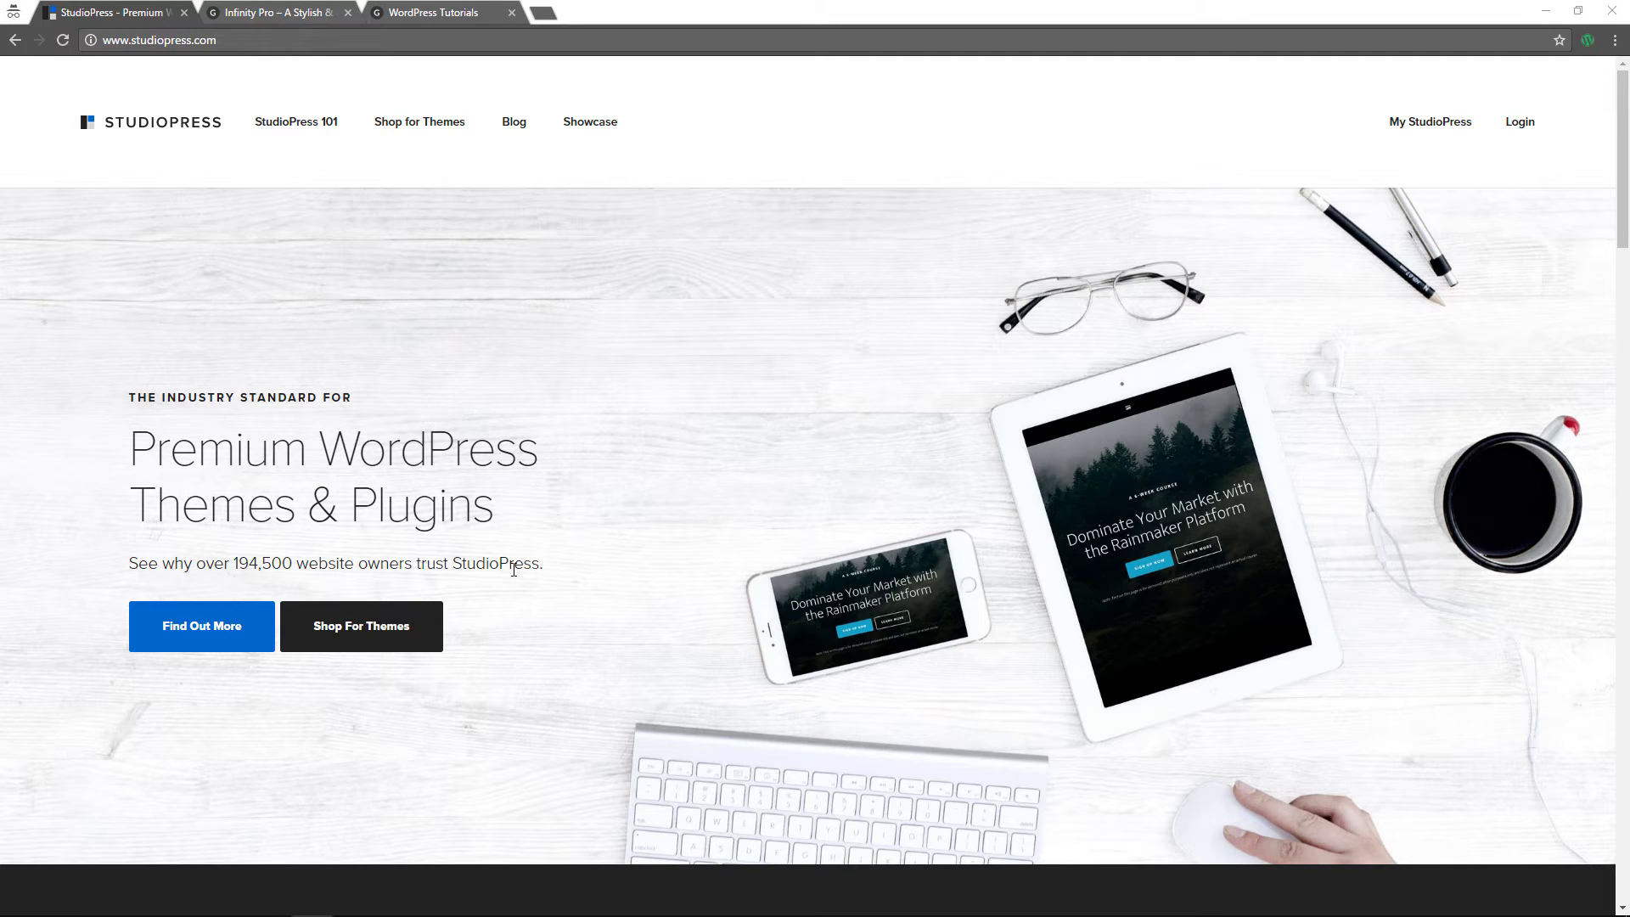
# - Look through the StudioPress home page, including the Genesis Framework section and the reasons to choose it
pyautogui.scroll(-5, 560, 496)
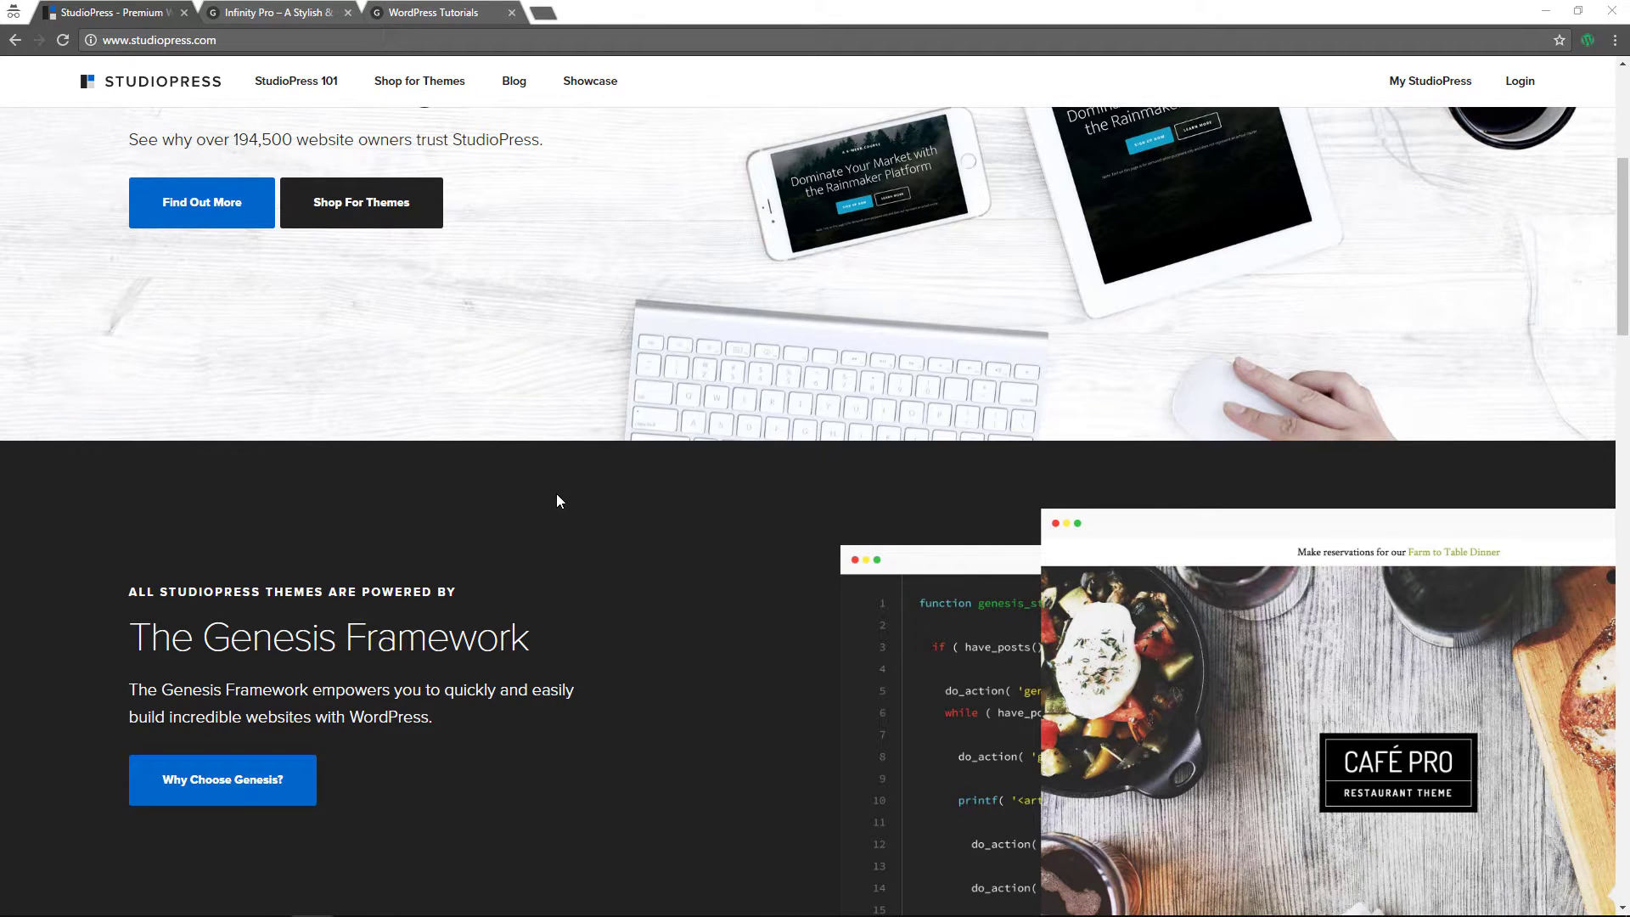
pyautogui.scroll(-3, 559, 501)
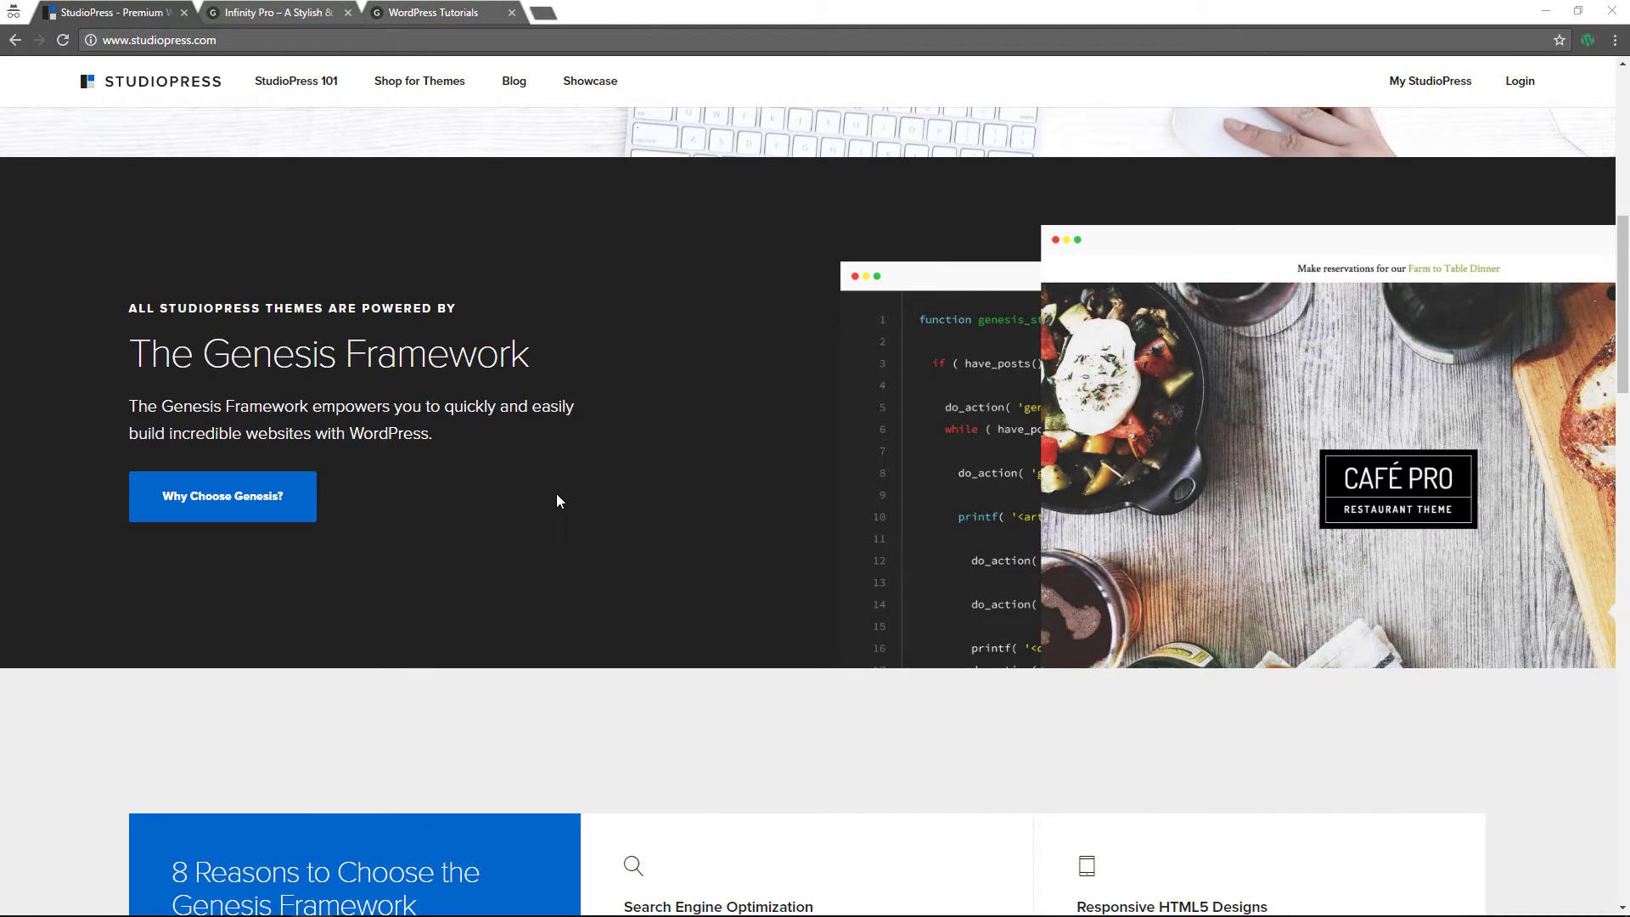
pyautogui.scroll(-2, 557, 499)
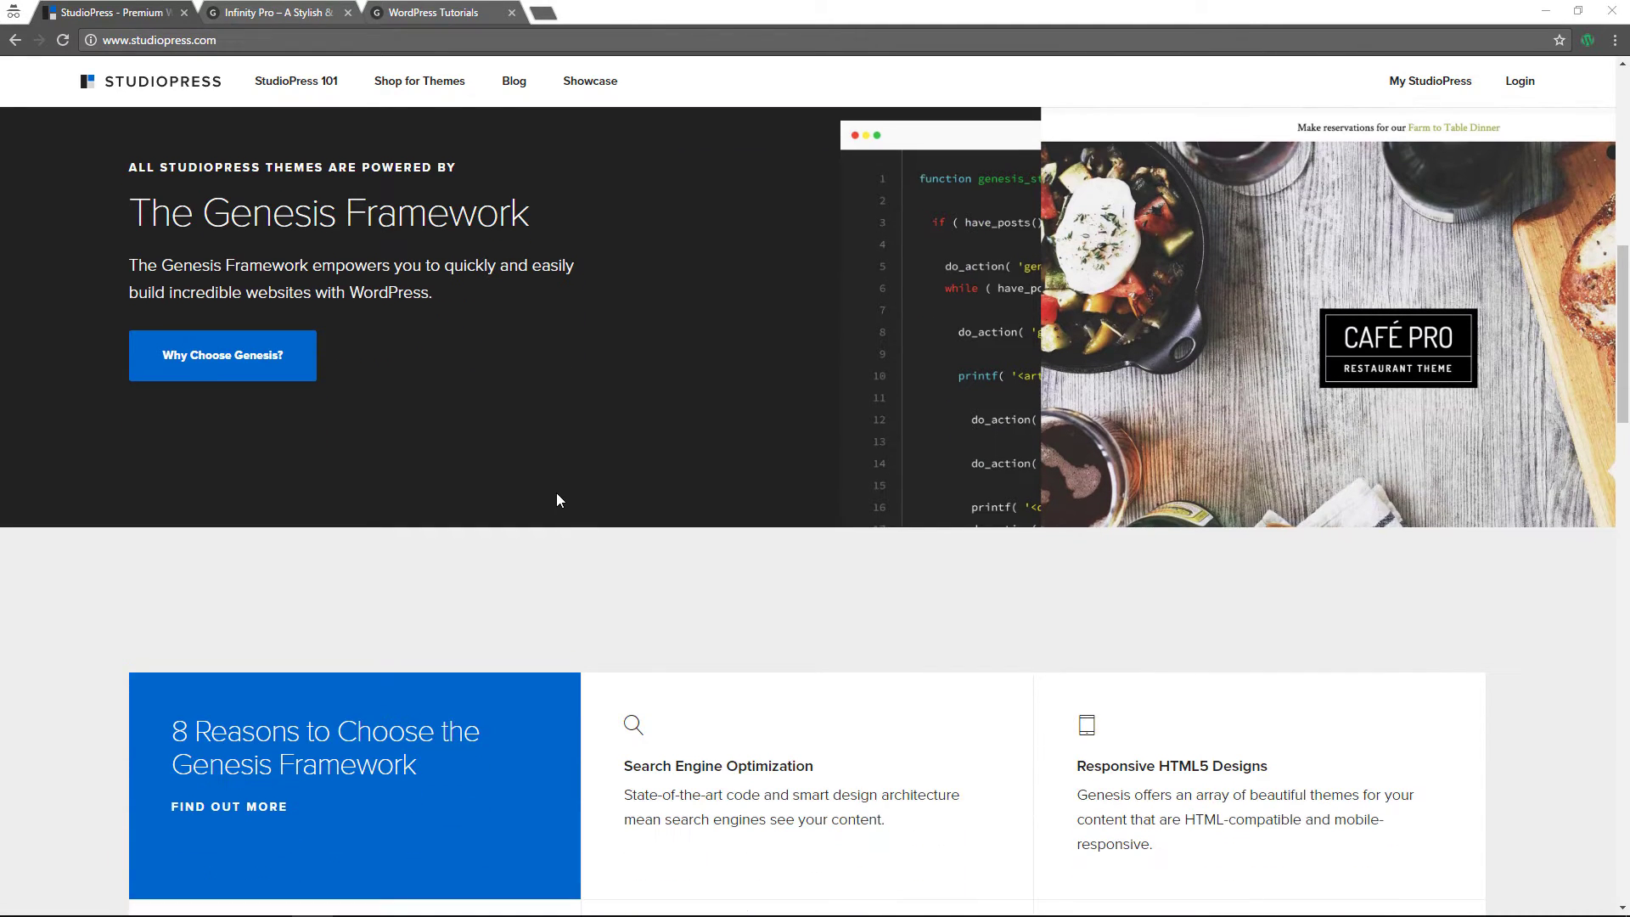
pyautogui.scroll(-1, 557, 500)
pyautogui.scroll(-6, 557, 499)
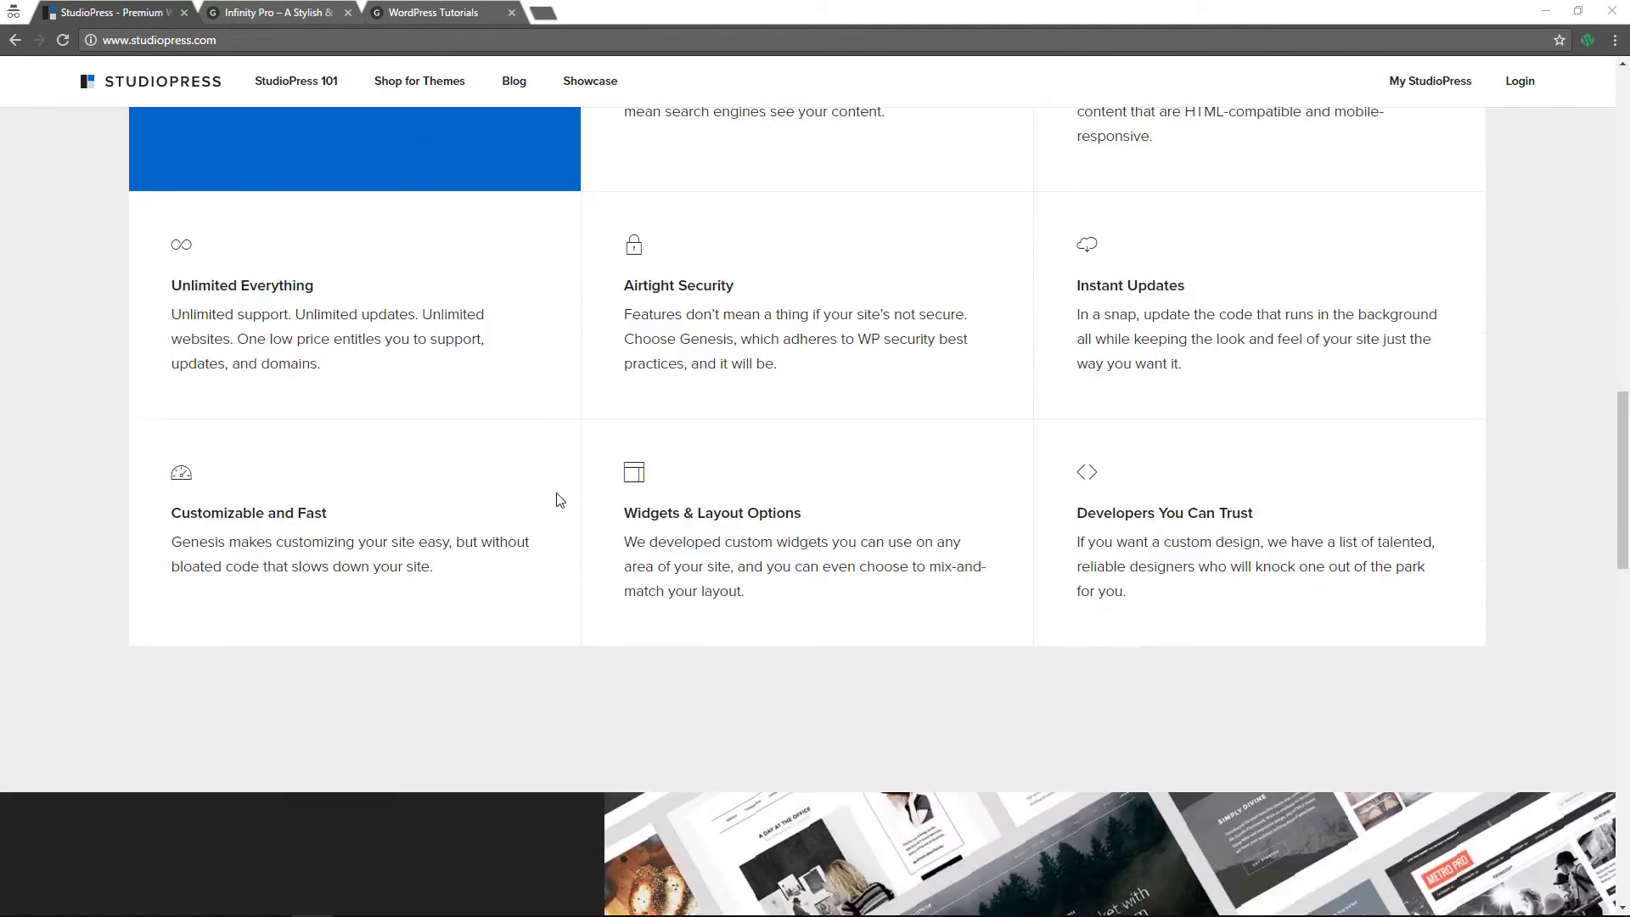
pyautogui.scroll(10, 557, 499)
pyautogui.scroll(6, 557, 499)
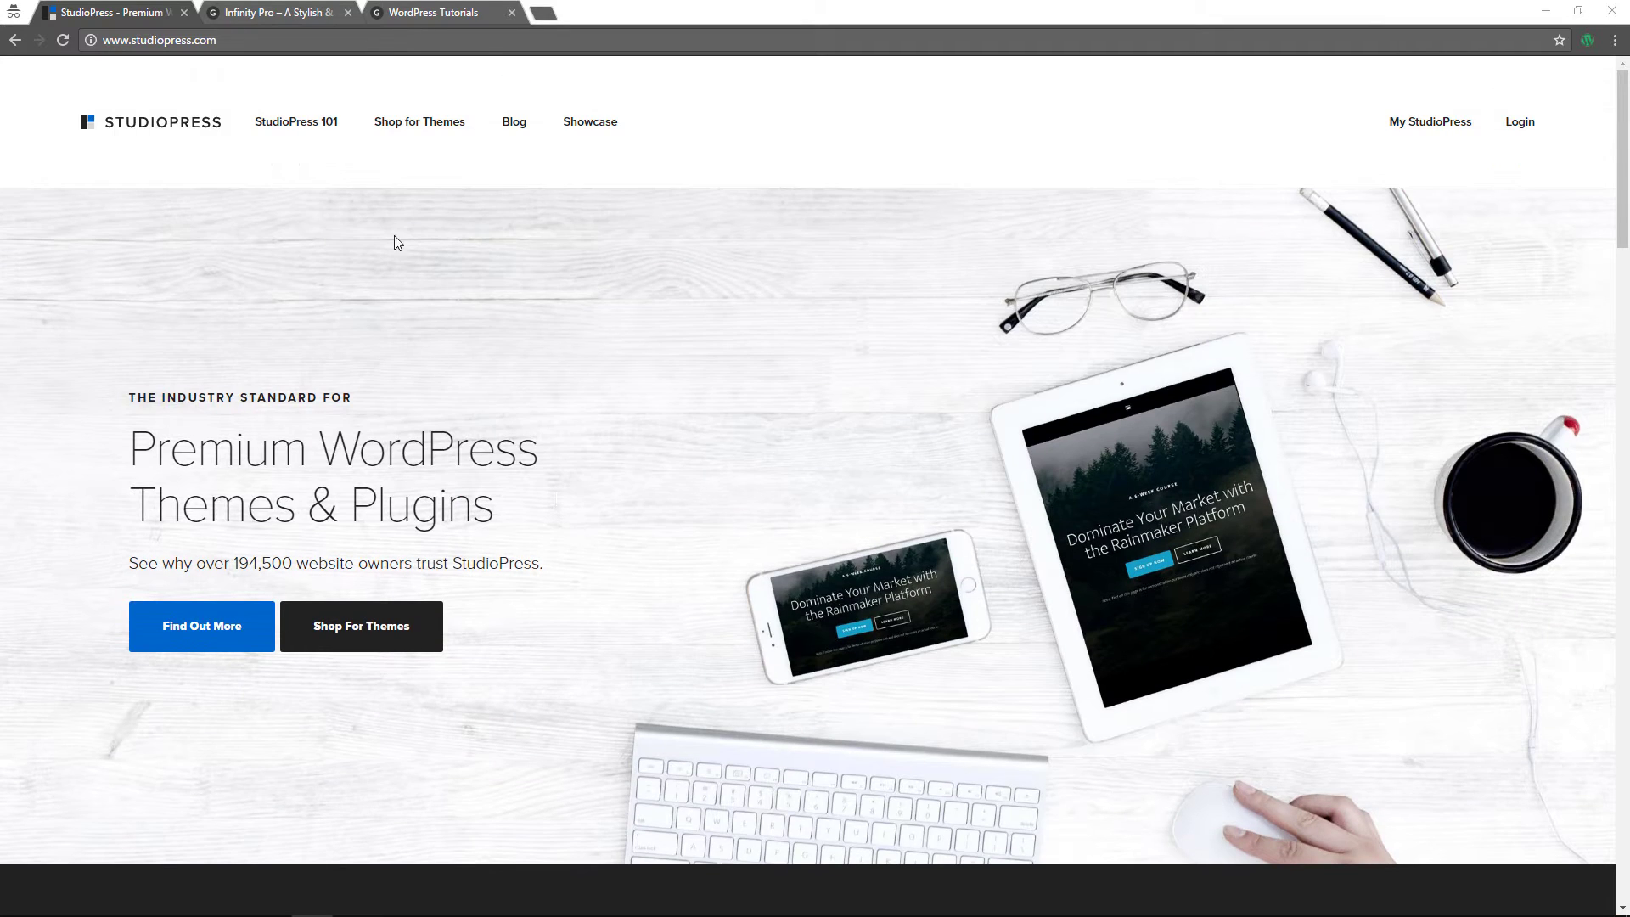
# - Go to the StudioPress theme shop and open the Infinity Pro Theme's details page
pyautogui.click(398, 134)
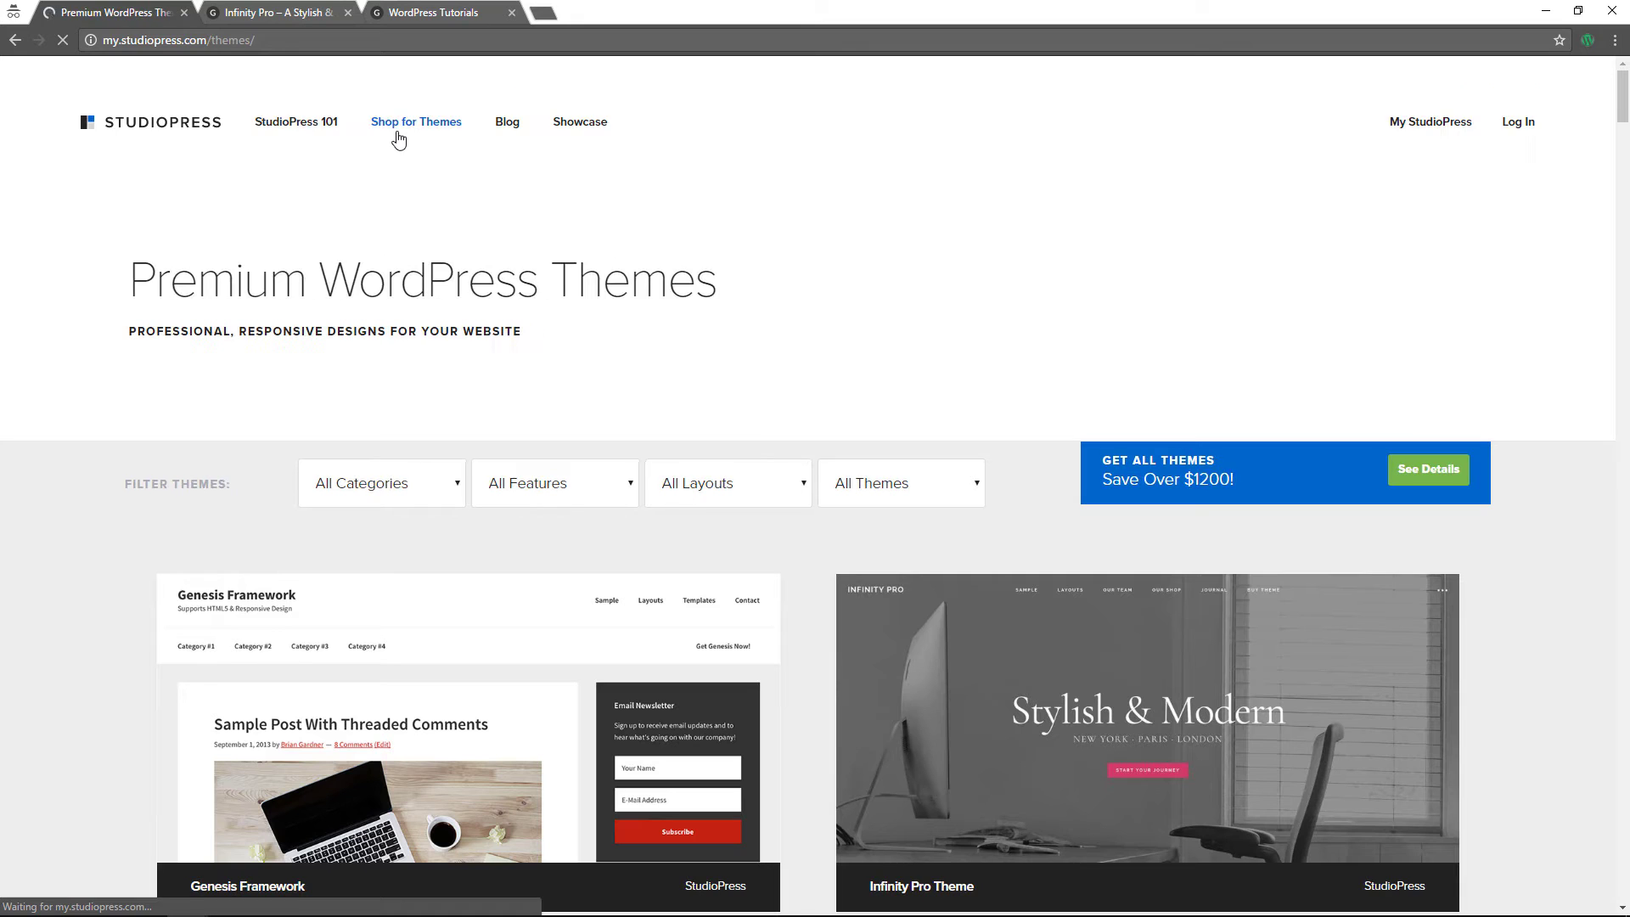
pyautogui.scroll(-2, 584, 397)
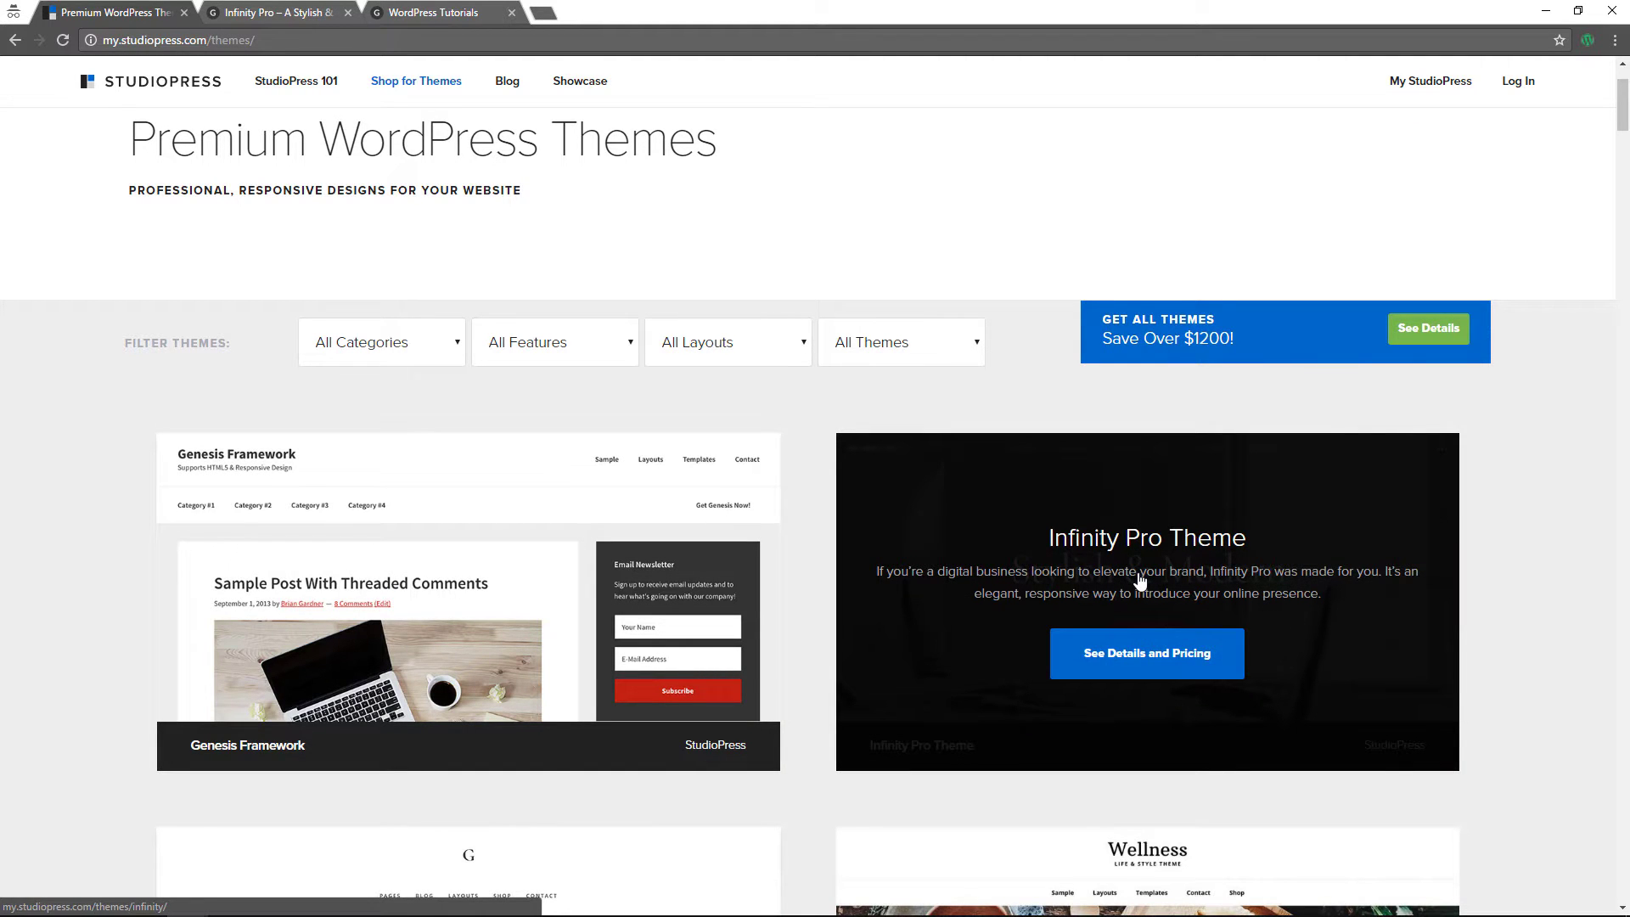
pyautogui.click(1139, 582)
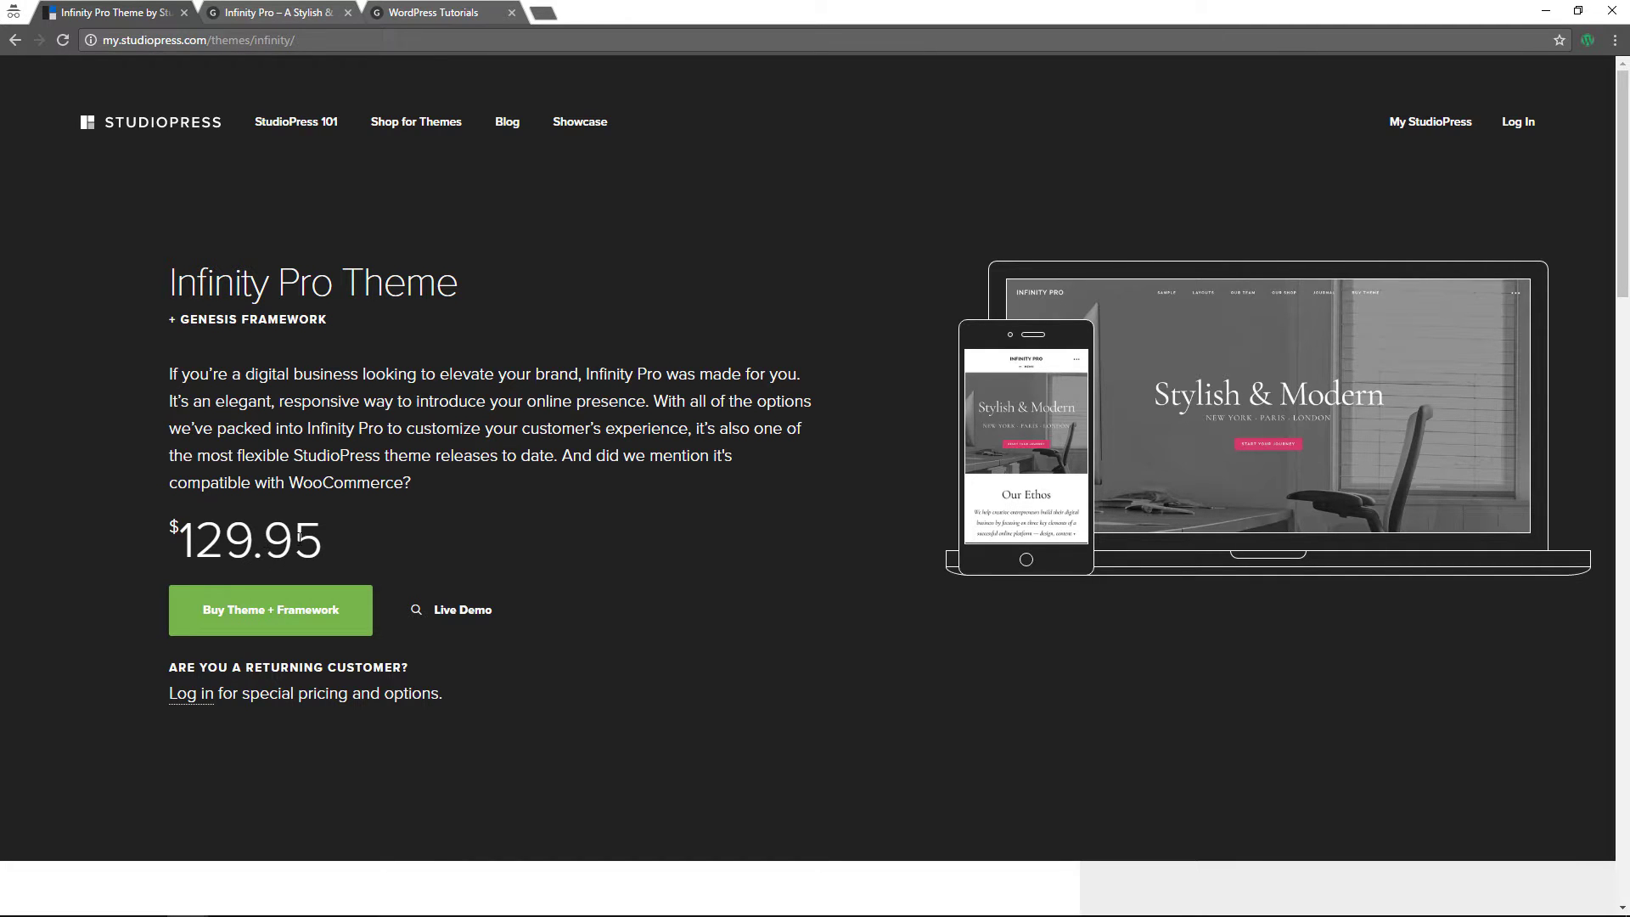
# - Review the Infinity Pro Theme's feature descriptions, included functionality list and purchase options
pyautogui.scroll(-10, 735, 411)
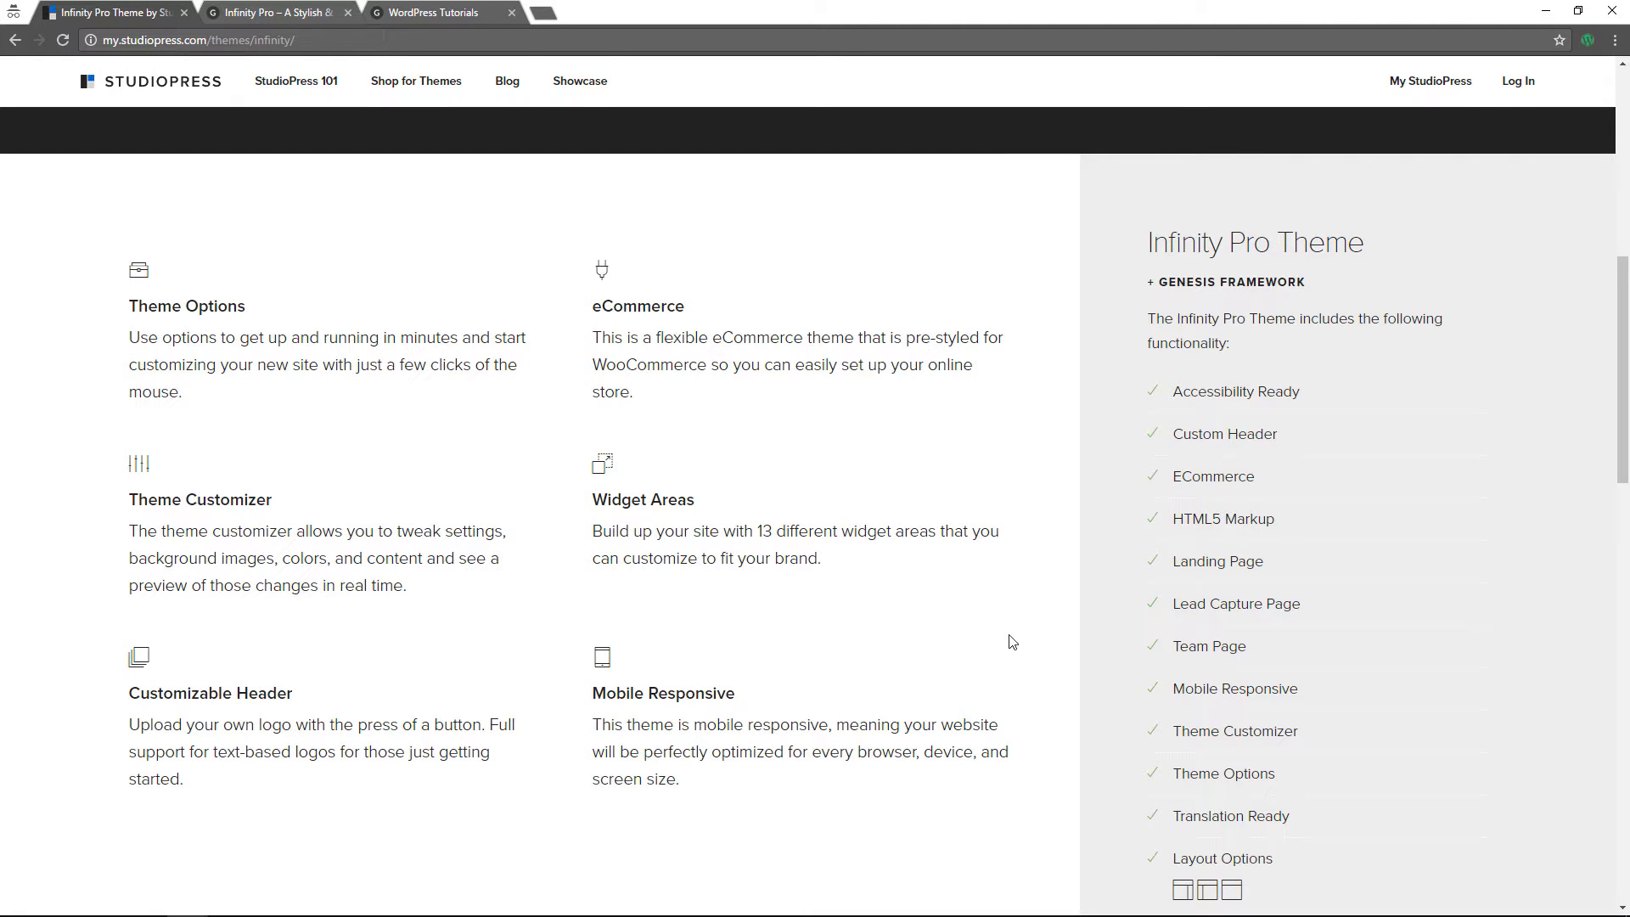
pyautogui.scroll(-2, 1217, 457)
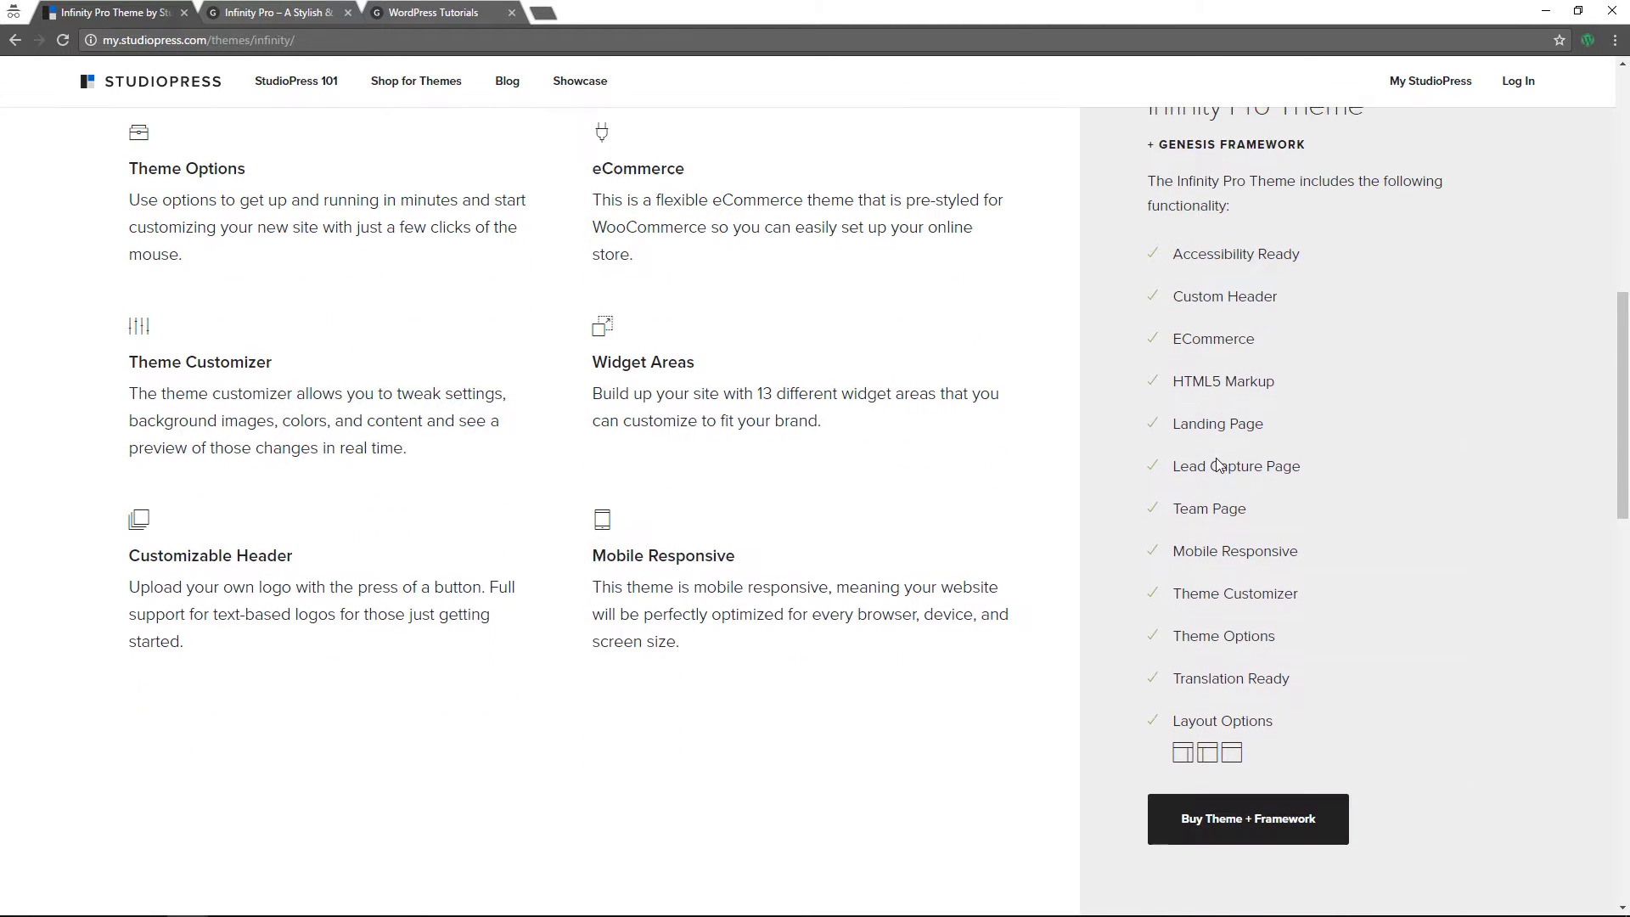
pyautogui.scroll(-9, 1248, 628)
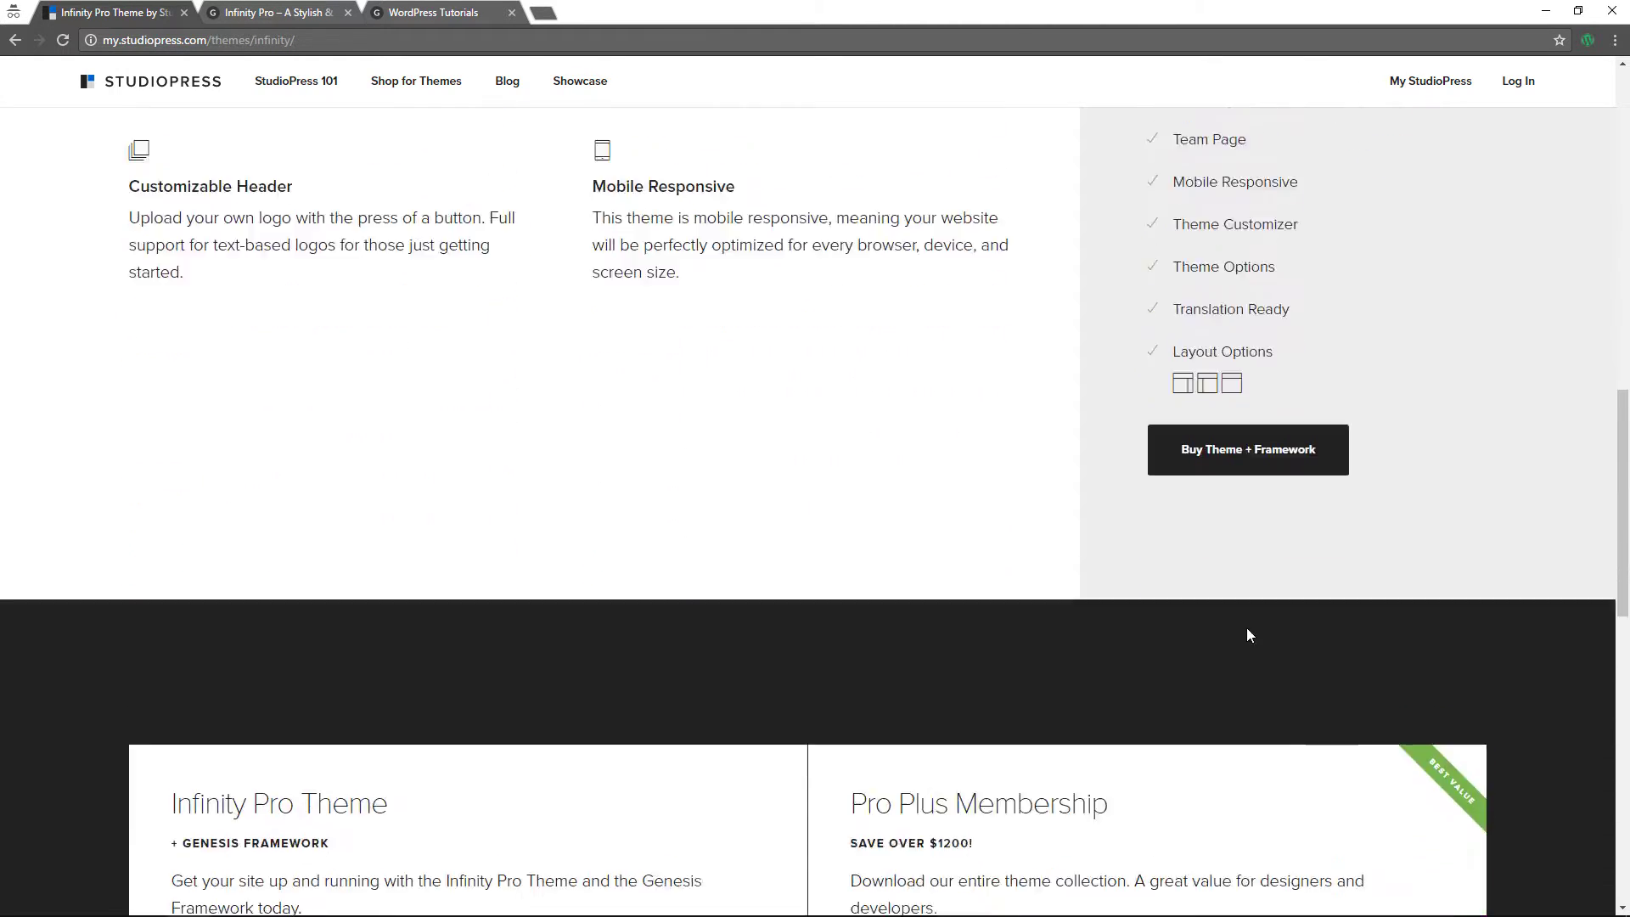
pyautogui.scroll(12, 1247, 640)
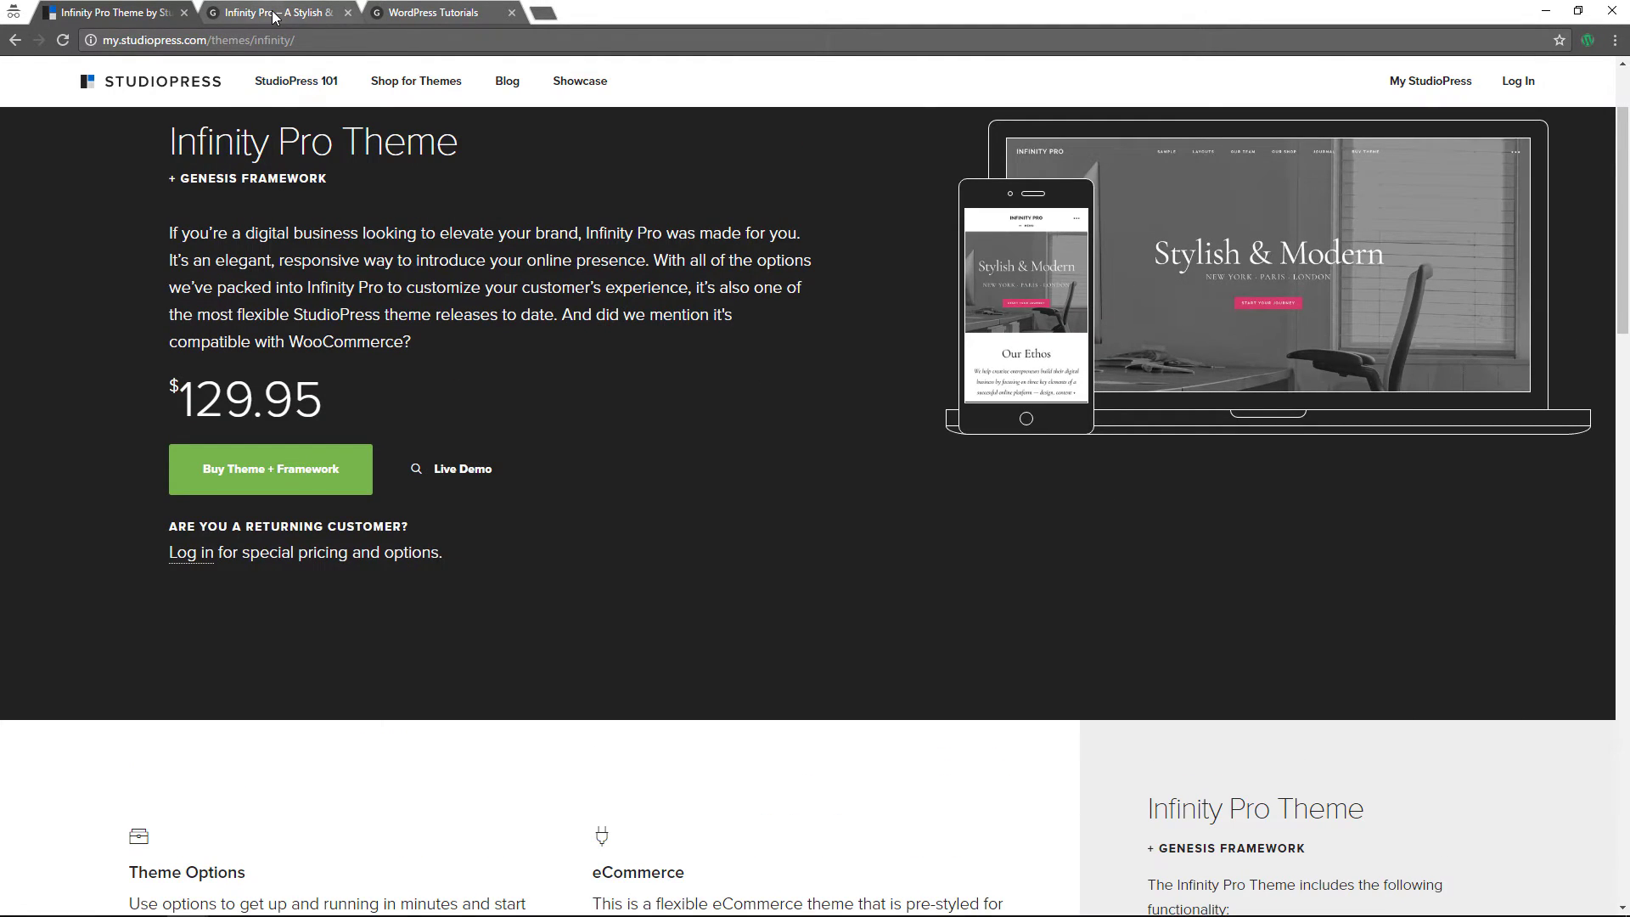
# - Switch to the Infinity Pro live demo and examine its header, hero image and Our Ethos section
pyautogui.click(273, 15)
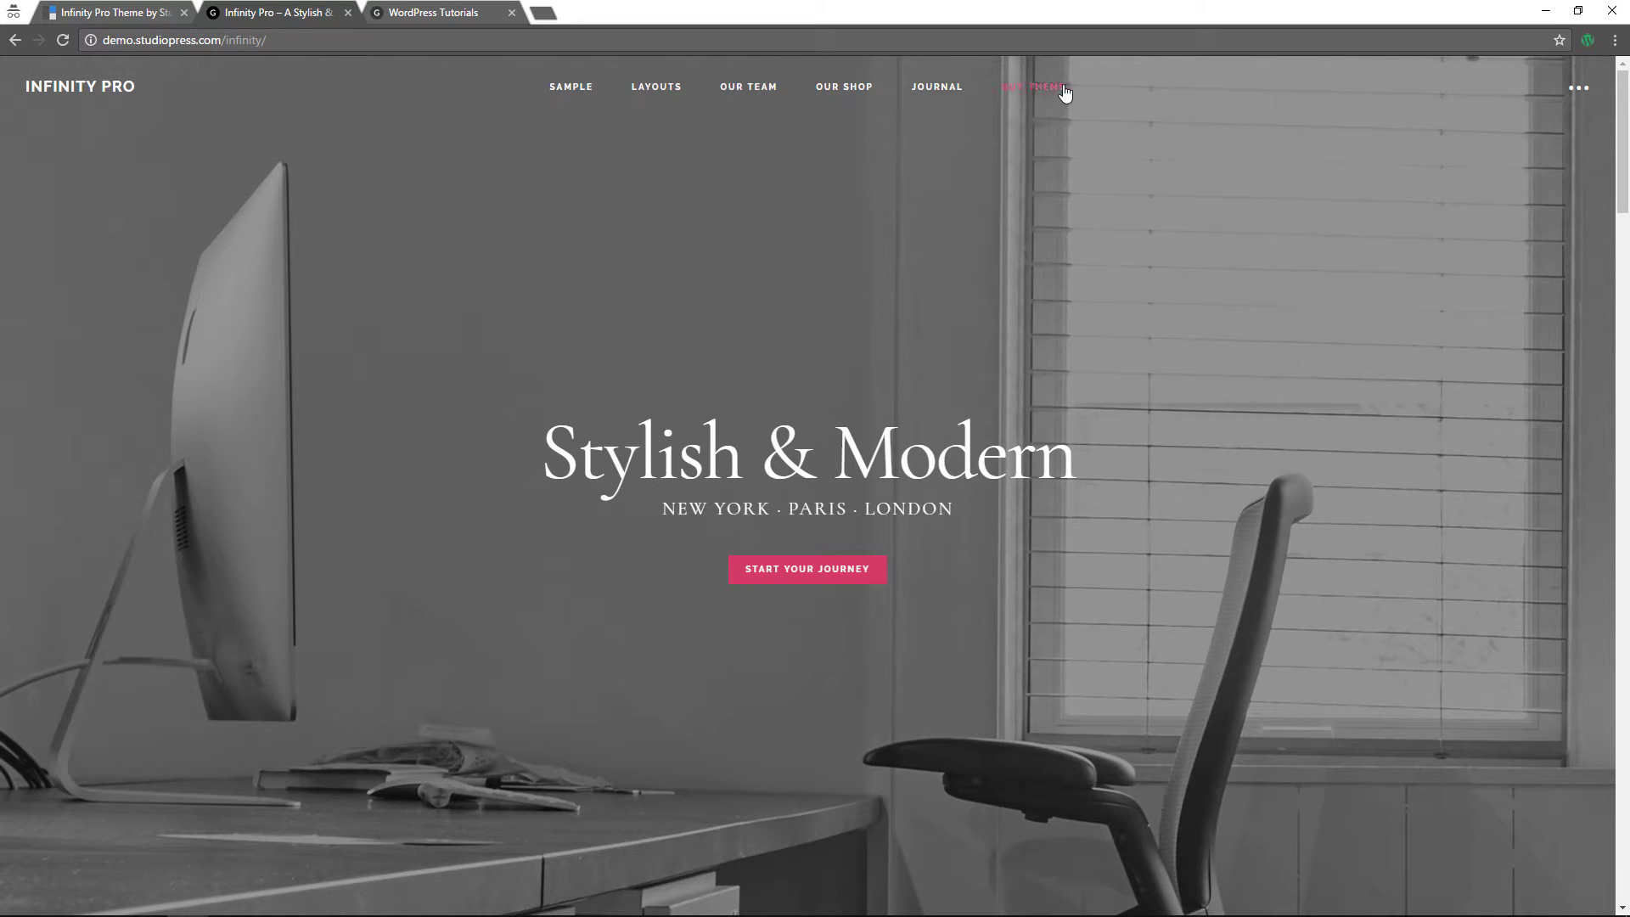
pyautogui.scroll(-6, 326, 355)
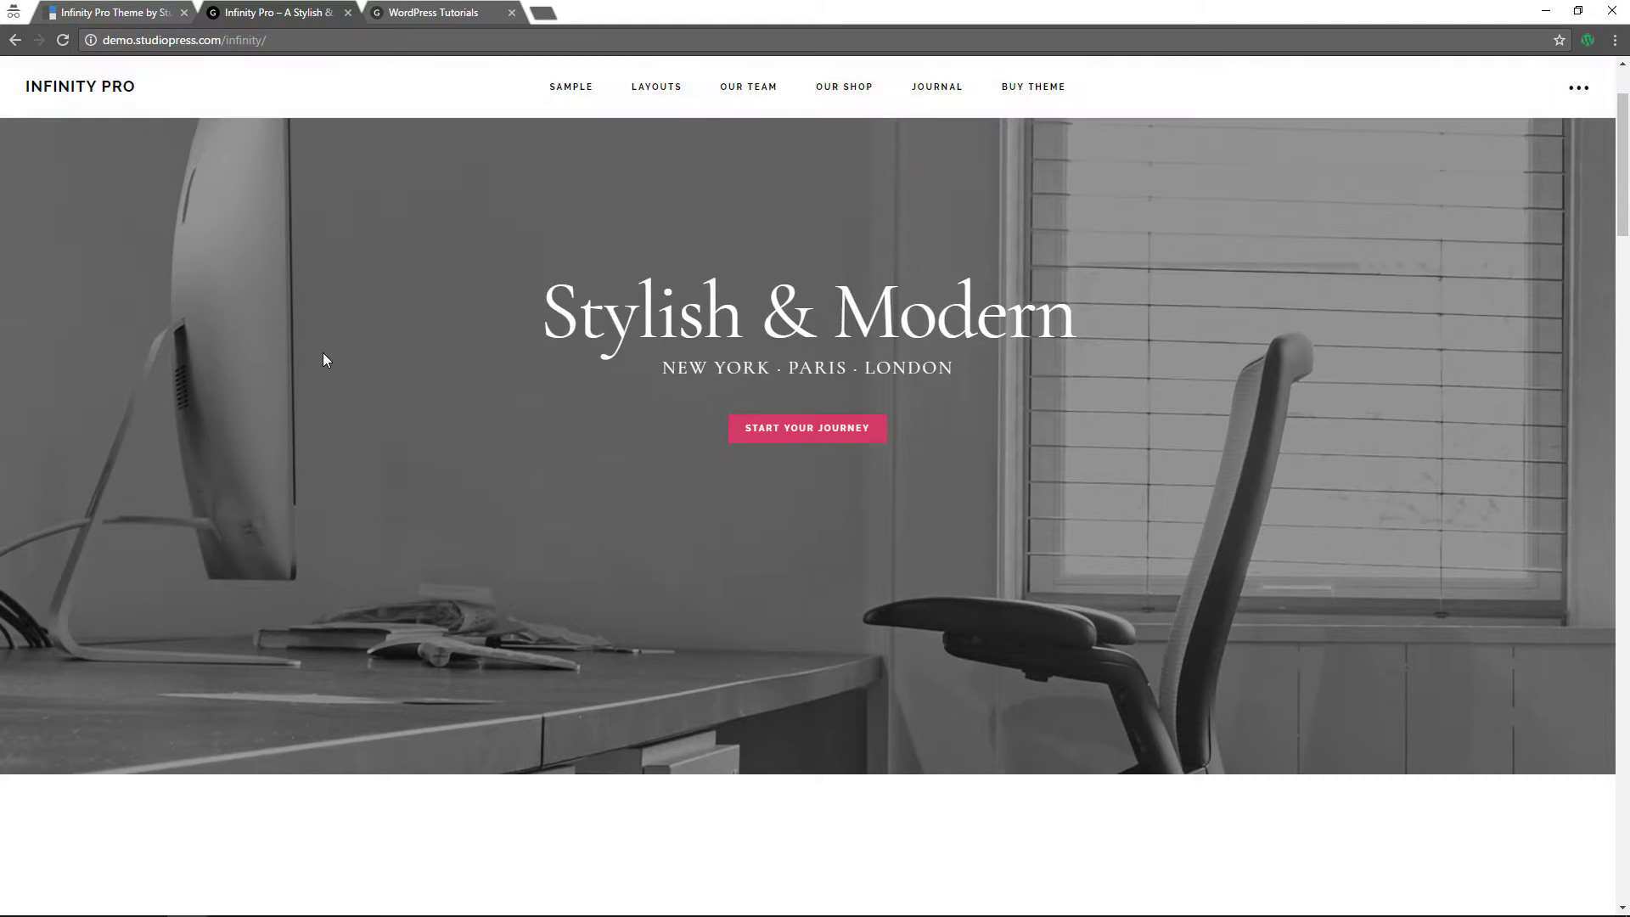
pyautogui.scroll(3, 323, 360)
pyautogui.scroll(3, 323, 361)
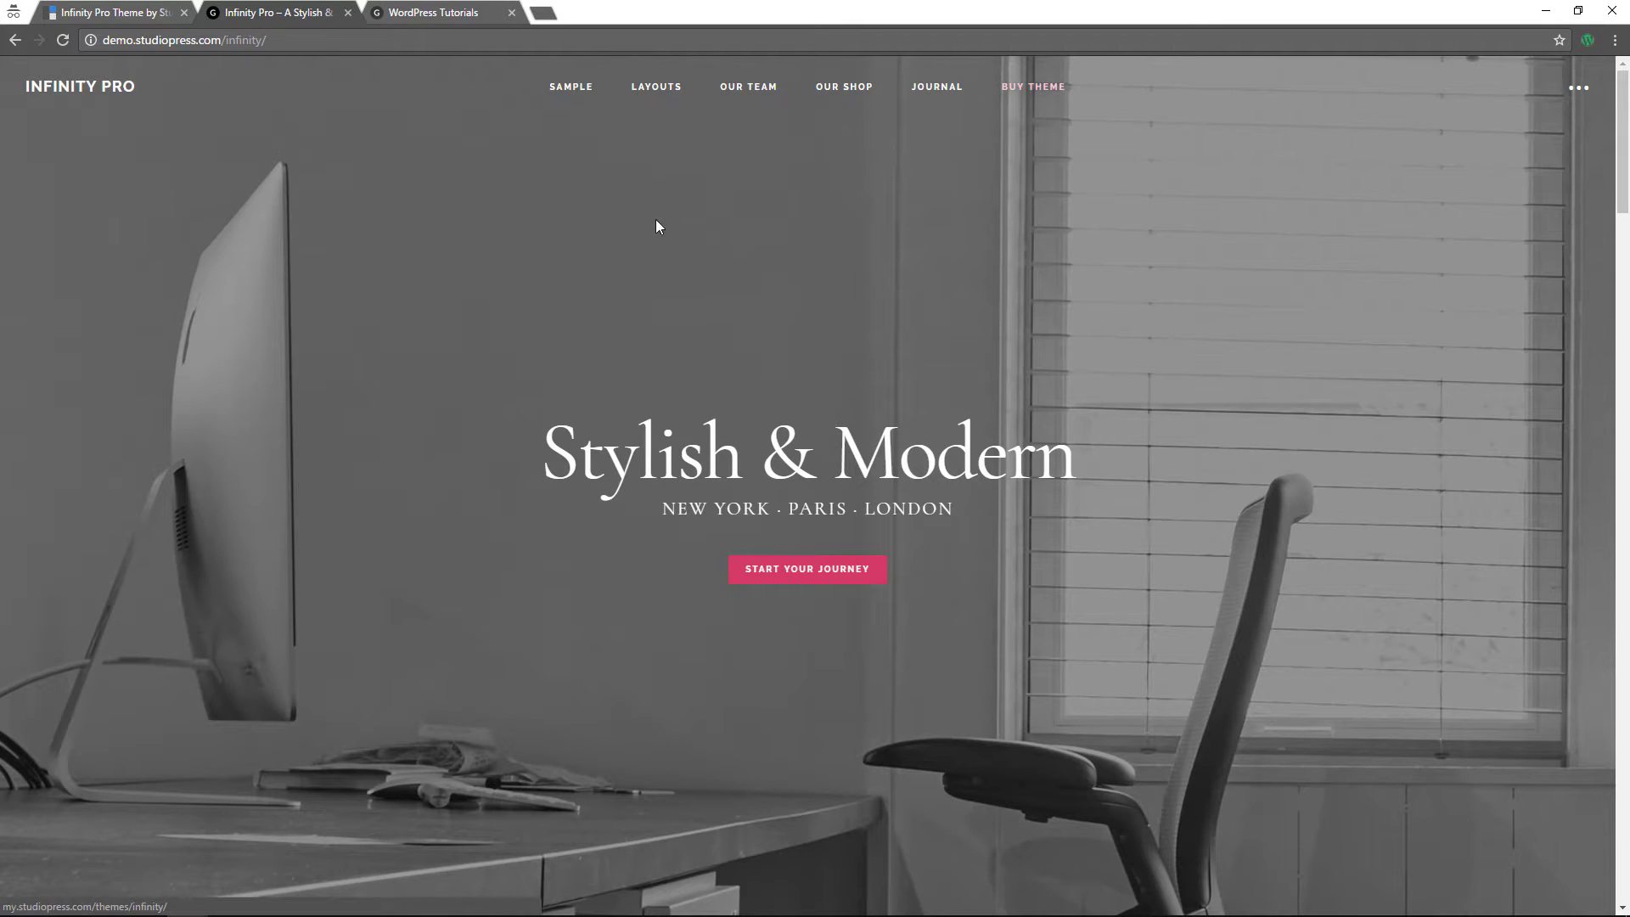
pyautogui.scroll(-3, 604, 244)
pyautogui.scroll(-4, 604, 244)
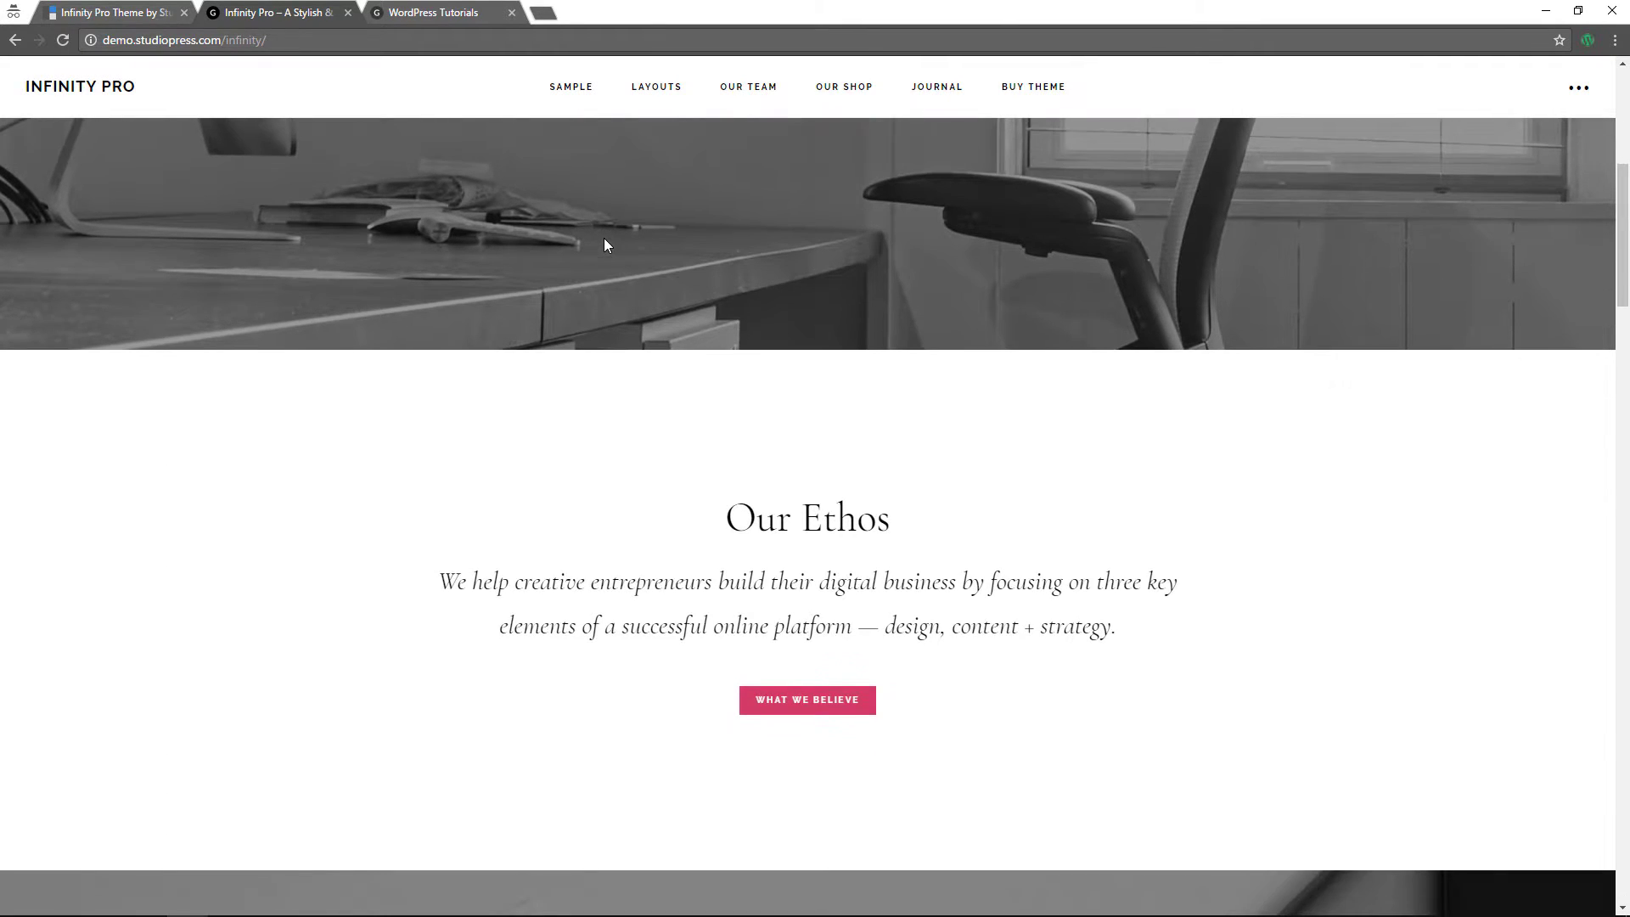
pyautogui.scroll(5, 604, 243)
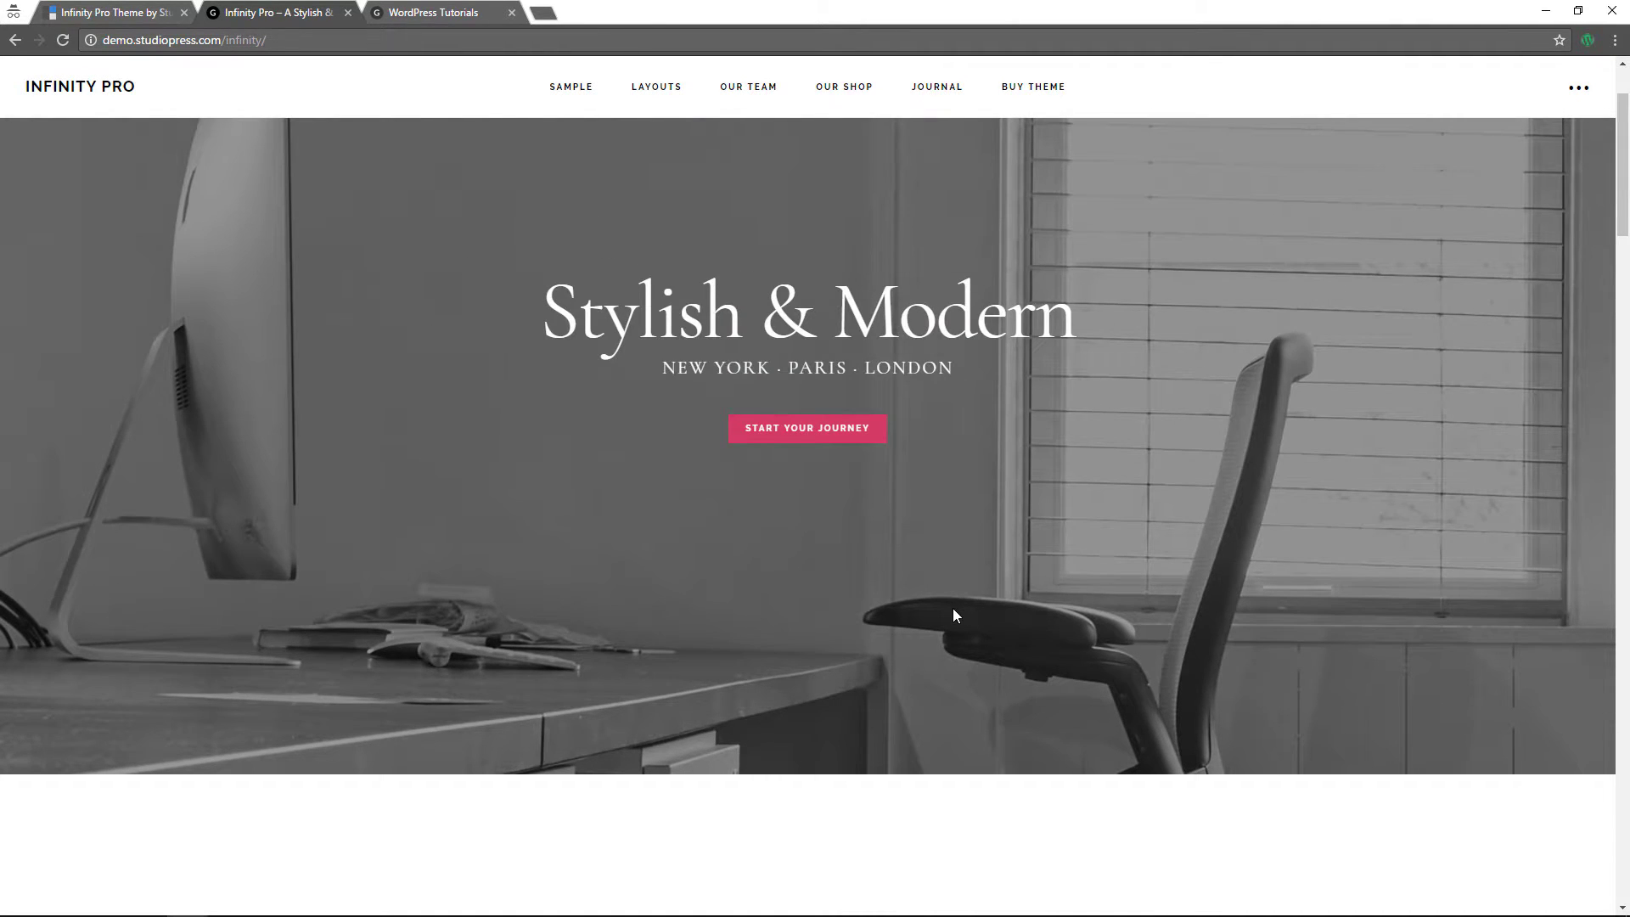
# - Examine the demo home page's remaining sections, from We Believe and Features through The Infinity Team to the footer
pyautogui.scroll(-2, 953, 608)
pyautogui.scroll(-7, 954, 609)
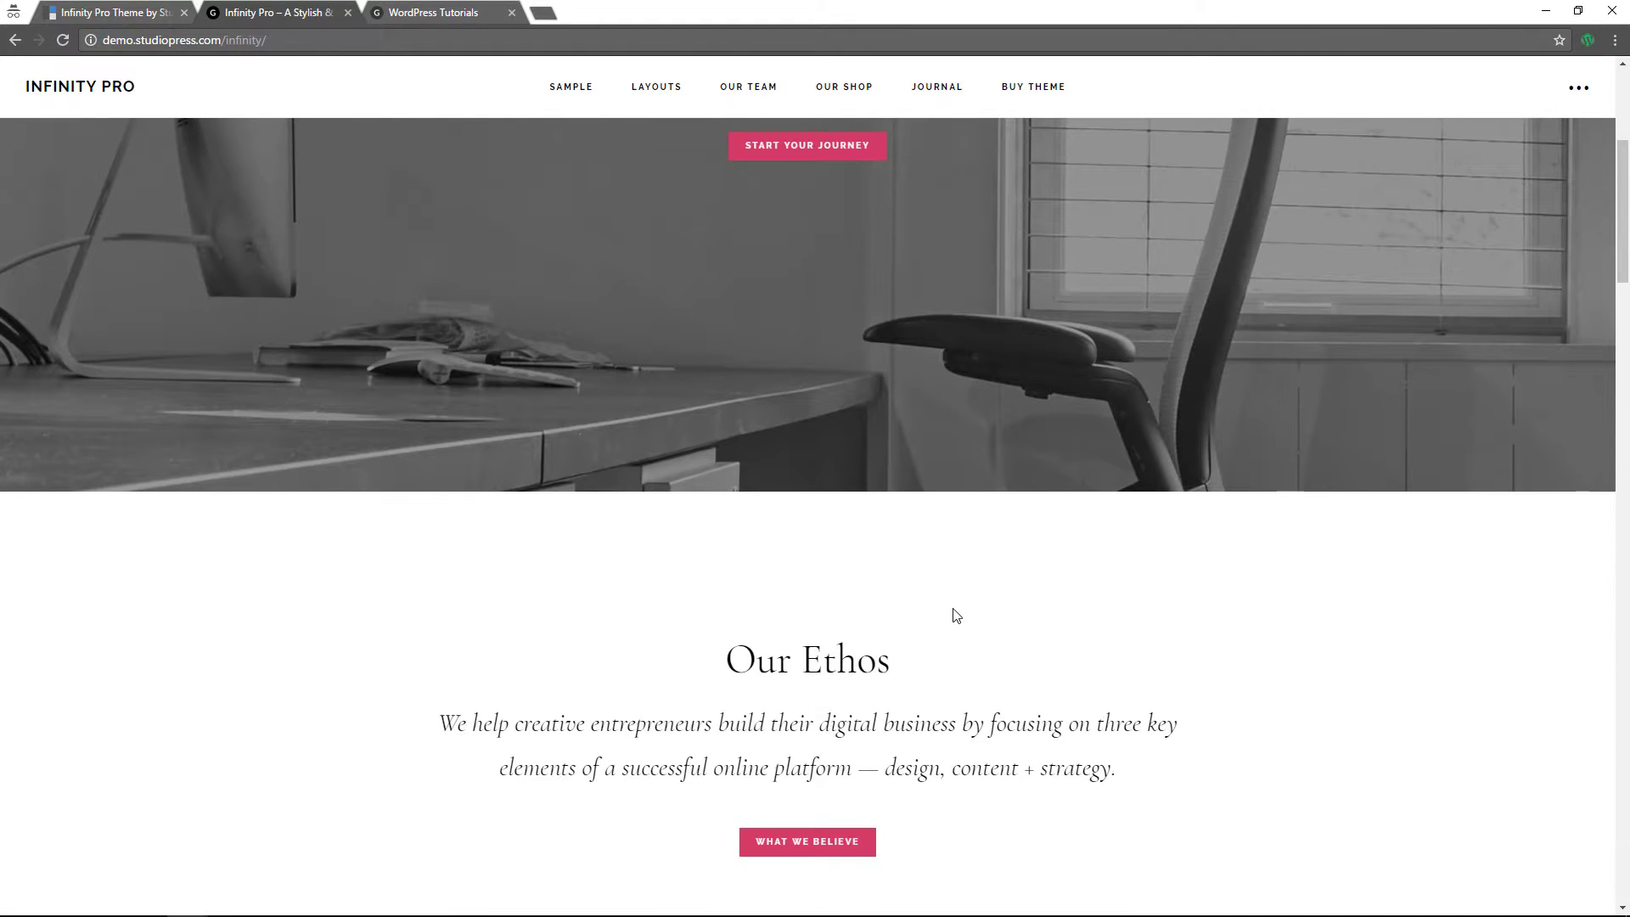
pyautogui.scroll(-5, 953, 613)
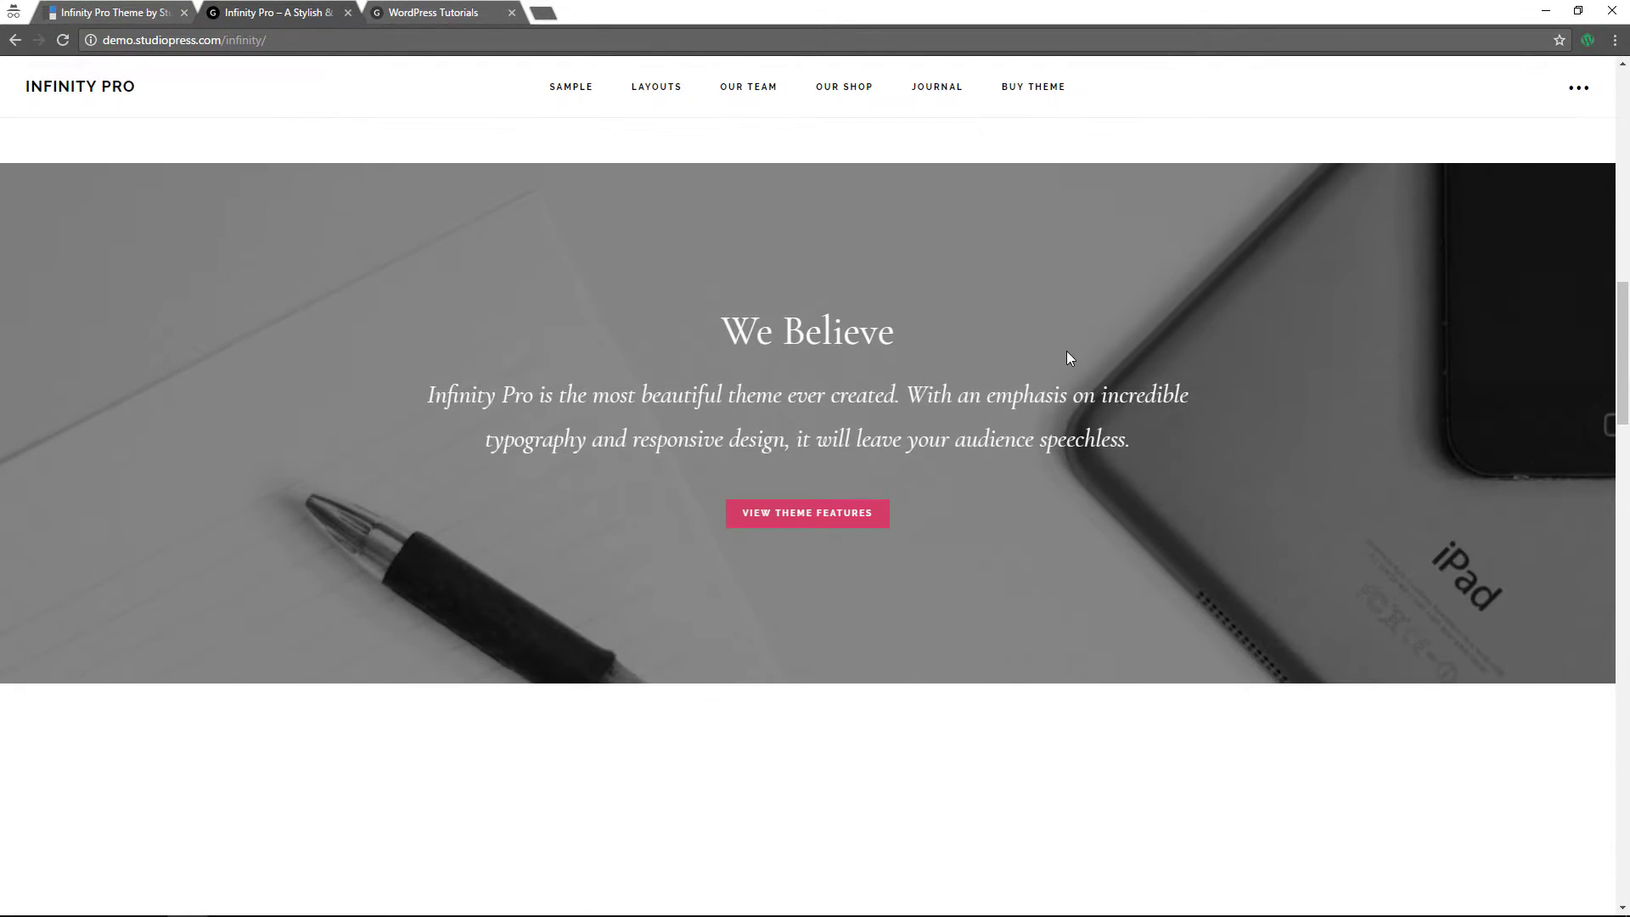
pyautogui.scroll(-3, 1031, 455)
pyautogui.scroll(-5, 1031, 463)
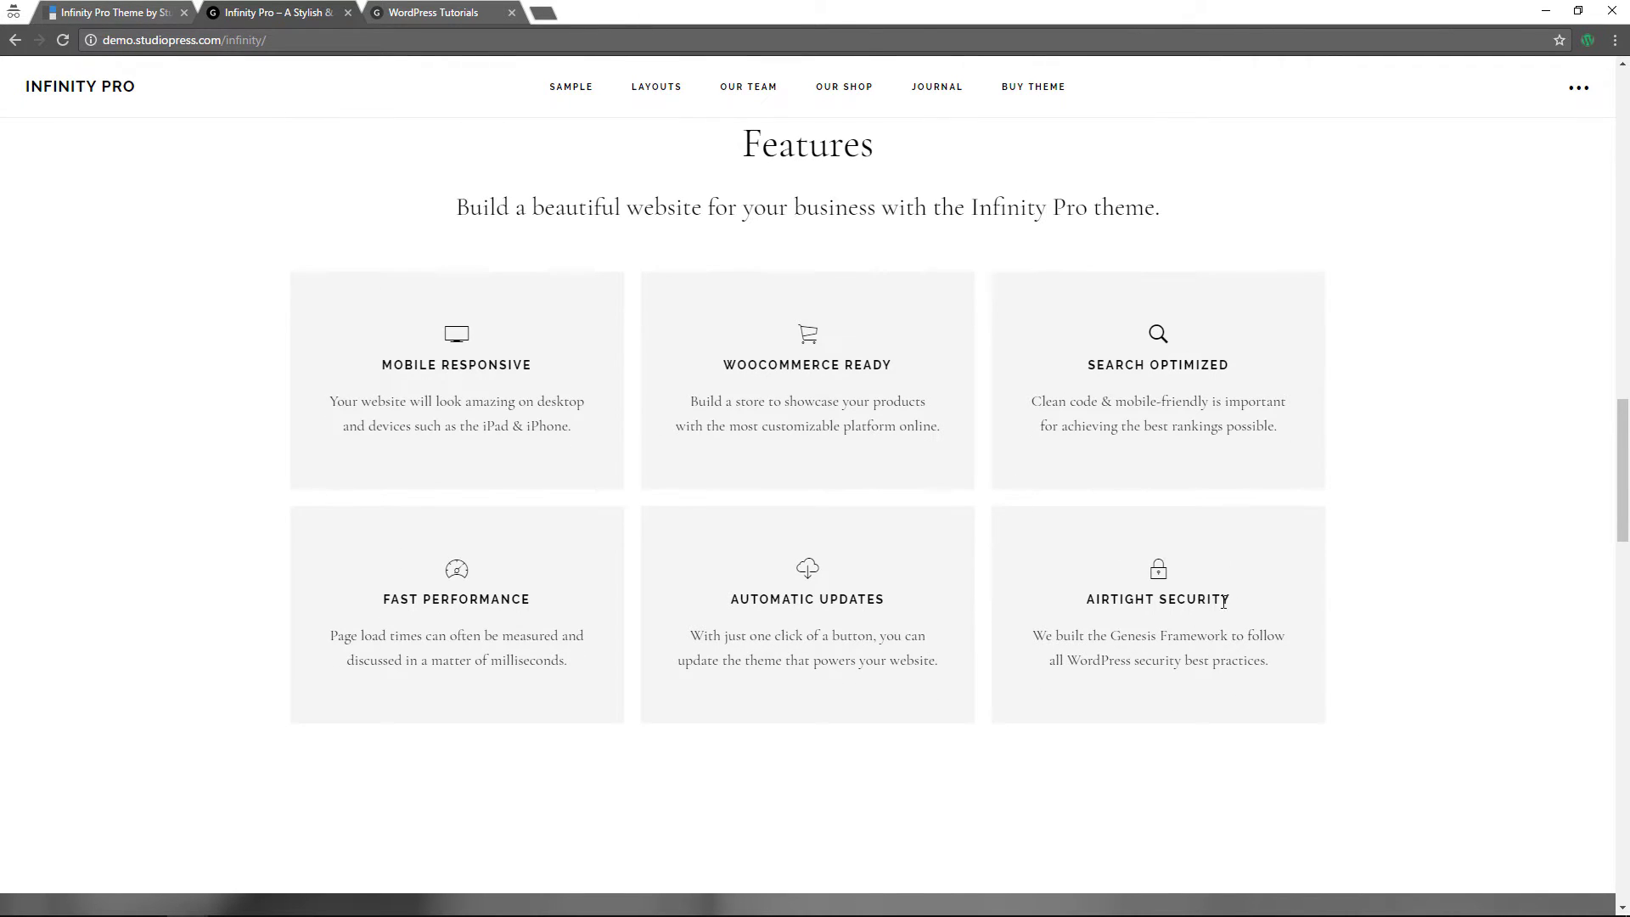
pyautogui.scroll(-6, 1224, 601)
pyautogui.scroll(6, 996, 659)
pyautogui.scroll(-14, 1002, 659)
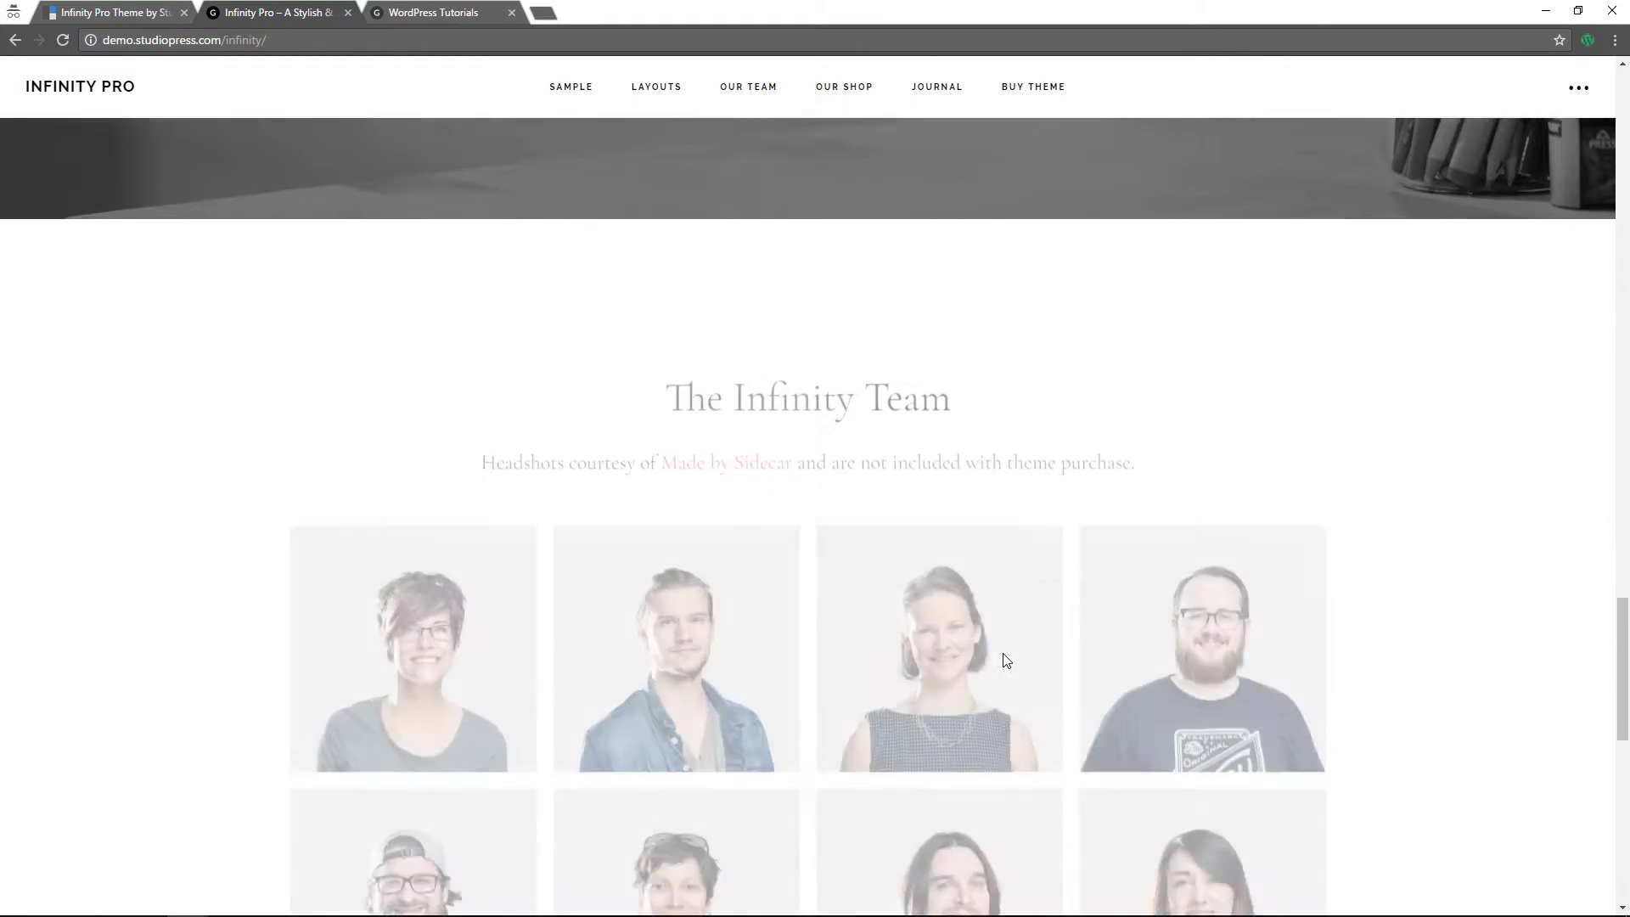
pyautogui.scroll(-3, 1006, 661)
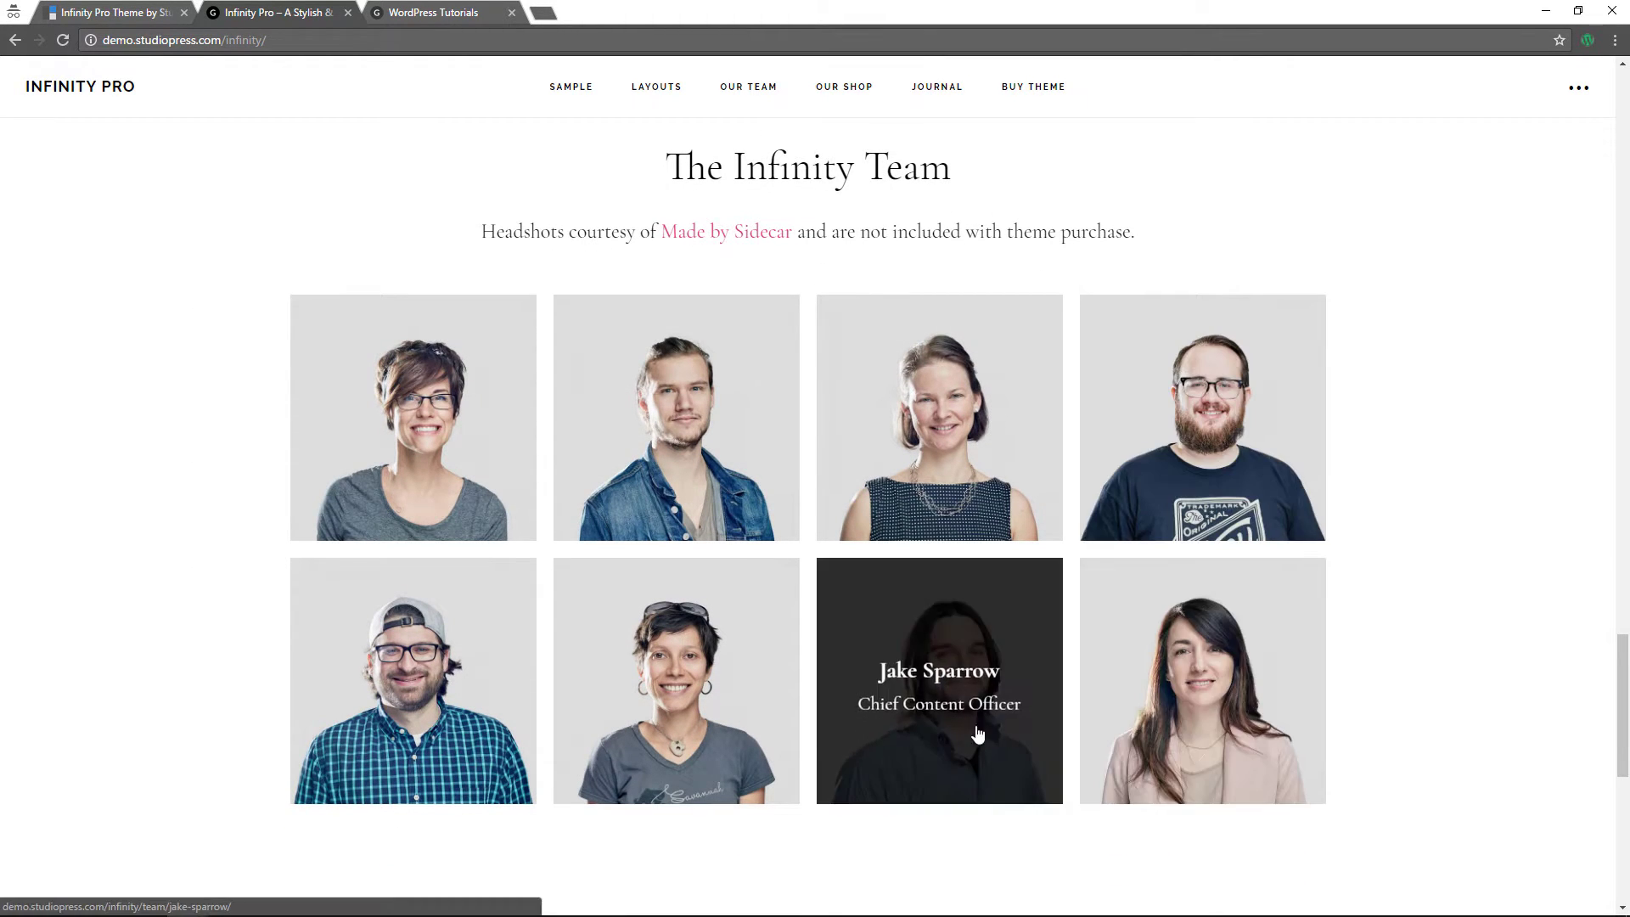
pyautogui.scroll(-9, 771, 495)
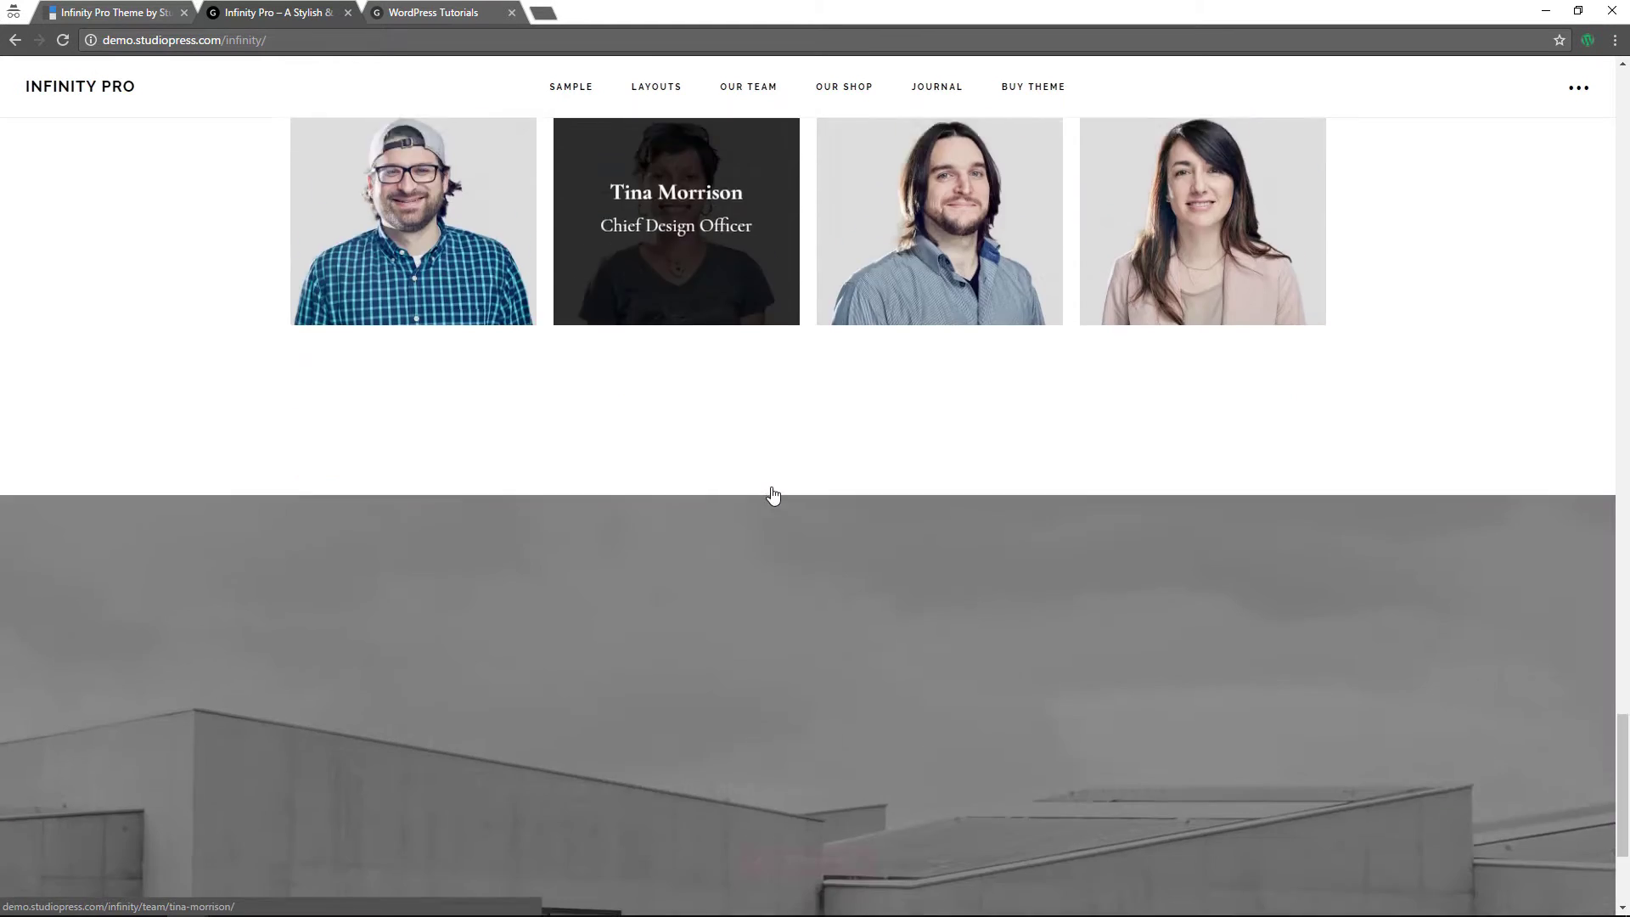
pyautogui.scroll(9, 773, 501)
pyautogui.scroll(-9, 786, 627)
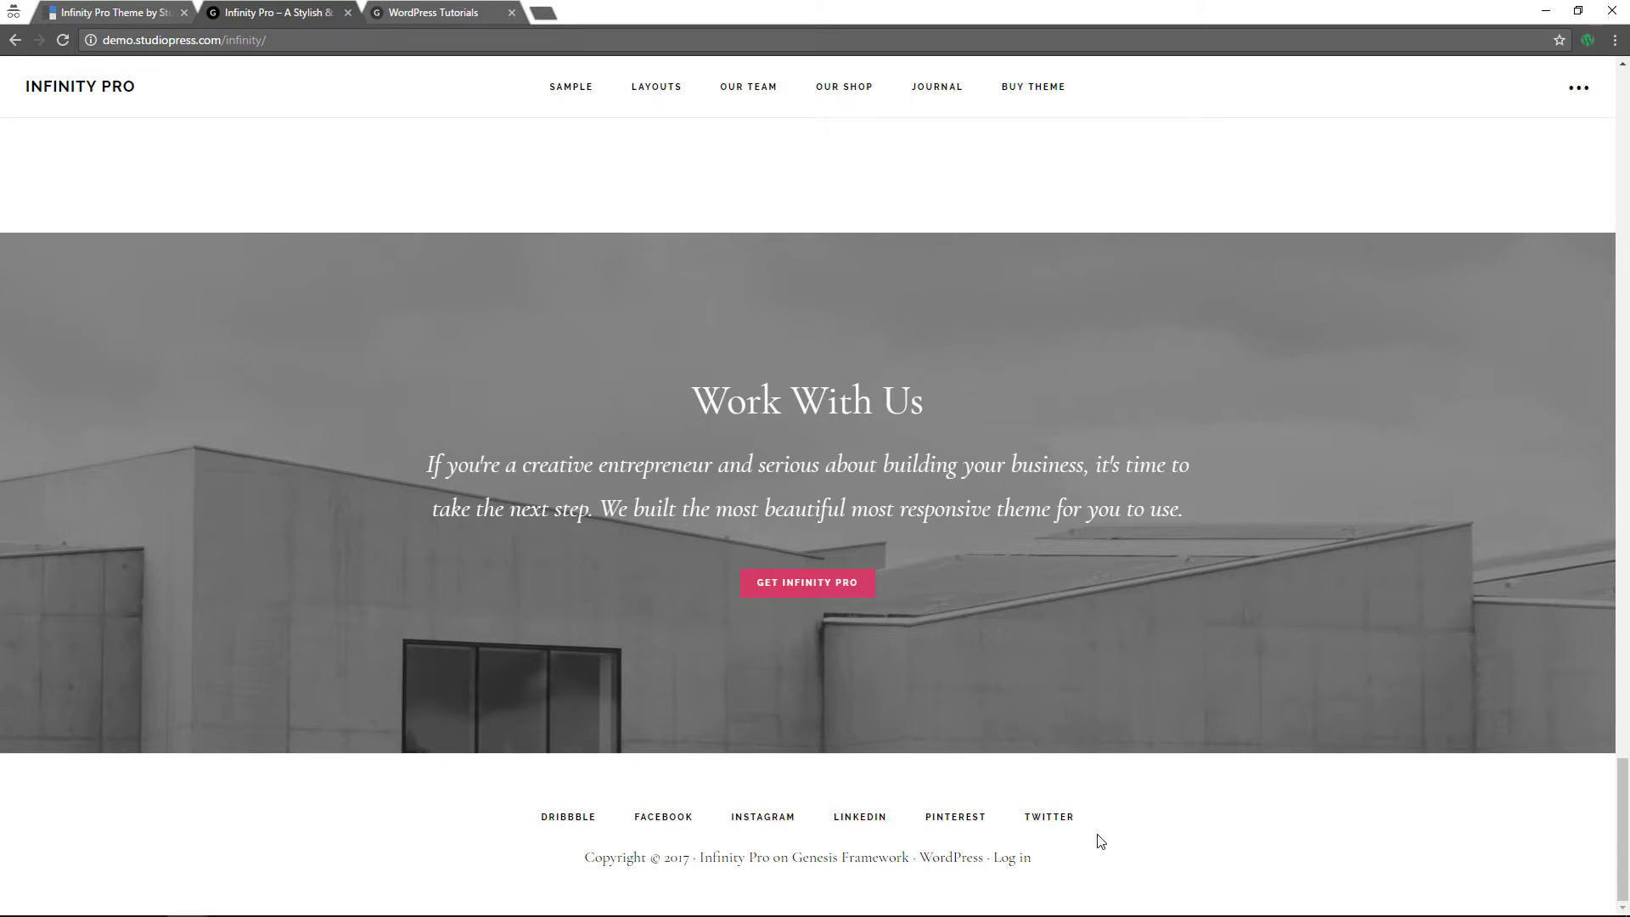
# - Open the demo's sample Author Page and look through its post content
pyautogui.scroll(15, 1095, 833)
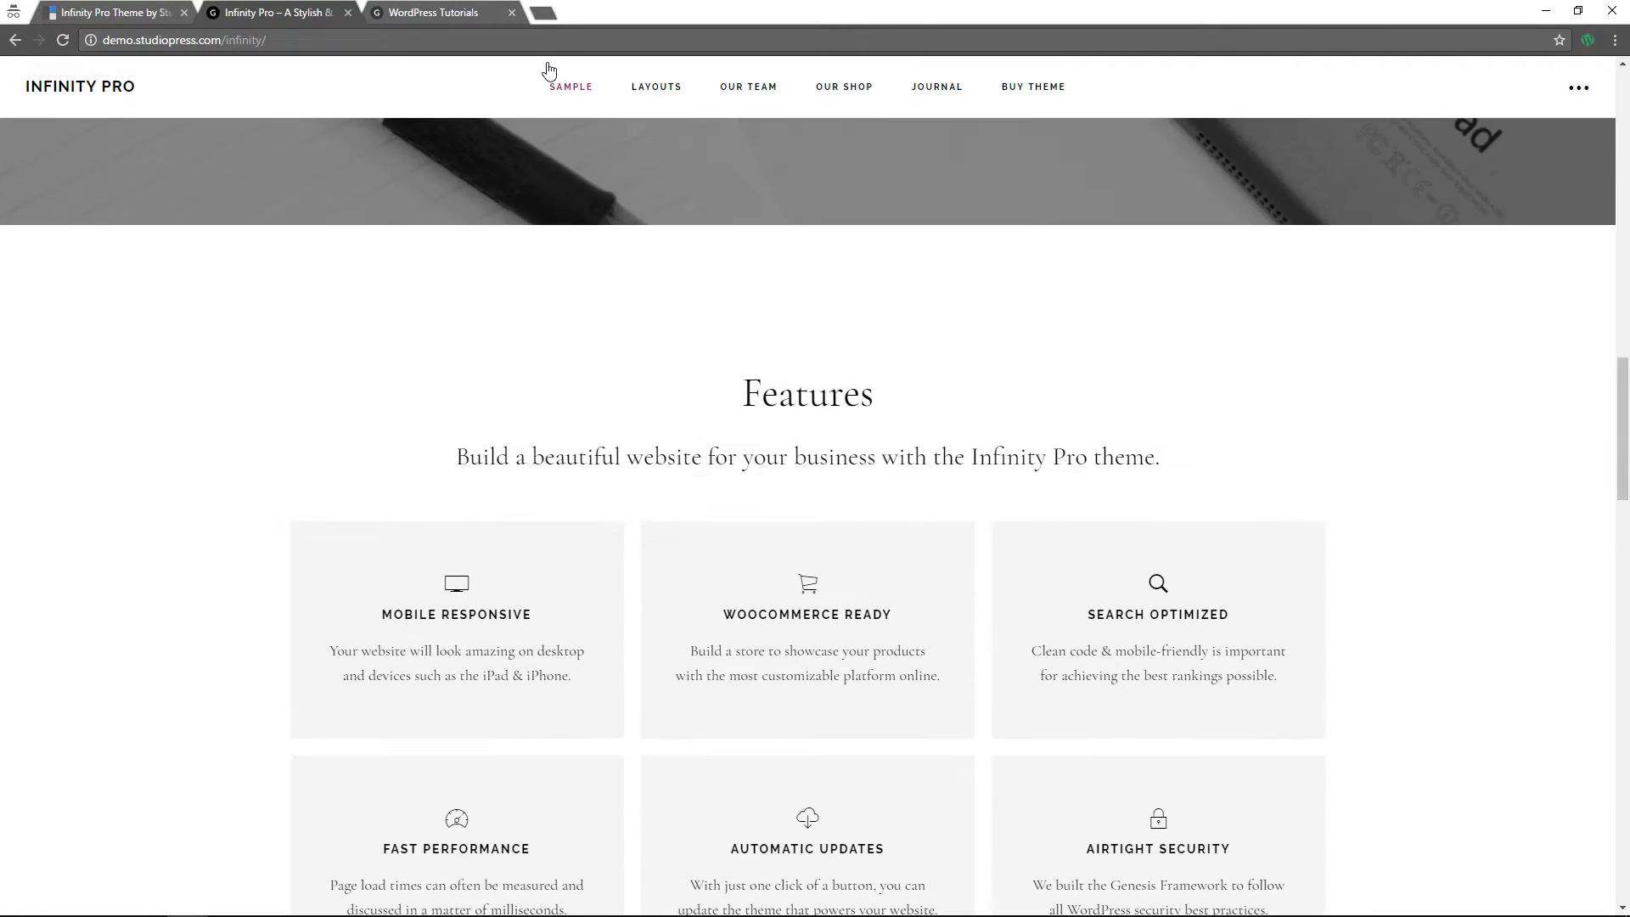
pyautogui.moveTo(565, 89)
pyautogui.click(594, 142)
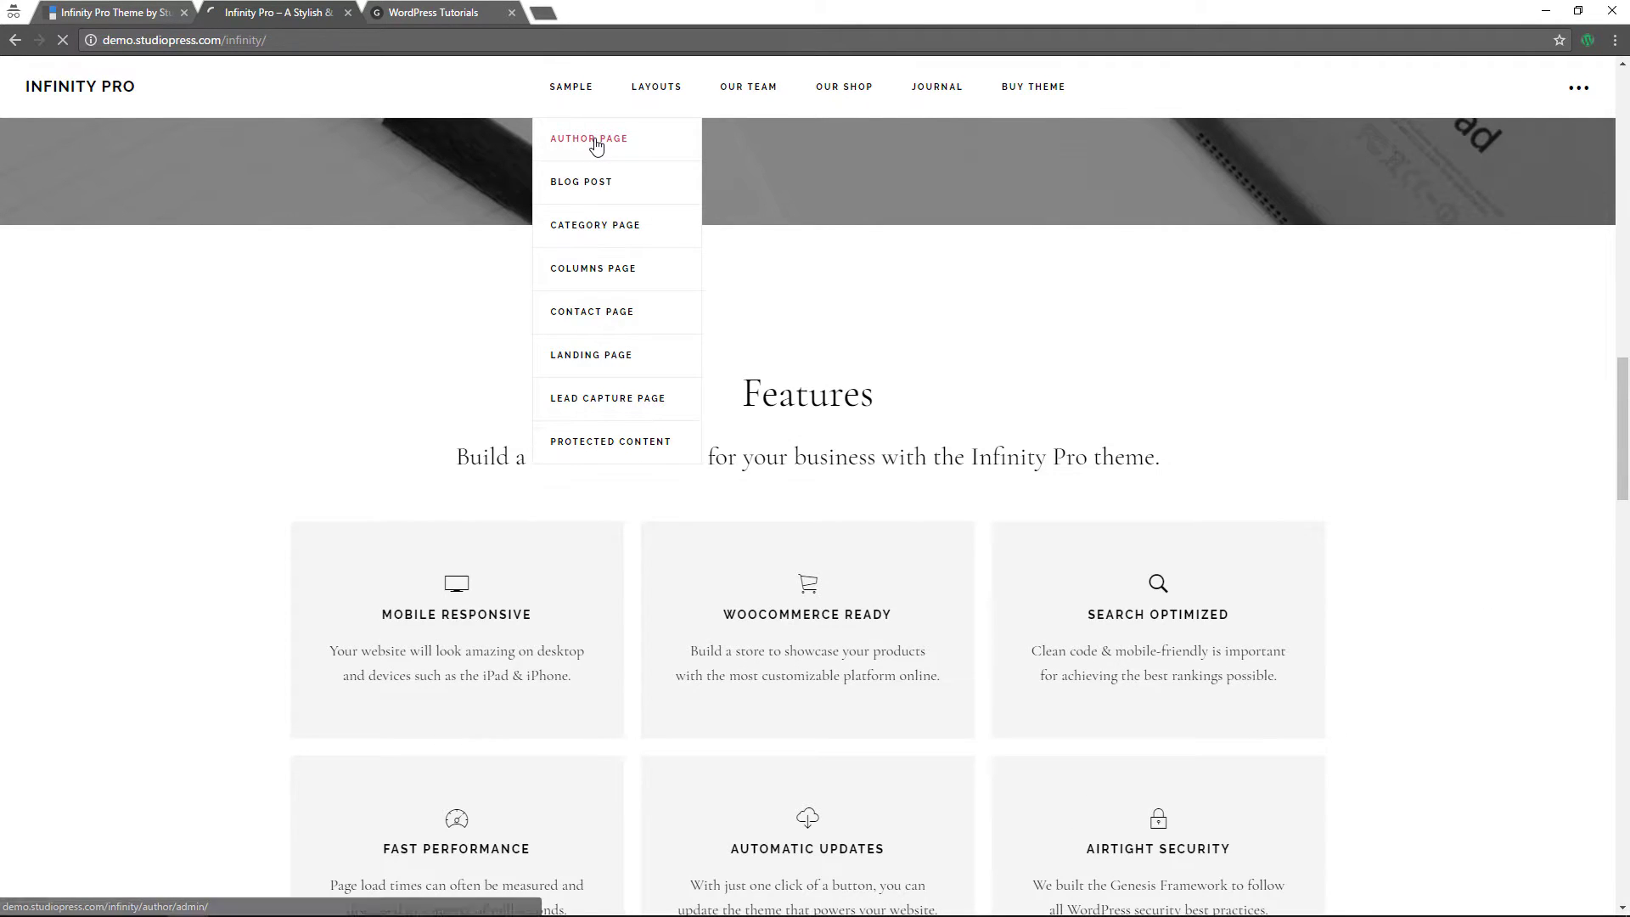
pyautogui.scroll(-7, 571, 344)
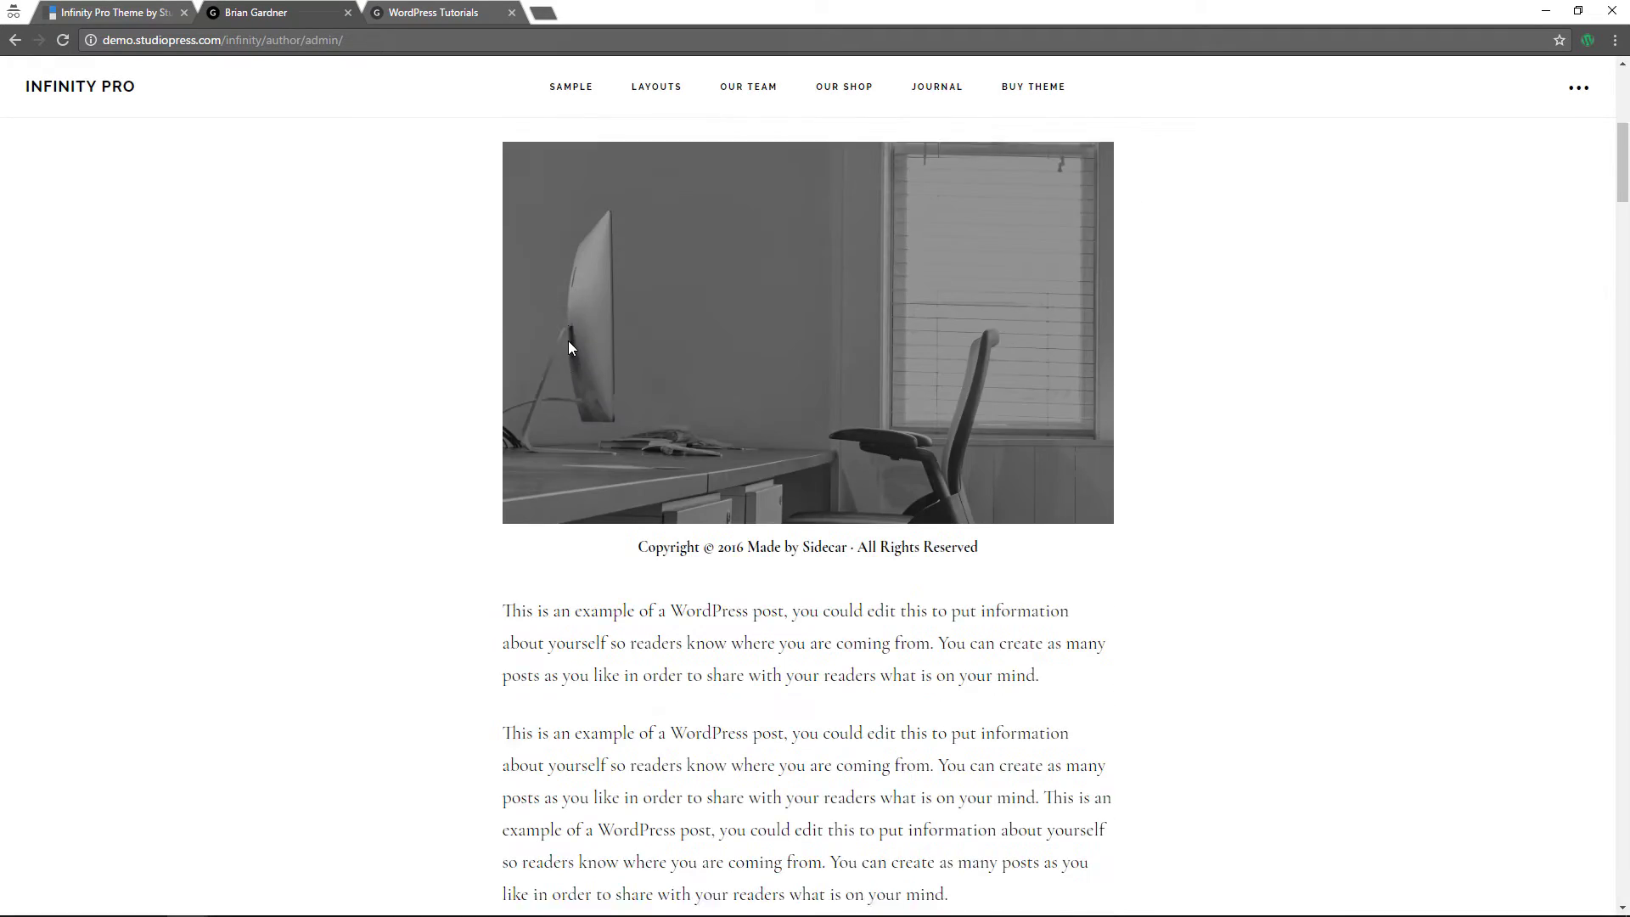
pyautogui.scroll(-12, 568, 339)
# - Open the demo's sample Blog Post and review its content, sidebar, author box and newsletter form
pyautogui.scroll(9, 568, 340)
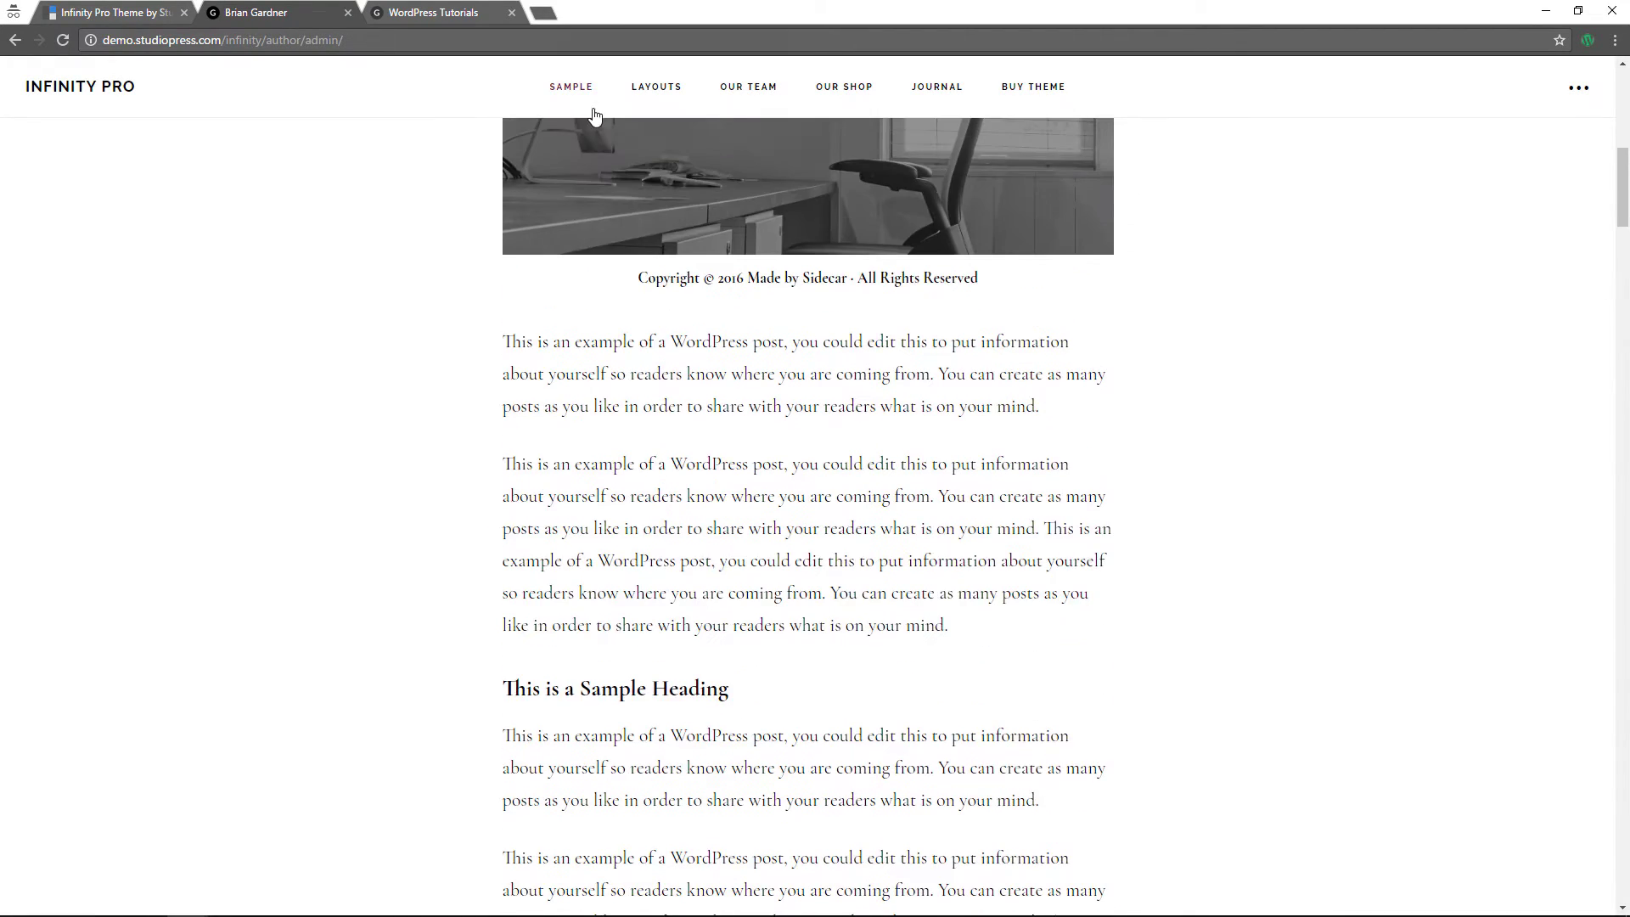
pyautogui.moveTo(594, 115)
pyautogui.click(607, 186)
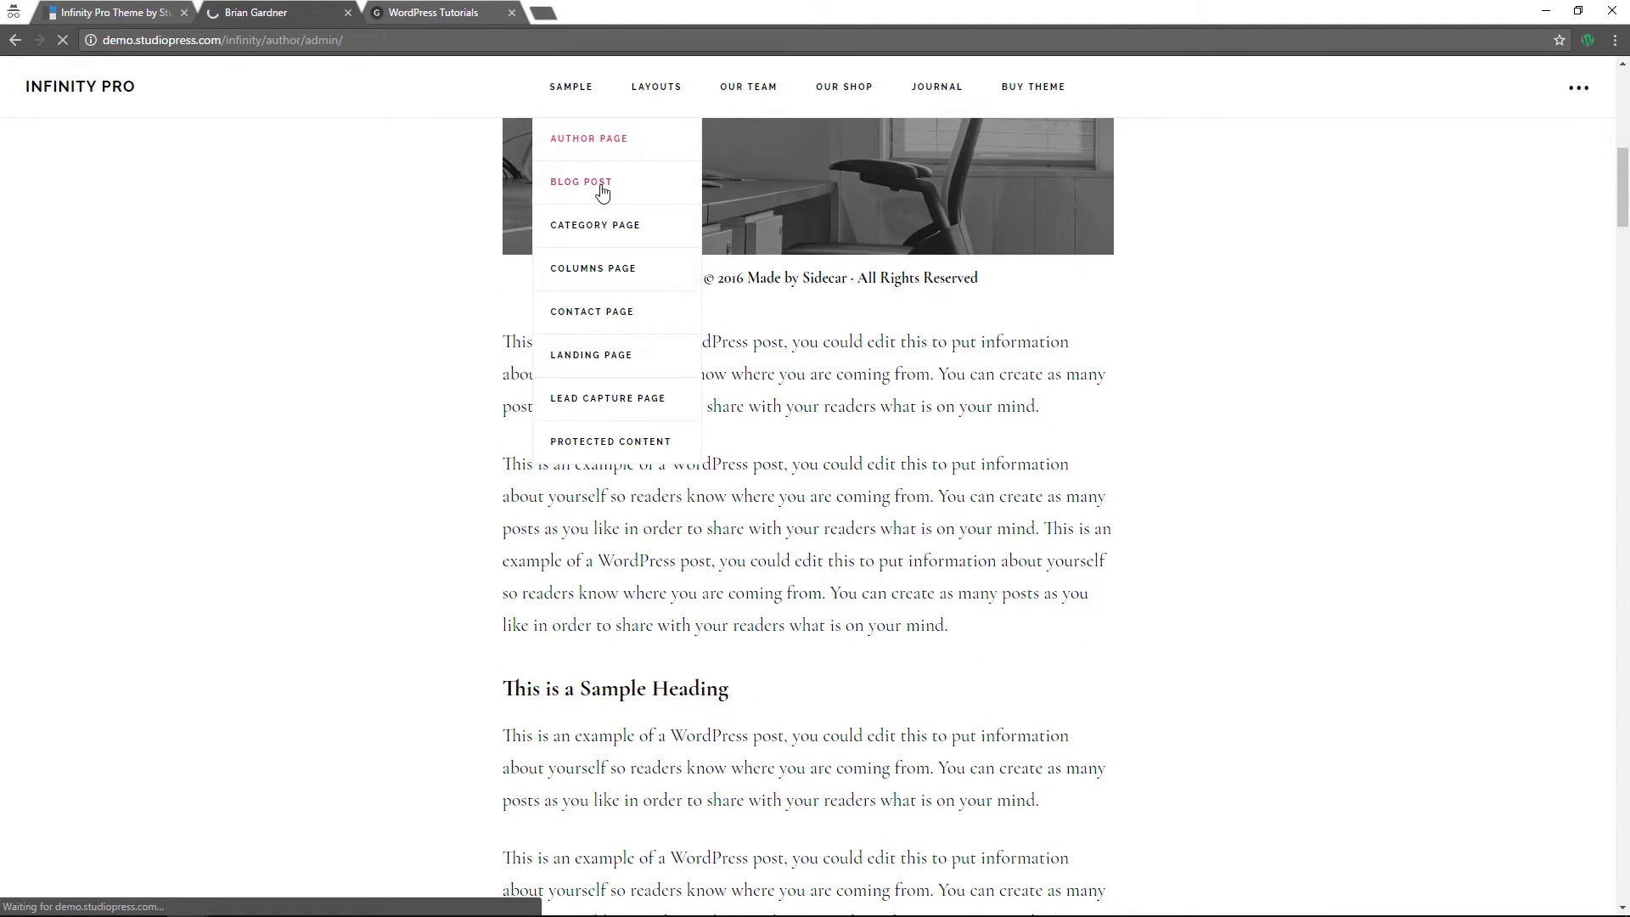
pyautogui.scroll(-7, 601, 194)
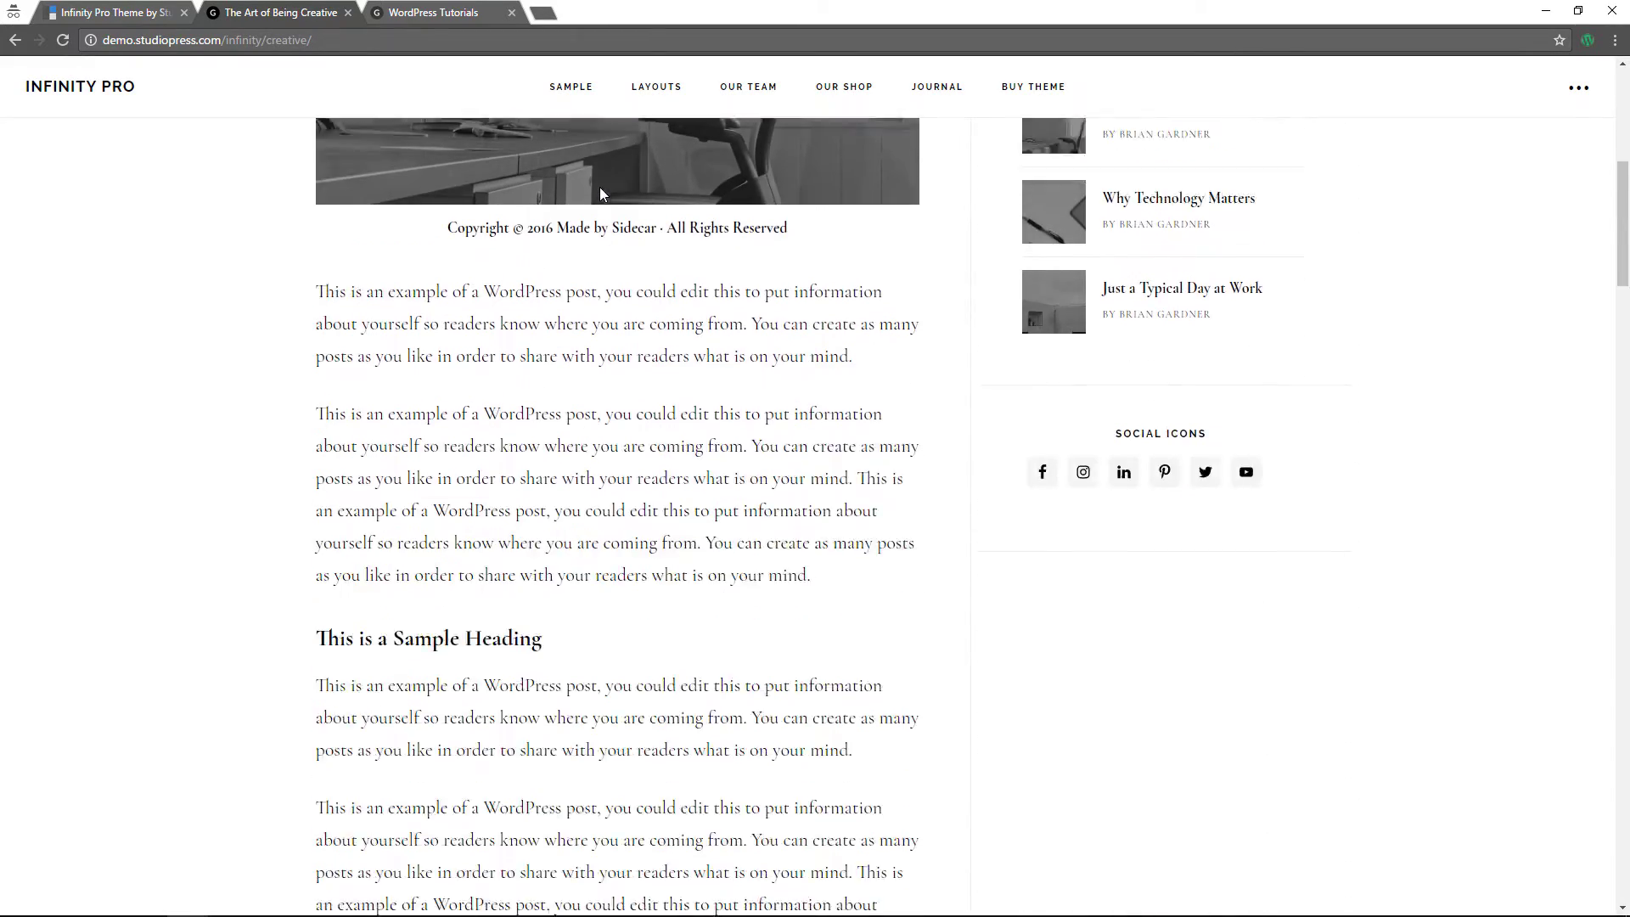
pyautogui.scroll(-14, 600, 194)
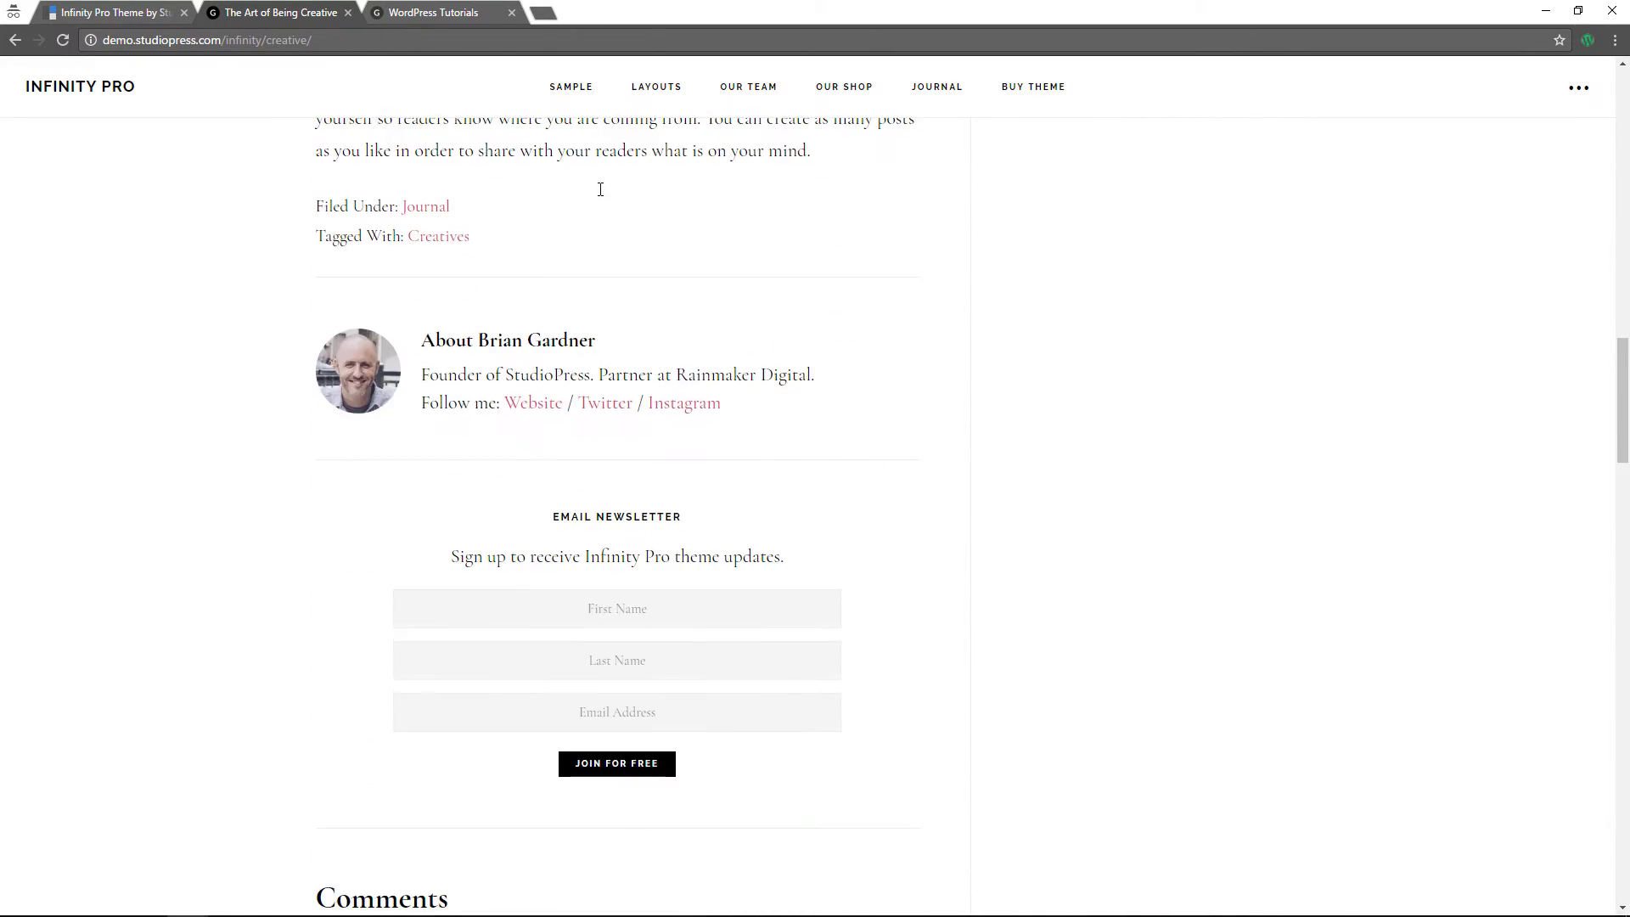
# - Open the demo's sample Contact Page and review its contact form and footer widgets
pyautogui.scroll(15, 601, 190)
pyautogui.moveTo(597, 112)
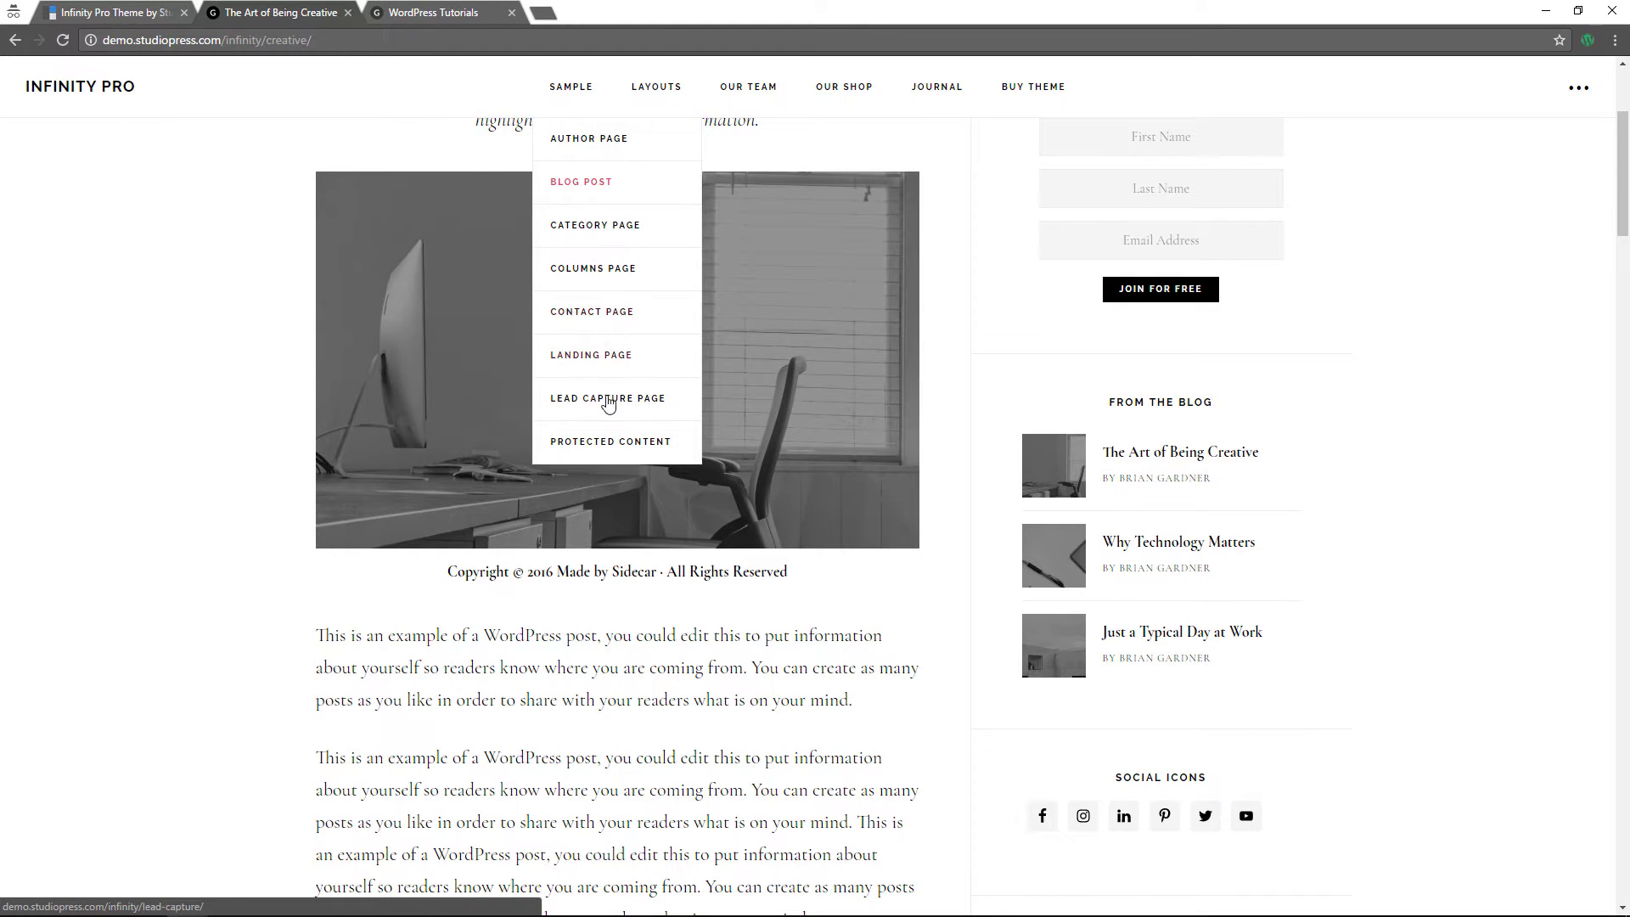
pyautogui.click(586, 312)
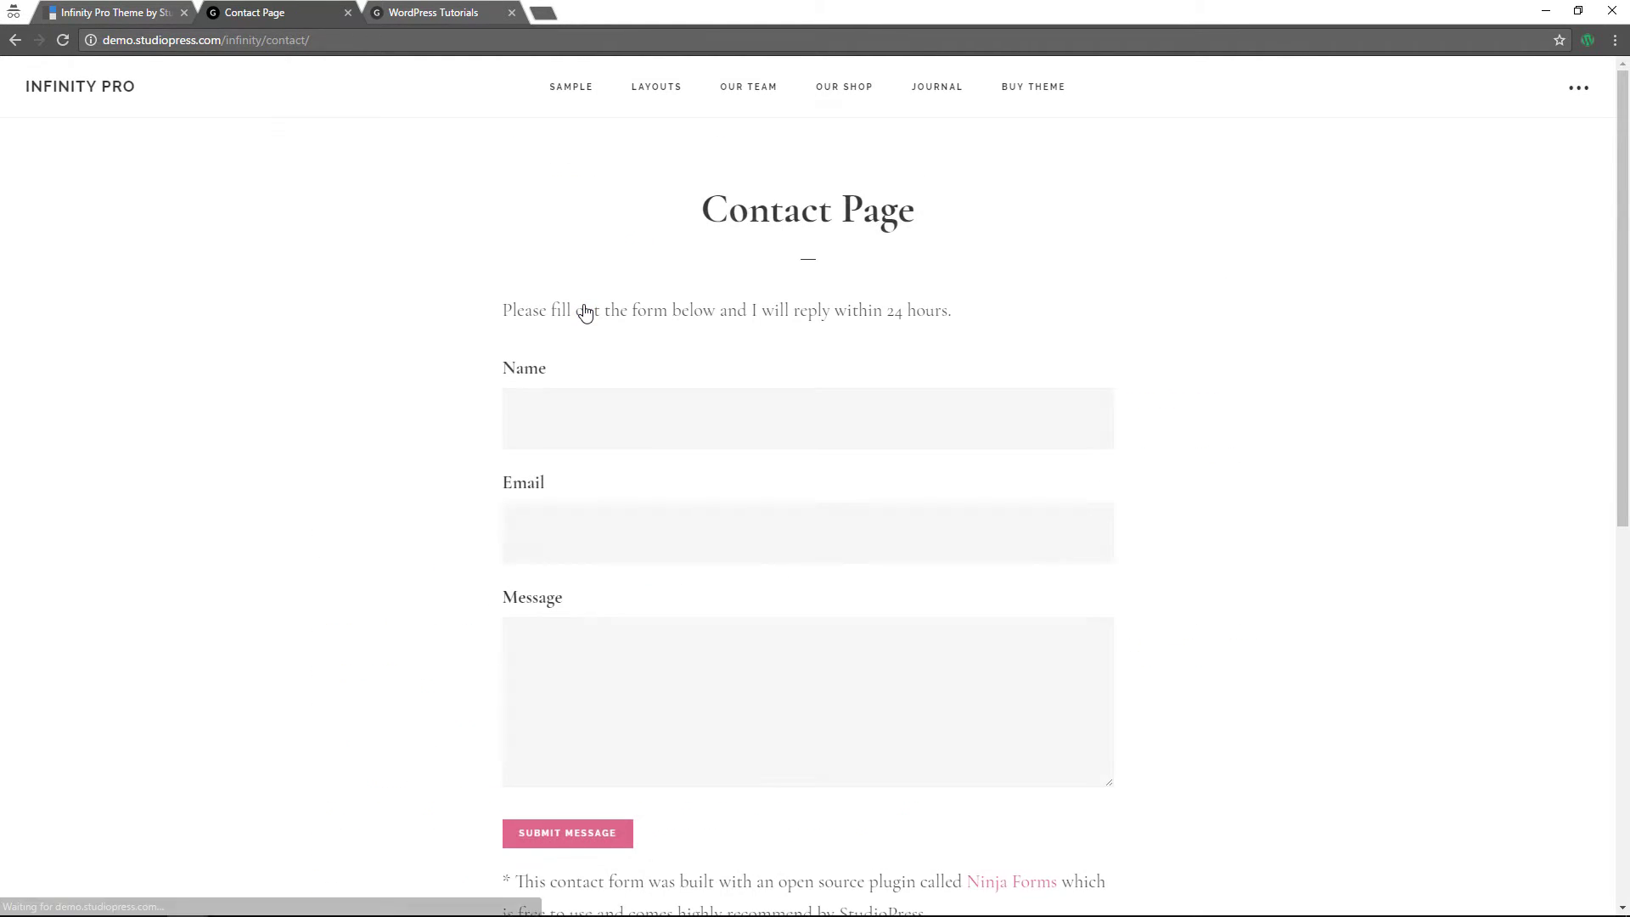
pyautogui.scroll(-8, 584, 312)
pyautogui.scroll(8, 585, 315)
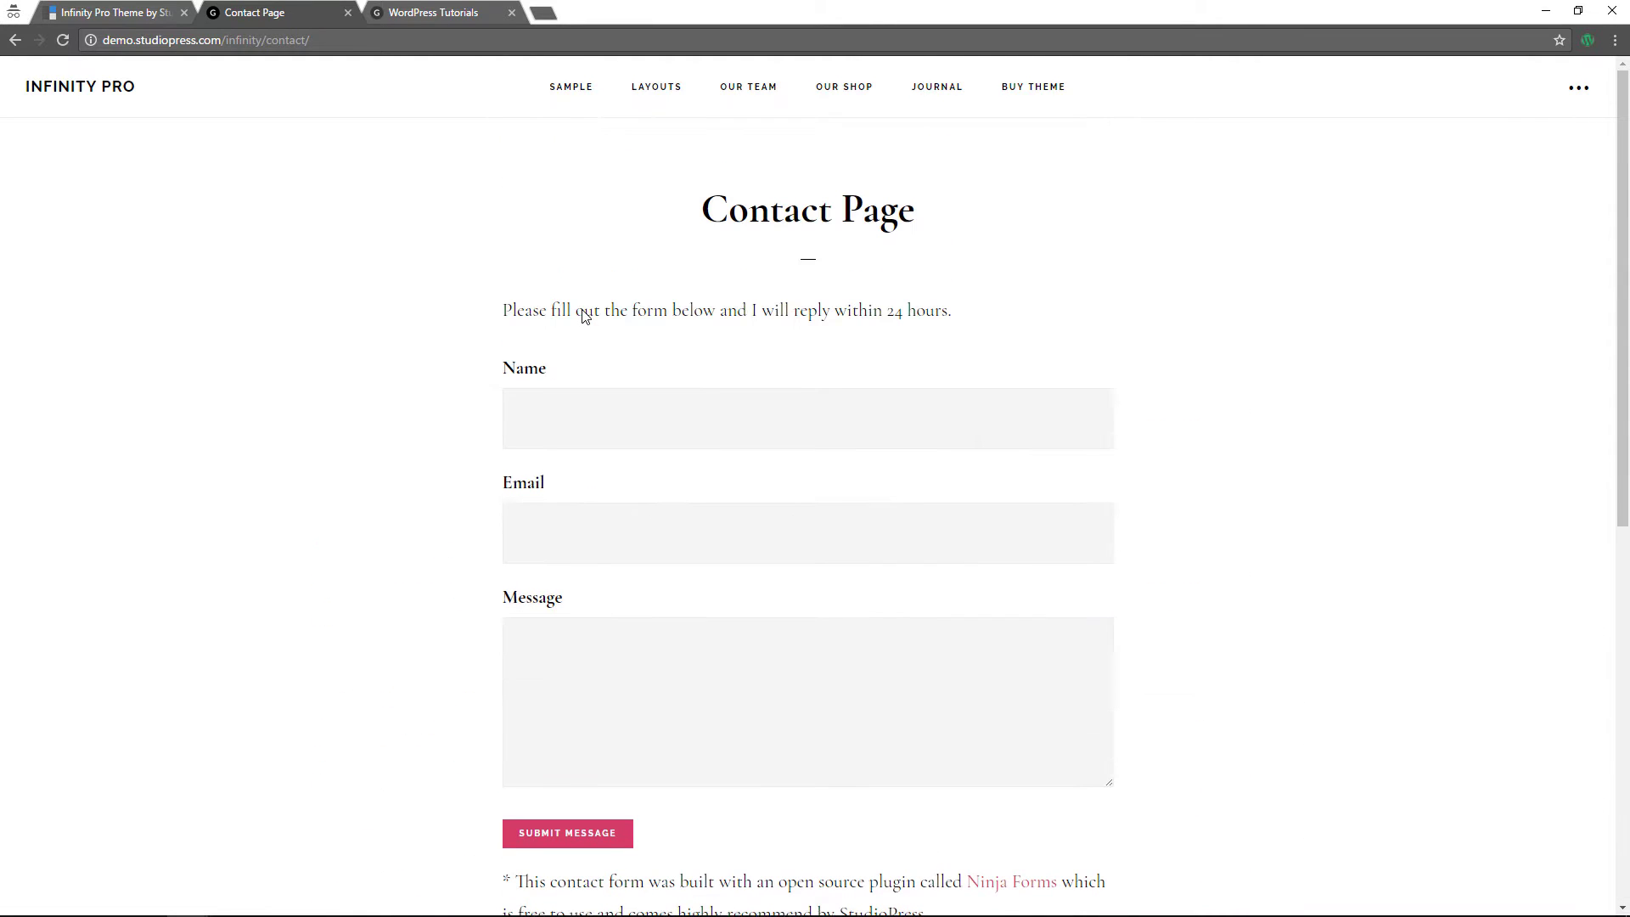
pyautogui.scroll(-6, 585, 312)
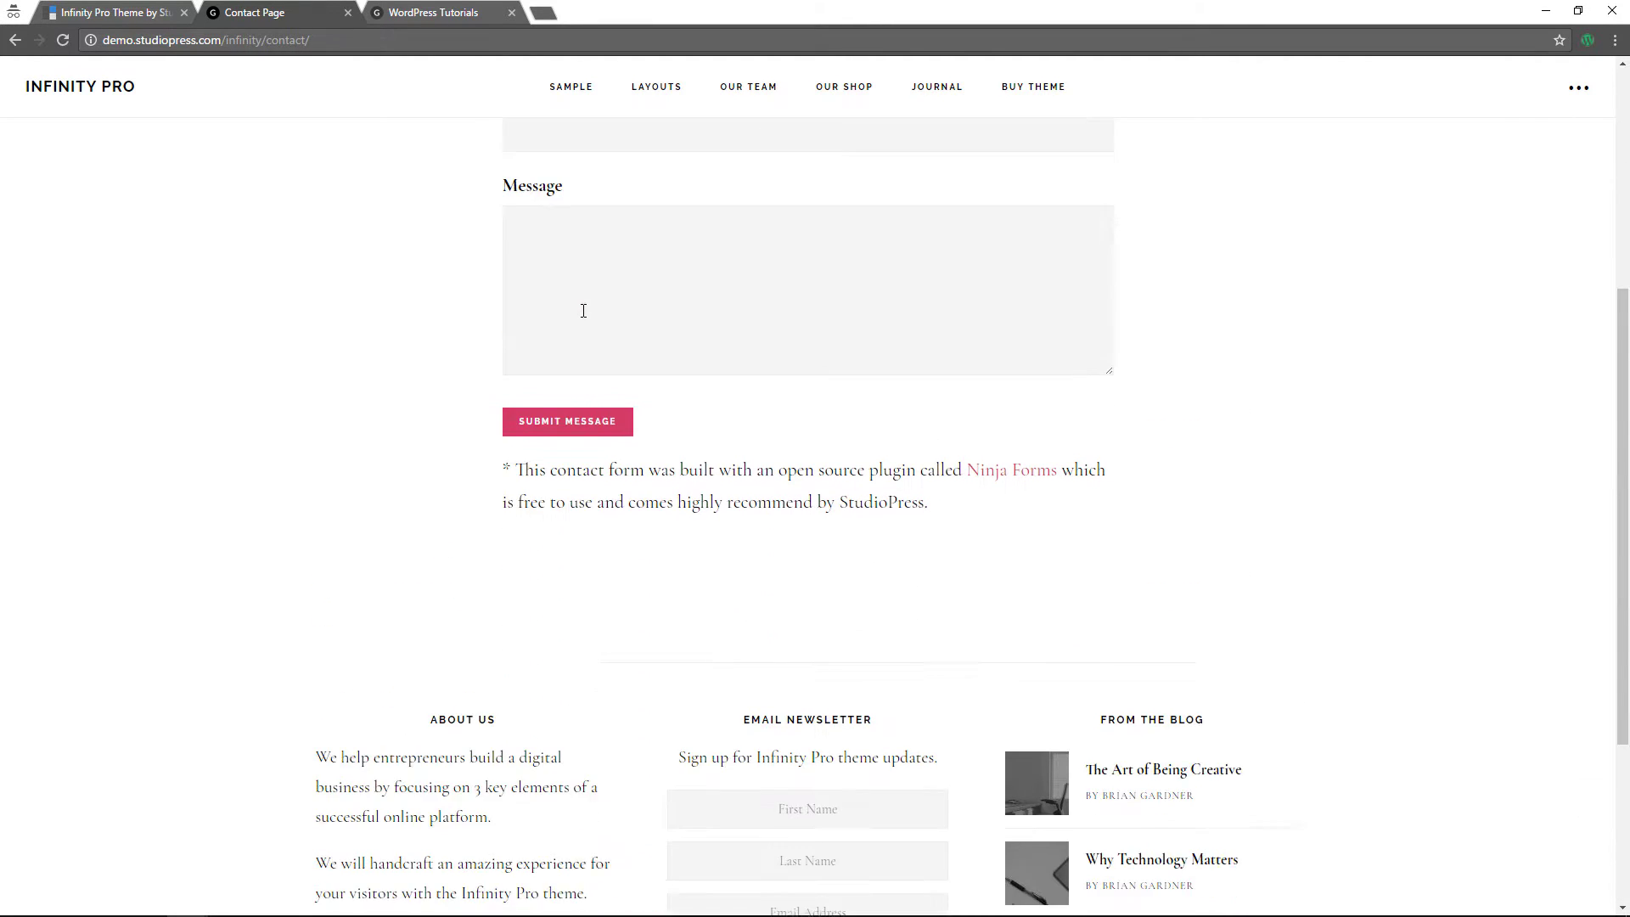
# - Open the demo's sample Landing Page, review its image and Theme Features list, and return to the Contact Page
pyautogui.scroll(6, 584, 311)
pyautogui.moveTo(586, 100)
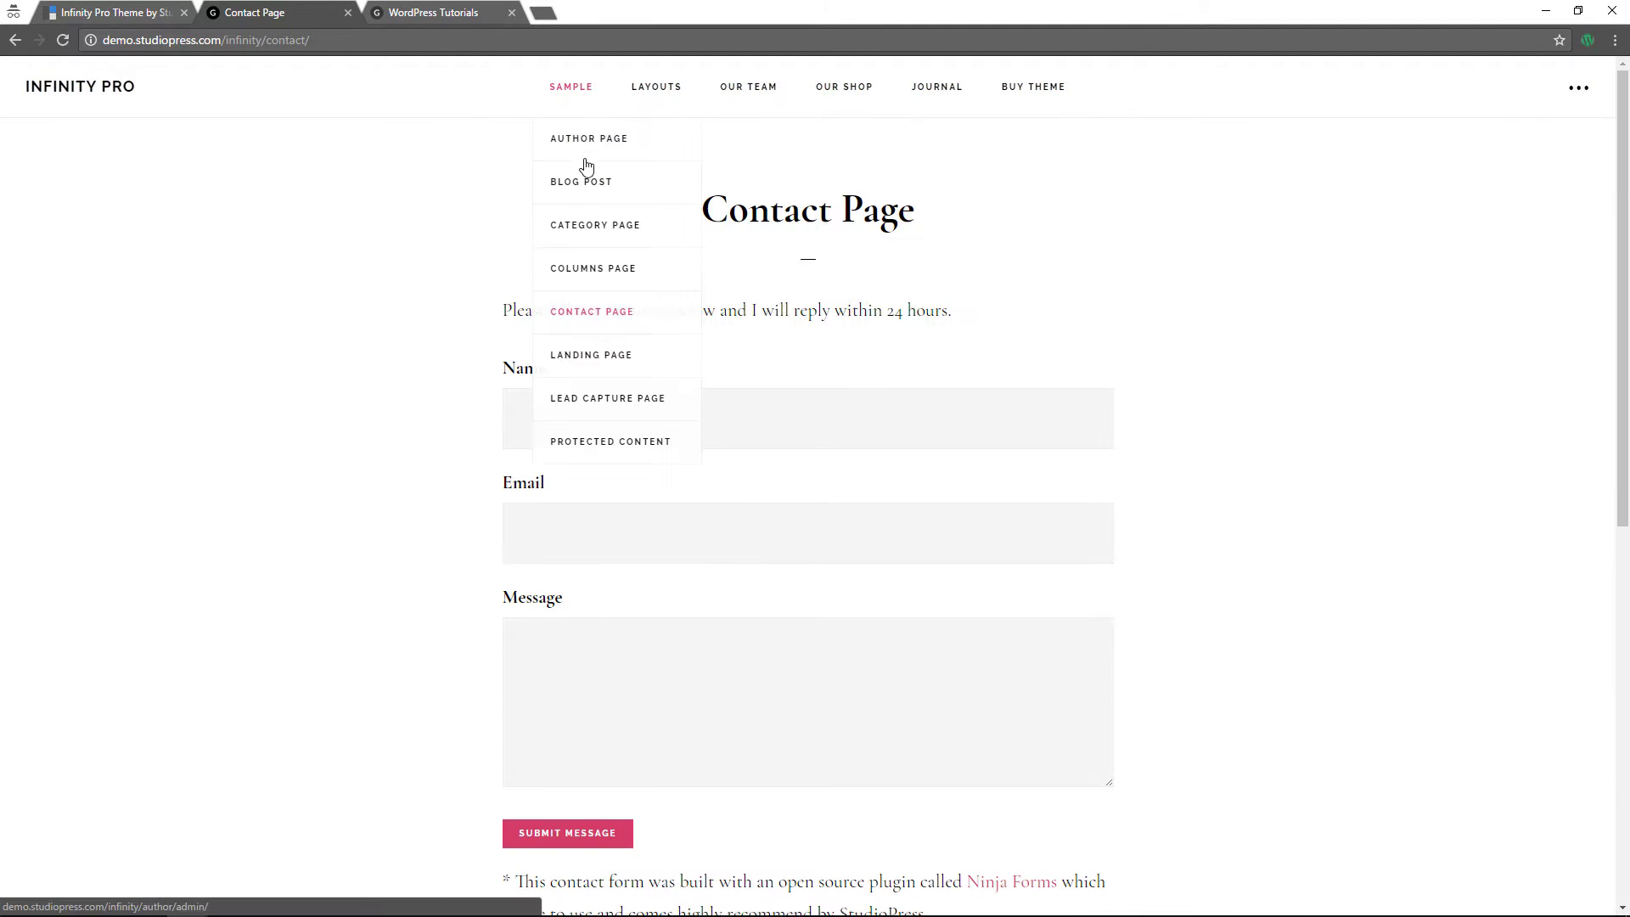
pyautogui.click(607, 360)
pyautogui.scroll(-2, 606, 352)
pyautogui.scroll(-10, 606, 356)
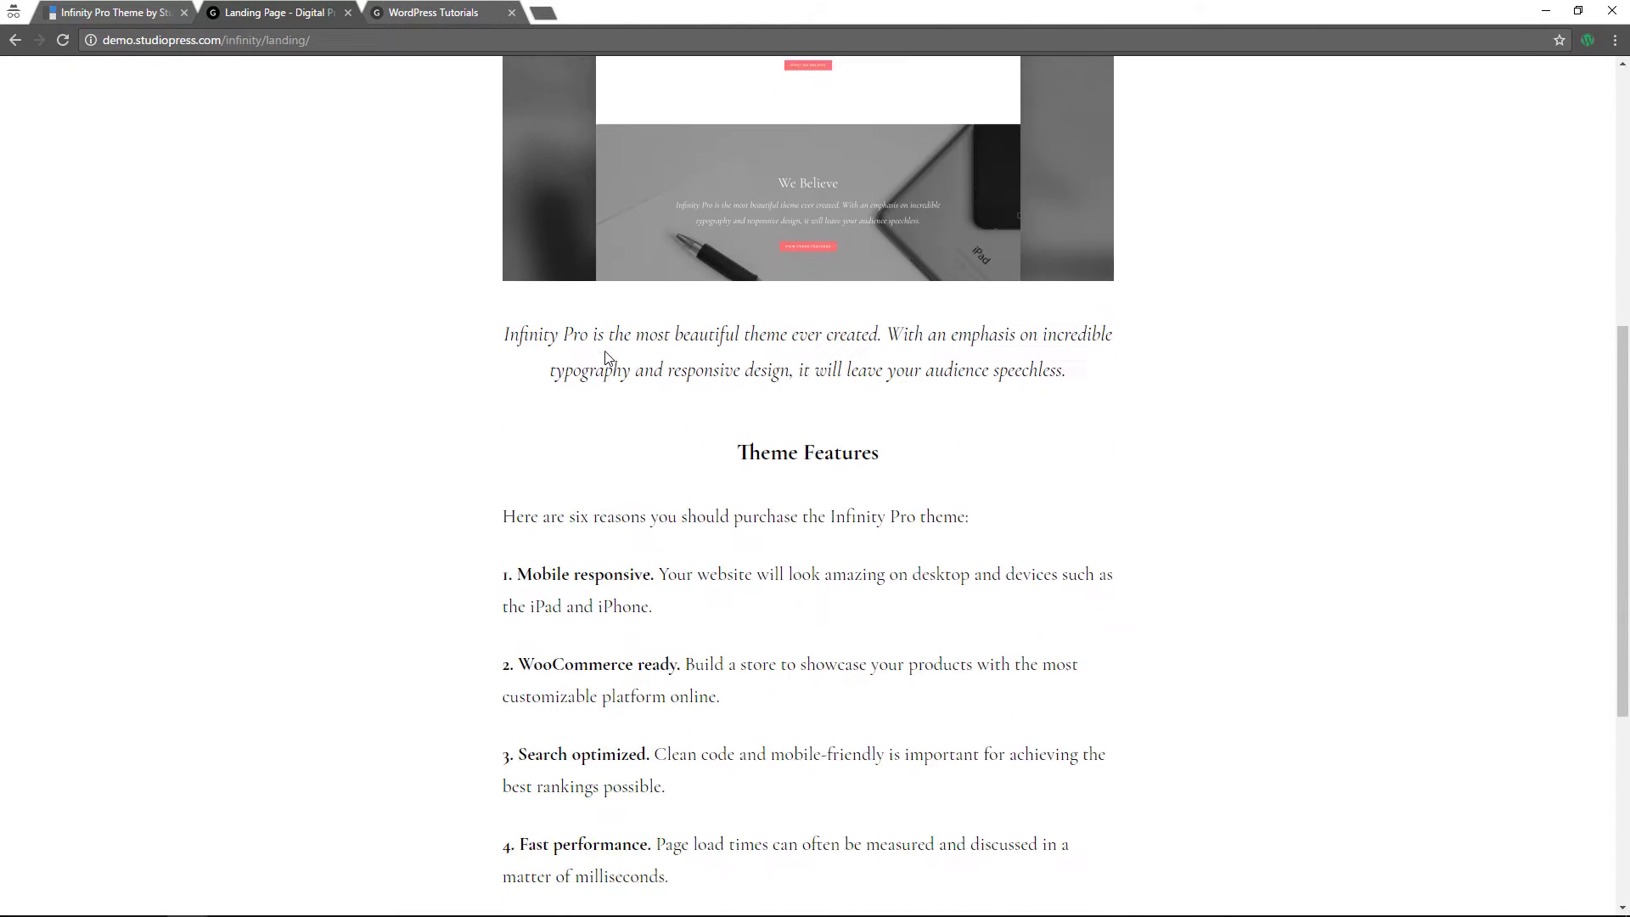
pyautogui.scroll(12, 606, 355)
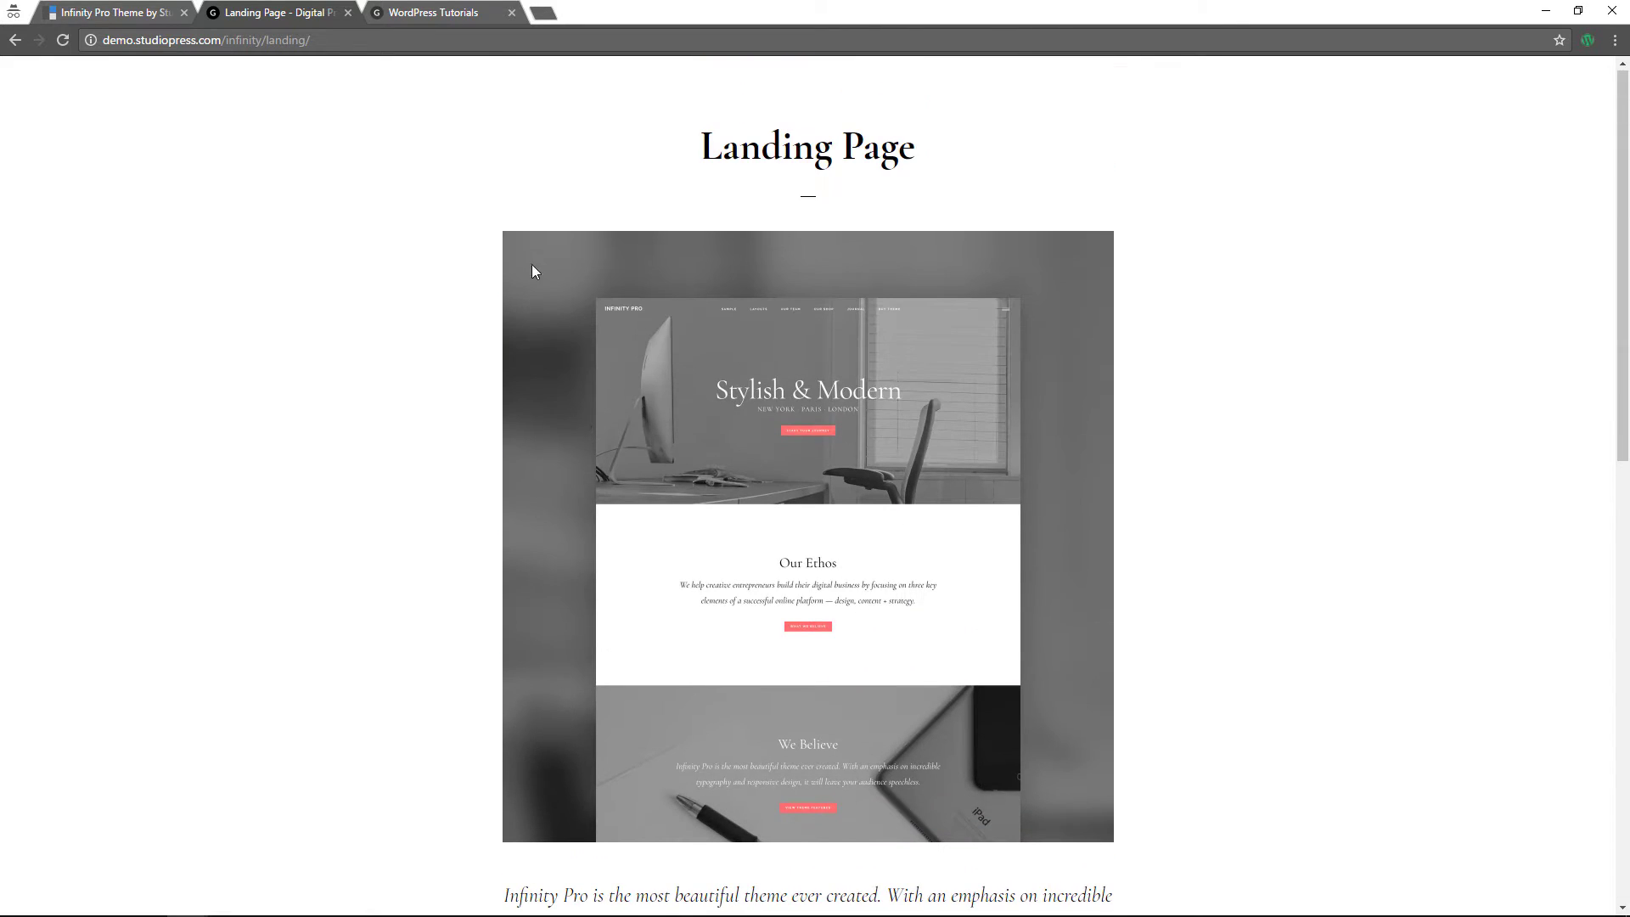
pyautogui.click(15, 40)
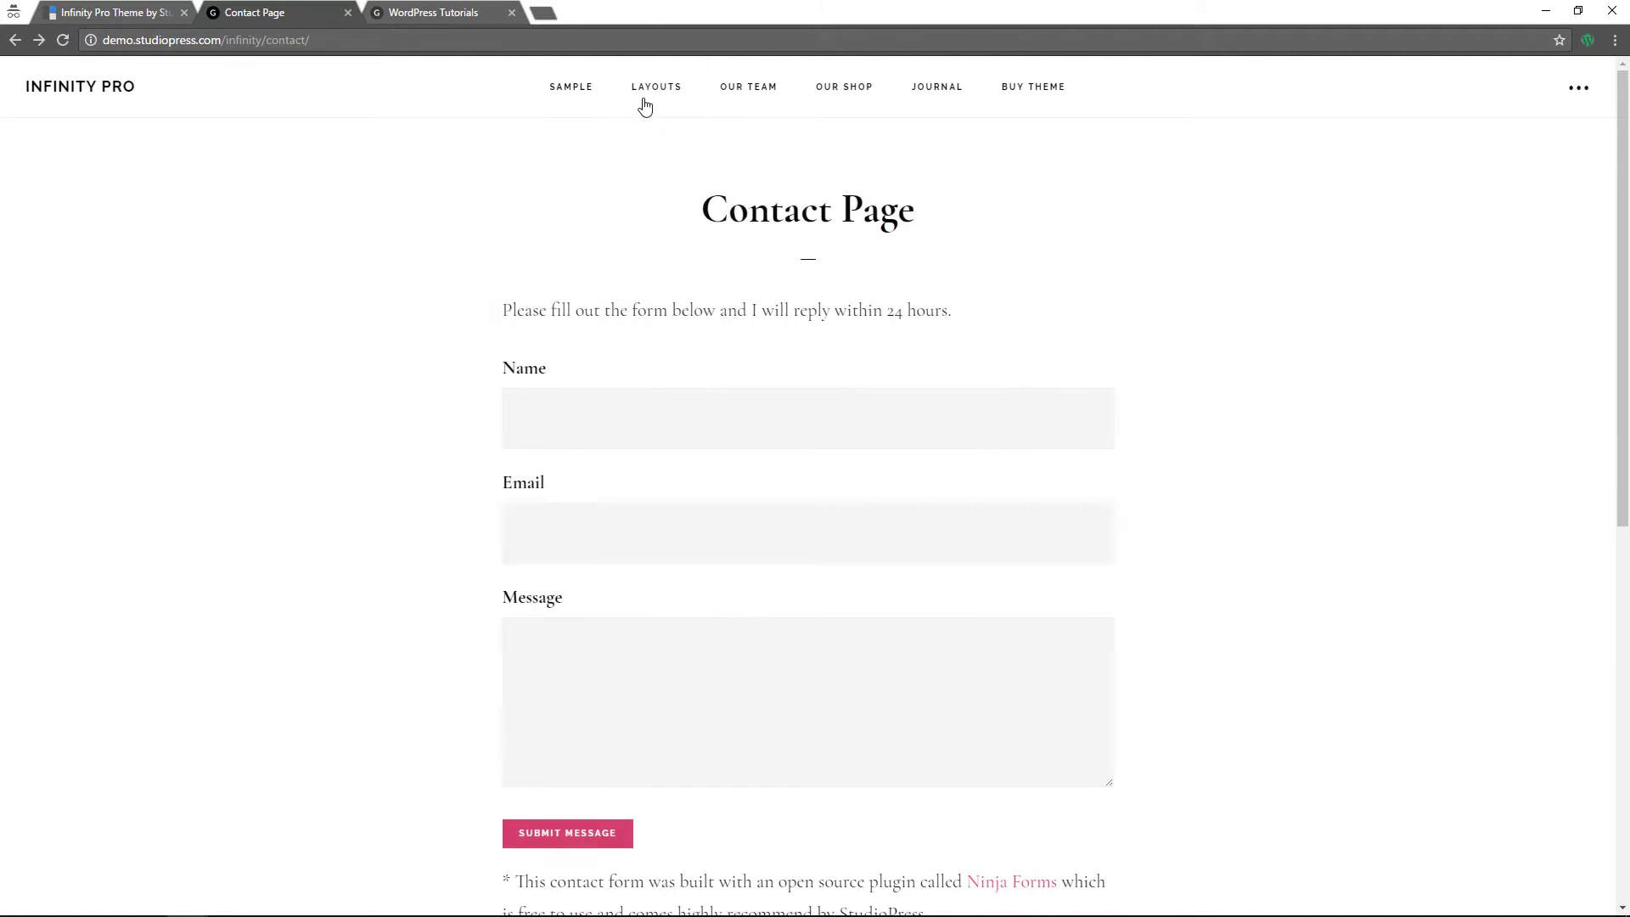
# - Open the demo's sample Lead Capture Page, review its book offer and sign-up form, and go back to the Contact Page
pyautogui.moveTo(575, 95)
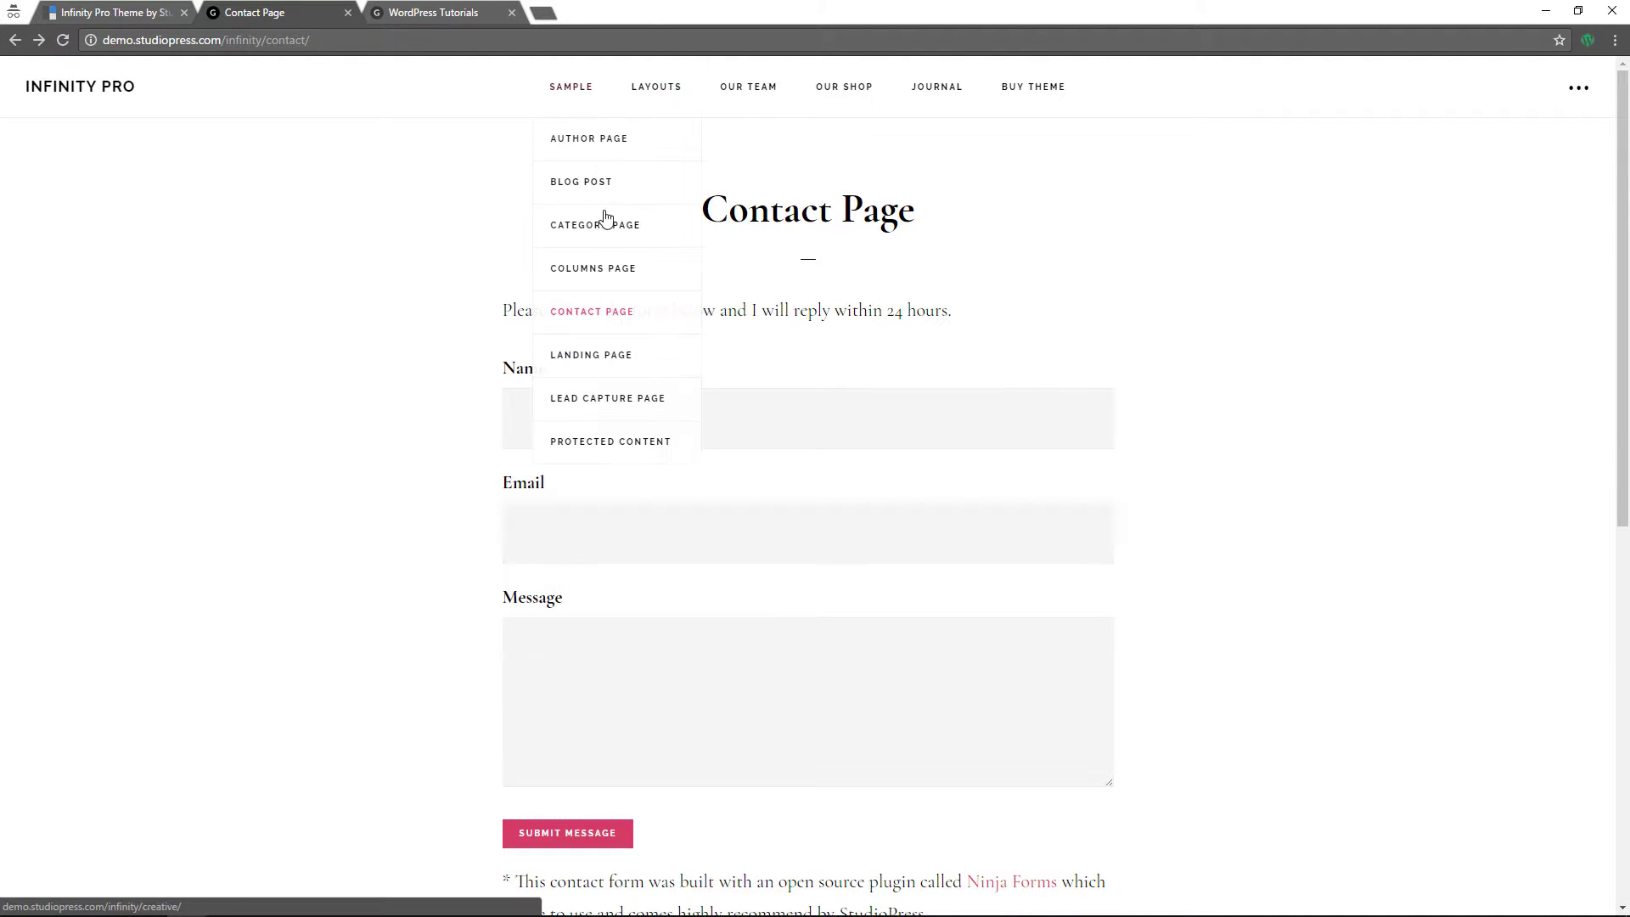
pyautogui.click(600, 398)
pyautogui.scroll(-6, 604, 396)
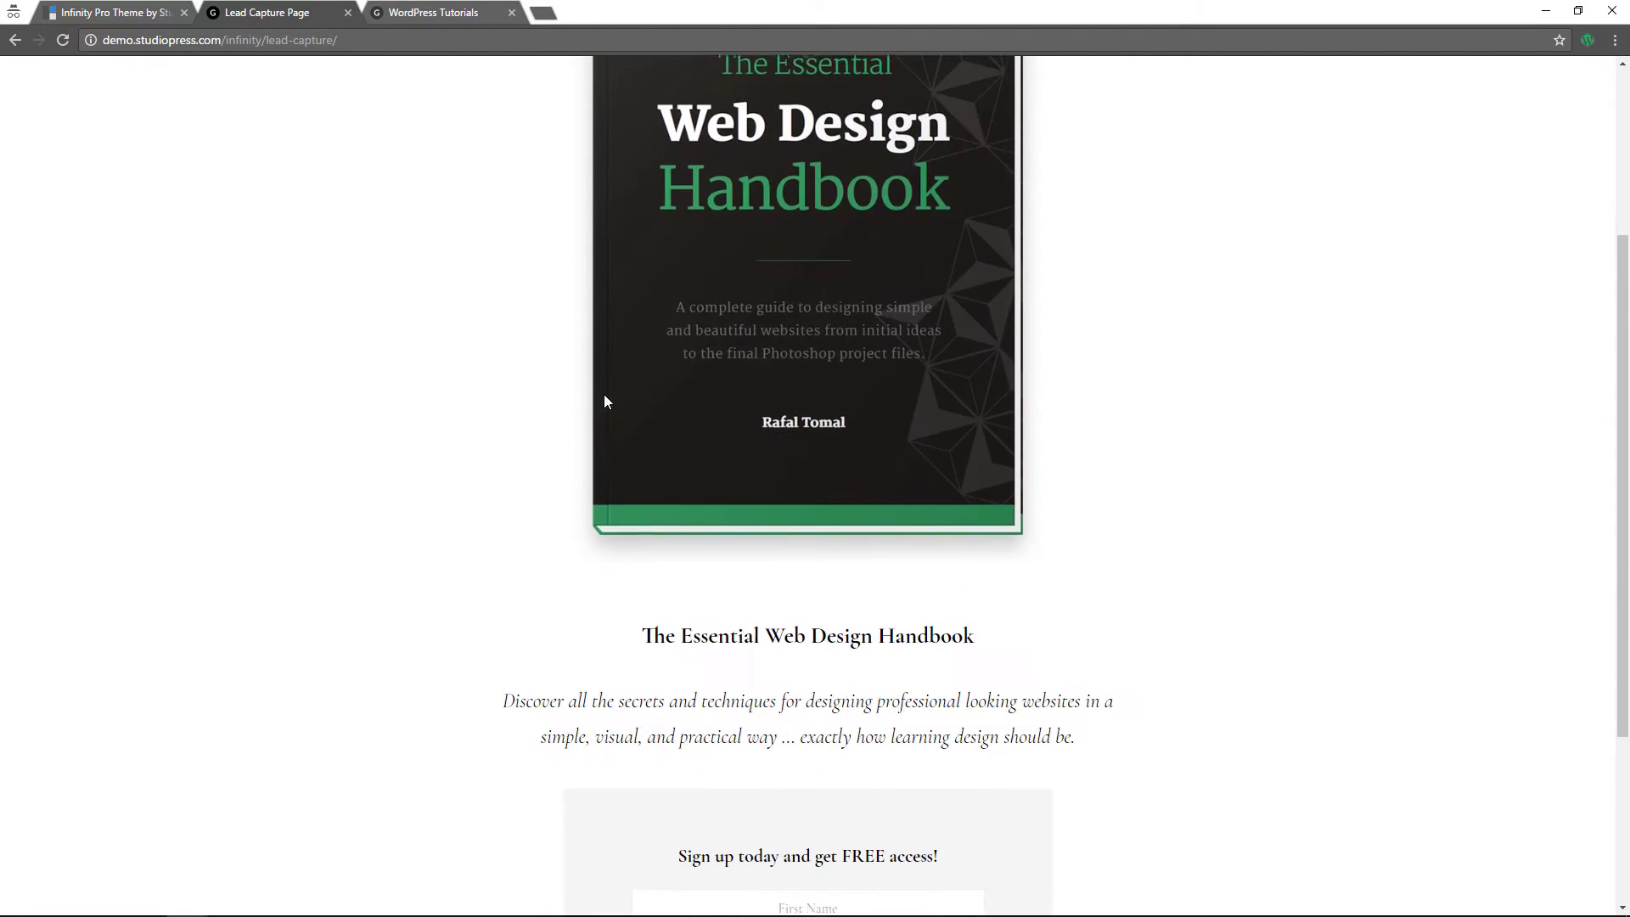
pyautogui.scroll(6, 603, 399)
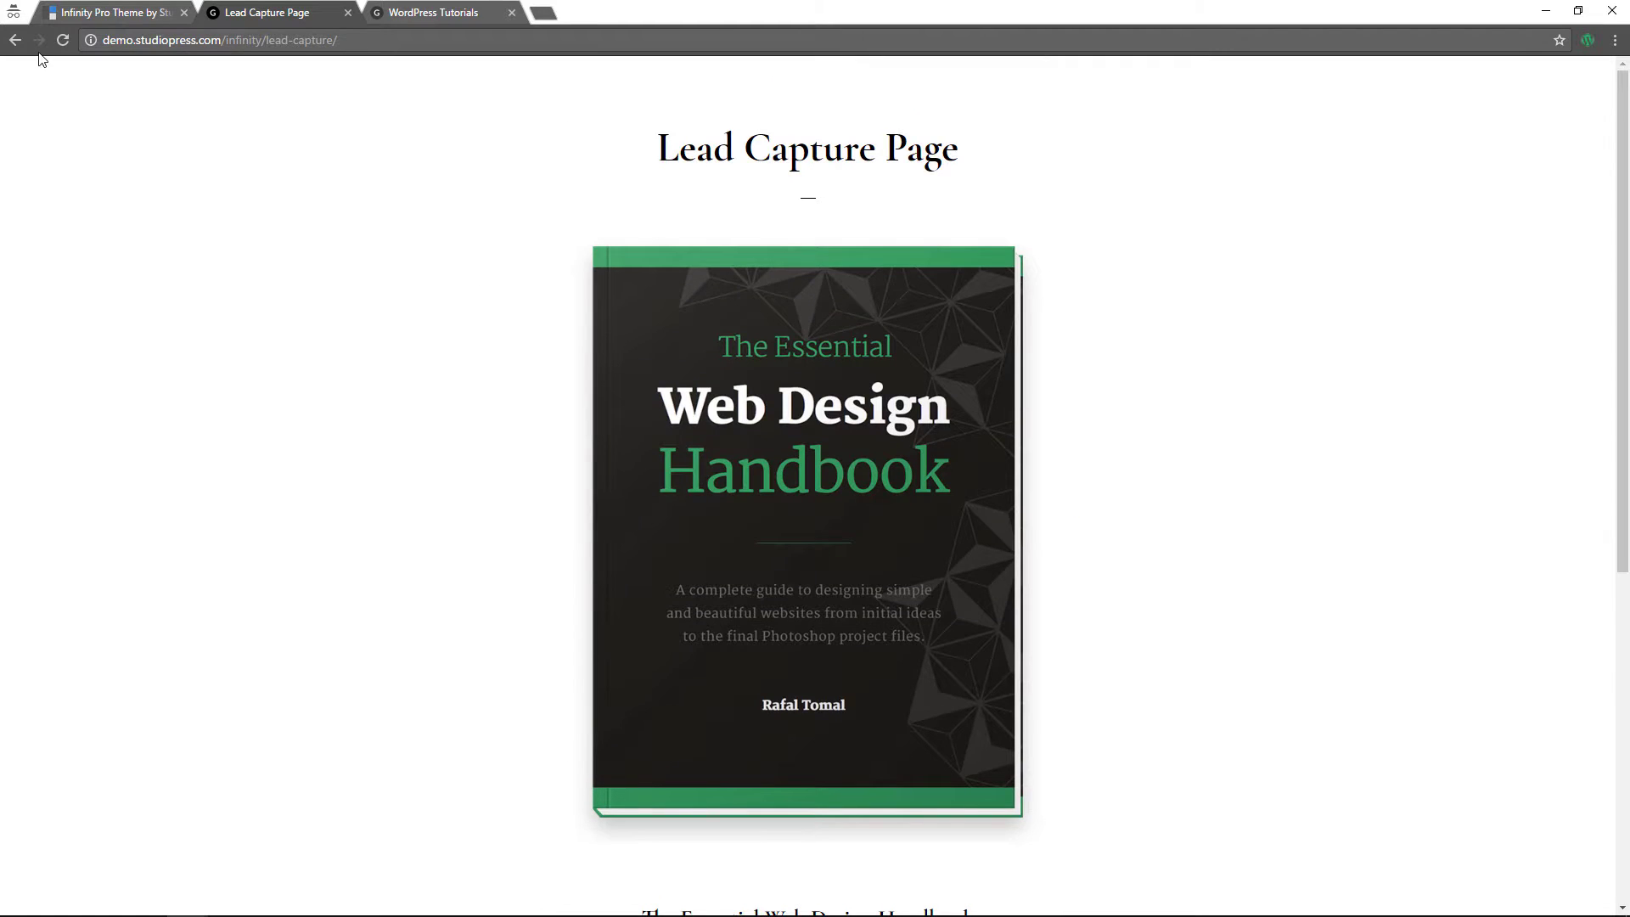
pyautogui.click(15, 40)
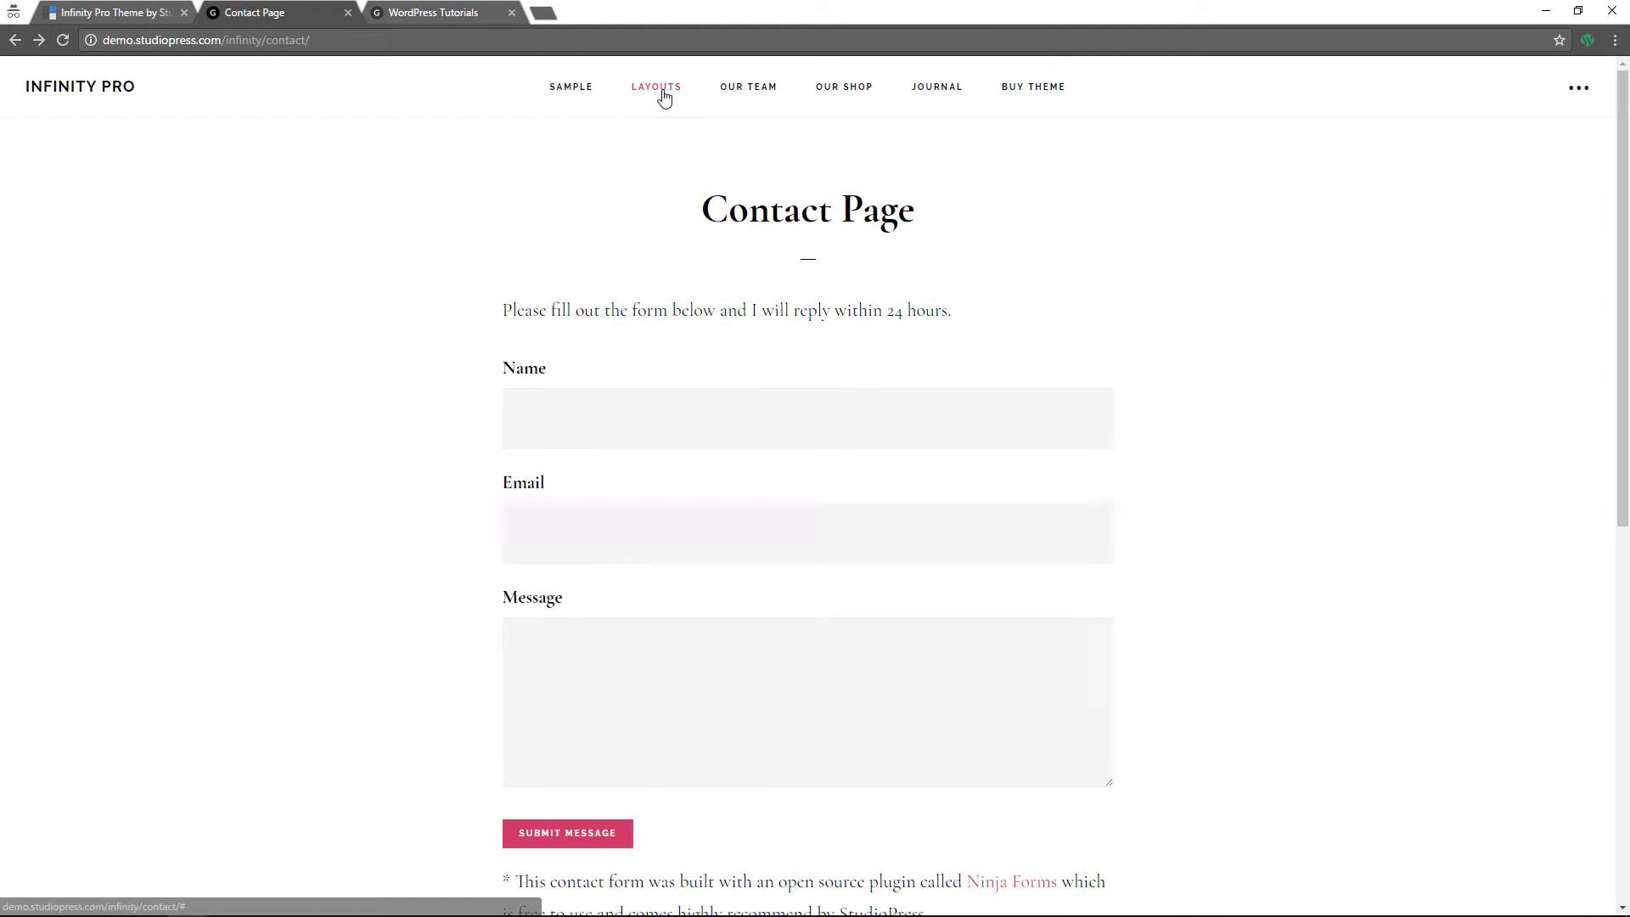
# - Open the demo's Content / Sidebar layout and review how the post and sidebar widgets are arranged
pyautogui.moveTo(664, 97)
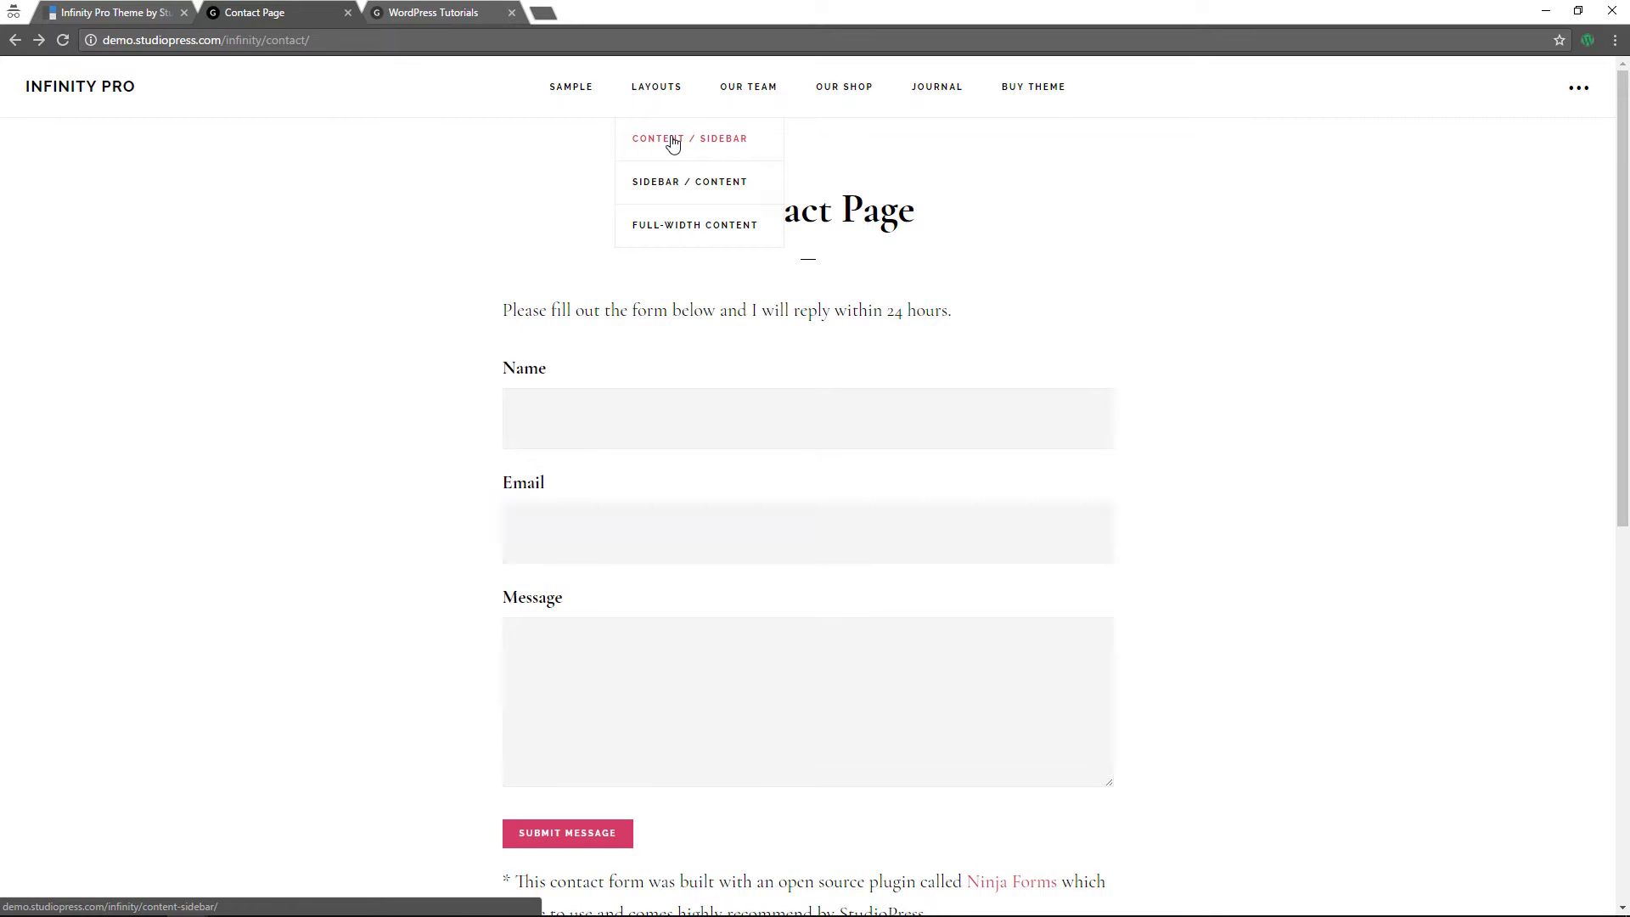
pyautogui.click(707, 146)
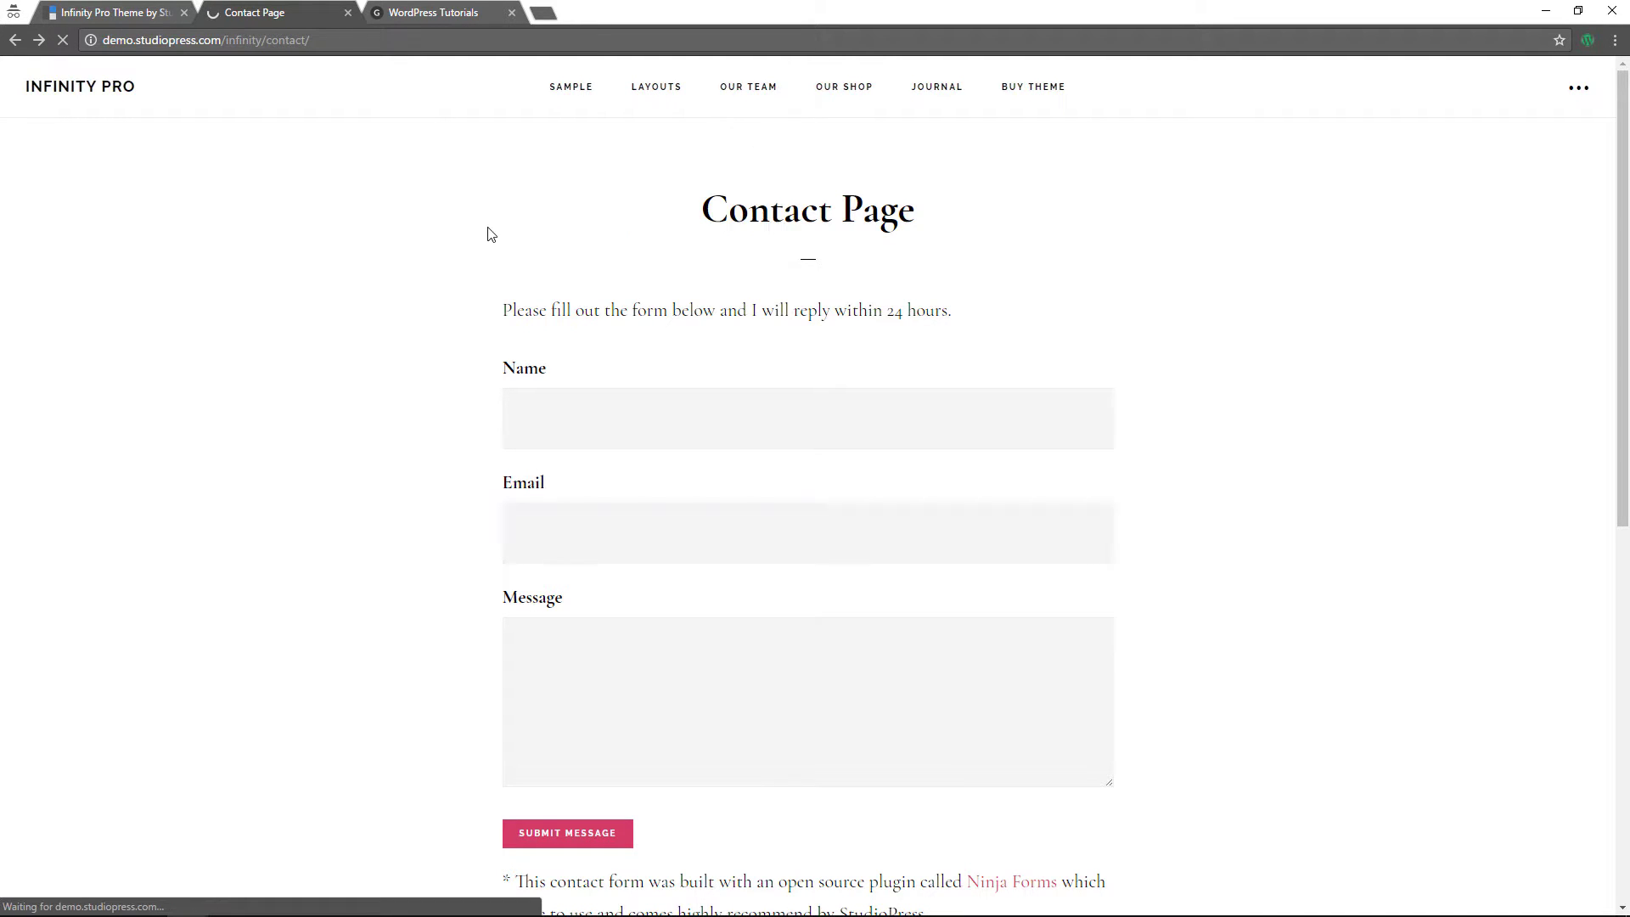
pyautogui.scroll(-7, 469, 230)
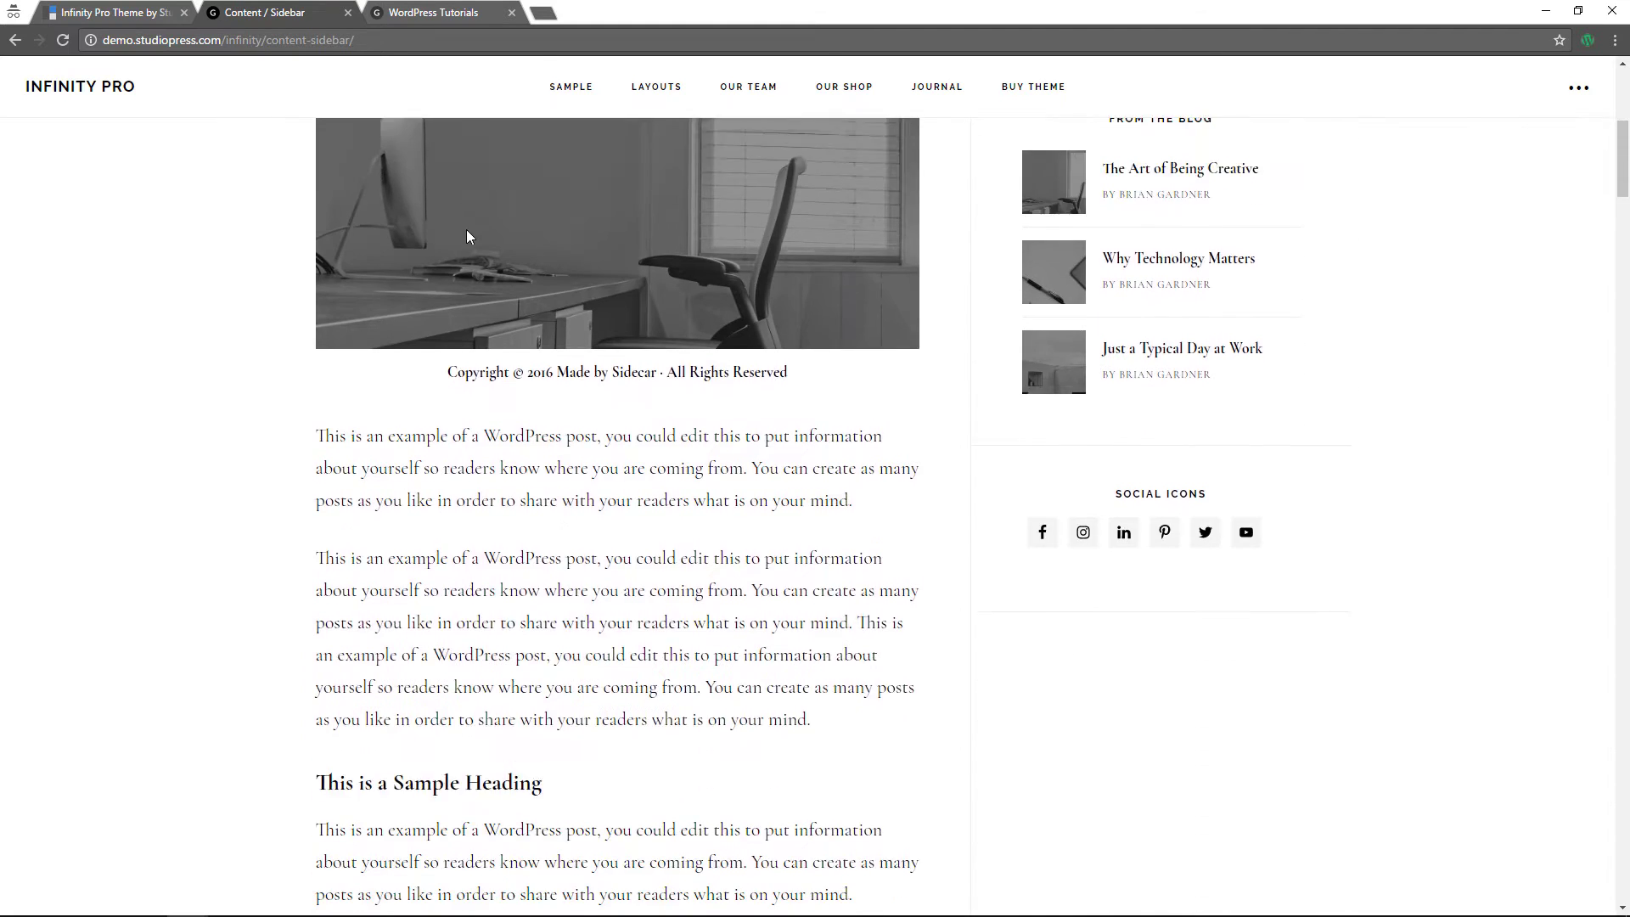
pyautogui.scroll(7, 470, 229)
# - Open the demo's Sidebar / Content layout and review its post and sidebar arrangement
pyautogui.moveTo(670, 91)
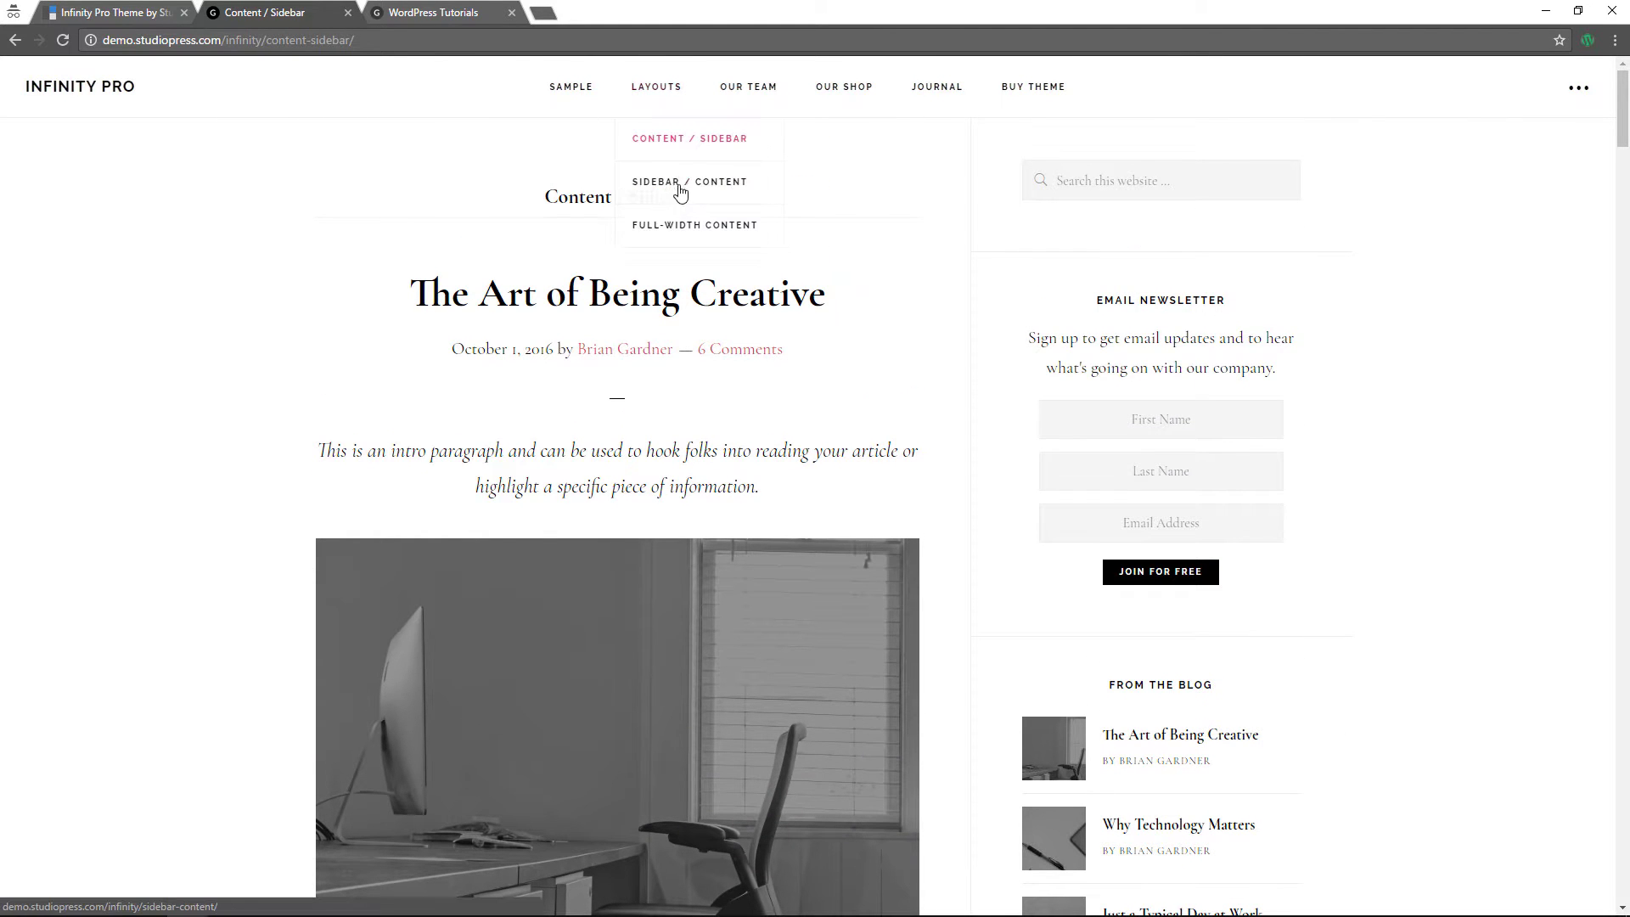
pyautogui.click(680, 191)
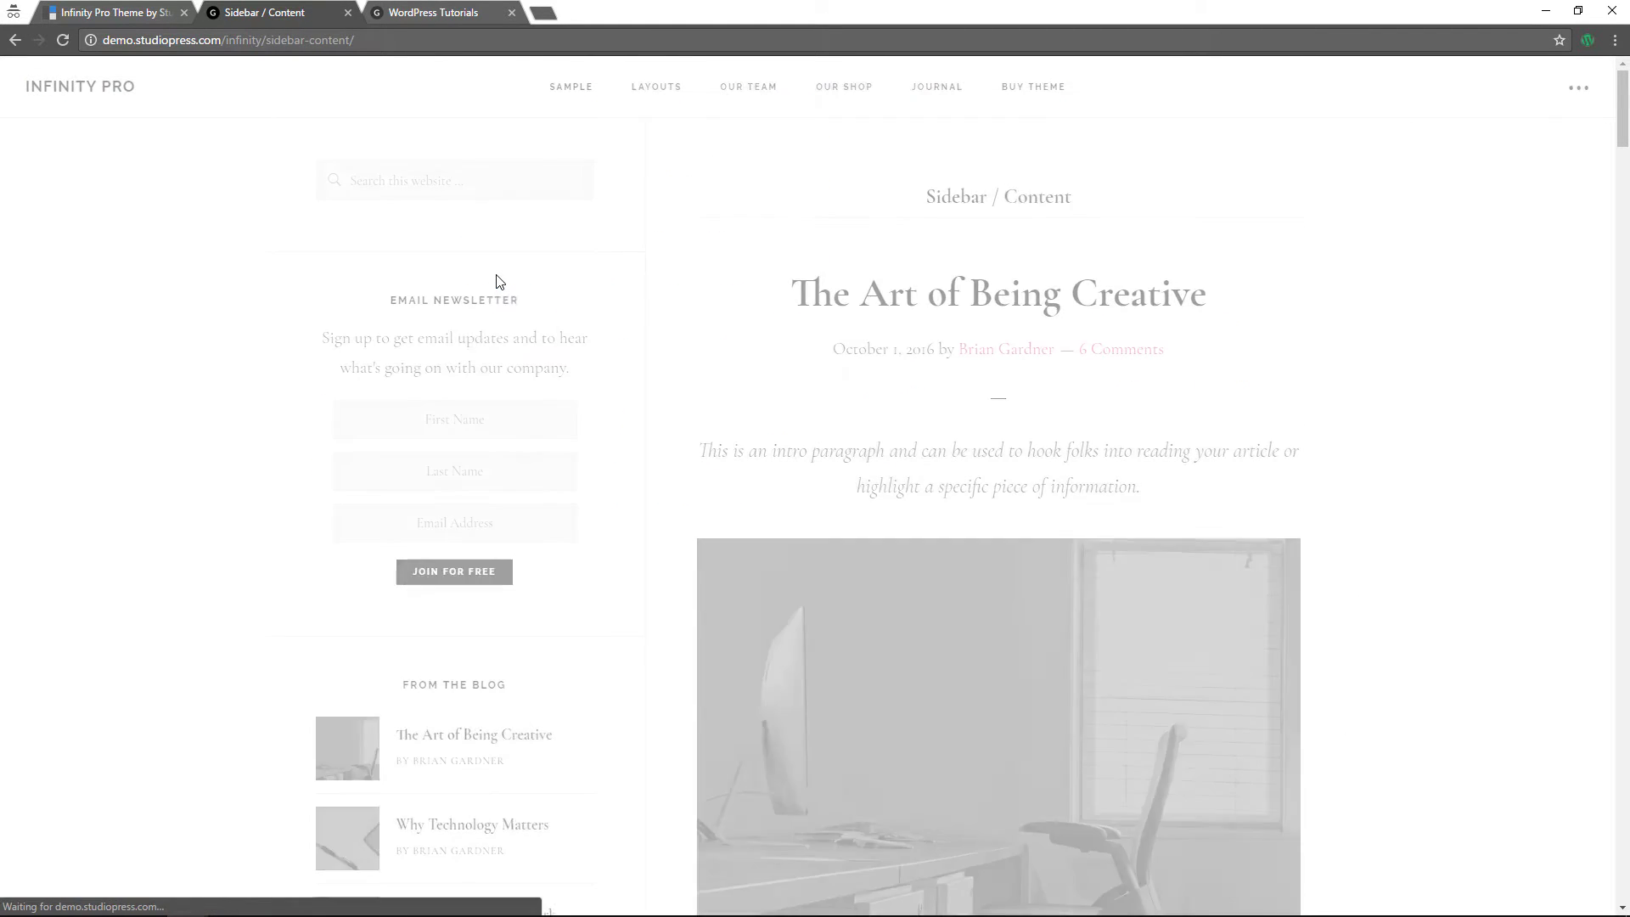
pyautogui.scroll(-8, 1030, 343)
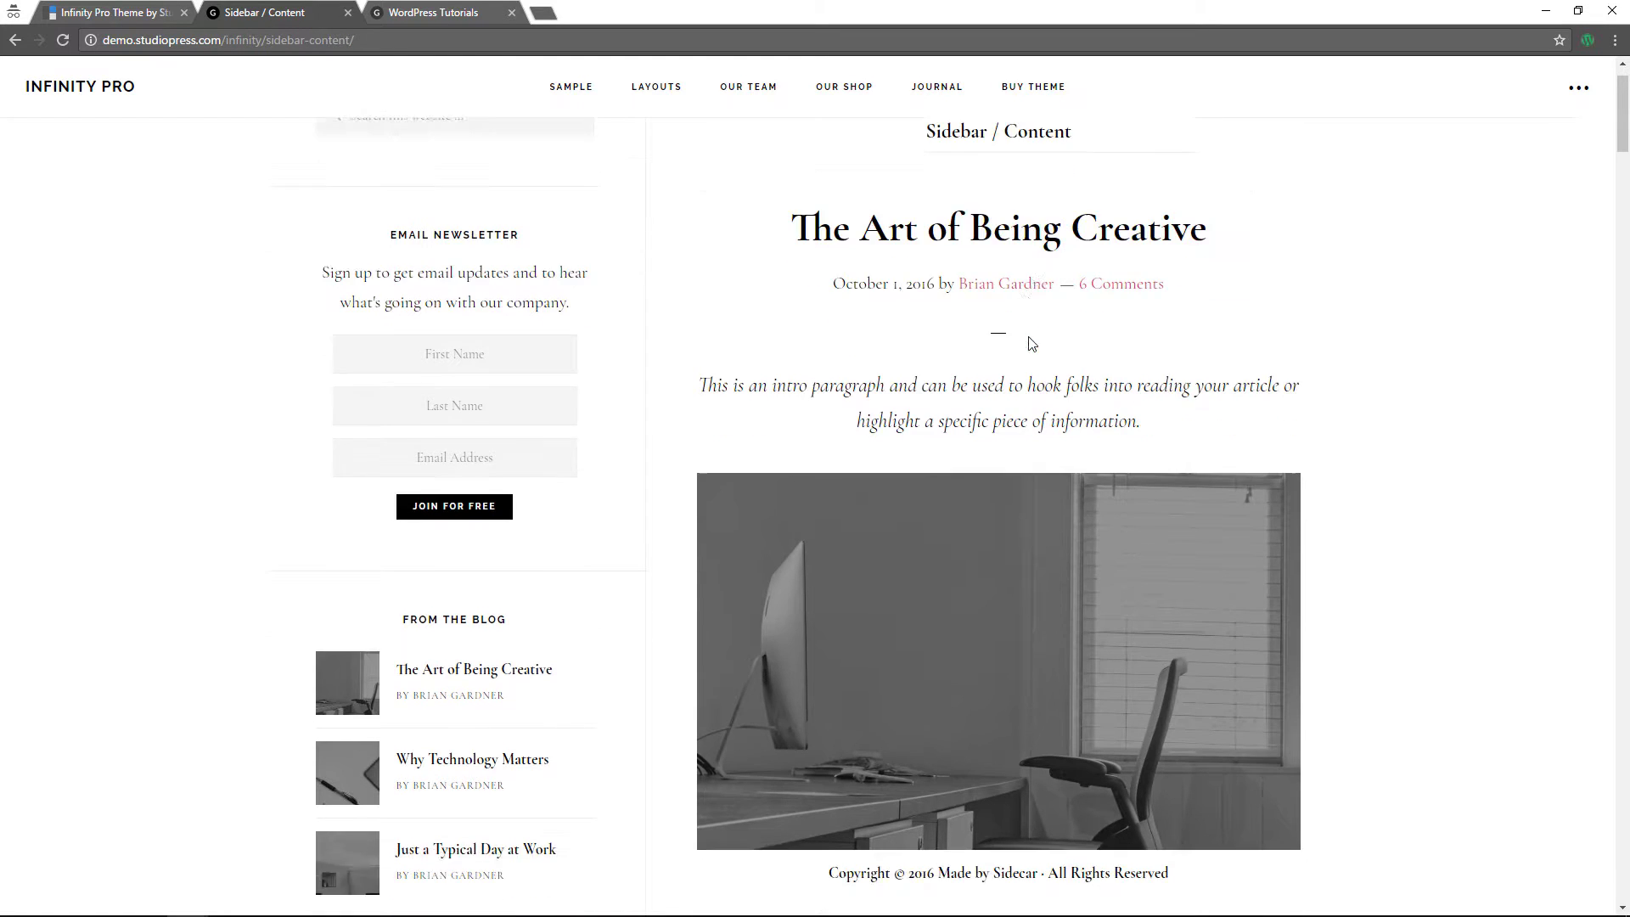
pyautogui.scroll(8, 715, 132)
# - Open the demo's Full-Width Content layout and look through the post without a sidebar
pyautogui.moveTo(677, 105)
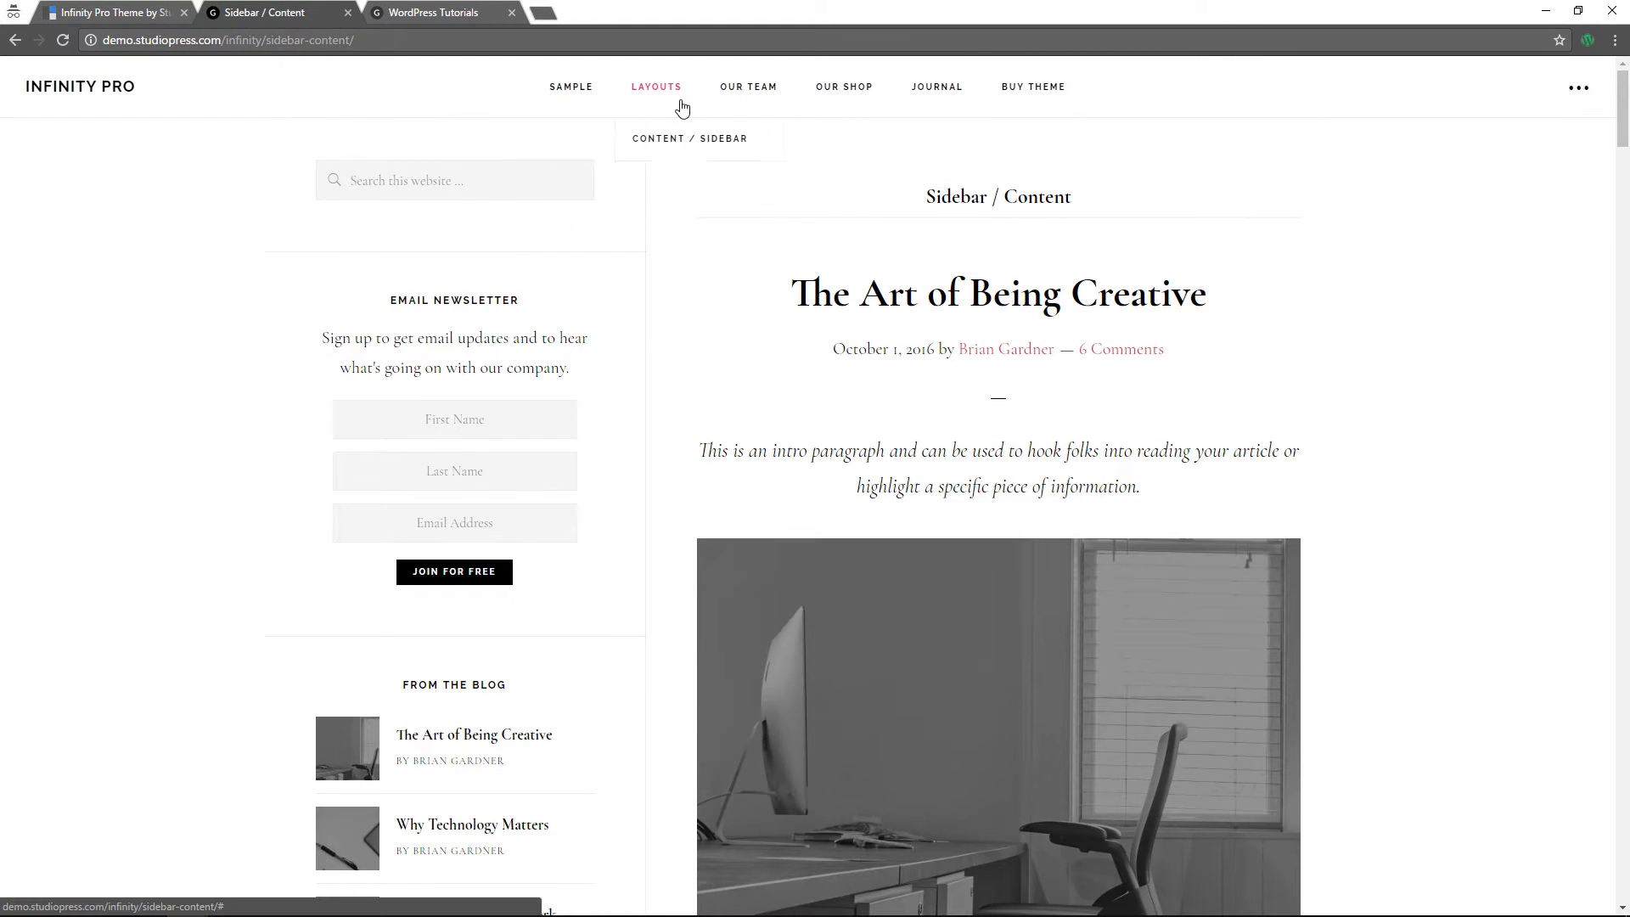
pyautogui.click(714, 225)
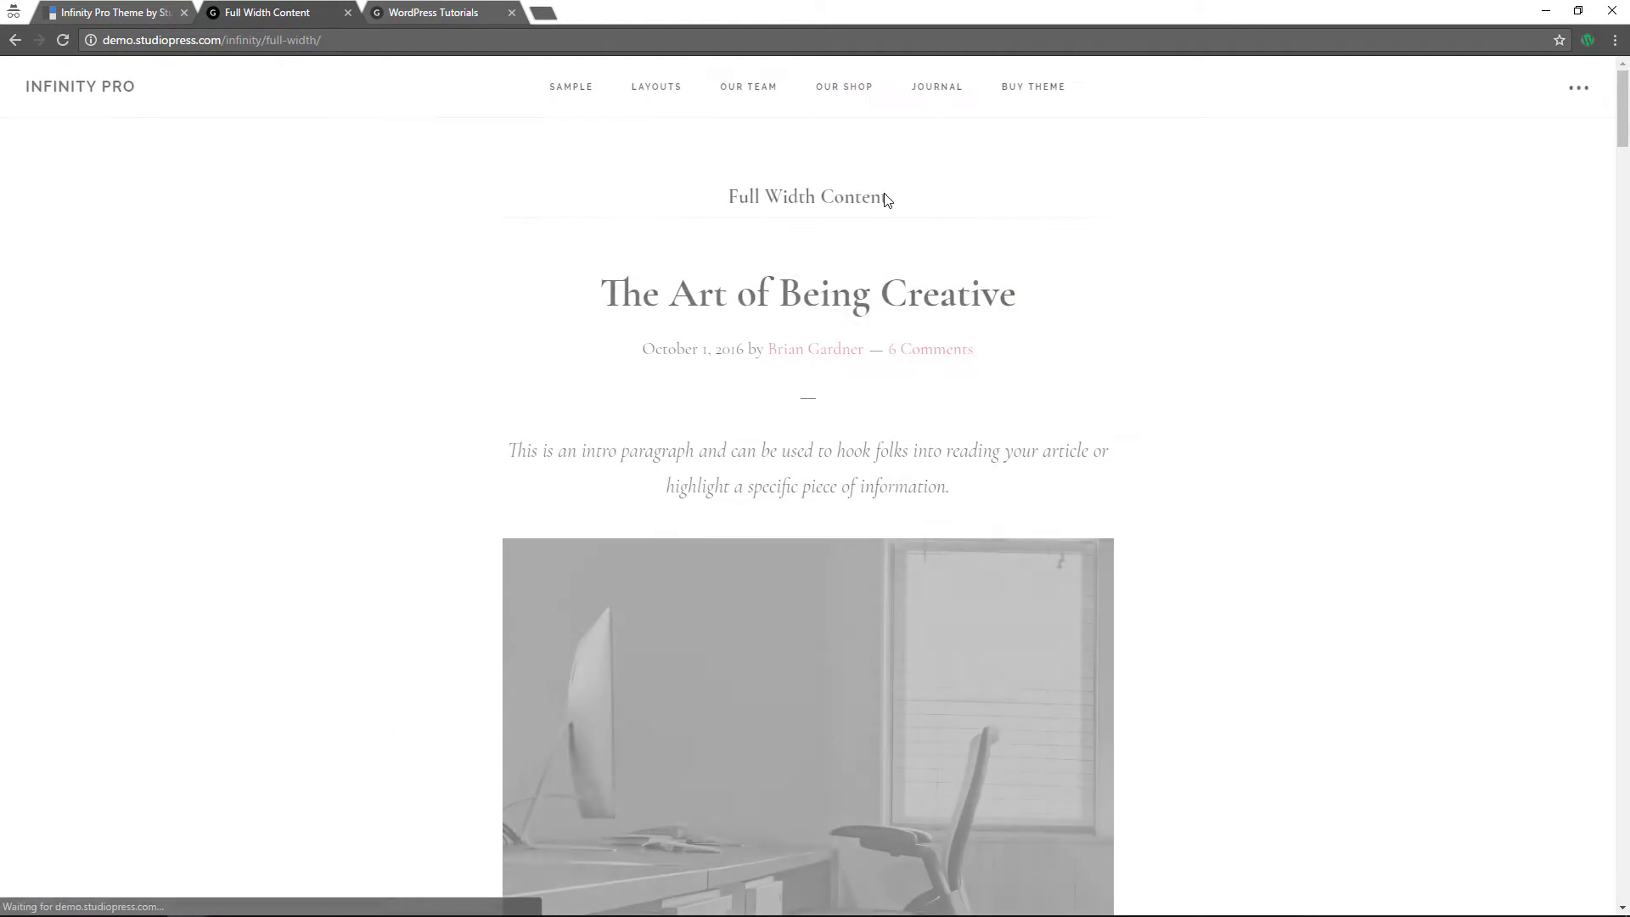
pyautogui.scroll(-10, 569, 273)
pyautogui.scroll(-7, 568, 276)
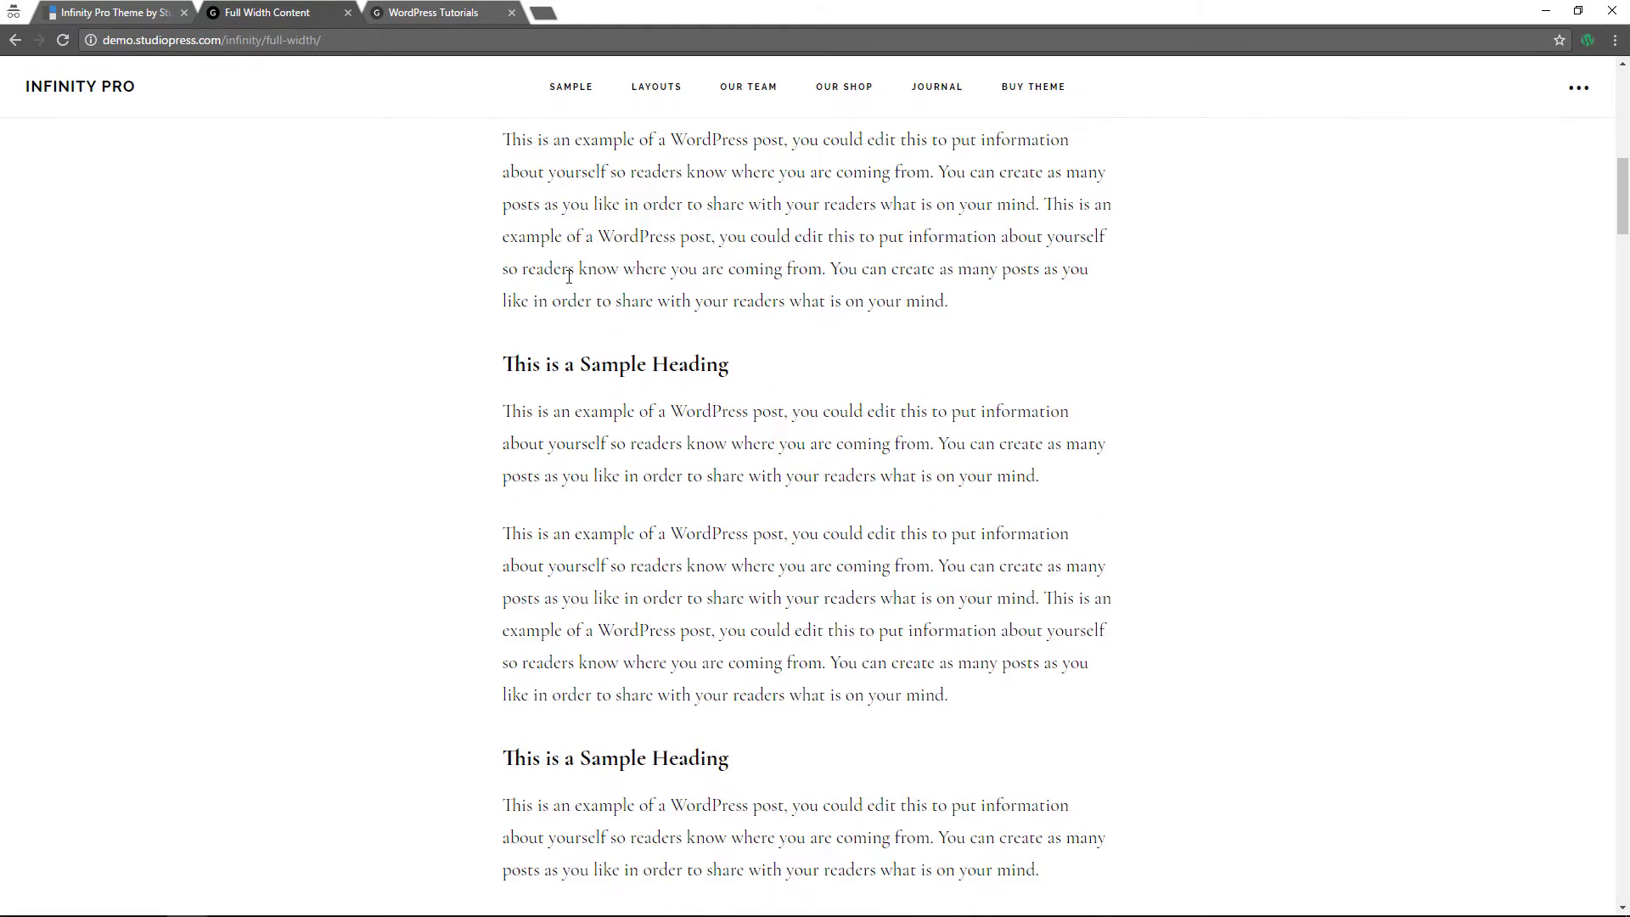
pyautogui.scroll(7, 568, 277)
pyautogui.scroll(8, 567, 276)
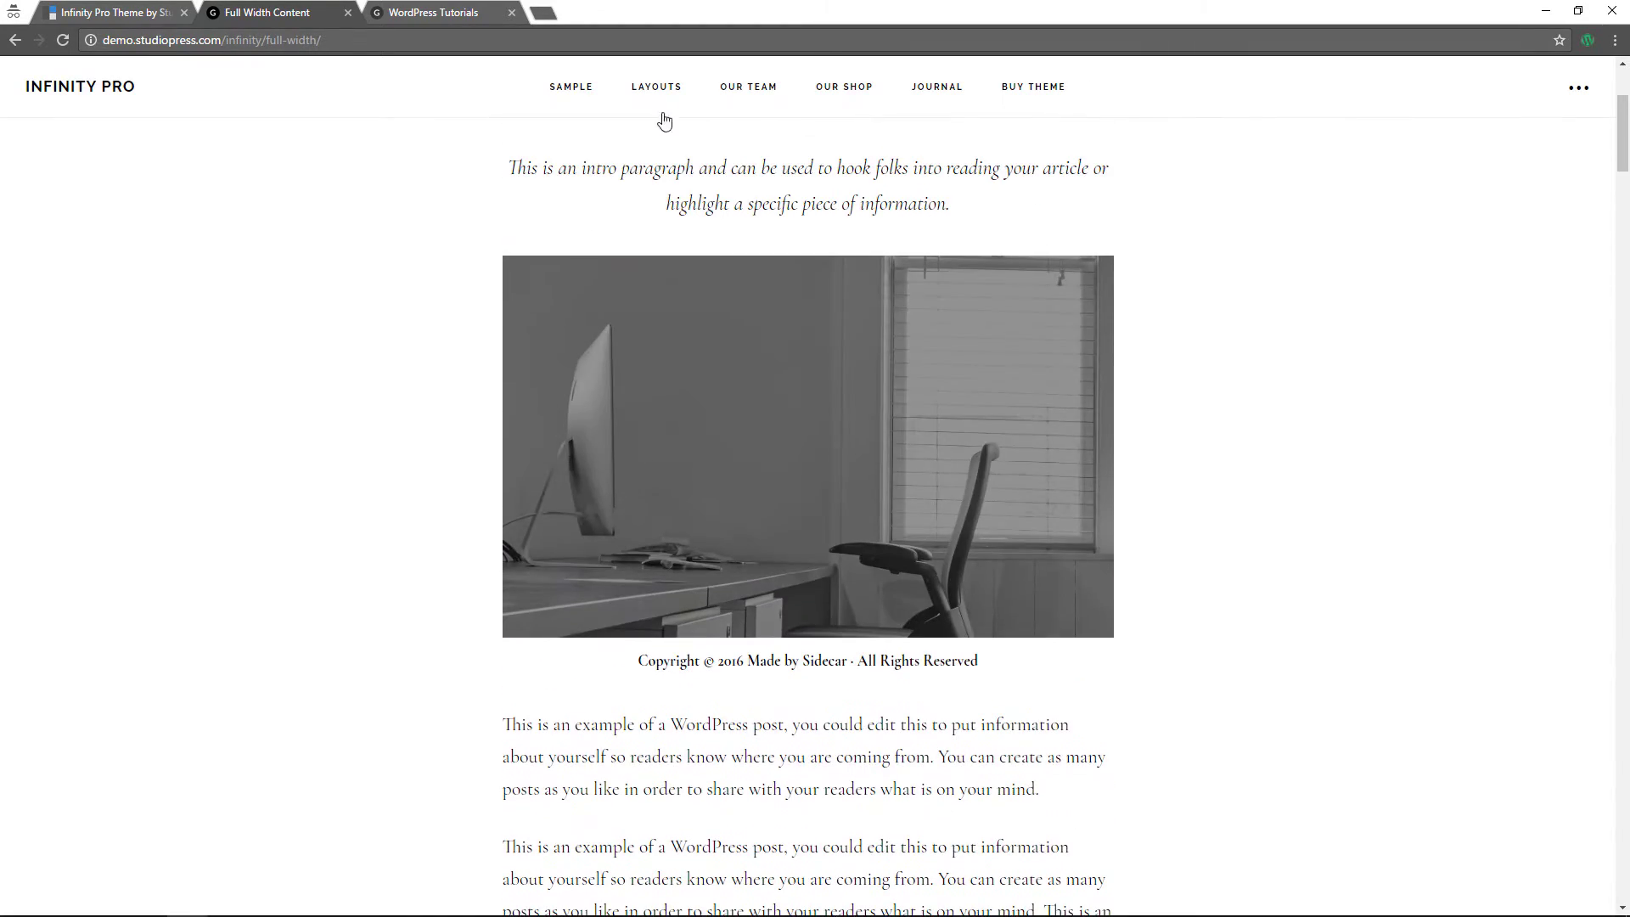
# - Open the demo's Our Team page and review the team member headshots, job titles and footer widgets
pyautogui.click(754, 94)
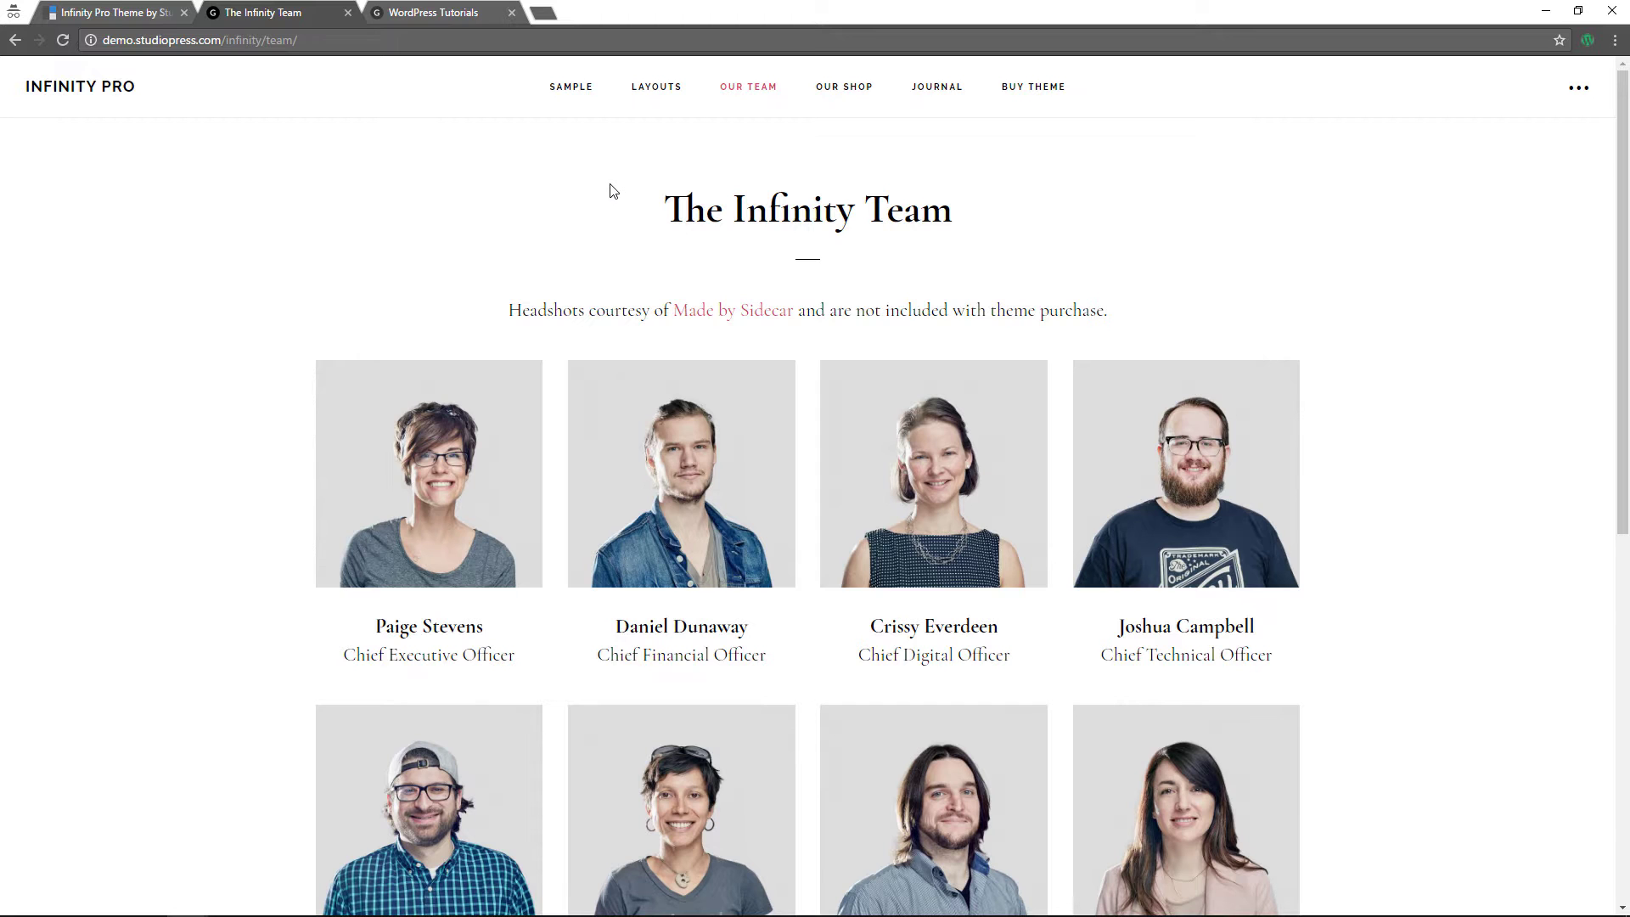
pyautogui.scroll(-7, 669, 173)
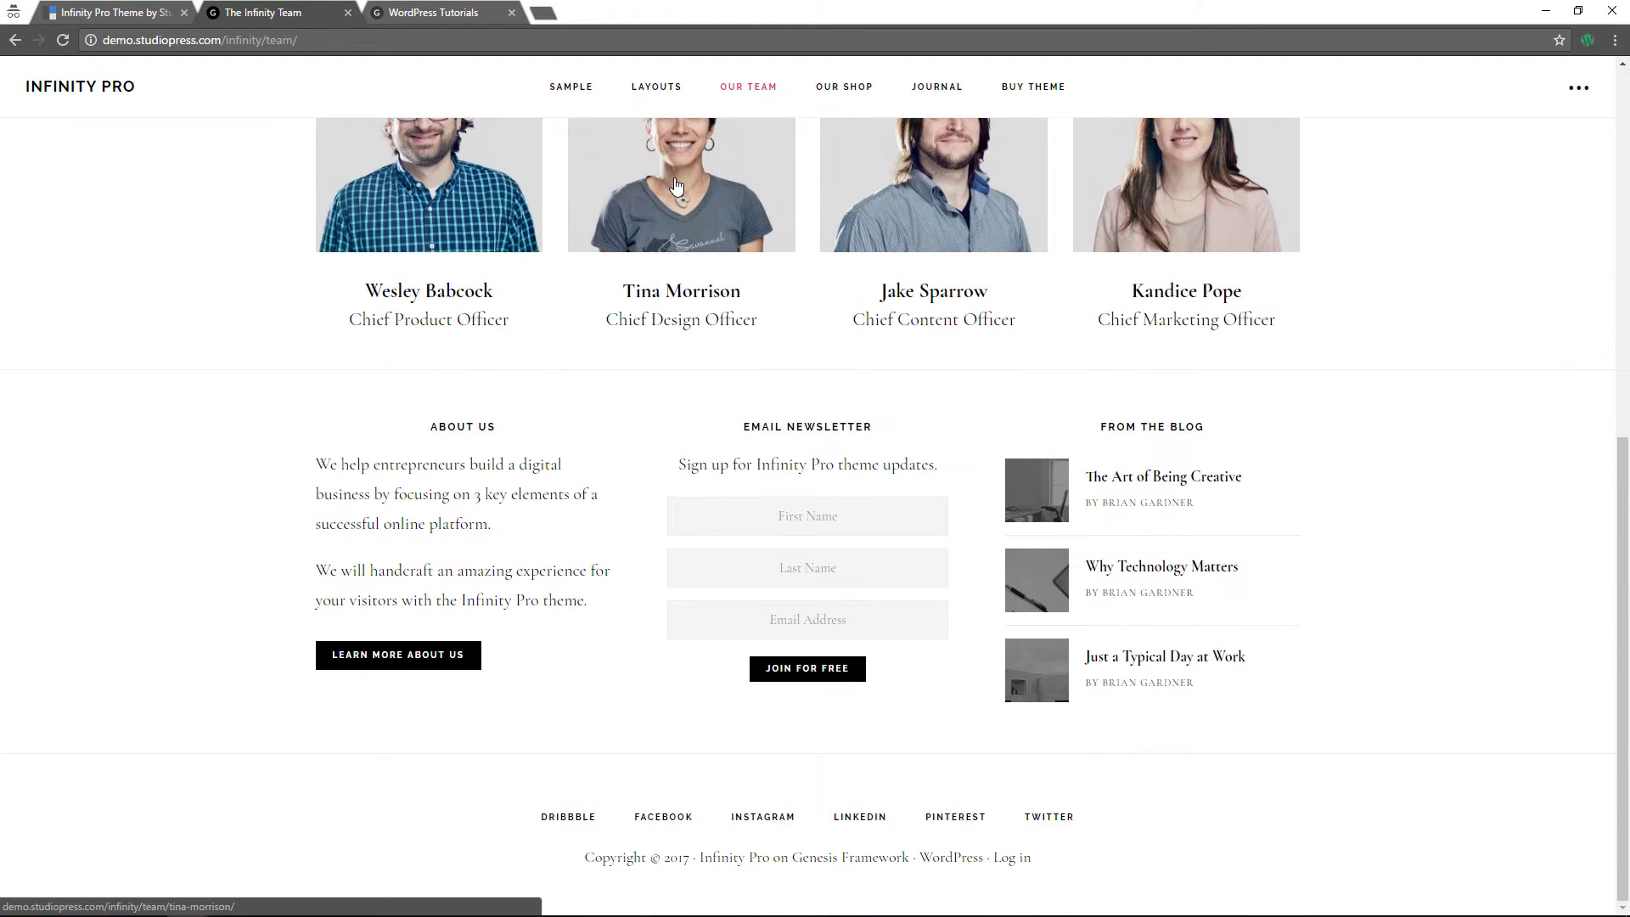
pyautogui.scroll(7, 675, 187)
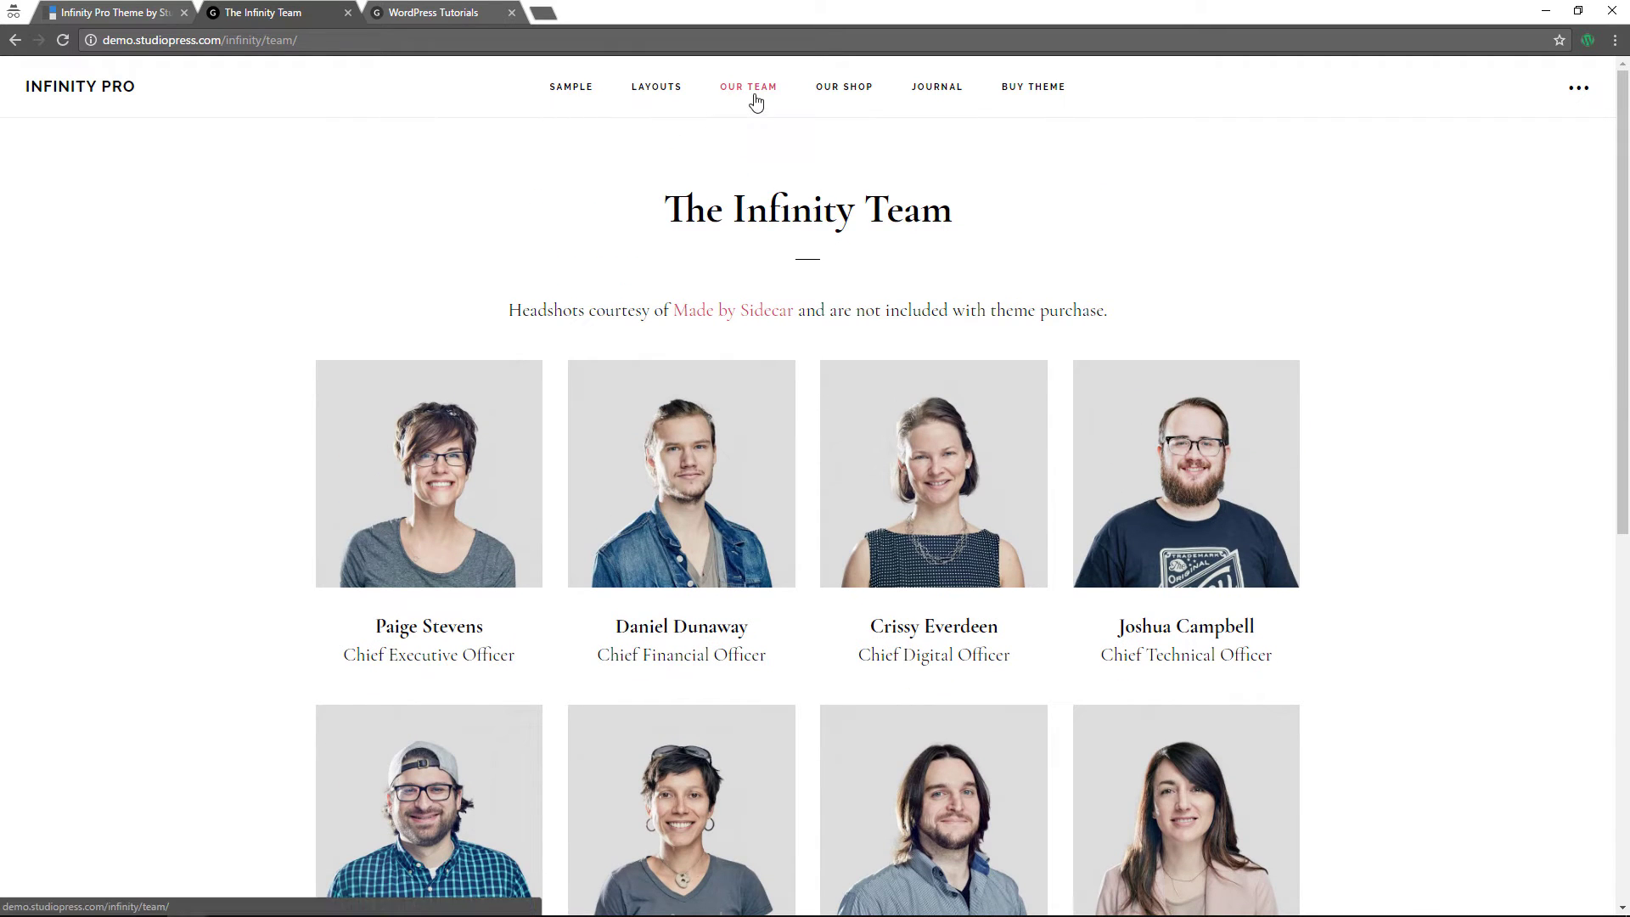
# - Open the demo's Our Shop page and look through the product grid down to the footer widgets
pyautogui.moveTo(853, 87)
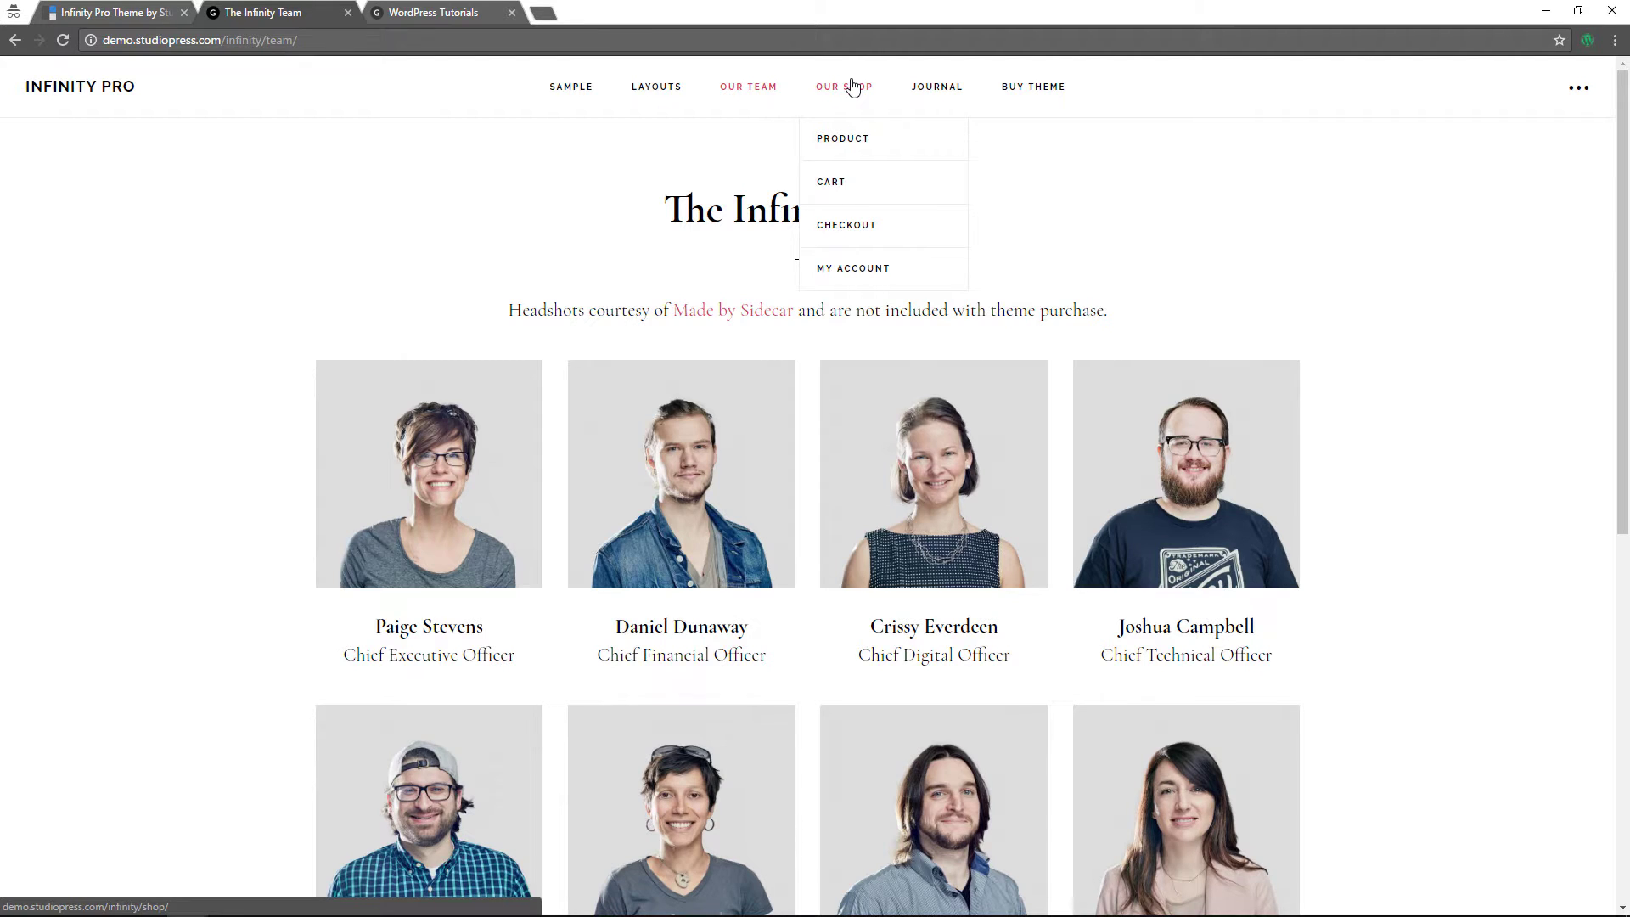
pyautogui.click(852, 87)
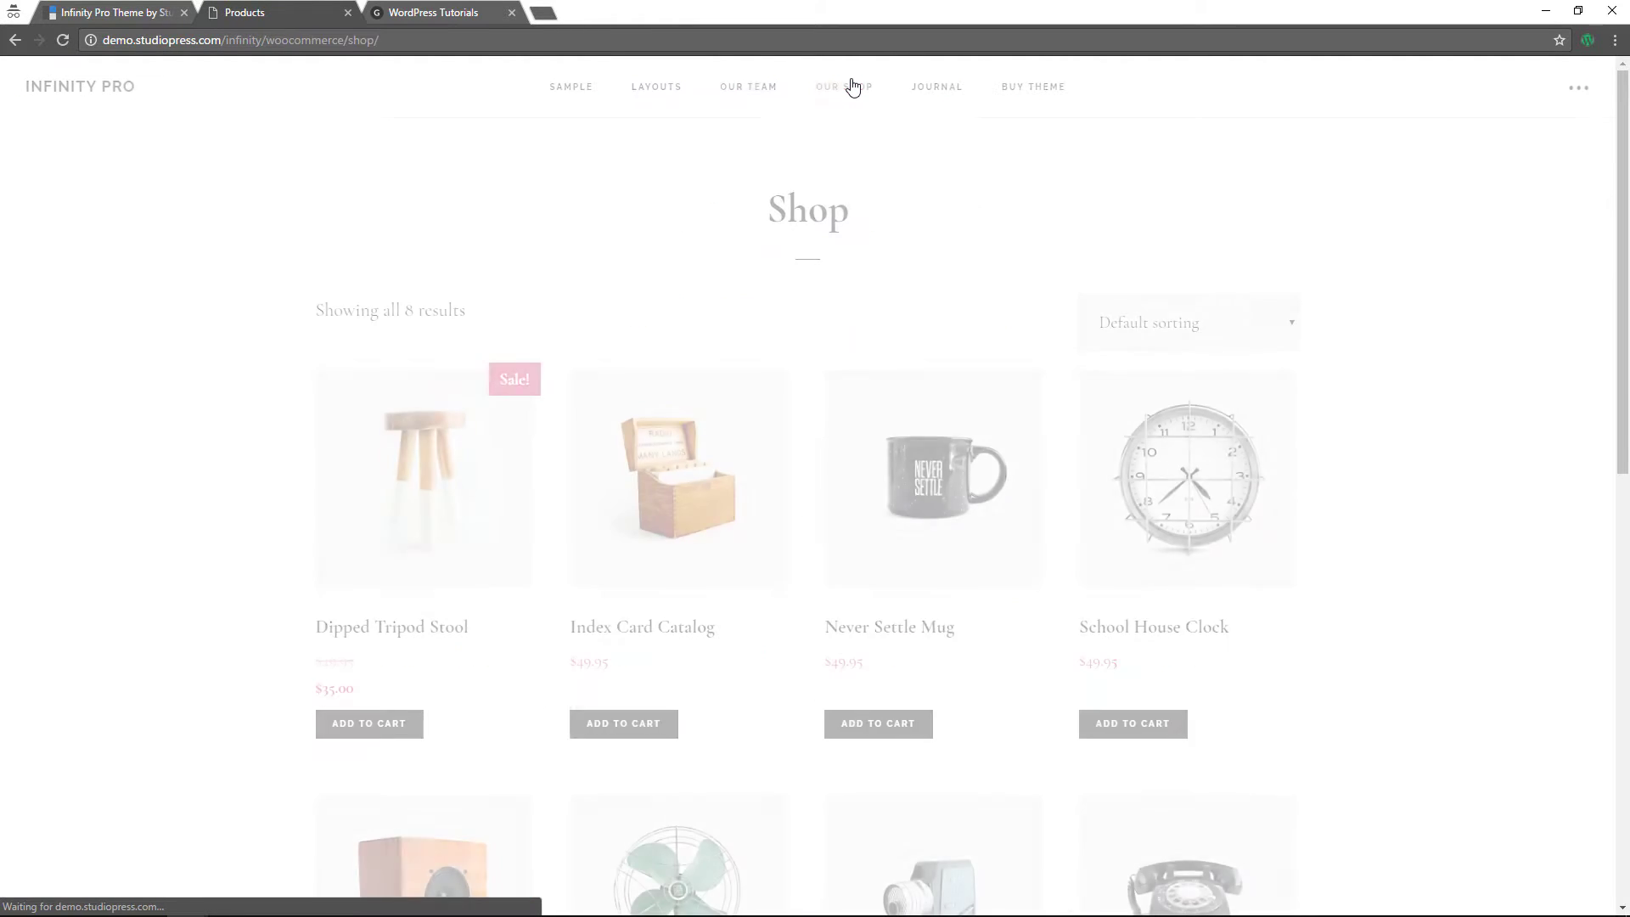
pyautogui.scroll(-5, 217, 296)
pyautogui.scroll(-4, 216, 295)
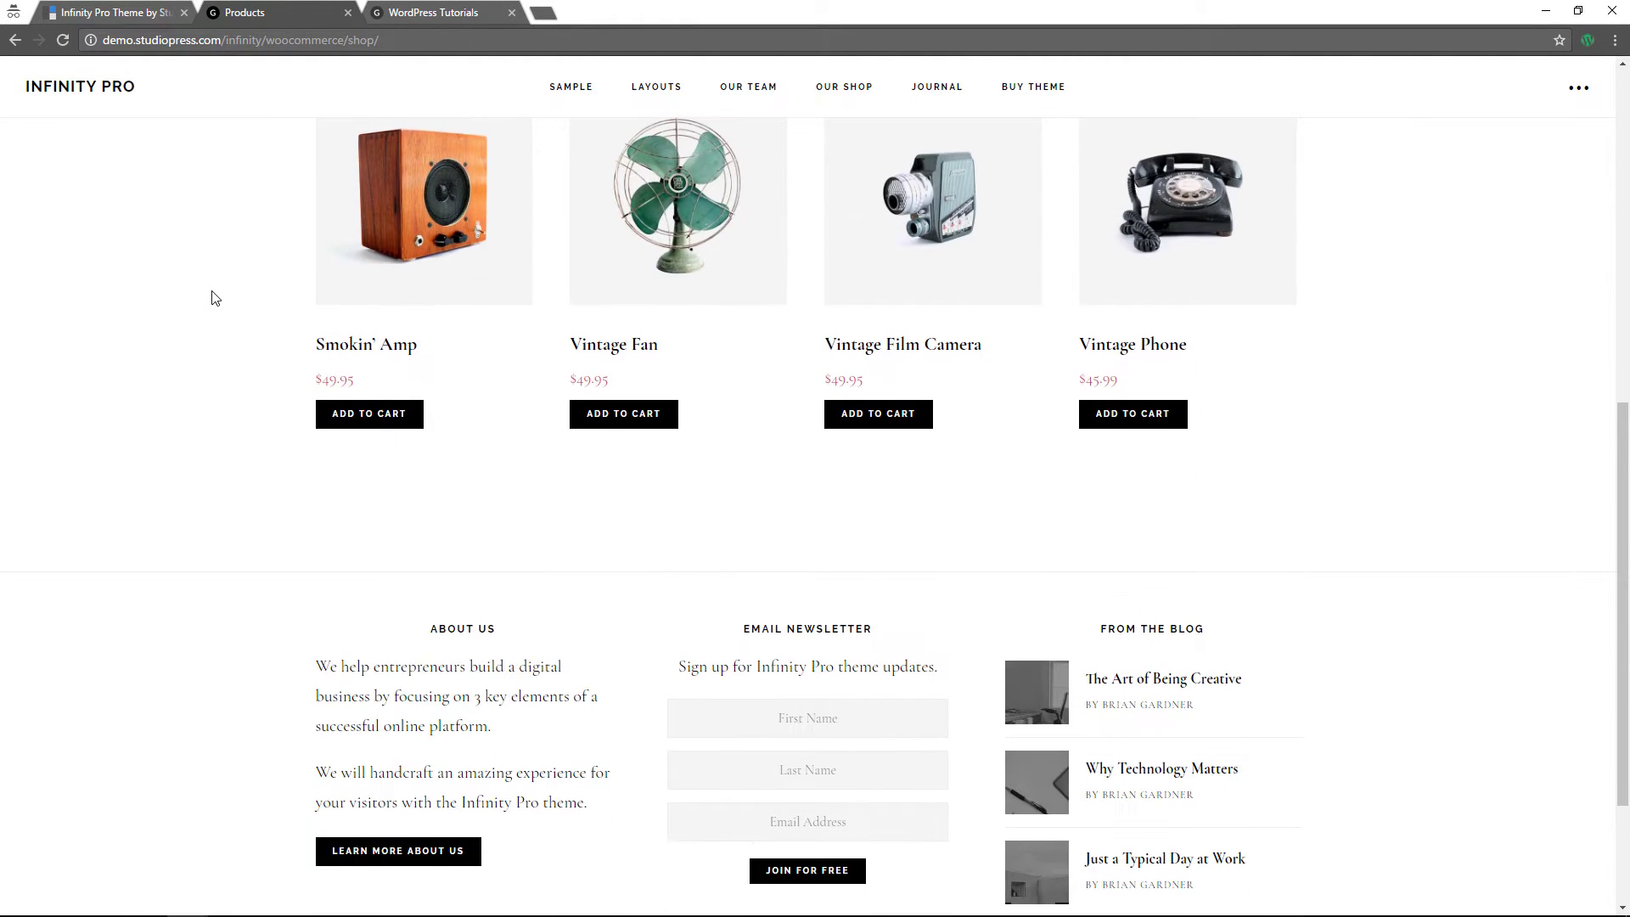
pyautogui.scroll(9, 214, 297)
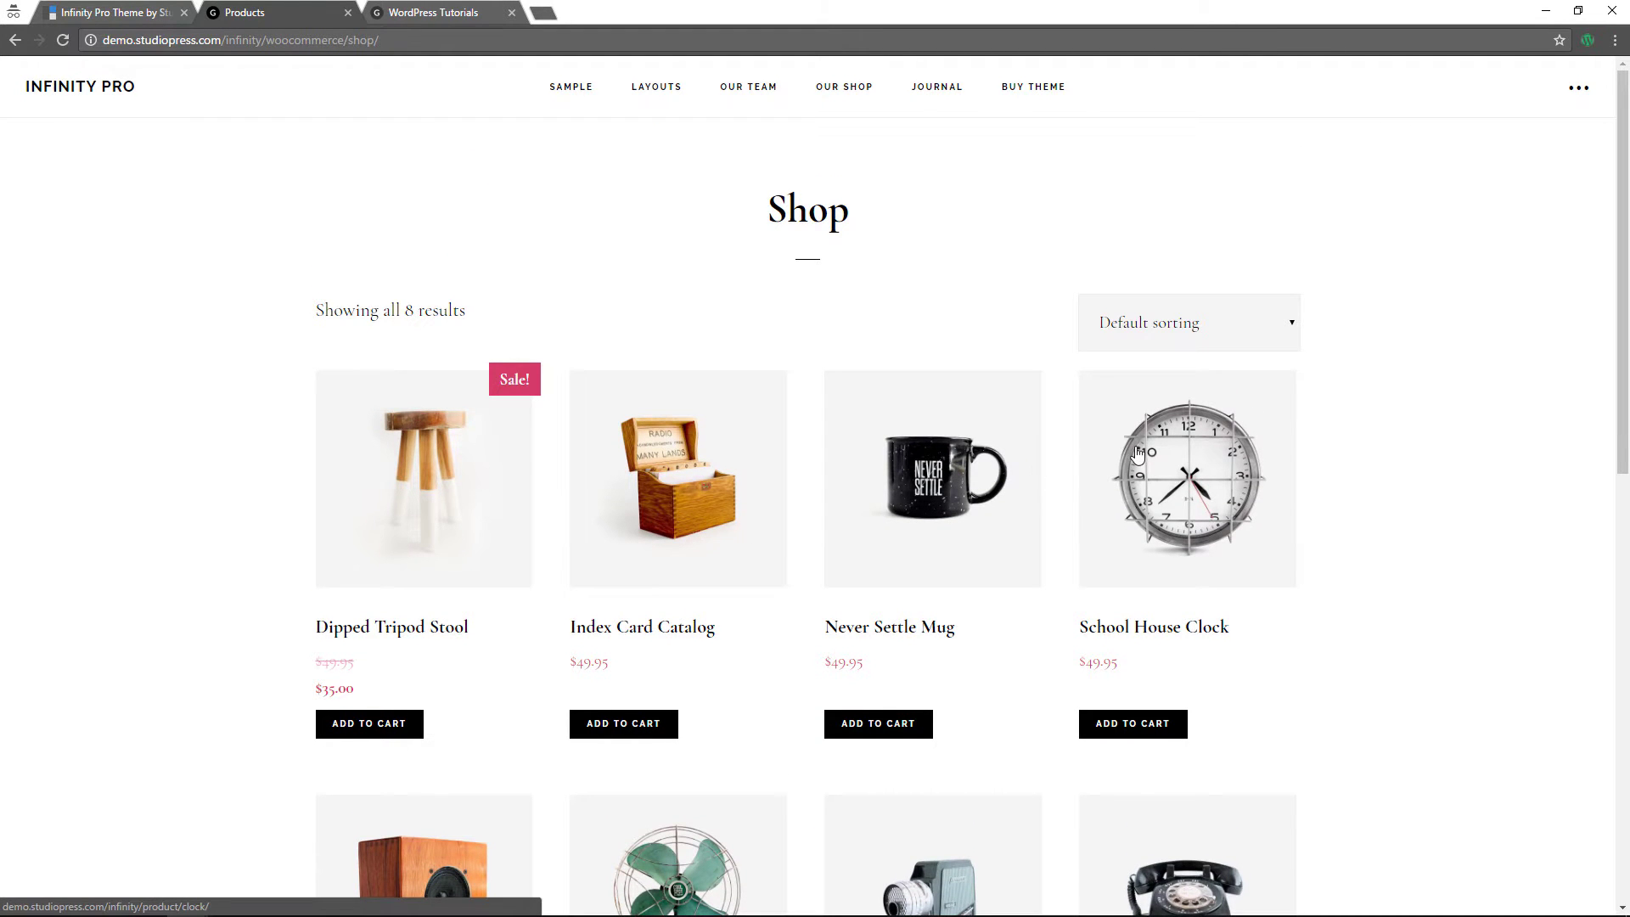
# - Open the demo's Journal page and look through its category description and blog posts
pyautogui.click(955, 96)
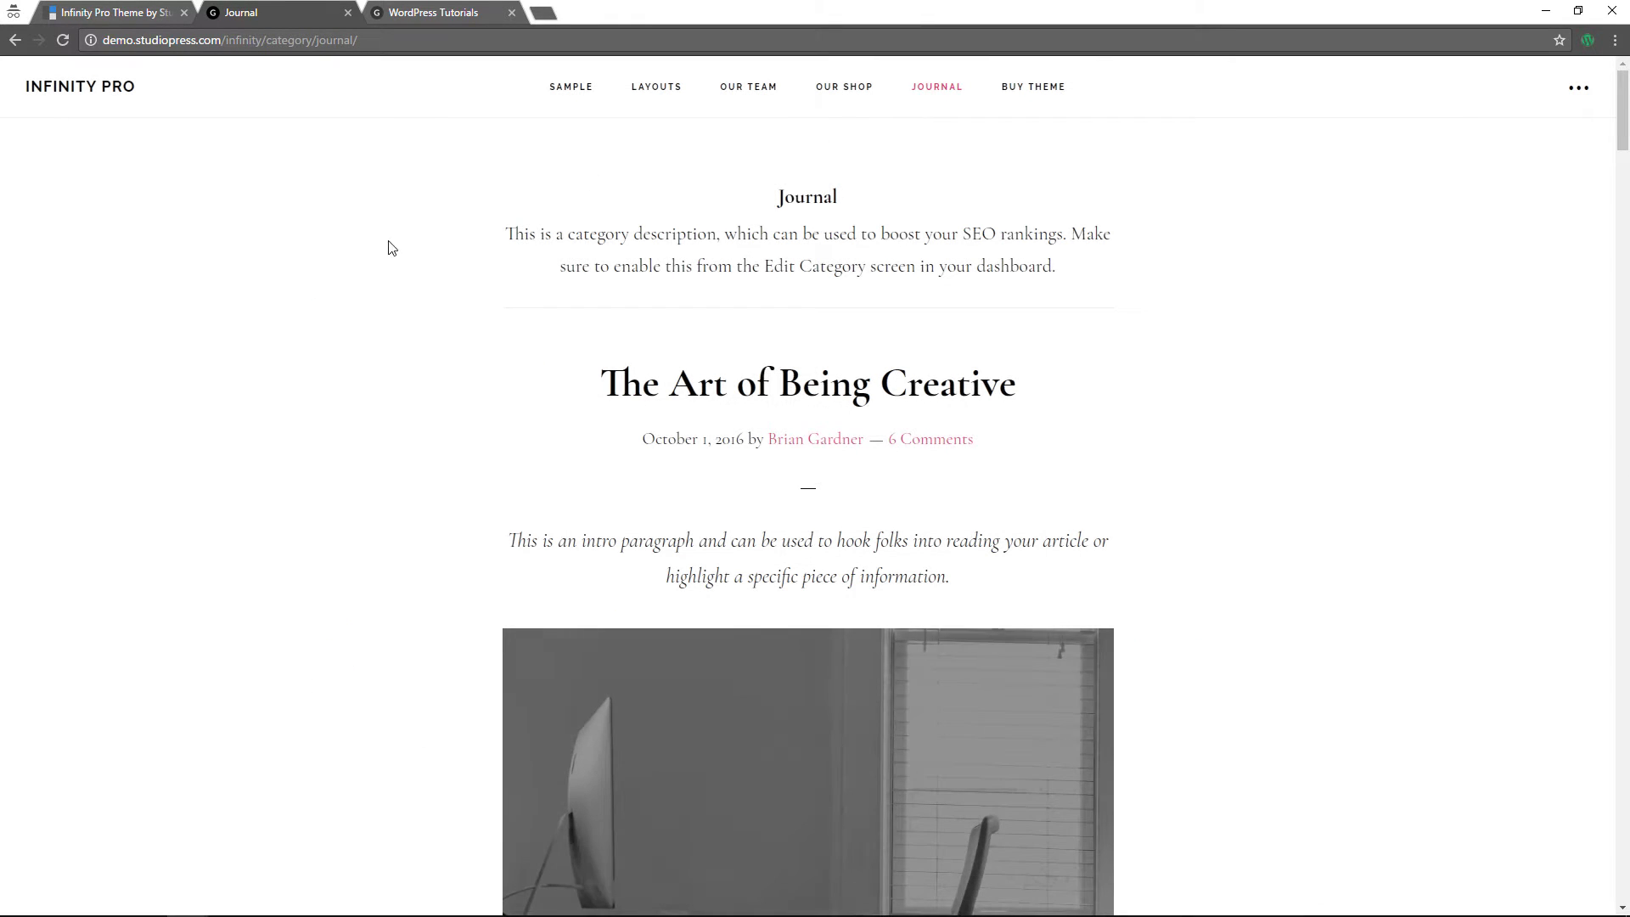
pyautogui.scroll(-10, 361, 320)
pyautogui.scroll(-12, 355, 325)
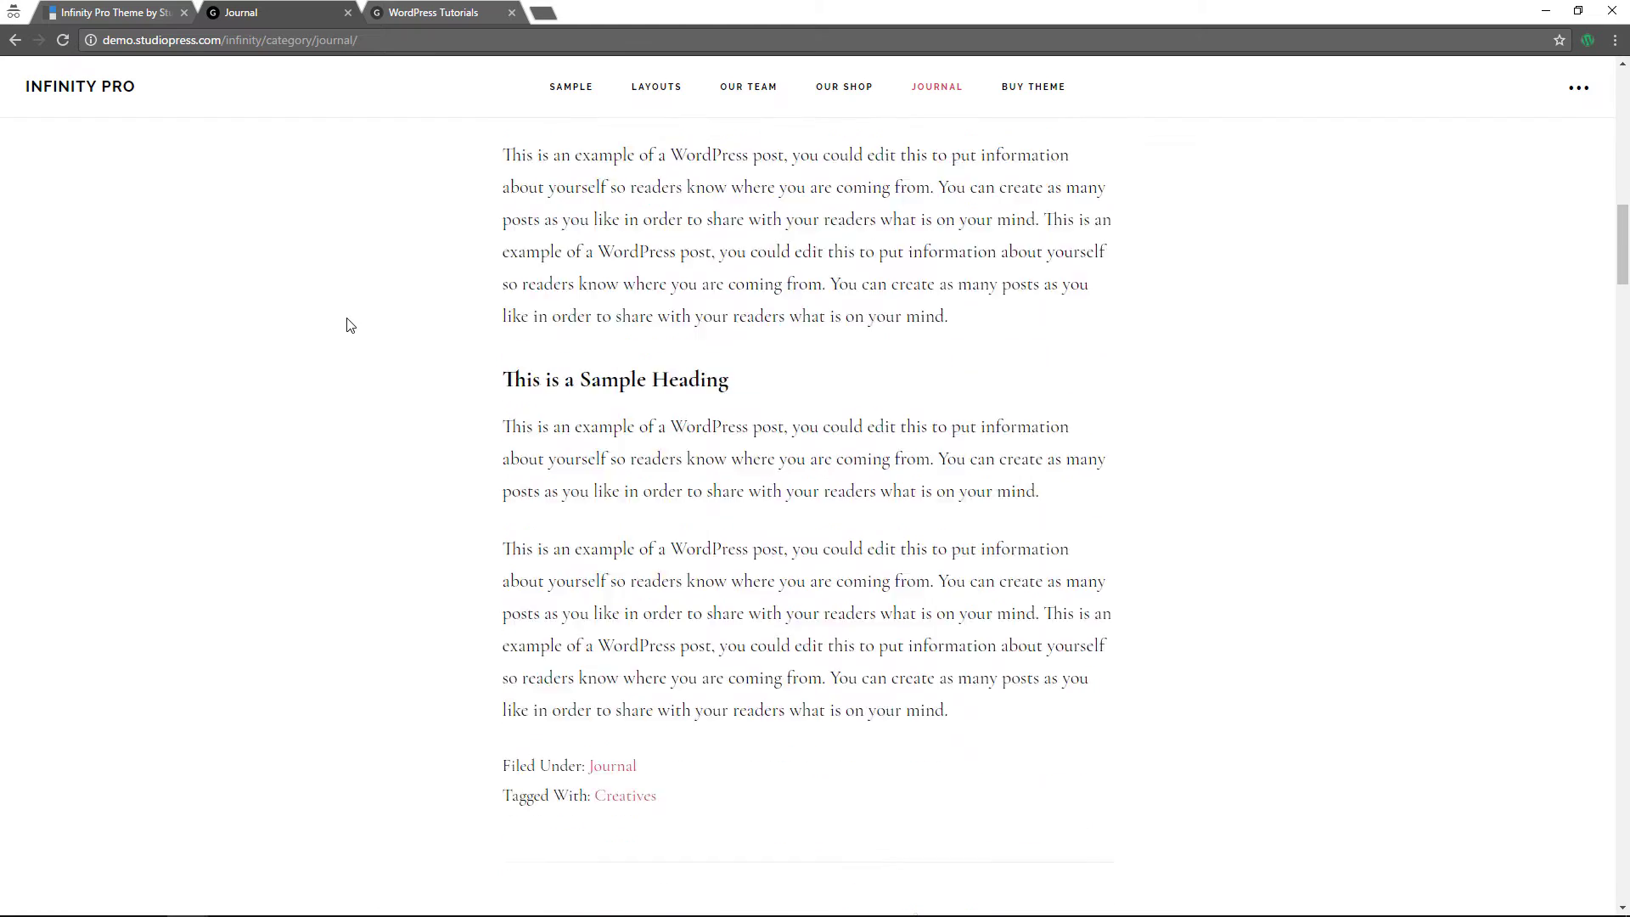
pyautogui.scroll(-15, 339, 328)
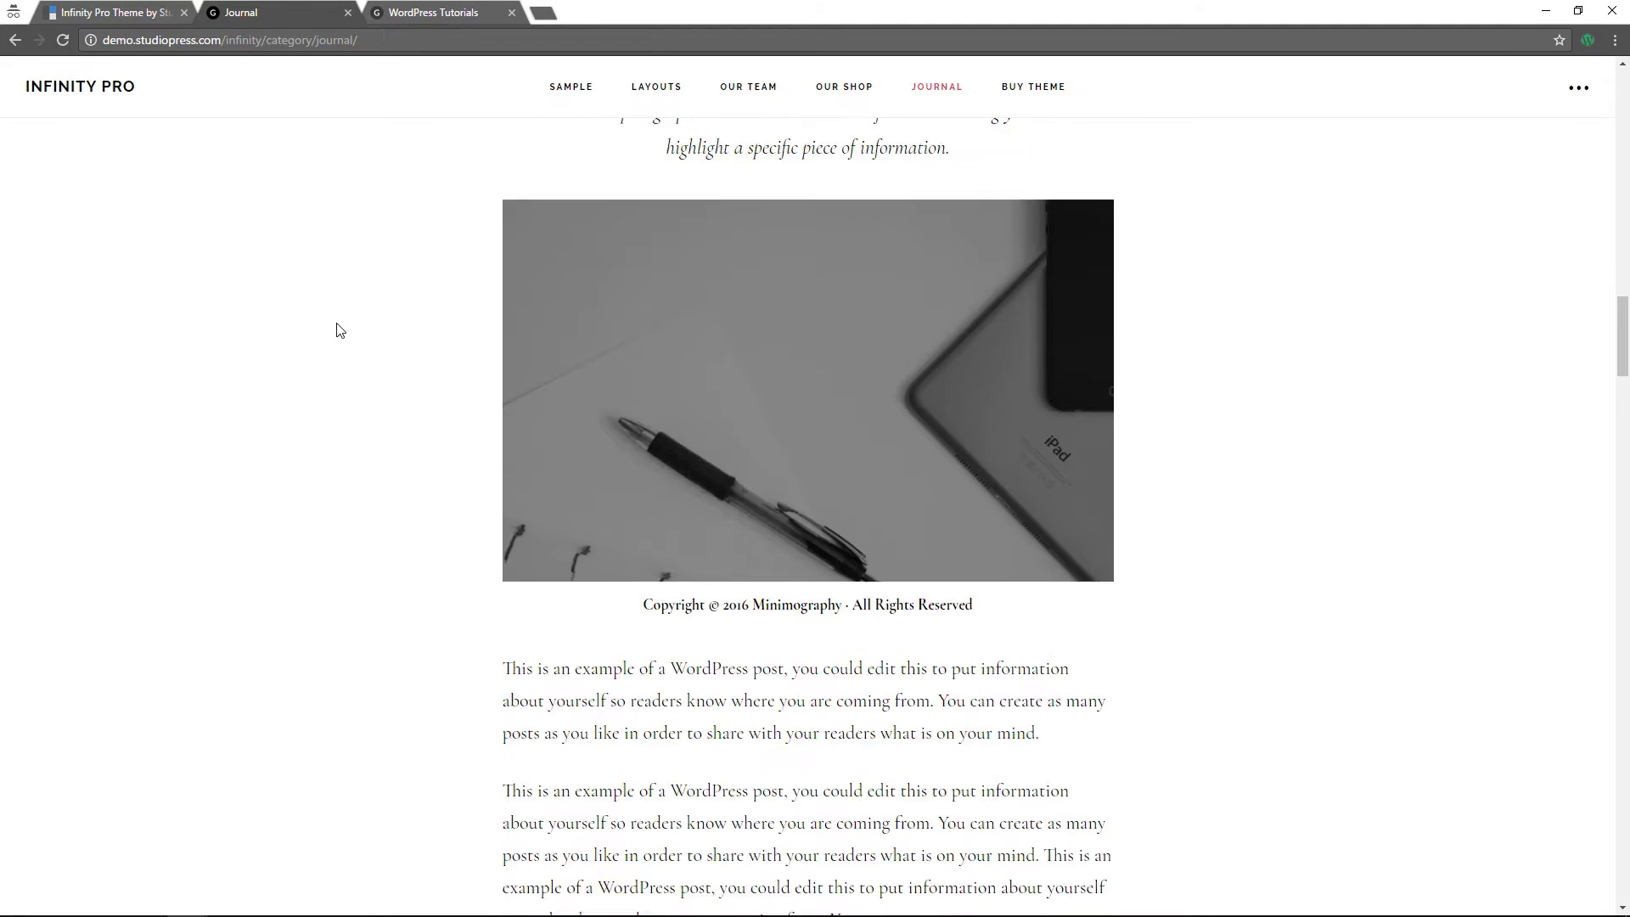
pyautogui.scroll(8, 662, 225)
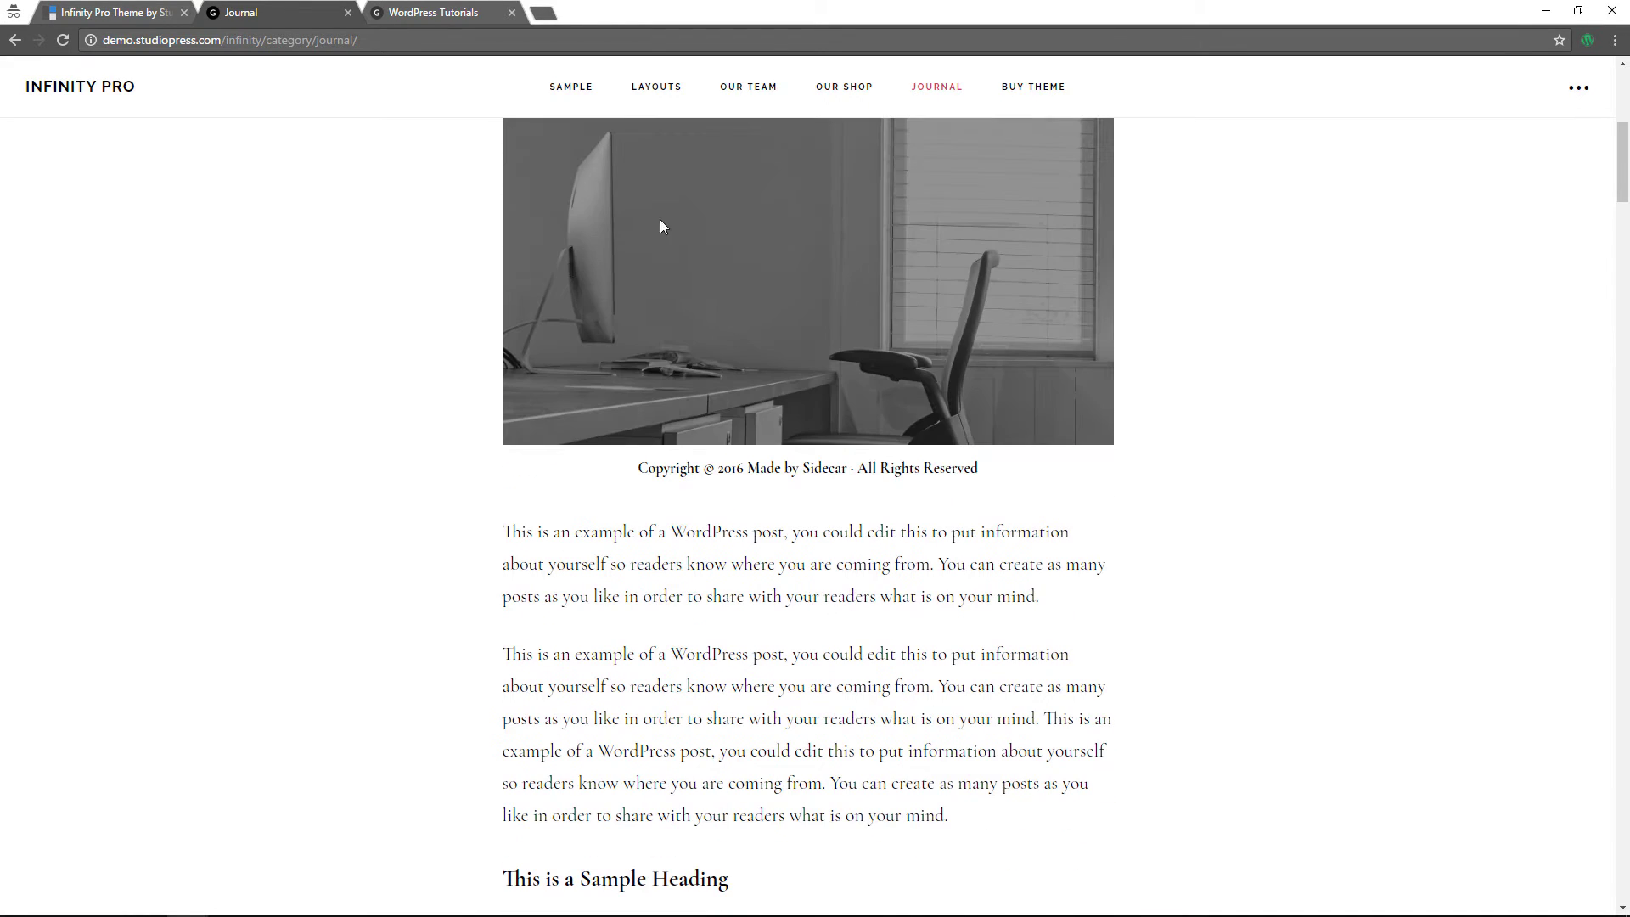
# - Open the header's offscreen content area, examine its email newsletter form, and close it again
pyautogui.click(1581, 89)
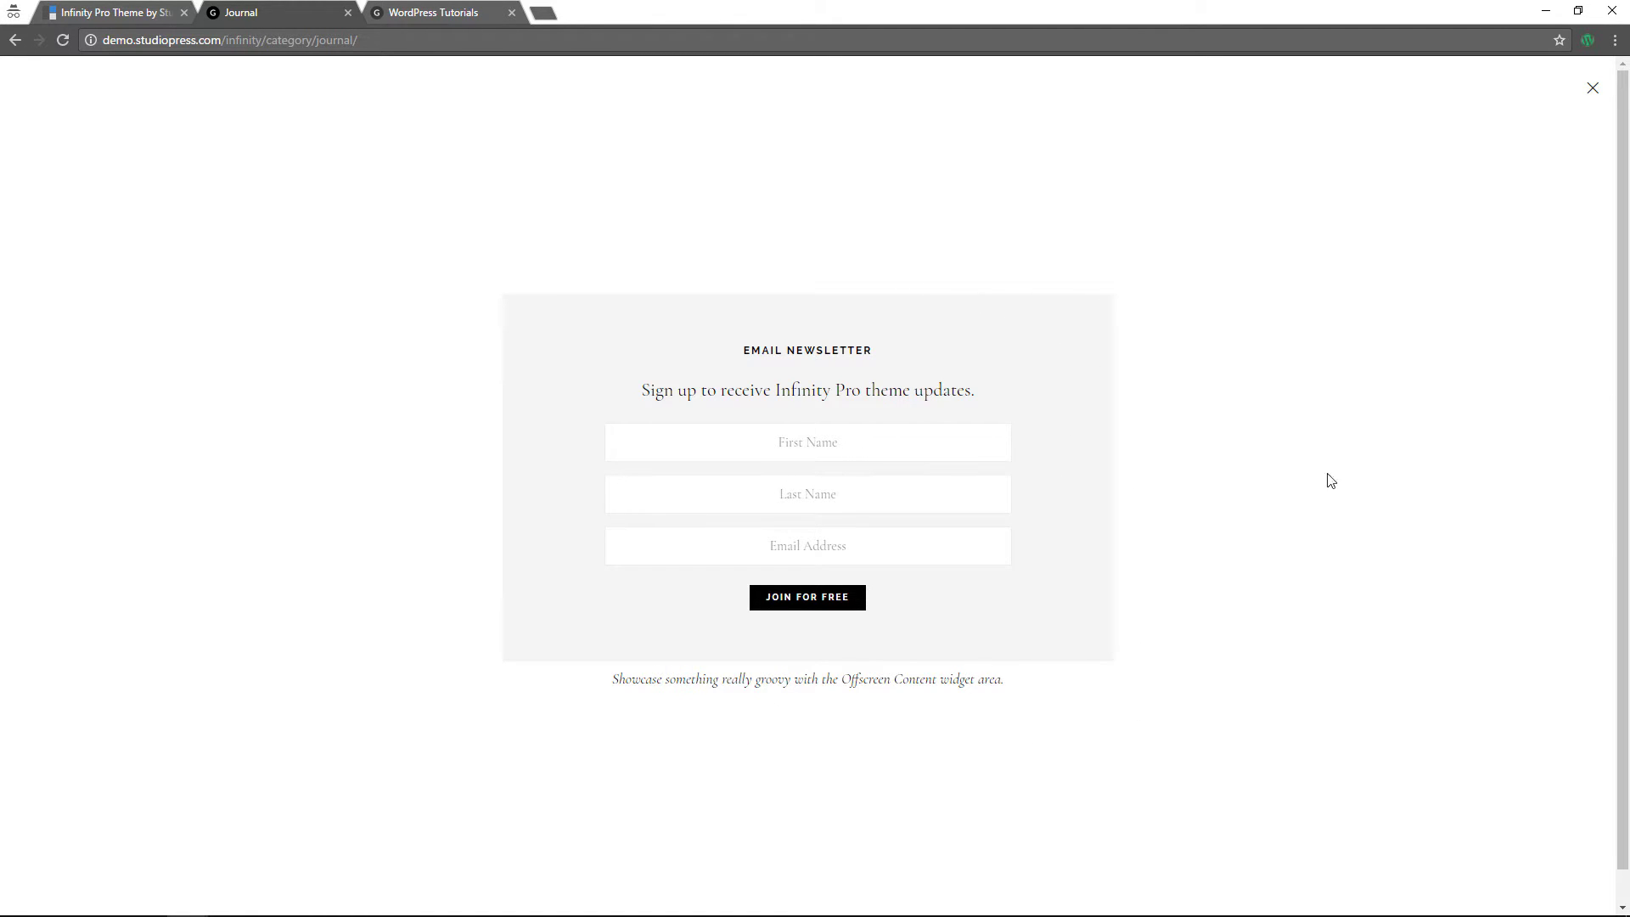
pyautogui.click(1589, 90)
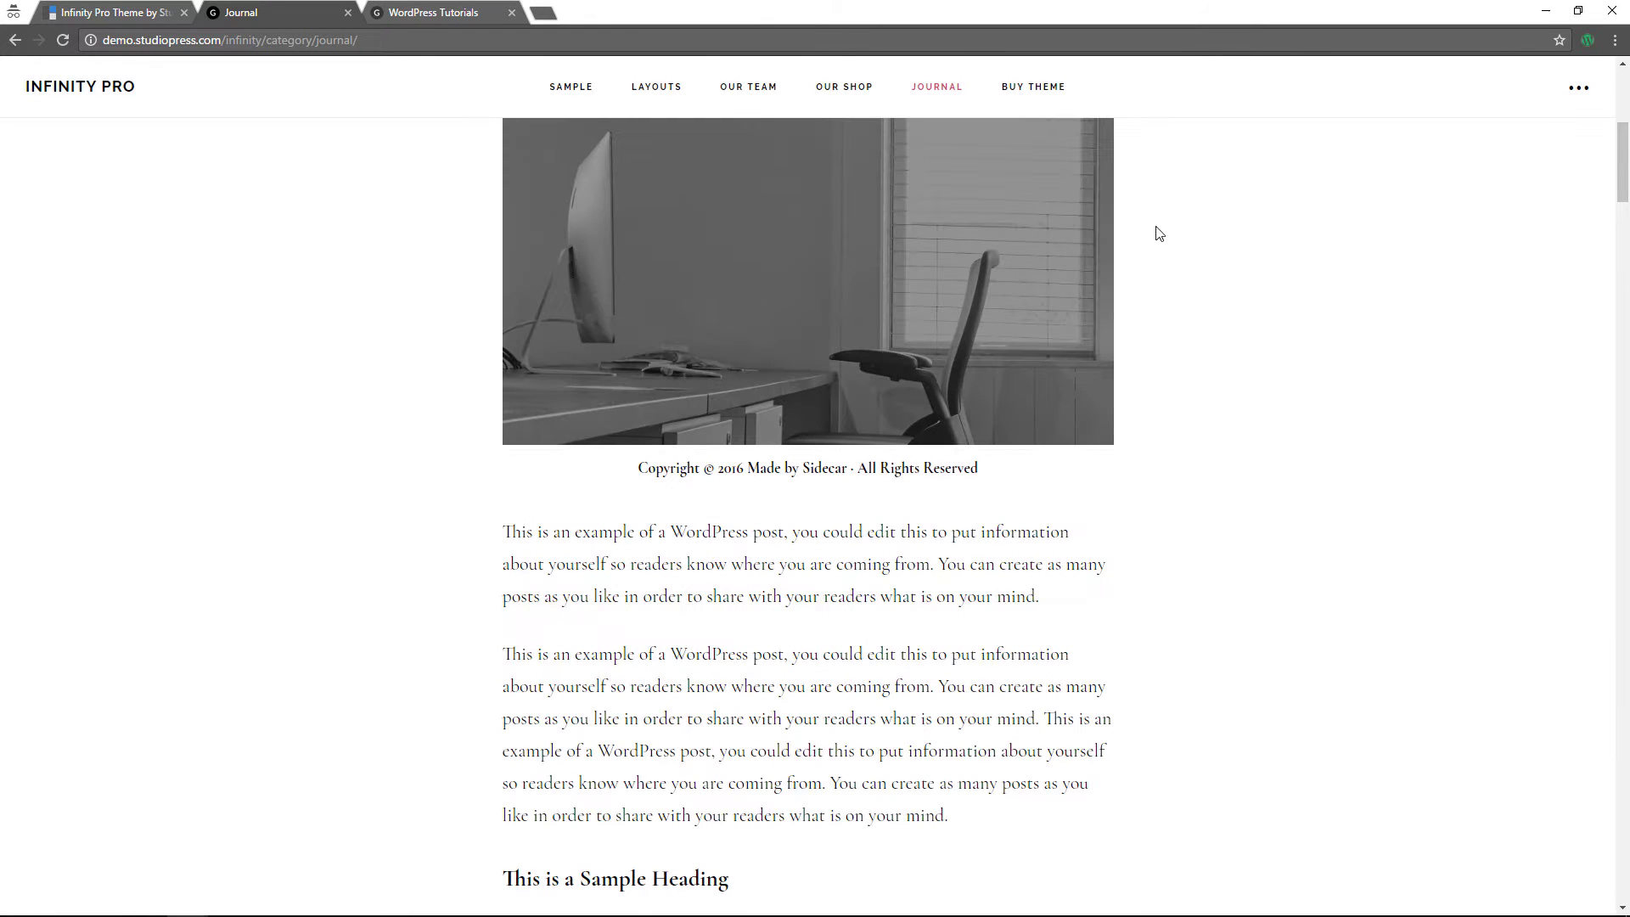
pyautogui.scroll(6, 357, 363)
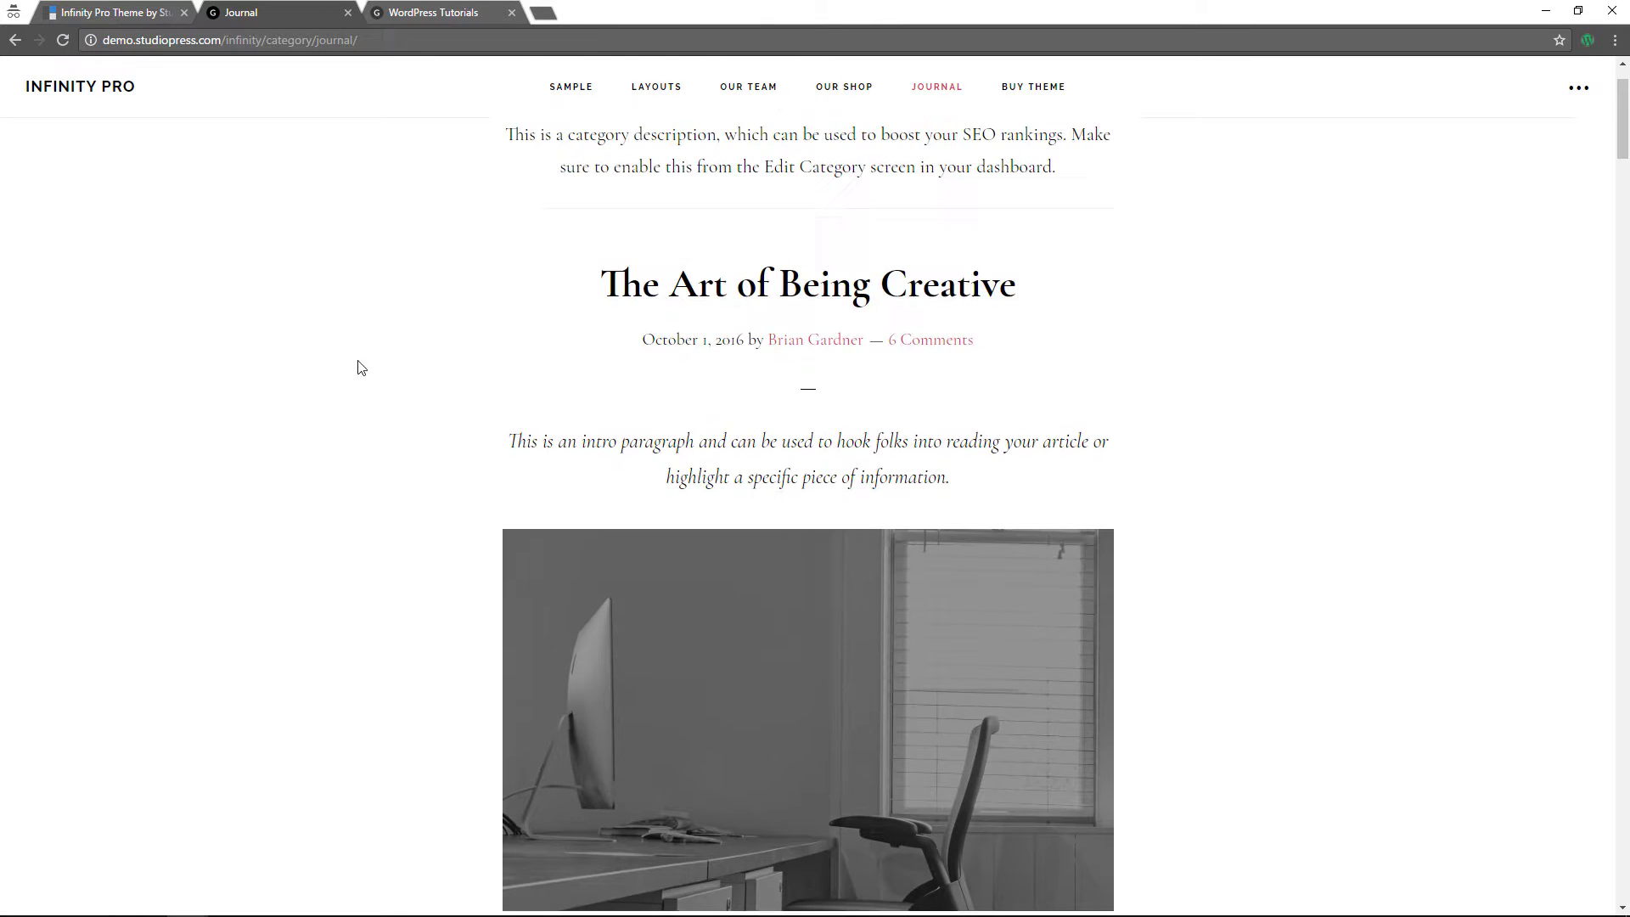
# - Return to the Infinity Pro demo home page and narrow the browser window to phone width to check the responsive layout
pyautogui.click(113, 93)
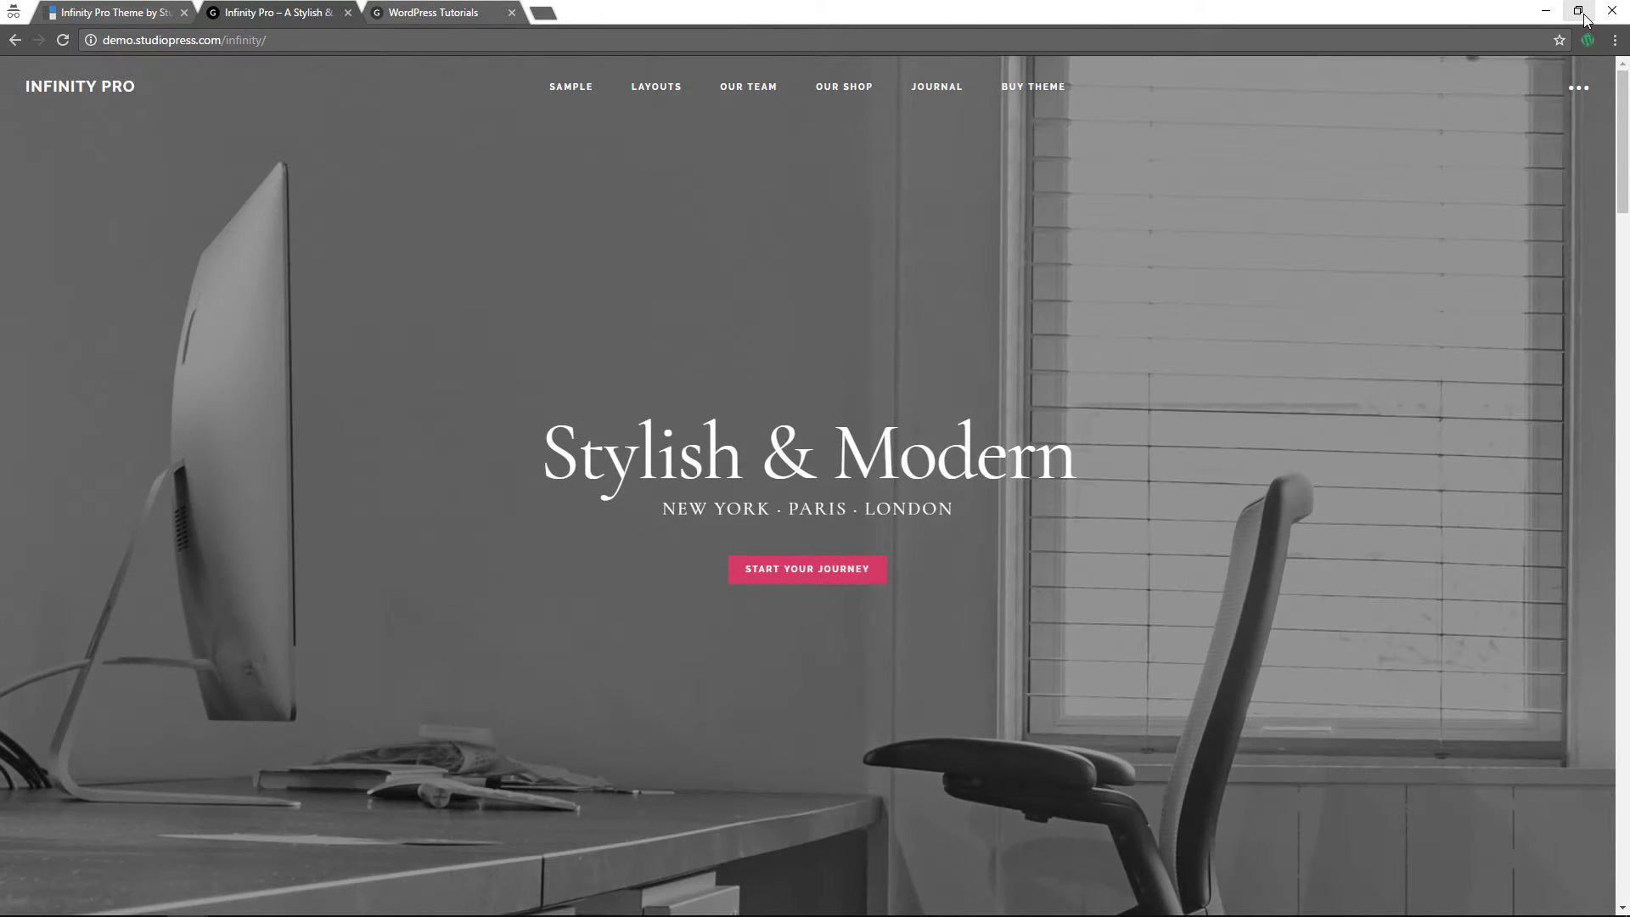
pyautogui.click(1578, 11)
pyautogui.moveTo(1005, 487); pyautogui.dragTo(1042, 916)
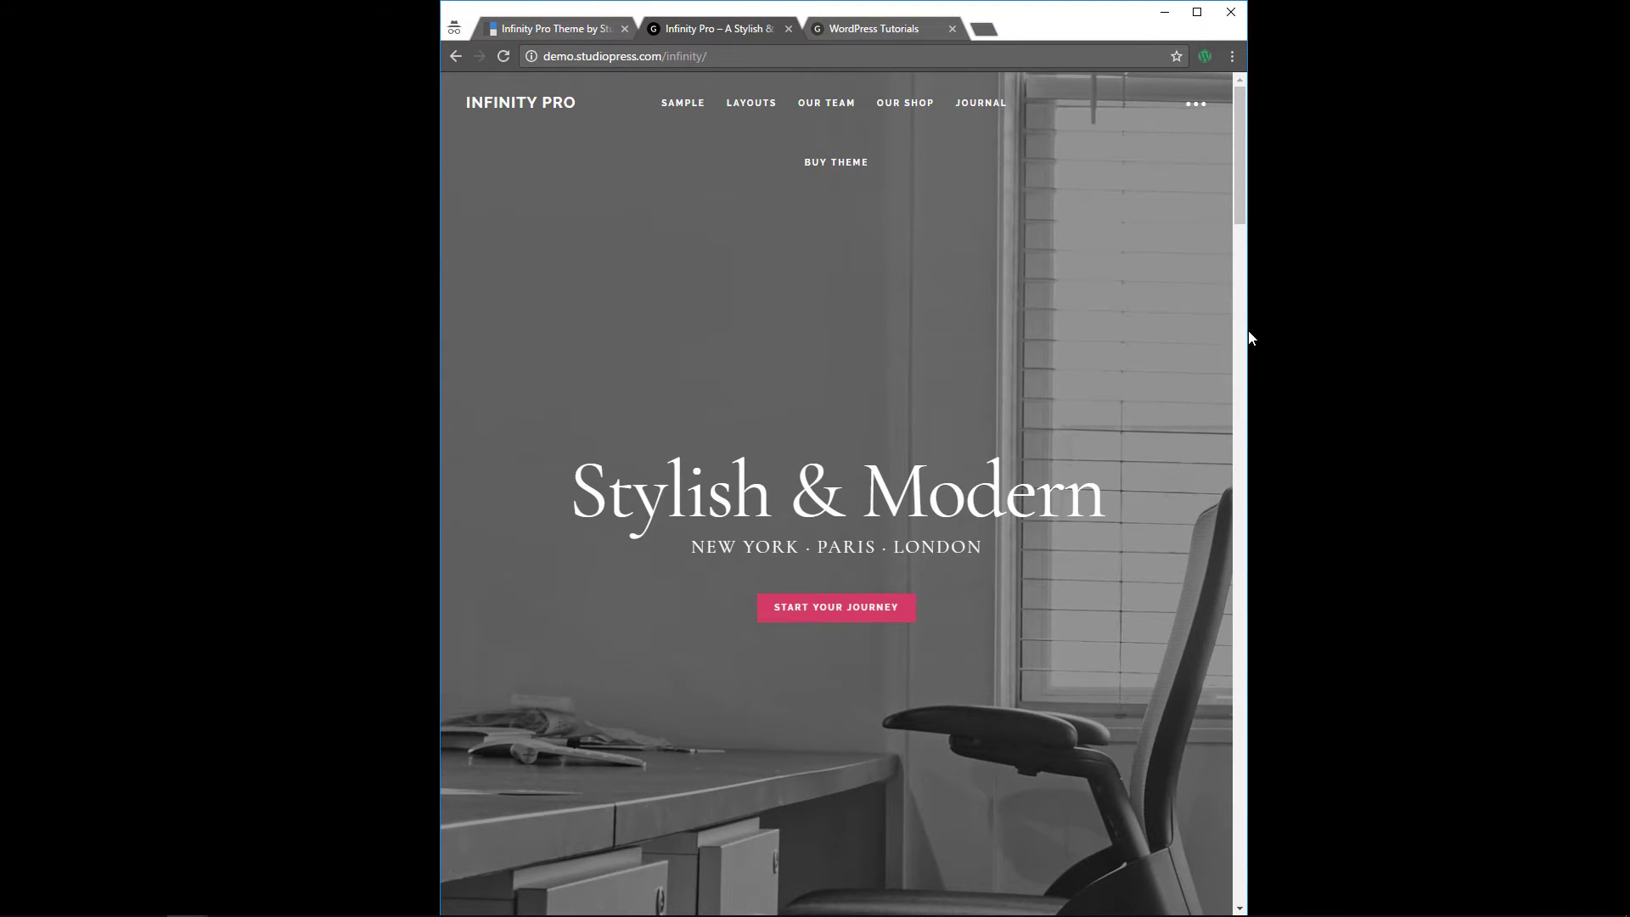
pyautogui.moveTo(1248, 332); pyautogui.dragTo(653, 400)
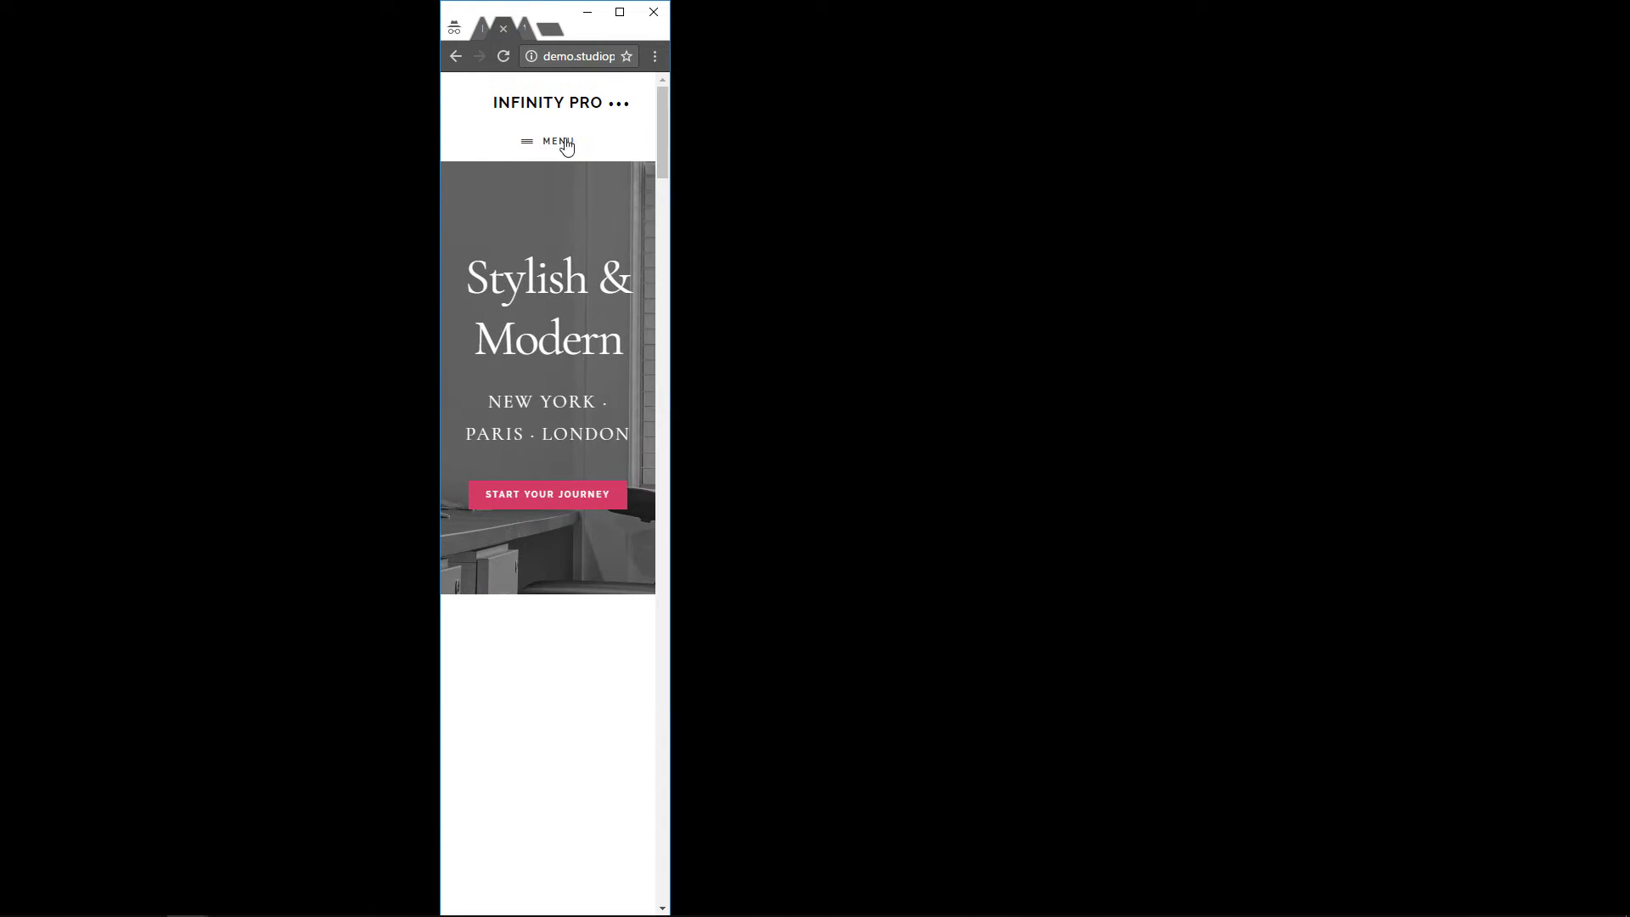
# - Open the mobile menu and check how the Sample, Layouts and Our Shop submenus expand and collapse
pyautogui.click(525, 147)
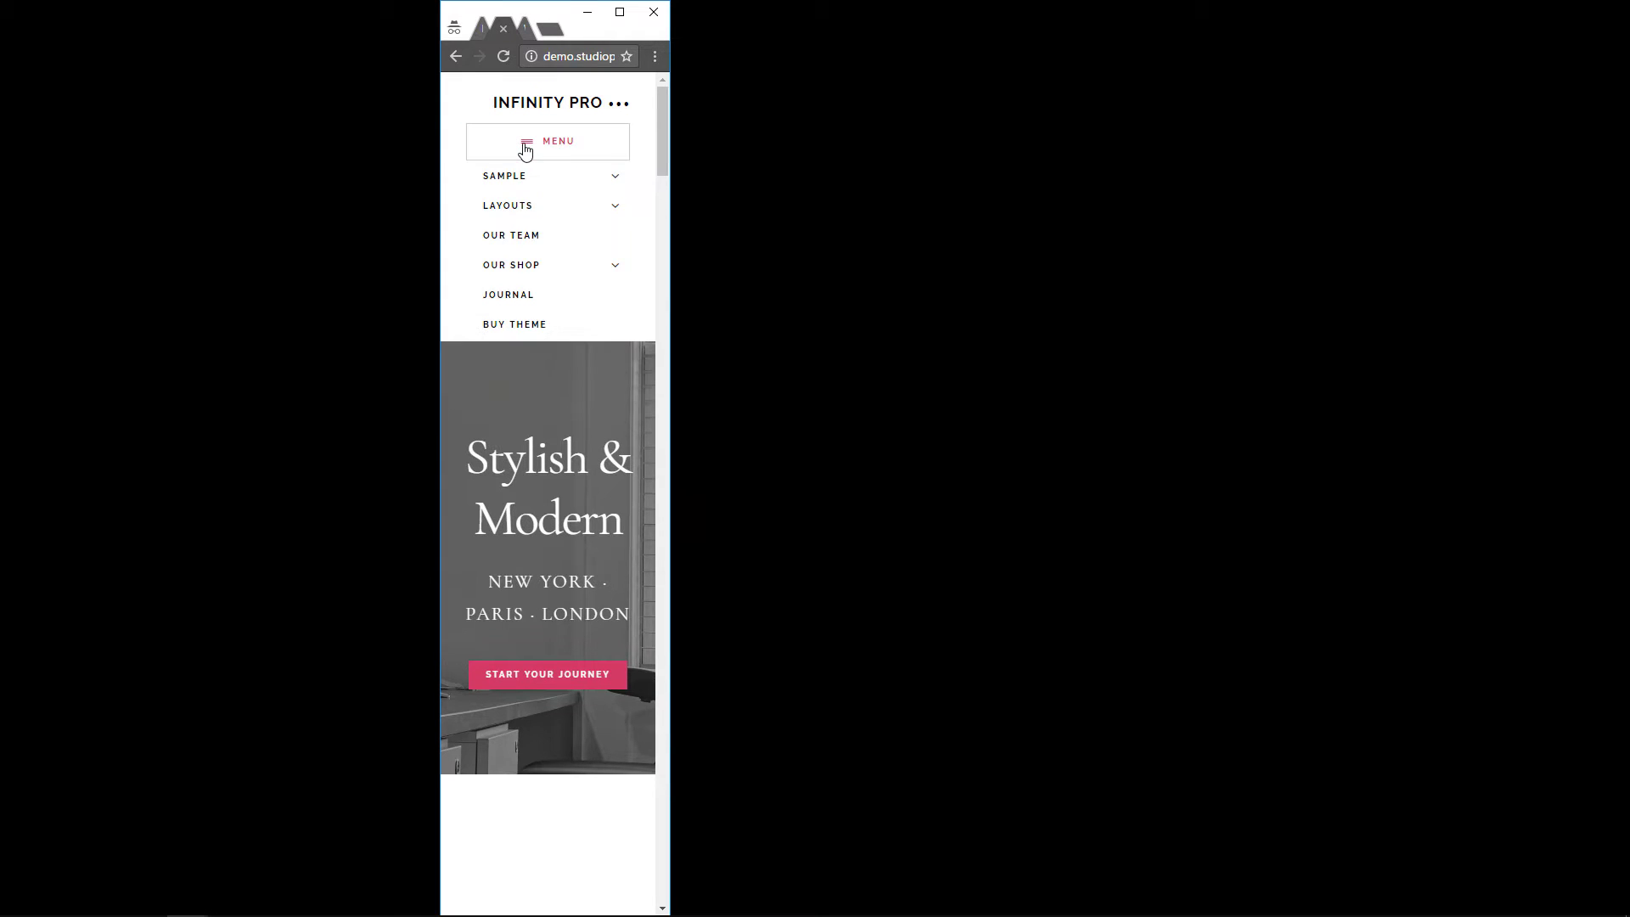
pyautogui.click(616, 180)
pyautogui.click(623, 181)
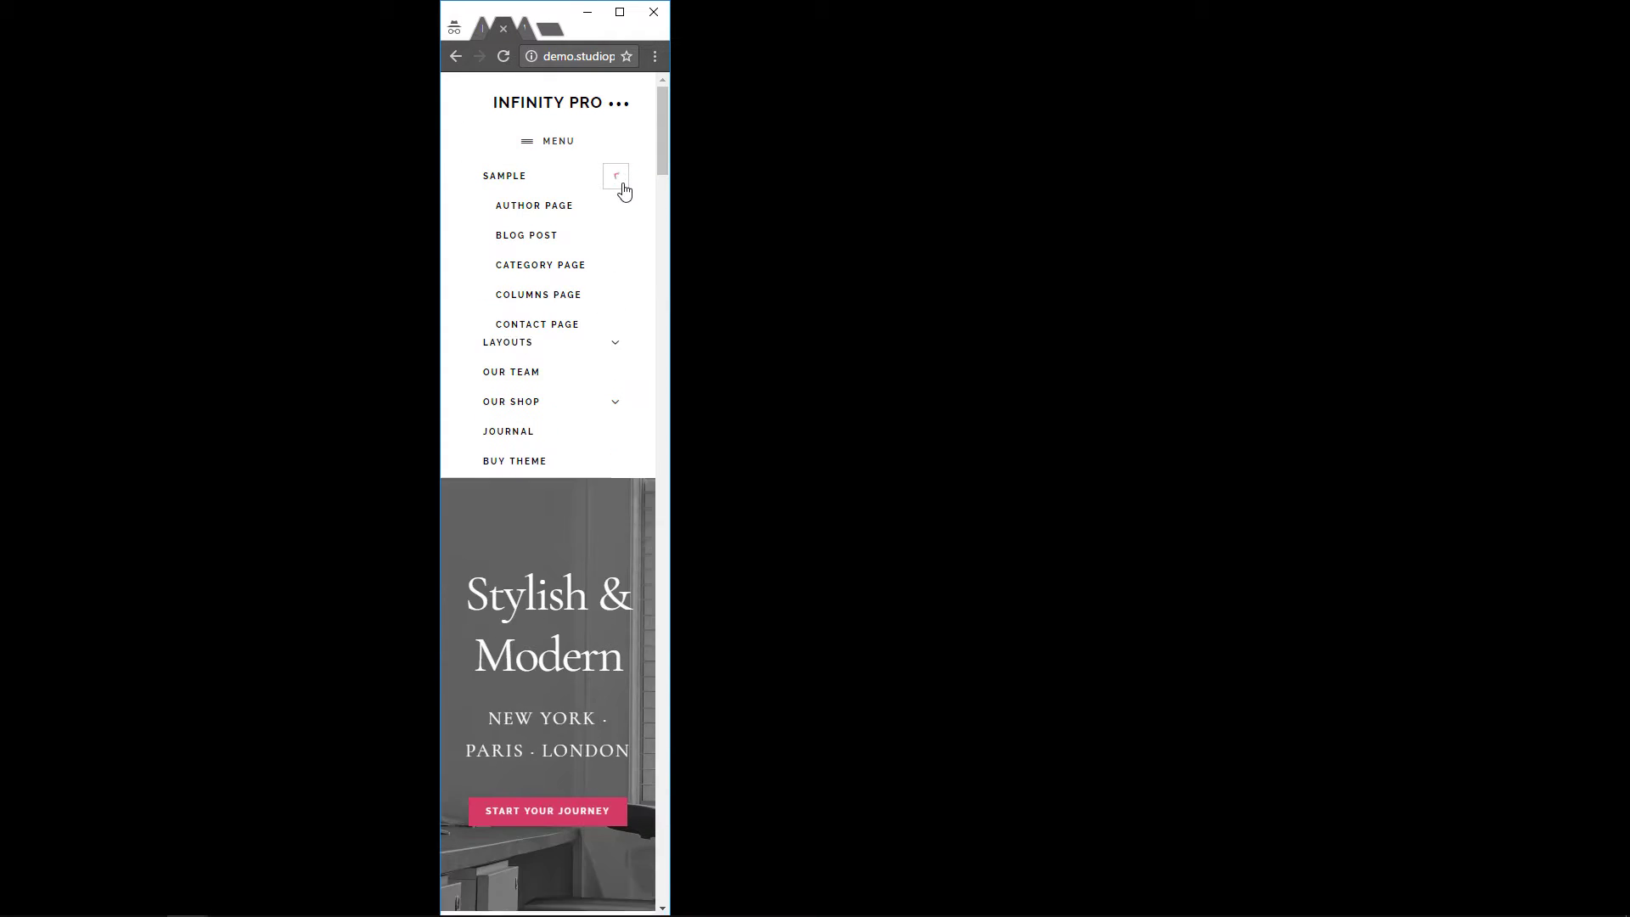
pyautogui.click(618, 212)
pyautogui.click(618, 212)
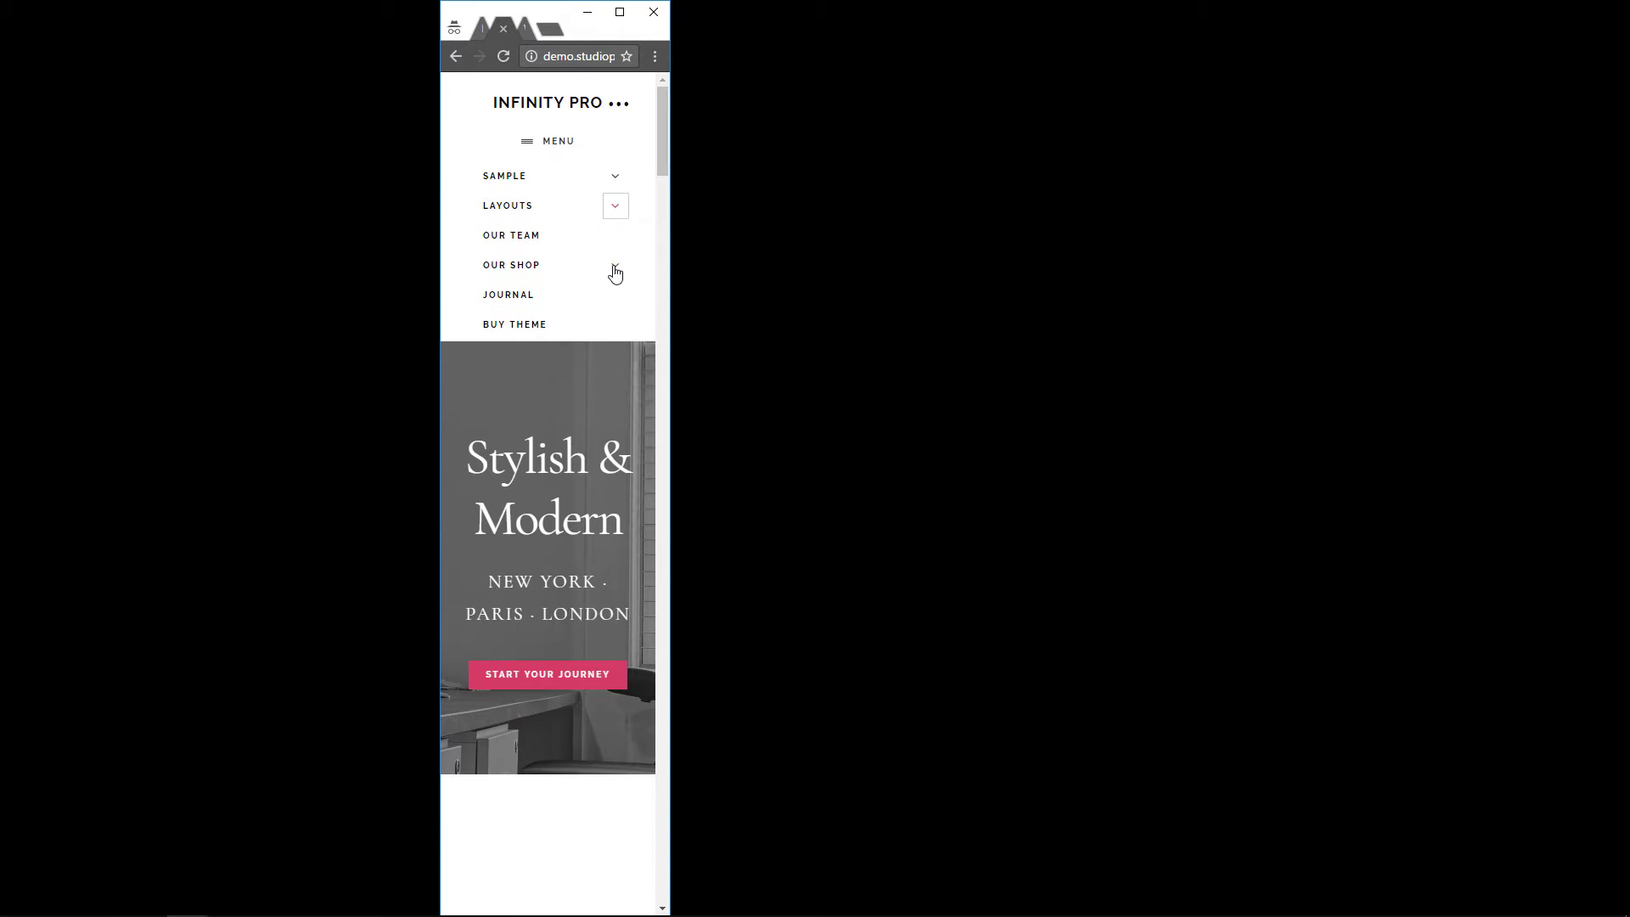
pyautogui.click(615, 268)
pyautogui.click(616, 268)
# - Widen the browser window, look through the demo home page's sections, and maximize the window back at the page top
pyautogui.moveTo(670, 161); pyautogui.dragTo(1474, 120)
pyautogui.scroll(-5, 1169, 415)
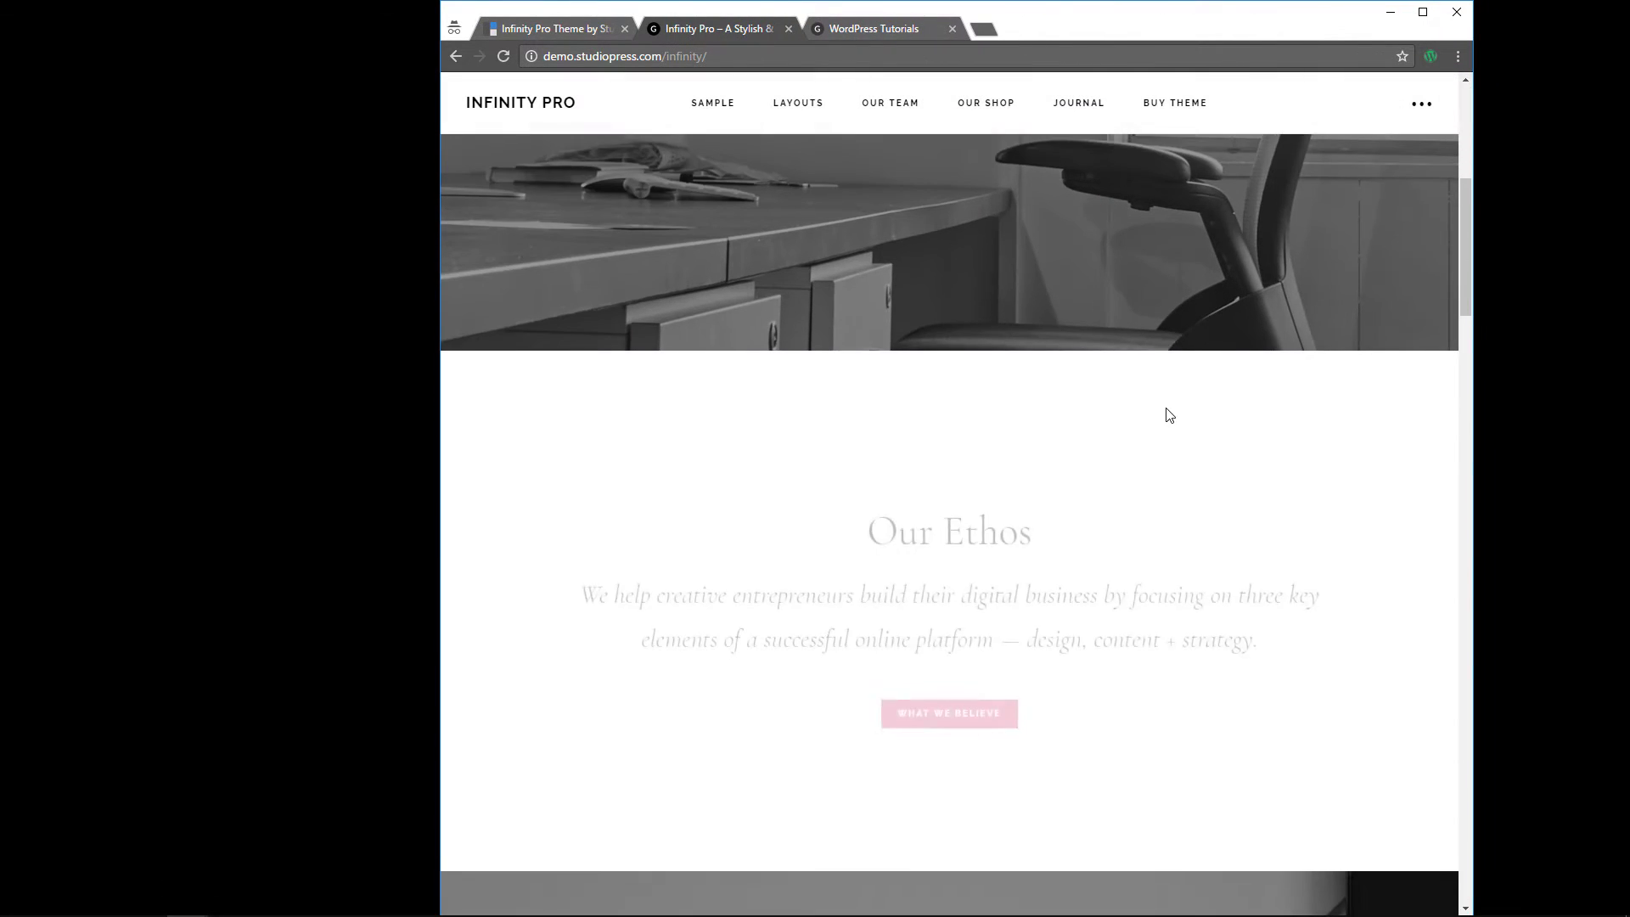
pyautogui.scroll(-10, 1169, 415)
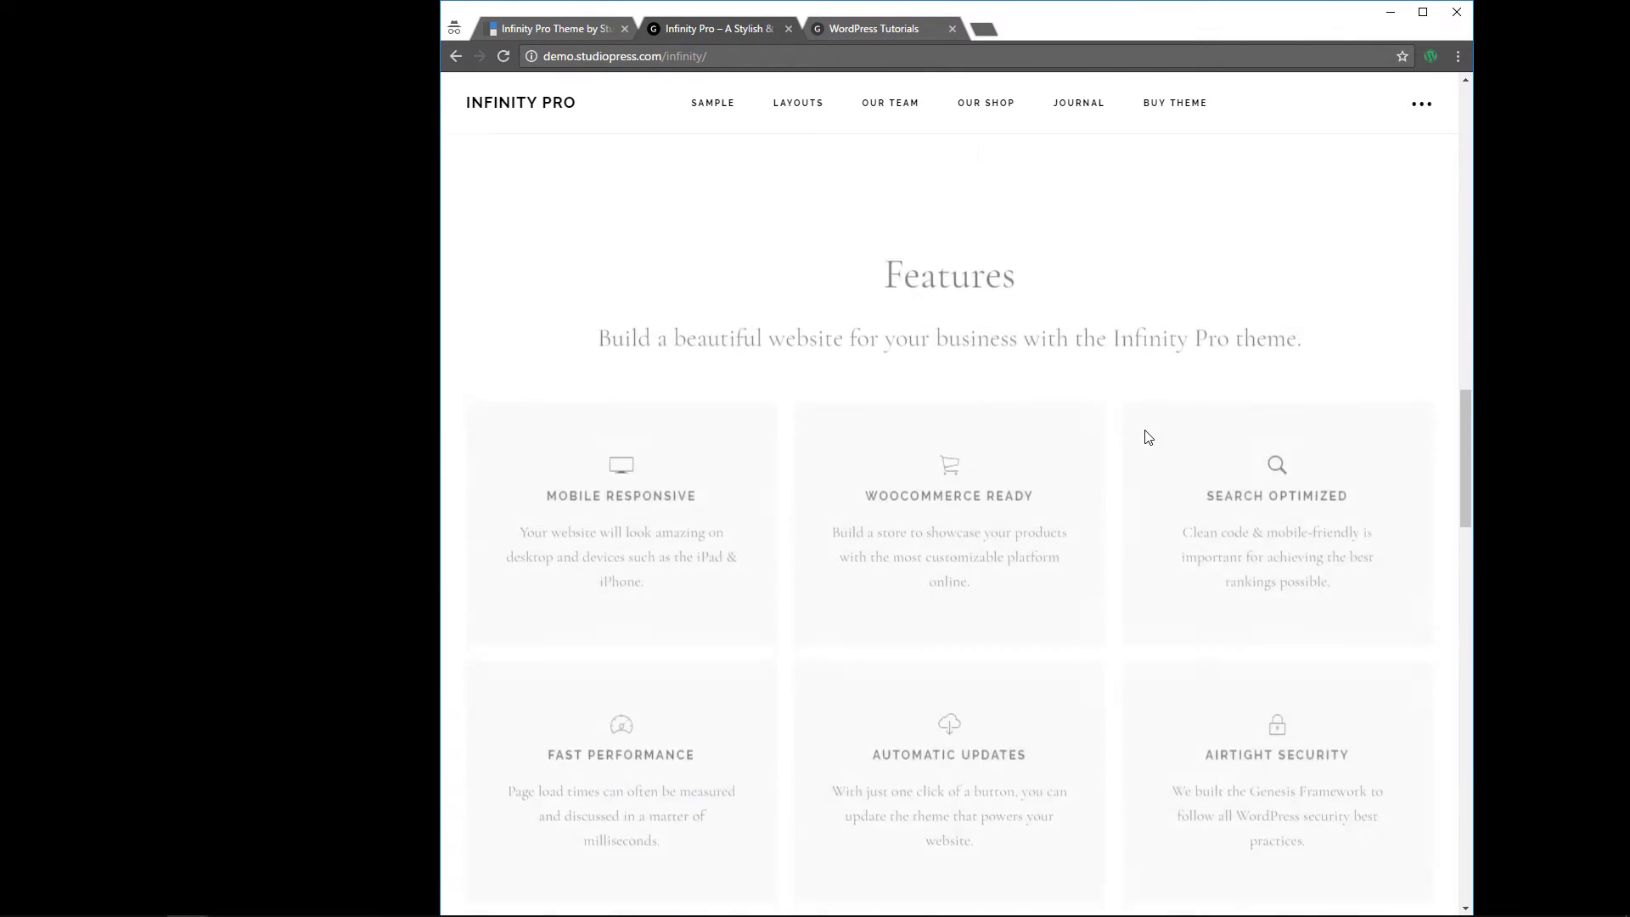
pyautogui.scroll(-6, 1146, 435)
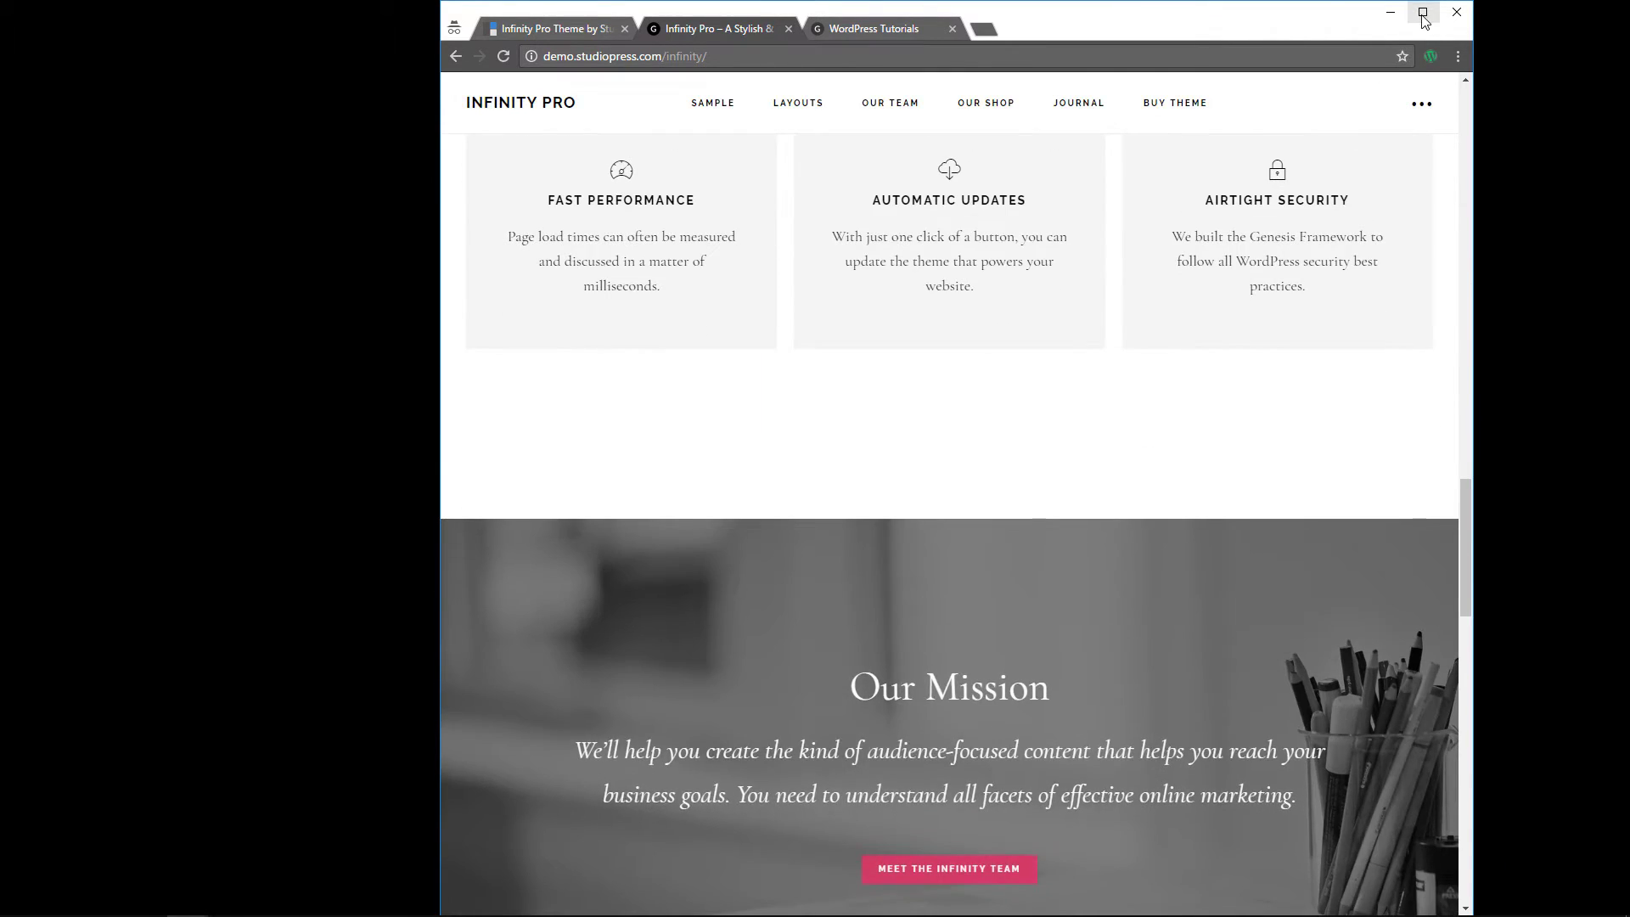
pyautogui.click(1423, 13)
pyautogui.scroll(16, 437, 521)
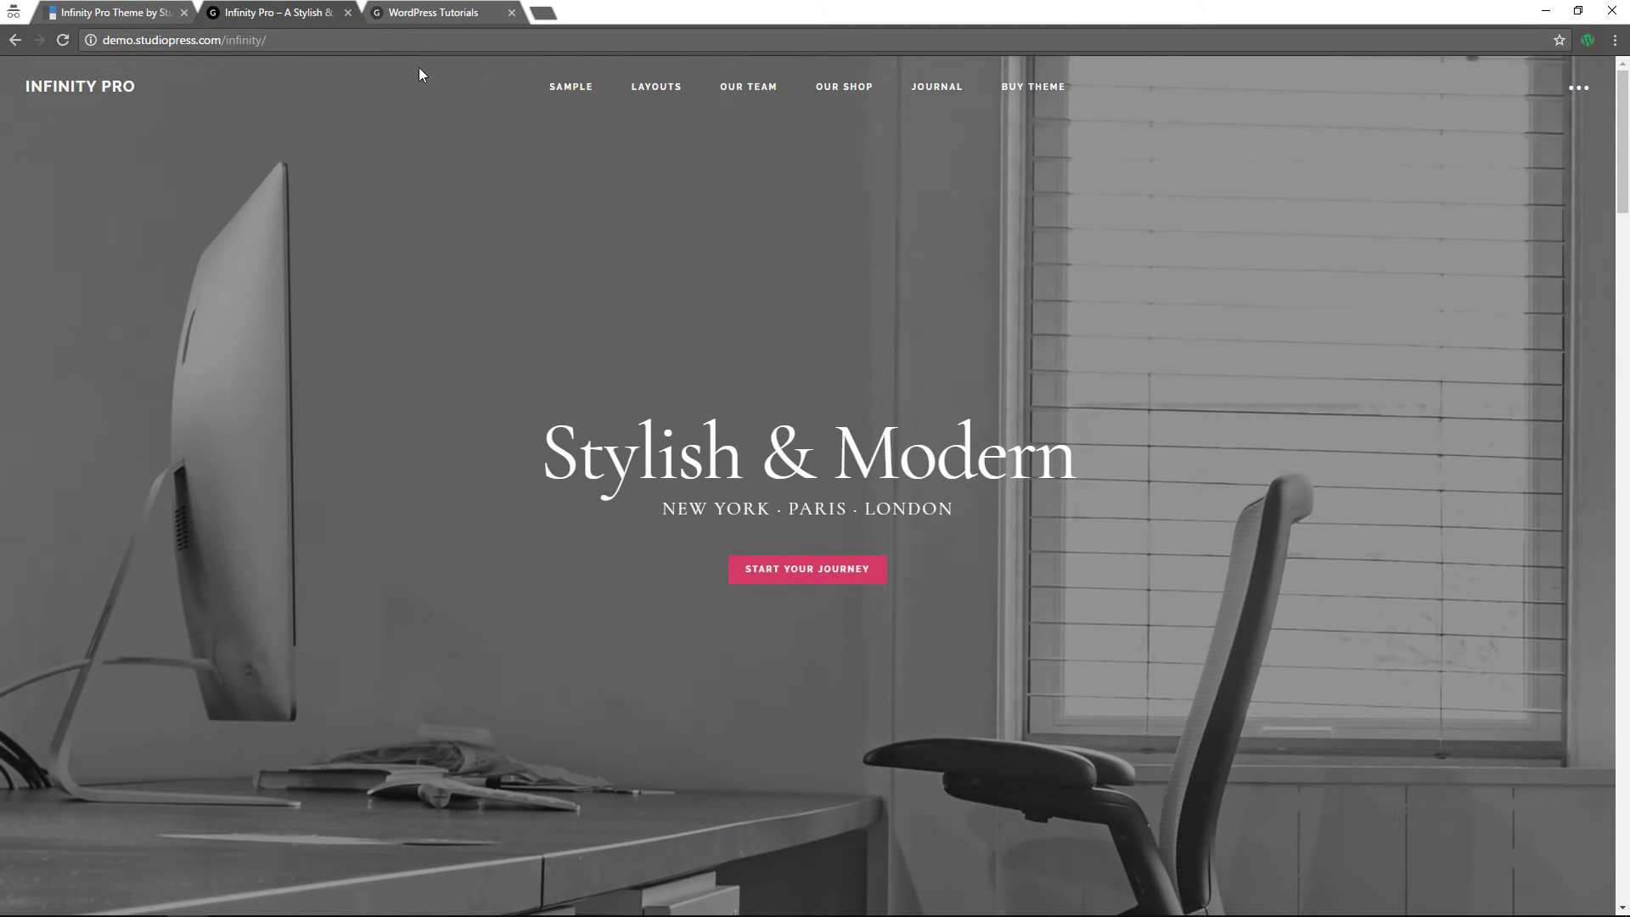
# - Switch to the local WordPress Tutorials site, open its admin dashboard and dismiss the welcome panel
pyautogui.click(423, 15)
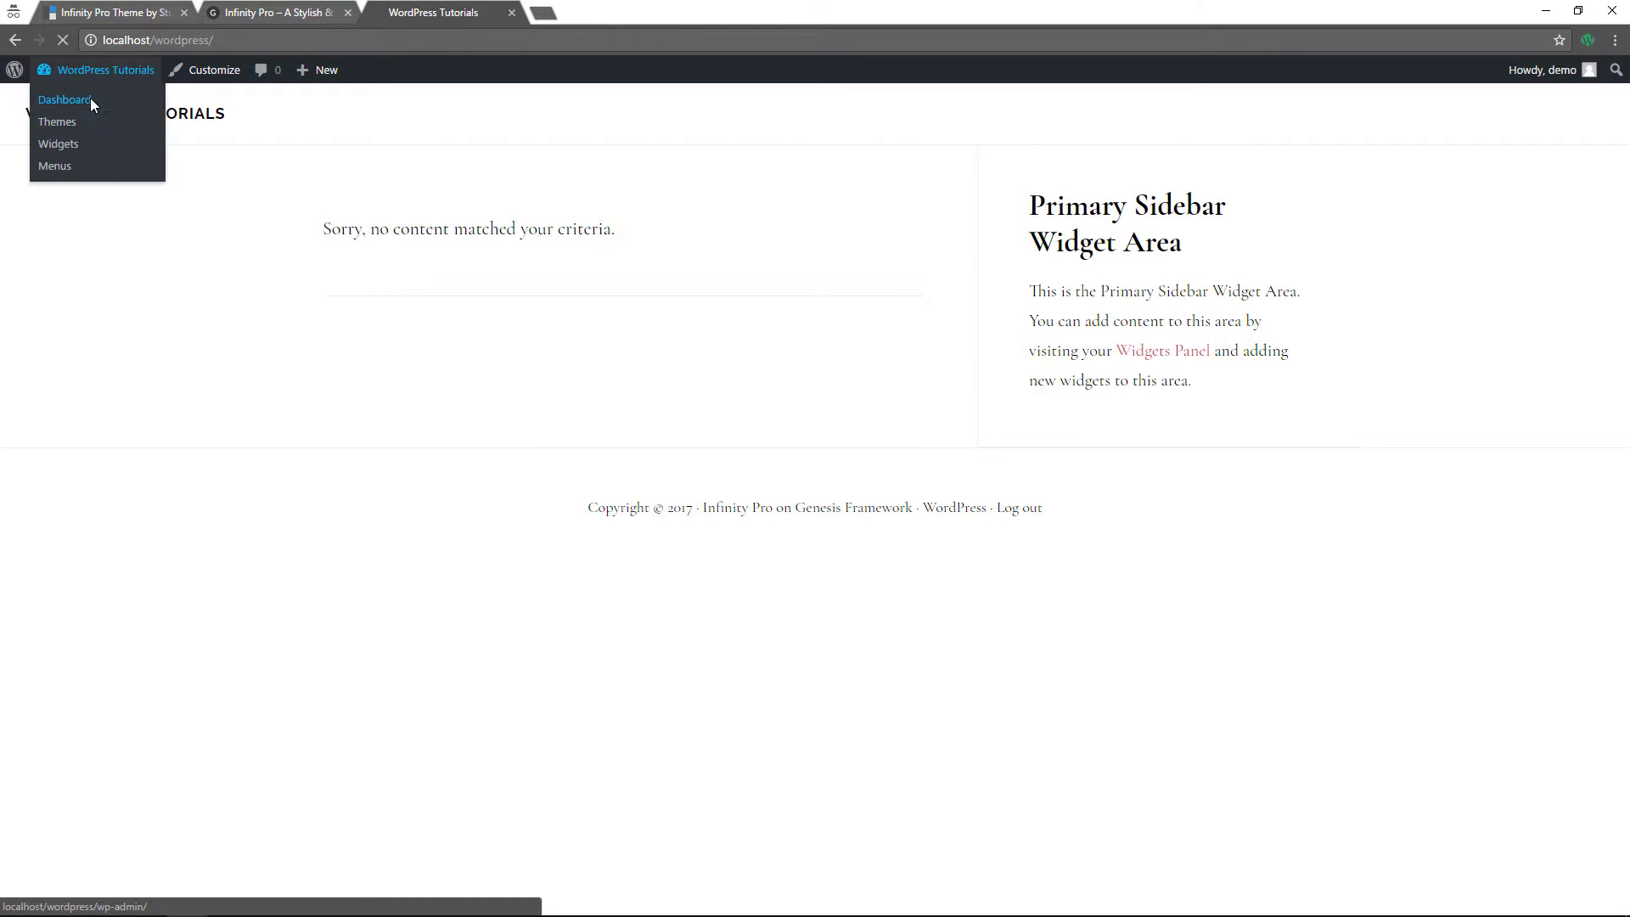
pyautogui.click(90, 98)
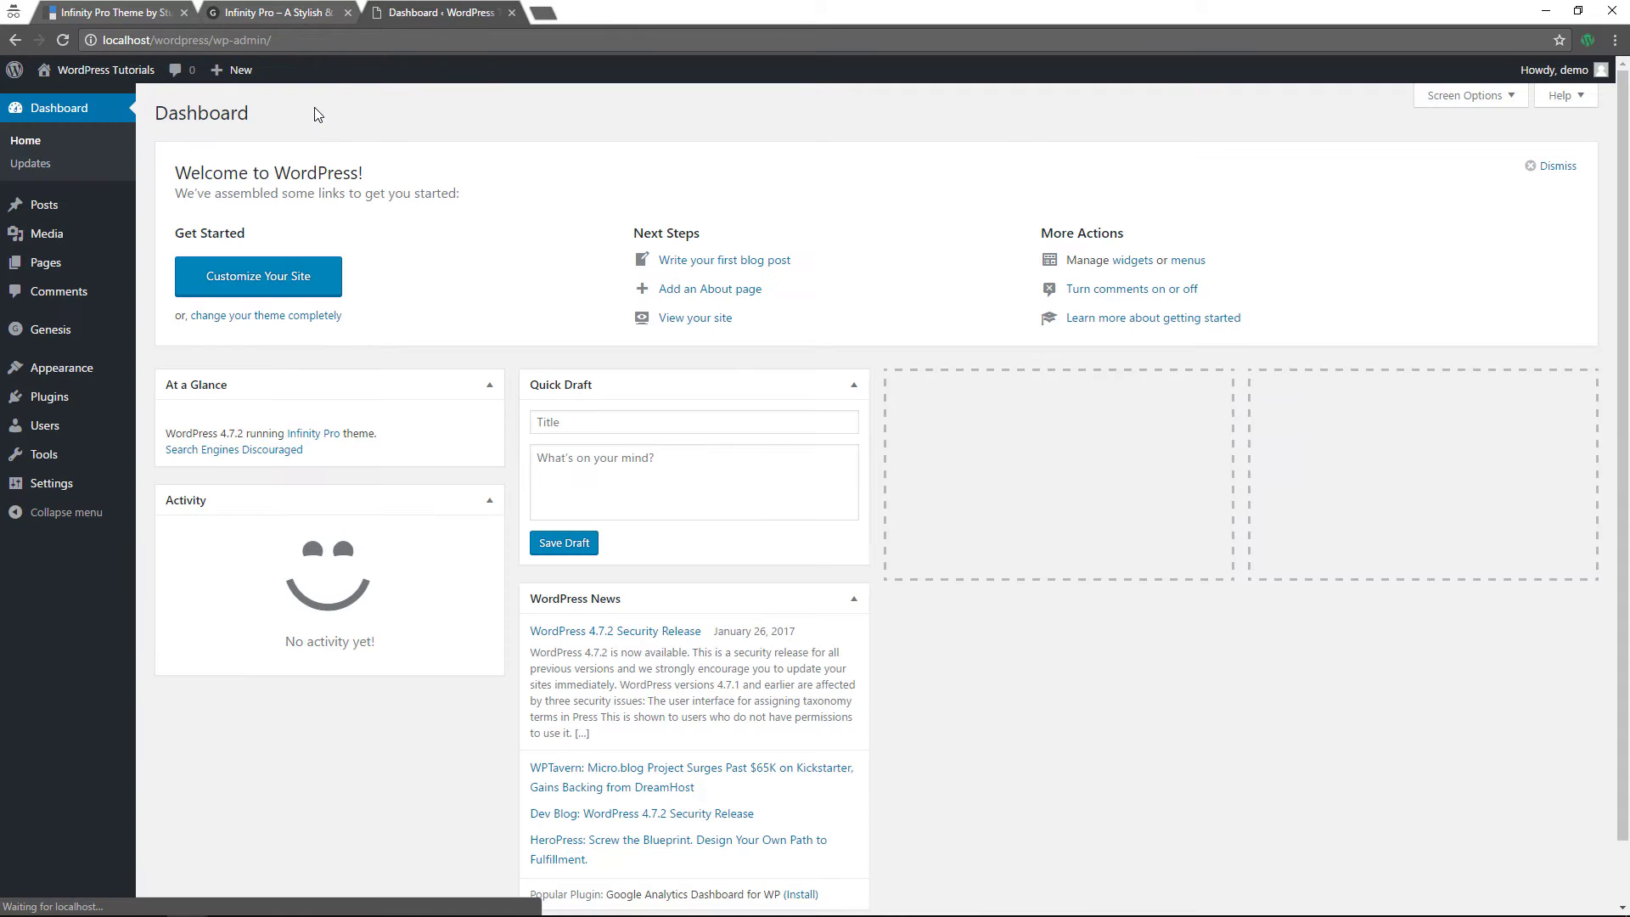
pyautogui.click(1554, 167)
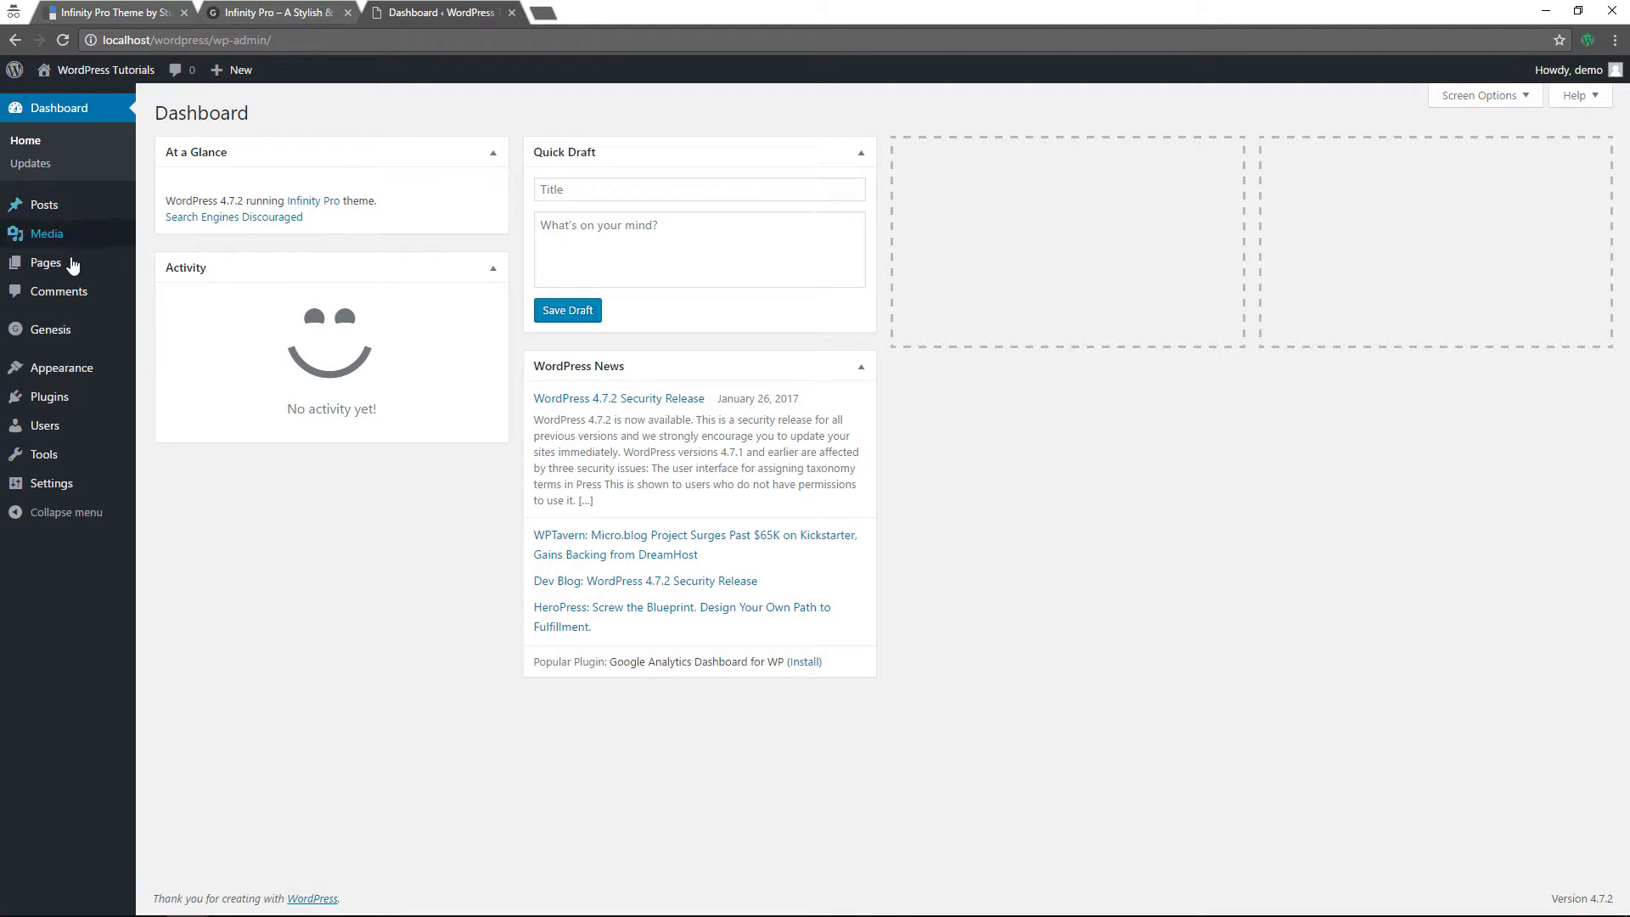
# - Open the installed themes page and examine the active Infinity Pro theme and the Genesis parent theme
pyautogui.moveTo(63, 373)
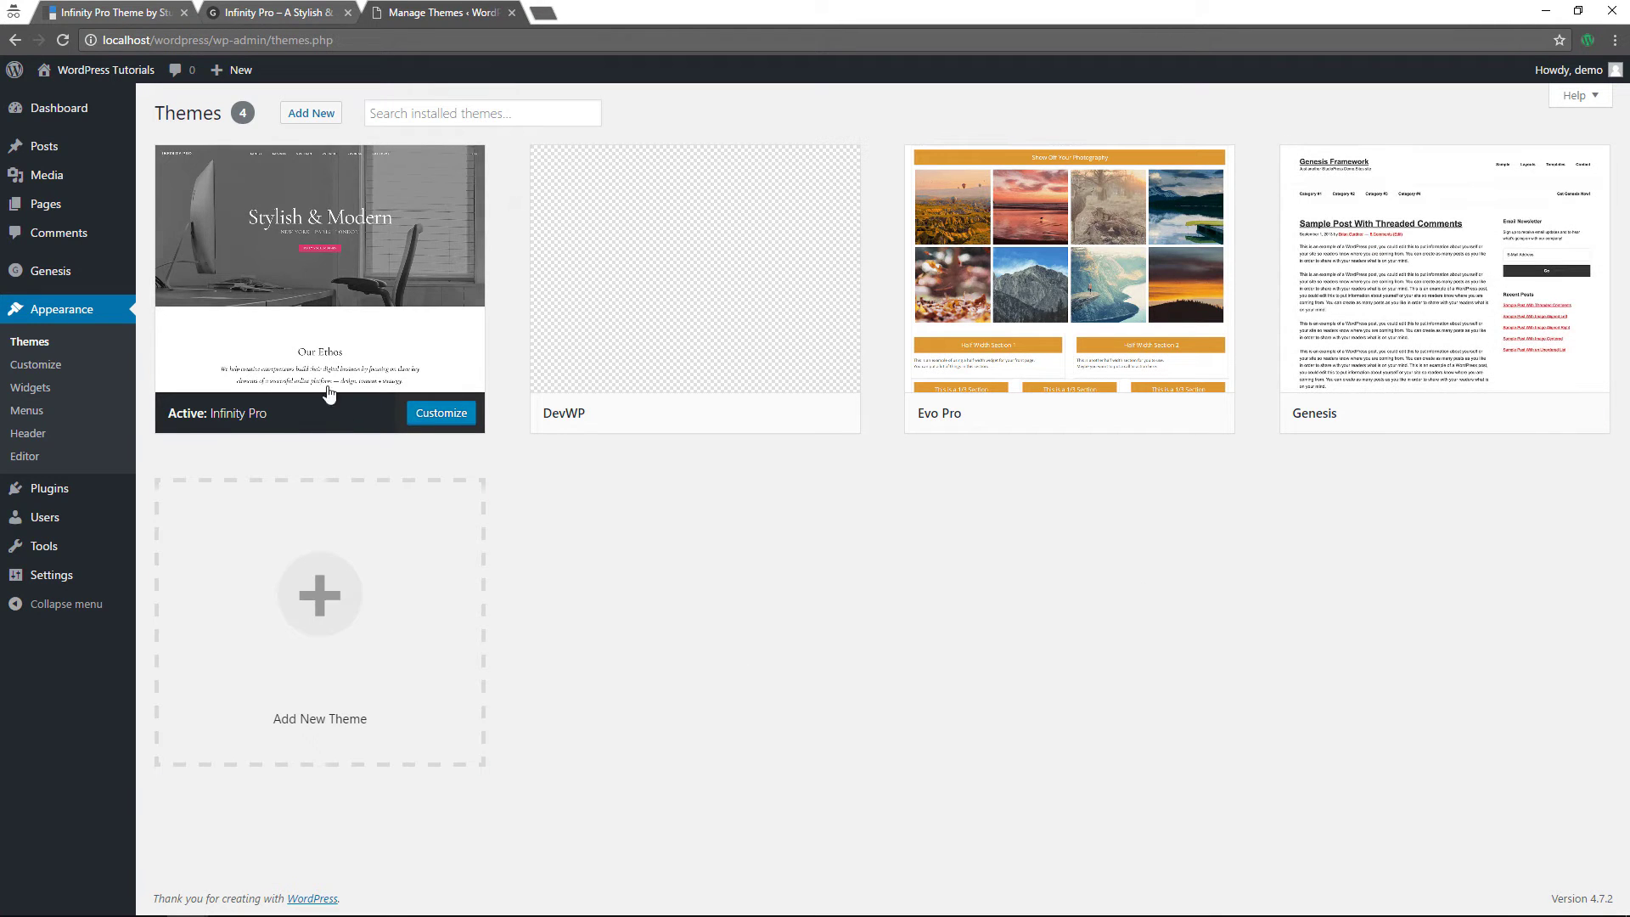
pyautogui.moveTo(304, 304)
pyautogui.moveTo(1425, 276)
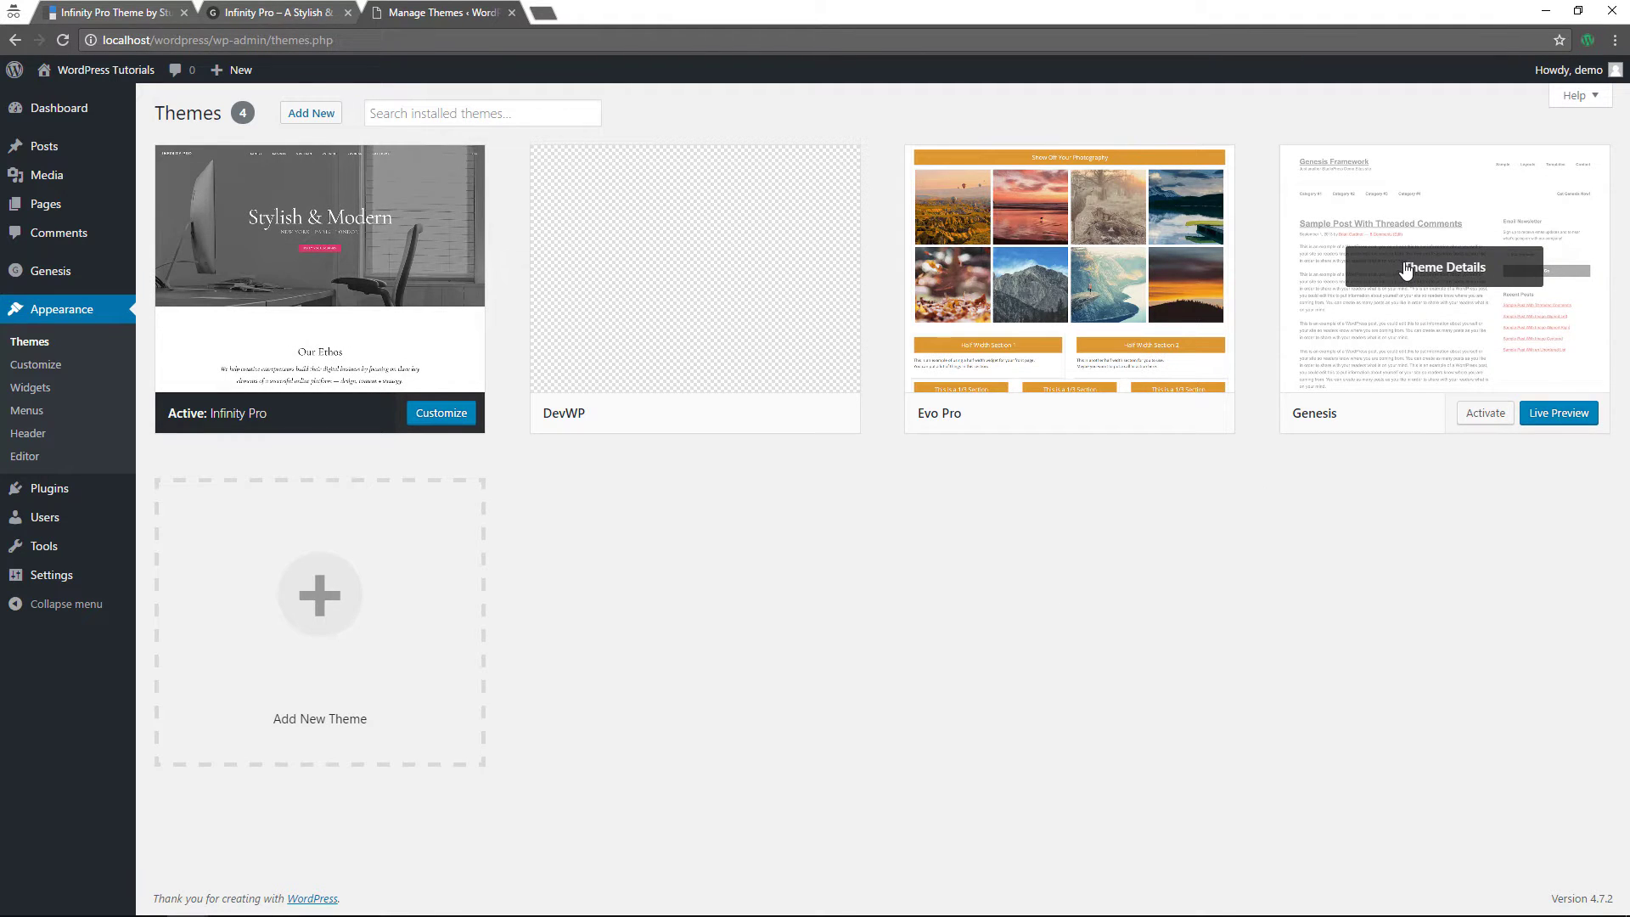
pyautogui.moveTo(323, 353)
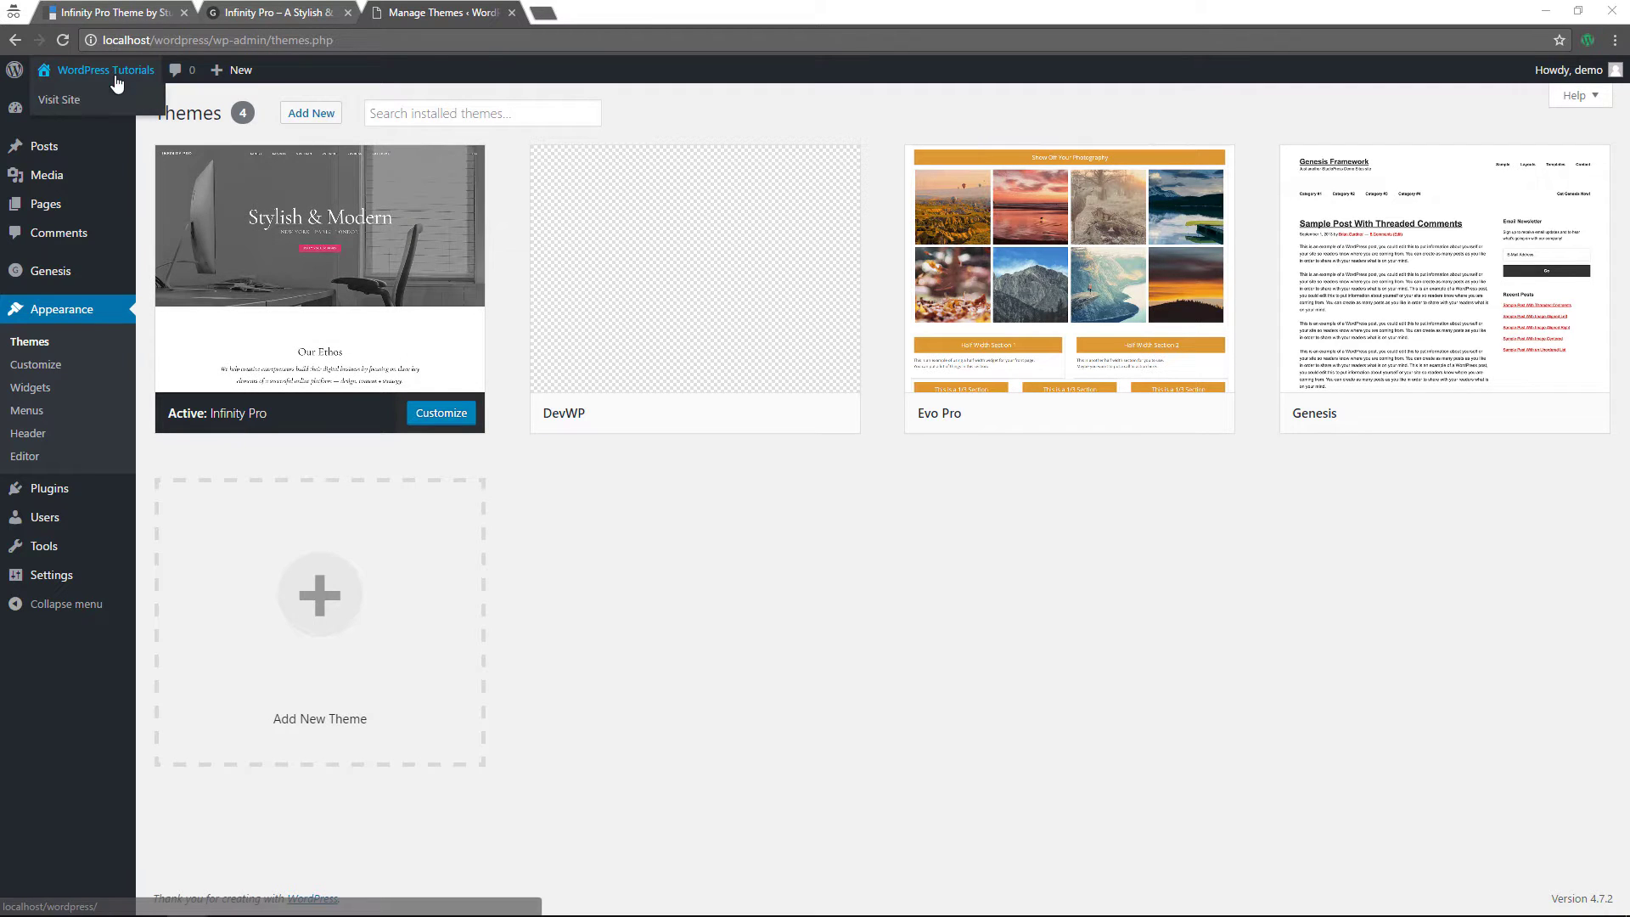
# - Visit the local site's front end, open the Customizer from there and close it again
pyautogui.click(69, 94)
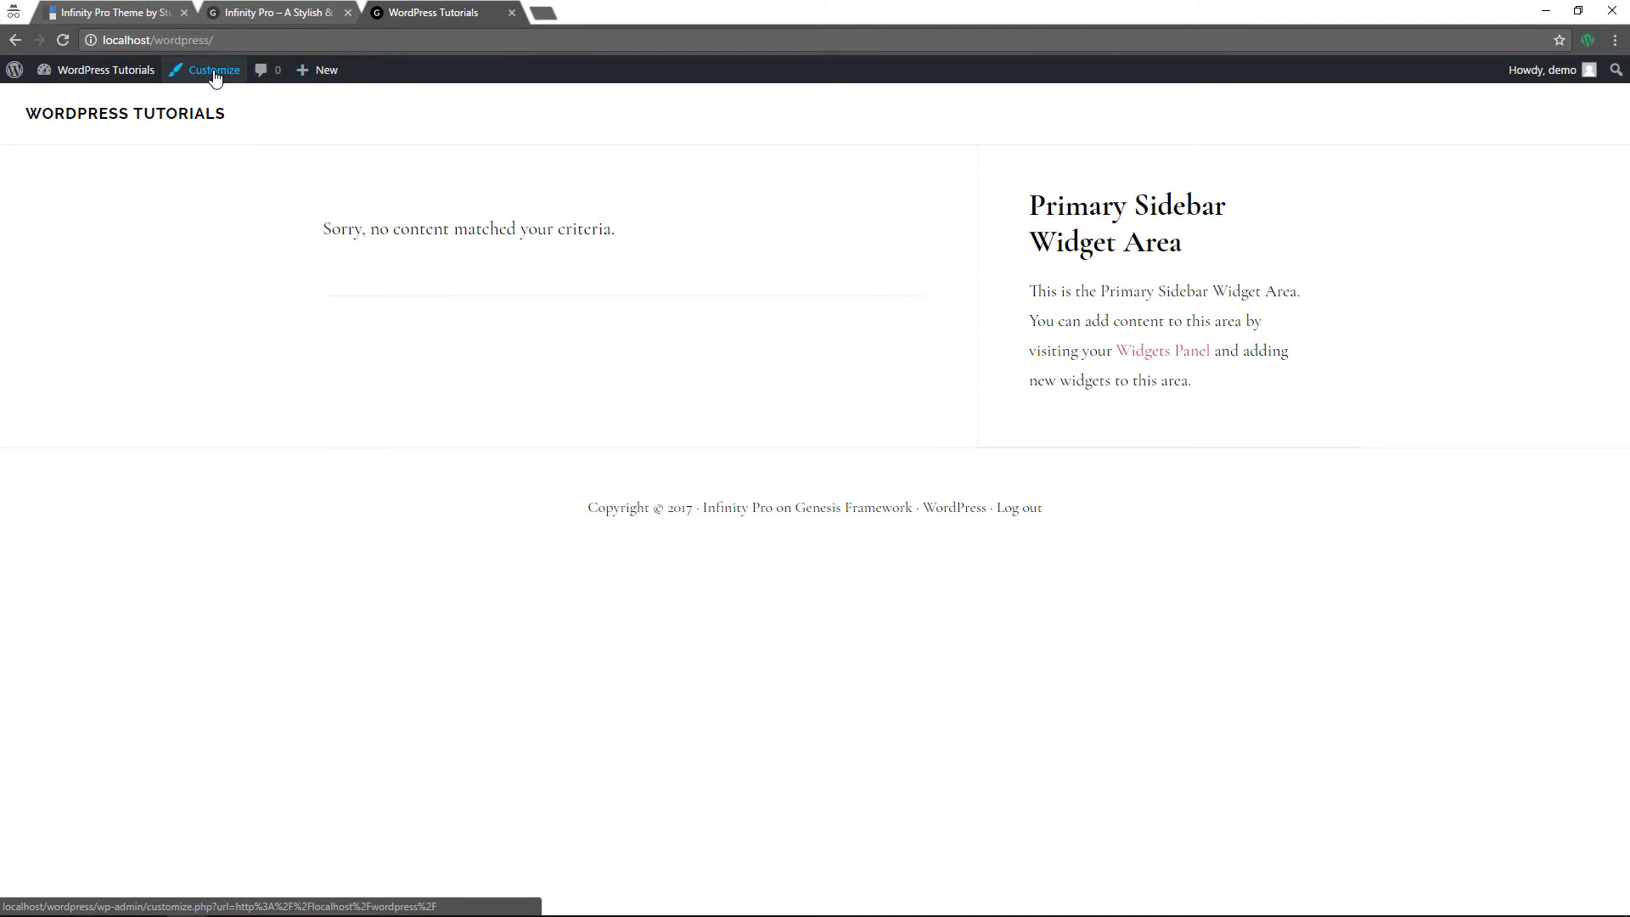
pyautogui.click(213, 82)
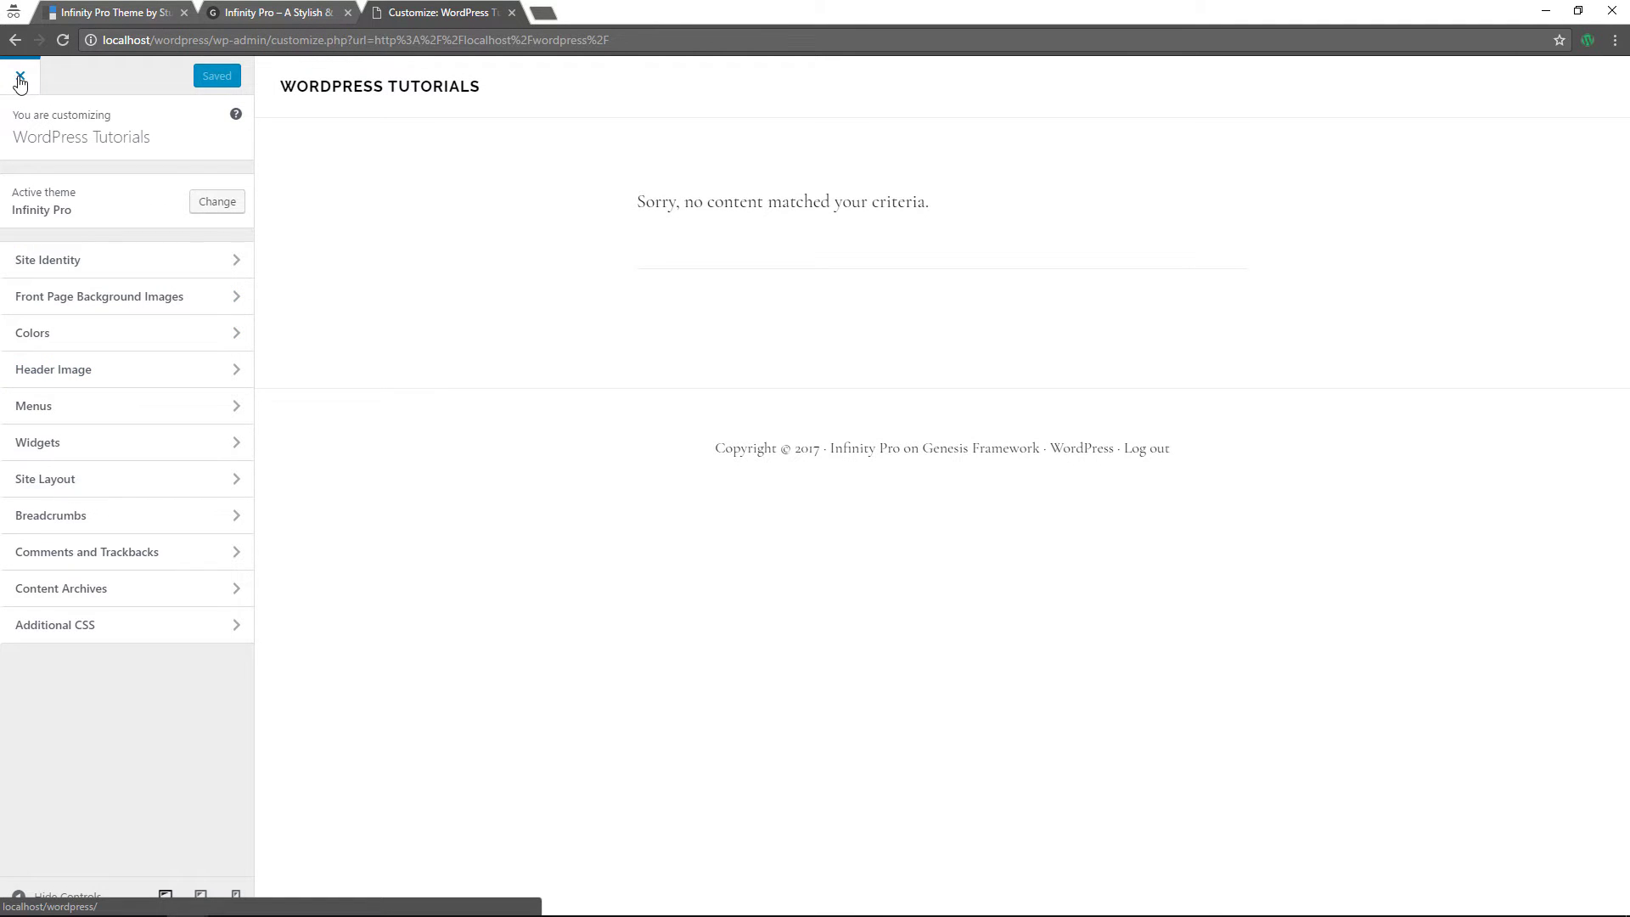
pyautogui.click(21, 80)
pyautogui.moveTo(20, 76)
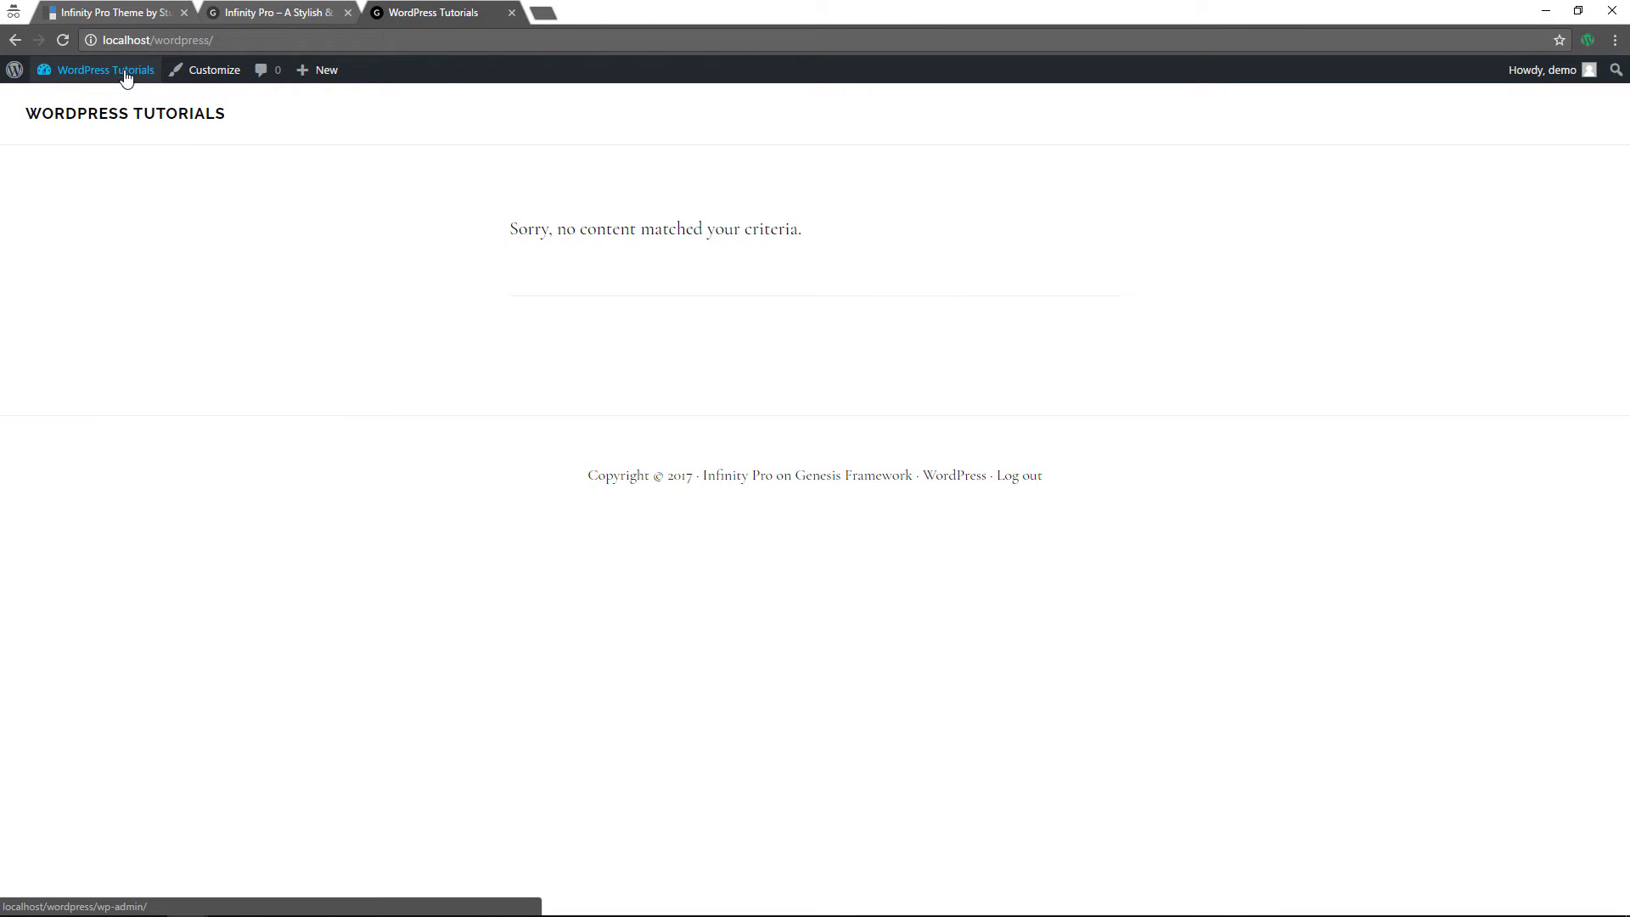
# - Return to the admin dashboard and open the Customizer through the Appearance options
pyautogui.click(73, 105)
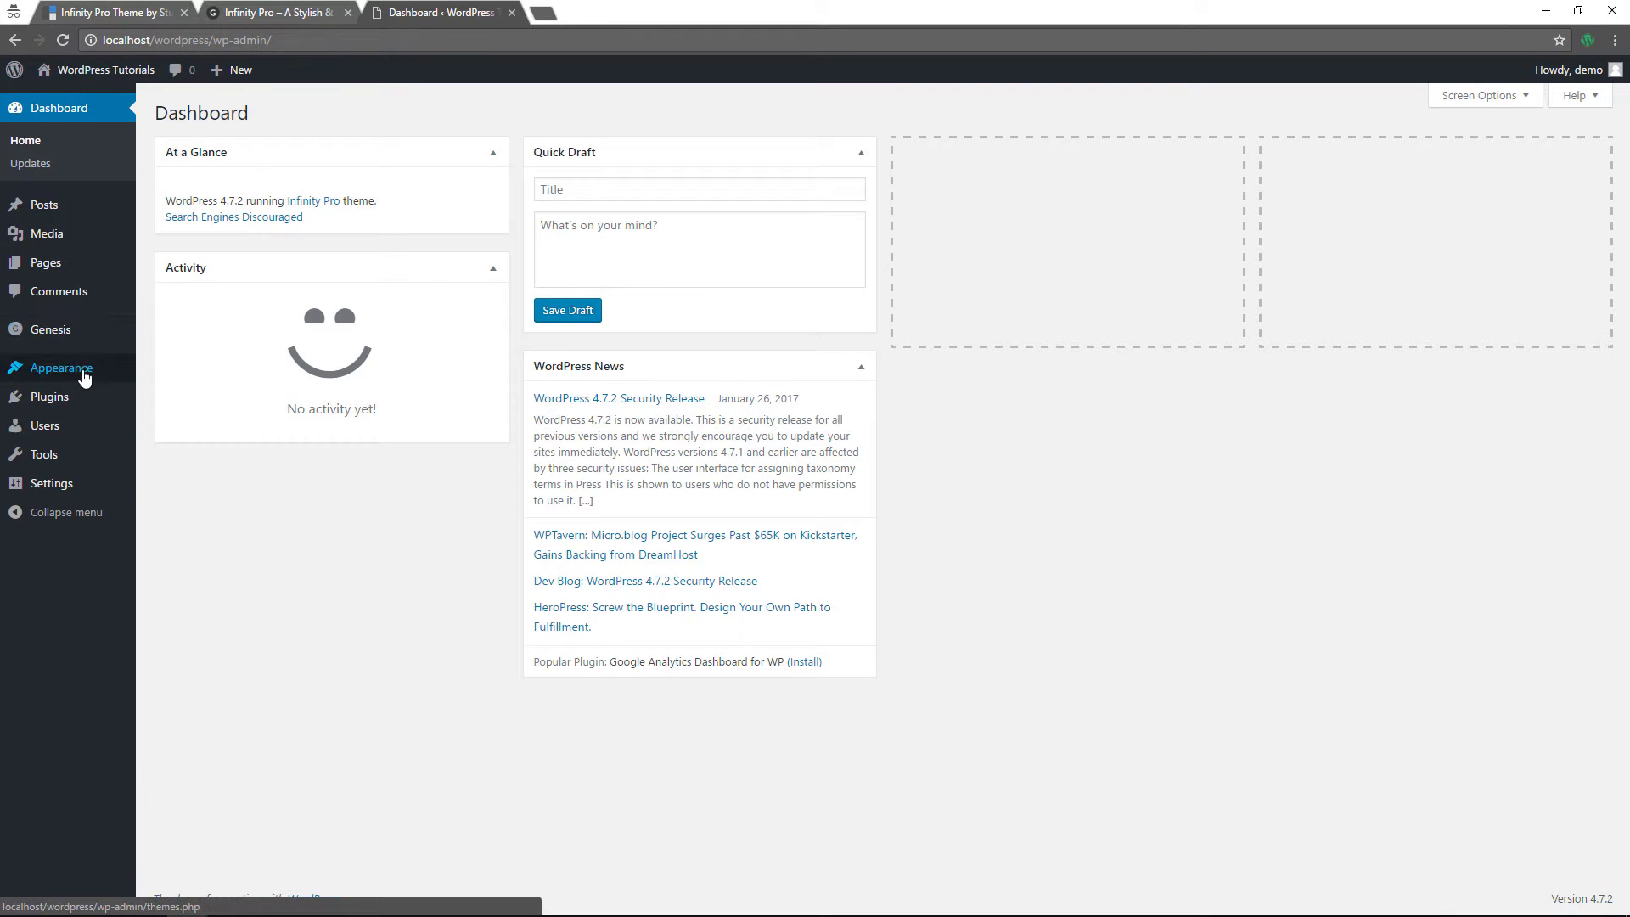
pyautogui.moveTo(82, 373)
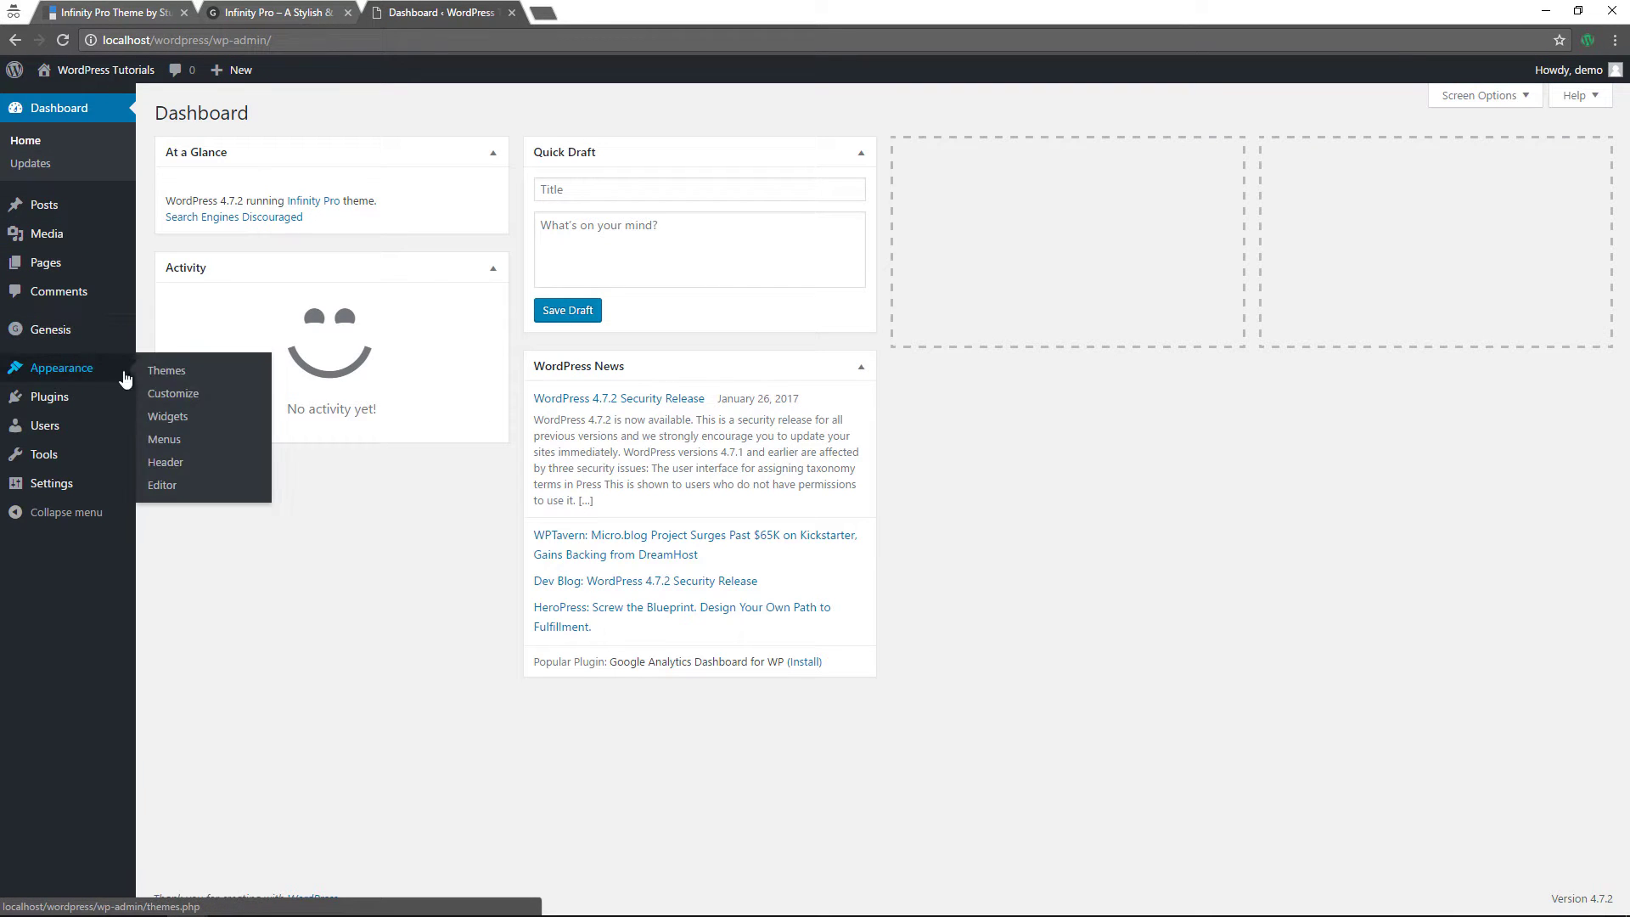
pyautogui.click(173, 399)
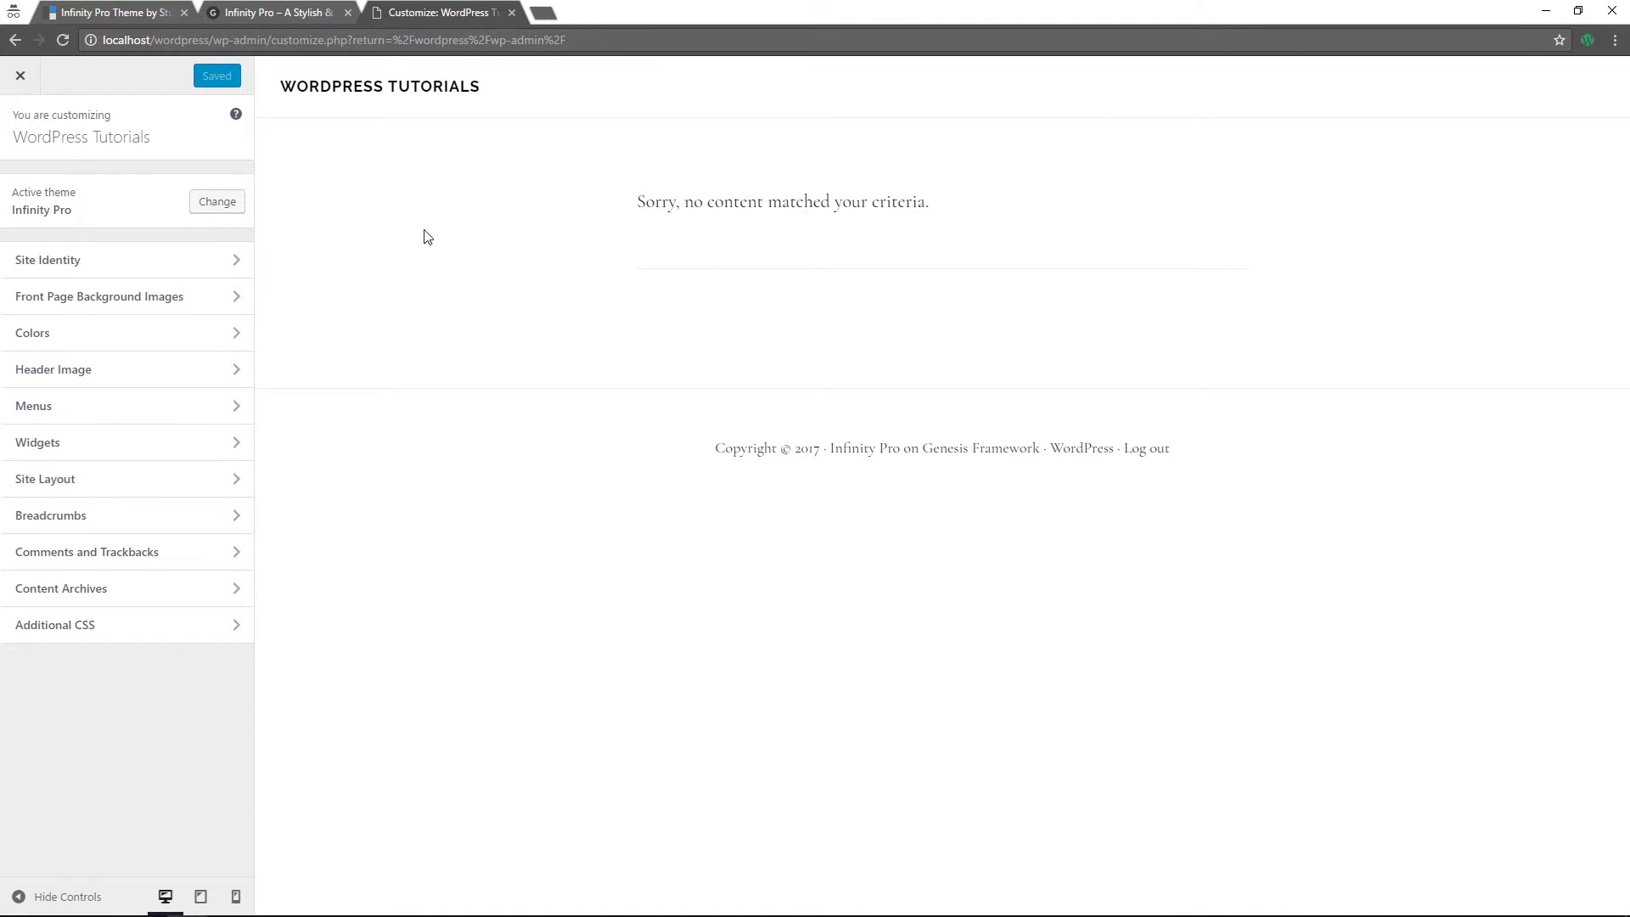
# - Examine the Site Identity settings, including the site title, tagline and site icon, and return to the Customizer overview
pyautogui.click(213, 265)
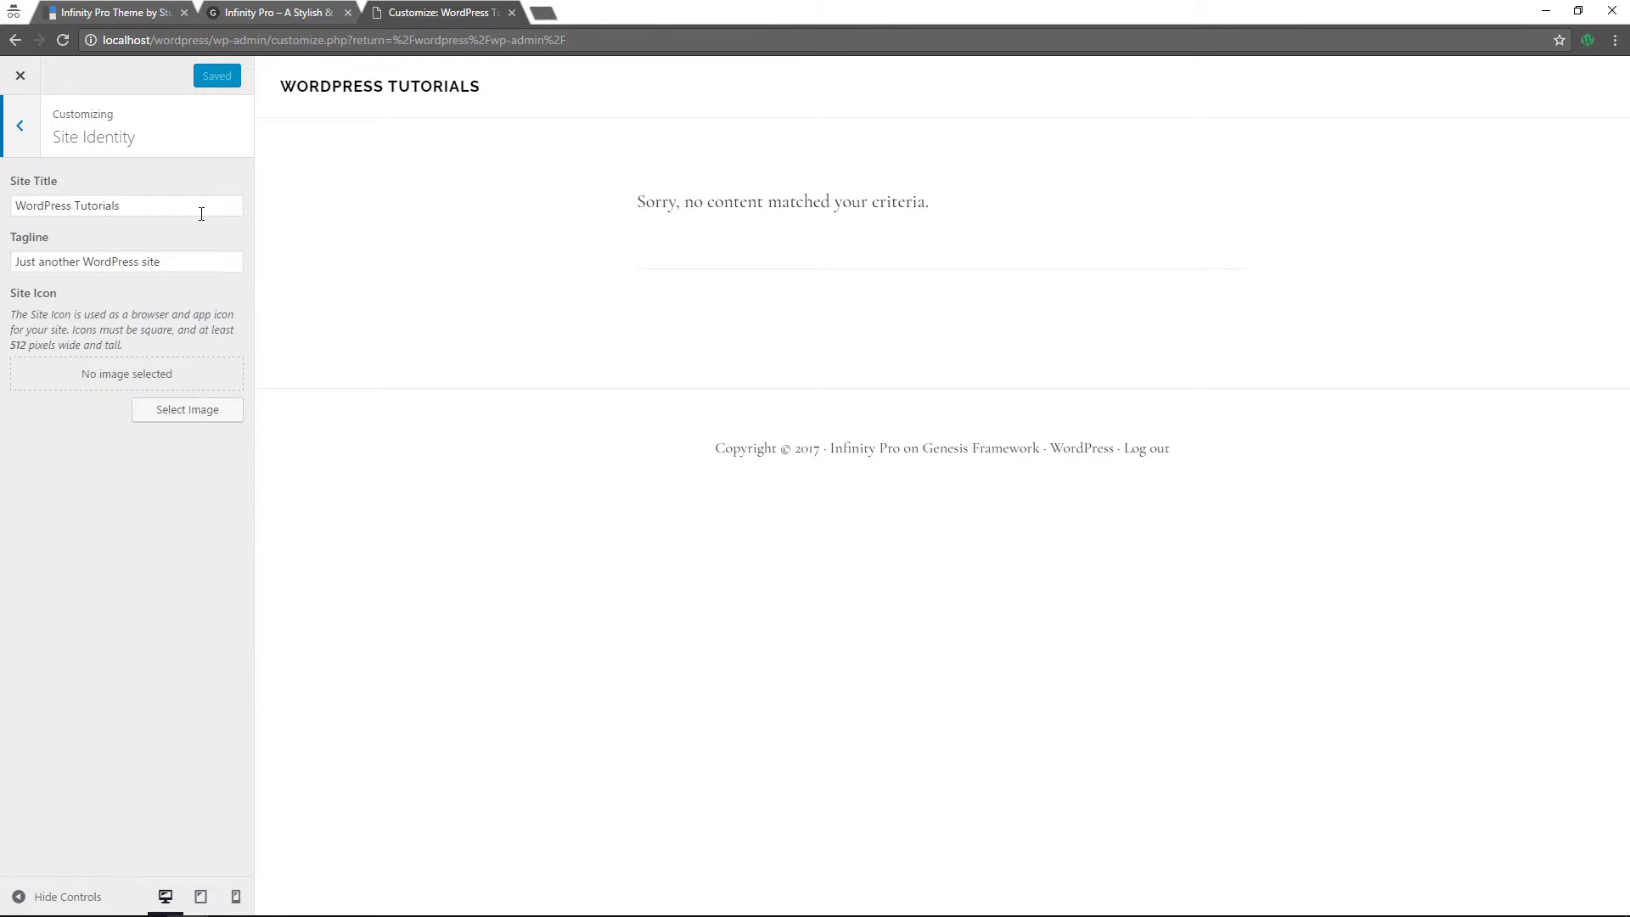
pyautogui.click(209, 210)
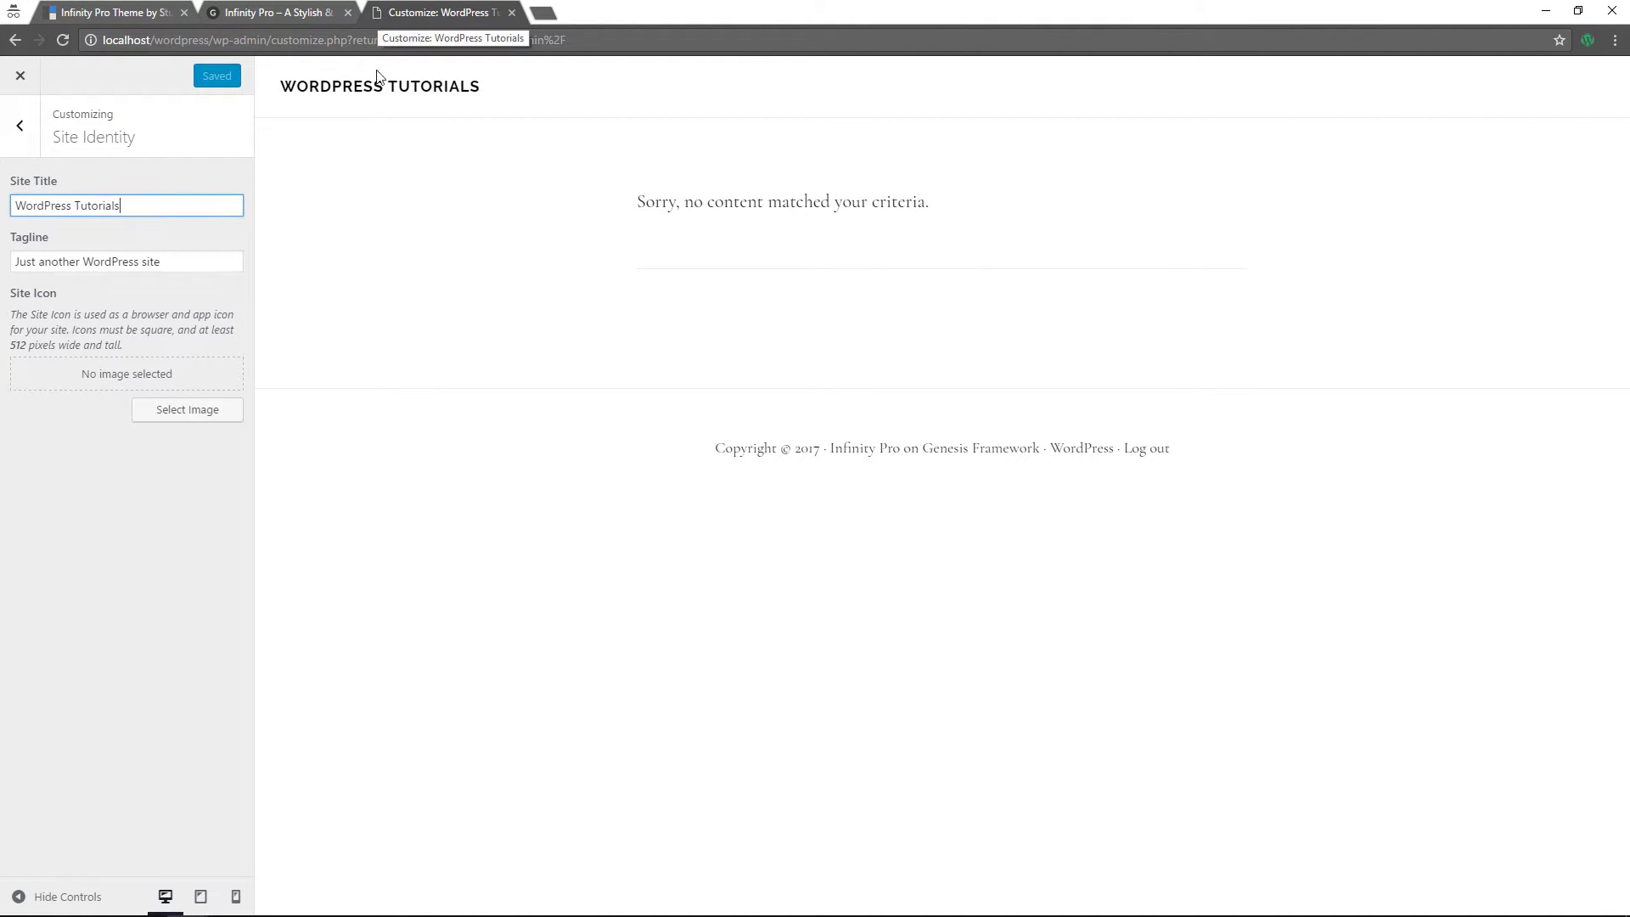
pyautogui.click(20, 126)
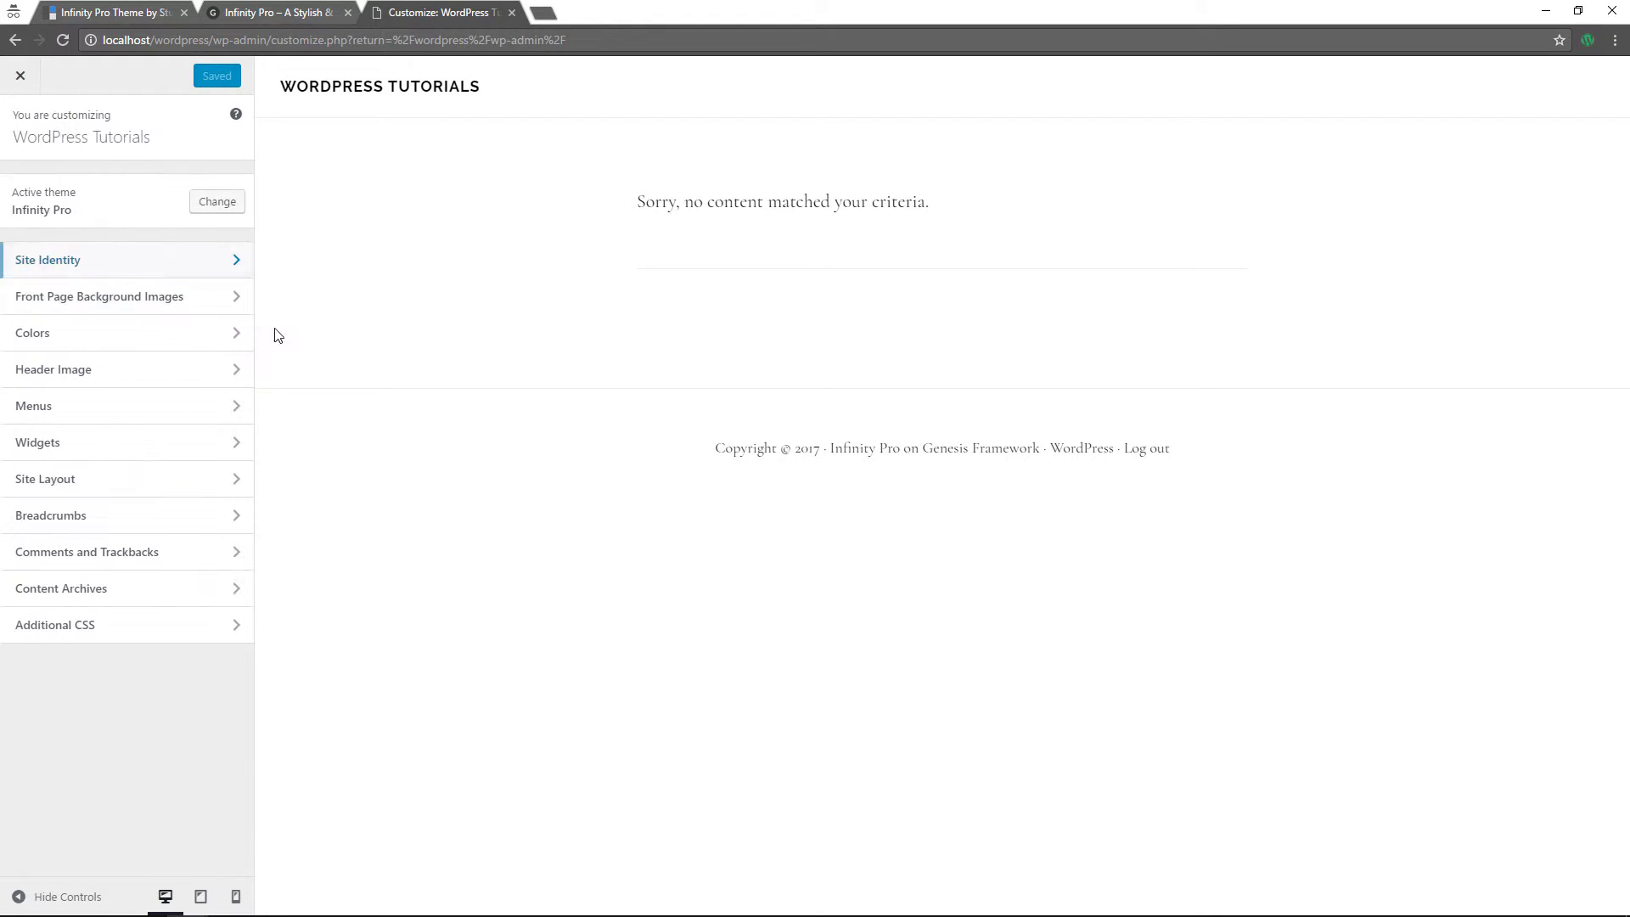
# - In the Front Page Background Images settings, upload pexels-photo.jpg from the Downloads folder for Featured Section 1
pyautogui.click(150, 305)
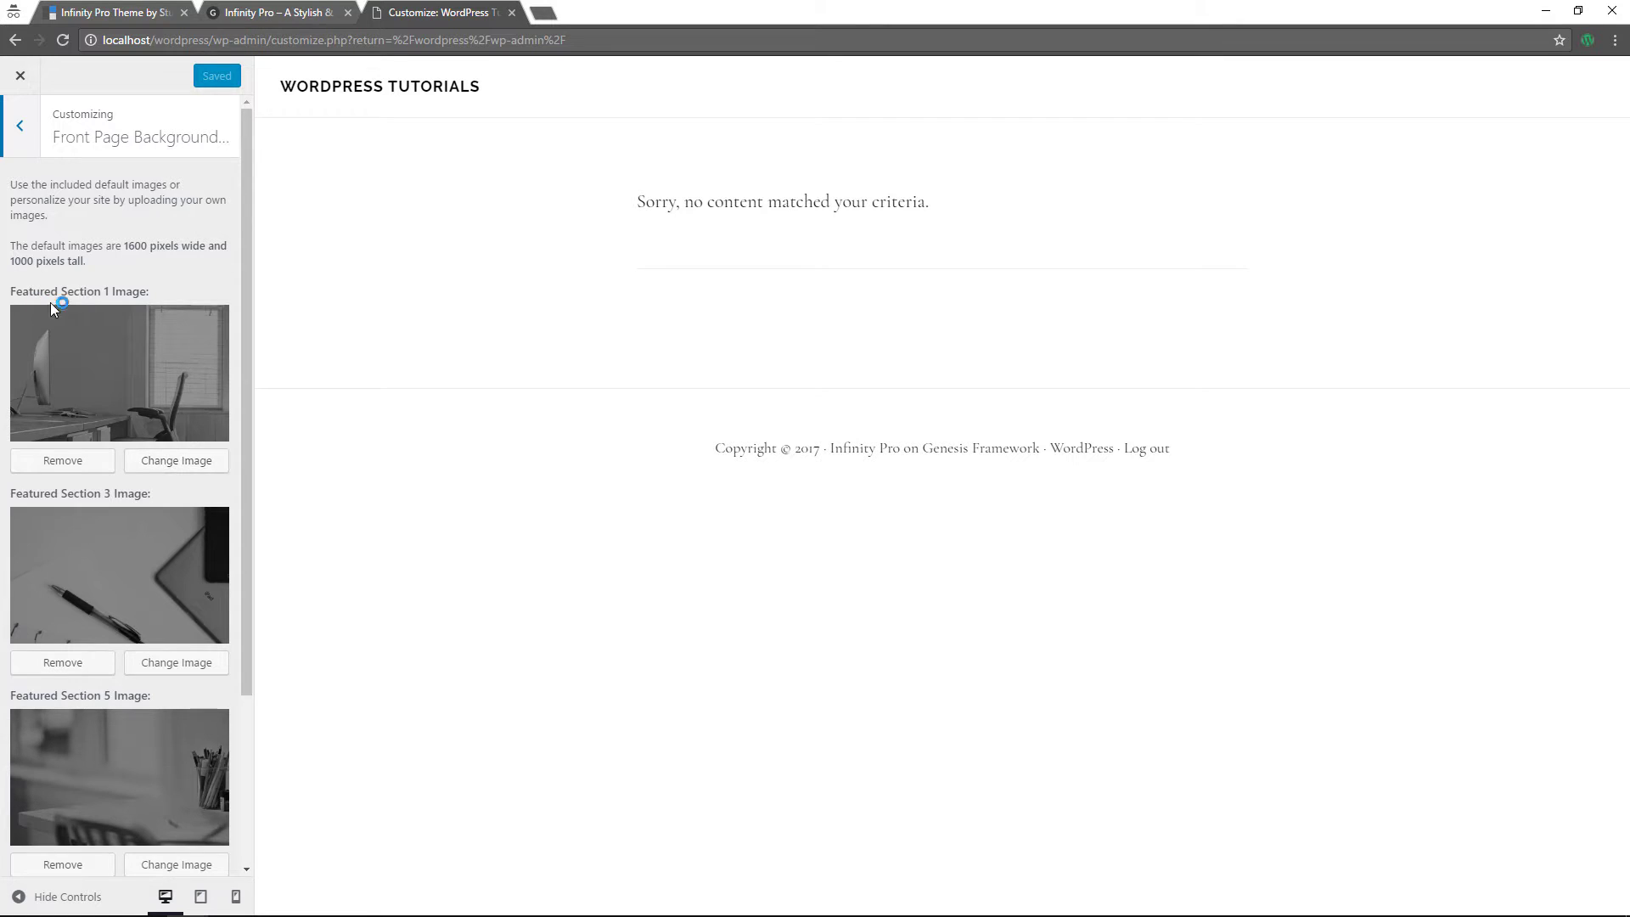
pyautogui.scroll(-2, 116, 371)
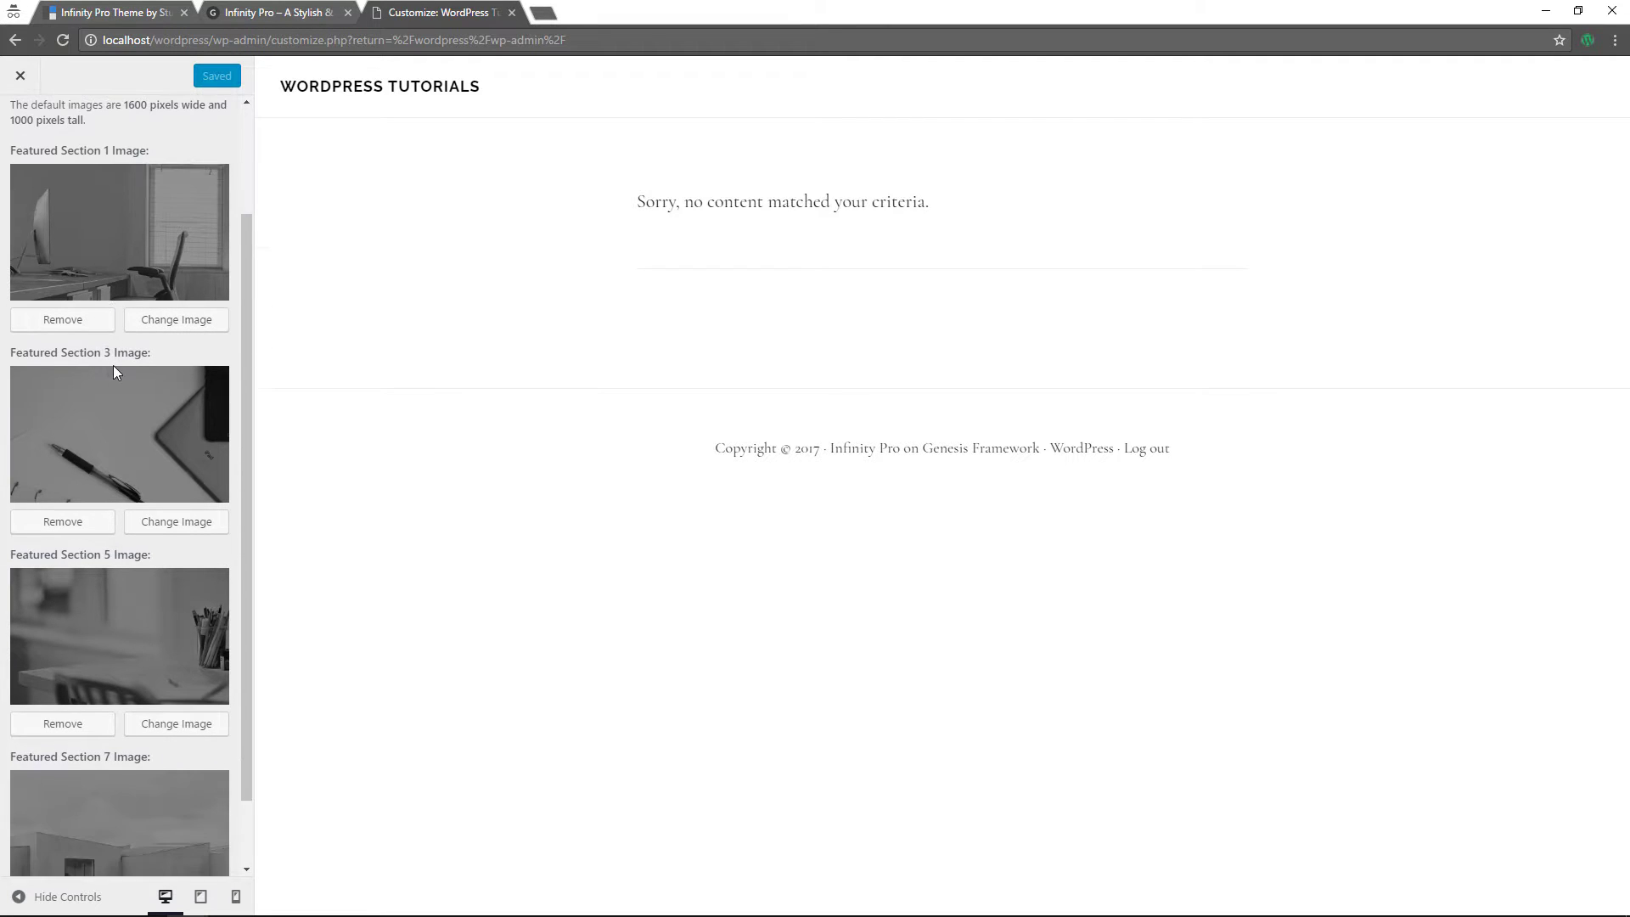
pyautogui.scroll(-1, 108, 404)
pyautogui.scroll(3, 135, 680)
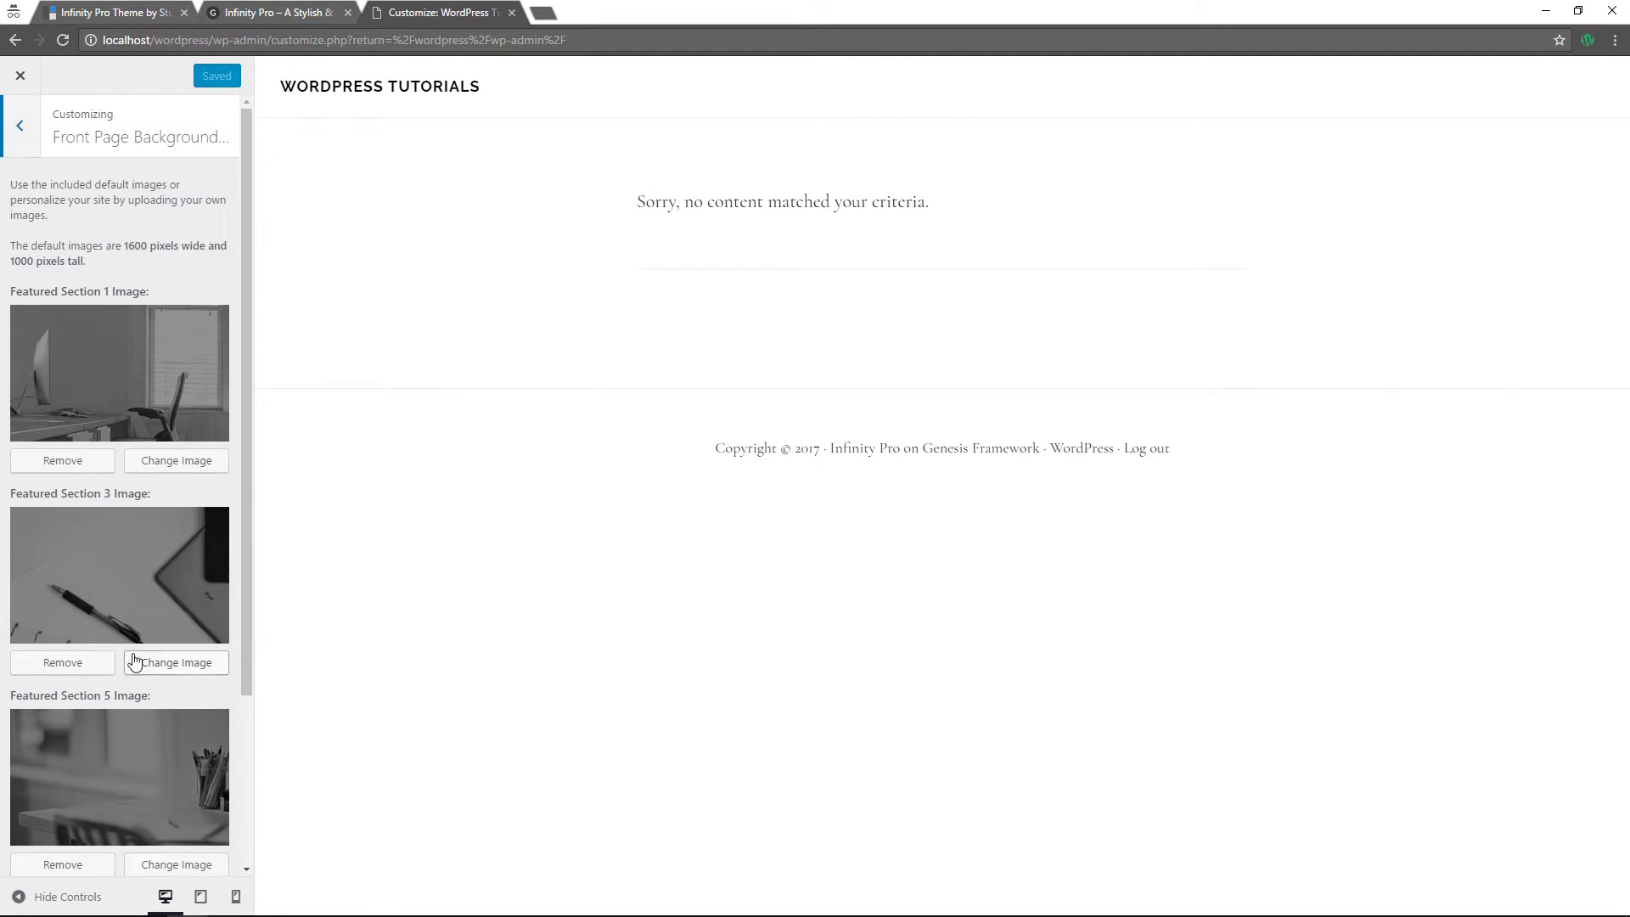
pyautogui.click(188, 464)
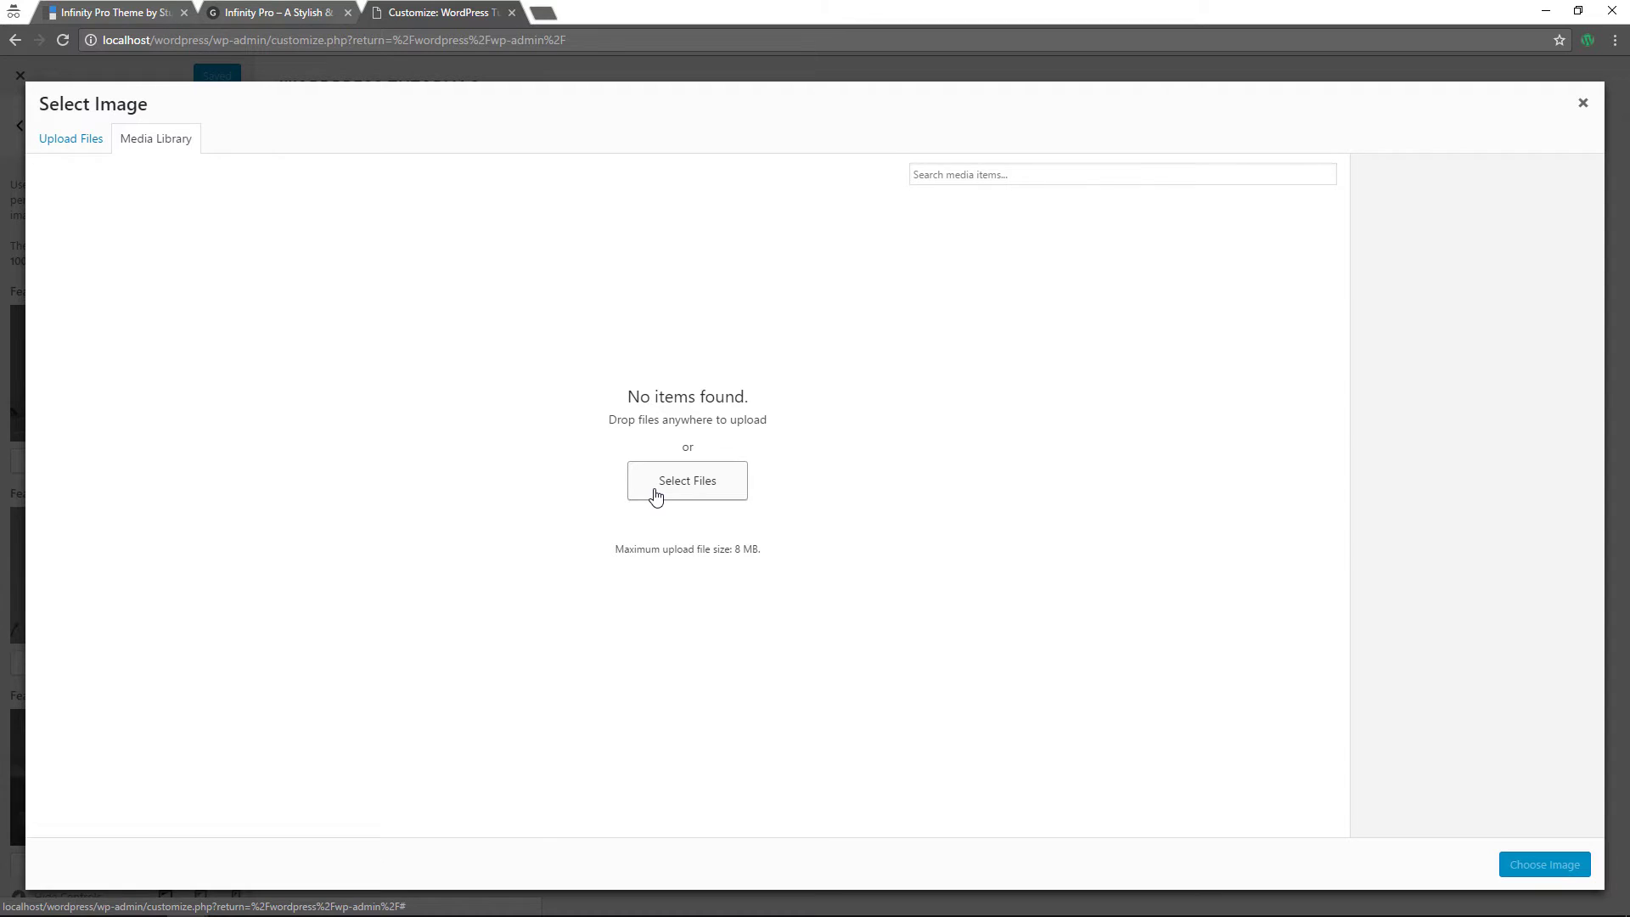
pyautogui.click(68, 147)
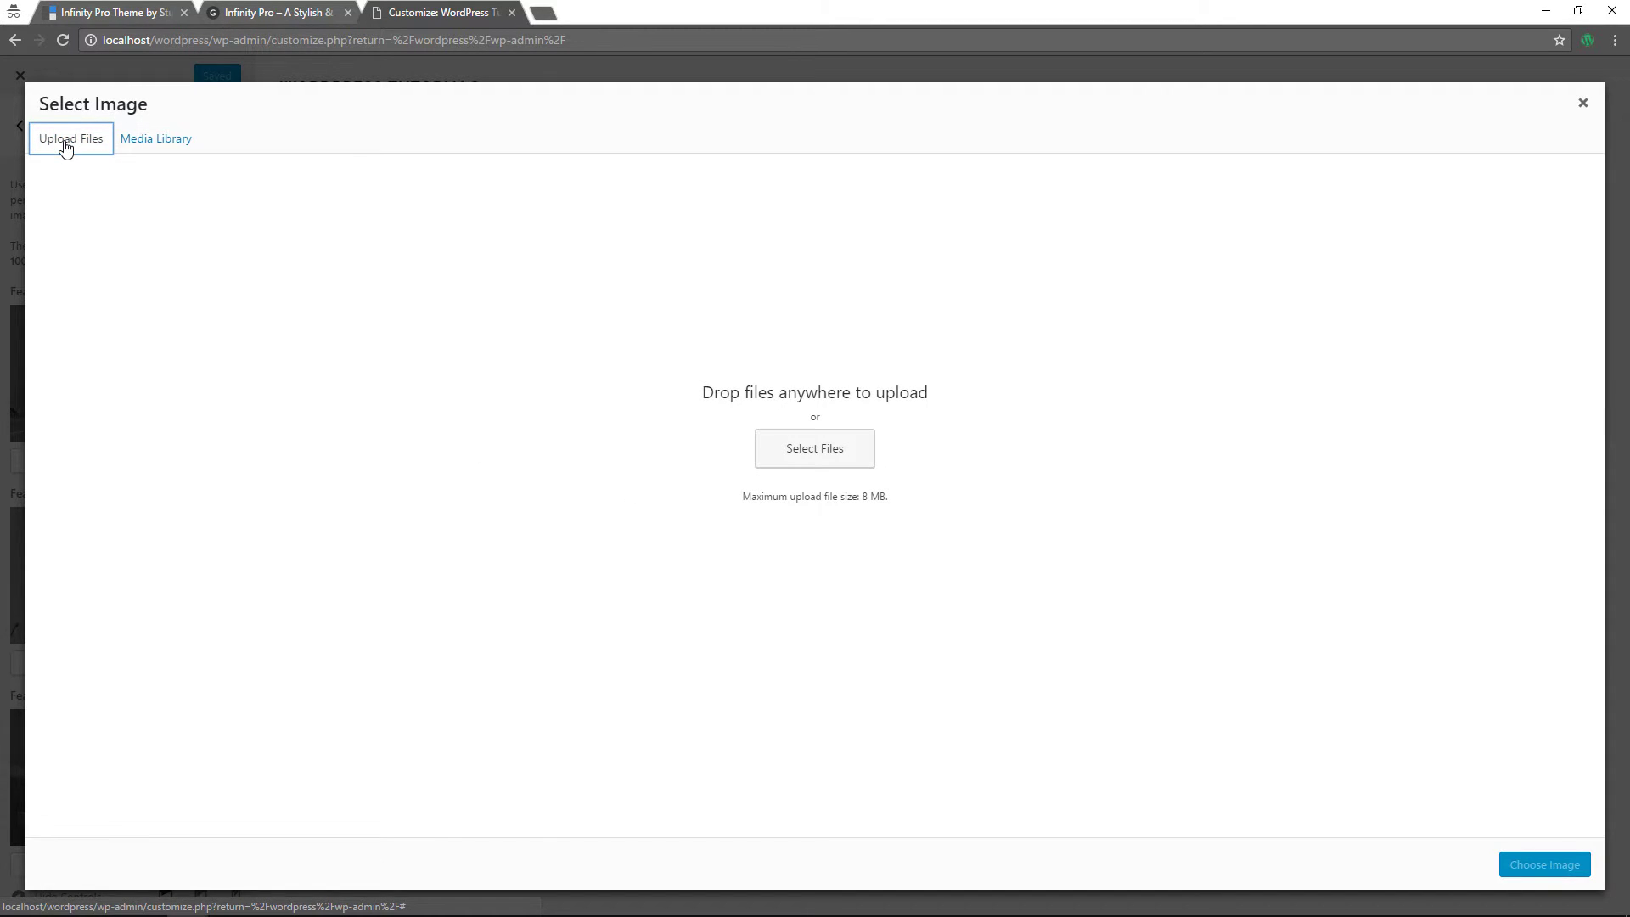
pyautogui.click(828, 462)
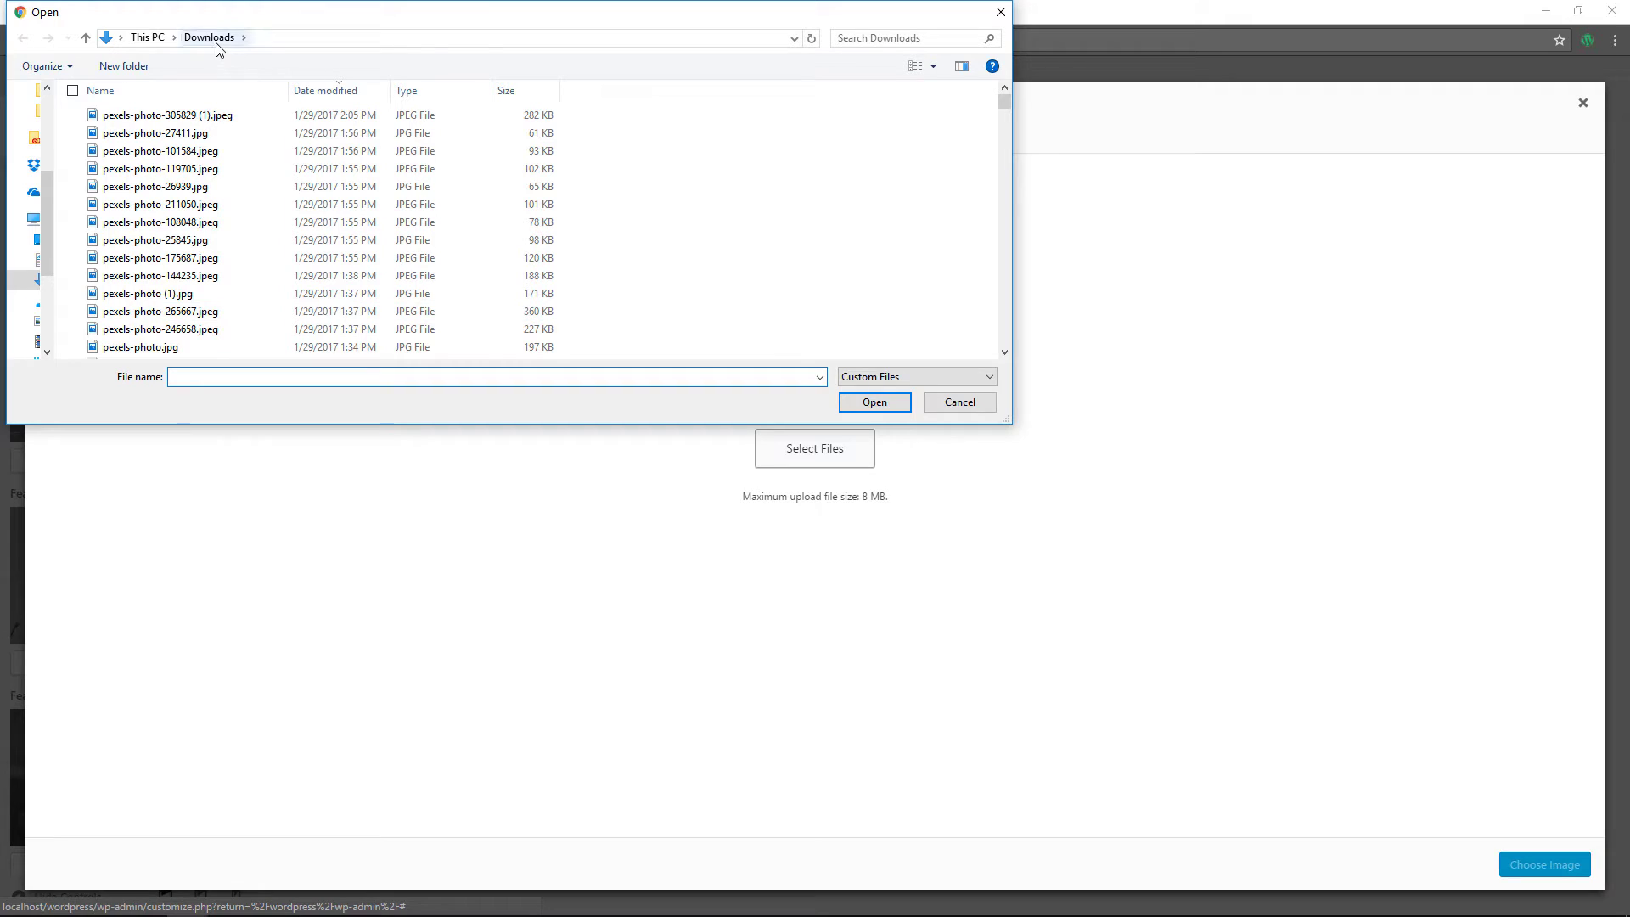
pyautogui.click(164, 349)
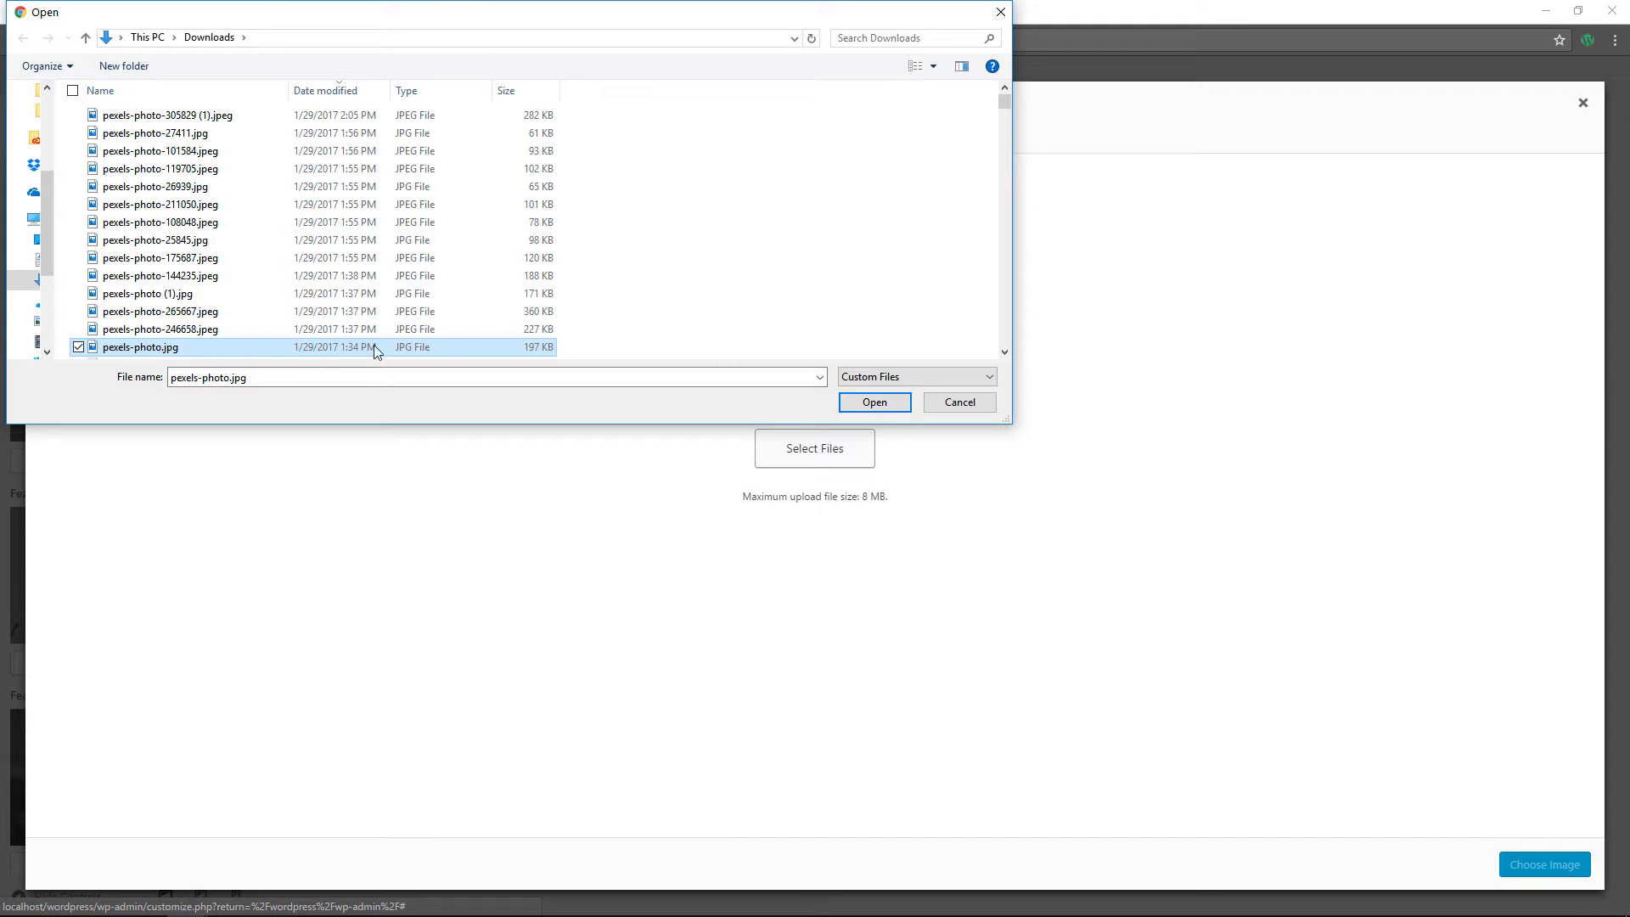
pyautogui.click(874, 402)
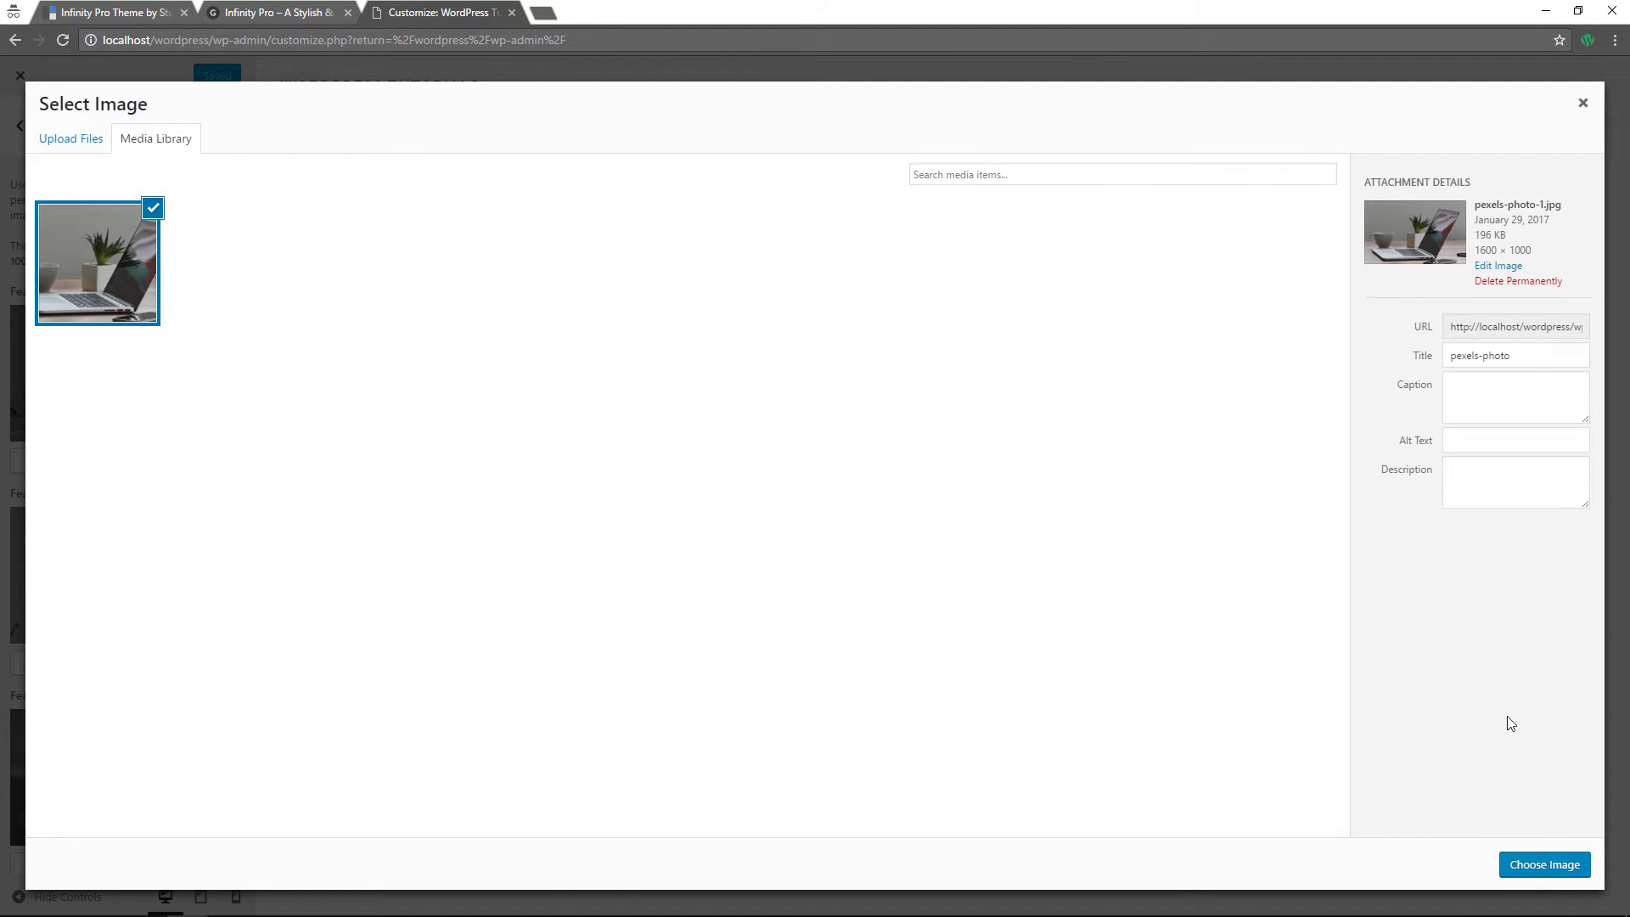
# - Copy the image title pexels-photo into its alt text and description, and choose it as the Featured Section 1 image
pyautogui.moveTo(1531, 365); pyautogui.dragTo(1443, 358)
pyautogui.hotkey('ctrl', 'c')
pyautogui.click(1494, 446)
pyautogui.hotkey('ctrl', 'v')
pyautogui.click(1500, 466)
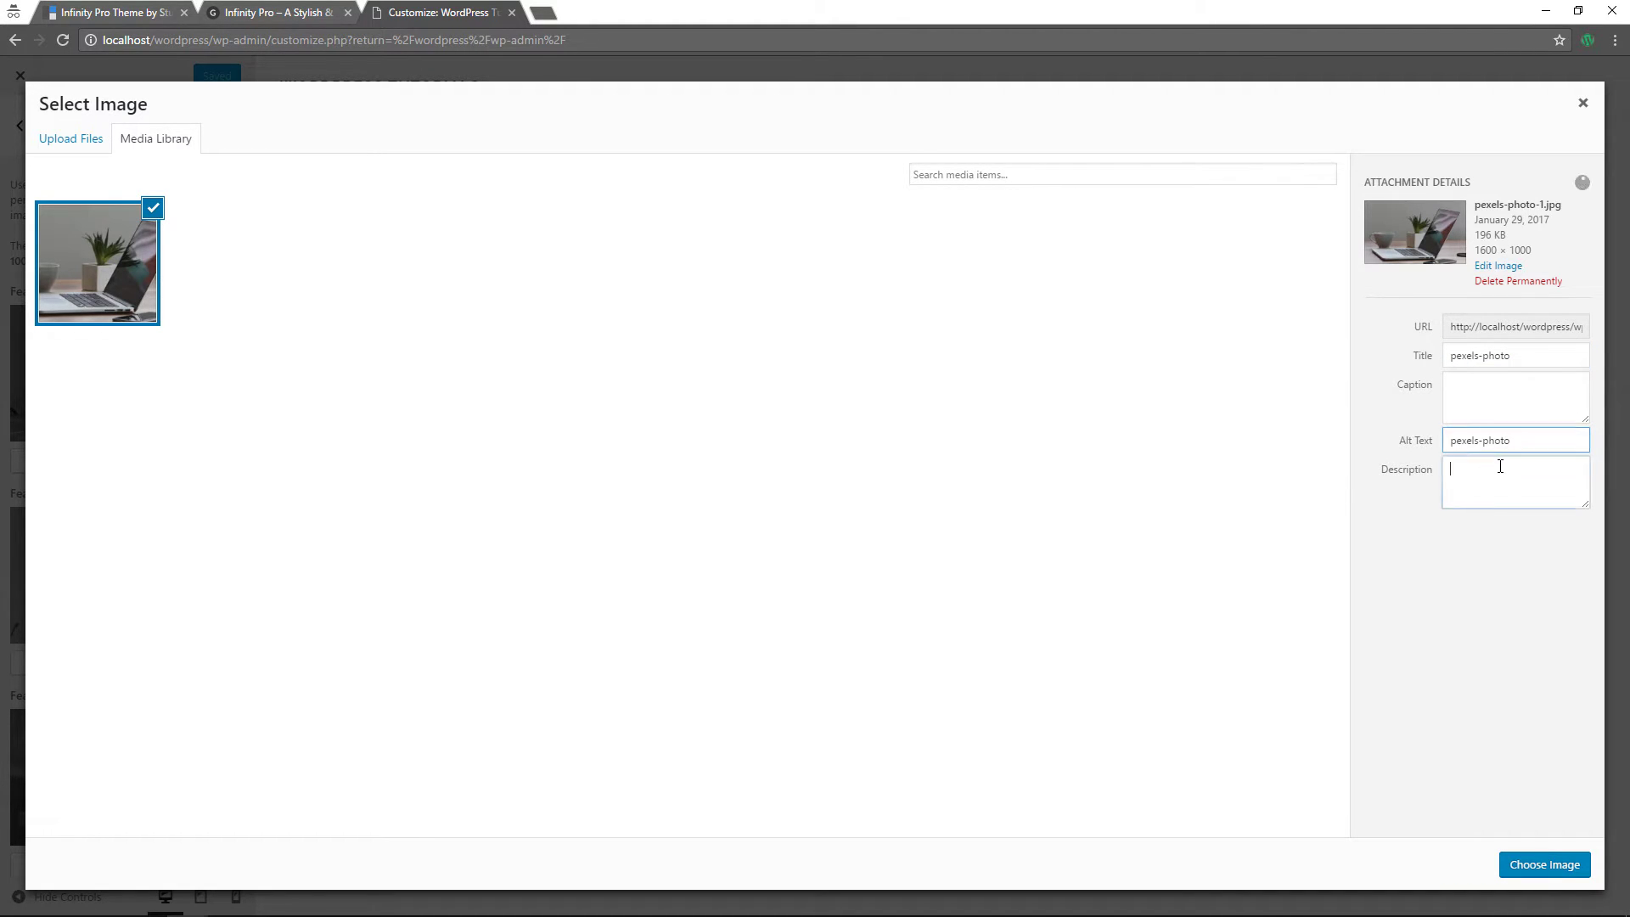
pyautogui.hotkey('ctrl', 'v')
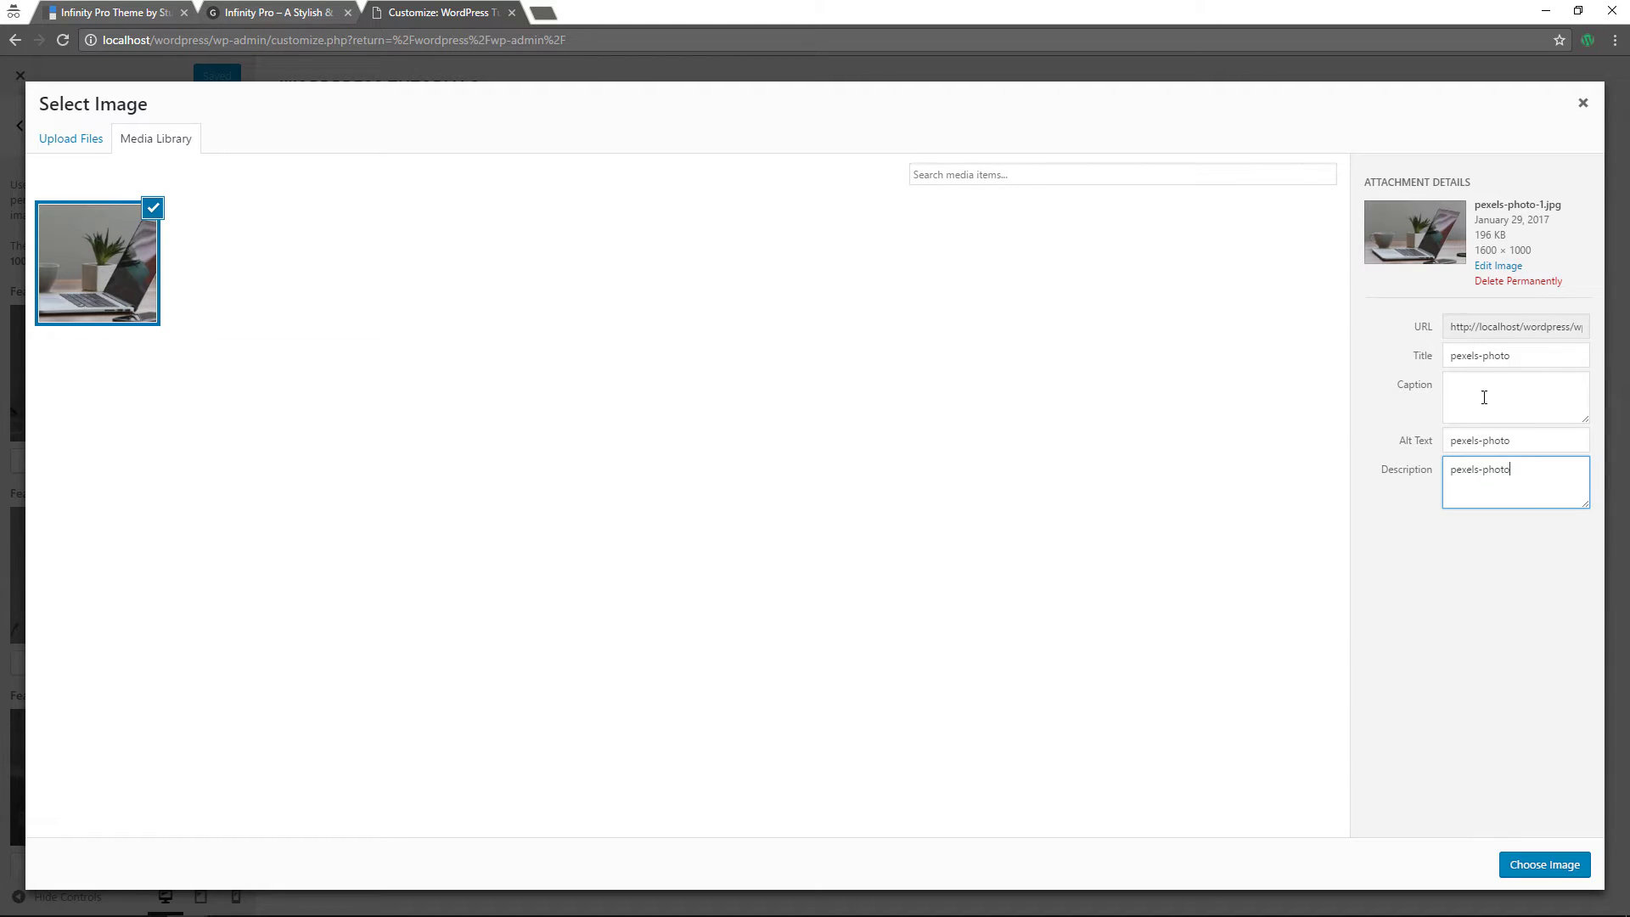
pyautogui.click(1526, 877)
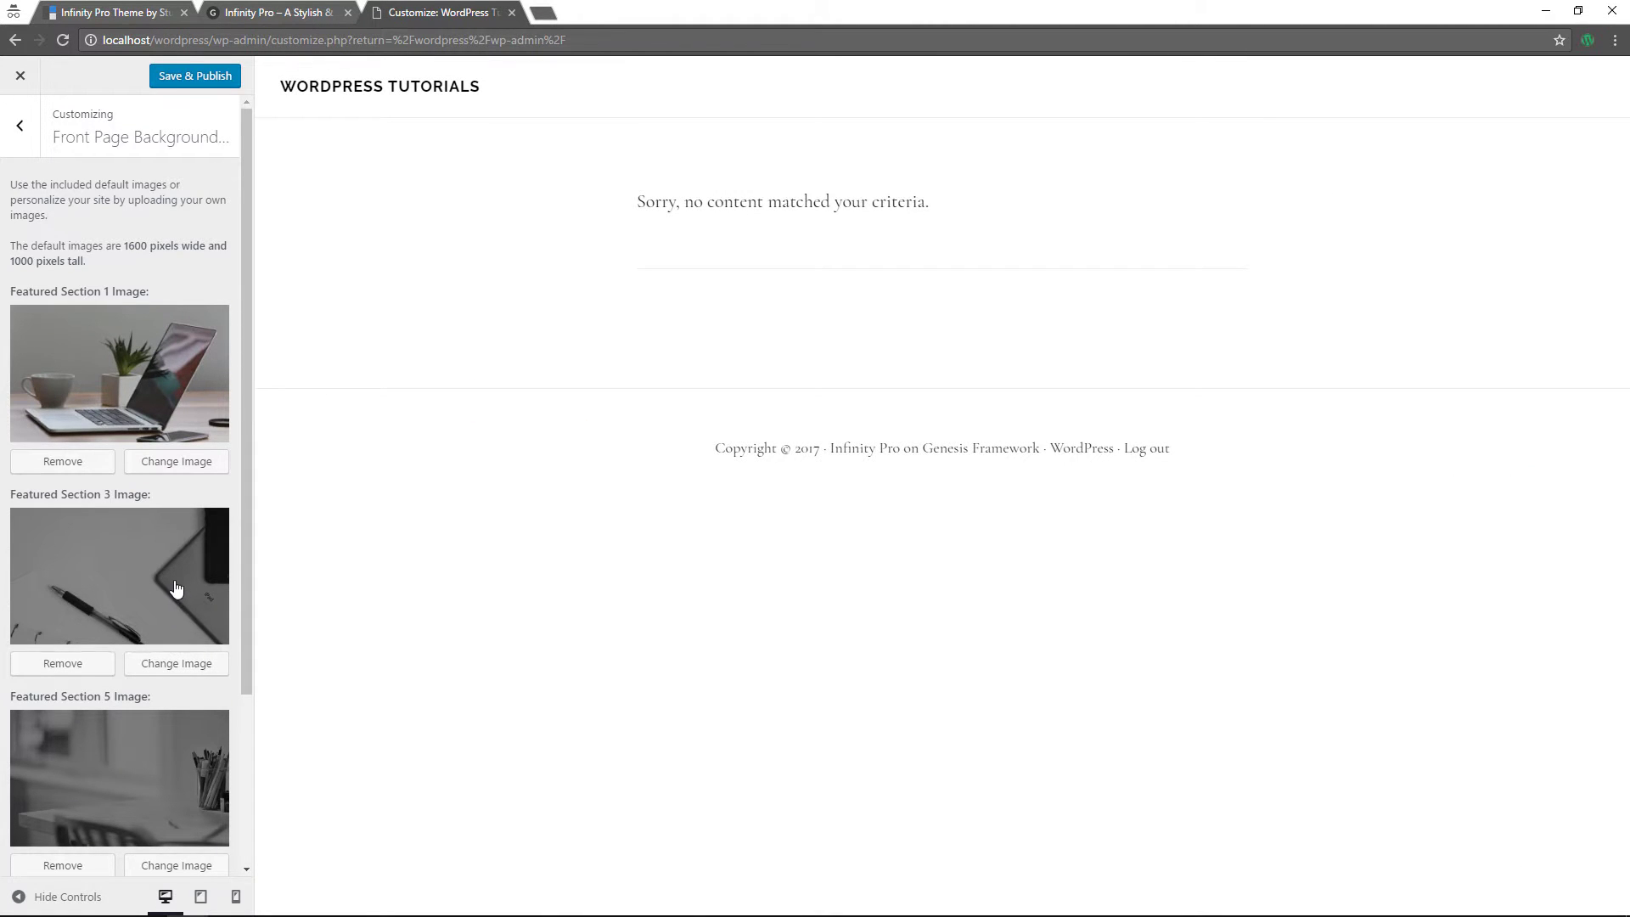
# - Upload pexels-photo-246658.jpeg from the Downloads folder for the Featured Section 3 image
pyautogui.scroll(-2, 165, 590)
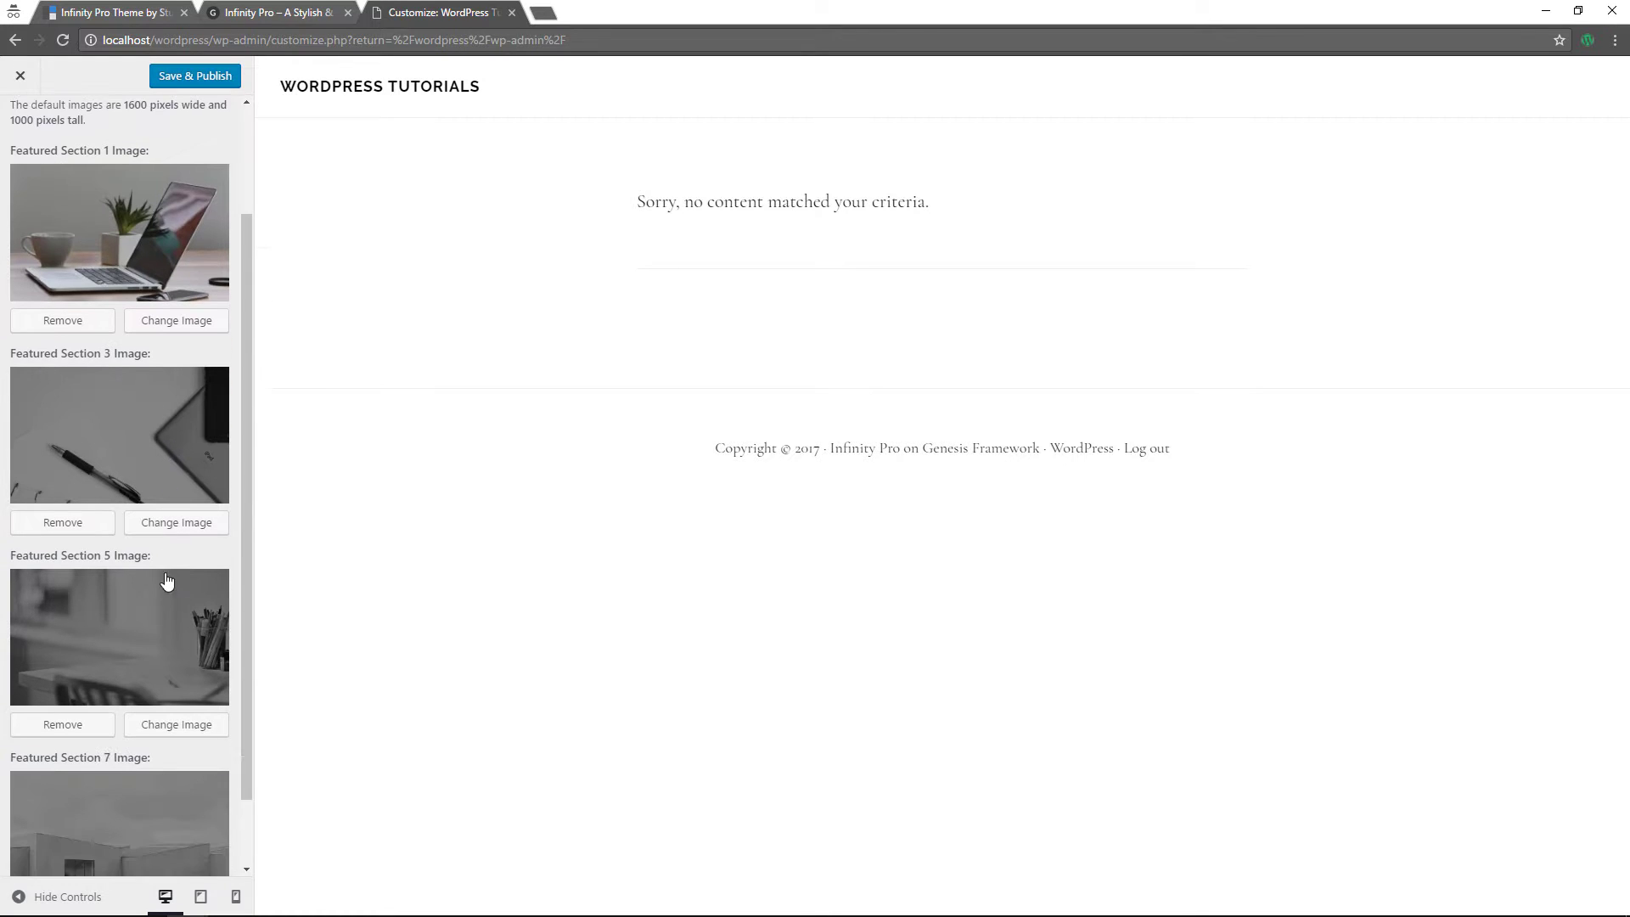
pyautogui.click(160, 526)
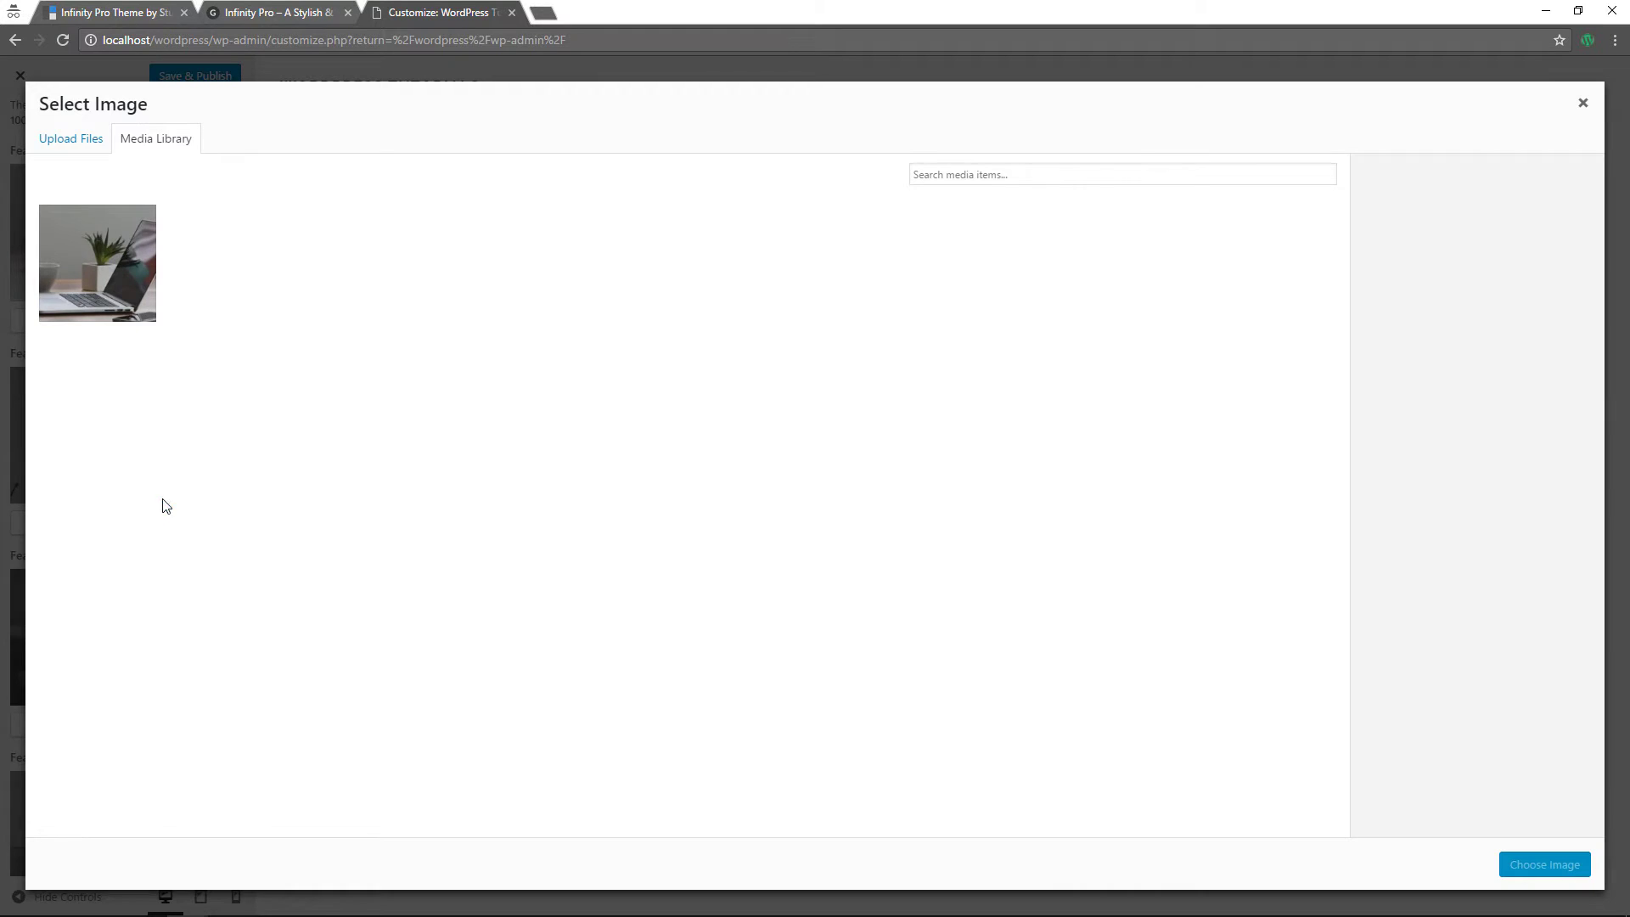
pyautogui.click(75, 146)
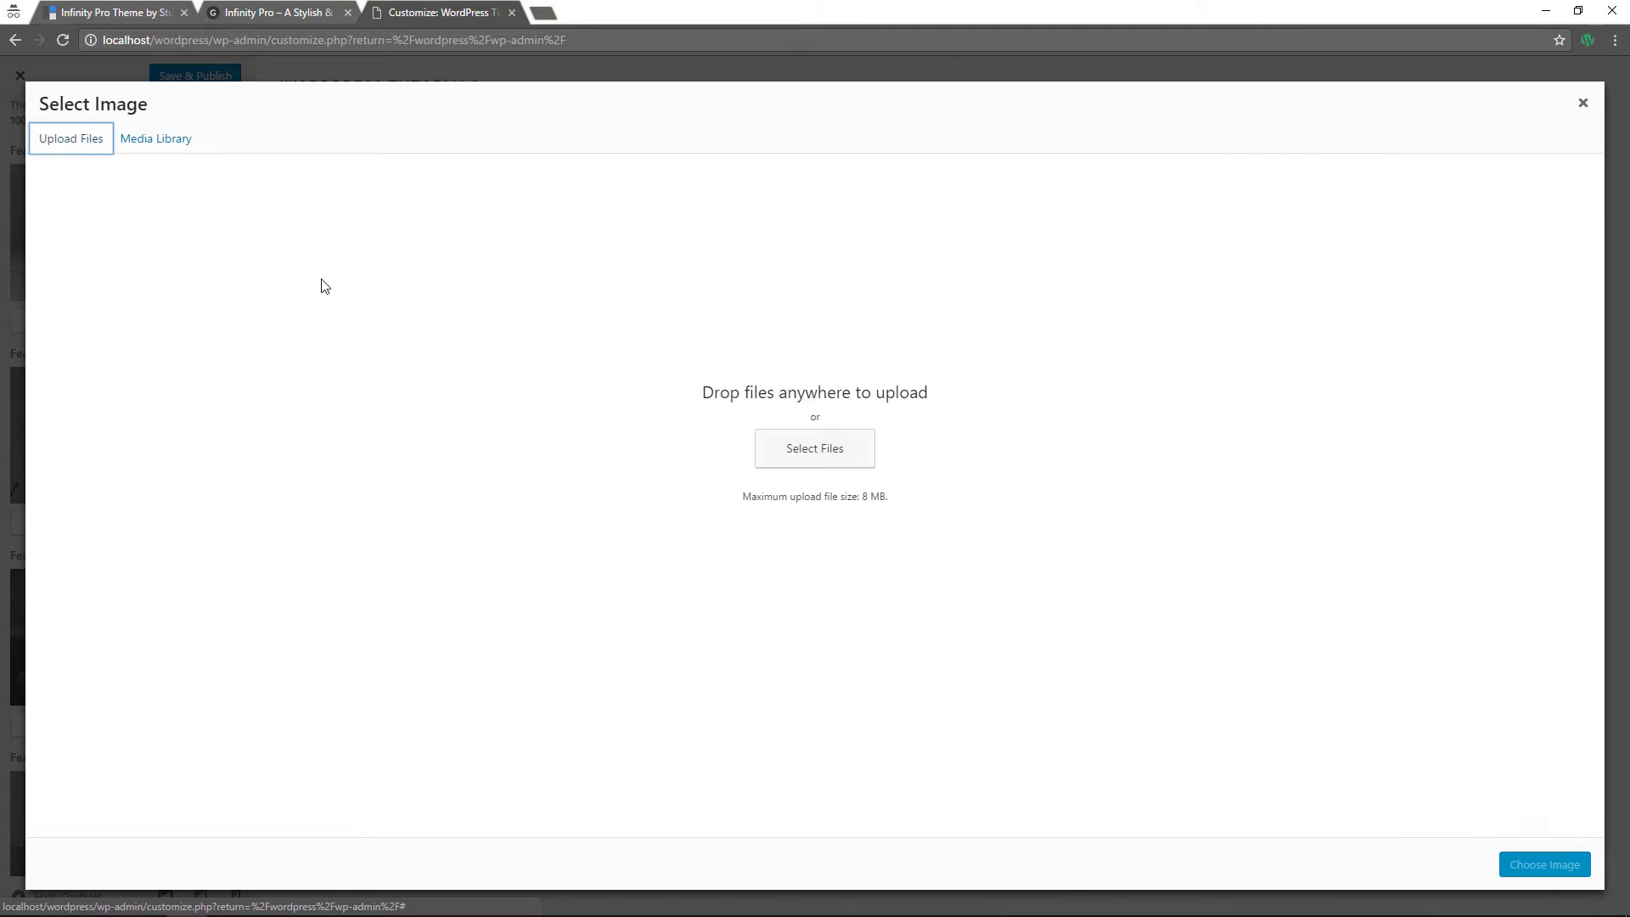
pyautogui.click(835, 456)
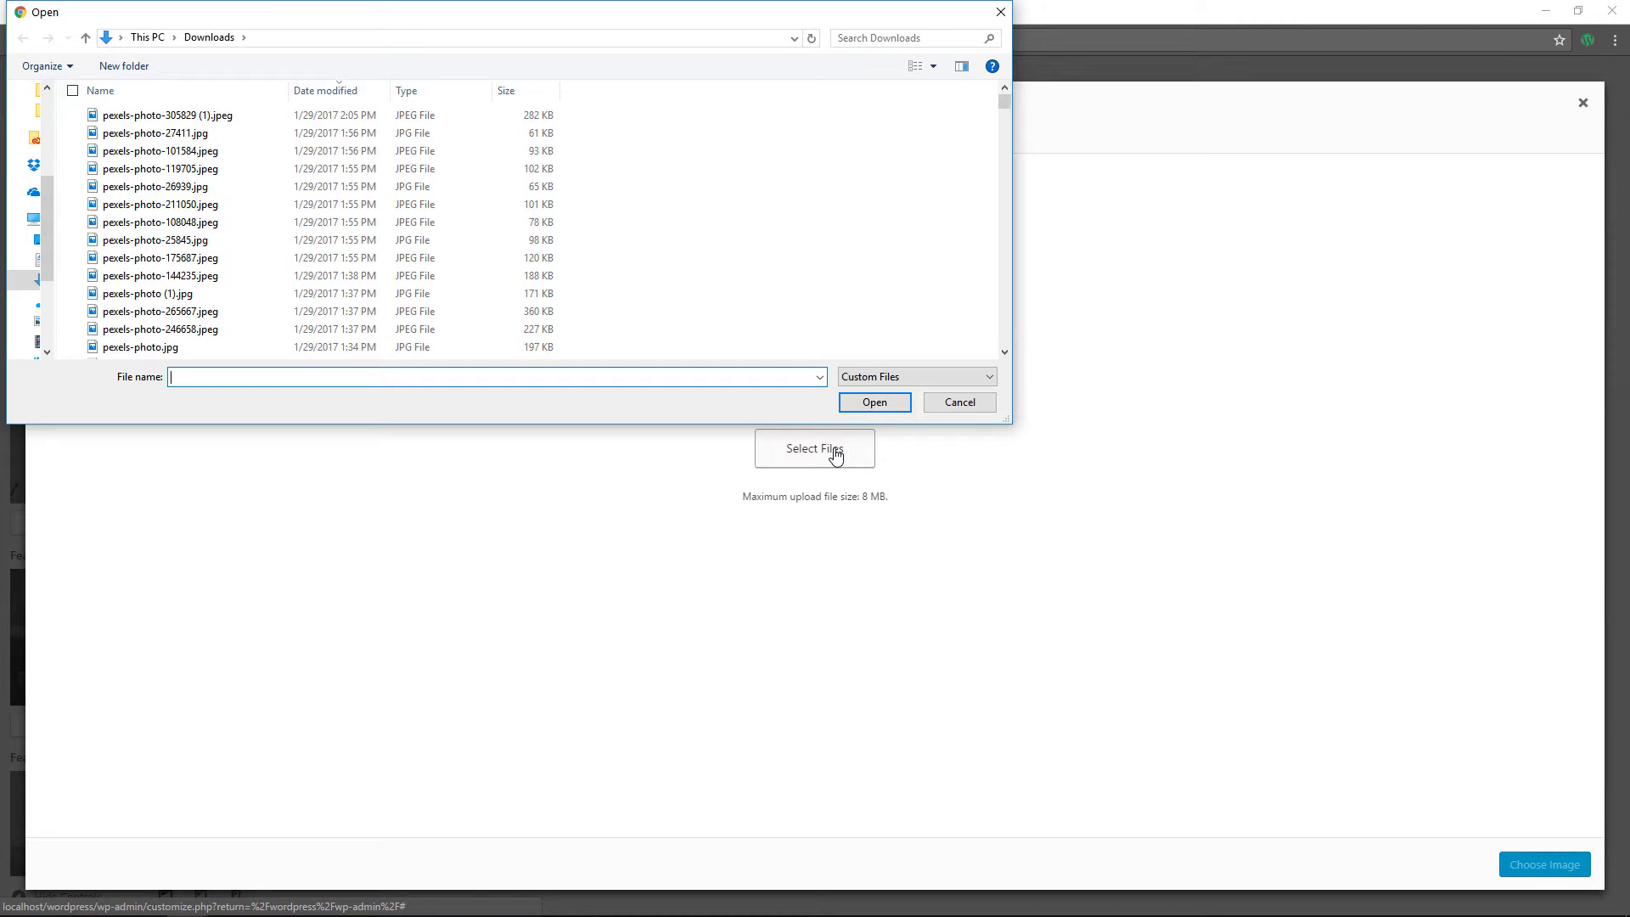
pyautogui.click(207, 331)
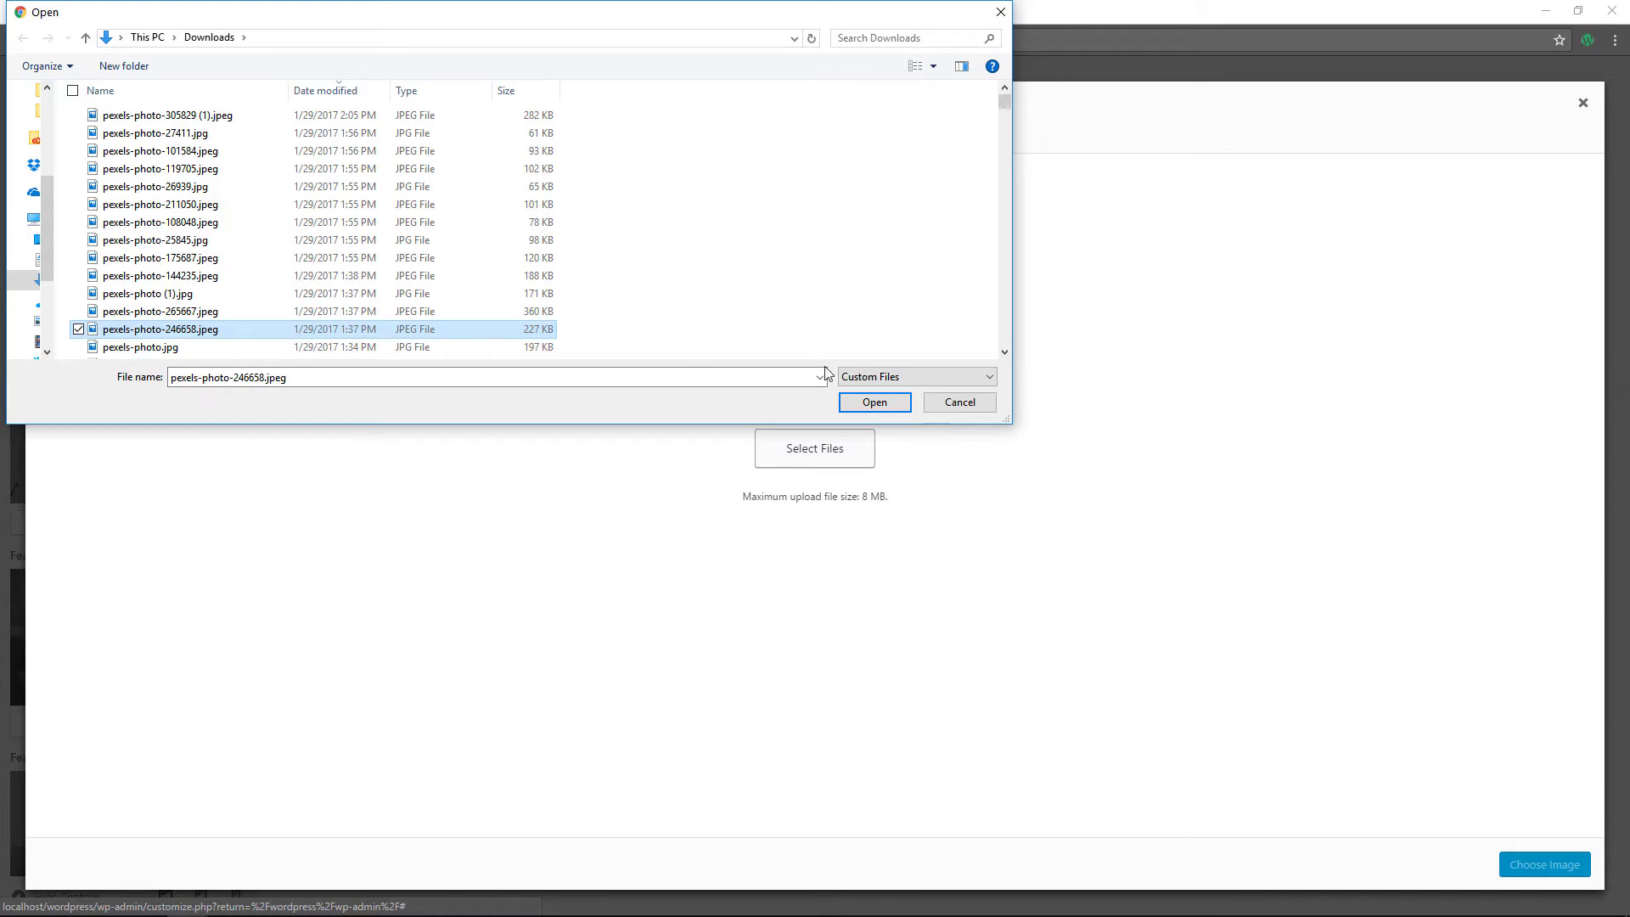
pyautogui.click(891, 406)
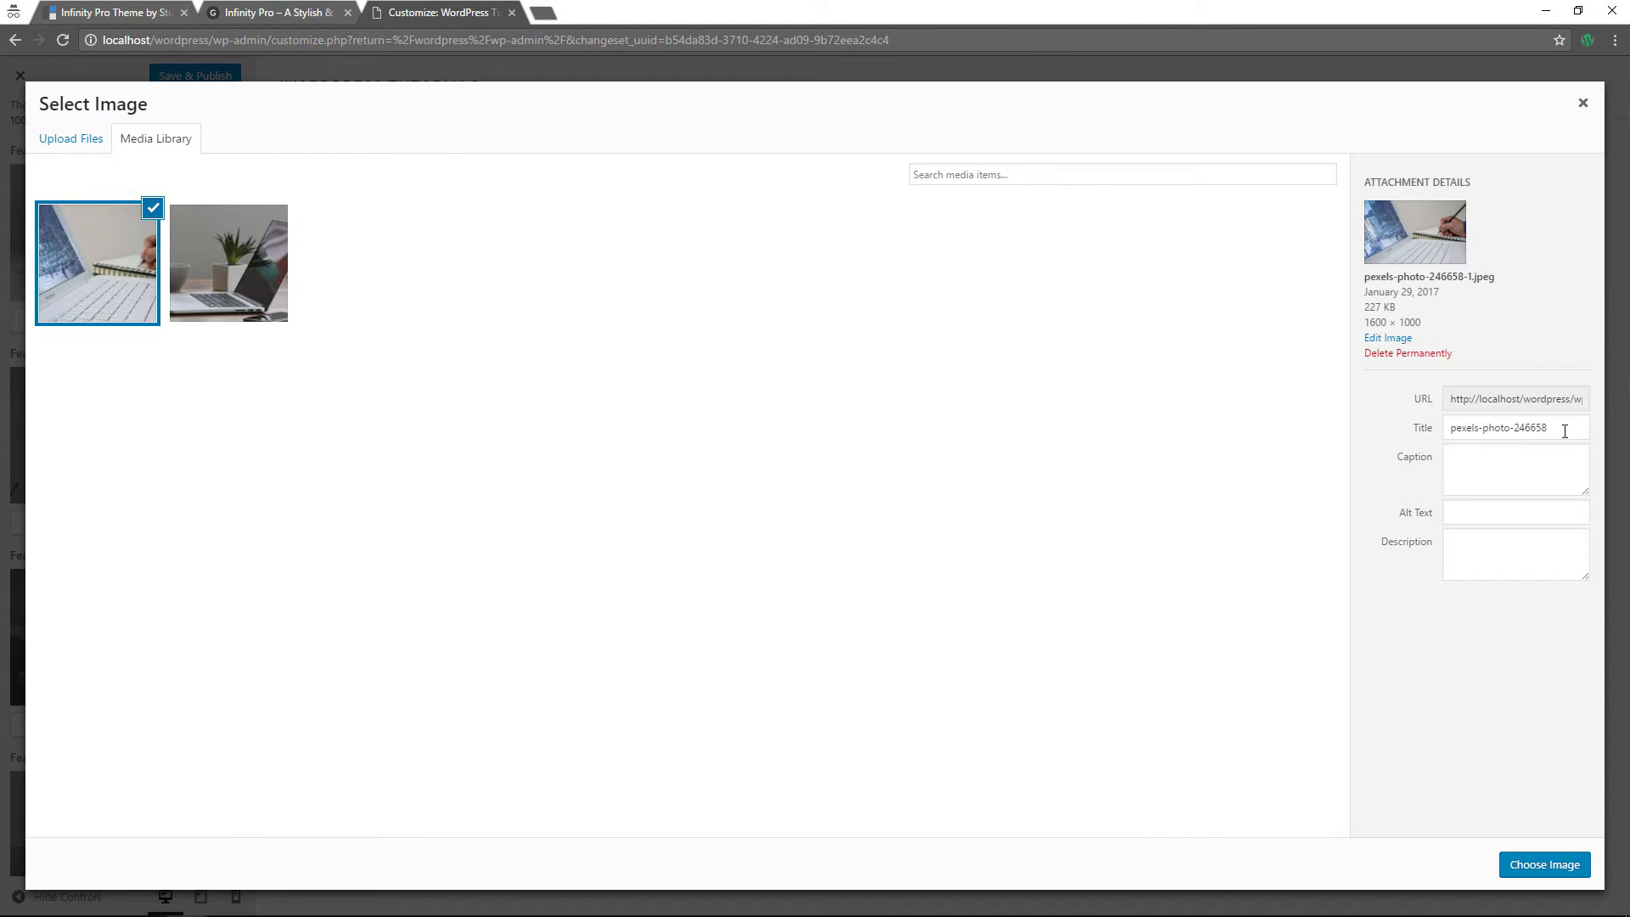
# - Copy the image title pexels-photo-246658 into its alt text and description, and choose it as the Featured Section 3 image
pyautogui.moveTo(1565, 431); pyautogui.dragTo(1430, 429)
pyautogui.hotkey('ctrl', 'c')
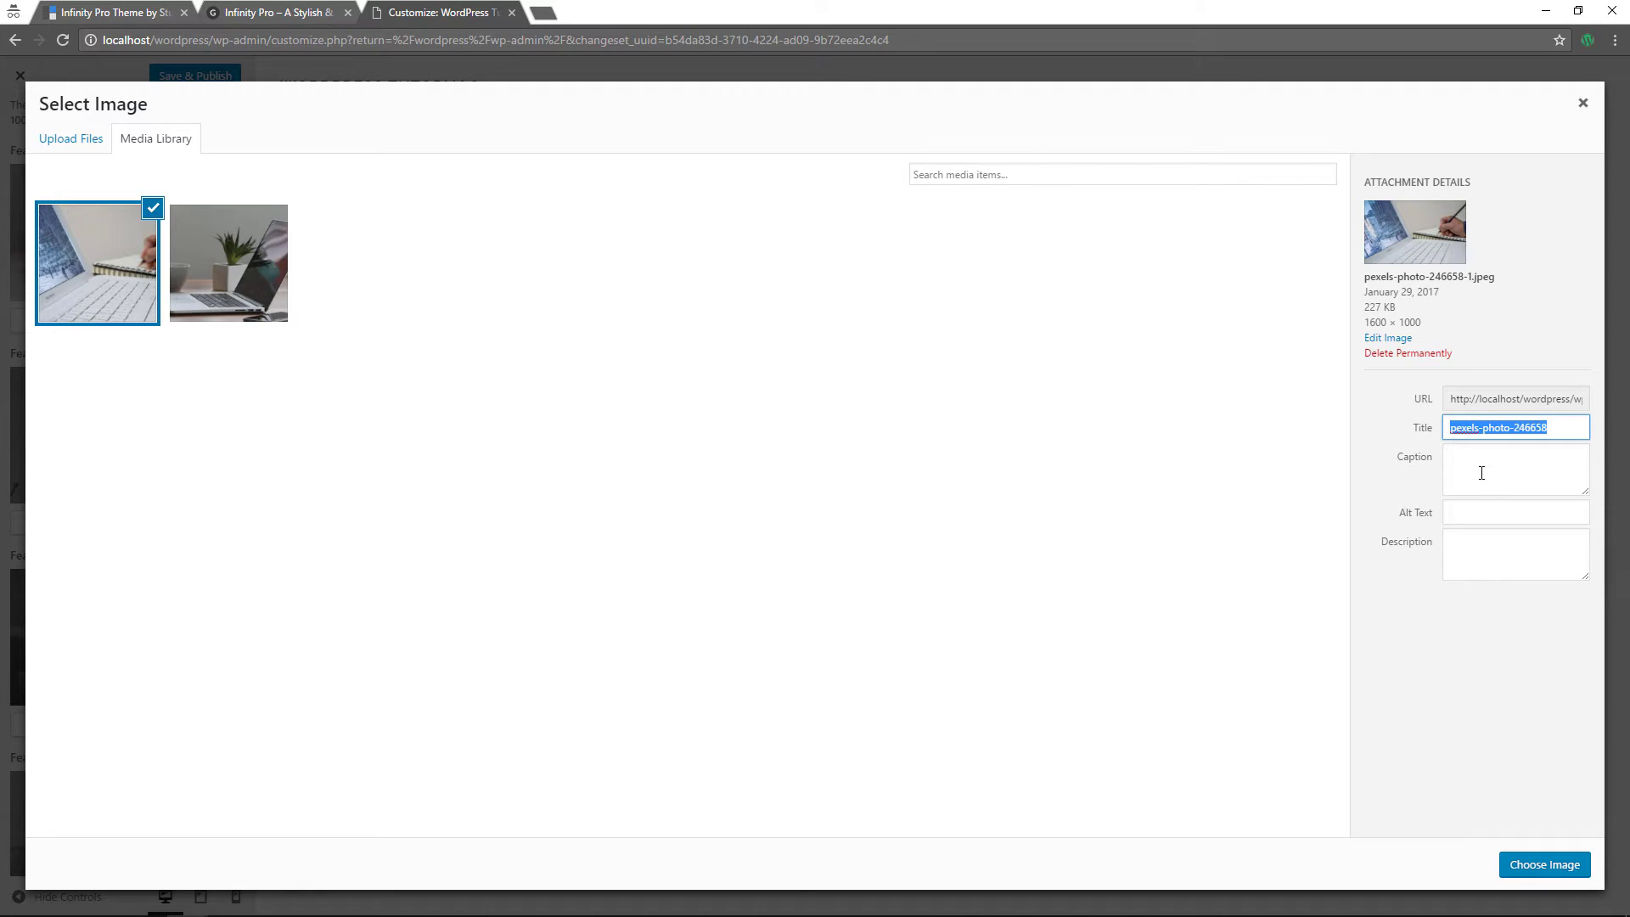
pyautogui.click(1482, 512)
pyautogui.hotkey('ctrl', 'v')
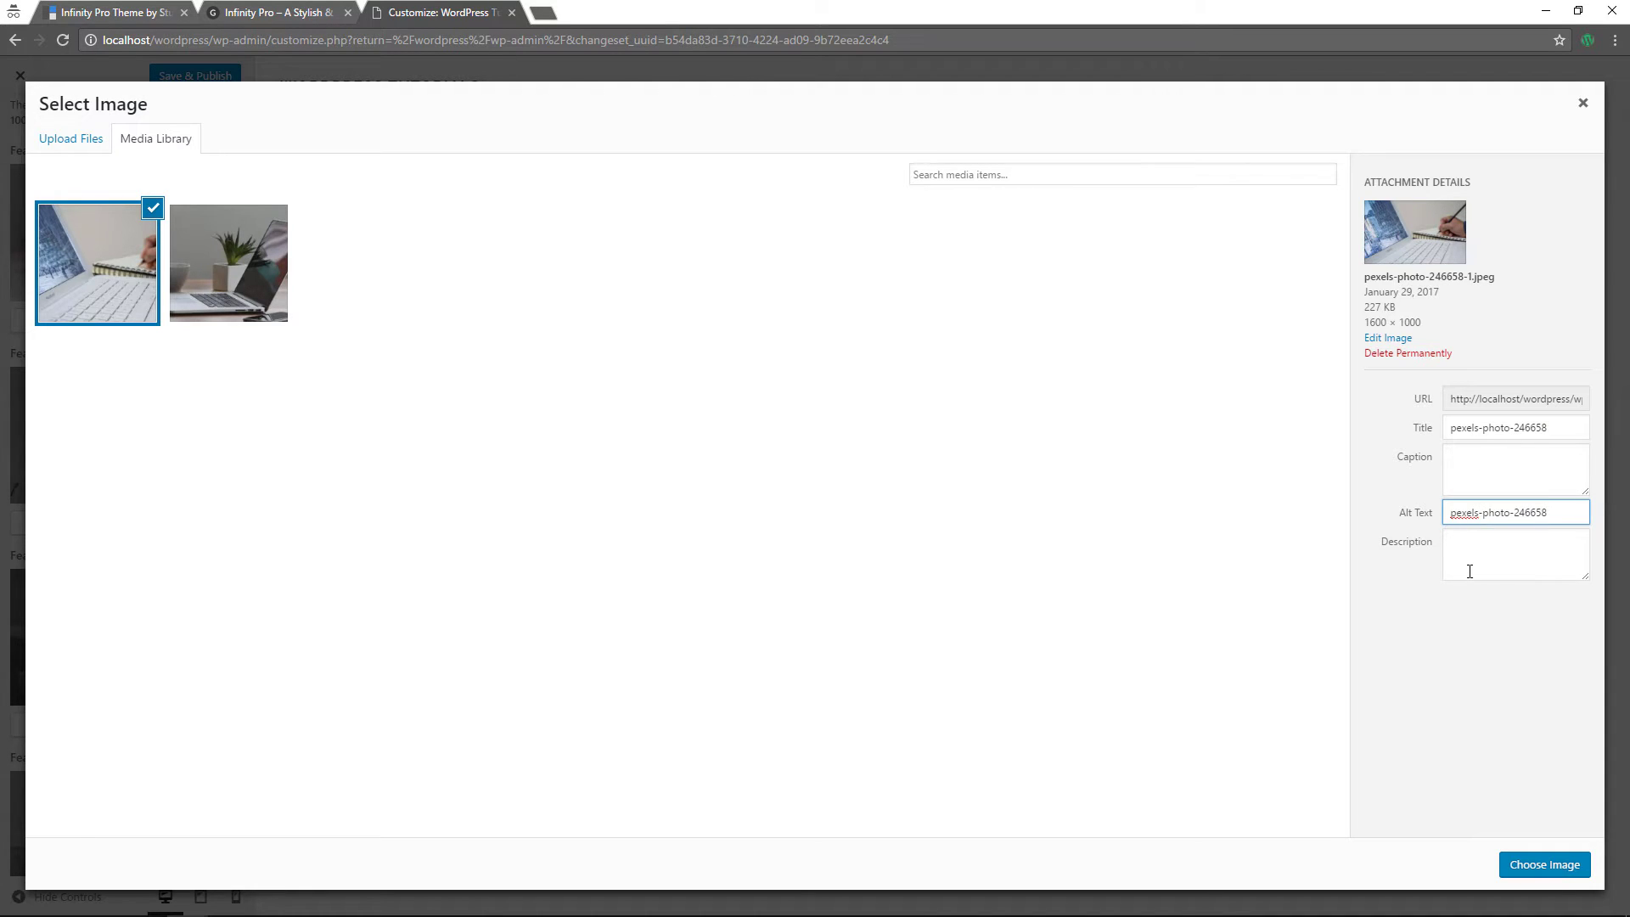
pyautogui.click(1469, 571)
pyautogui.hotkey('ctrl', 'v')
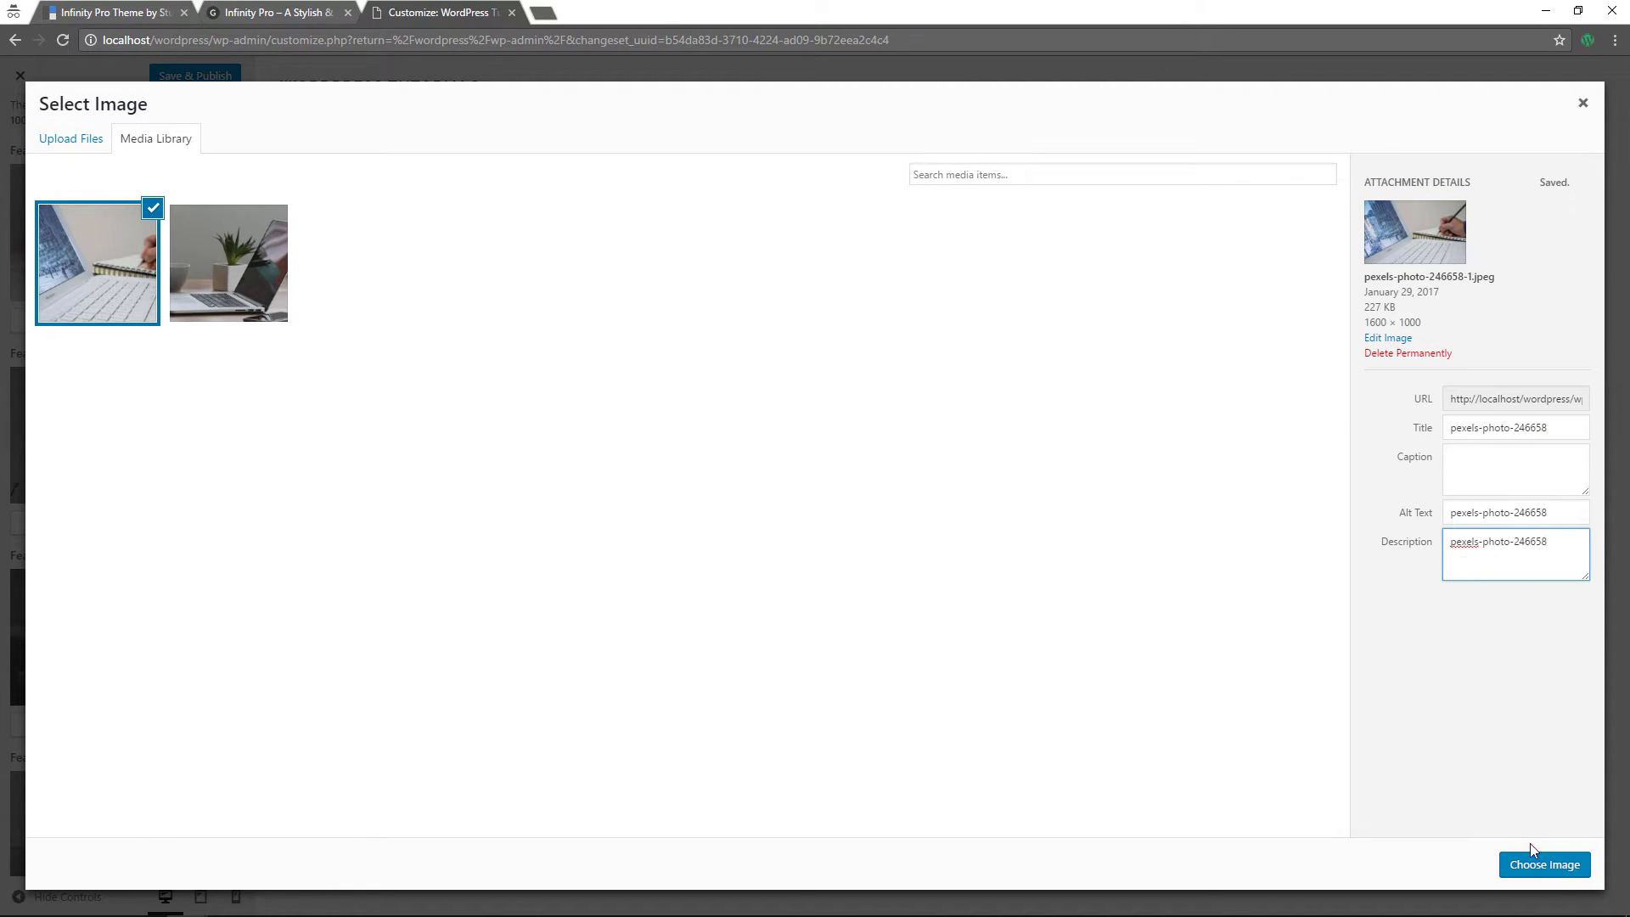
pyautogui.click(1539, 867)
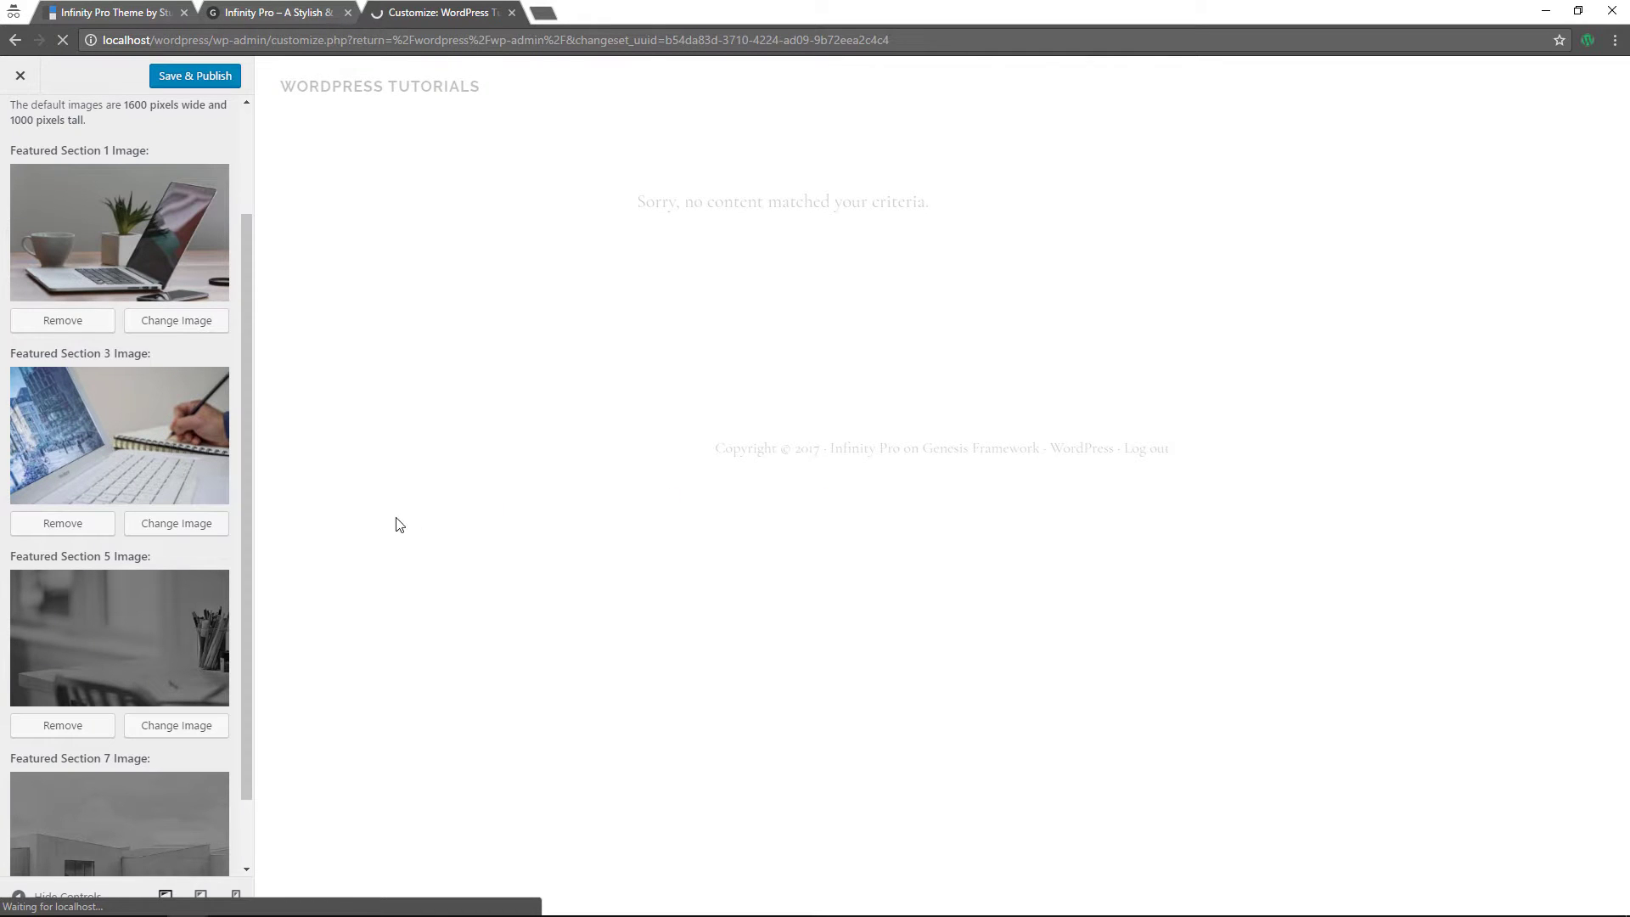
# - Save and publish the front page background images, and close the Customizer
pyautogui.scroll(-2, 145, 473)
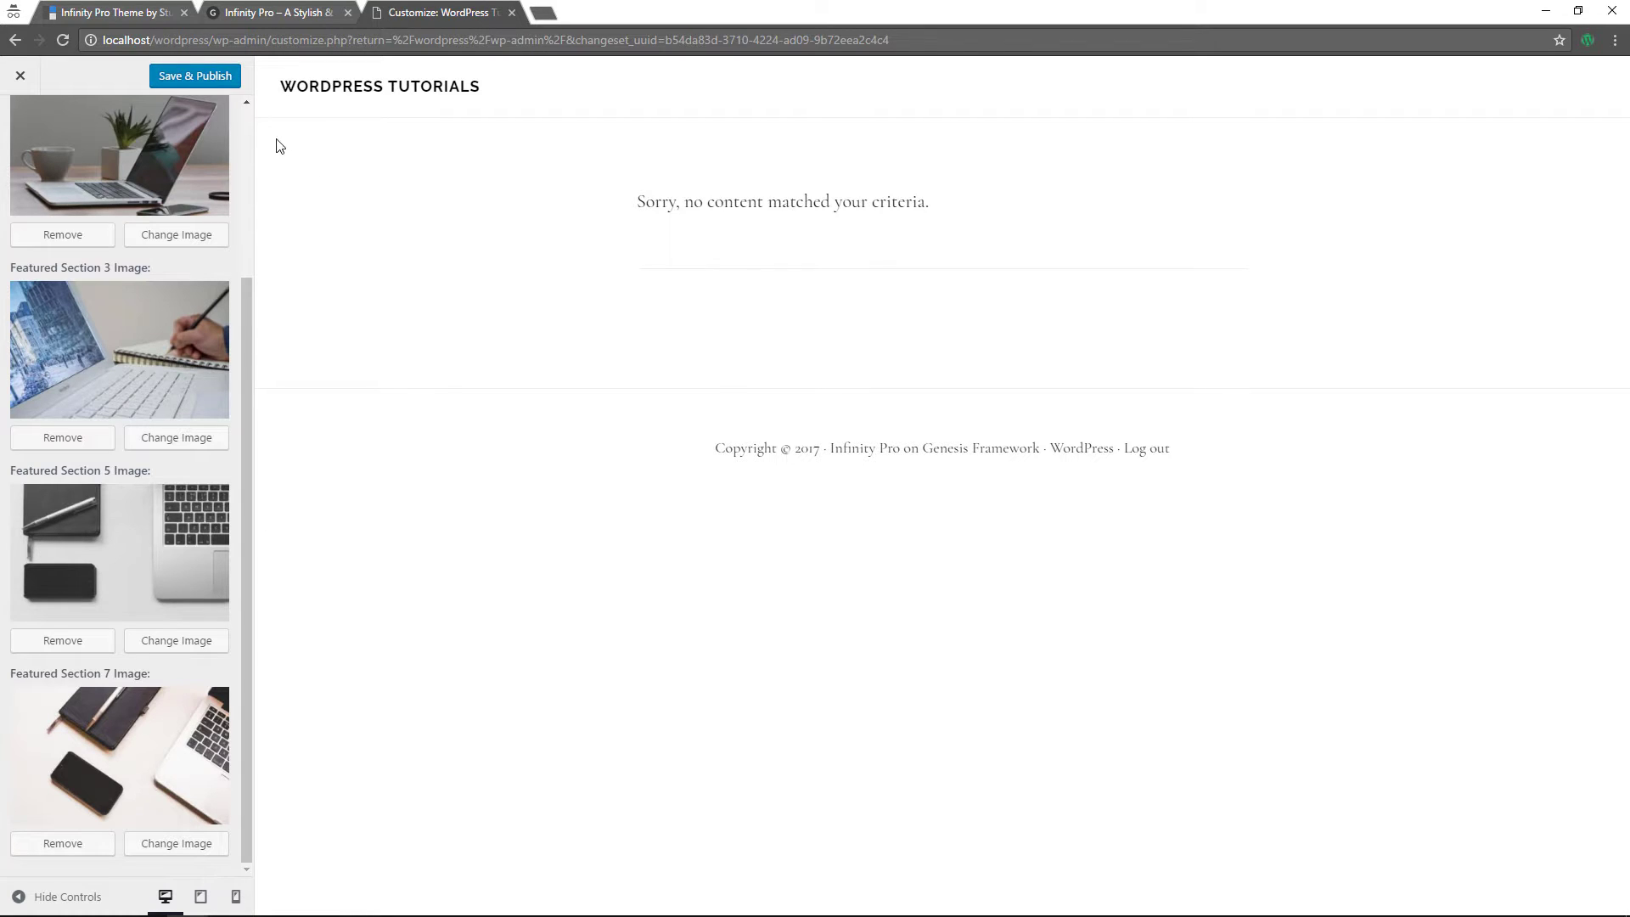
pyautogui.click(201, 77)
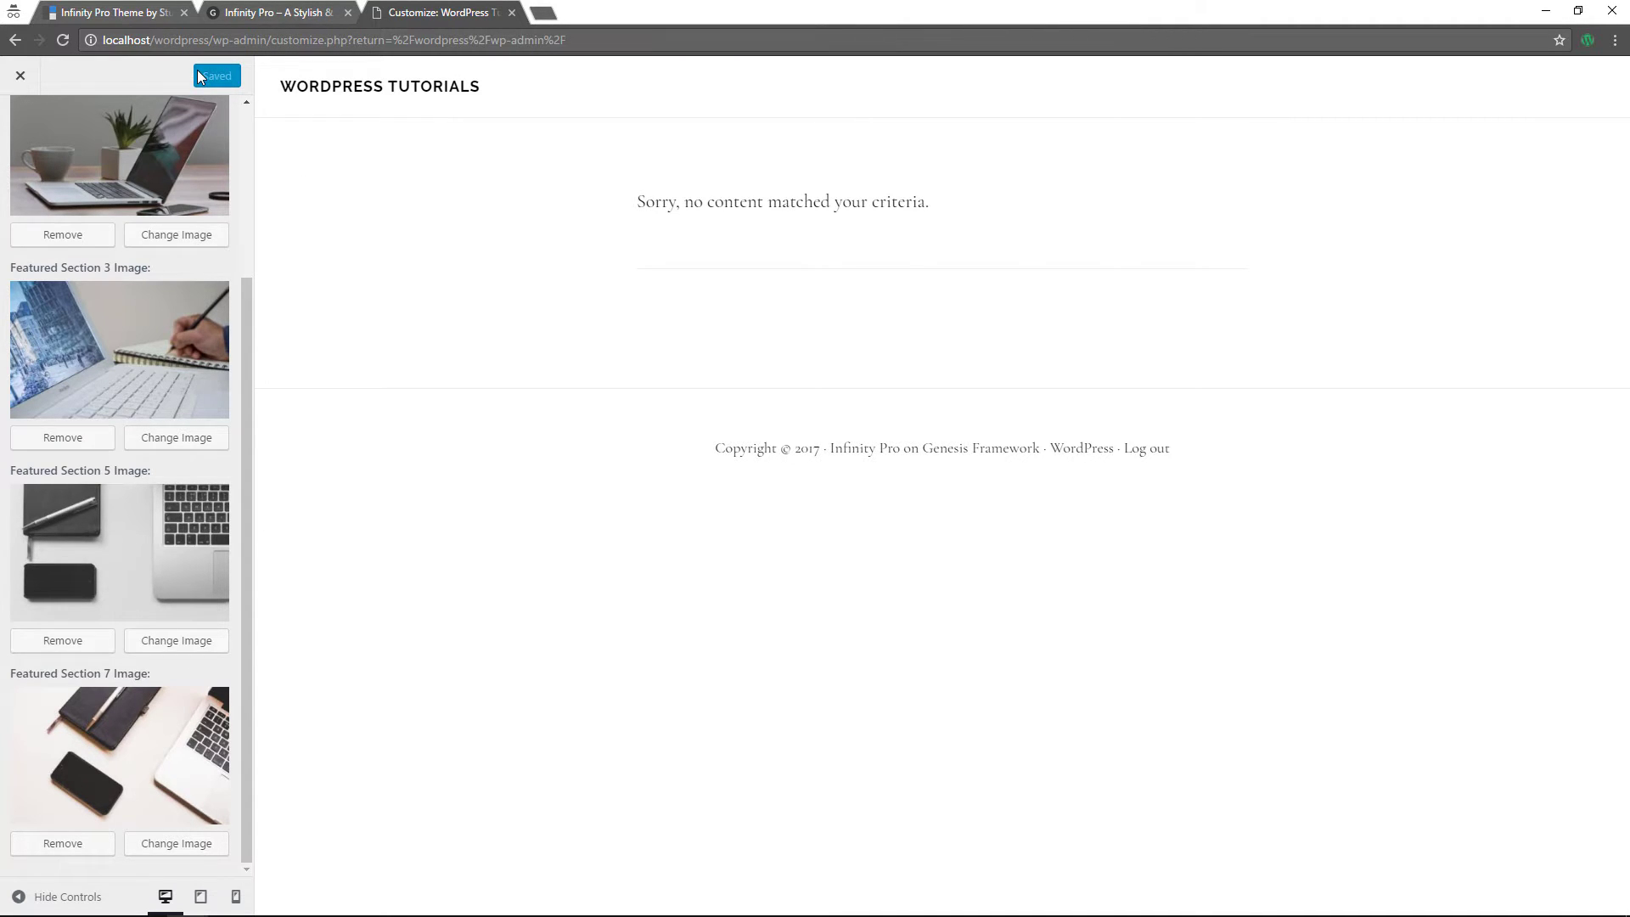
pyautogui.click(21, 76)
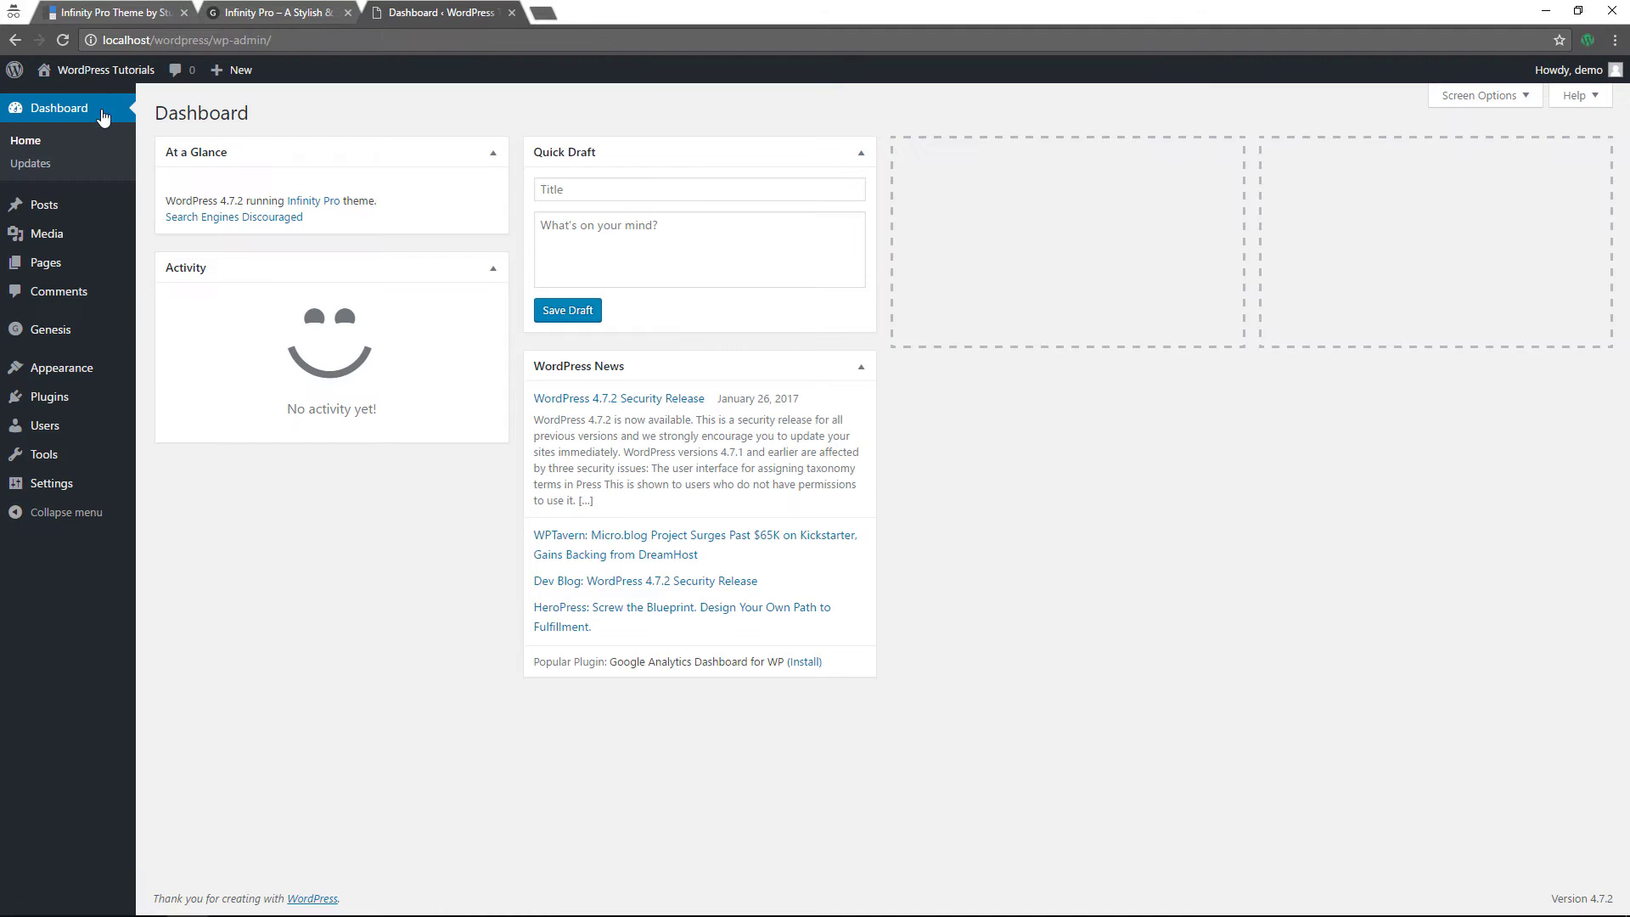
# - Open the Widgets settings under Appearance and collapse the Primary Sidebar area
pyautogui.moveTo(70, 381)
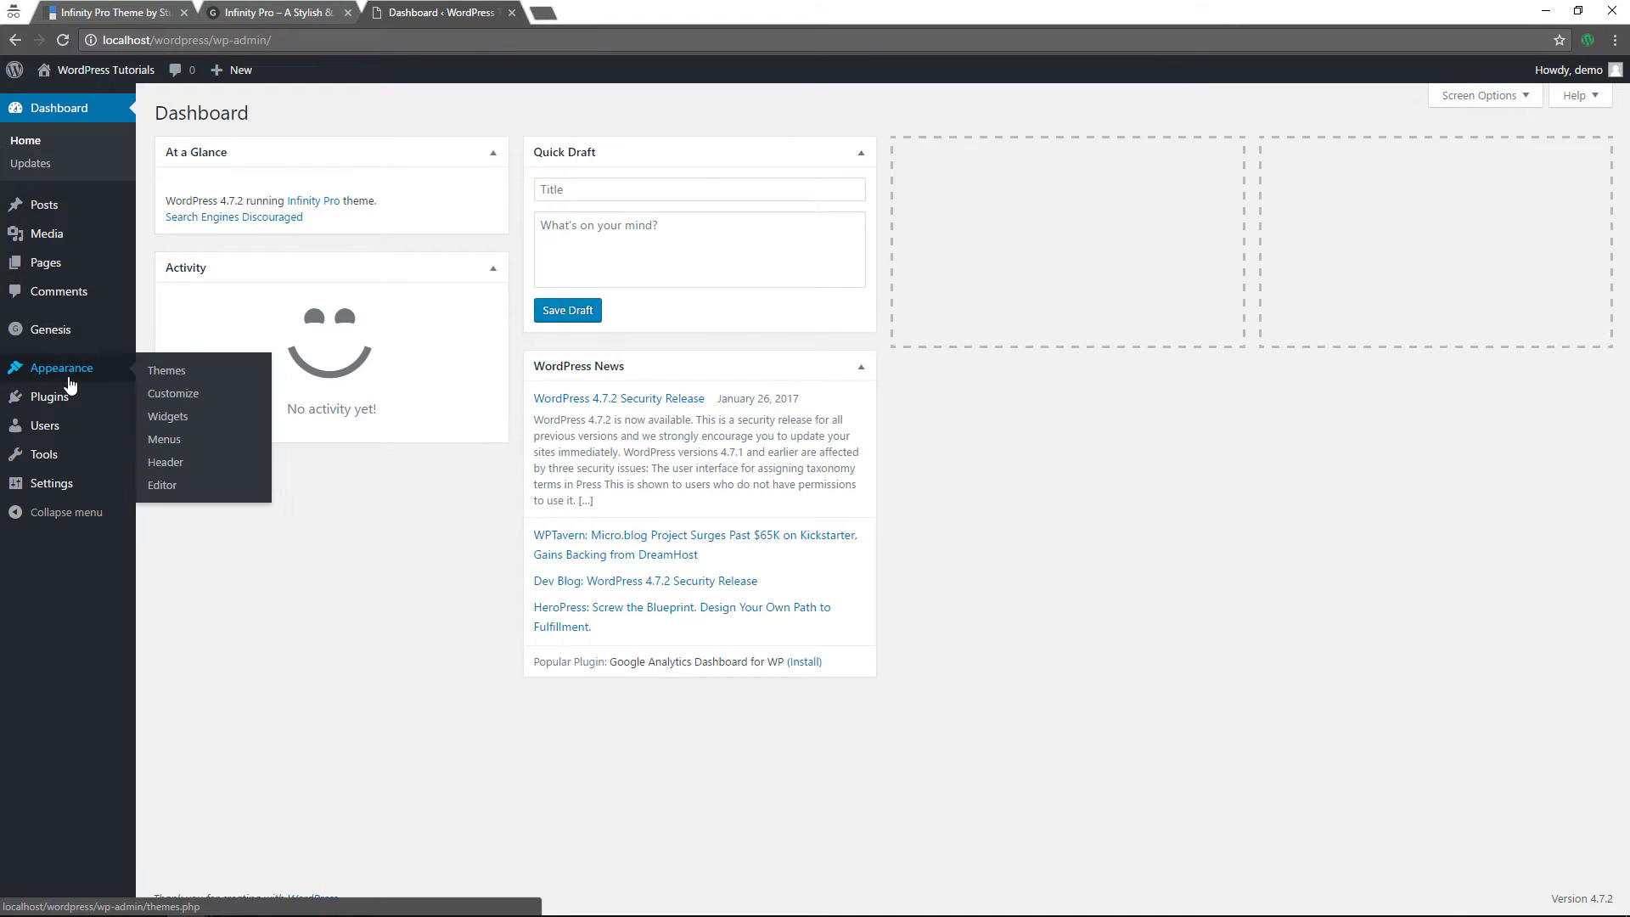
pyautogui.click(173, 419)
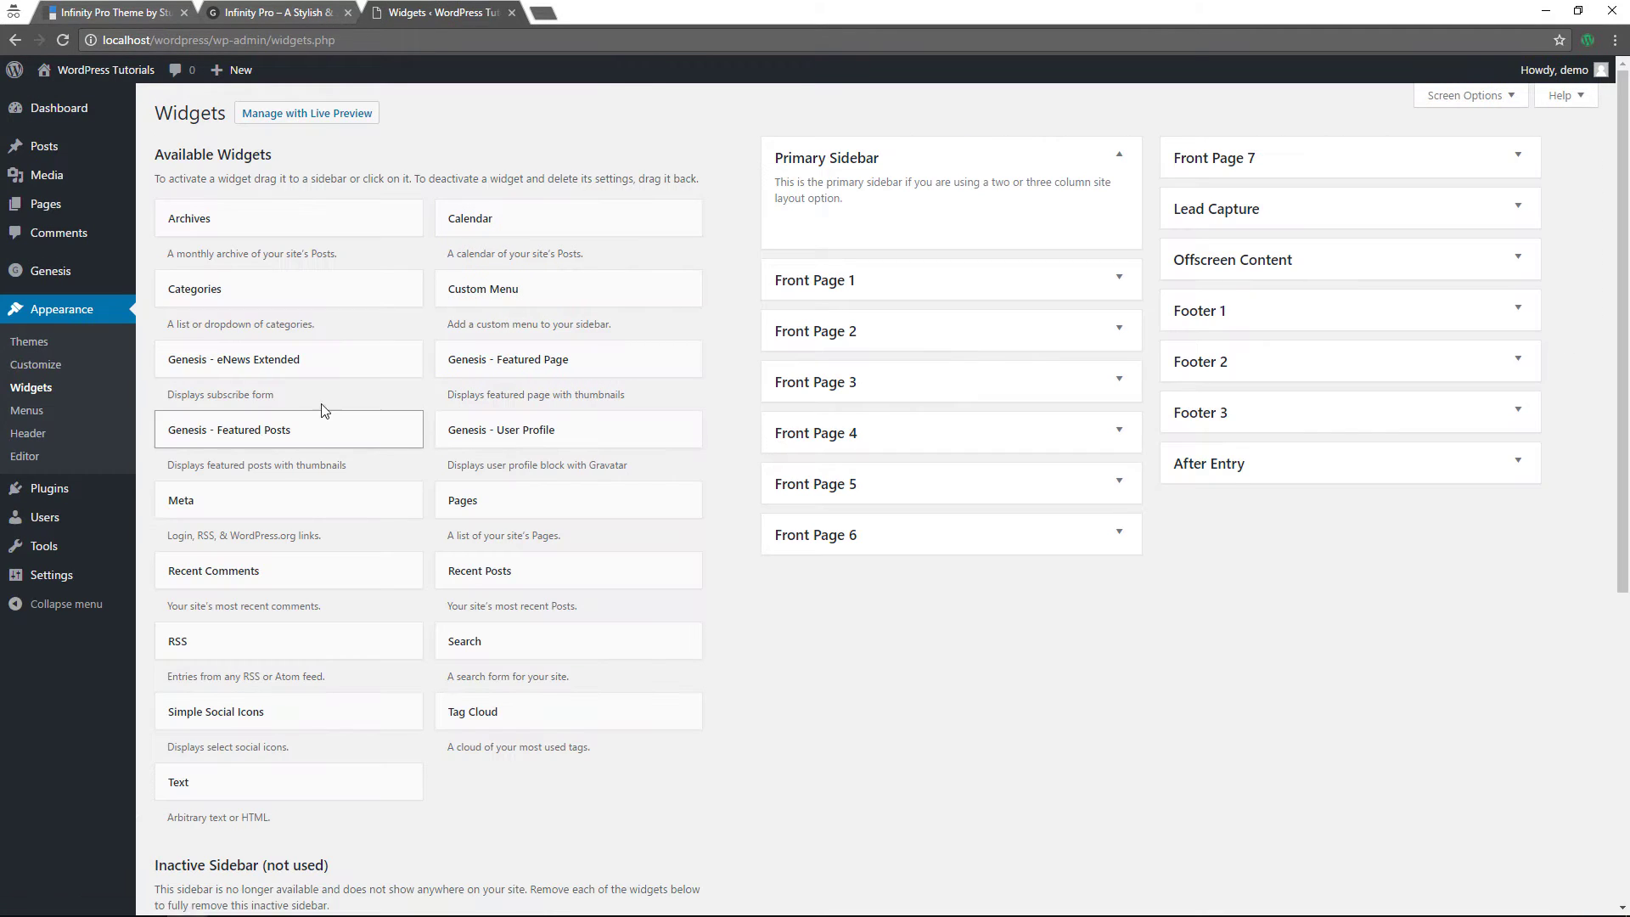
pyautogui.click(1123, 162)
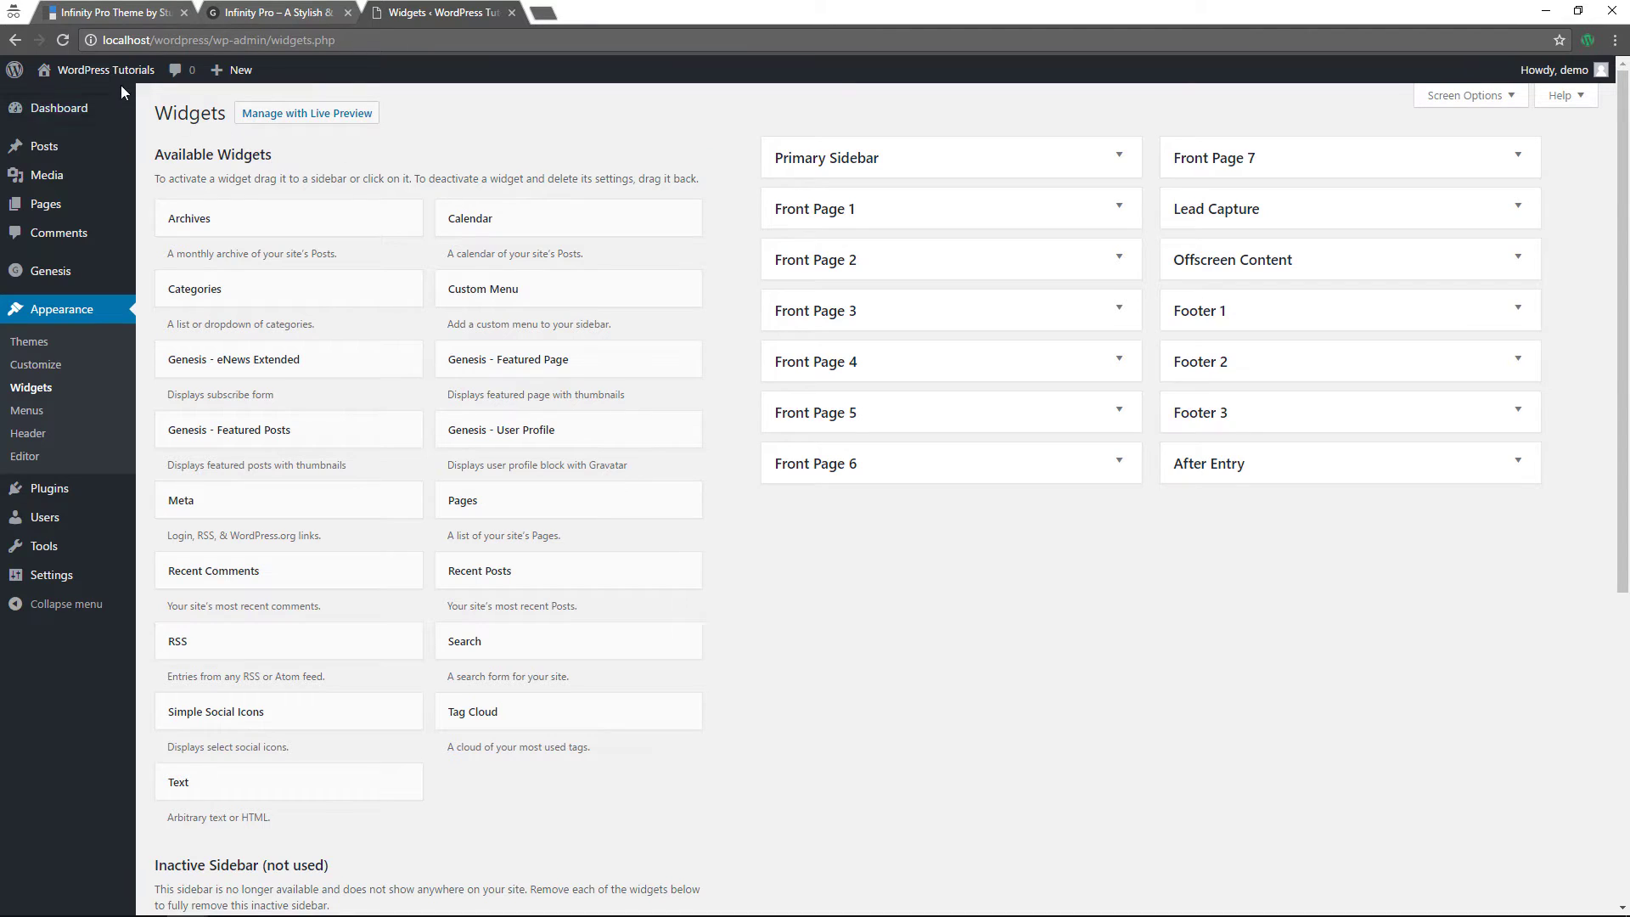
# - Add a Text widget to the Front Page 1 widget area
pyautogui.moveTo(88, 119)
pyautogui.click(244, 791)
pyautogui.scroll(-2, 255, 849)
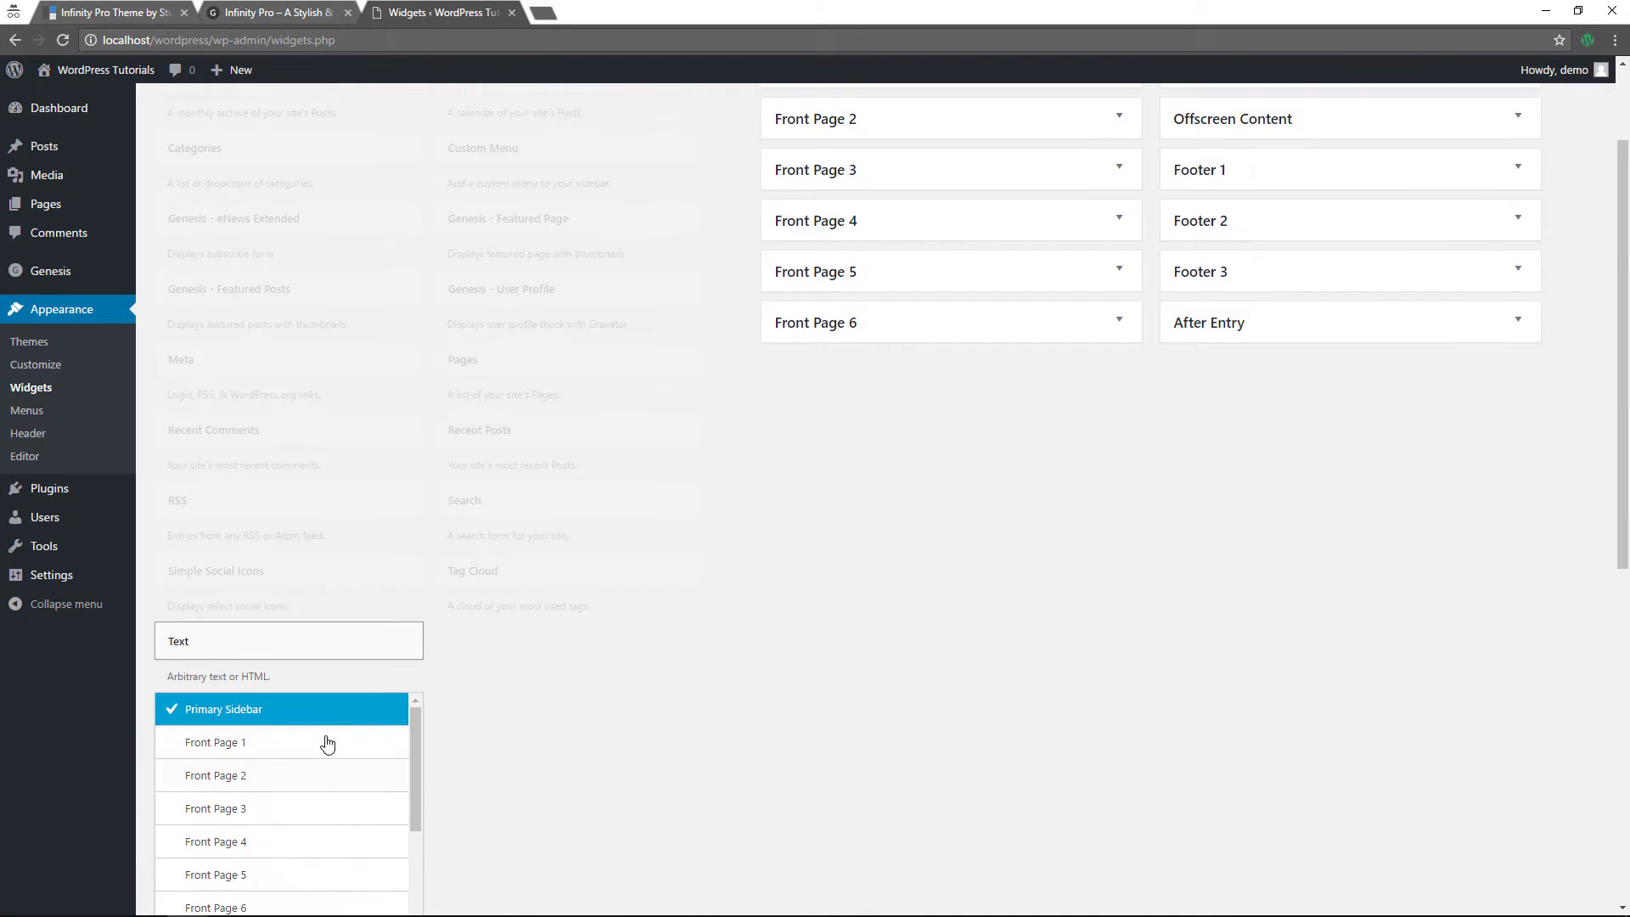
pyautogui.click(238, 746)
pyautogui.scroll(-5, 357, 713)
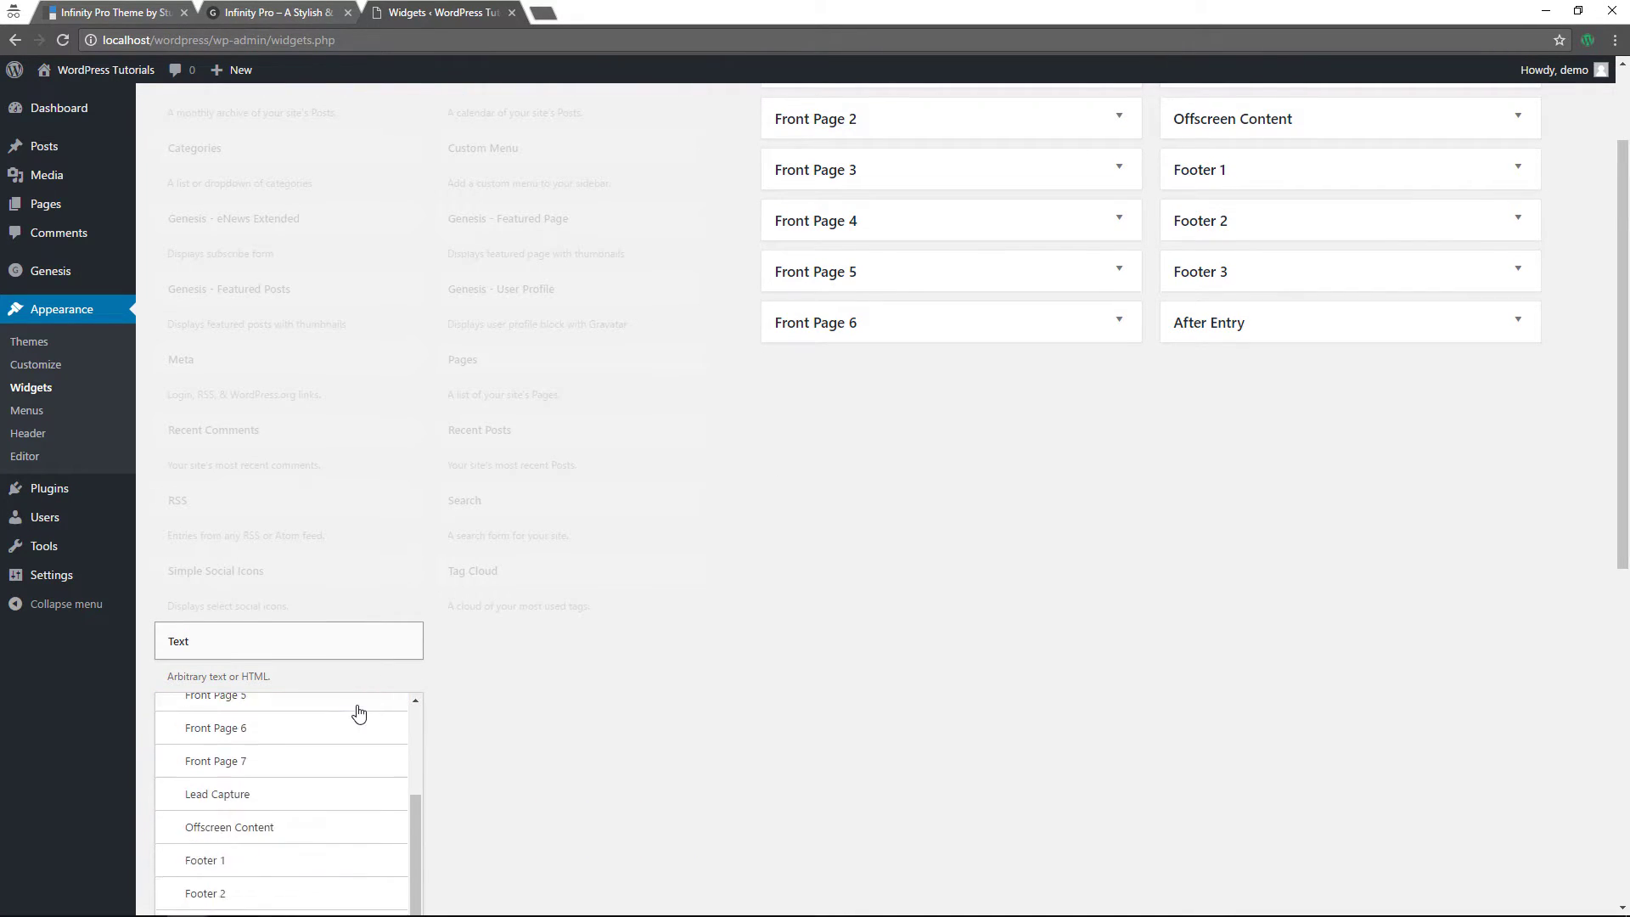
pyautogui.click(316, 686)
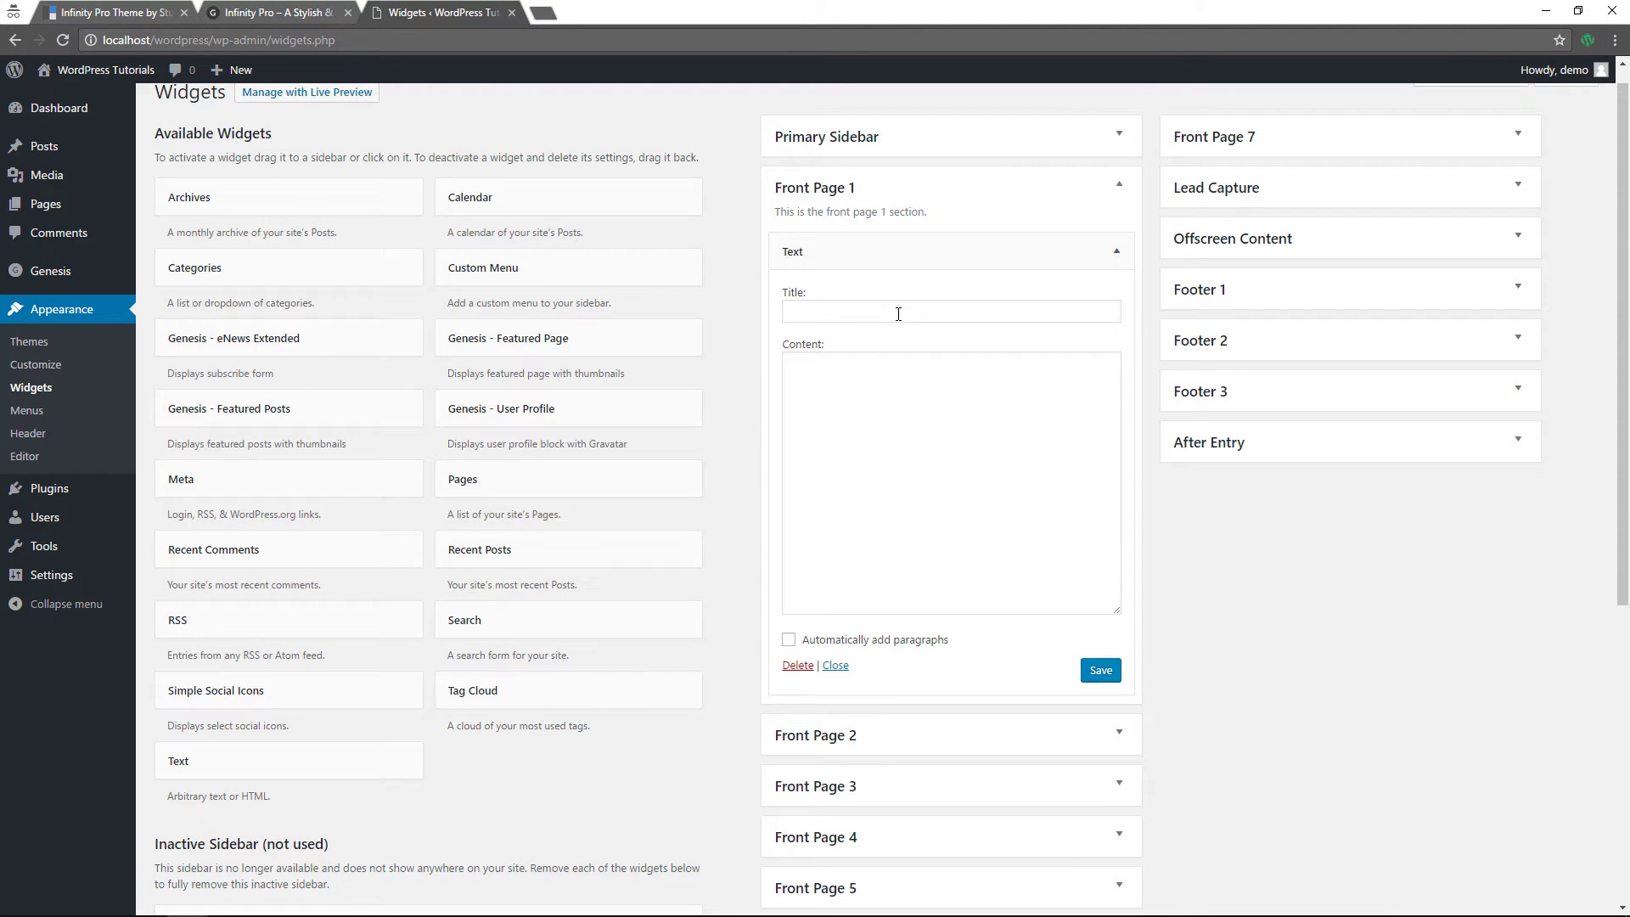
# - Title the text widget "Stylish & Modern" and paste "New York · Paris · London" plus a "Start Your Journey" button link to #front-page-2 as its content
pyautogui.click(899, 314)
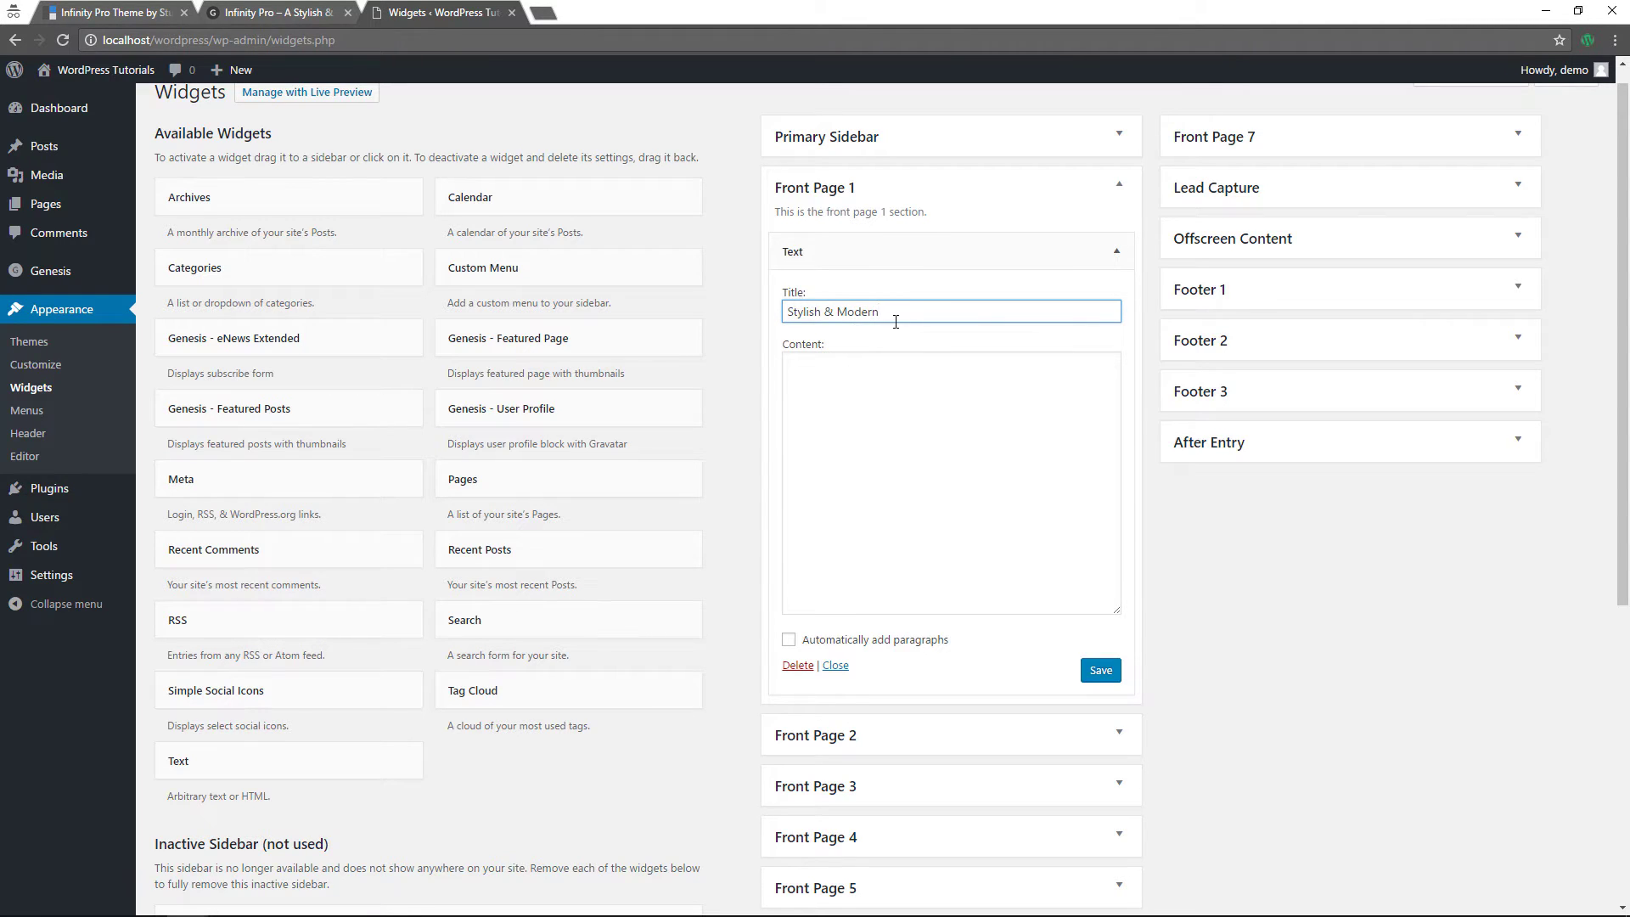
pyautogui.click(906, 456)
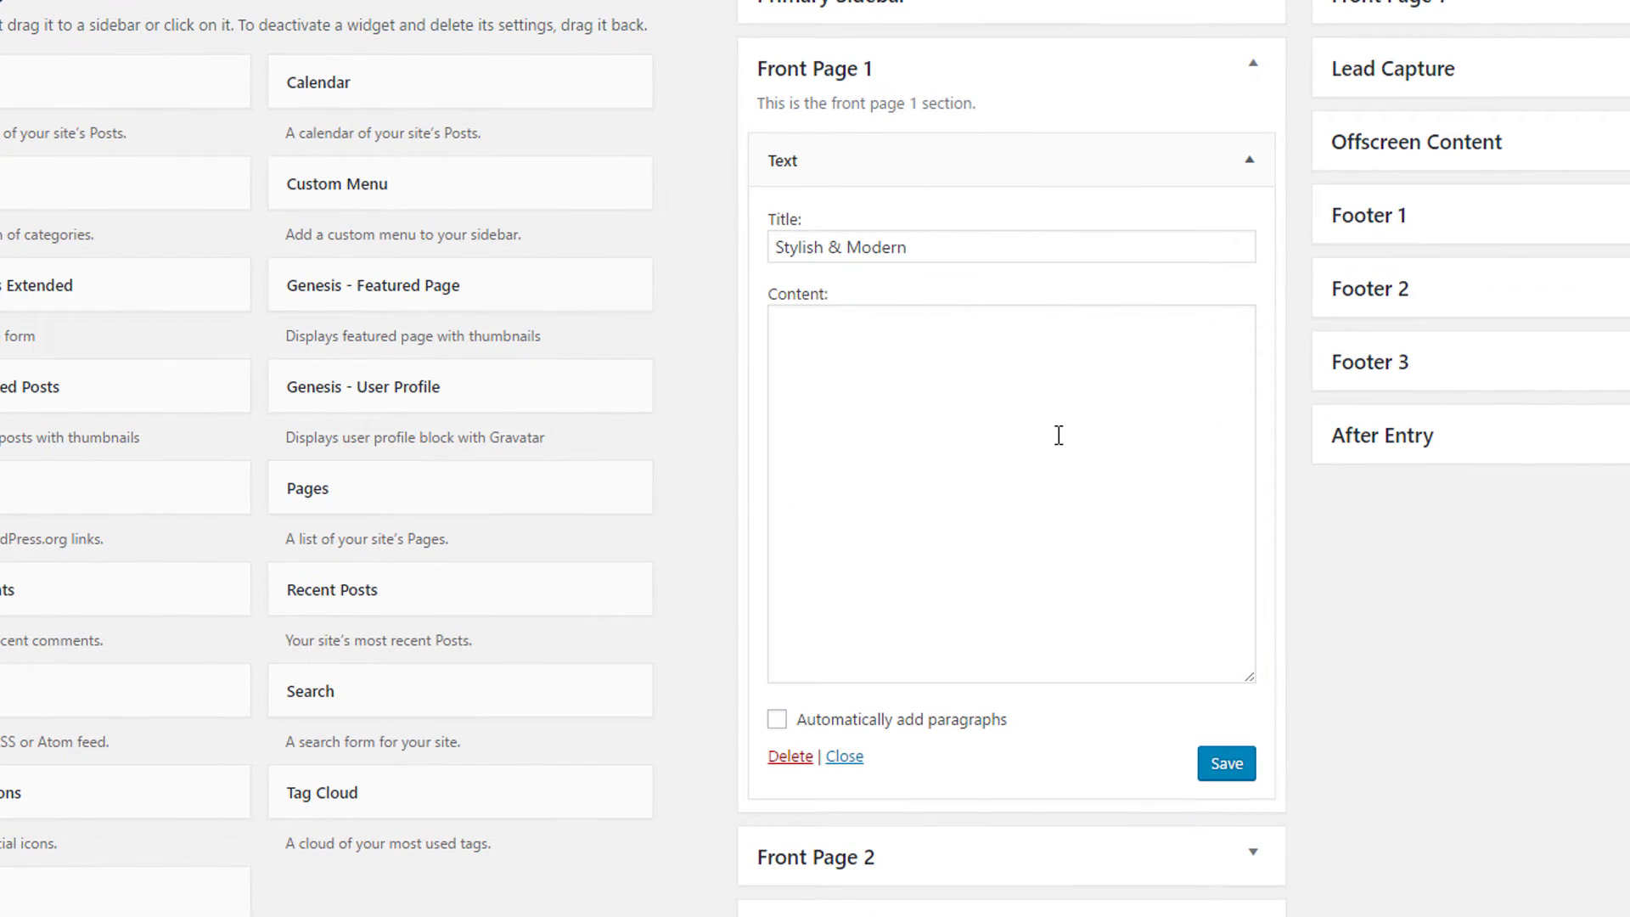
pyautogui.click(909, 390)
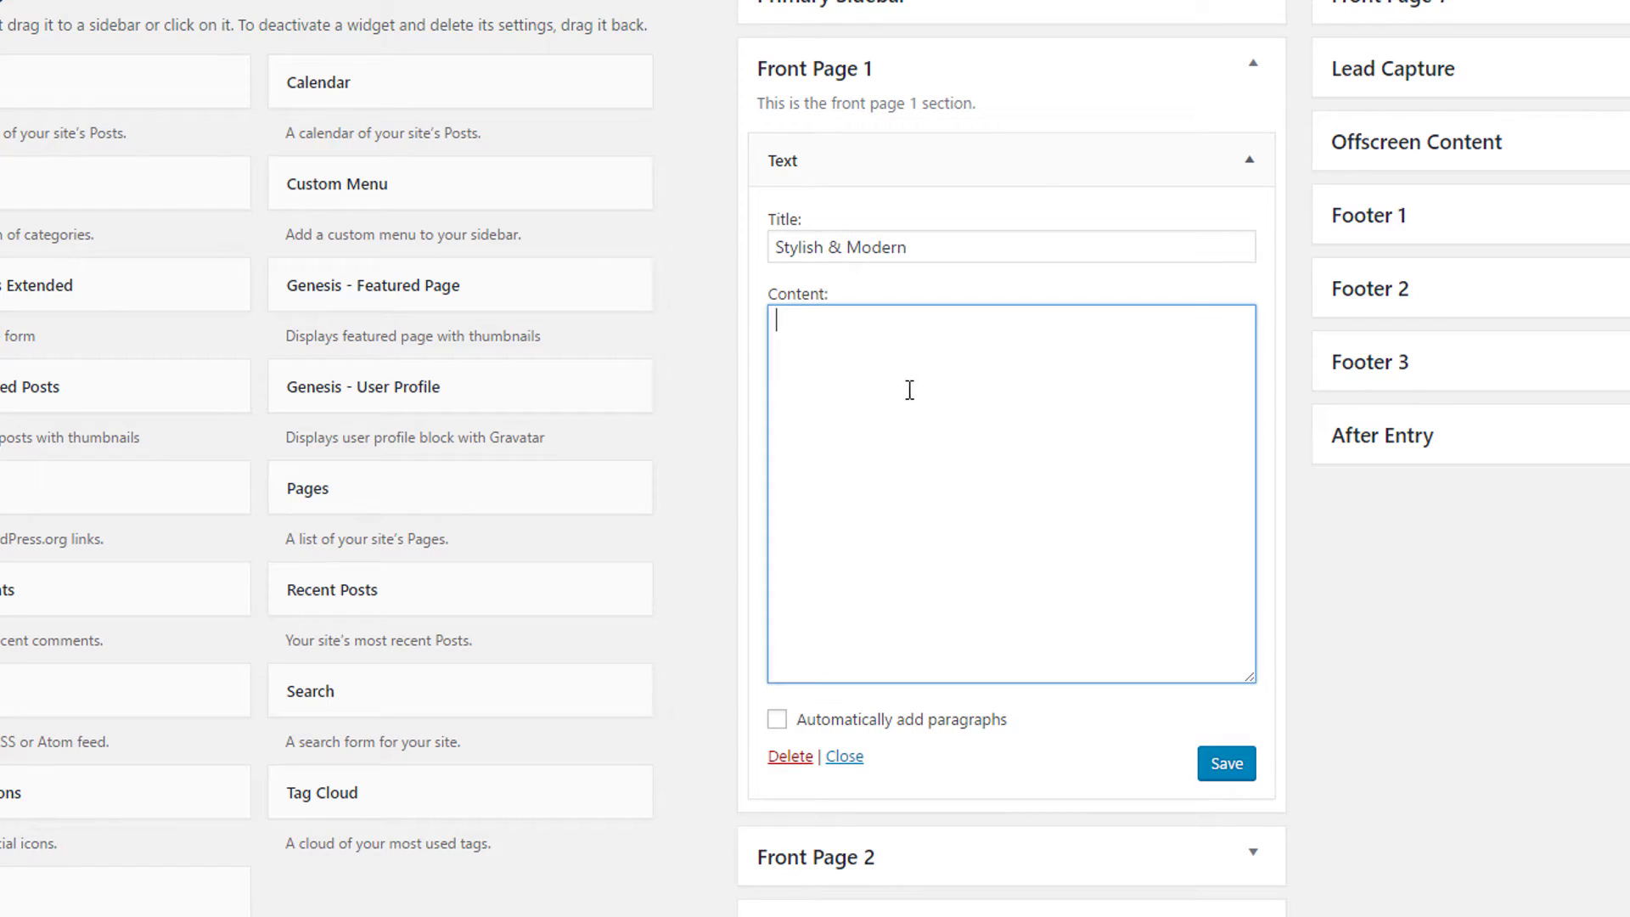
pyautogui.rightClick(894, 344)
pyautogui.click(953, 494)
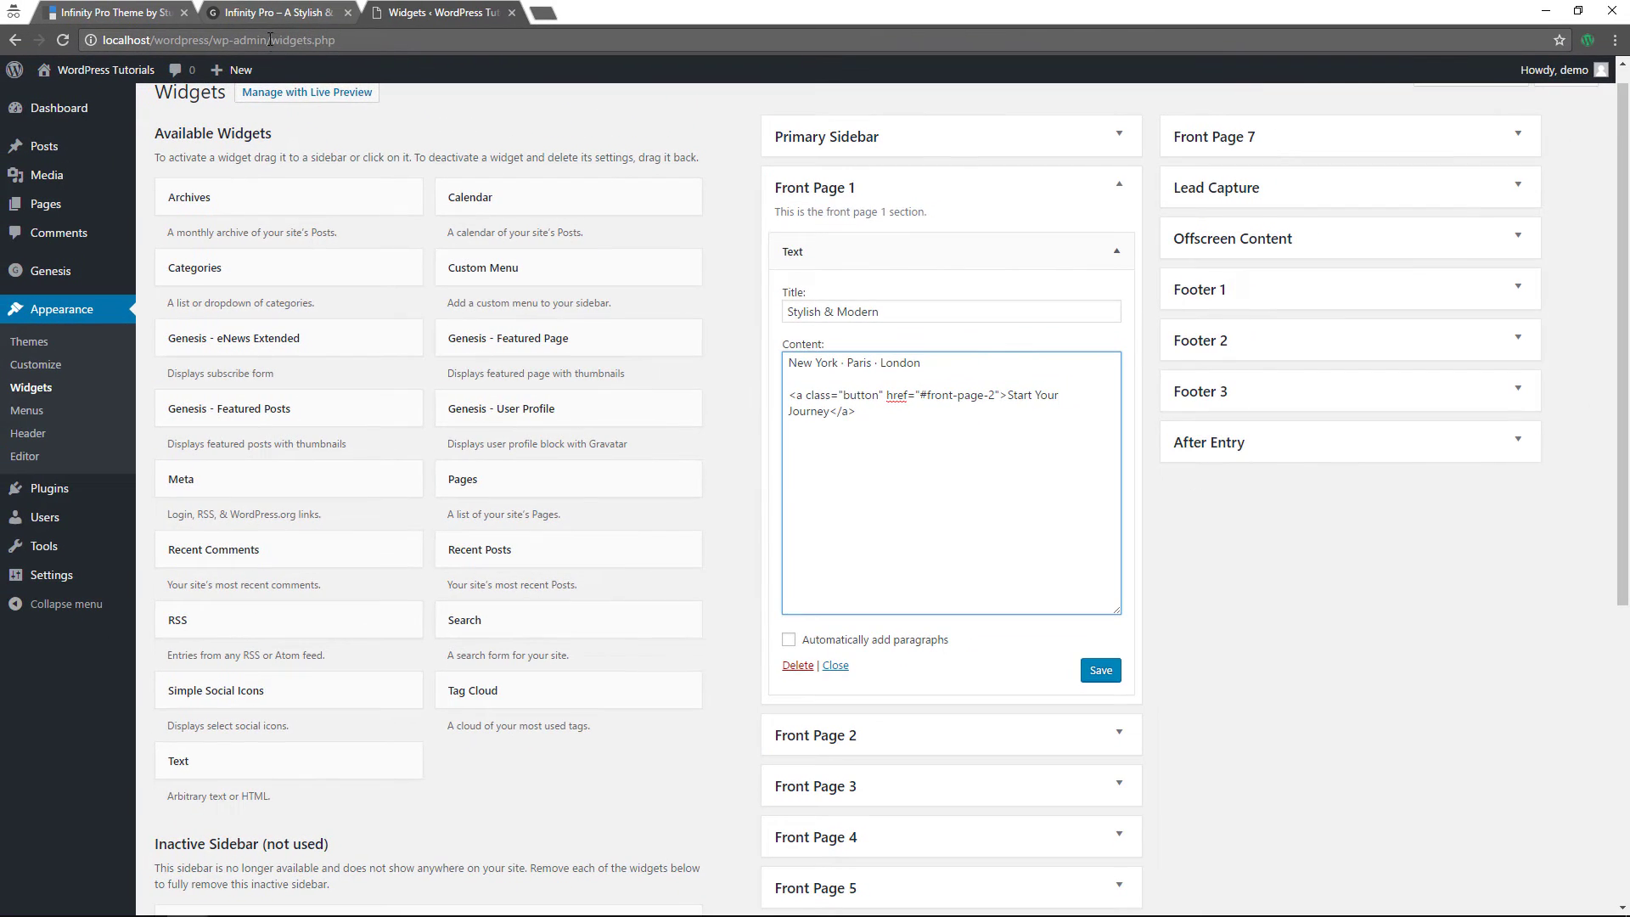
# - Compare the text with the Infinity Pro demo's front page, enable automatic paragraphs for the Front Page 1 text widget and save it
pyautogui.click(265, 13)
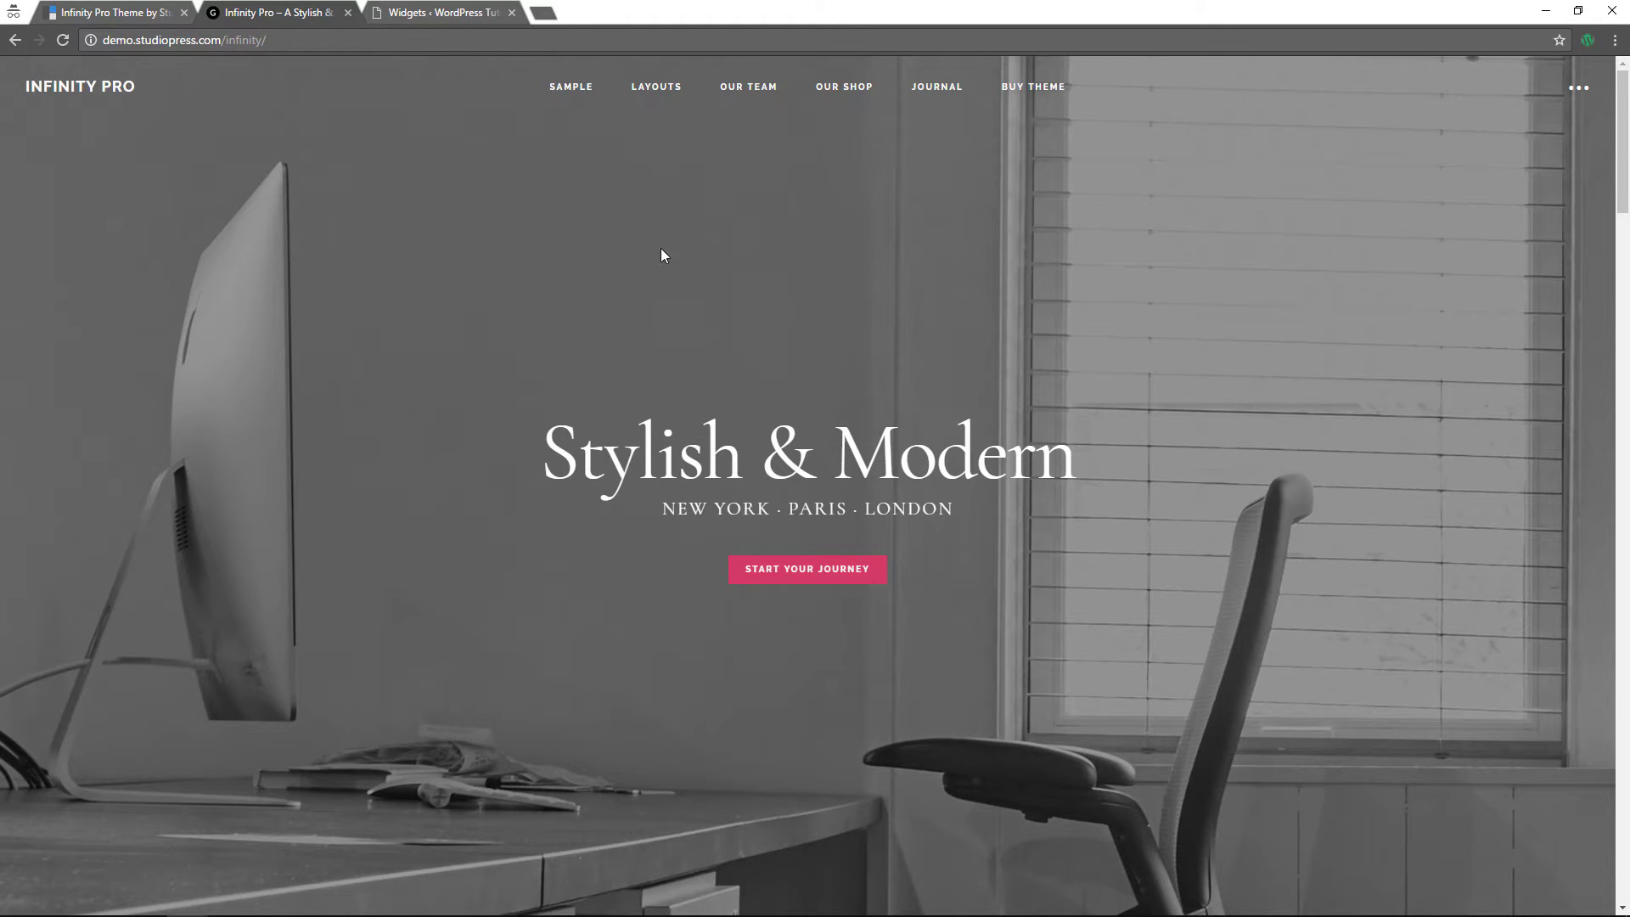
pyautogui.click(433, 13)
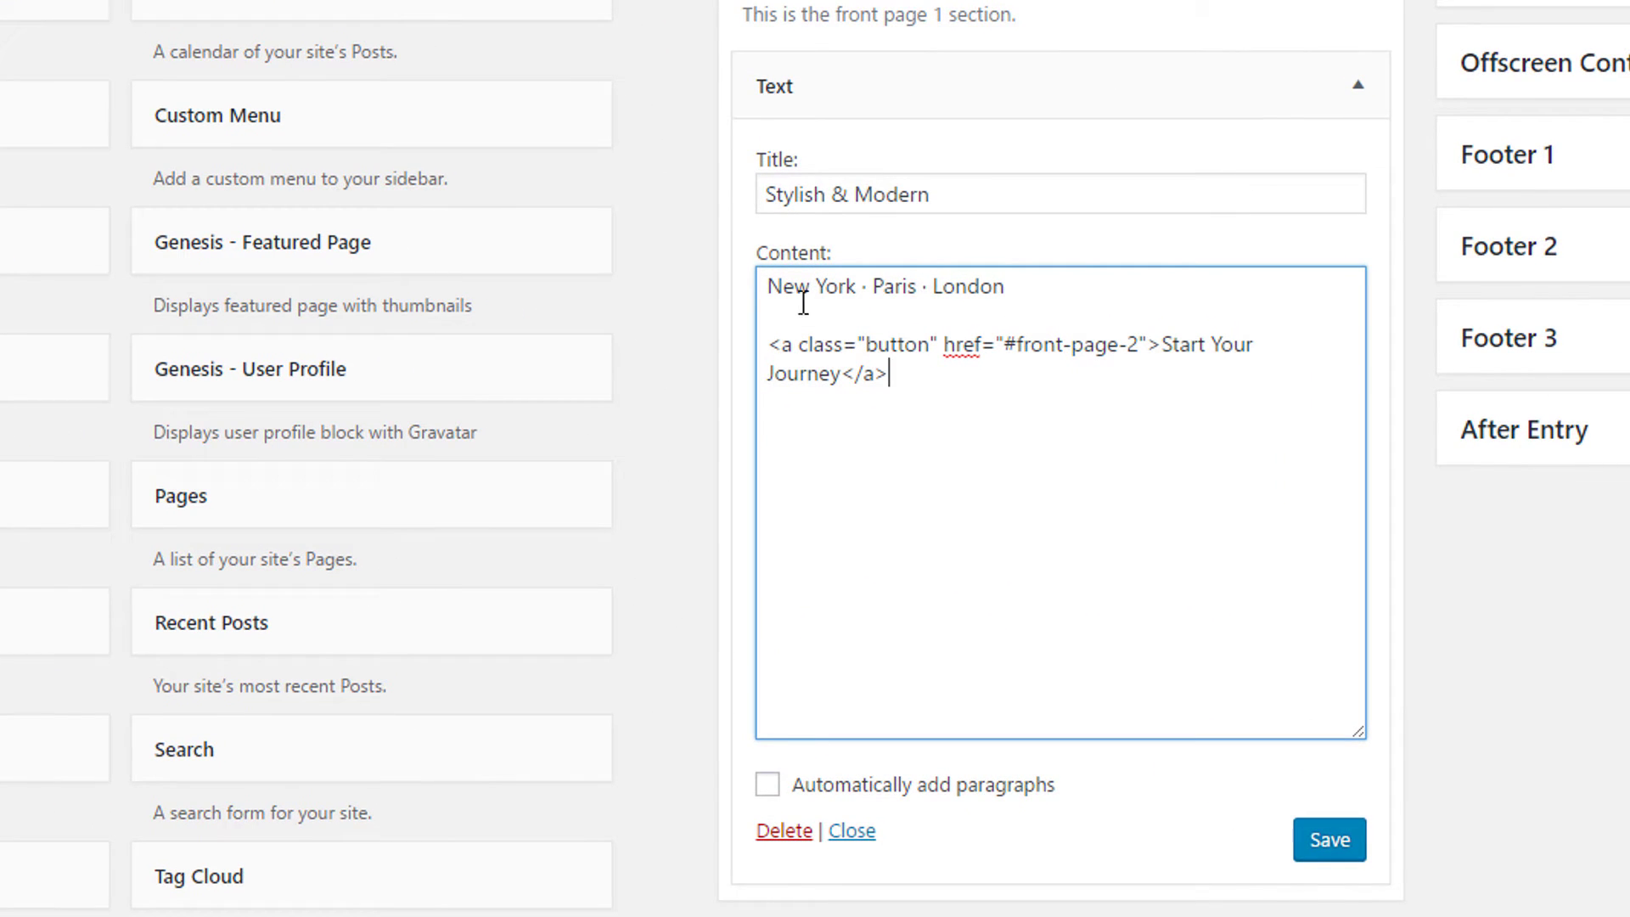
pyautogui.click(768, 786)
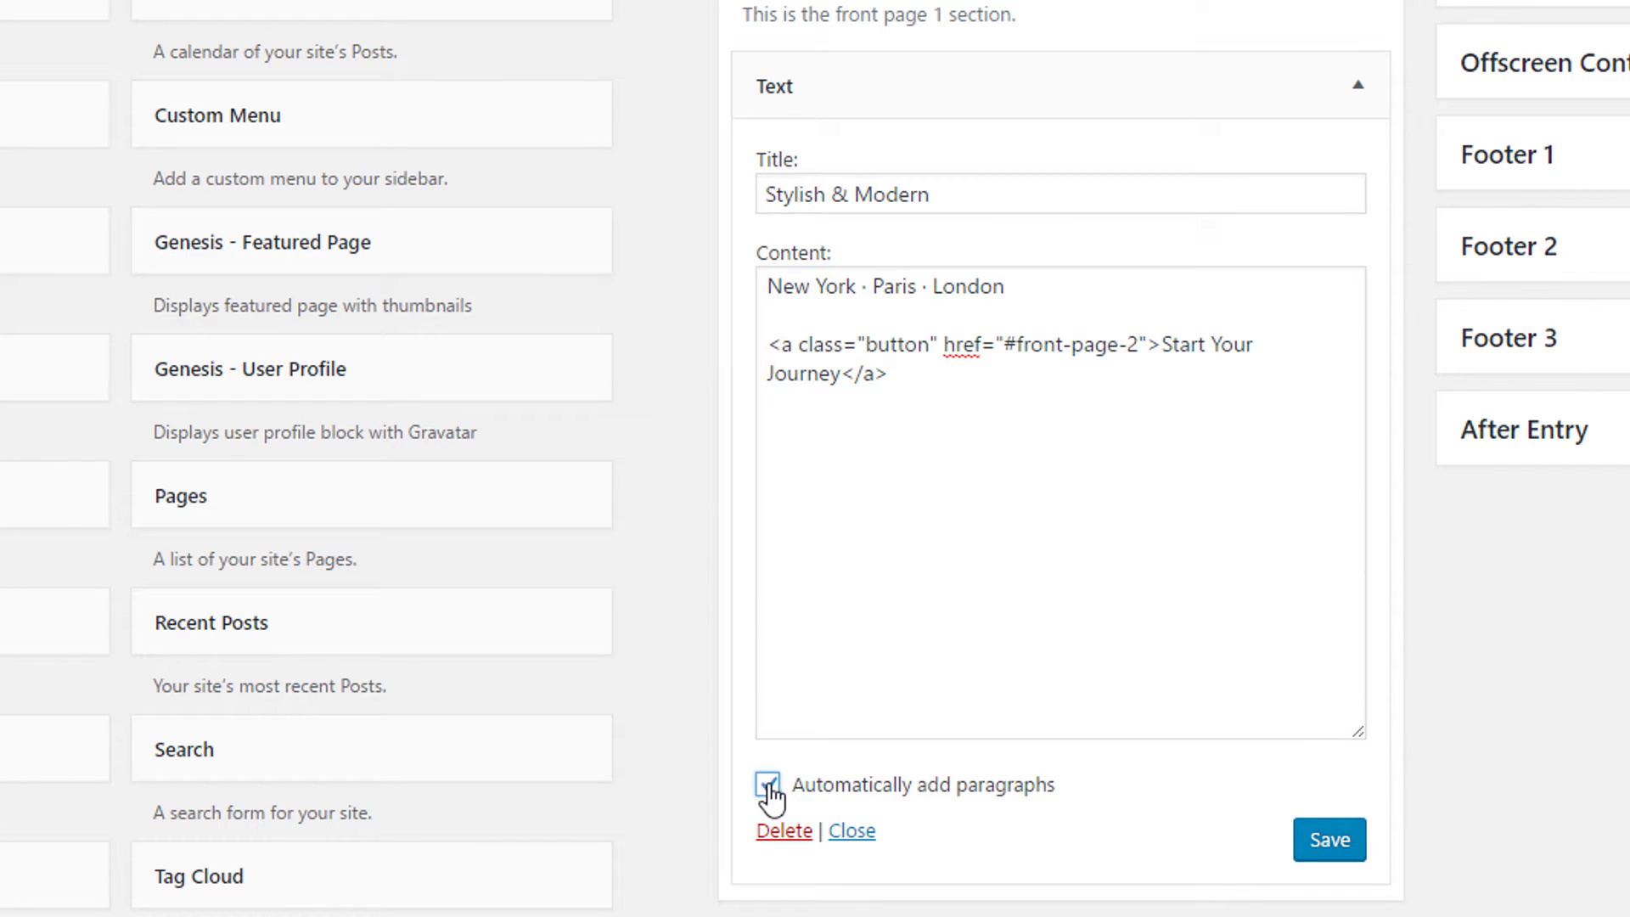
pyautogui.click(1333, 848)
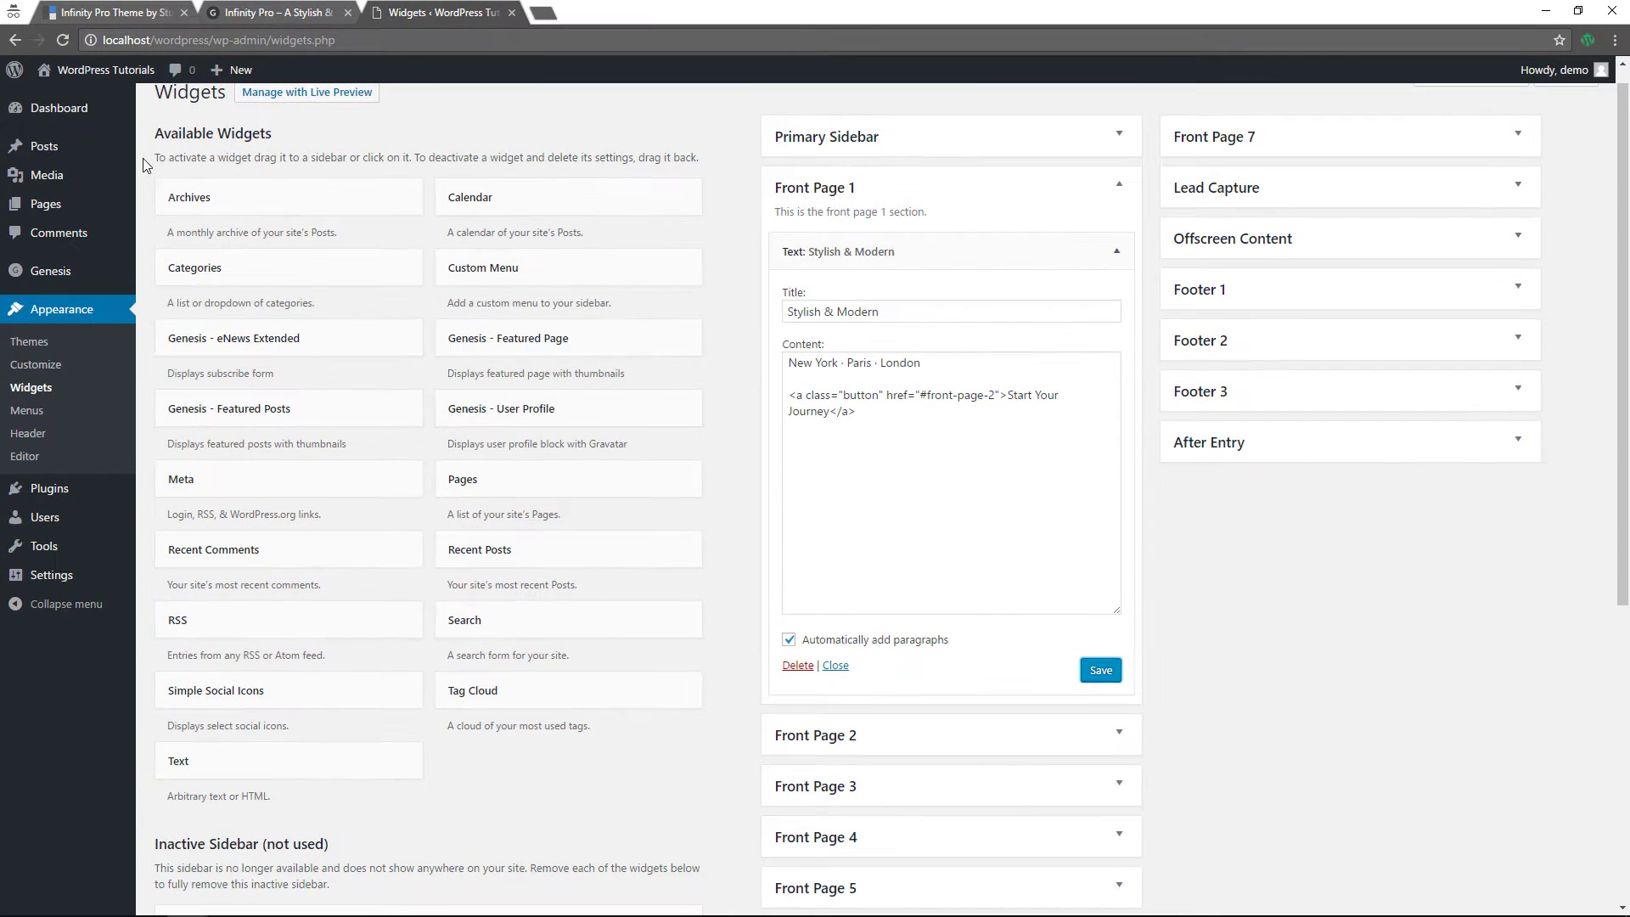
# - Visit the local site and examine its front page from the header down to the footer
pyautogui.moveTo(107, 69)
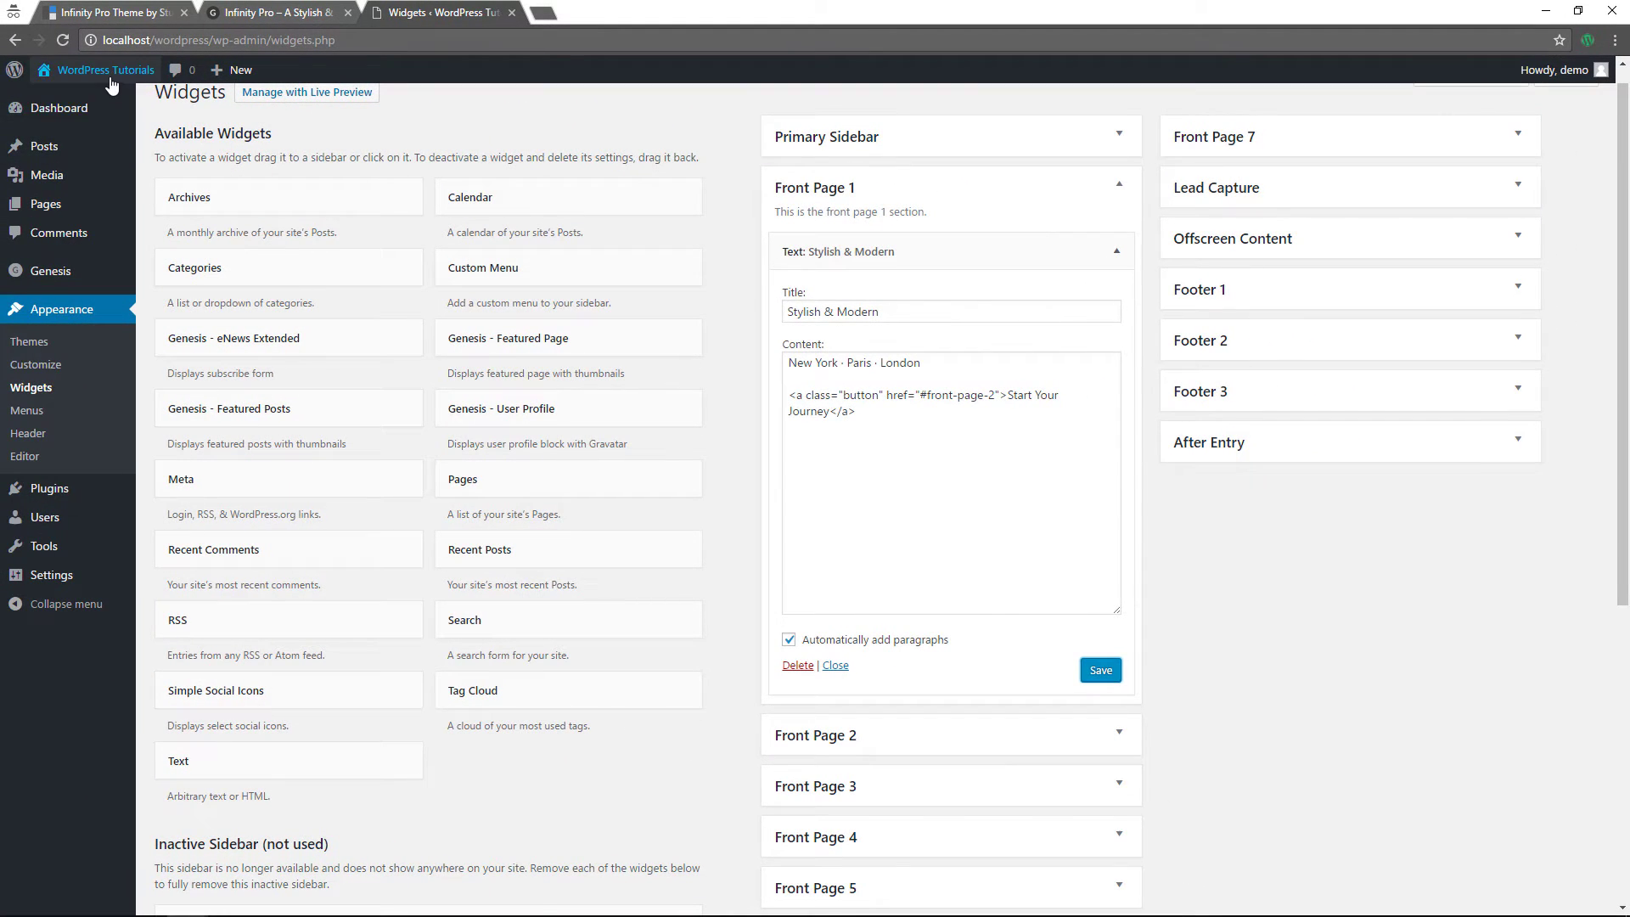
pyautogui.click(58, 99)
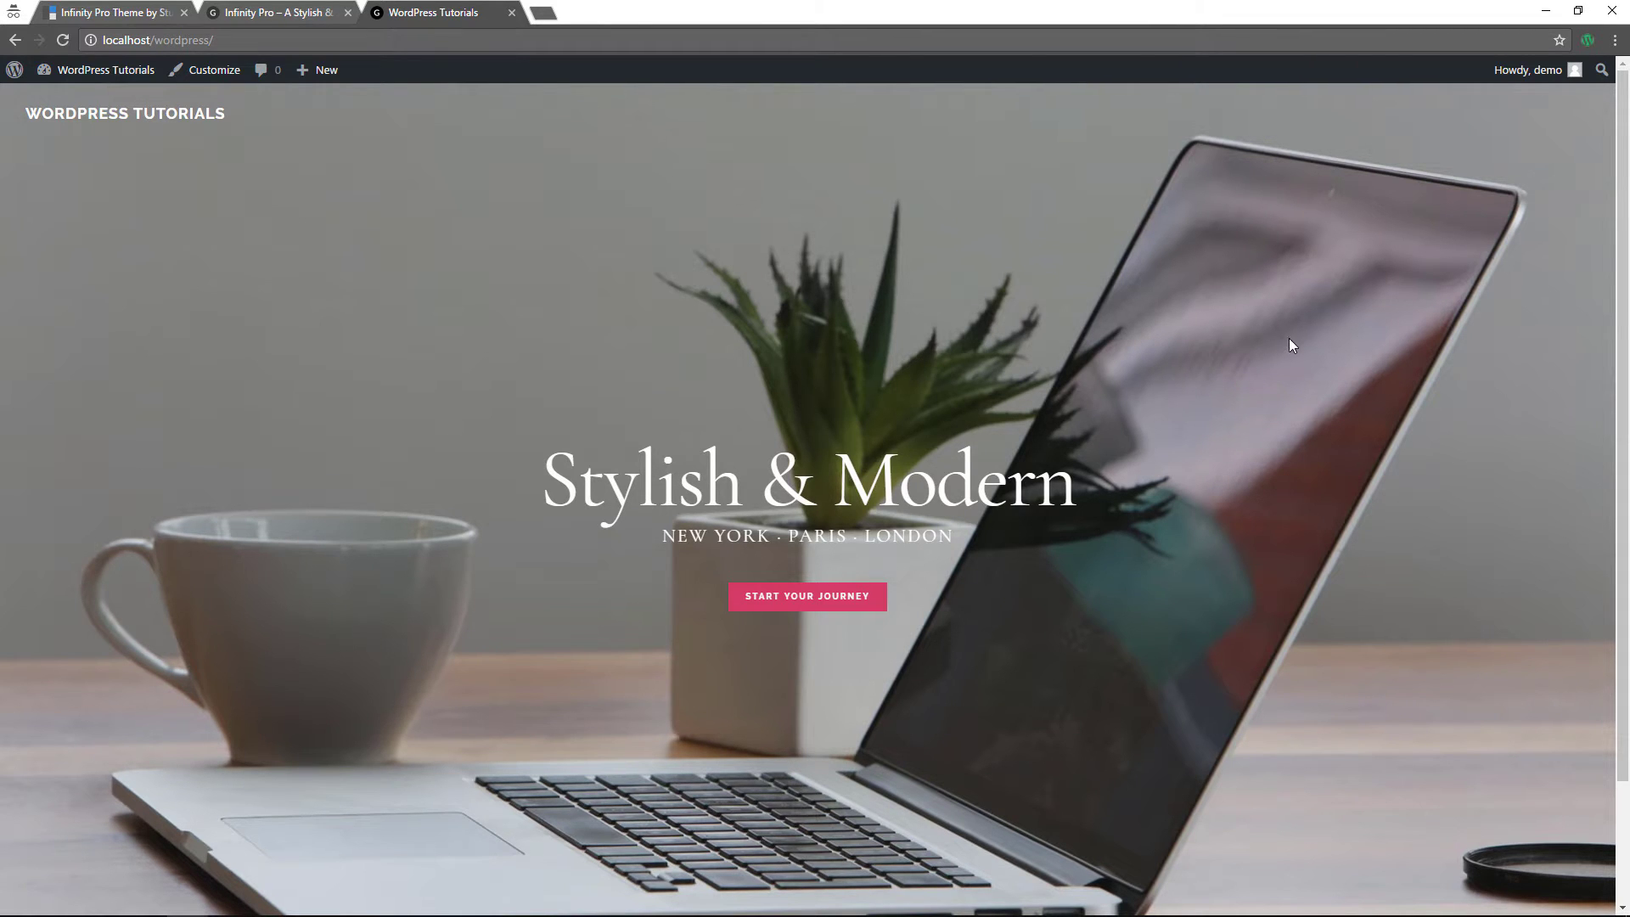
pyautogui.scroll(-2, 484, 459)
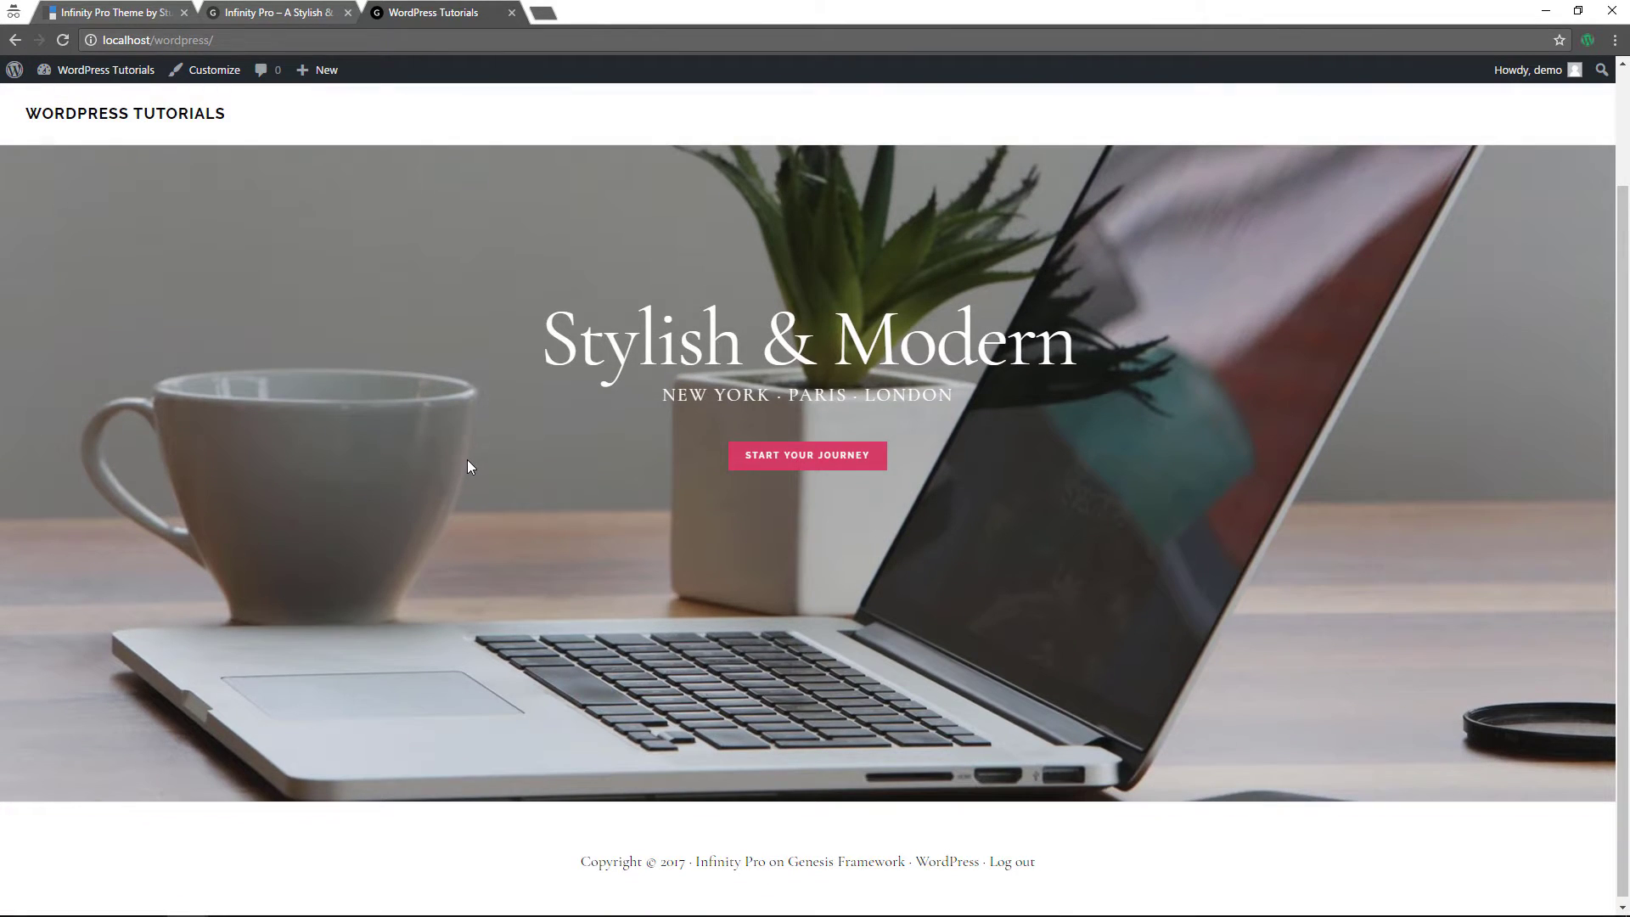
pyautogui.scroll(2, 459, 509)
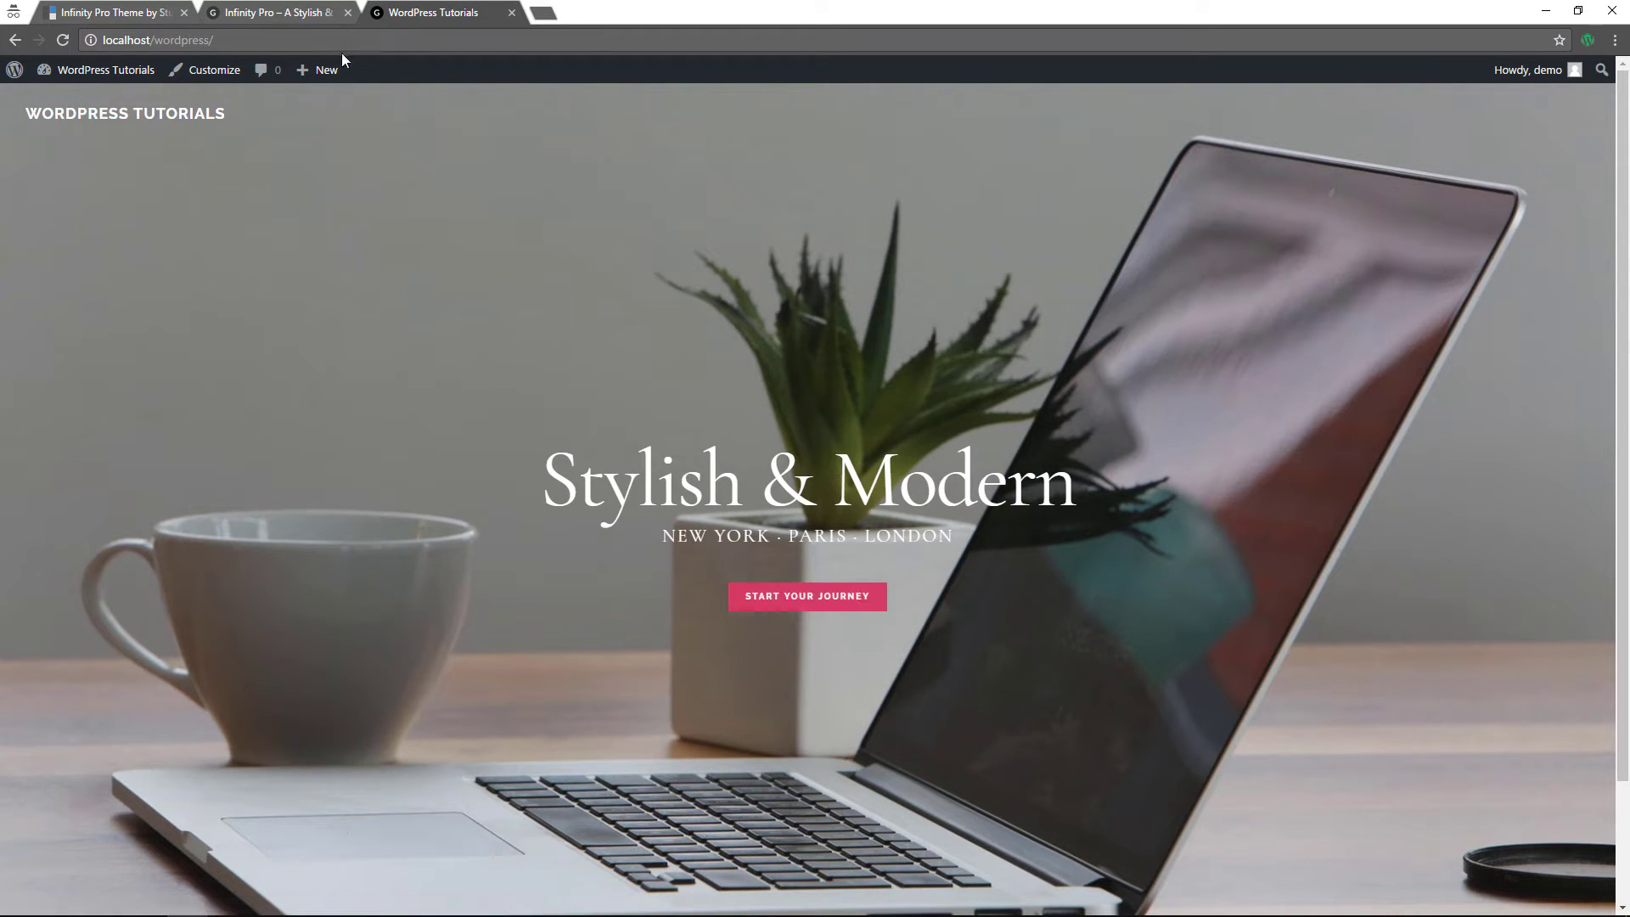
# - Return to the Widgets settings, review the text widget in Front Page 1, and collapse that area
pyautogui.moveTo(102, 85)
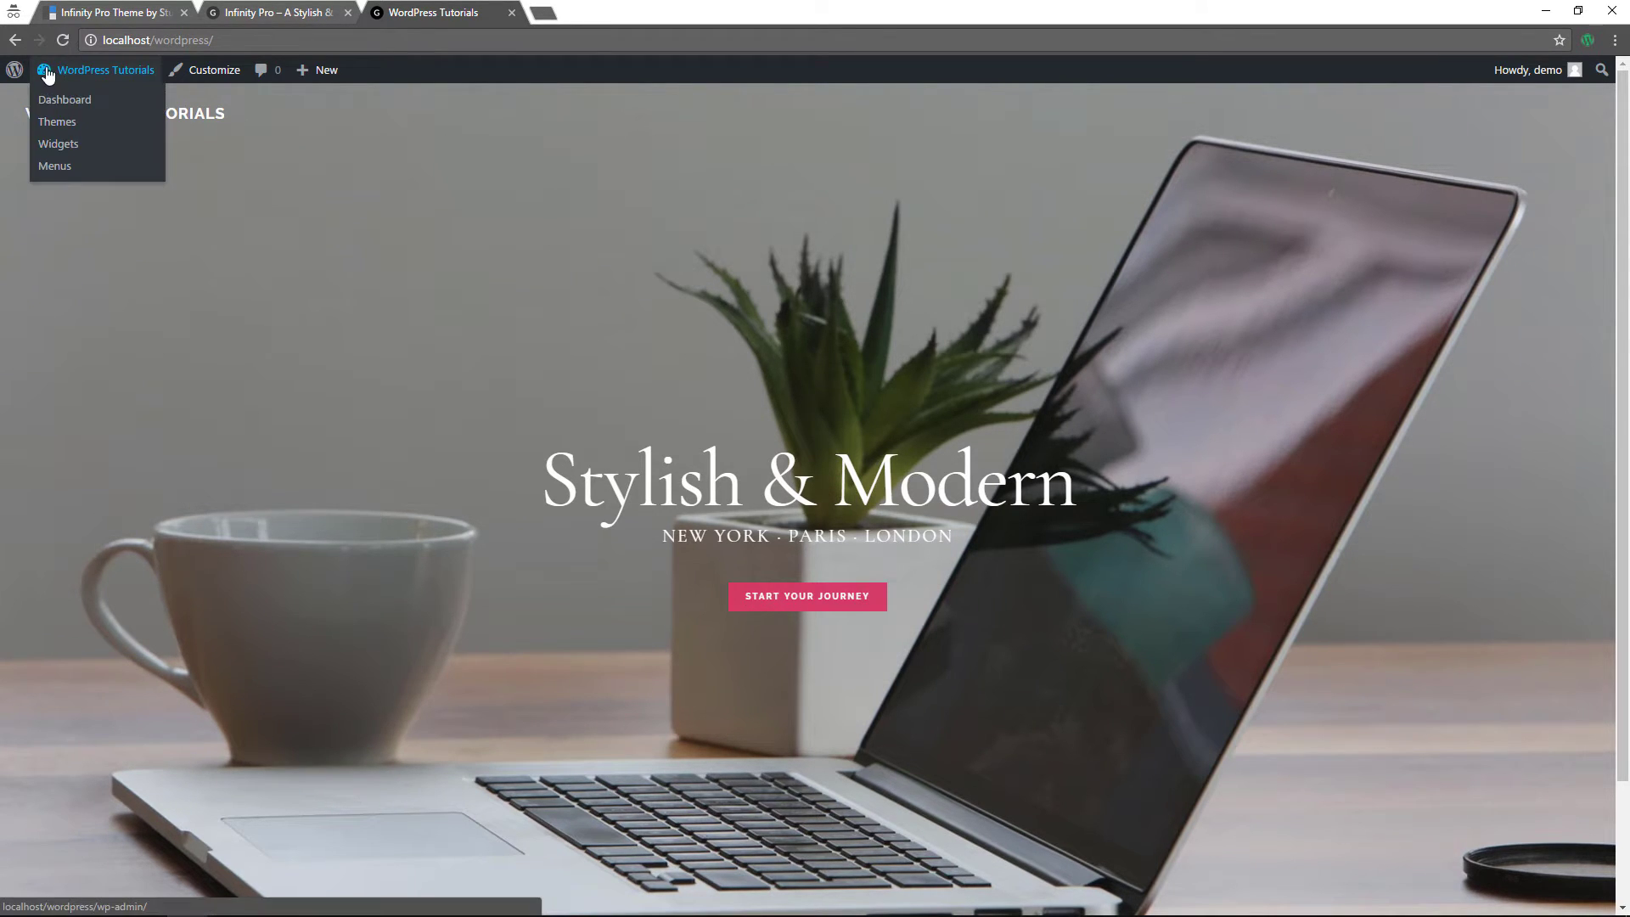
pyautogui.click(59, 142)
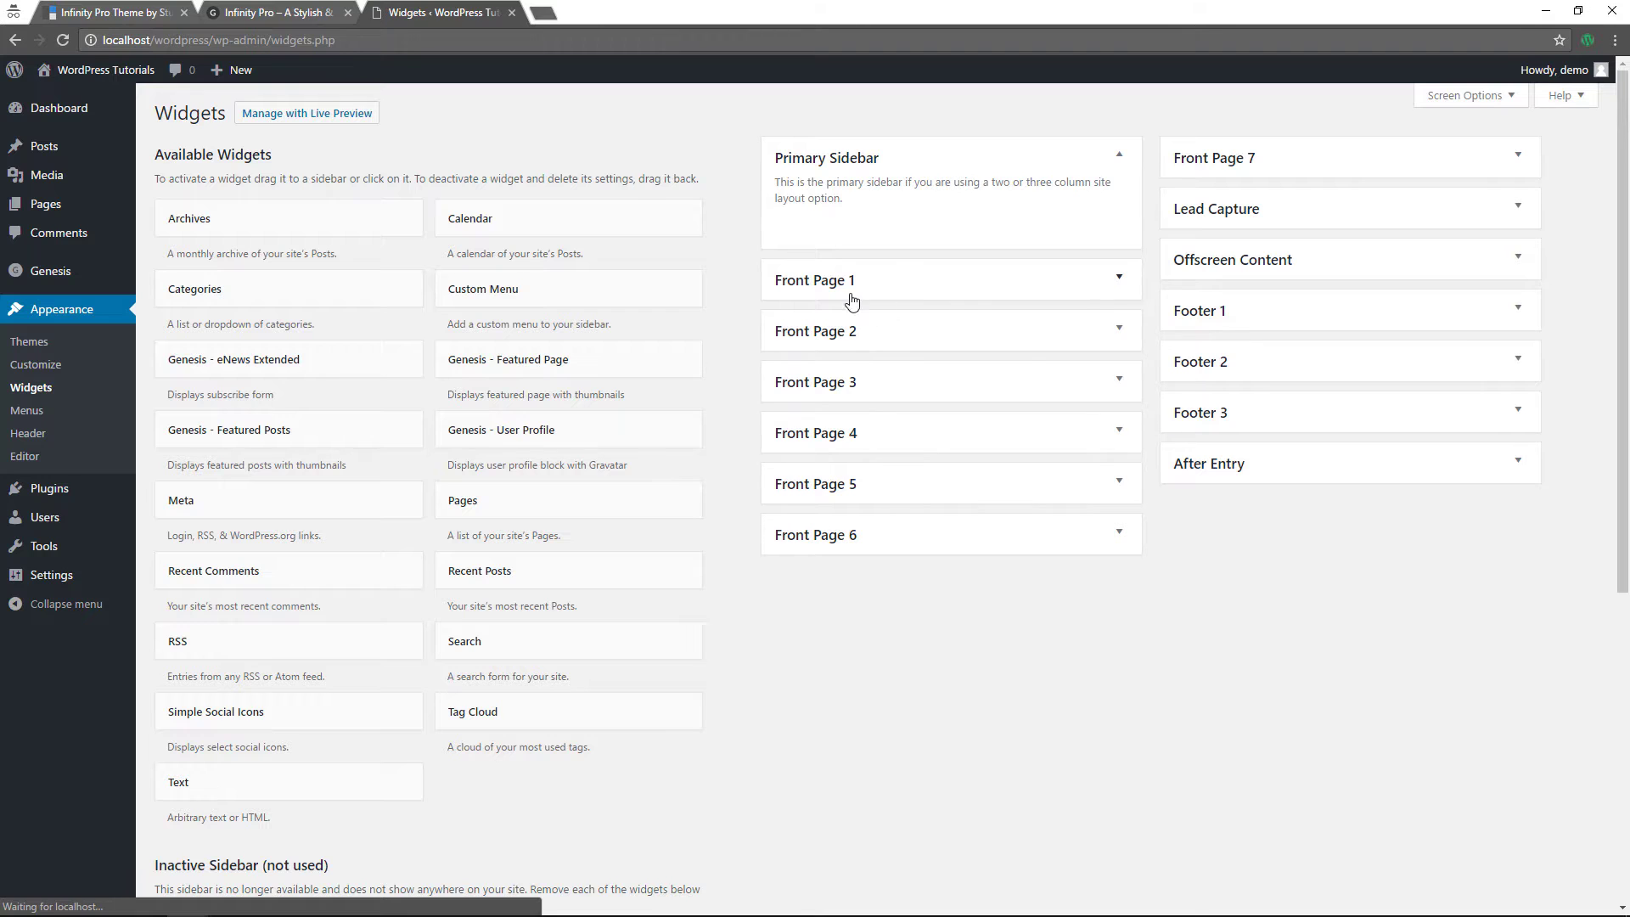
pyautogui.click(1015, 291)
pyautogui.click(984, 339)
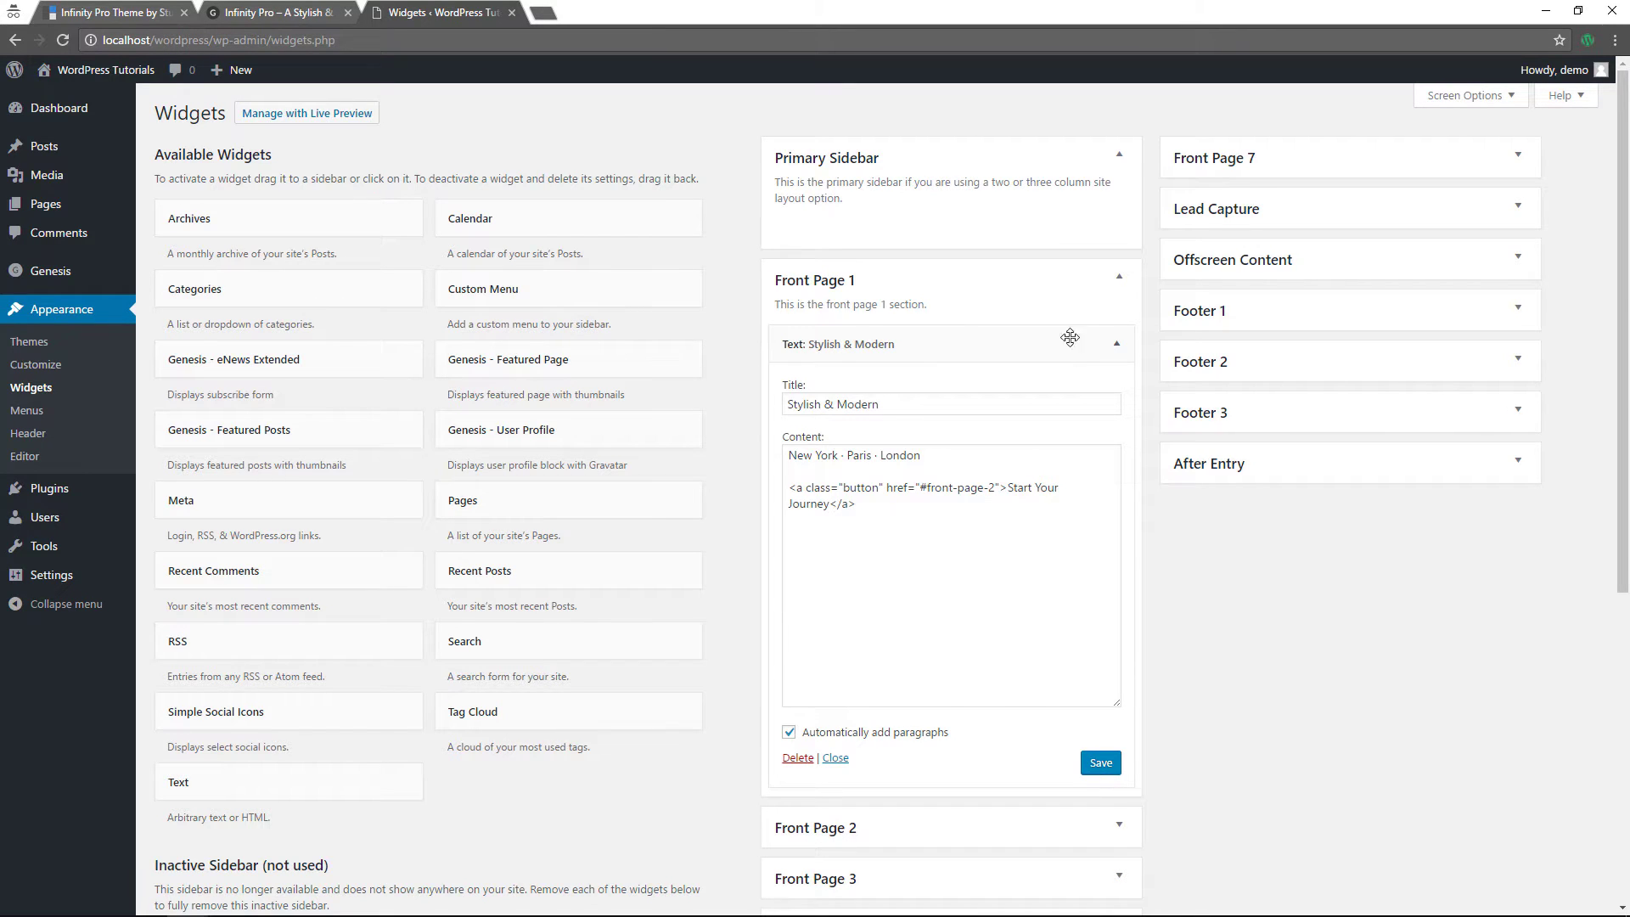
pyautogui.click(1113, 284)
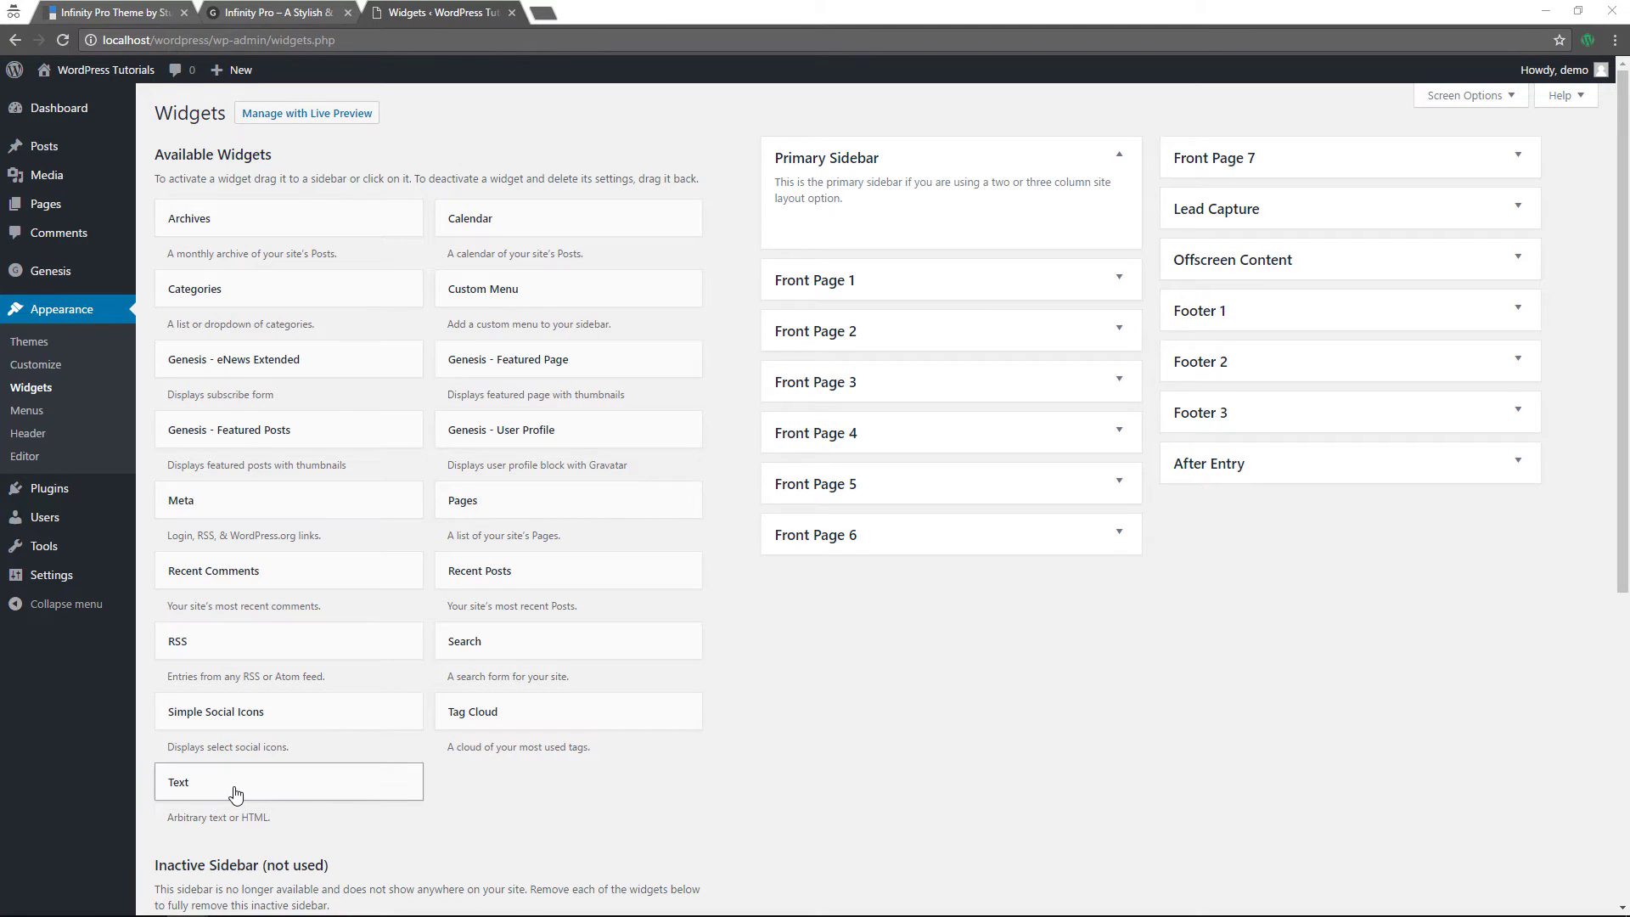
# - Add a Text widget to Front Page 2, title it "Our Ethos" and paste the creative entrepreneurs paragraph plus a "What We Believe" button link to #front-page-3
pyautogui.moveTo(235, 794); pyautogui.dragTo(870, 341)
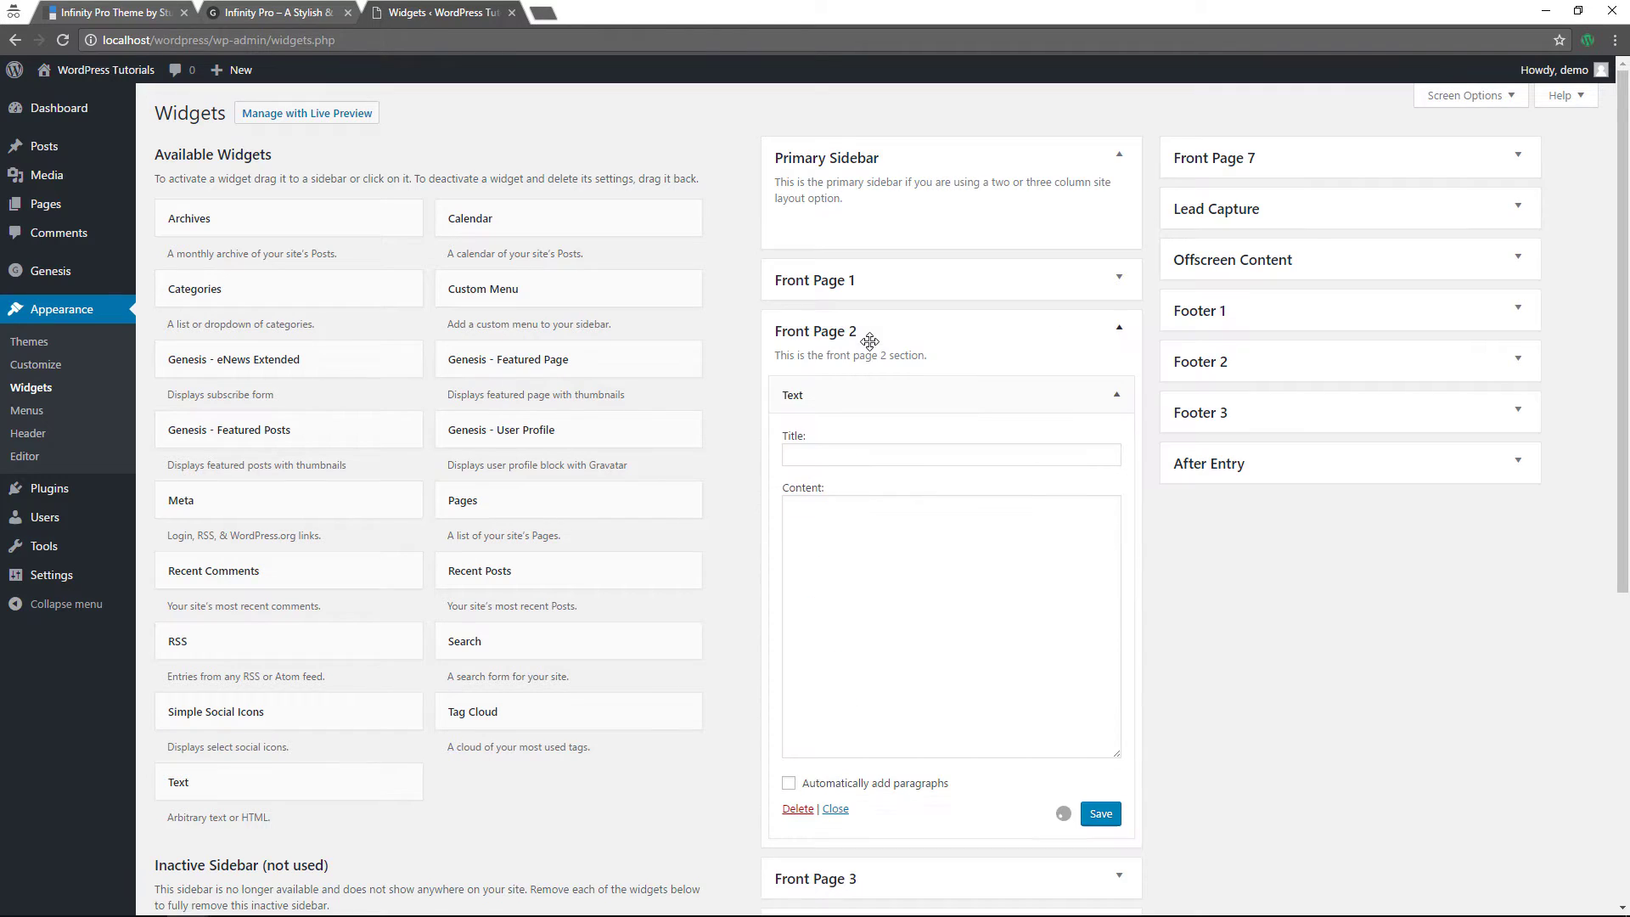
pyautogui.click(857, 458)
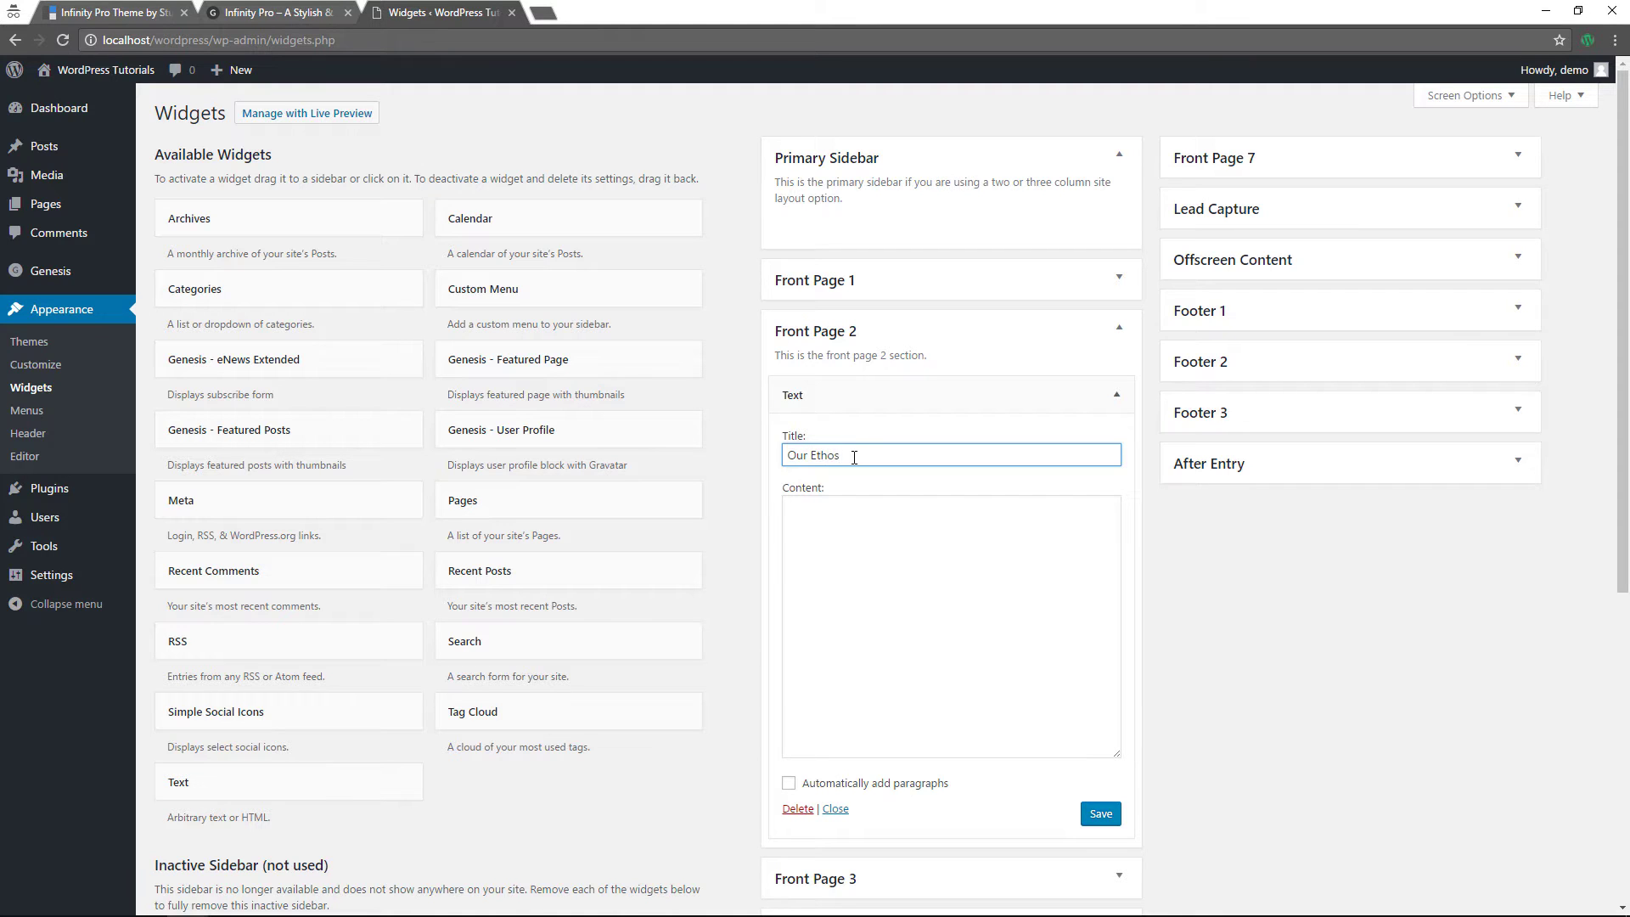
pyautogui.click(880, 543)
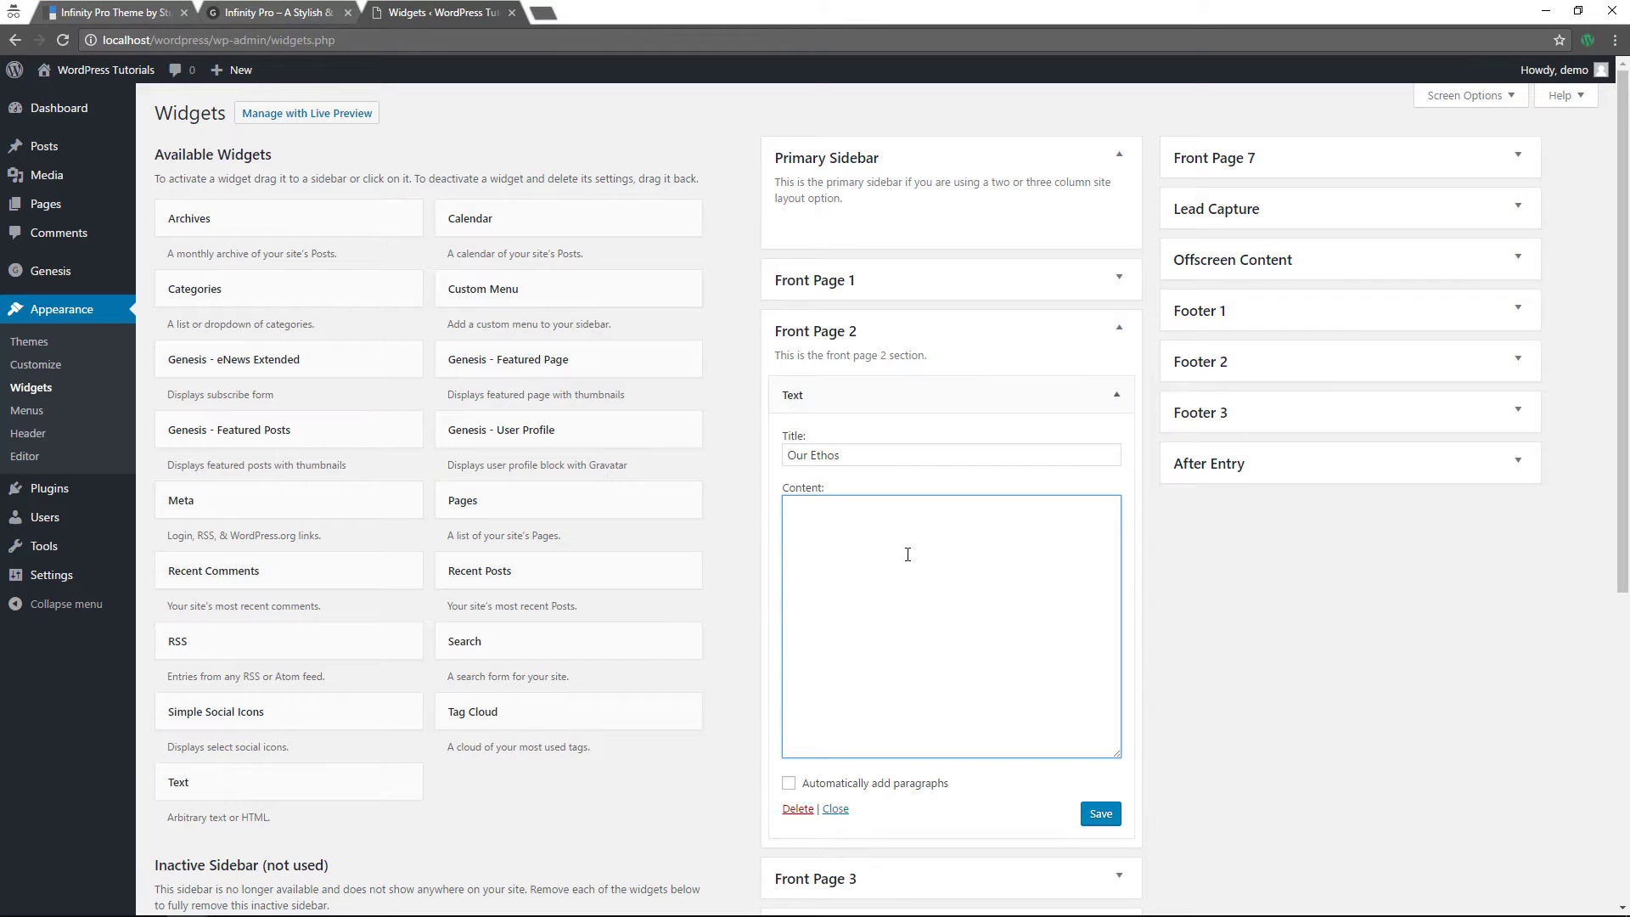
pyautogui.hotkey('alt', 'Tab')
pyautogui.hotkey('alt', 'Tab')
pyautogui.rightClick(854, 536)
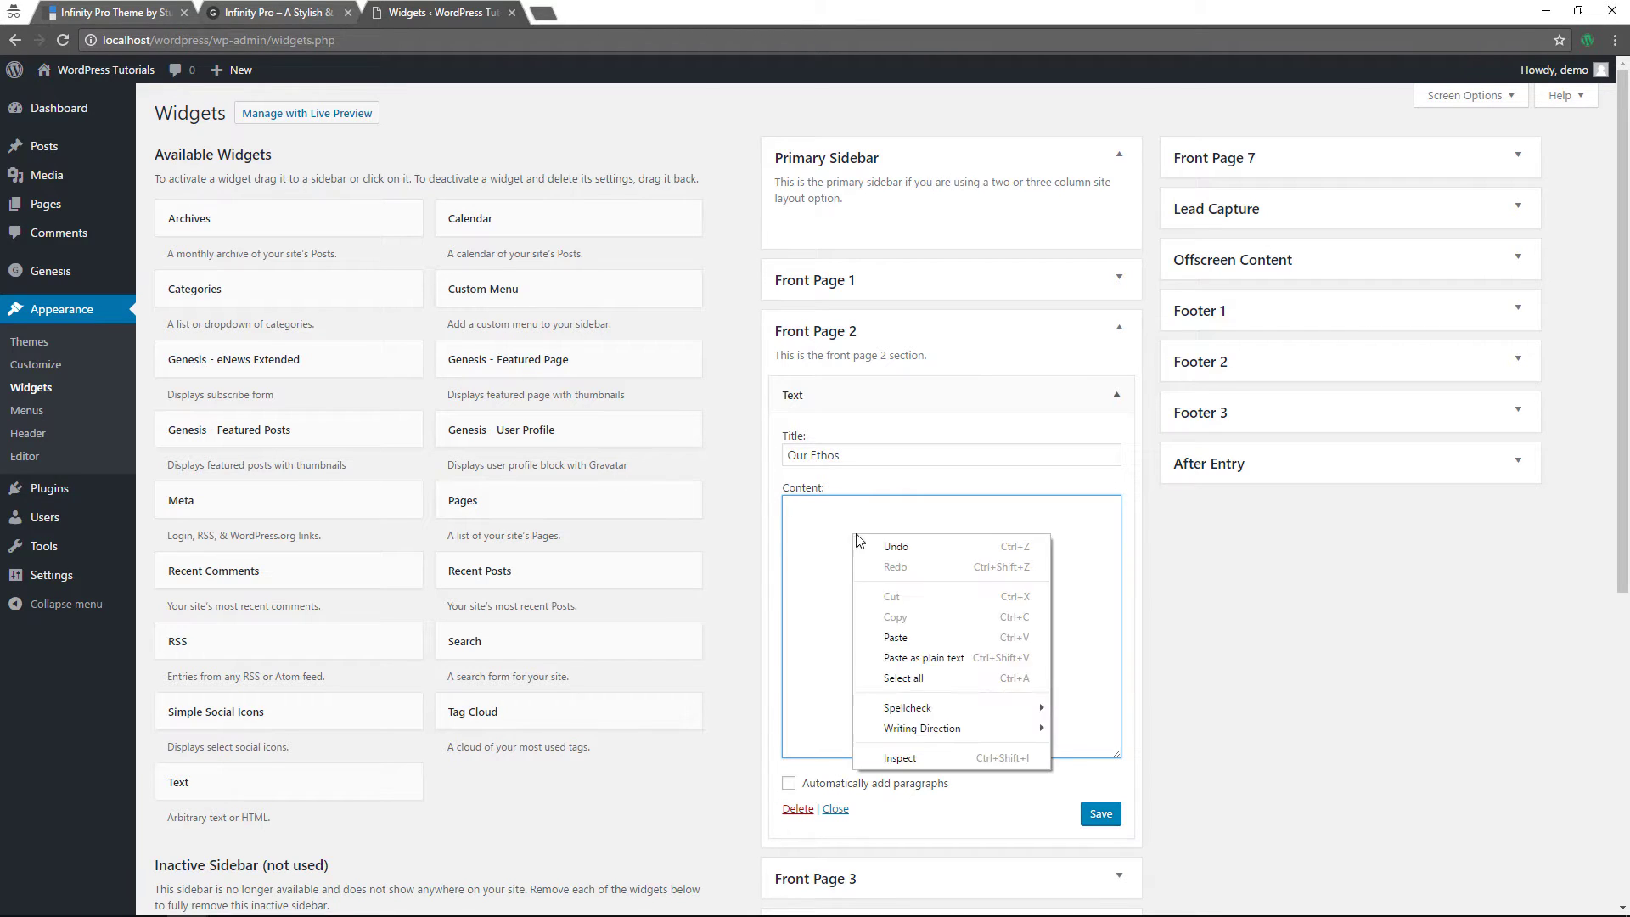
pyautogui.click(902, 639)
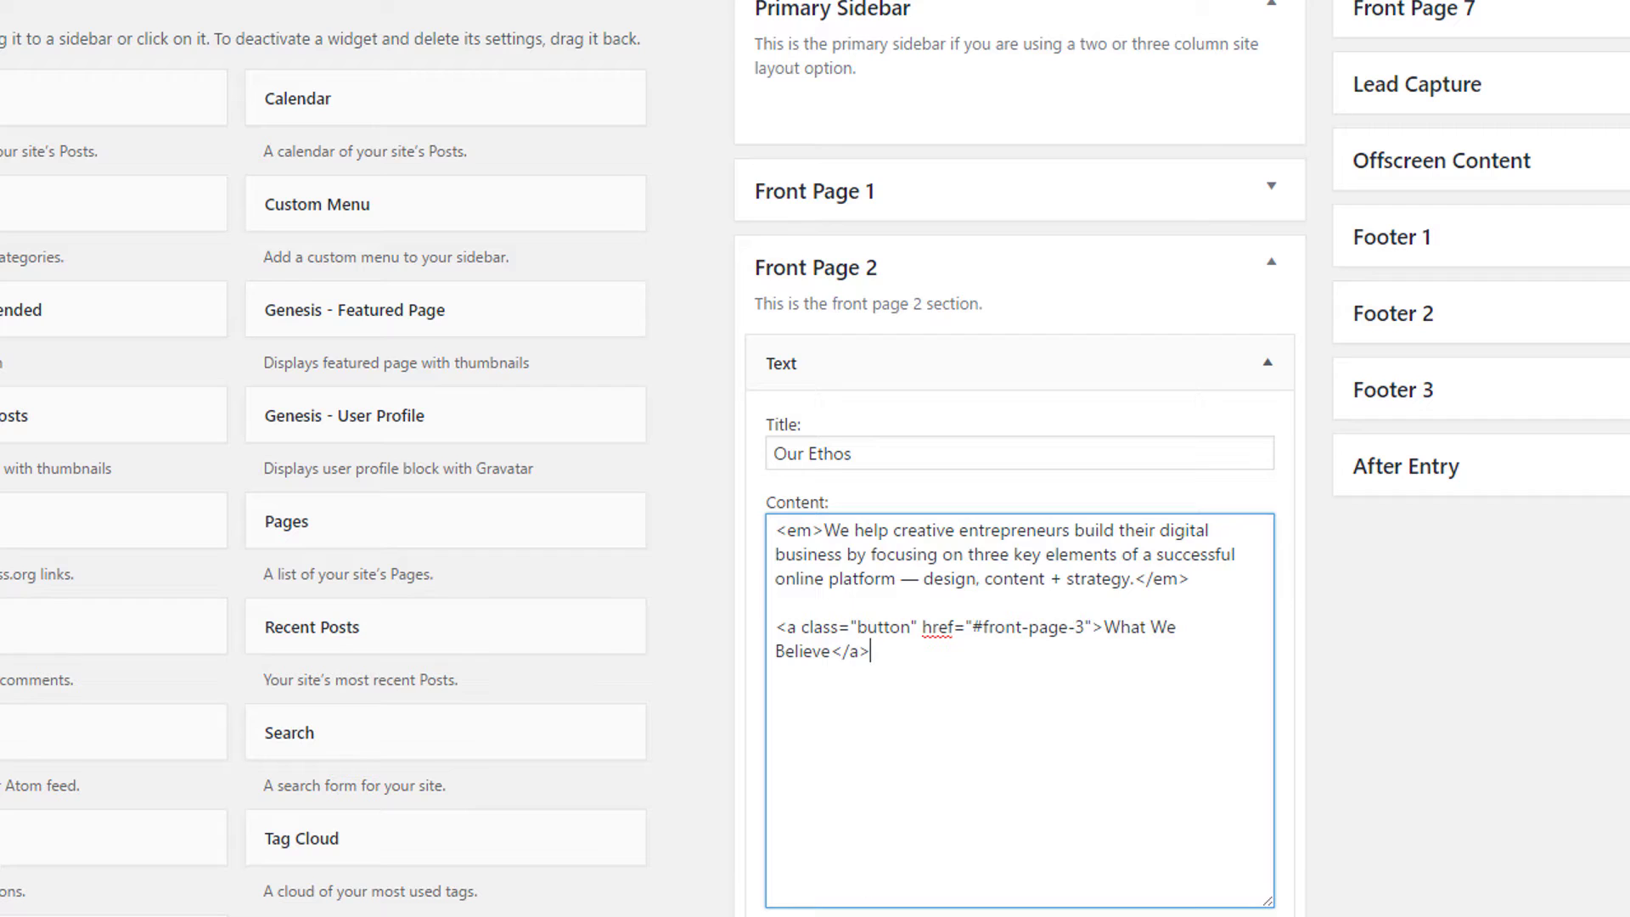
# - Enable automatic paragraphs for the "Our Ethos" text widget and save it
pyautogui.click(776, 916)
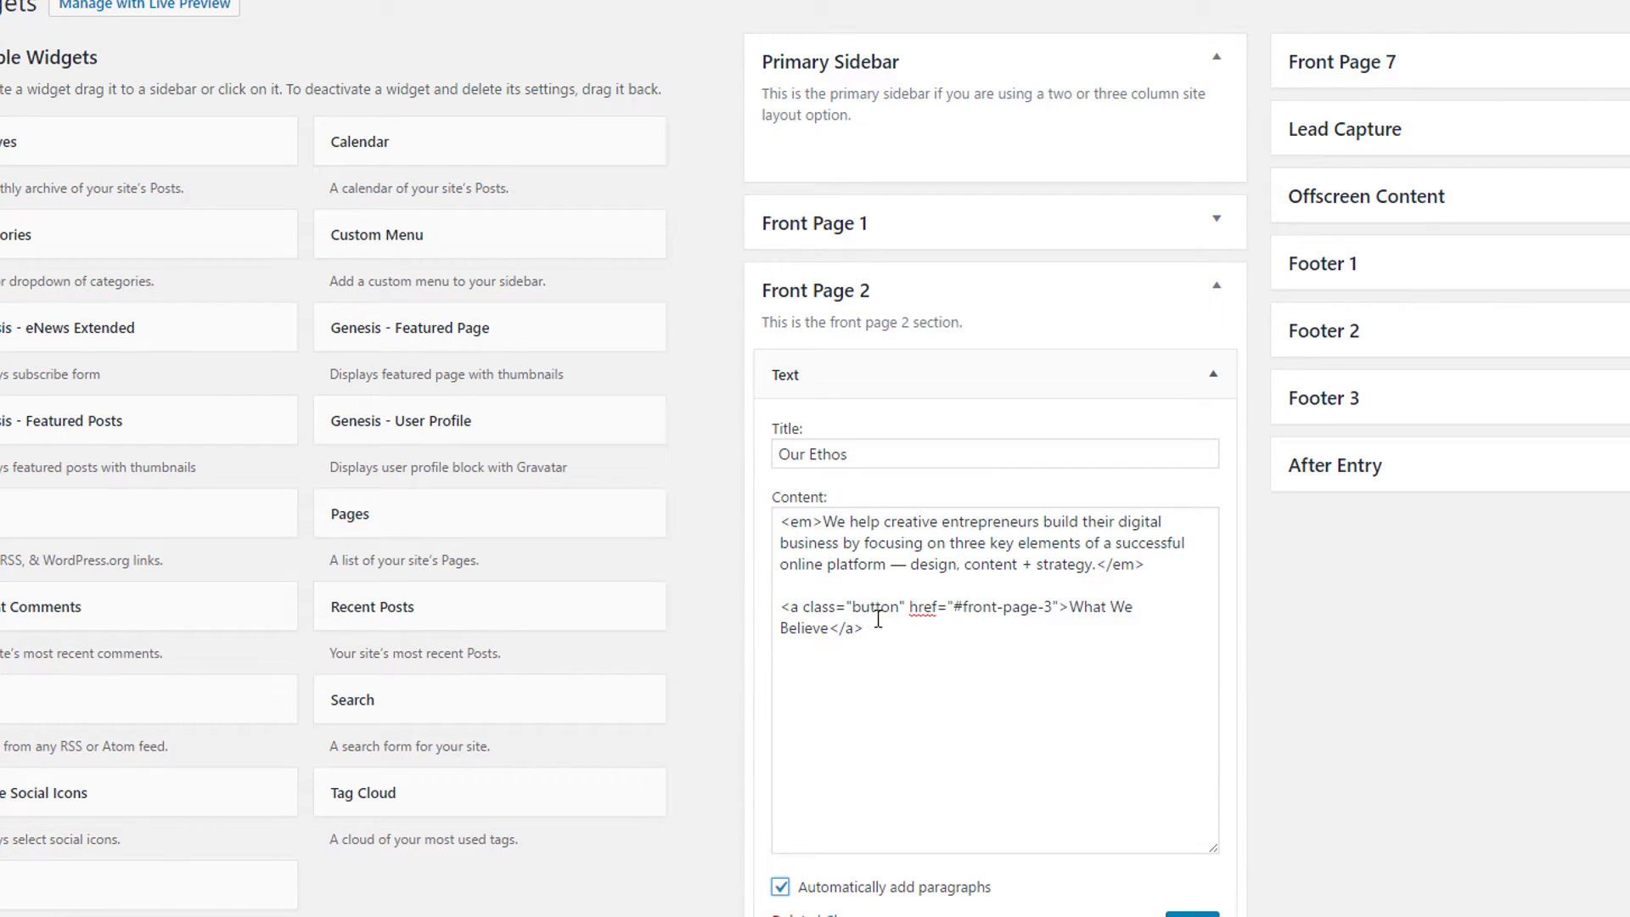
pyautogui.click(950, 617)
pyautogui.click(1191, 912)
# - Visit the local site, examine the "Our Ethos" section on the front page and test the "Start Your Journey" button
pyautogui.moveTo(36, 66)
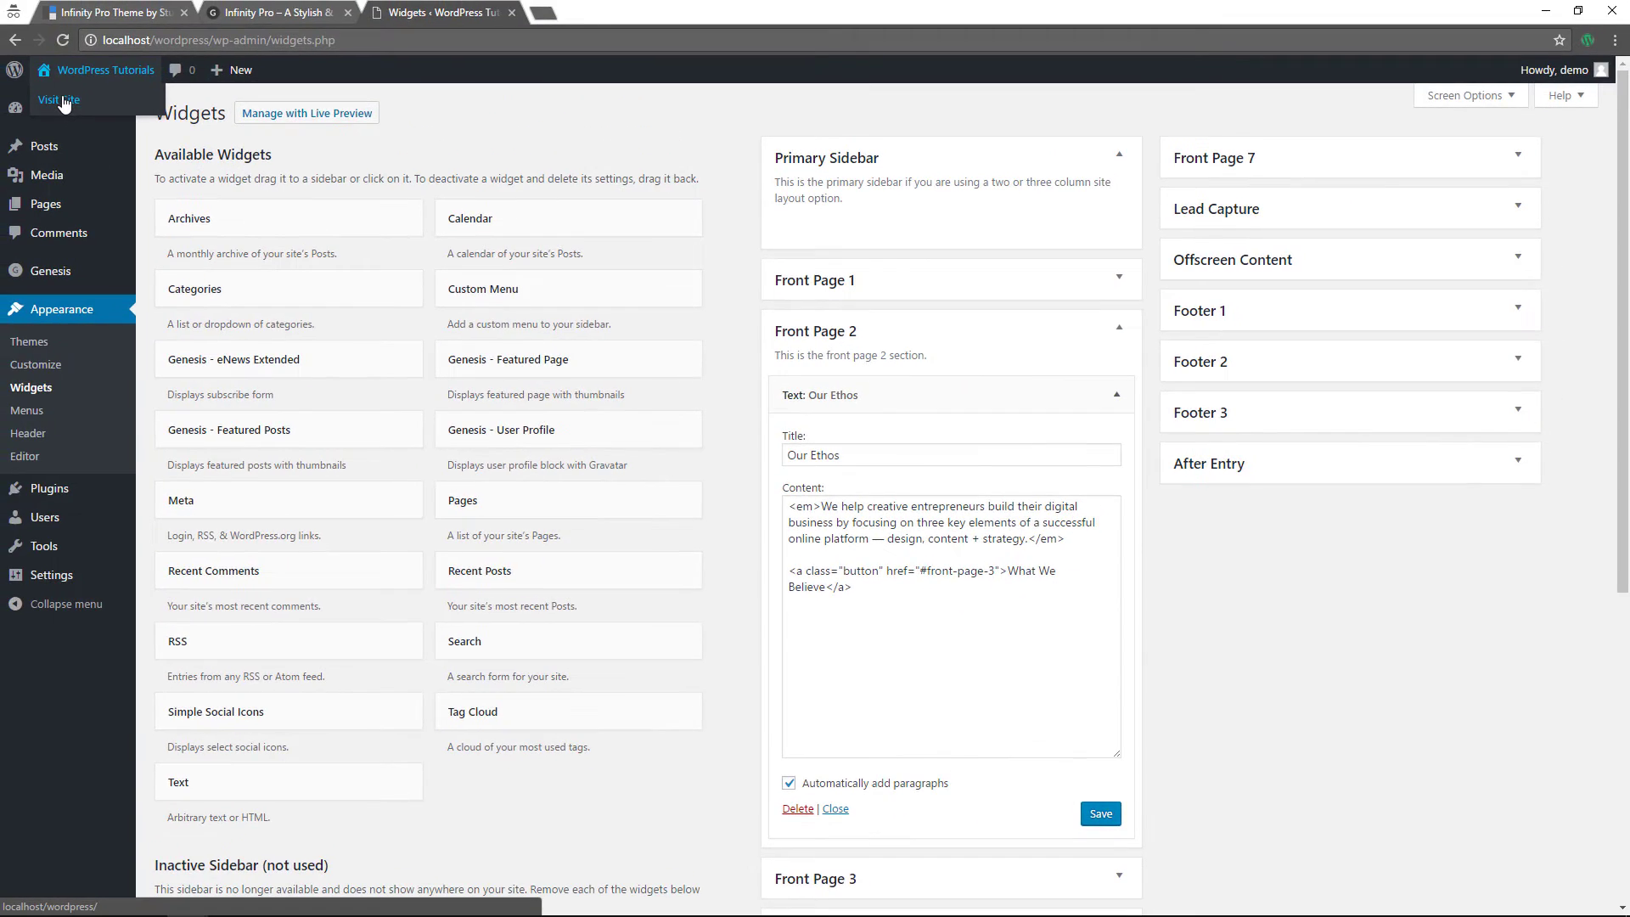
pyautogui.click(65, 102)
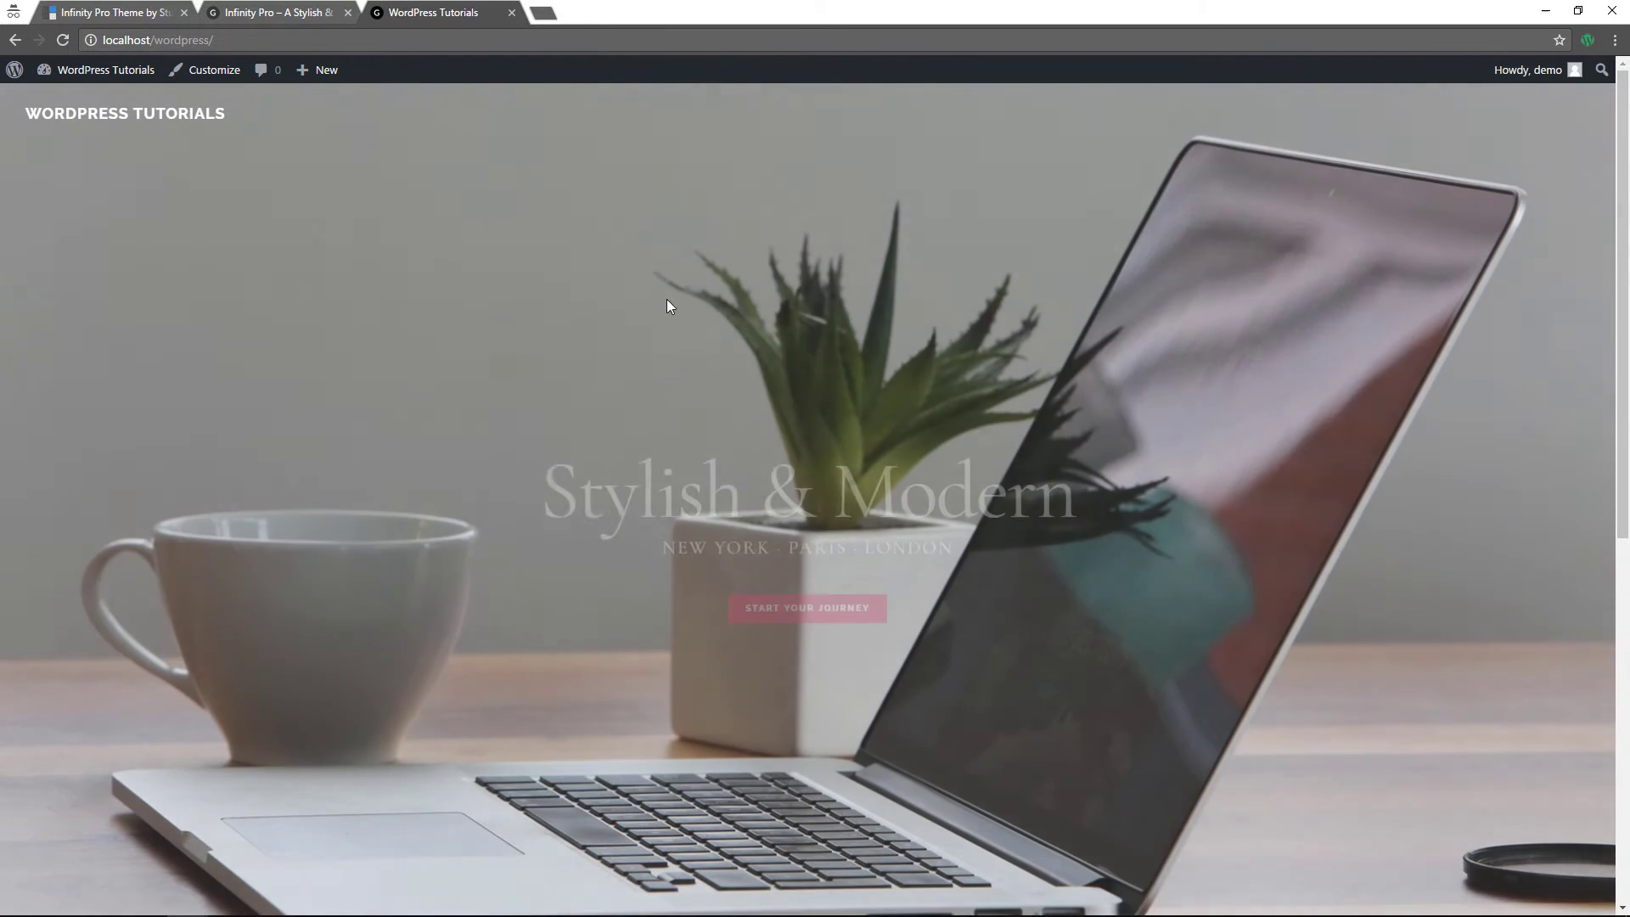
pyautogui.scroll(-6, 690, 343)
pyautogui.scroll(-1, 689, 348)
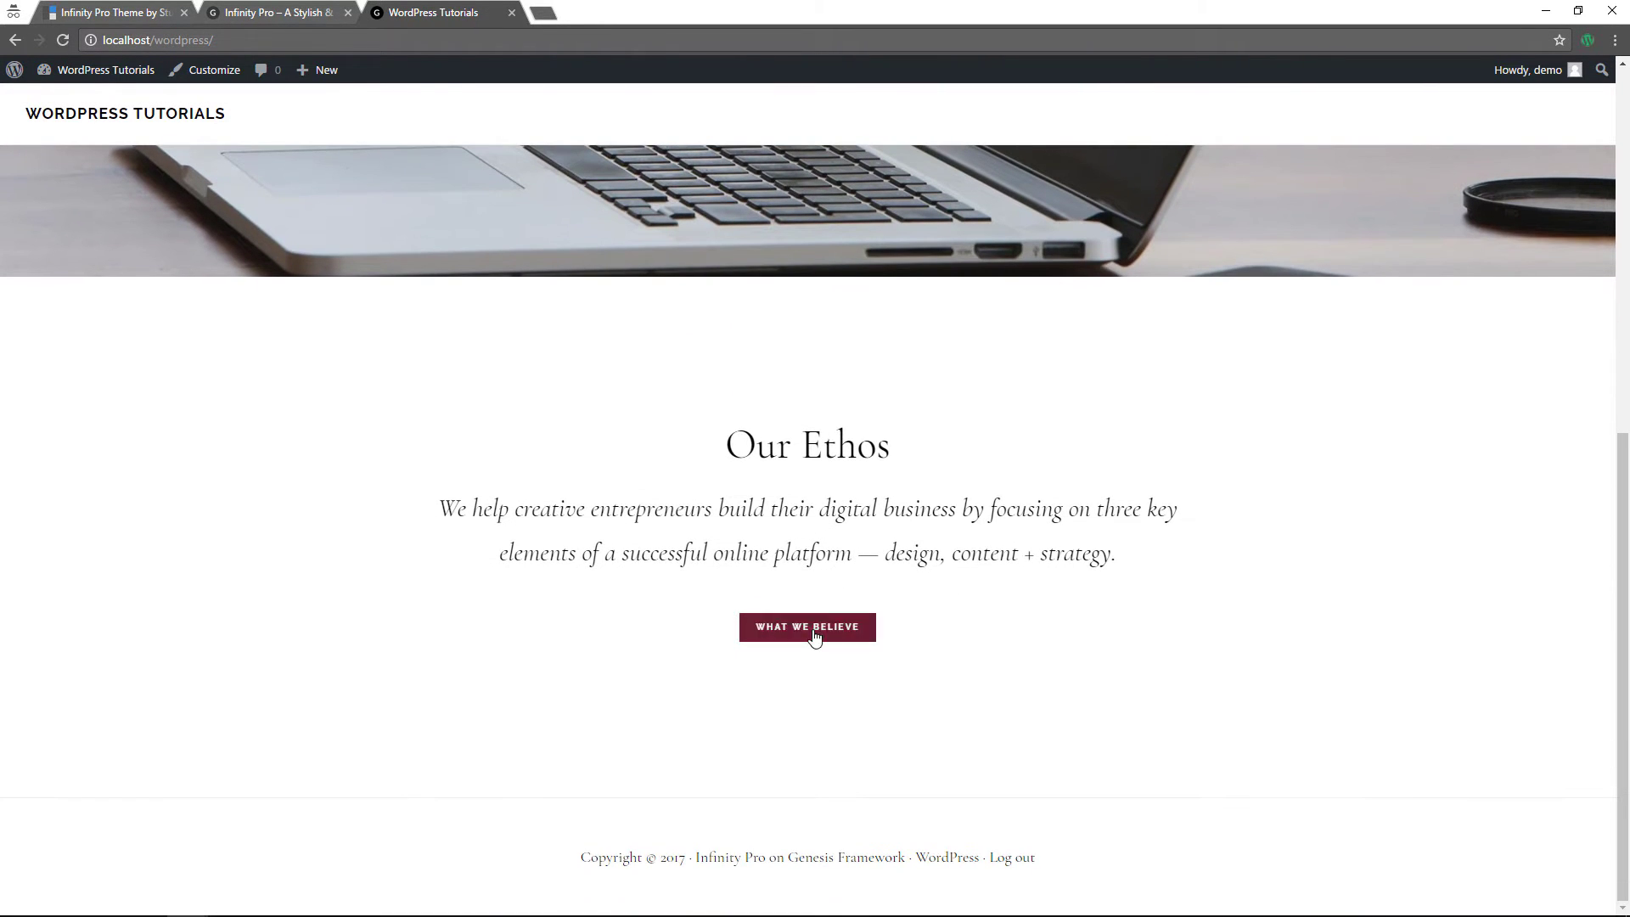
pyautogui.scroll(8, 819, 629)
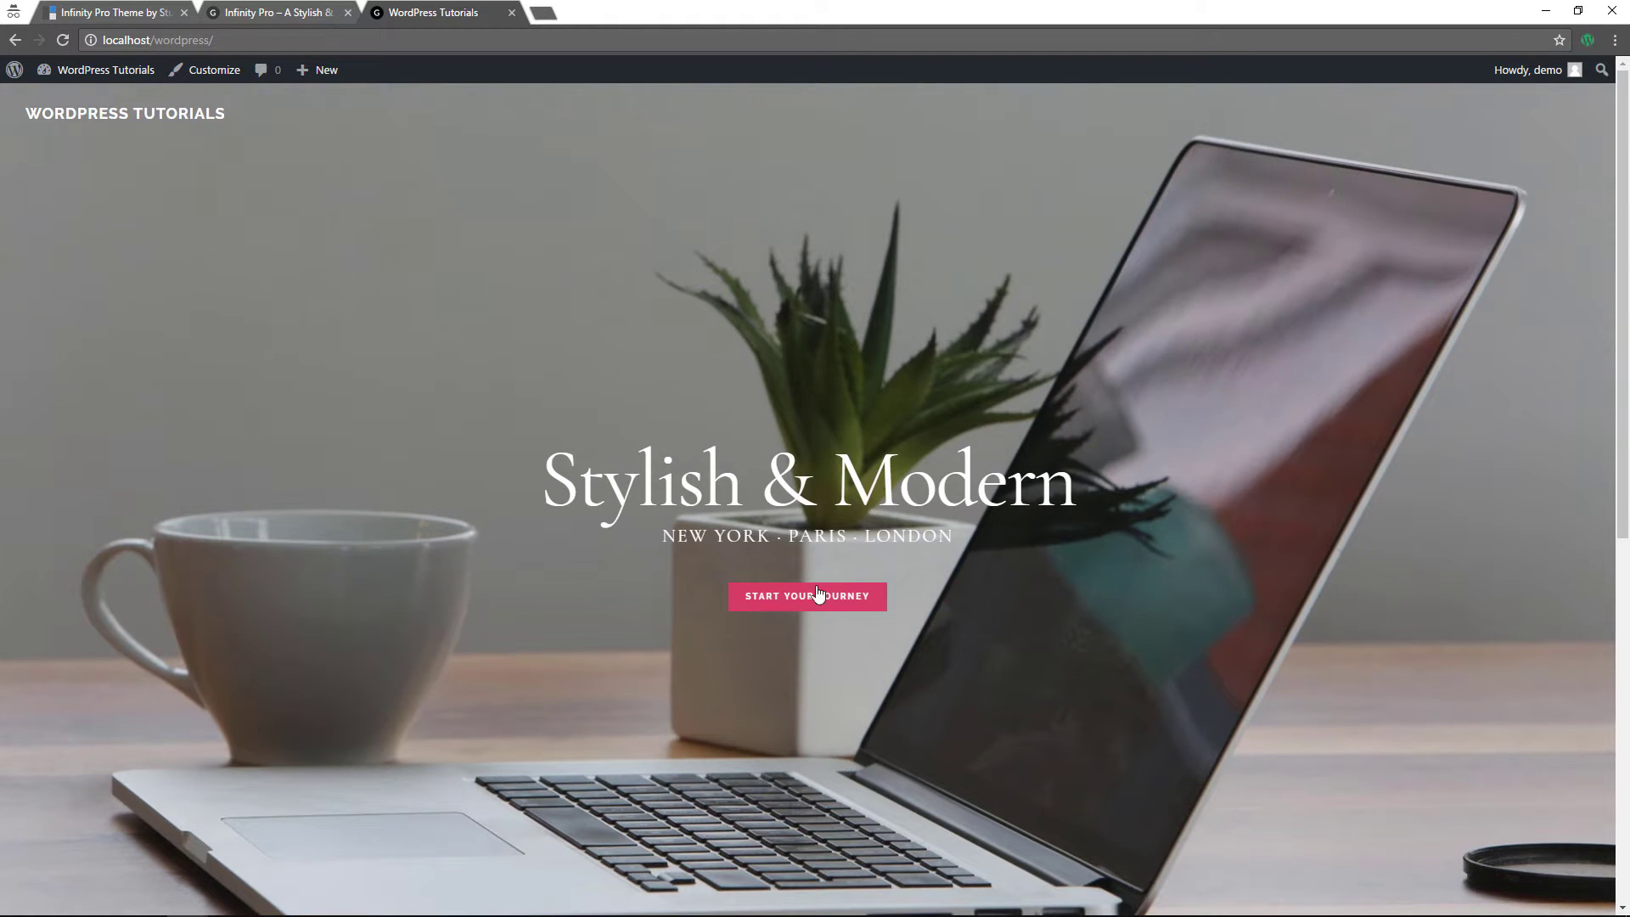
pyautogui.click(815, 605)
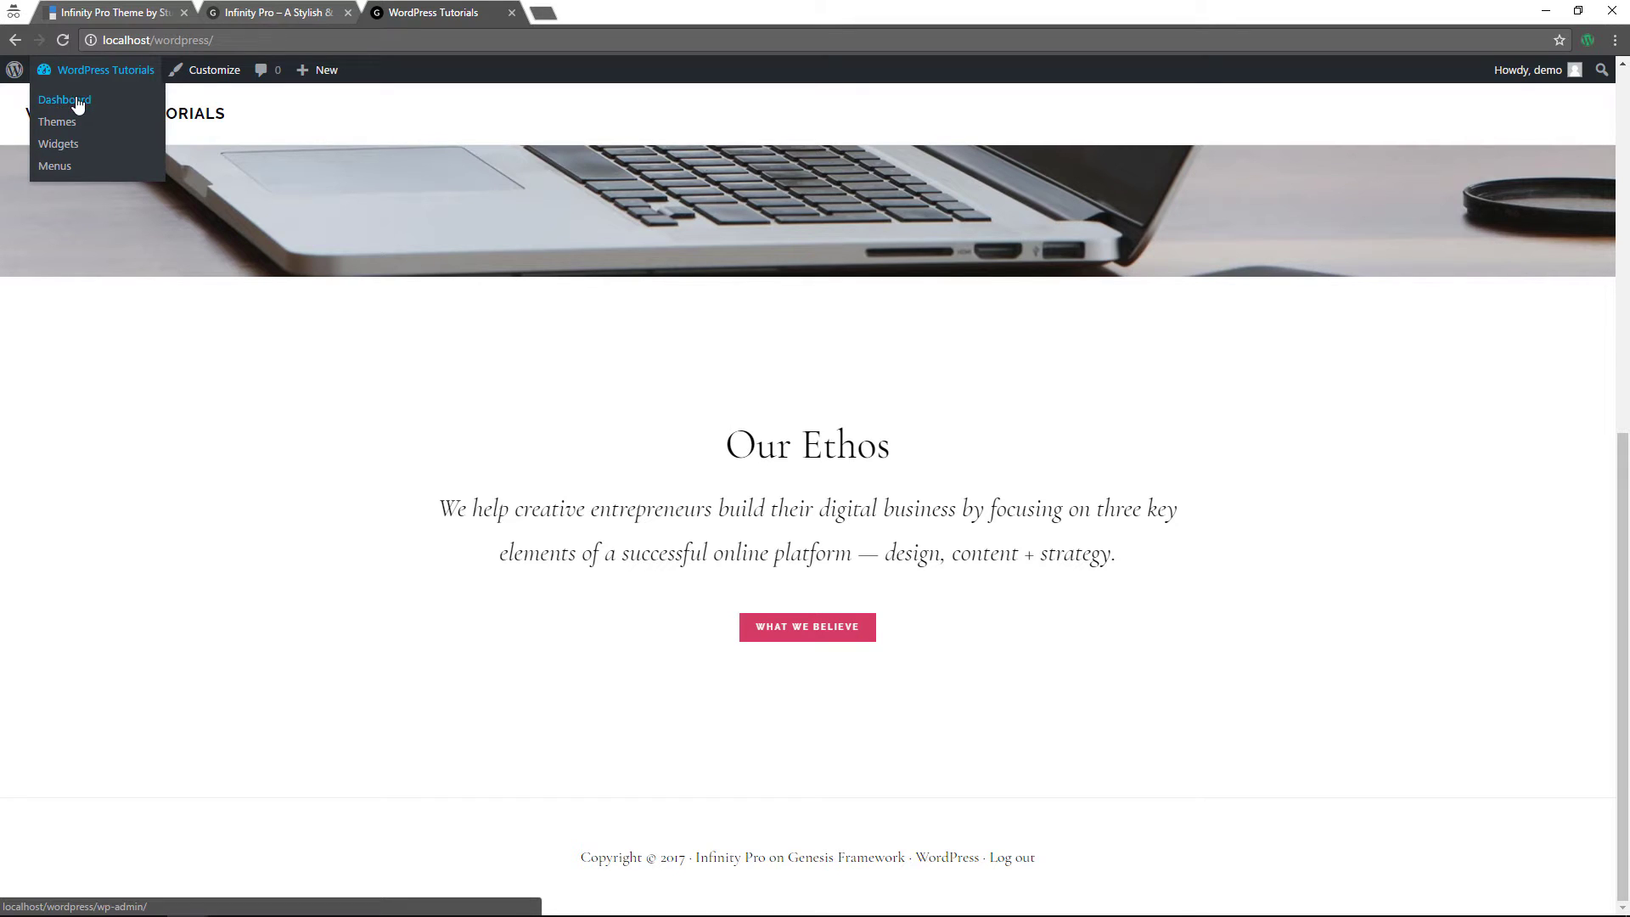
# - Return to the Widgets settings and add a Text widget titled "We Believe" to Front Page 3
pyautogui.click(71, 146)
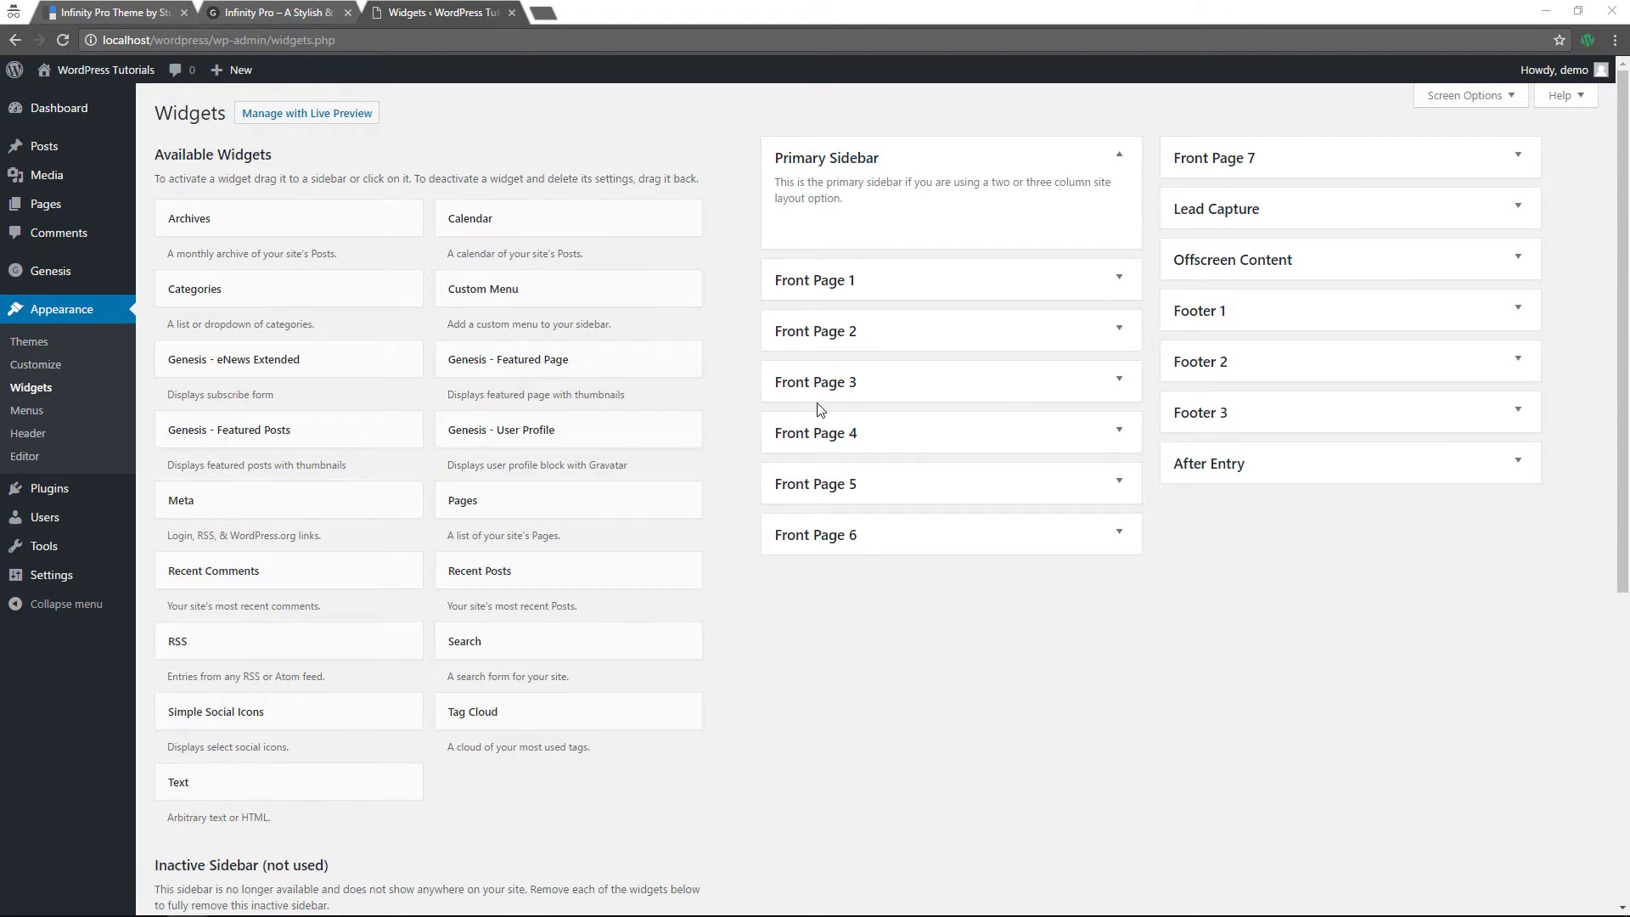
pyautogui.click(872, 389)
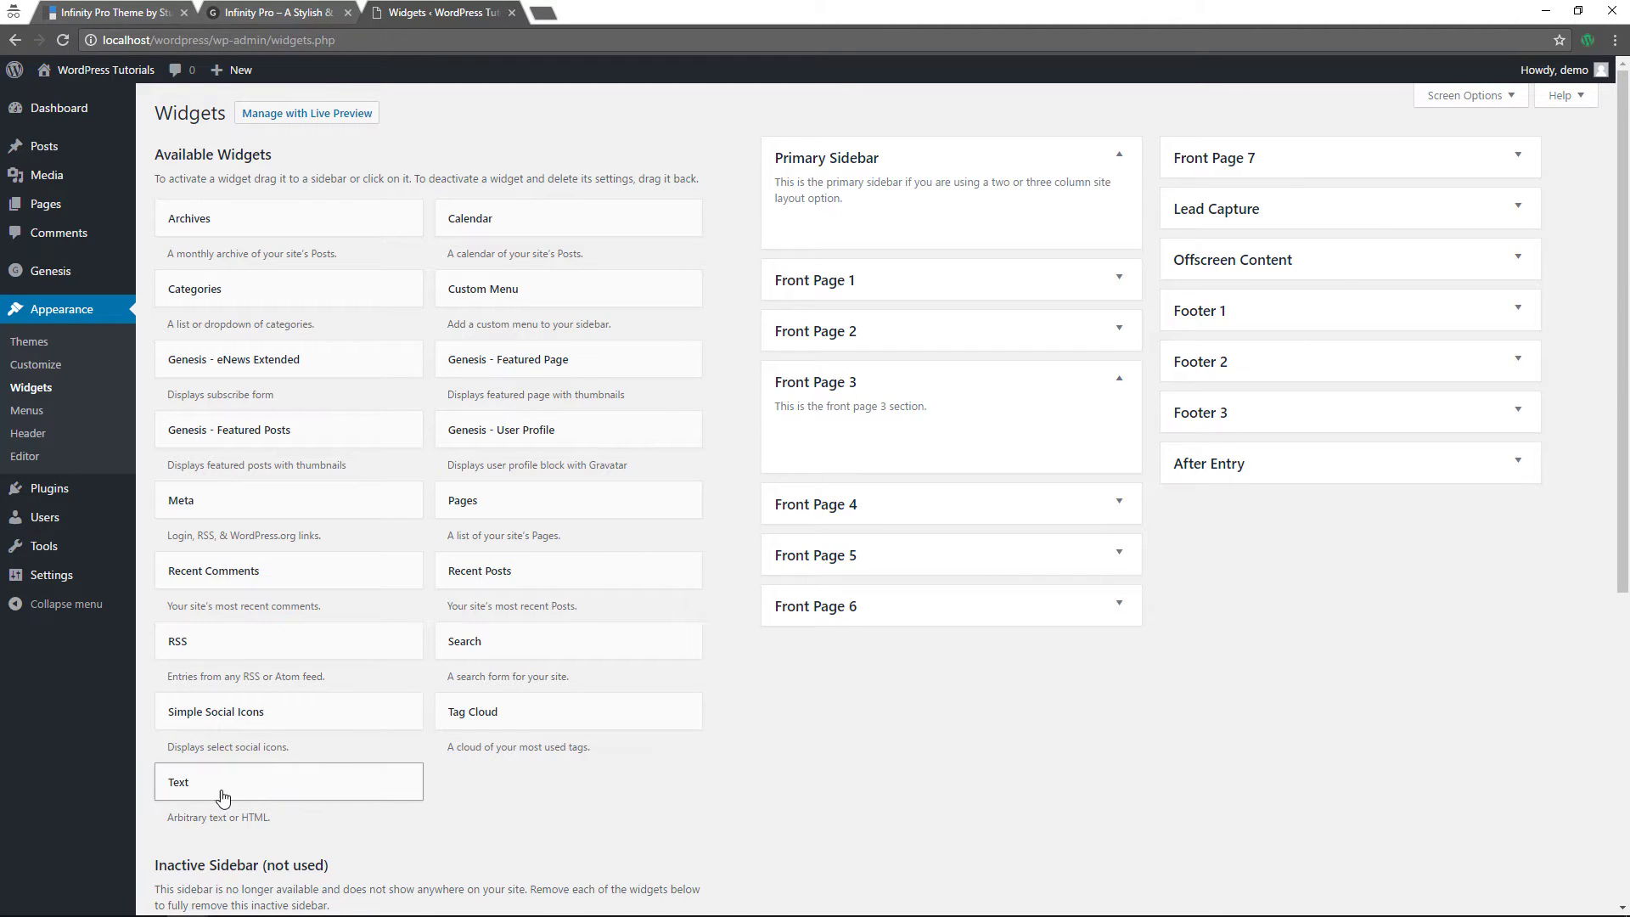
pyautogui.moveTo(219, 788); pyautogui.dragTo(832, 433)
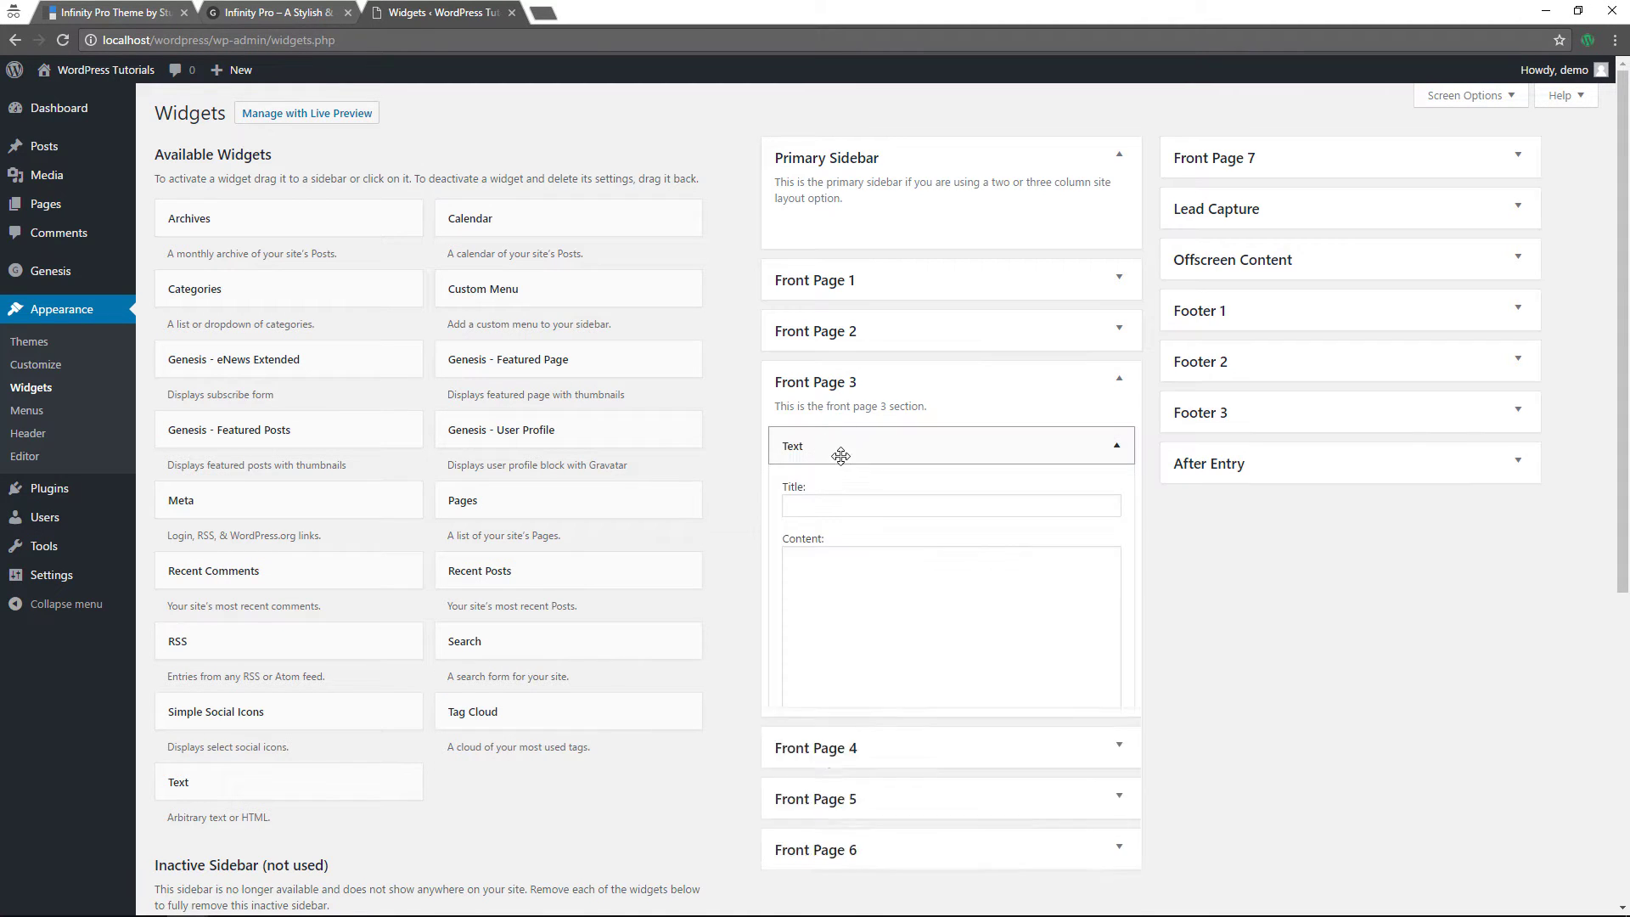
pyautogui.click(880, 506)
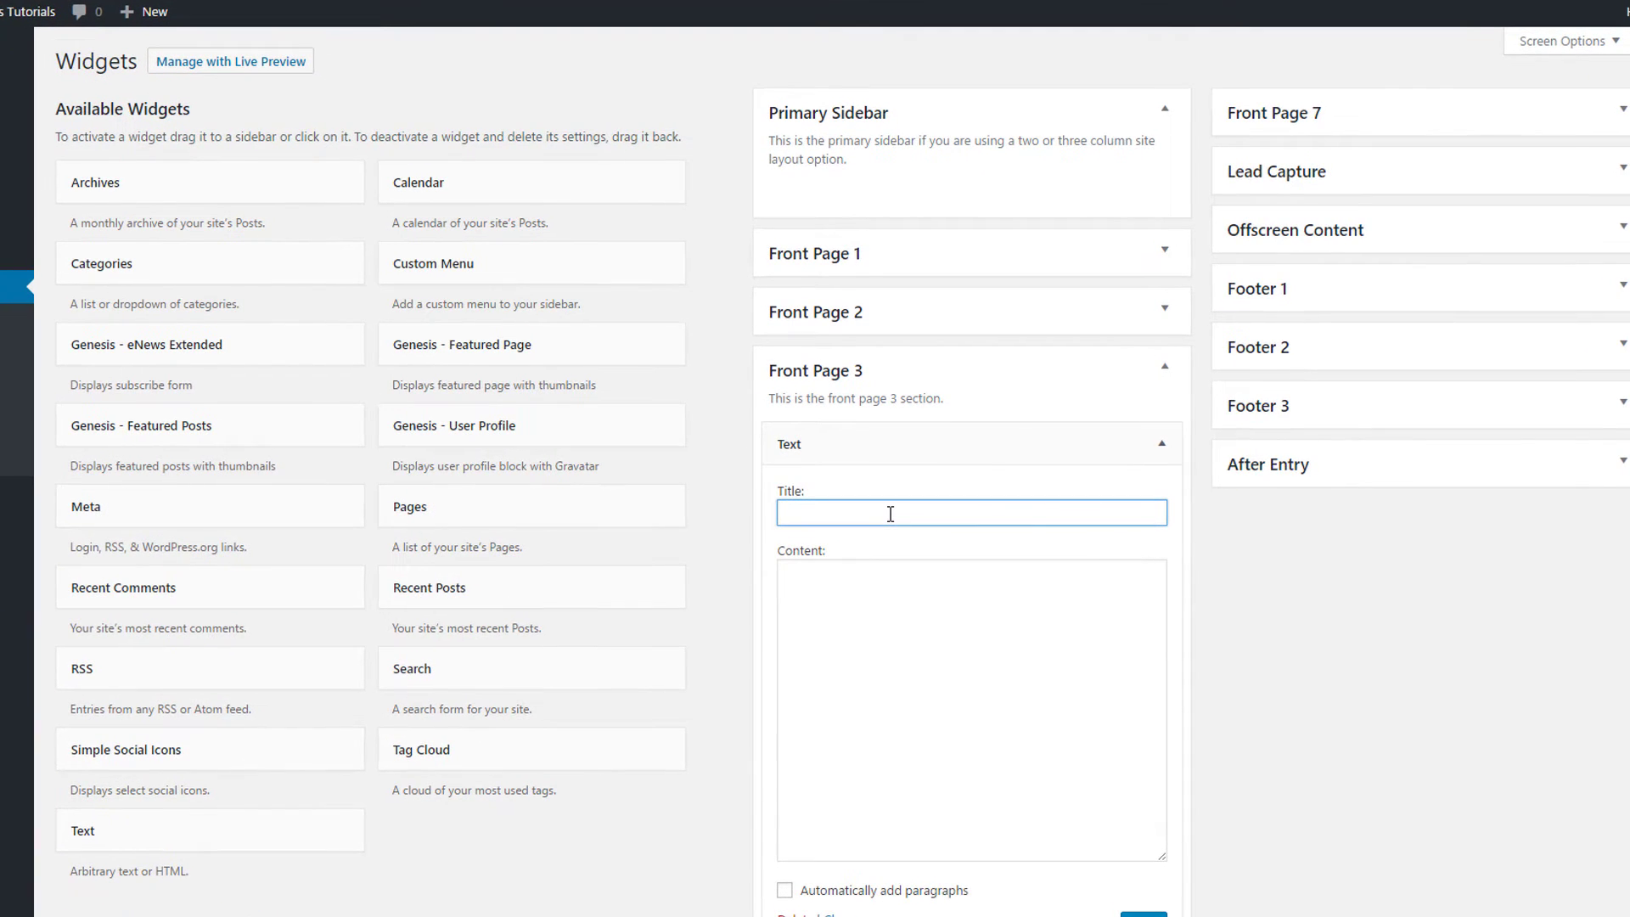
pyautogui.write('We Believe')
# - Fill the "We Believe" widget with the Infinity Pro paragraph and a "View Theme Features" button link to #front-page-4, enable automatic paragraphs and save
pyautogui.click(906, 592)
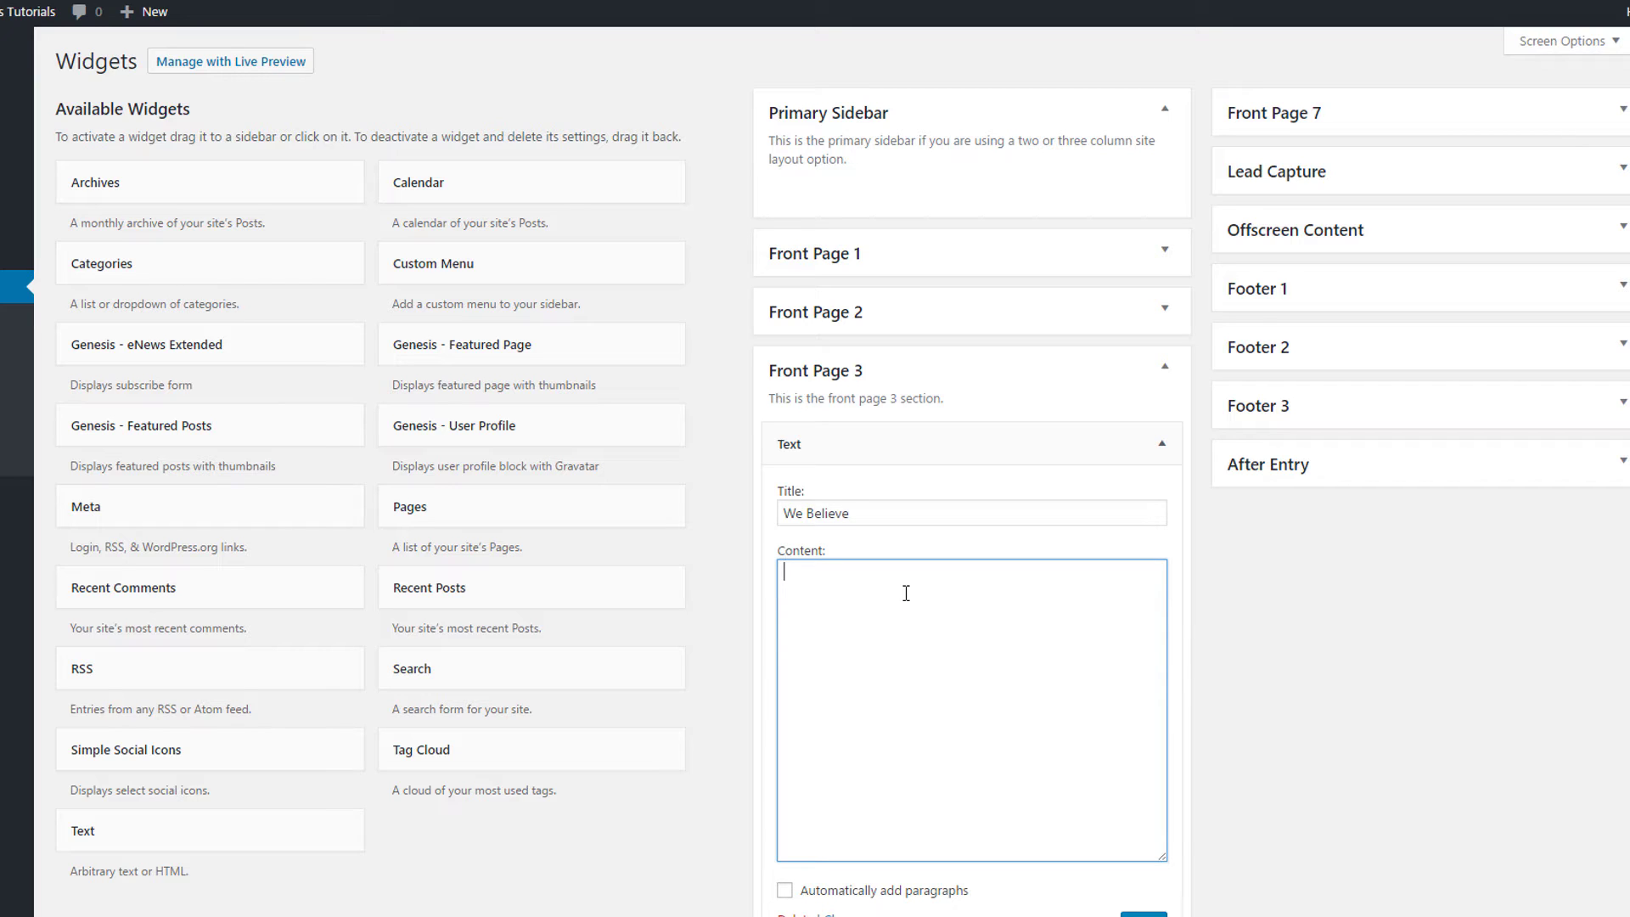
pyautogui.write('<em>Infinity Pro is the most beautiful theme ever created. With an emphasis on incredible typography and responsive design, it will leave your audience speechless.</em>  <a class="button" href="#front-page-4">View Theme Features</a>')
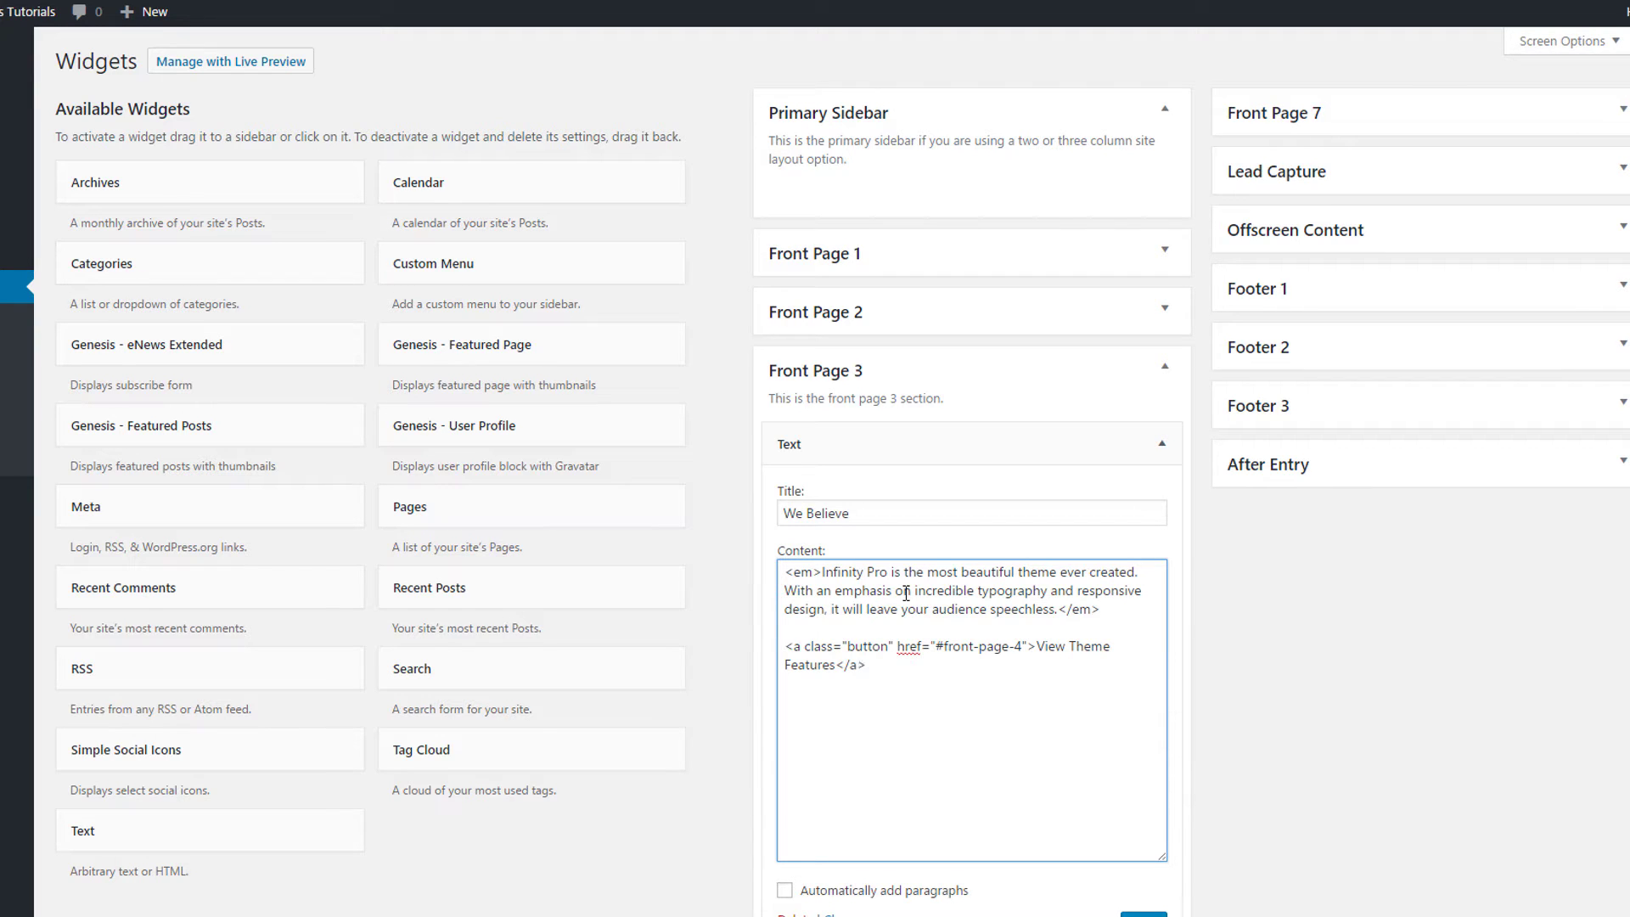
pyautogui.click(784, 890)
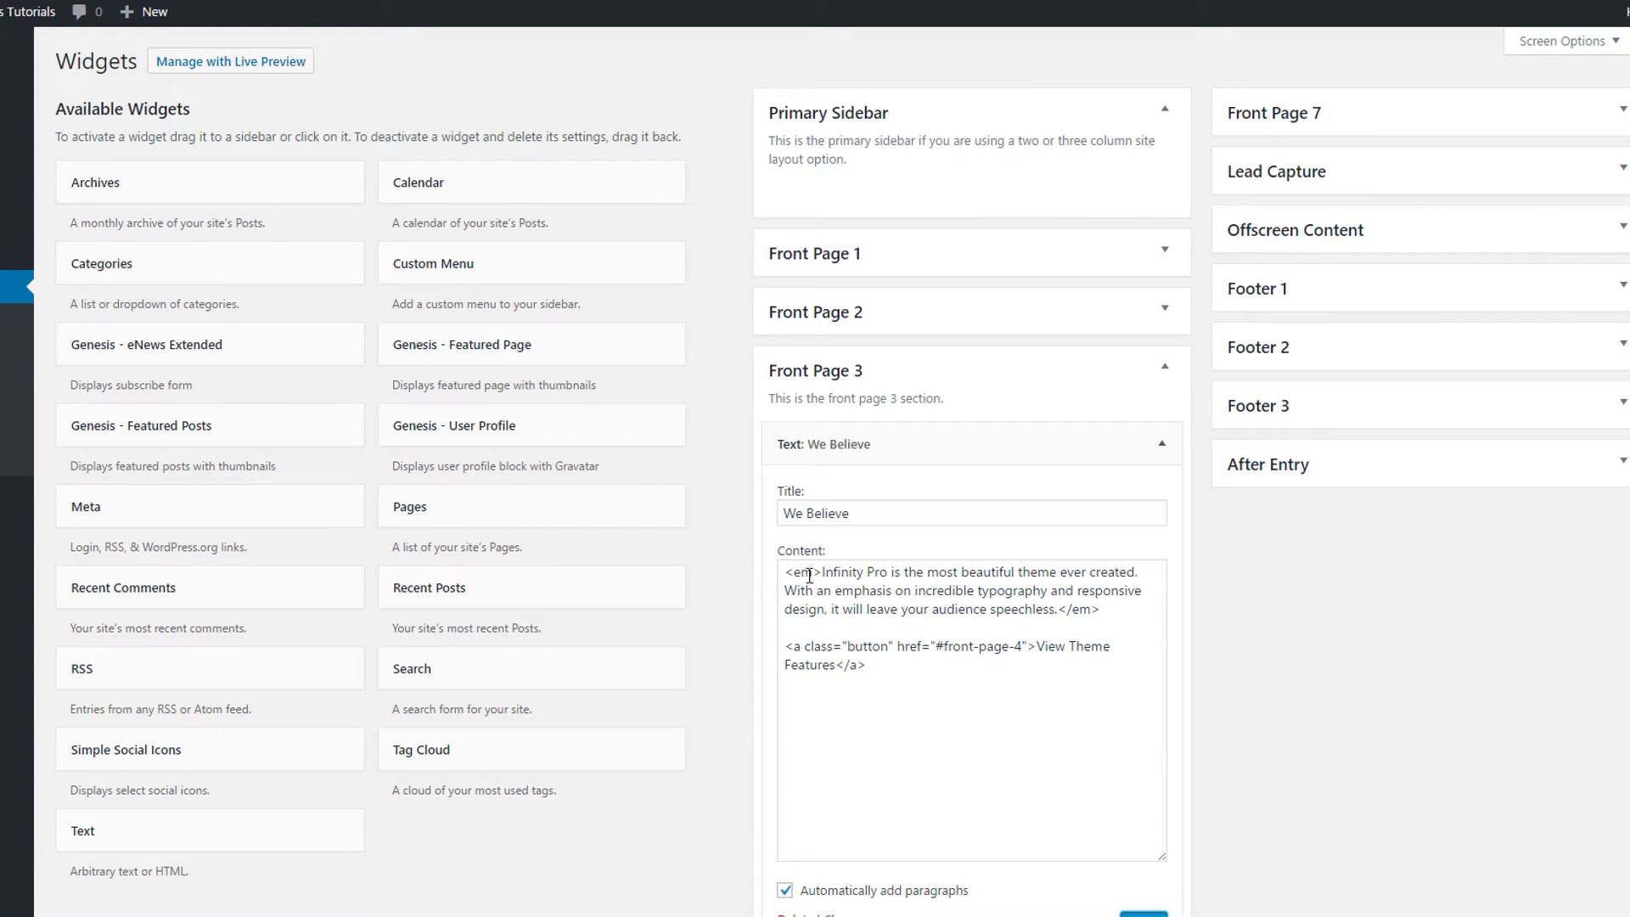
# - Visit the local site and follow the "Start Your Journey" and "What We Believe" buttons to check the Front Page 3 section
pyautogui.click(3, 52)
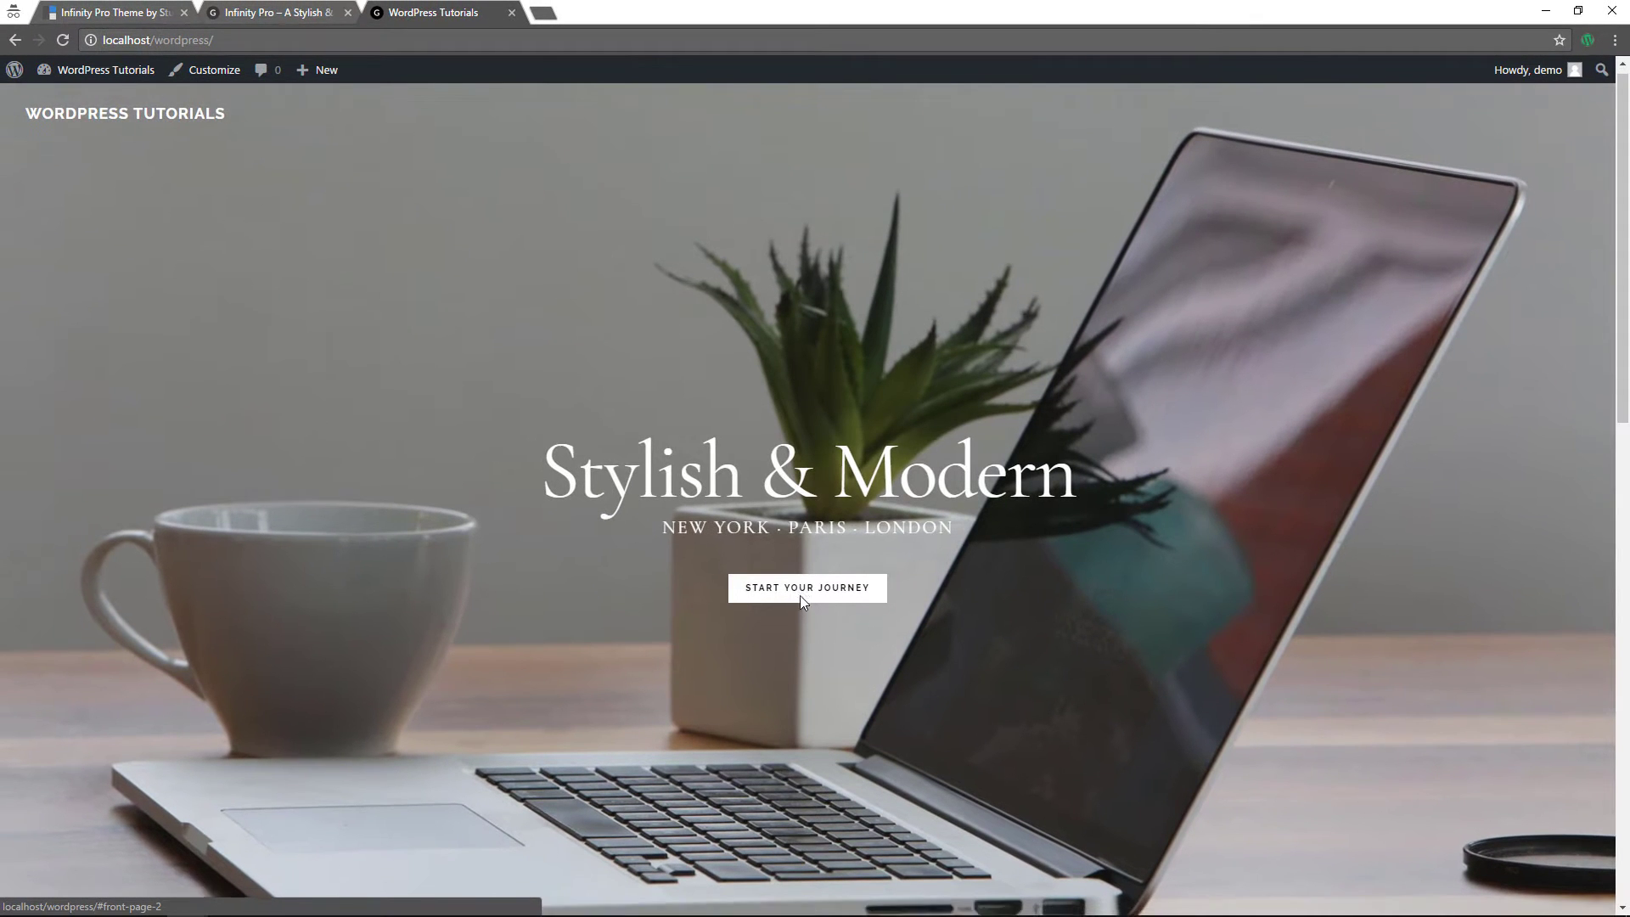
pyautogui.click(800, 596)
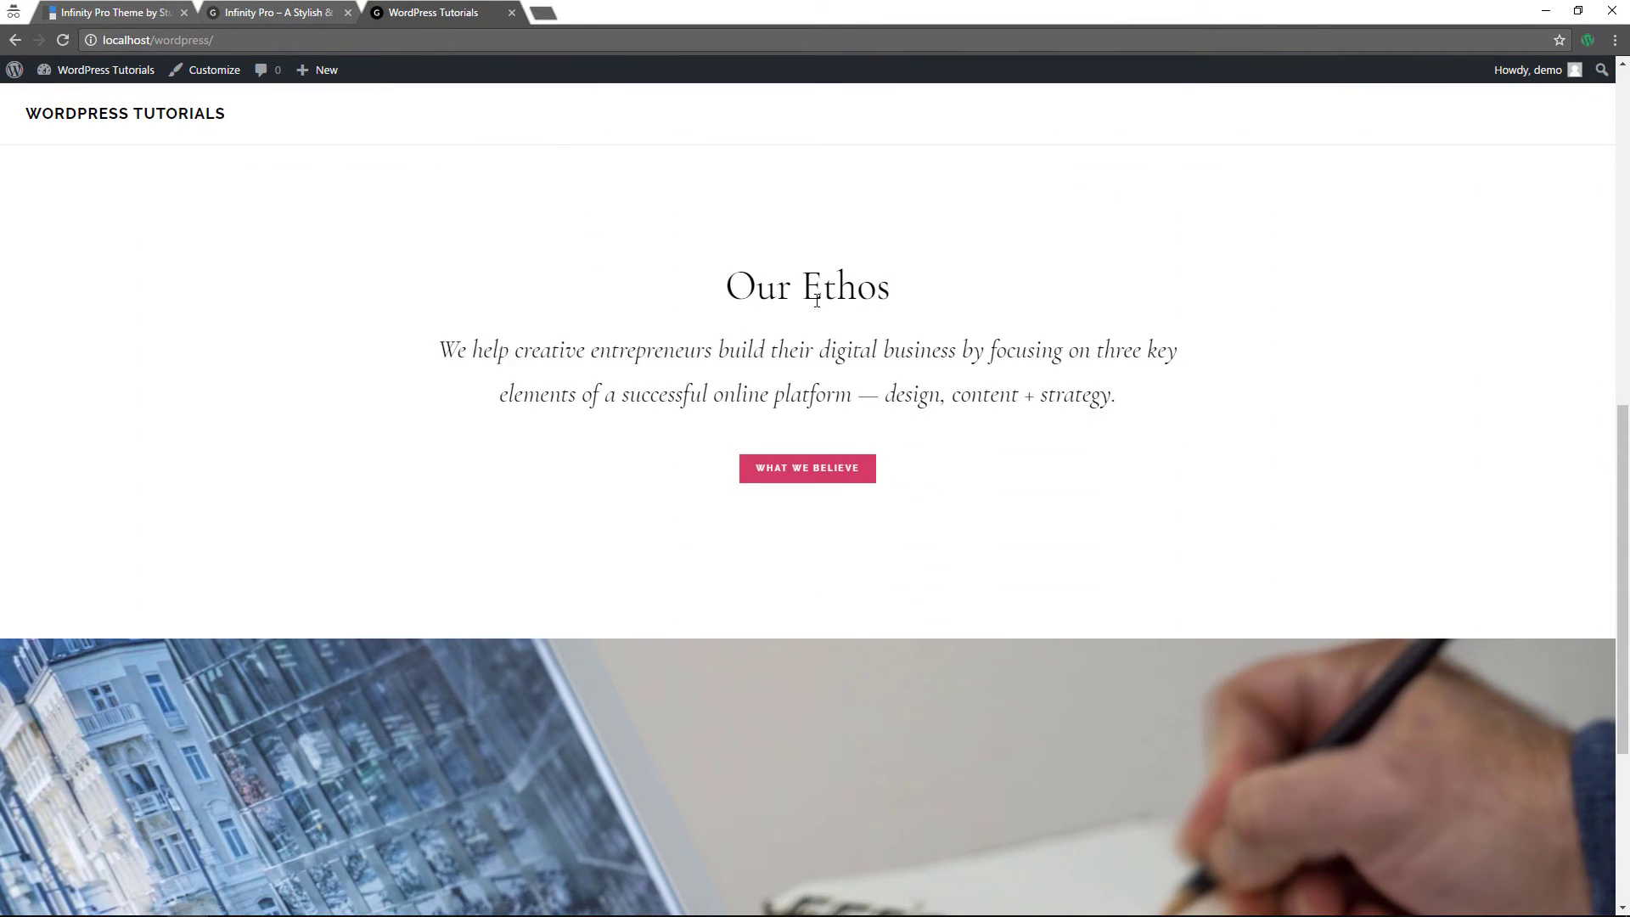
pyautogui.click(820, 478)
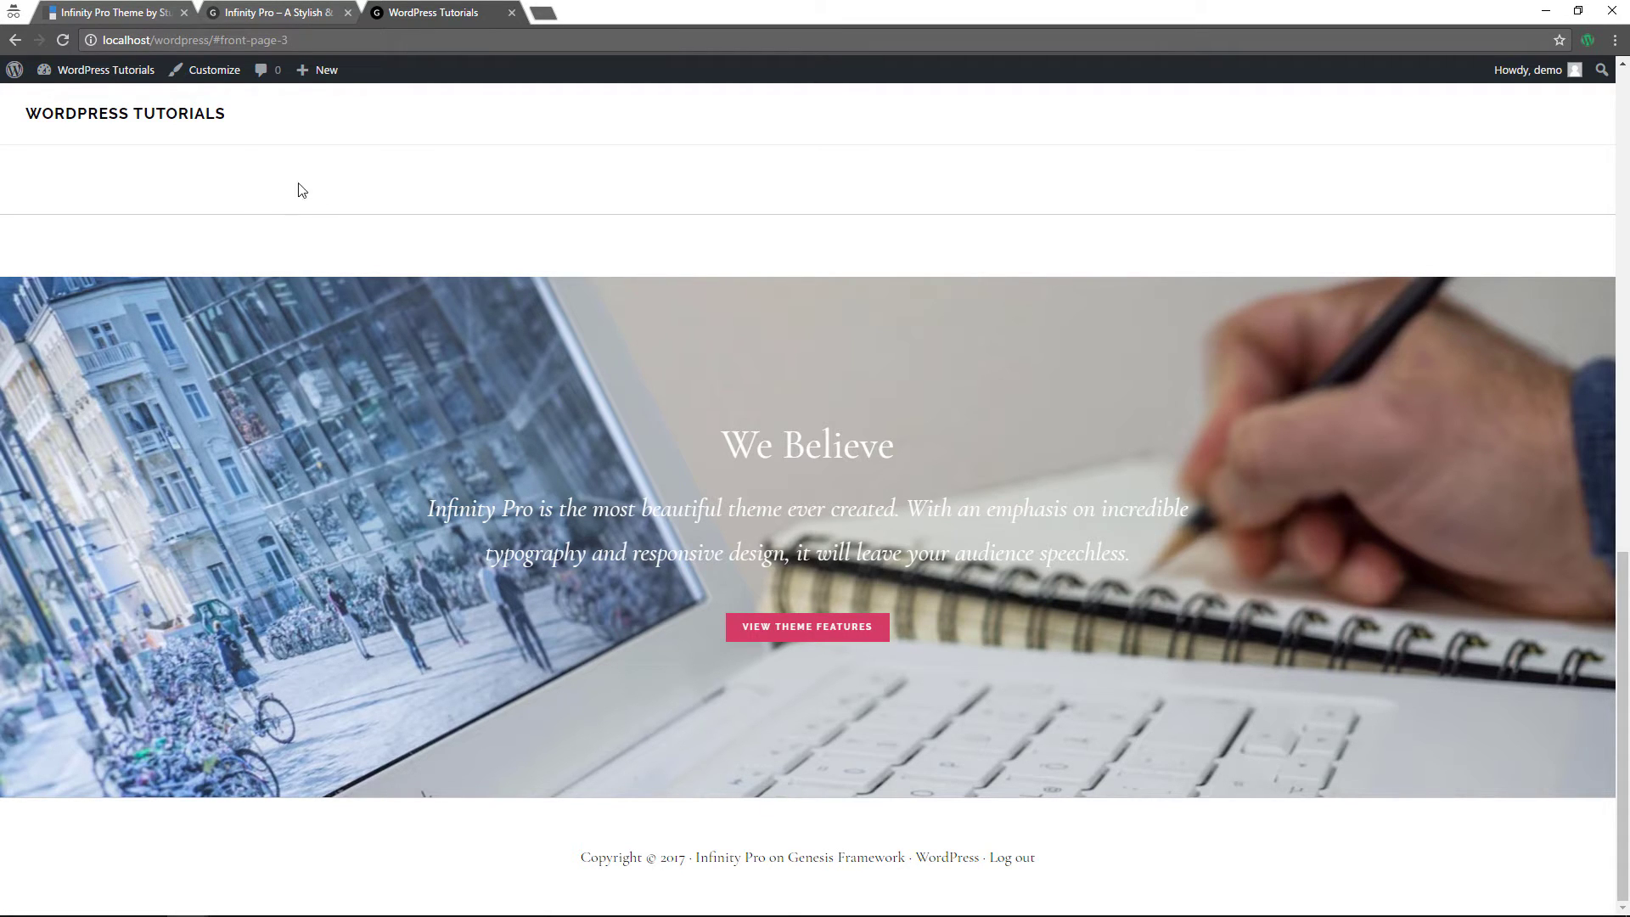
# - Go back to the Widgets settings and add a Text widget titled "Features" to Front Page 4
pyautogui.moveTo(120, 78)
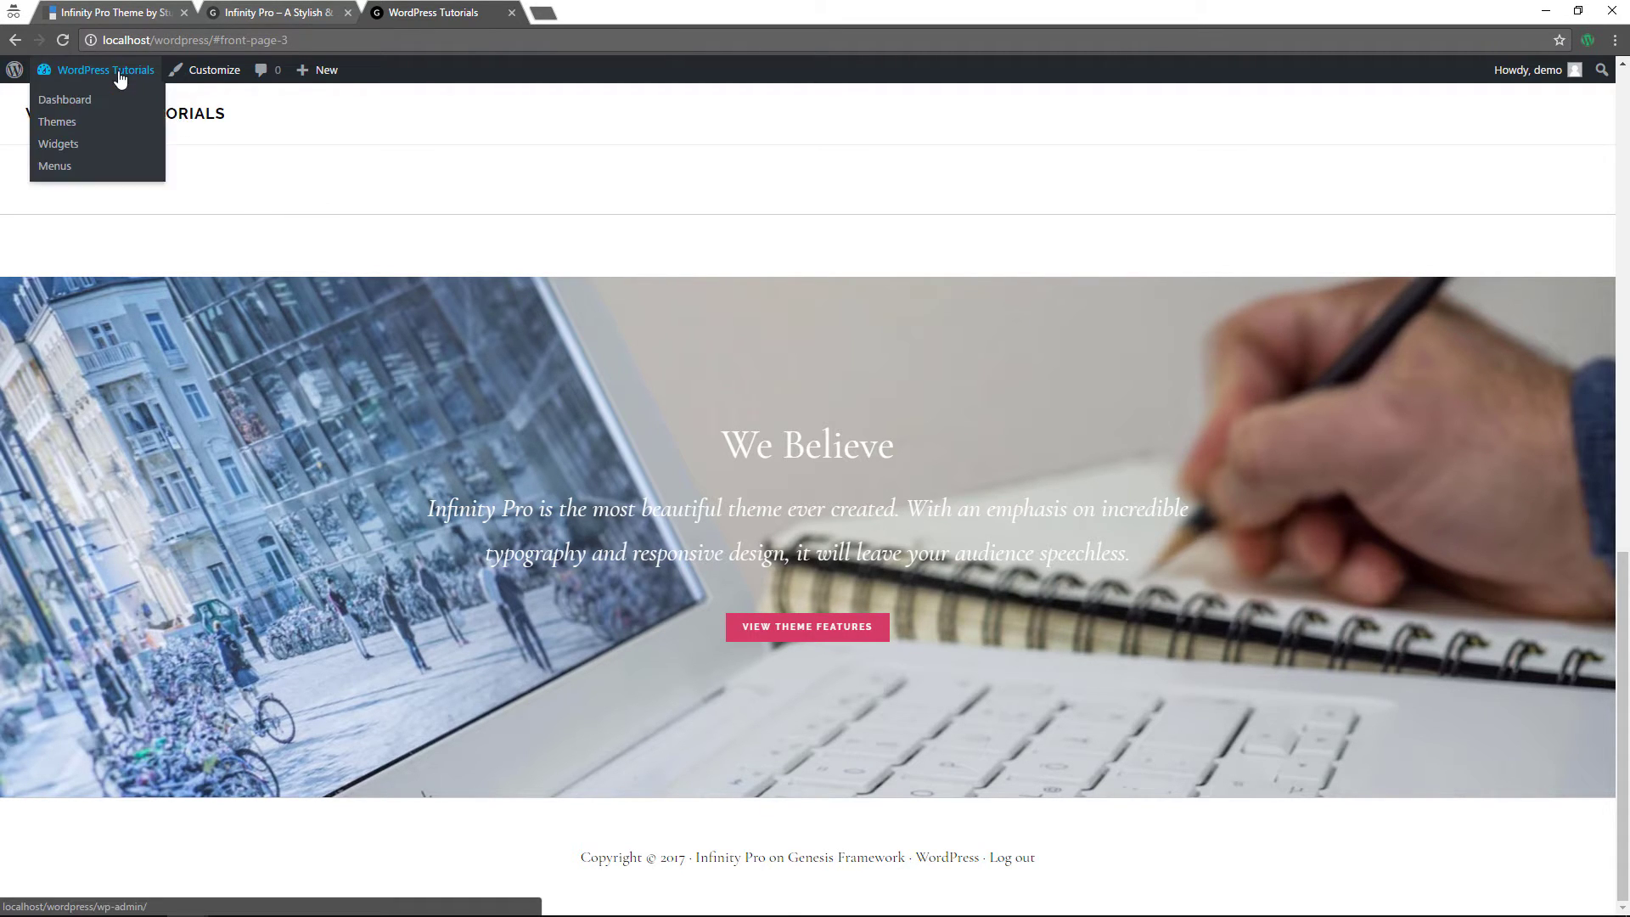
pyautogui.click(69, 146)
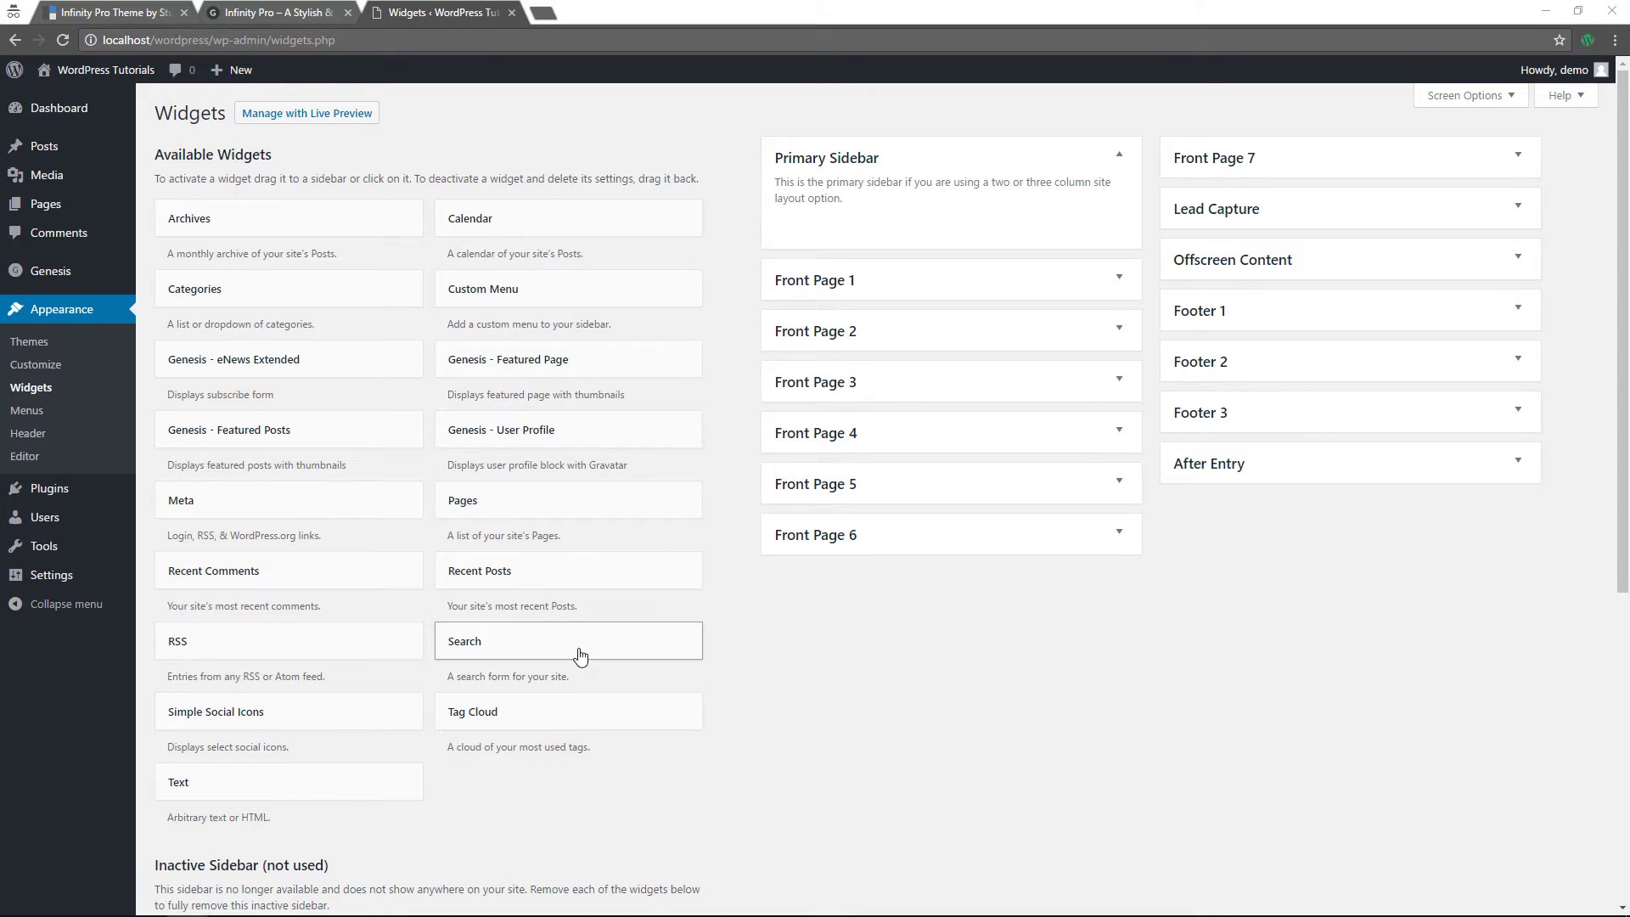
pyautogui.click(984, 437)
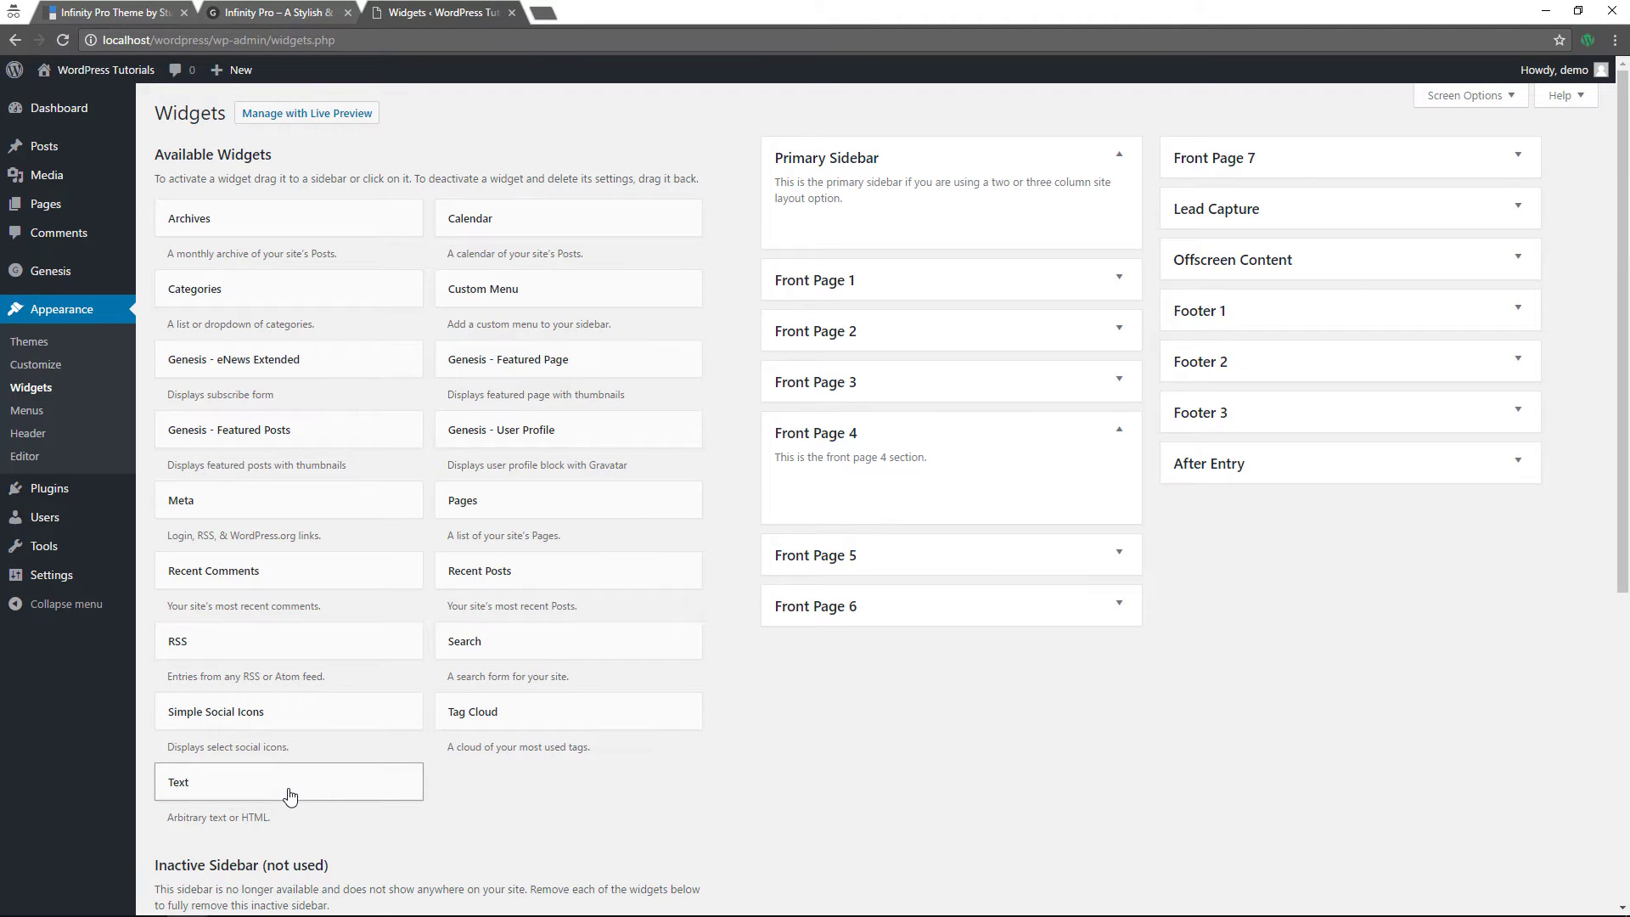
pyautogui.moveTo(289, 794); pyautogui.dragTo(917, 501)
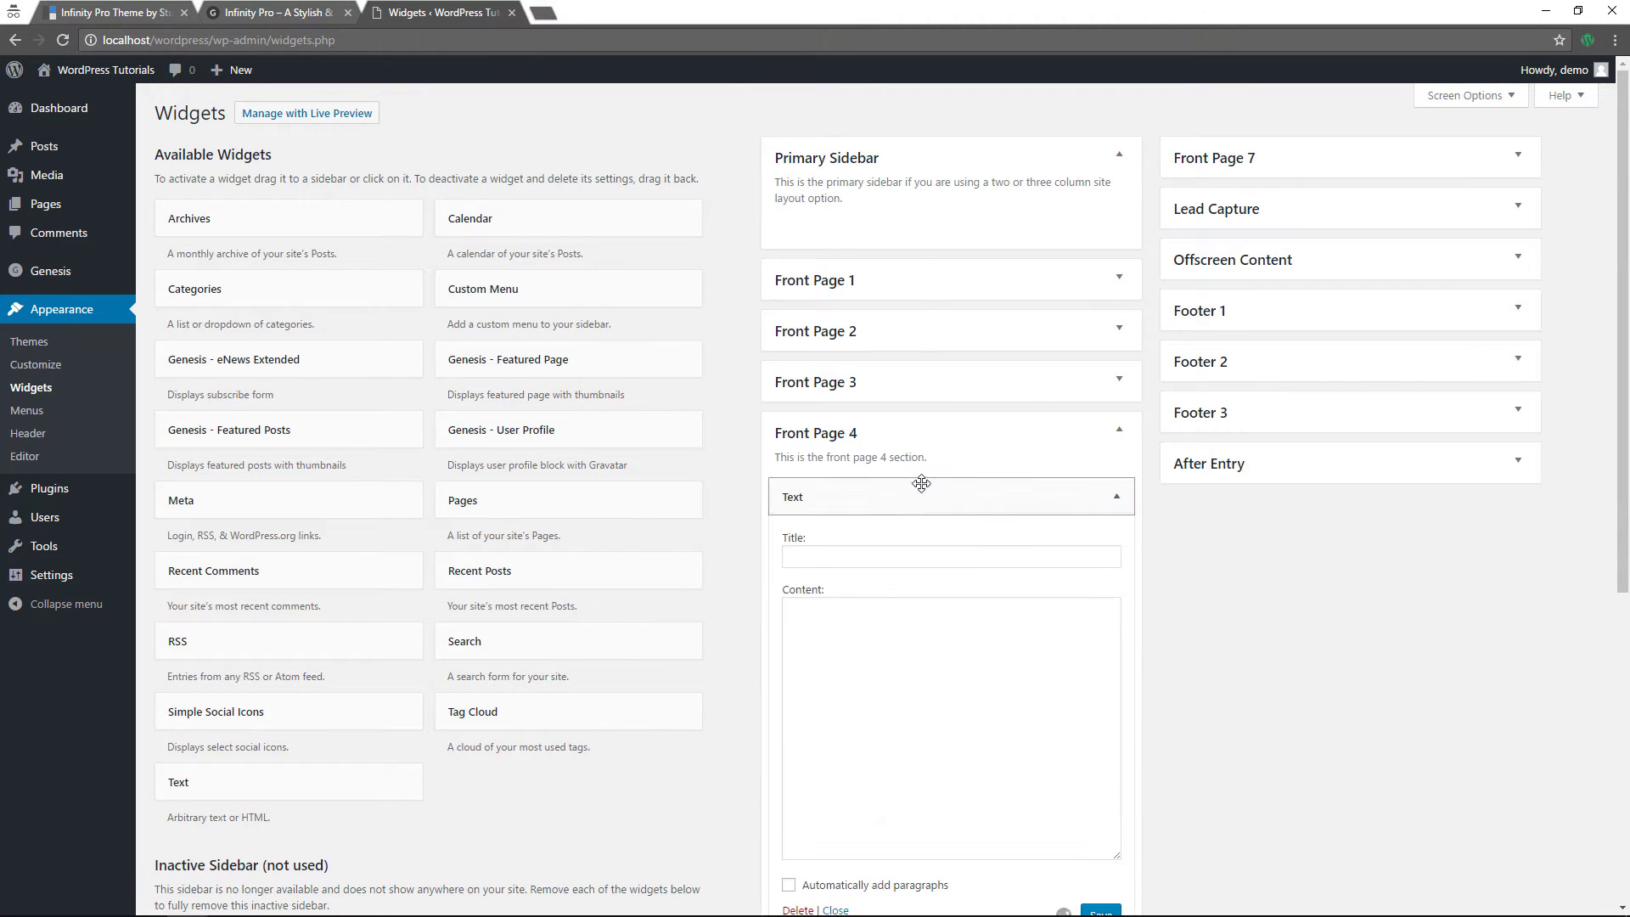
pyautogui.click(888, 555)
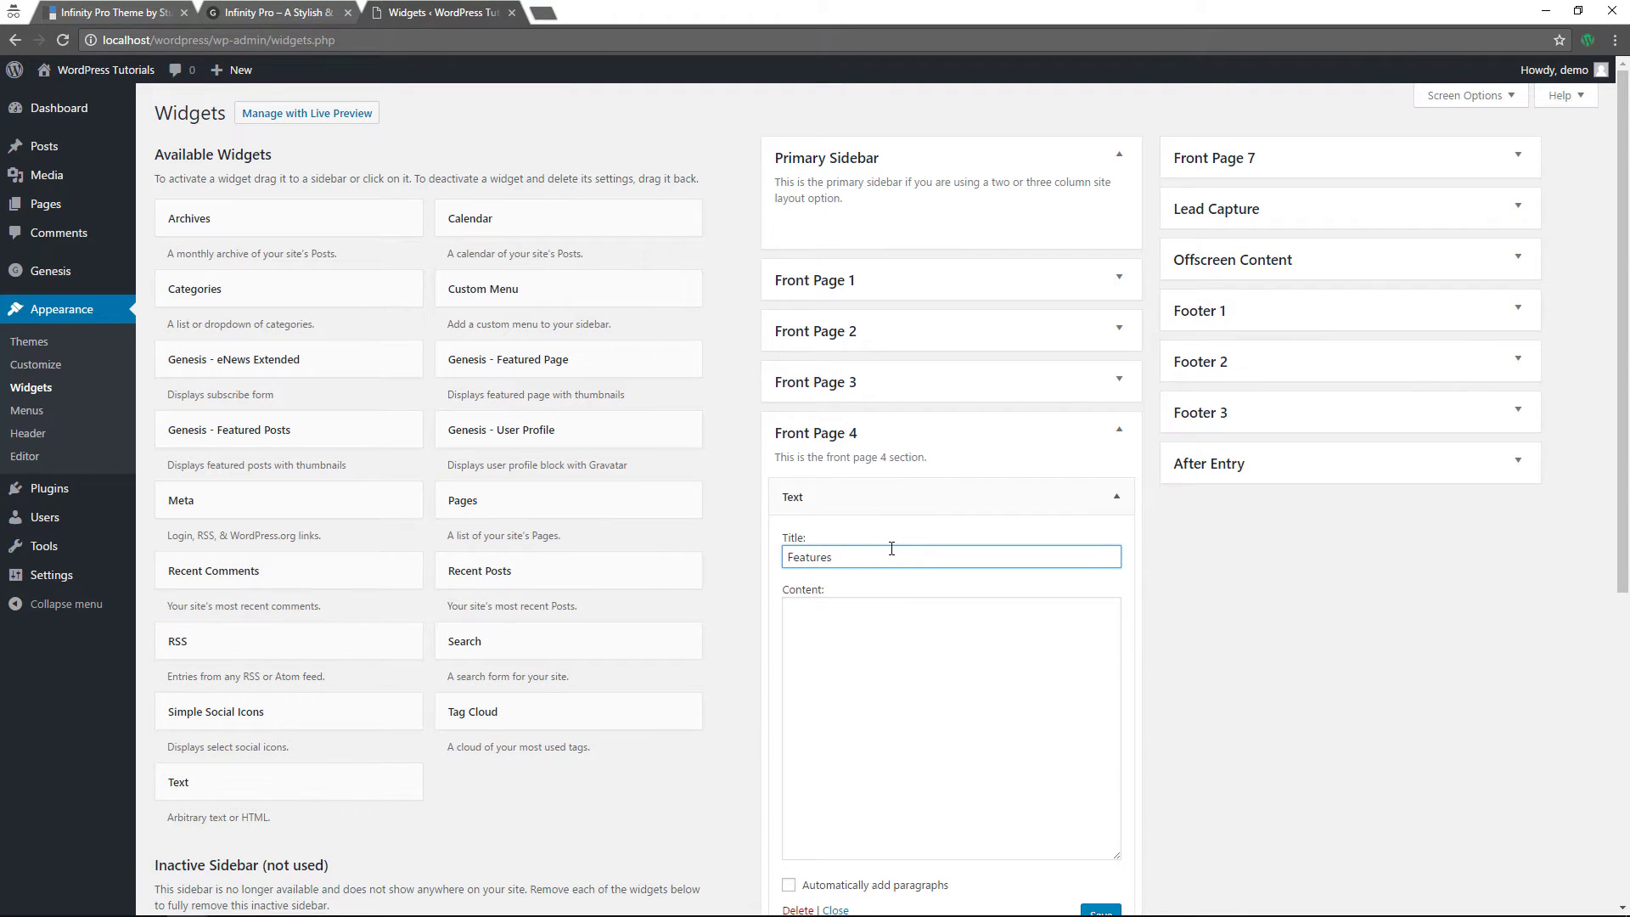
# - Paste the "thirty" class paragraph about building a beautiful business website into the "Features" widget, enable automatic paragraphs, save and collapse the widget
pyautogui.click(881, 622)
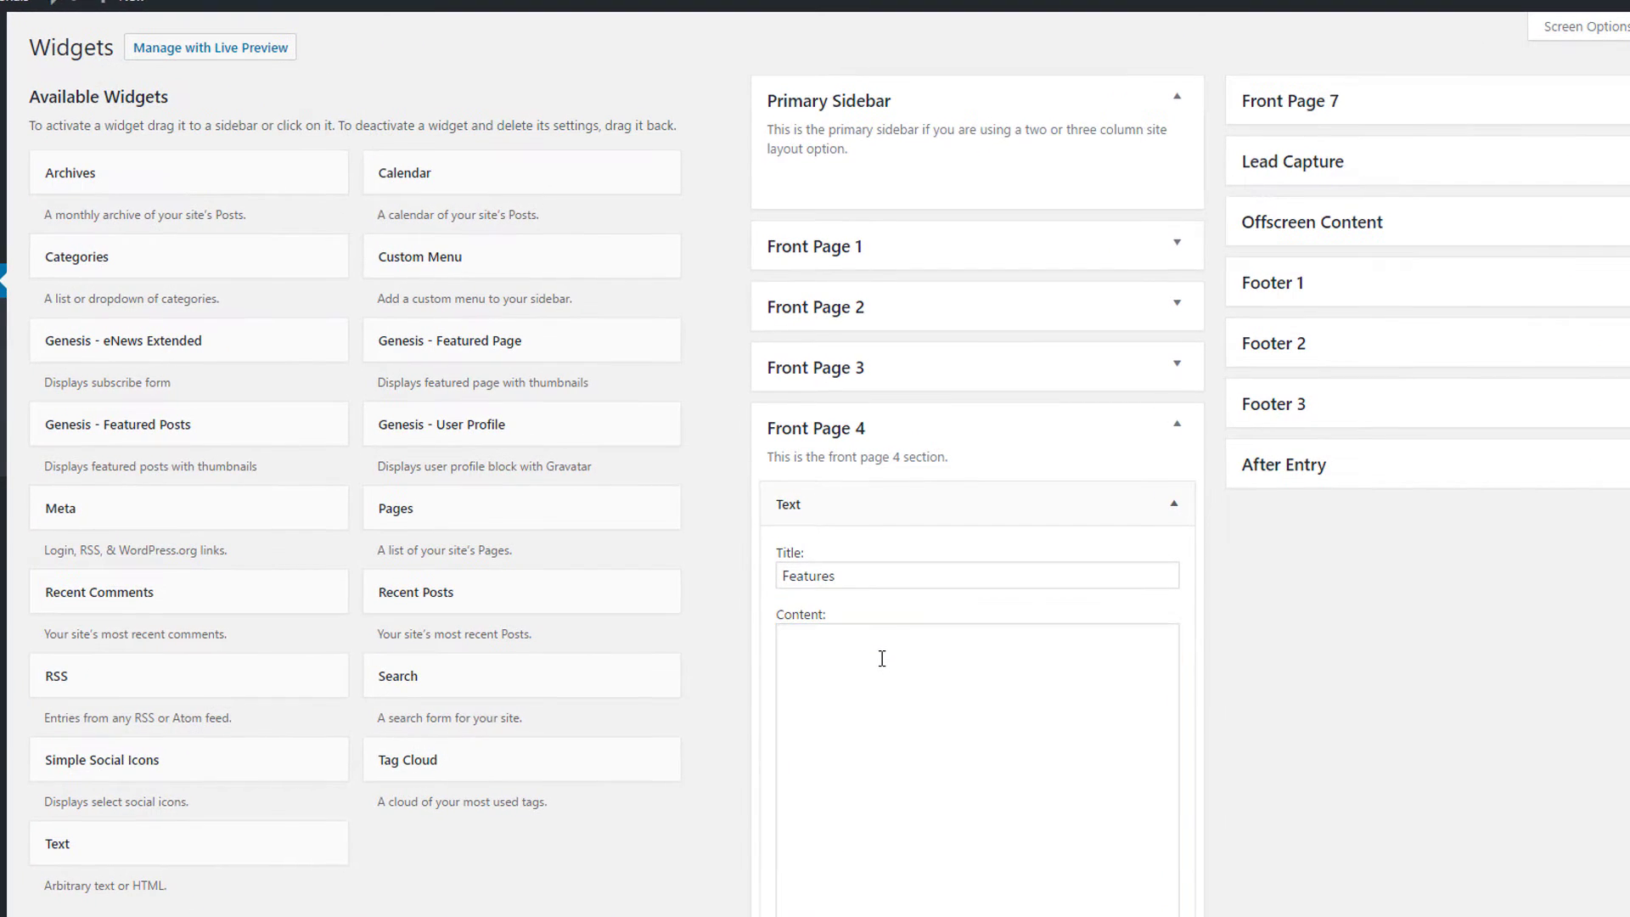
pyautogui.rightClick(902, 659)
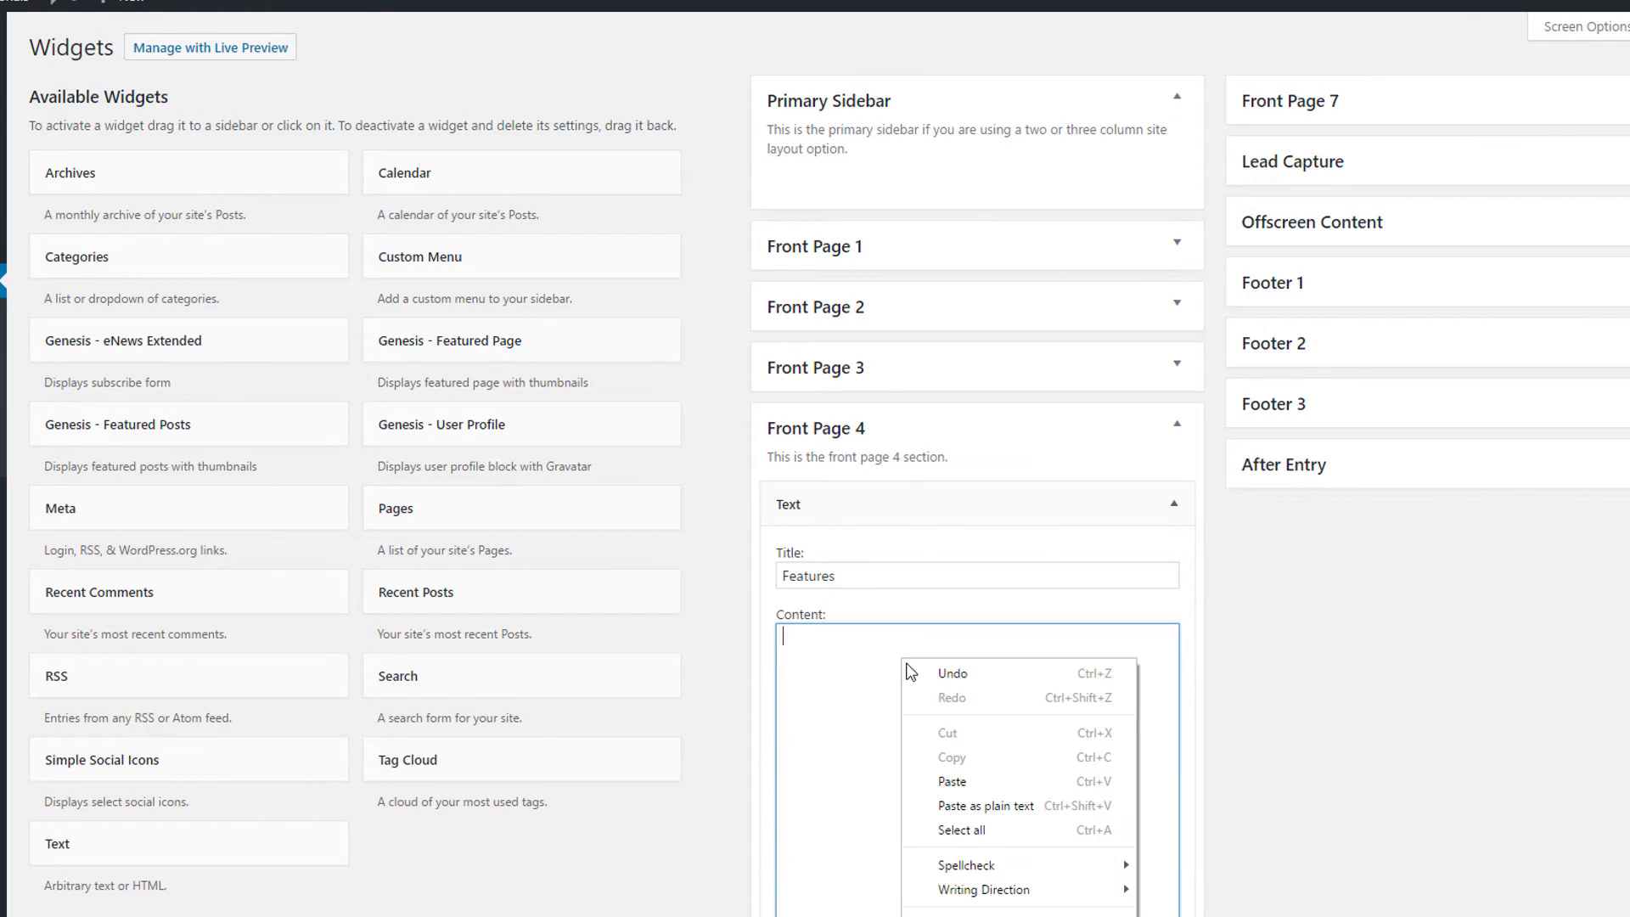
pyautogui.click(948, 782)
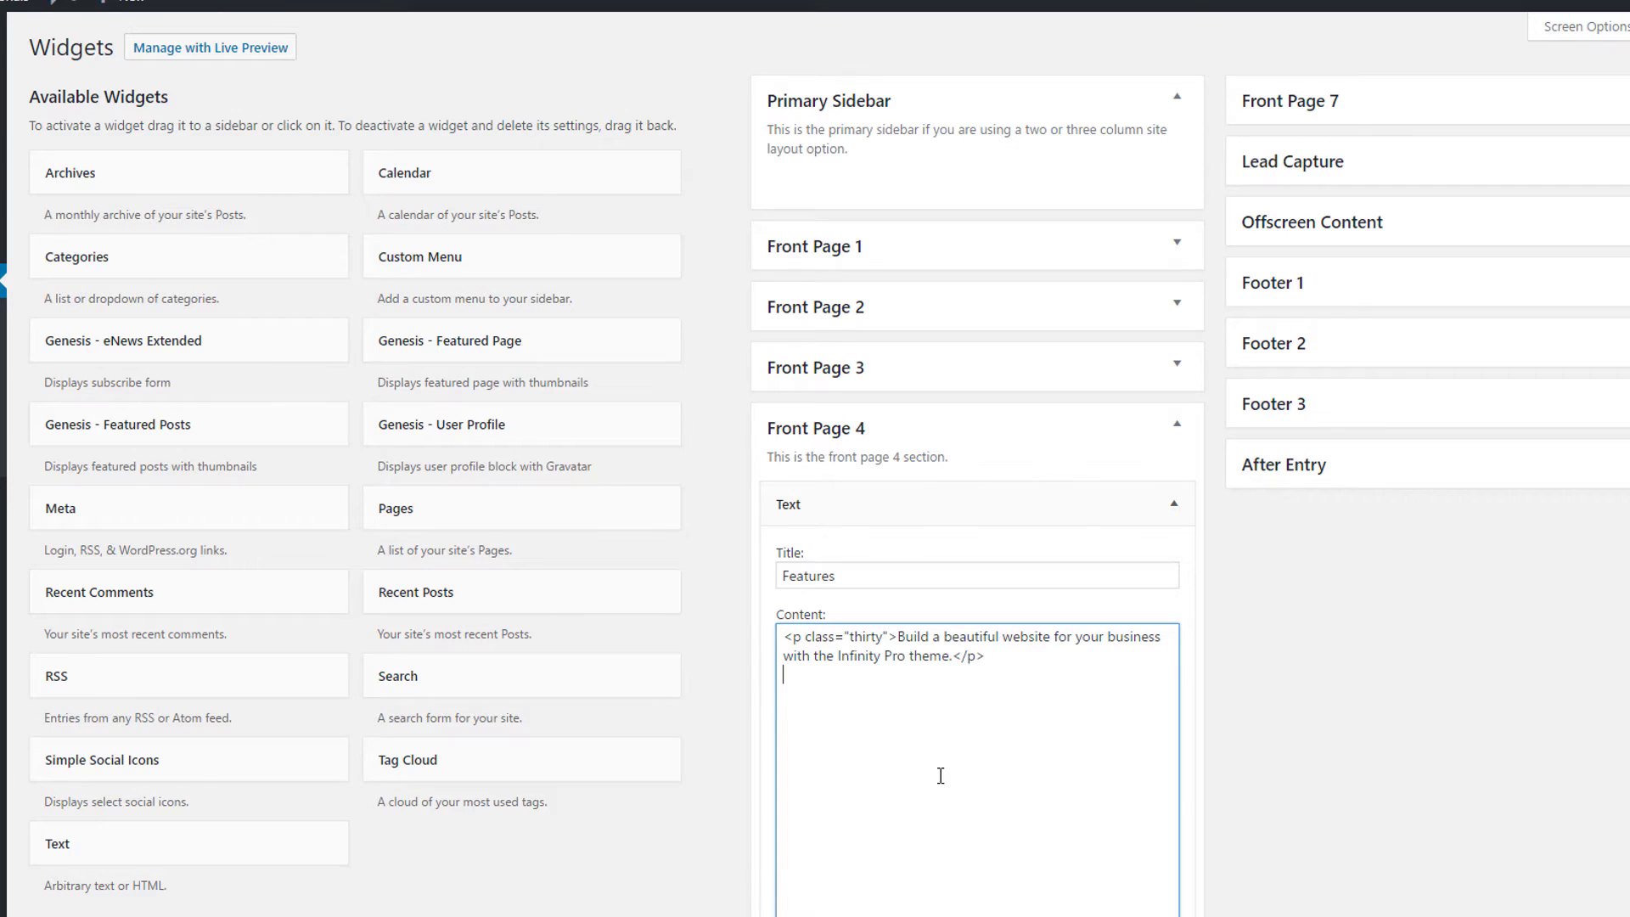
pyautogui.scroll(-2, 900, 766)
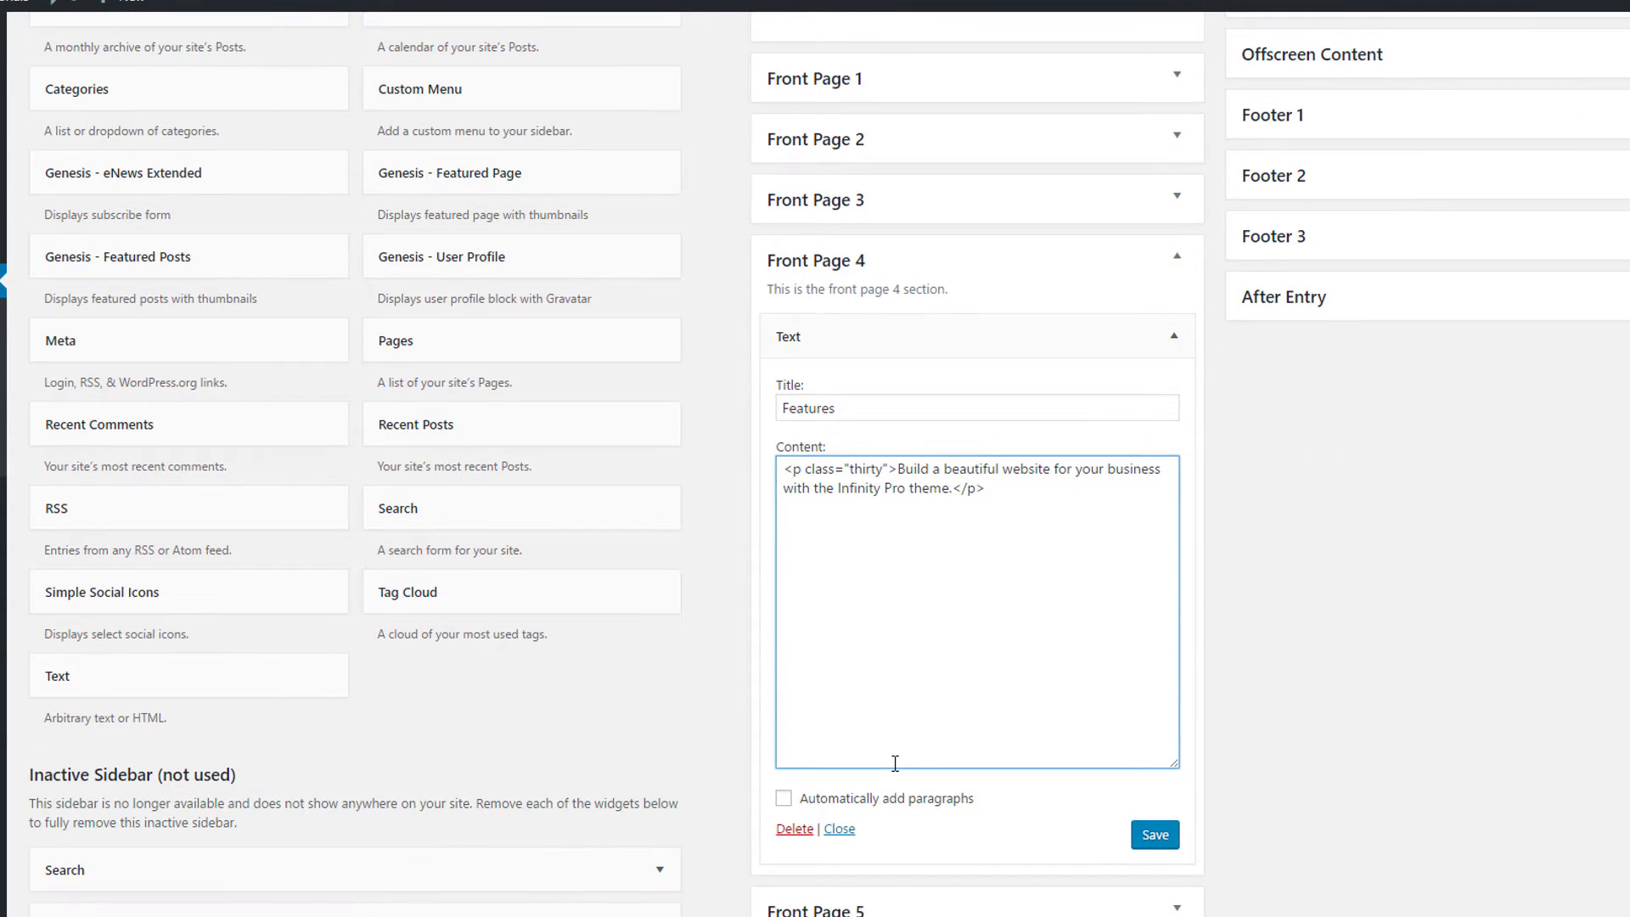
pyautogui.click(782, 798)
pyautogui.click(1155, 835)
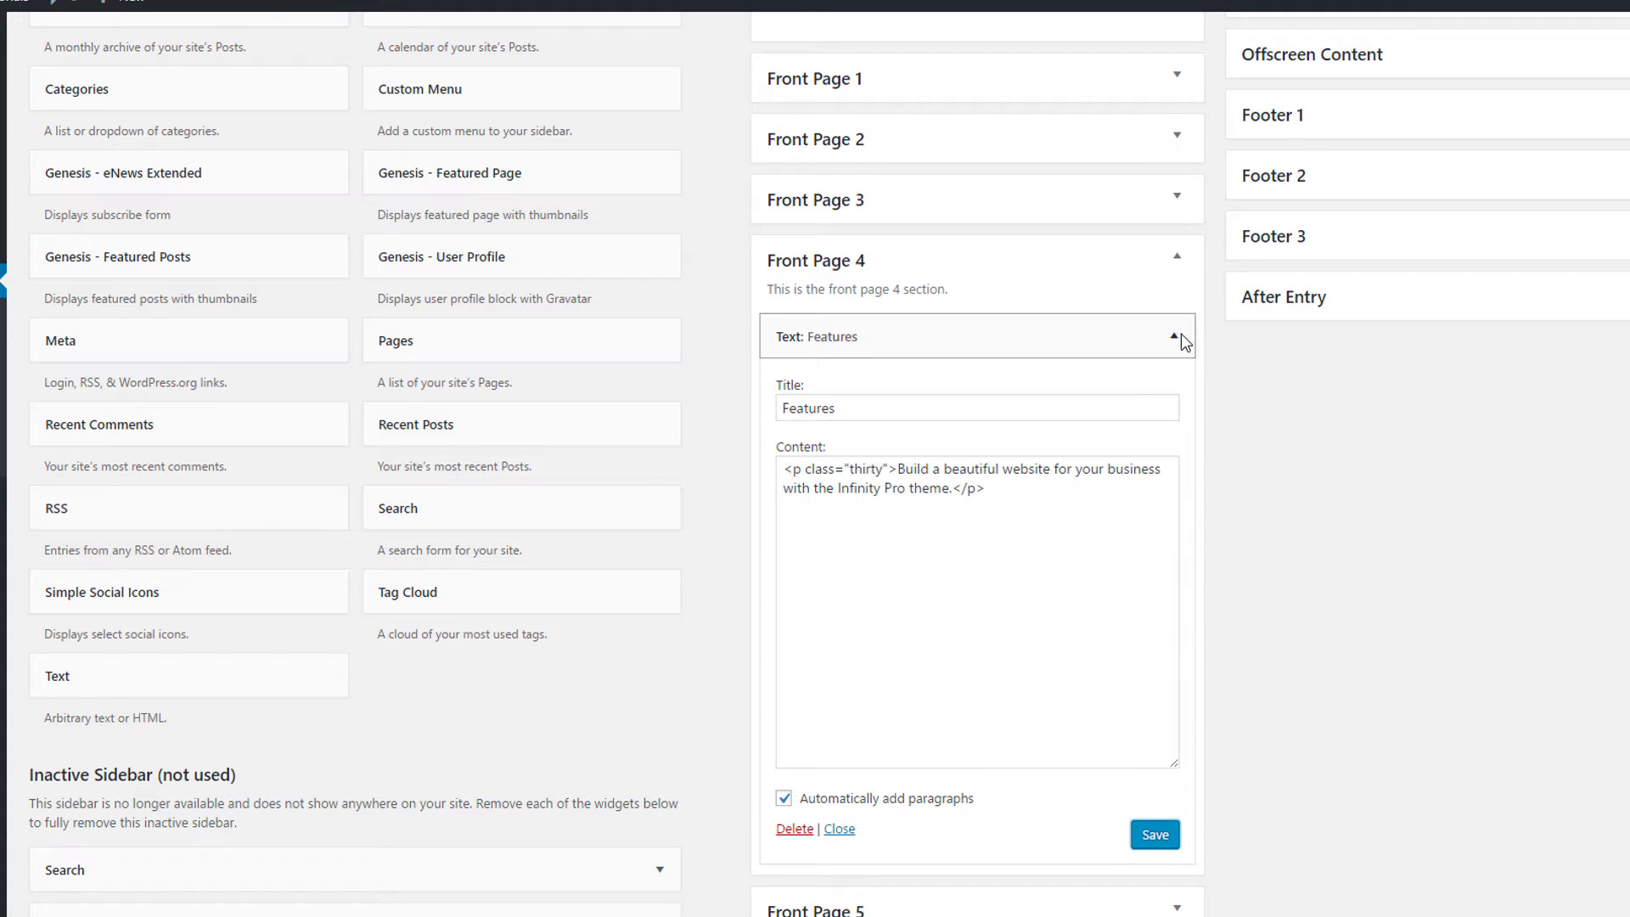
pyautogui.click(1178, 339)
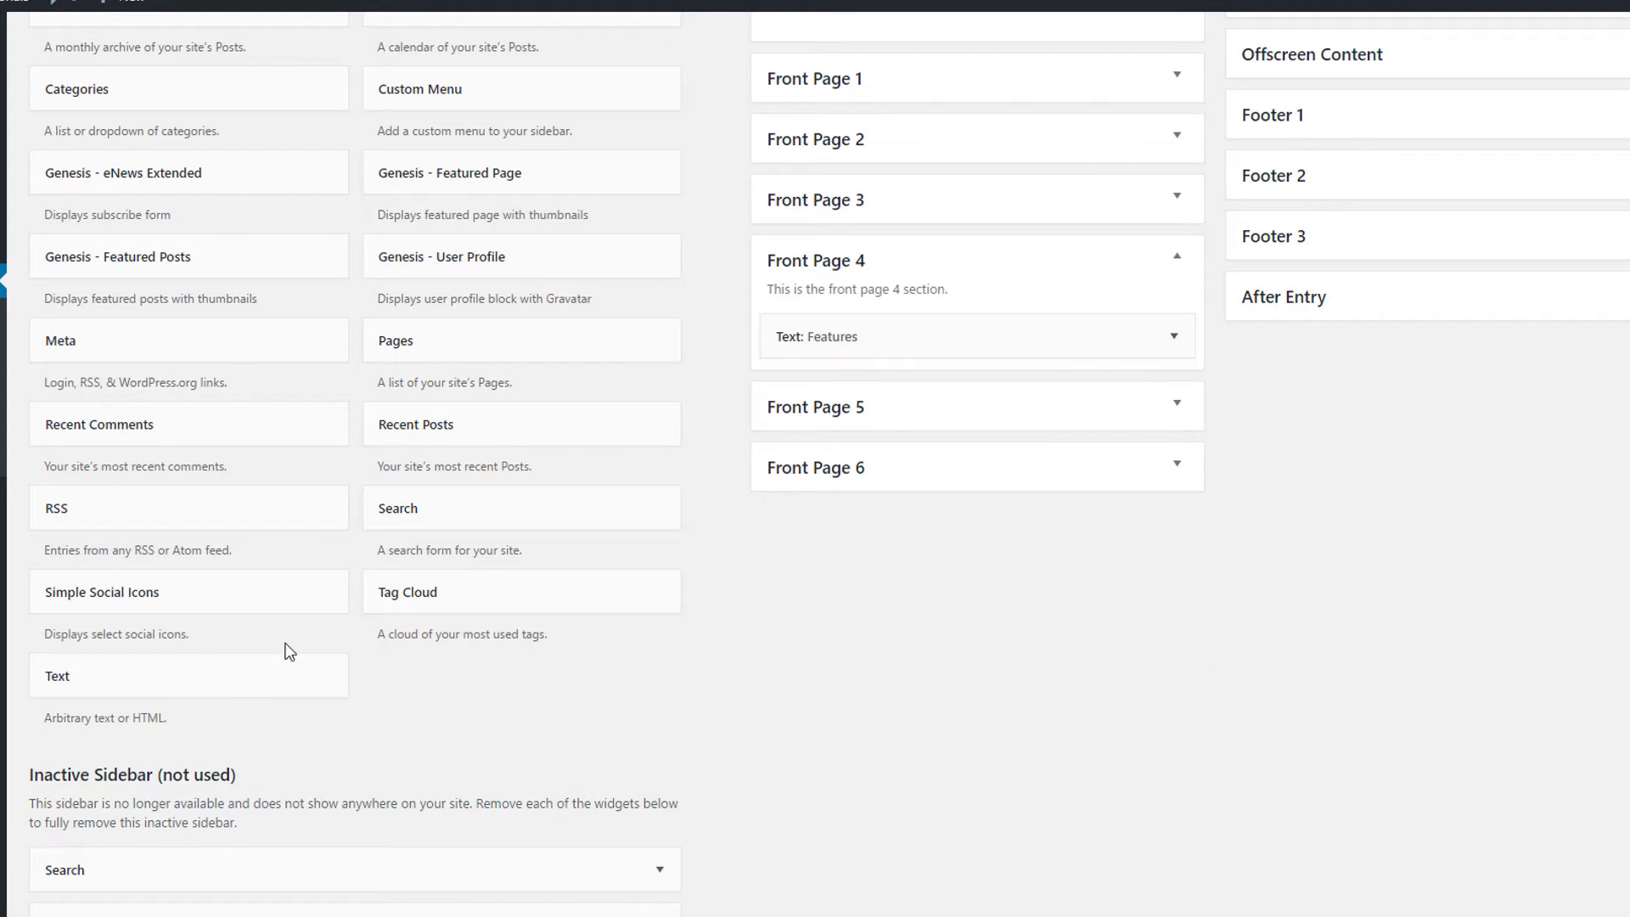
# - Add a second Text widget below "Features" in Front Page 4, then briefly review the "Features" widget and collapse it again
pyautogui.moveTo(255, 667); pyautogui.dragTo(971, 388)
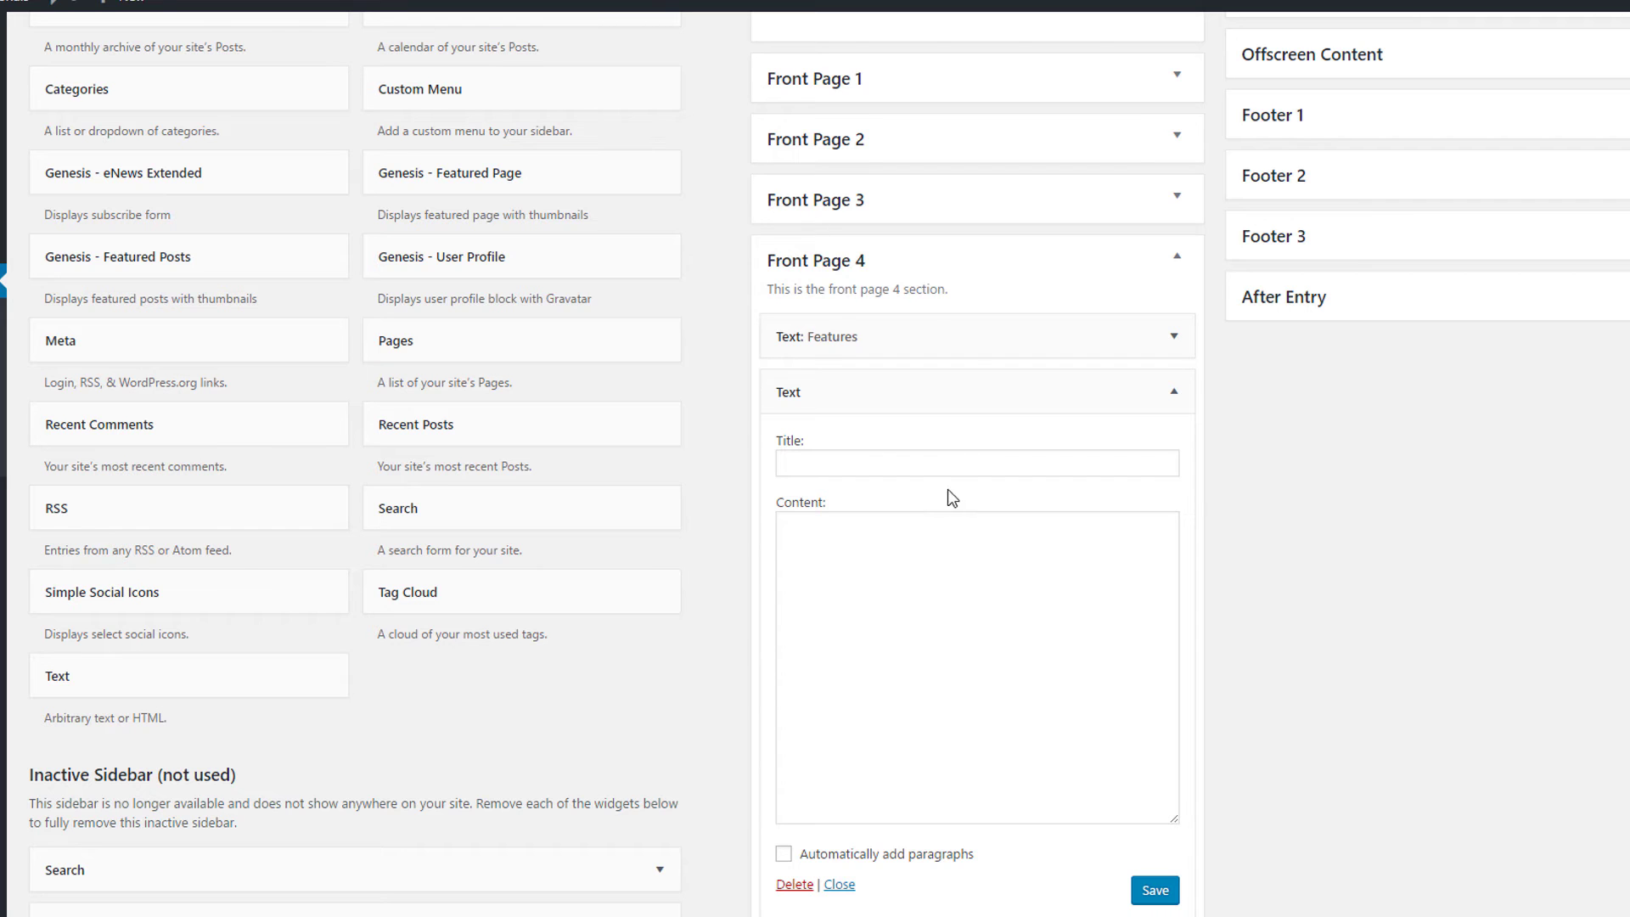
pyautogui.click(1066, 339)
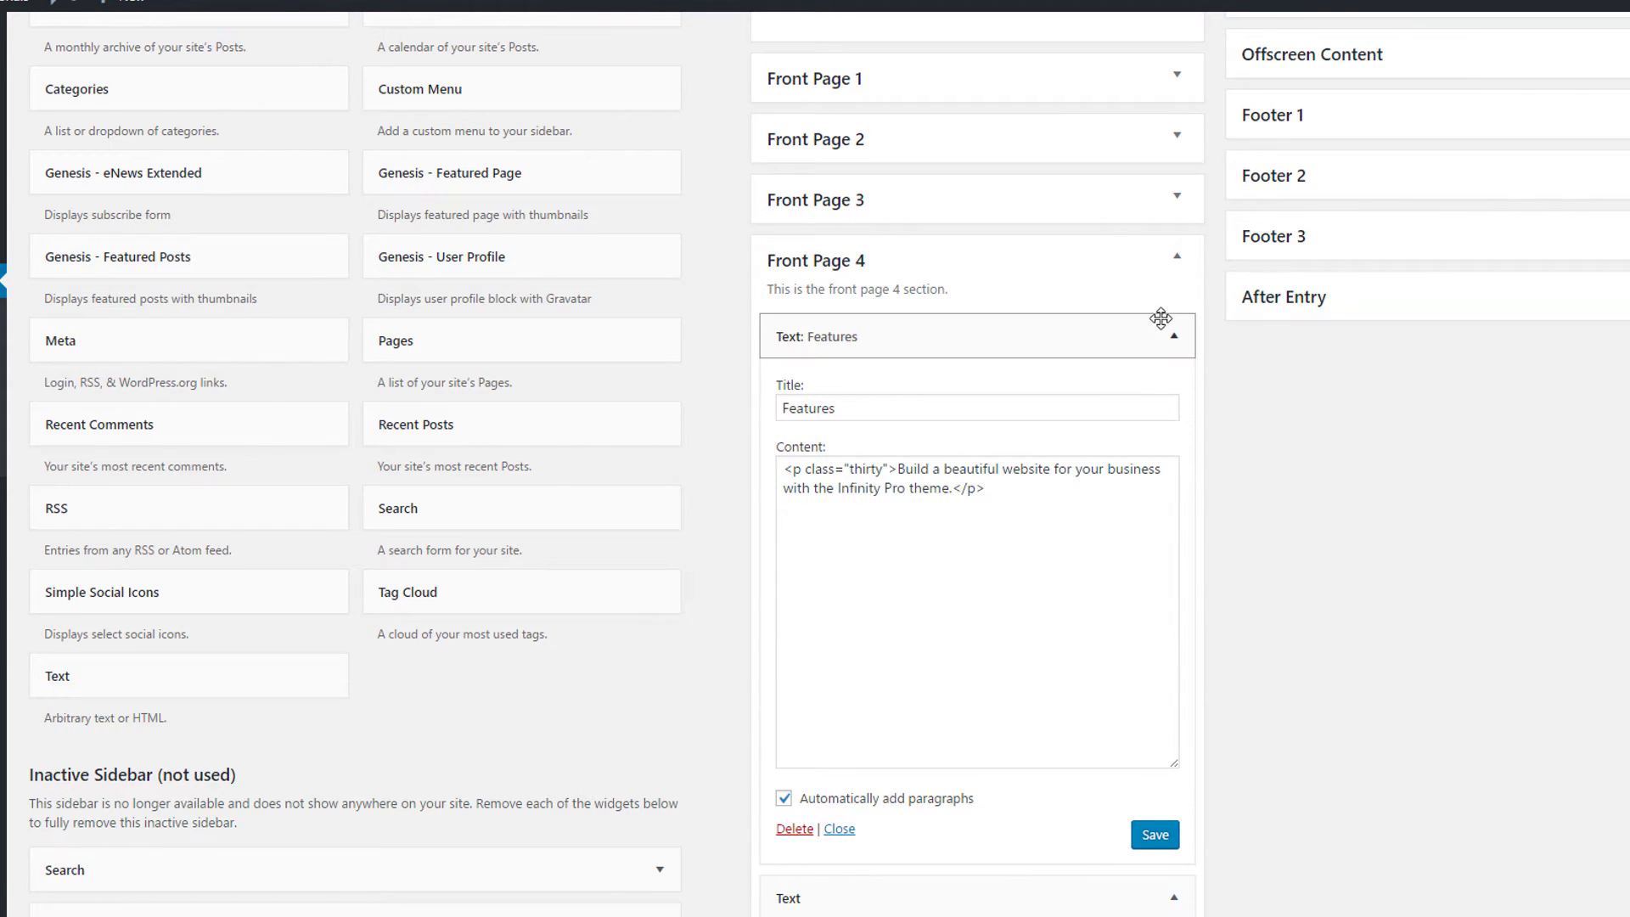
pyautogui.click(1182, 337)
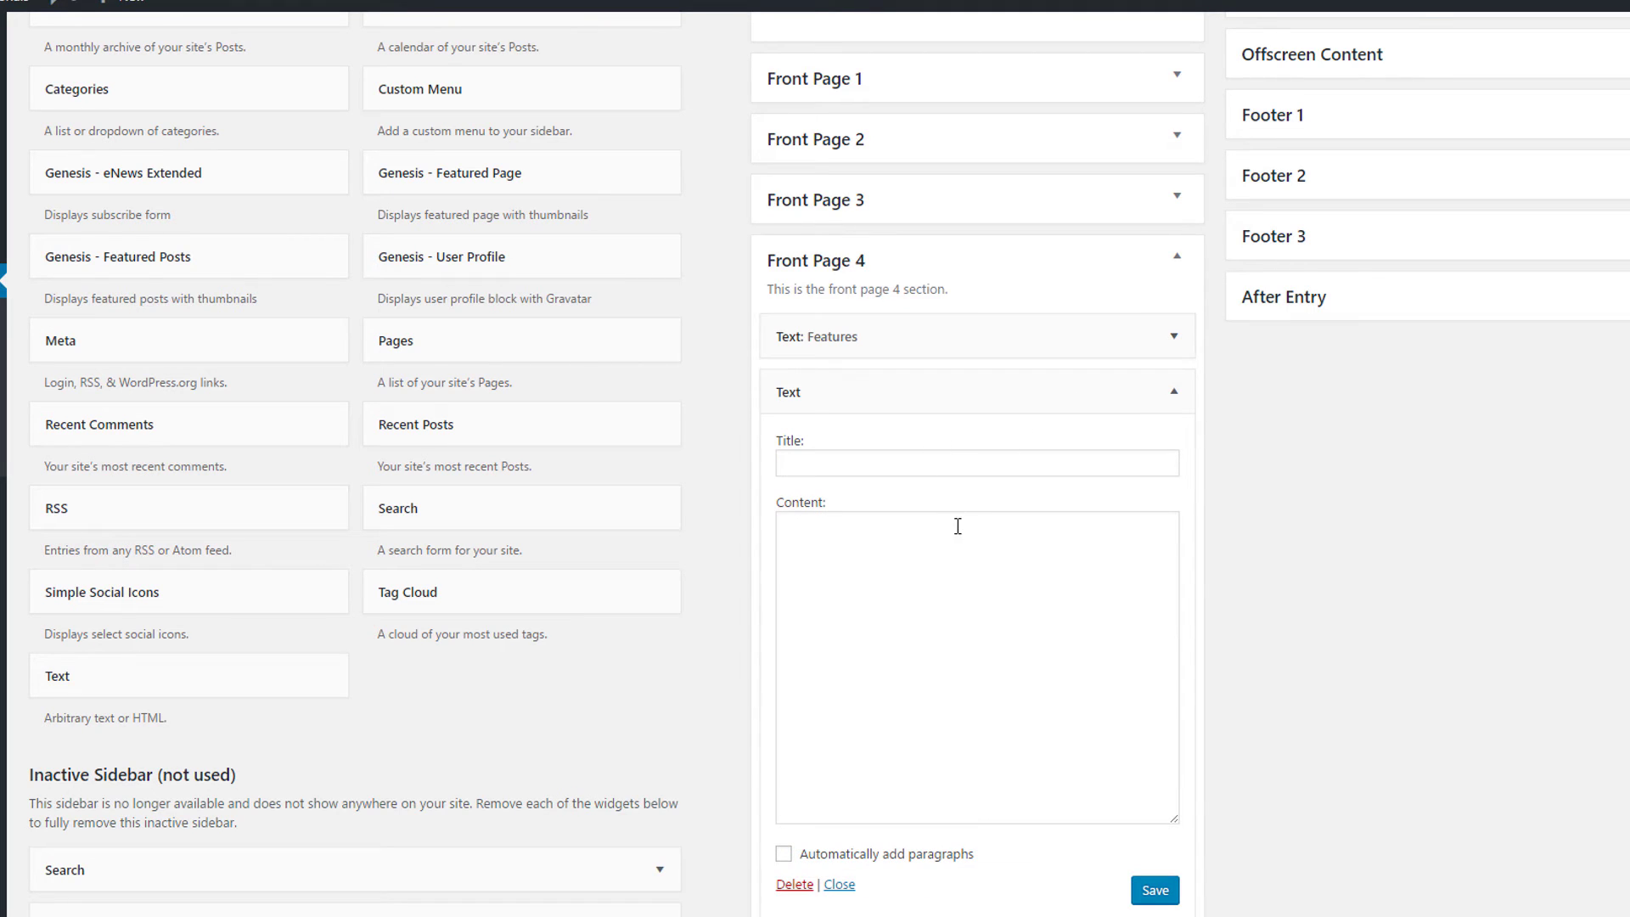
# - Paste the "Mobile Responsive" content-box markup with the ion-ios-monitor-outline icon into the second Text widget of Front Page 4
pyautogui.click(847, 569)
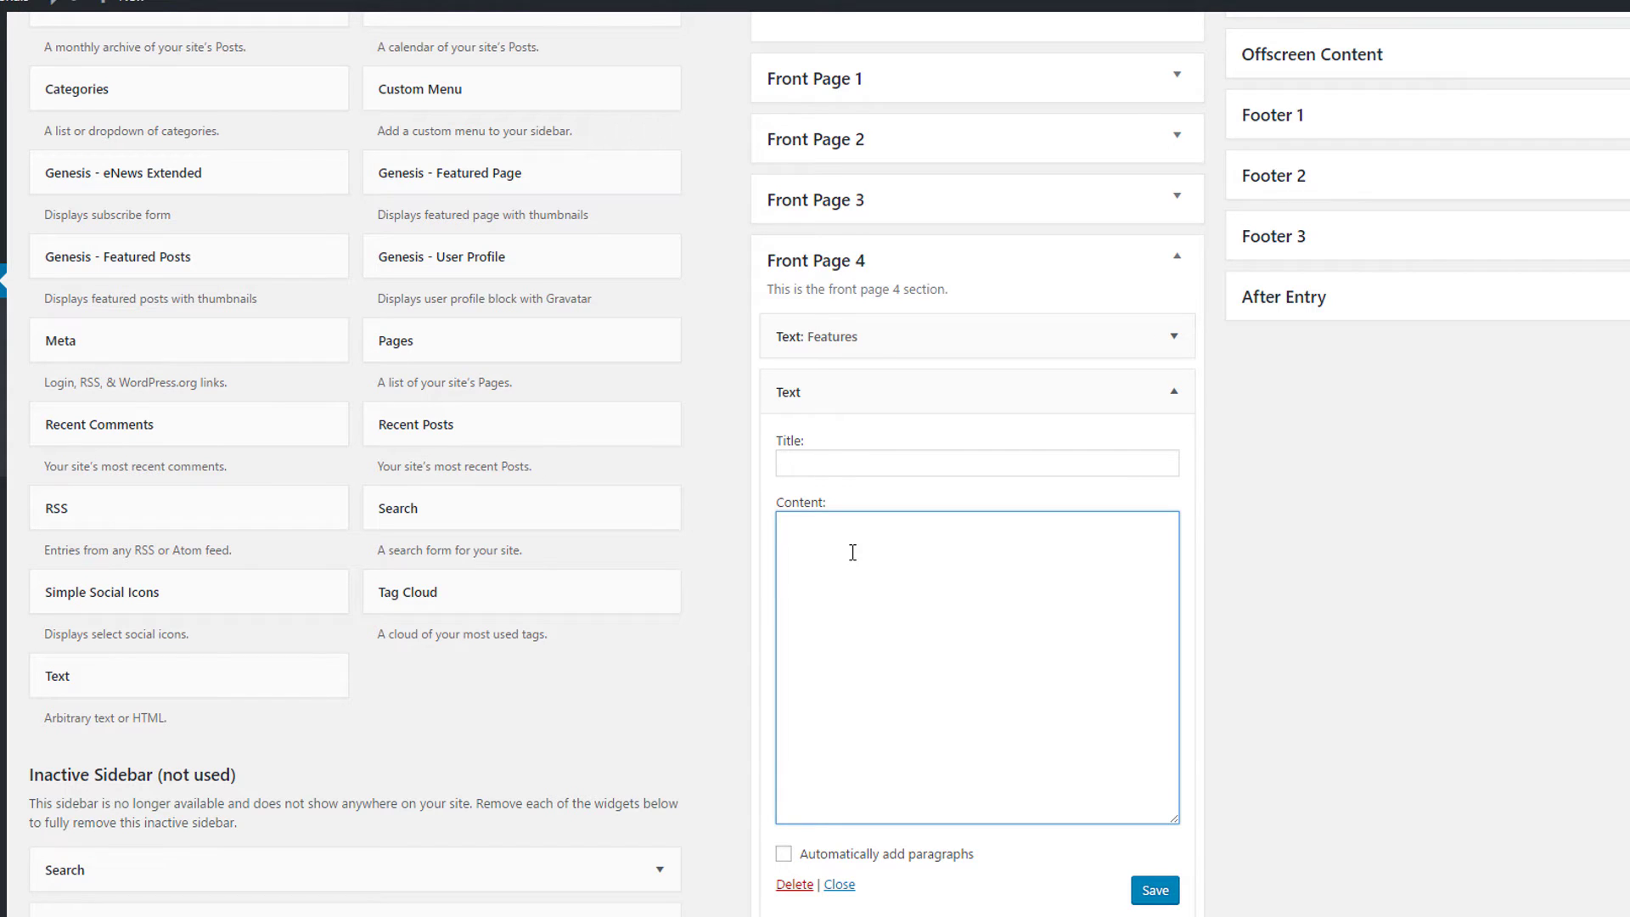
pyautogui.rightClick(852, 552)
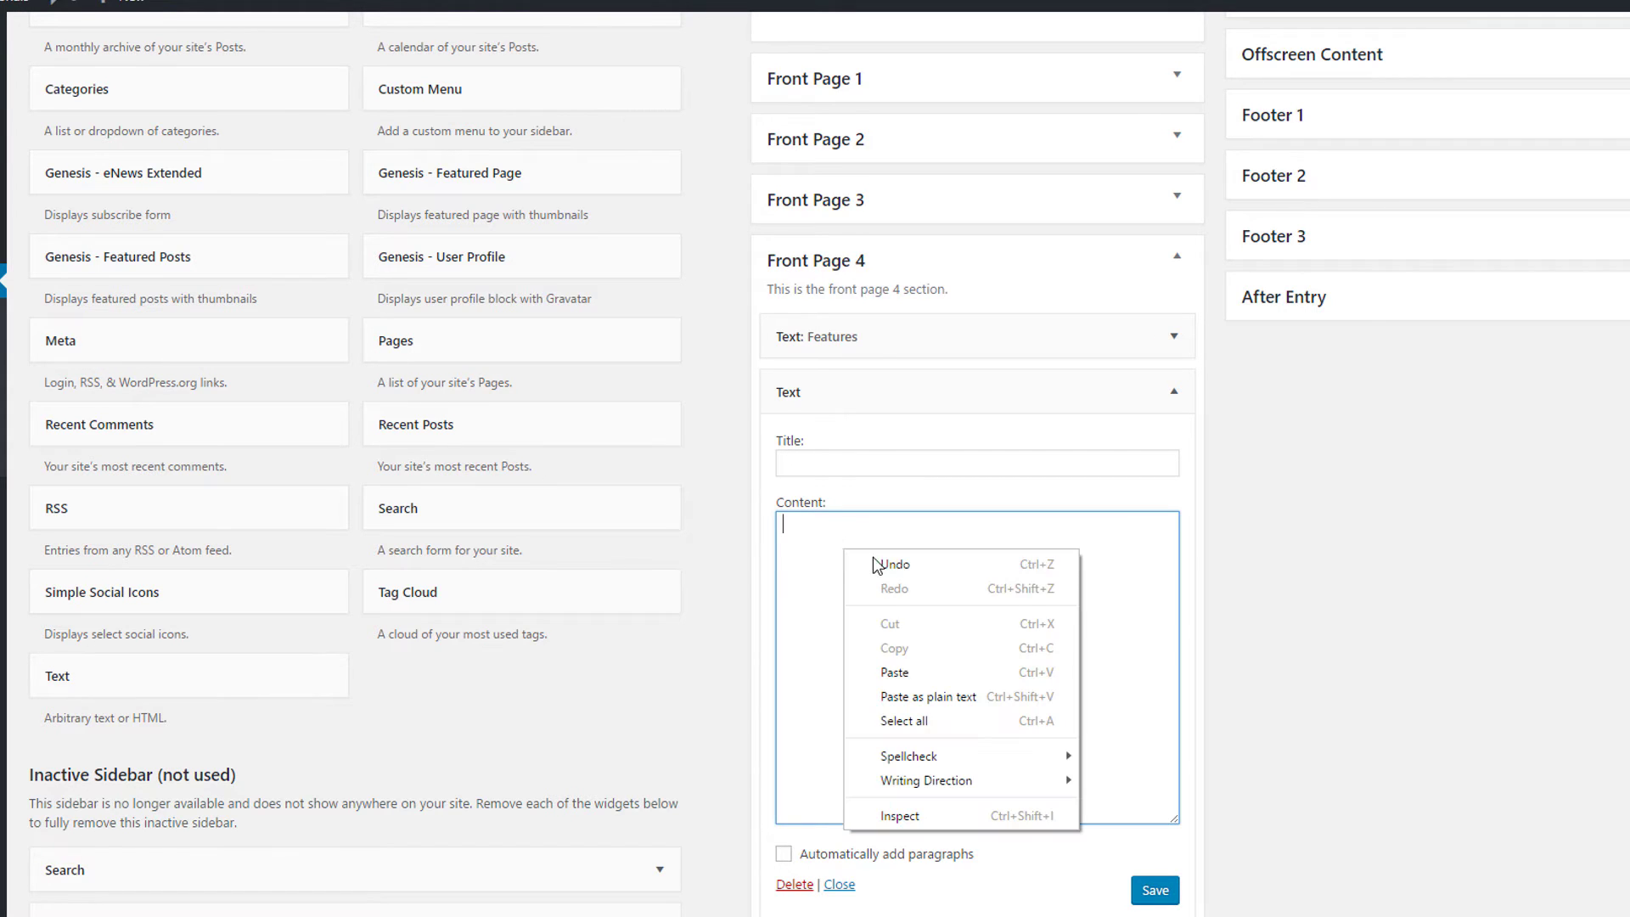
pyautogui.click(887, 671)
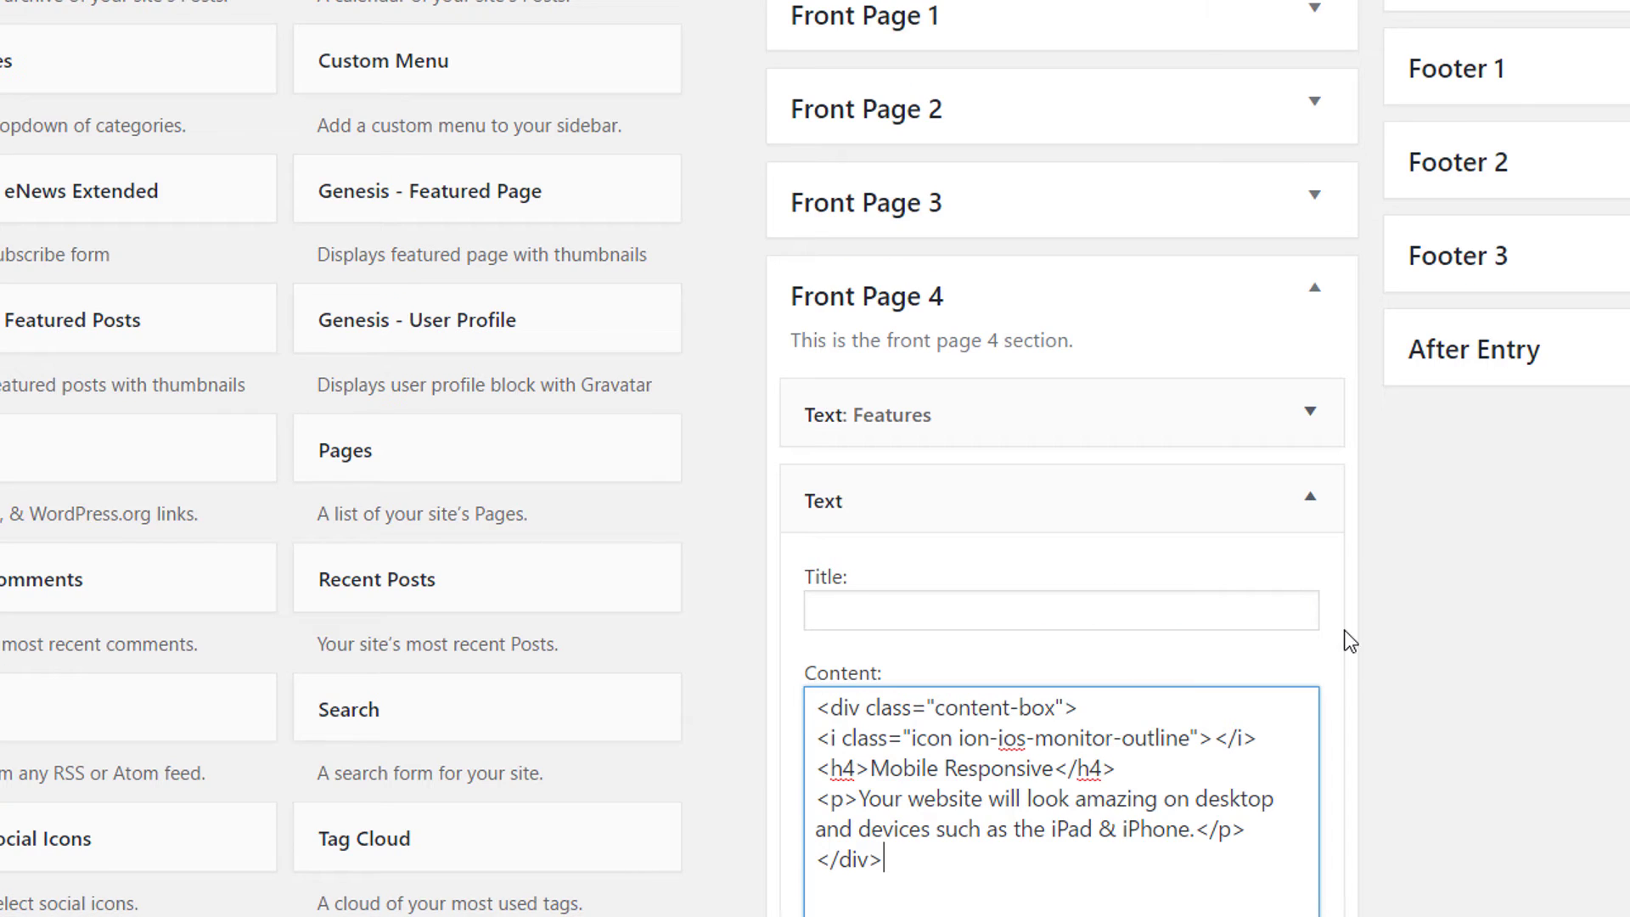
pyautogui.scroll(-3, 1172, 659)
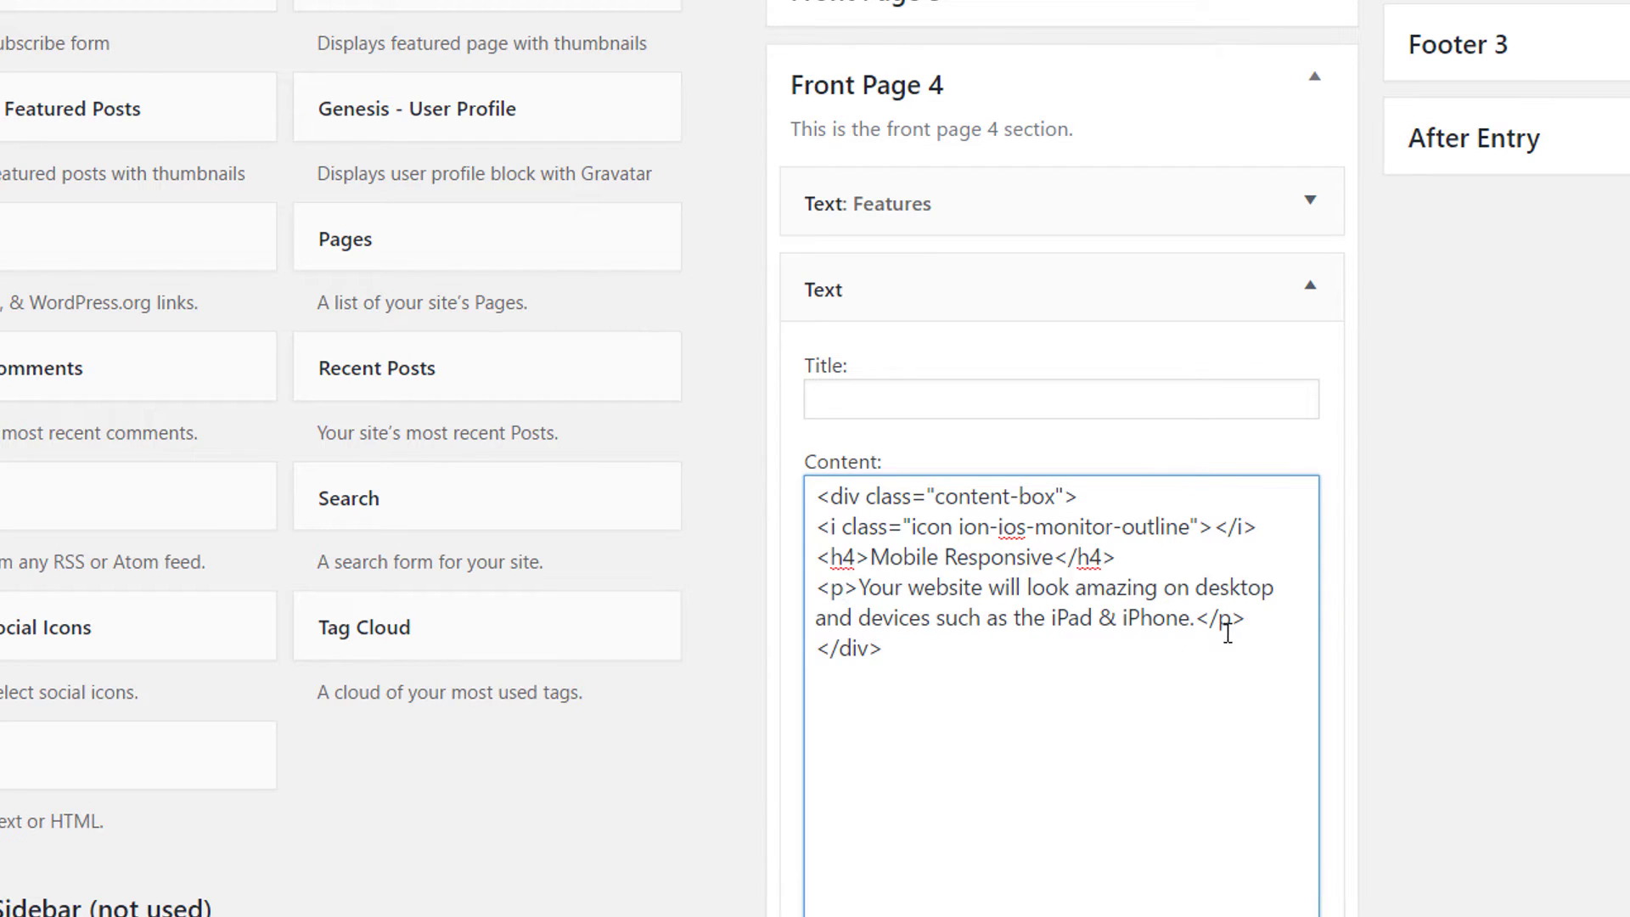
# - Examine the pasted markup's div, icon, h4 heading and paragraph tags line by line
pyautogui.click(879, 652)
pyautogui.click(820, 528)
pyautogui.click(846, 561)
pyautogui.click(1103, 560)
pyautogui.click(830, 590)
pyautogui.click(1222, 622)
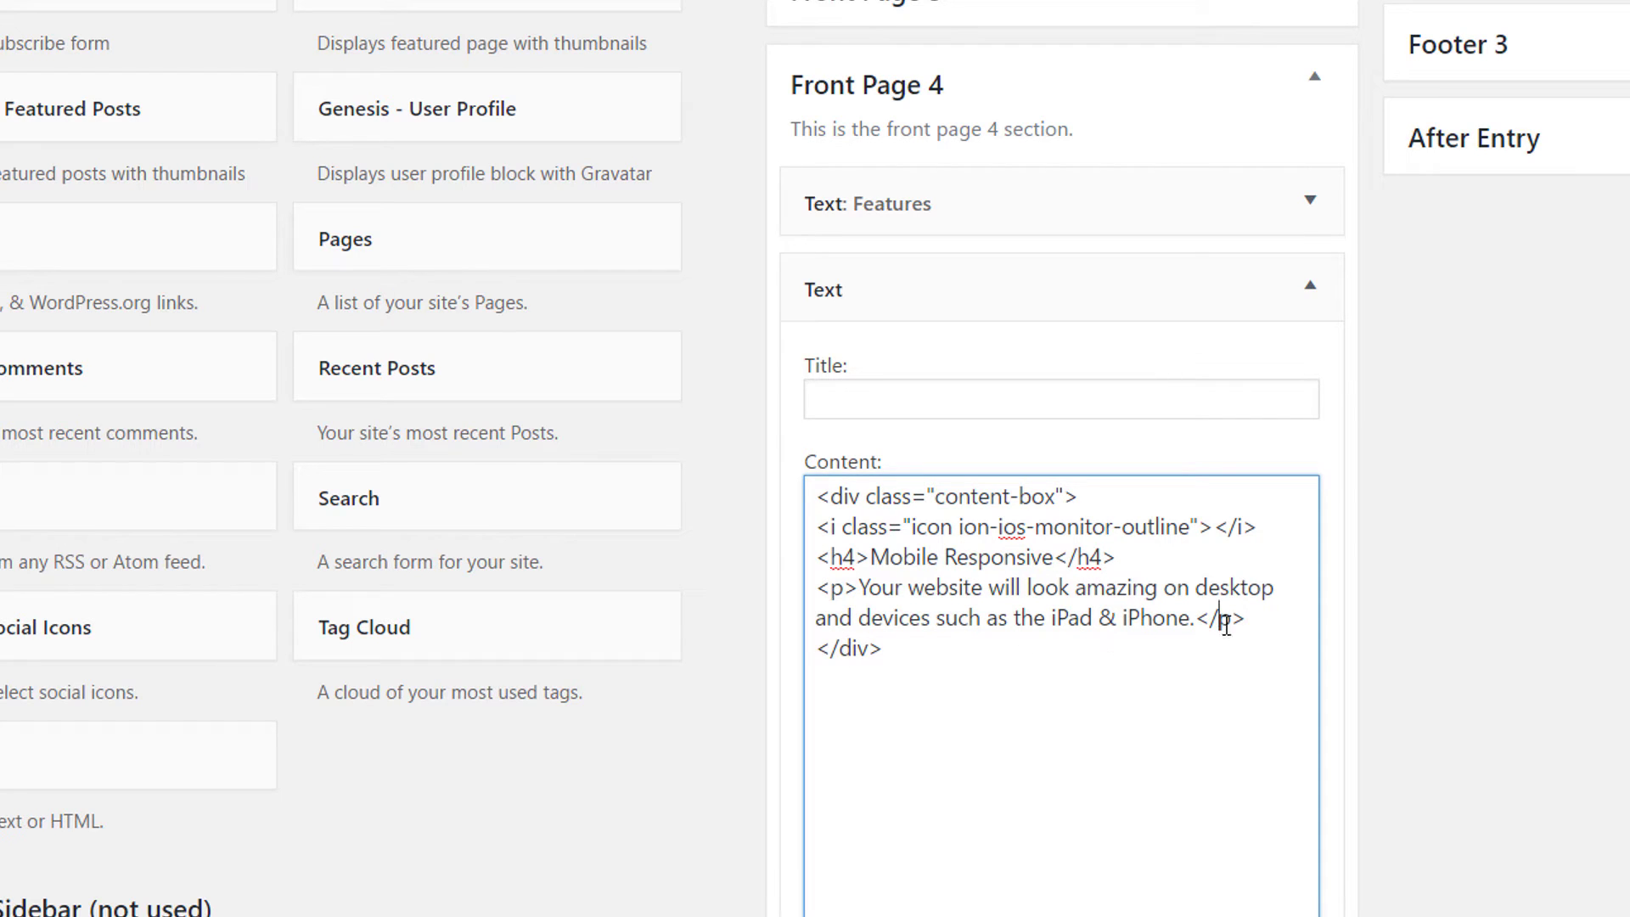
pyautogui.click(855, 681)
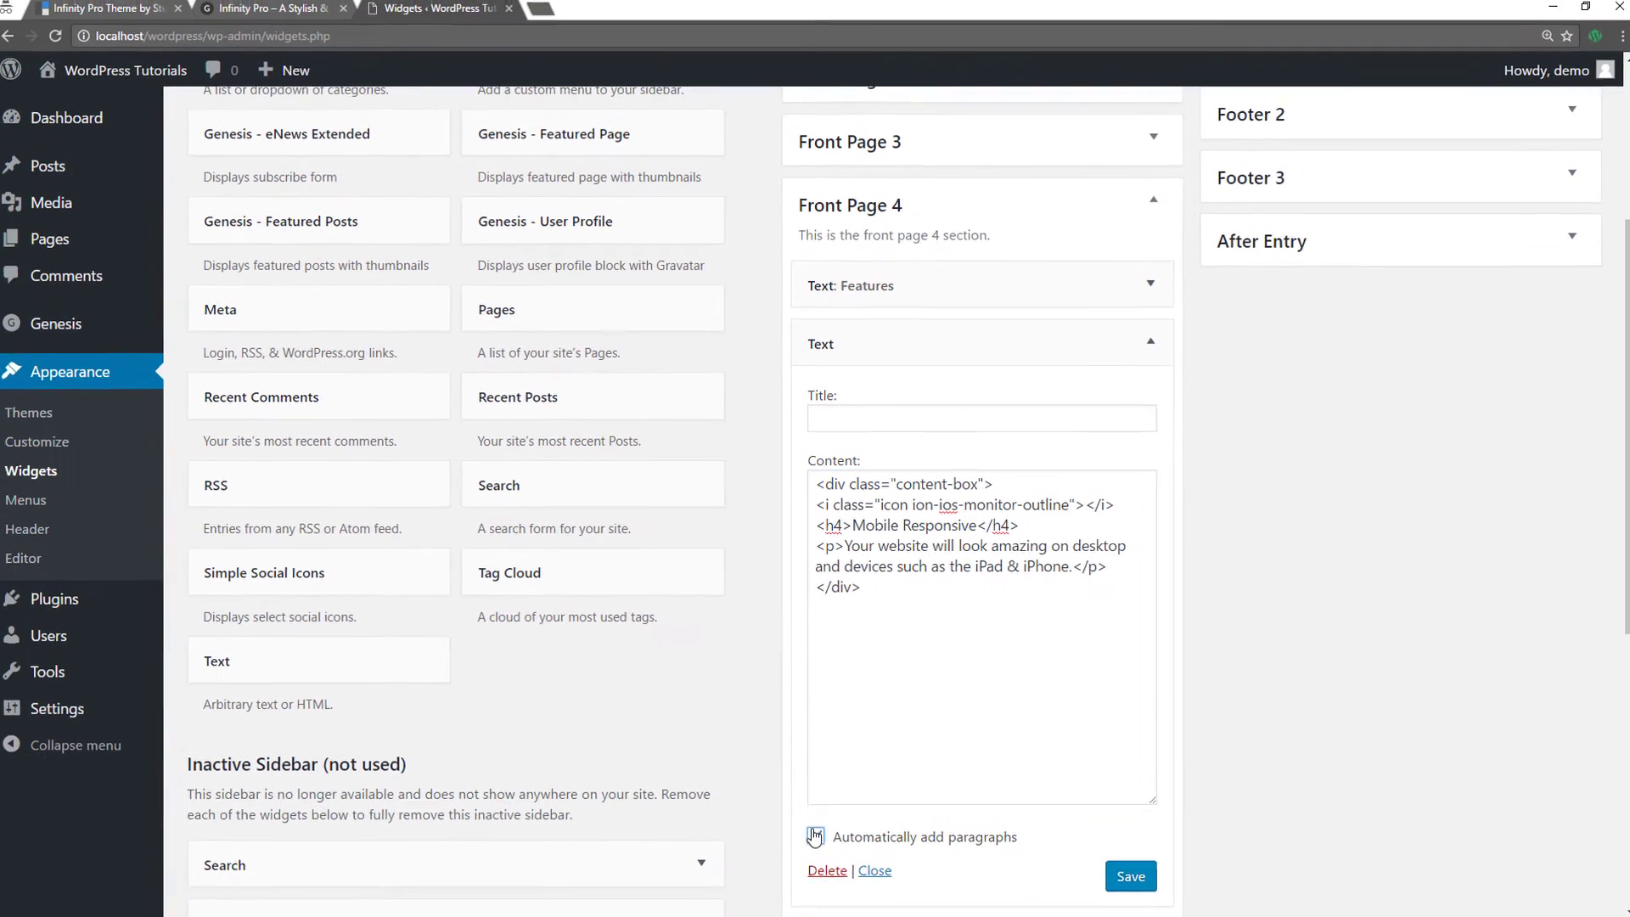
# - Enable automatic paragraphs for the "Mobile Responsive" widget, save it and collapse it
pyautogui.click(814, 837)
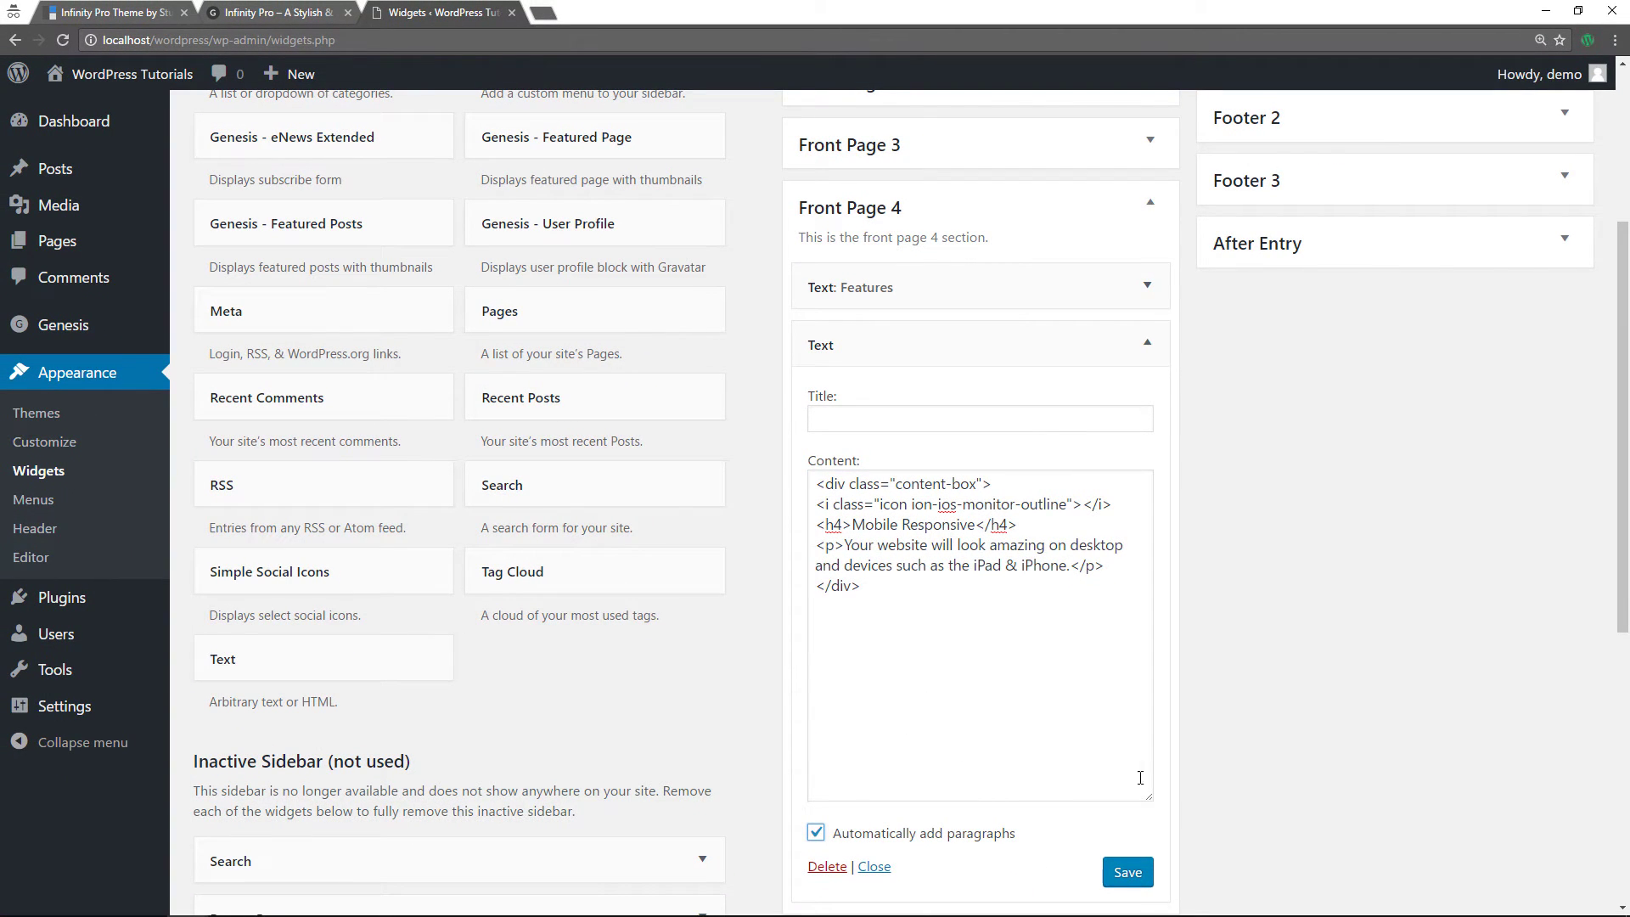
pyautogui.click(1128, 874)
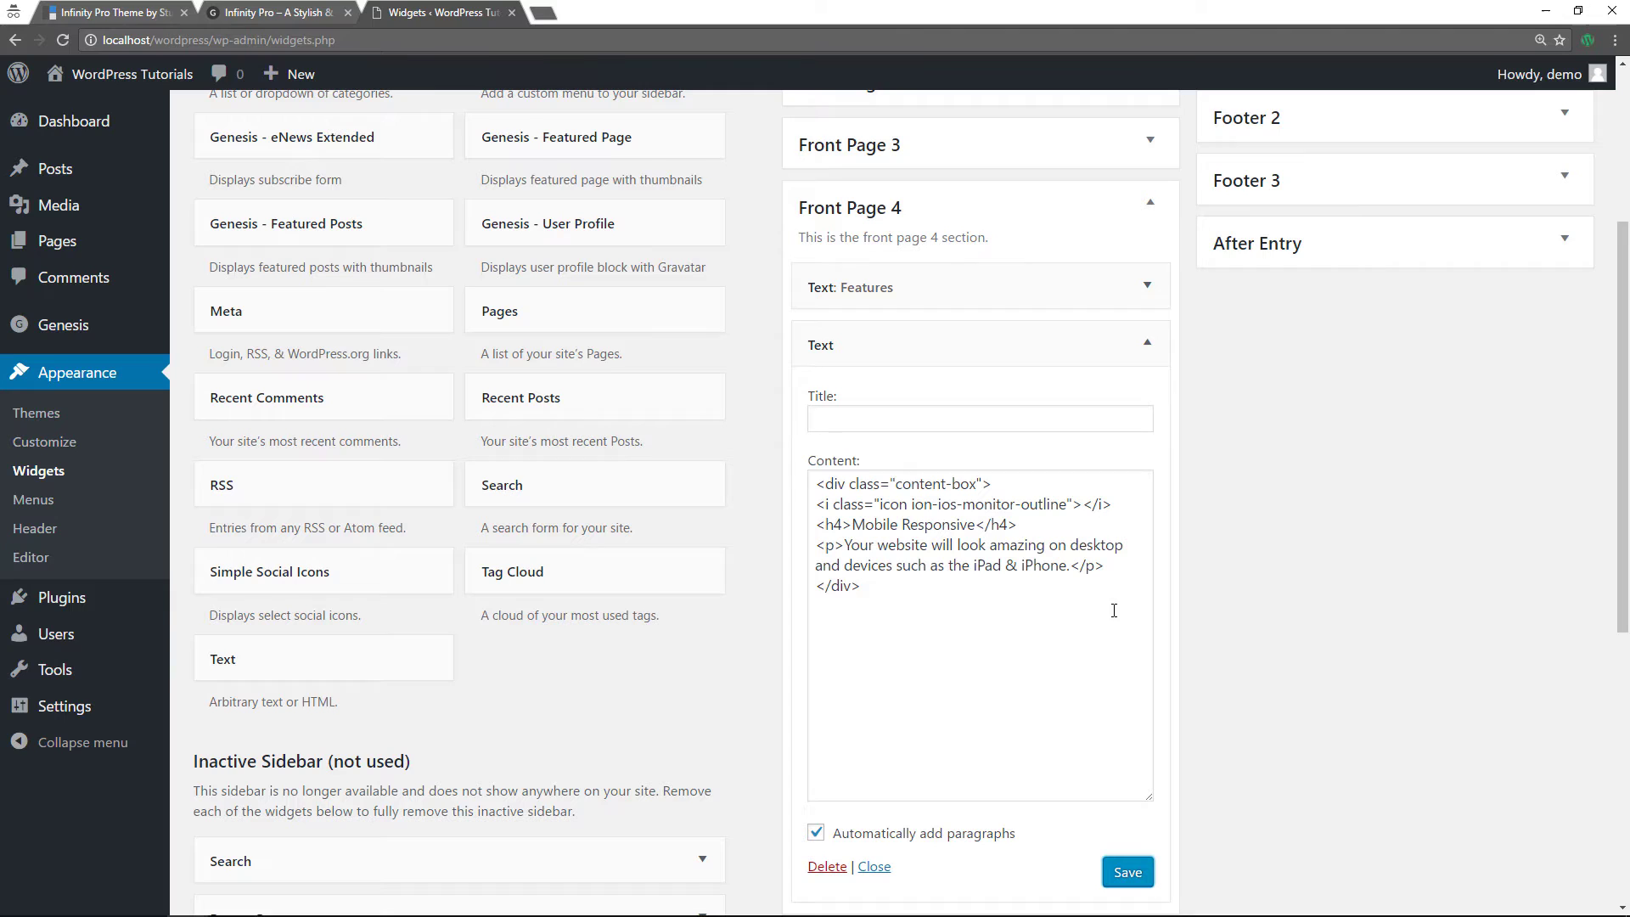
pyautogui.click(1138, 347)
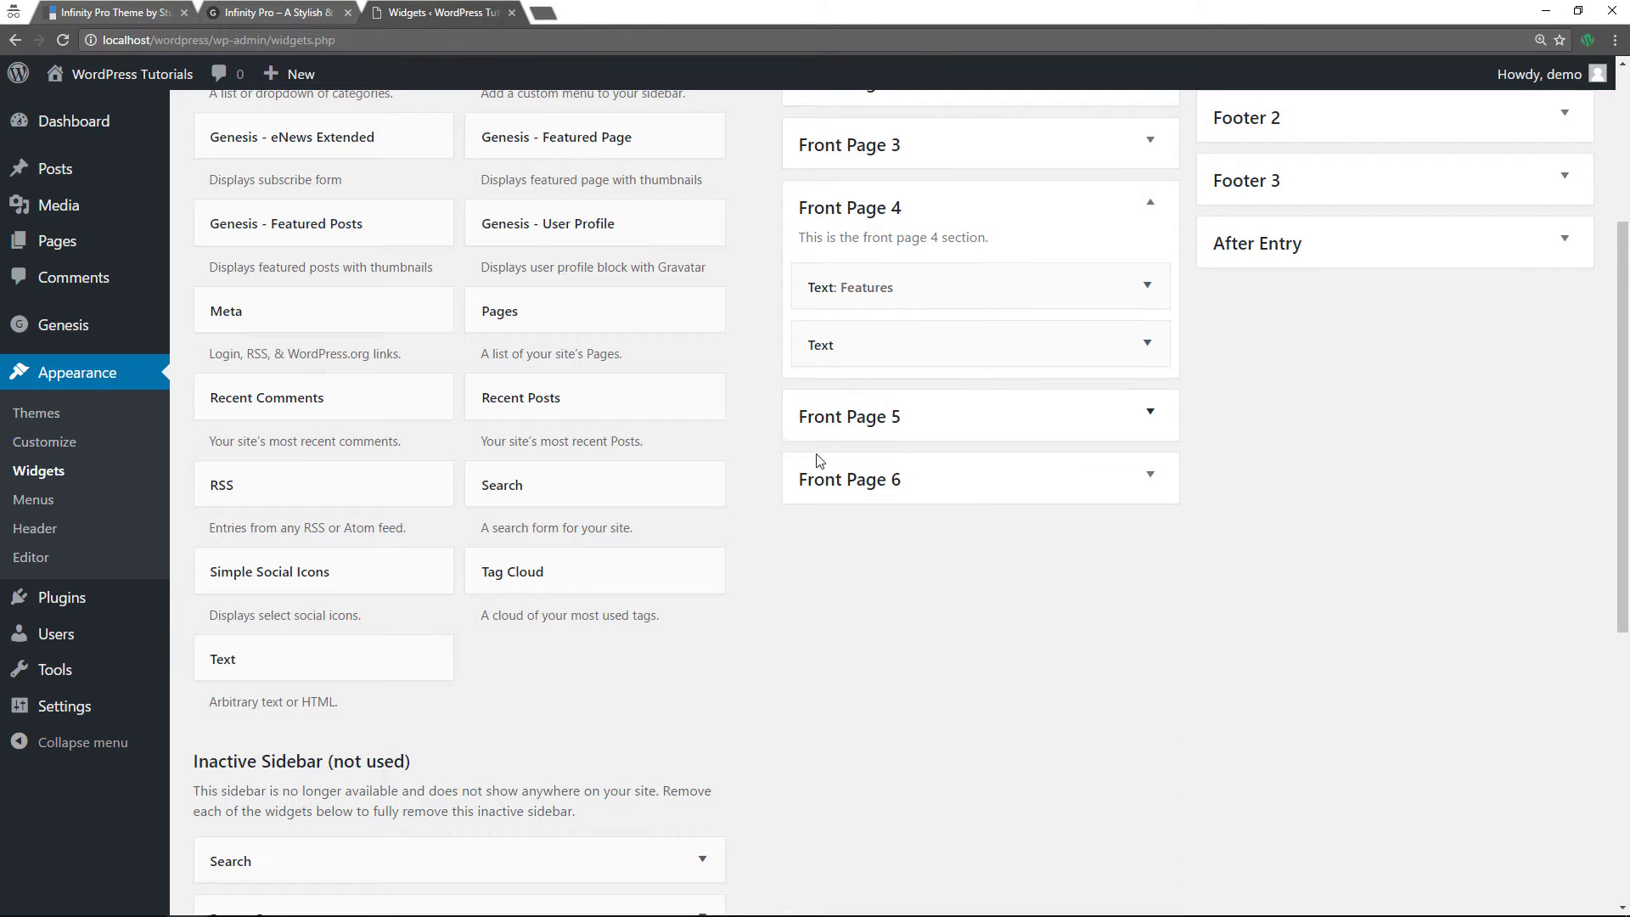
# - Add a Text widget to Front Page 4 with the "WooCommerce Ready" content box, ion-ios-cart-outline icon and automatic paragraphs, save and collapse it
pyautogui.moveTo(336, 647); pyautogui.dragTo(968, 406)
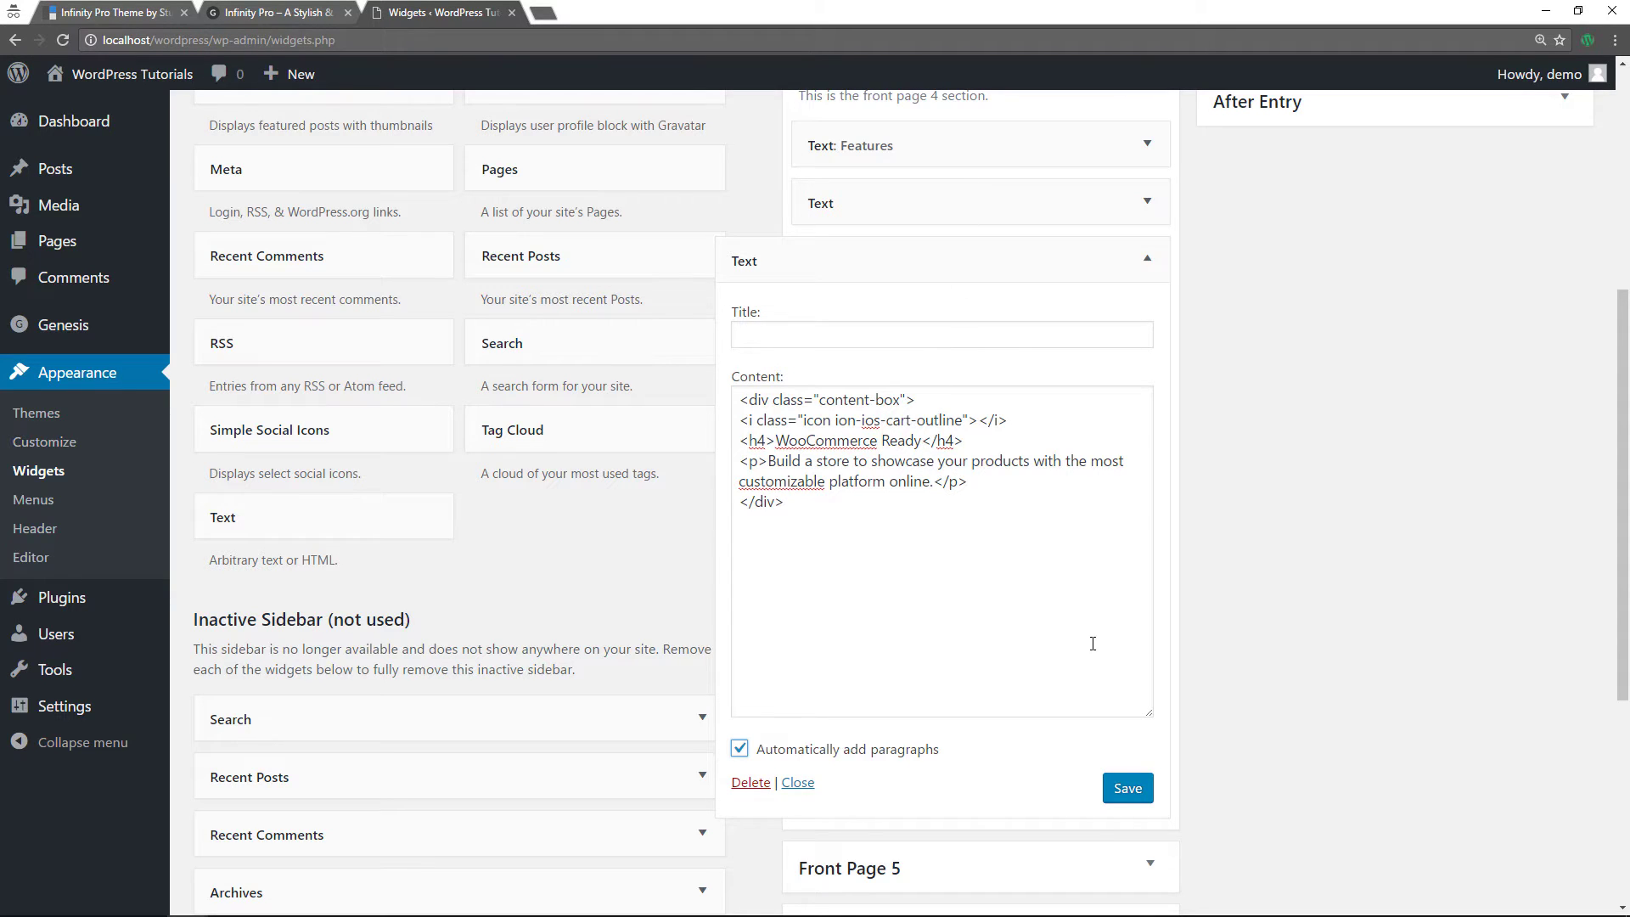
pyautogui.click(1129, 797)
pyautogui.click(1148, 265)
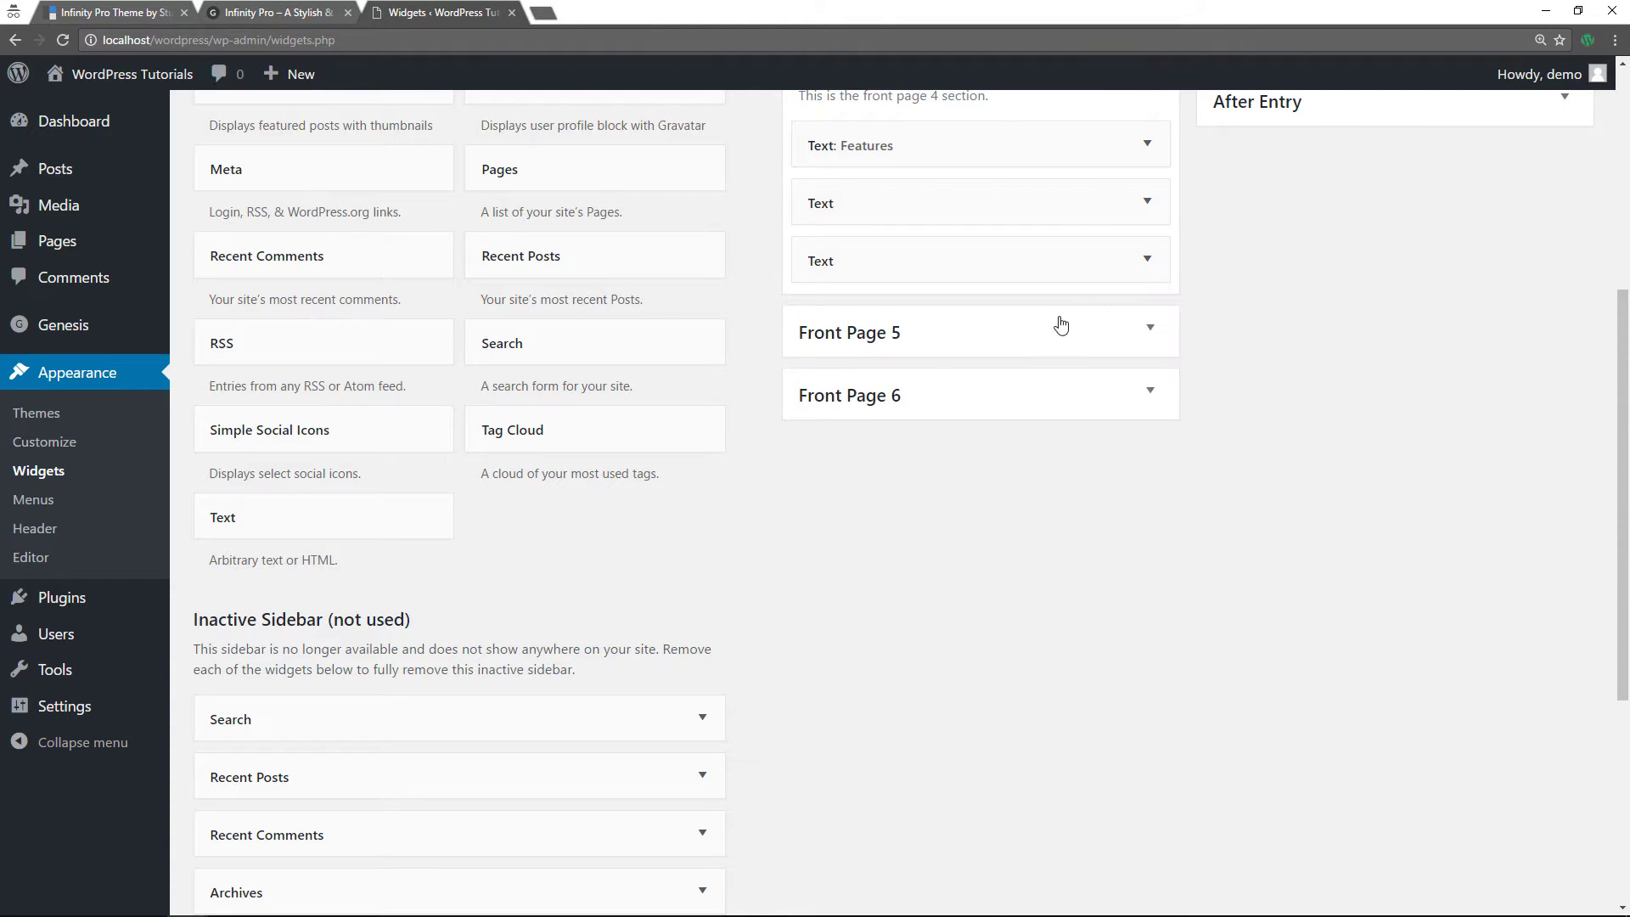
# - Add a Text widget to Front Page 4 with the "Search Optimized" content box, ion-ios-search-strong icon and automatic paragraphs, save and collapse it
pyautogui.moveTo(277, 501); pyautogui.dragTo(917, 320)
pyautogui.click(811, 571)
pyautogui.write('<div class="content-box"> <i class="icon ion-ios-search-strong"></i> <h4>Search Optimized</h4> <p>Clean code & mobile-friendly is important for achieving the best rankings possible.</p> </div>')
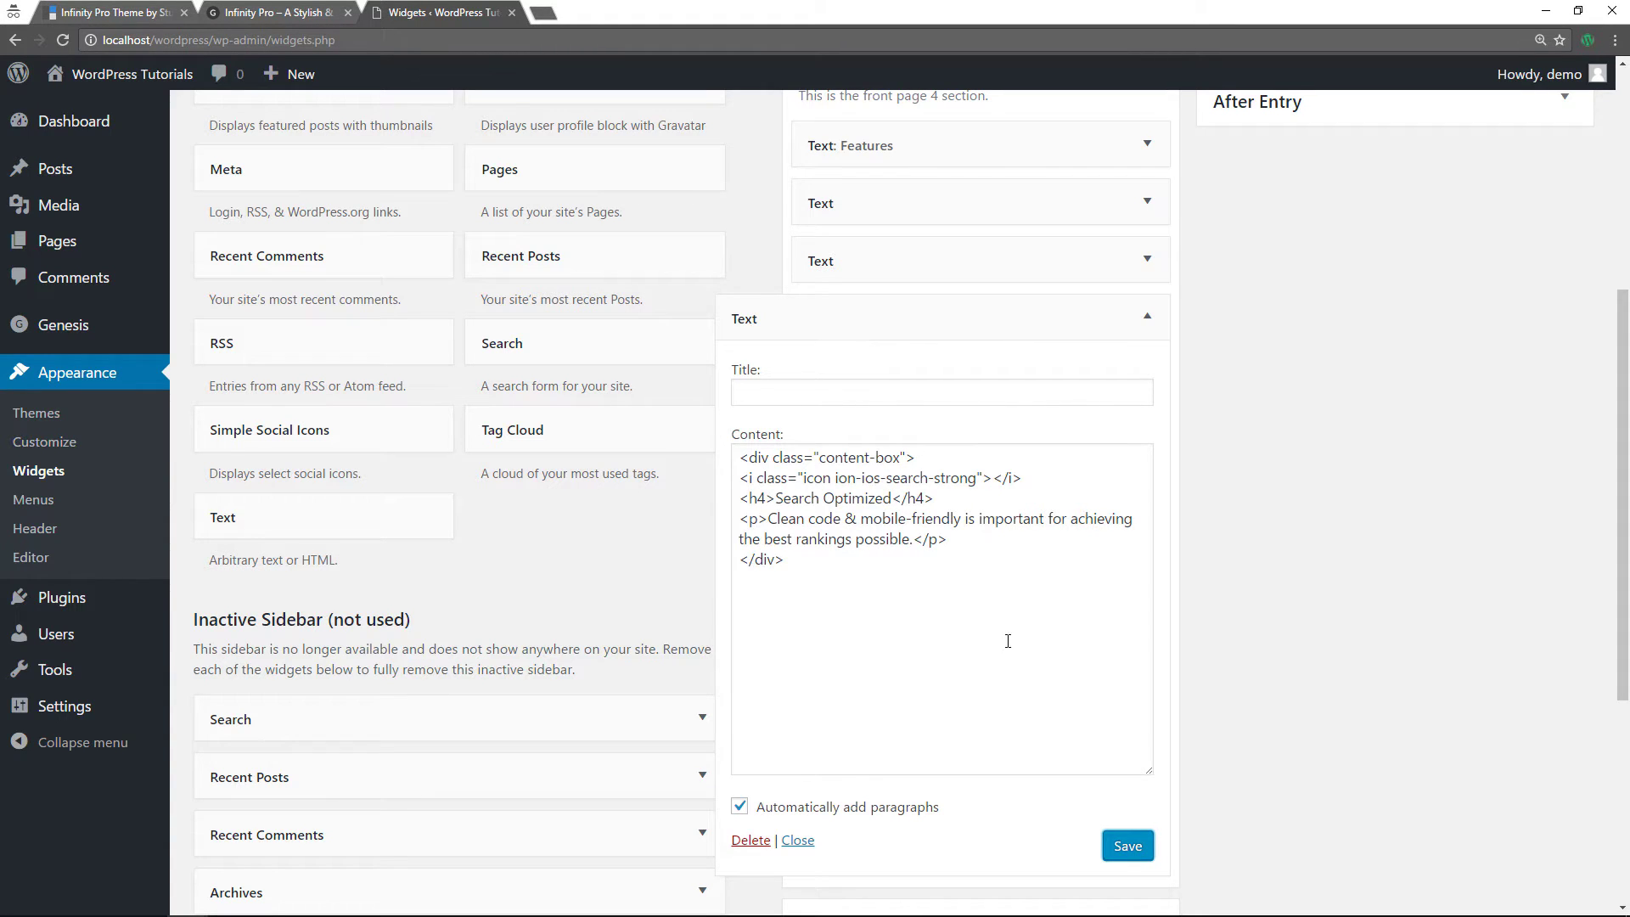
pyautogui.click(1149, 324)
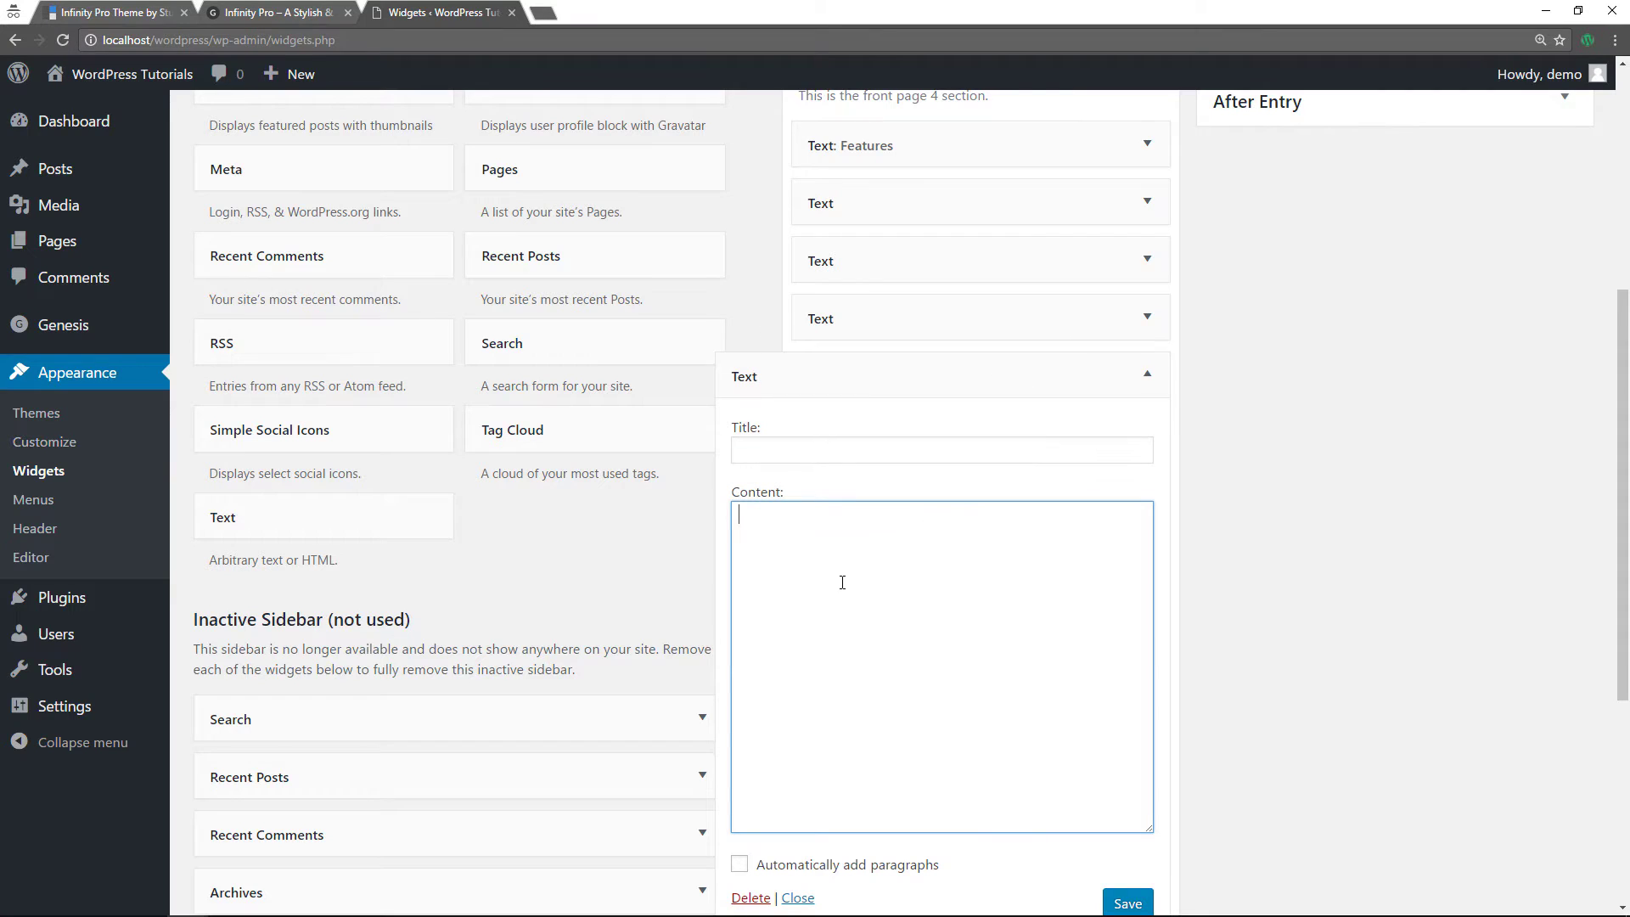
# - Paste the "Fast Performance" content box with the ion-ios-speedometer-outline icon into the new Text widget, enable automatic paragraphs and save
pyautogui.rightClick(834, 590)
pyautogui.click(888, 693)
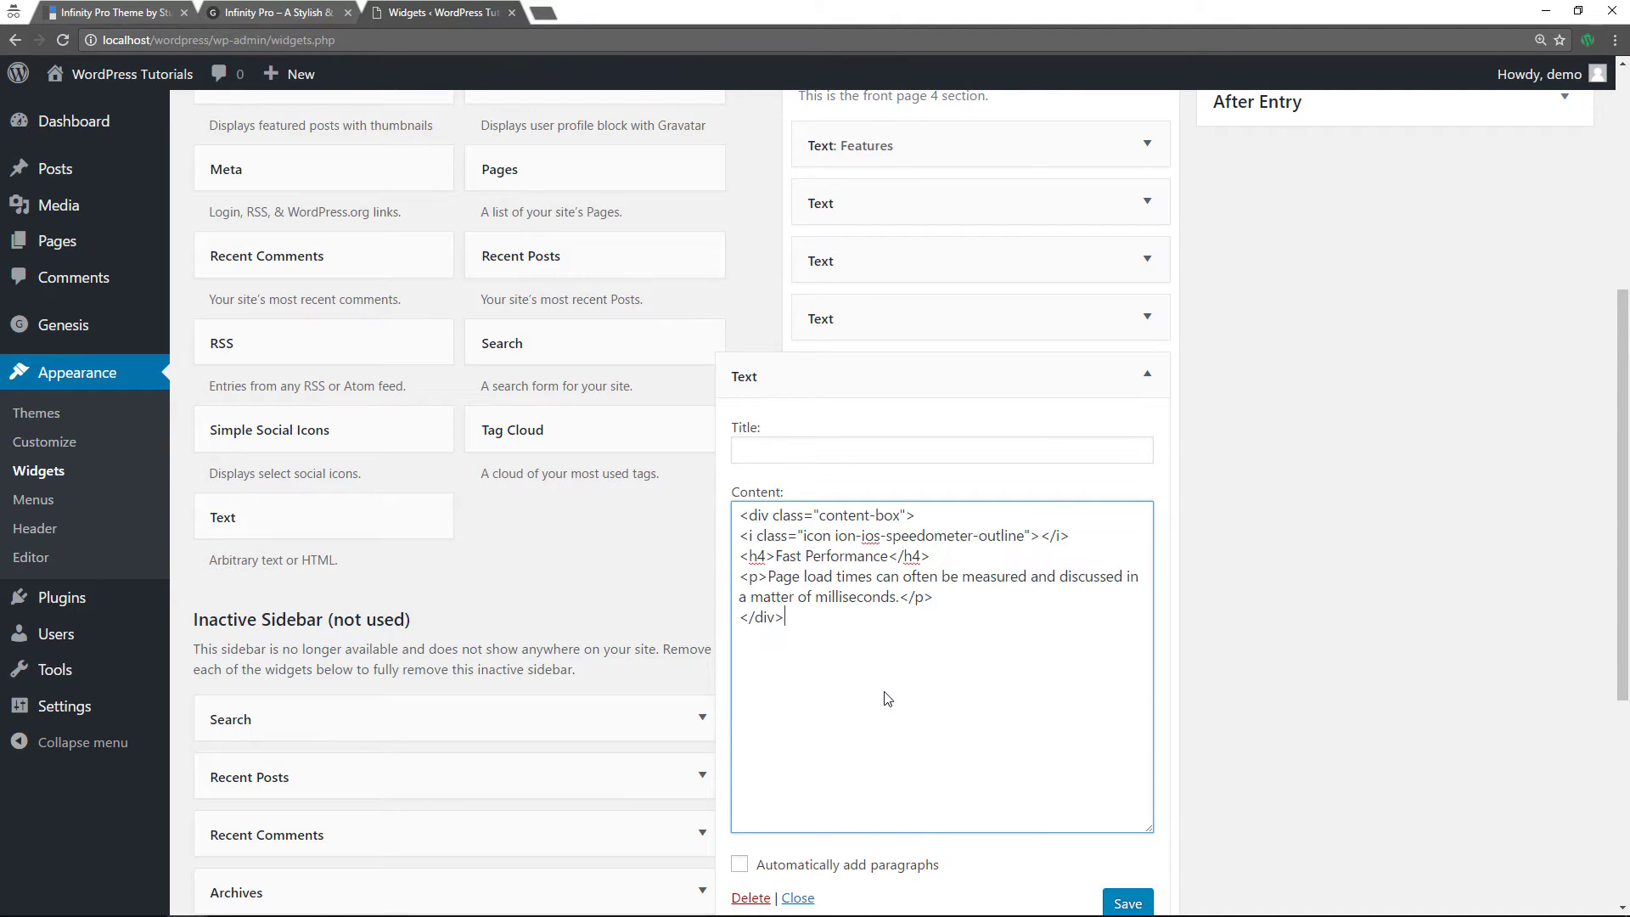
pyautogui.scroll(-3, 888, 672)
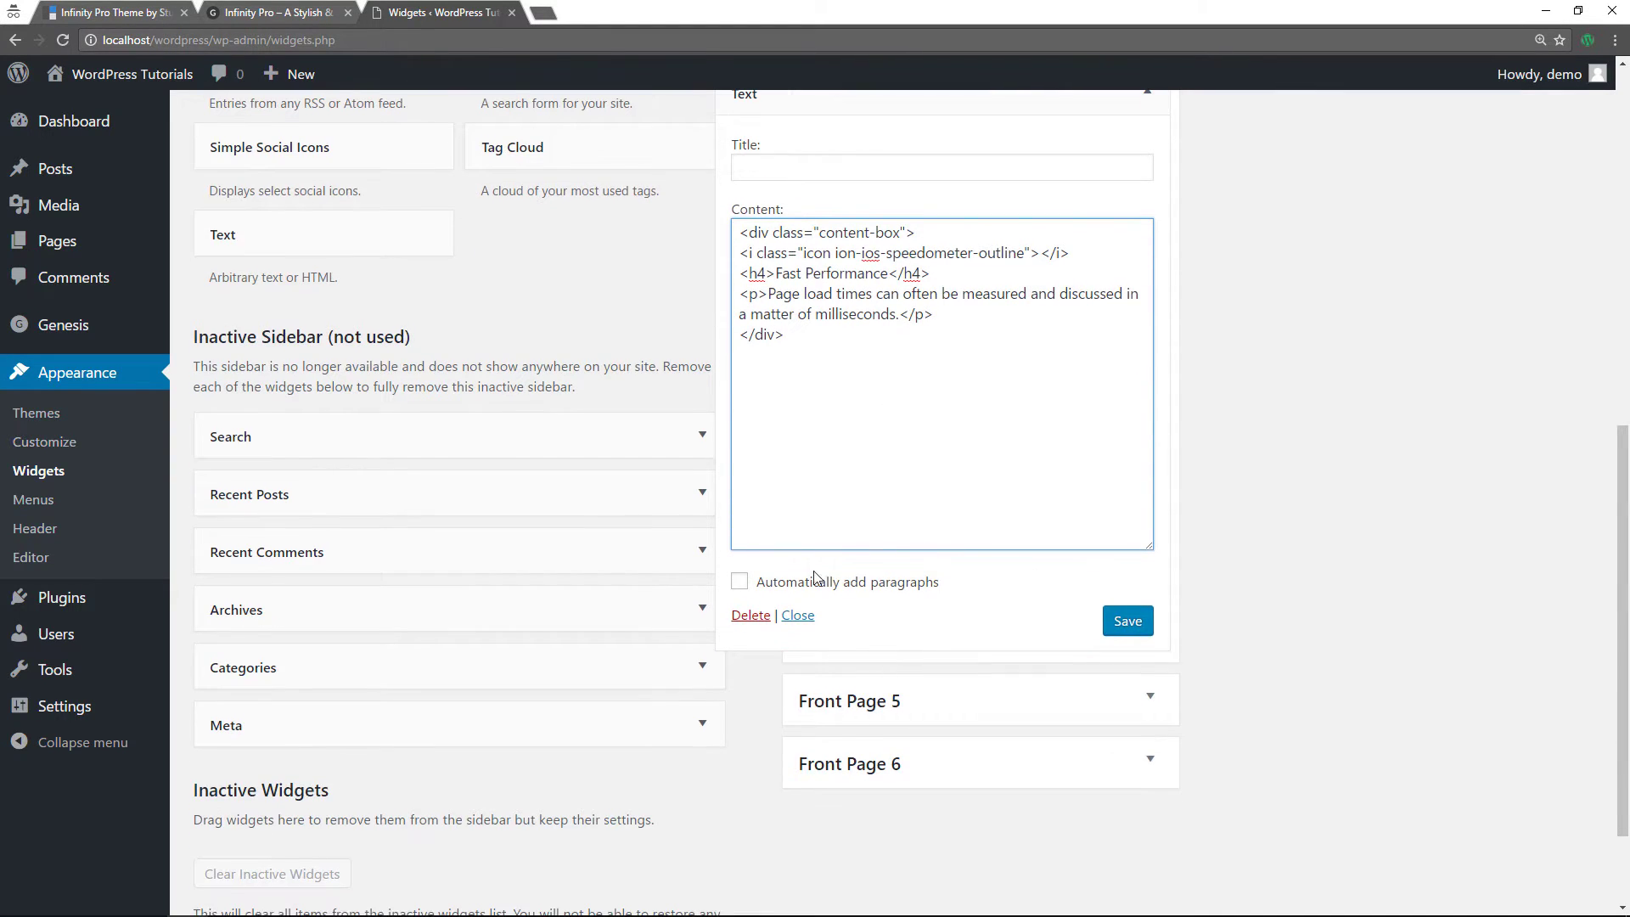
pyautogui.click(740, 581)
pyautogui.click(1128, 621)
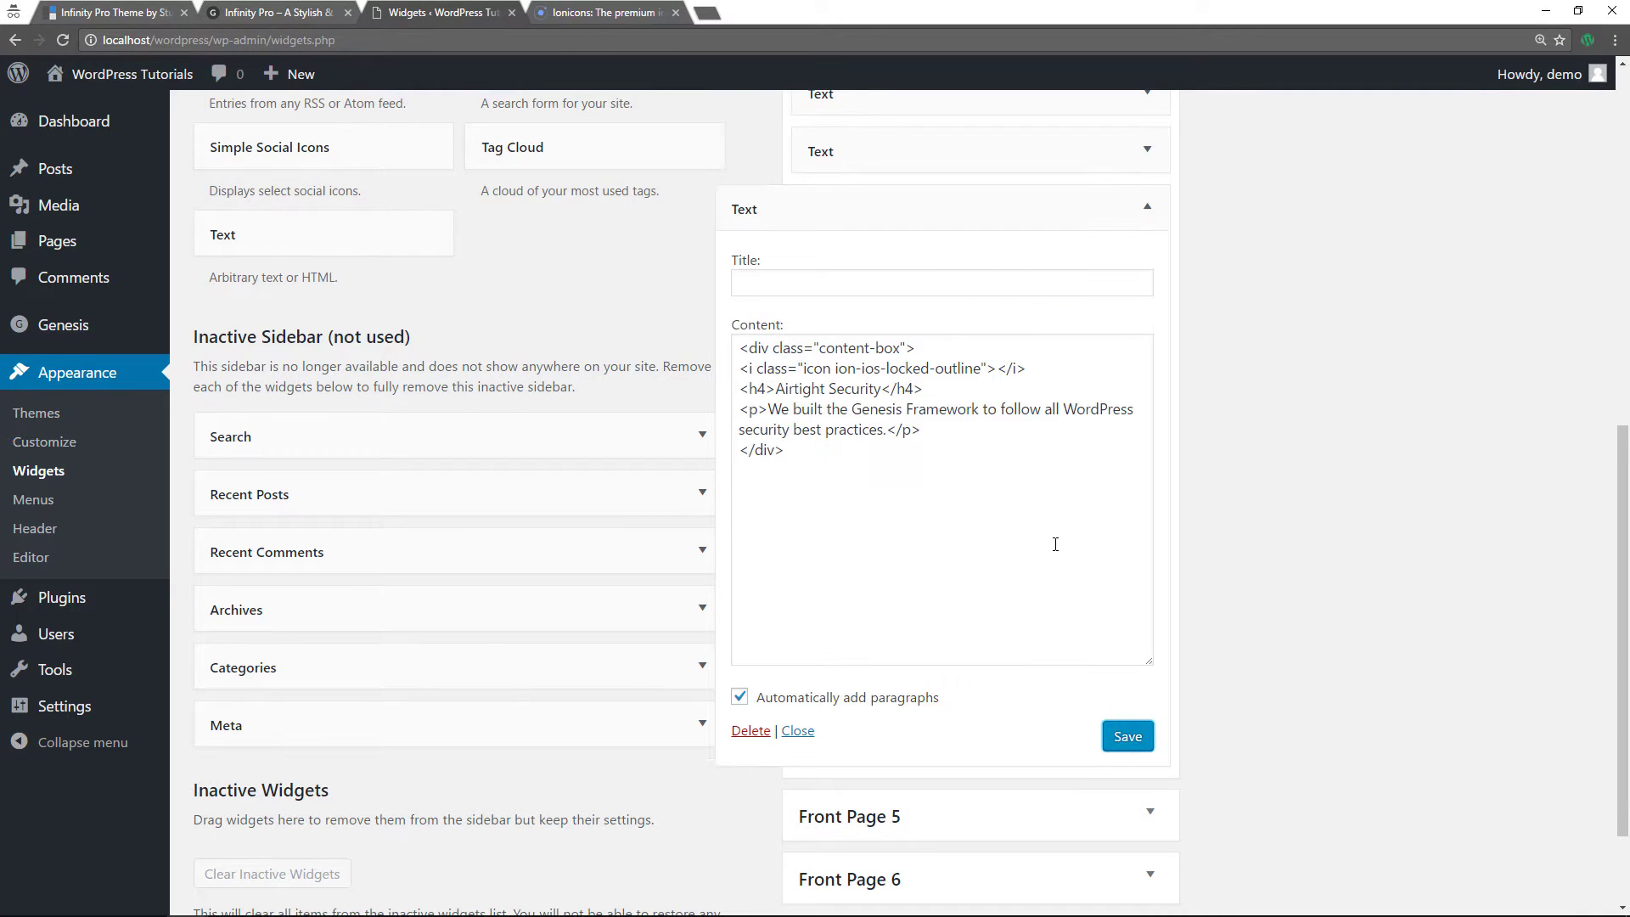
# - Collapse the finished "Airtight Security" widget and return to the list of widgets in Front Page 4
pyautogui.click(1147, 209)
pyautogui.scroll(3, 1120, 429)
pyautogui.scroll(3, 1120, 429)
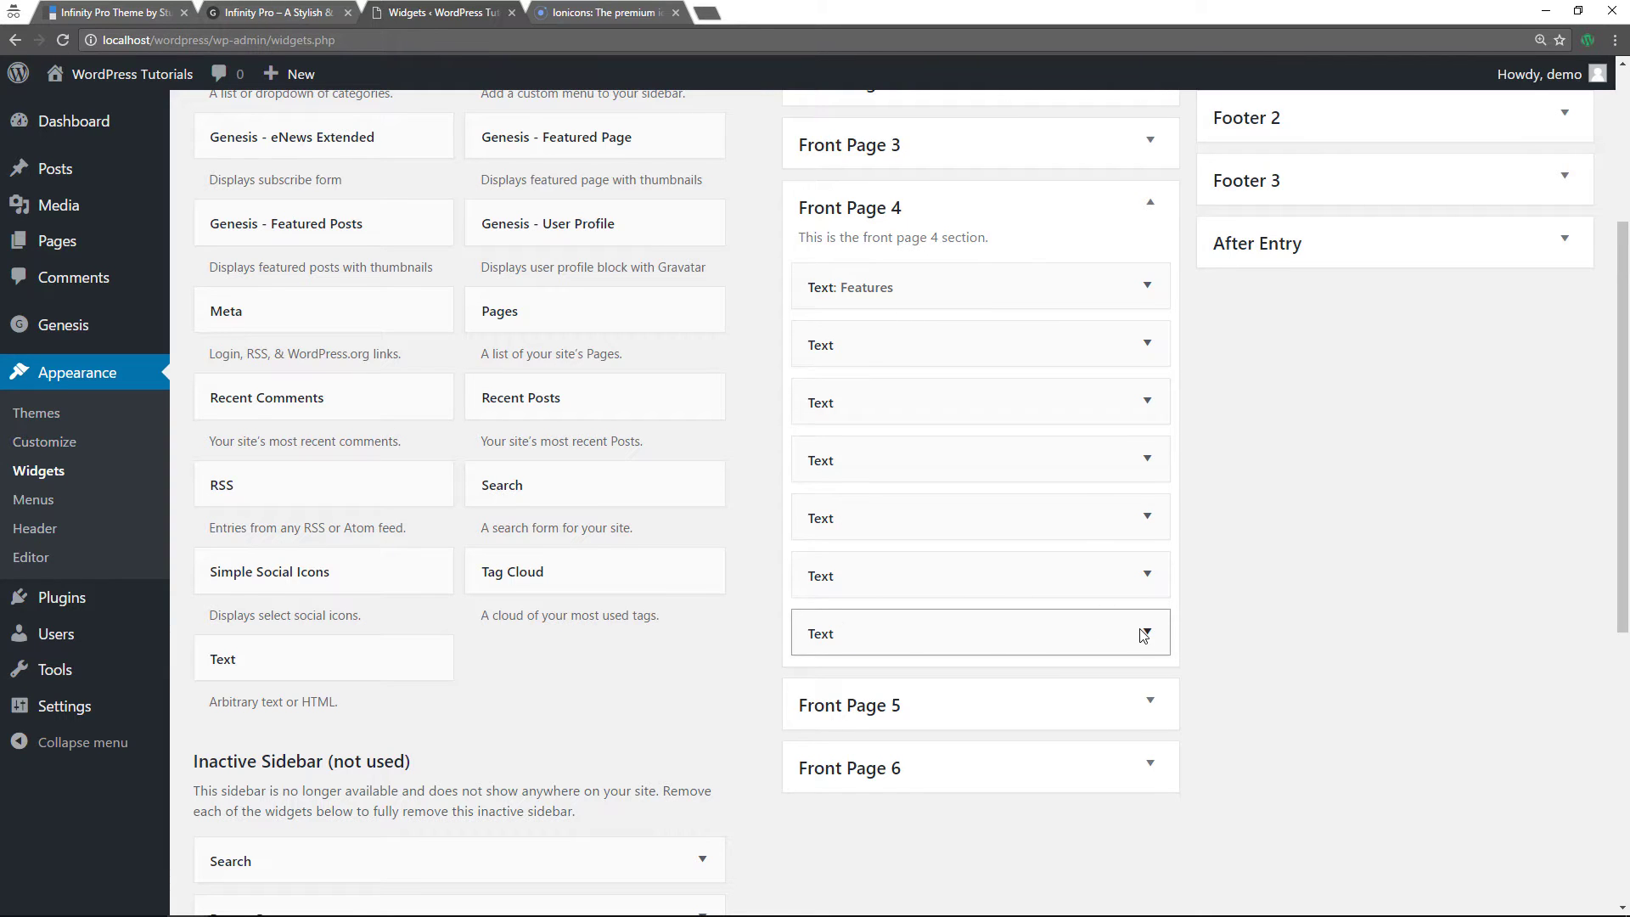
# - Visit the local site and follow "Start Your Journey", "What We Believe" and "View Theme Features" to check the Features section's six boxes
pyautogui.hotkey('ctrl', '-')
pyautogui.hotkey('ctrl', '-')
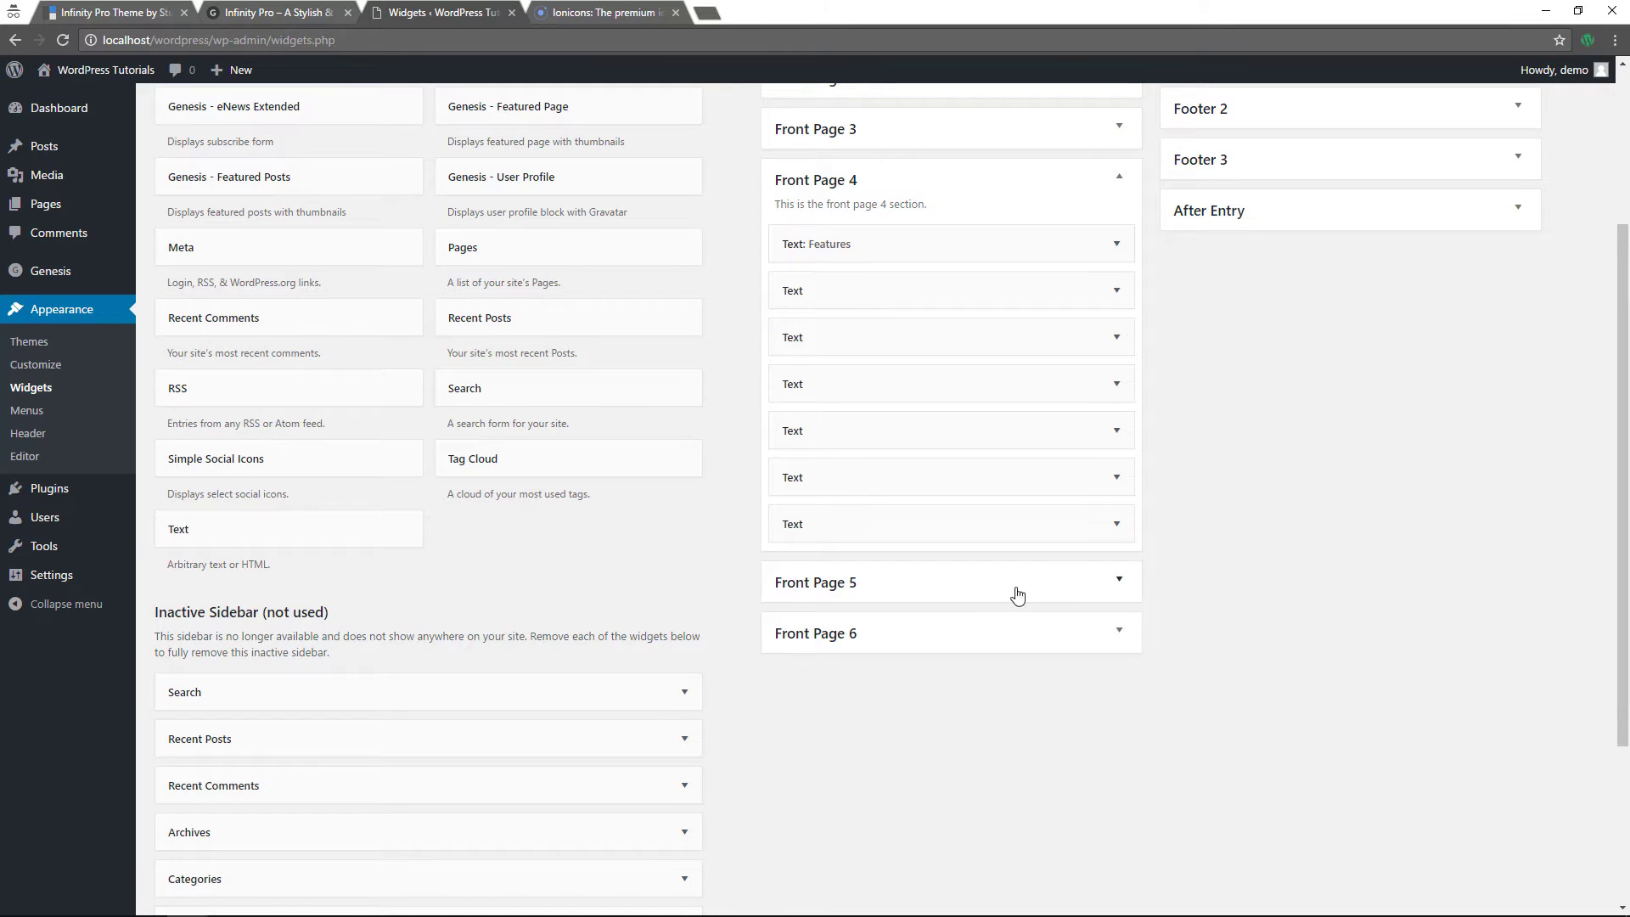
pyautogui.click(77, 100)
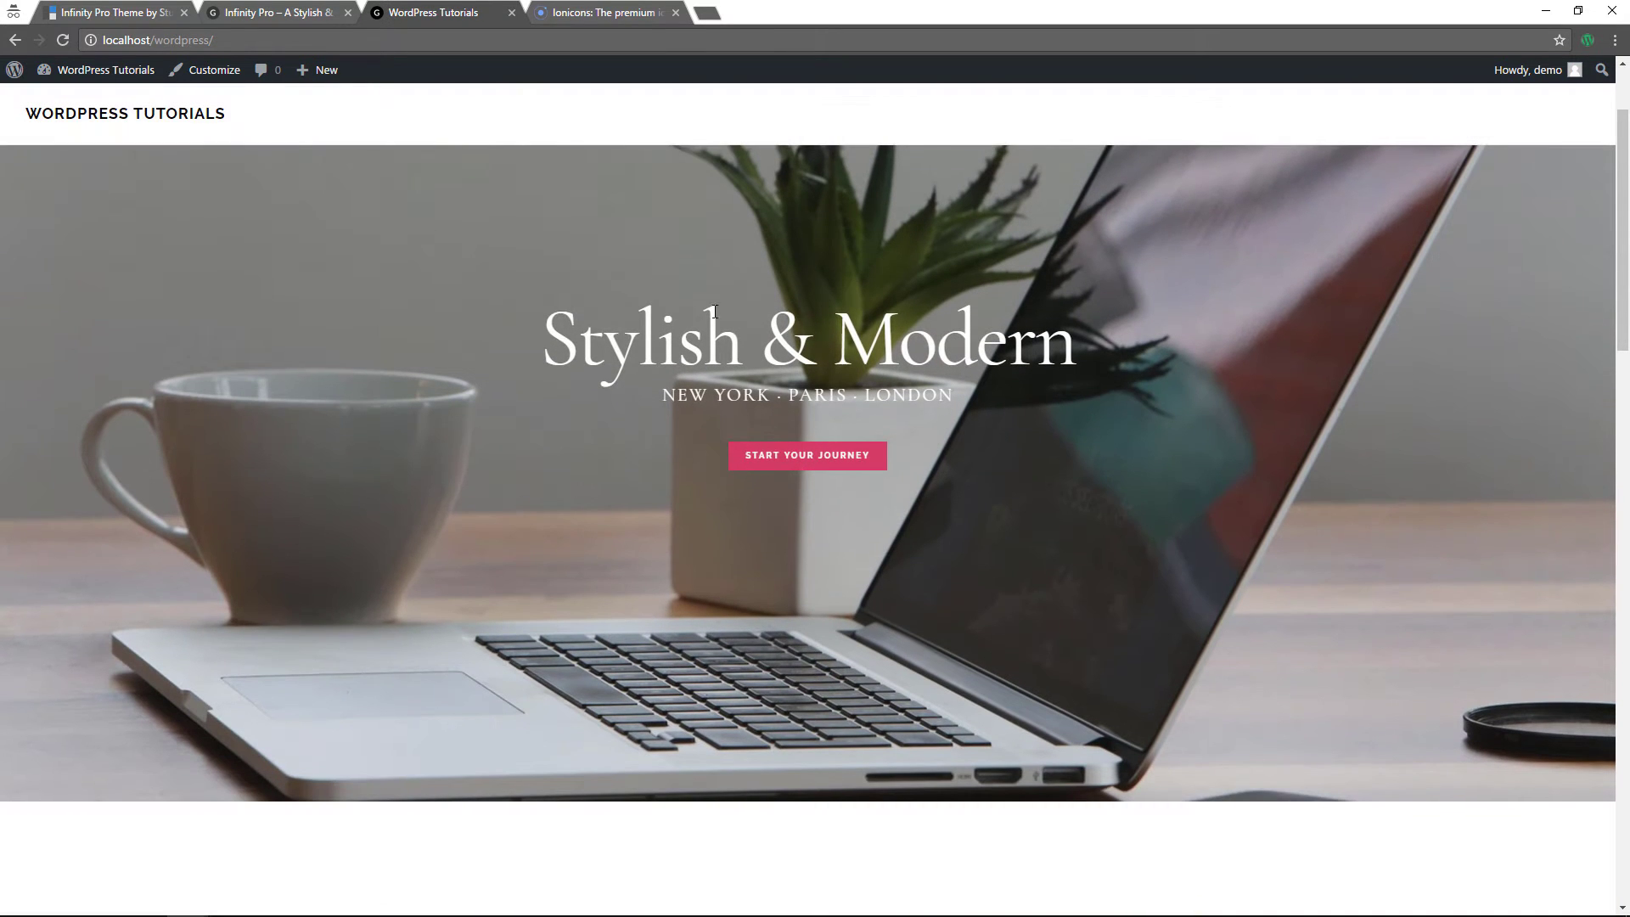
pyautogui.click(862, 467)
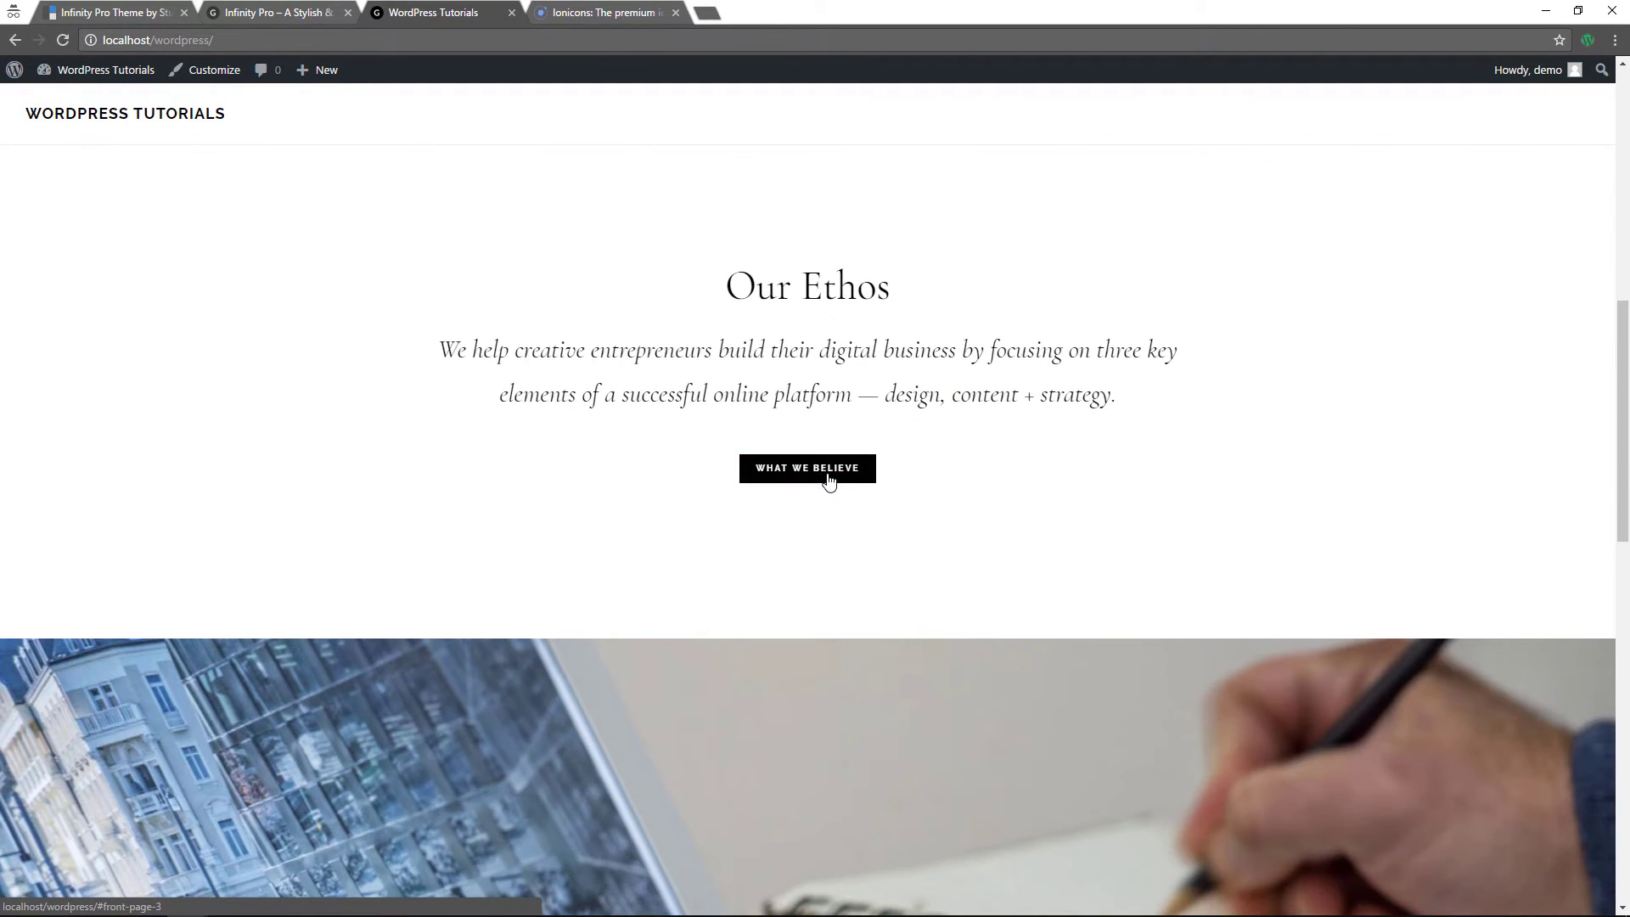
pyautogui.click(821, 474)
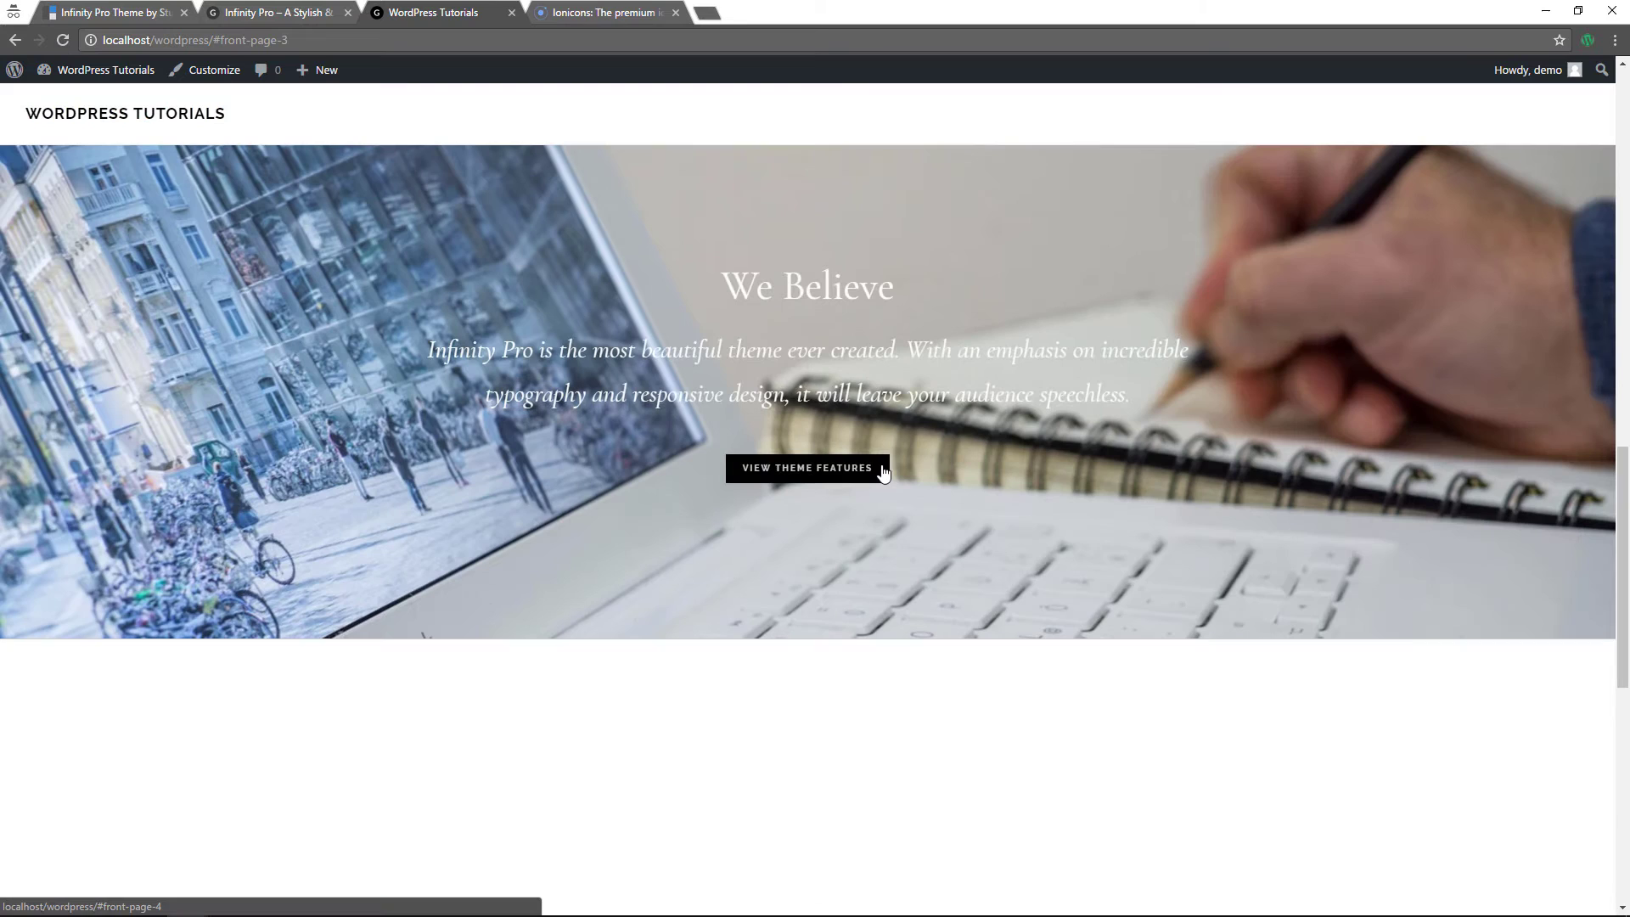
pyautogui.click(815, 467)
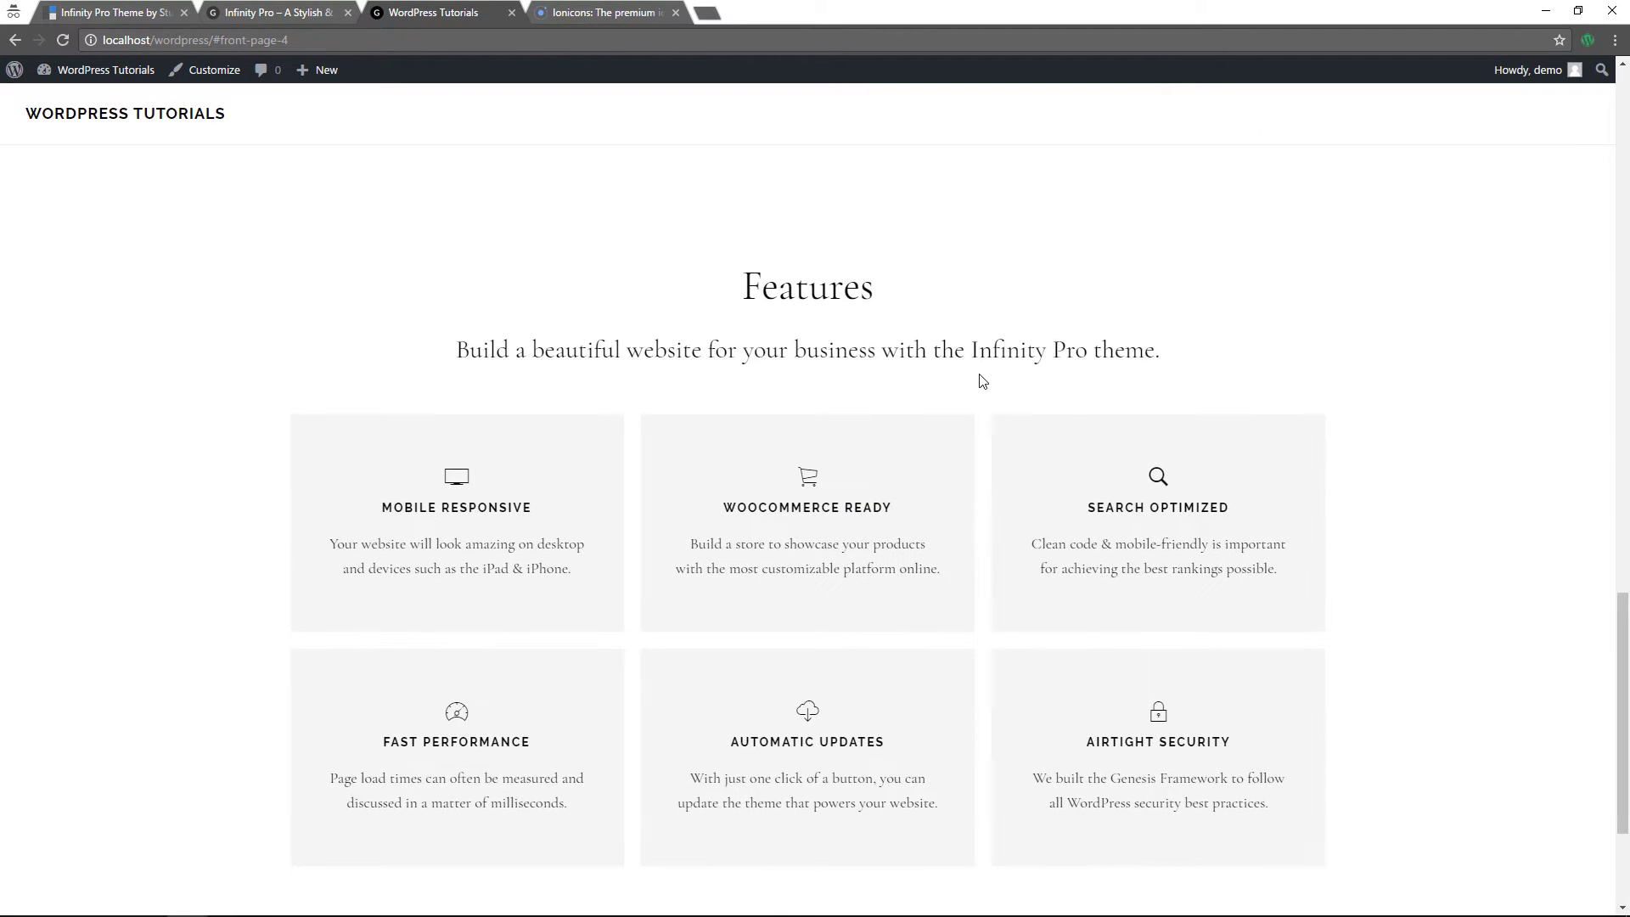
pyautogui.scroll(-2, 983, 380)
pyautogui.scroll(2, 982, 380)
pyautogui.scroll(-2, 1233, 569)
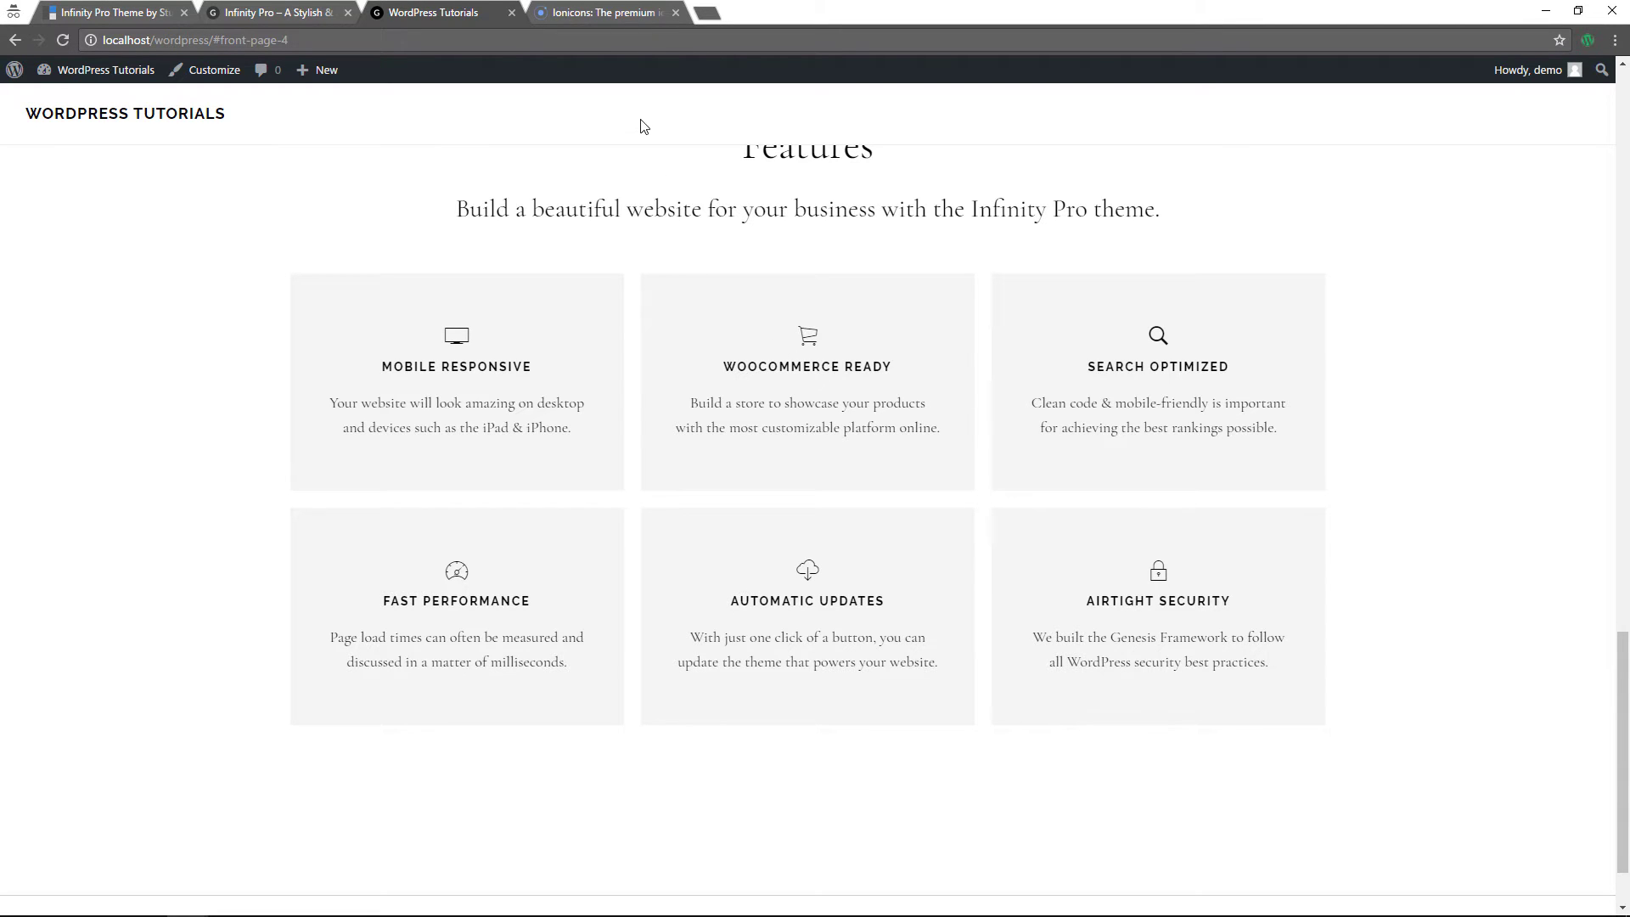
# - Switch to the Ionicons site and browse its icon catalogue for icons usable in the feature boxes
pyautogui.click(575, 13)
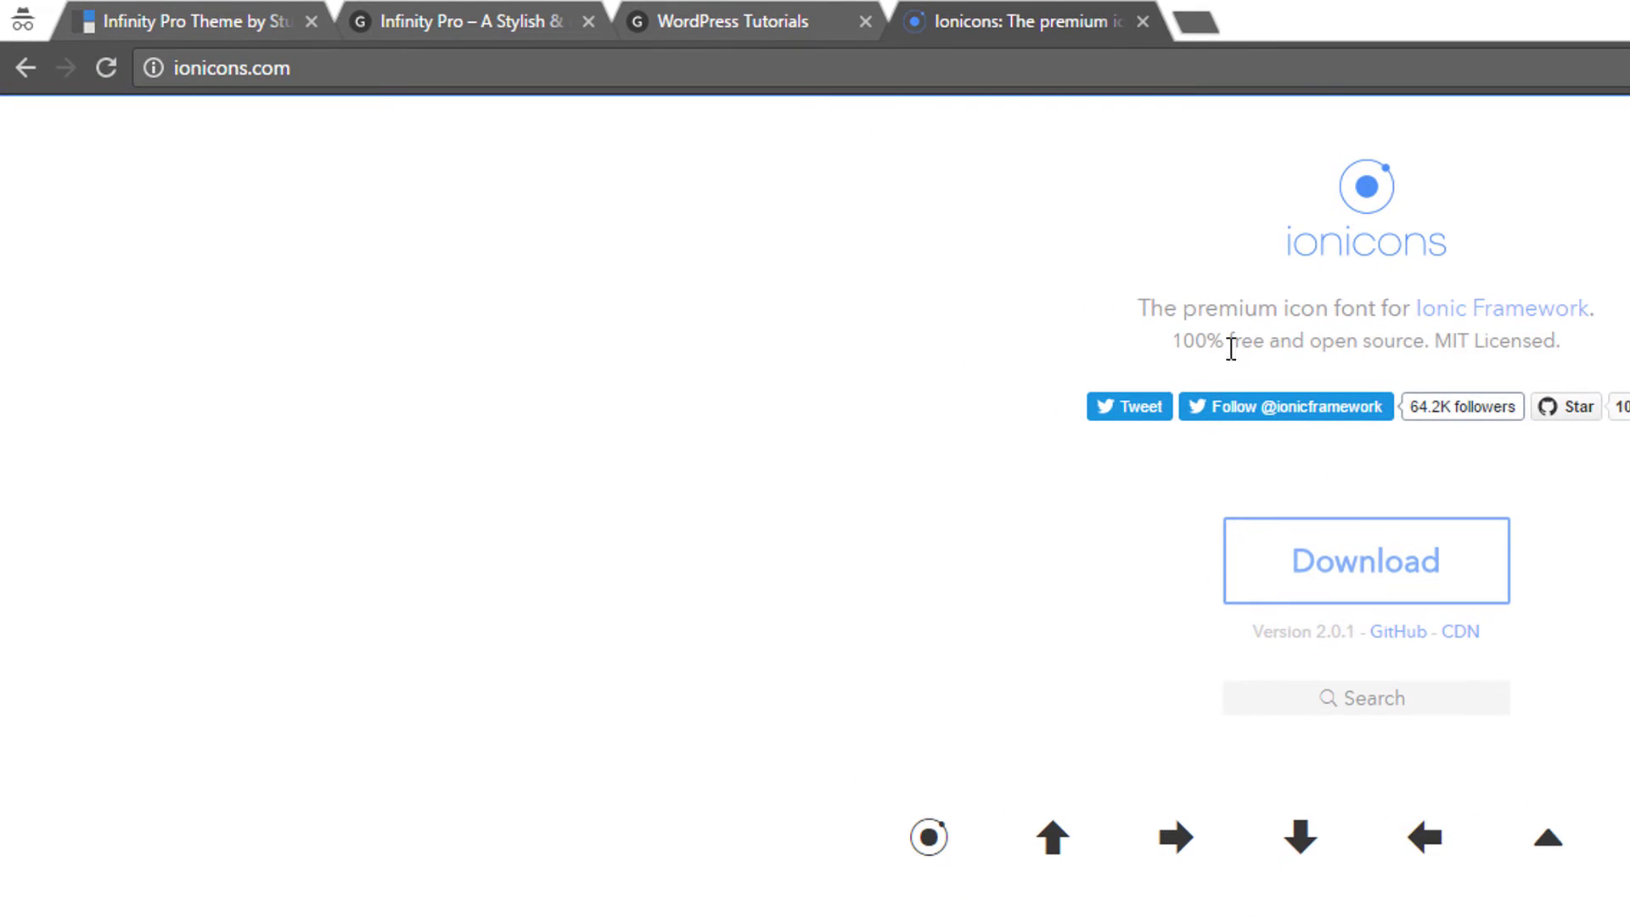
pyautogui.scroll(-4, 1175, 348)
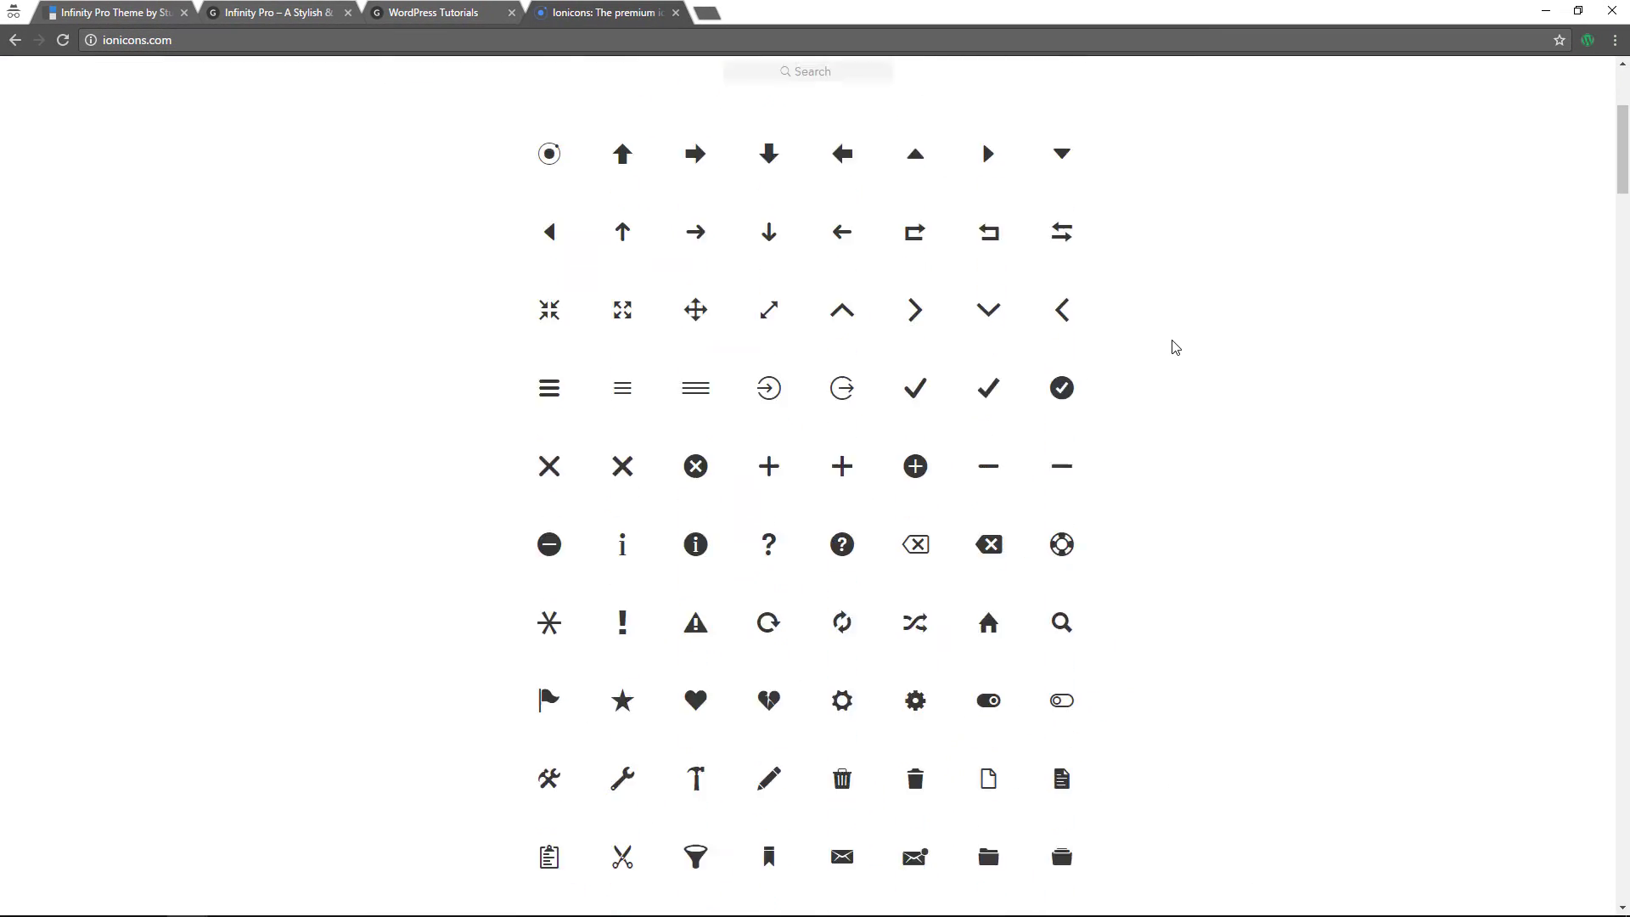
pyautogui.scroll(-6, 1175, 347)
pyautogui.scroll(-3, 1168, 363)
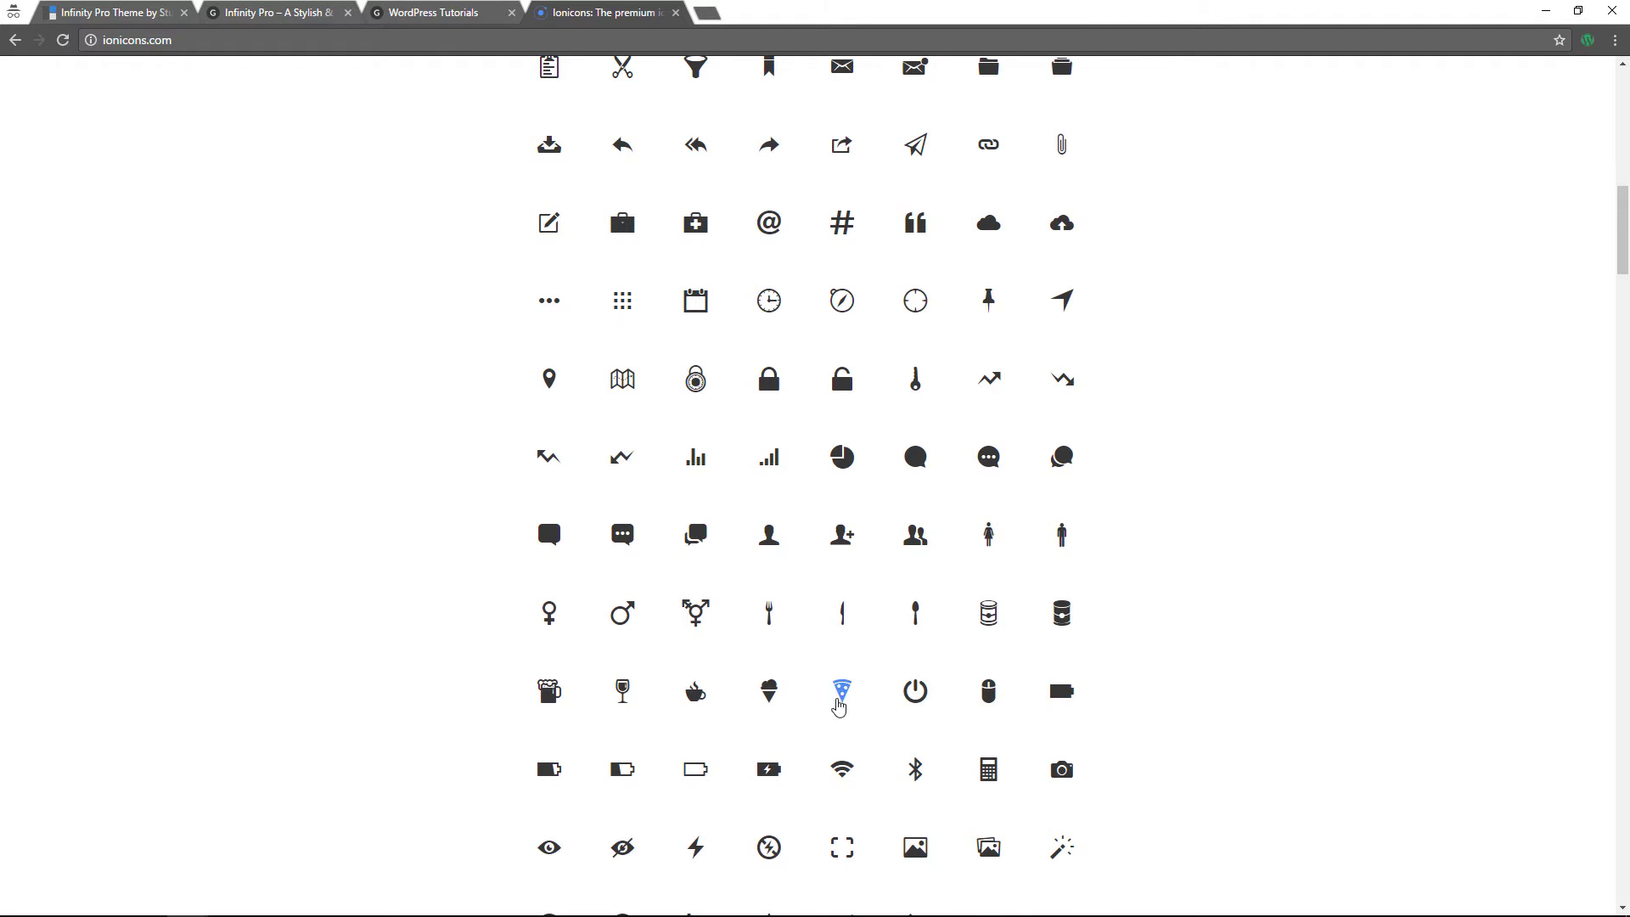
pyautogui.scroll(-8, 808, 710)
pyautogui.scroll(-3, 808, 710)
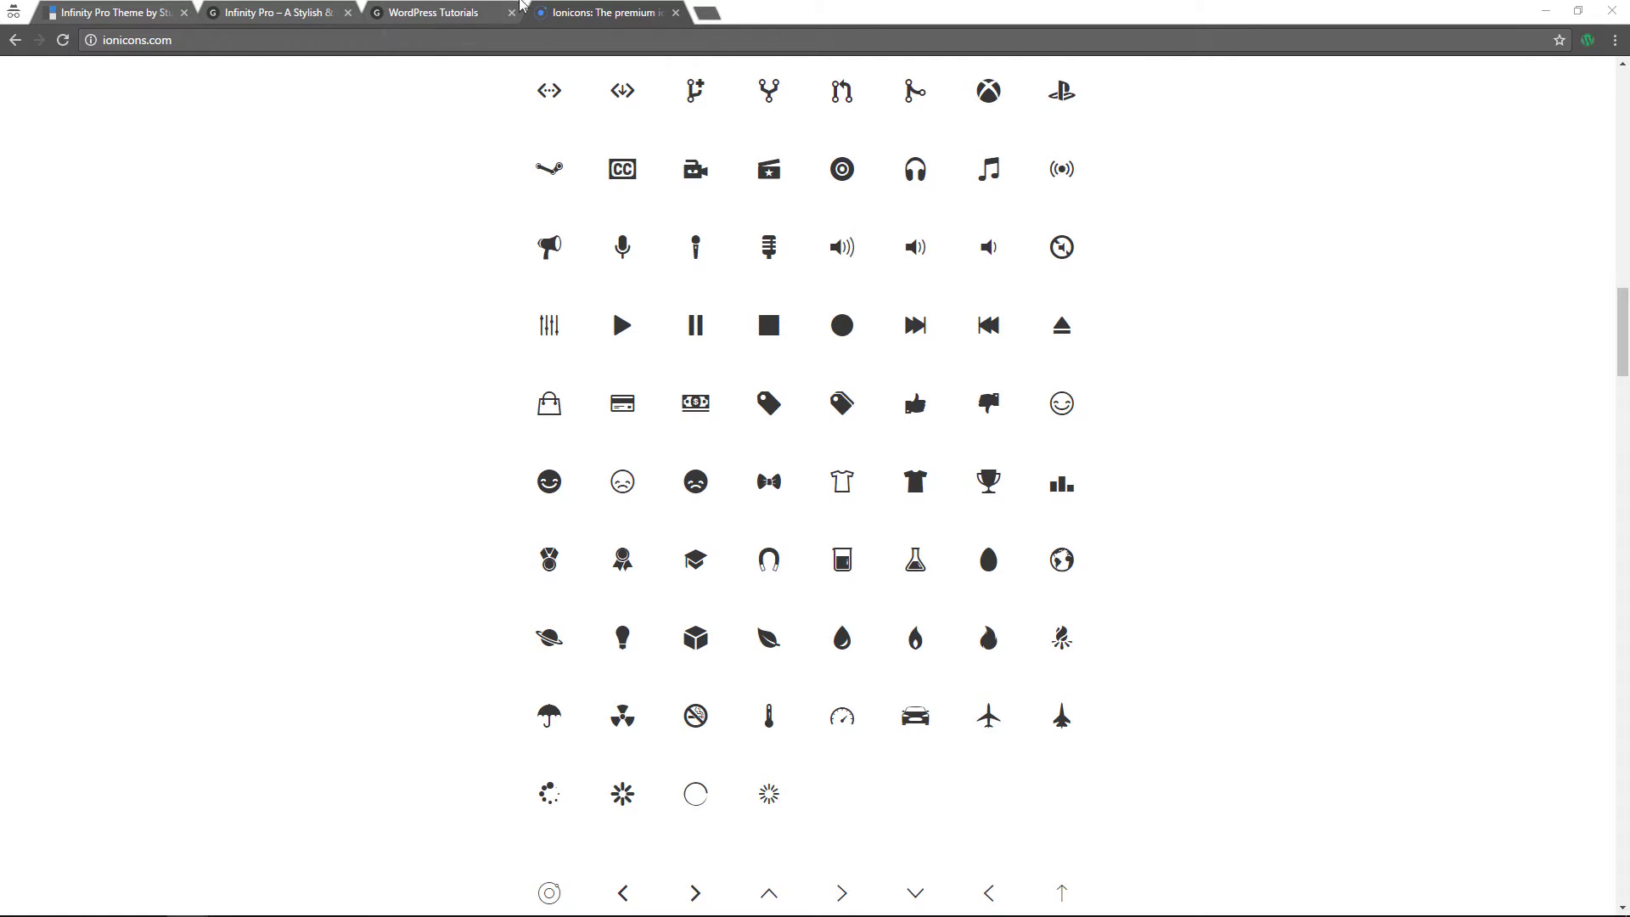
# - Inspect the muted-volume icon's code and expand its list element to read the icon's class name
pyautogui.rightClick(1058, 247)
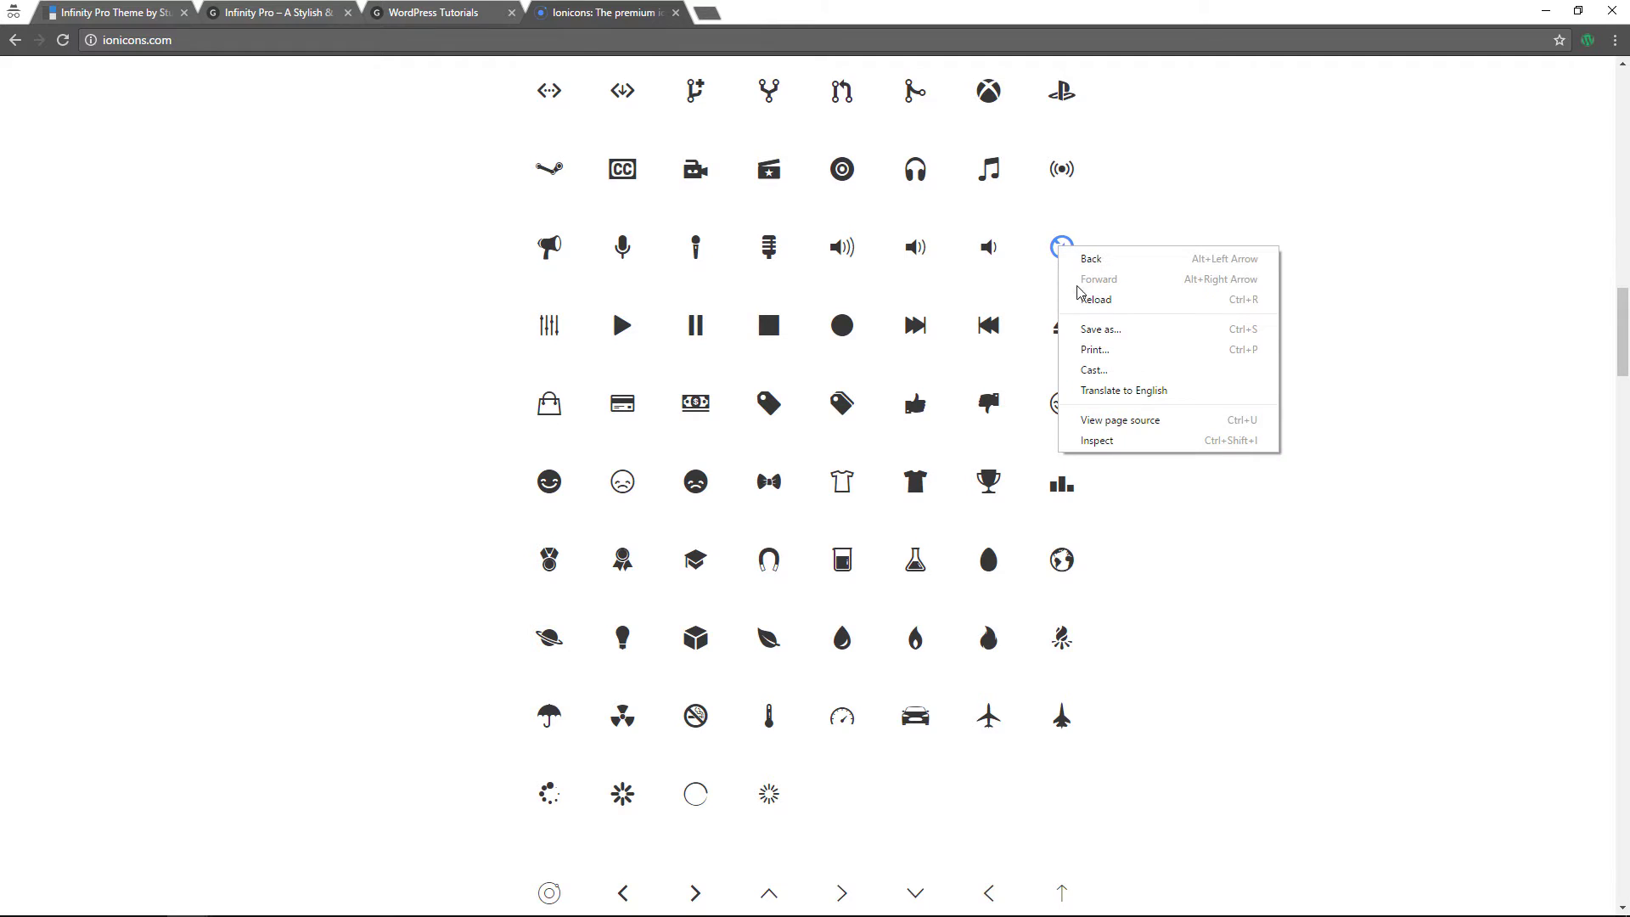
pyautogui.click(1101, 441)
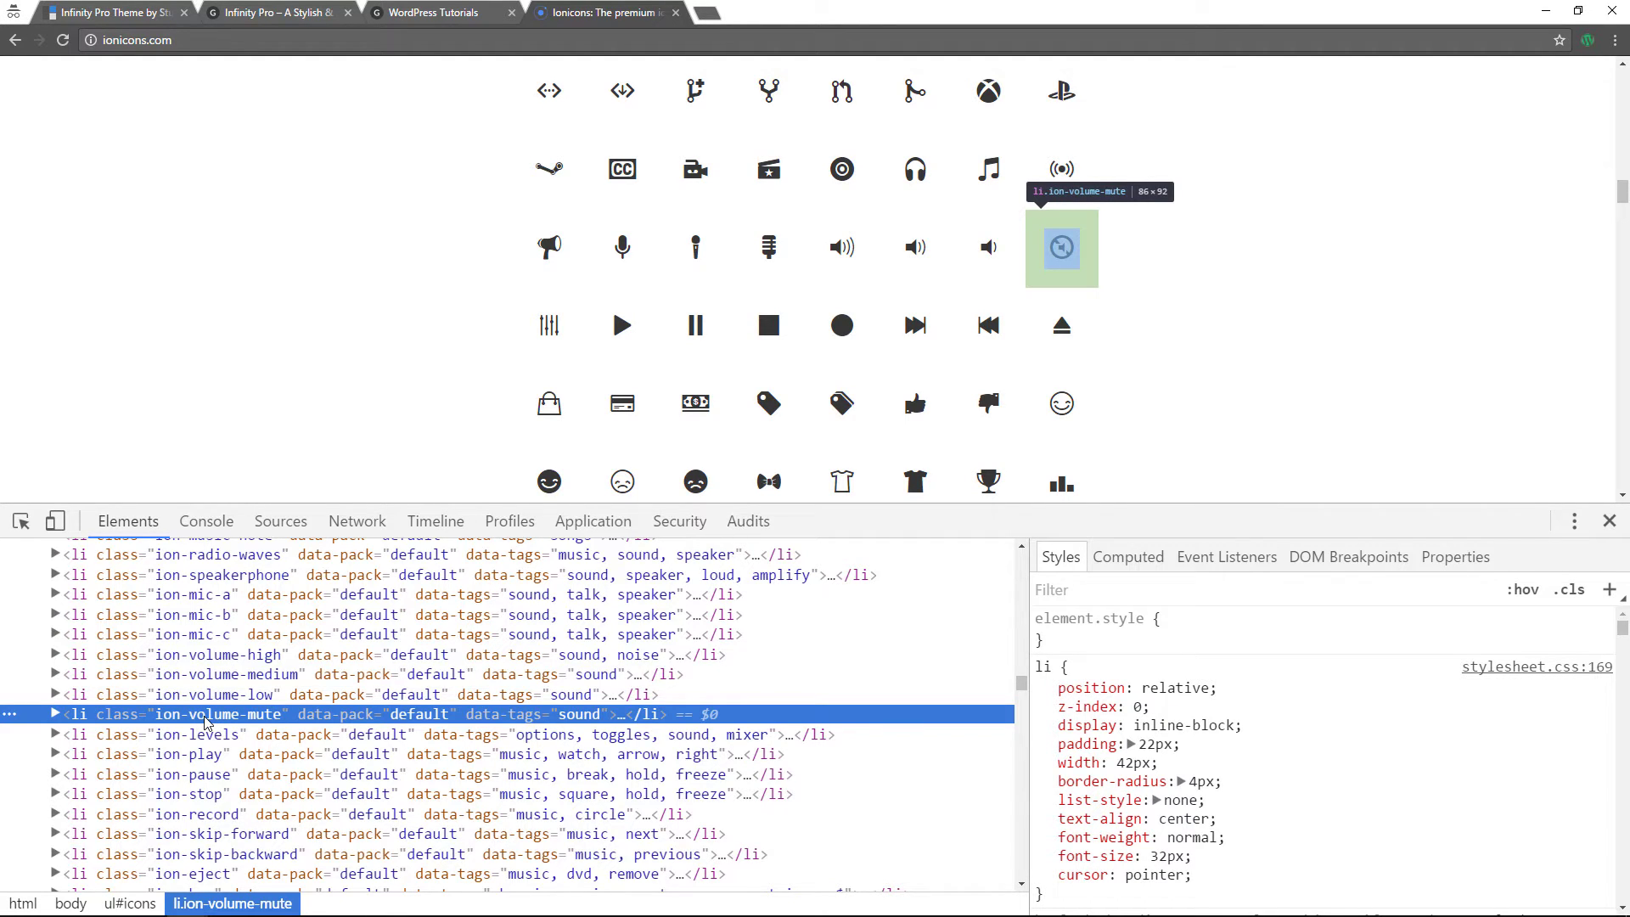
pyautogui.click(55, 714)
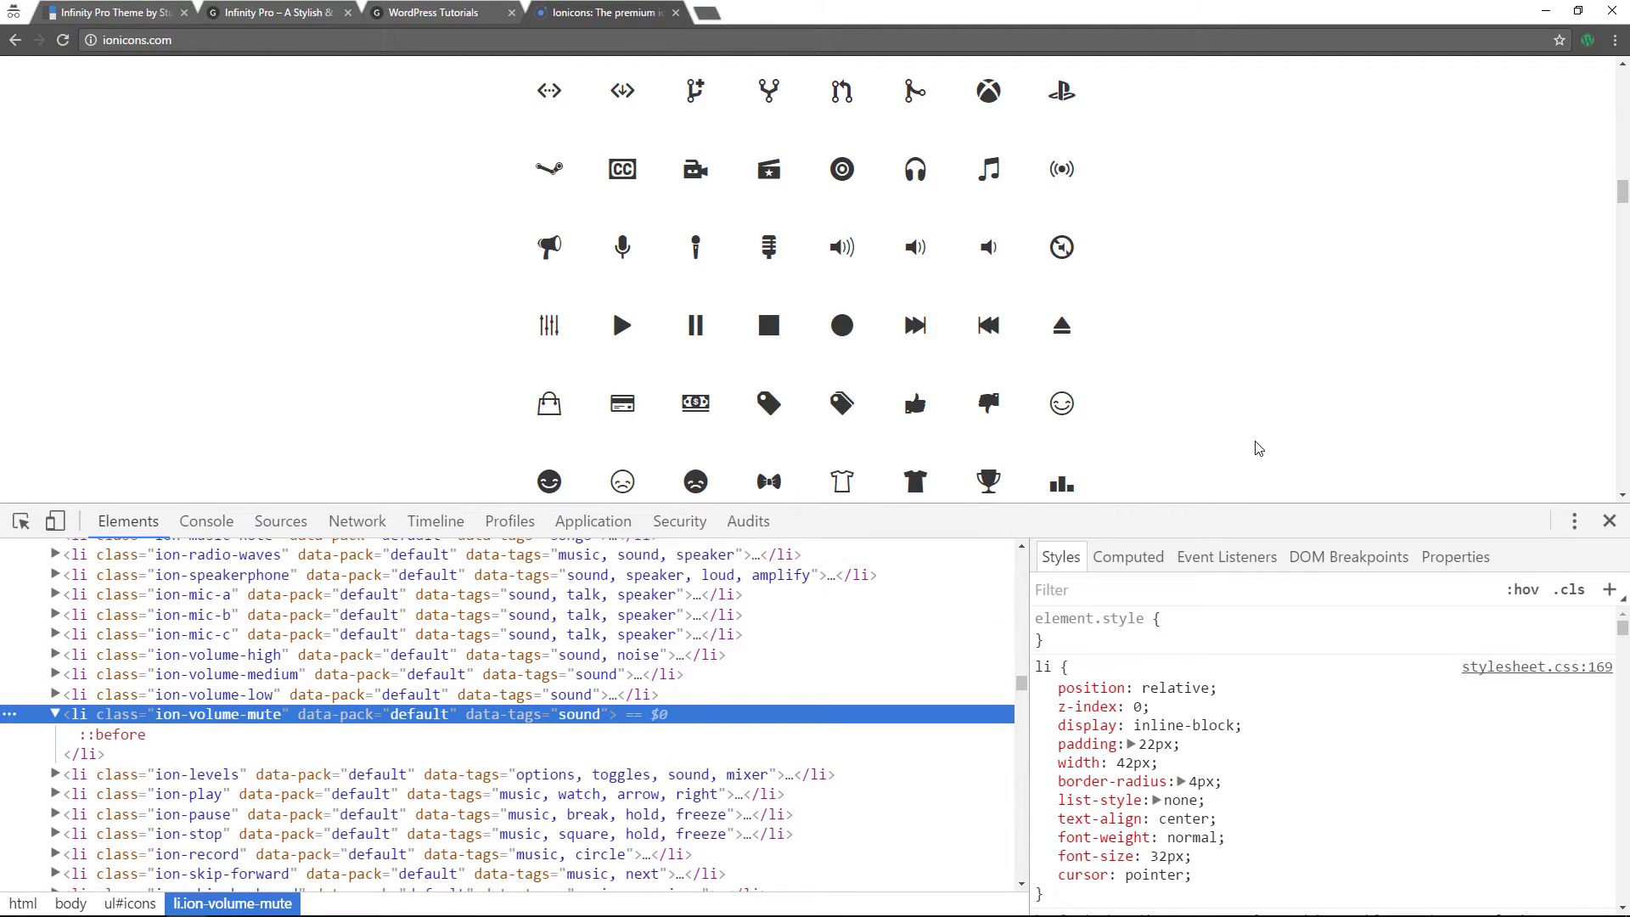
# - Return to the local site's Widgets settings and add a Text widget titled "Our Mission" to Front Page 5
pyautogui.hotkey('ctrl', 'shift', 'Tab')
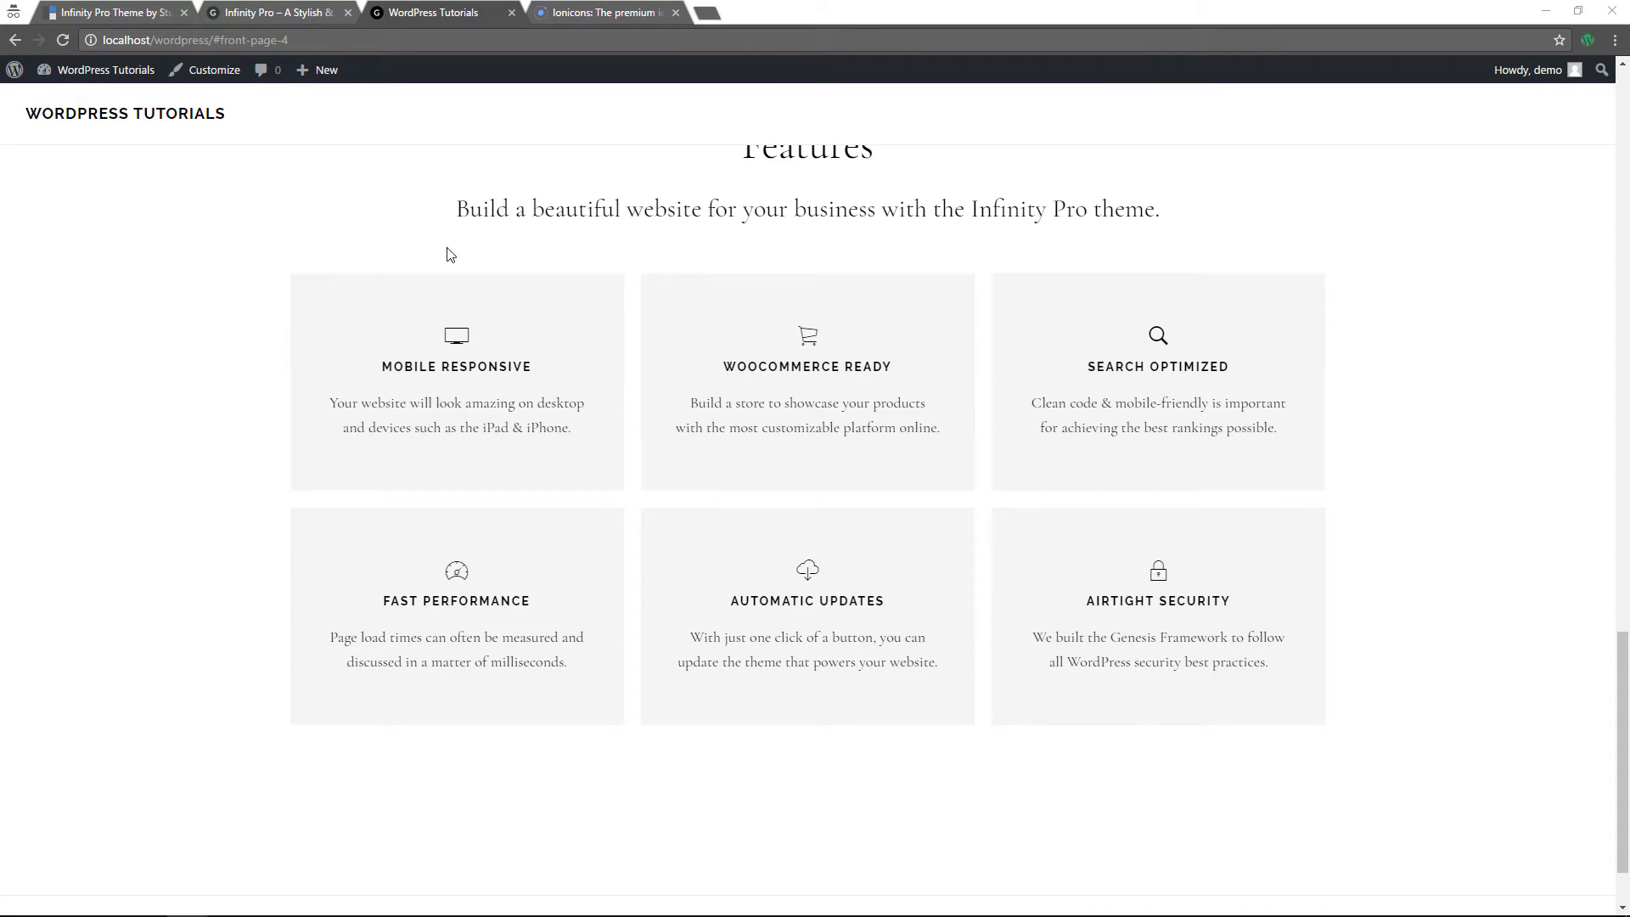
pyautogui.moveTo(124, 77)
pyautogui.click(65, 141)
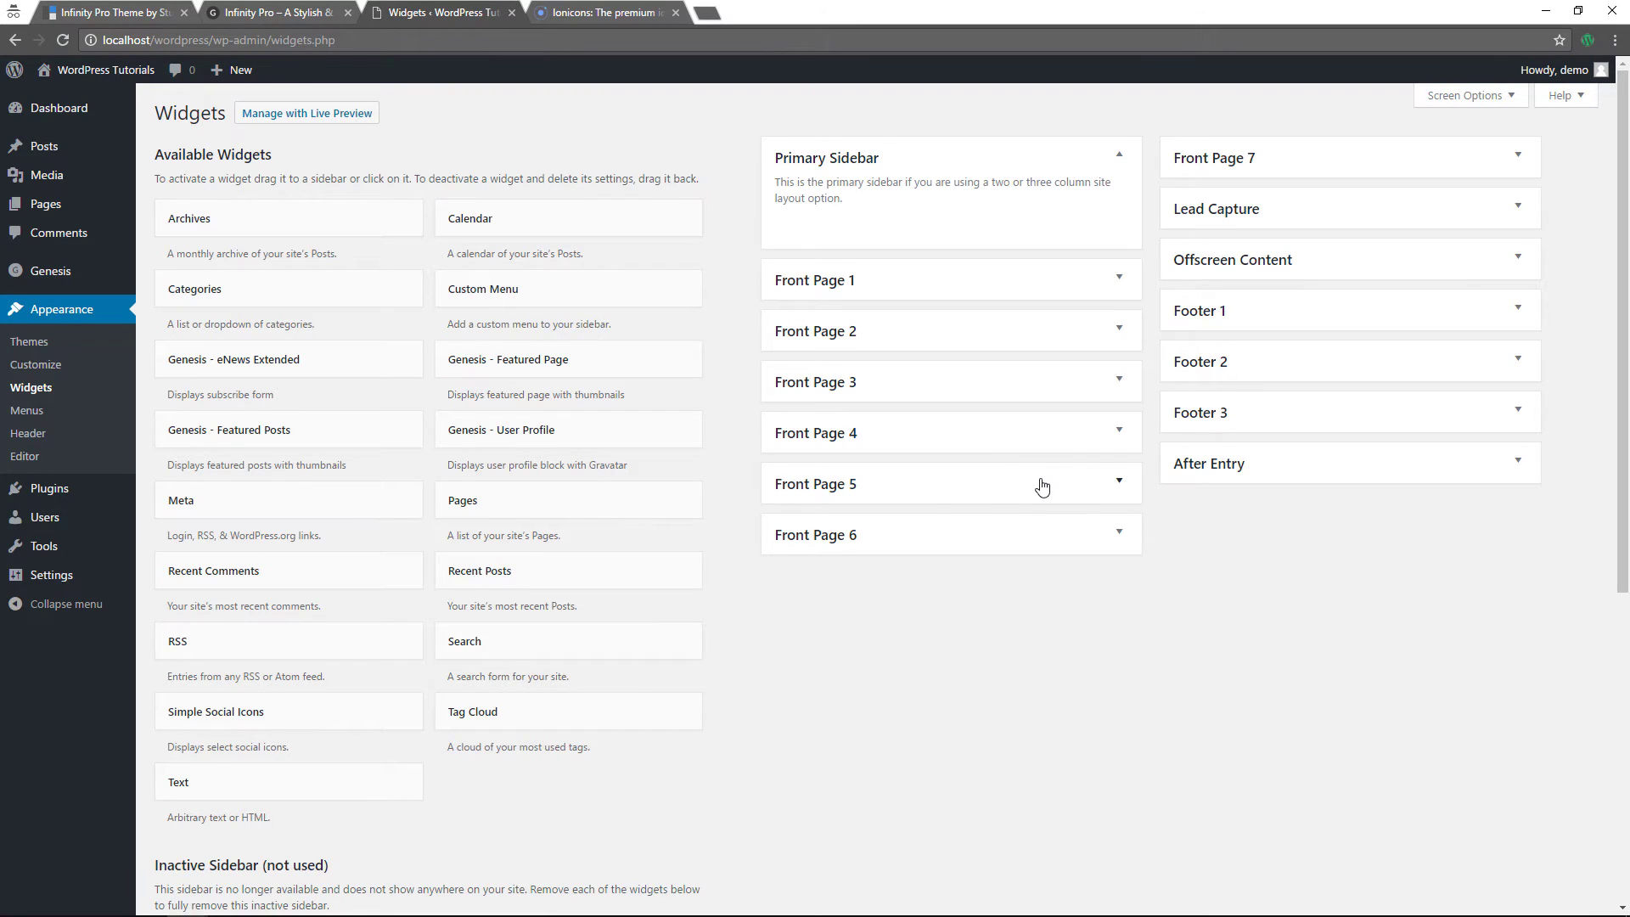
pyautogui.moveTo(251, 789); pyautogui.dragTo(883, 528)
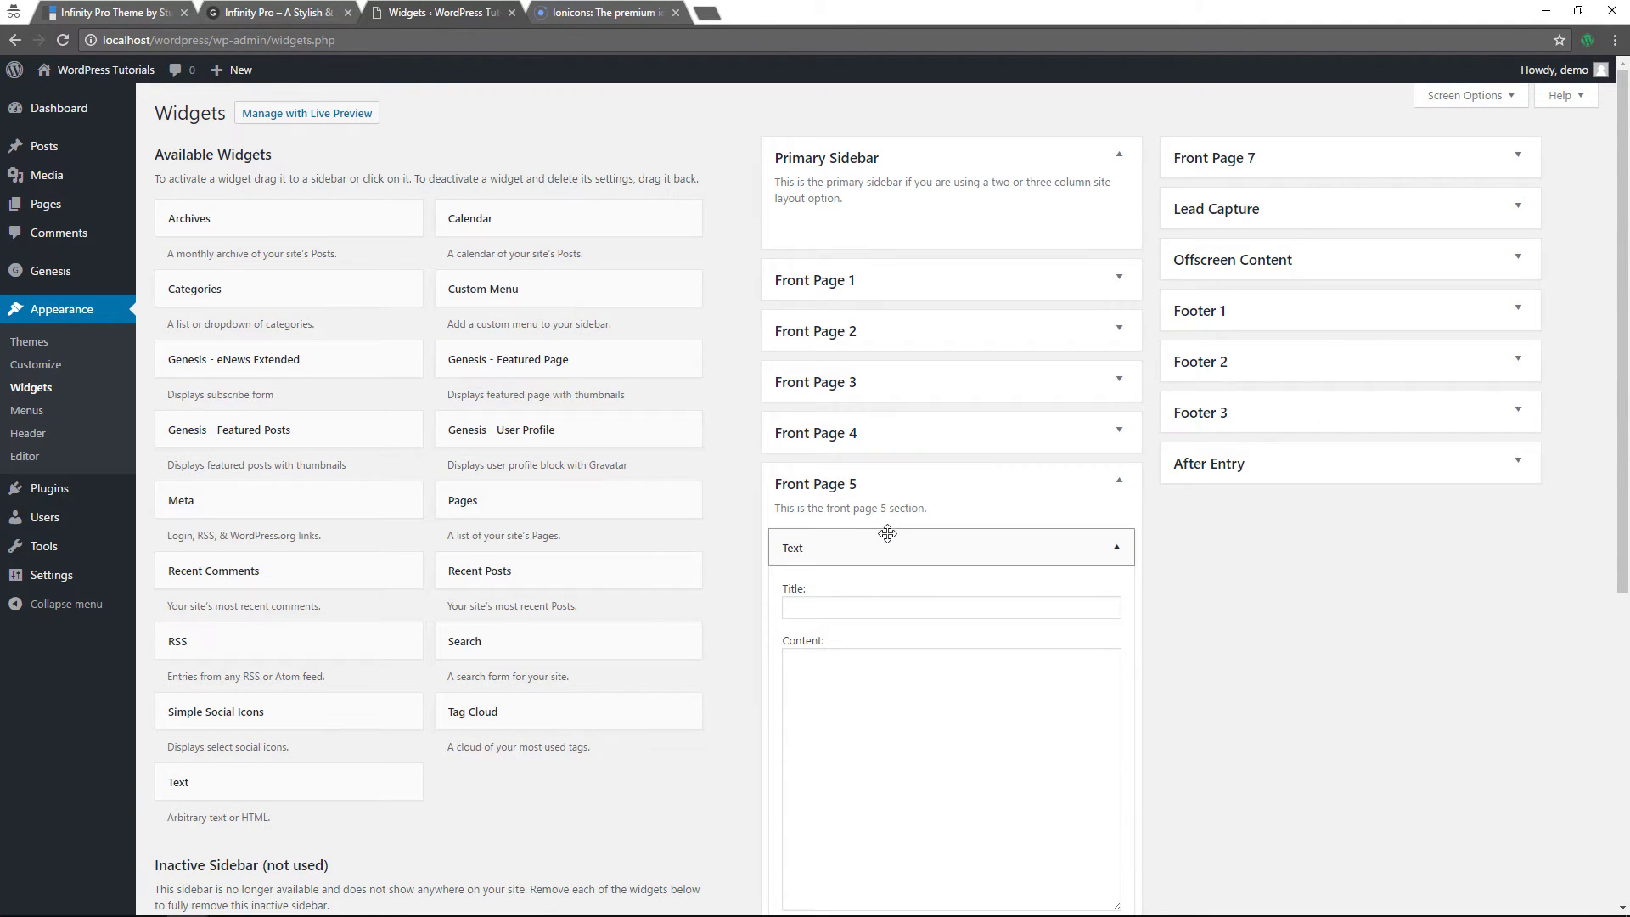
pyautogui.click(840, 609)
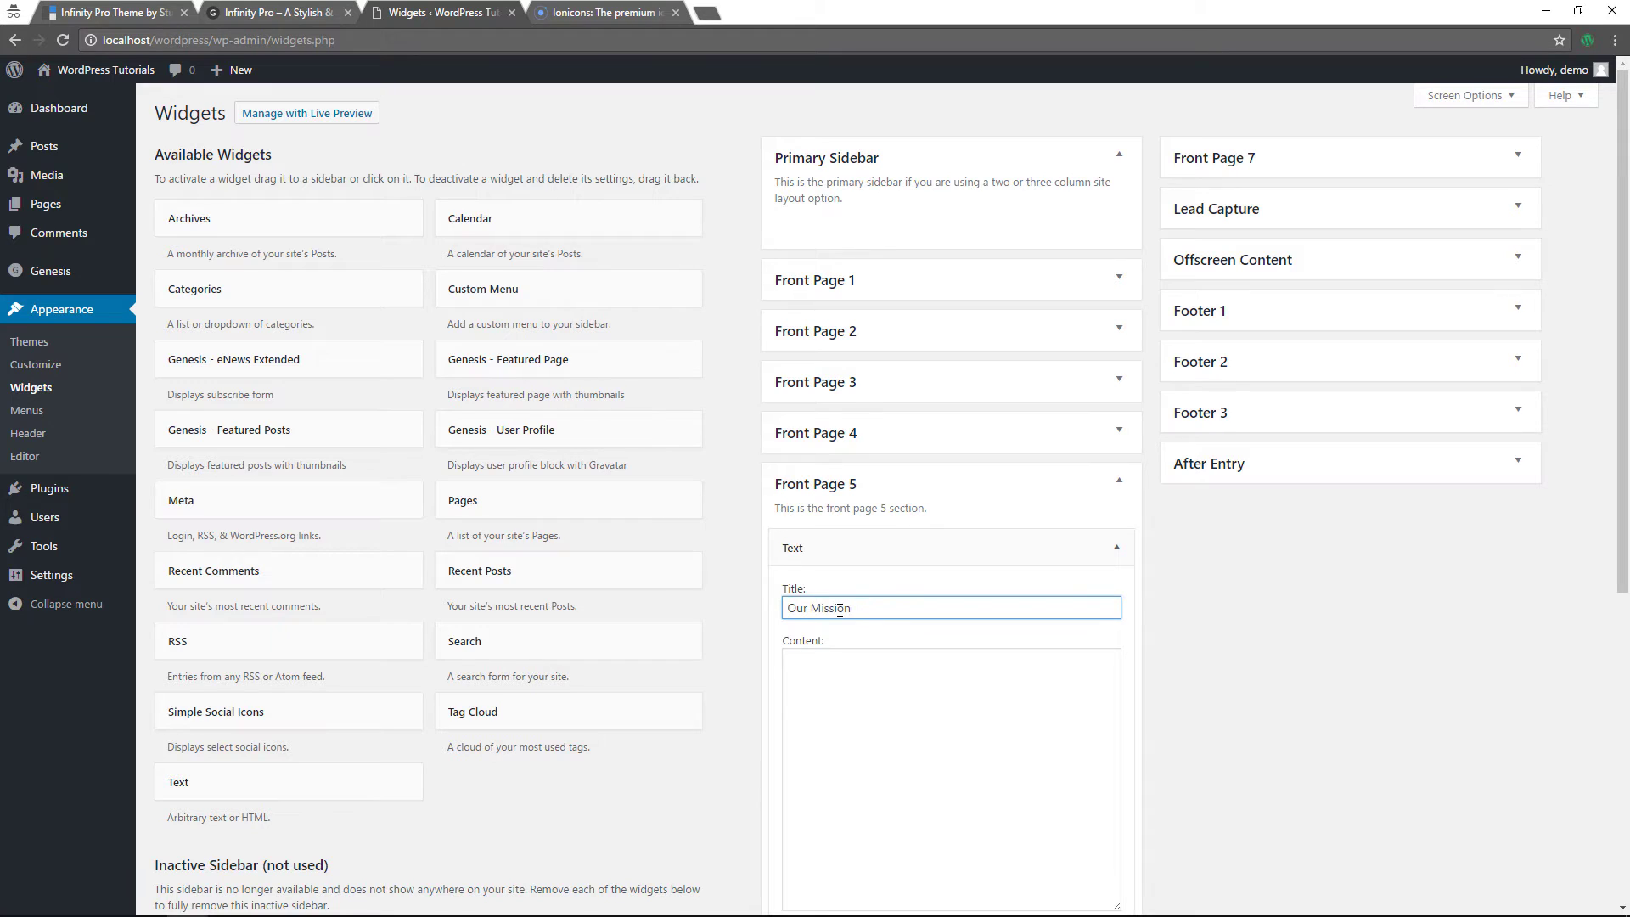
pyautogui.write('Our Mission')
# - Paste the mission statement and a "Meet the Infinity Team" button linking to #front-page-6 as the "Our Mission" widget's content
pyautogui.click(898, 718)
pyautogui.hotkey('alt', 'Tab')
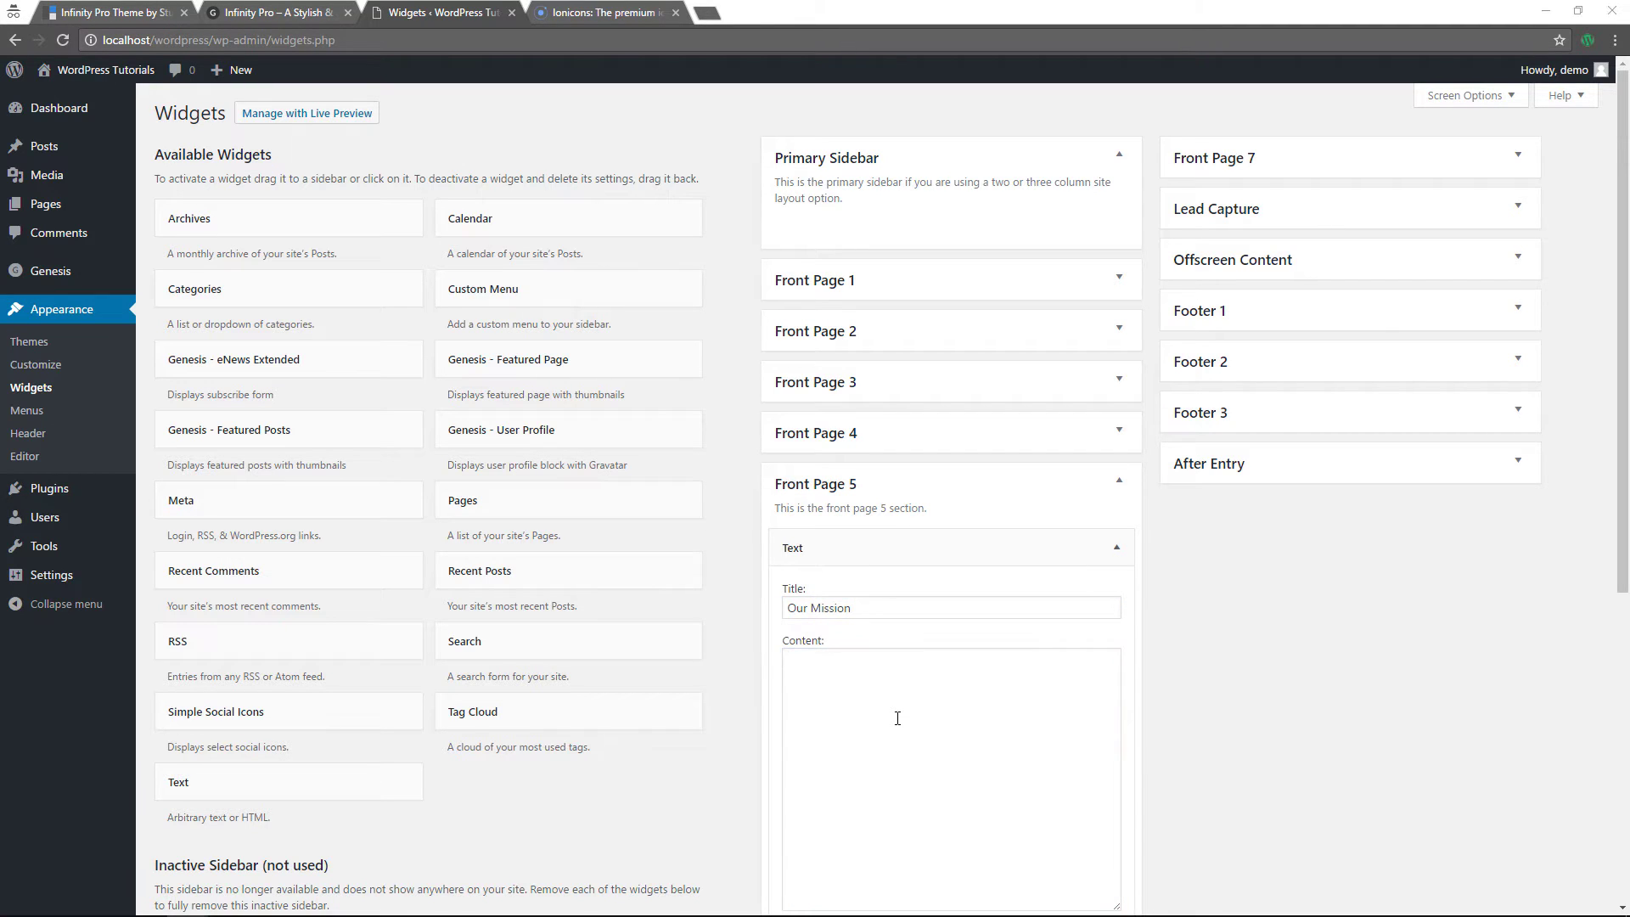
pyautogui.click(846, 697)
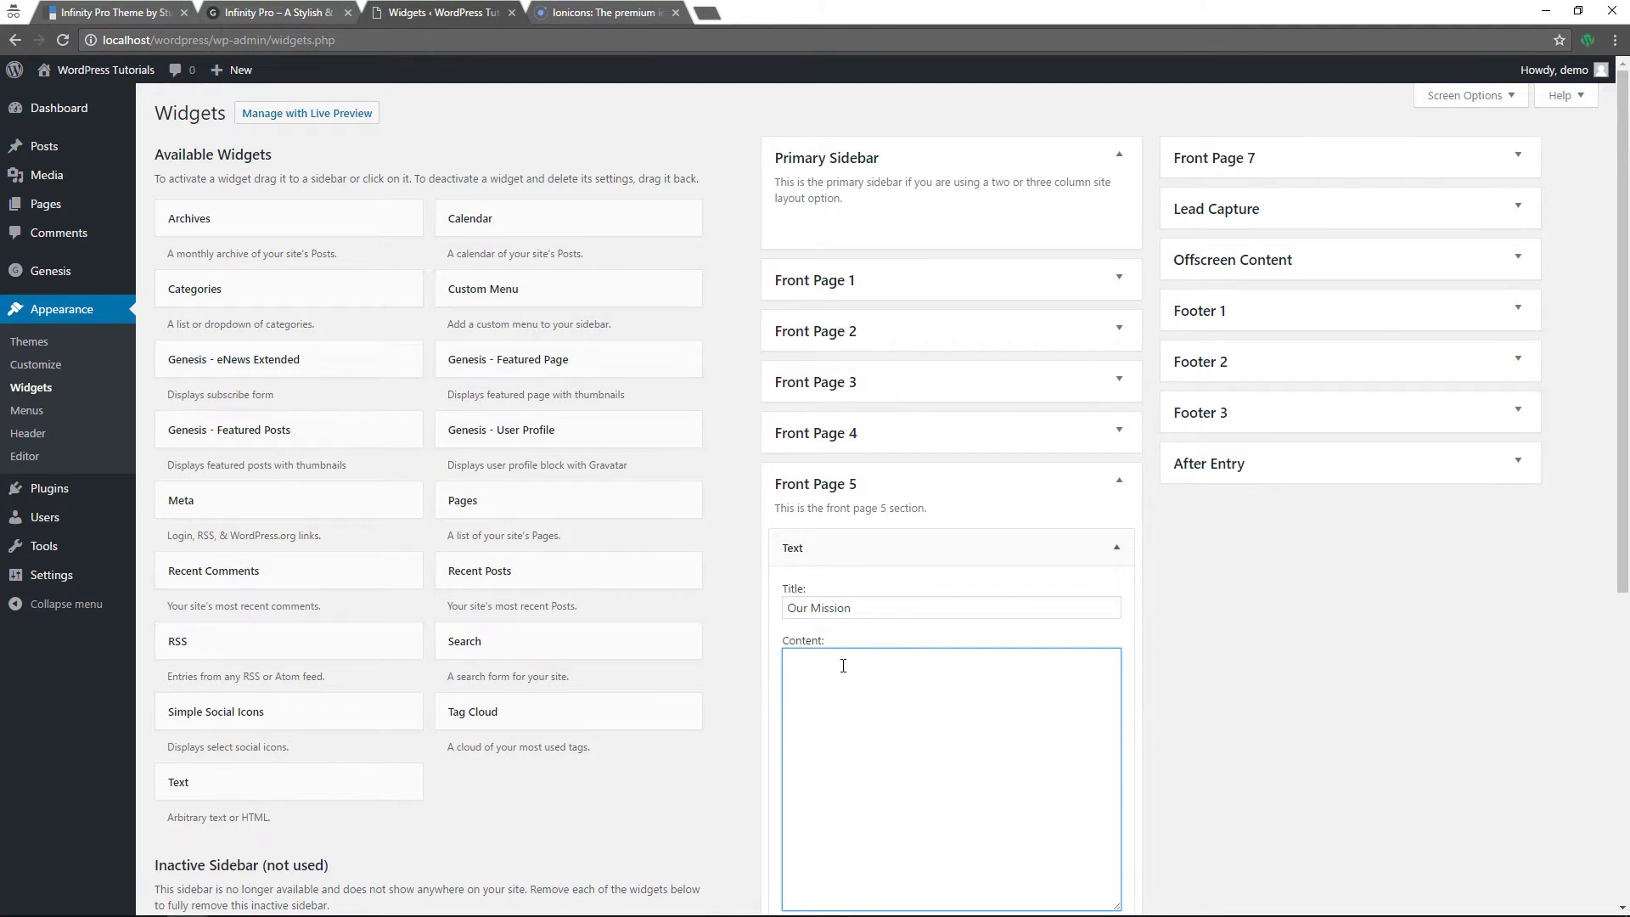
pyautogui.scroll(-2, 844, 666)
pyautogui.rightClick(866, 531)
pyautogui.click(914, 641)
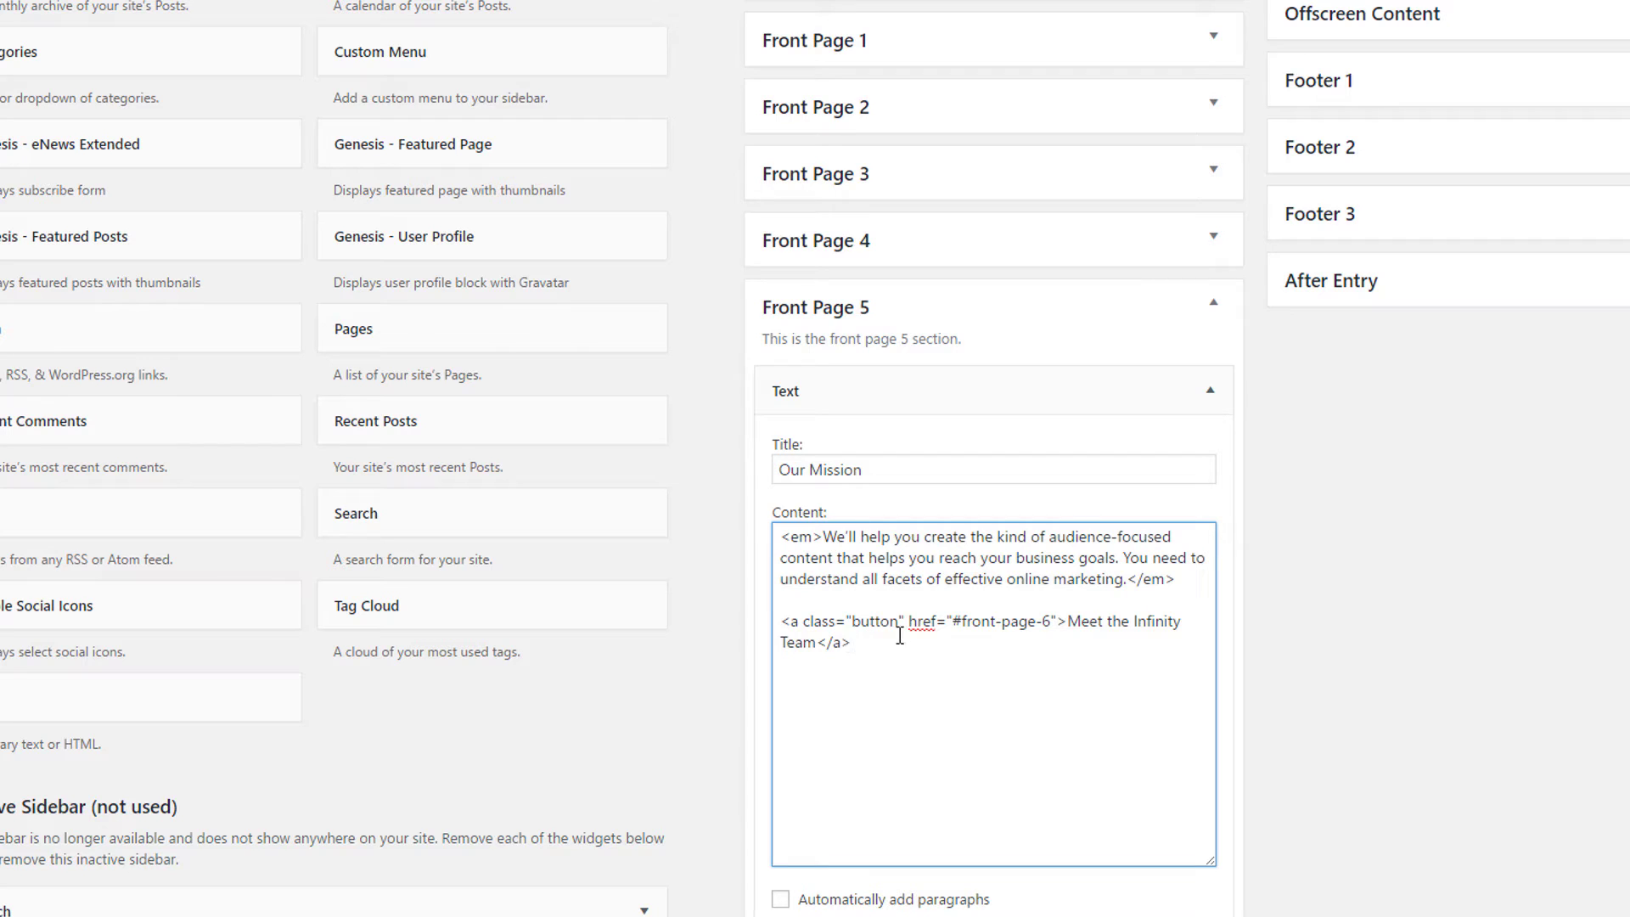
# - Enable automatic paragraphs for the "Our Mission" widget, save it and collapse Front Page 5
pyautogui.click(780, 900)
pyautogui.click(780, 900)
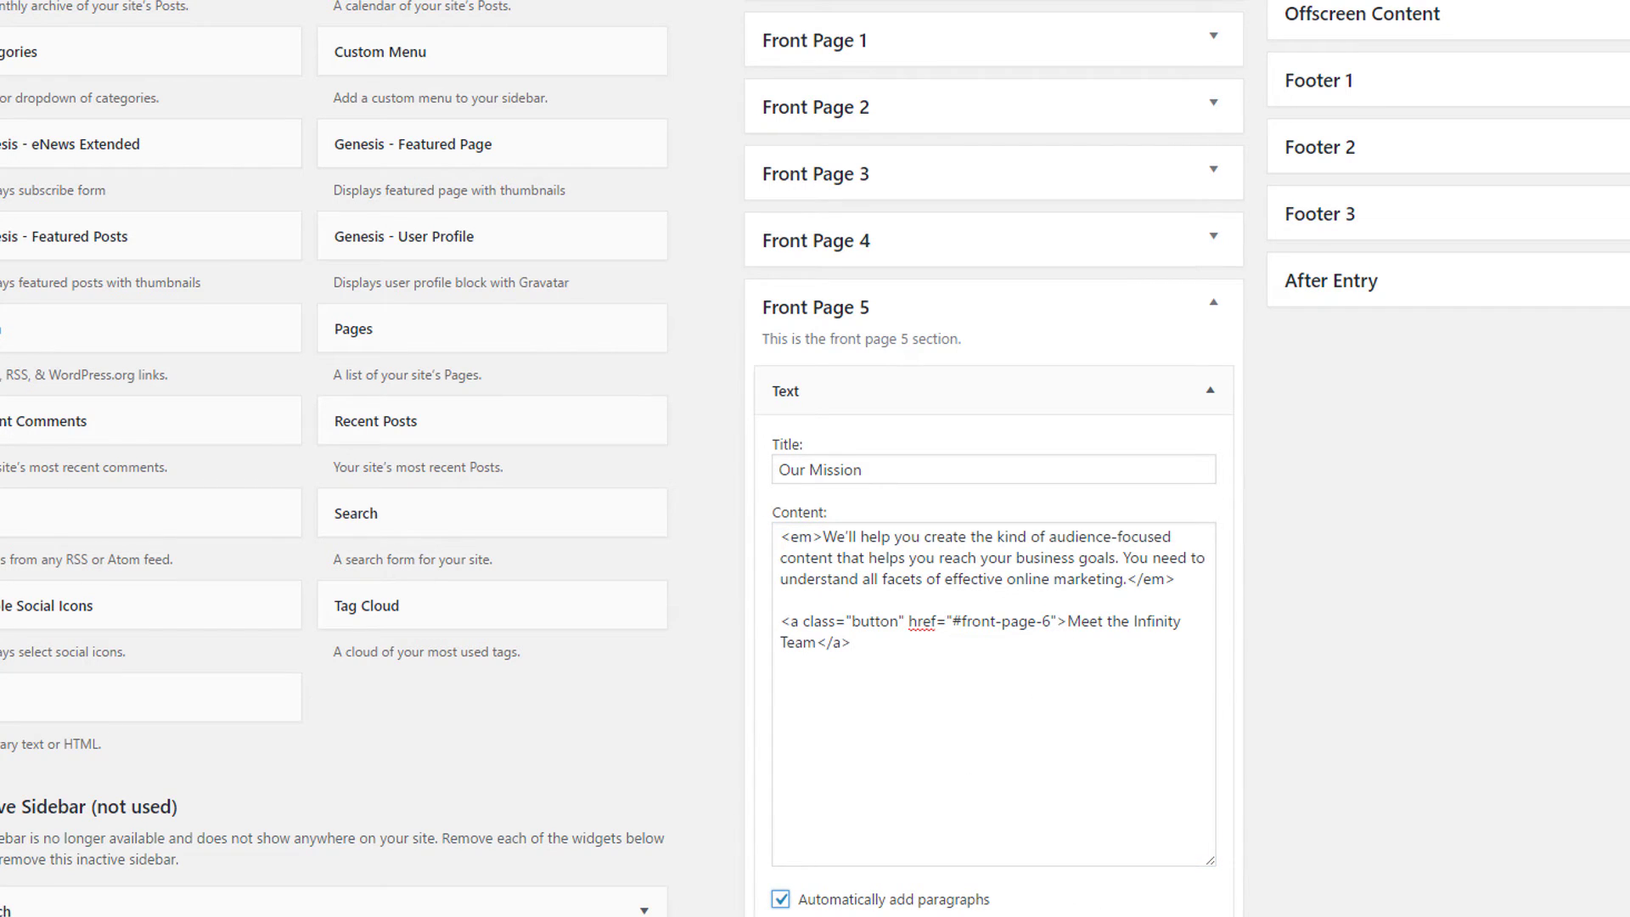
pyautogui.click(1175, 911)
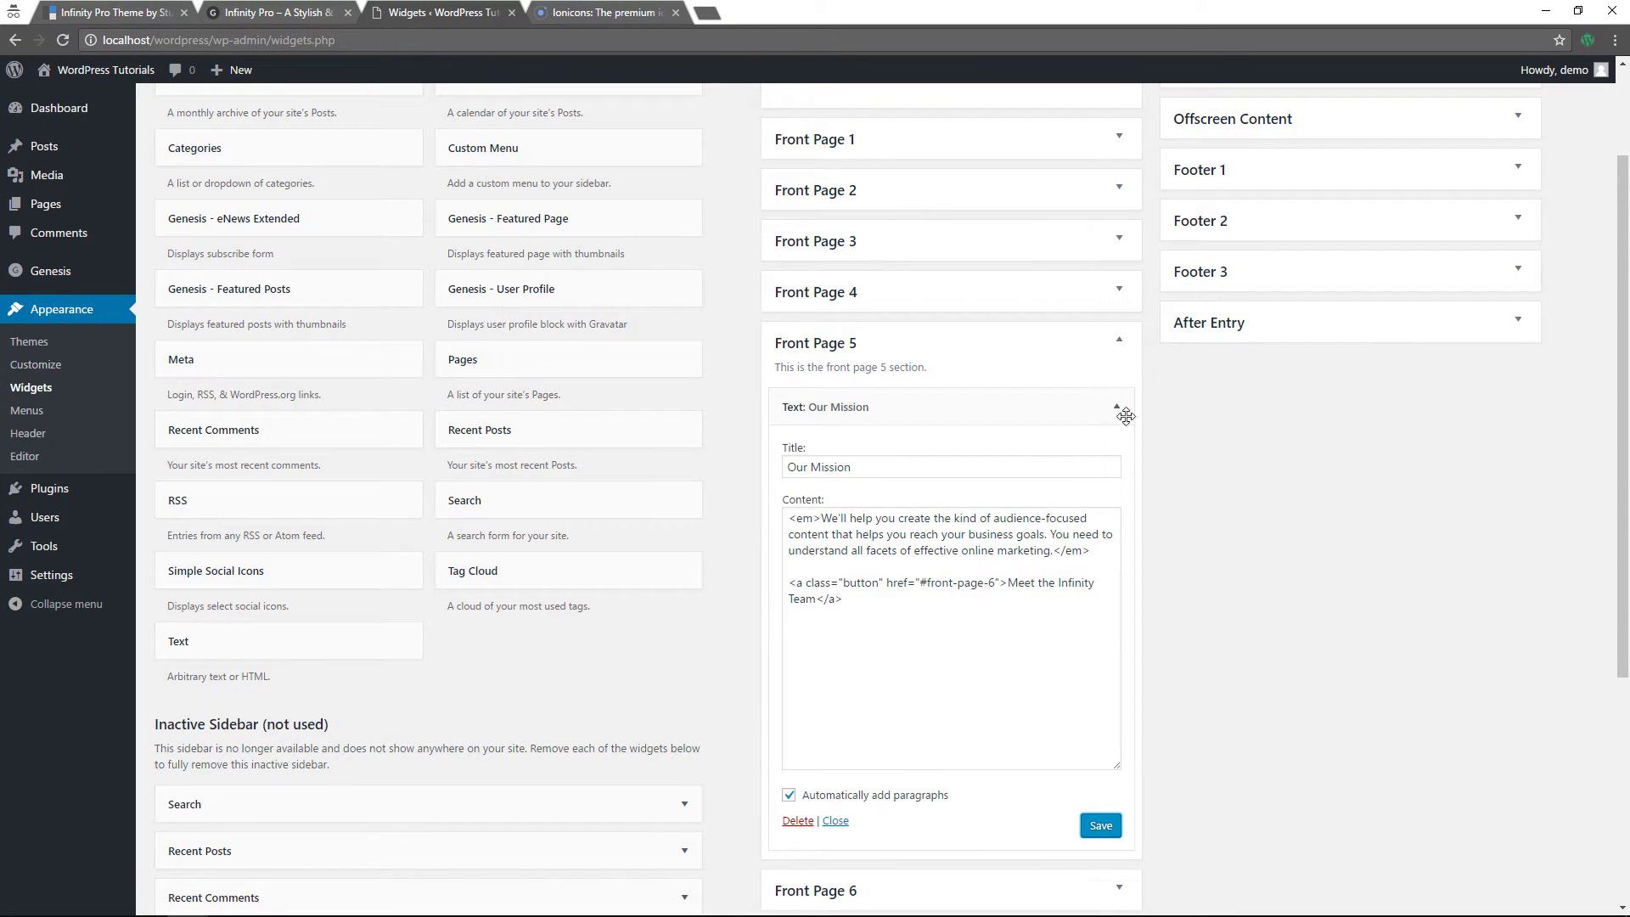
pyautogui.click(1117, 344)
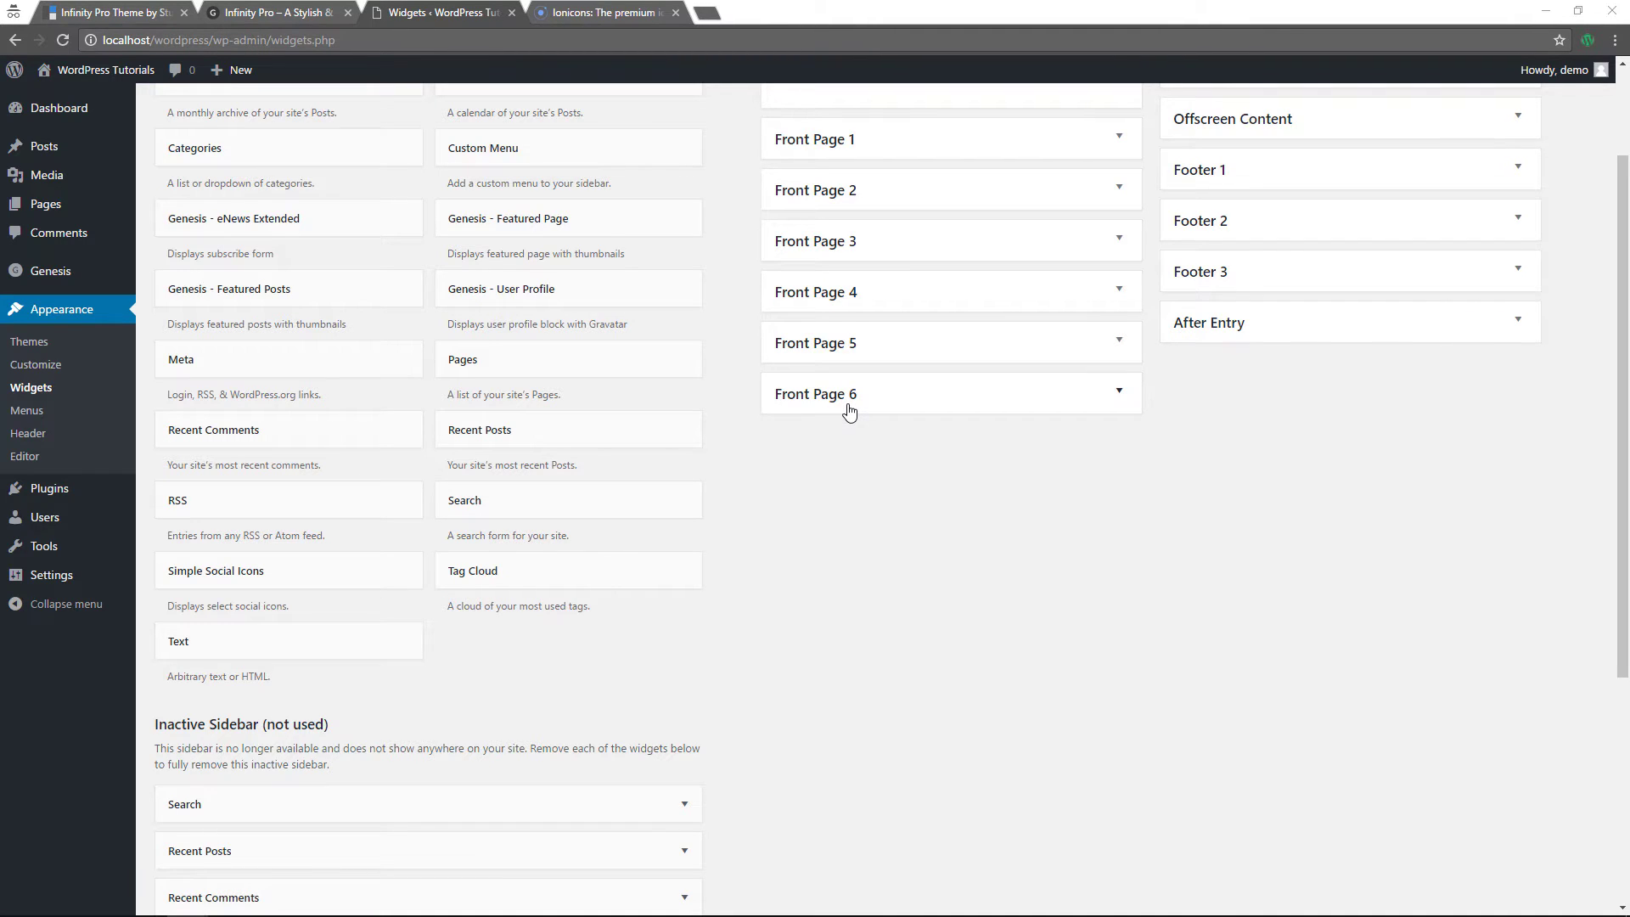
pyautogui.moveTo(225, 654); pyautogui.dragTo(875, 424)
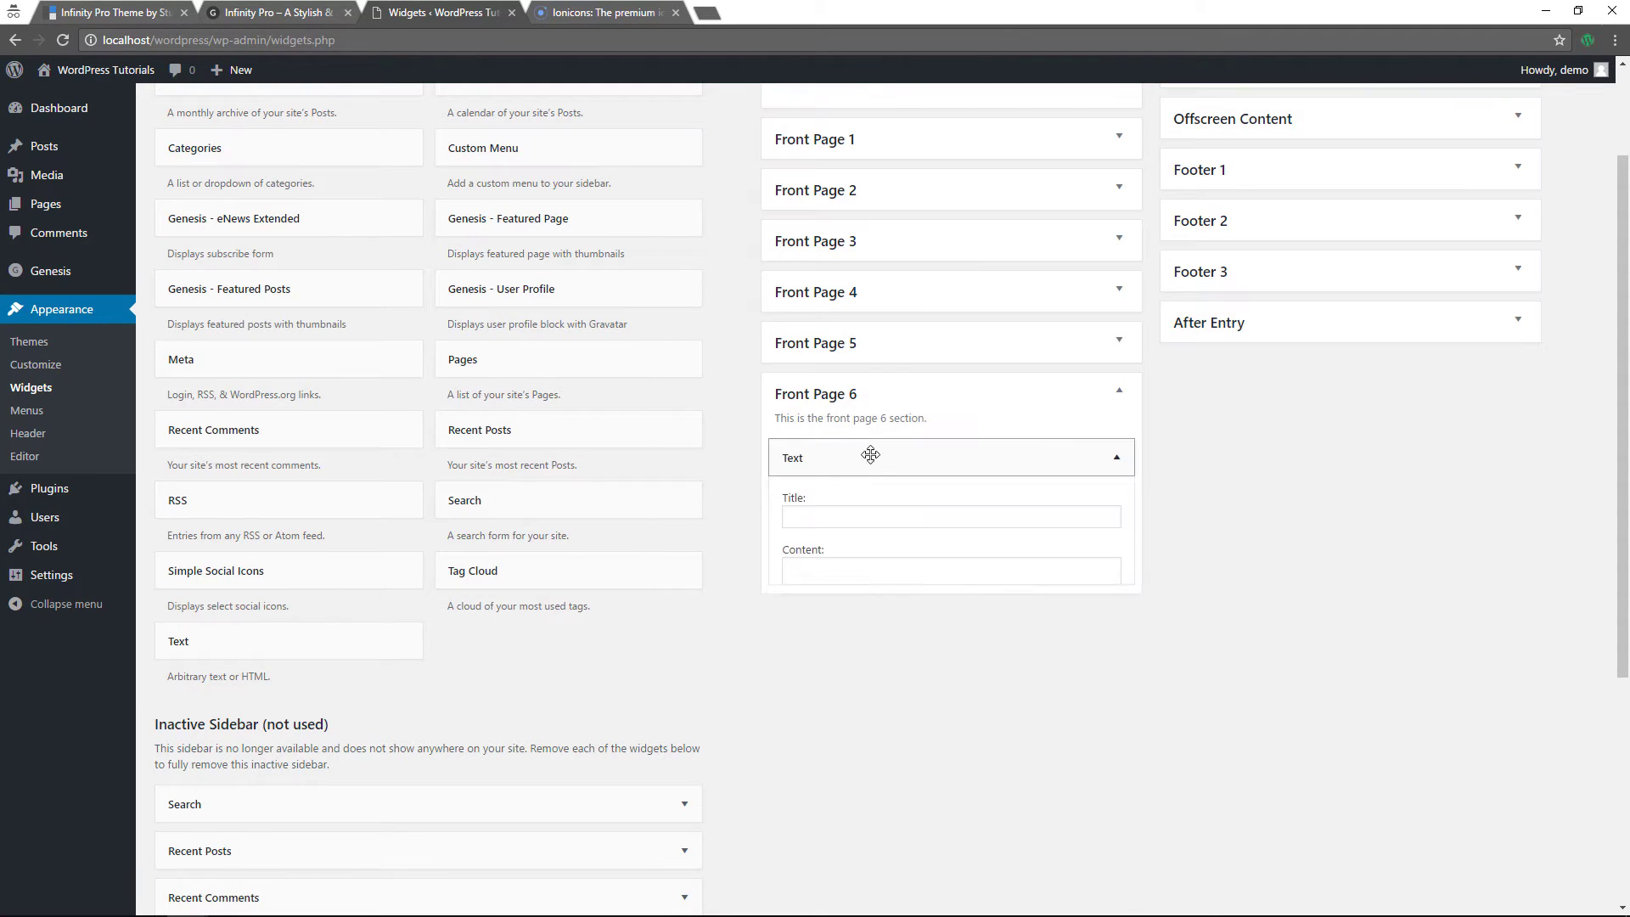
pyautogui.click(873, 517)
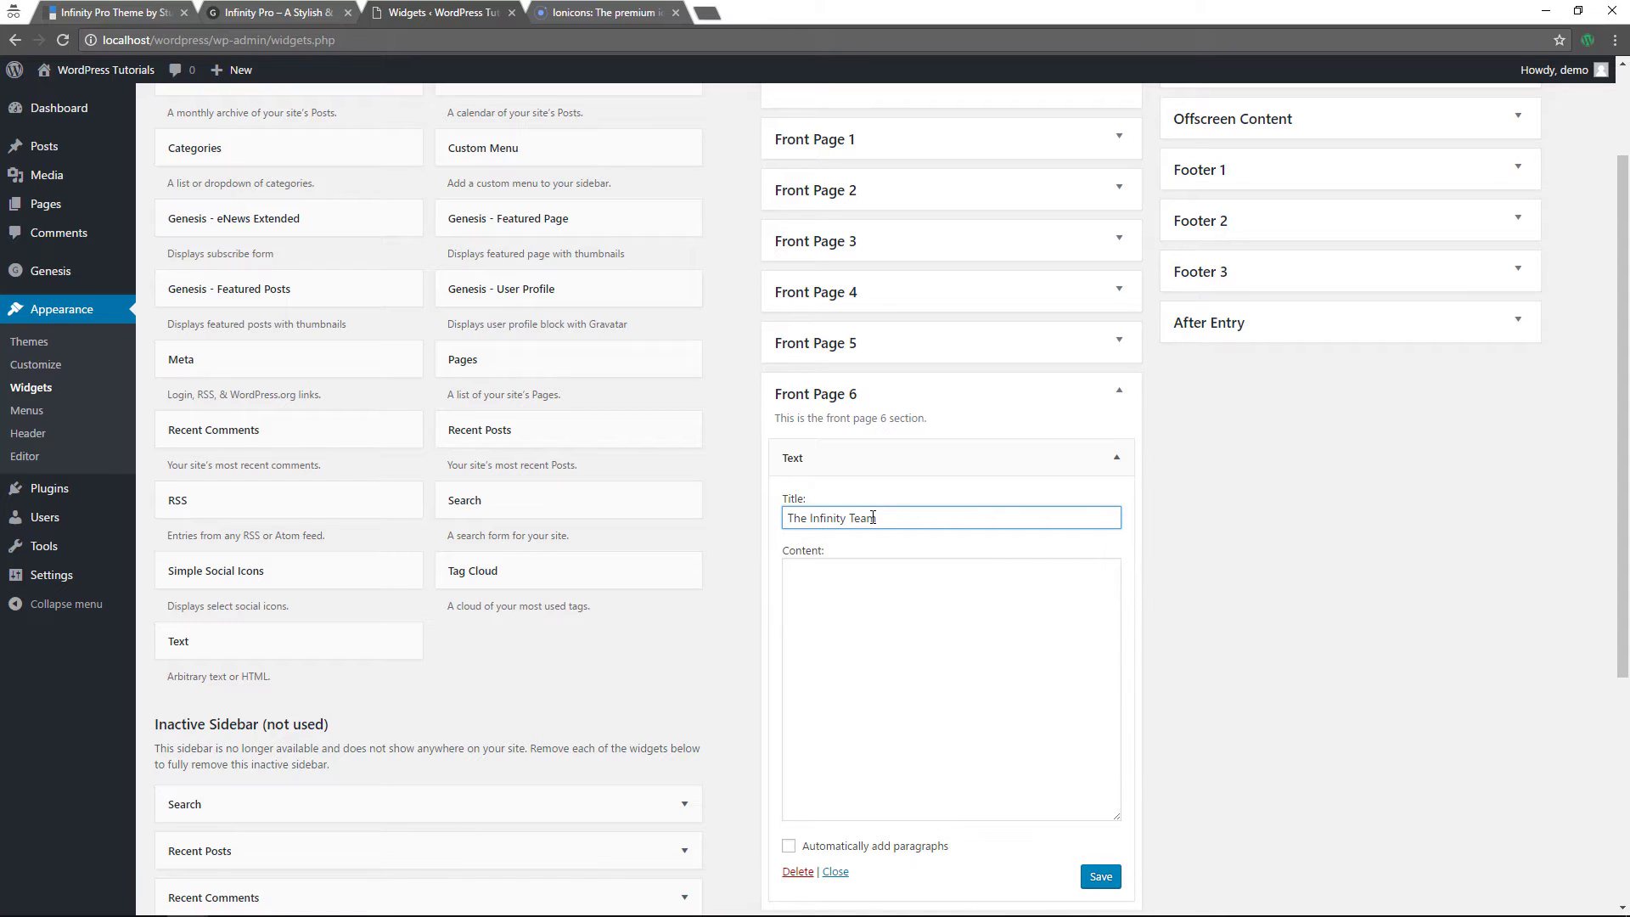
pyautogui.hotkey('alt', 'Tab')
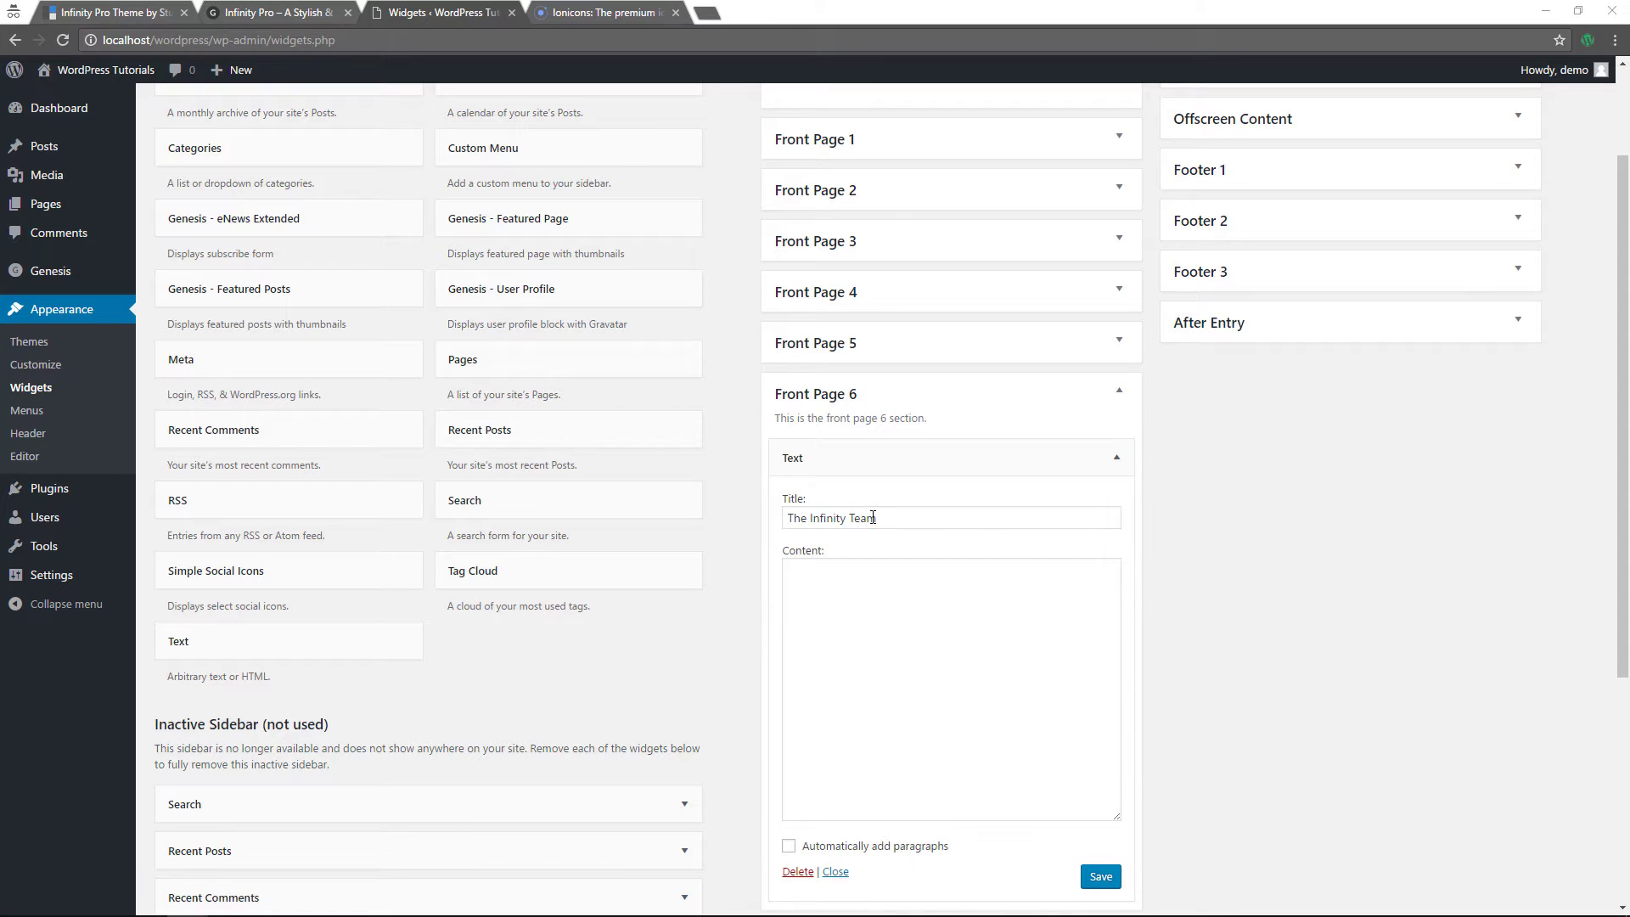
pyautogui.click(825, 592)
pyautogui.rightClick(825, 592)
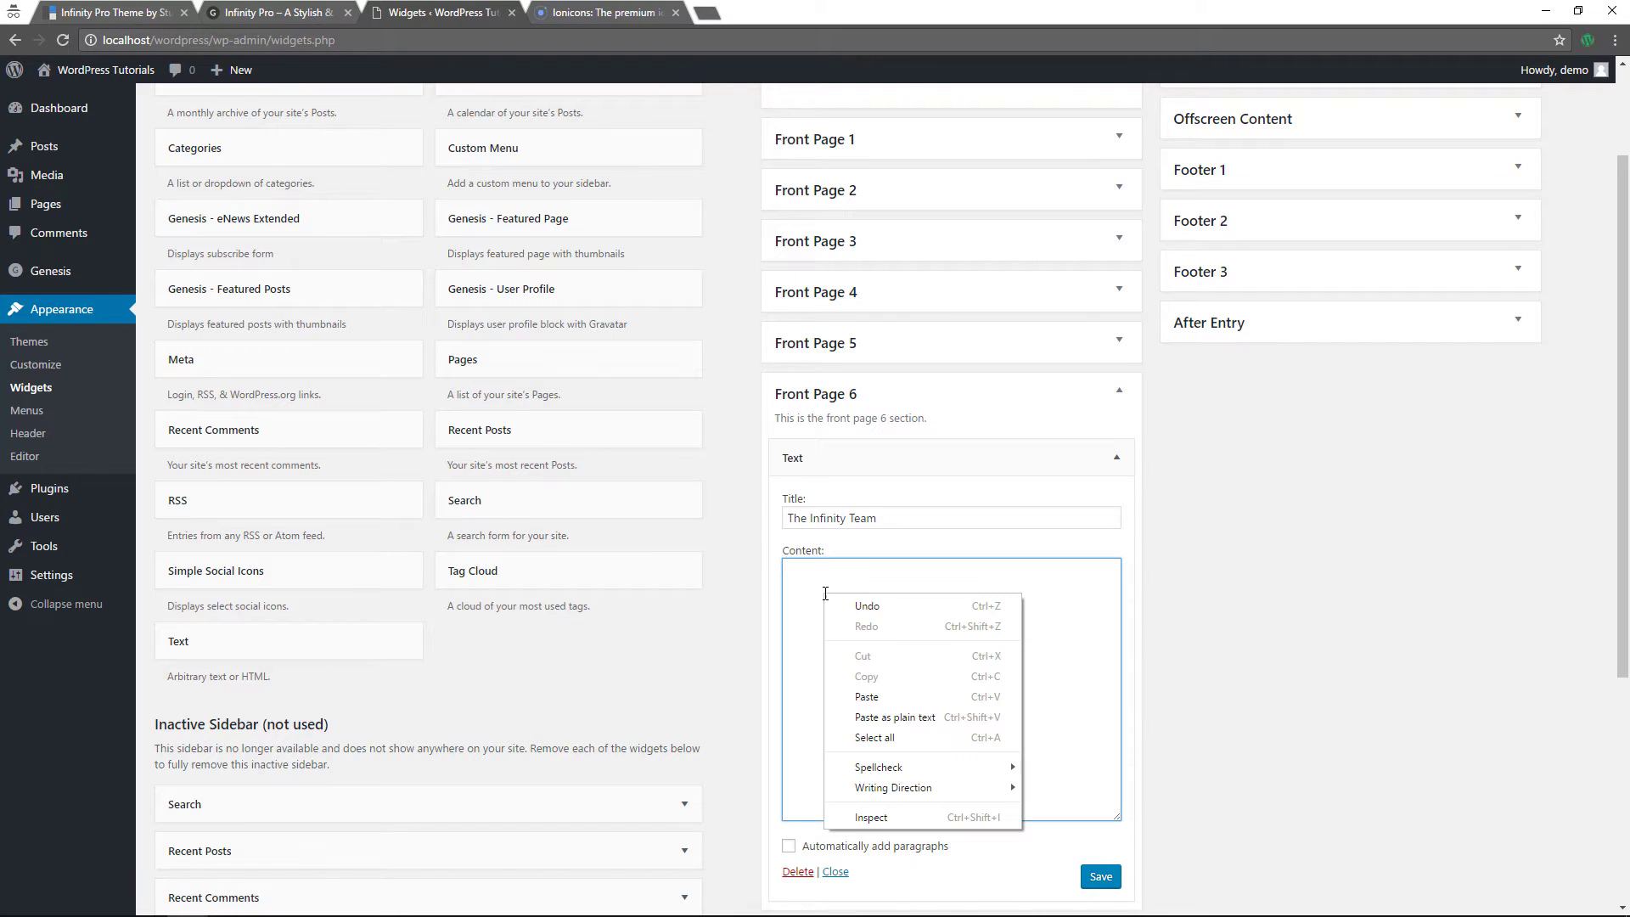
pyautogui.click(867, 697)
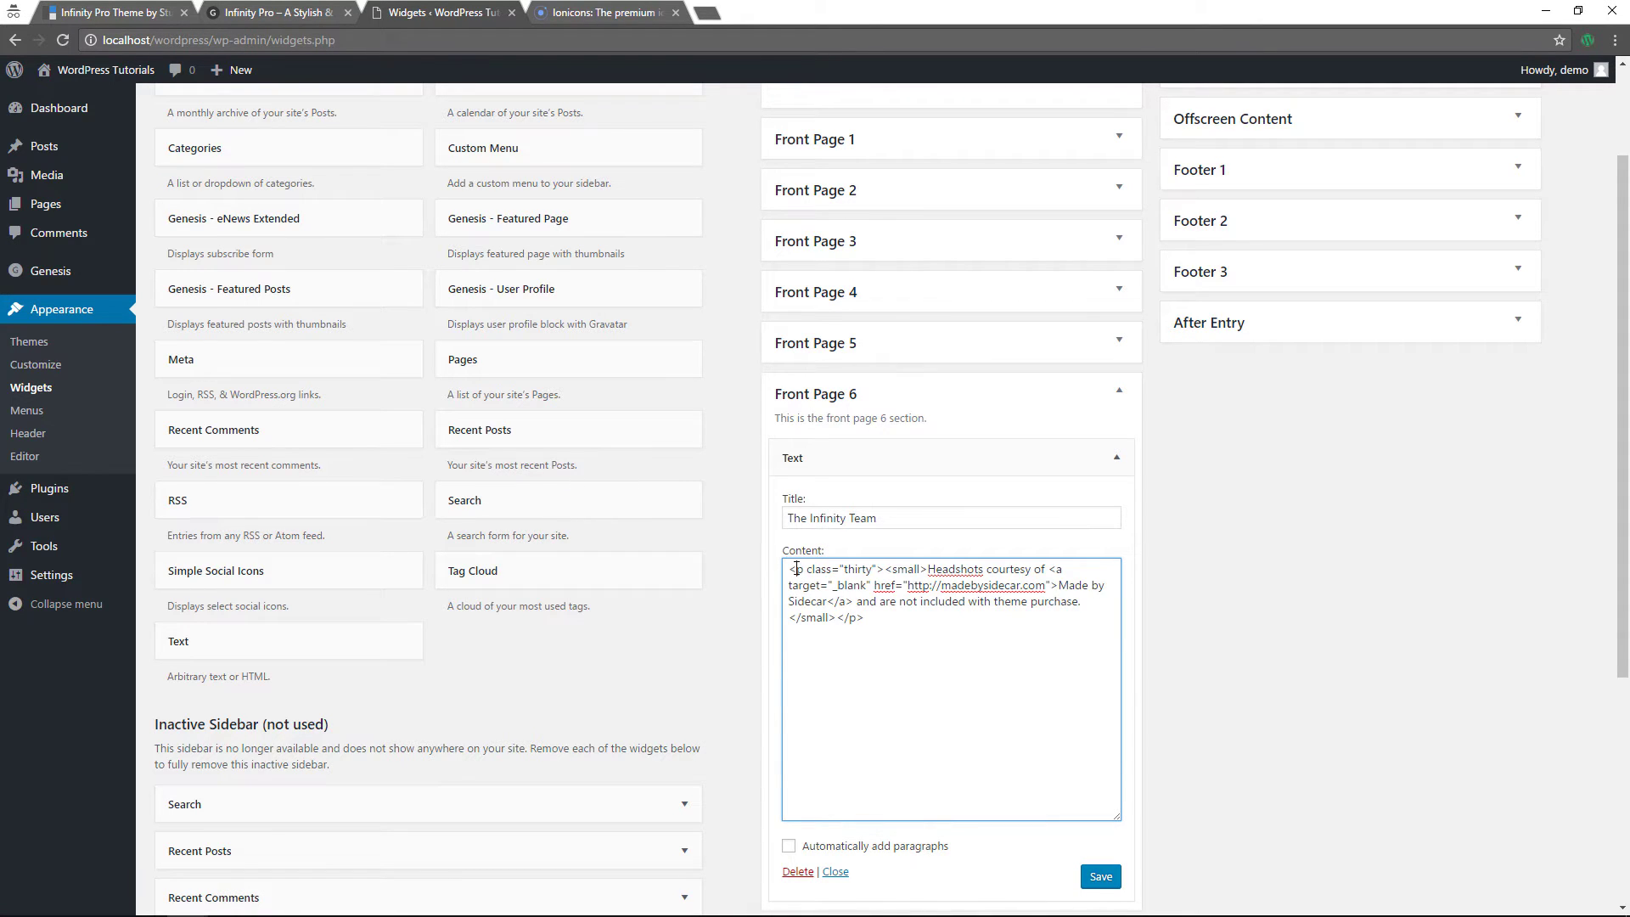
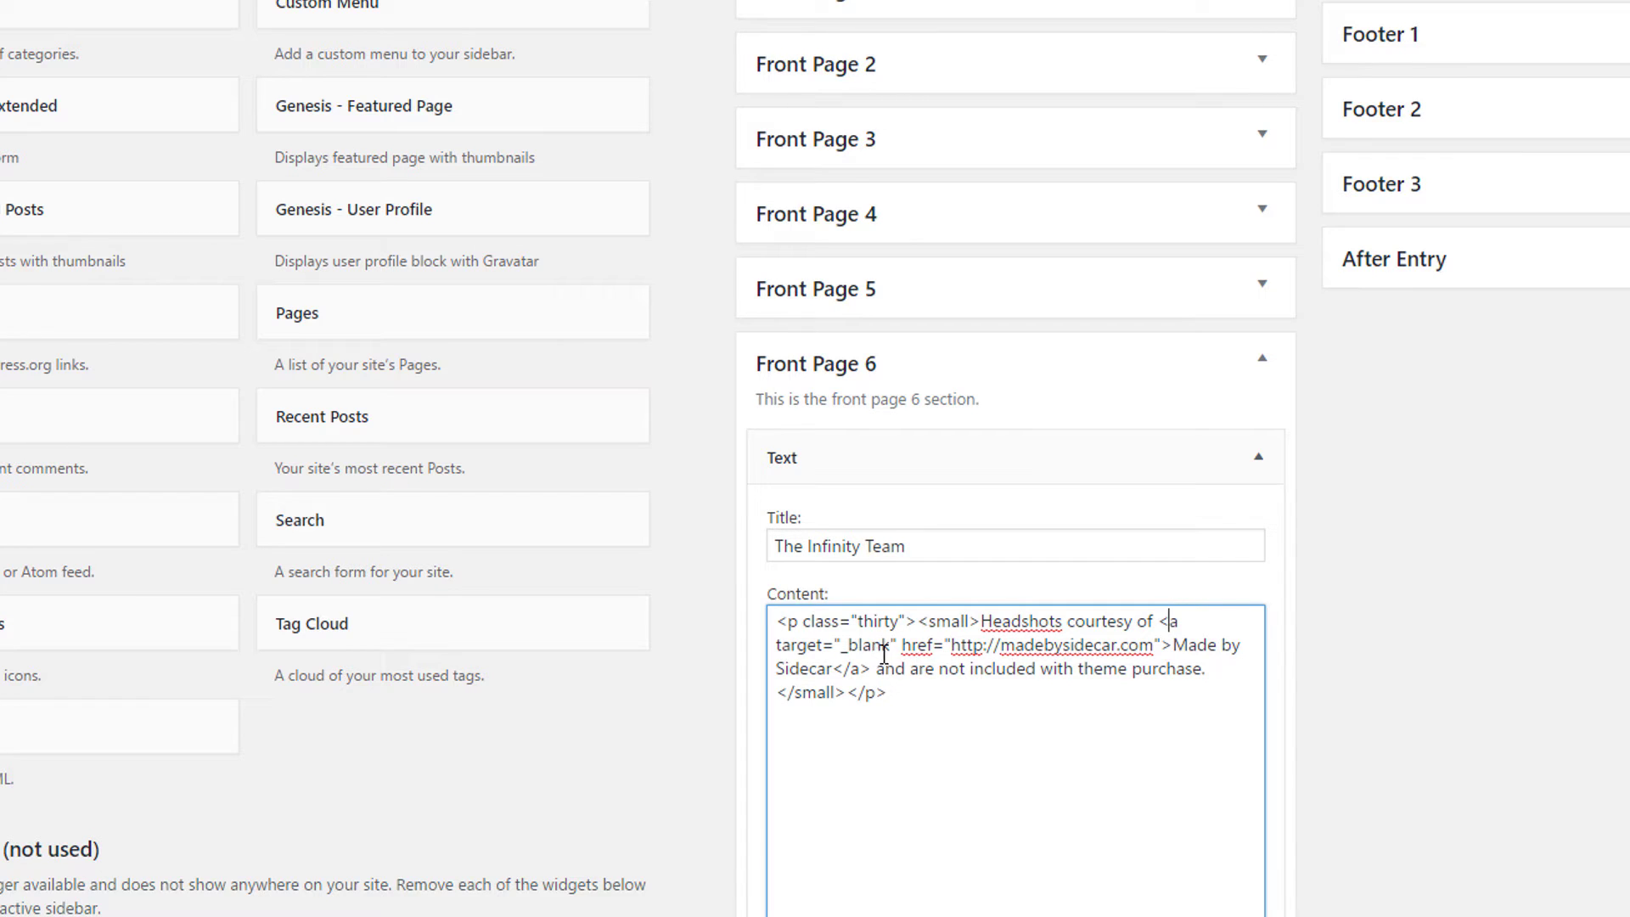
# - Enable automatic paragraphs for "The Infinity Team" widget, save it and collapse Front Page 6
pyautogui.click(950, 647)
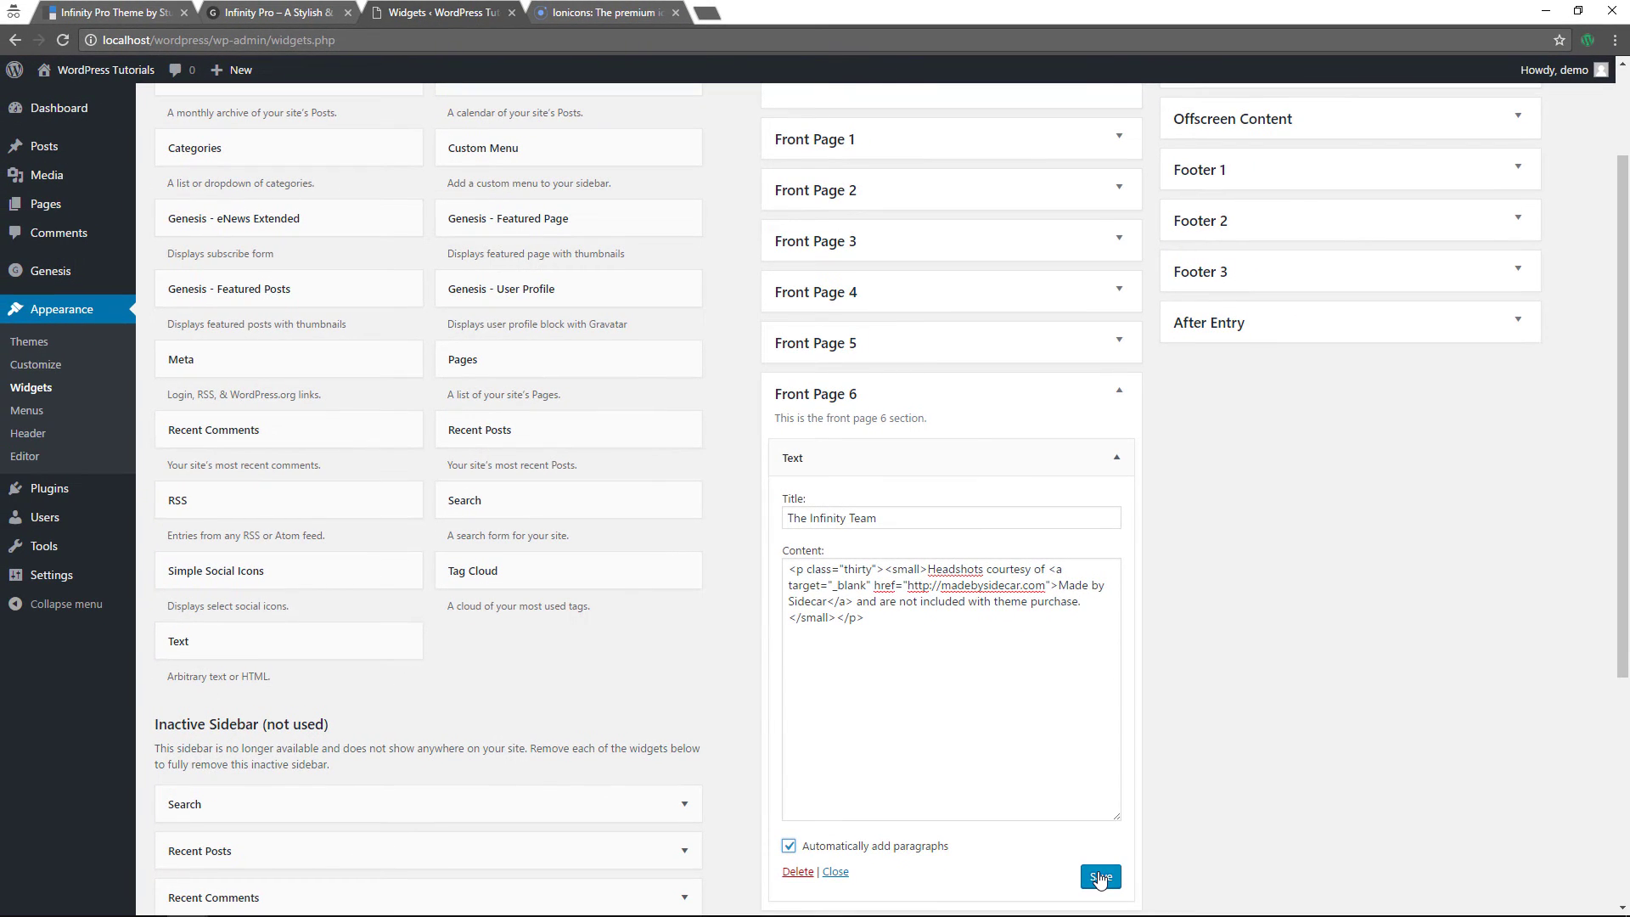
pyautogui.click(1100, 876)
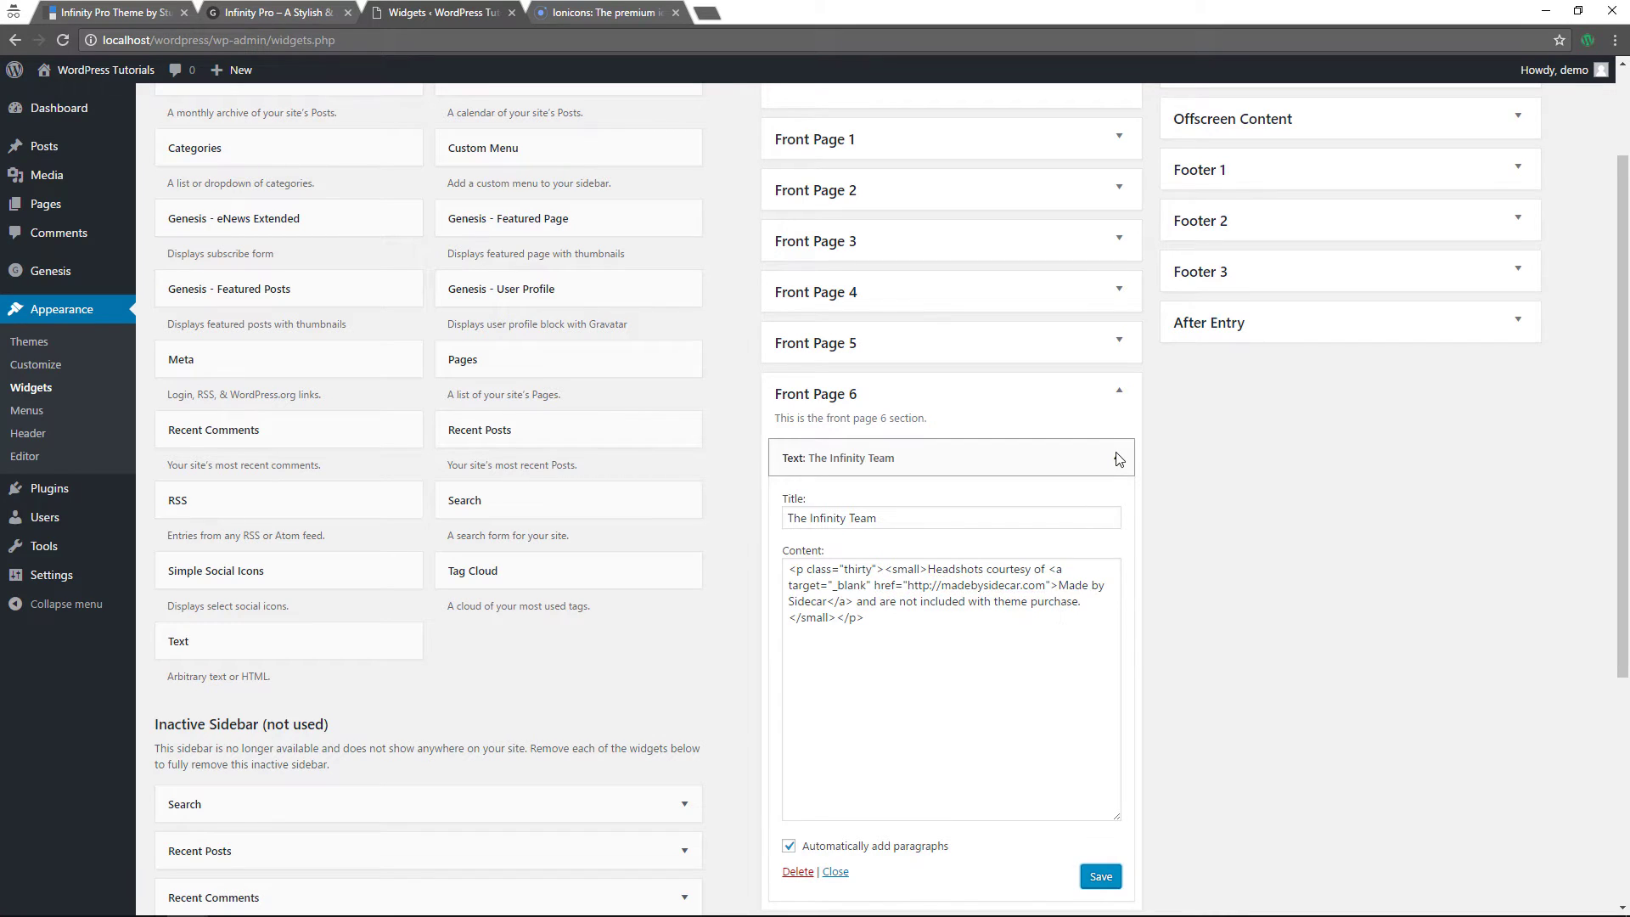
pyautogui.click(1119, 396)
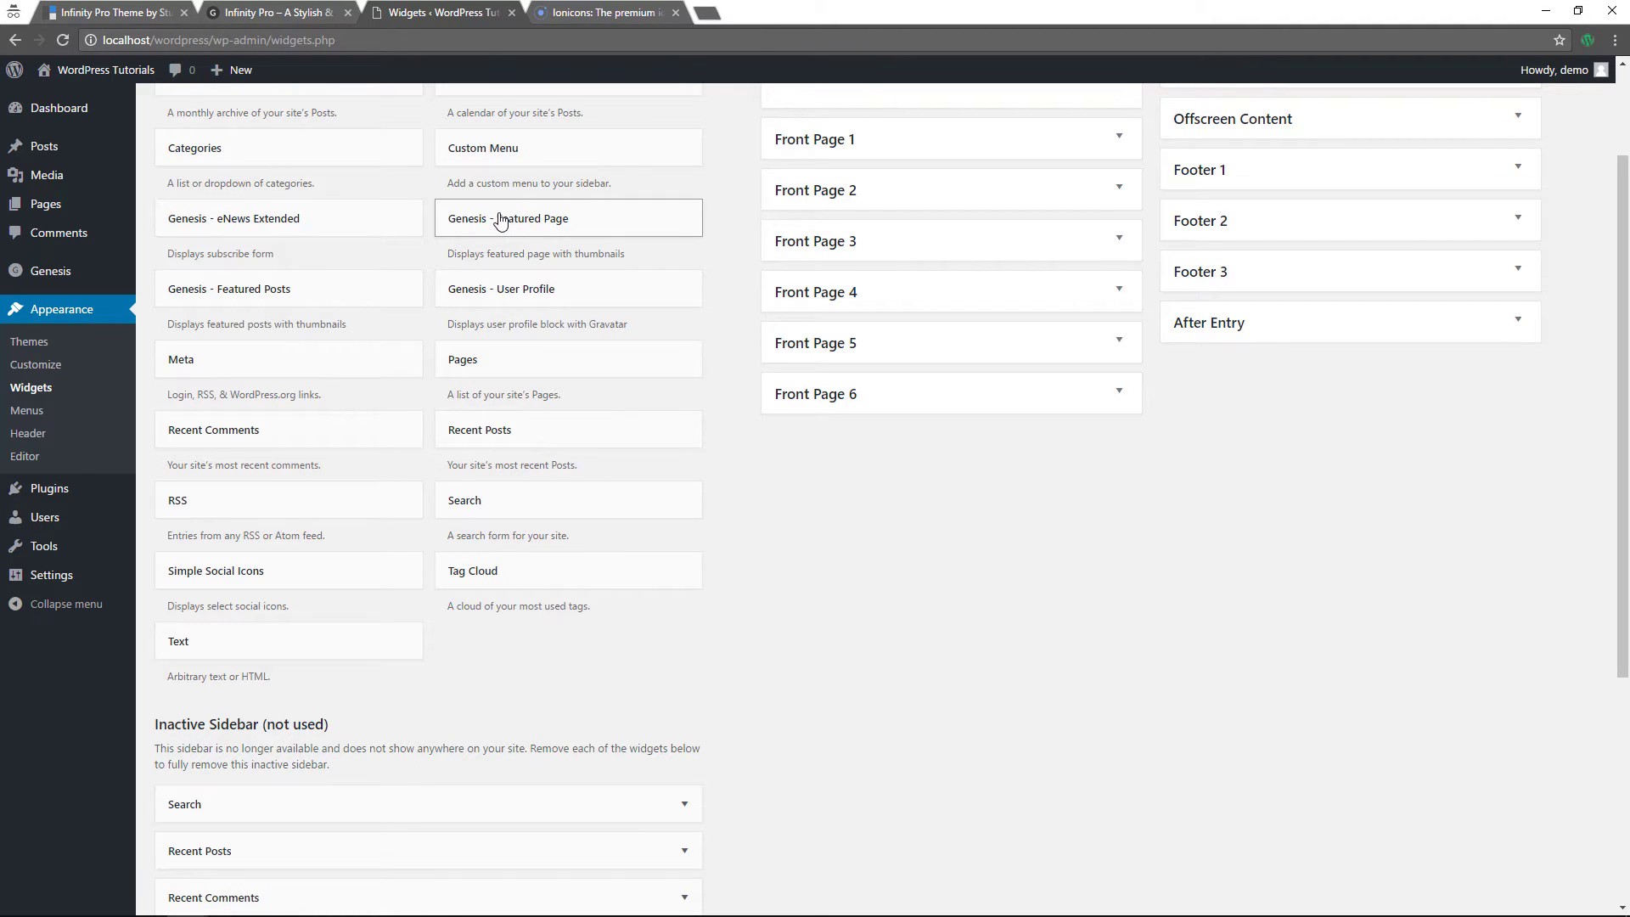
pyautogui.click(937, 403)
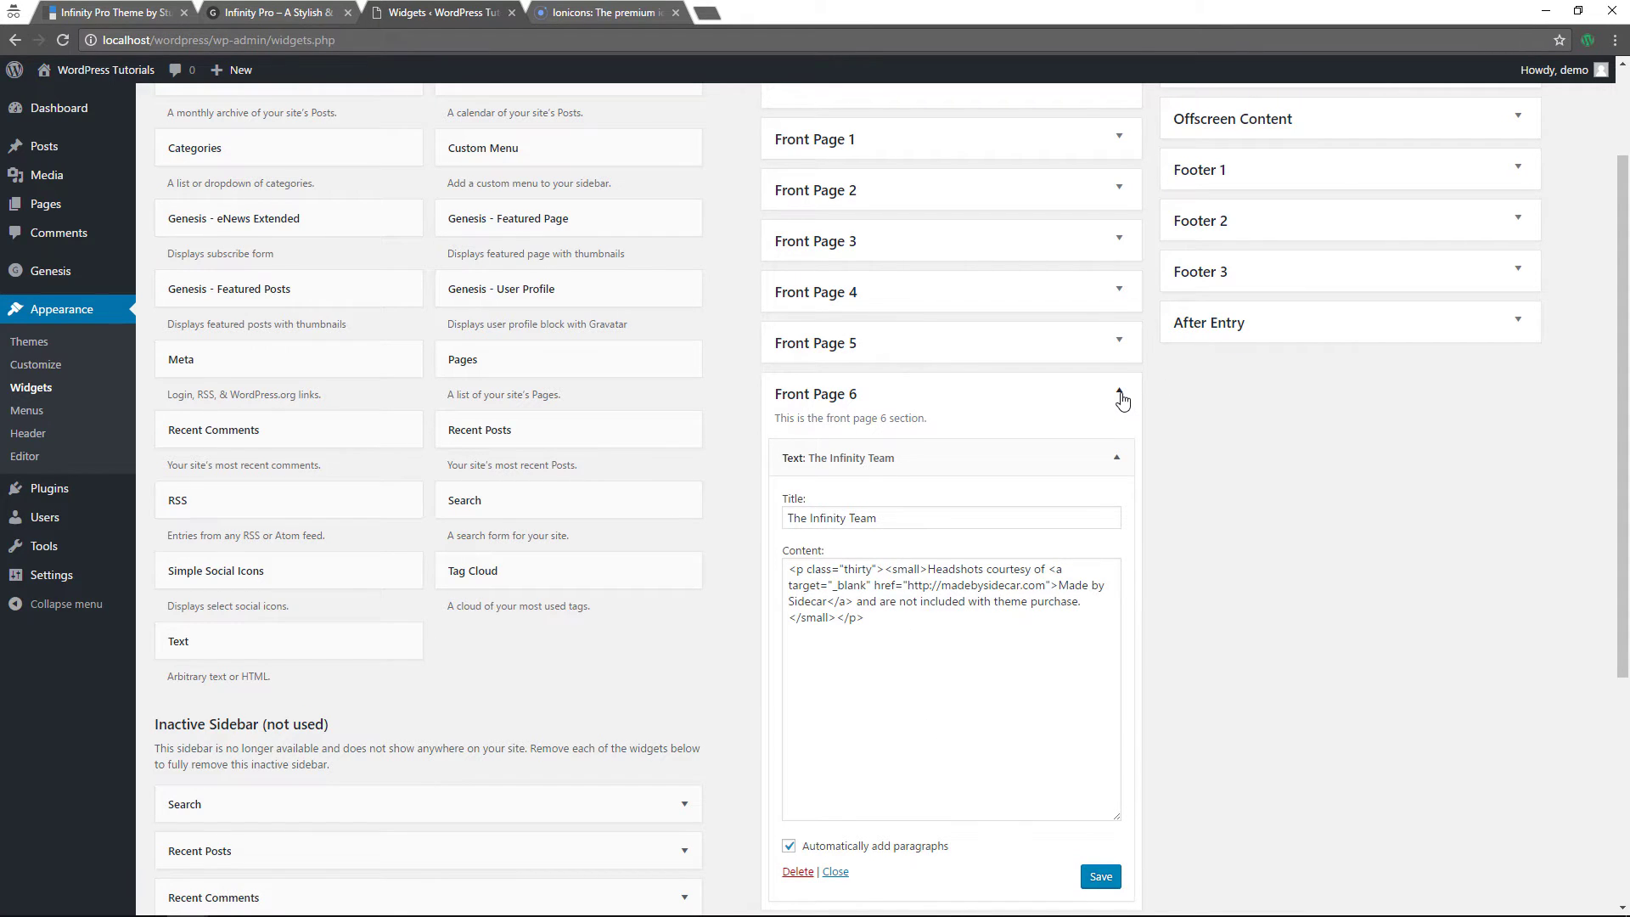
pyautogui.click(1120, 394)
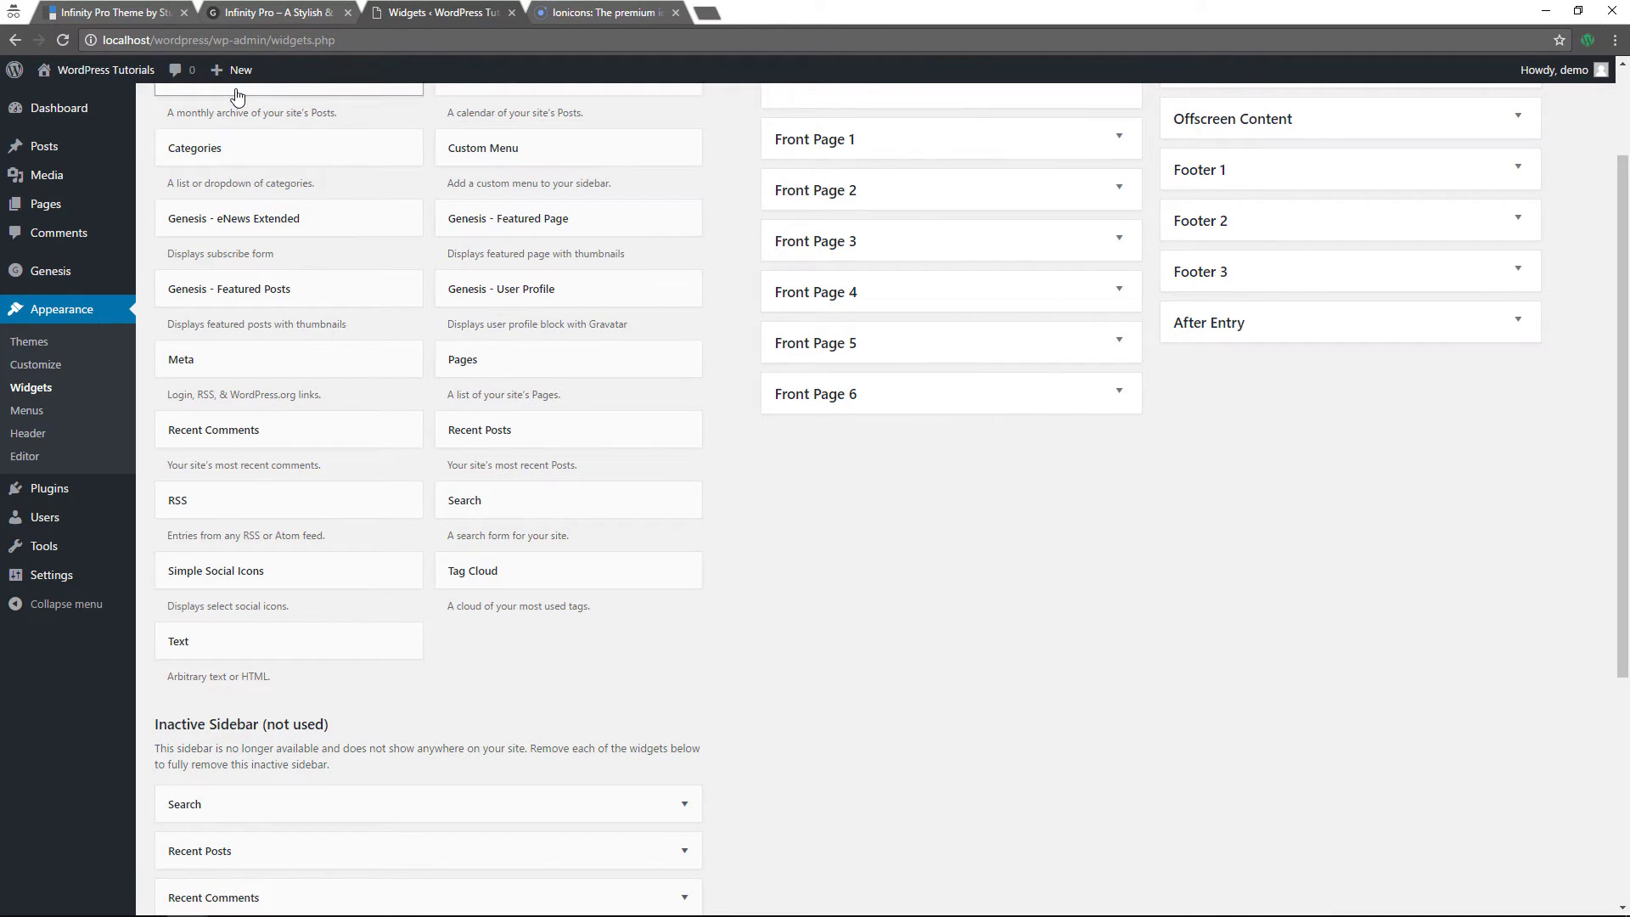
pyautogui.moveTo(231, 72)
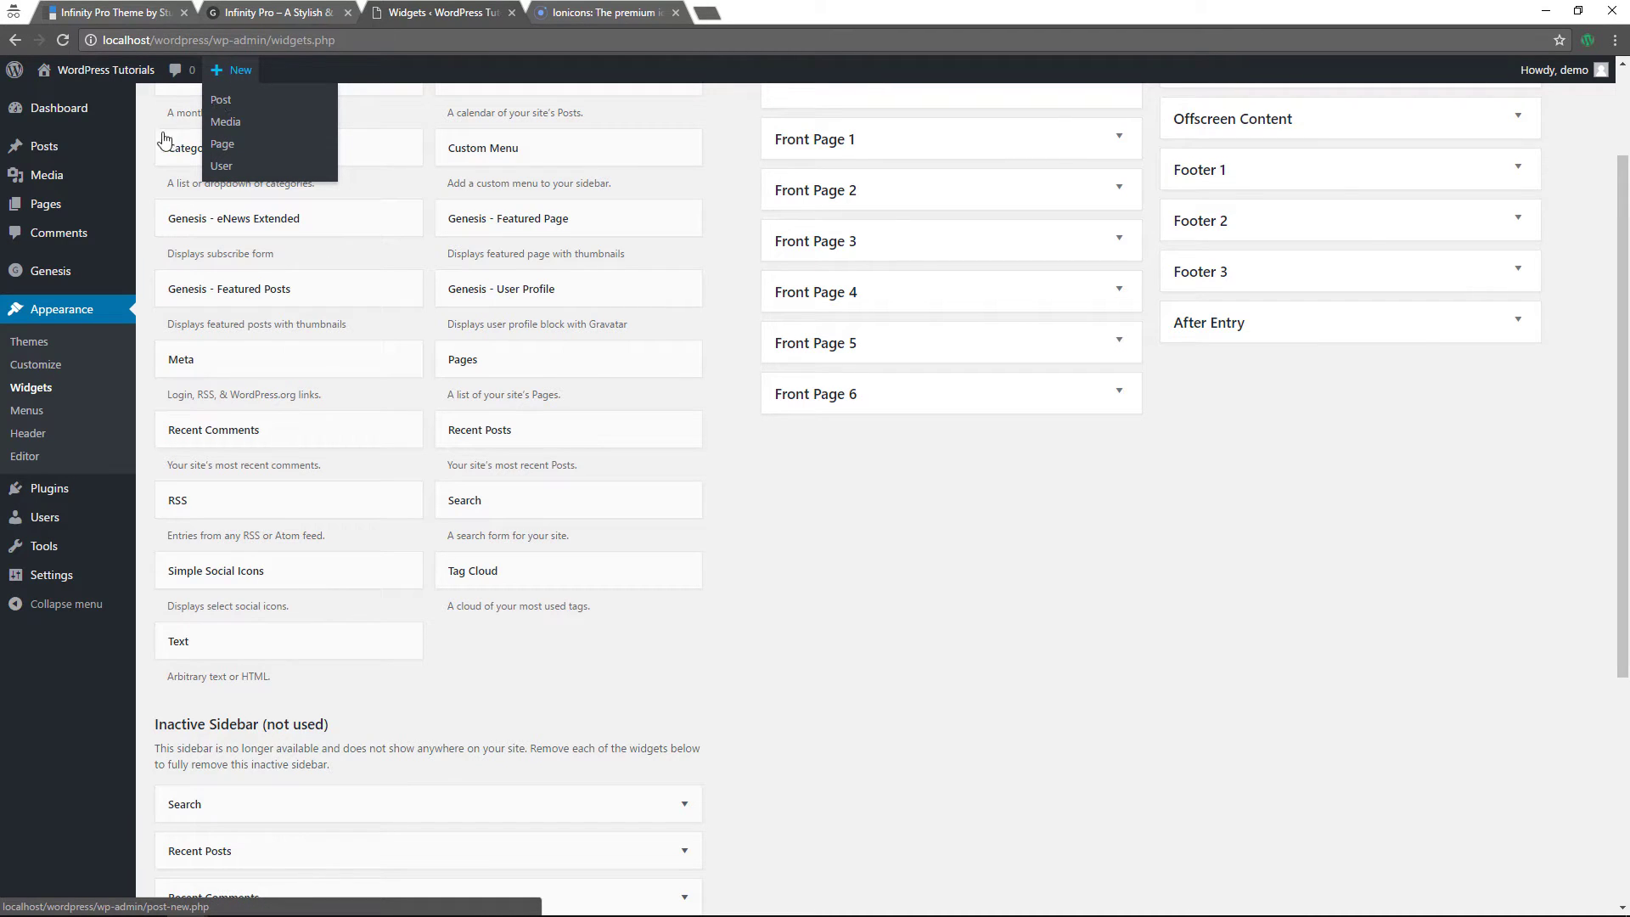
# - Create a new page titled "The Infinity Team" and fill its body with 130 words of lorem ipsum
pyautogui.moveTo(59, 214)
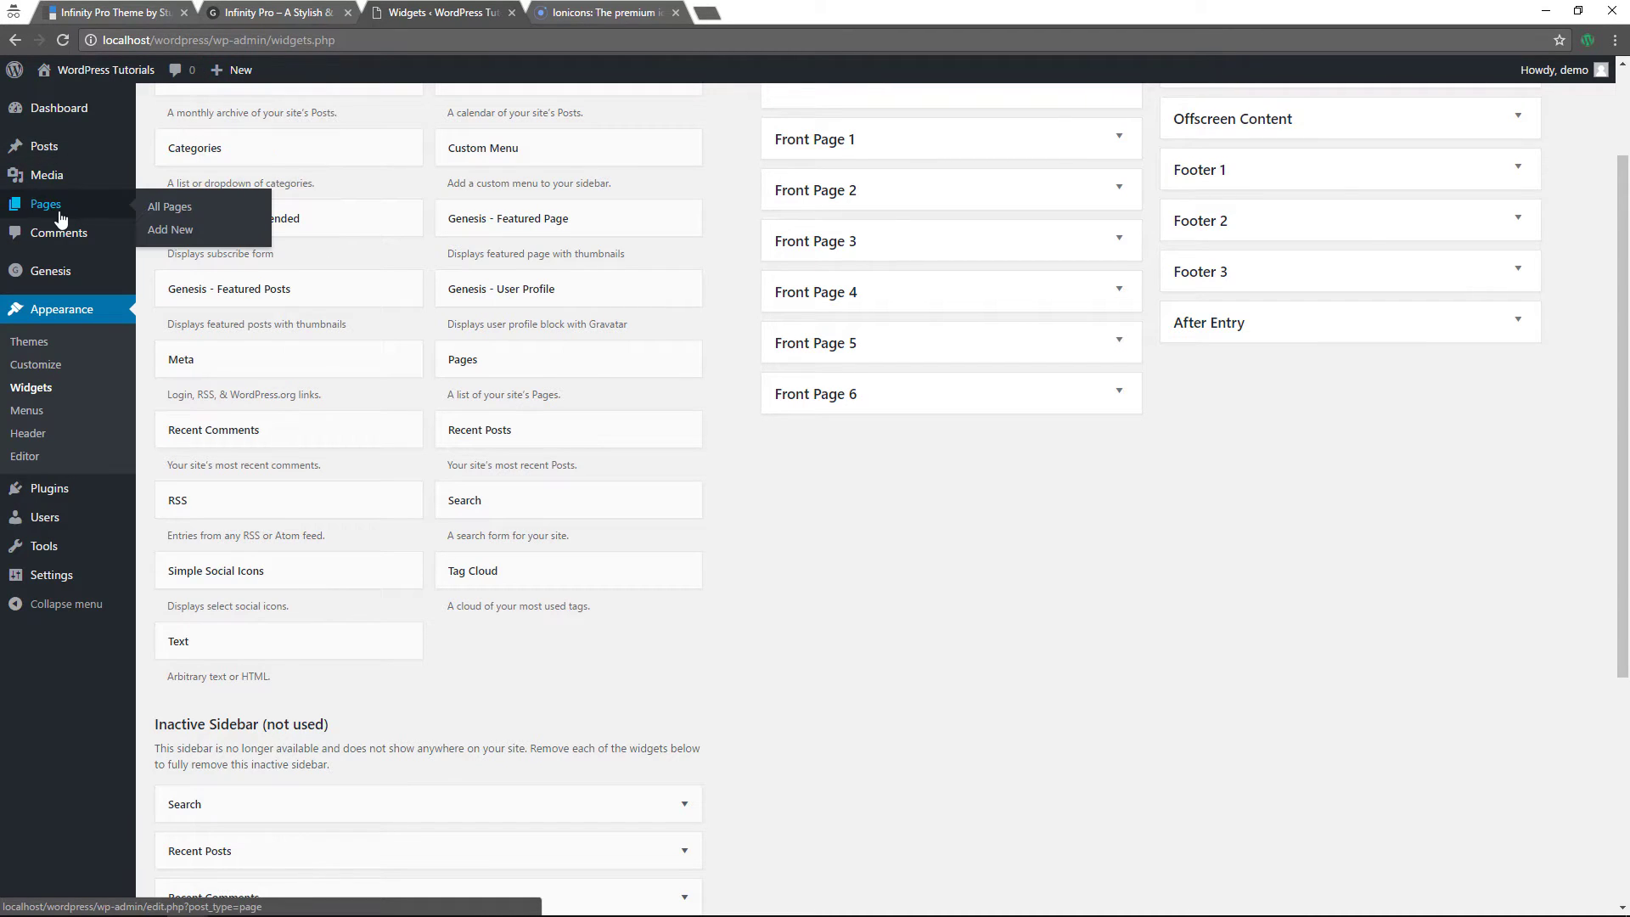
pyautogui.click(171, 229)
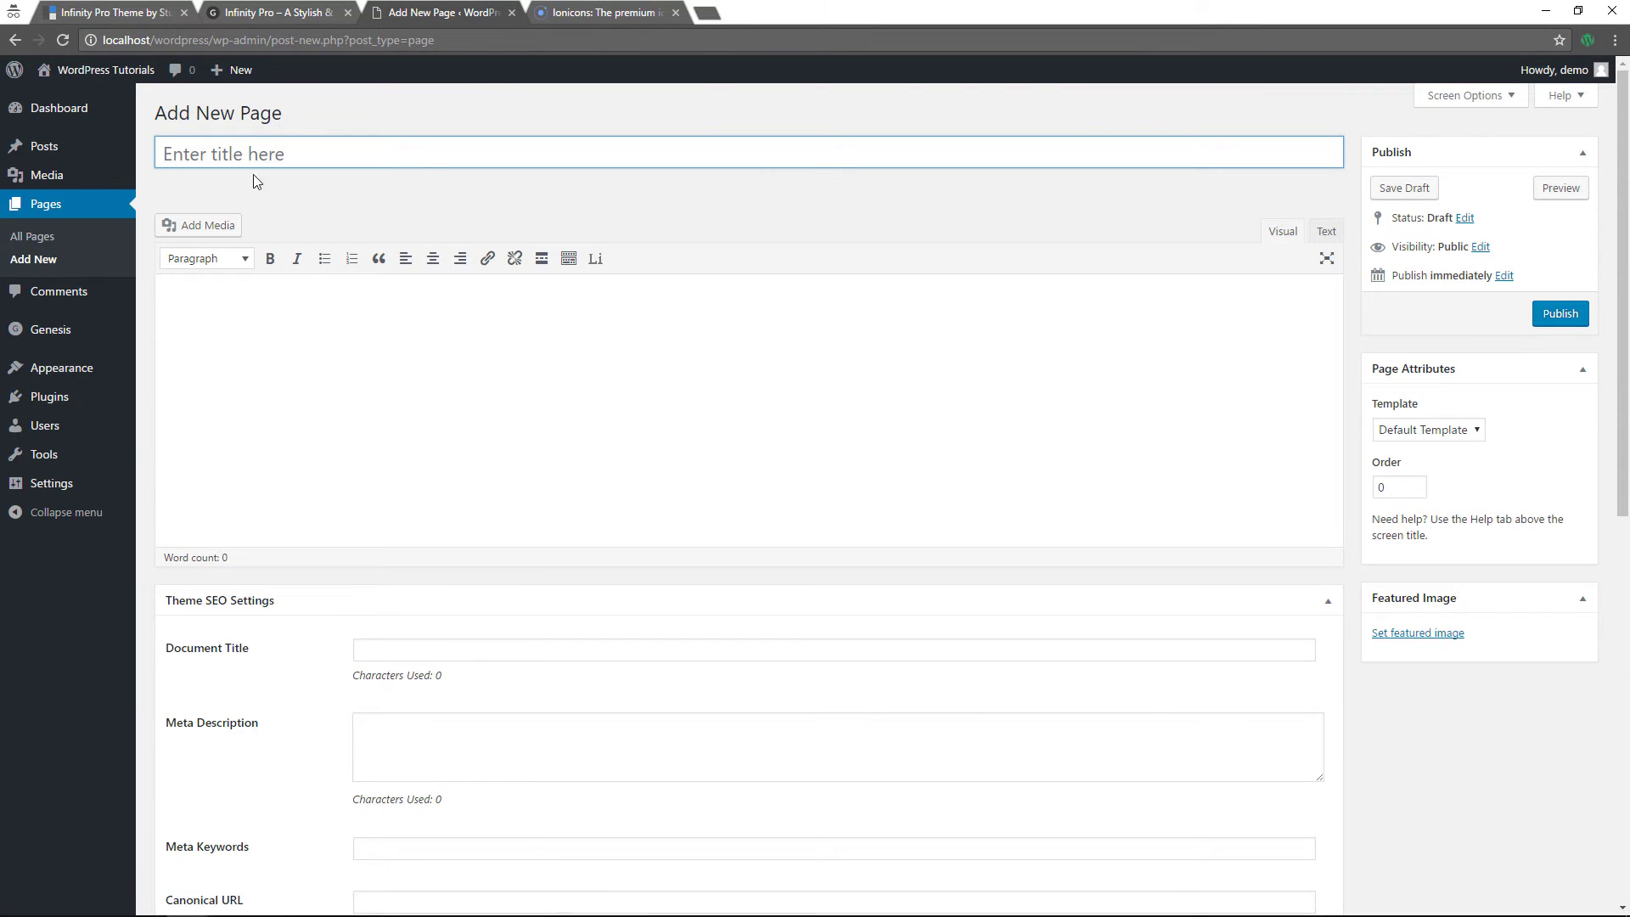
pyautogui.click(231, 152)
pyautogui.write('The Infinity Team')
pyautogui.click(595, 258)
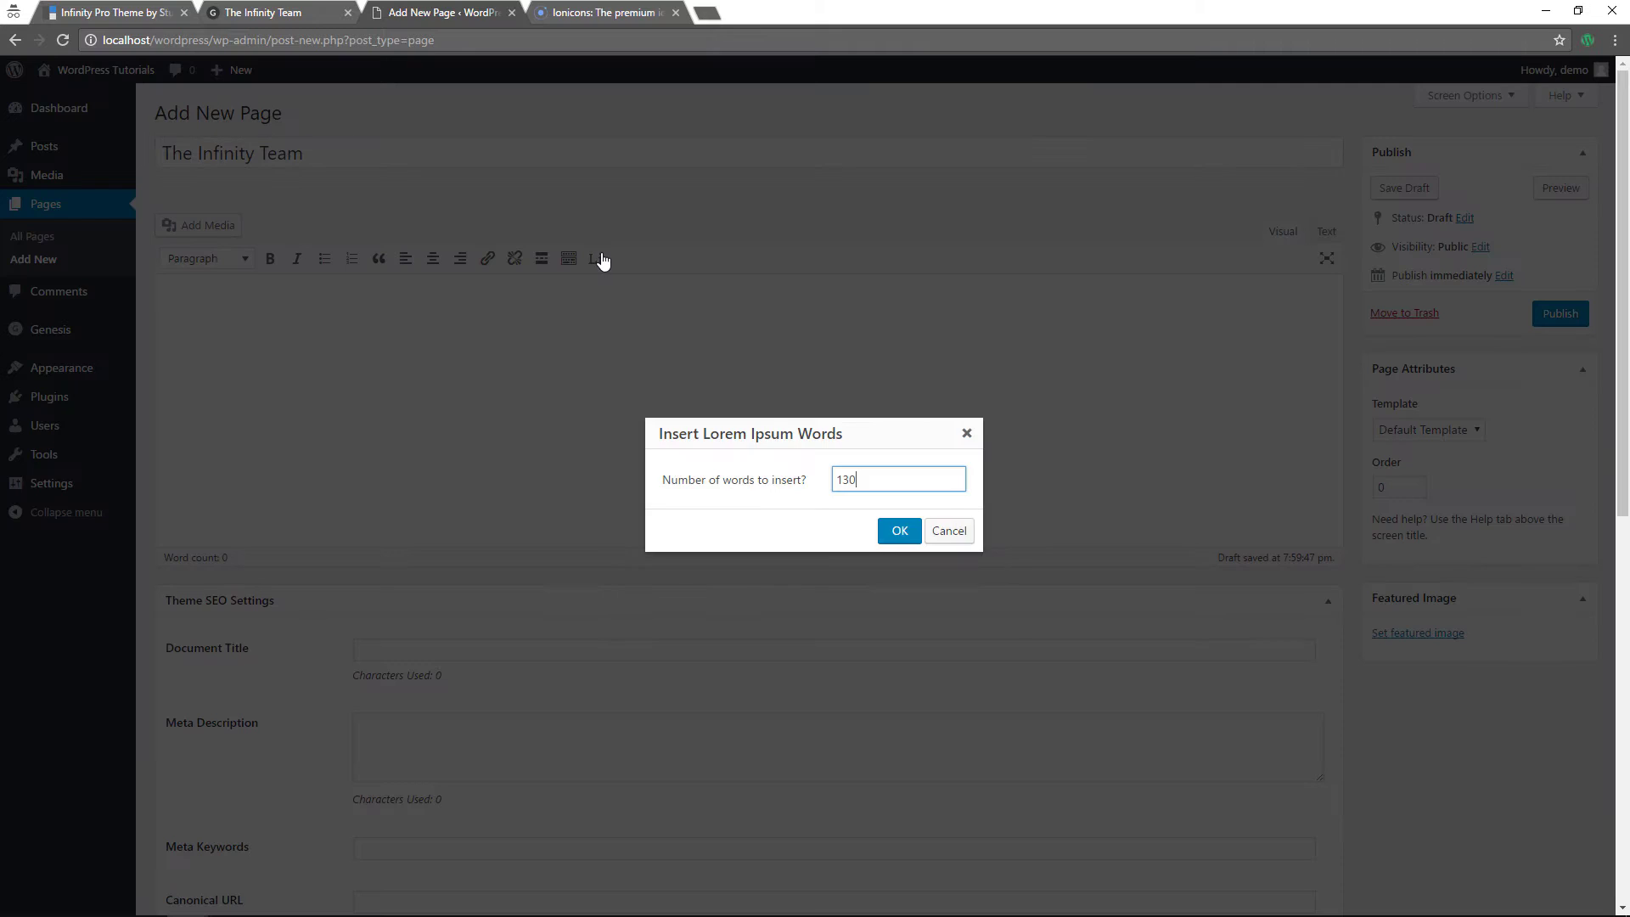
pyautogui.click(899, 531)
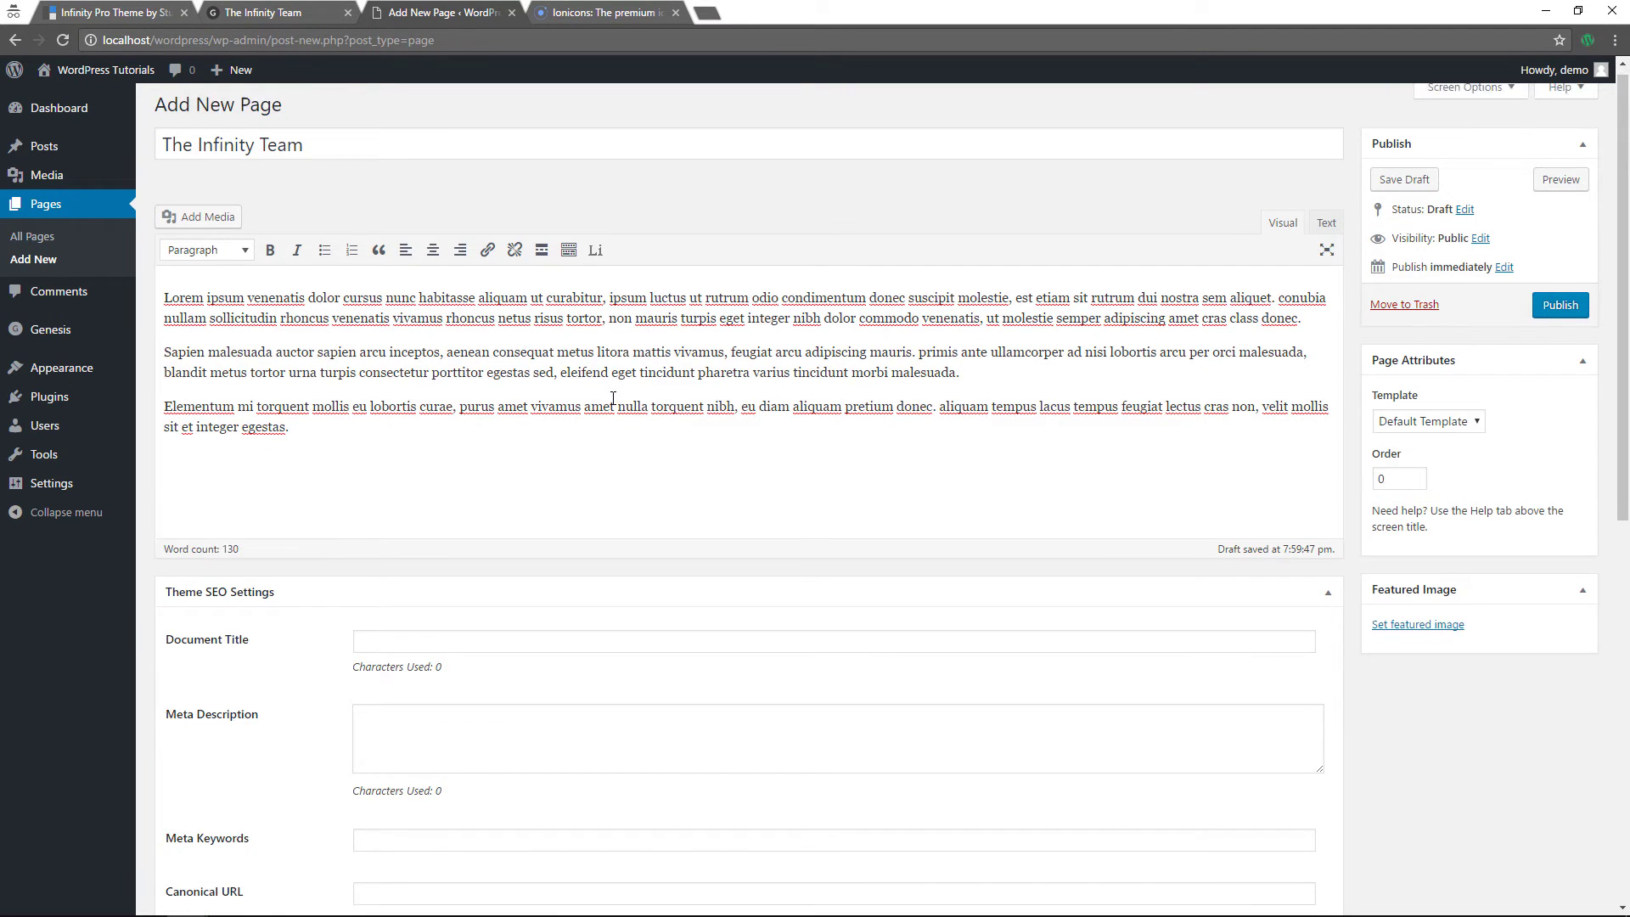
# - Choose the full-width layout without a sidebar for the page and set its custom body class to "full"
pyautogui.scroll(-9, 613, 399)
pyautogui.click(548, 475)
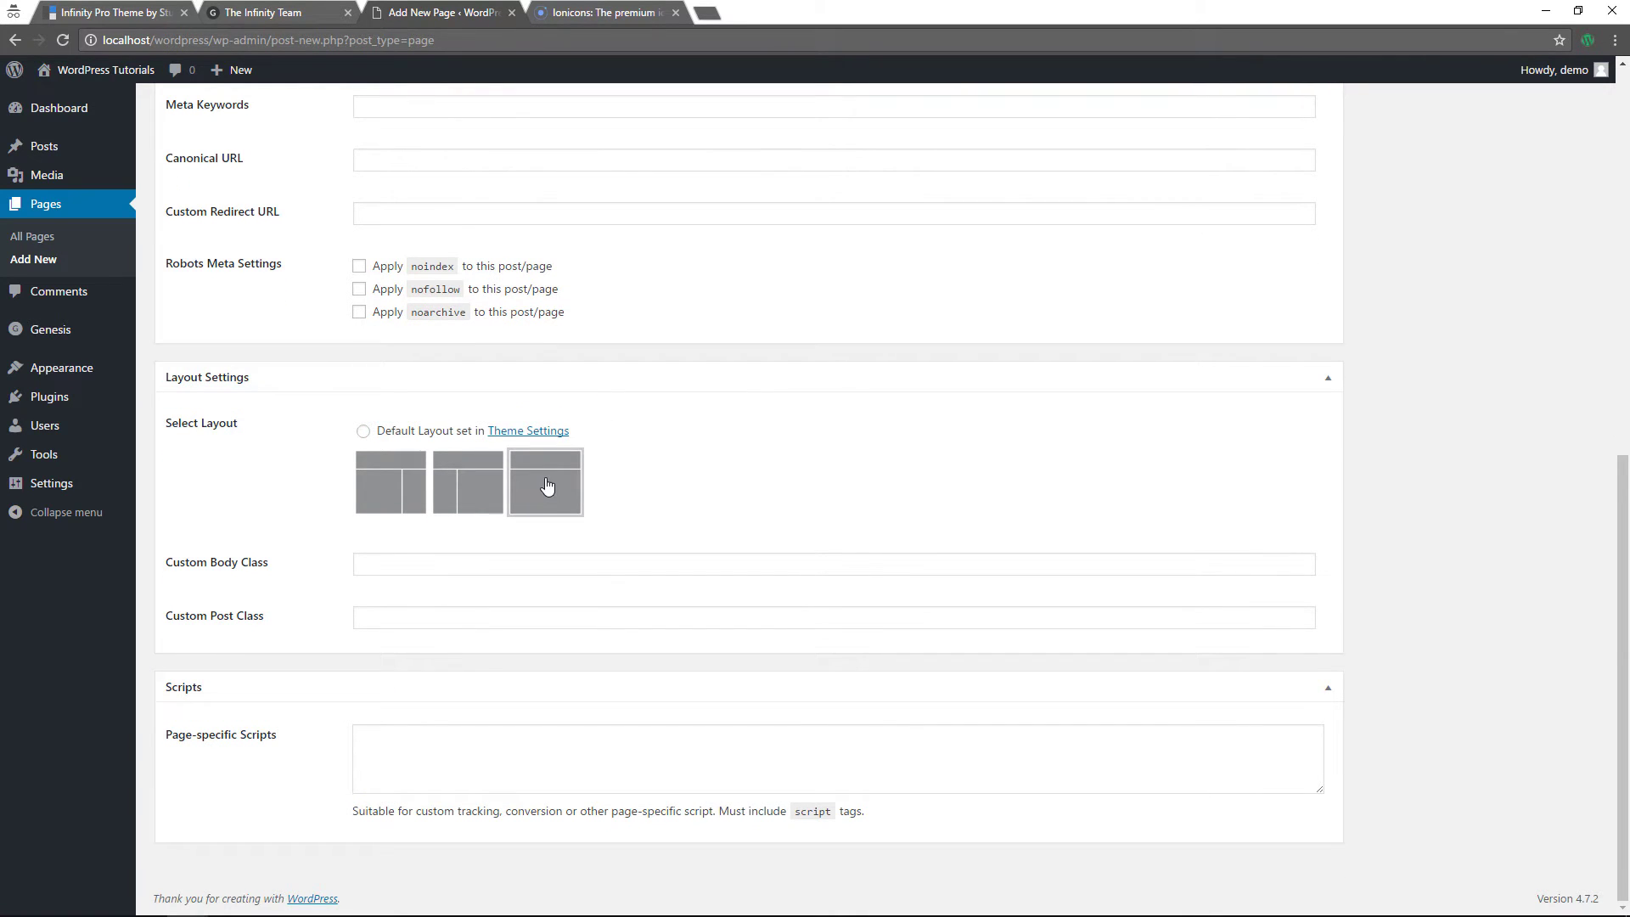
pyautogui.click(422, 564)
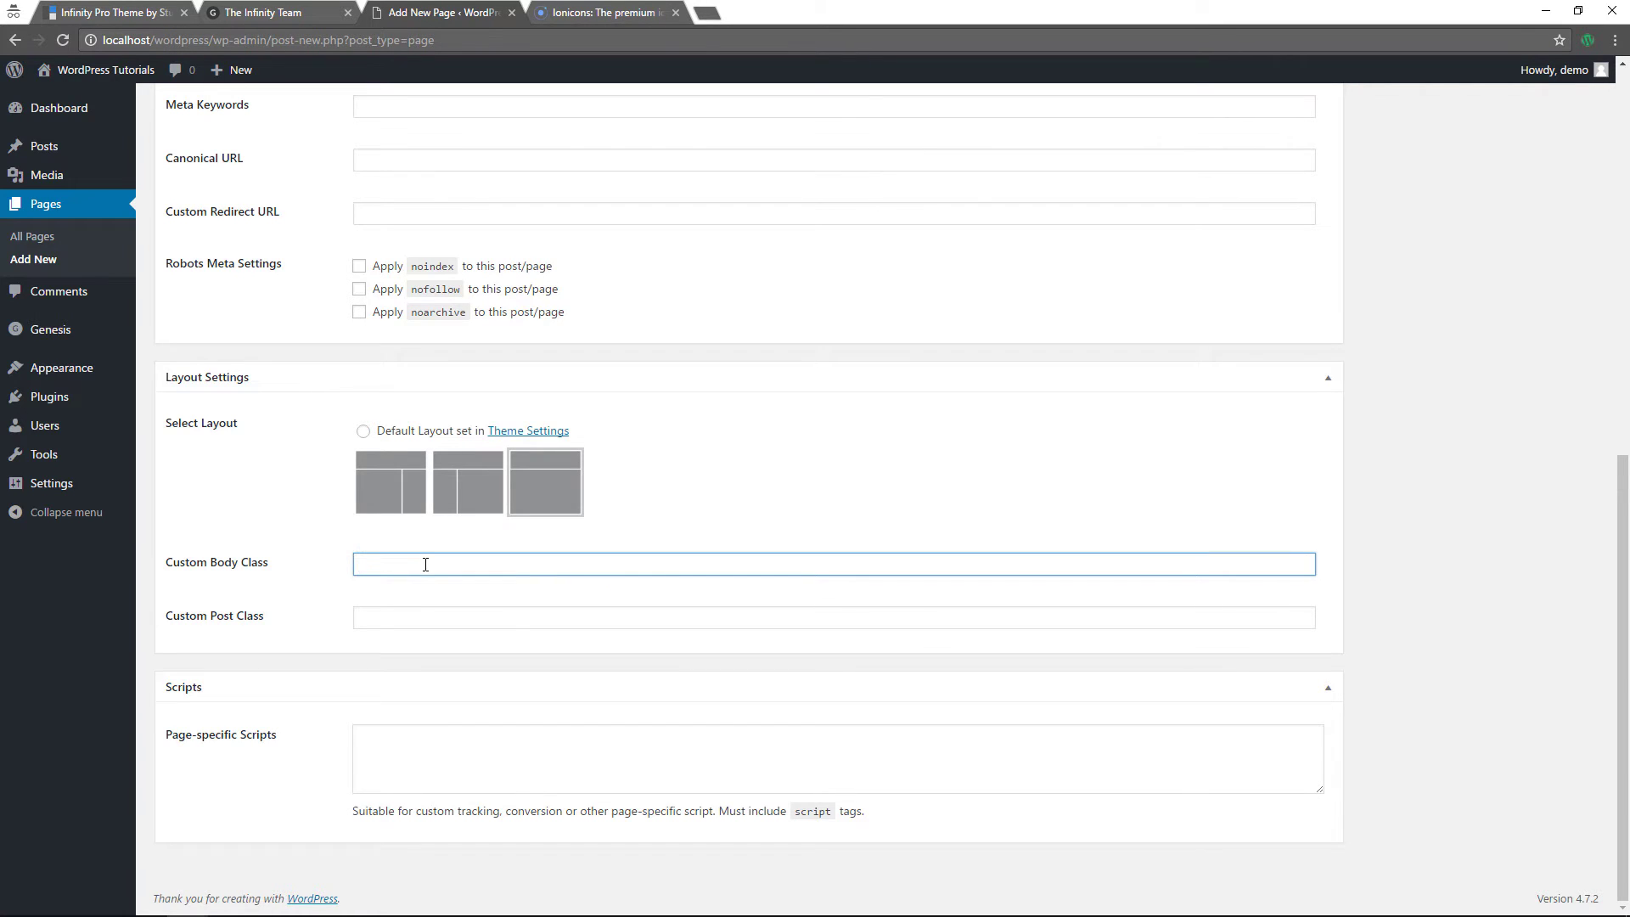
pyautogui.write('full')
# - Assign the Team template to "The Infinity Team" page and publish it
pyautogui.scroll(1, 425, 565)
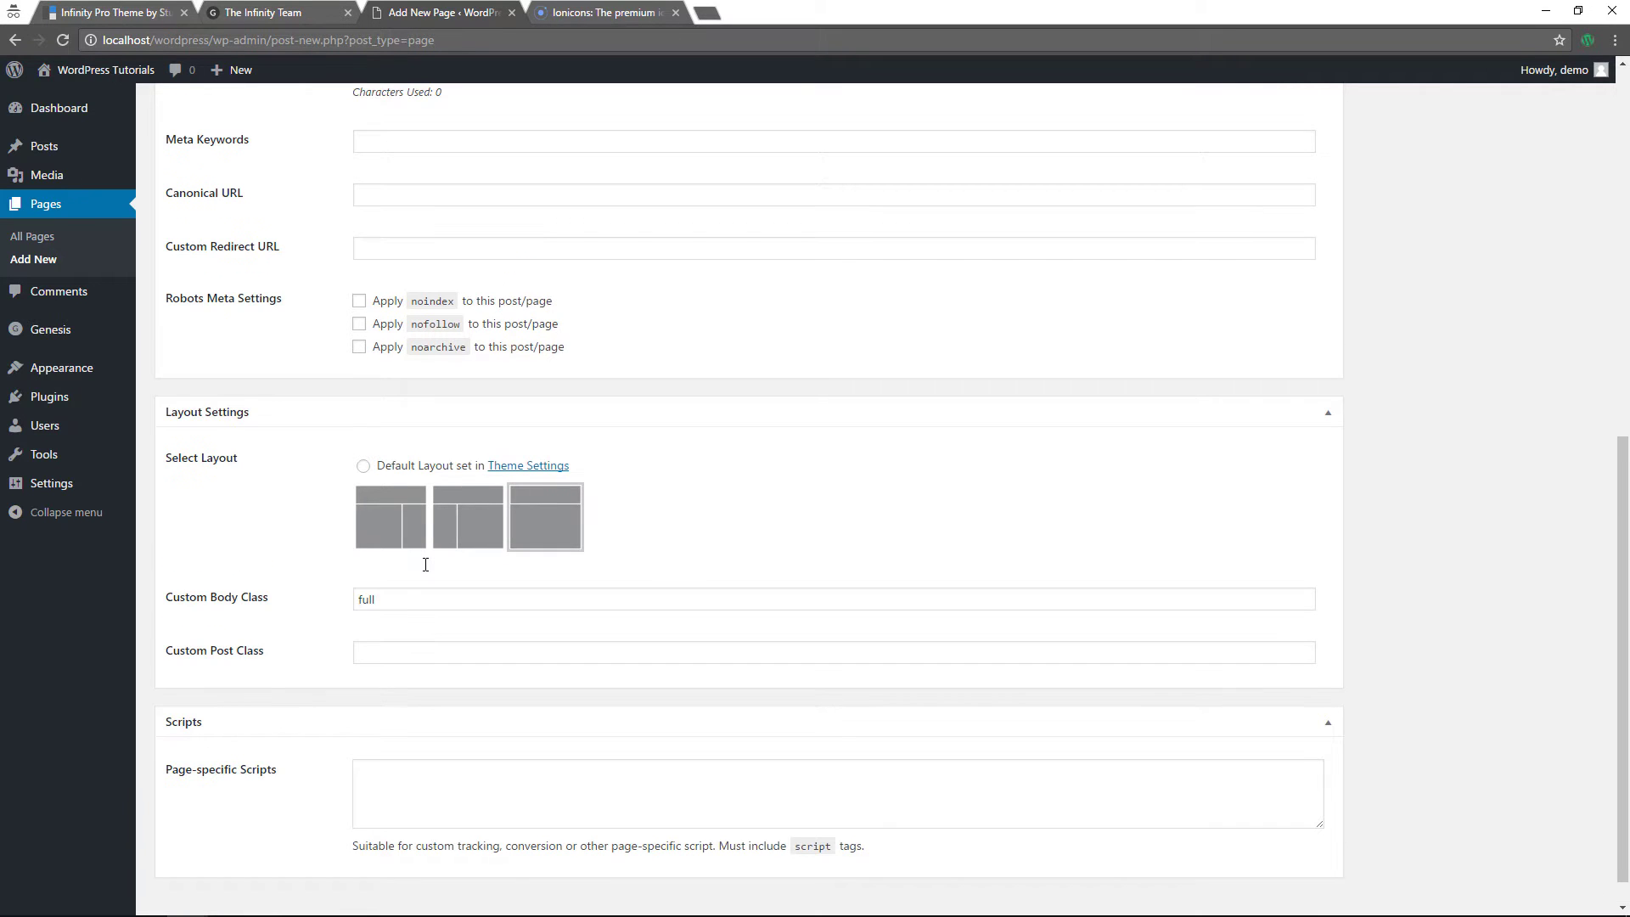
pyautogui.scroll(8, 426, 564)
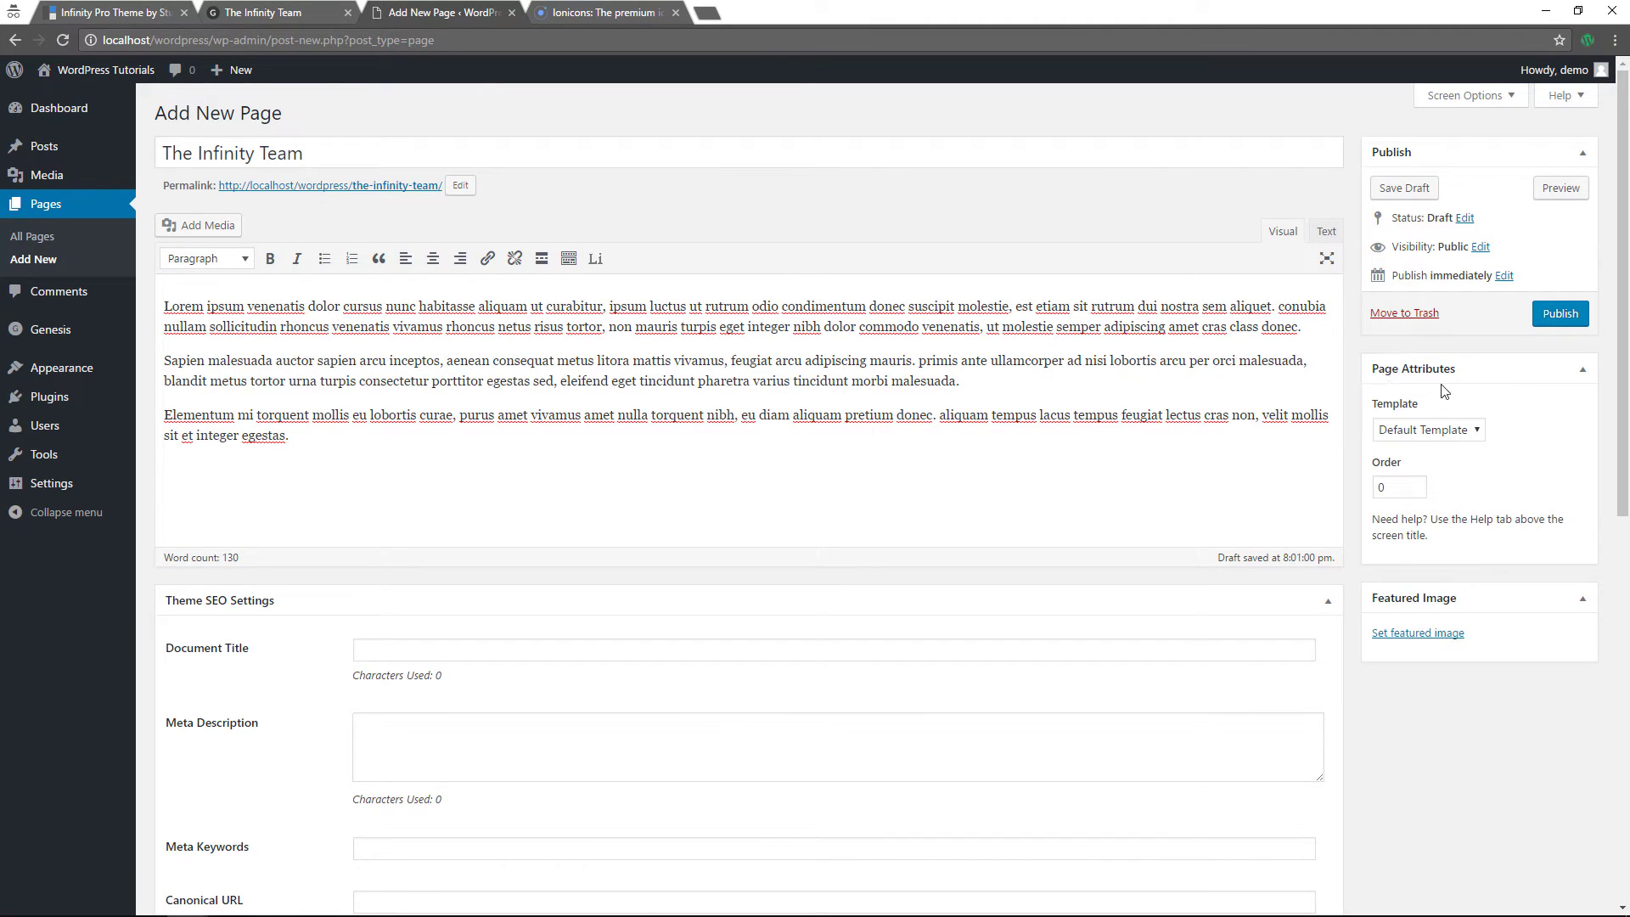
pyautogui.click(1432, 431)
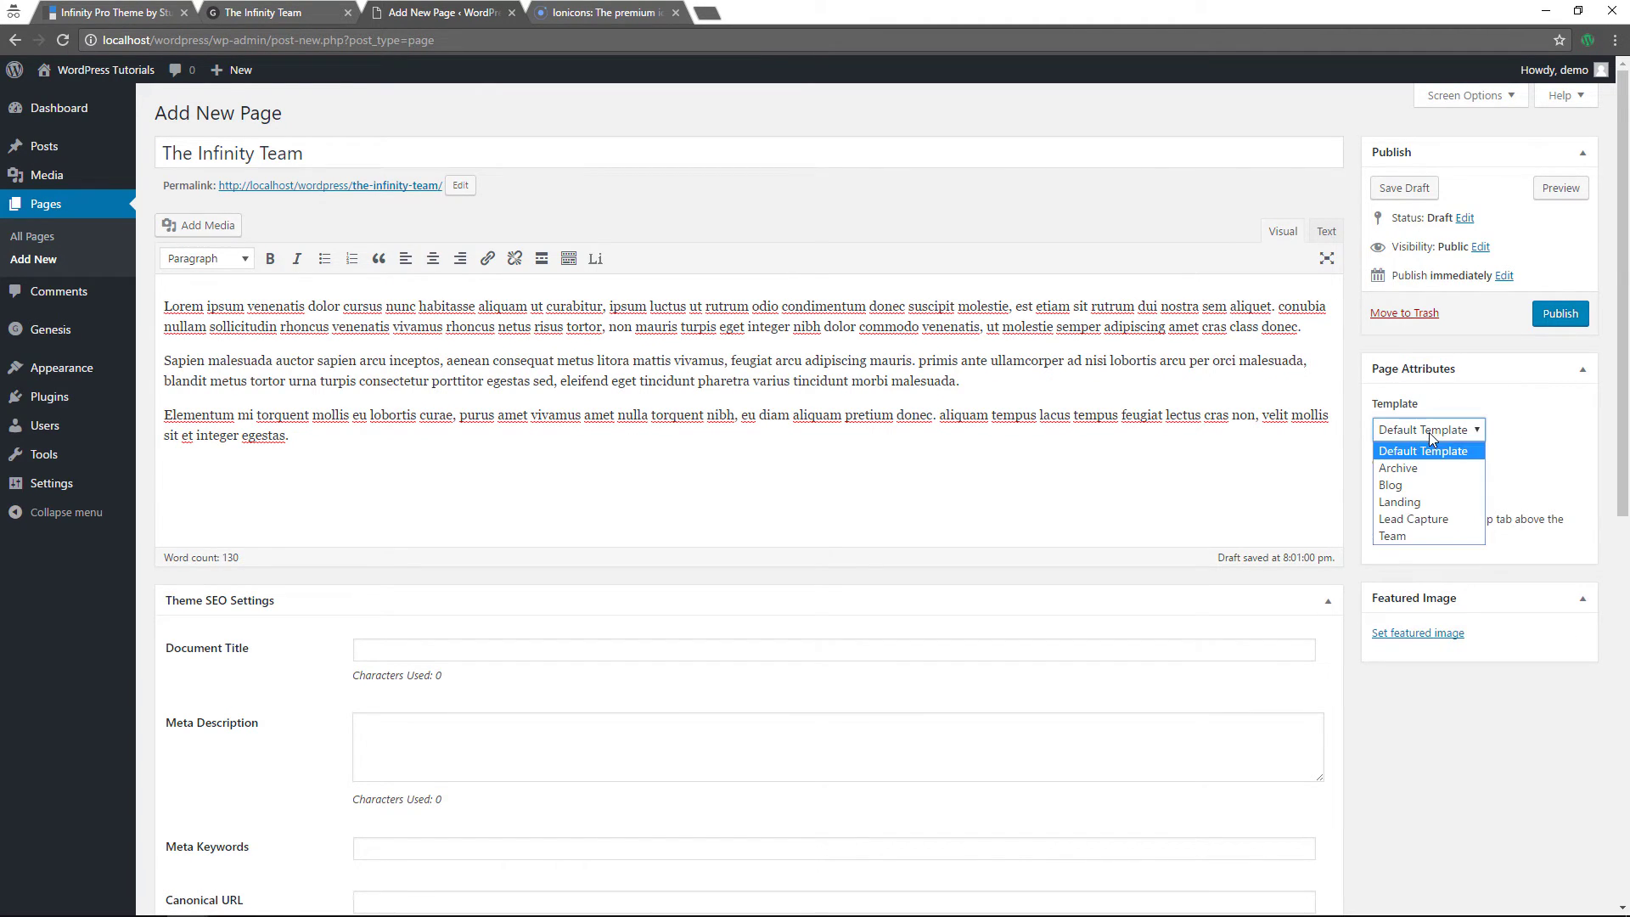
pyautogui.click(1403, 539)
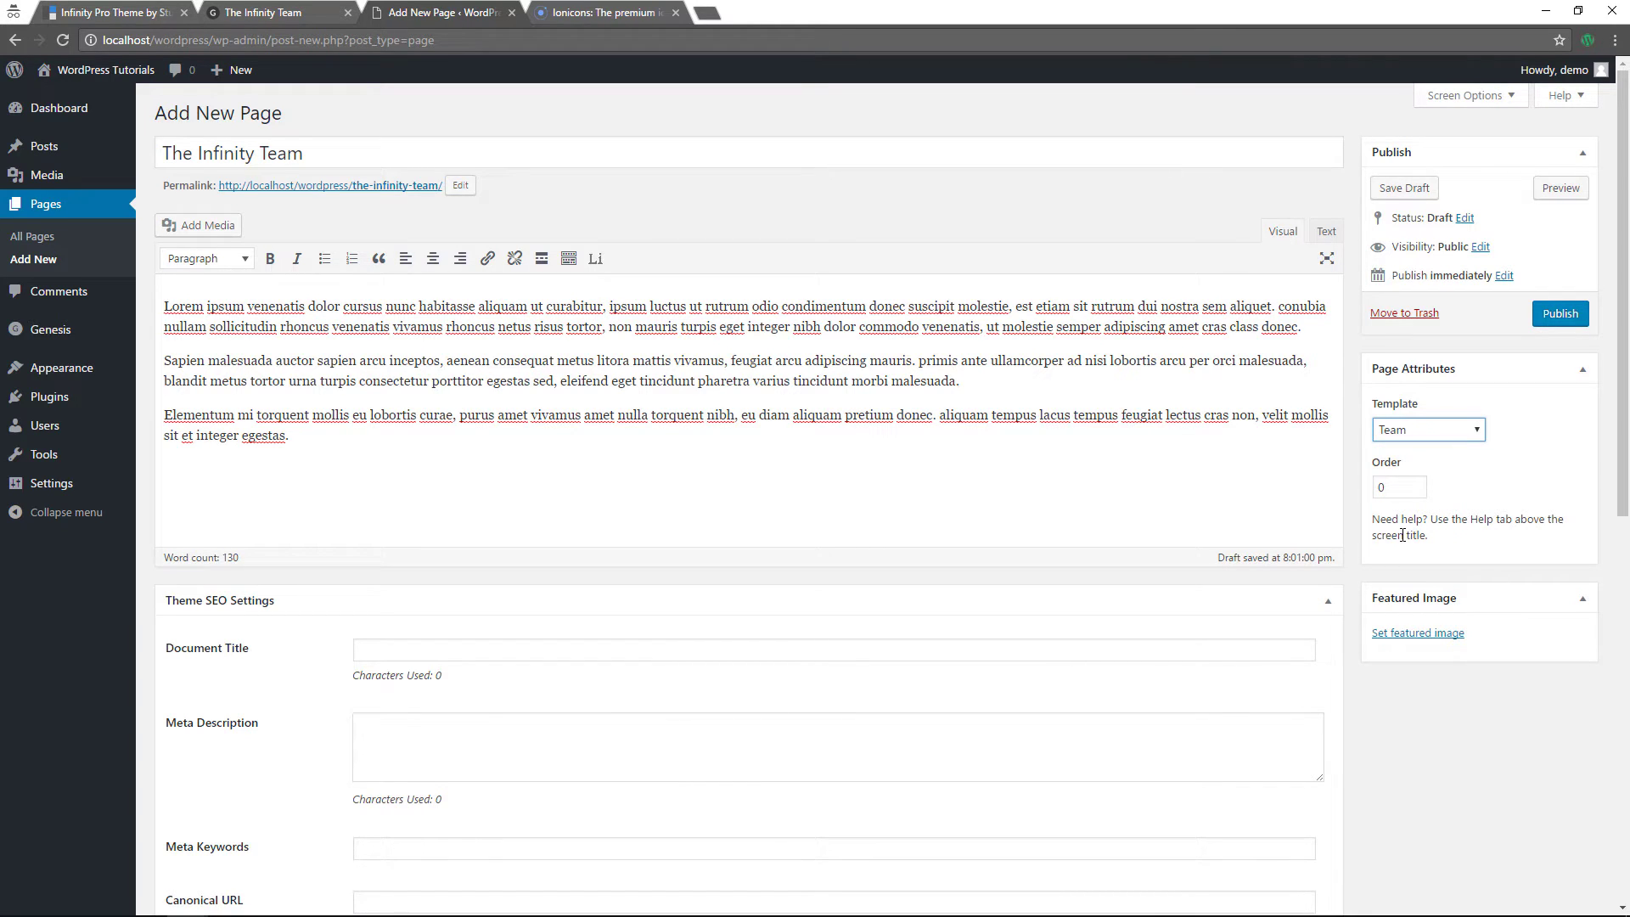
pyautogui.click(1559, 315)
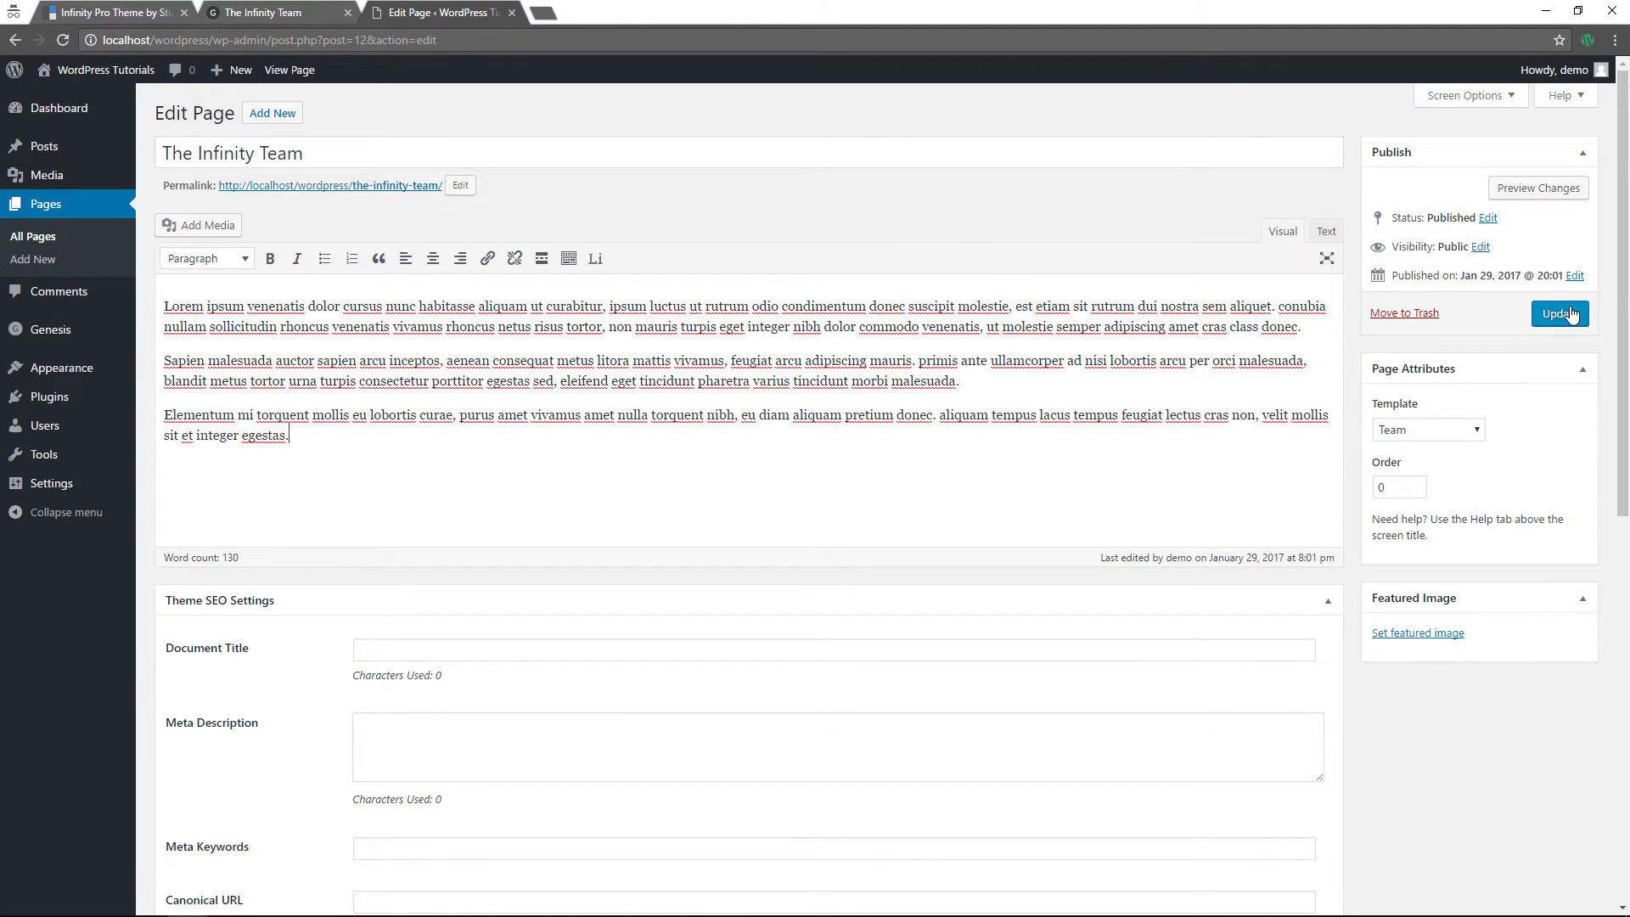
# - Create another new page titled with the team member's full name and insert 130 words of lorem ipsum
pyautogui.click(273, 117)
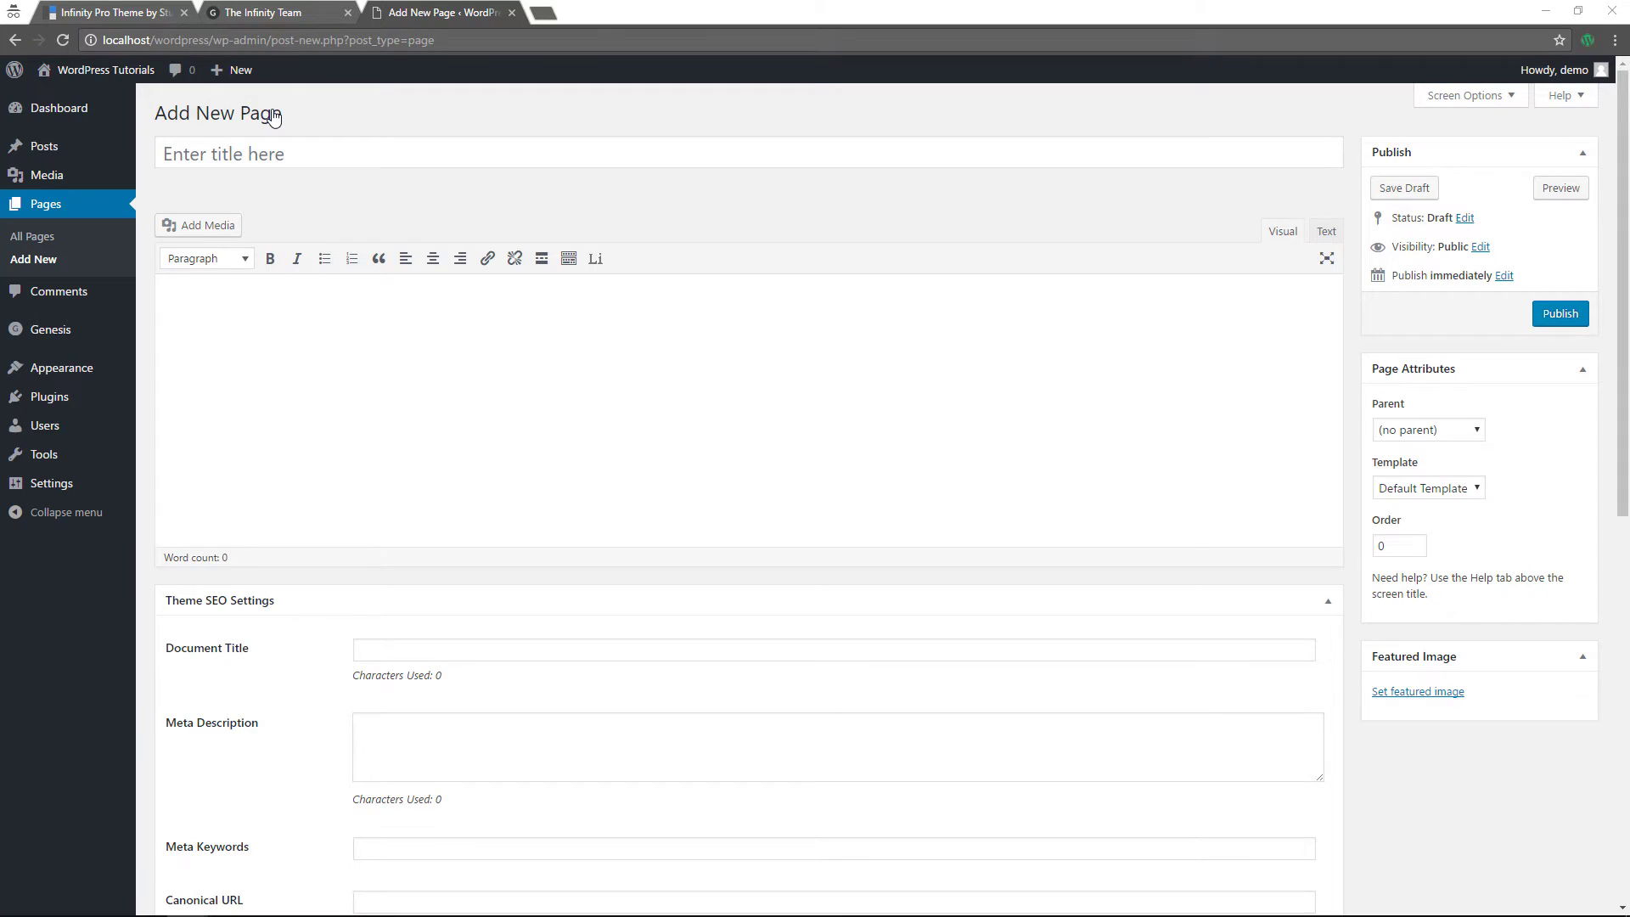
pyautogui.click(261, 153)
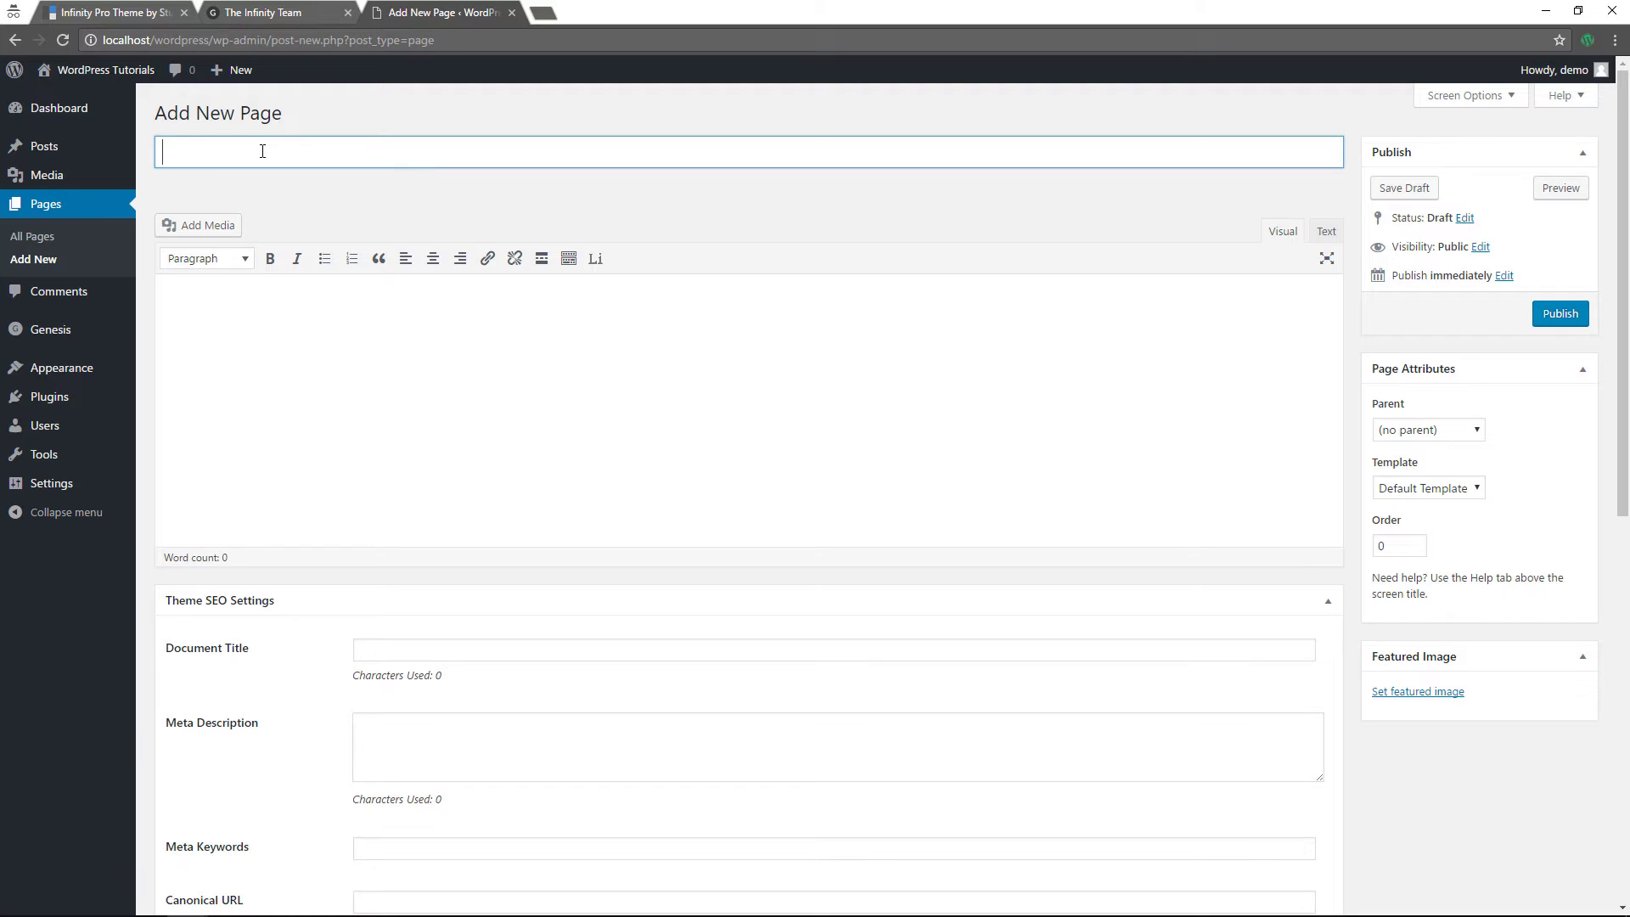
pyautogui.write('Paige Stevens')
pyautogui.click(353, 327)
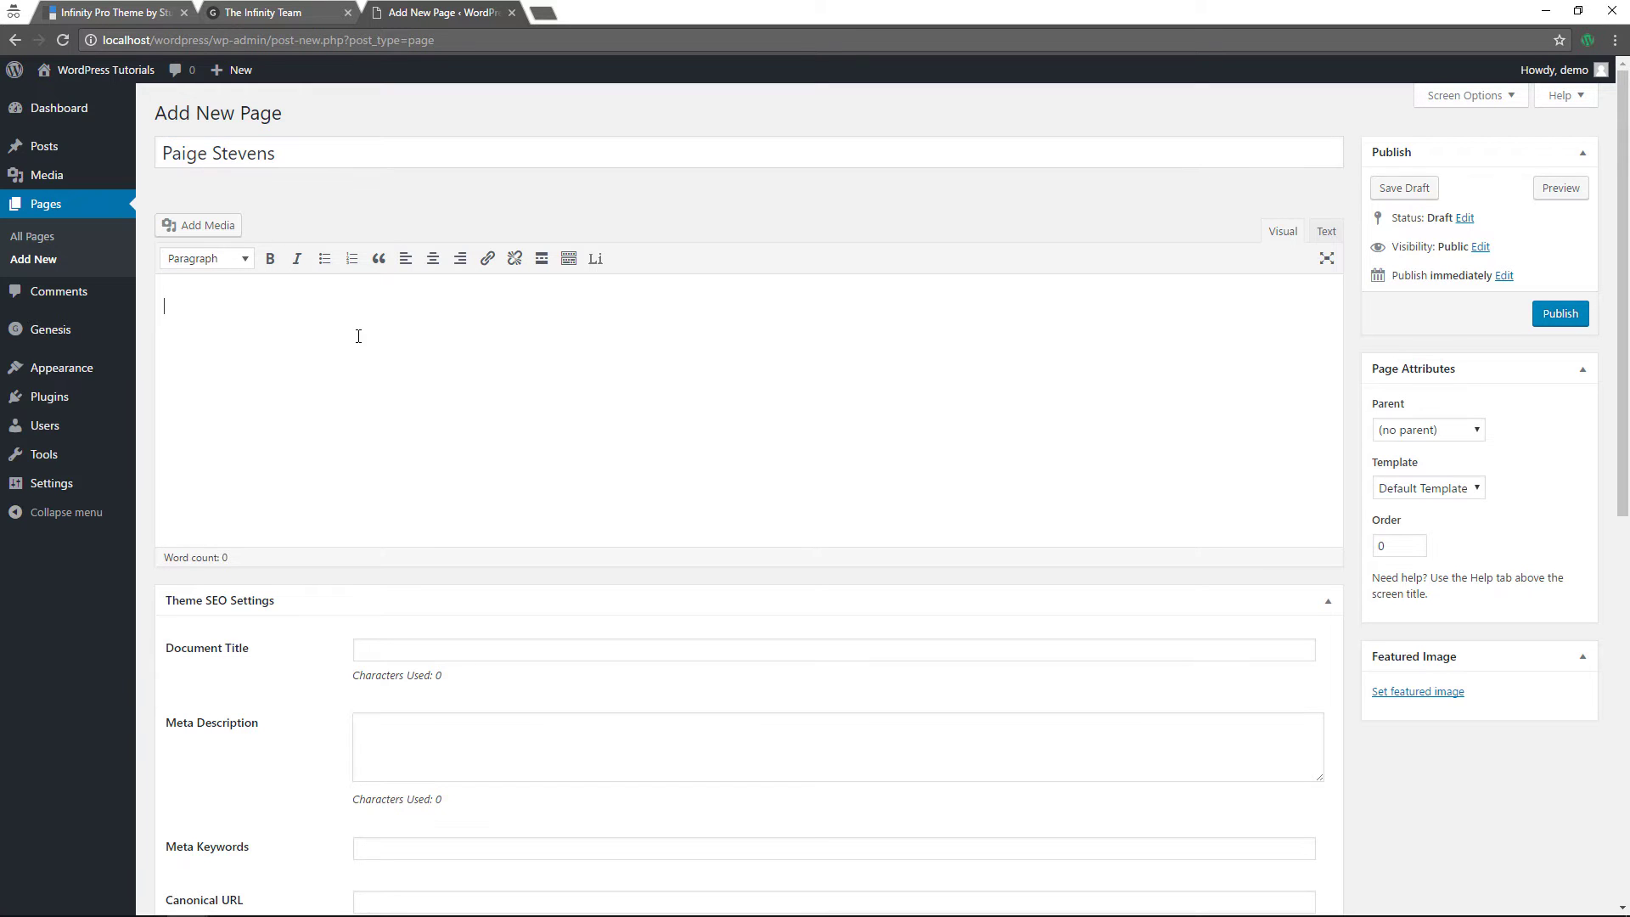
pyautogui.click(595, 258)
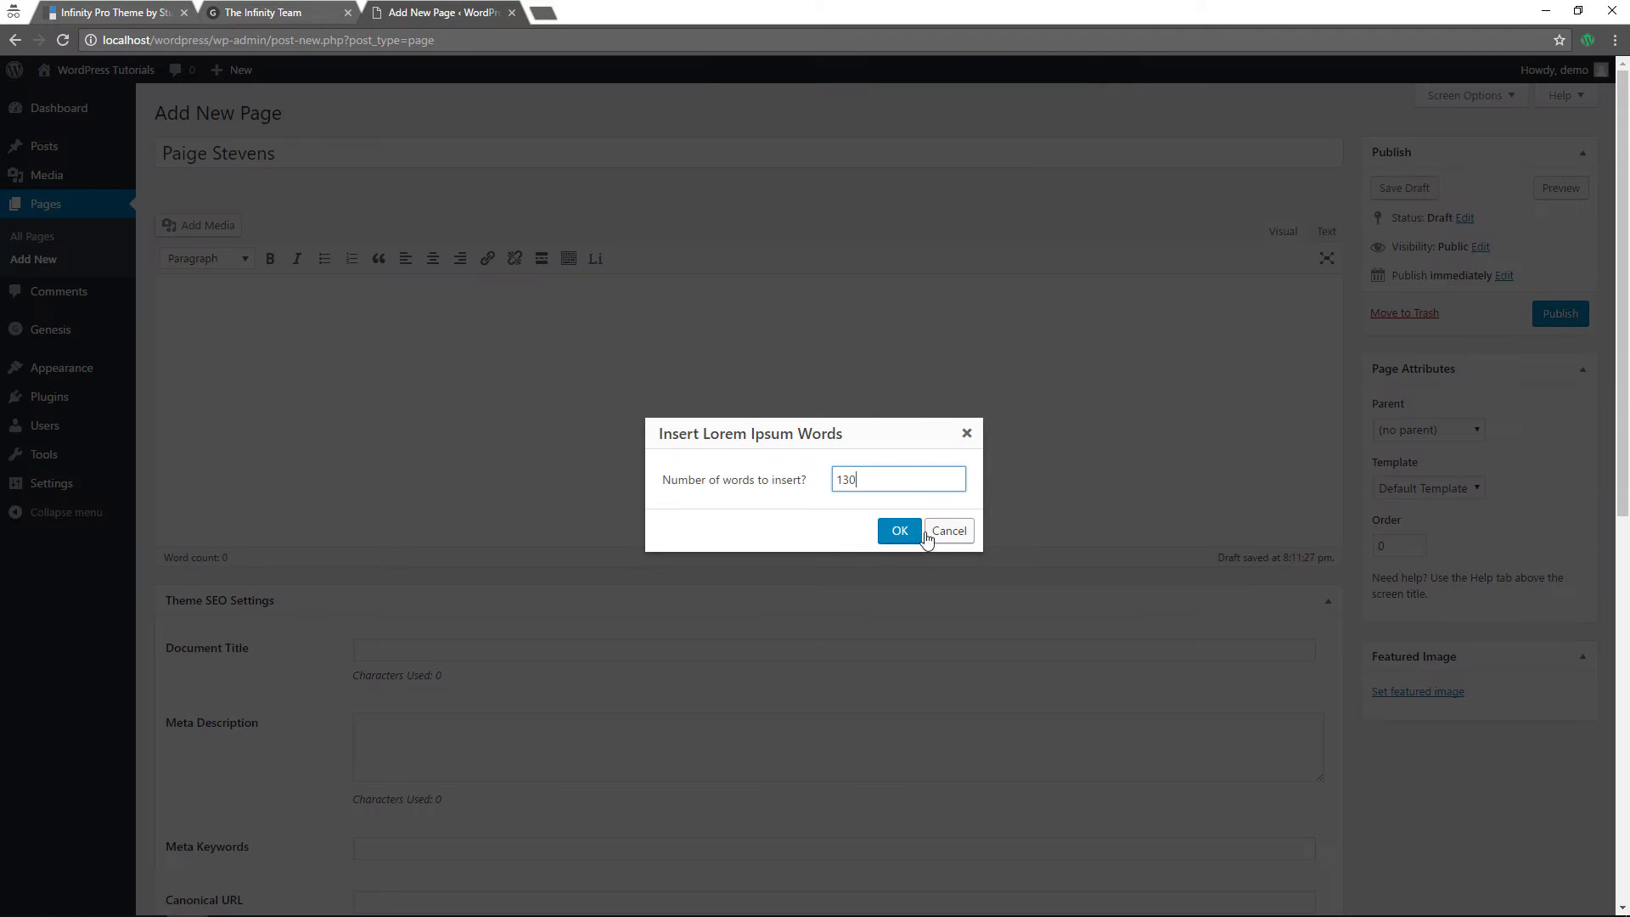
pyautogui.click(898, 531)
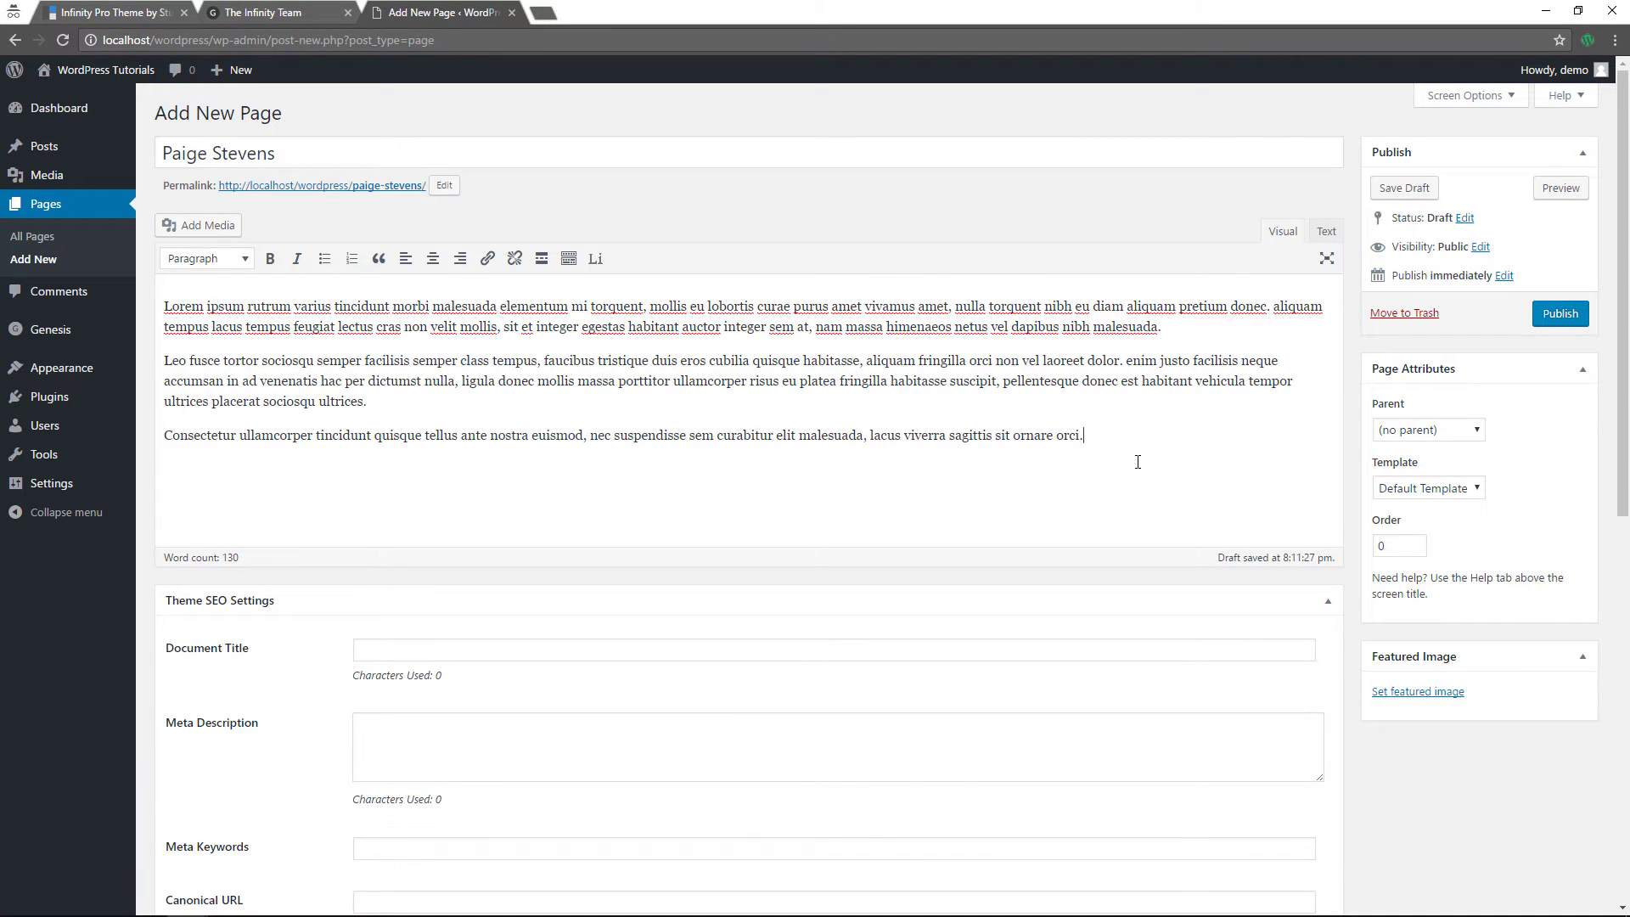
# - Make the team member's page a child of The Infinity Team and collapse the Theme SEO Settings section
pyautogui.click(1455, 432)
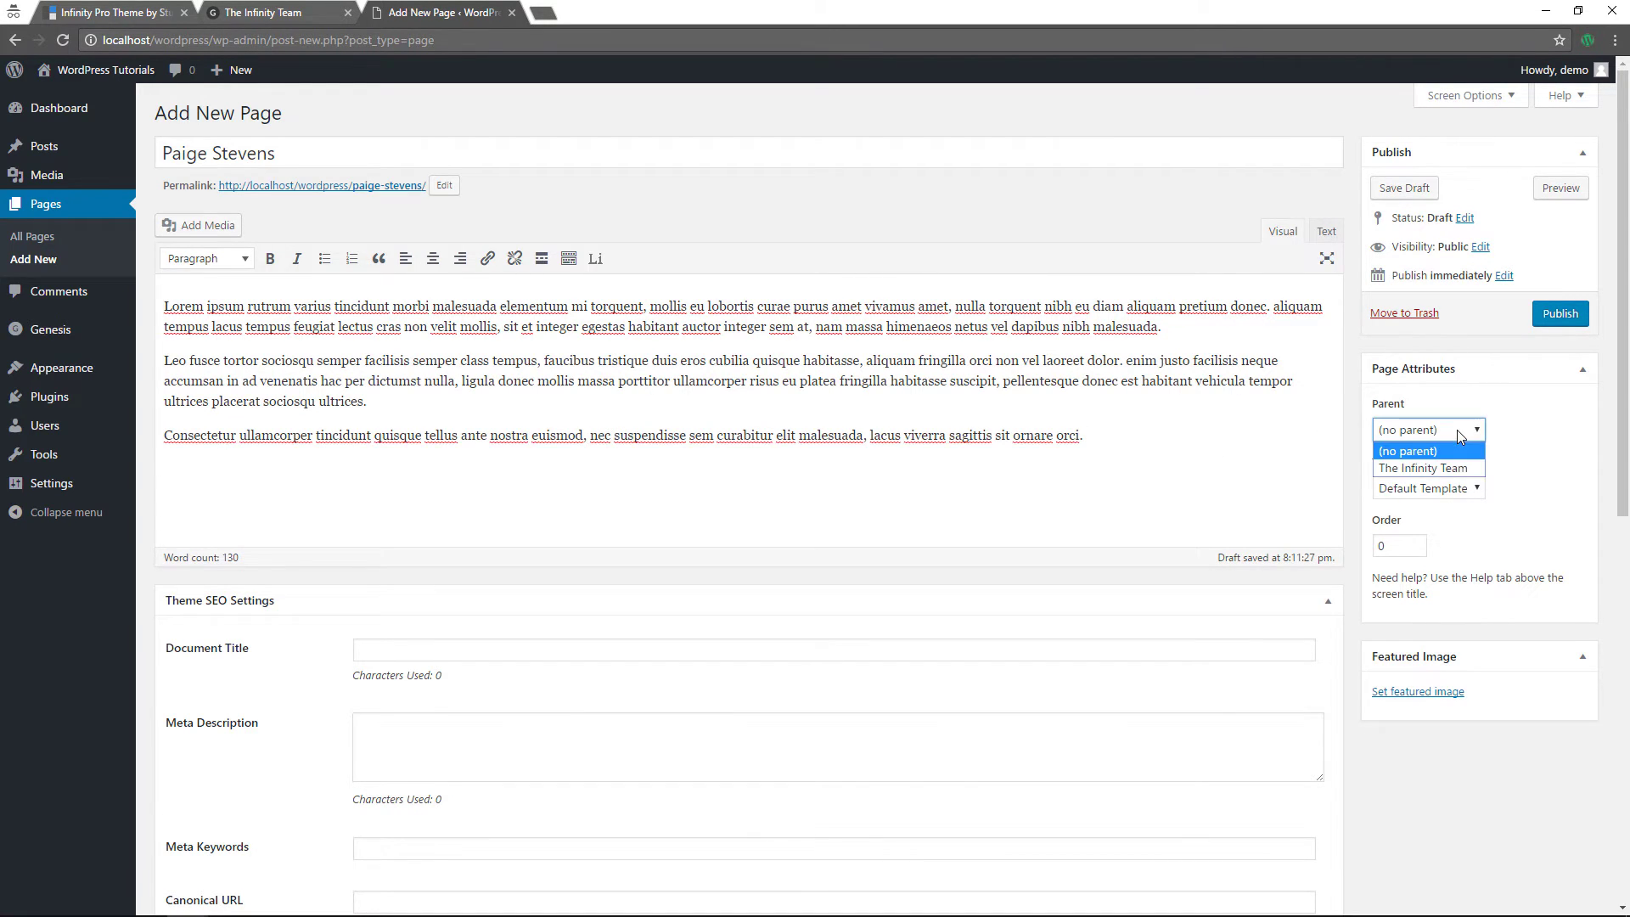
pyautogui.click(1435, 468)
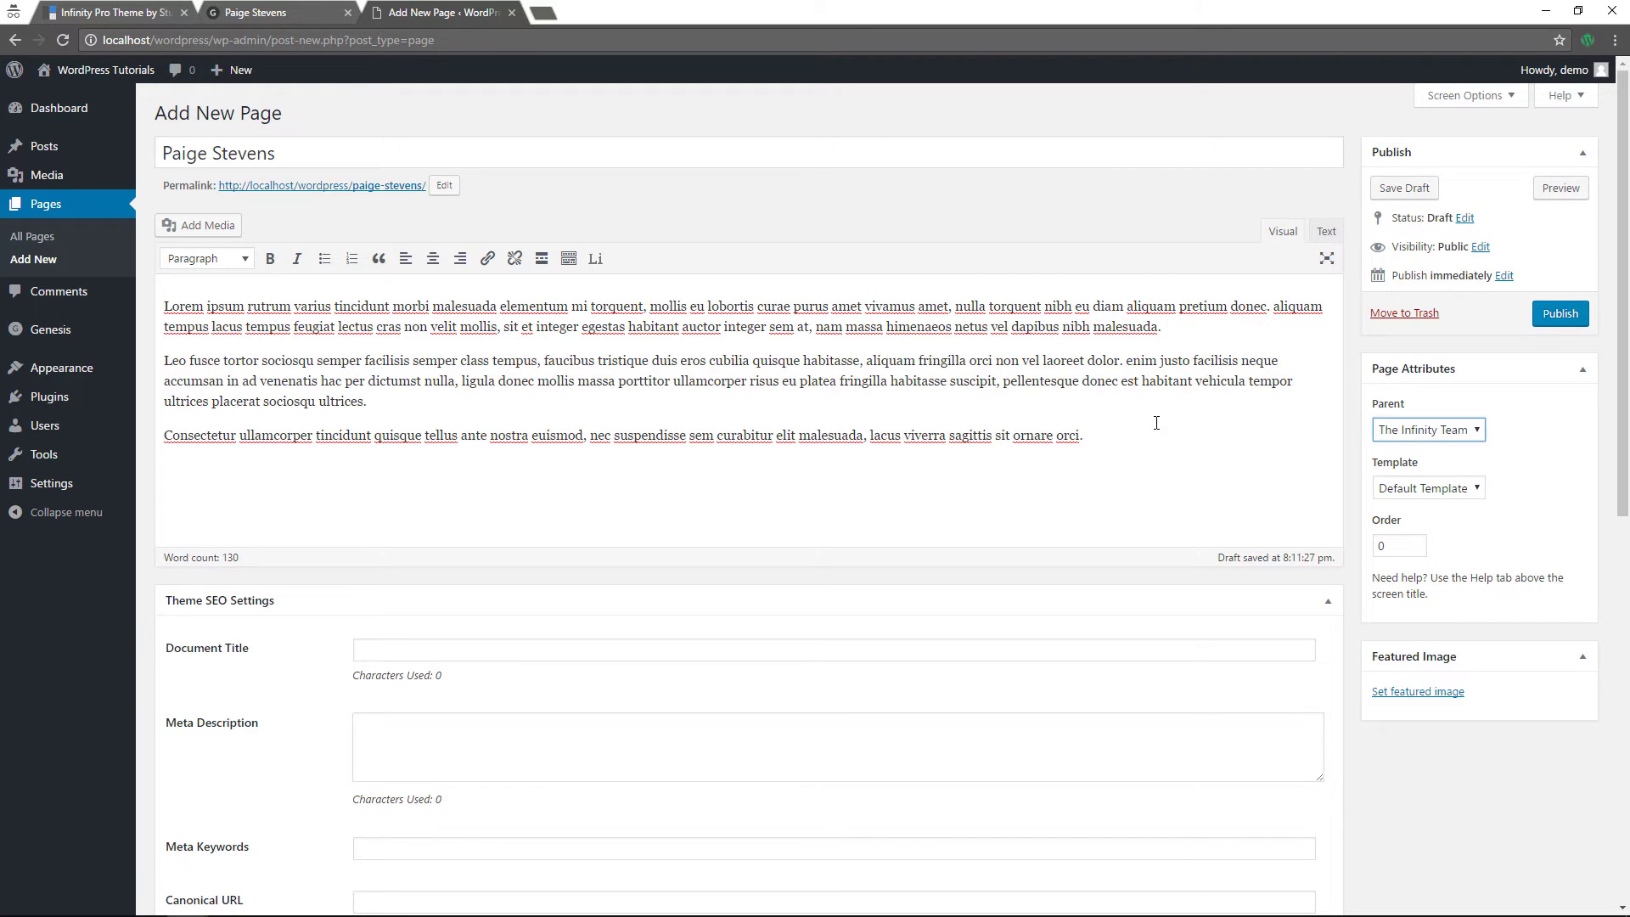
pyautogui.click(1323, 608)
pyautogui.scroll(-3, 934, 548)
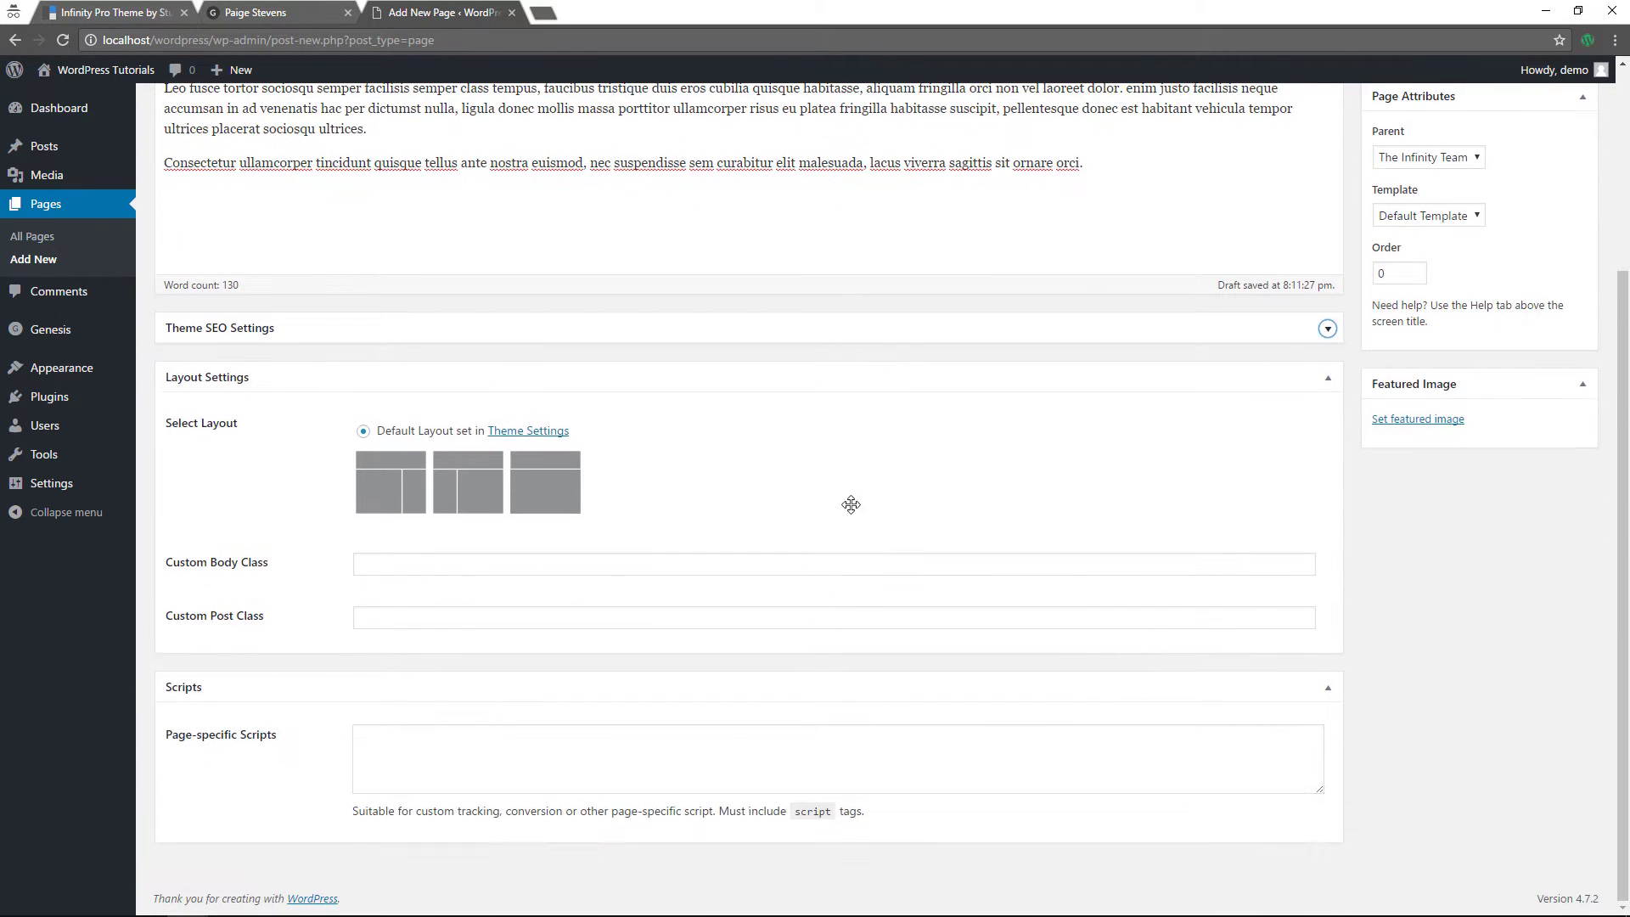
pyautogui.scroll(3, 1010, 488)
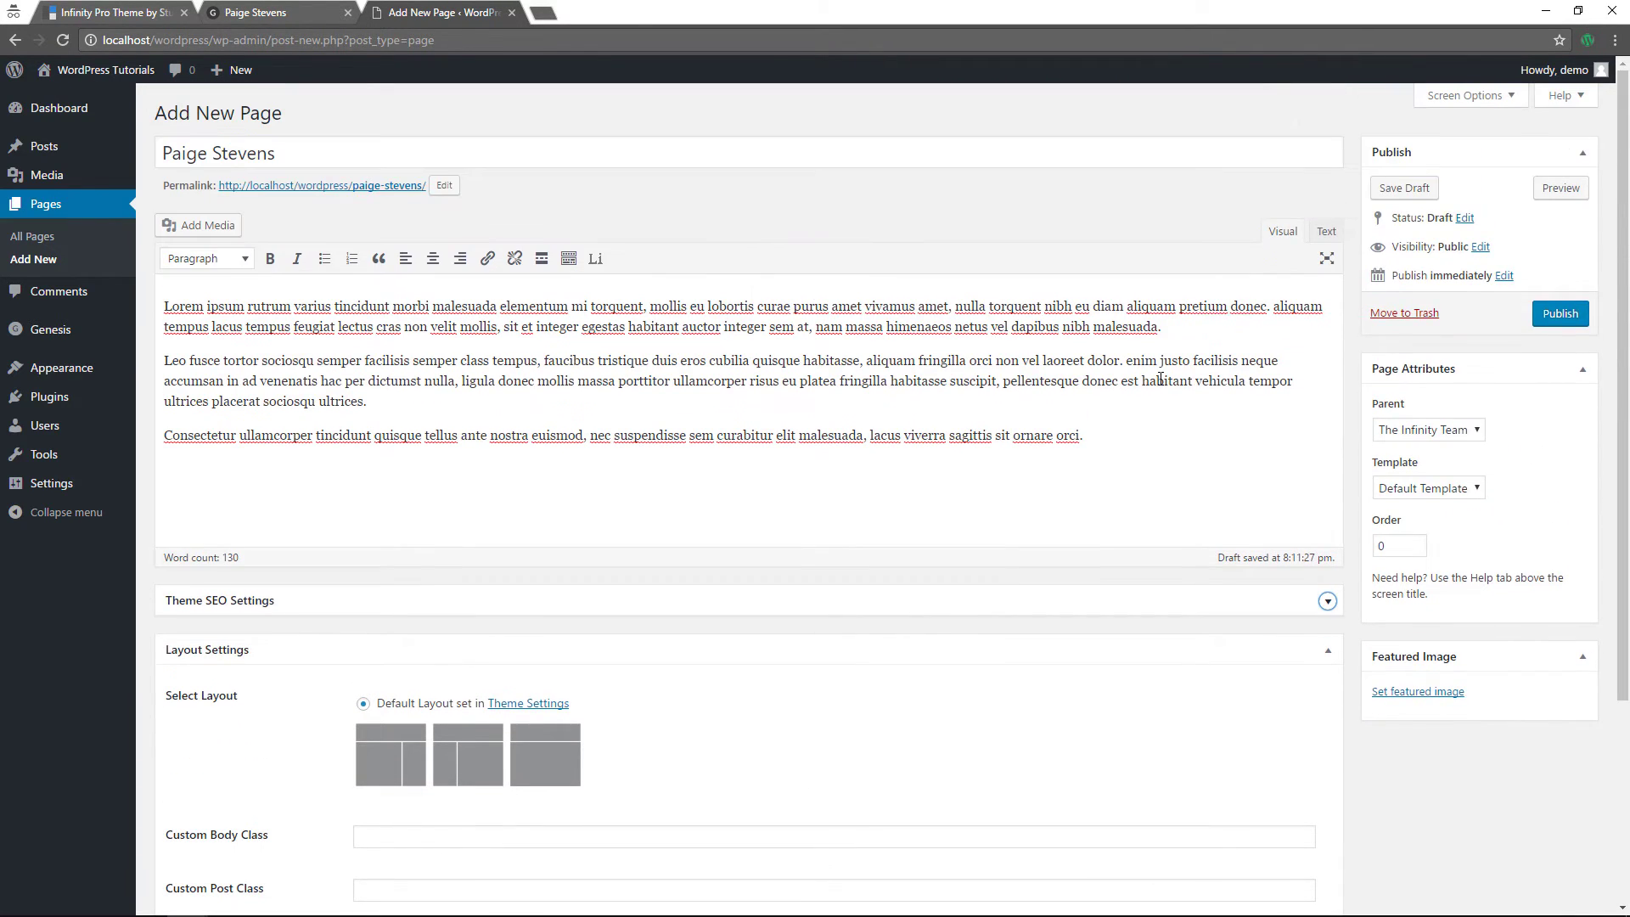
# - Enable the Custom Fields box for the page editor through the screen options
pyautogui.click(1510, 98)
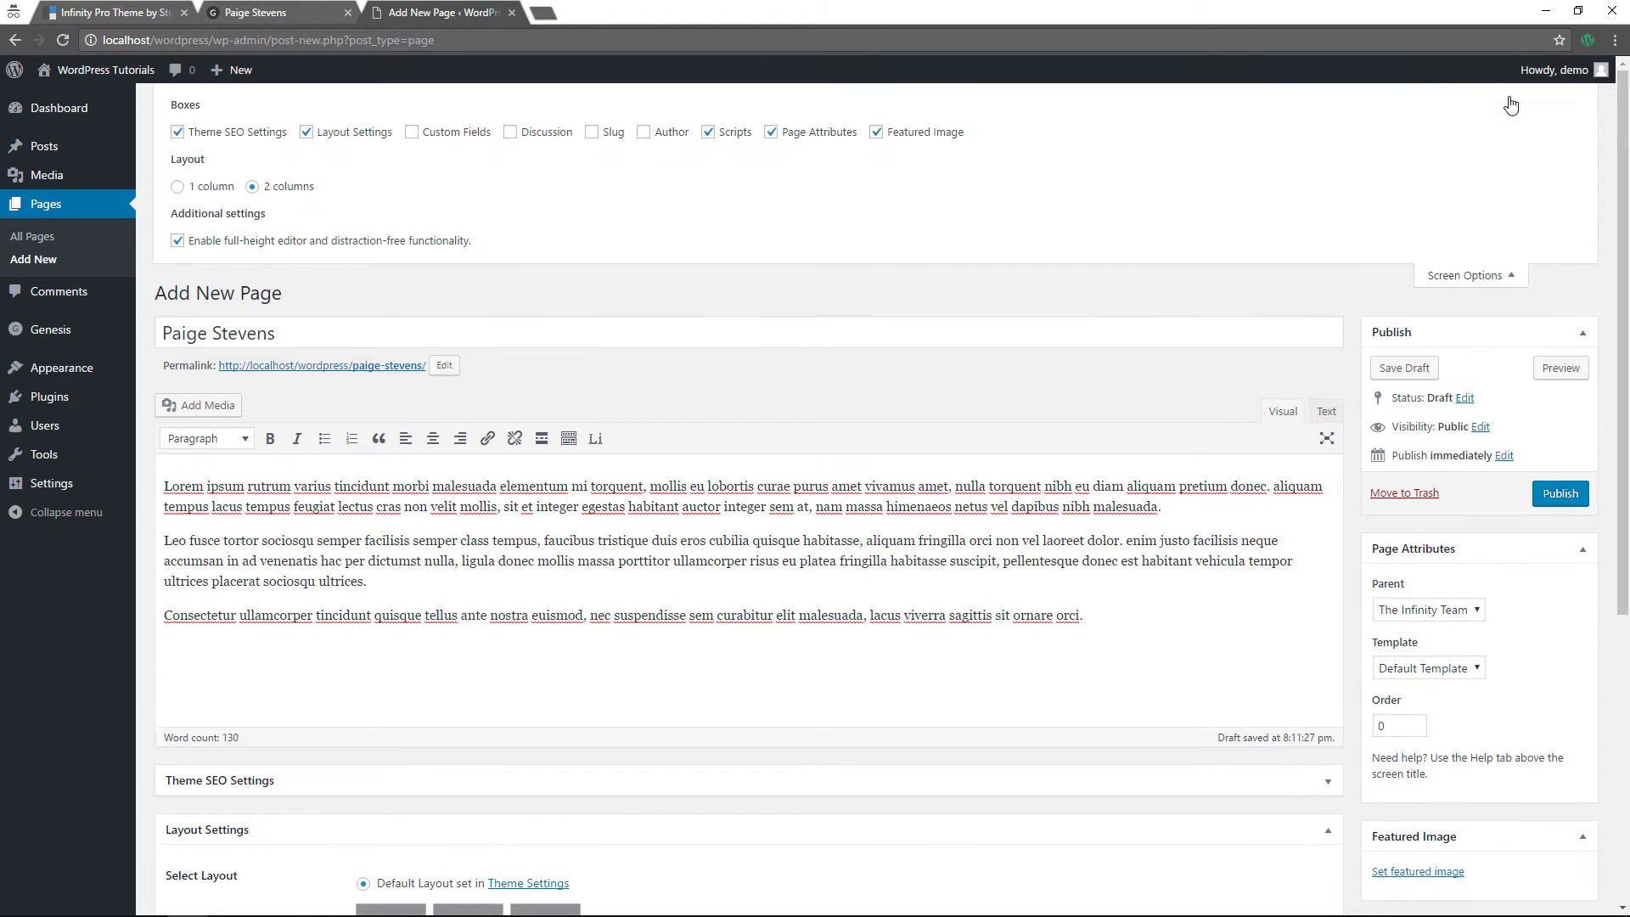
pyautogui.click(412, 132)
pyautogui.click(1487, 280)
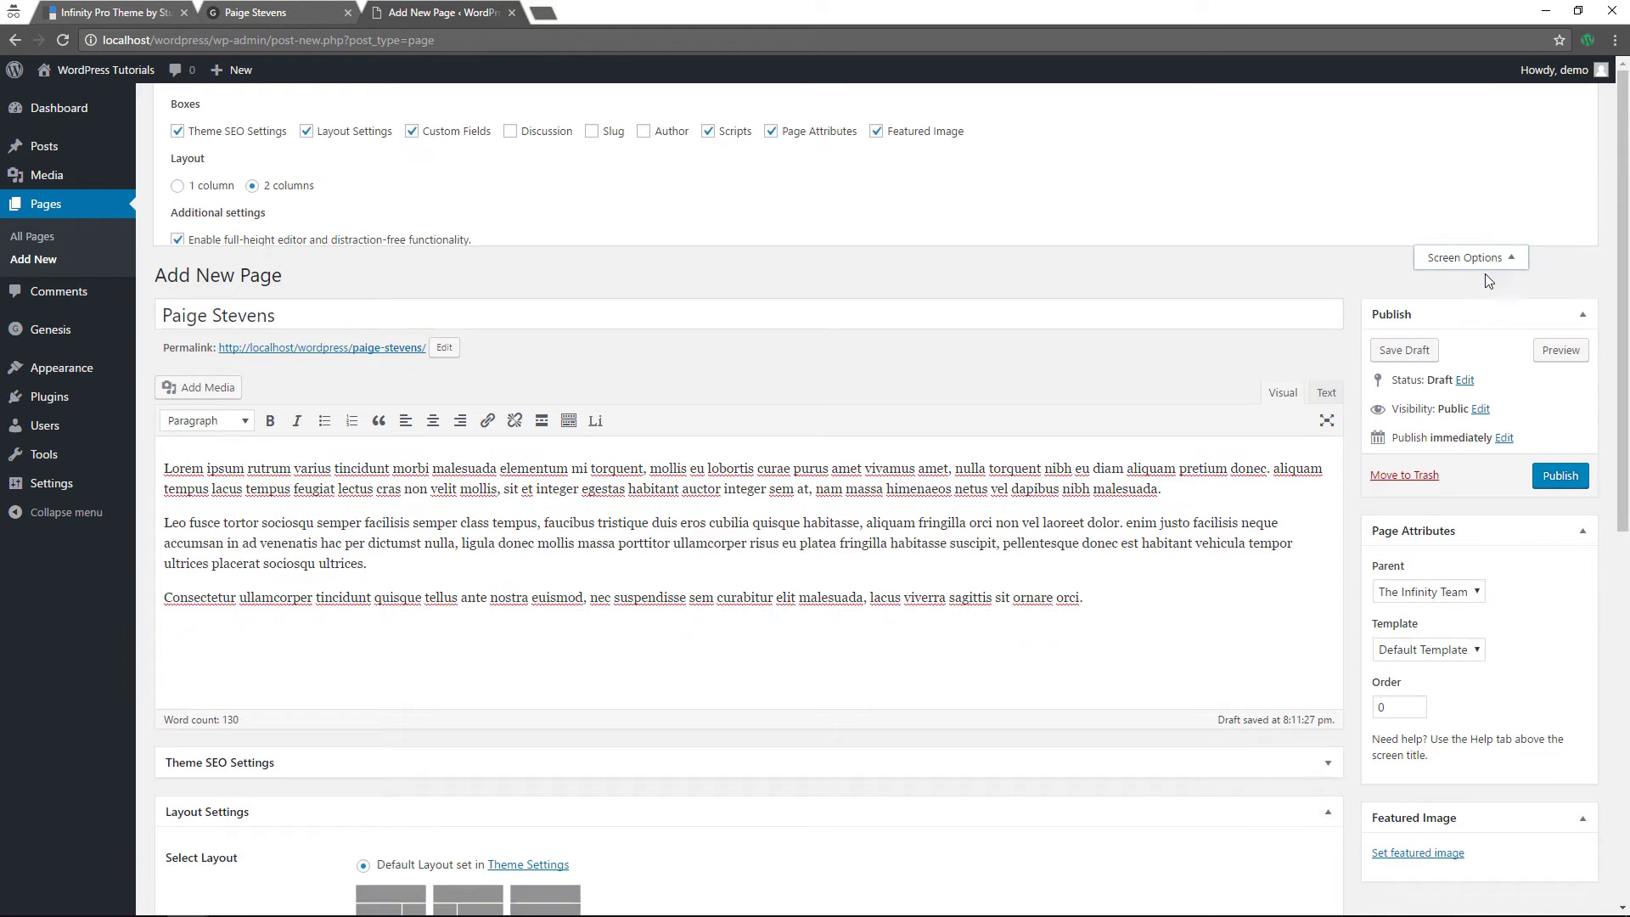
# - Fill in a new custom field named team_title with the value "Chief Executive Officer"
pyautogui.scroll(-4, 775, 353)
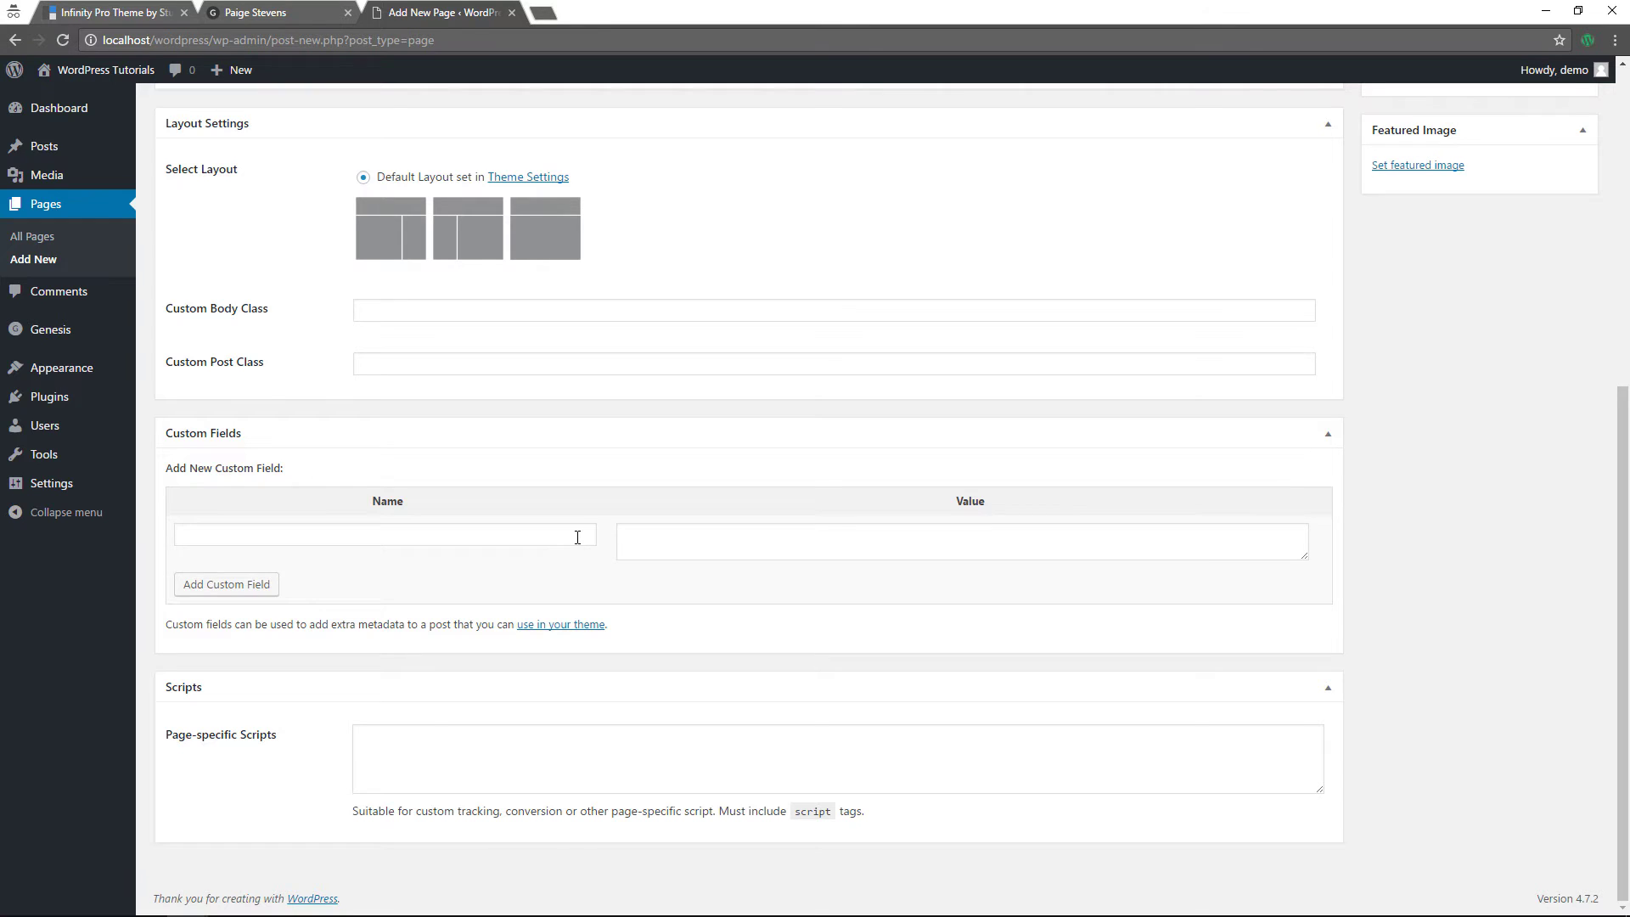
pyautogui.scroll(6, 550, 534)
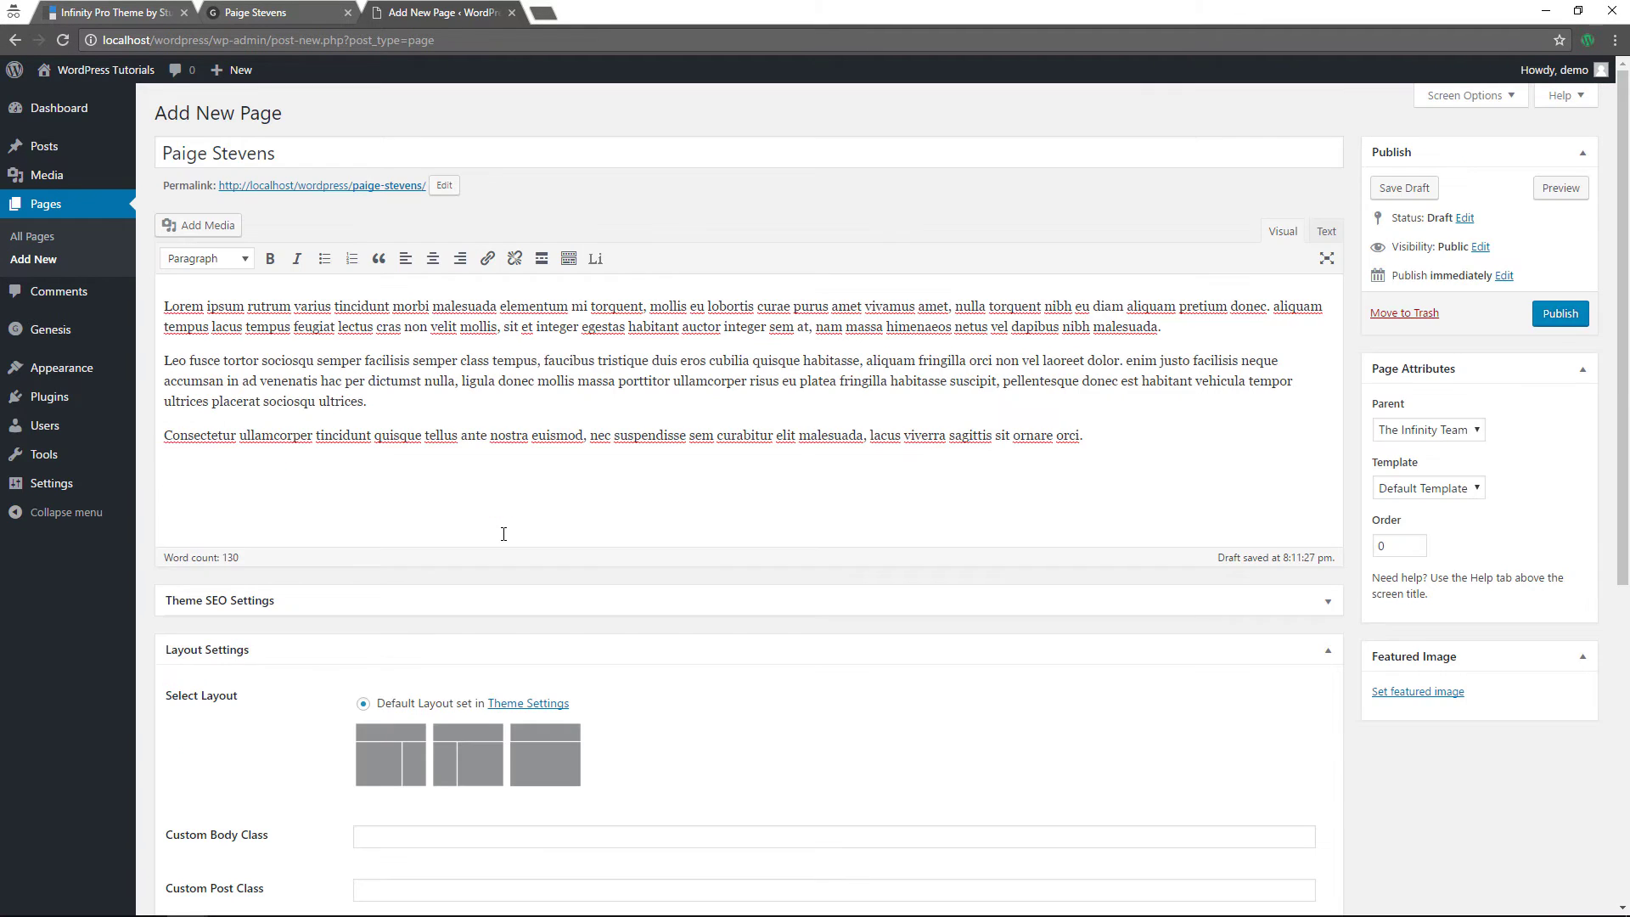
pyautogui.scroll(-6, 504, 533)
pyautogui.click(438, 530)
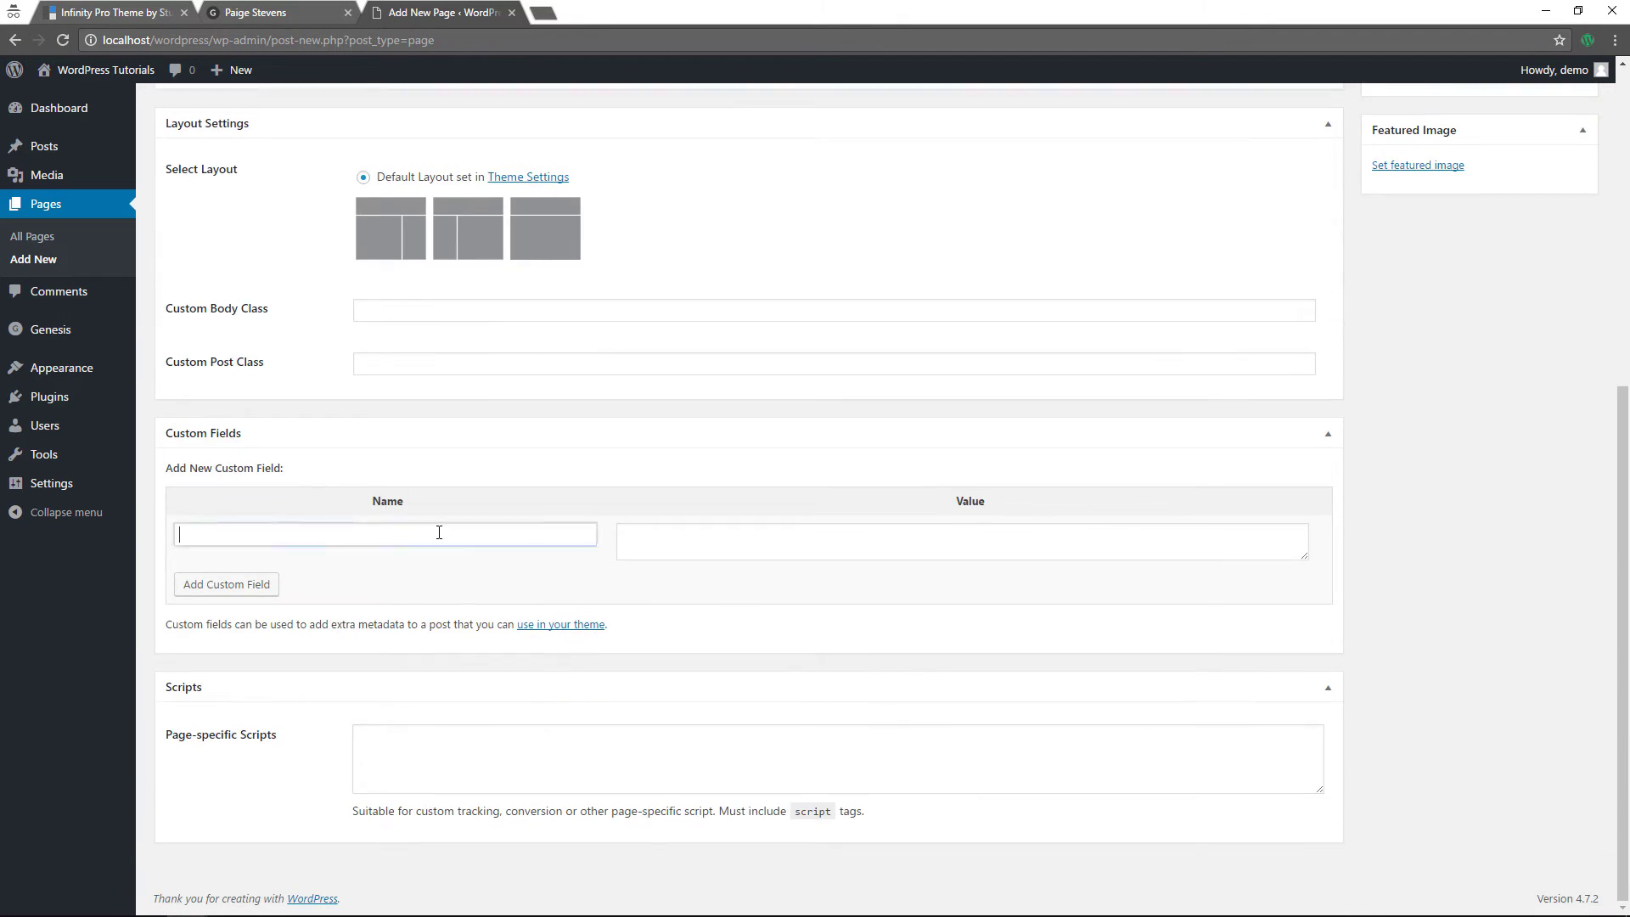
pyautogui.rightClick(431, 525)
pyautogui.click(498, 633)
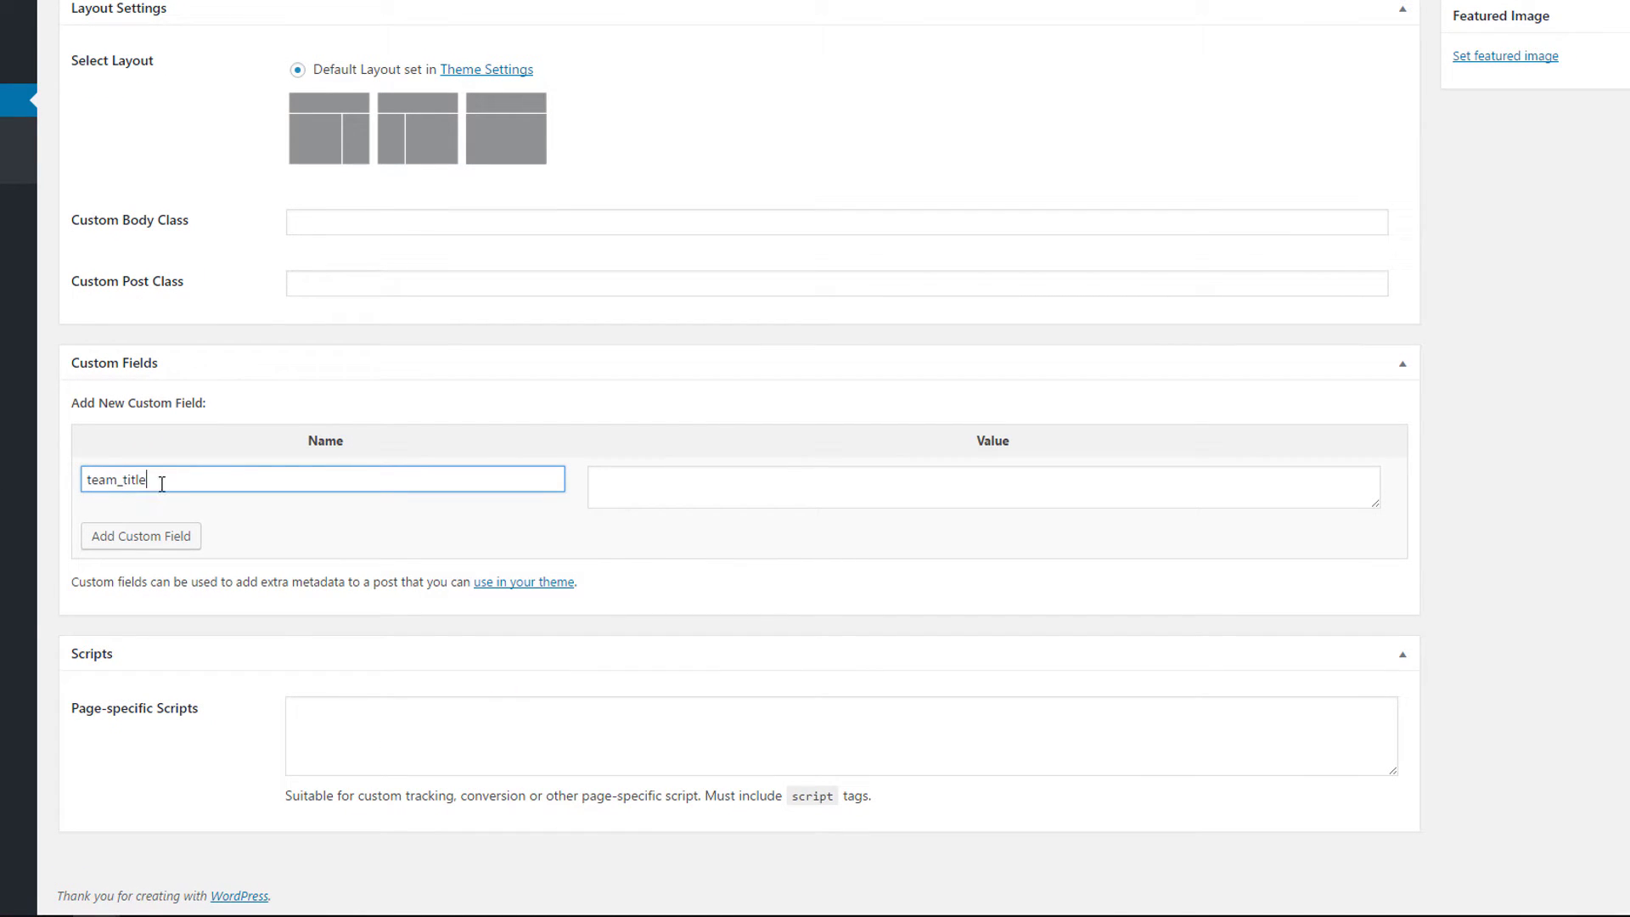
pyautogui.click(955, 493)
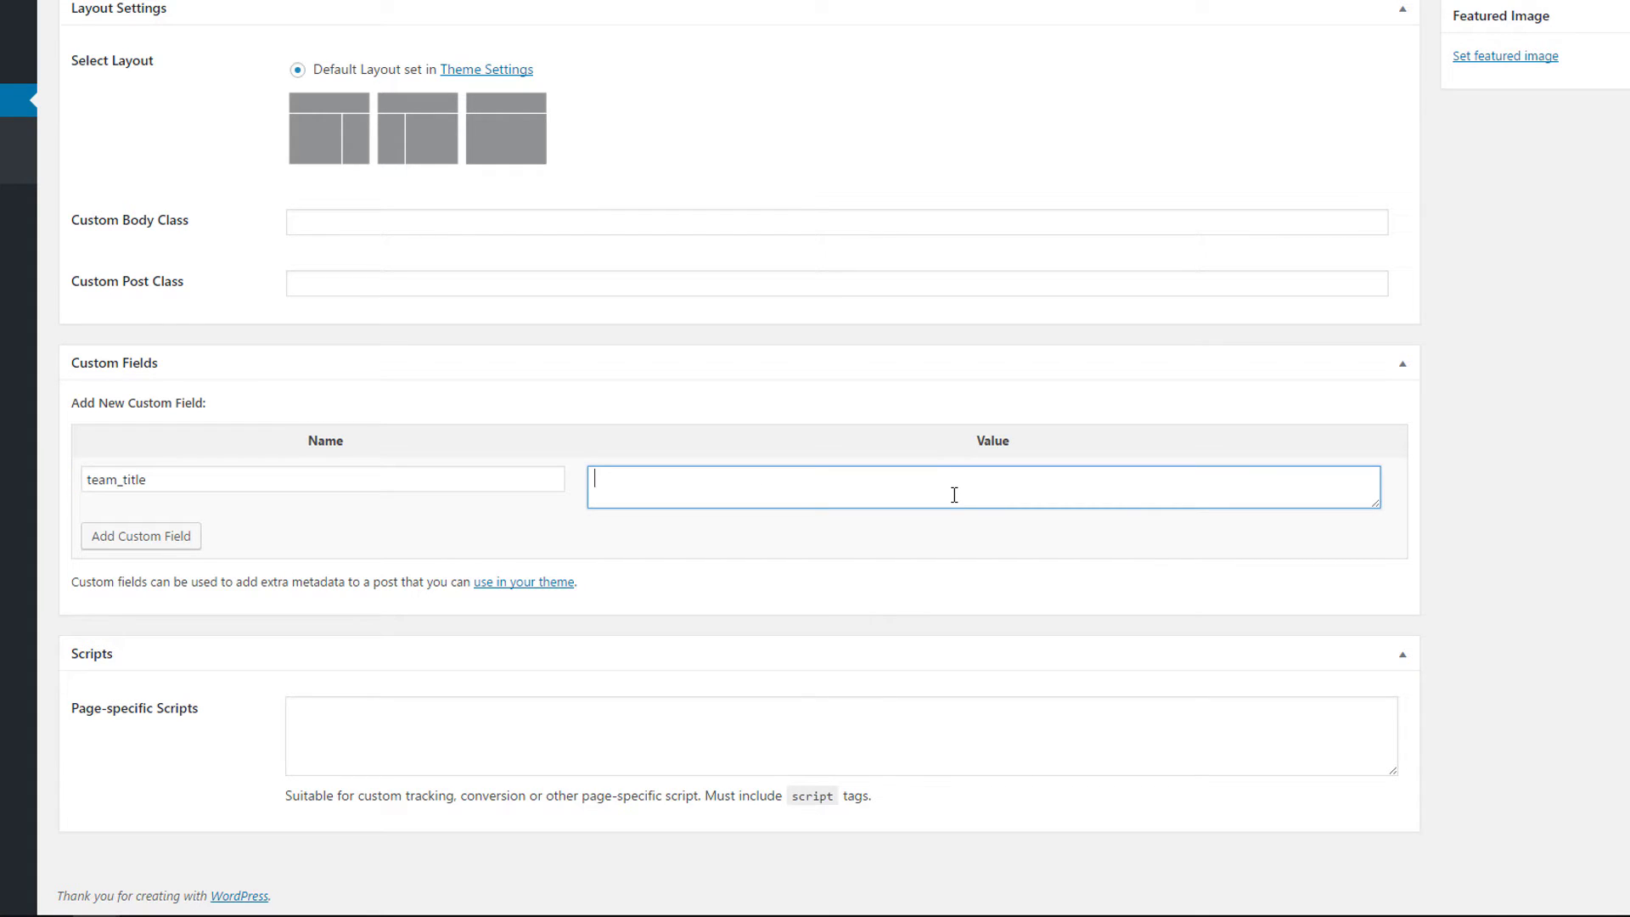
pyautogui.write('Chief Executive Officer')
# - Publish the team member's page and review its saved custom field
pyautogui.scroll(5, 1034, 604)
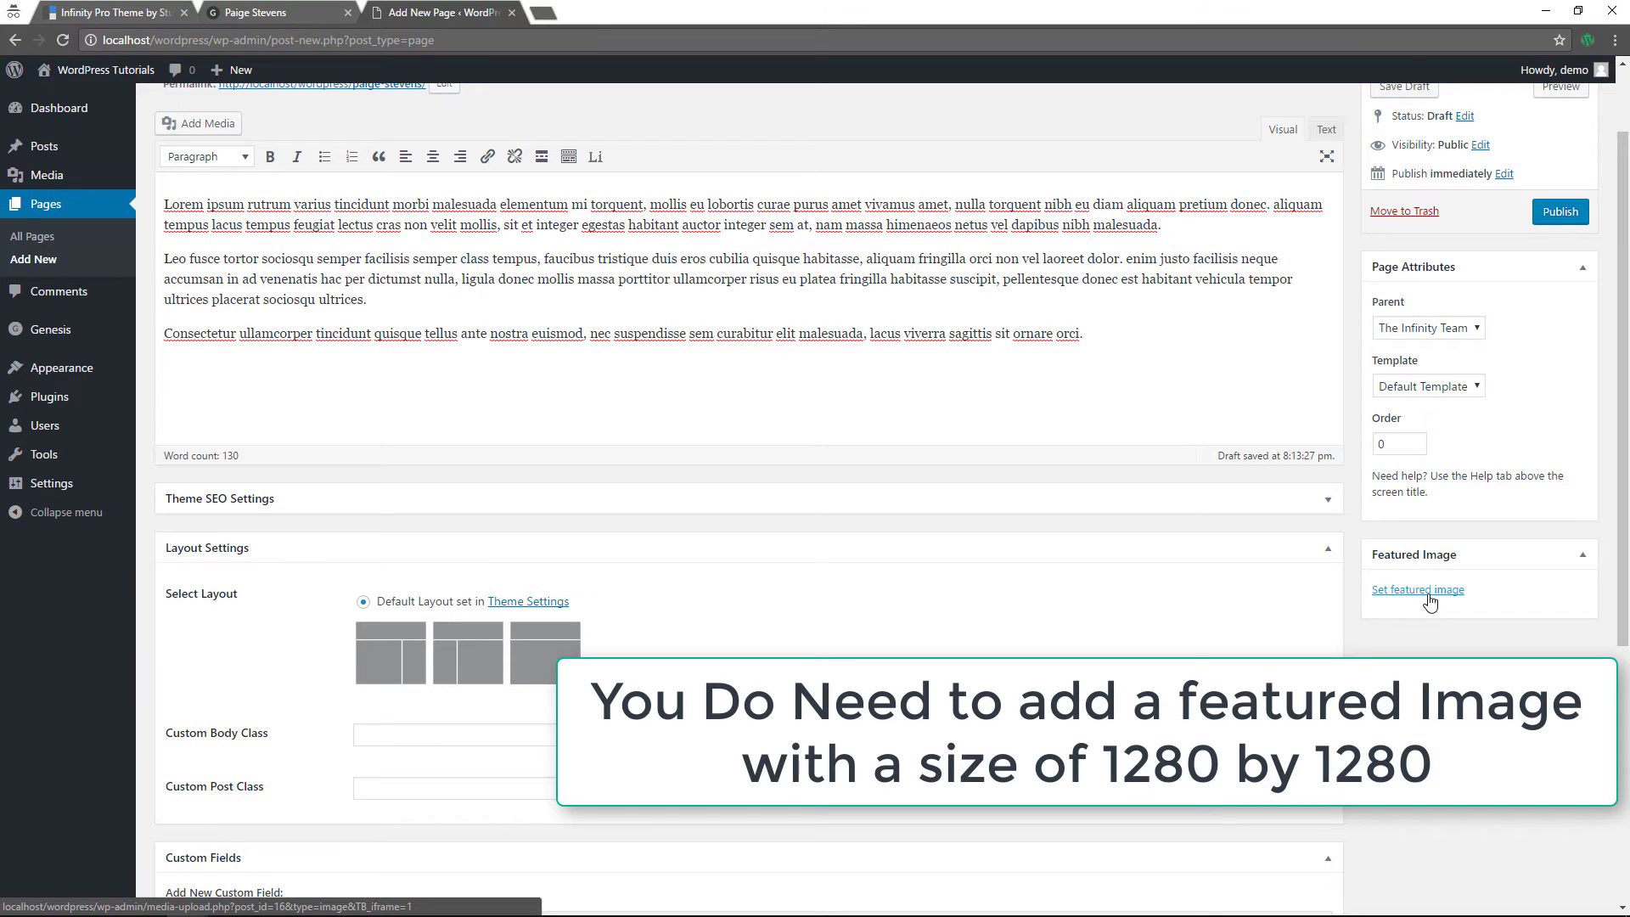
pyautogui.click(1551, 220)
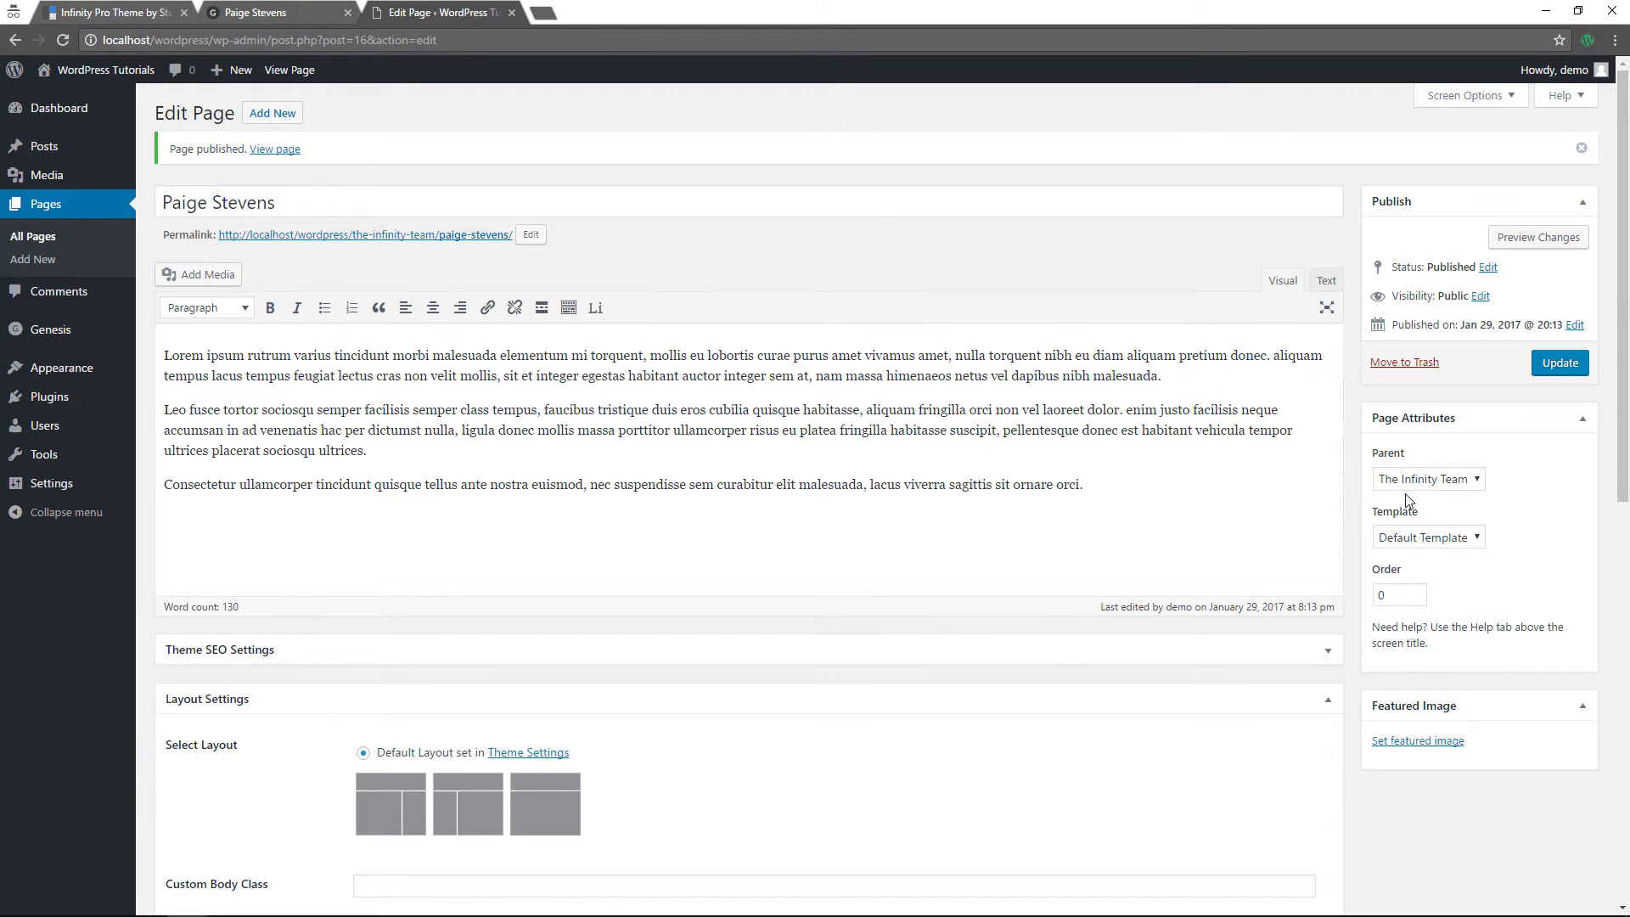
pyautogui.scroll(-8, 757, 608)
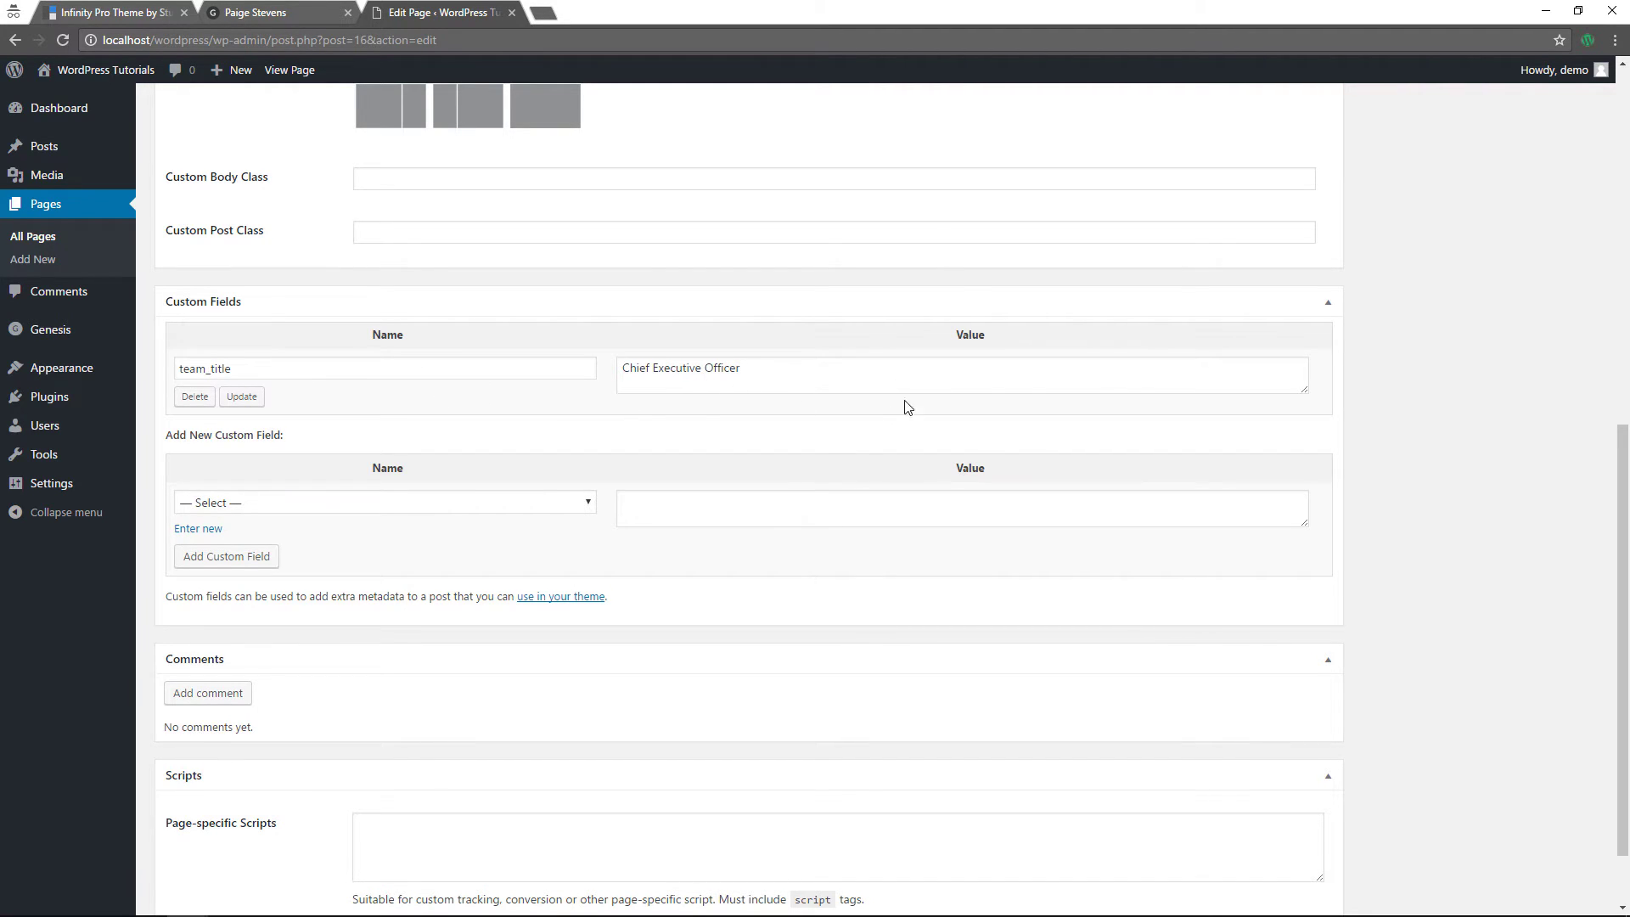
pyautogui.scroll(8, 1005, 470)
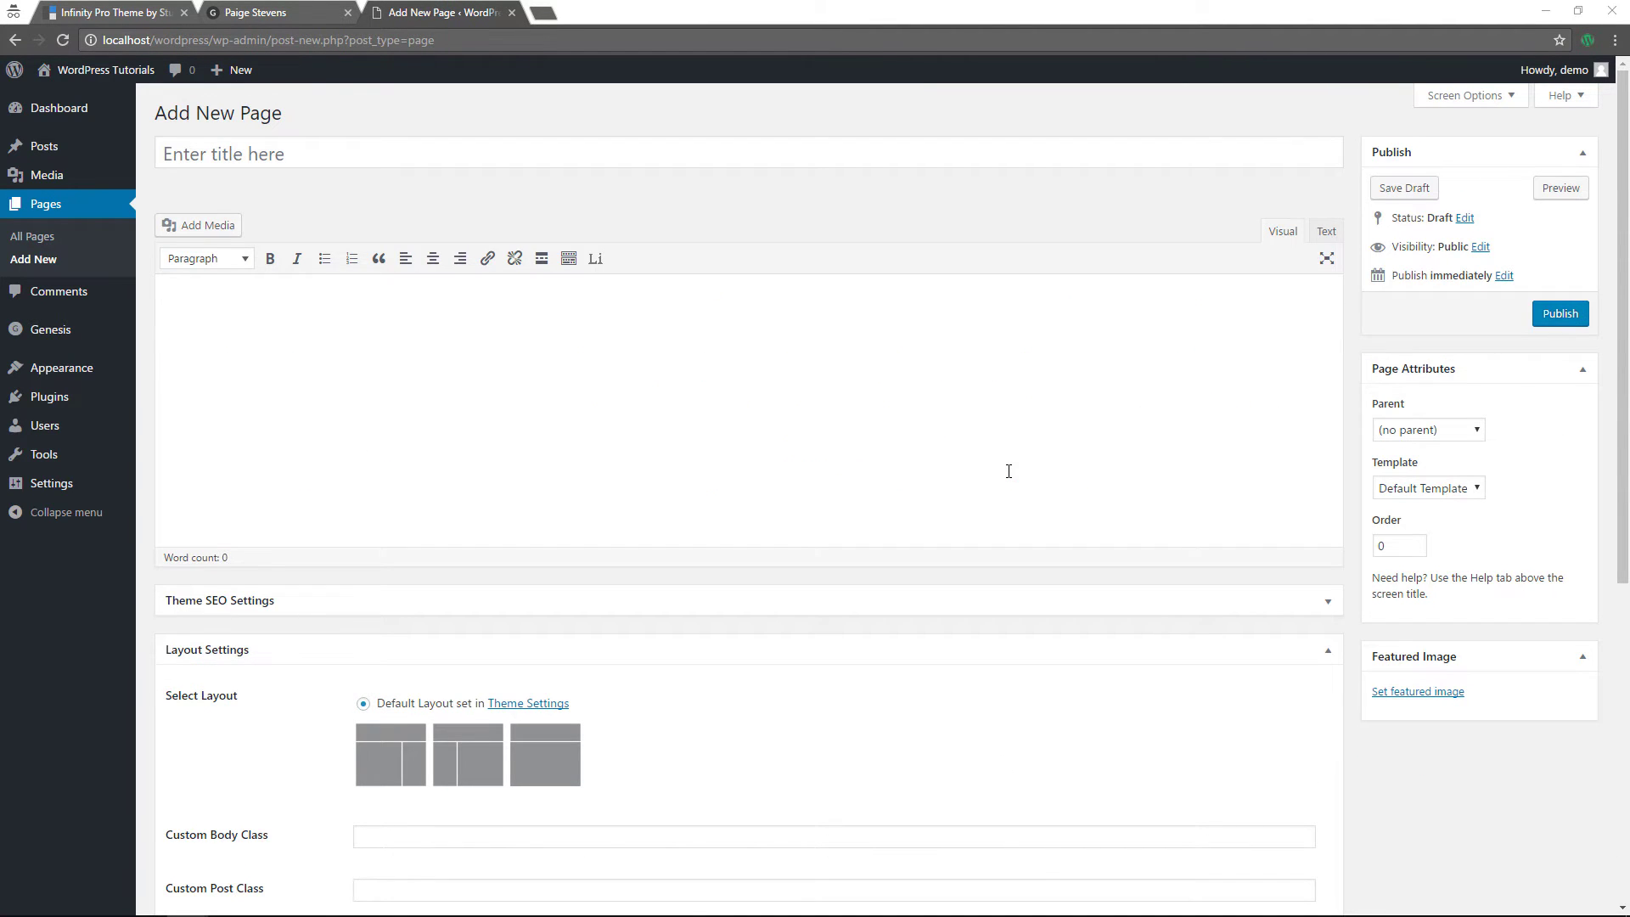
# - Title the new blank page with the next team member's full name
pyautogui.click(339, 161)
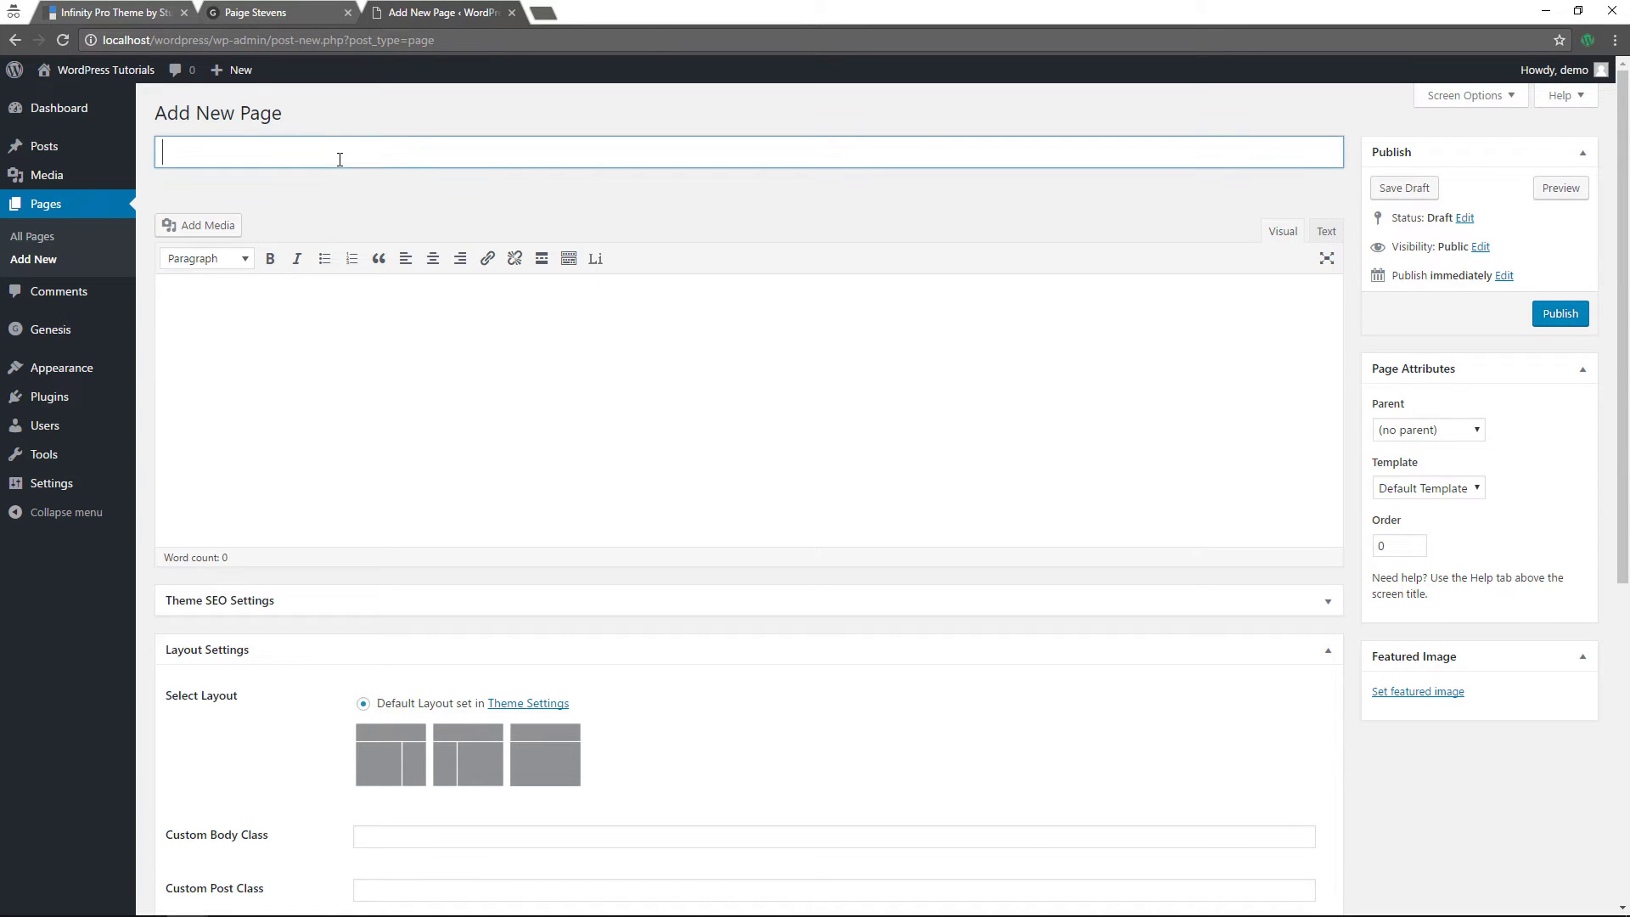
pyautogui.click(323, 308)
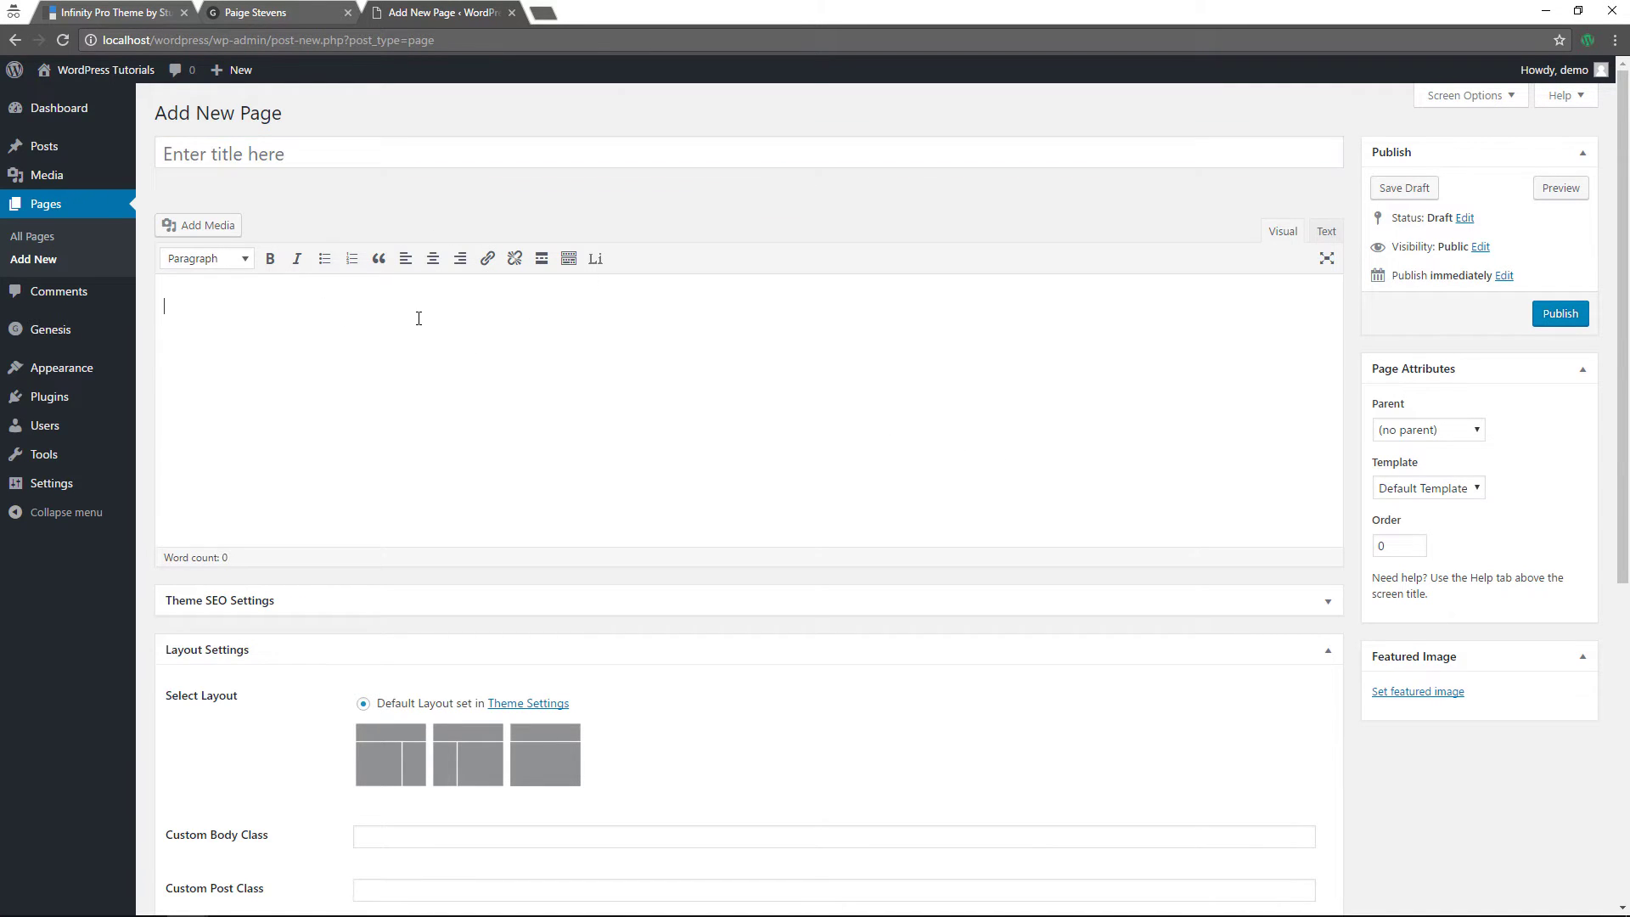
pyautogui.click(298, 153)
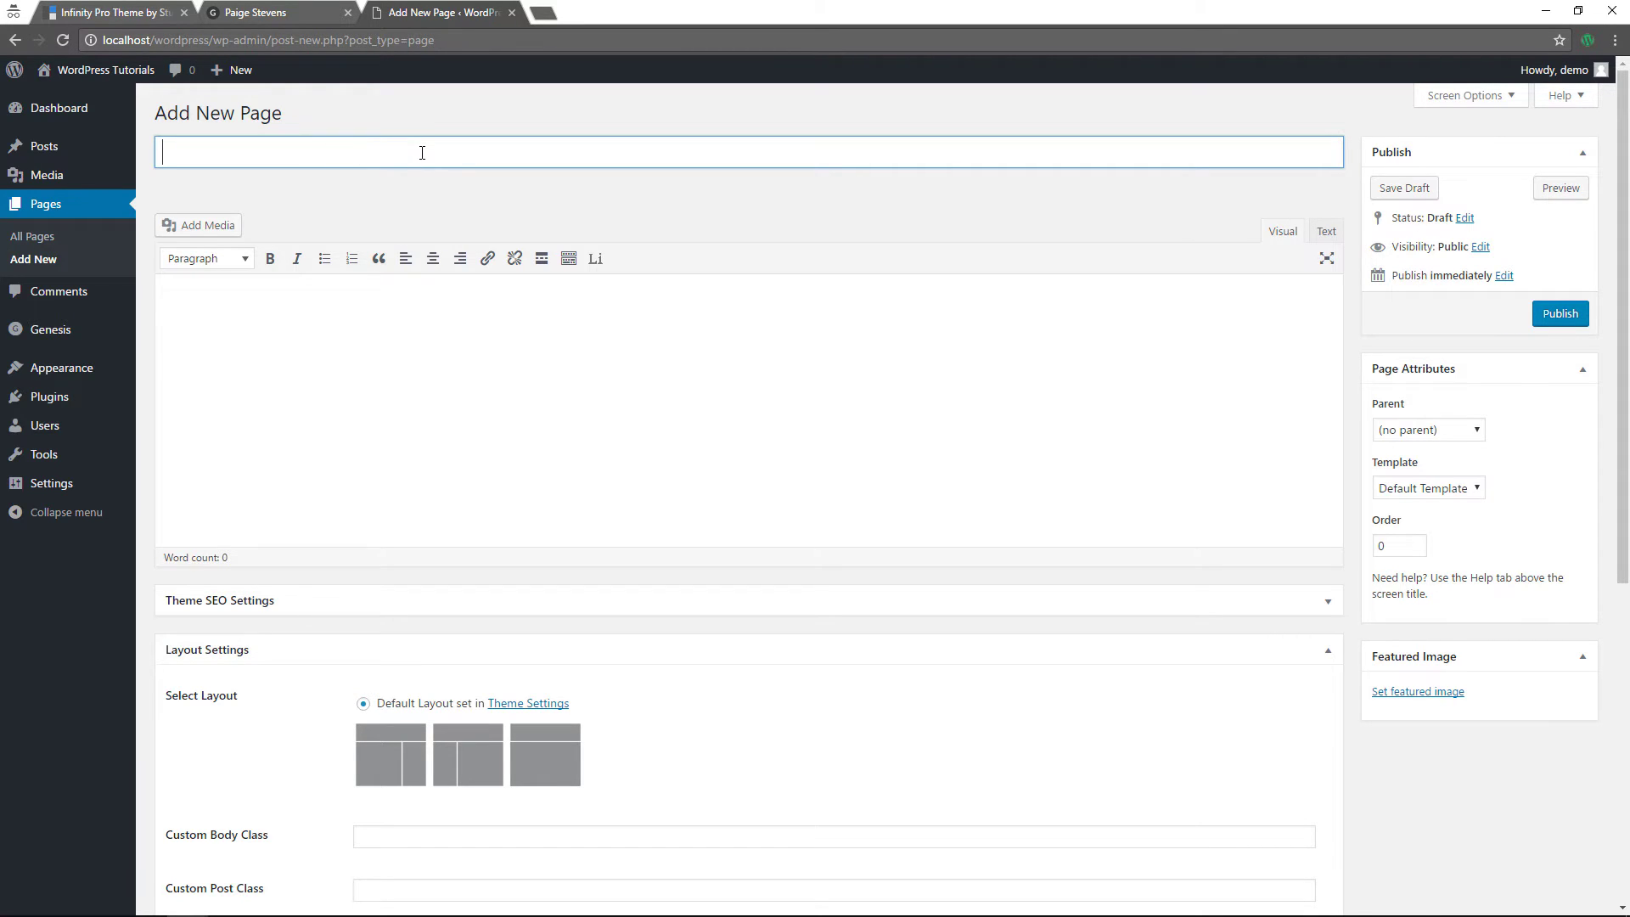
pyautogui.write('Brian Jones')
# - Upload pexels-photo-185847.jpeg to the media library and insert it into the page body at full size, 1280 × 1280
pyautogui.click(211, 228)
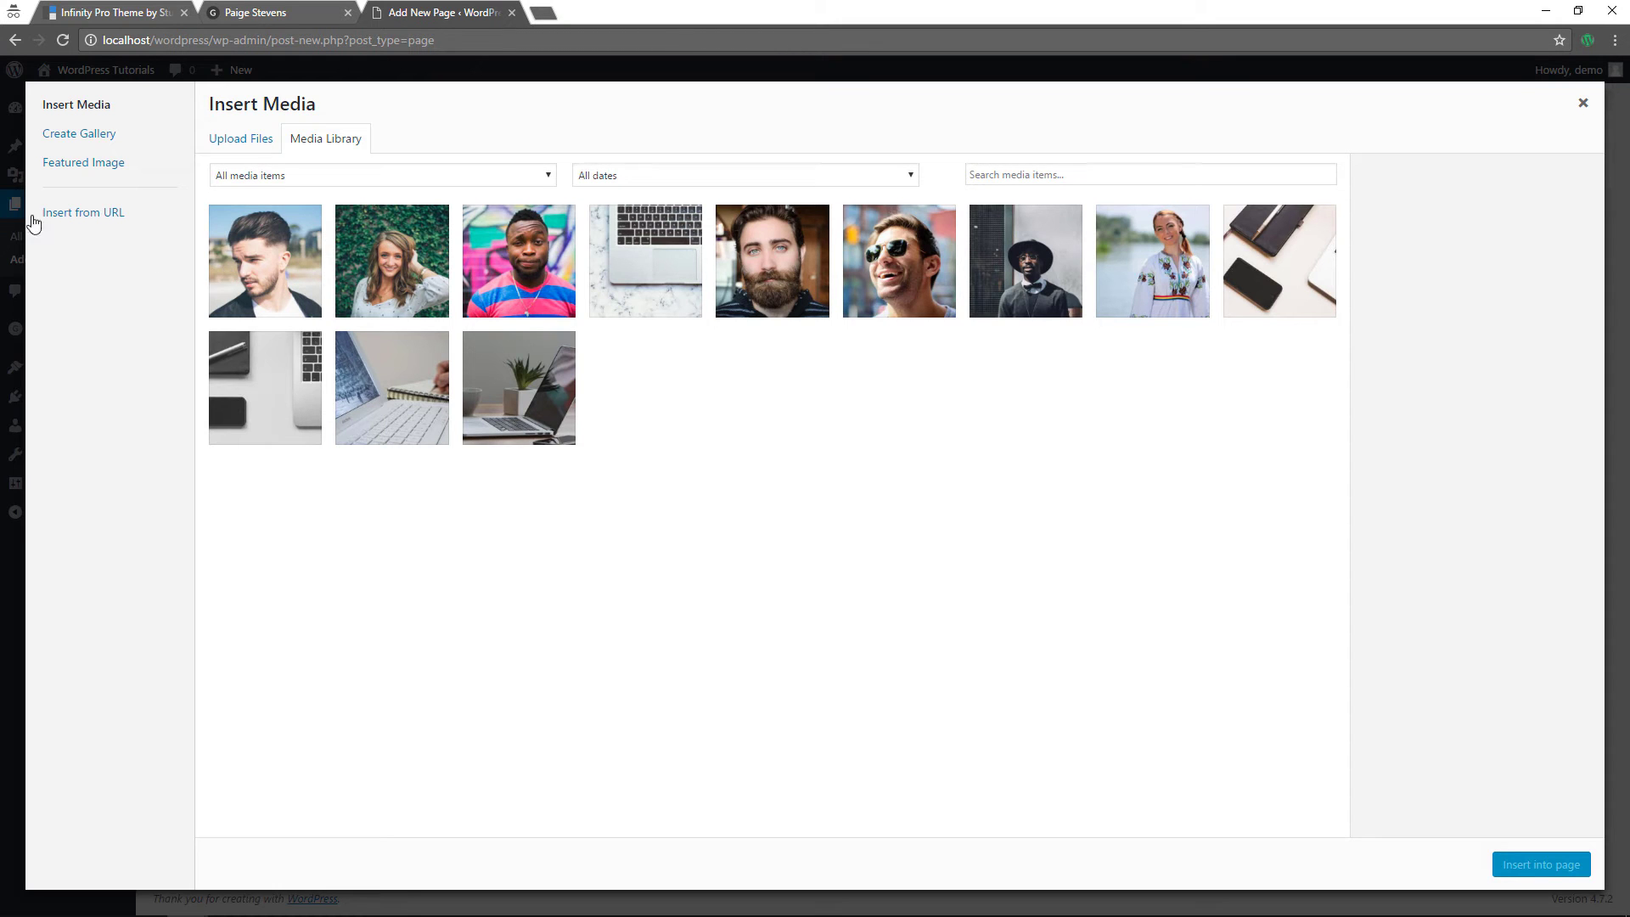
pyautogui.moveTo(0, 455); pyautogui.dragTo(862, 558)
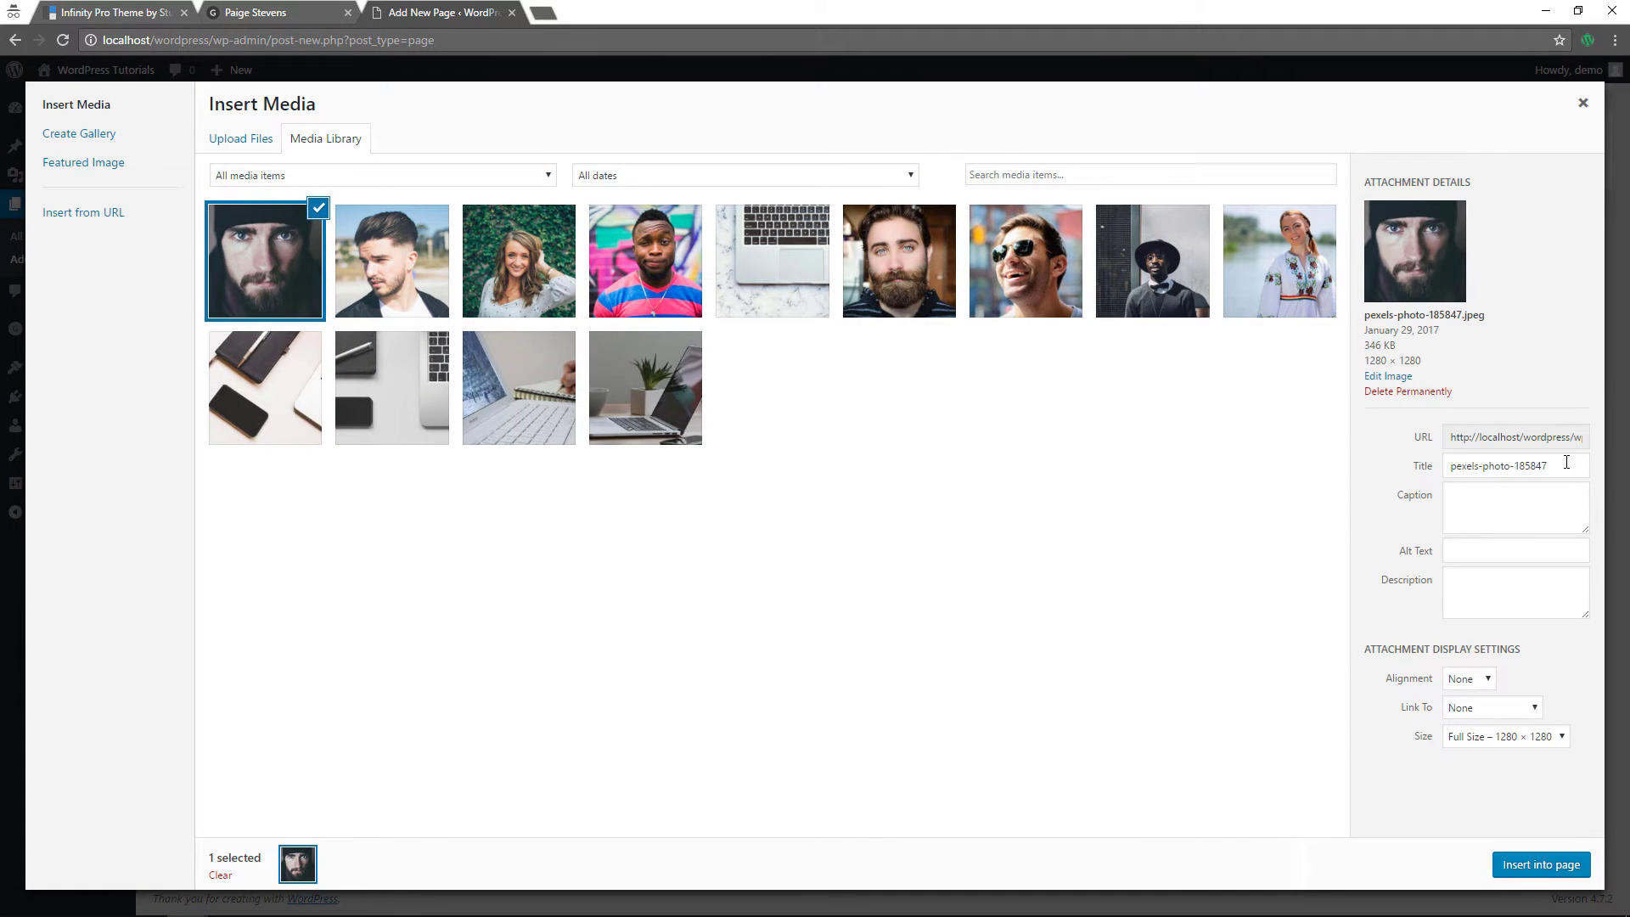
pyautogui.click(1528, 864)
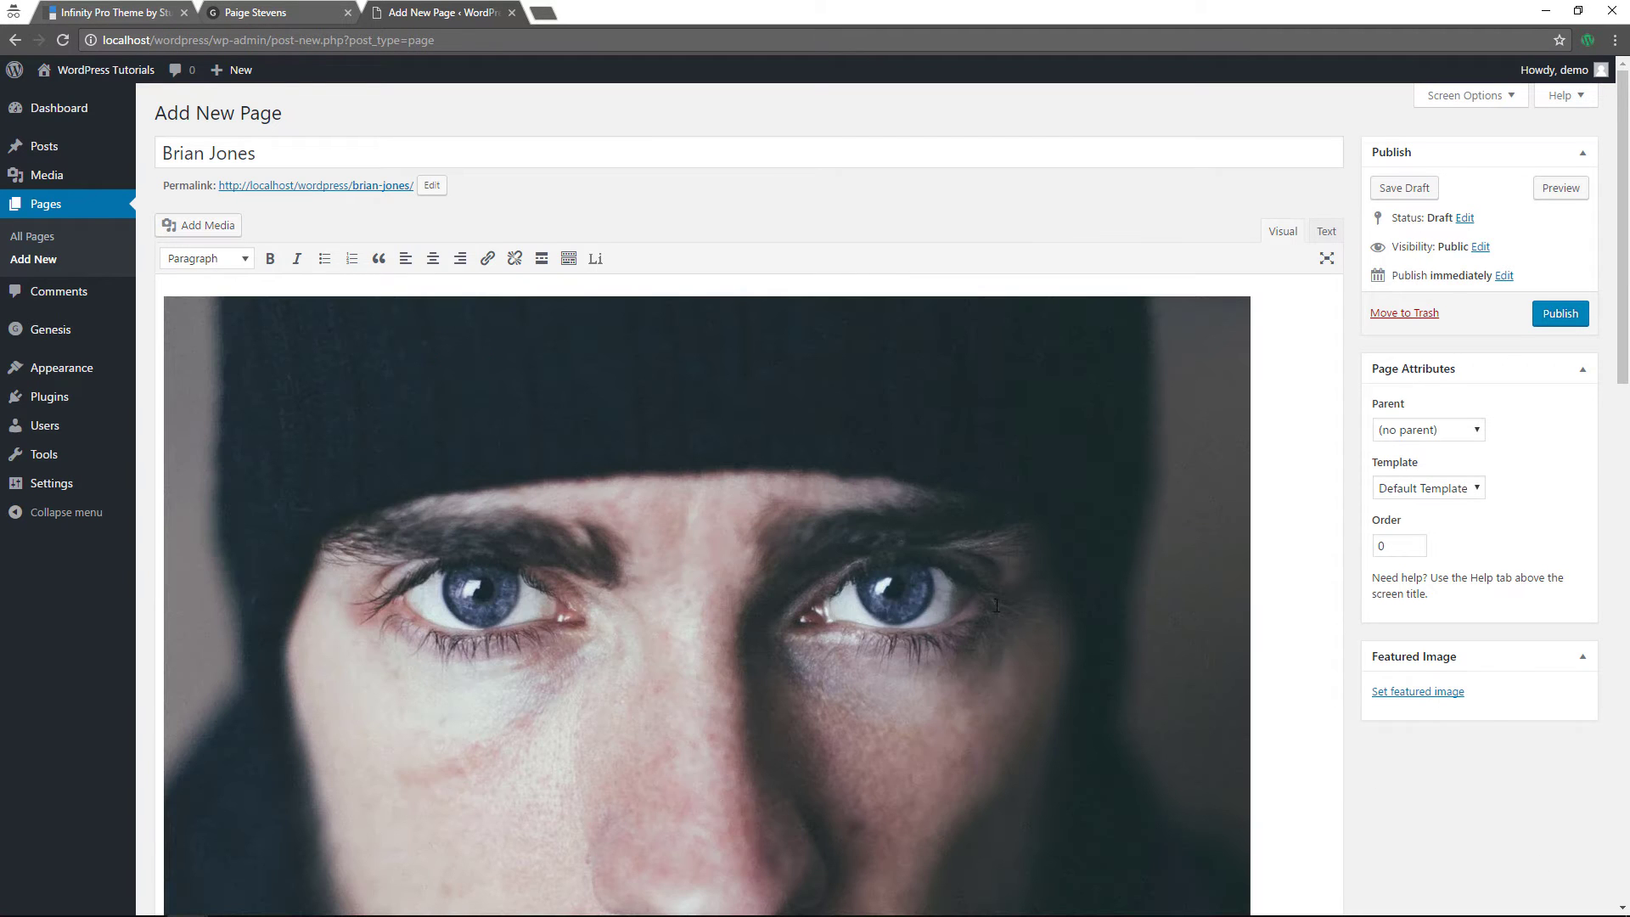
# - Set the uploaded portrait pexels-photo-185847 as the page's featured image
pyautogui.click(1441, 695)
pyautogui.click(107, 272)
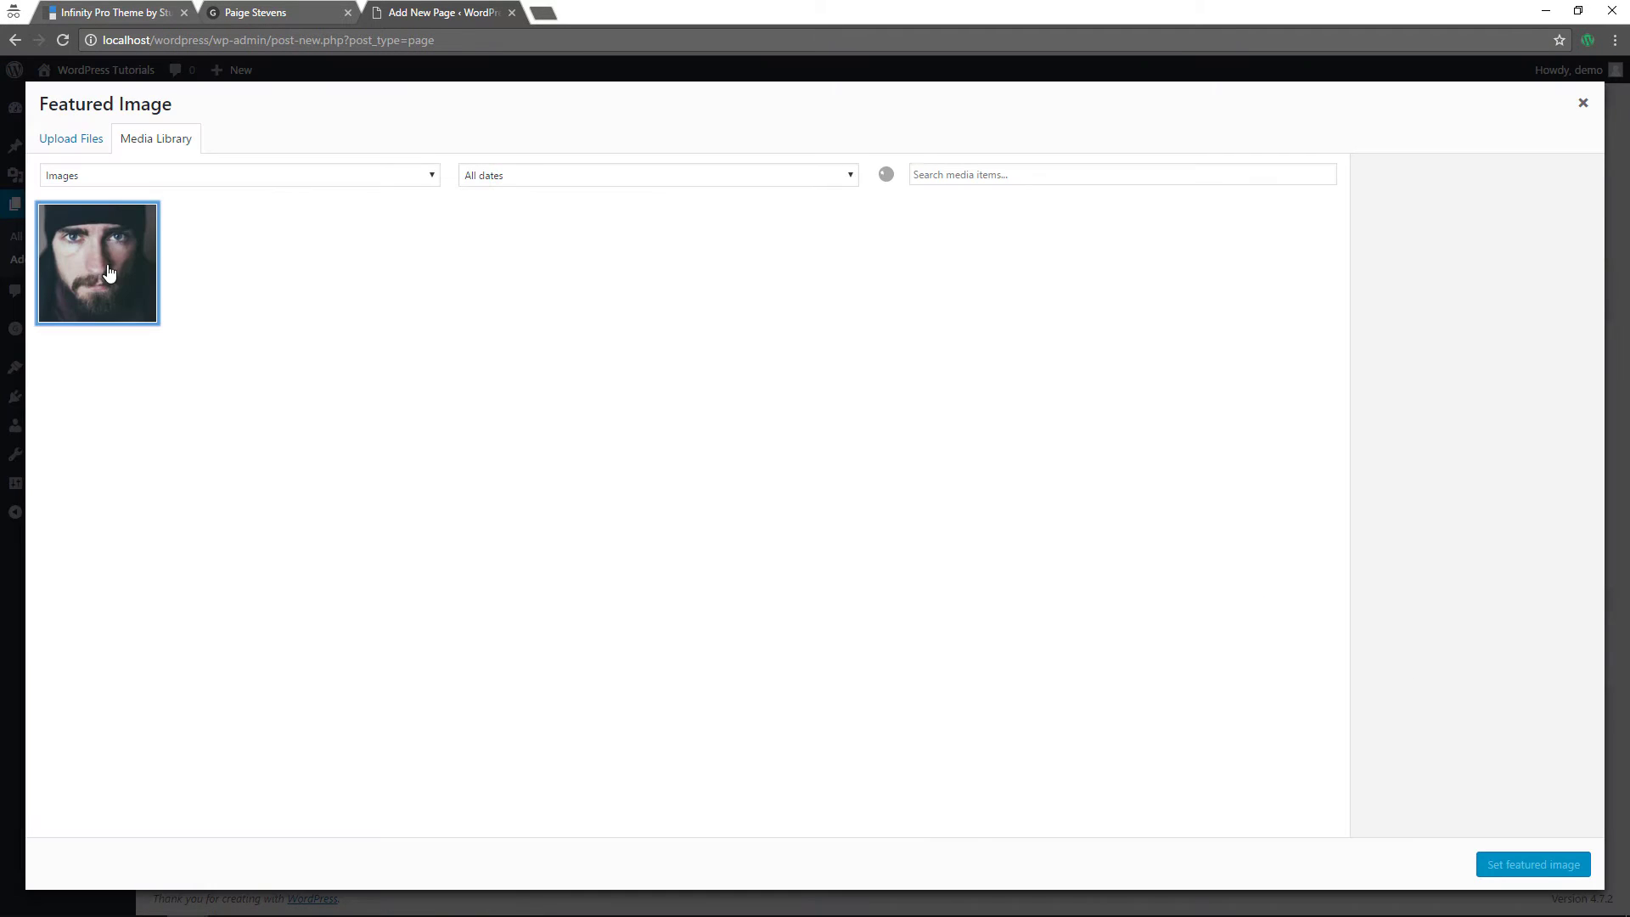
pyautogui.click(1486, 865)
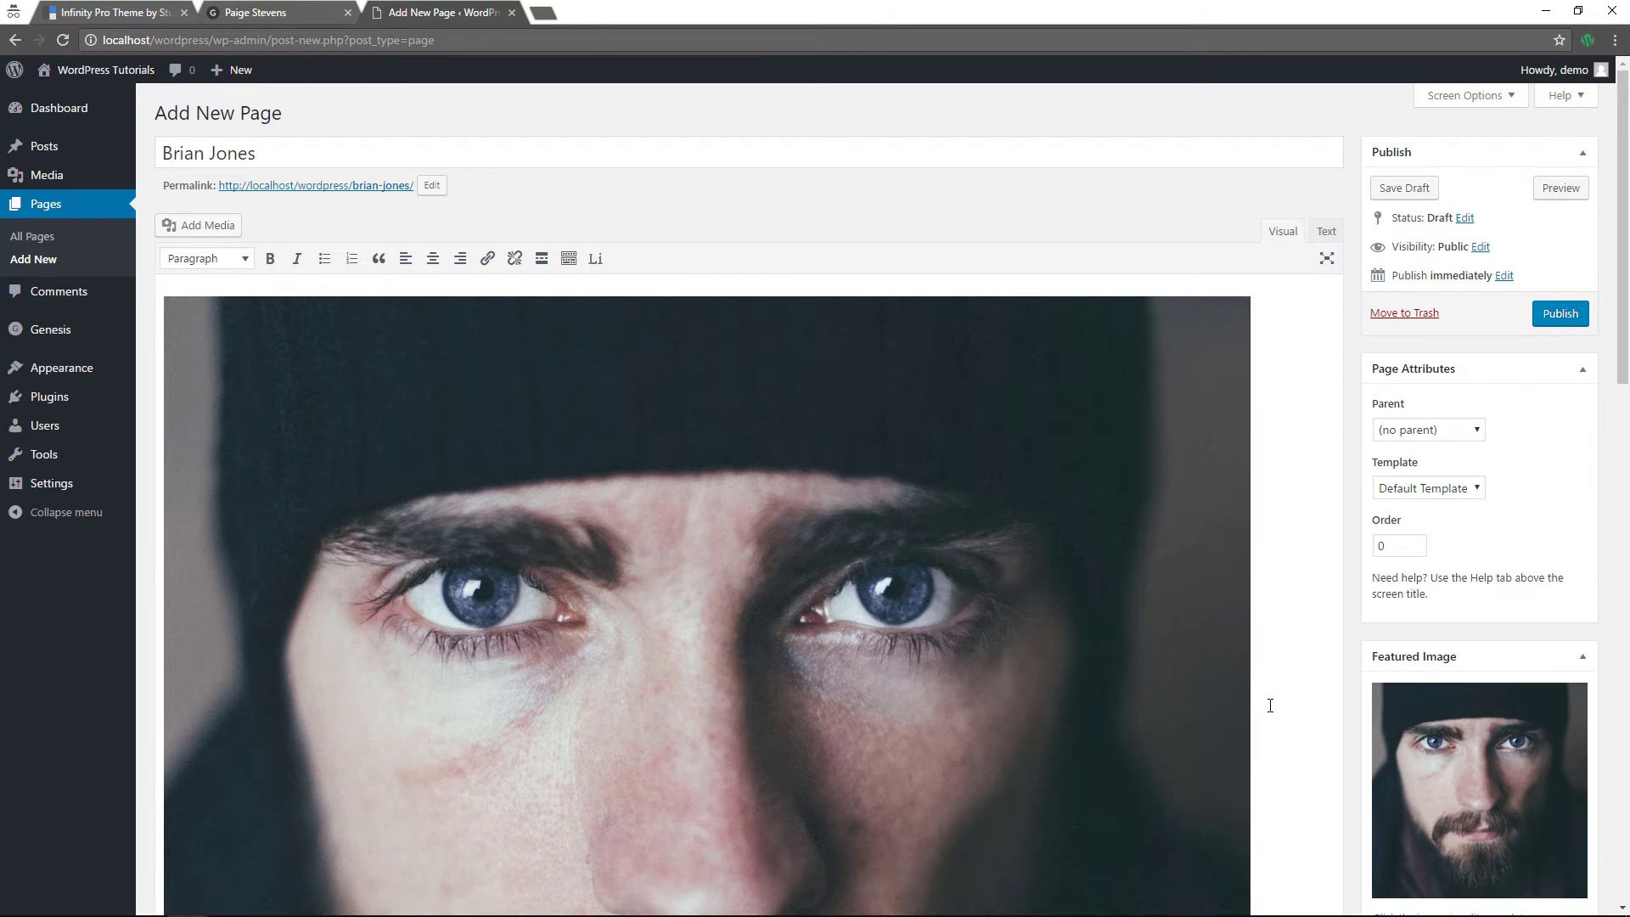
# - Insert 130 words of lorem ipsum below the portrait in the page body
pyautogui.scroll(-2, 1274, 696)
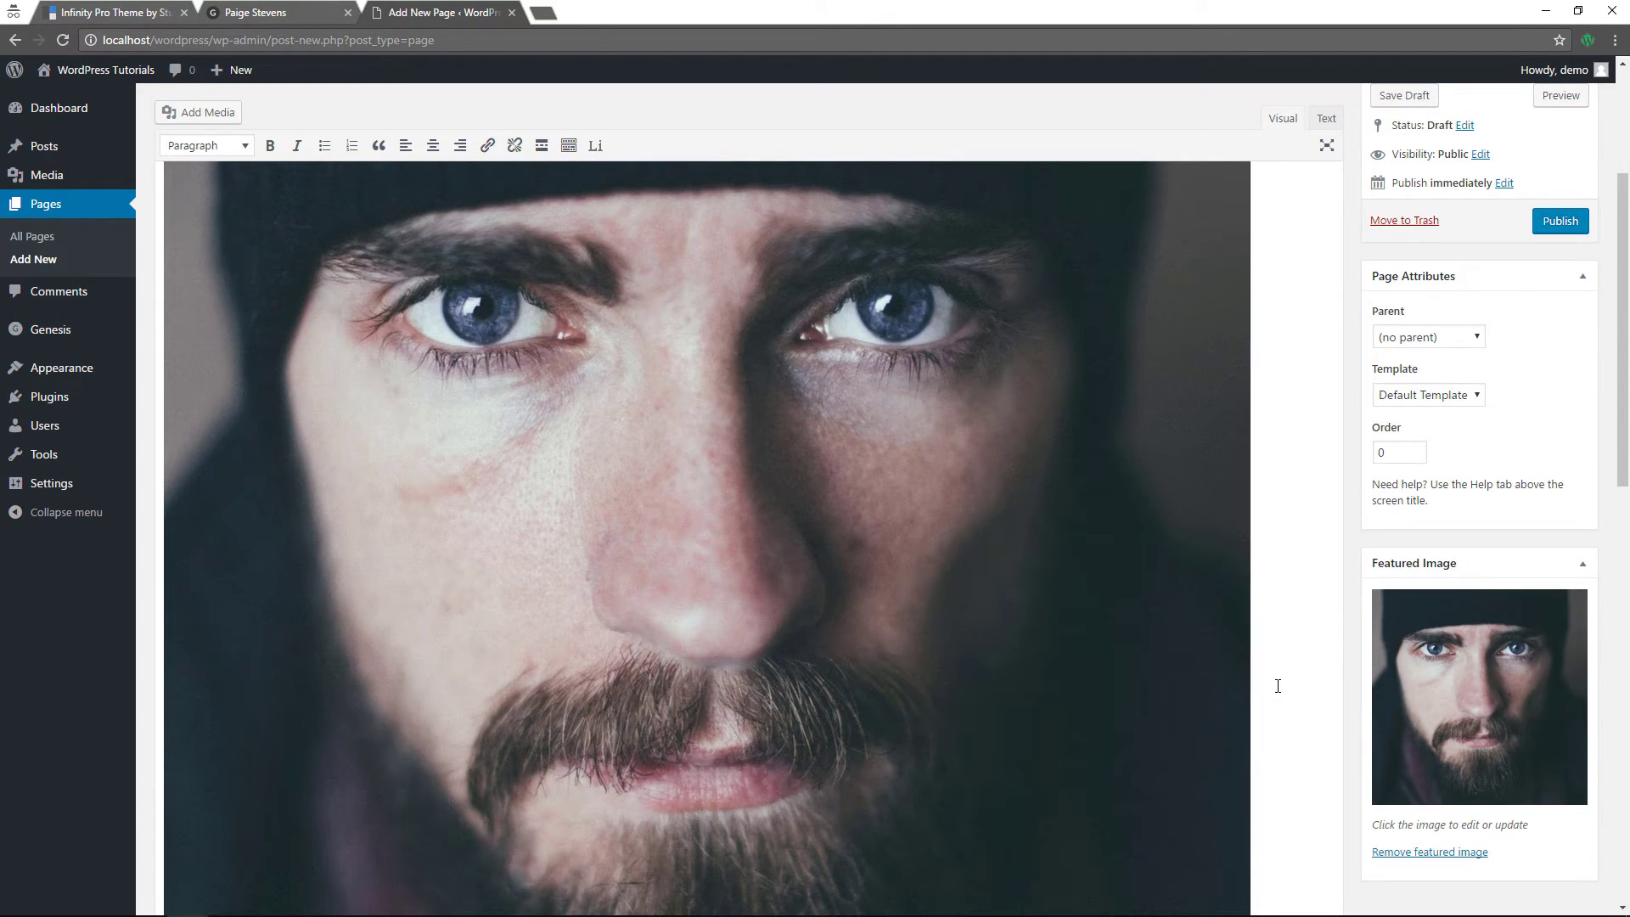
pyautogui.scroll(-3, 1278, 686)
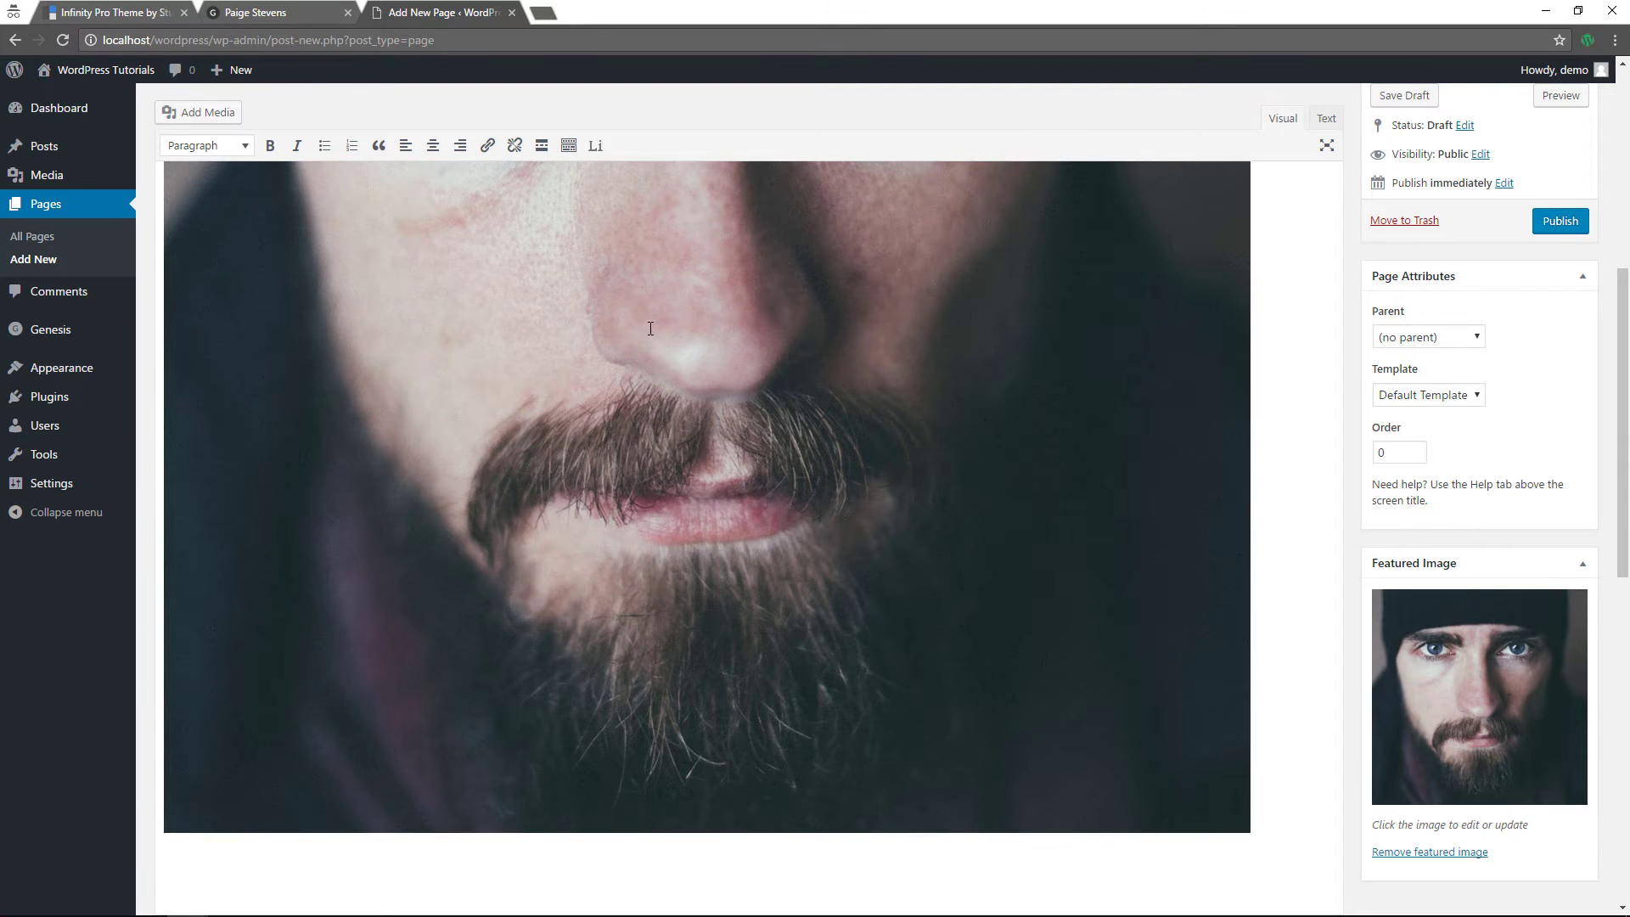
pyautogui.click(597, 148)
pyautogui.click(898, 532)
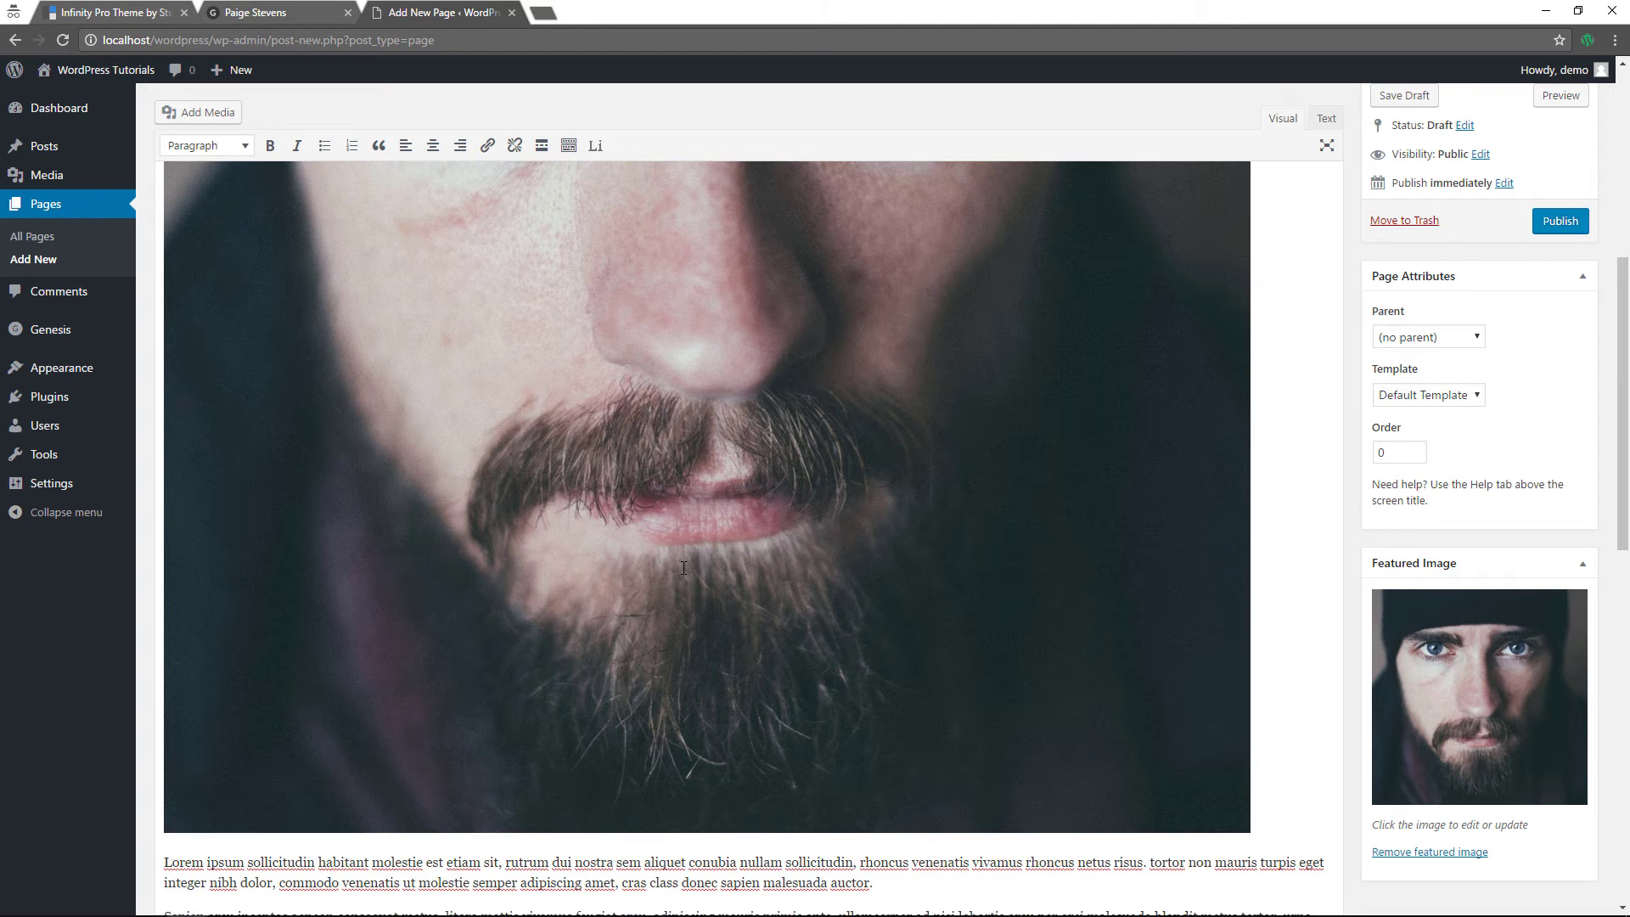
# - Select the existing team_title custom field for the page and enter "Developer" as its value
pyautogui.scroll(-8, 578, 650)
pyautogui.scroll(-3, 645, 646)
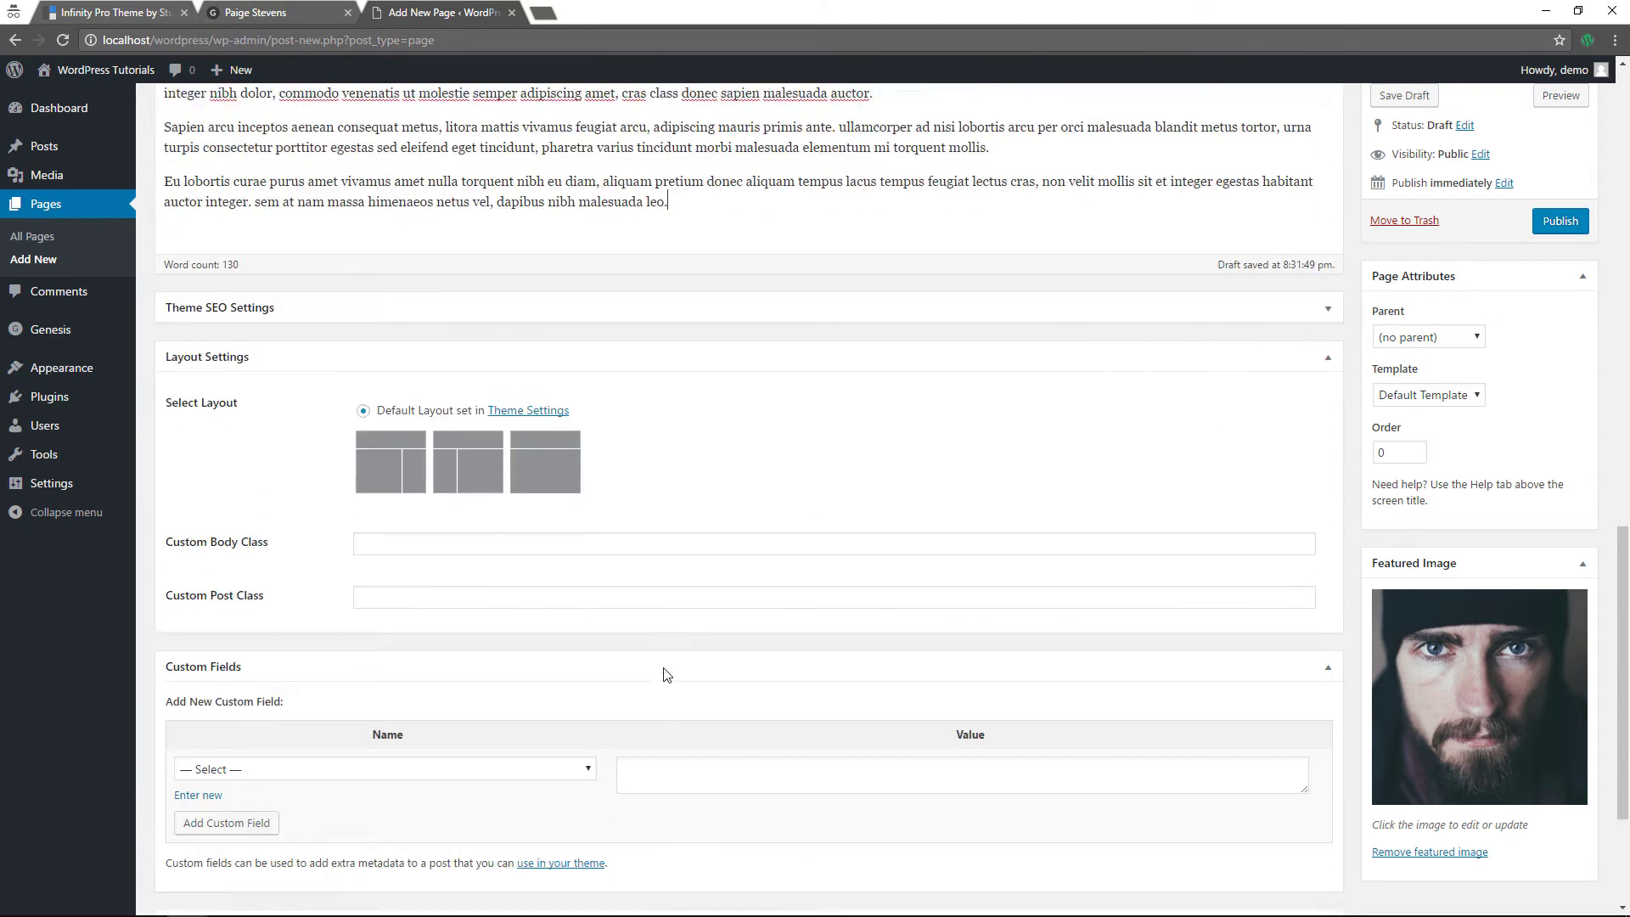
pyautogui.click(466, 571)
pyautogui.click(415, 601)
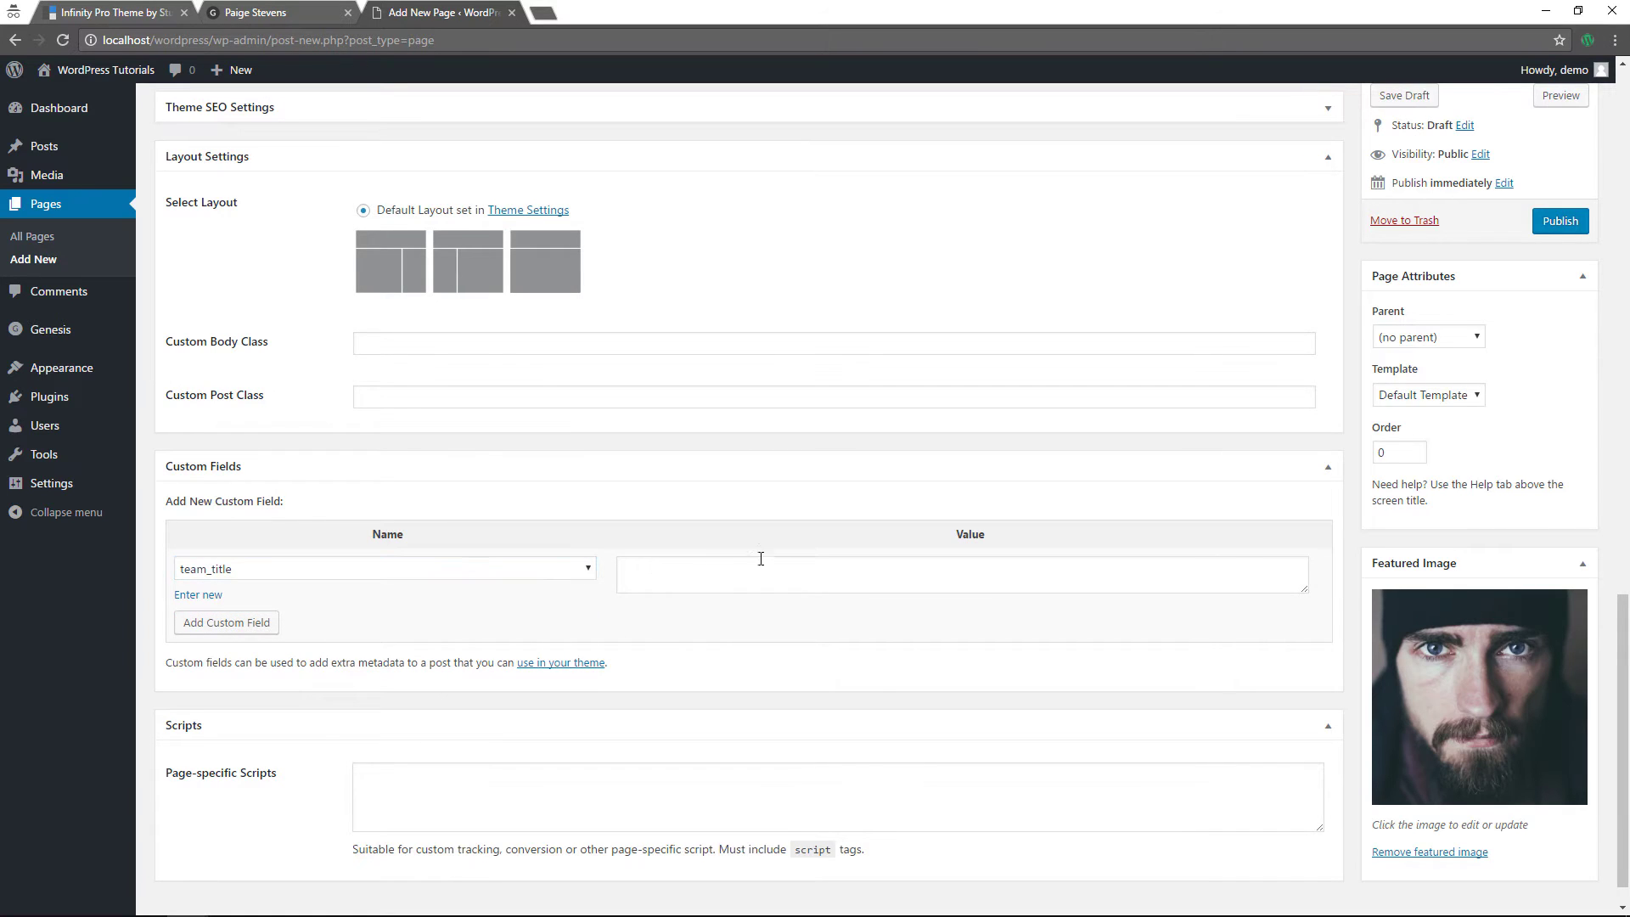
pyautogui.click(804, 568)
pyautogui.write('Deve')
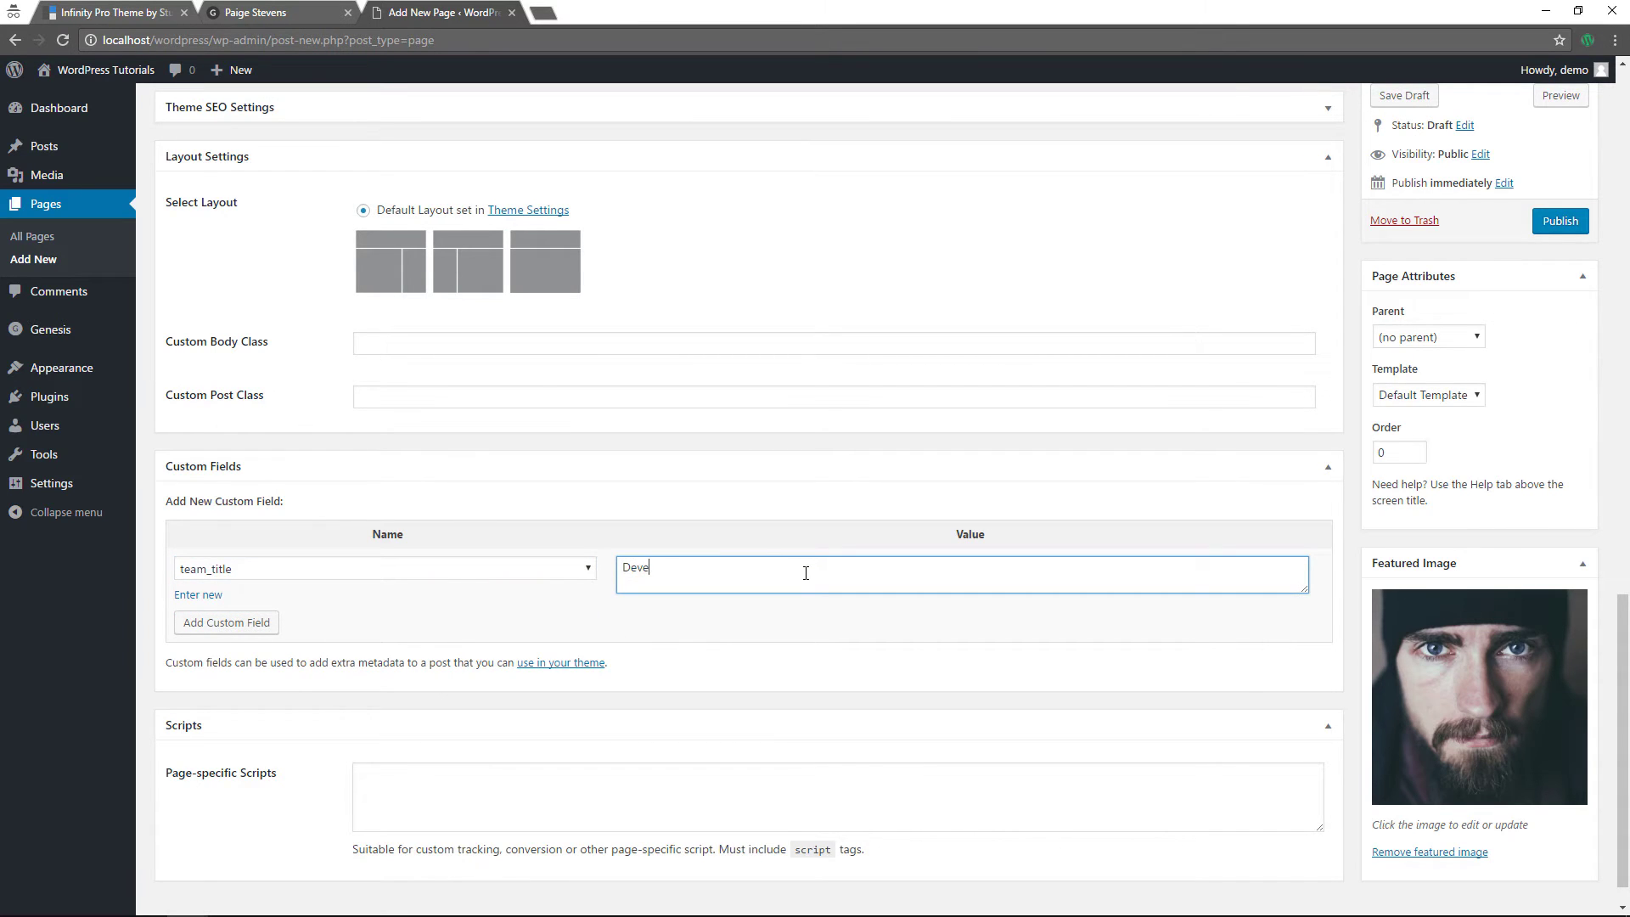
pyautogui.write('loper')
# - Set The Infinity Team as the parent of the new team member's page and publish it
pyautogui.scroll(5, 1108, 517)
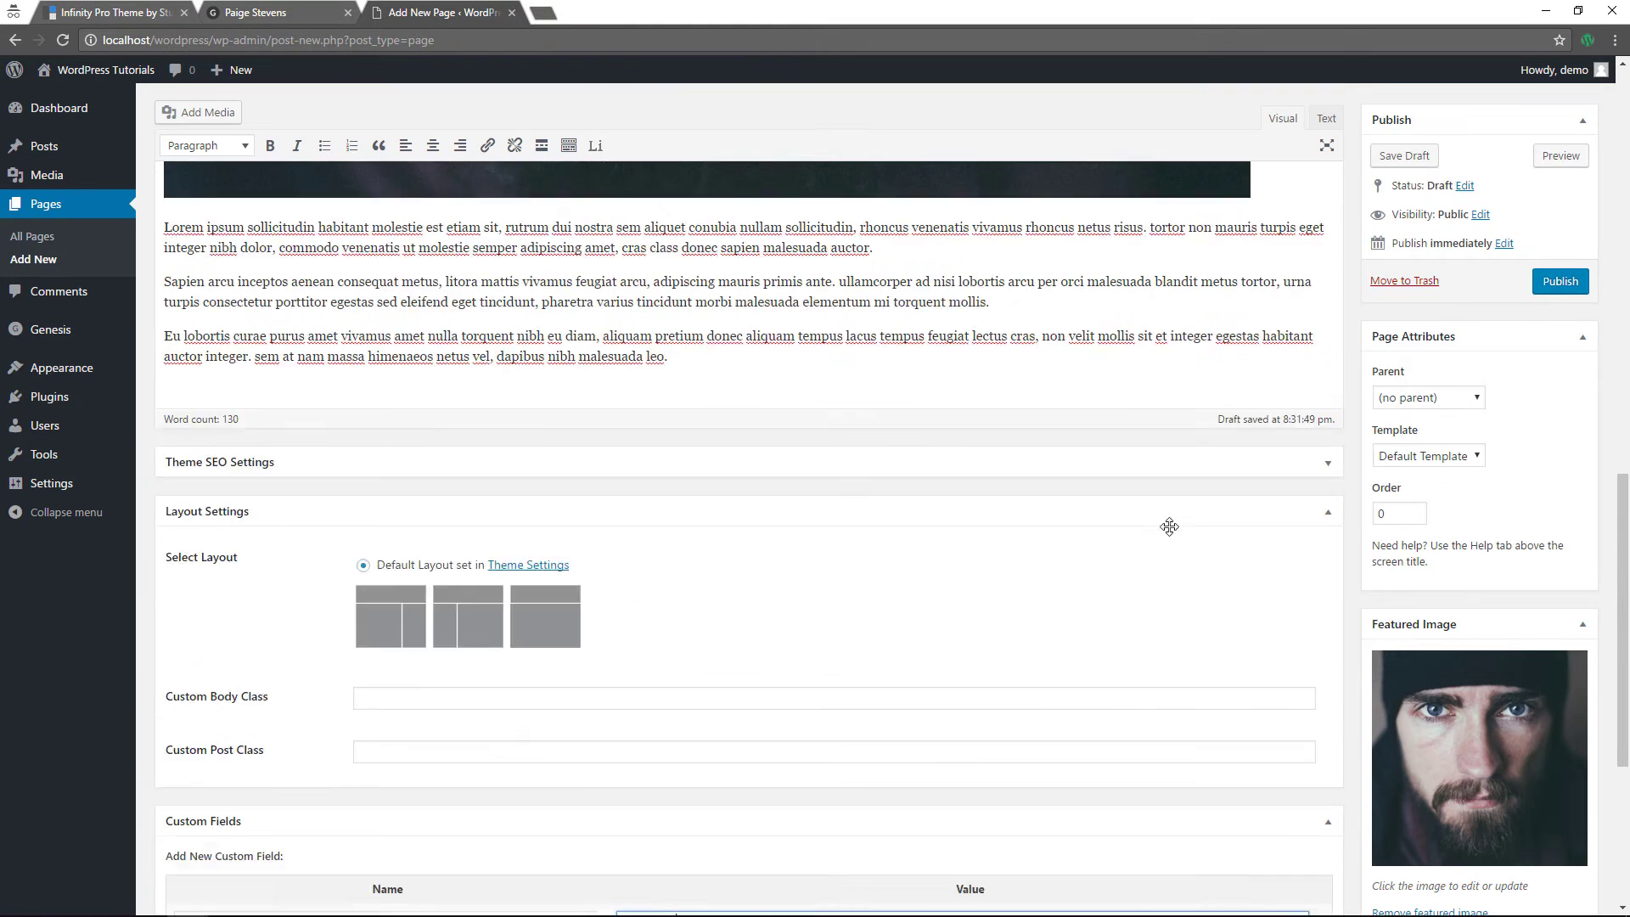
pyautogui.click(1420, 397)
pyautogui.click(1422, 435)
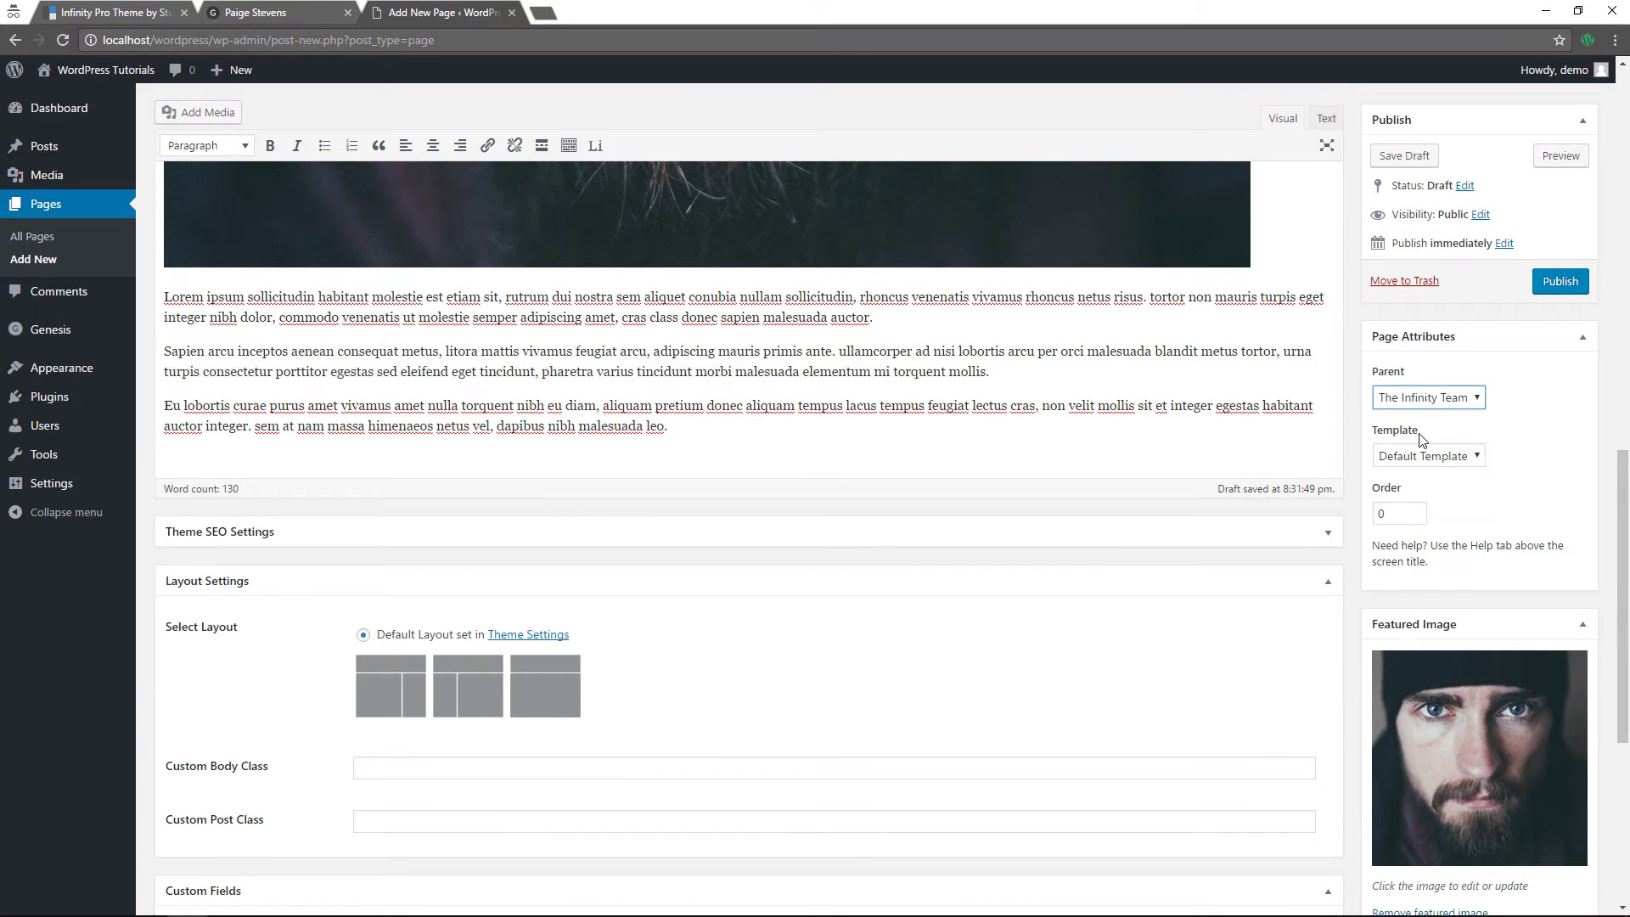
pyautogui.click(1457, 401)
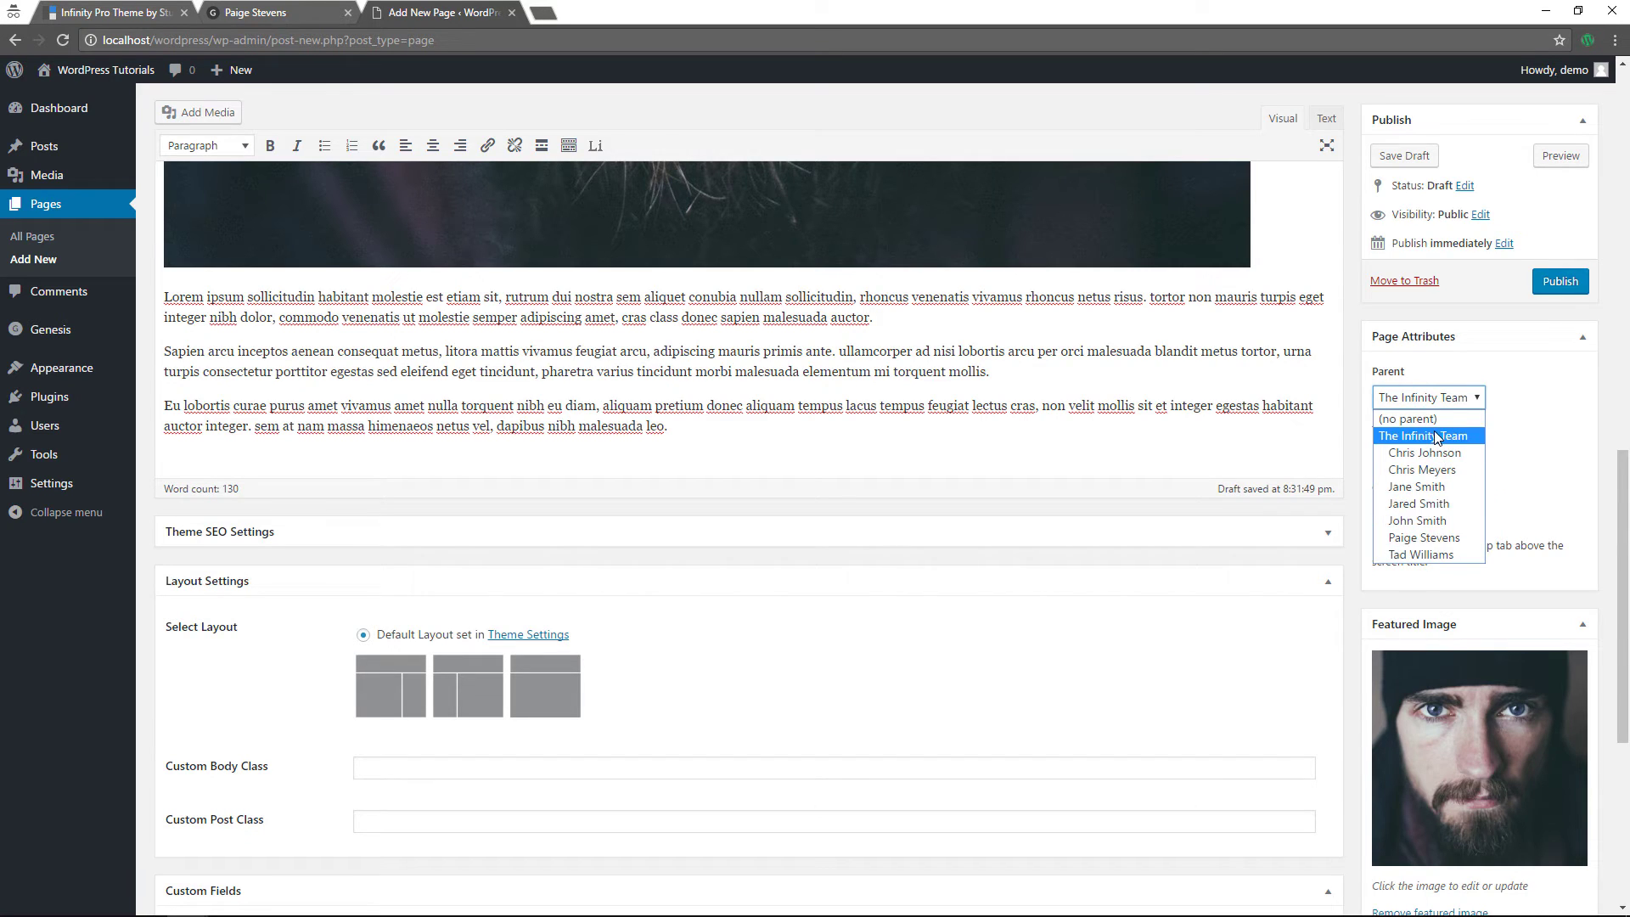
pyautogui.click(1434, 436)
pyautogui.click(1558, 282)
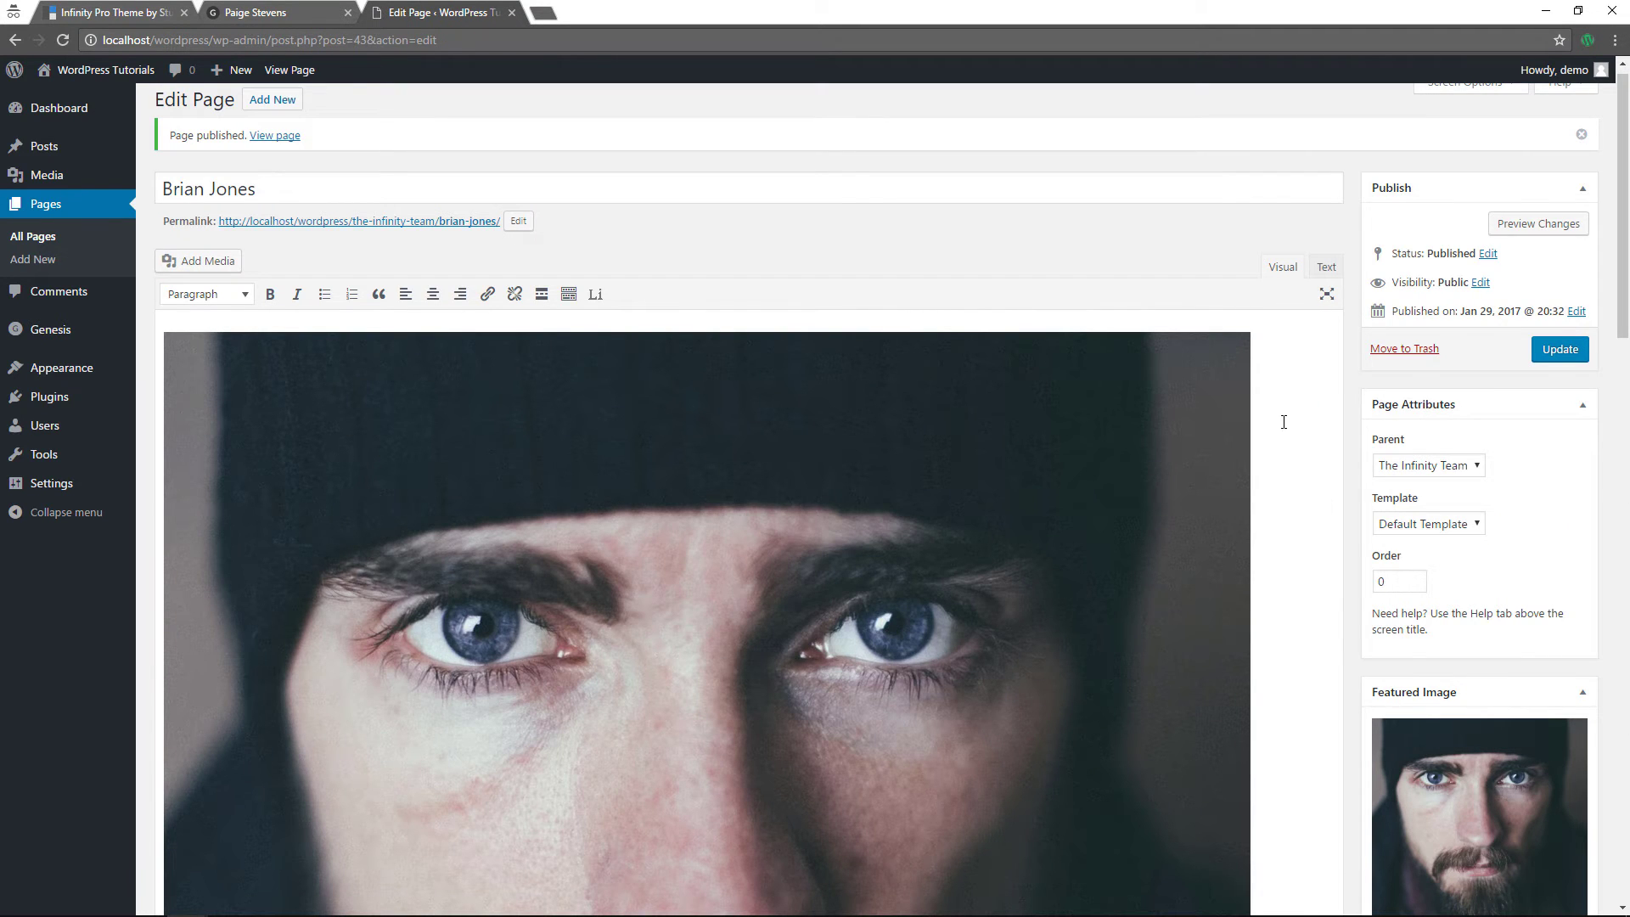
# - Open the list of all pages and view The Infinity Team page on the live site
pyautogui.click(40, 246)
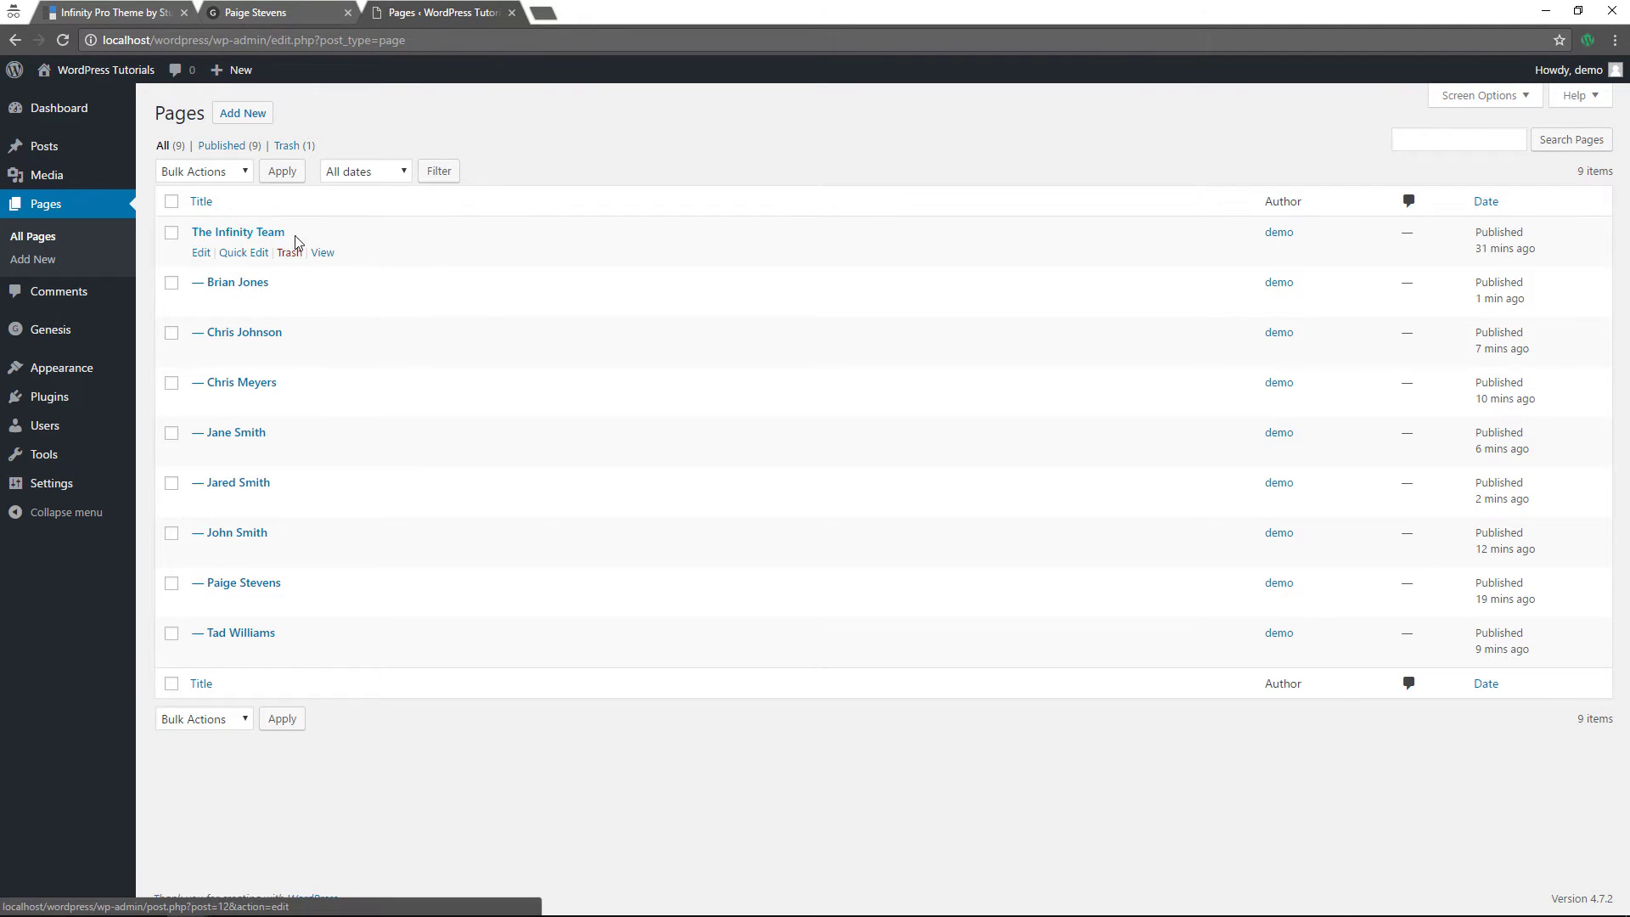
pyautogui.click(322, 253)
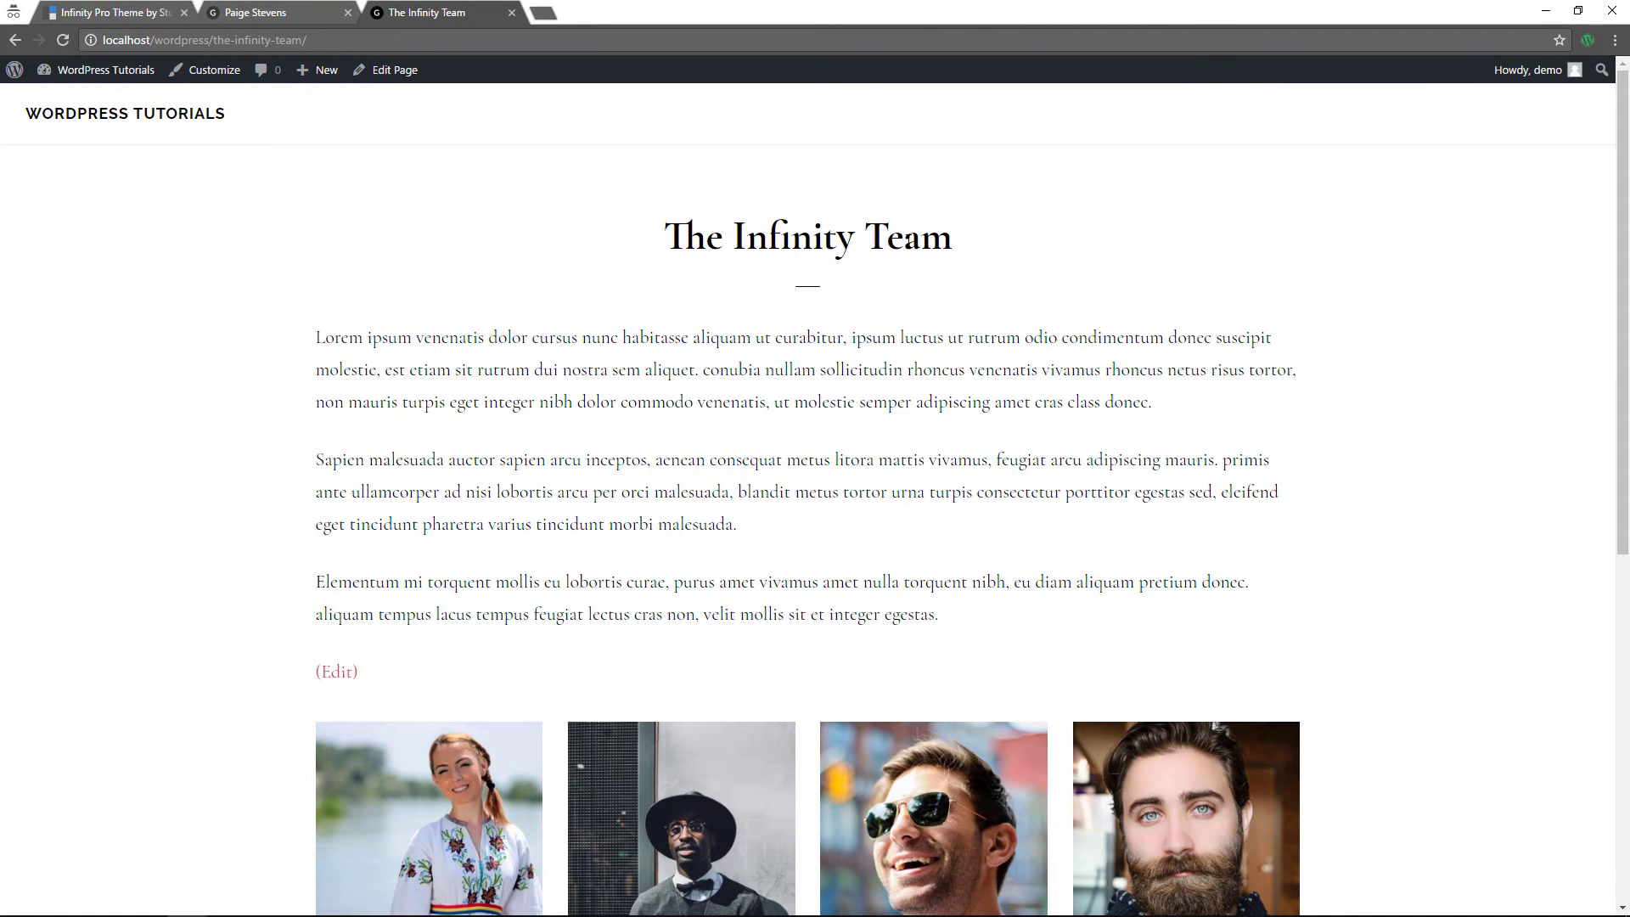
# - Open the site's widget settings and add a Genesis - Featured Page widget below the text widget in Front Page 6
pyautogui.scroll(-5, 982, 240)
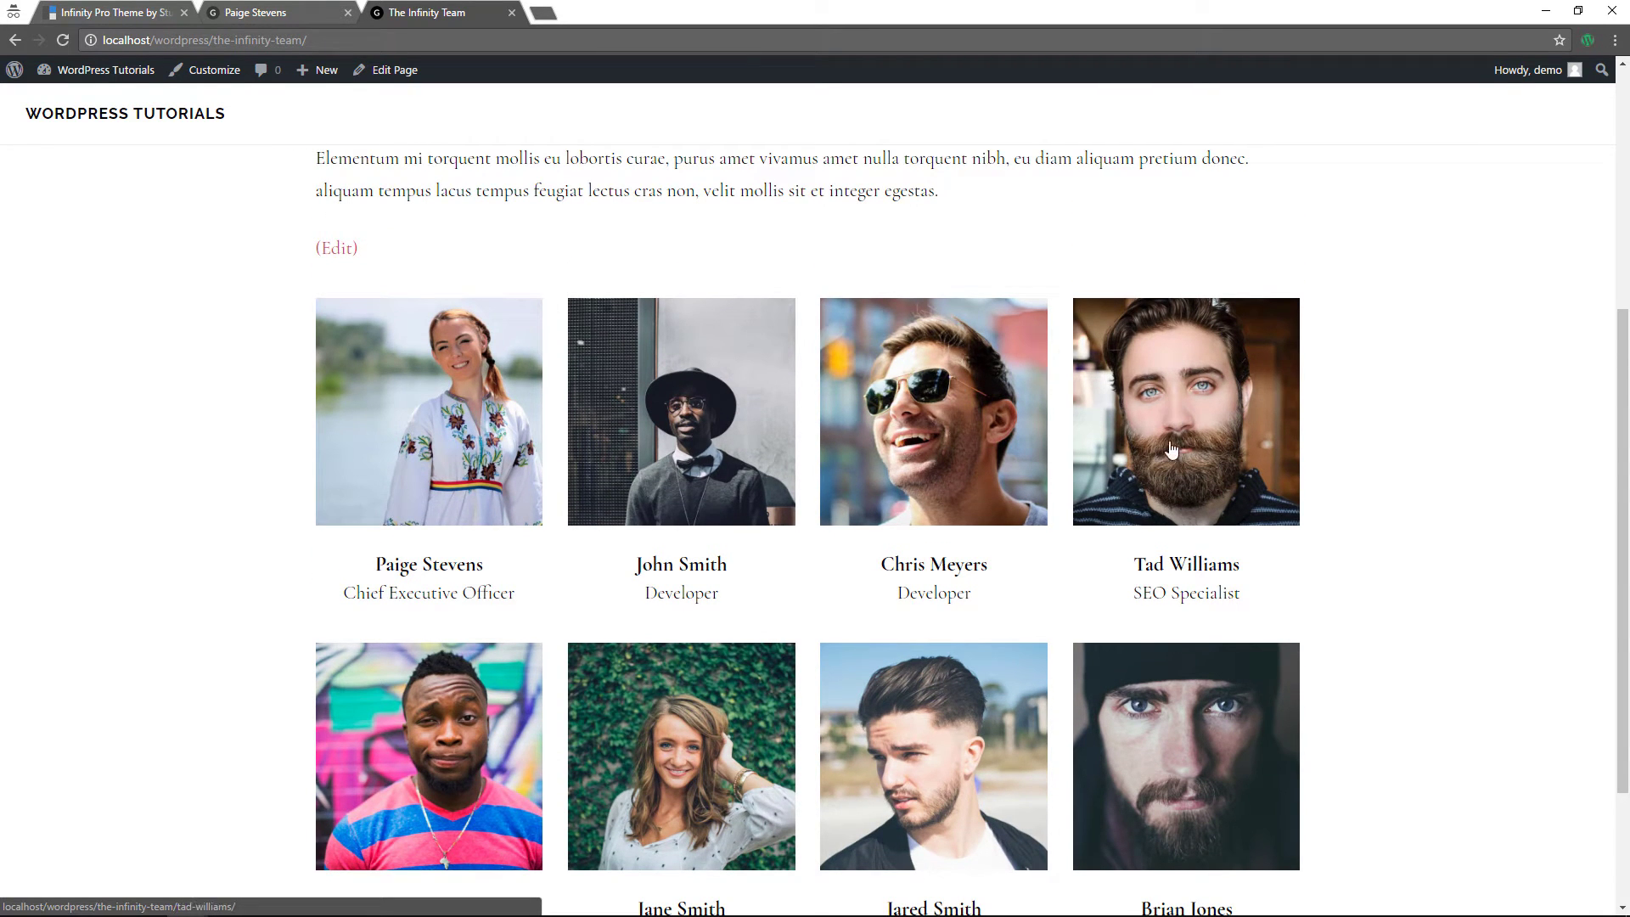
pyautogui.scroll(-2, 620, 563)
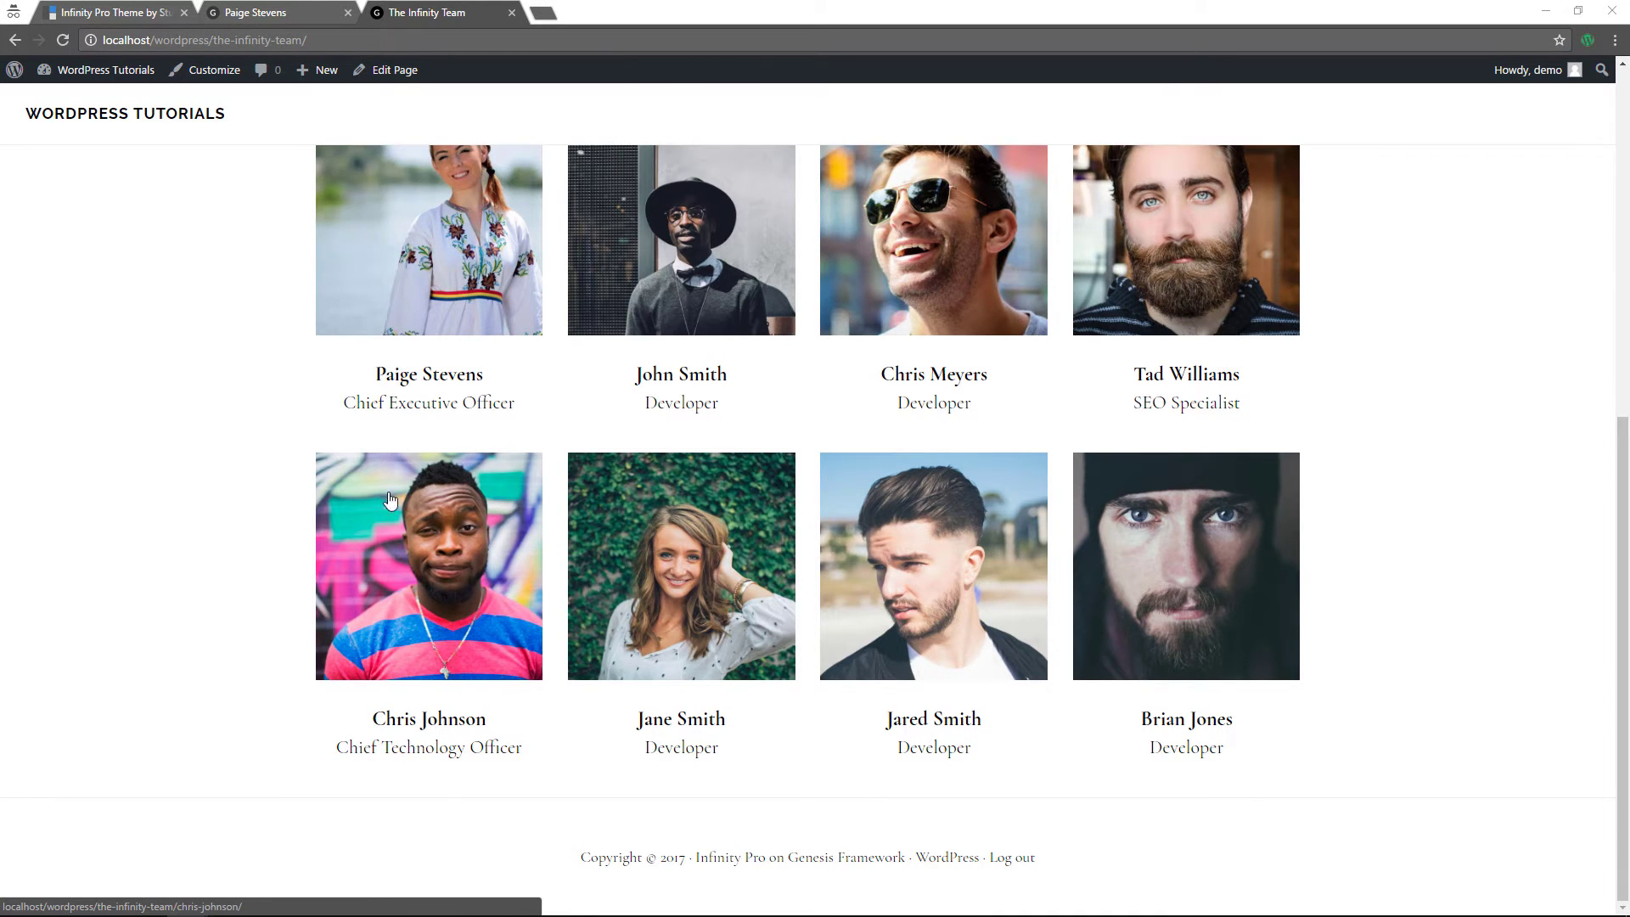
pyautogui.moveTo(118, 86)
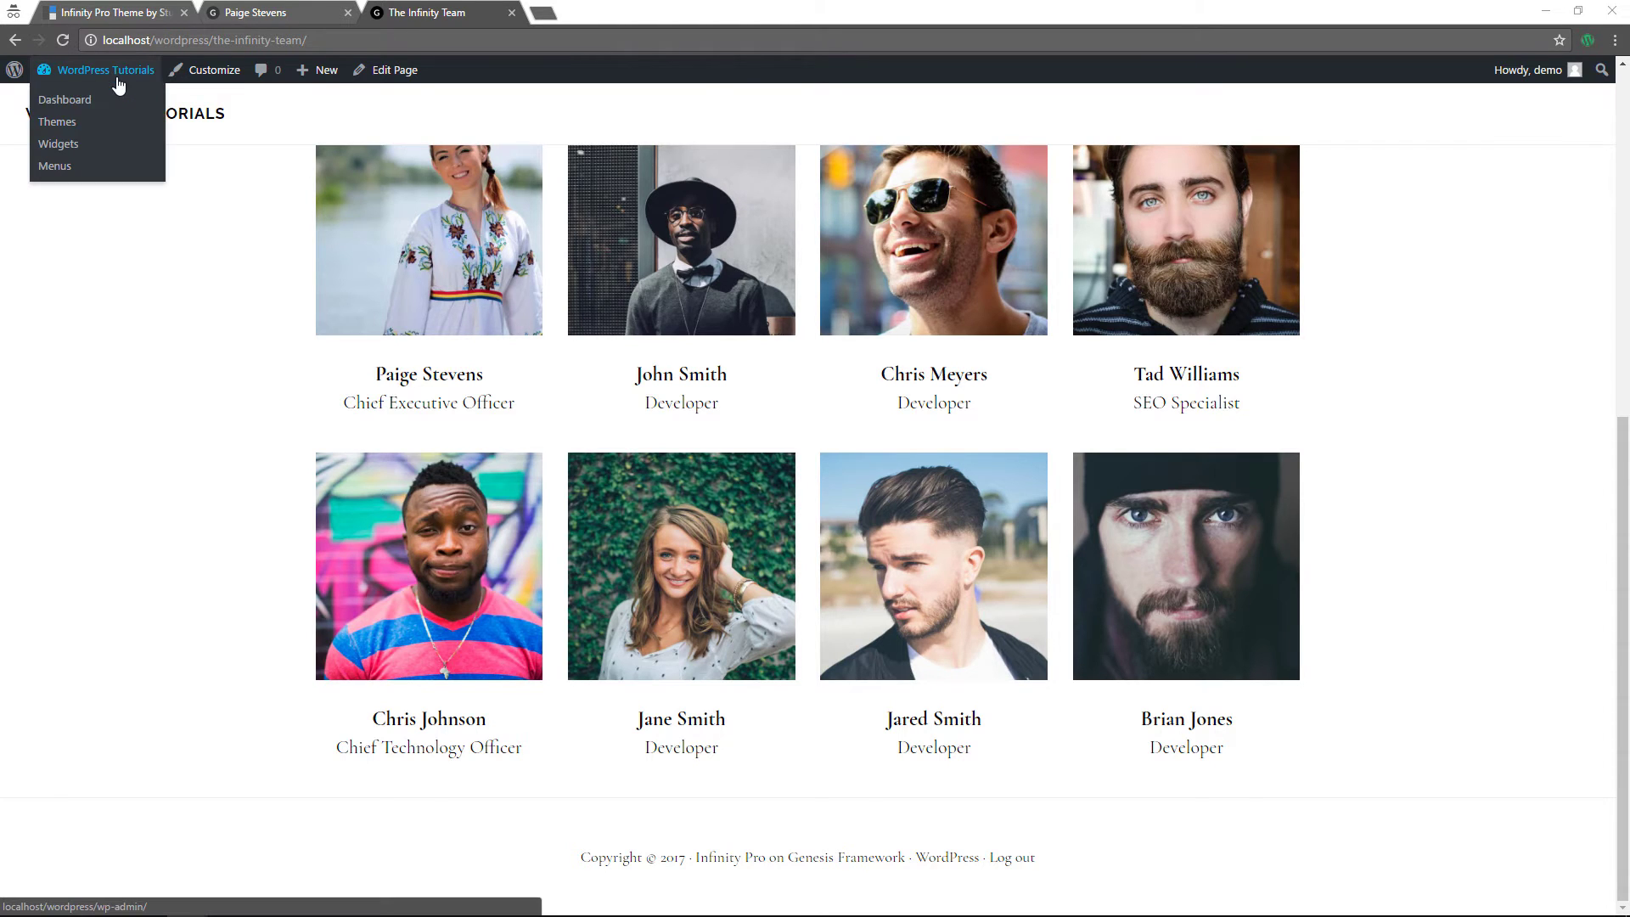
pyautogui.click(90, 145)
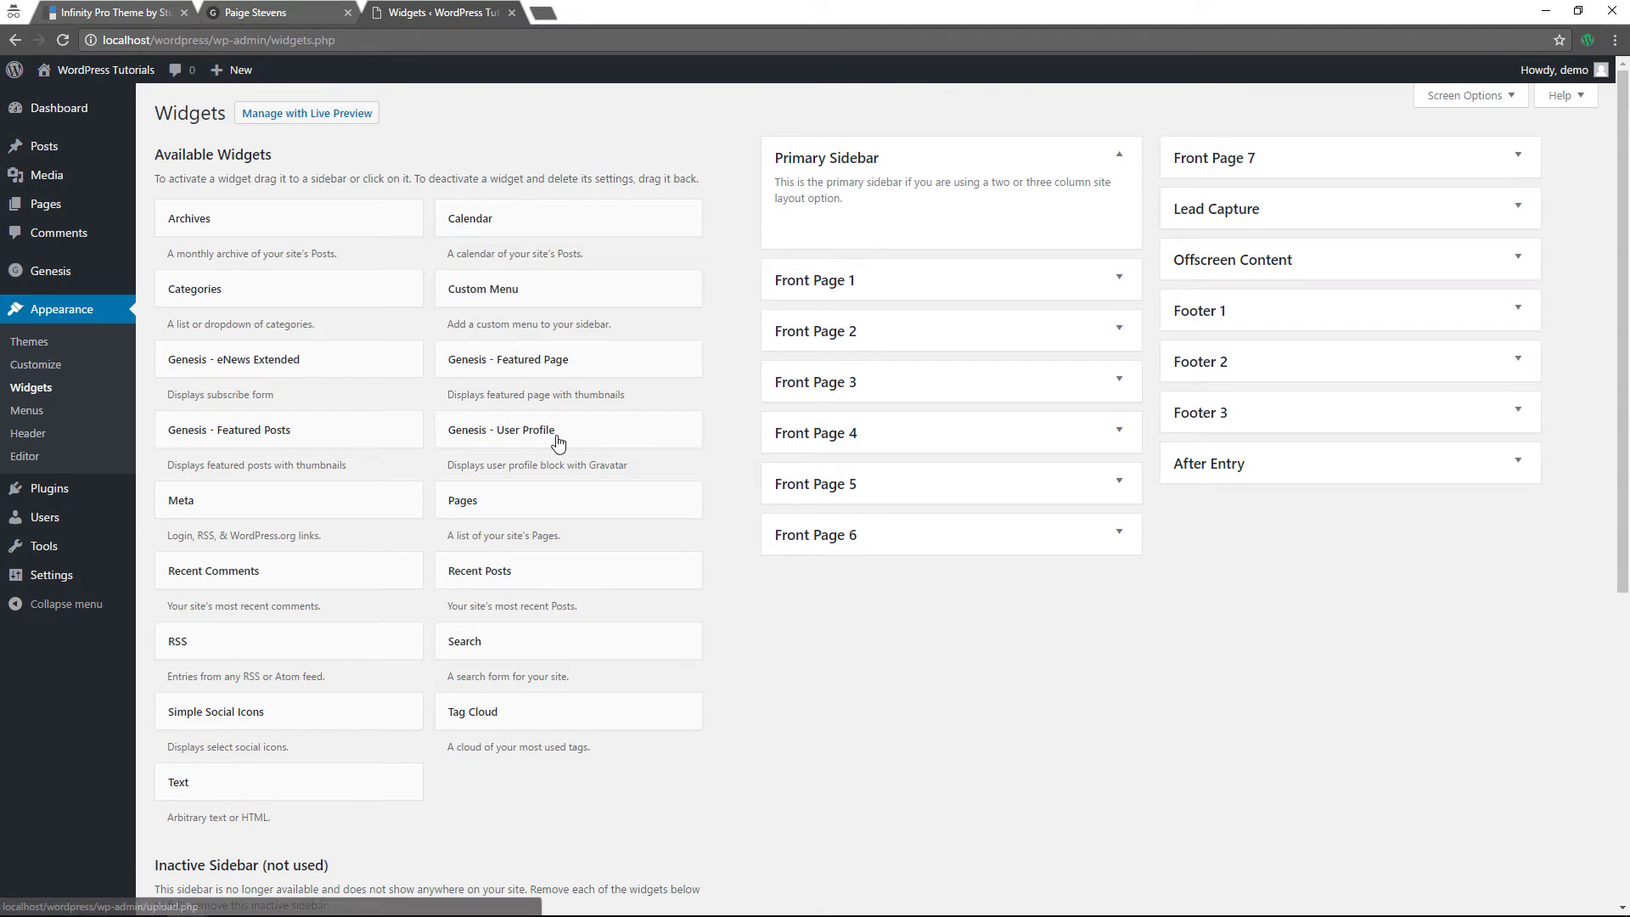
pyautogui.click(968, 540)
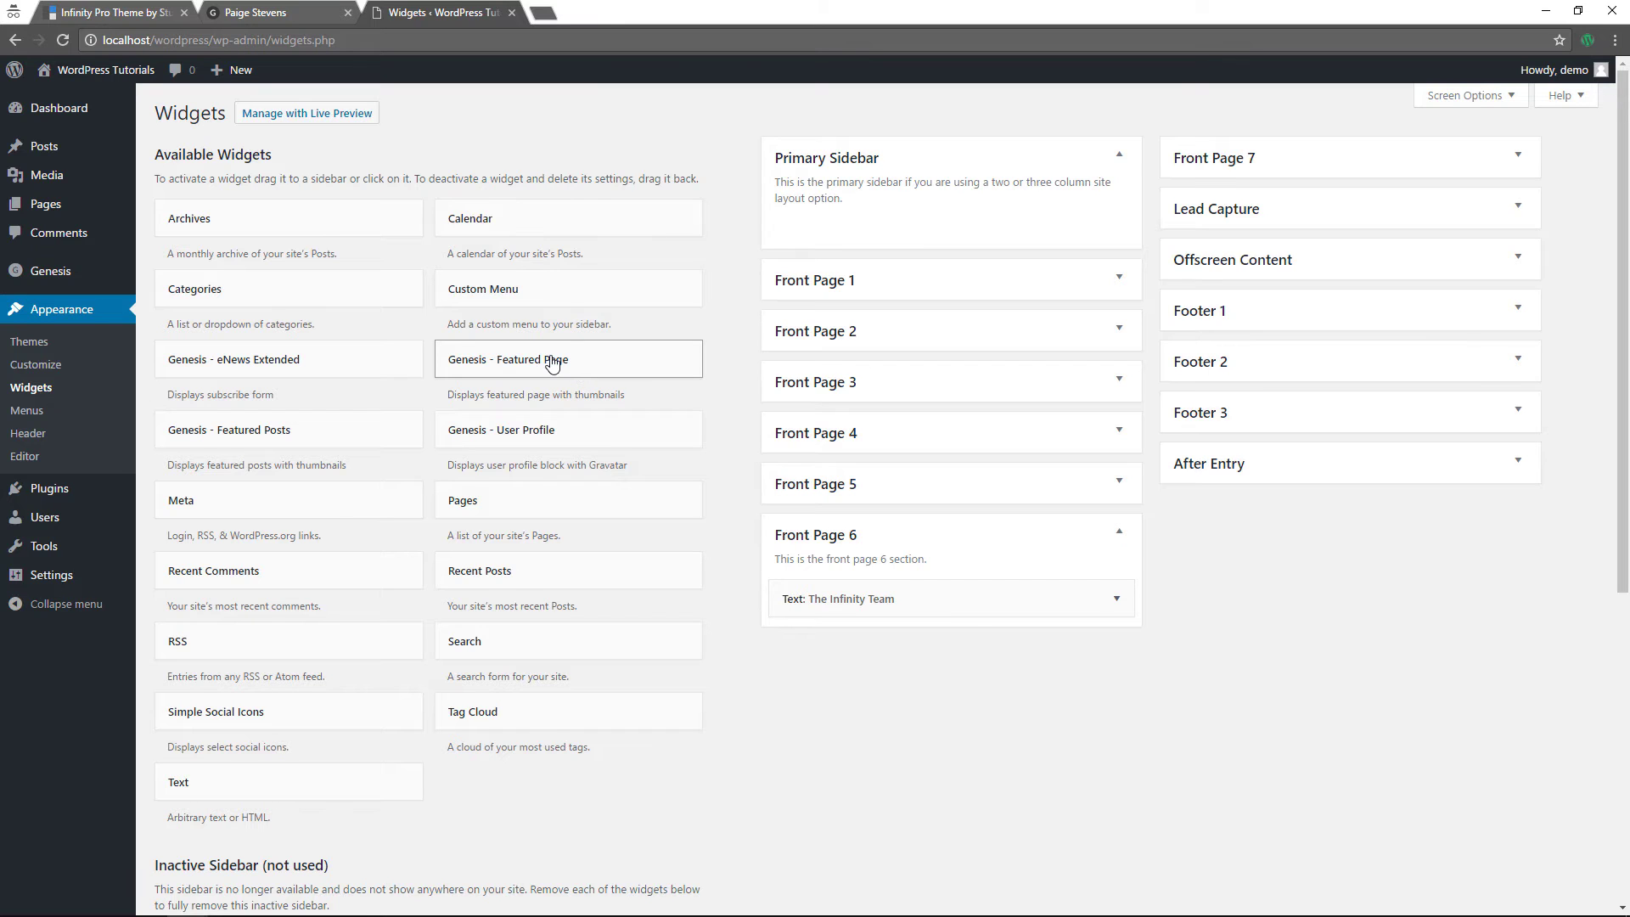
pyautogui.moveTo(549, 357); pyautogui.dragTo(905, 635)
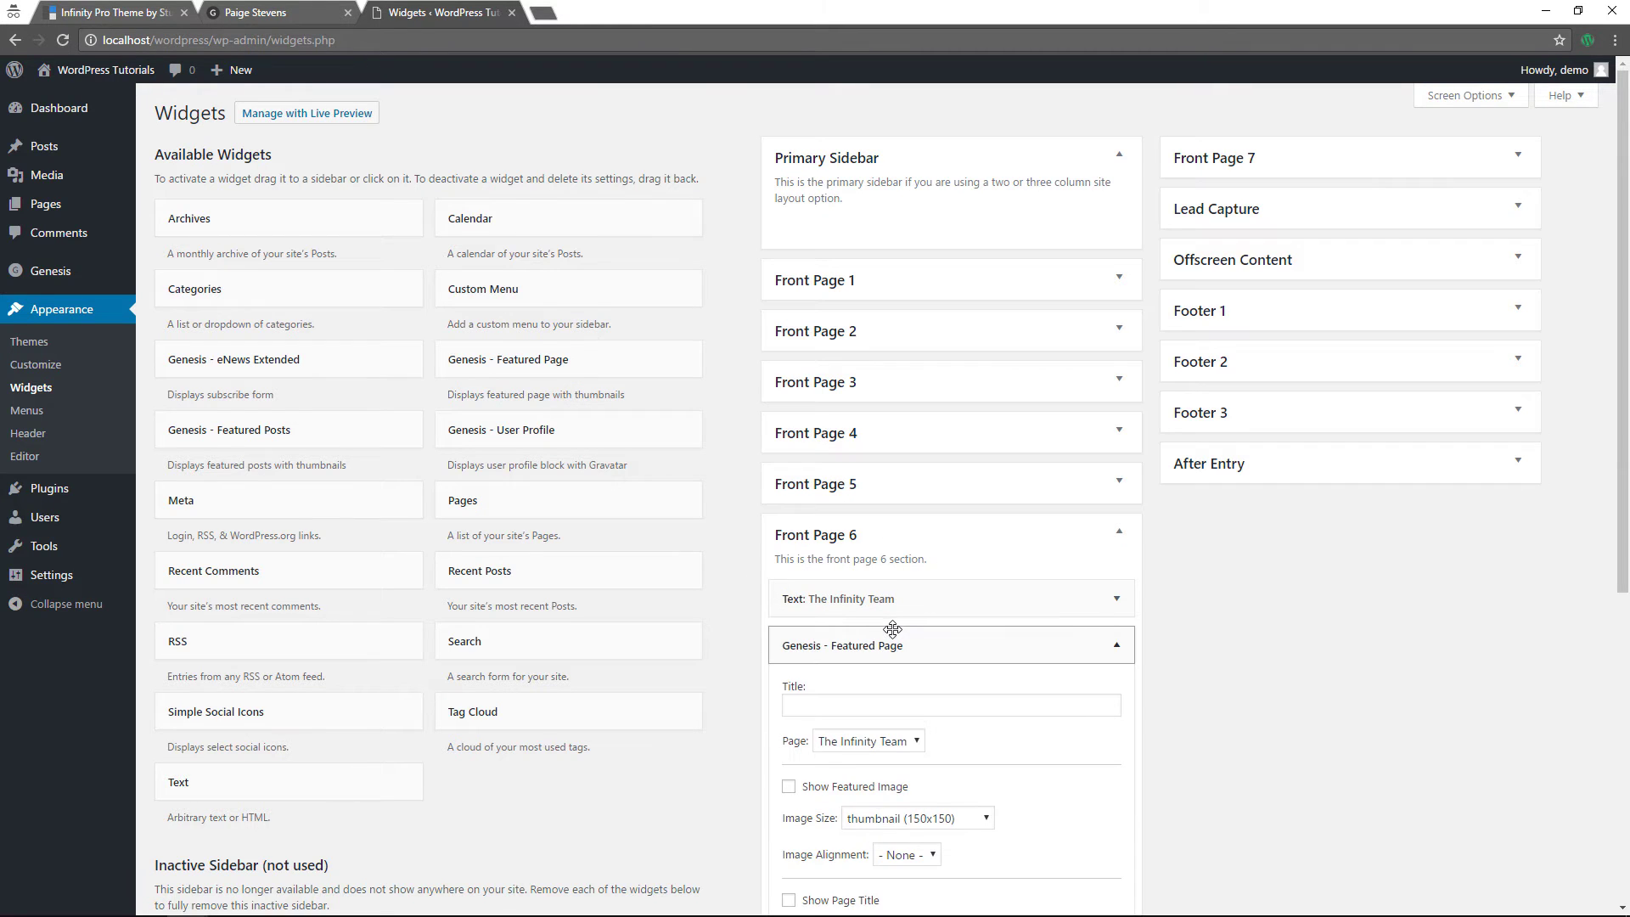
# - Feature the Chief Executive Officer's page in the new widget with its featured image at team-member (600x600) size and page title shown, and save
pyautogui.scroll(-3, 915, 648)
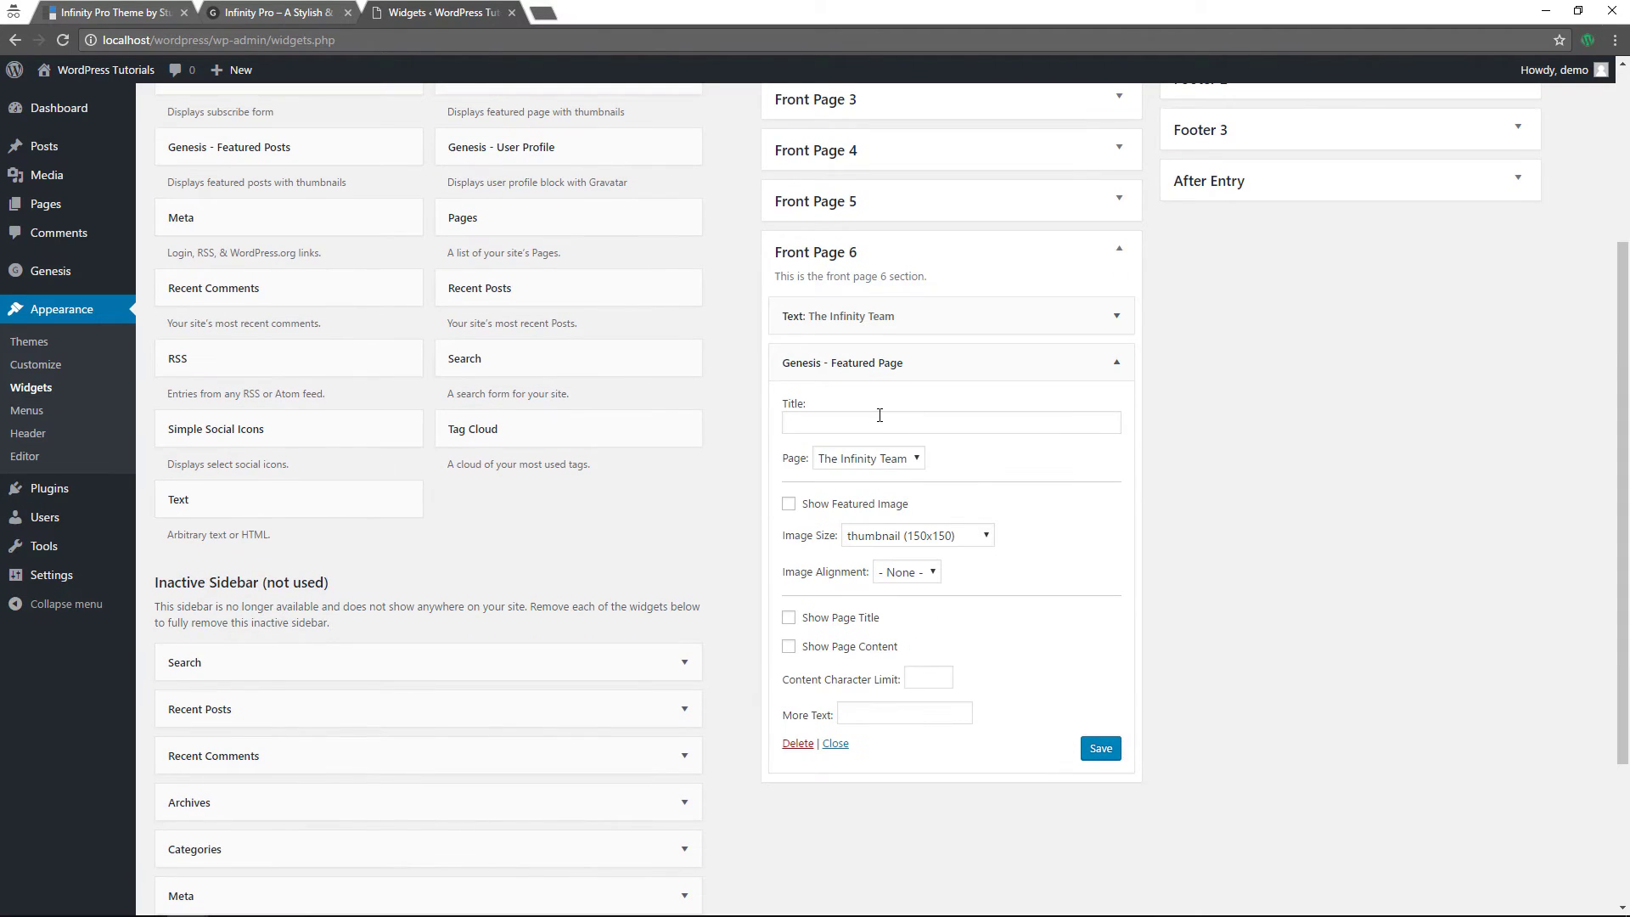
pyautogui.click(874, 459)
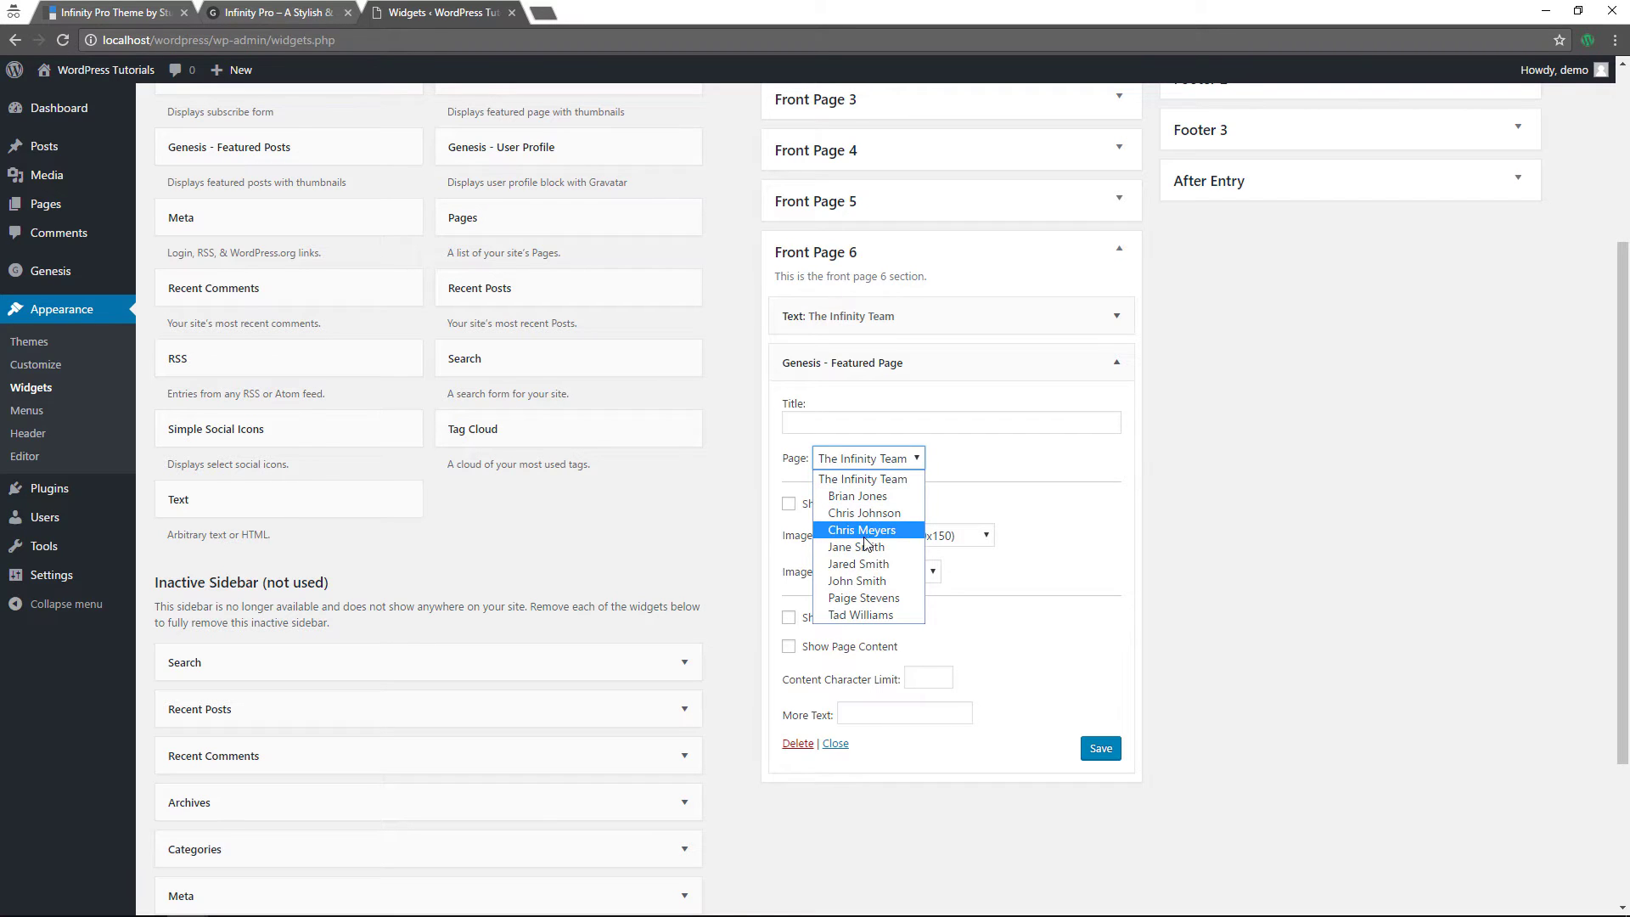
pyautogui.click(867, 598)
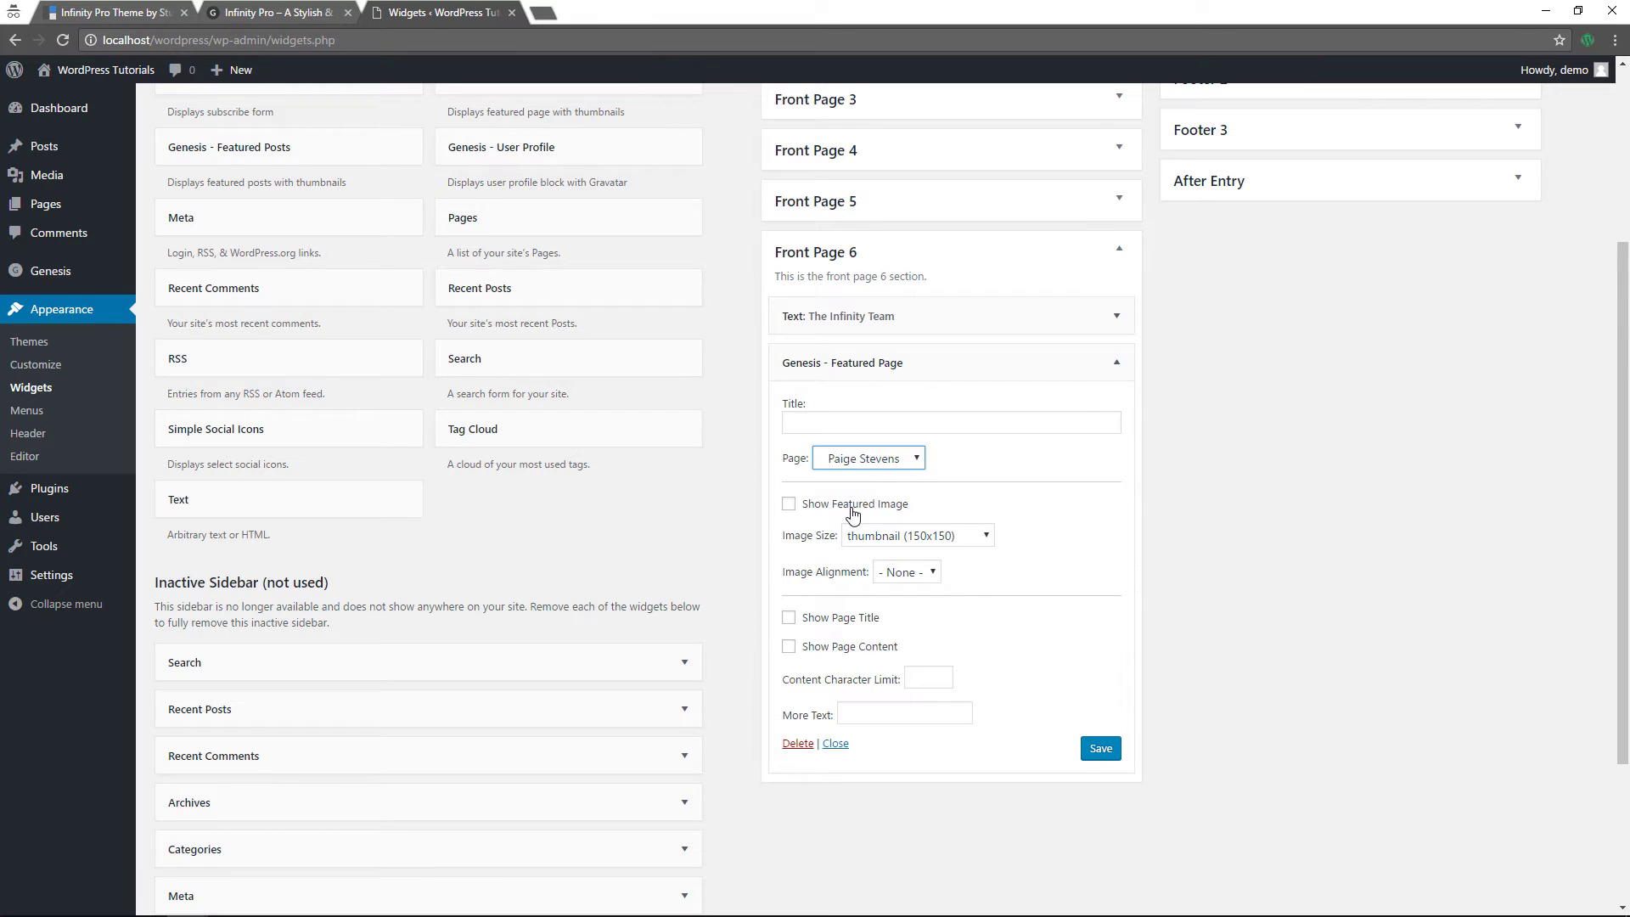
pyautogui.click(789, 504)
pyautogui.click(894, 538)
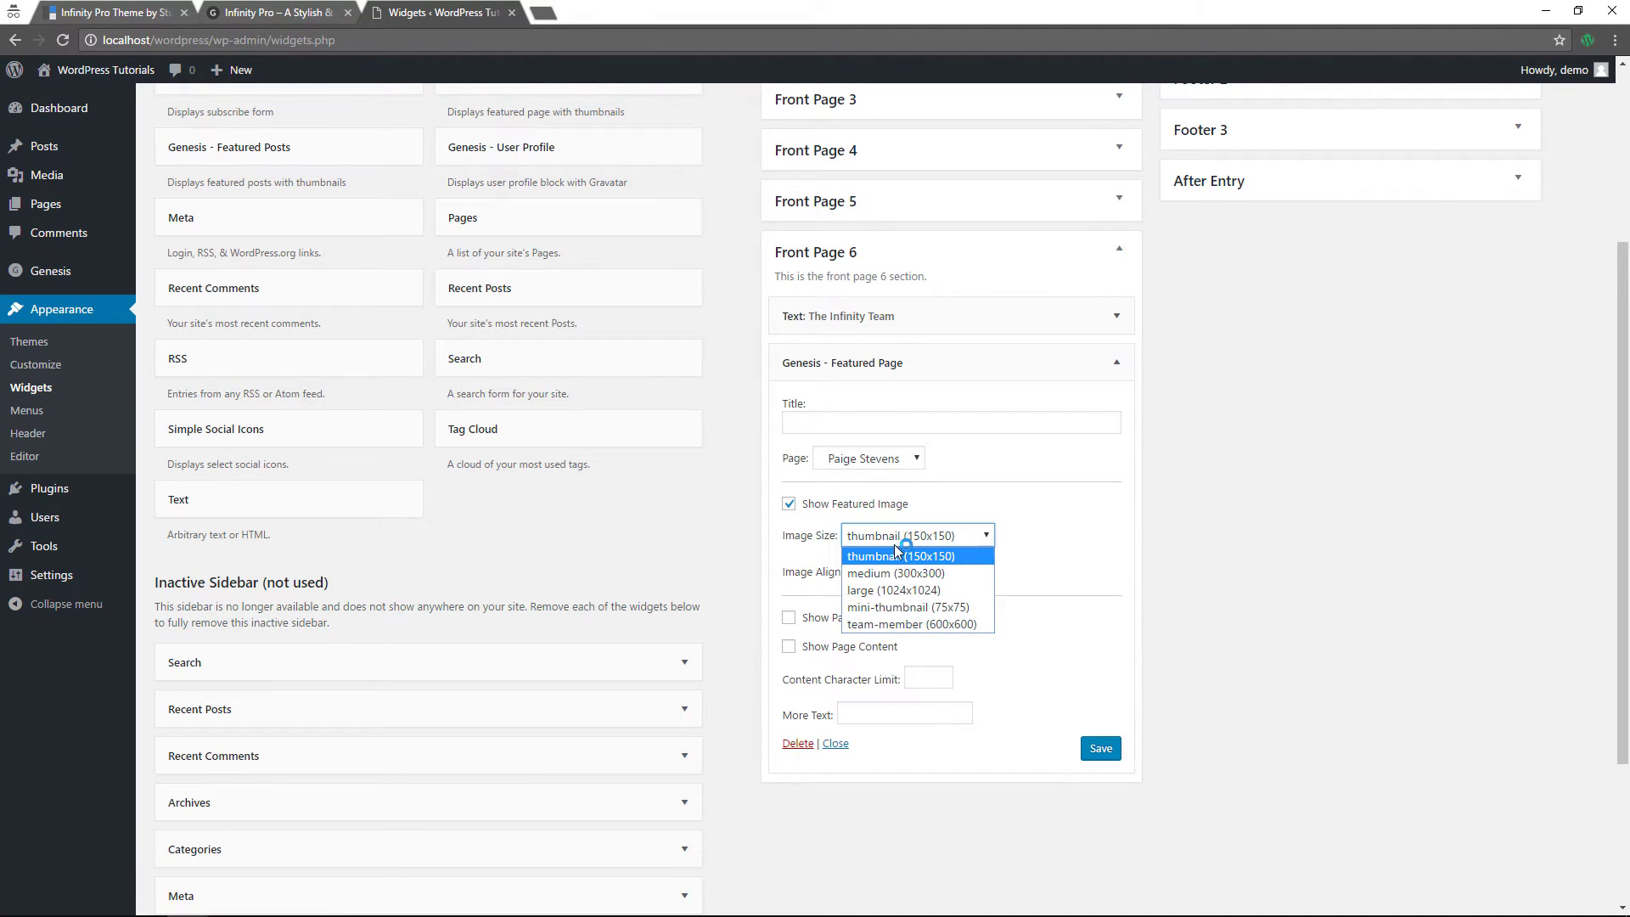
pyautogui.click(921, 628)
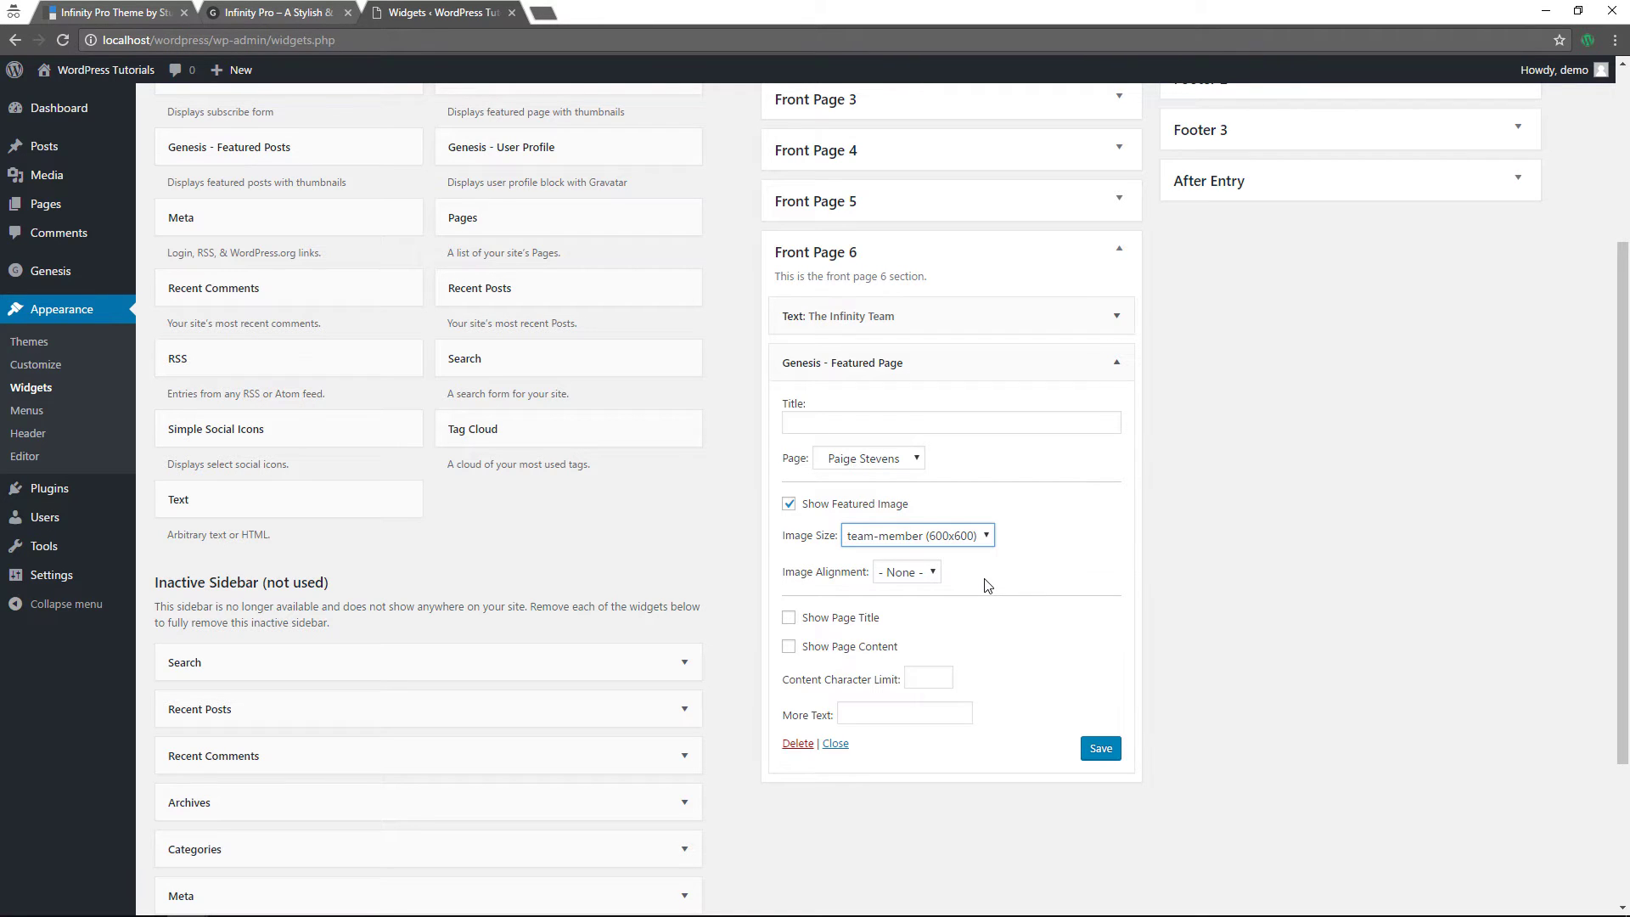
pyautogui.click(789, 618)
pyautogui.click(1099, 752)
# - Add a second Genesis - Featured Page widget at the end of Front Page 6 and collapse the first one
pyautogui.scroll(4, 1083, 721)
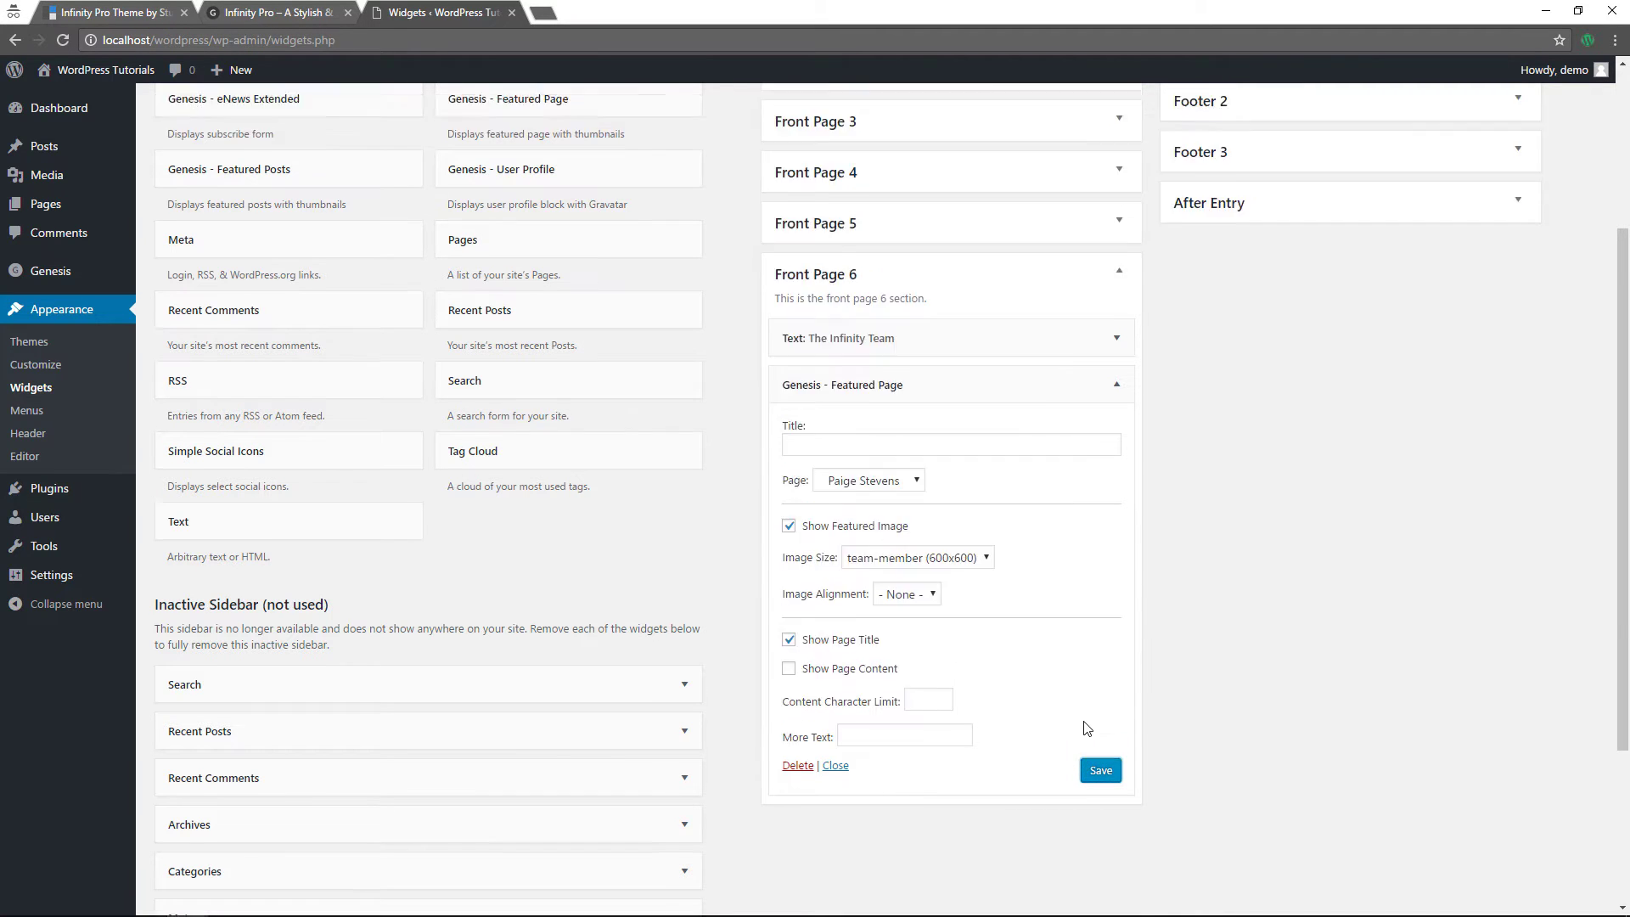
pyautogui.click(1121, 535)
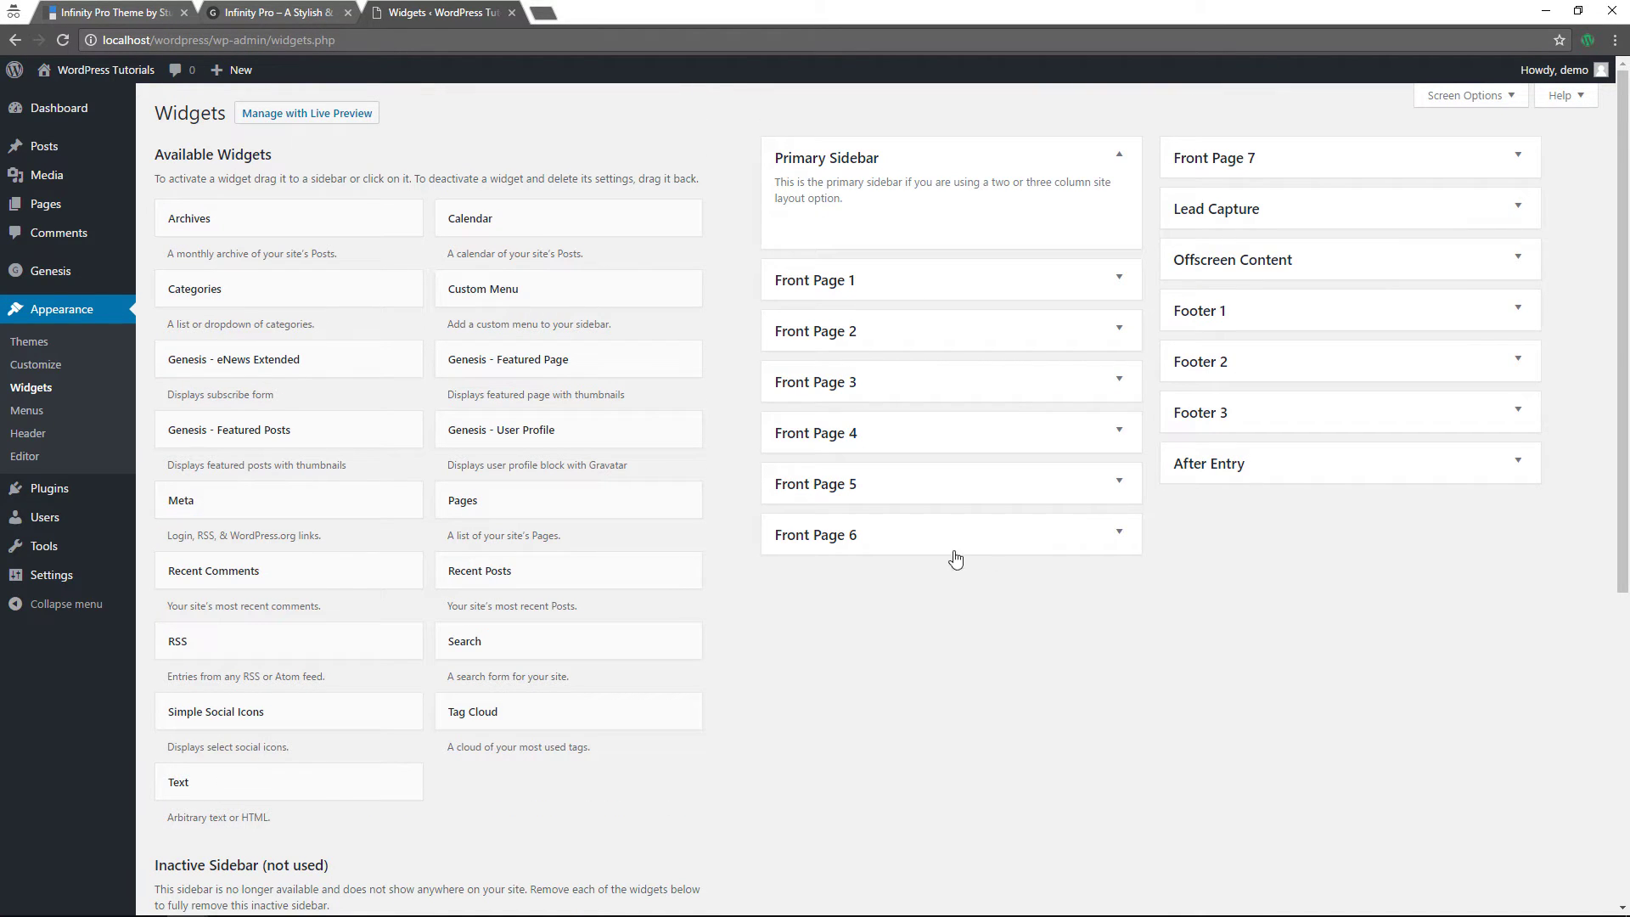
pyautogui.moveTo(571, 357); pyautogui.dragTo(927, 793)
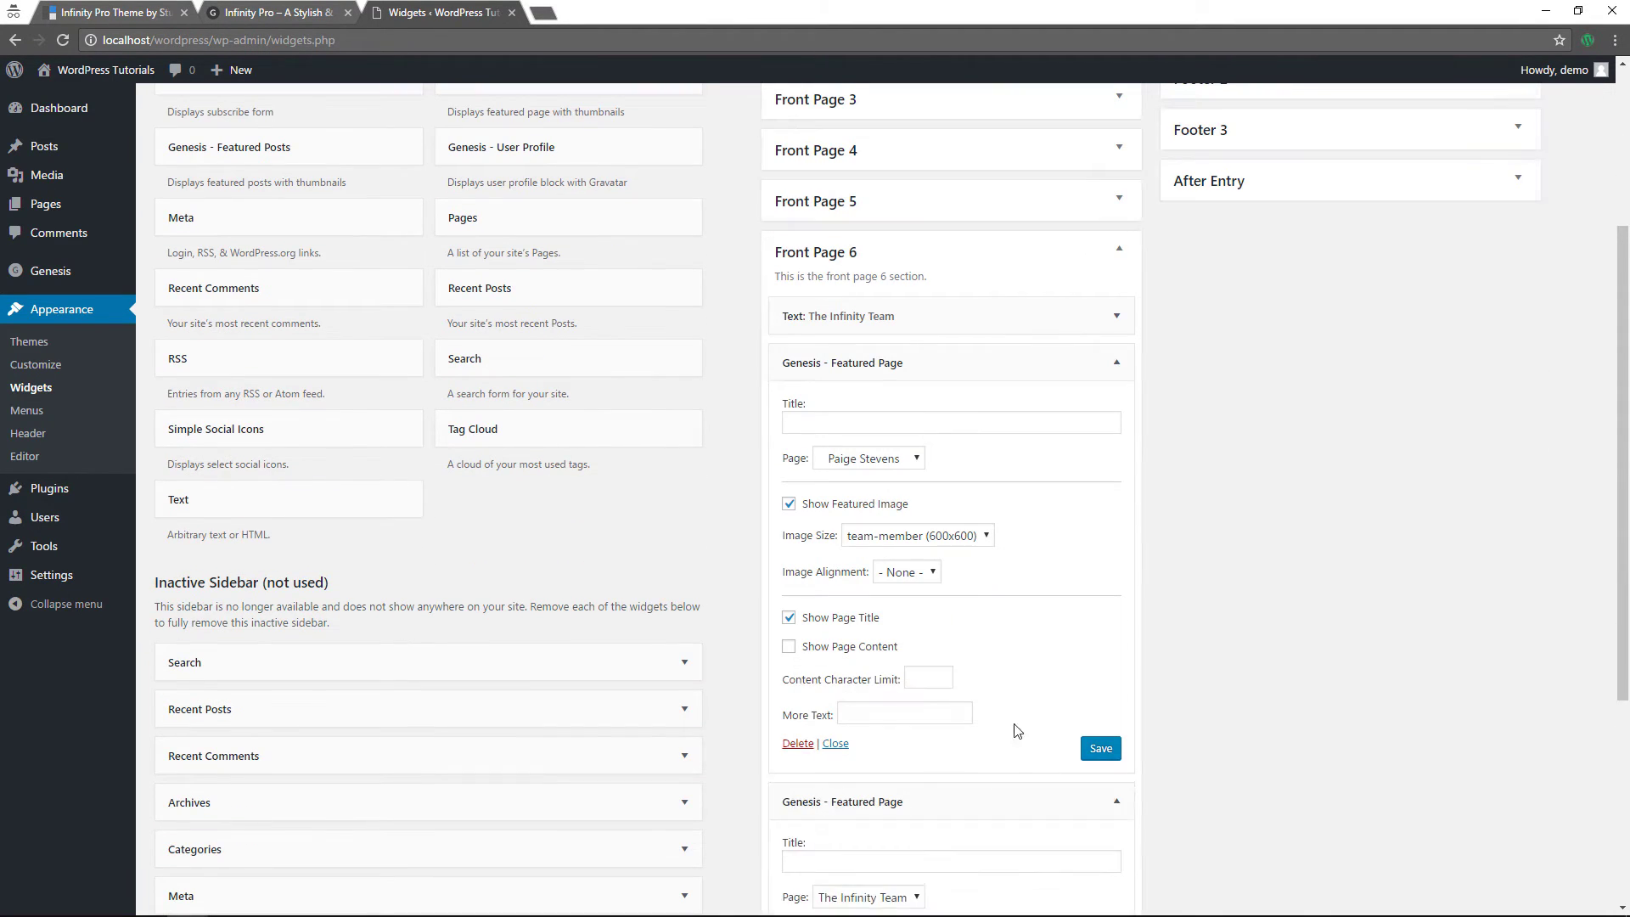
pyautogui.click(1115, 365)
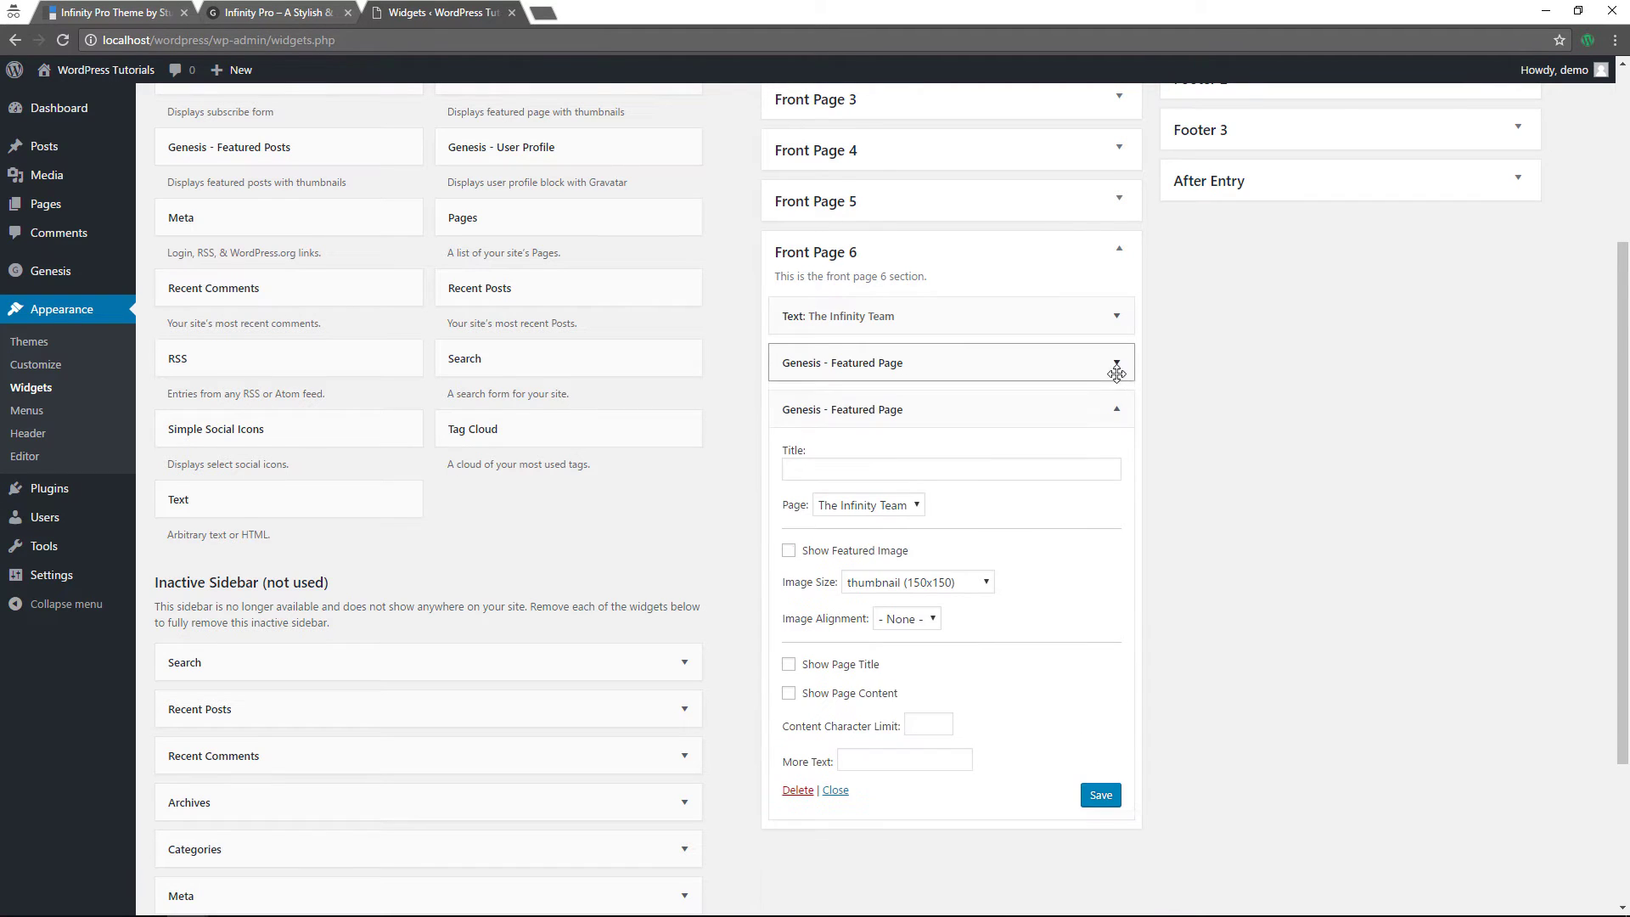
# - Set the second widget to the first child page under The Infinity Team, showing its team-member (600x600) featured image and page title, and save
pyautogui.click(900, 508)
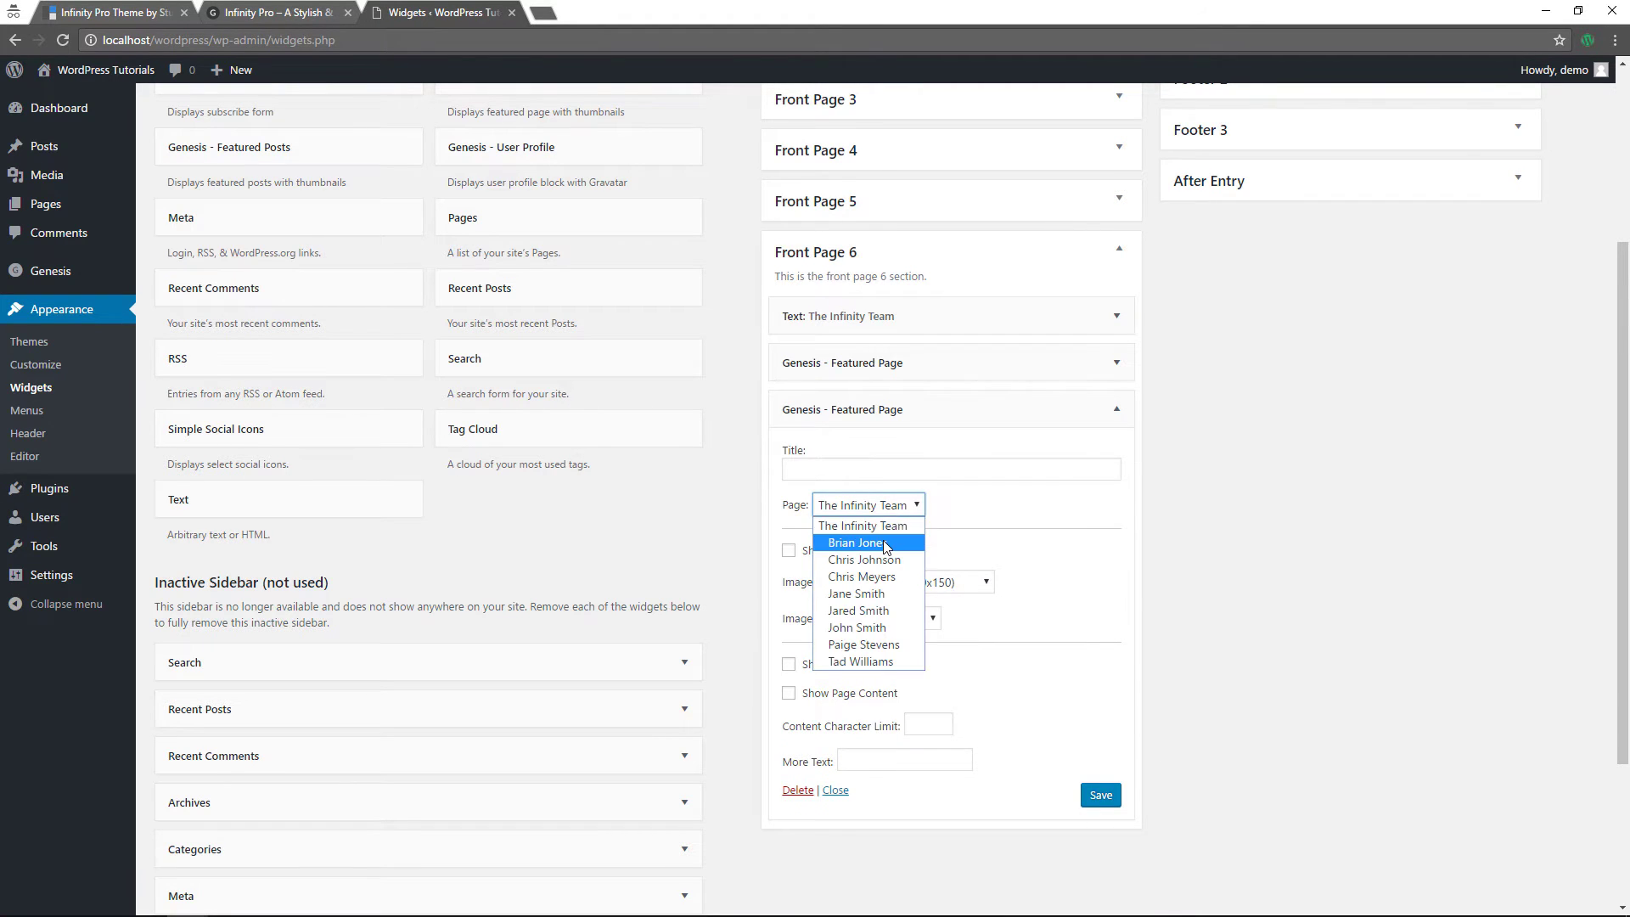
pyautogui.click(830, 540)
pyautogui.click(822, 553)
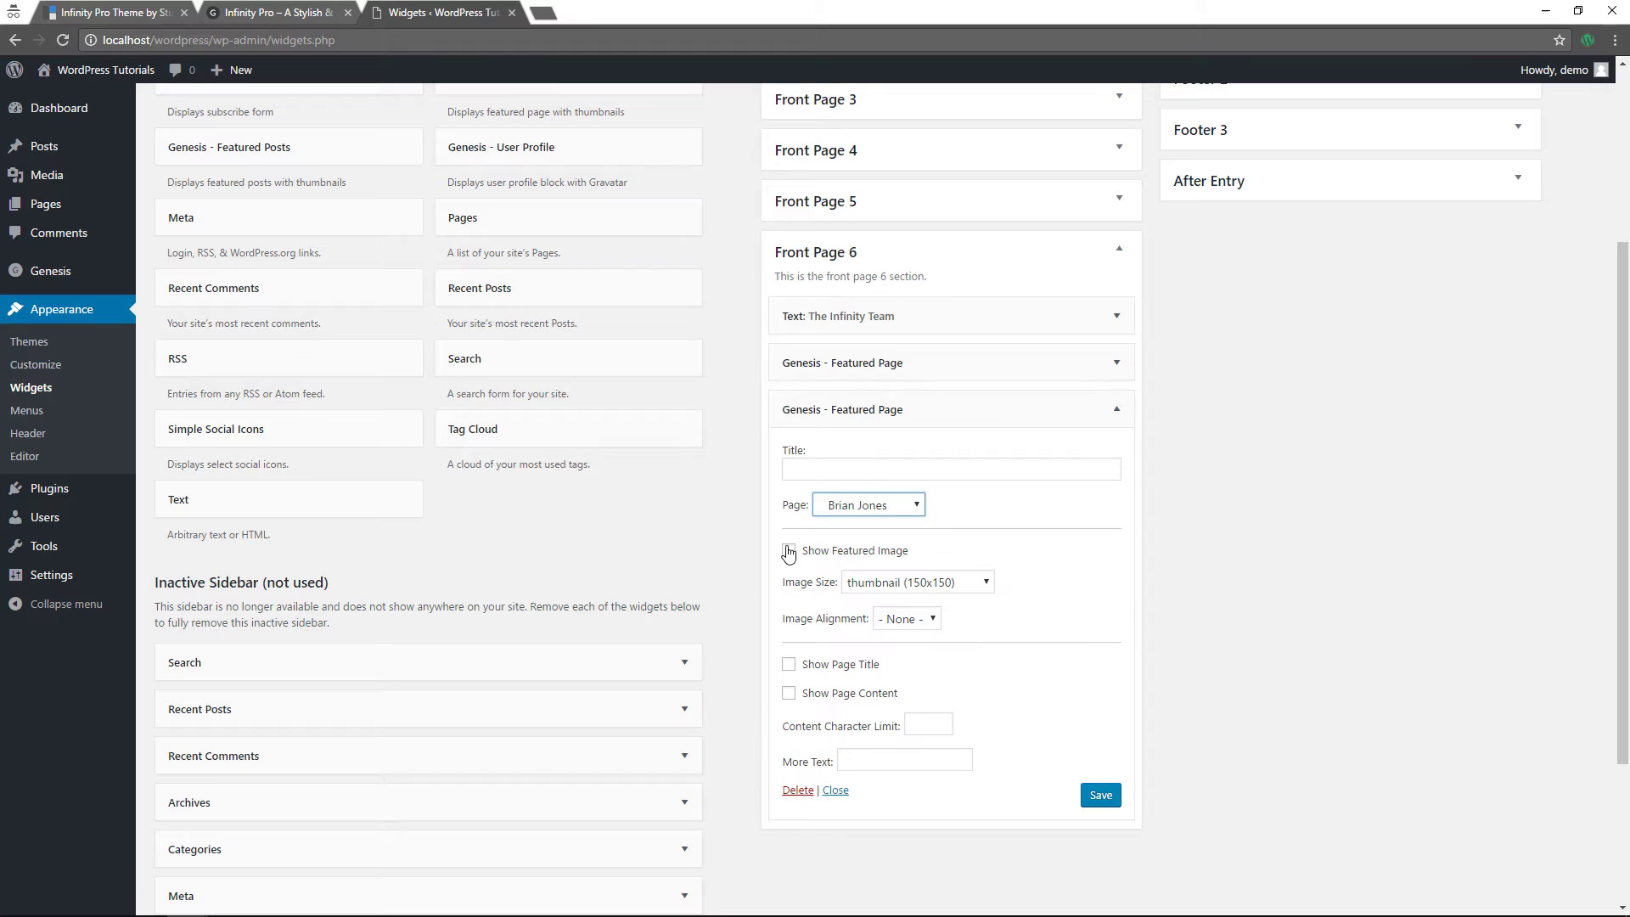
pyautogui.click(893, 586)
pyautogui.click(911, 673)
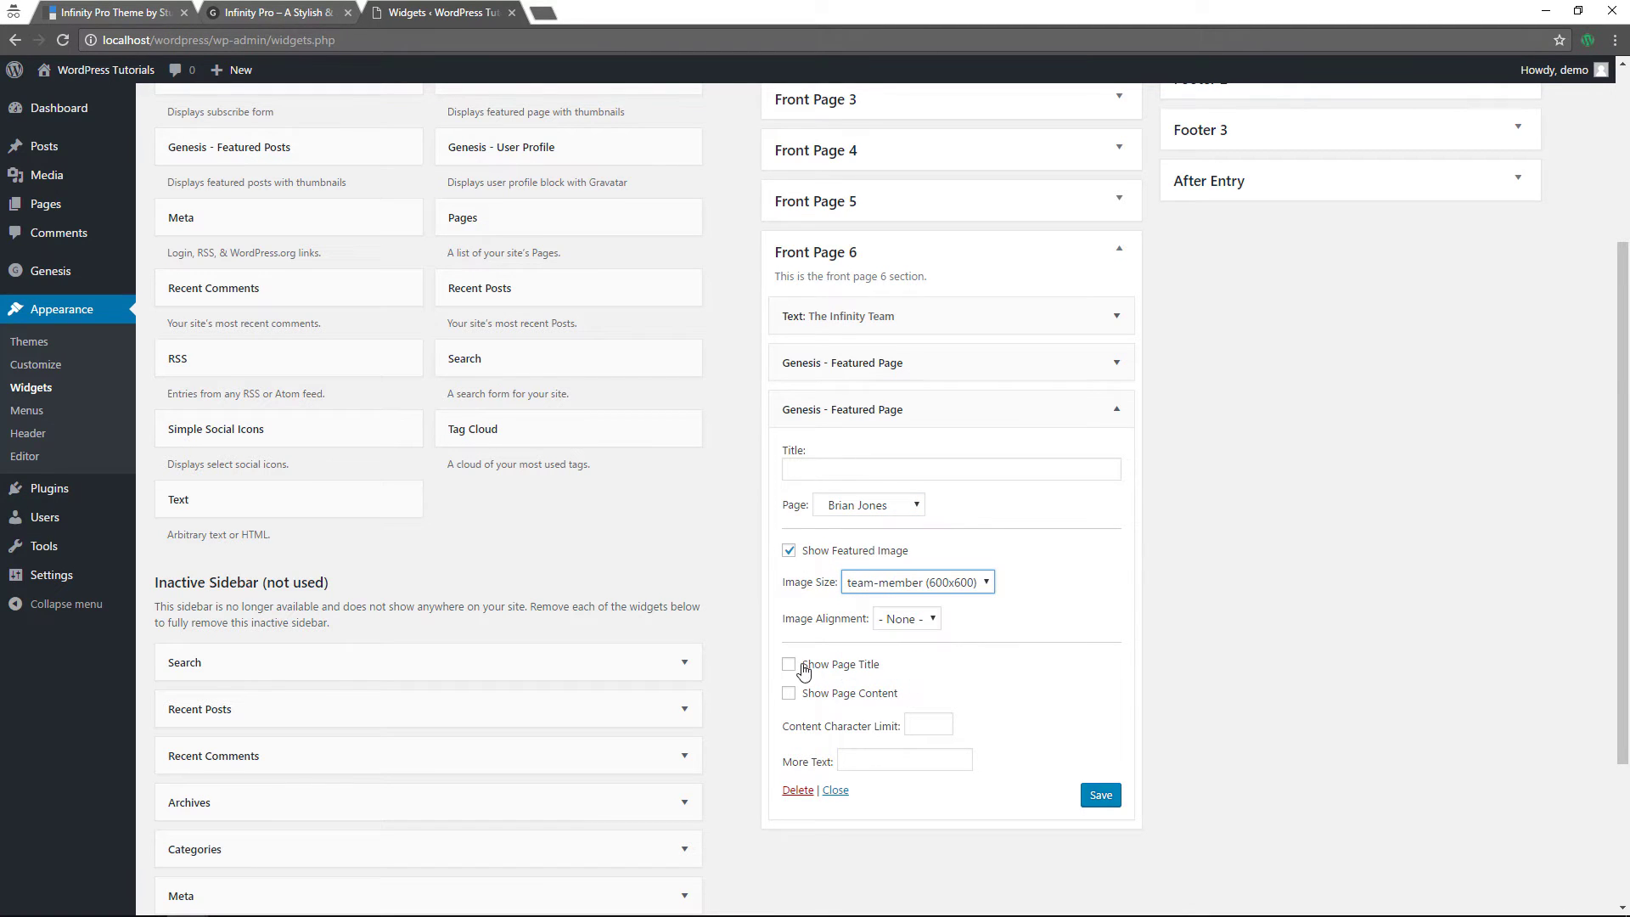
pyautogui.click(789, 665)
pyautogui.click(1096, 796)
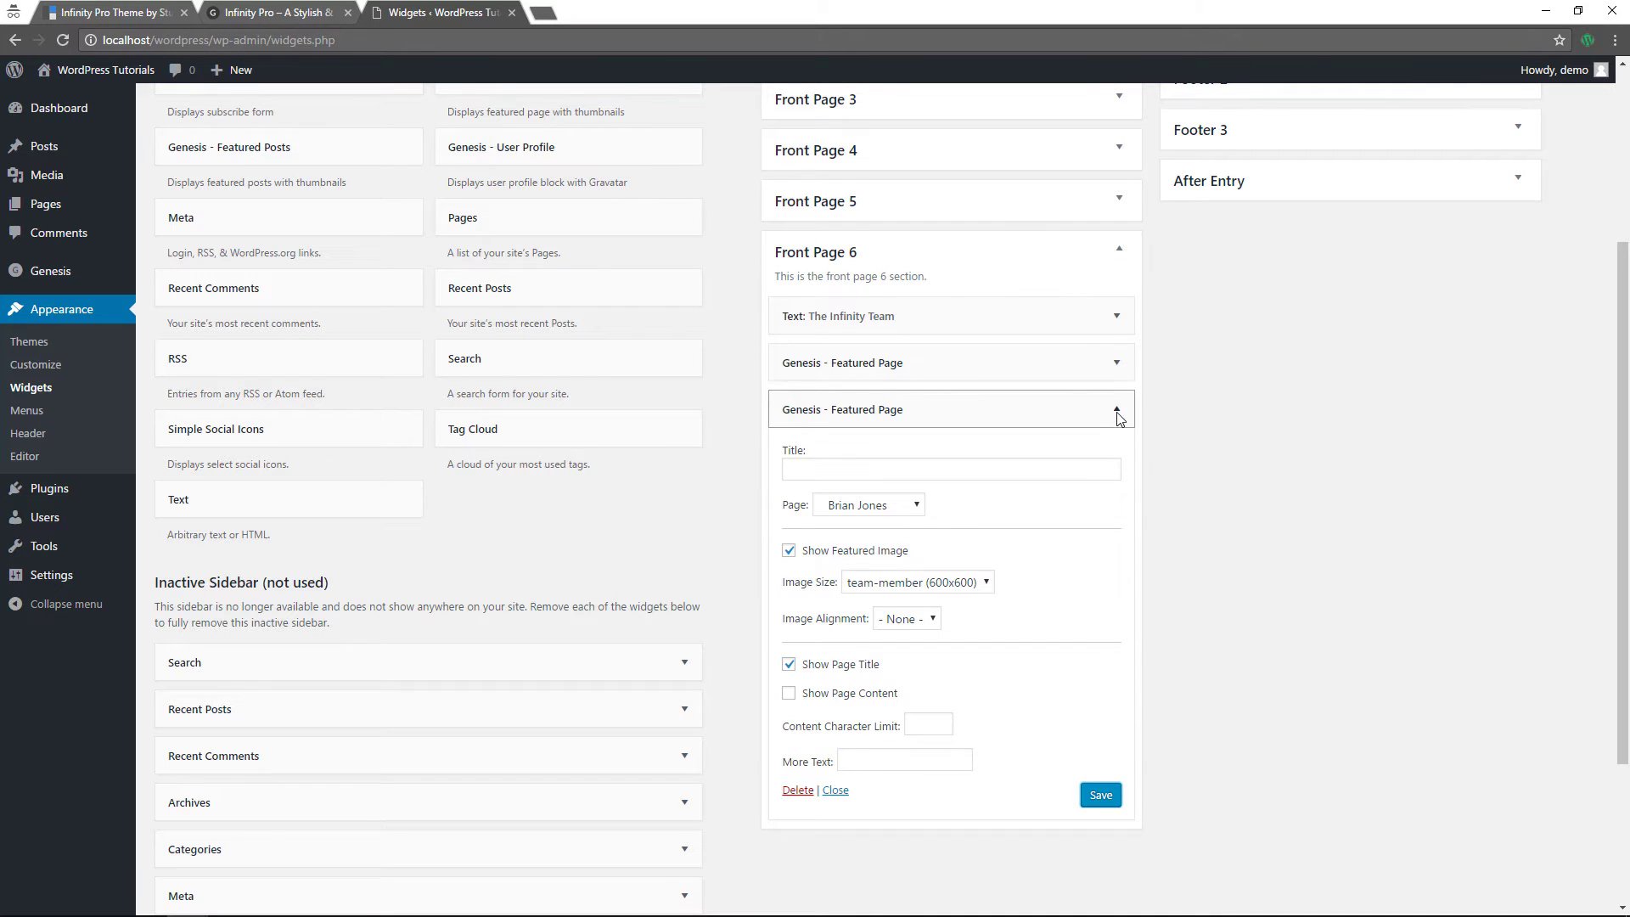
pyautogui.click(1114, 414)
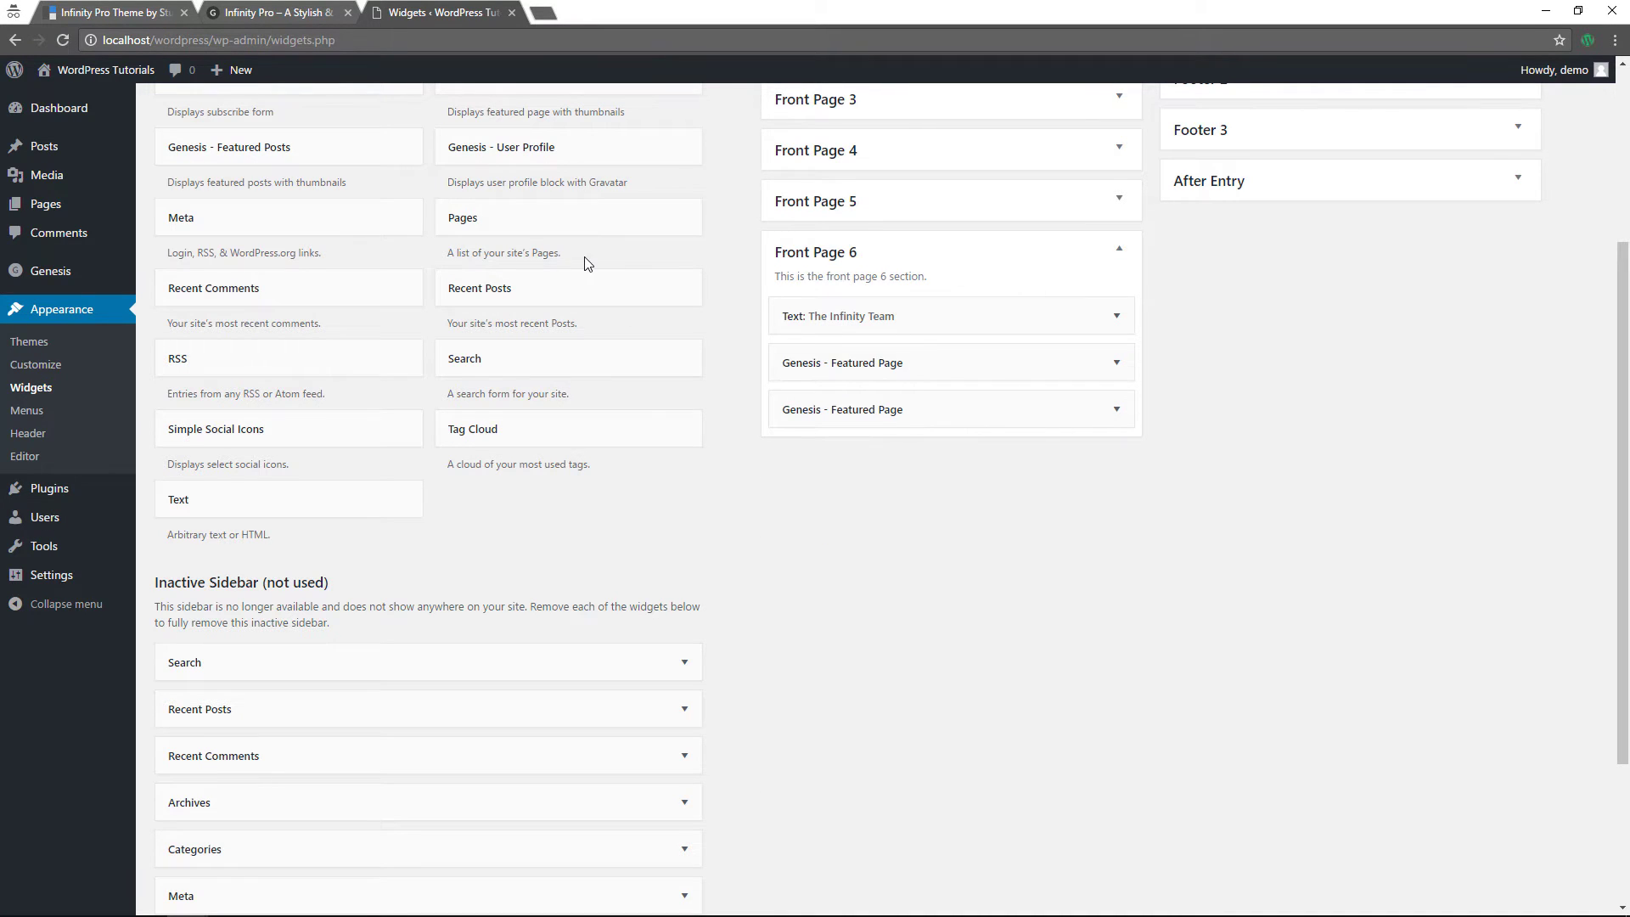
# - Add a third Genesis - Featured Page widget below the other two in Front Page 6
pyautogui.scroll(2, 582, 262)
pyautogui.moveTo(546, 218); pyautogui.dragTo(888, 605)
pyautogui.scroll(-2, 966, 596)
# - Set the third widget to the Chief Technology Officer's page, showing its featured image at team-member (600x600) size and page title, and save
pyautogui.click(883, 551)
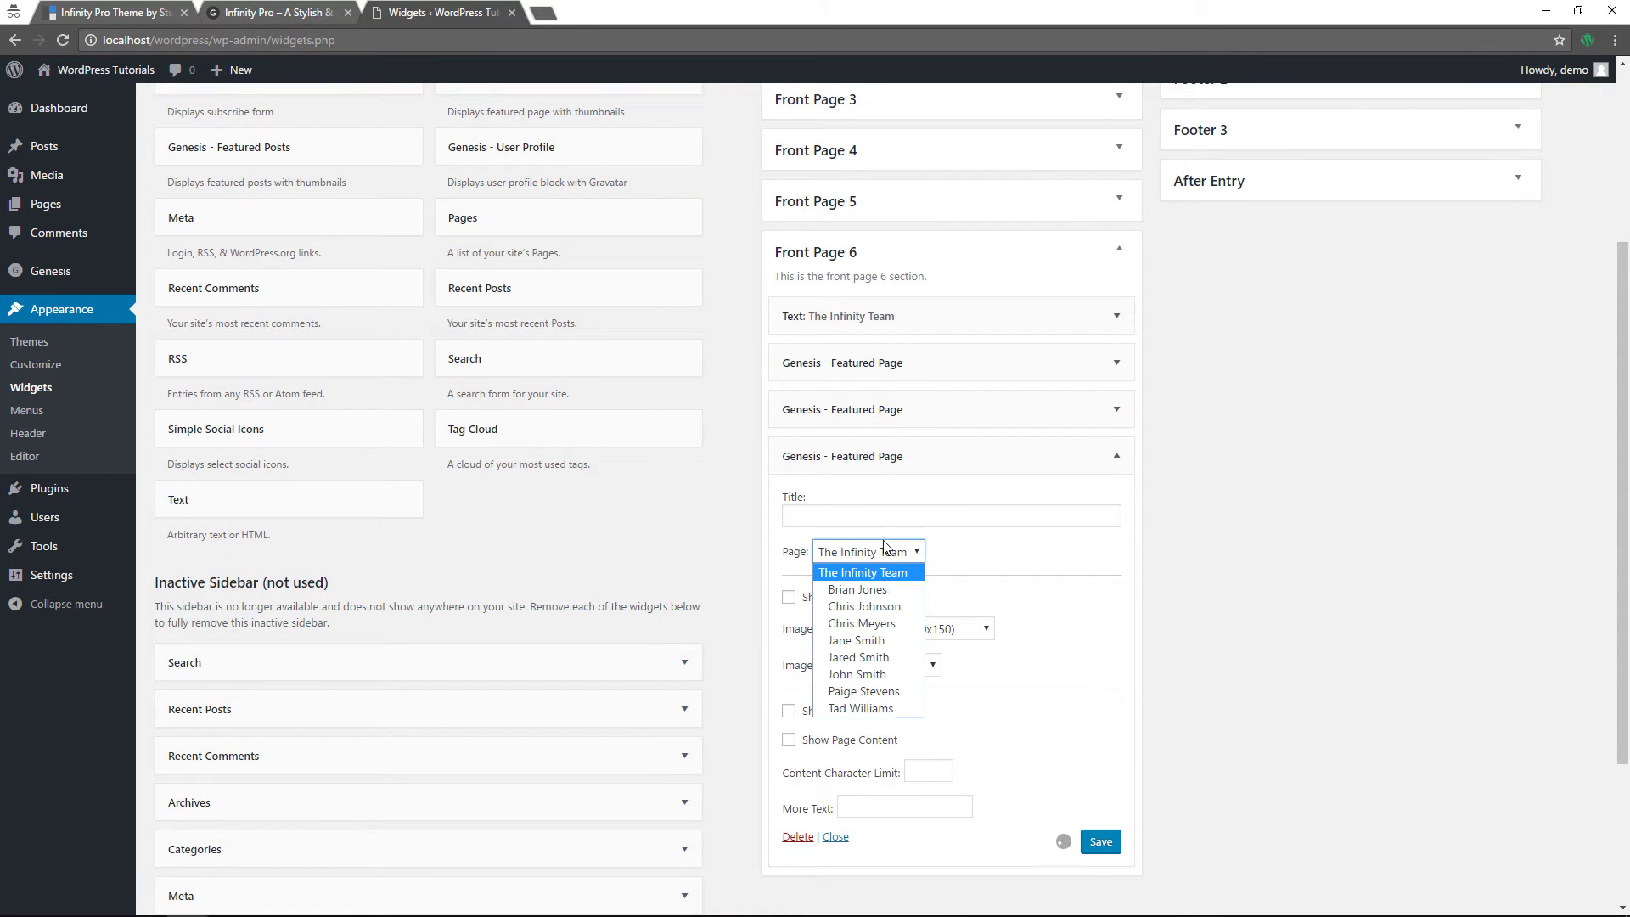
pyautogui.click(870, 608)
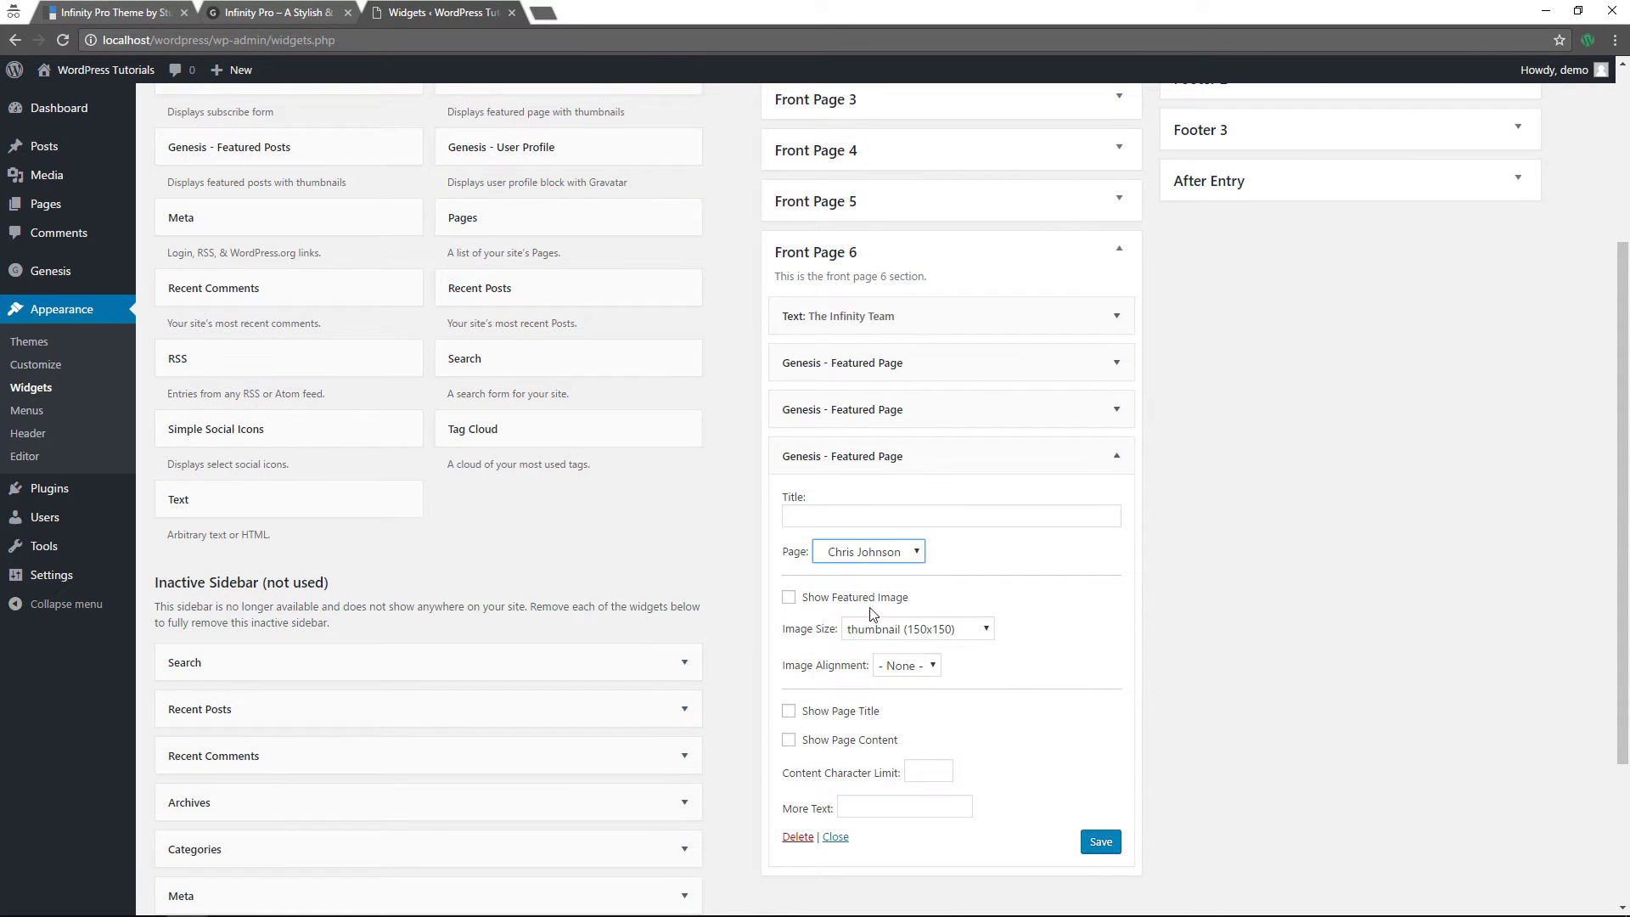
pyautogui.click(790, 597)
pyautogui.click(917, 628)
pyautogui.click(924, 717)
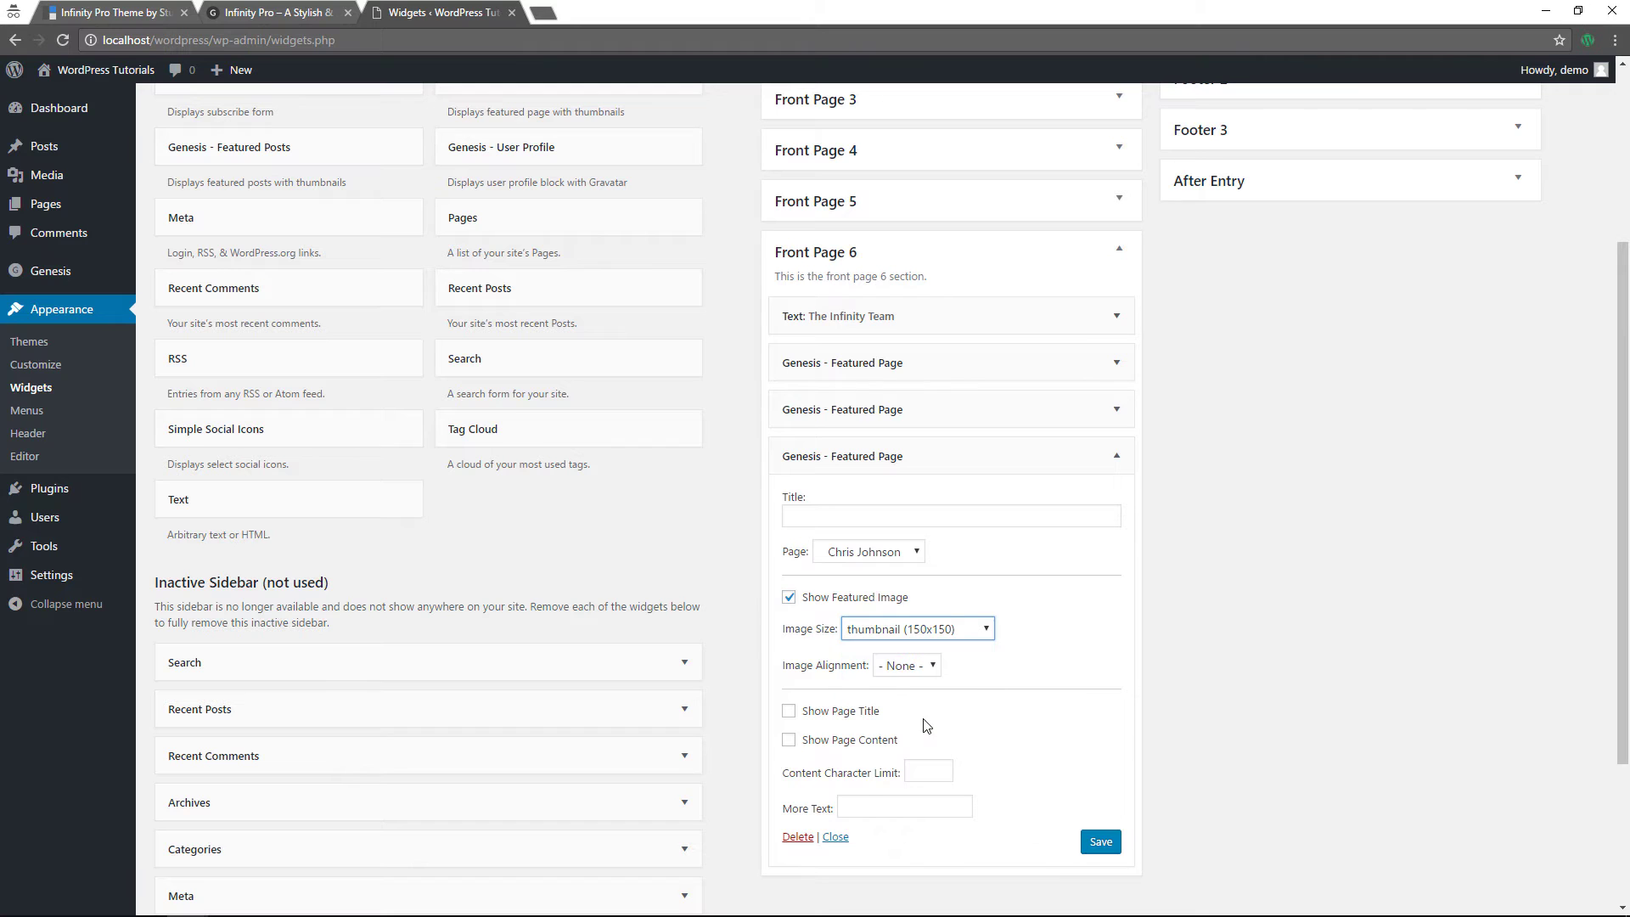
pyautogui.click(790, 712)
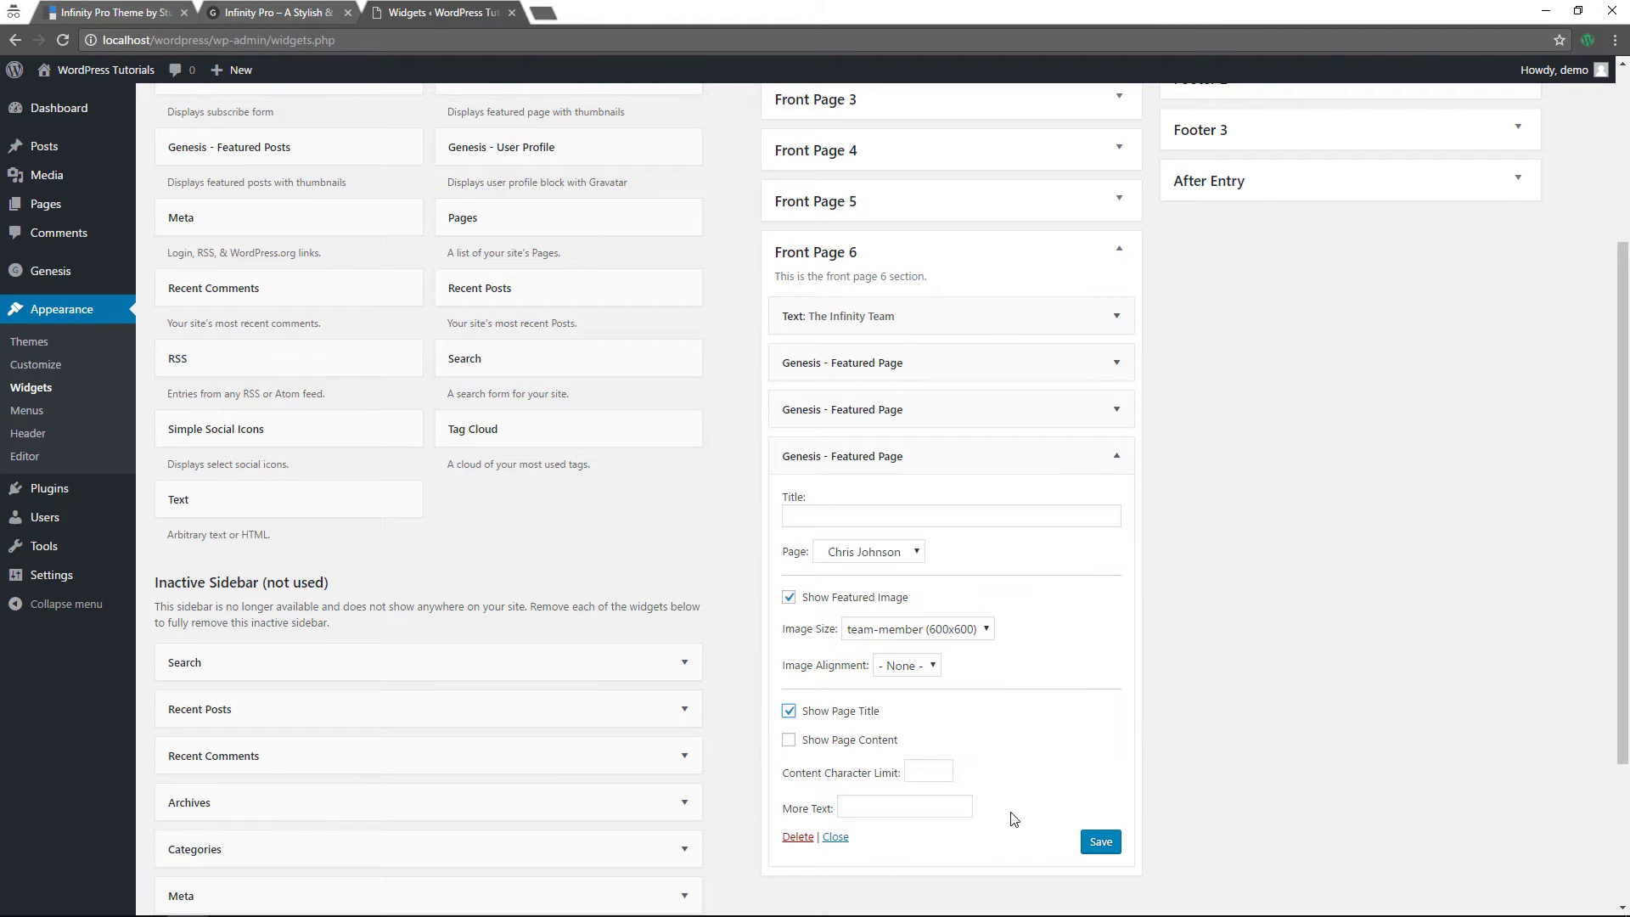
pyautogui.click(1101, 845)
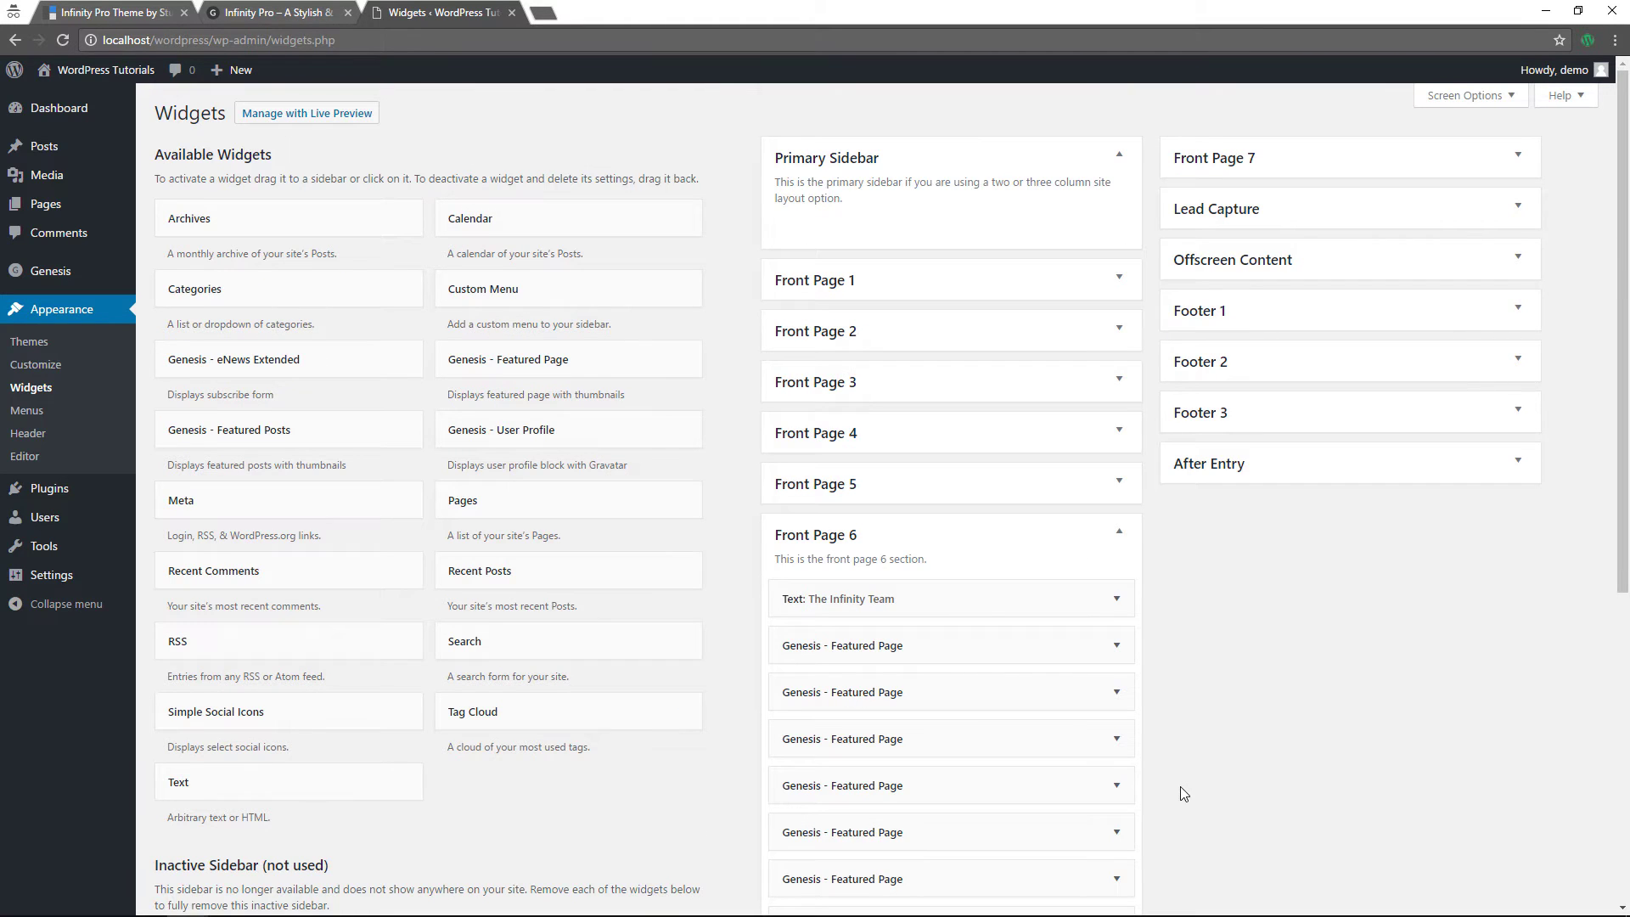
pyautogui.scroll(-3, 1175, 784)
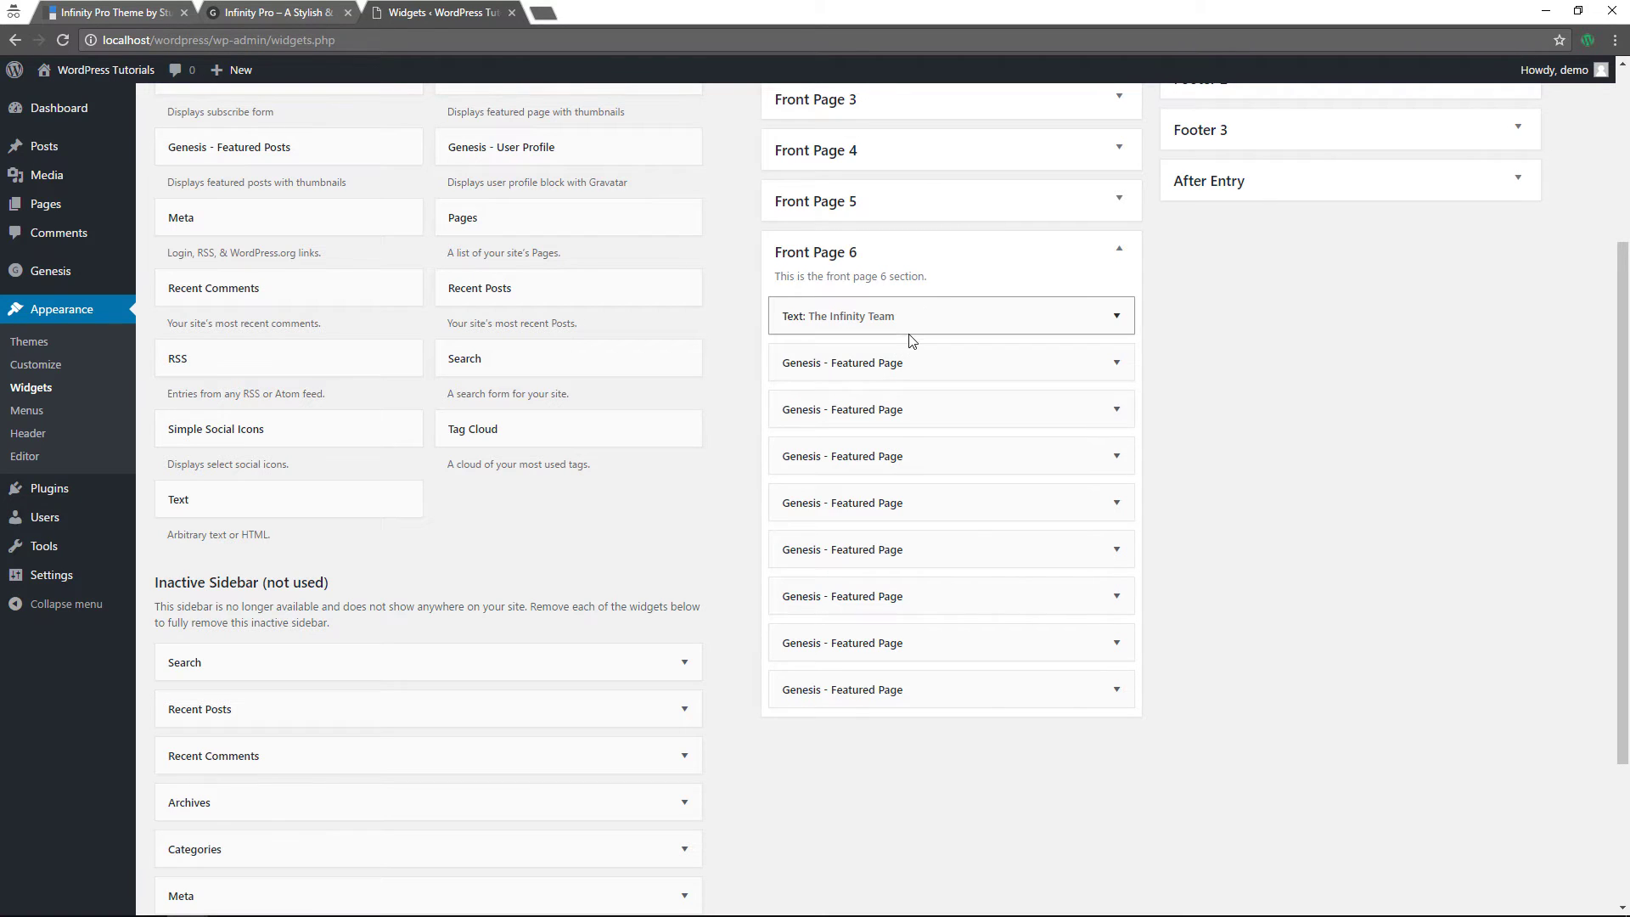
# - Review the Text widget and the first Genesis - Featured Page widget in the Front Page 6 area
pyautogui.click(932, 307)
pyautogui.click(931, 308)
pyautogui.click(928, 363)
pyautogui.scroll(-2, 934, 448)
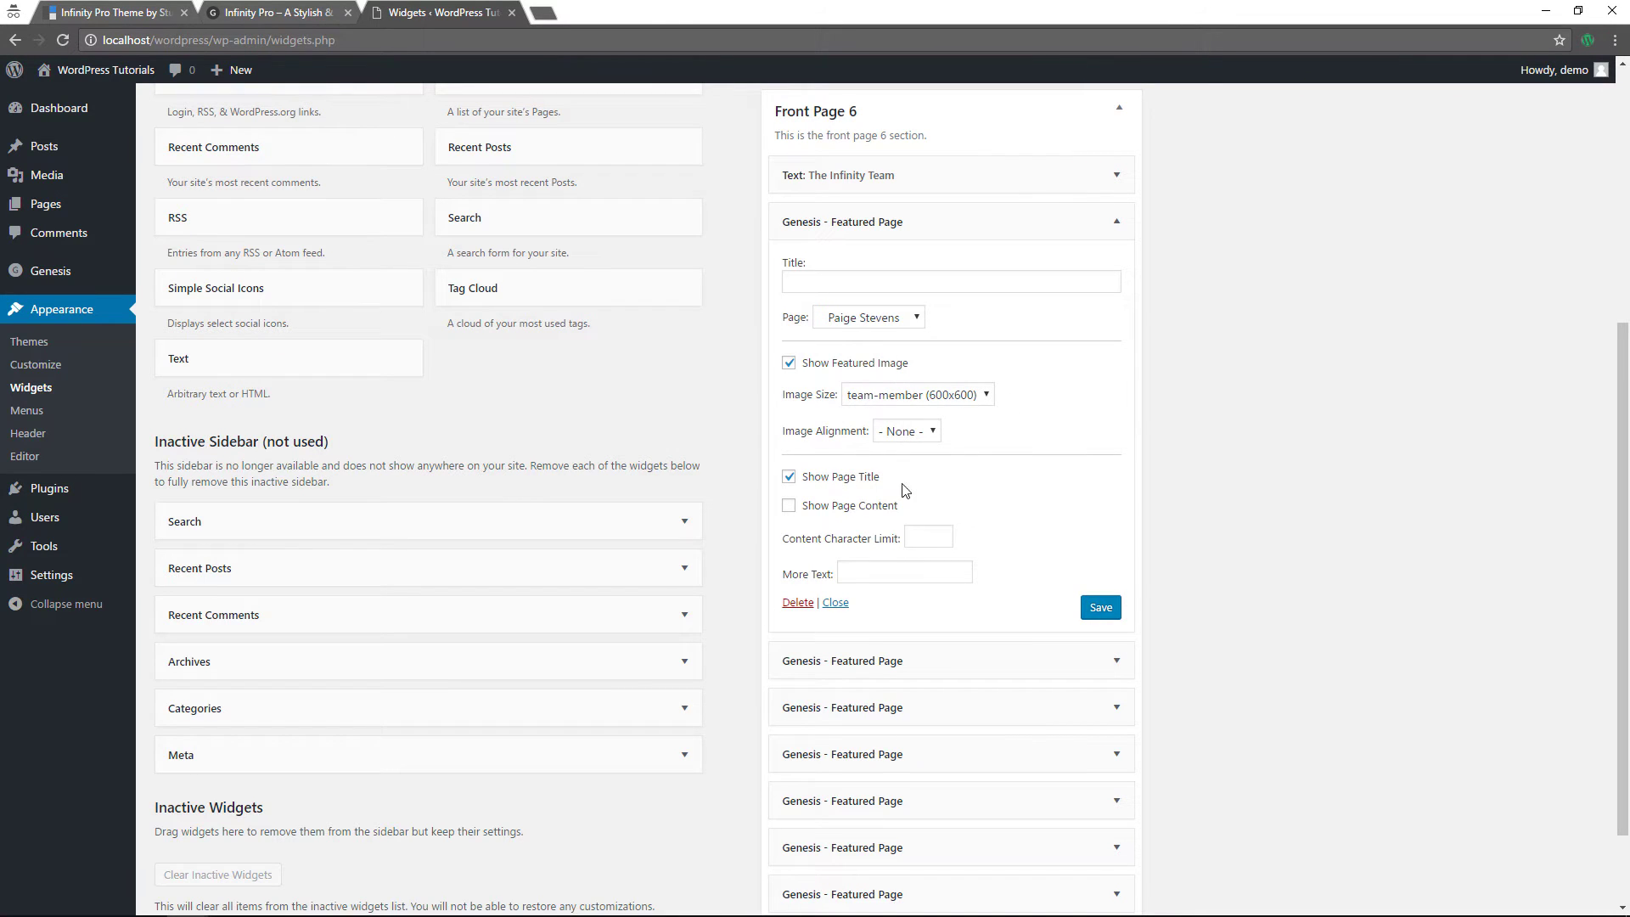
pyautogui.scroll(2, 1094, 529)
pyautogui.click(1115, 363)
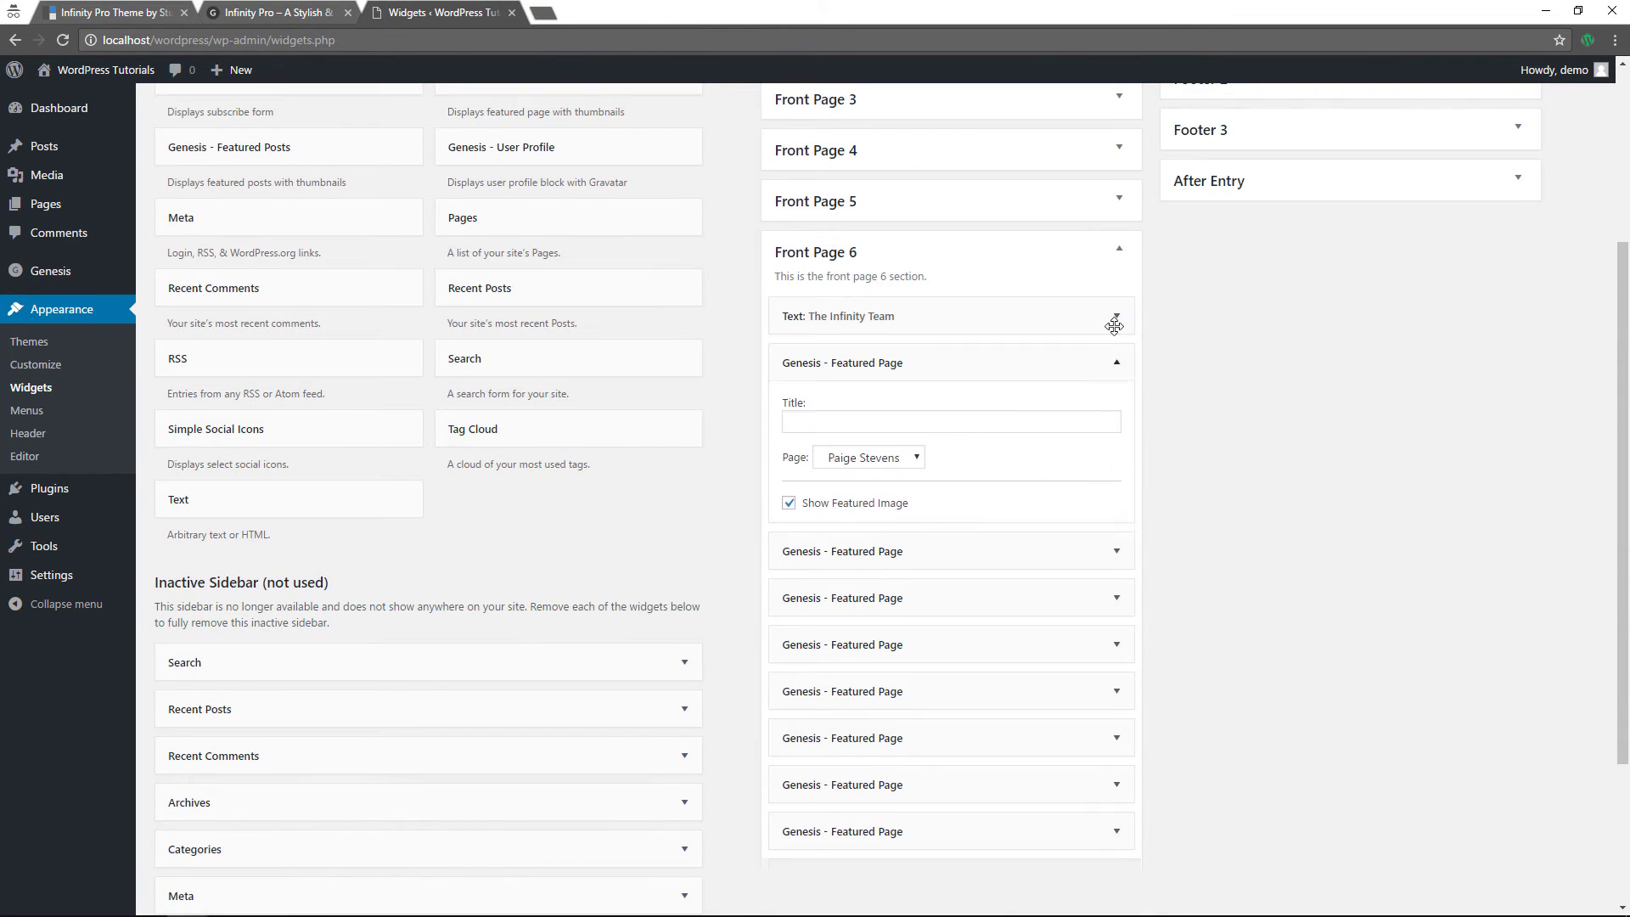
pyautogui.click(1119, 252)
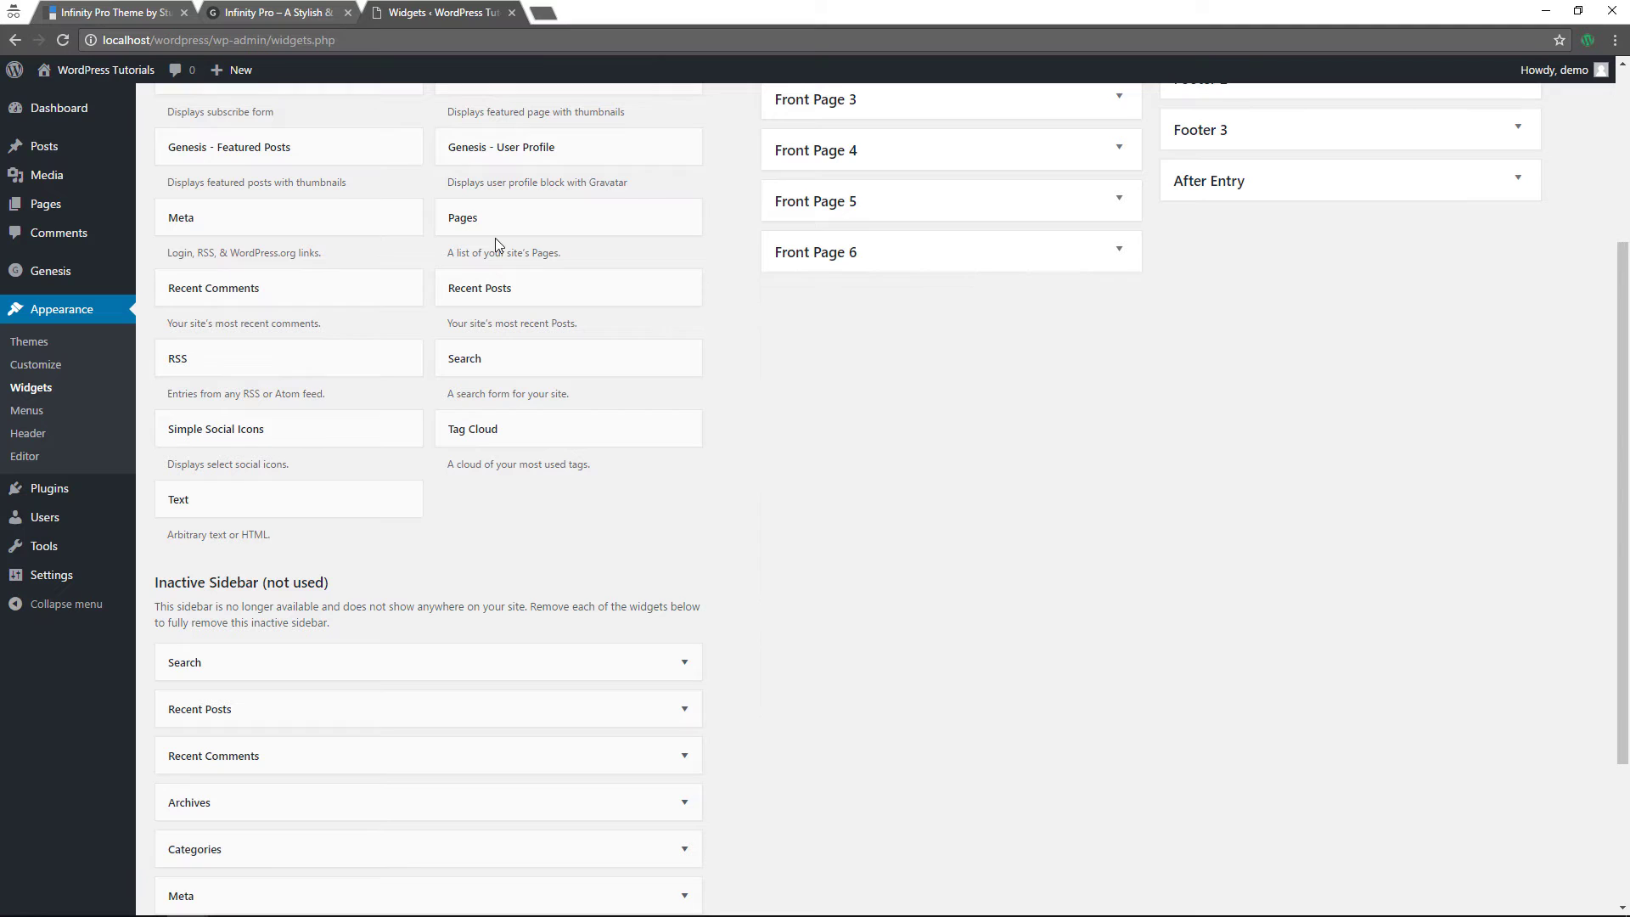
# - Visit the live site and view the team member headshots near the end of the homepage
pyautogui.moveTo(106, 72)
pyautogui.click(109, 101)
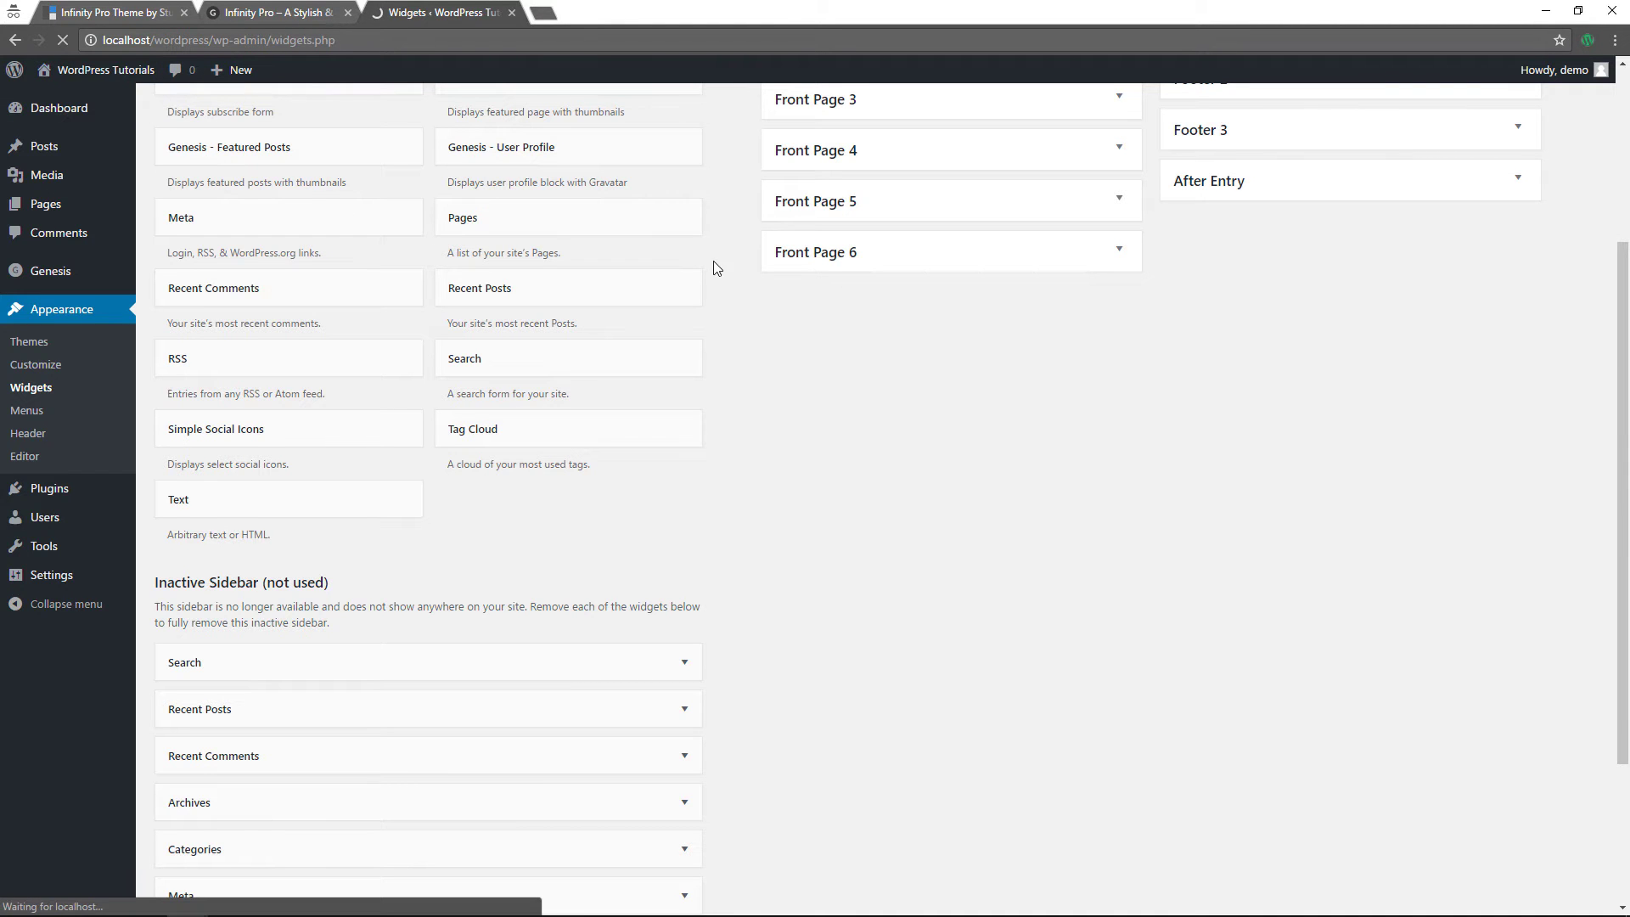
pyautogui.scroll(-20, 717, 334)
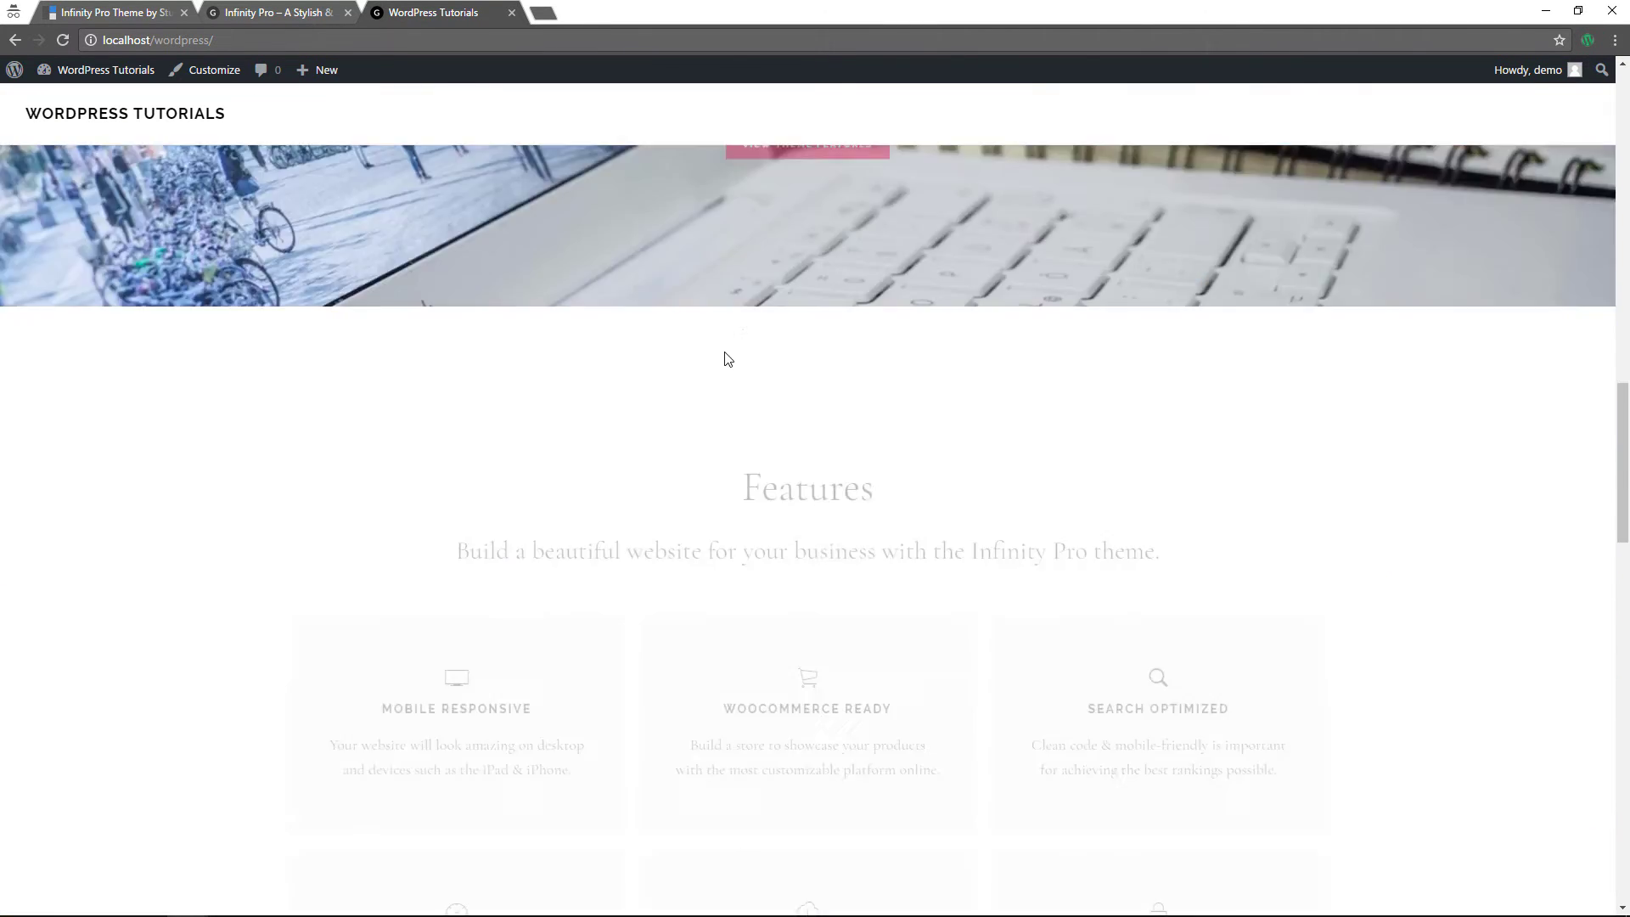
pyautogui.scroll(-9, 725, 354)
pyautogui.scroll(3, 746, 364)
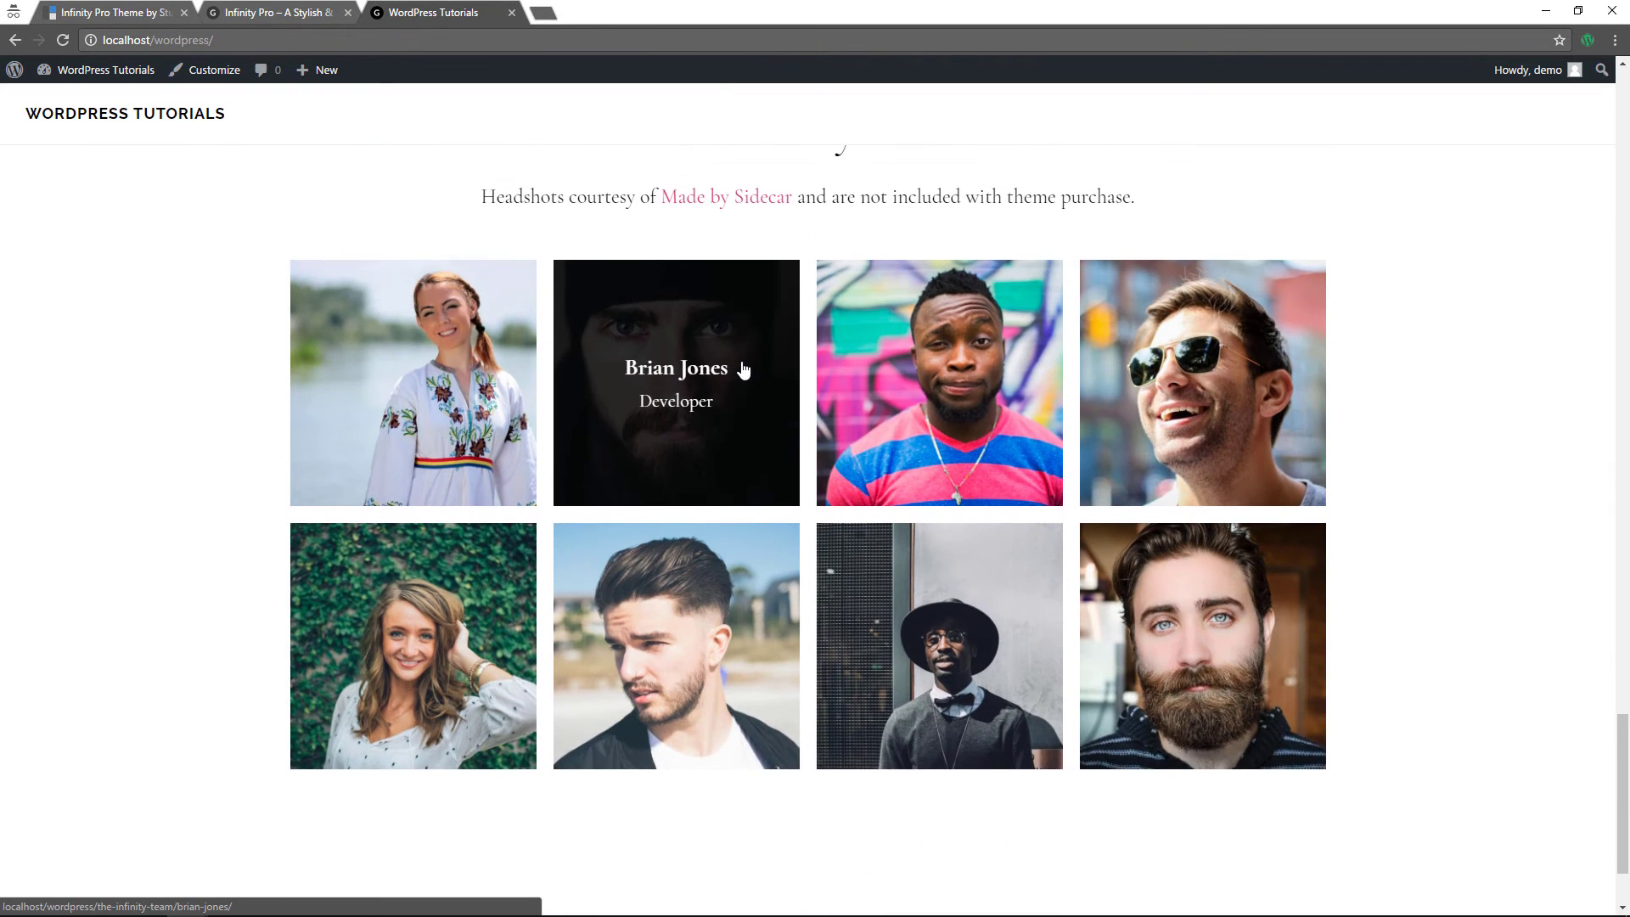
pyautogui.scroll(-2, 764, 505)
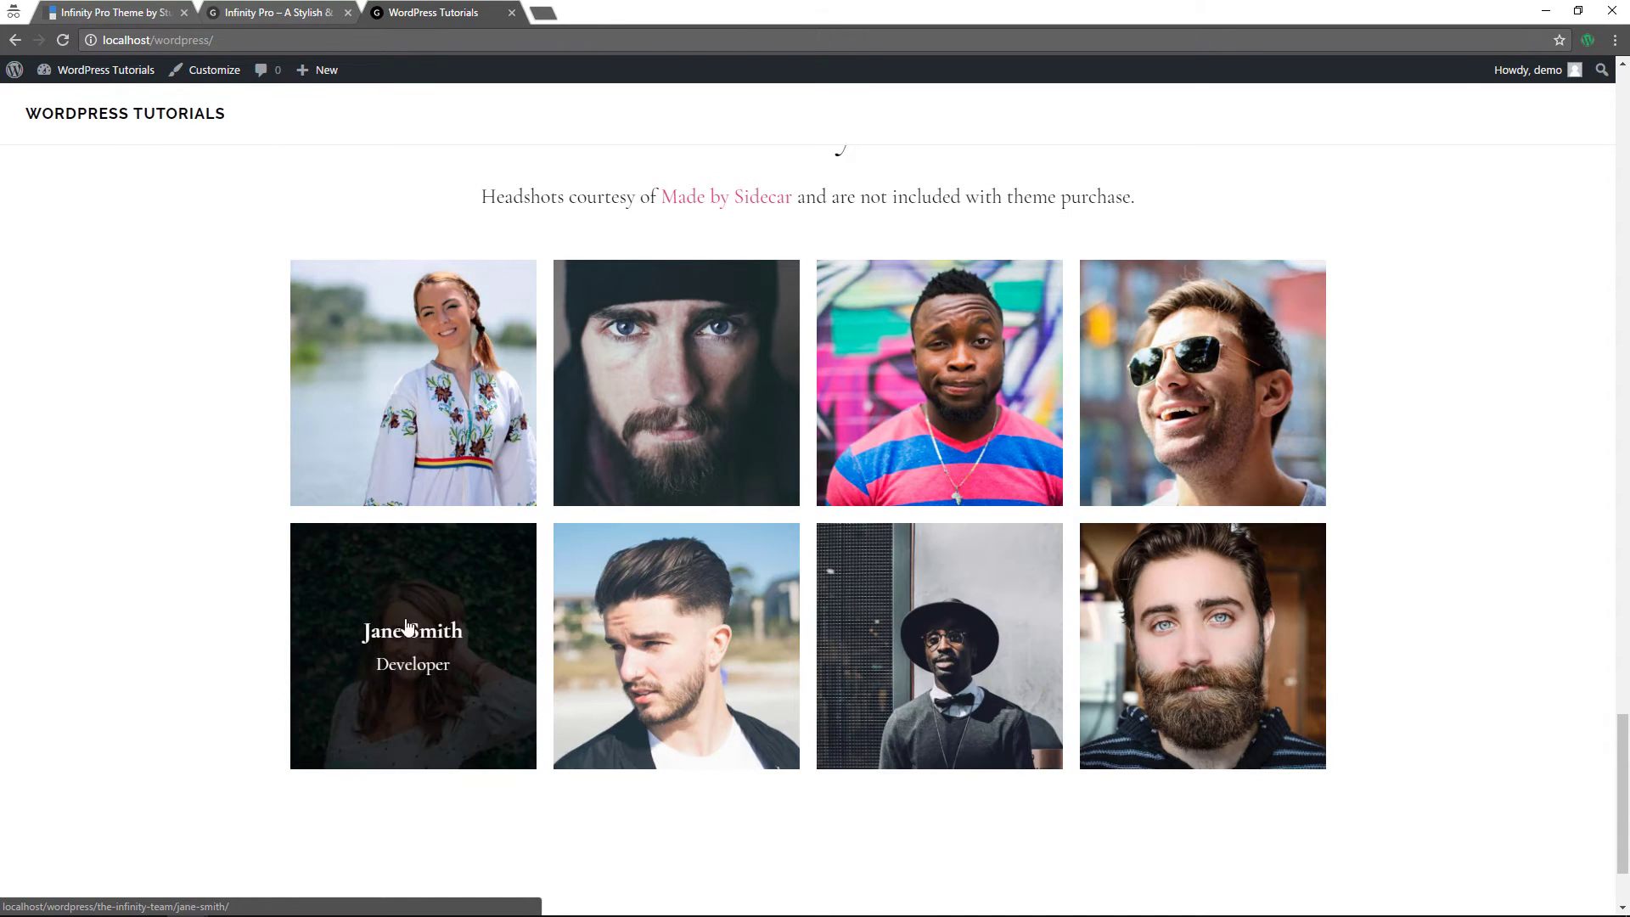
# - Open the page of the first team member in the second row and look through its content
pyautogui.click(428, 580)
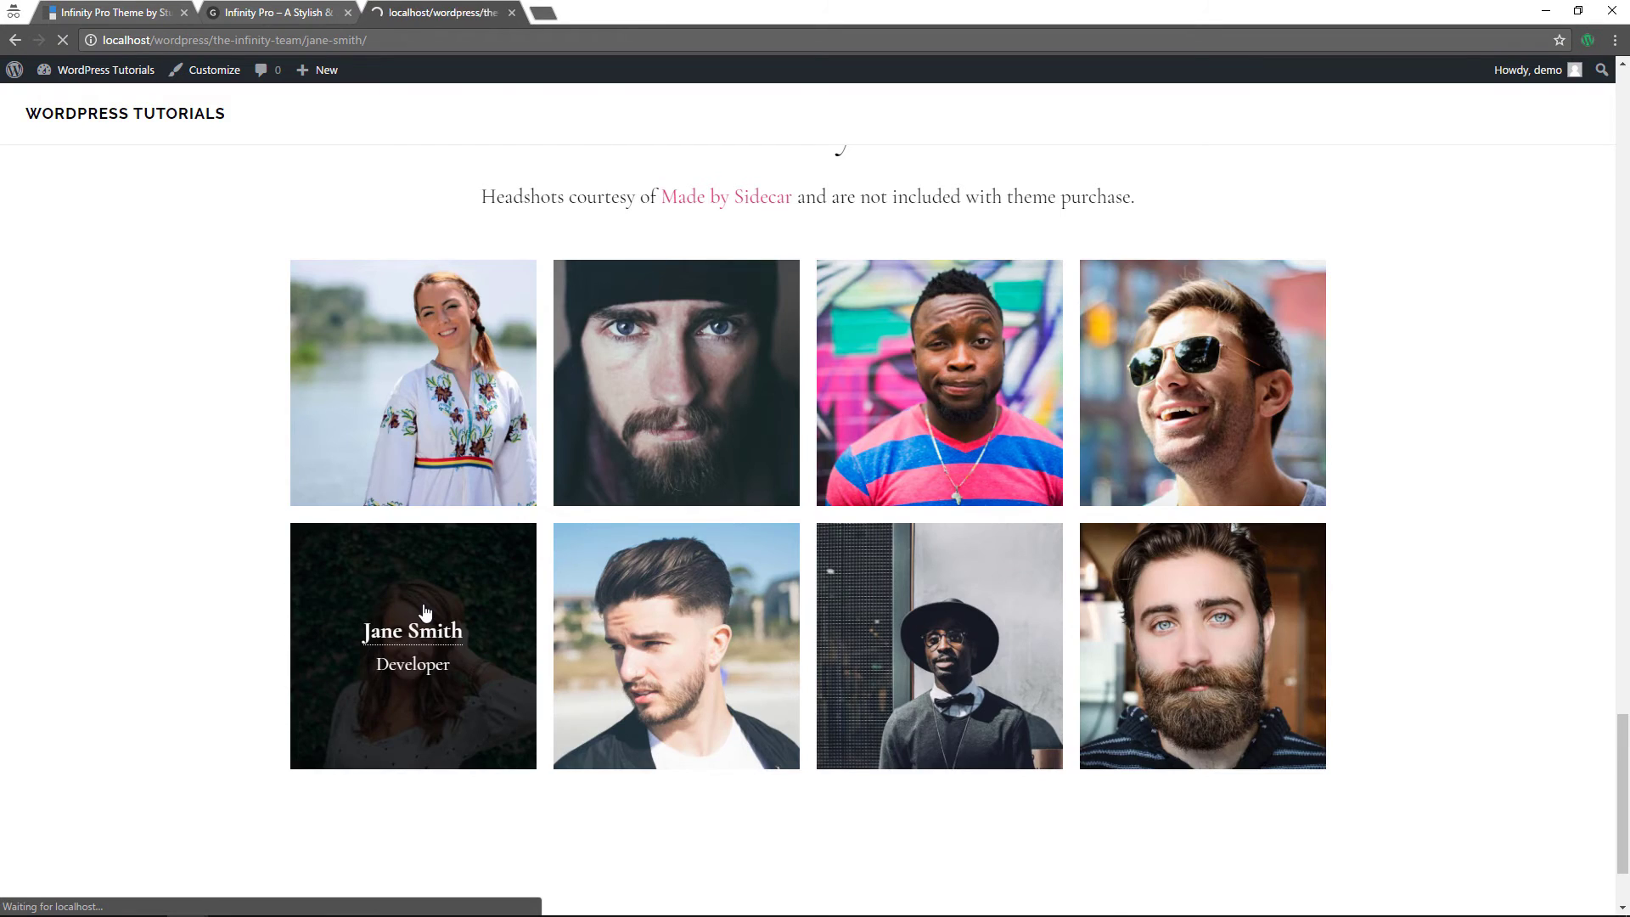
pyautogui.scroll(-15, 425, 612)
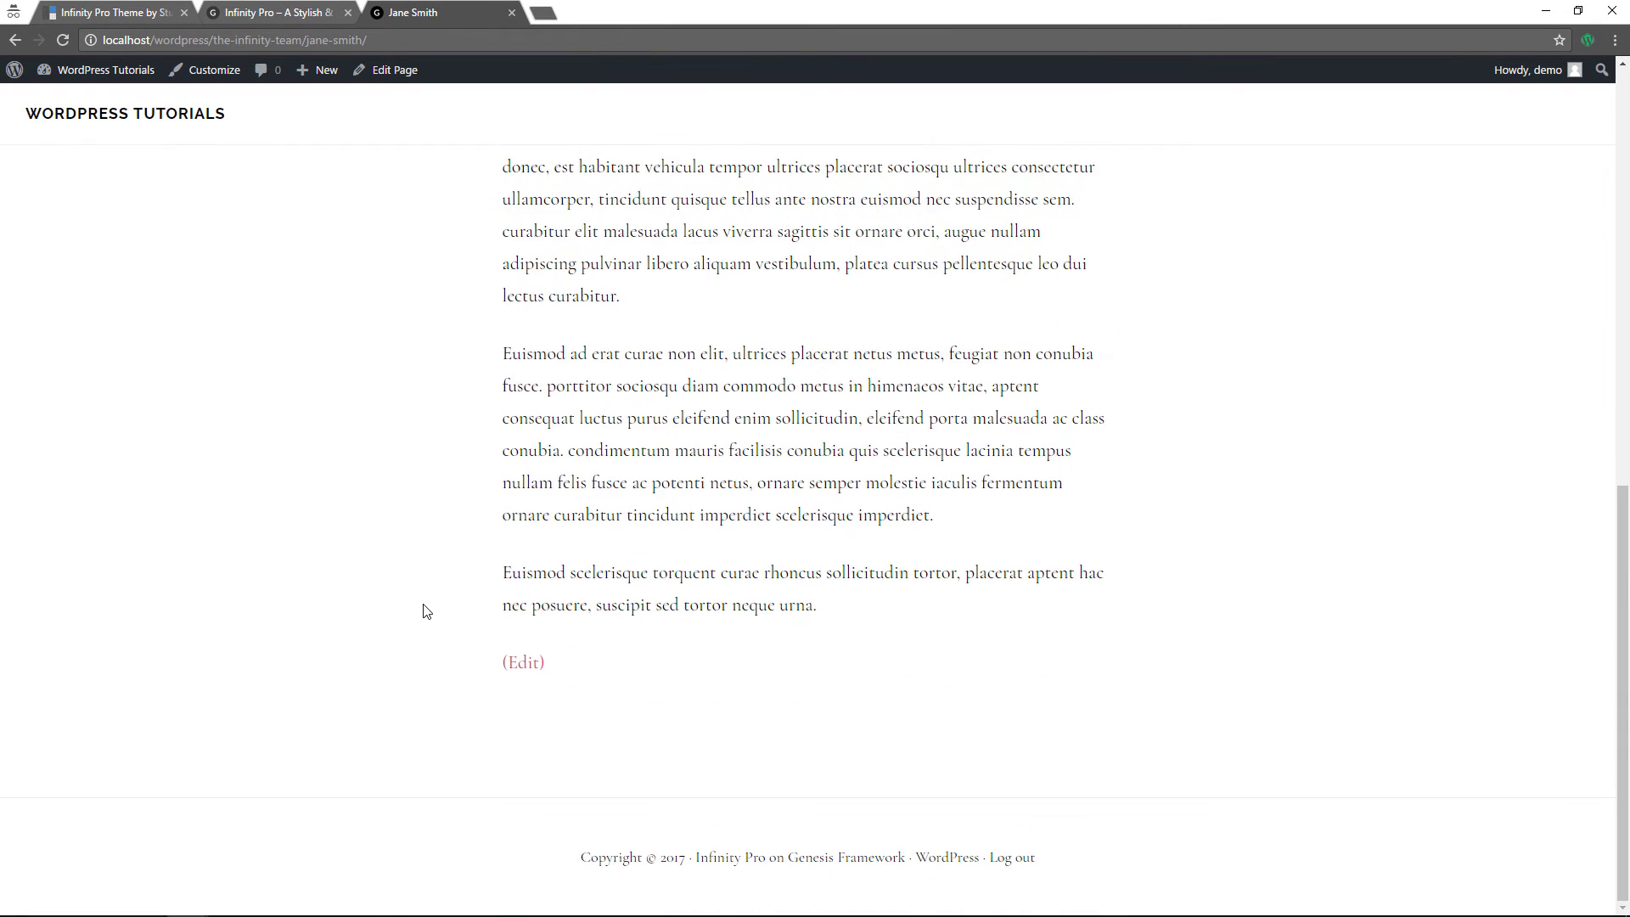
pyautogui.scroll(15, 425, 612)
# - Return to the Widgets page and add a Text widget titled "Work With Us" to the Front Page 7 area
pyautogui.click(213, 132)
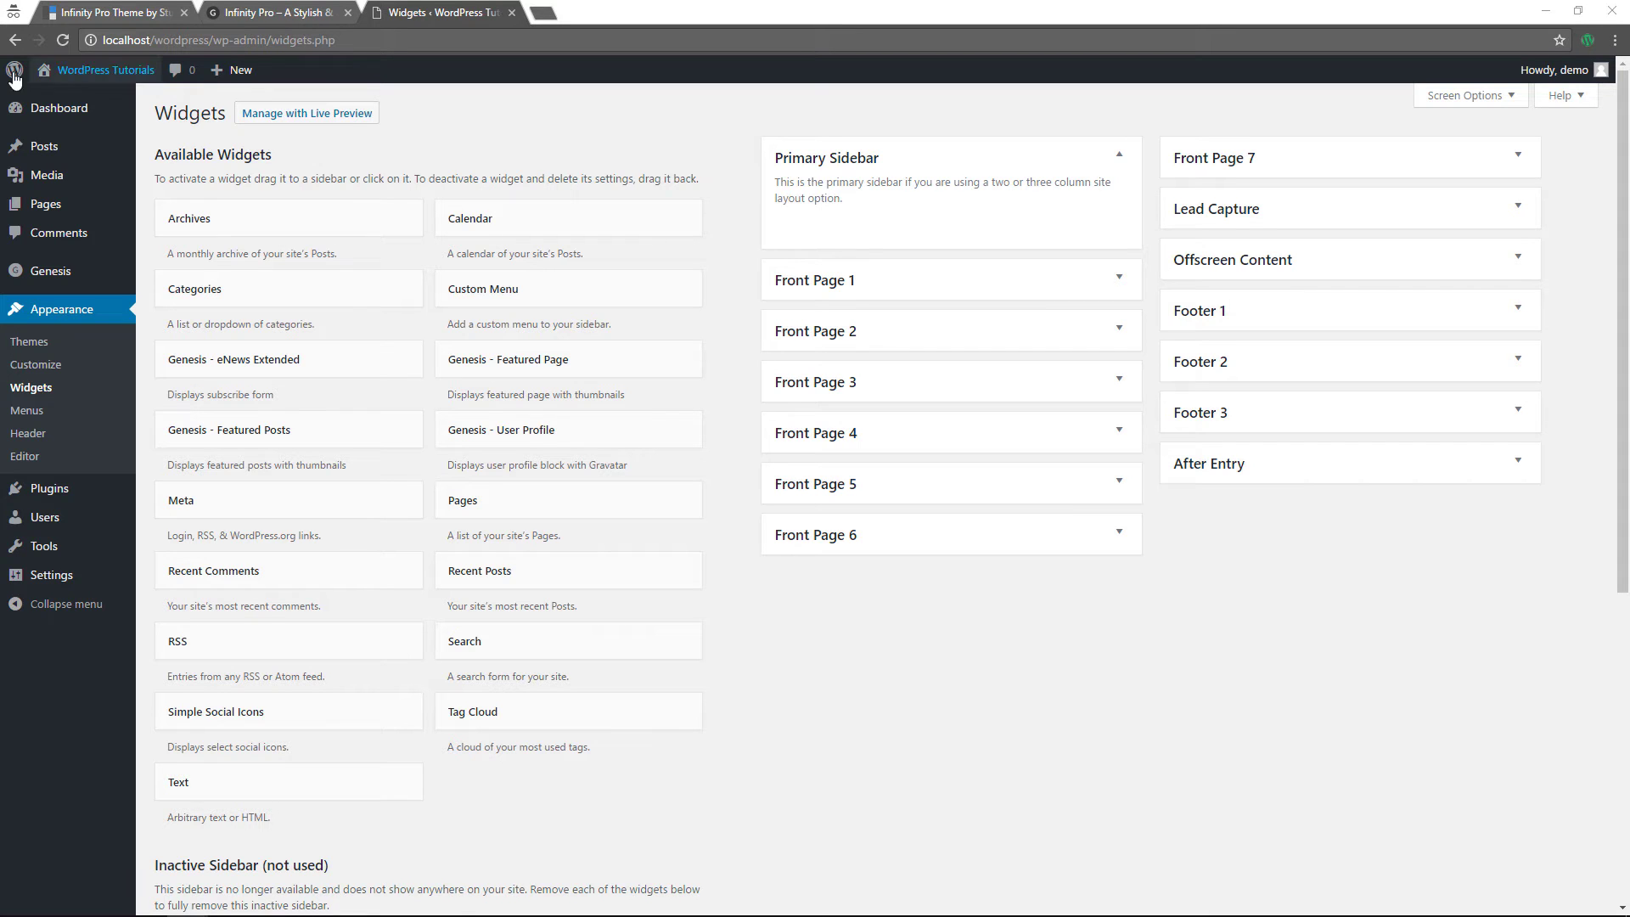
pyautogui.moveTo(214, 785); pyautogui.dragTo(1239, 226)
pyautogui.click(1234, 284)
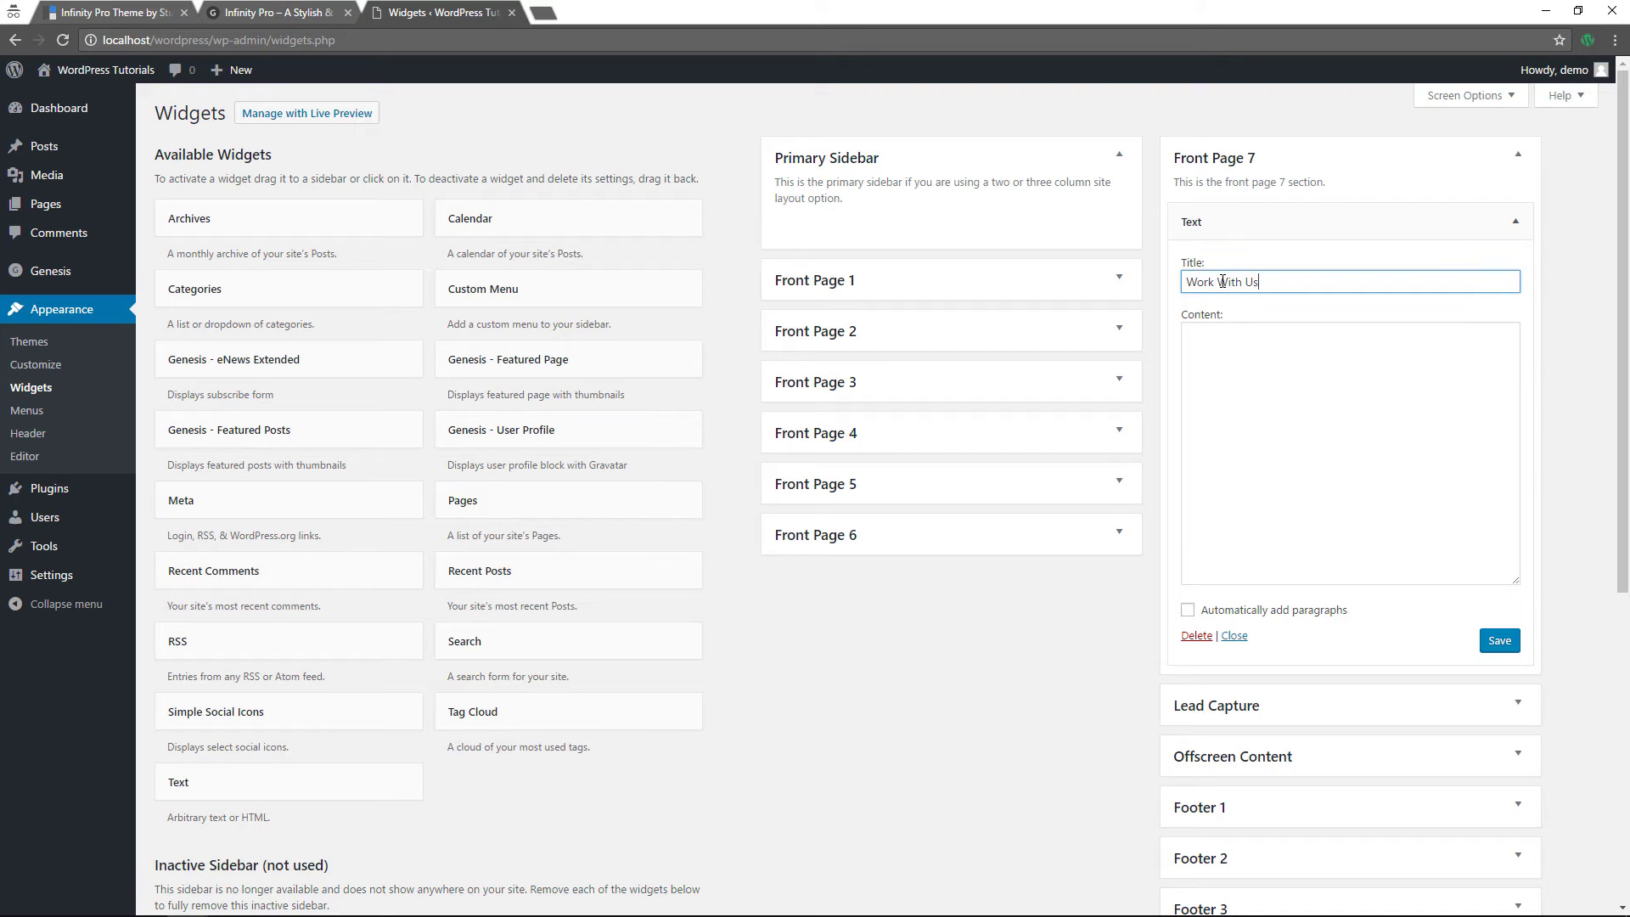
# - Paste the entrepreneur pitch and "Get Infinity Pro" button HTML into the widget's content, enable automatic paragraphs and save it
pyautogui.hotkey('alt', 'Tab')
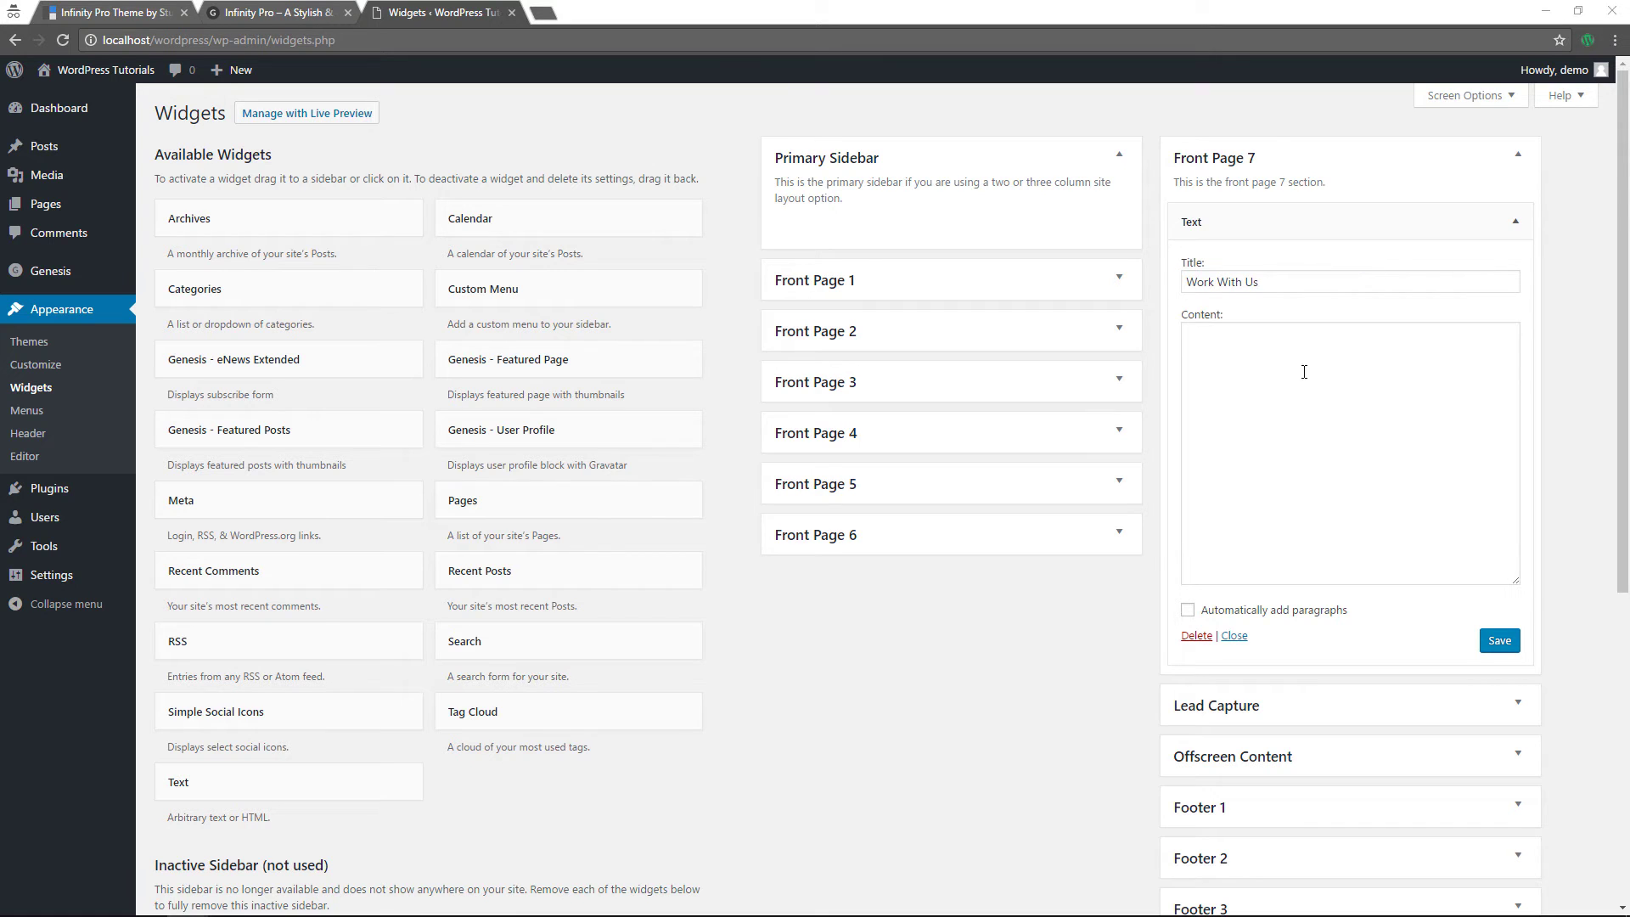
pyautogui.click(1289, 378)
pyautogui.rightClick(1289, 378)
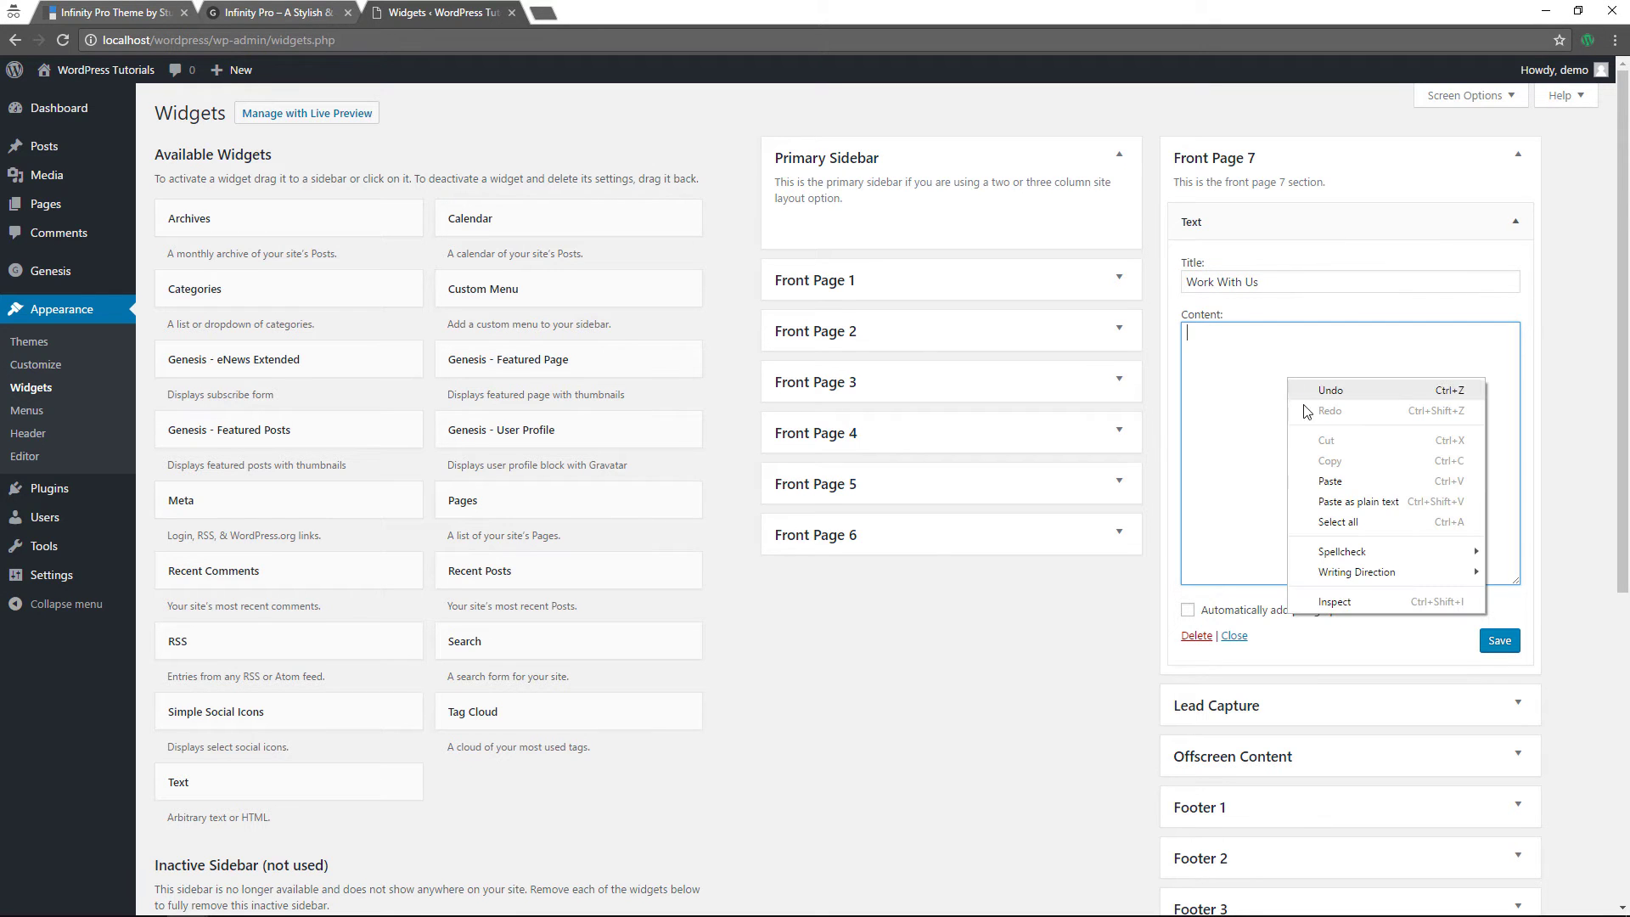
pyautogui.click(1335, 473)
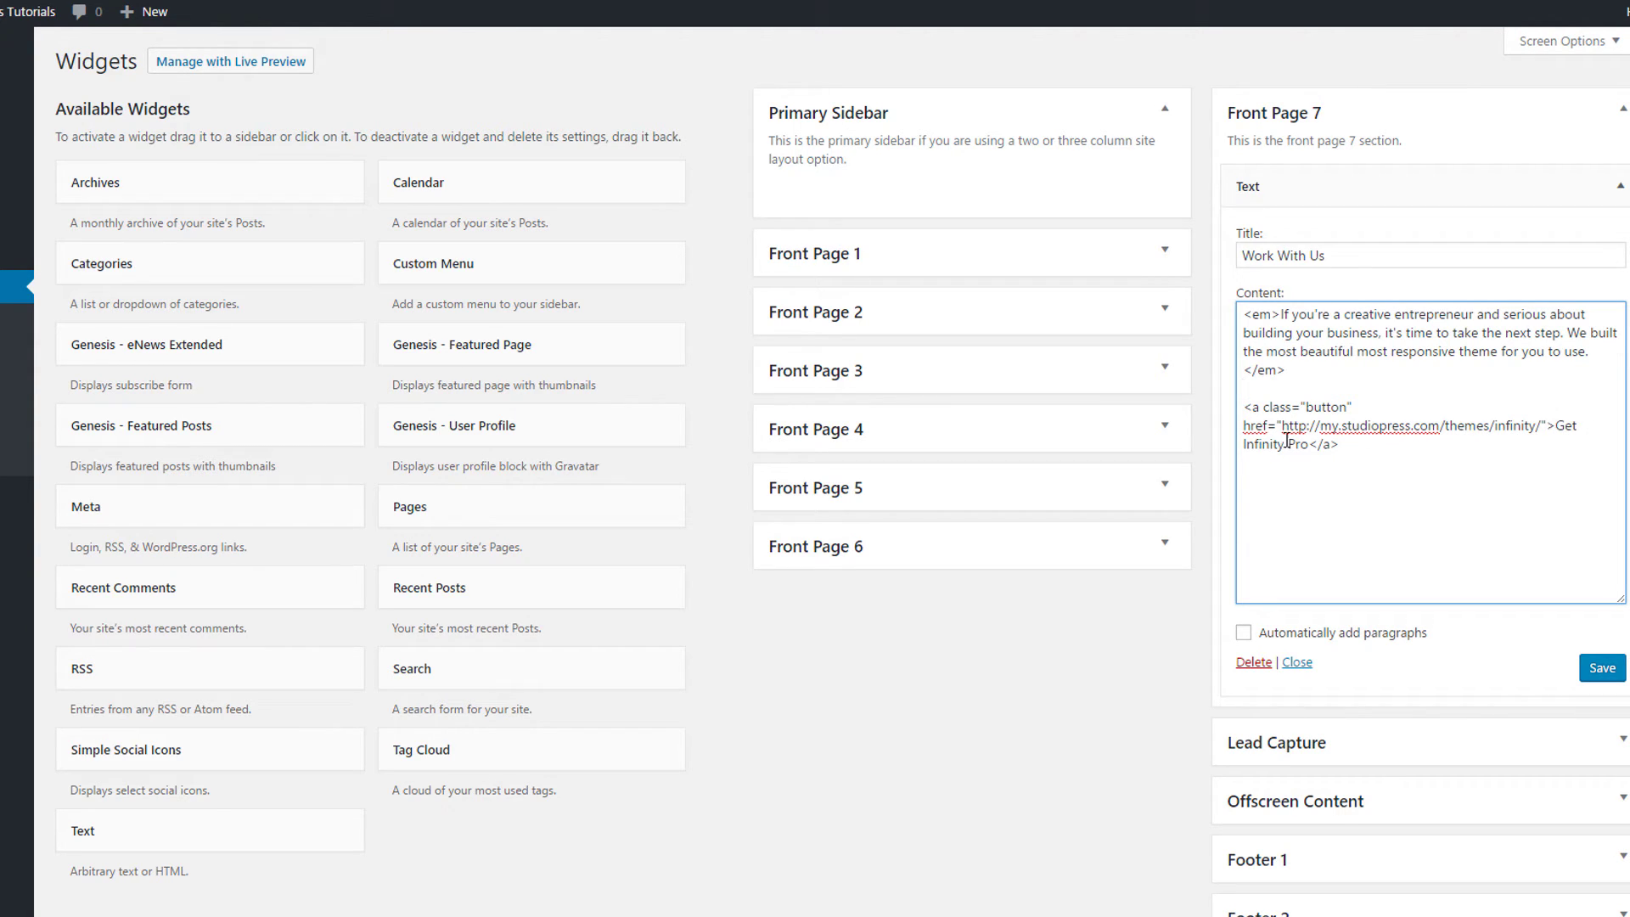
pyautogui.click(1243, 633)
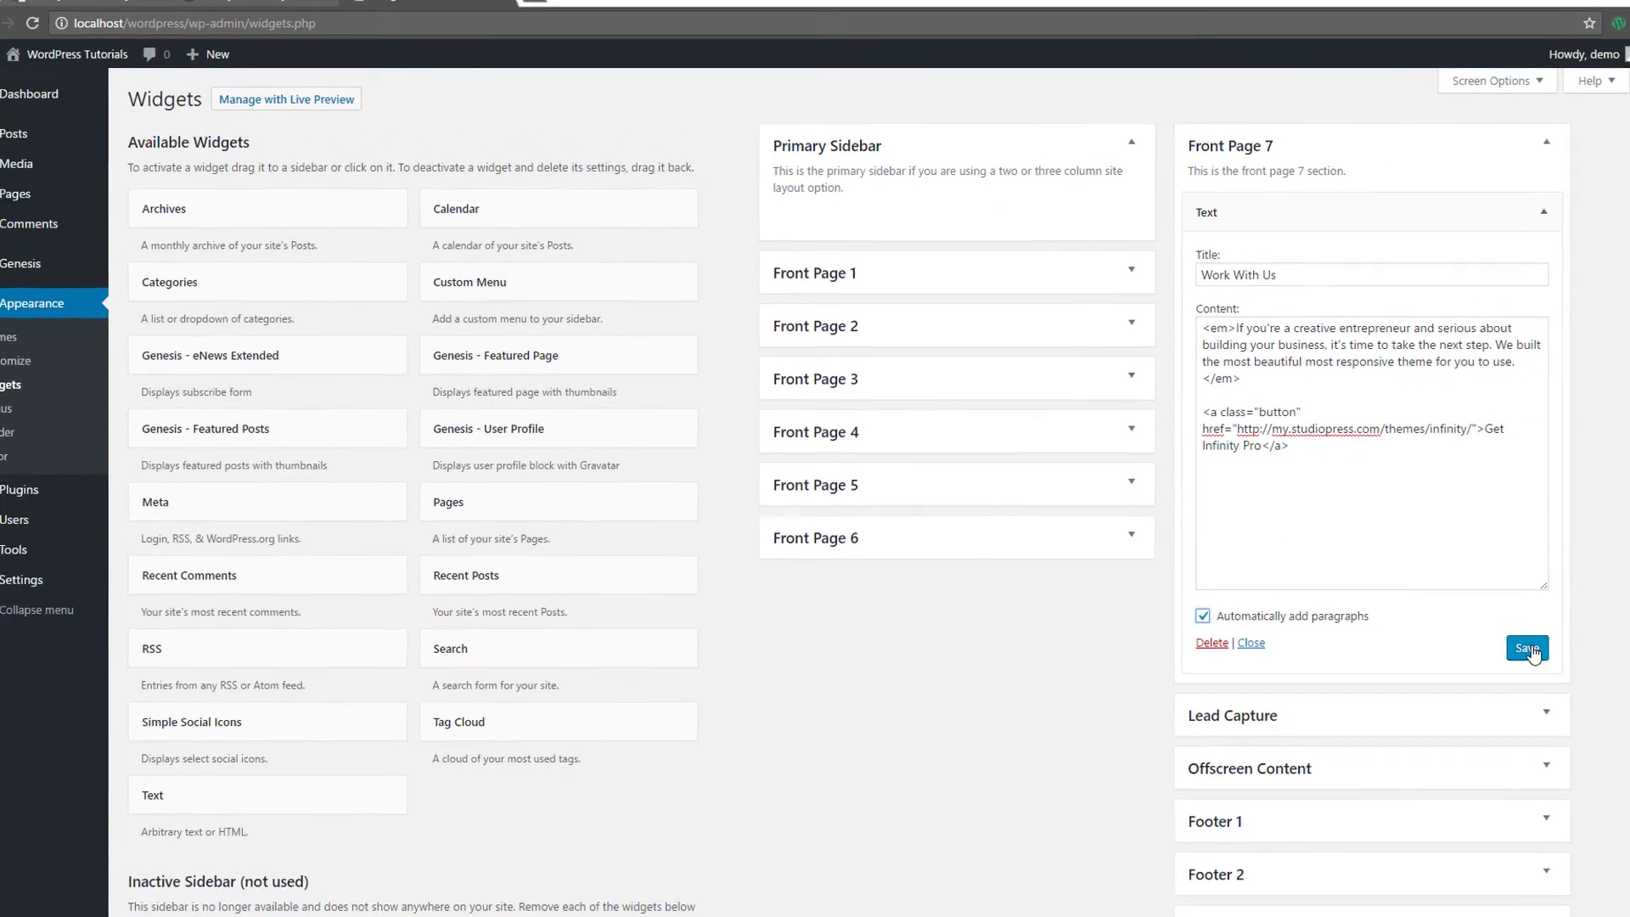
pyautogui.click(1500, 642)
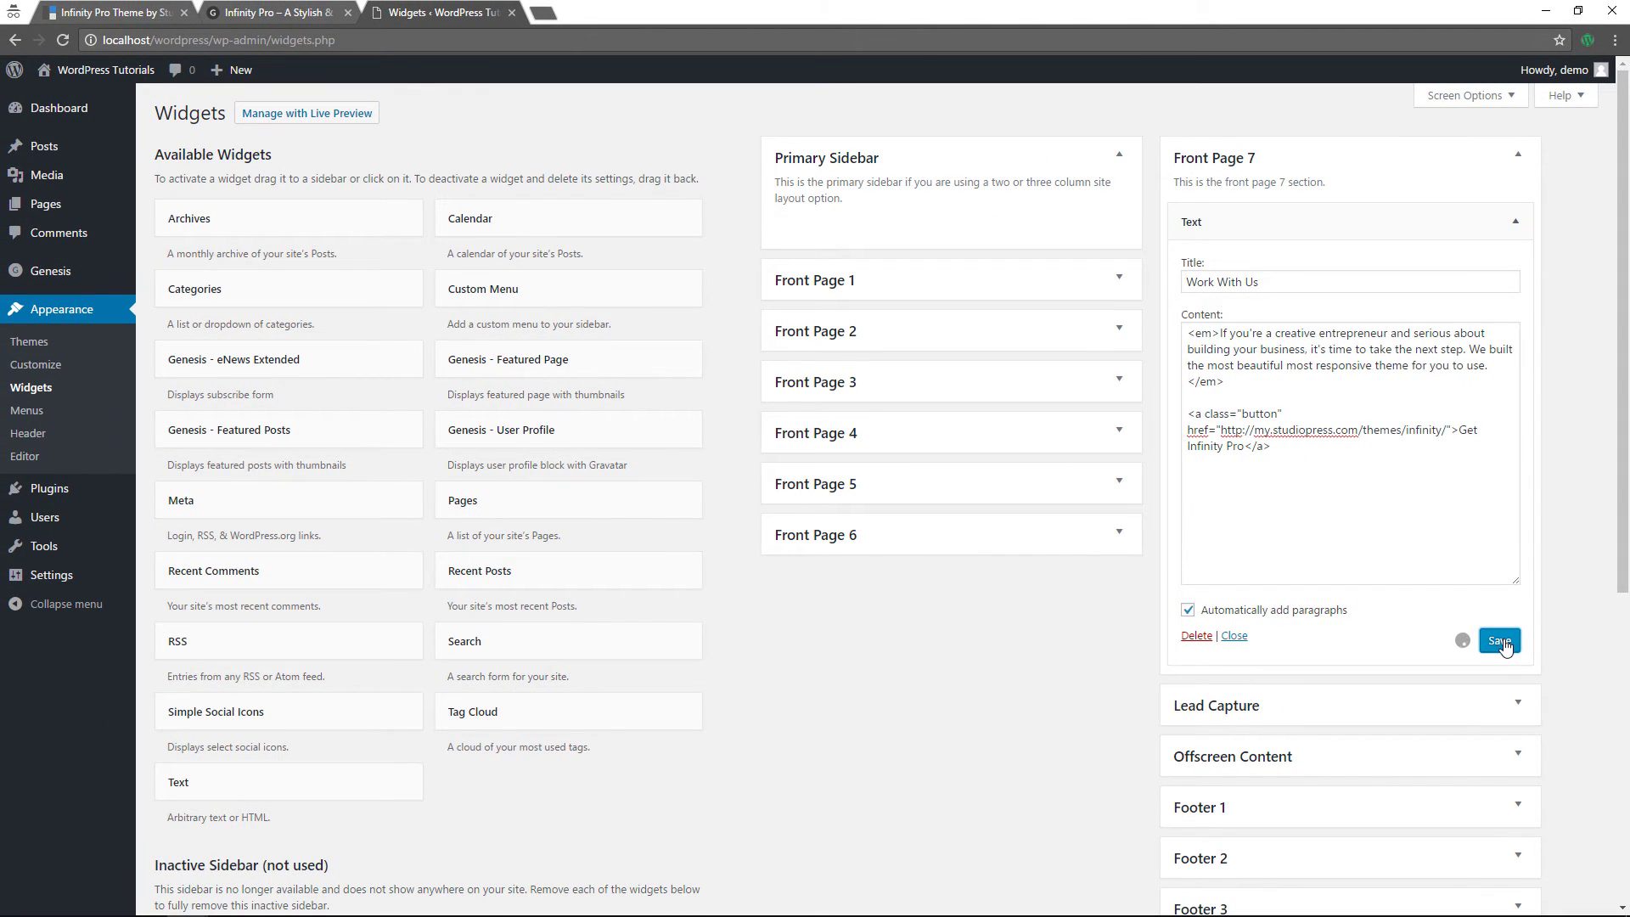
# - Visit the live site and check the Work With Us section near the end of the homepage
pyautogui.click(100, 90)
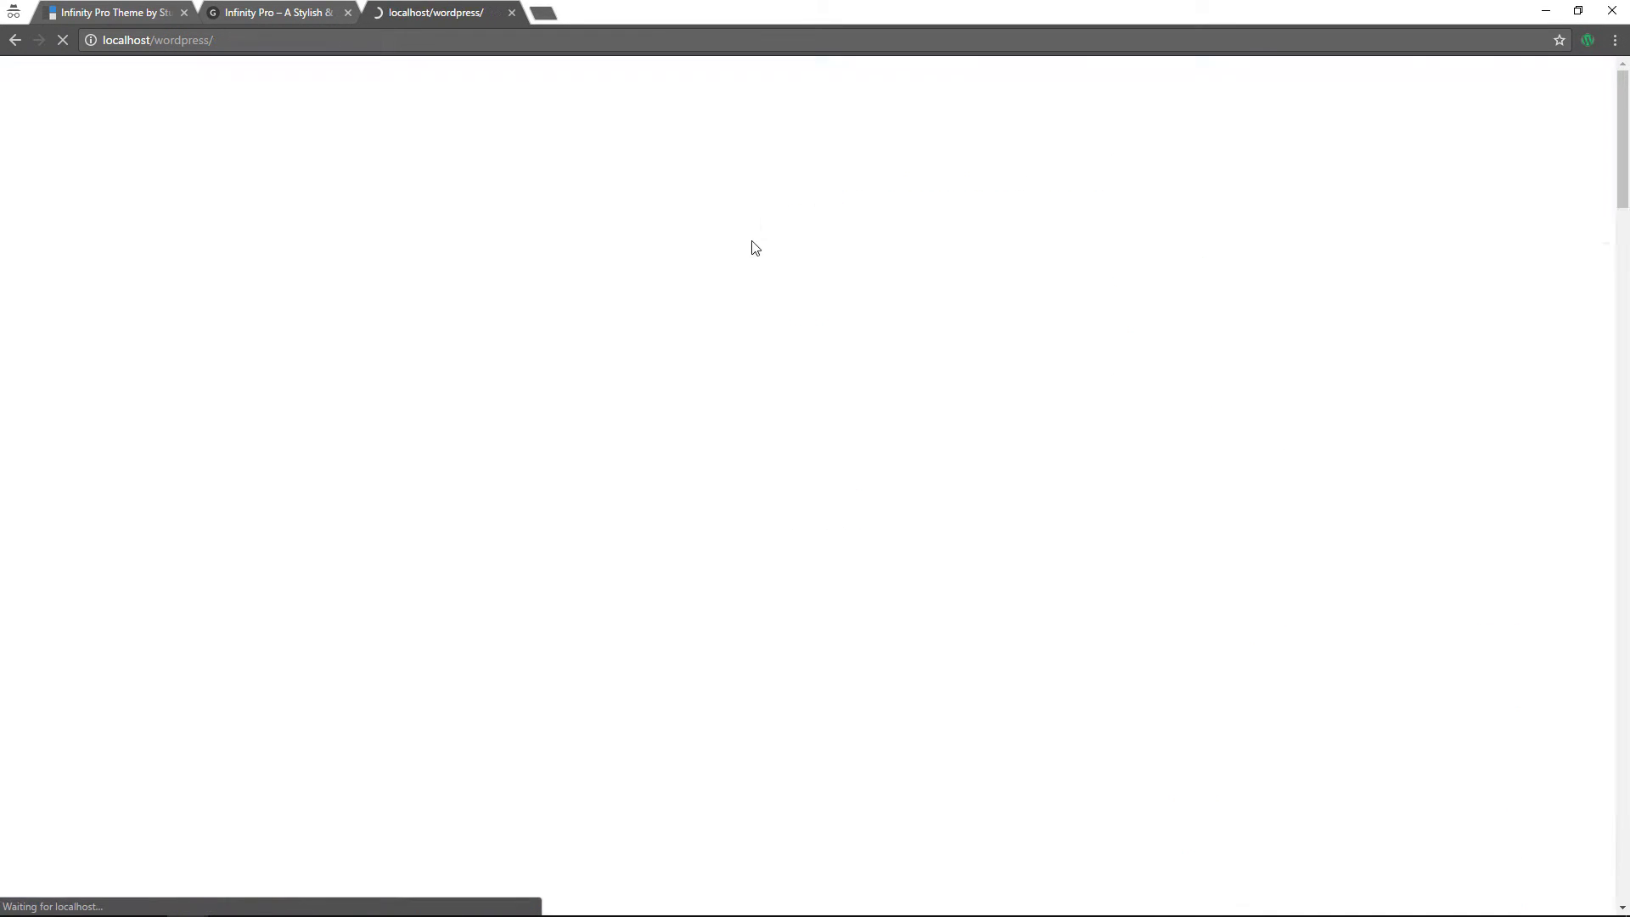
pyautogui.scroll(-20, 764, 245)
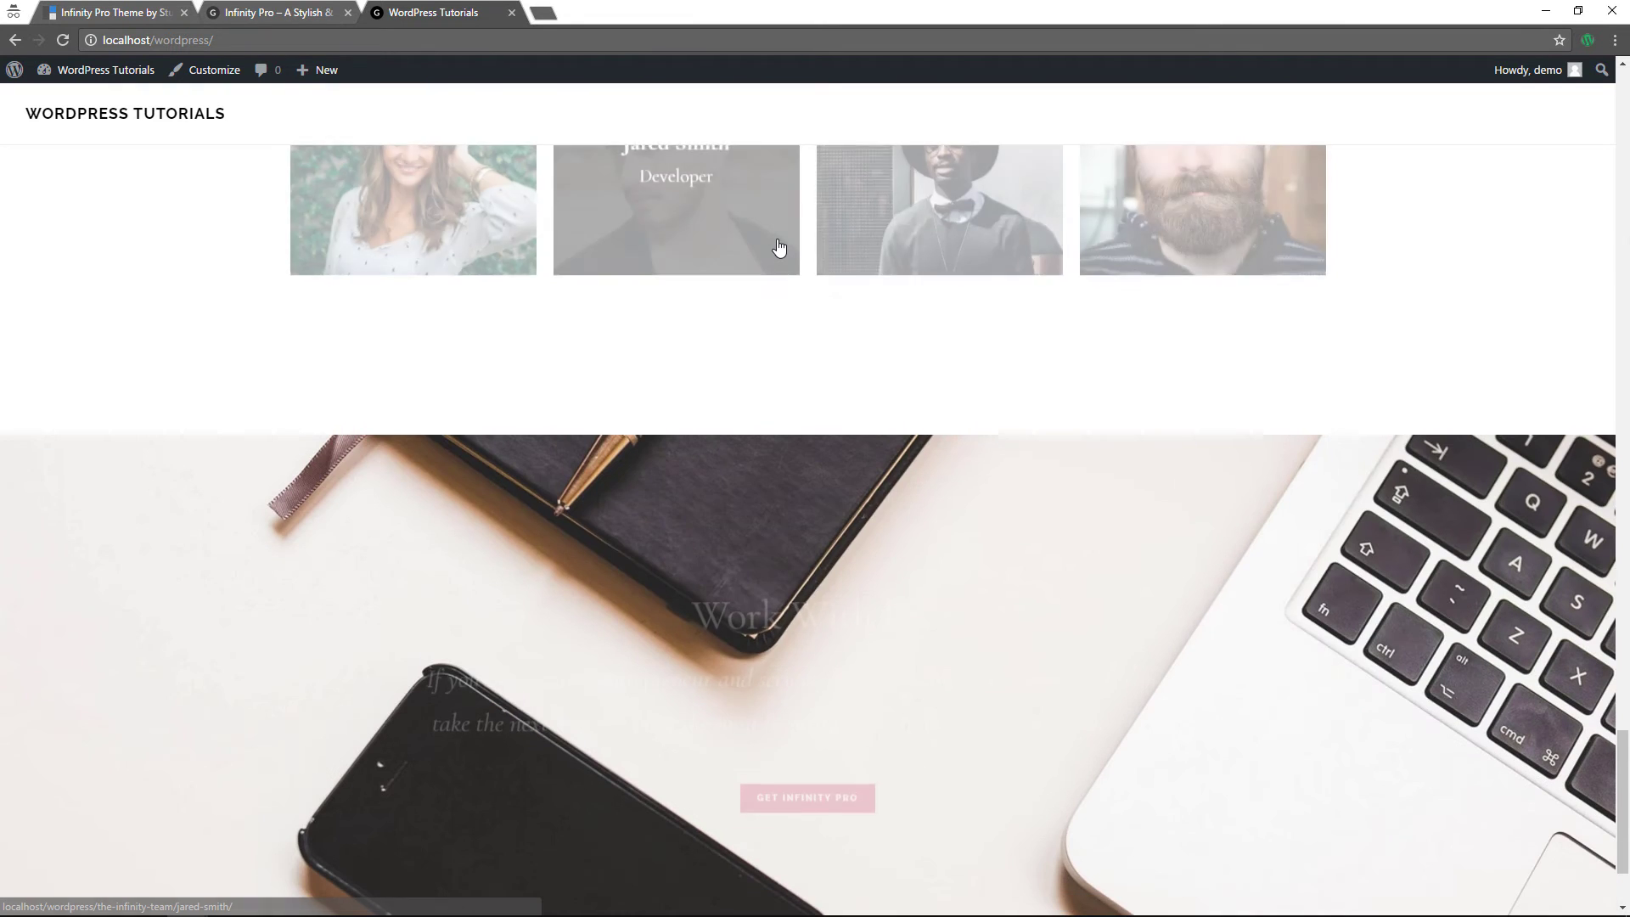
pyautogui.scroll(-2, 779, 247)
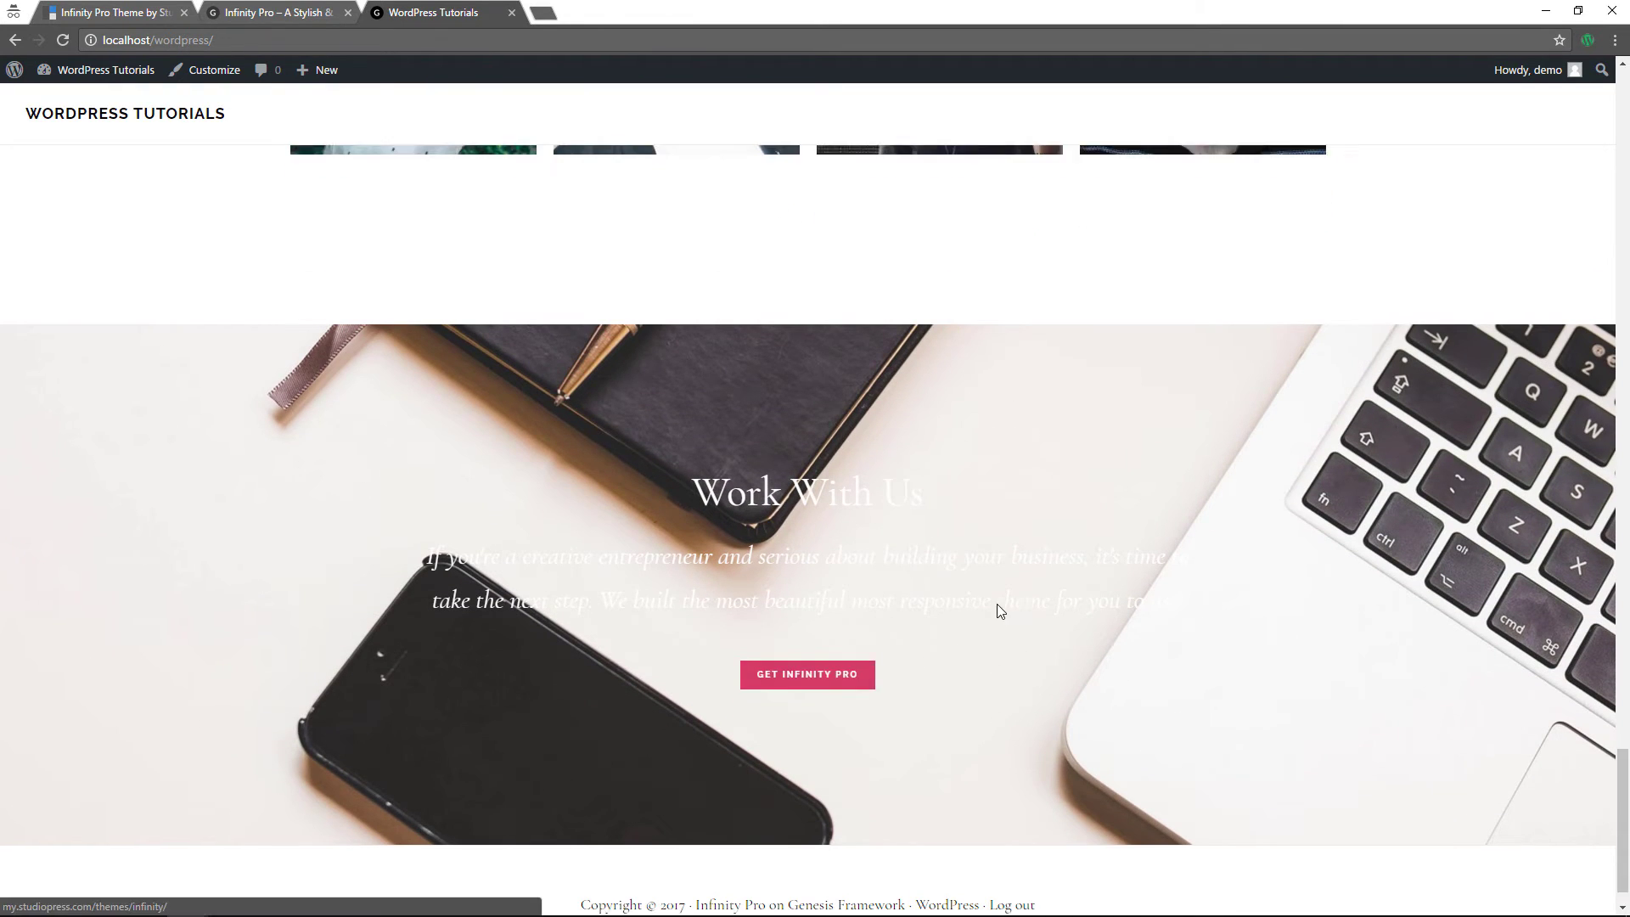
pyautogui.scroll(3, 1000, 612)
pyautogui.scroll(-4, 1000, 611)
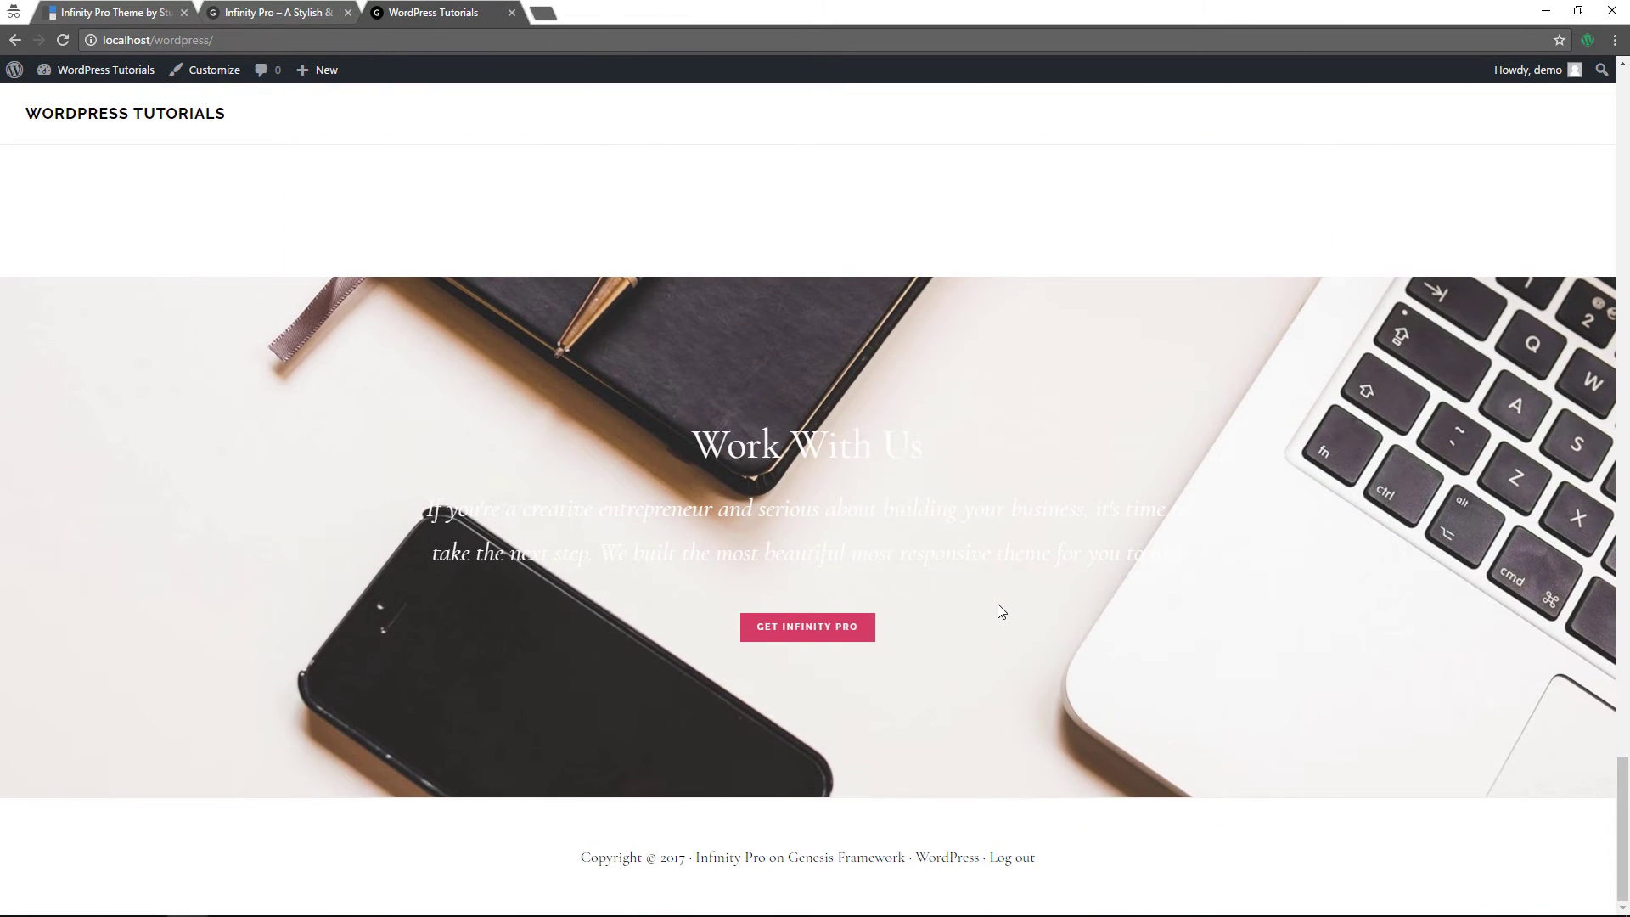
pyautogui.scroll(8, 998, 608)
pyautogui.scroll(-8, 997, 611)
# - Return to the Widgets page and add a Search widget to the Primary Sidebar area
pyautogui.moveTo(108, 72)
pyautogui.click(73, 145)
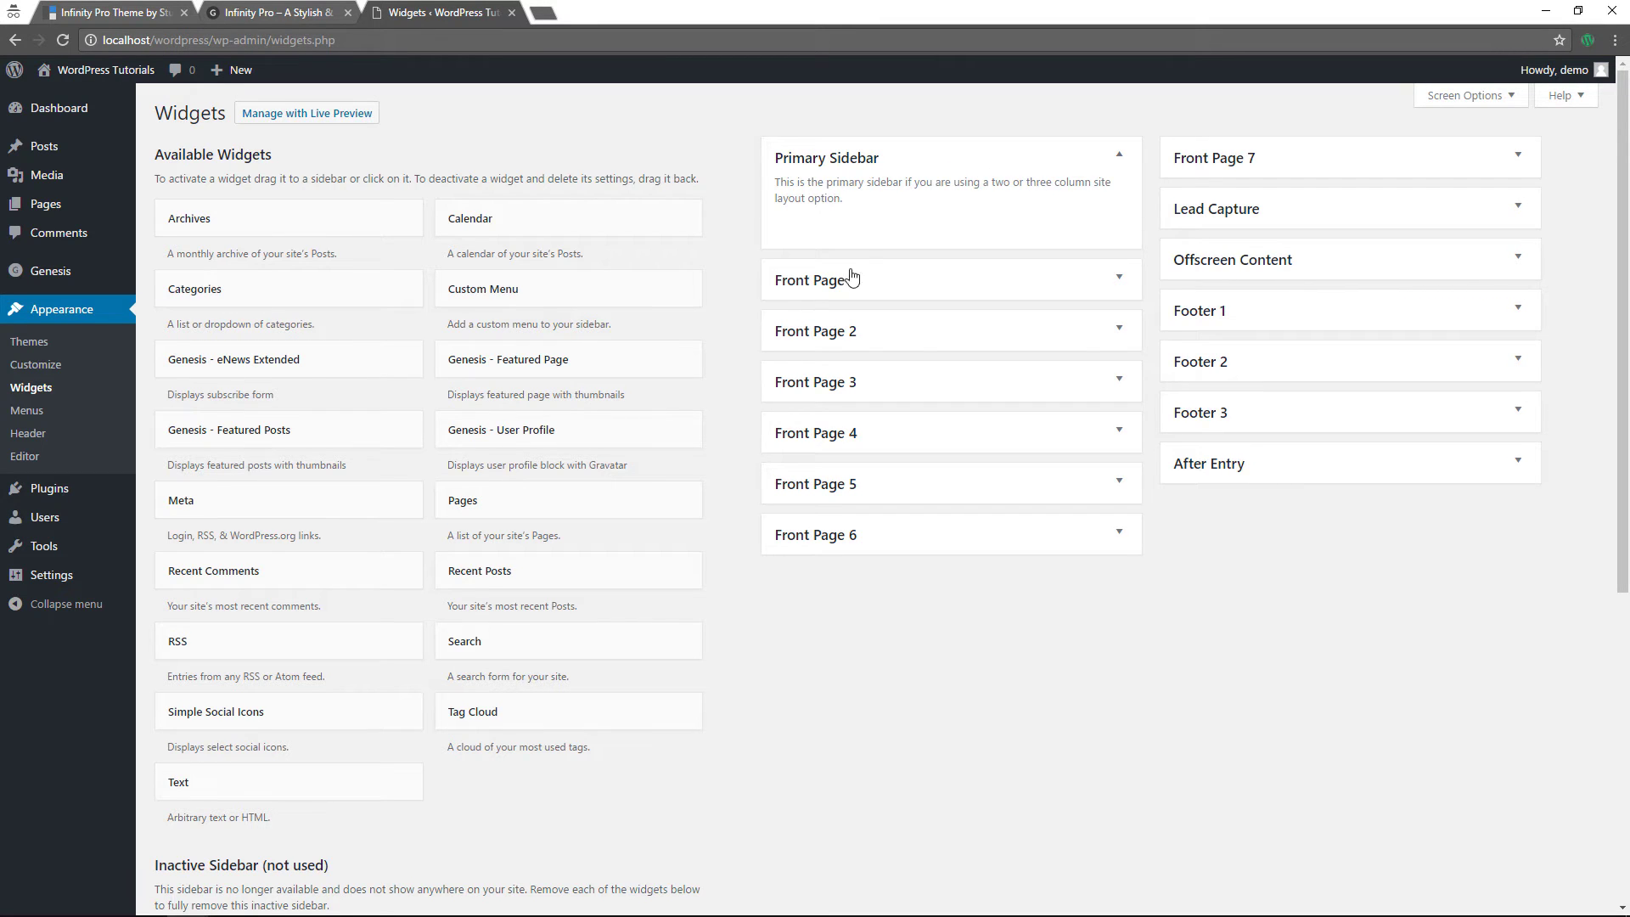
pyautogui.moveTo(506, 651); pyautogui.dragTo(866, 249)
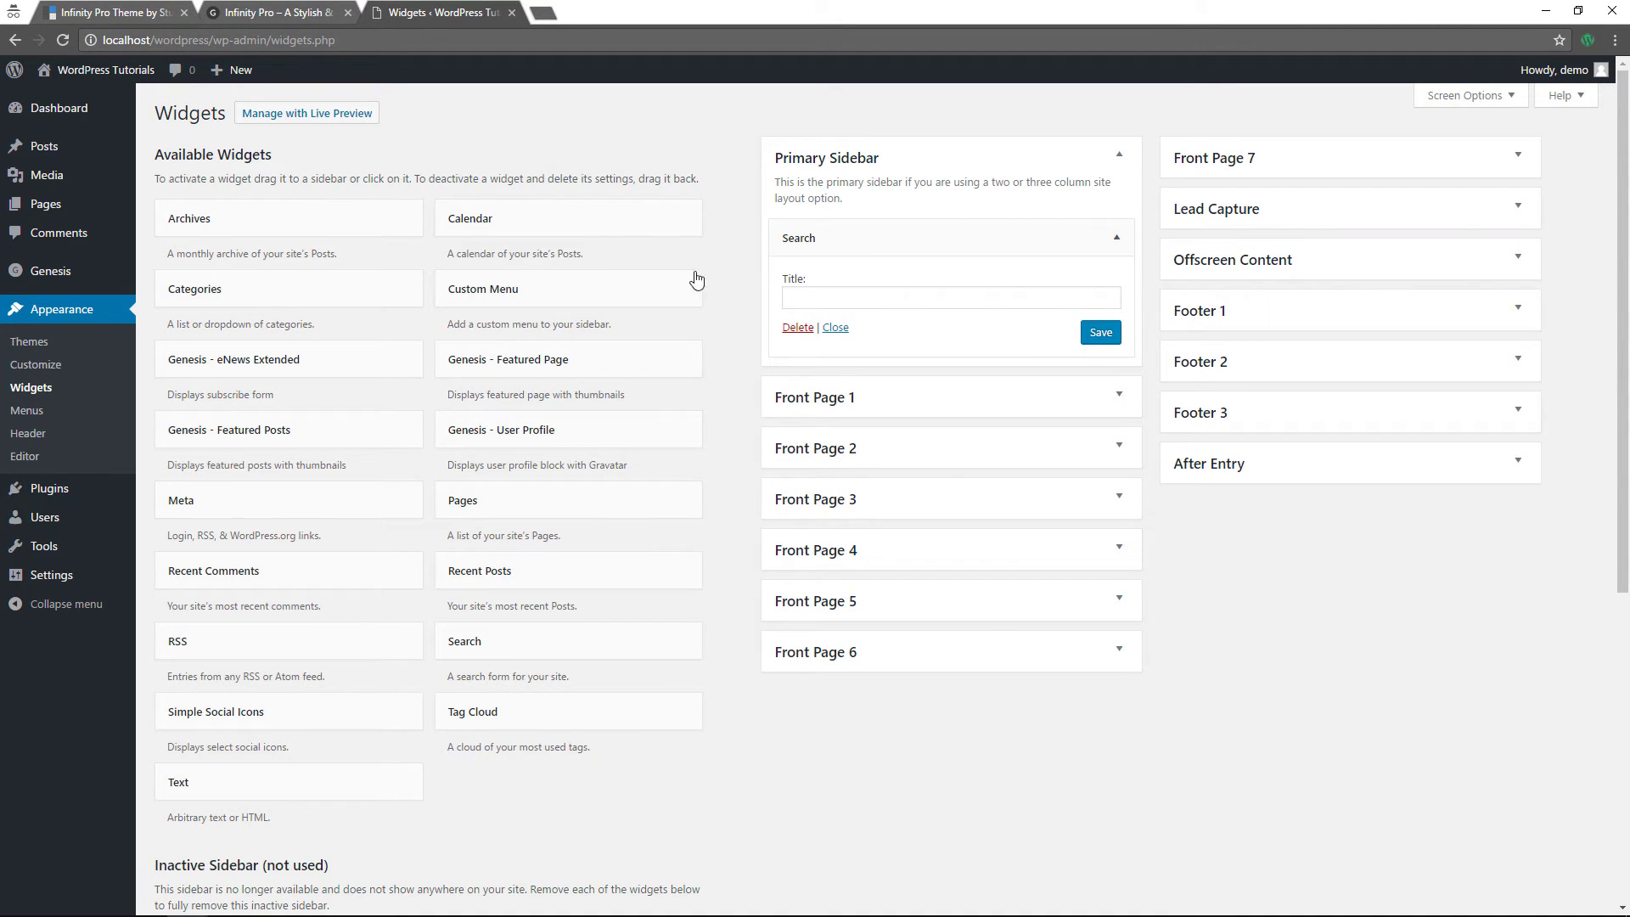
# - Add a Genesis - eNews Extended widget below Search in the Primary Sidebar and title it "Email Newsletter"
pyautogui.moveTo(237, 376); pyautogui.dragTo(868, 362)
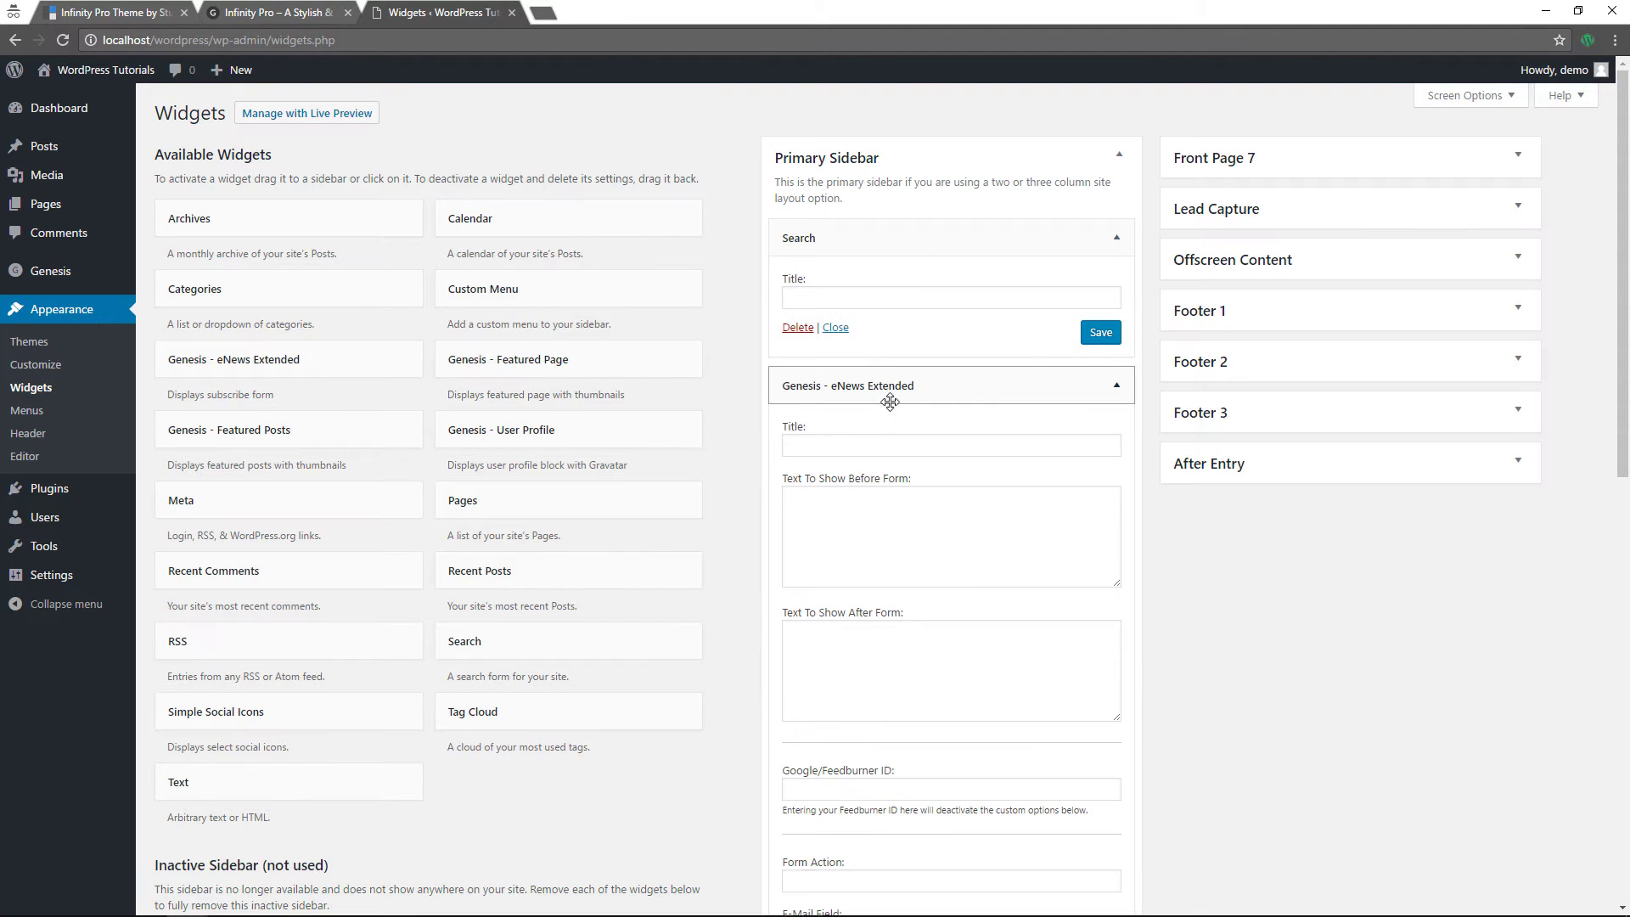
pyautogui.click(853, 445)
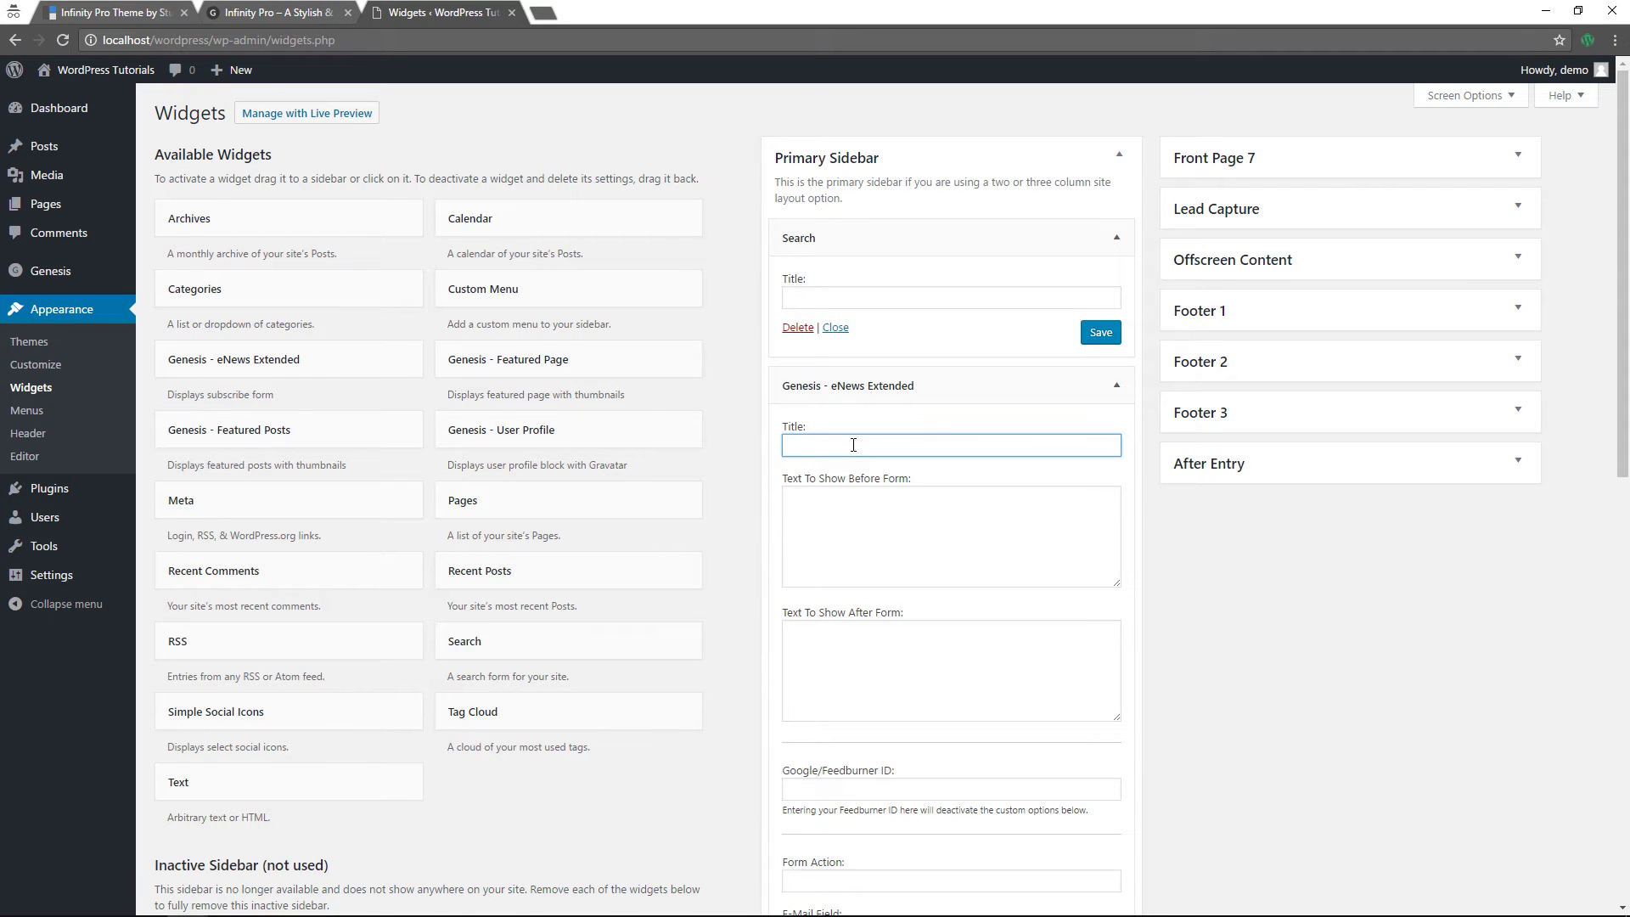
pyautogui.write('EMail Newsletter')
pyautogui.press('Tab')
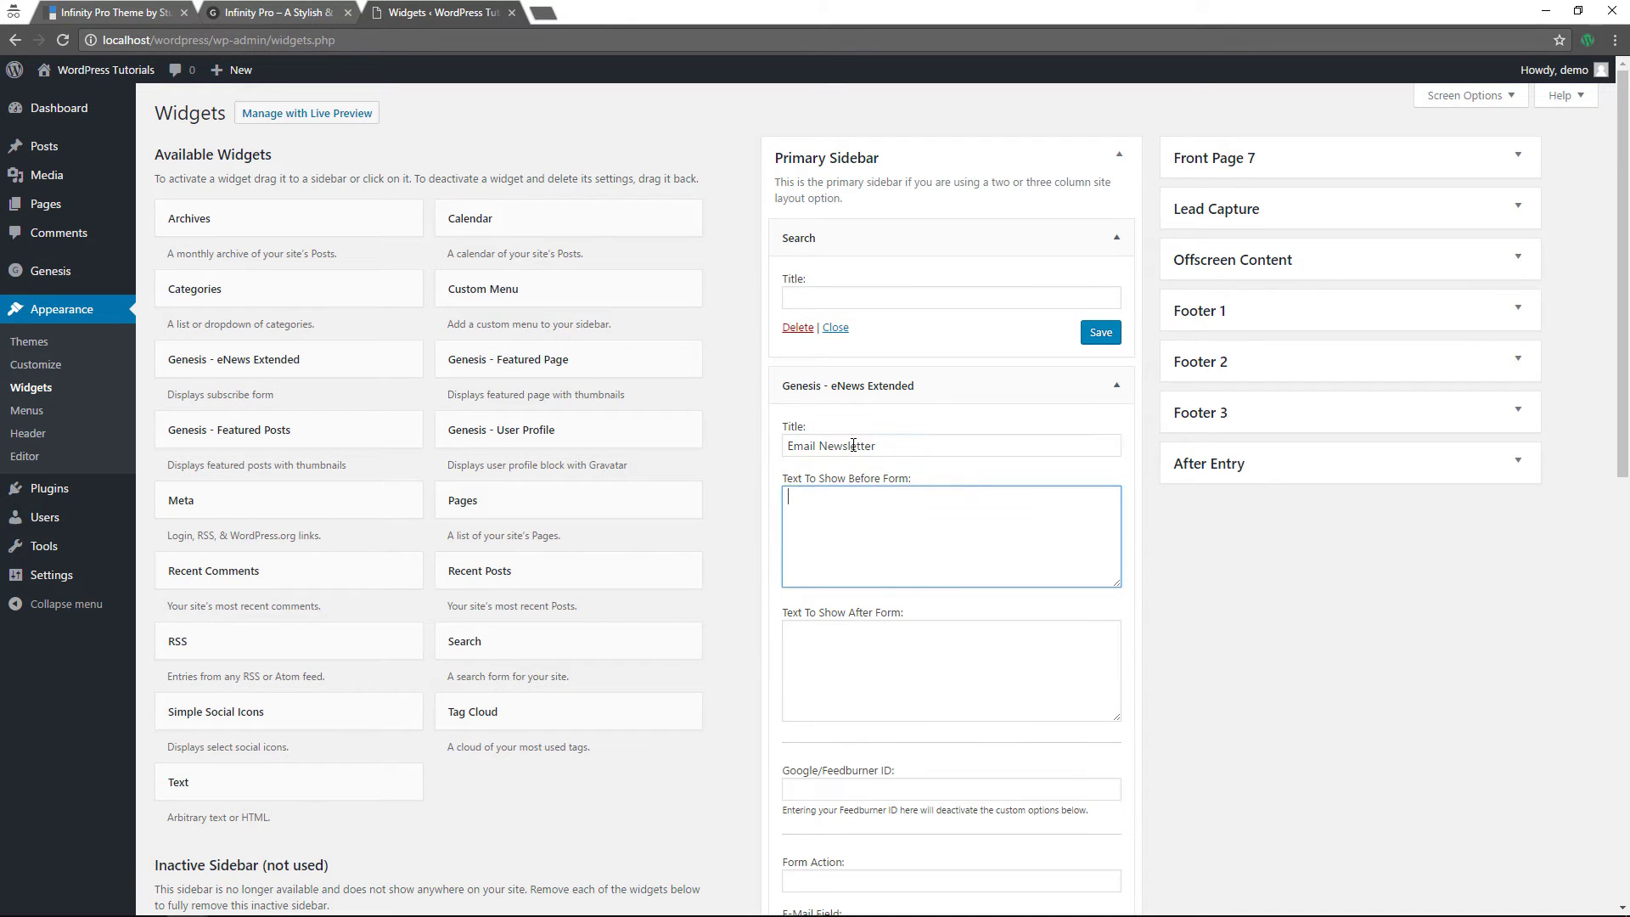
pyautogui.click(854, 446)
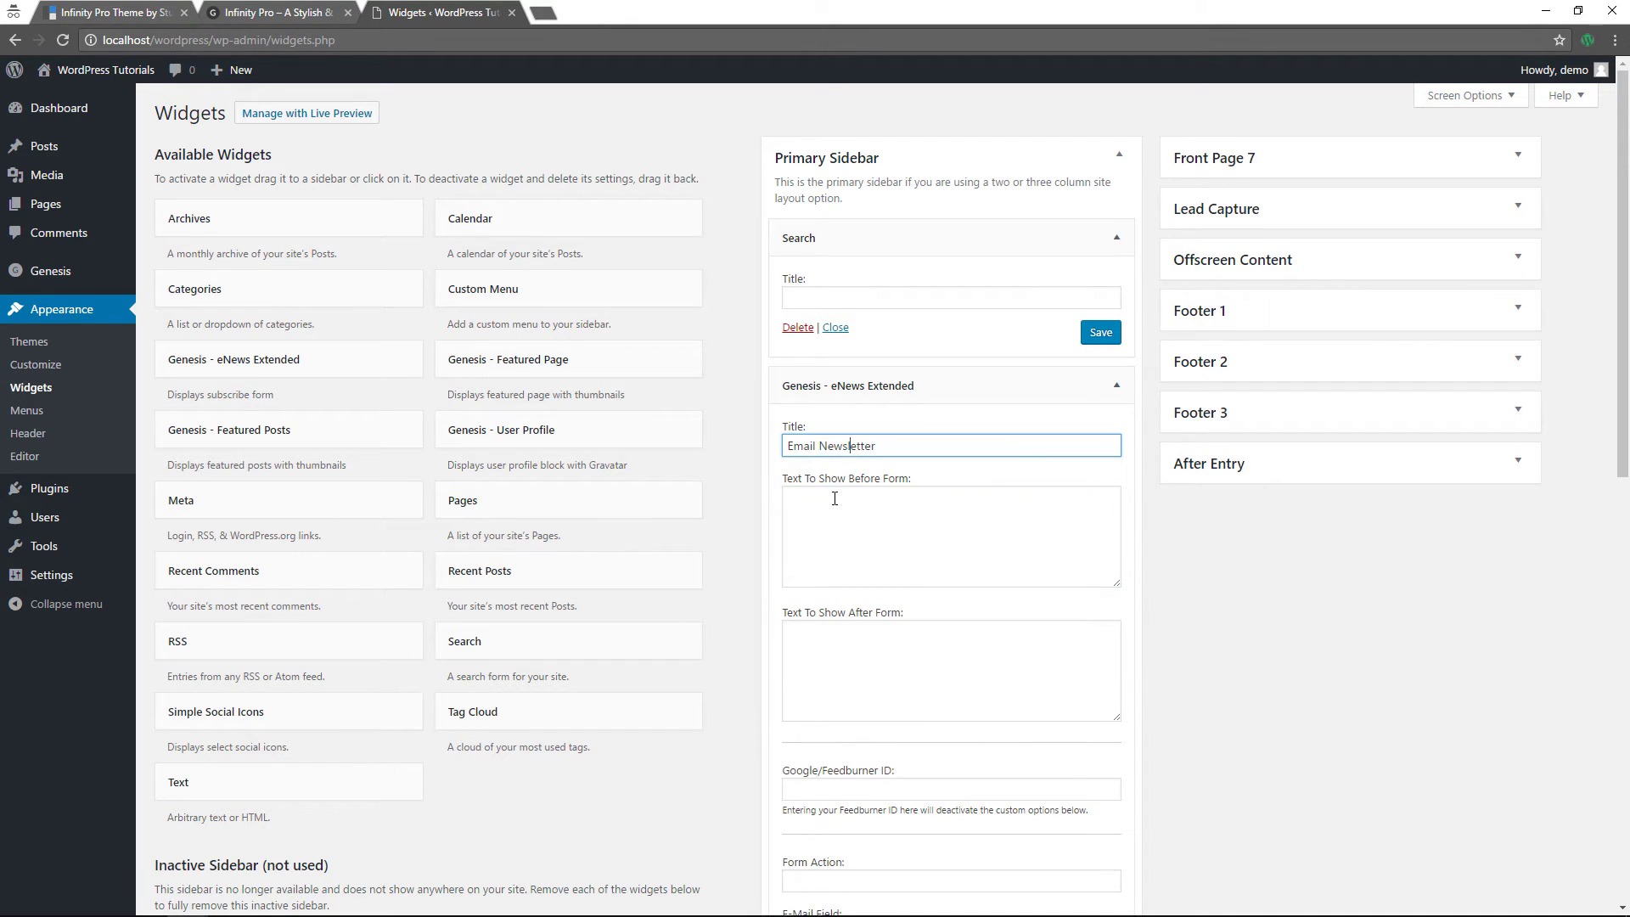
# - Set the text shown before the form to "Sign up to get email updates and to hear what's going on with our company."
pyautogui.click(883, 504)
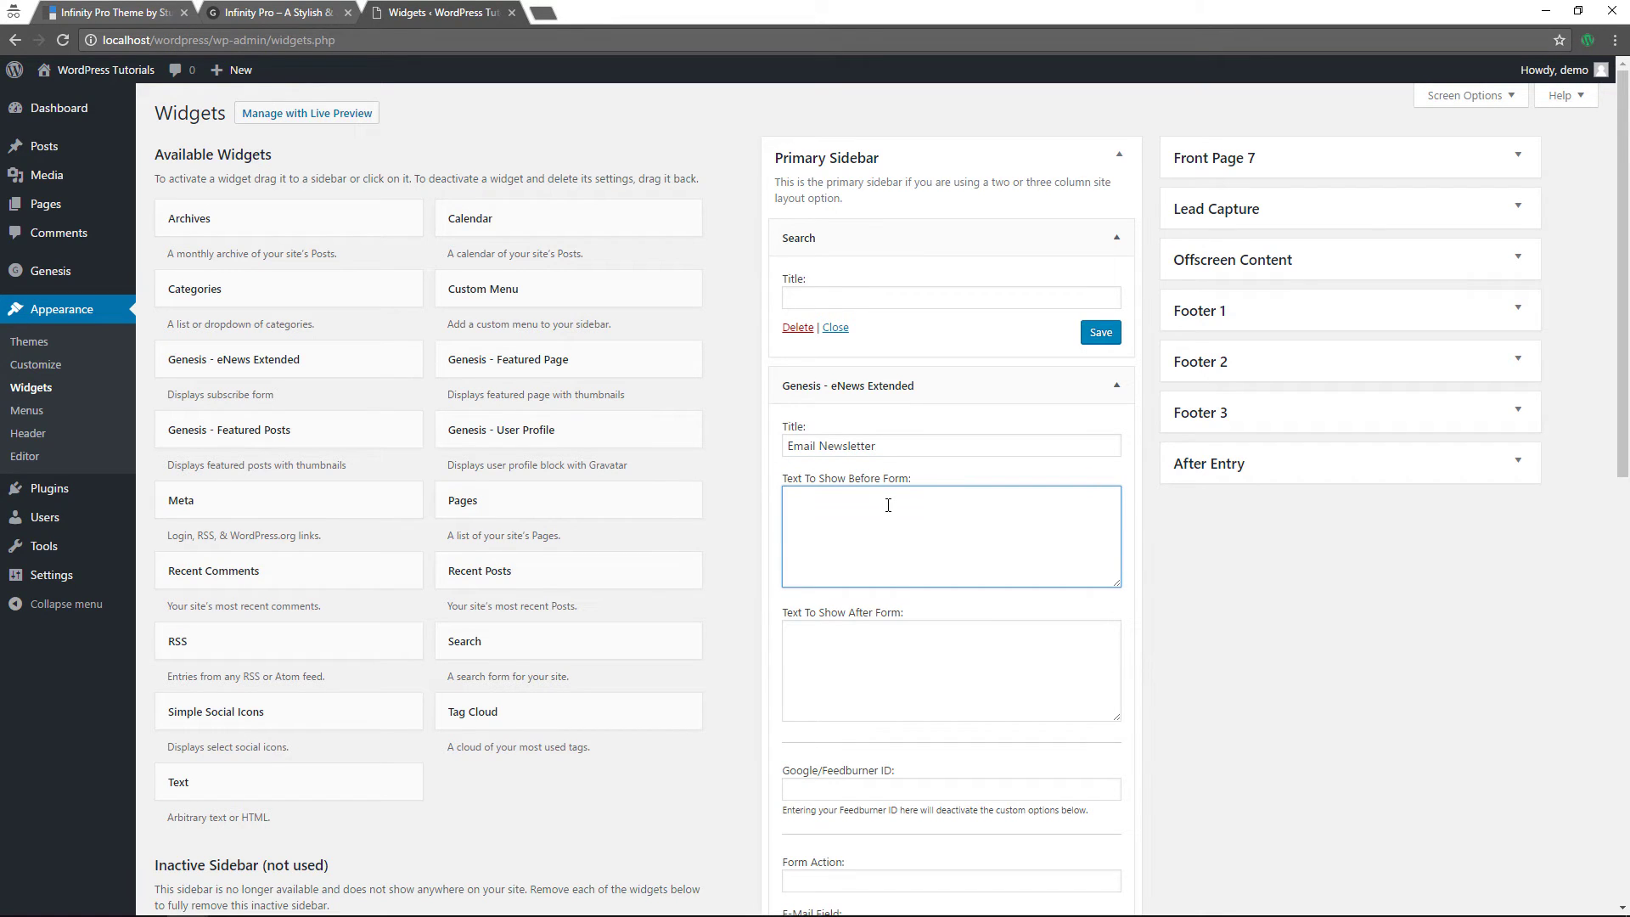
pyautogui.write("Sign up to get email updates and to hear what's g")
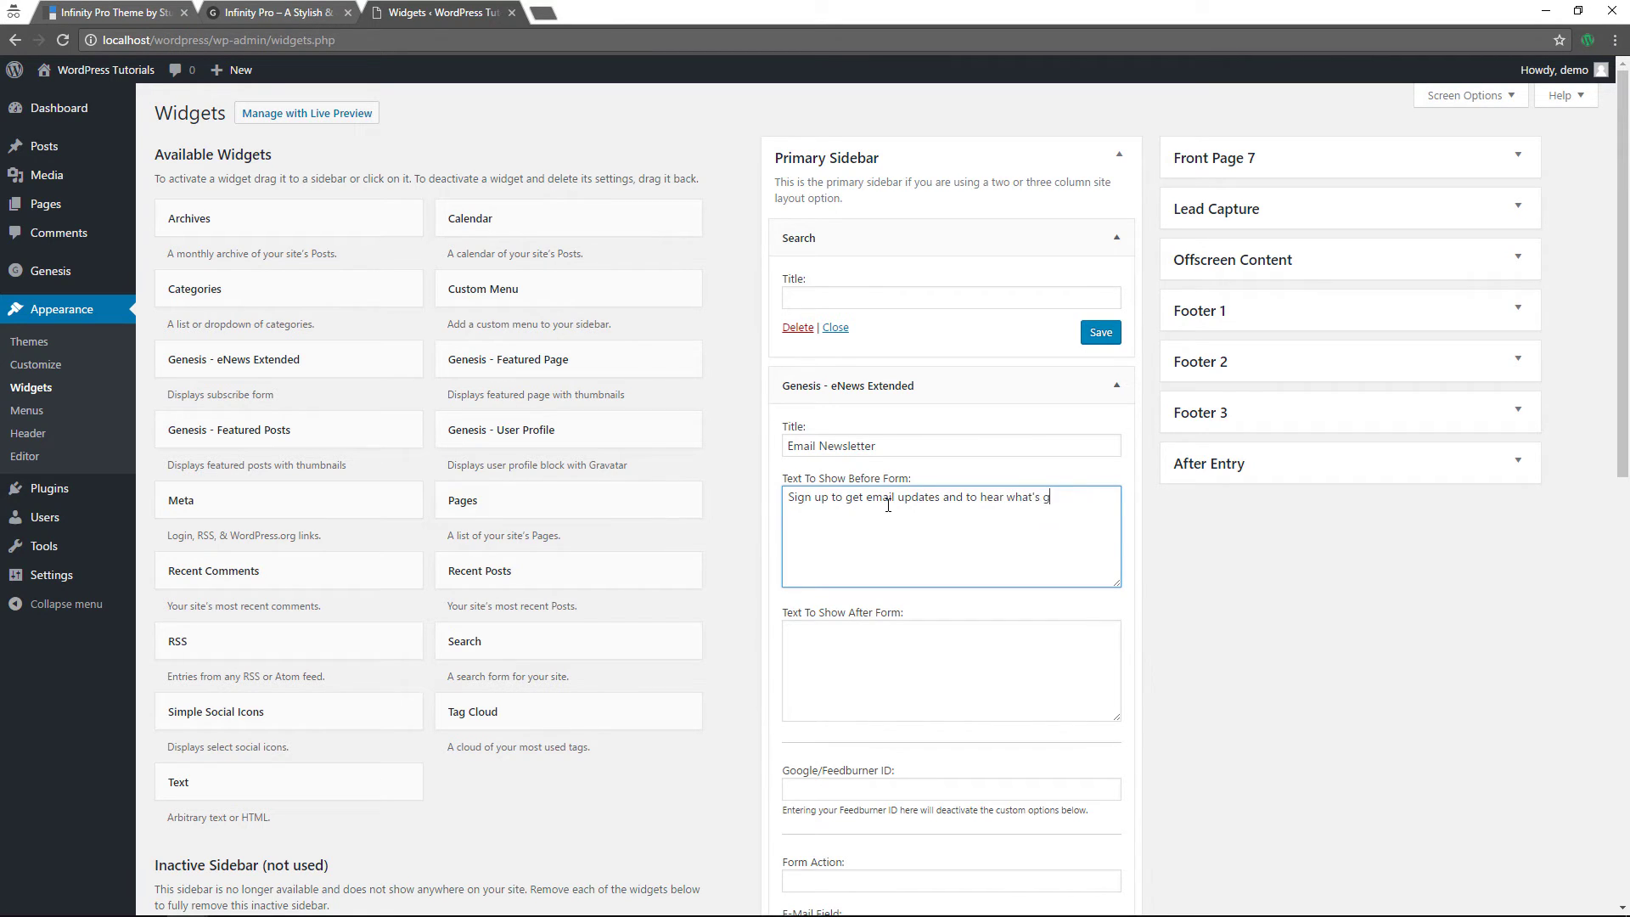
pyautogui.write('oing on with our company.')
# - Enter # as a placeholder for the newsletter widget's form action, e-mail, first name and last name fields
pyautogui.scroll(-2, 888, 507)
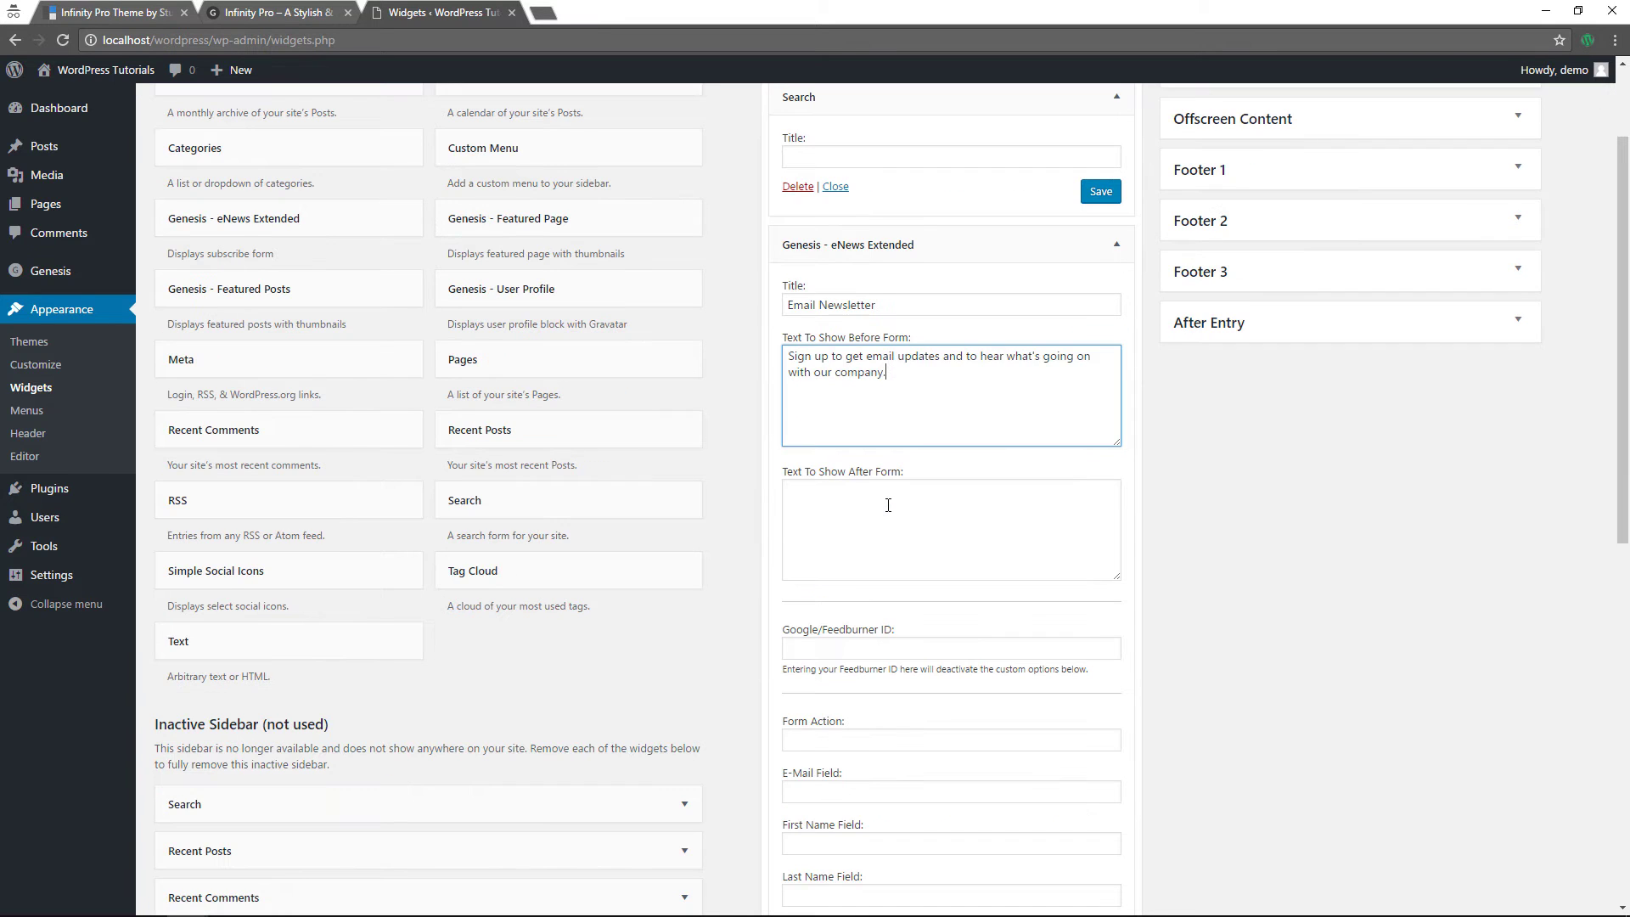
pyautogui.scroll(-4, 888, 505)
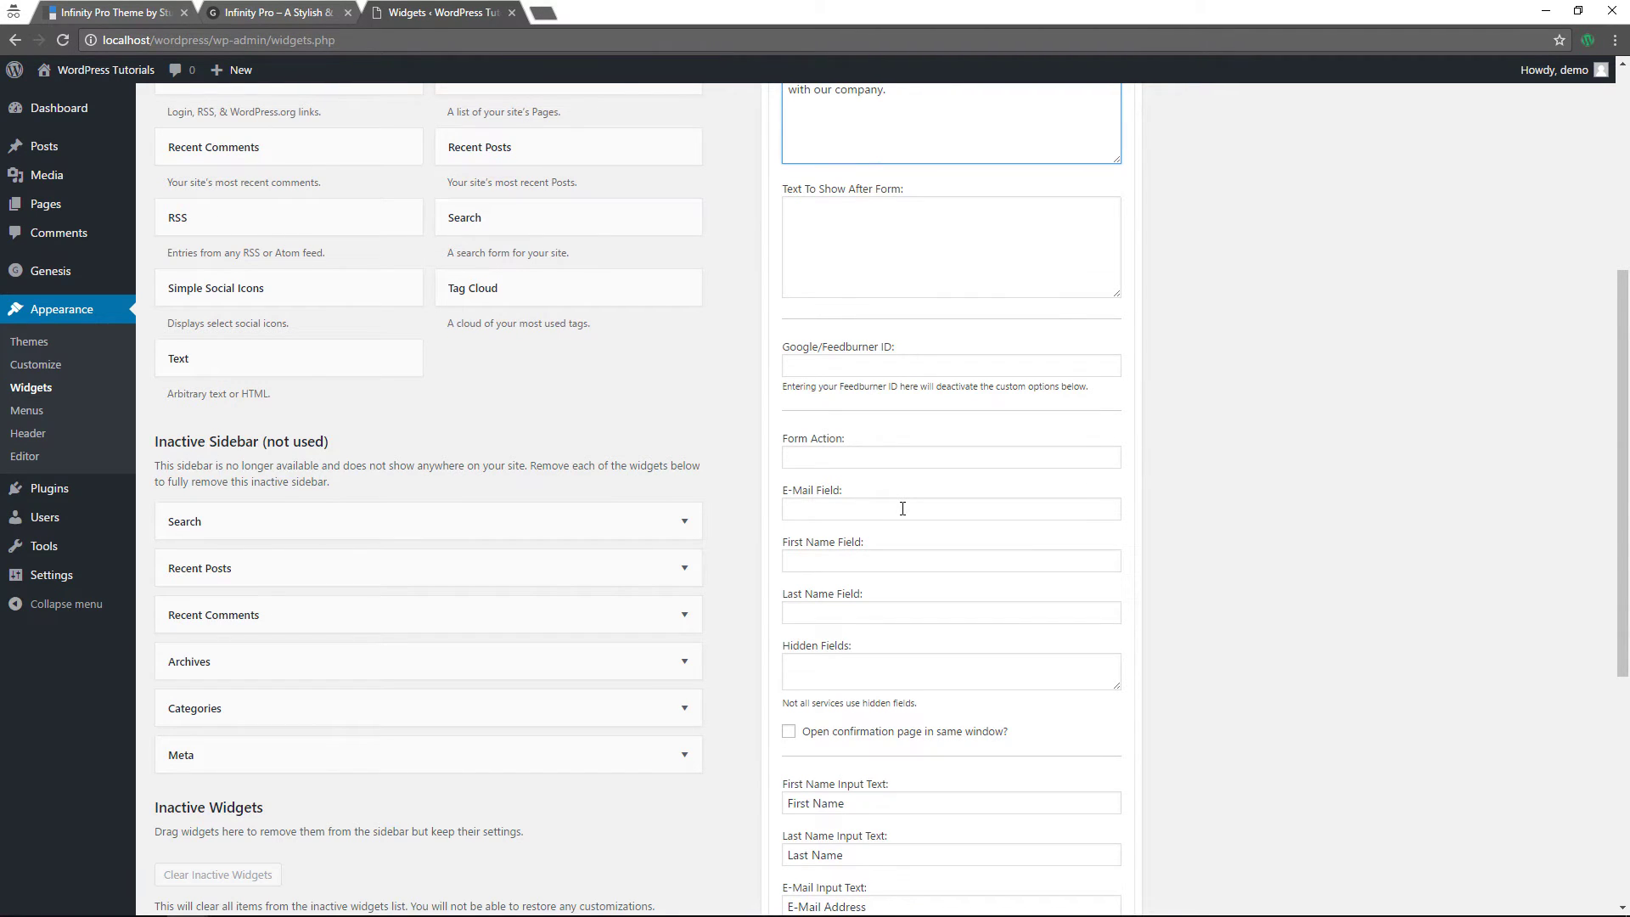
pyautogui.click(878, 458)
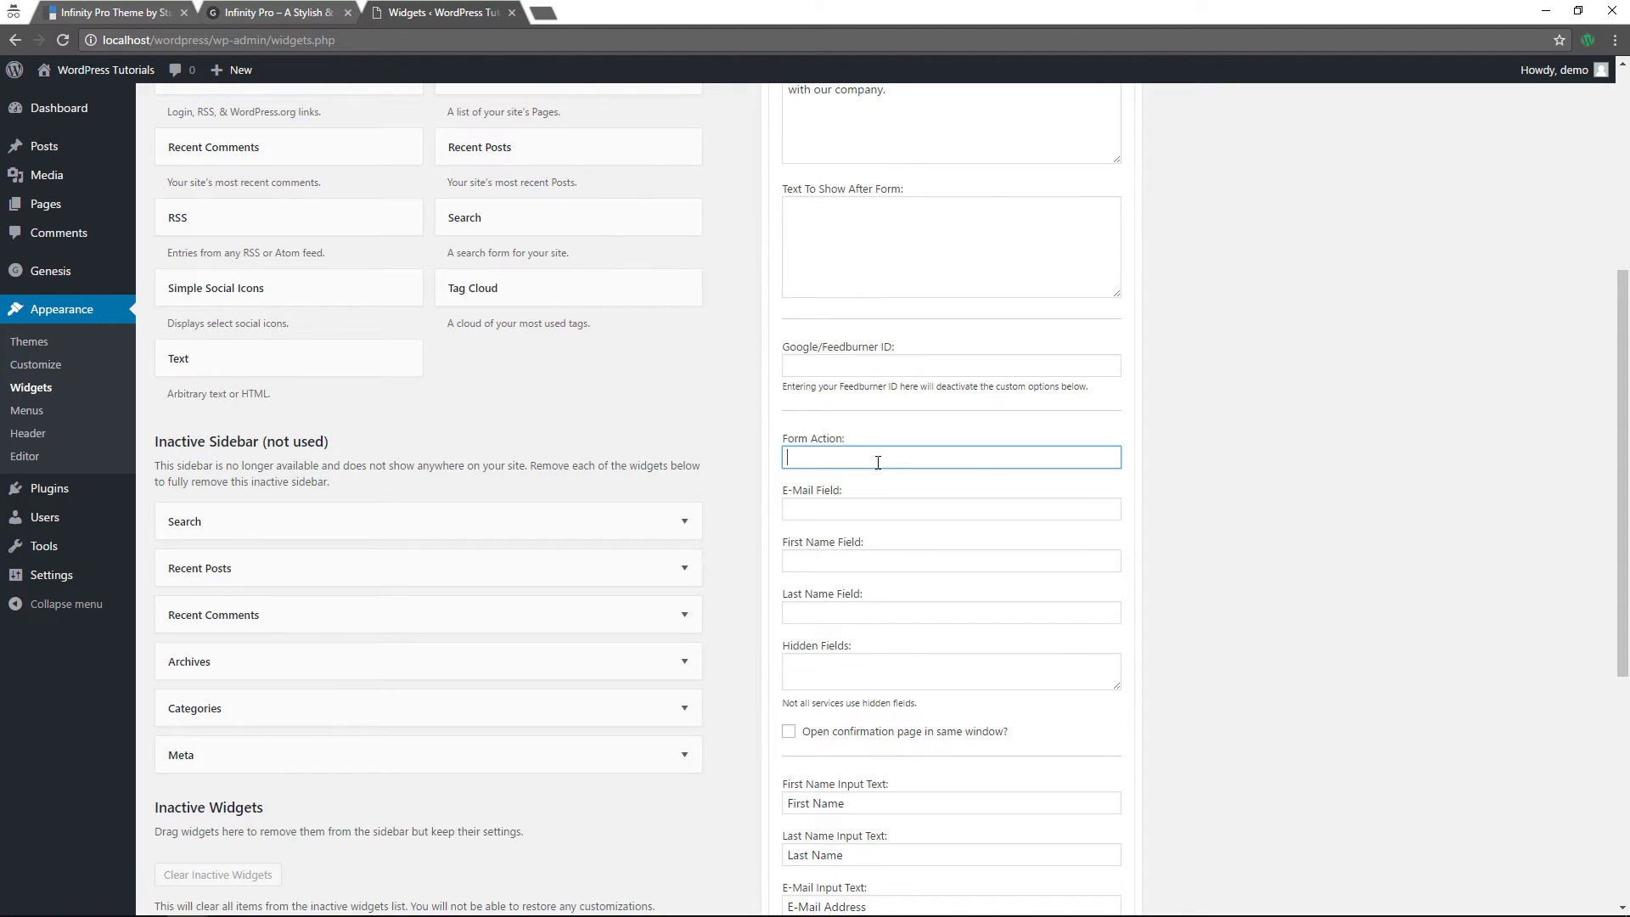
pyautogui.write('#')
pyautogui.click(853, 507)
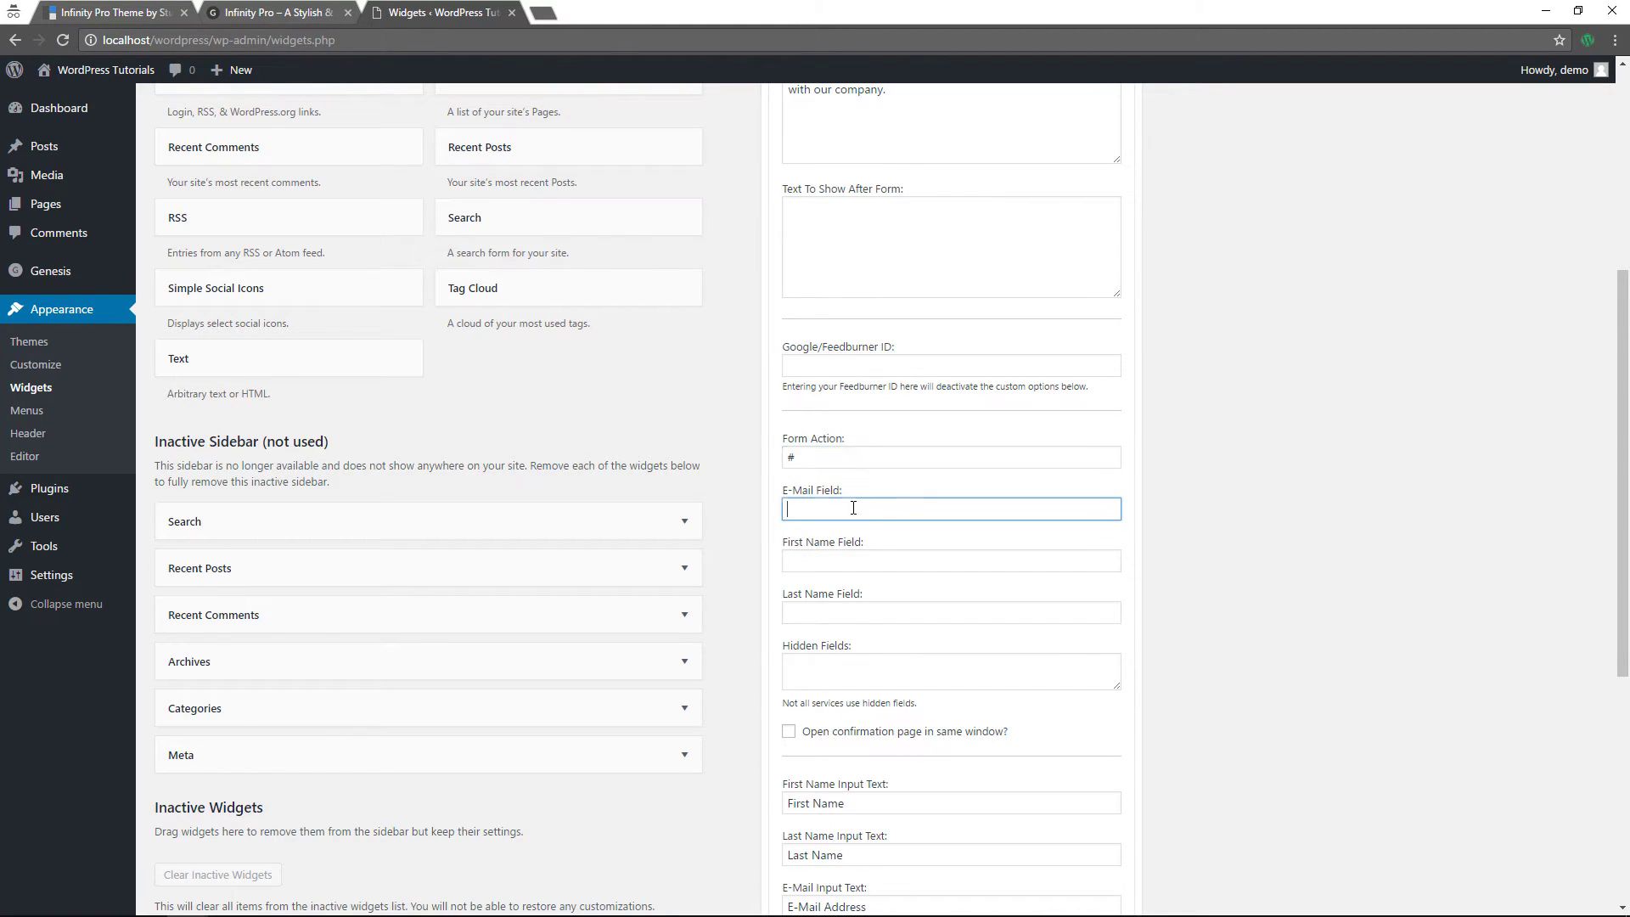
pyautogui.write('#')
pyautogui.click(820, 560)
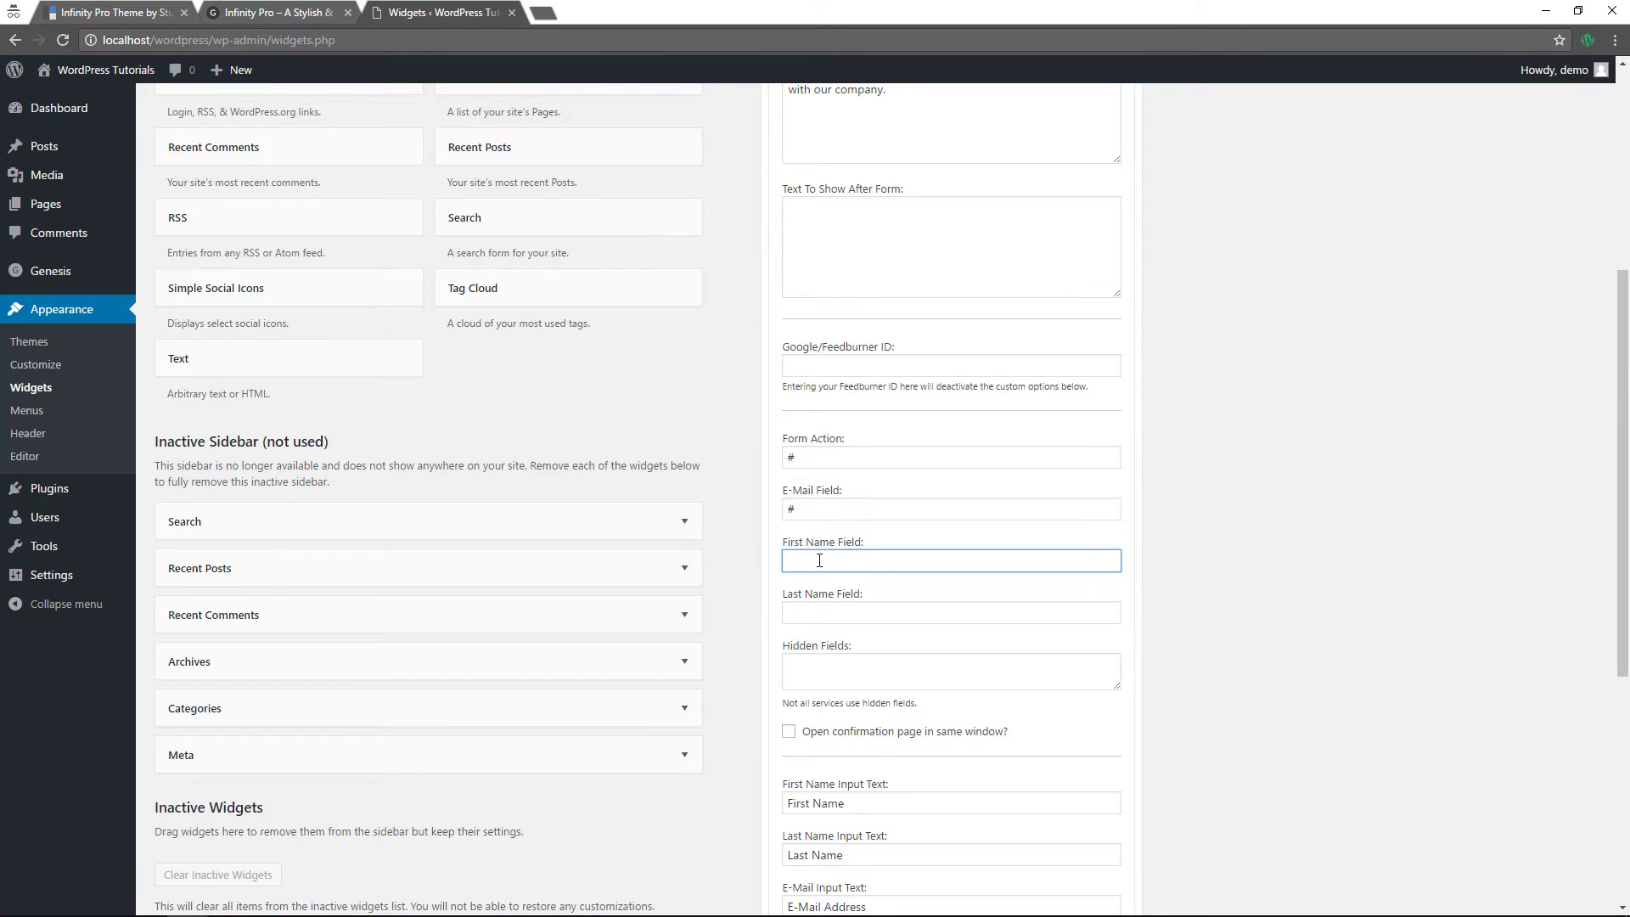
pyautogui.write('#')
pyautogui.click(805, 612)
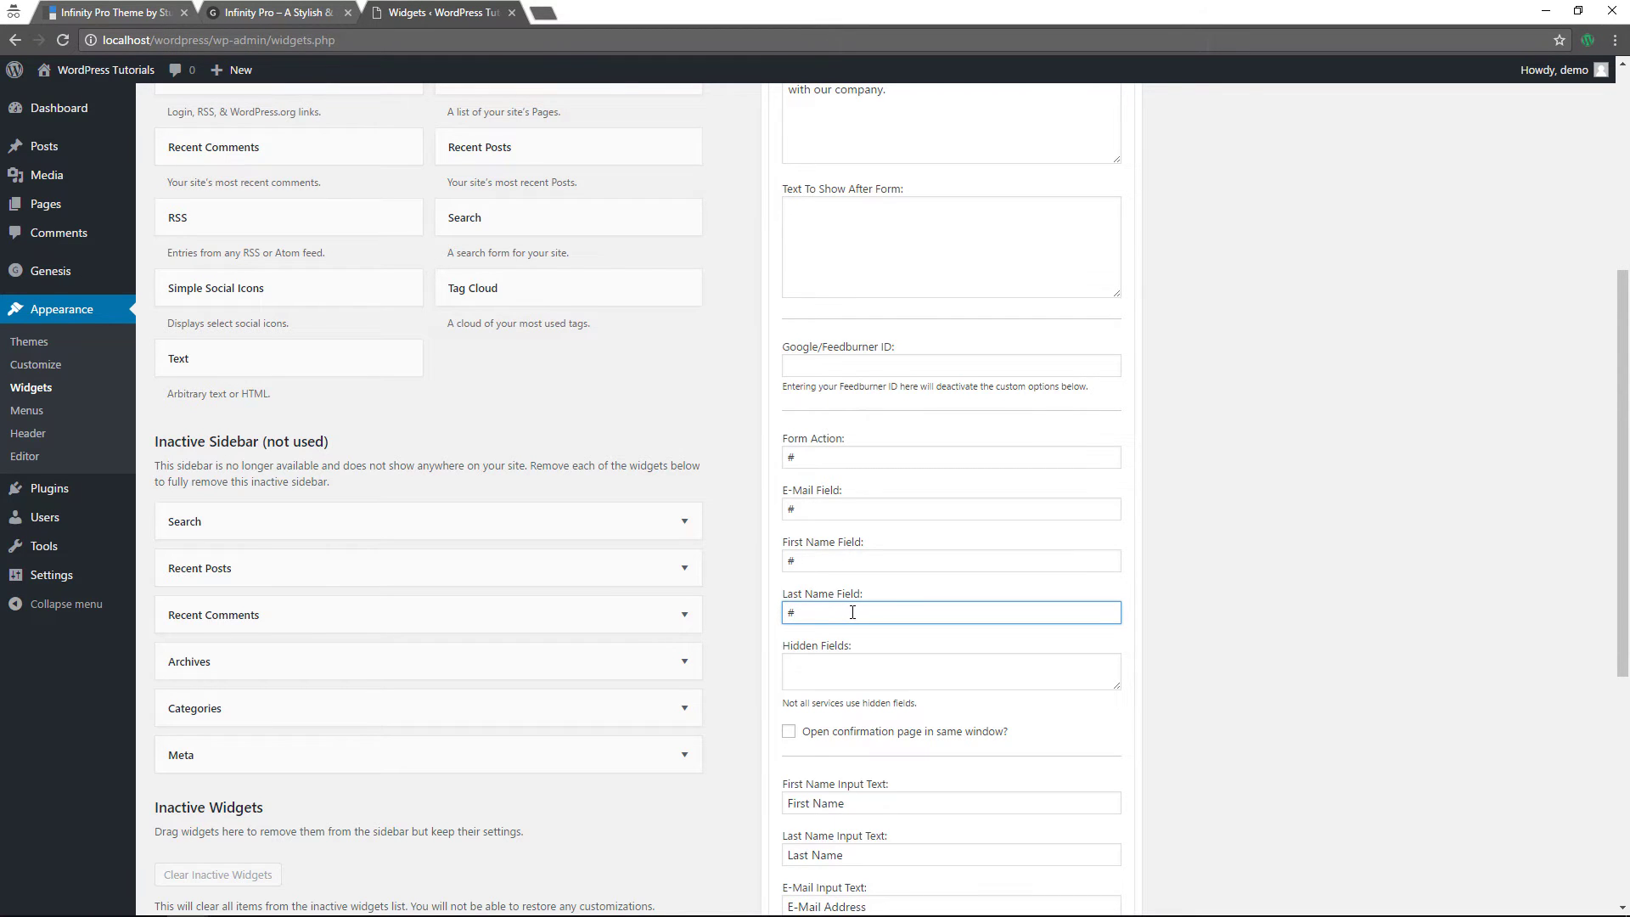
pyautogui.scroll(-3, 853, 612)
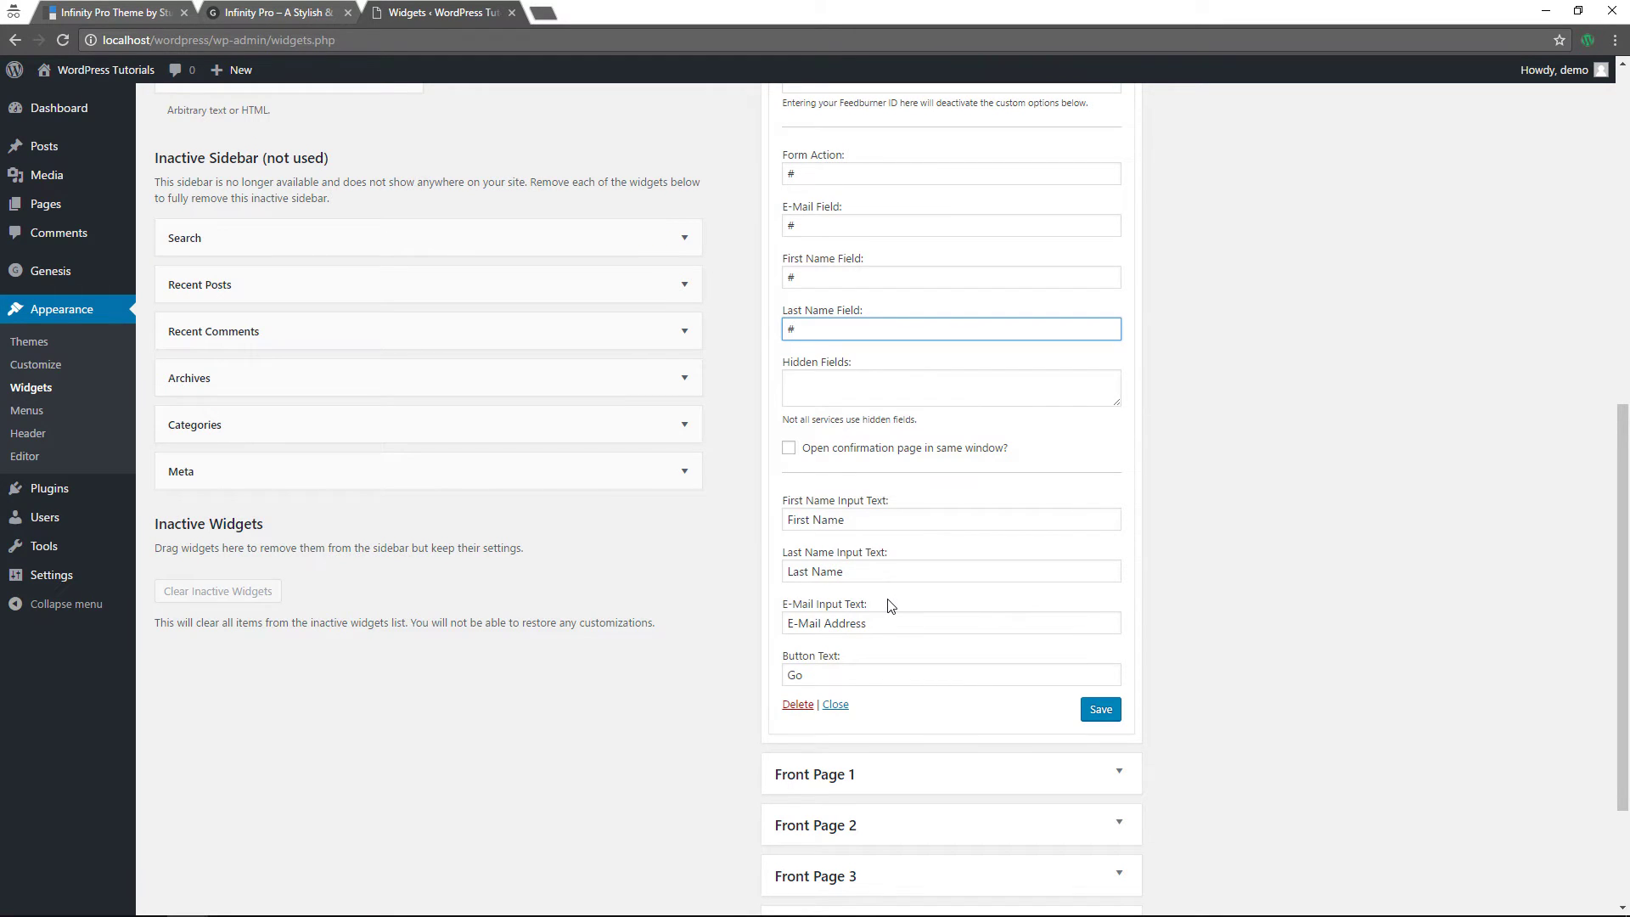
# - Set the newsletter widget's button text to "Join for Free", then save and collapse the widget
pyautogui.doubleClick(837, 675)
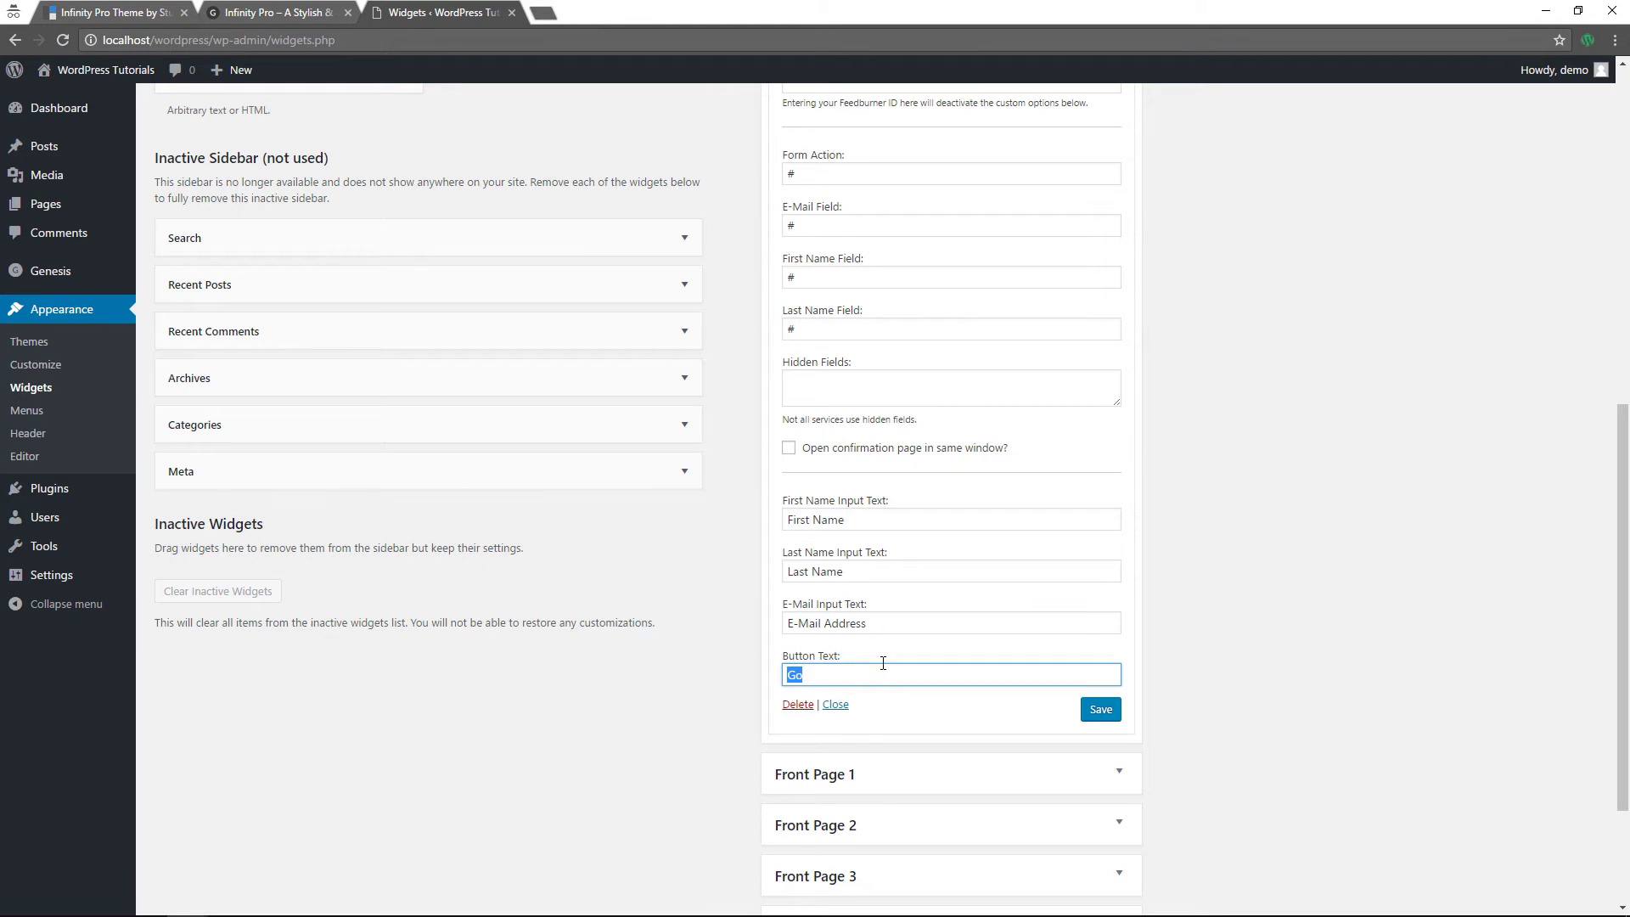
pyautogui.write('Join for Free')
pyautogui.click(1098, 710)
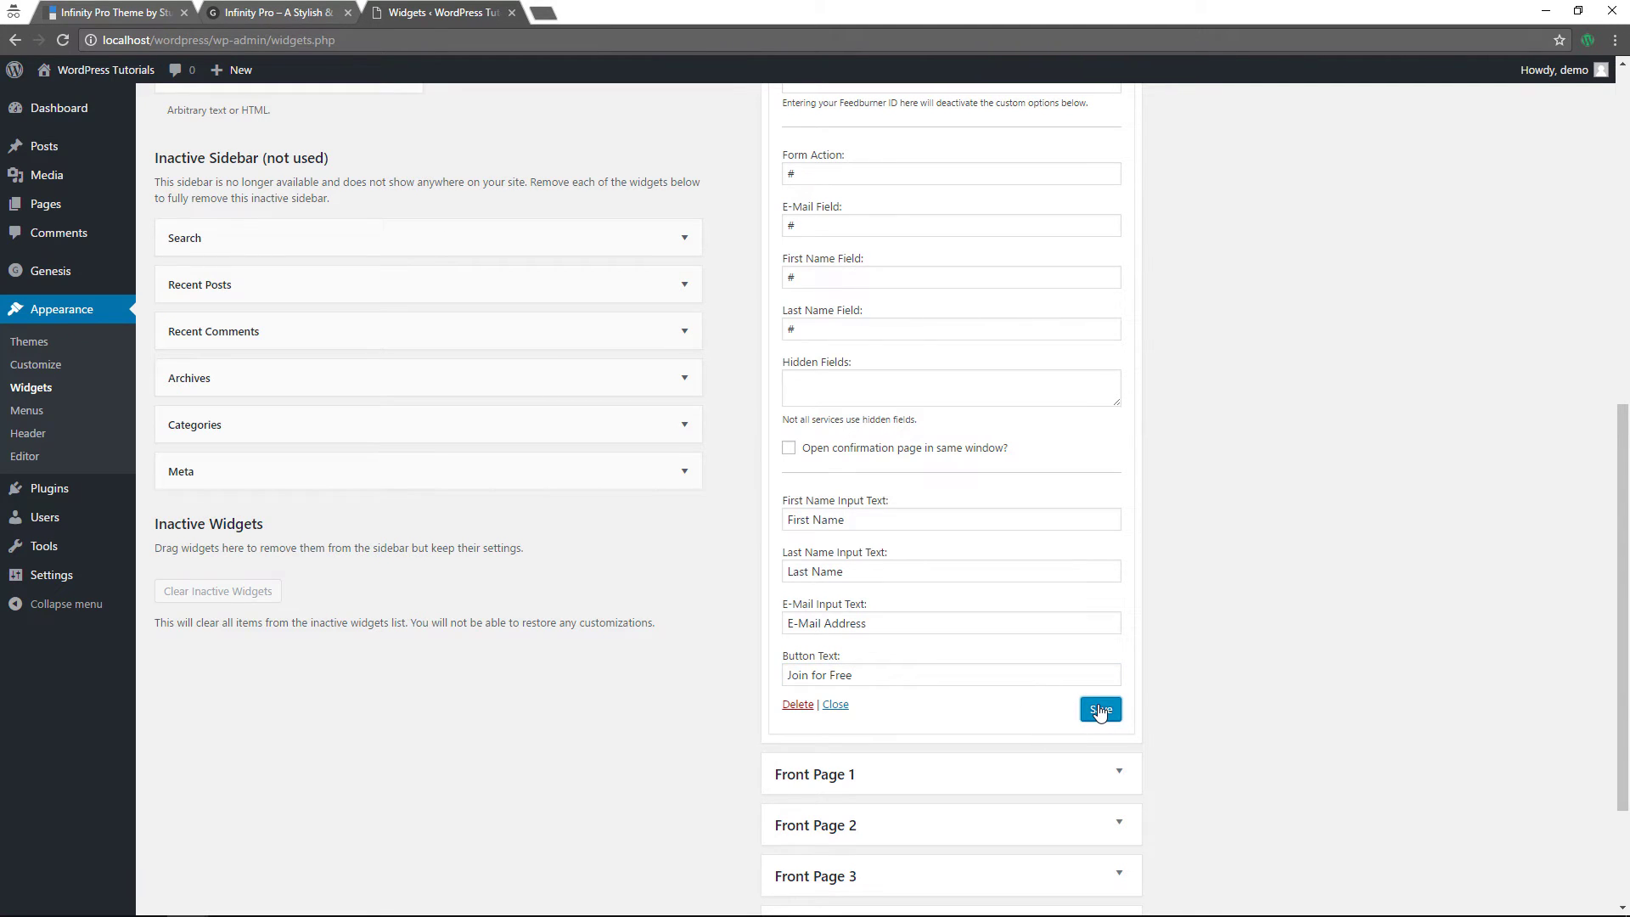
pyautogui.scroll(8, 976, 513)
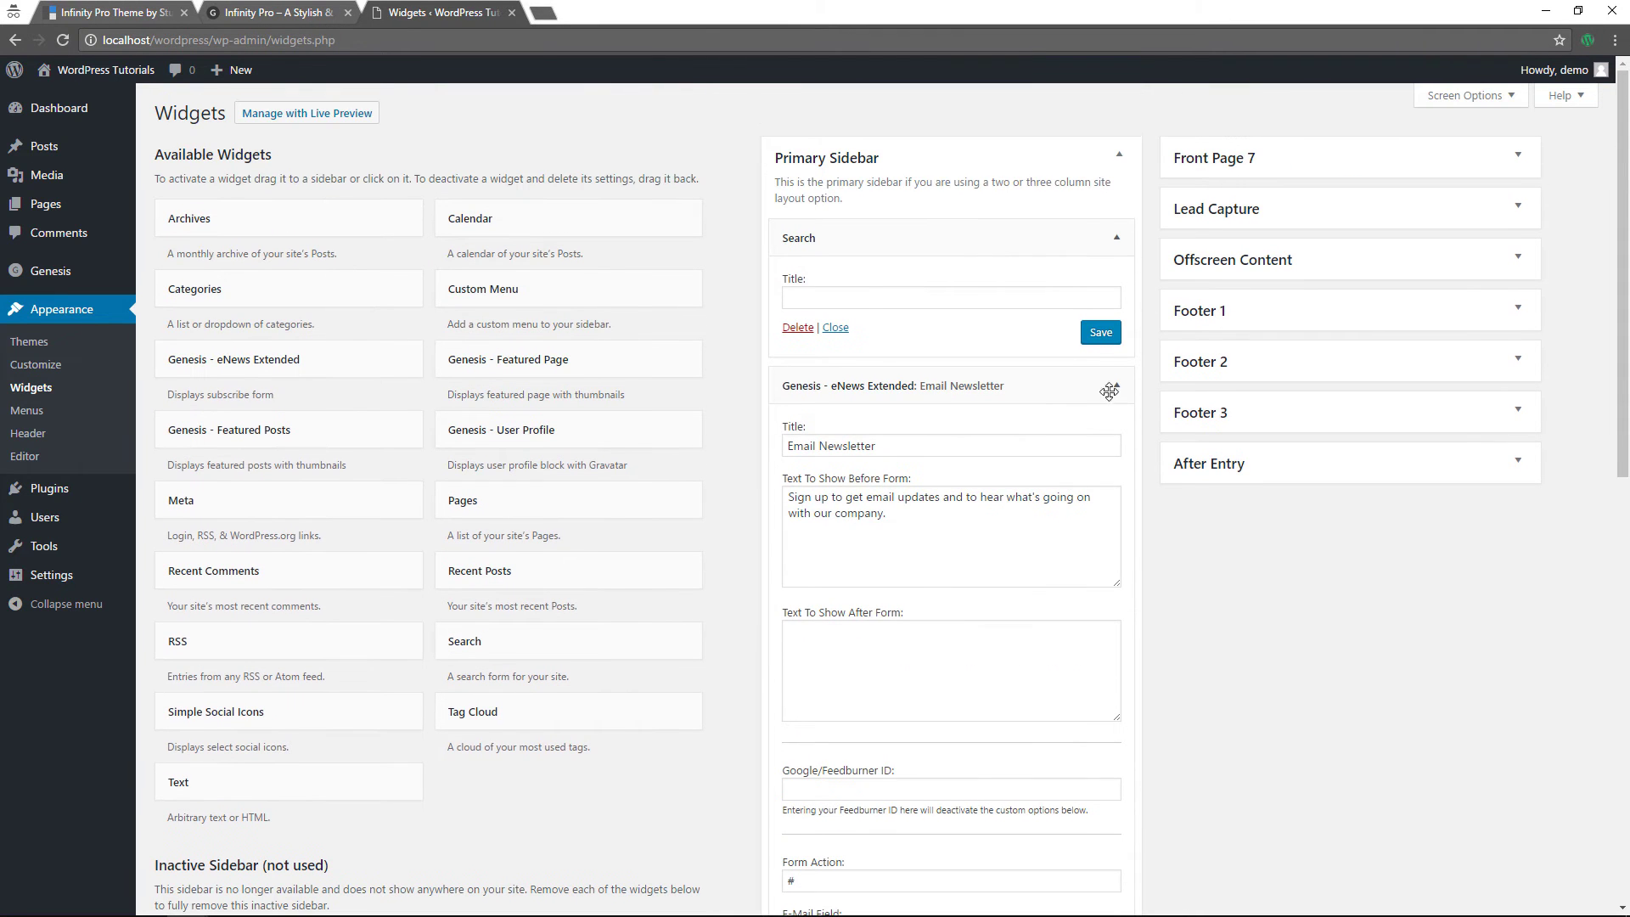
pyautogui.click(1109, 392)
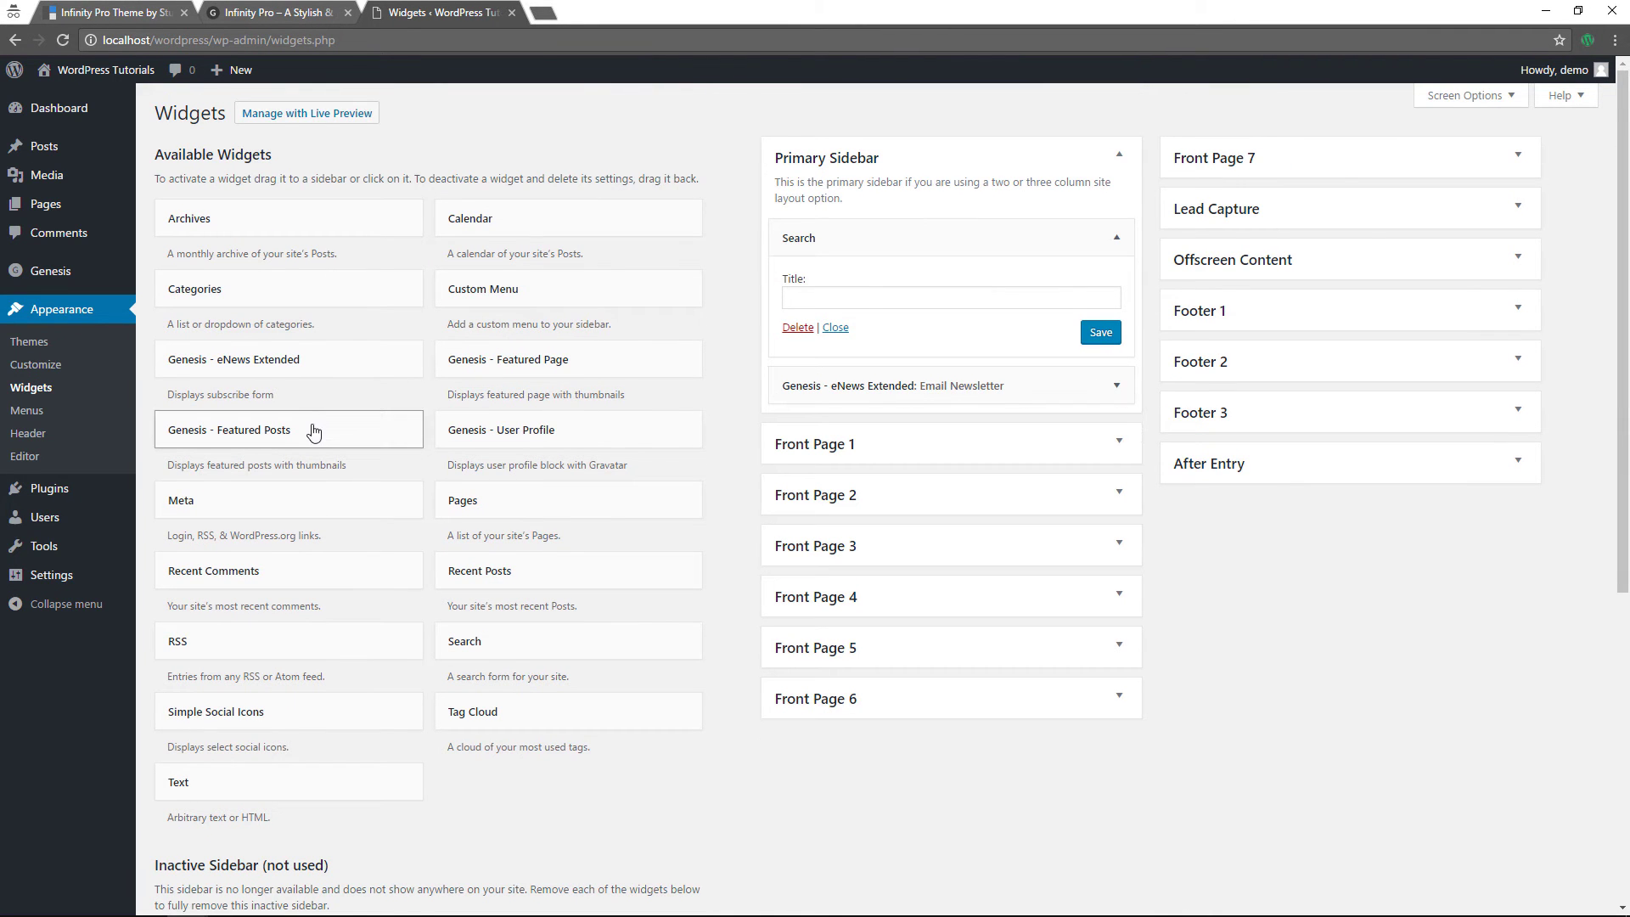
# - Add a Genesis - Featured Posts widget below the newsletter in the Primary Sidebar and title it "From the Blog"
pyautogui.moveTo(310, 432); pyautogui.dragTo(960, 429)
pyautogui.click(1116, 238)
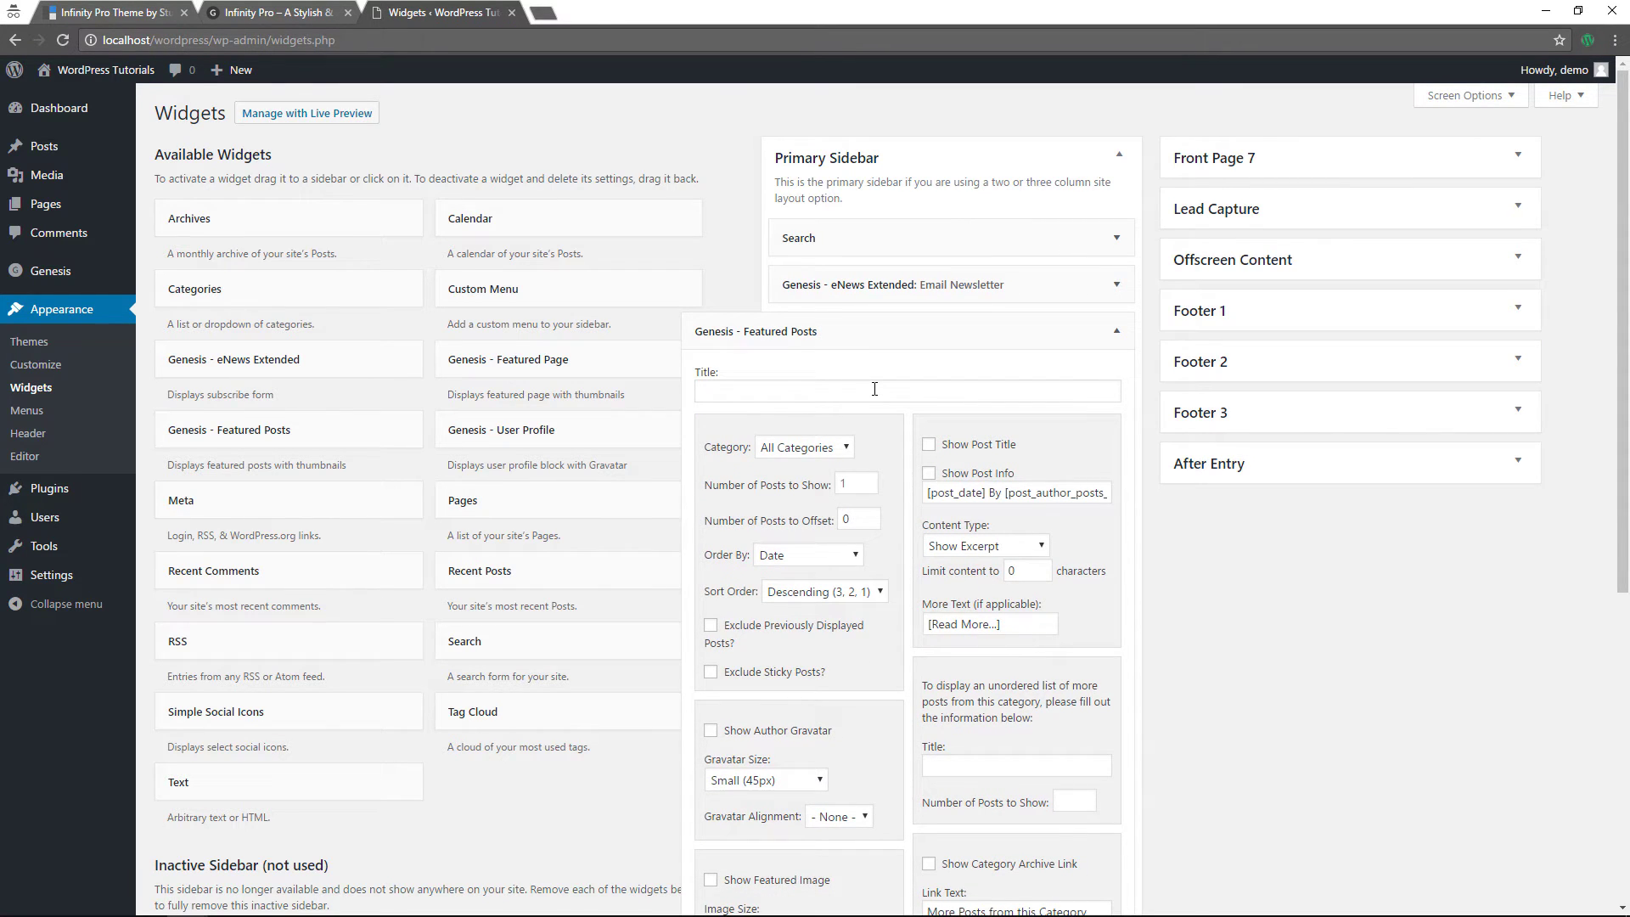
pyautogui.click(834, 390)
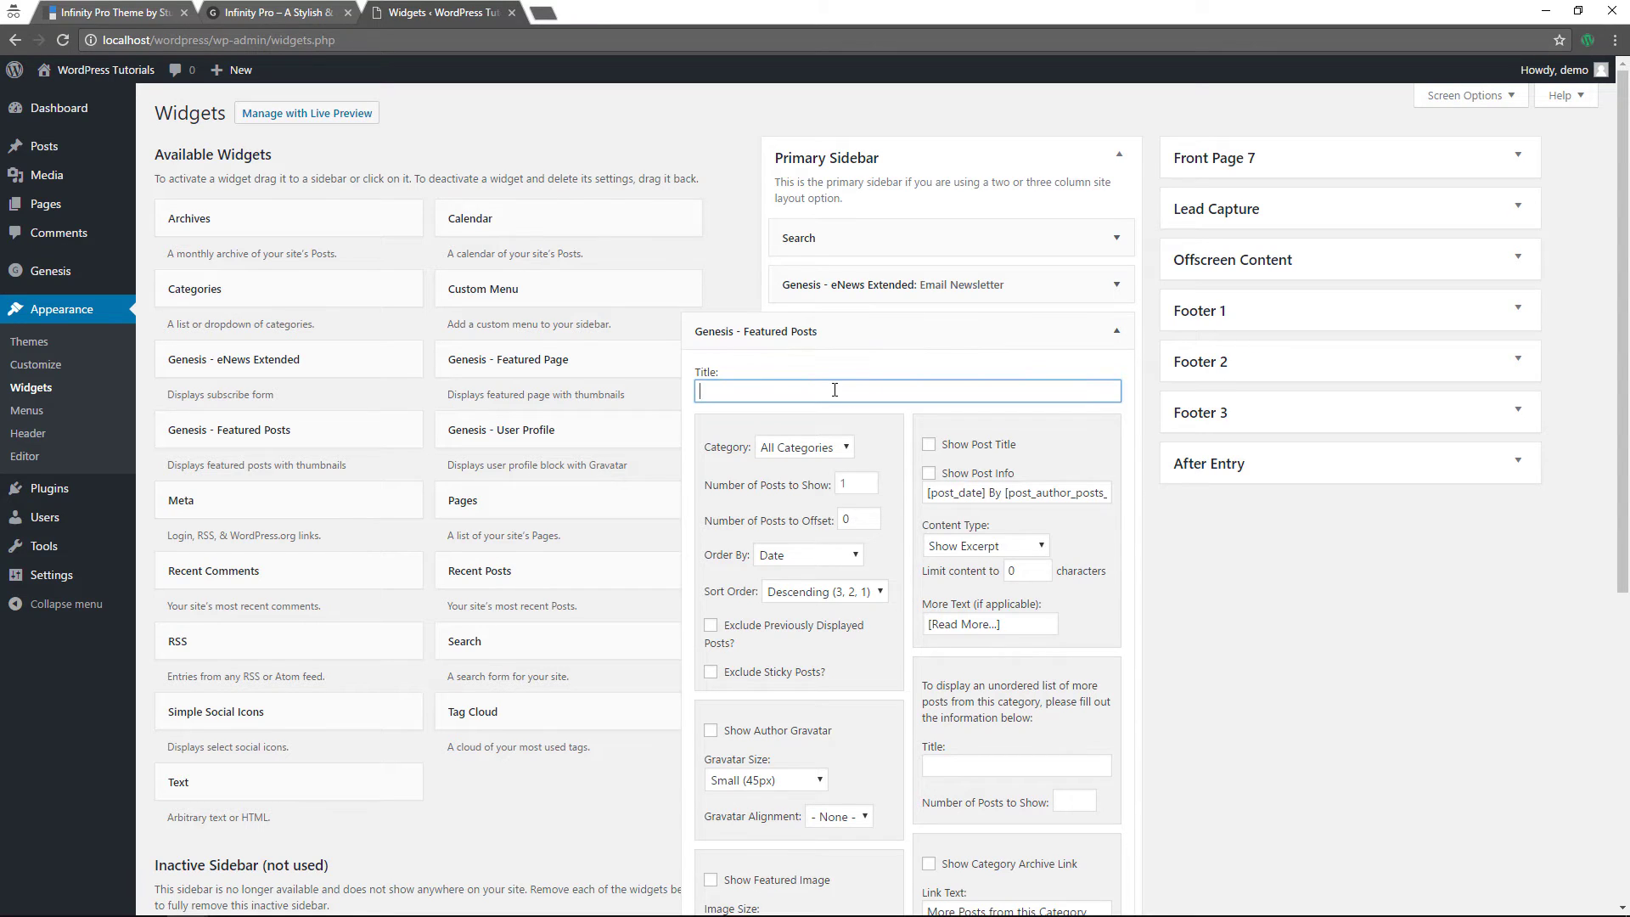
pyautogui.write('From the Blog')
# - Set the Featured Posts widget to show 3 posts with the post title and post info enabled
pyautogui.click(867, 486)
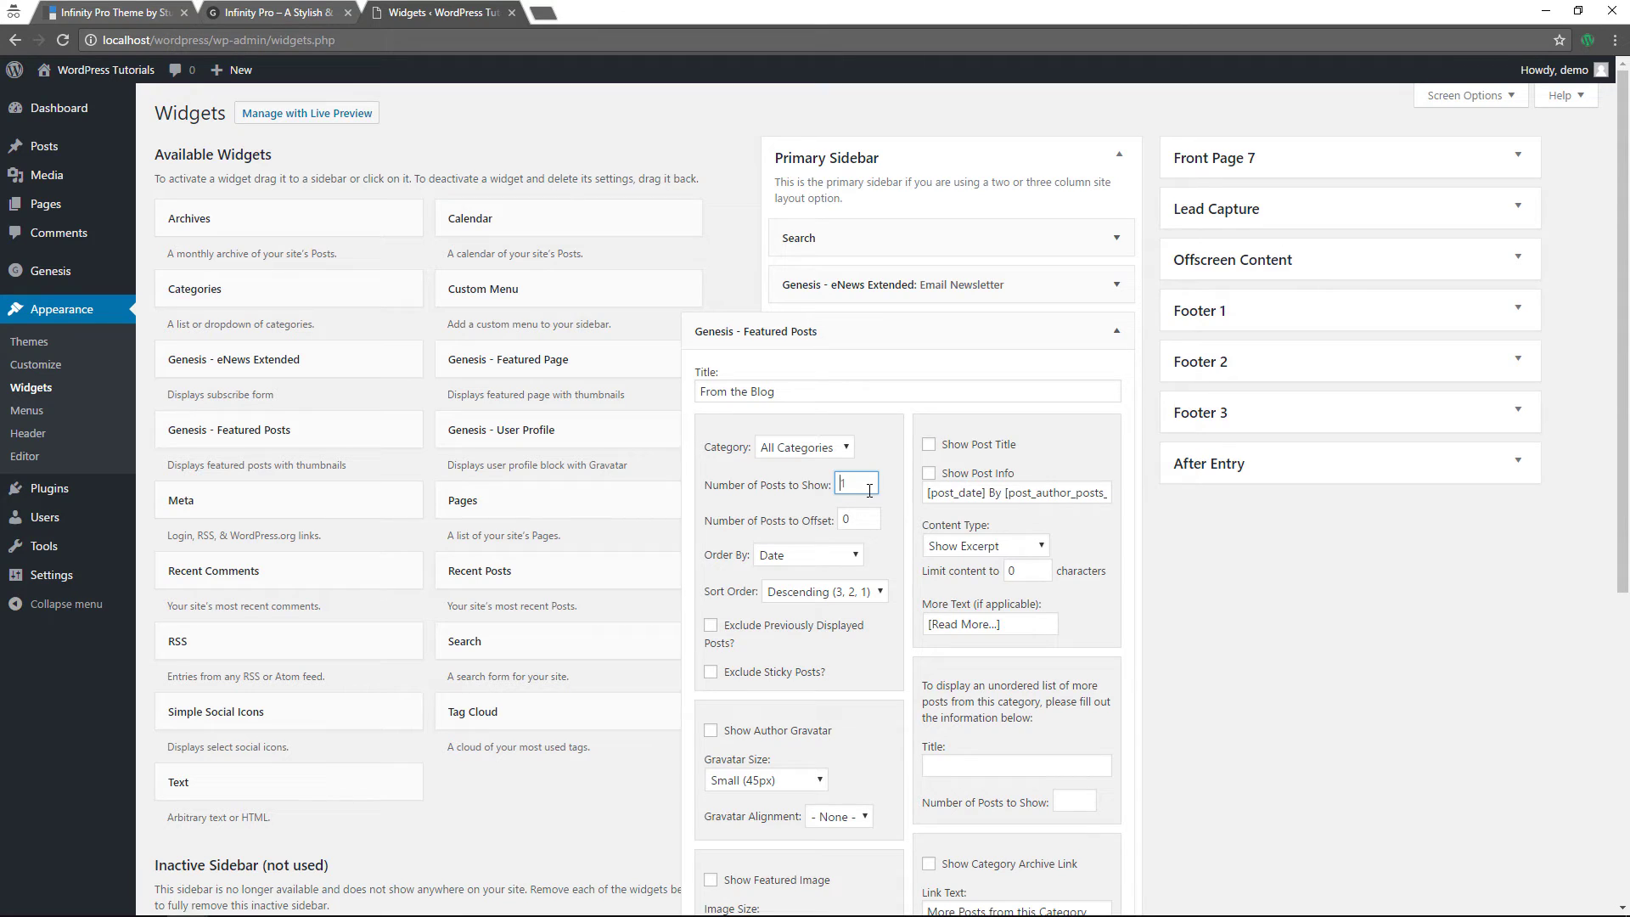
pyautogui.press('BackSpace')
pyautogui.write('3')
pyautogui.click(929, 444)
pyautogui.click(931, 473)
# - Reduce the post info to "By [post_author_posts_link]" and set the content type to No Content
pyautogui.moveTo(989, 493); pyautogui.dragTo(909, 501)
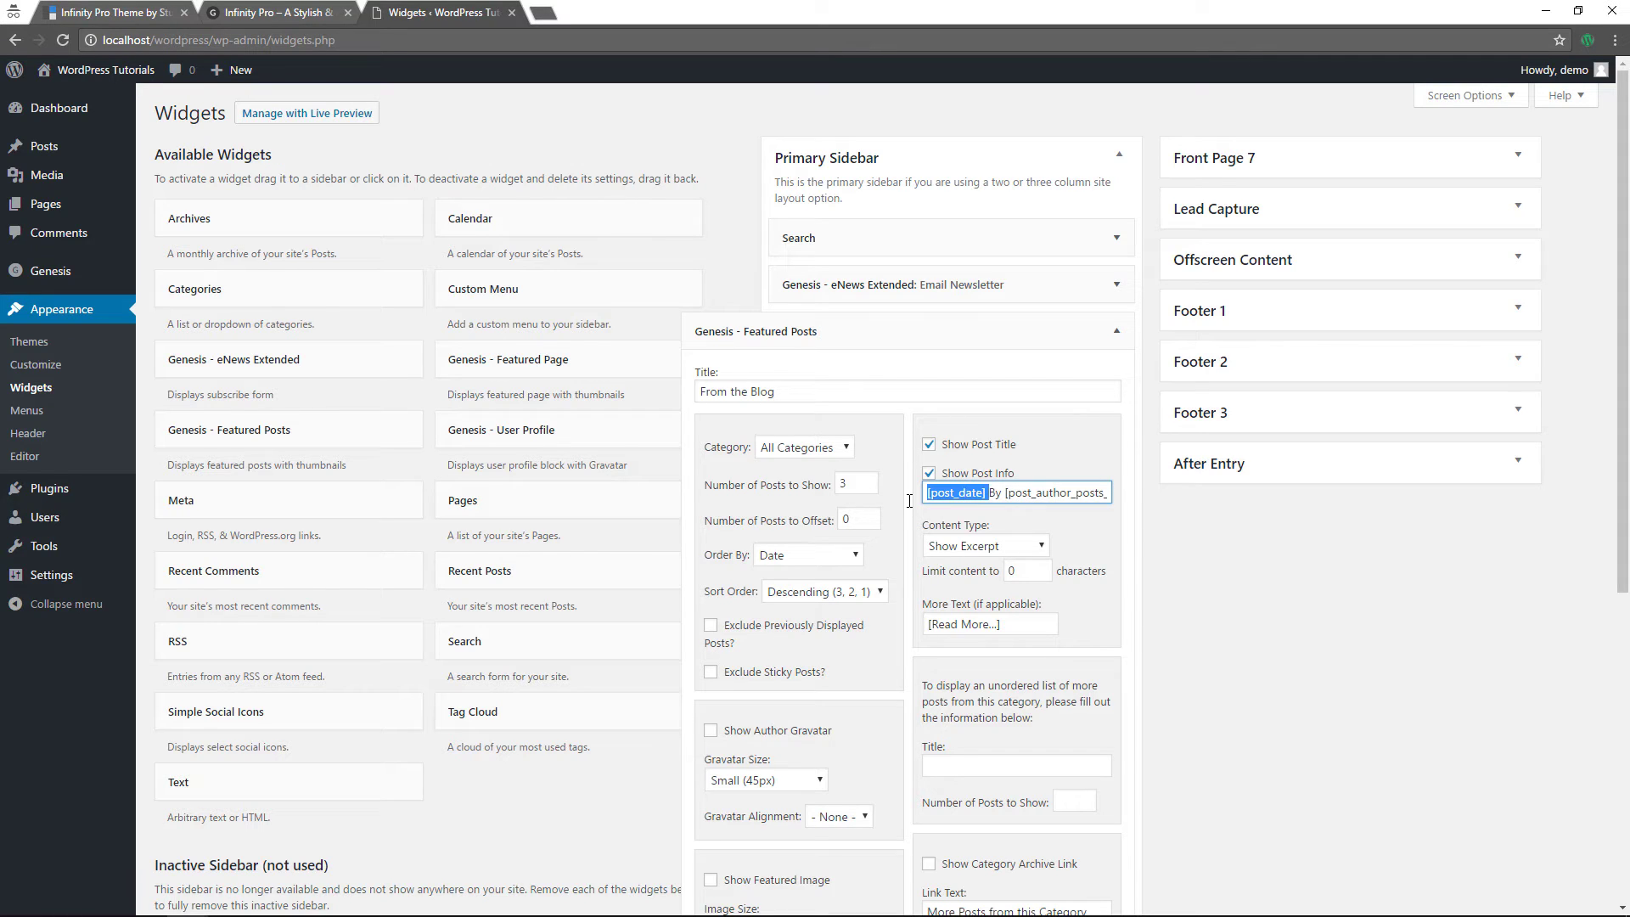
pyautogui.press('BackSpace')
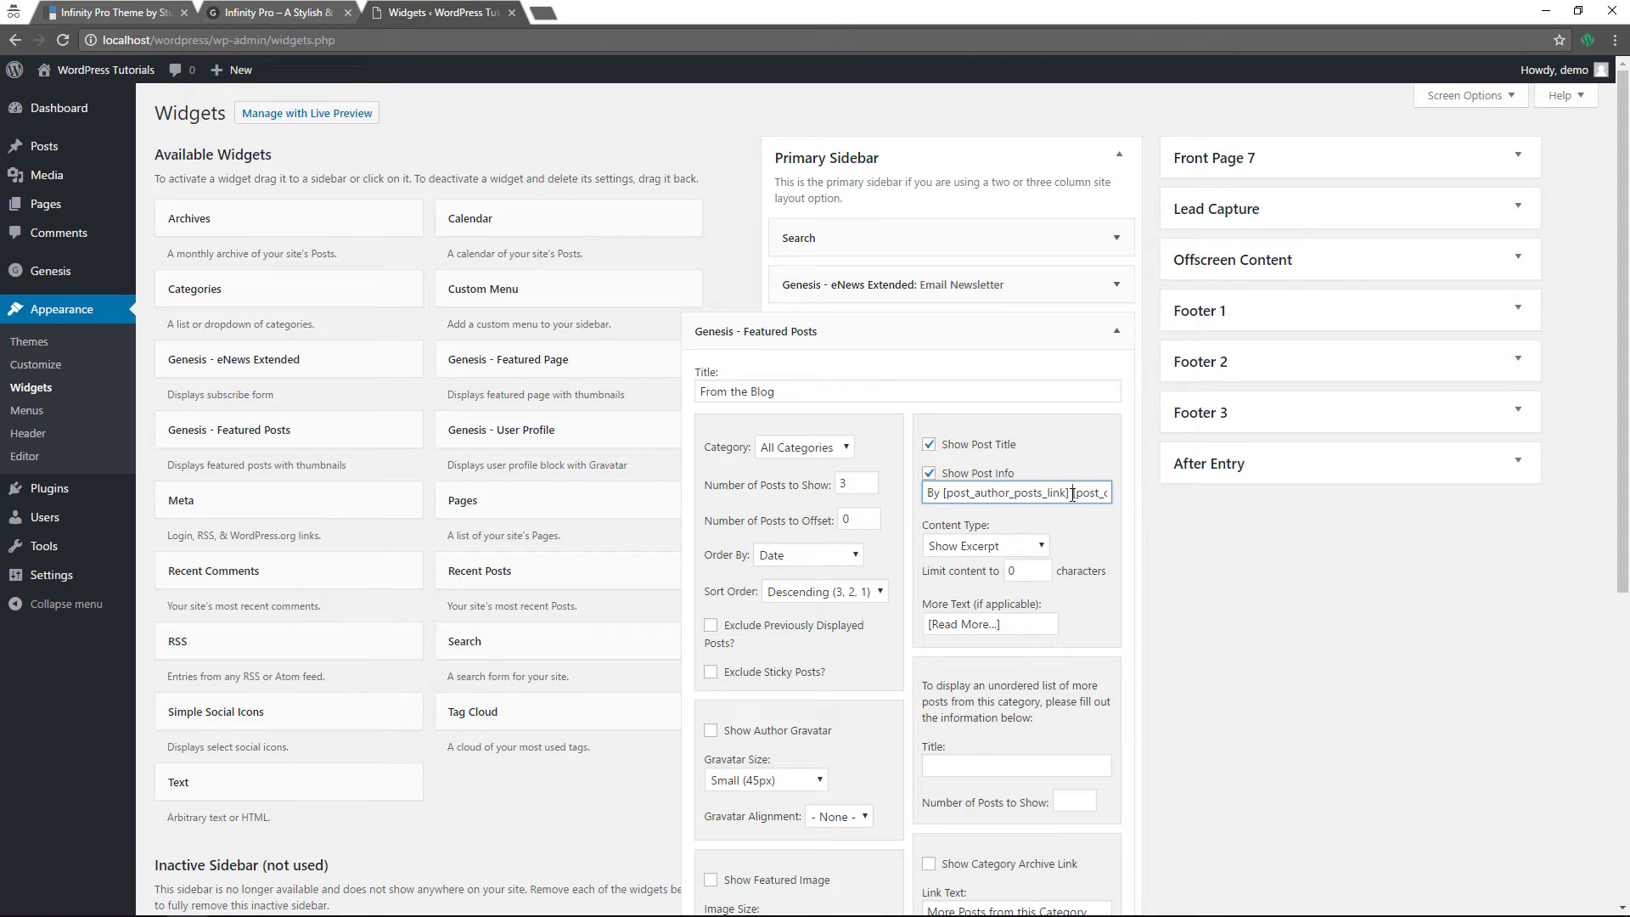
pyautogui.moveTo(1072, 494); pyautogui.dragTo(1138, 538)
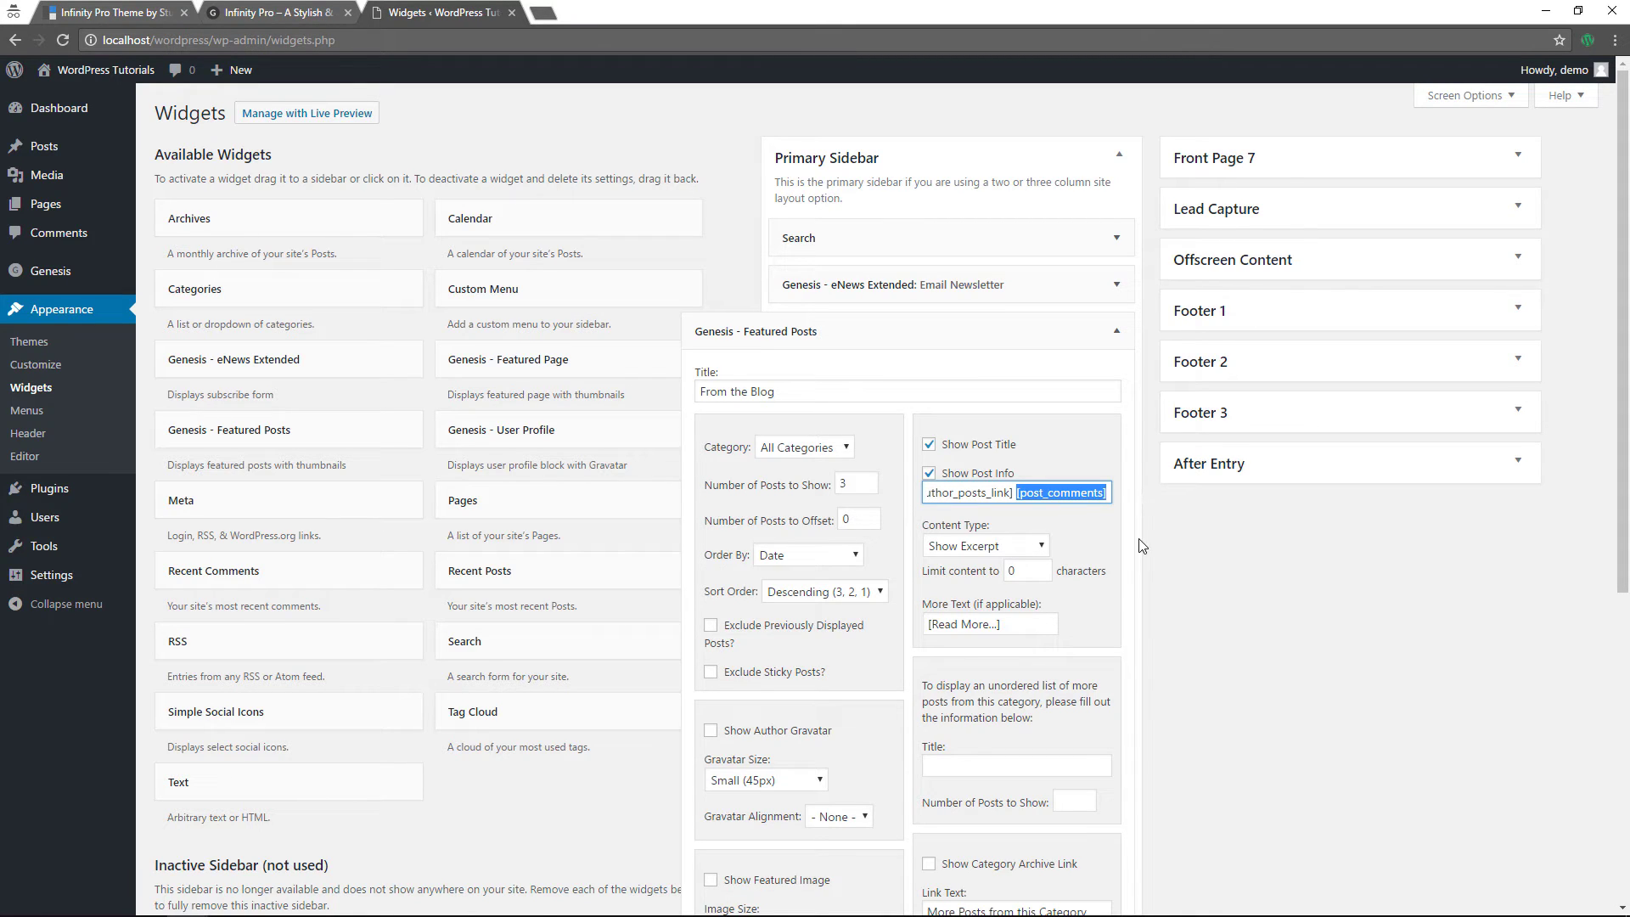
pyautogui.press('BackSpace')
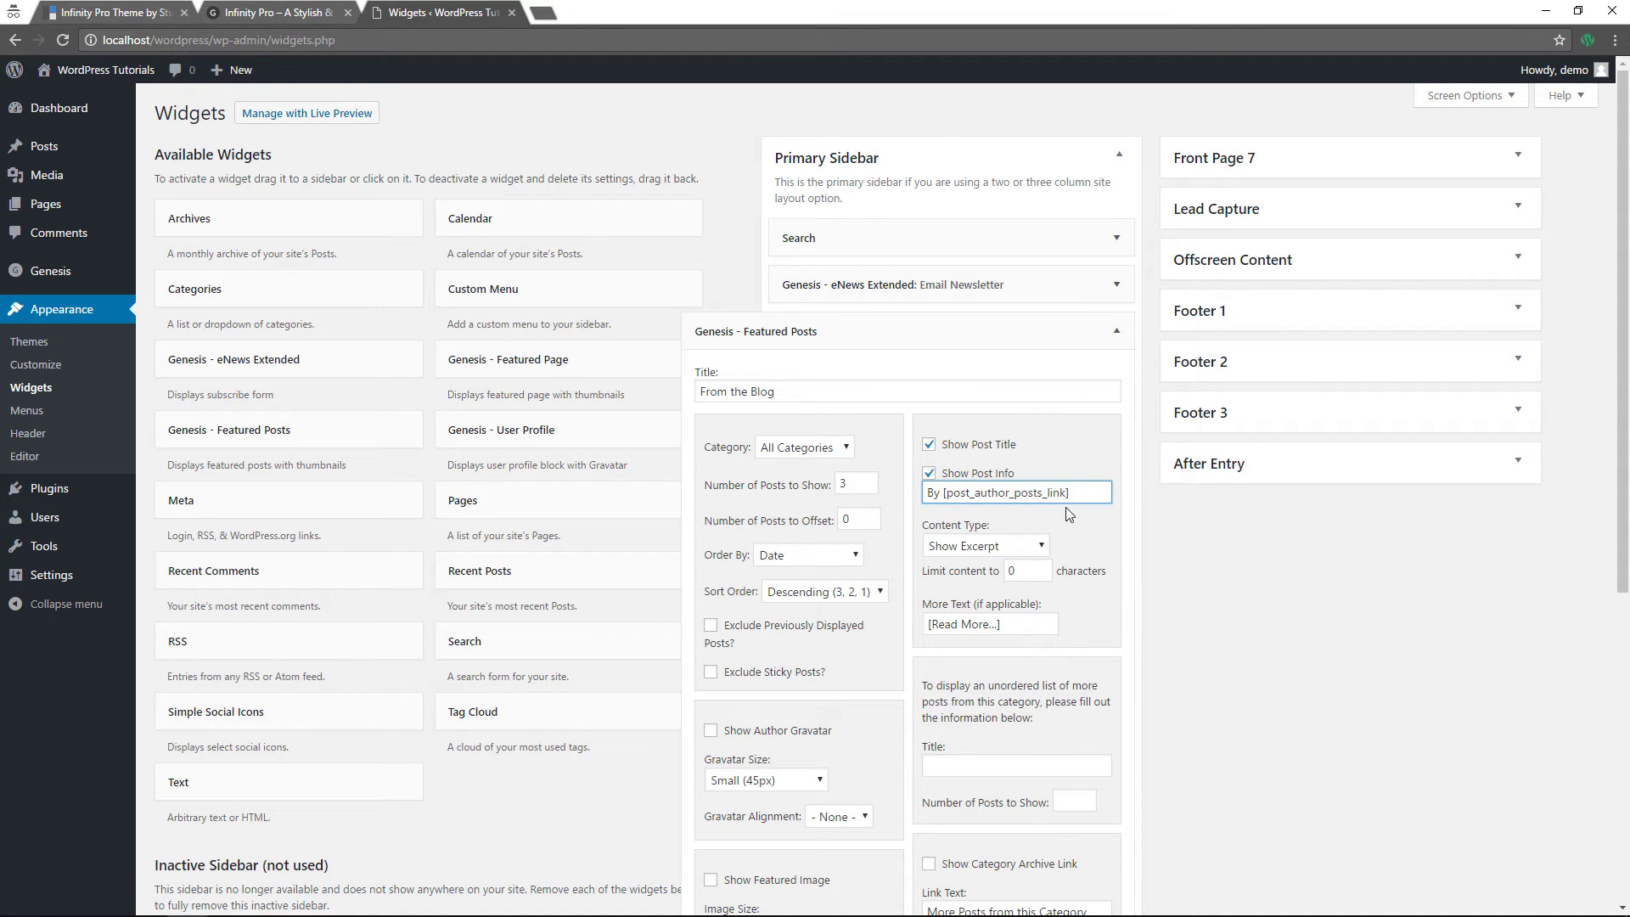
pyautogui.click(999, 549)
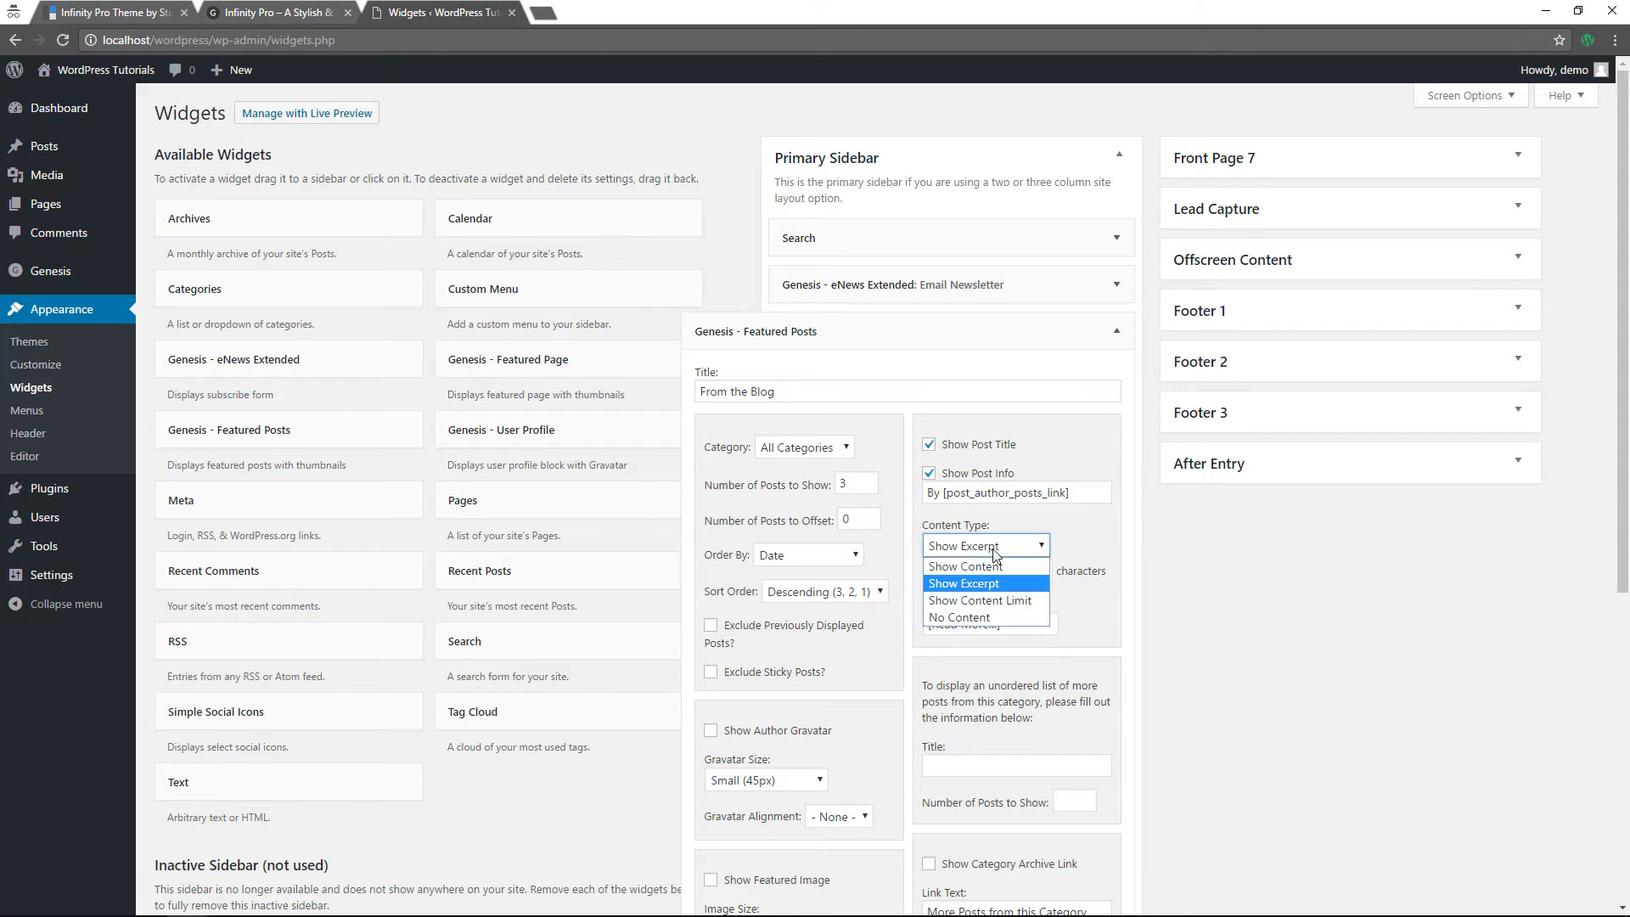
pyautogui.click(975, 618)
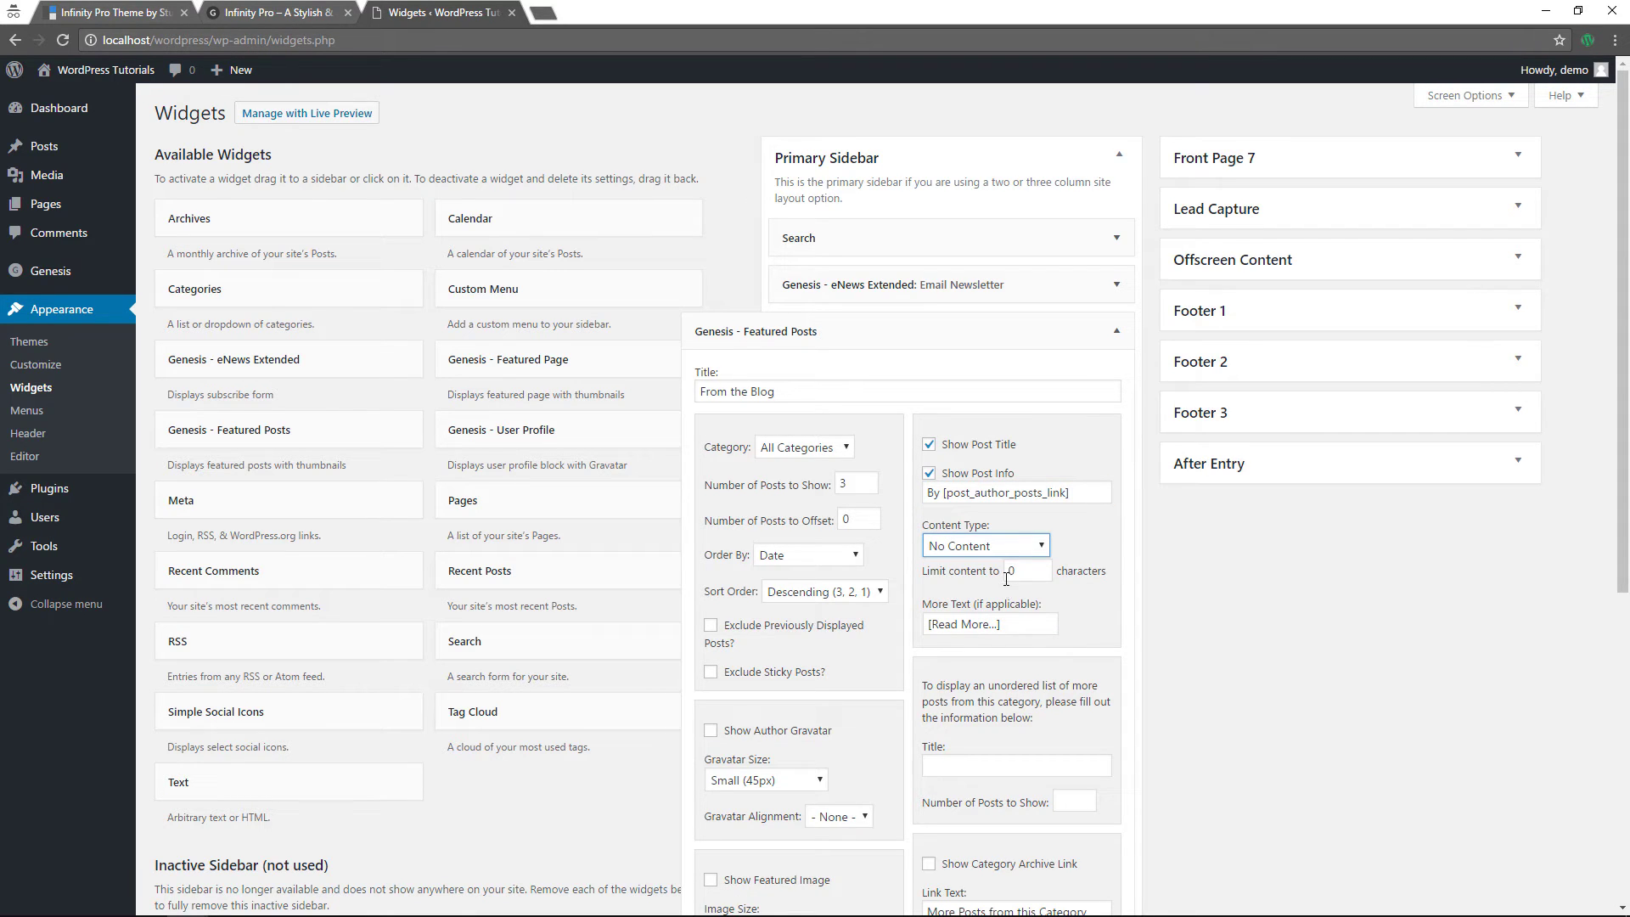
# - Show the featured image as mini-thumbnail (75x75) aligned Left, then save and collapse the Featured Posts widget
pyautogui.scroll(-2, 1015, 625)
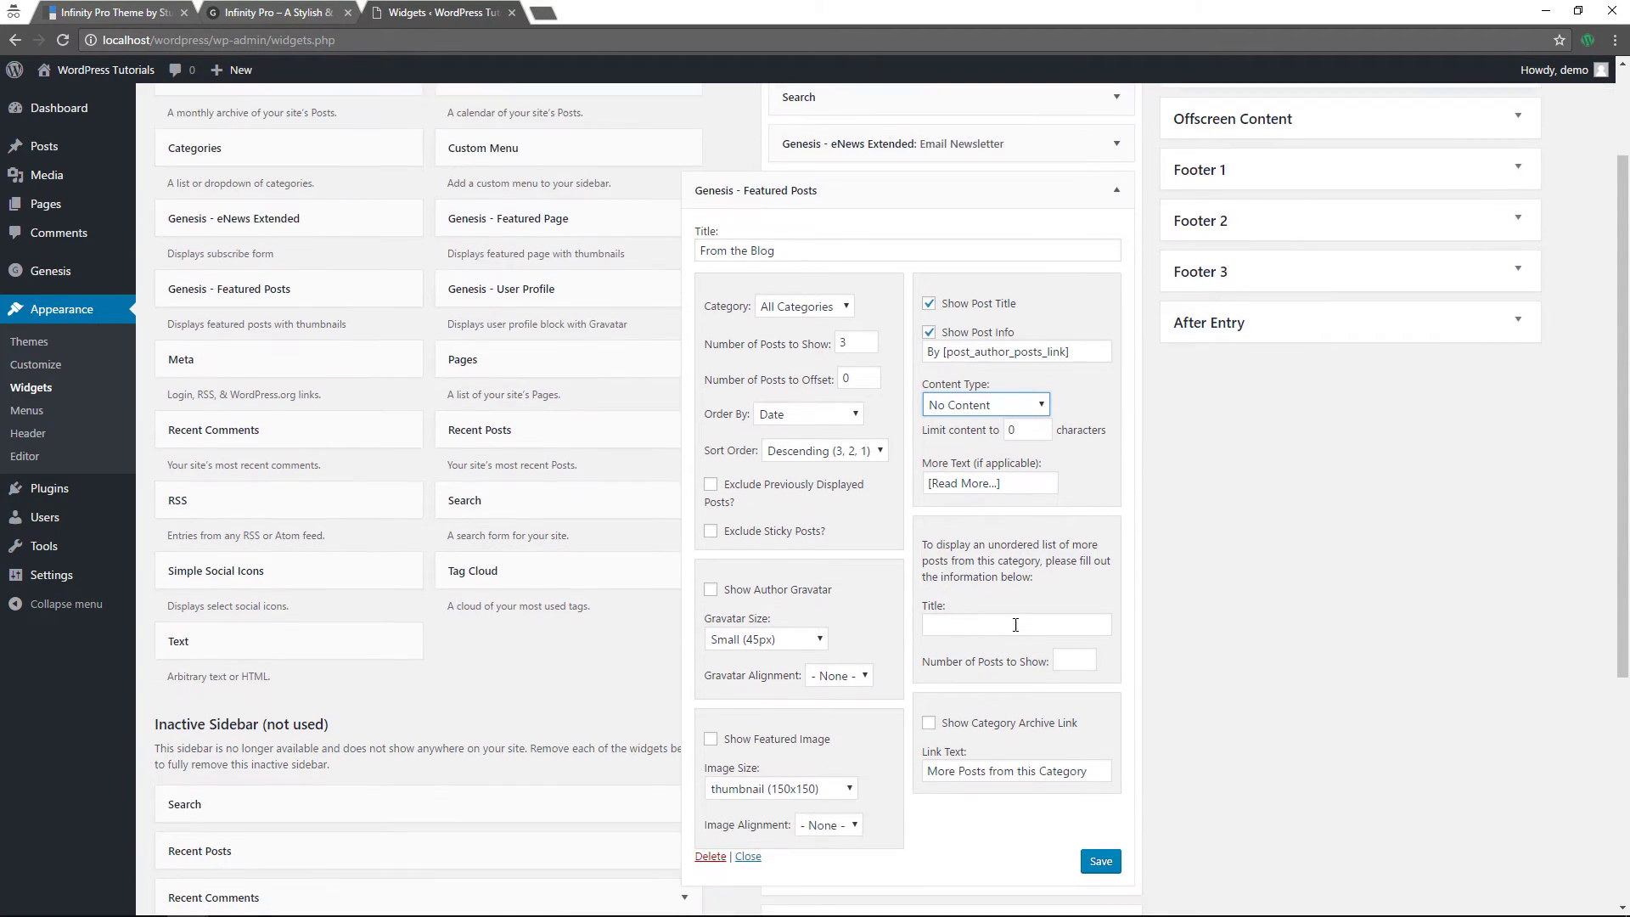
pyautogui.click(763, 745)
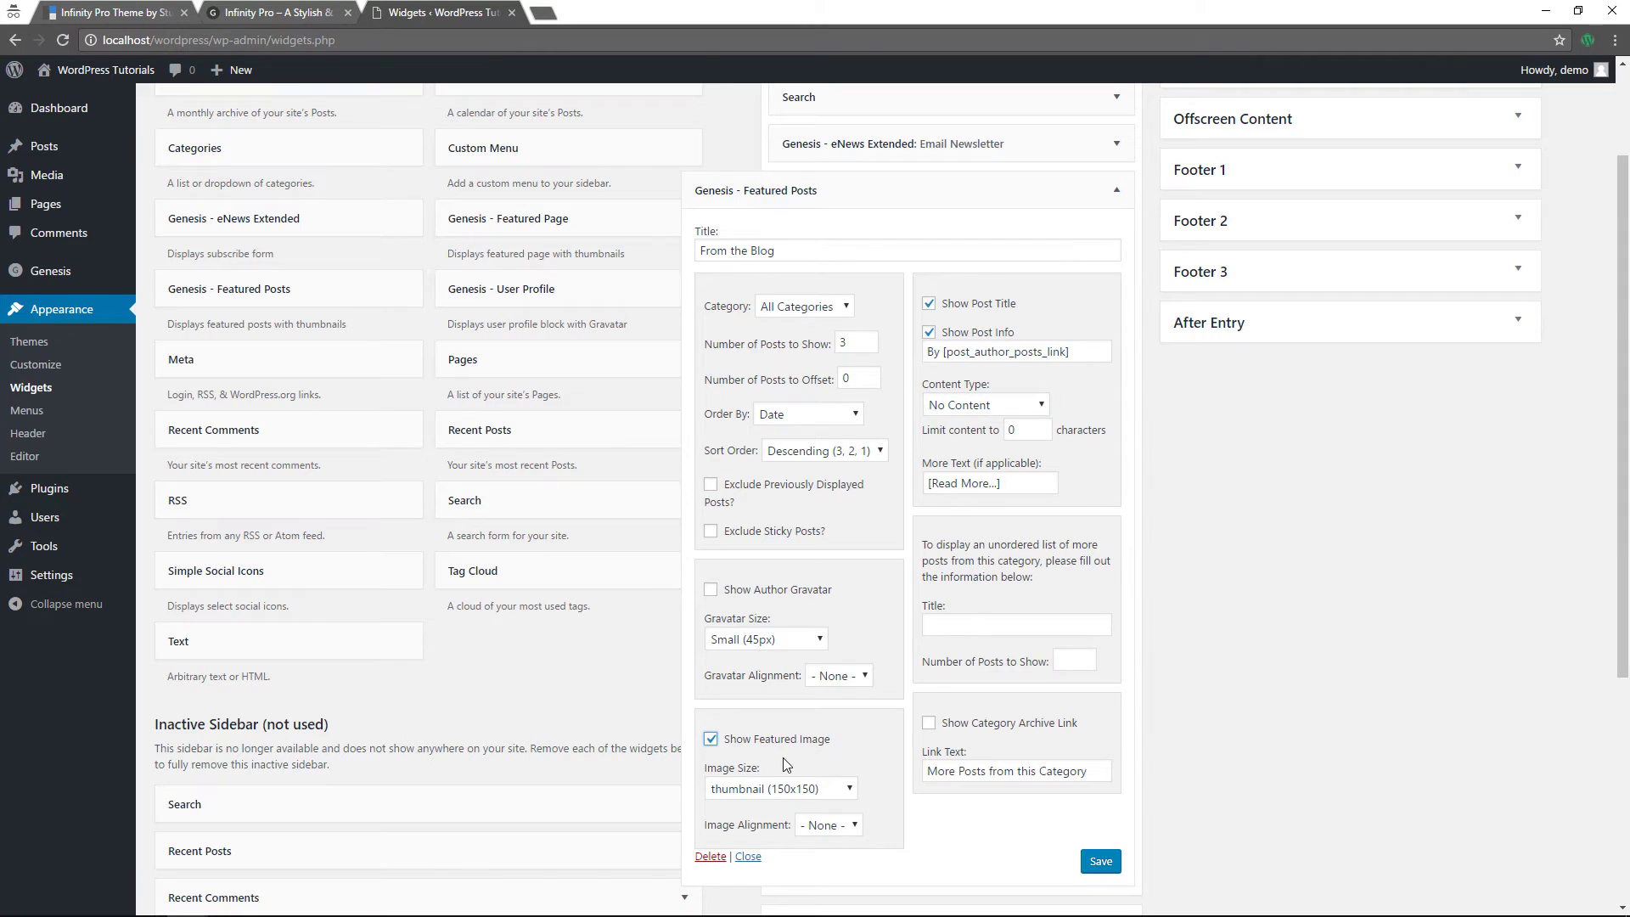
pyautogui.click(793, 790)
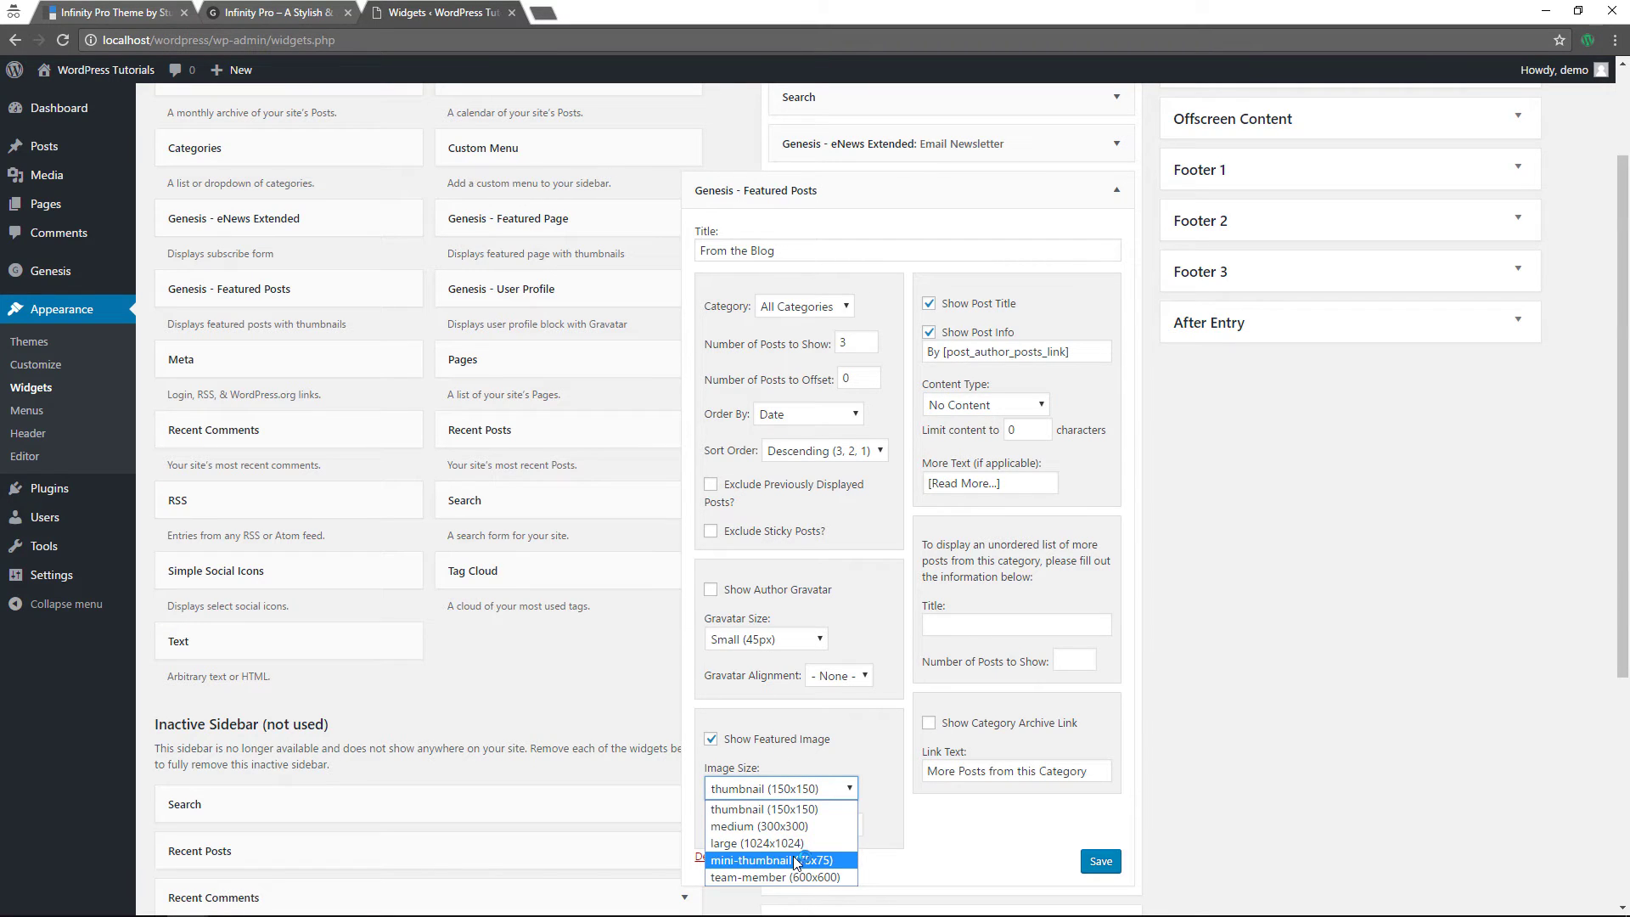
pyautogui.click(797, 860)
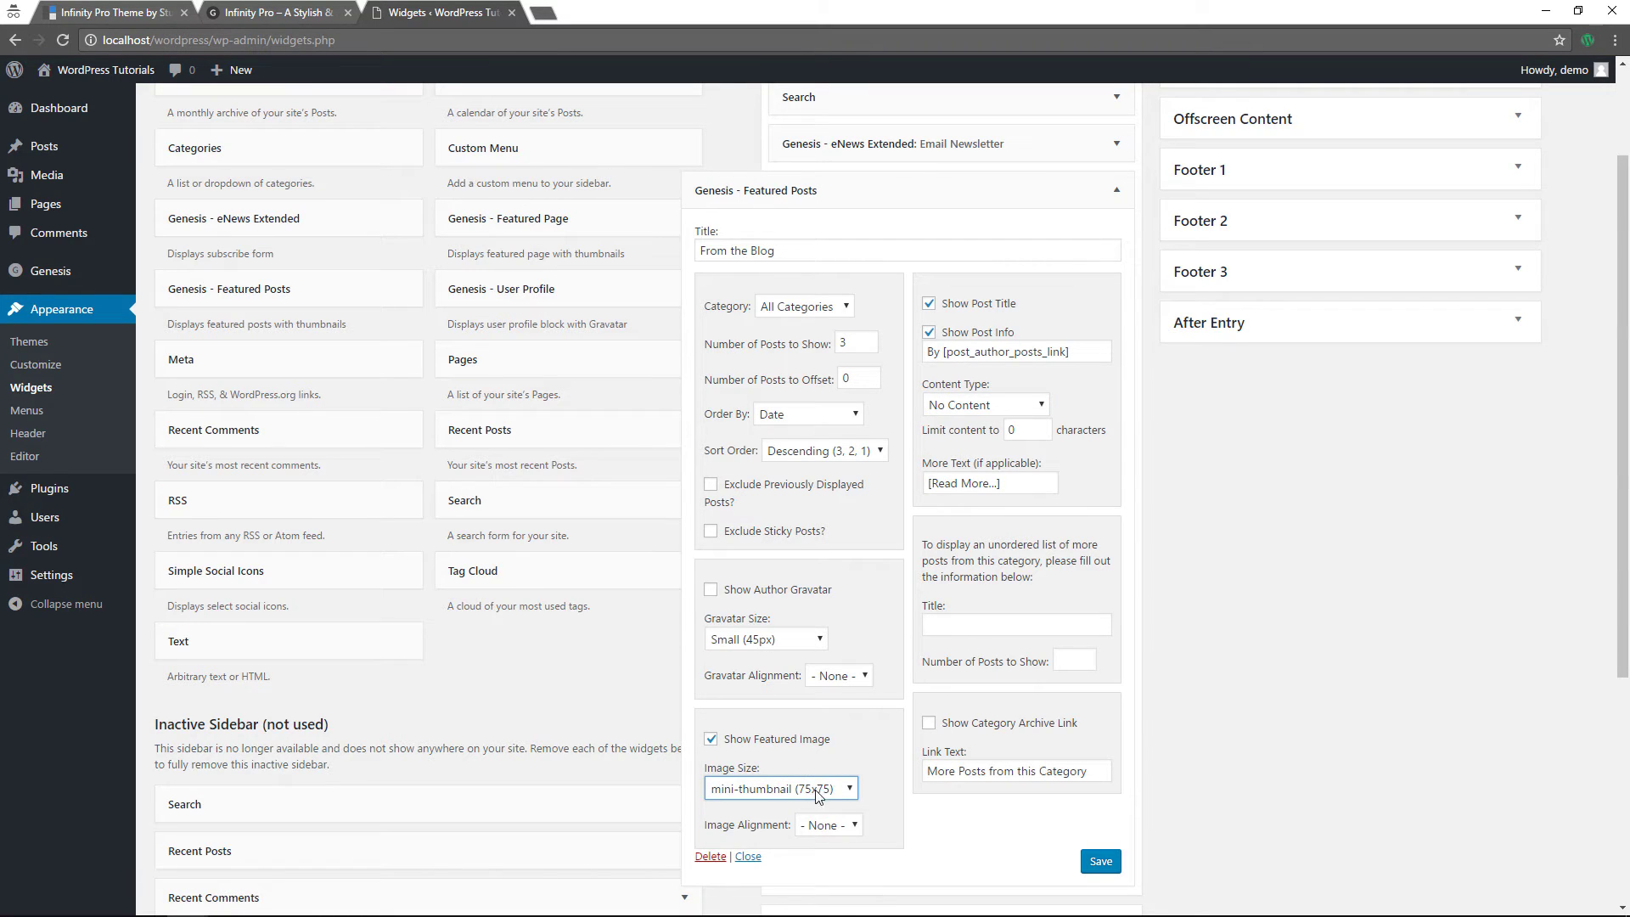
pyautogui.click(831, 825)
pyautogui.click(826, 863)
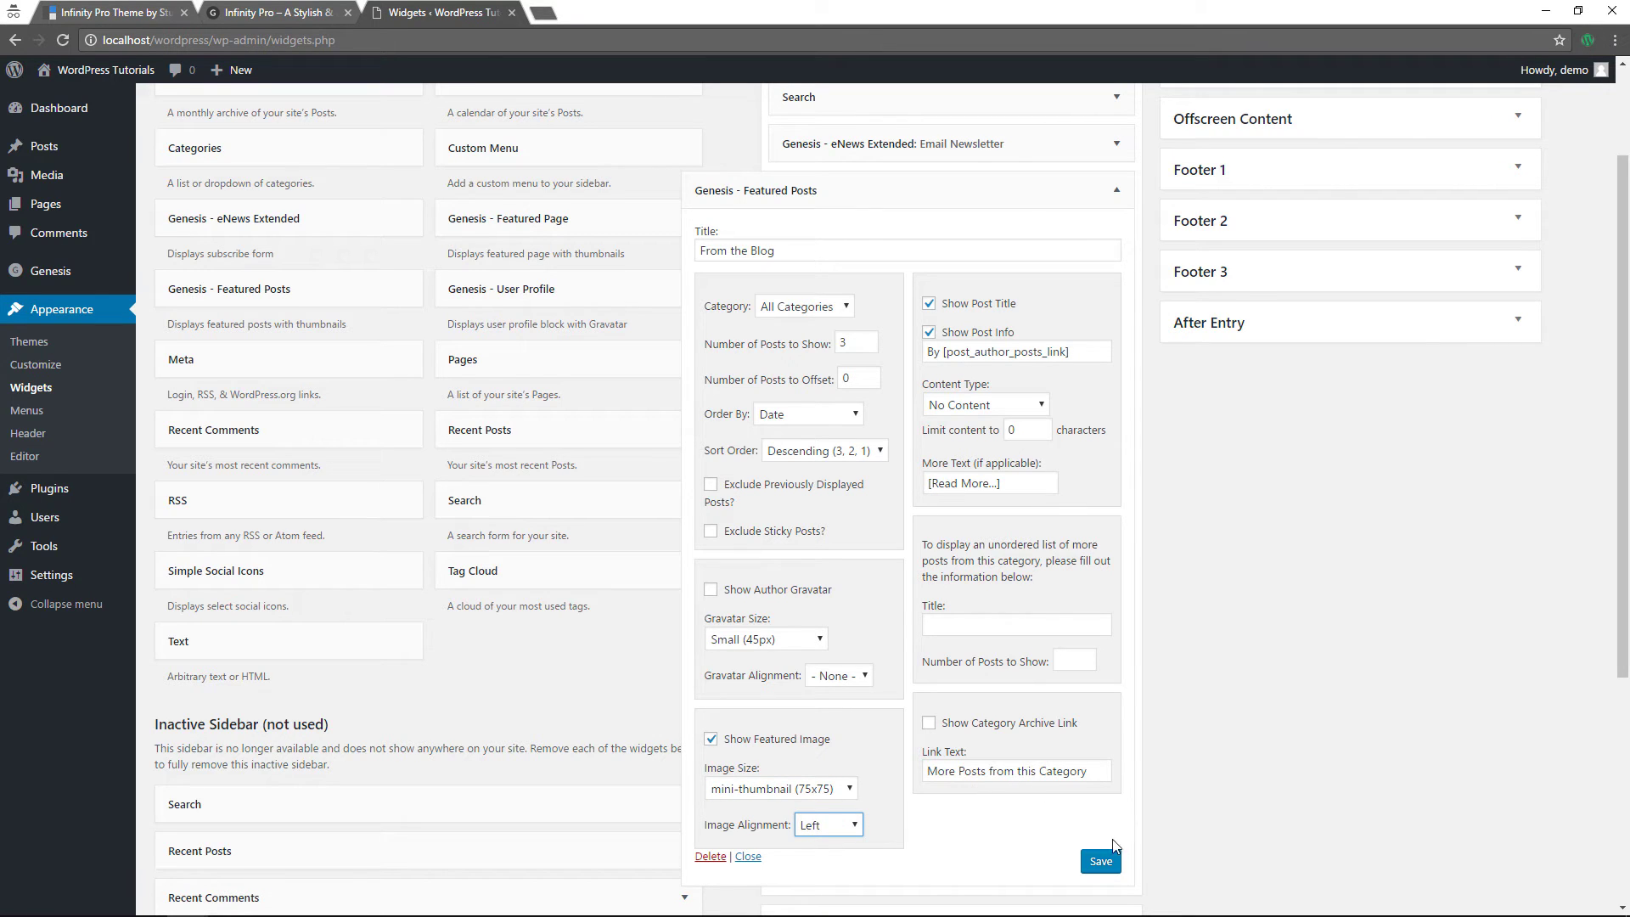
pyautogui.click(1103, 863)
pyautogui.scroll(-2, 1075, 833)
pyautogui.scroll(4, 1076, 832)
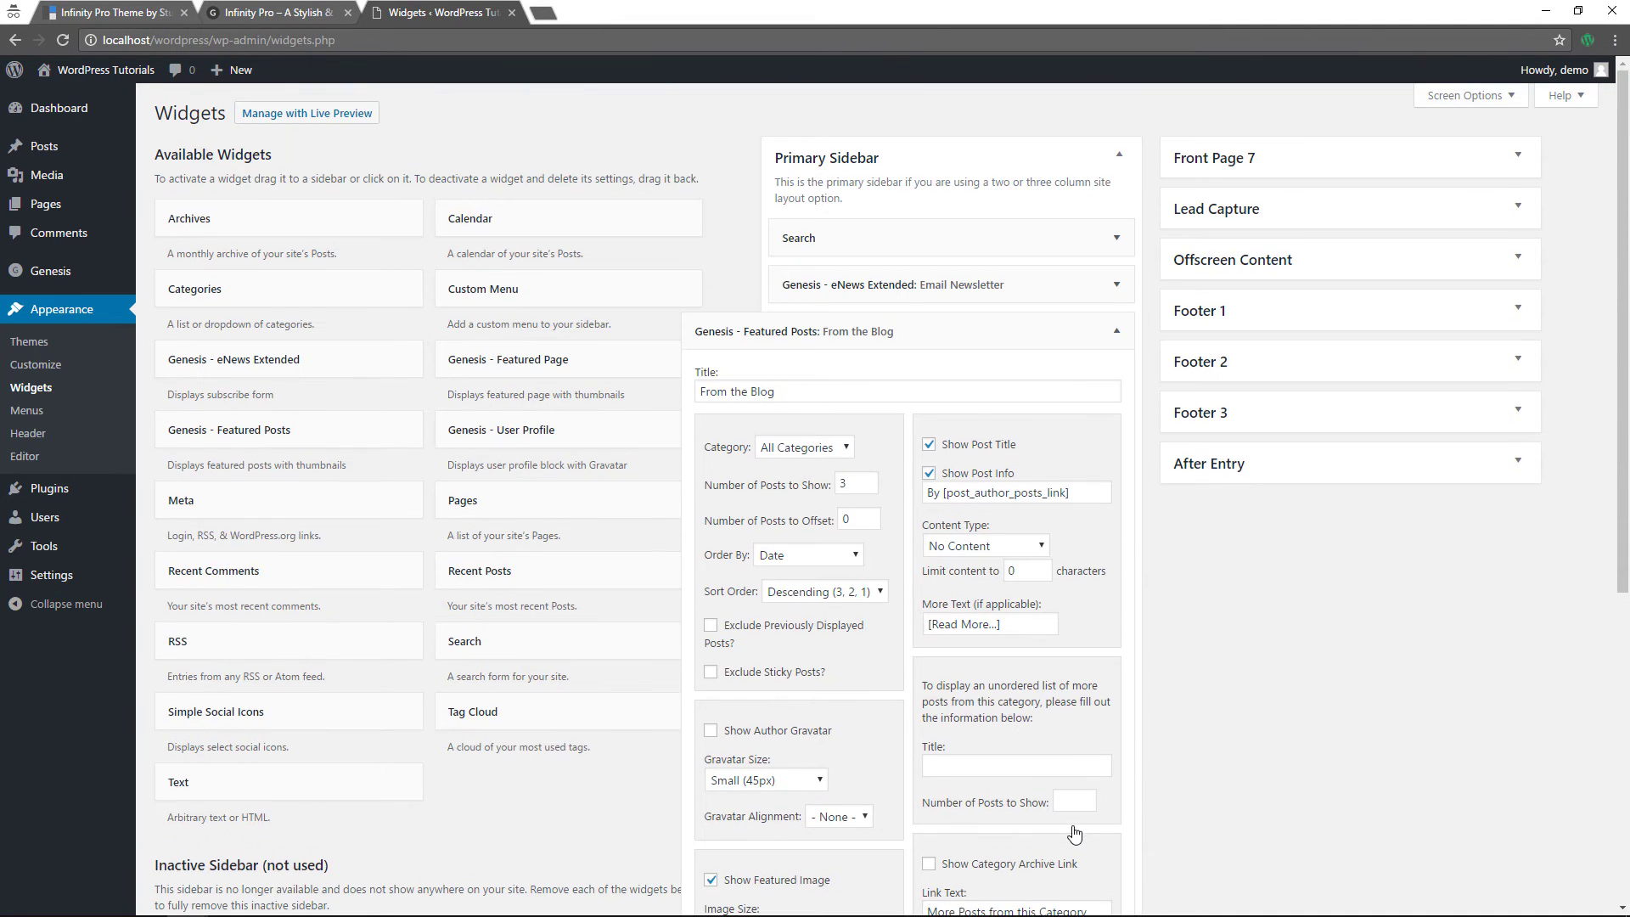
pyautogui.click(1117, 333)
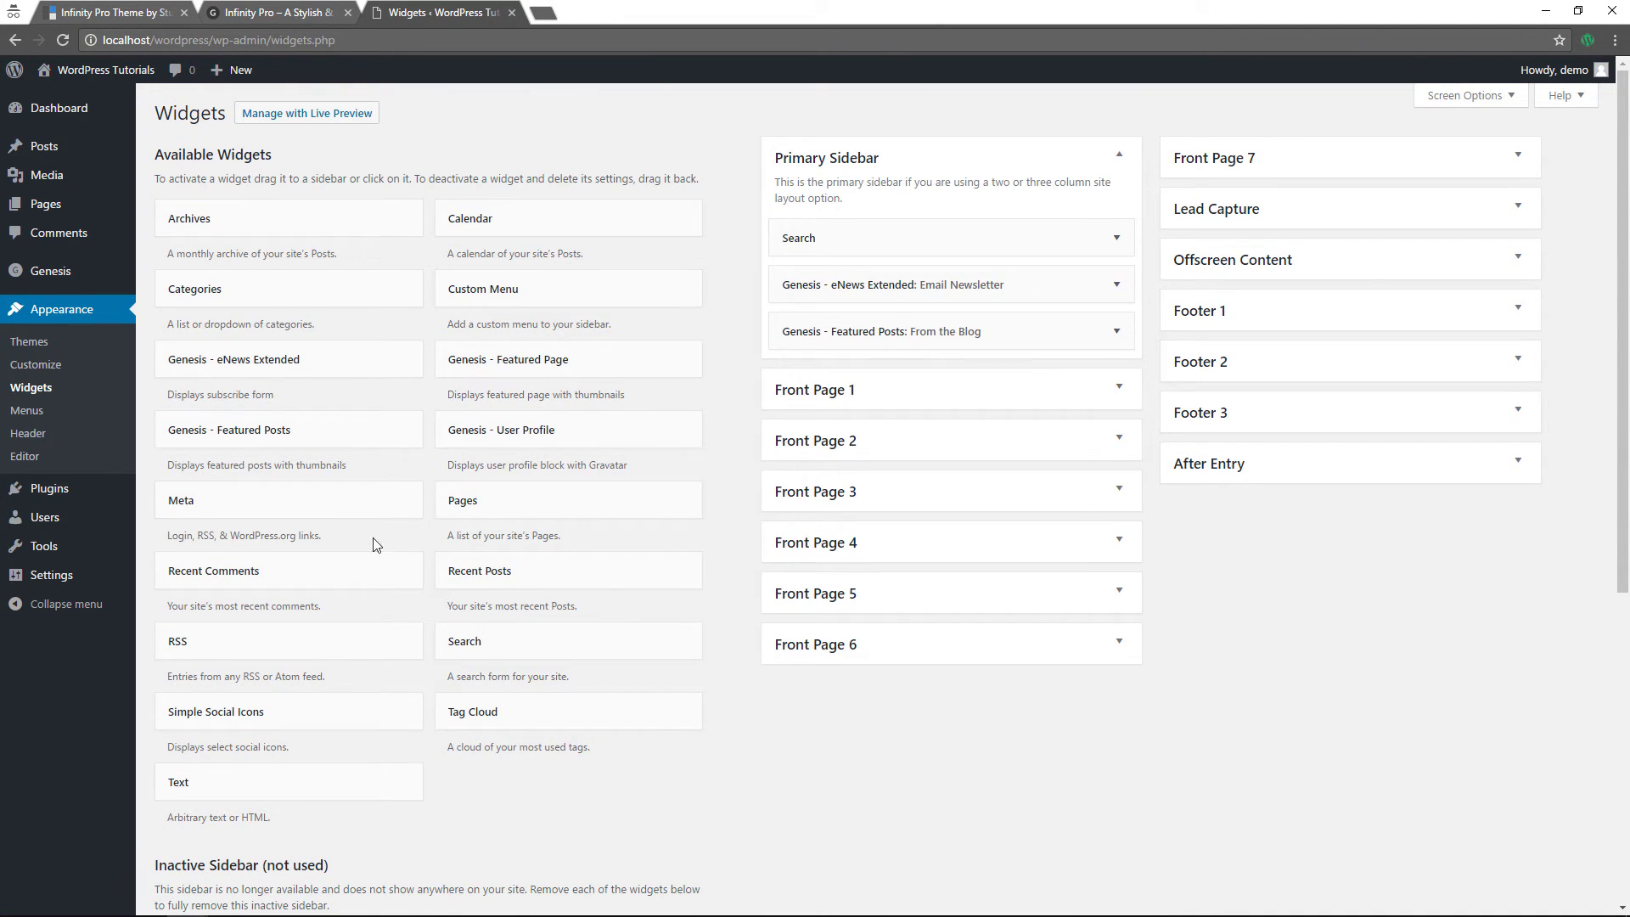
# - Add a Simple Social Icons widget at the end of the Primary Sidebar, titled "Connect WIth Us", with links opening in a new window
pyautogui.moveTo(257, 726); pyautogui.dragTo(871, 378)
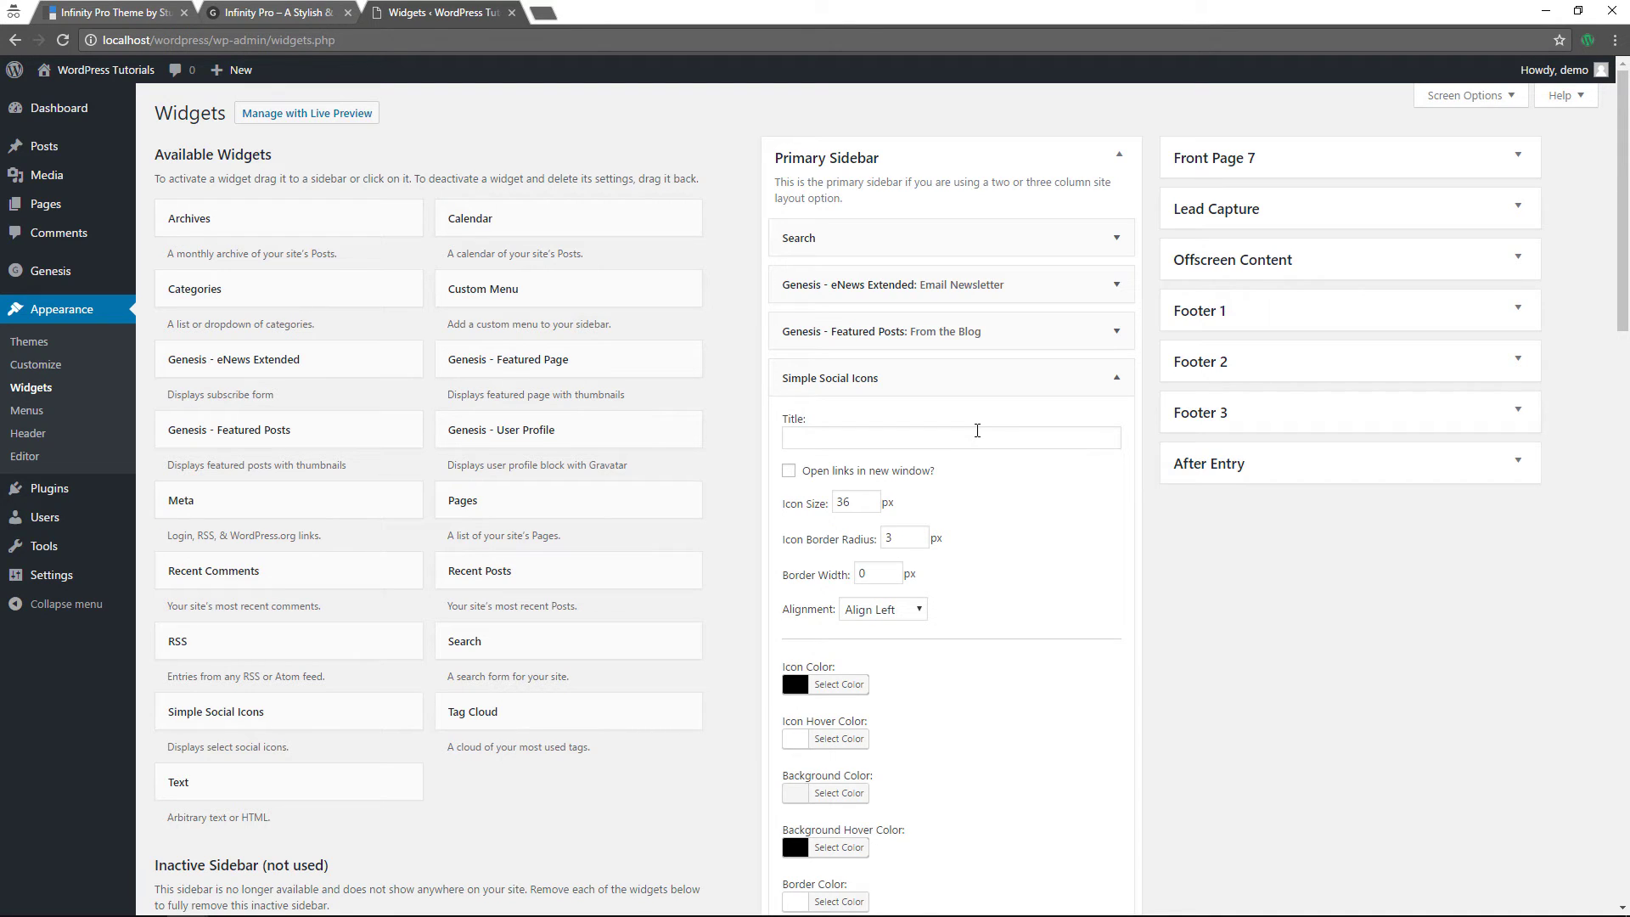
pyautogui.click(977, 437)
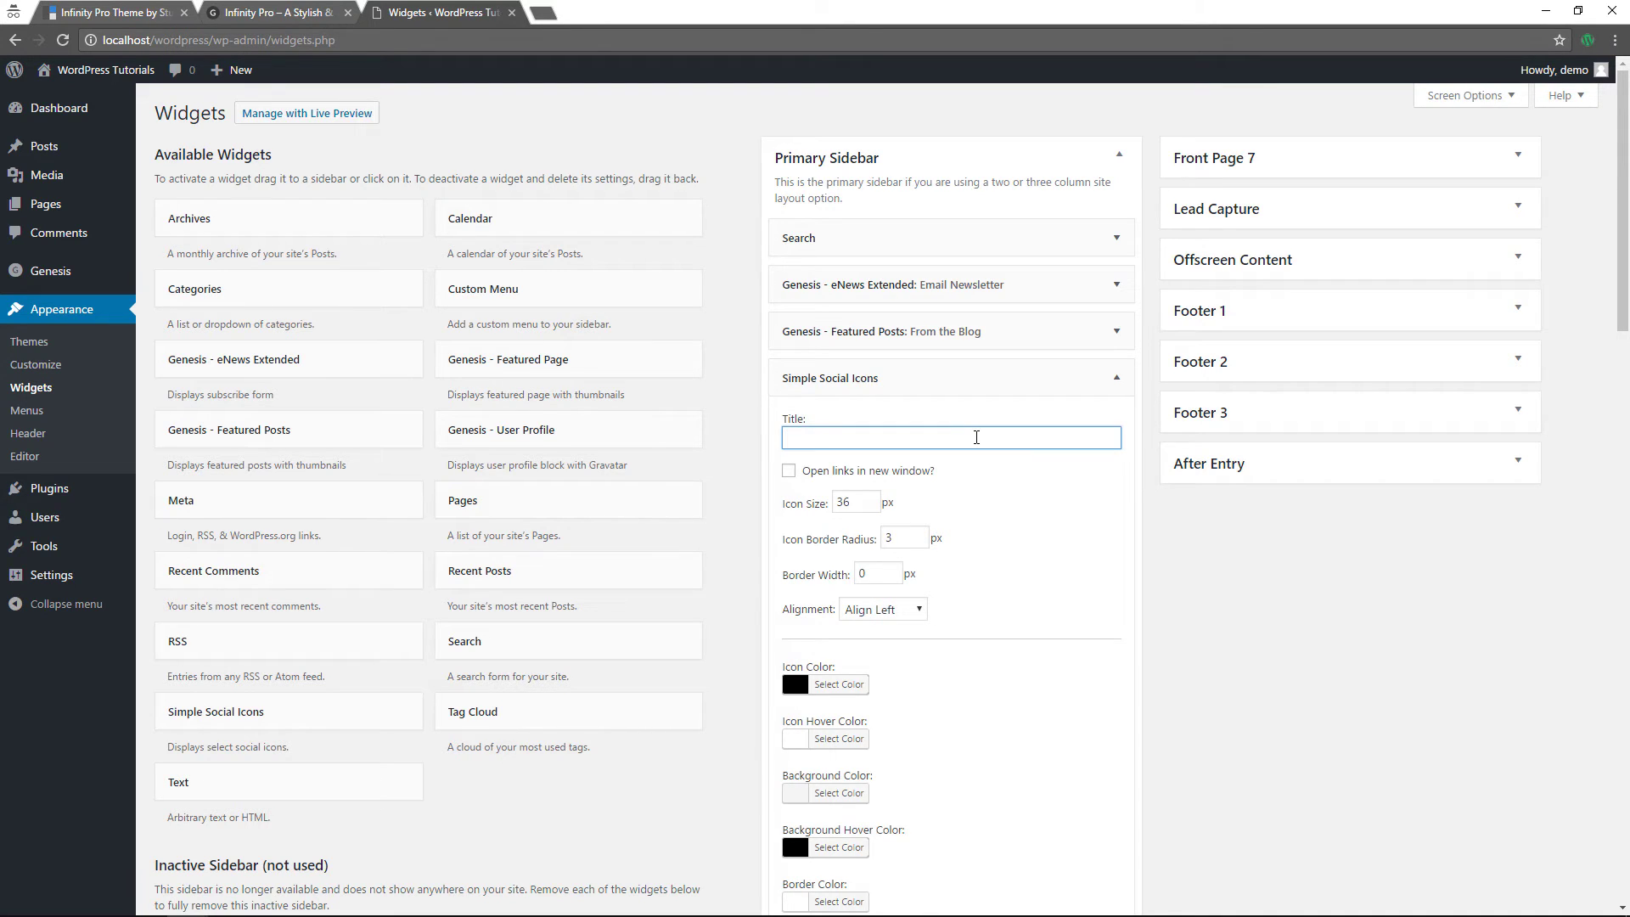
pyautogui.write('Connect With Us')
pyautogui.click(789, 472)
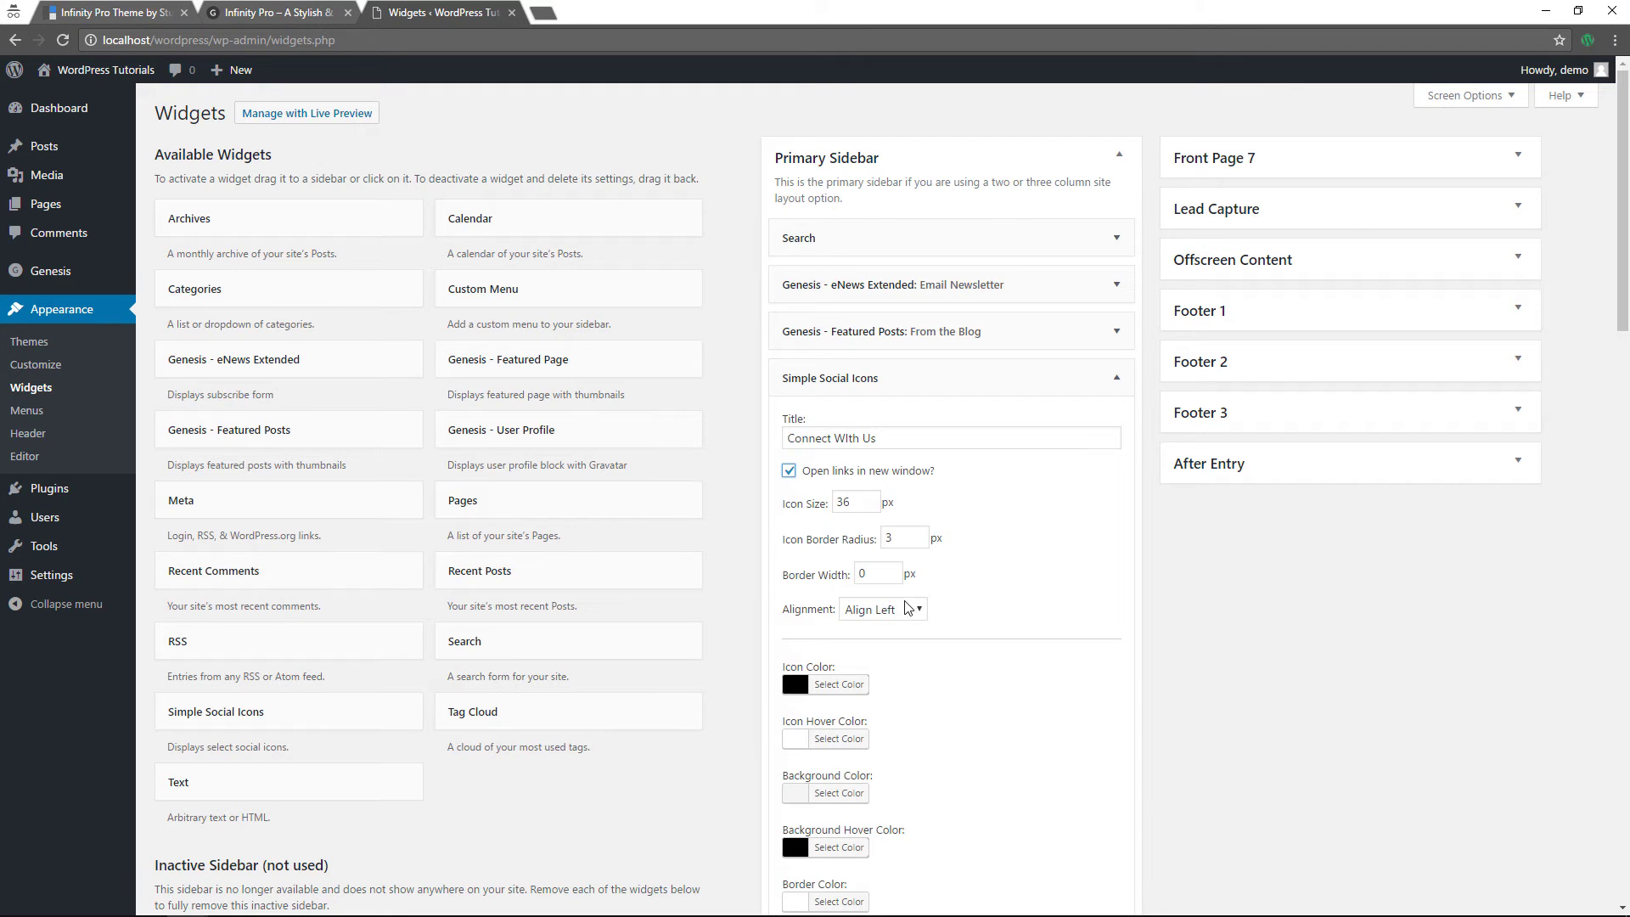
# - Enter # as the placeholder for the Facebook URI in the Simple Social Icons widget
pyautogui.scroll(-2, 1033, 673)
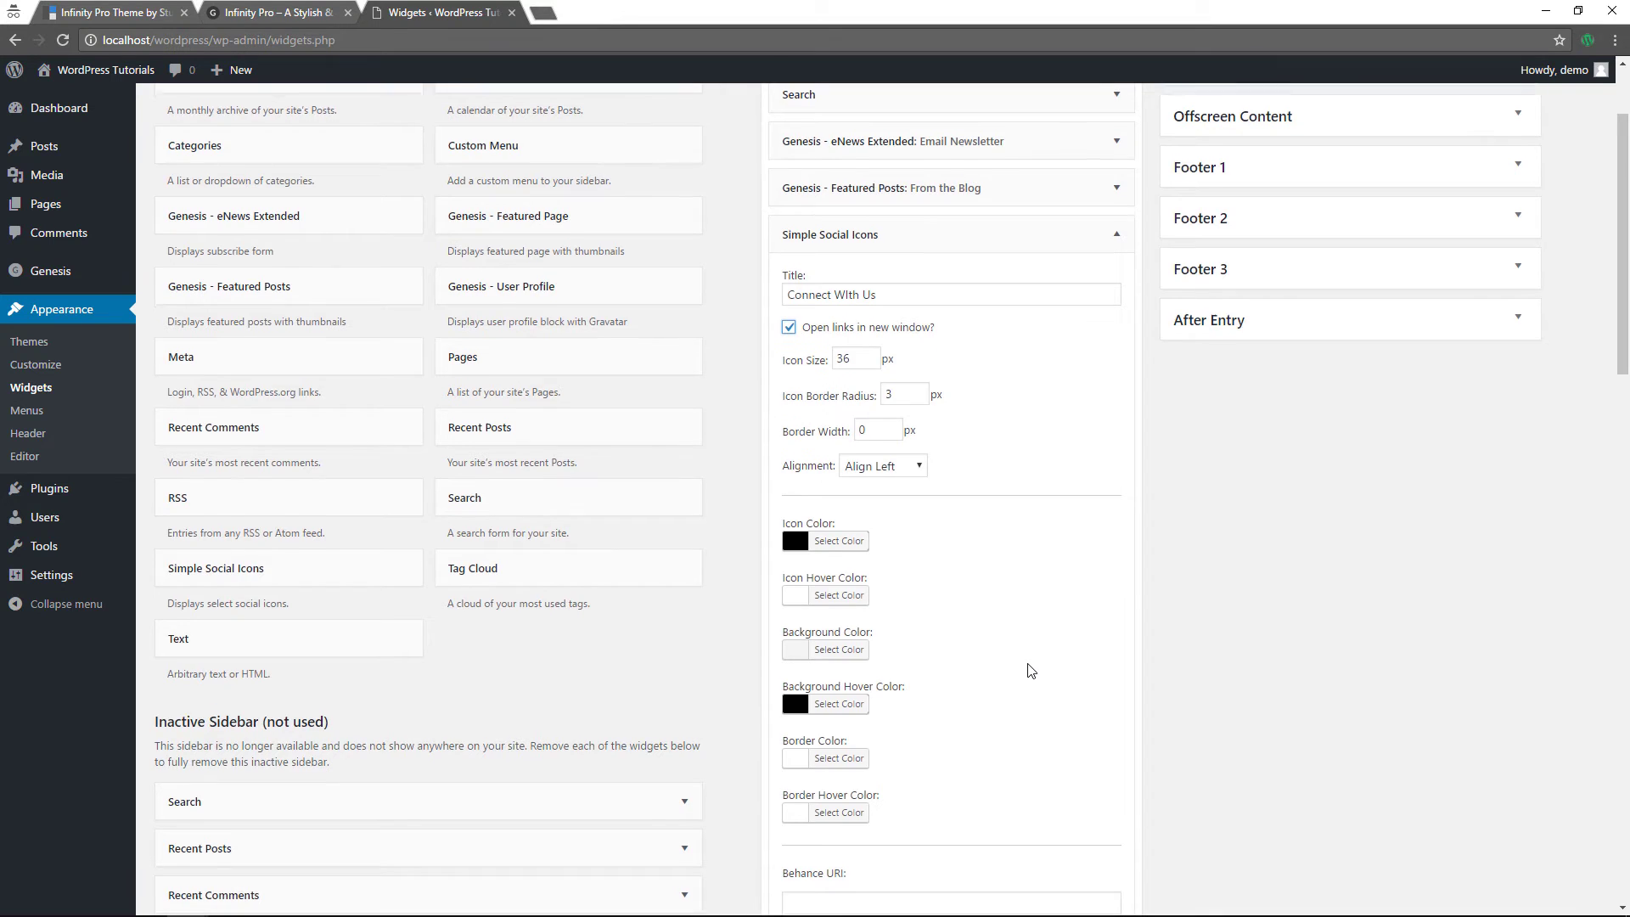
pyautogui.scroll(-3, 1031, 671)
pyautogui.scroll(-3, 1031, 671)
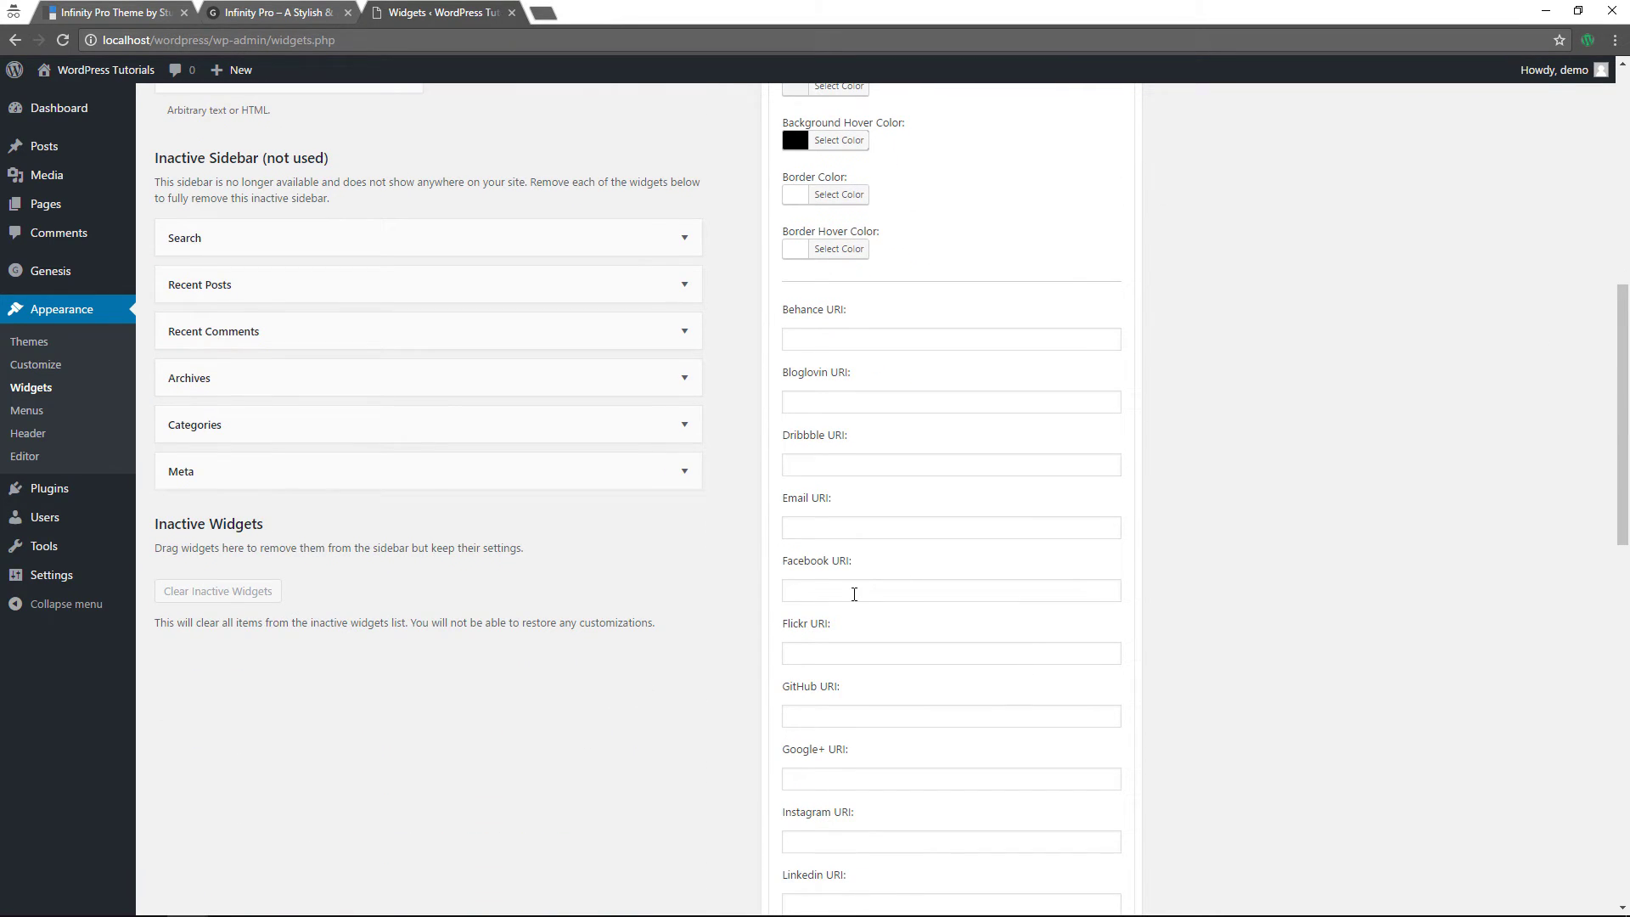
pyautogui.scroll(-3, 904, 592)
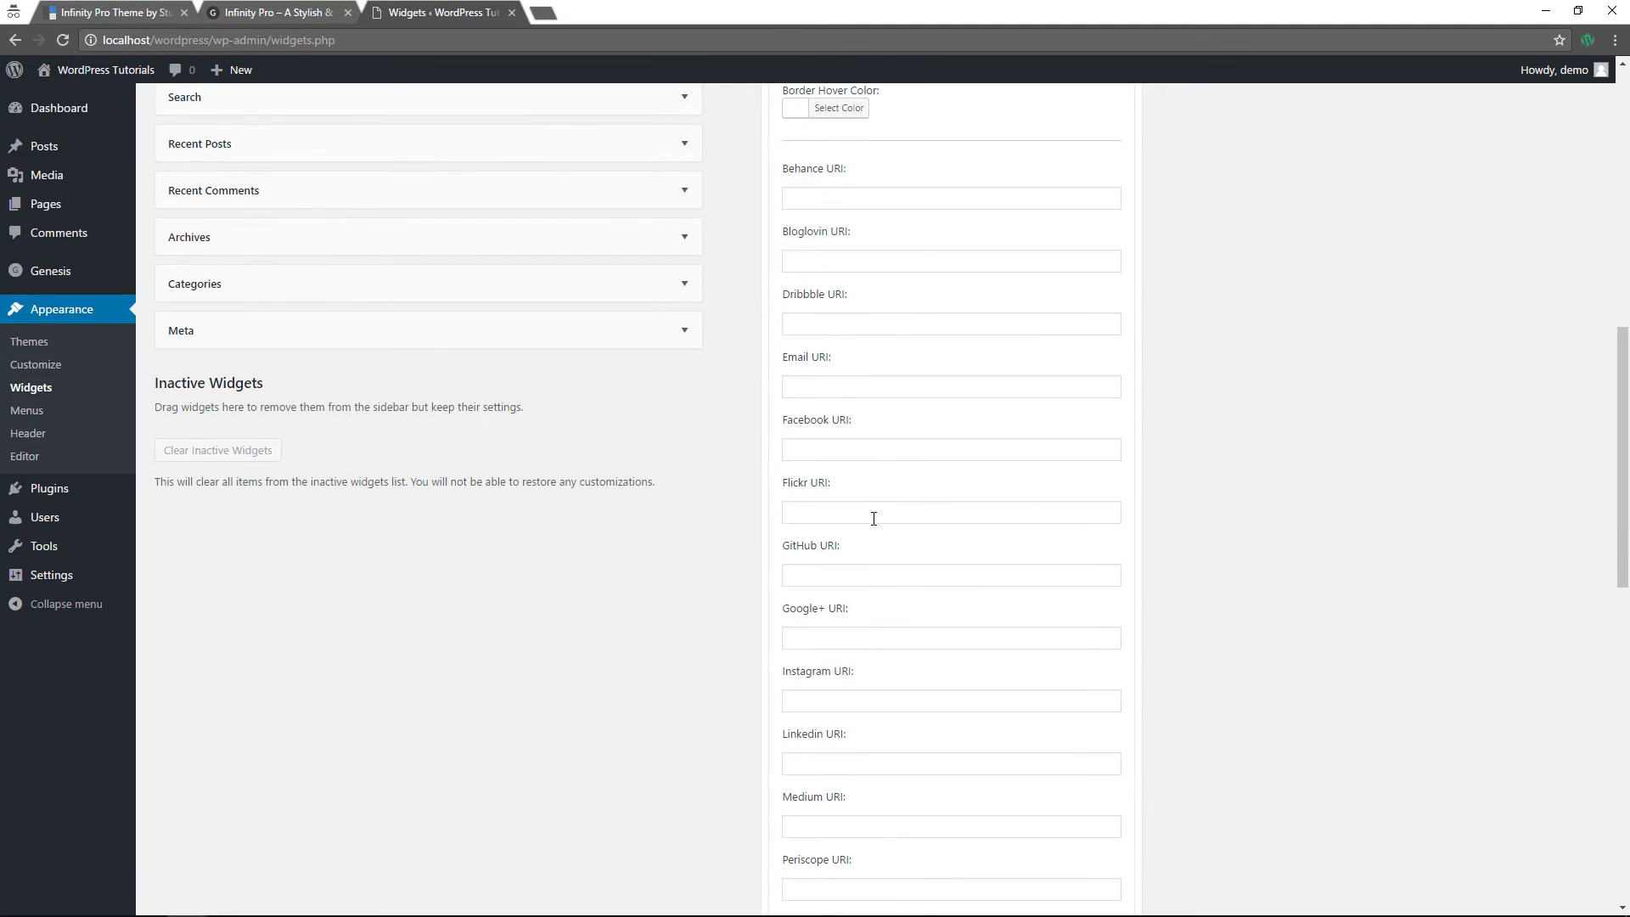
pyautogui.scroll(-3, 883, 620)
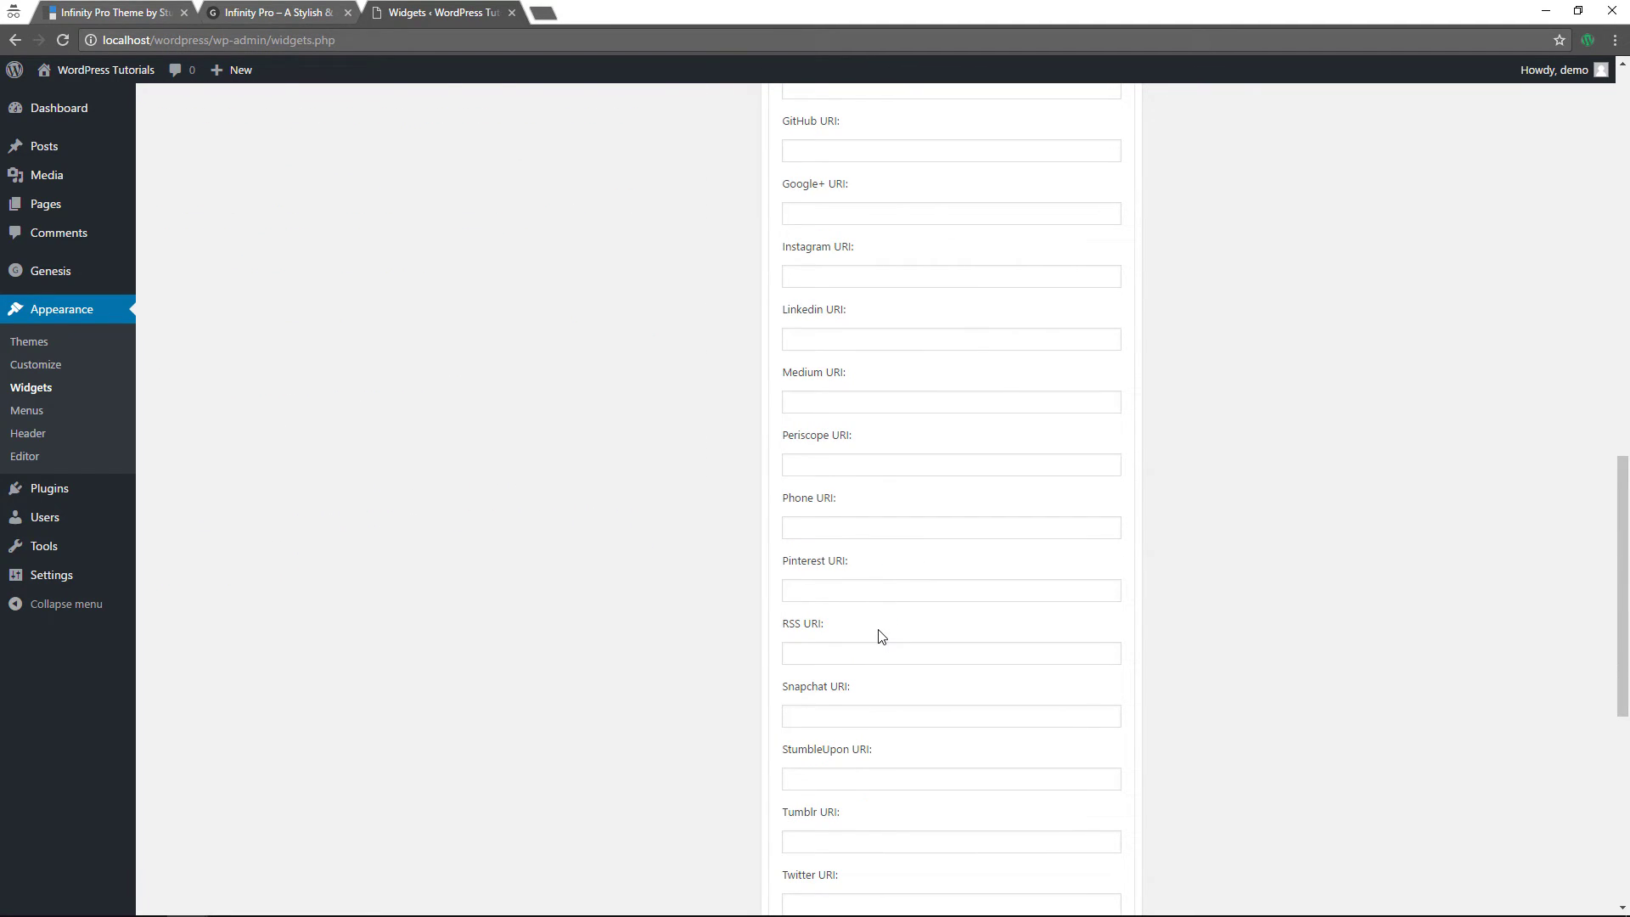
pyautogui.scroll(5, 881, 637)
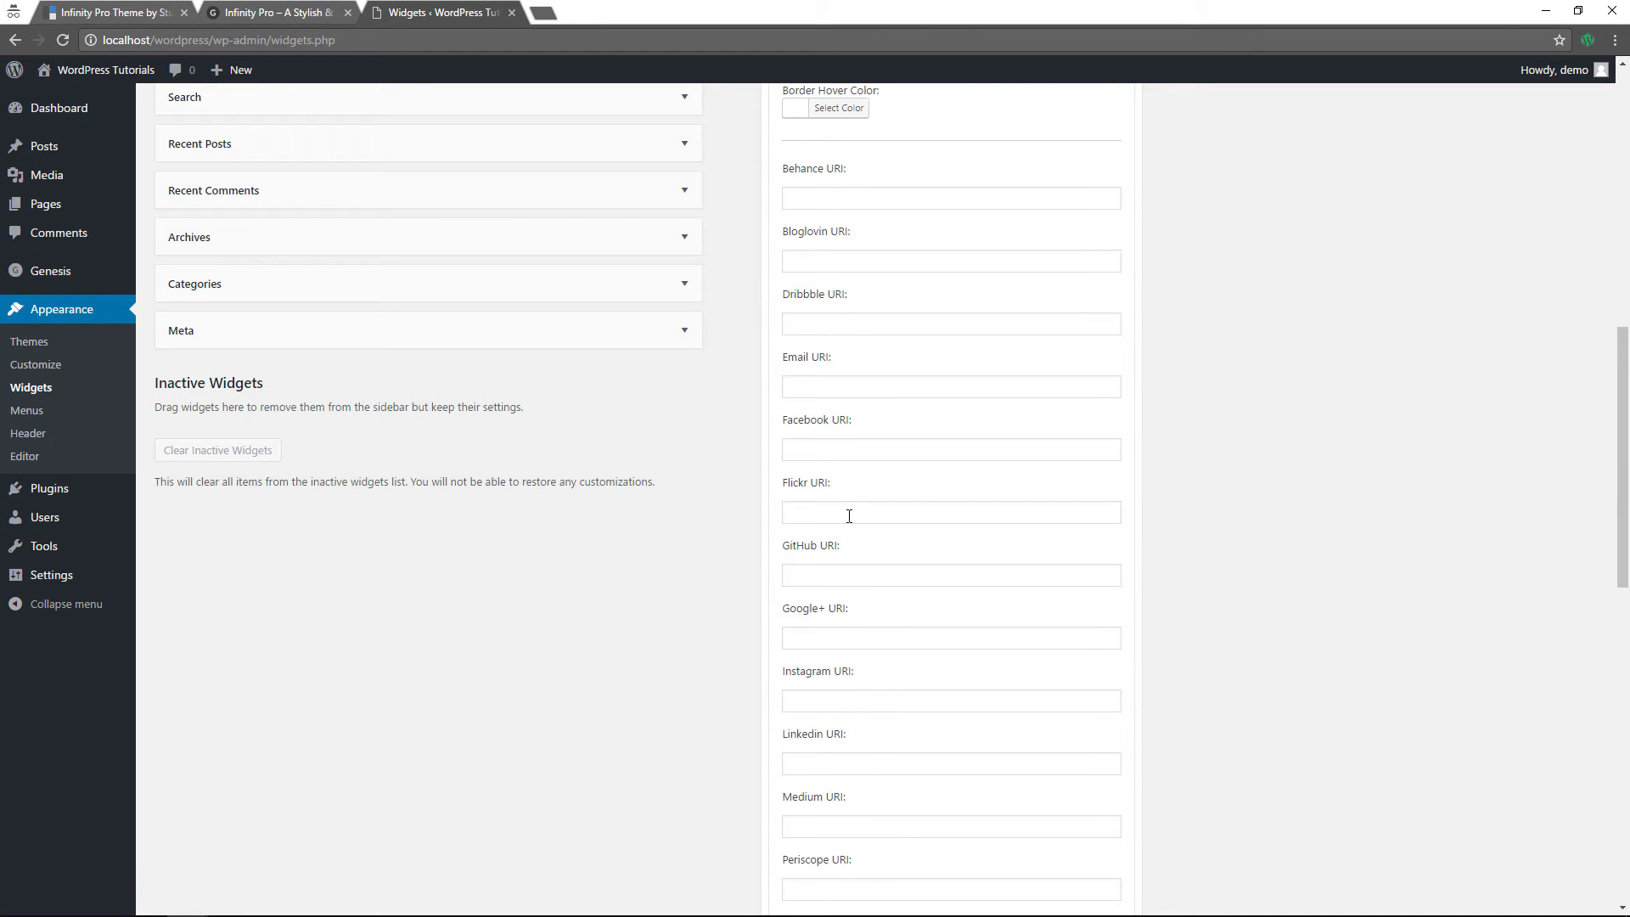
pyautogui.click(842, 449)
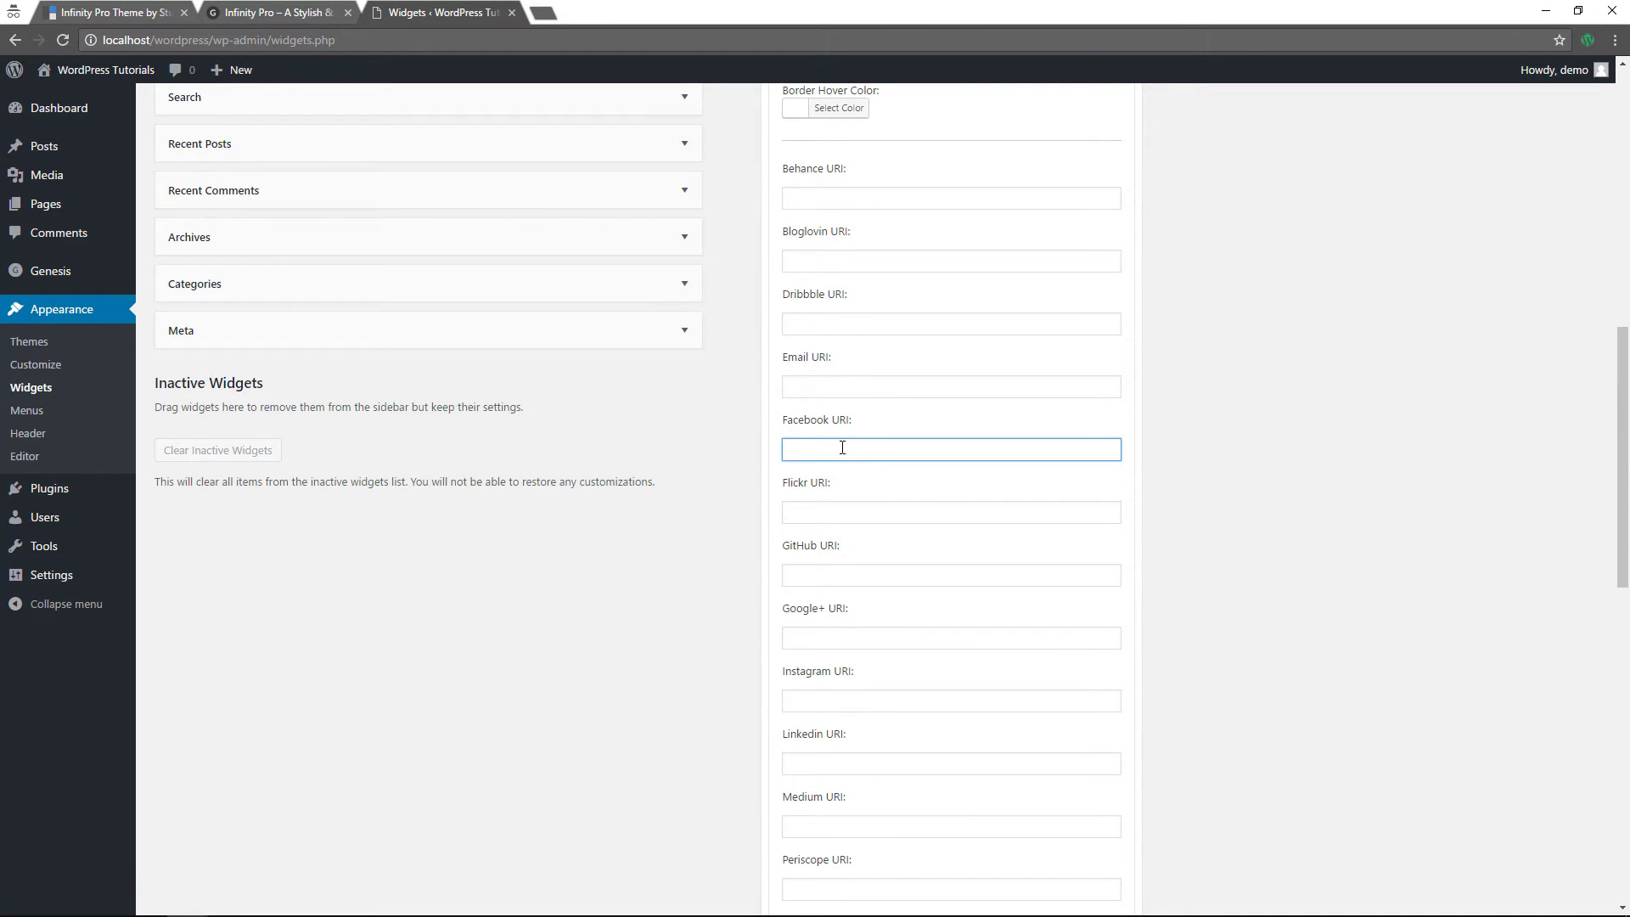
pyautogui.write('facebook.com')
pyautogui.moveTo(898, 451); pyautogui.dragTo(767, 473)
pyautogui.write('#')
# - Enter # as the placeholder for the Linkedin, Google+ and Instagram URIs
pyautogui.click(835, 769)
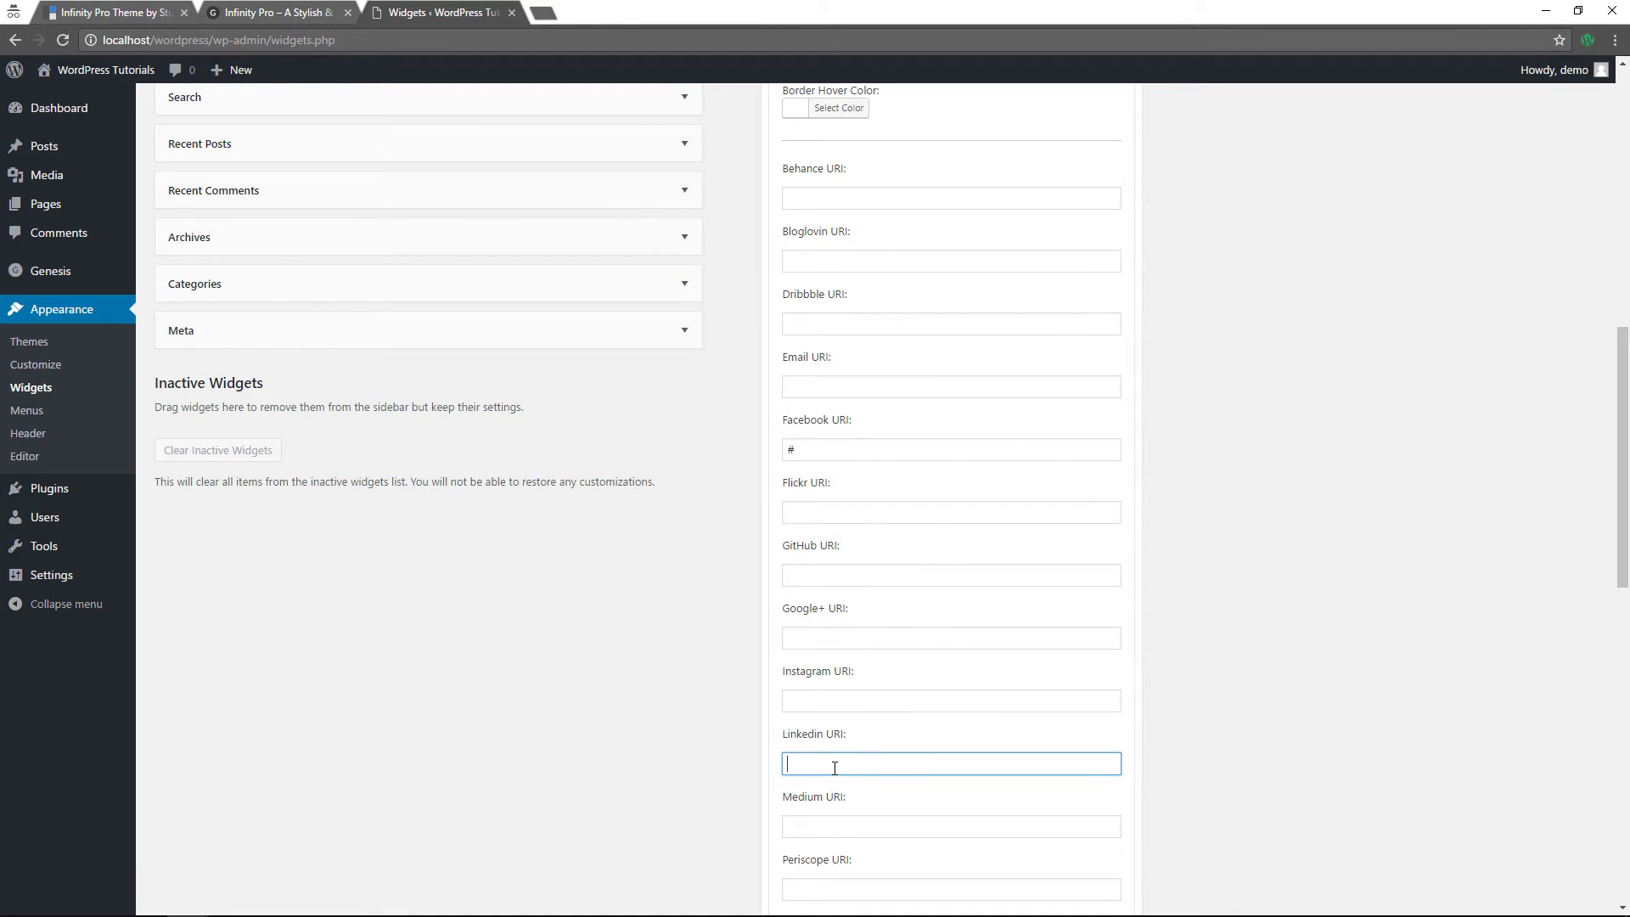
pyautogui.scroll(-3, 921, 696)
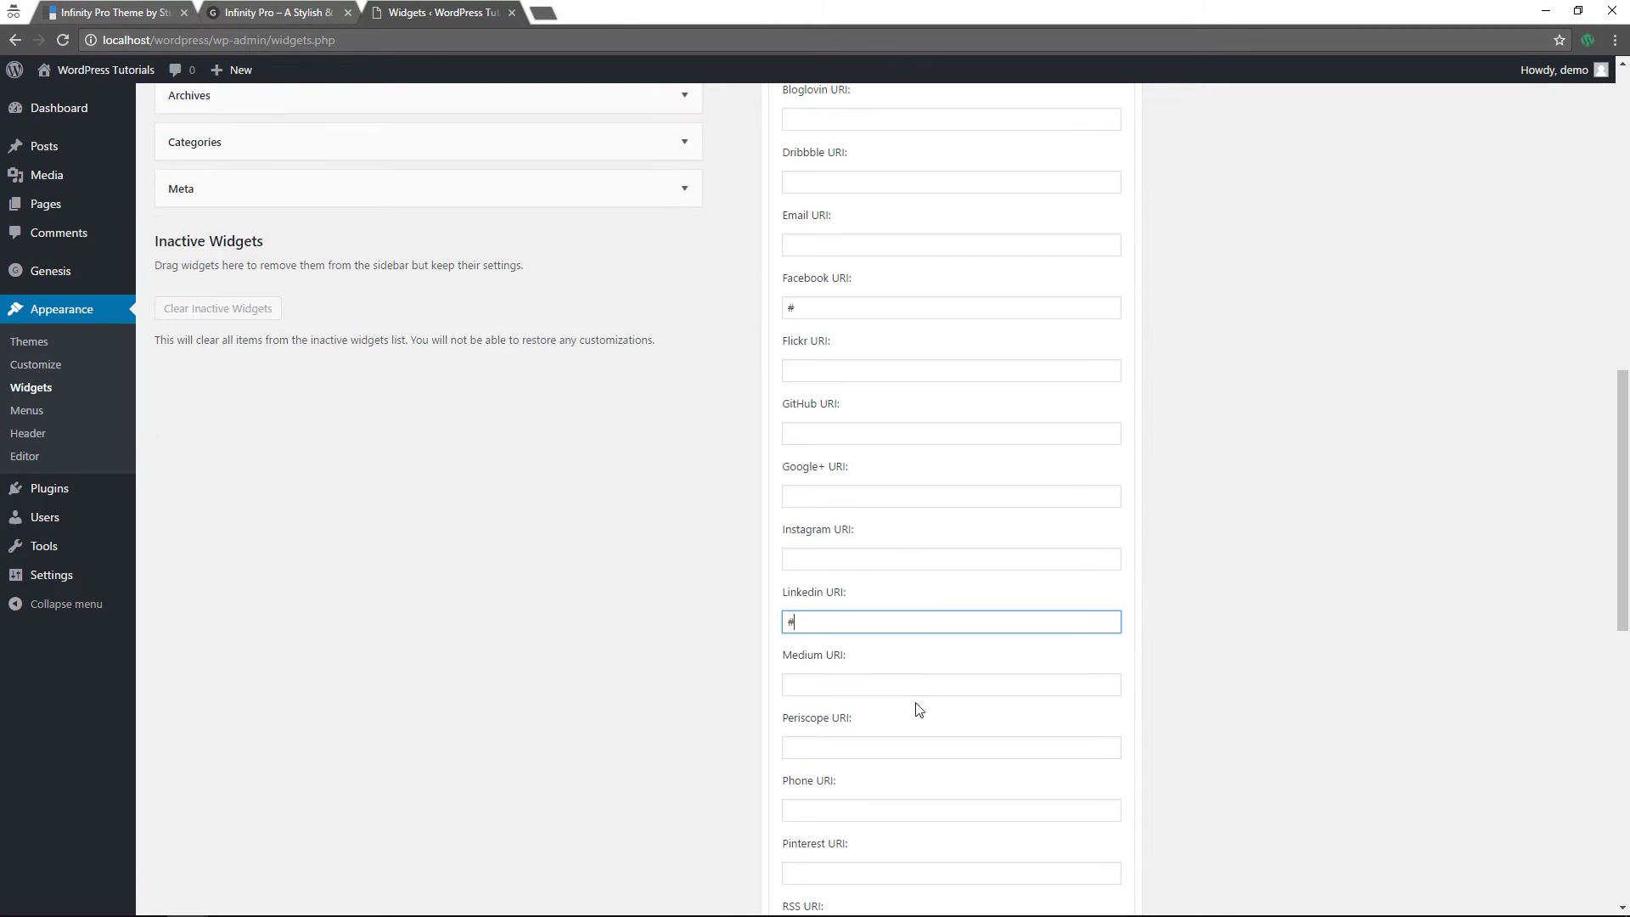
pyautogui.scroll(3, 880, 761)
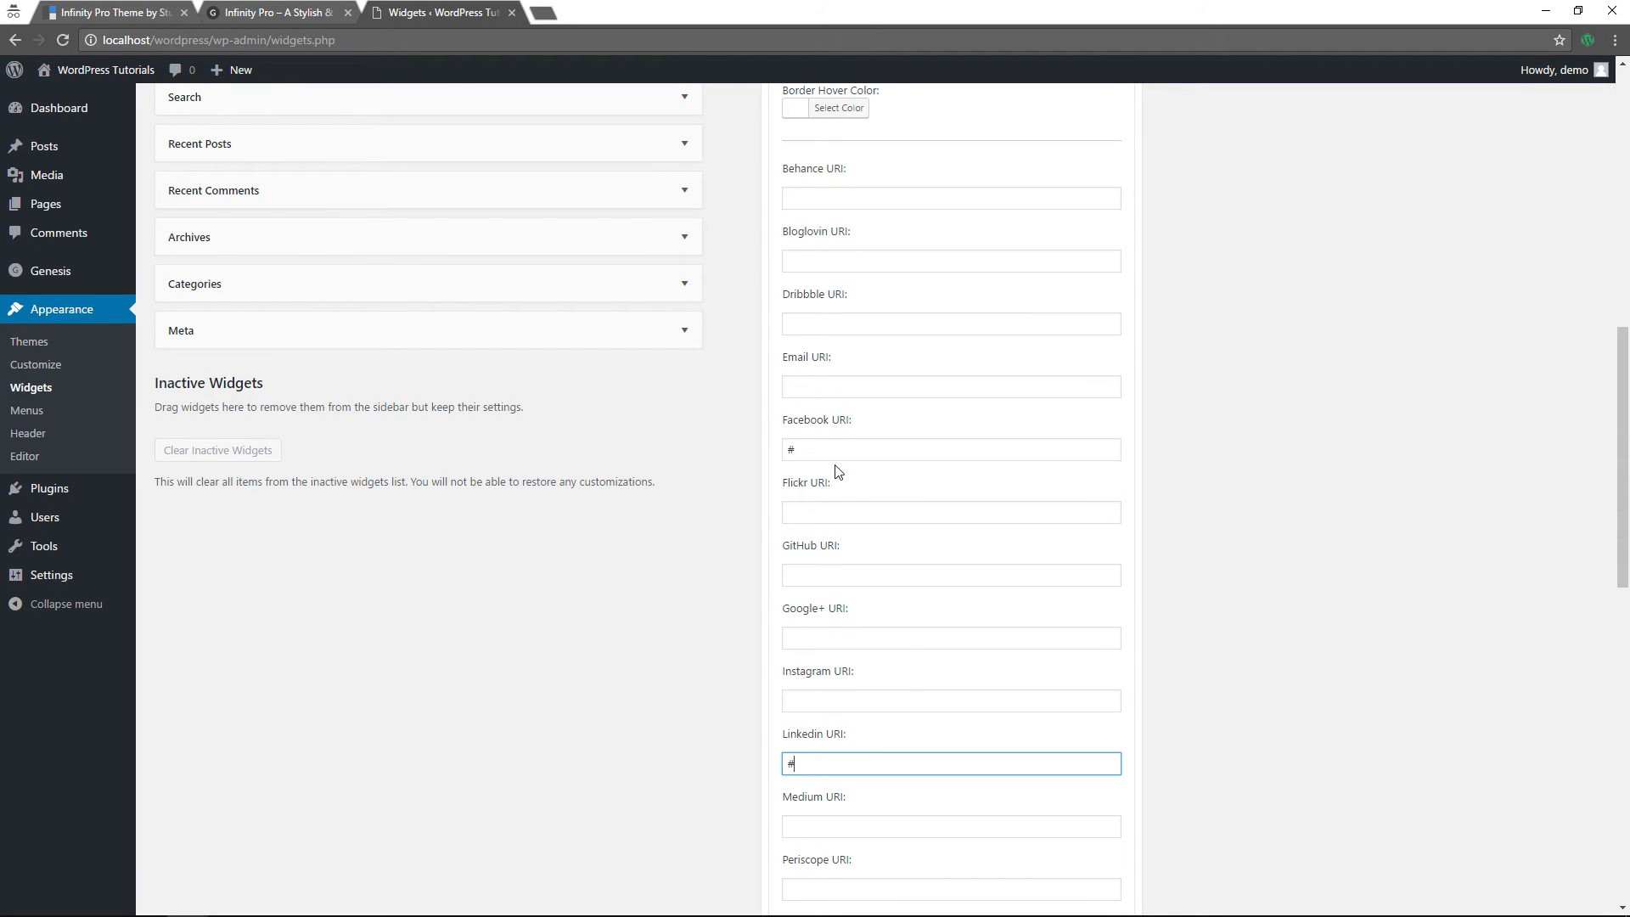
pyautogui.scroll(1, 901, 407)
pyautogui.scroll(-3, 898, 418)
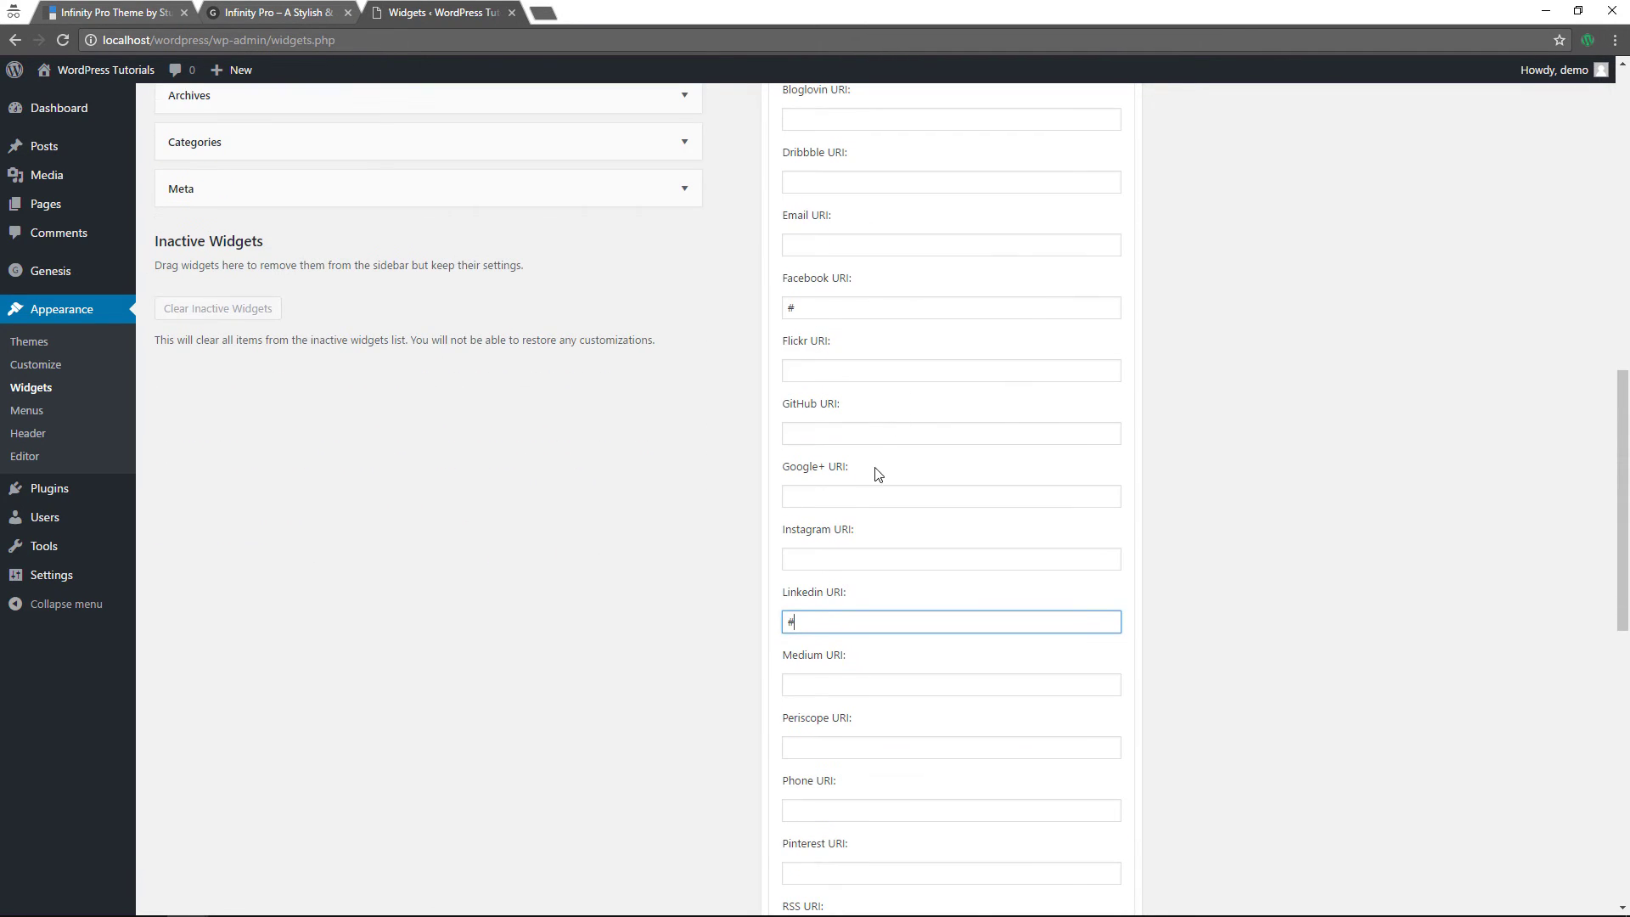
pyautogui.click(833, 501)
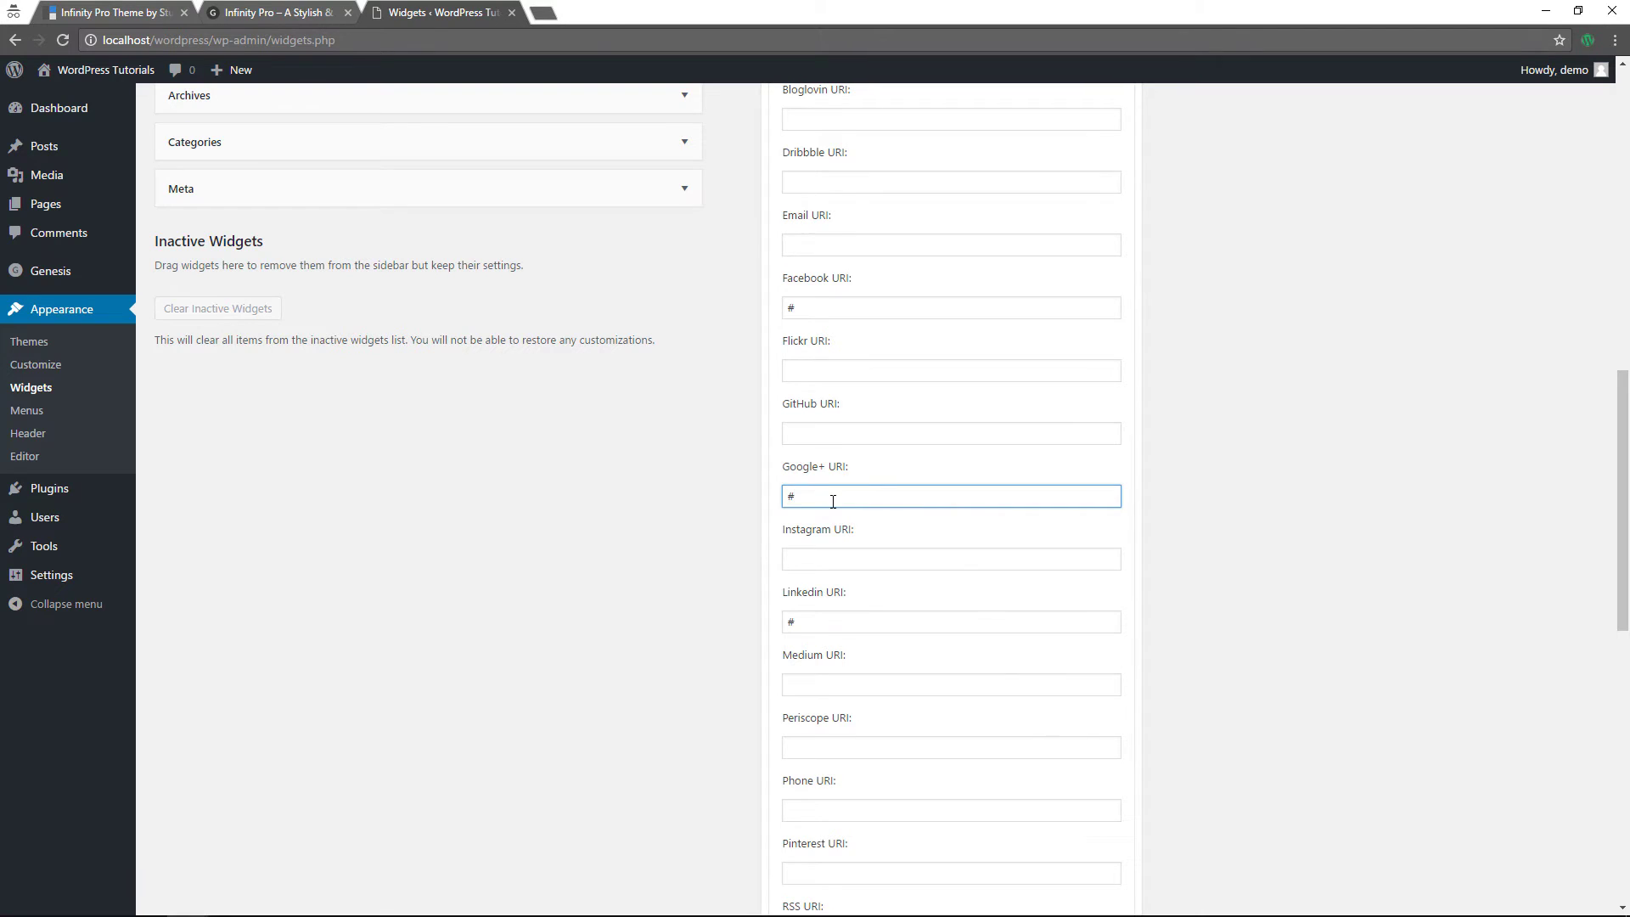
pyautogui.click(825, 562)
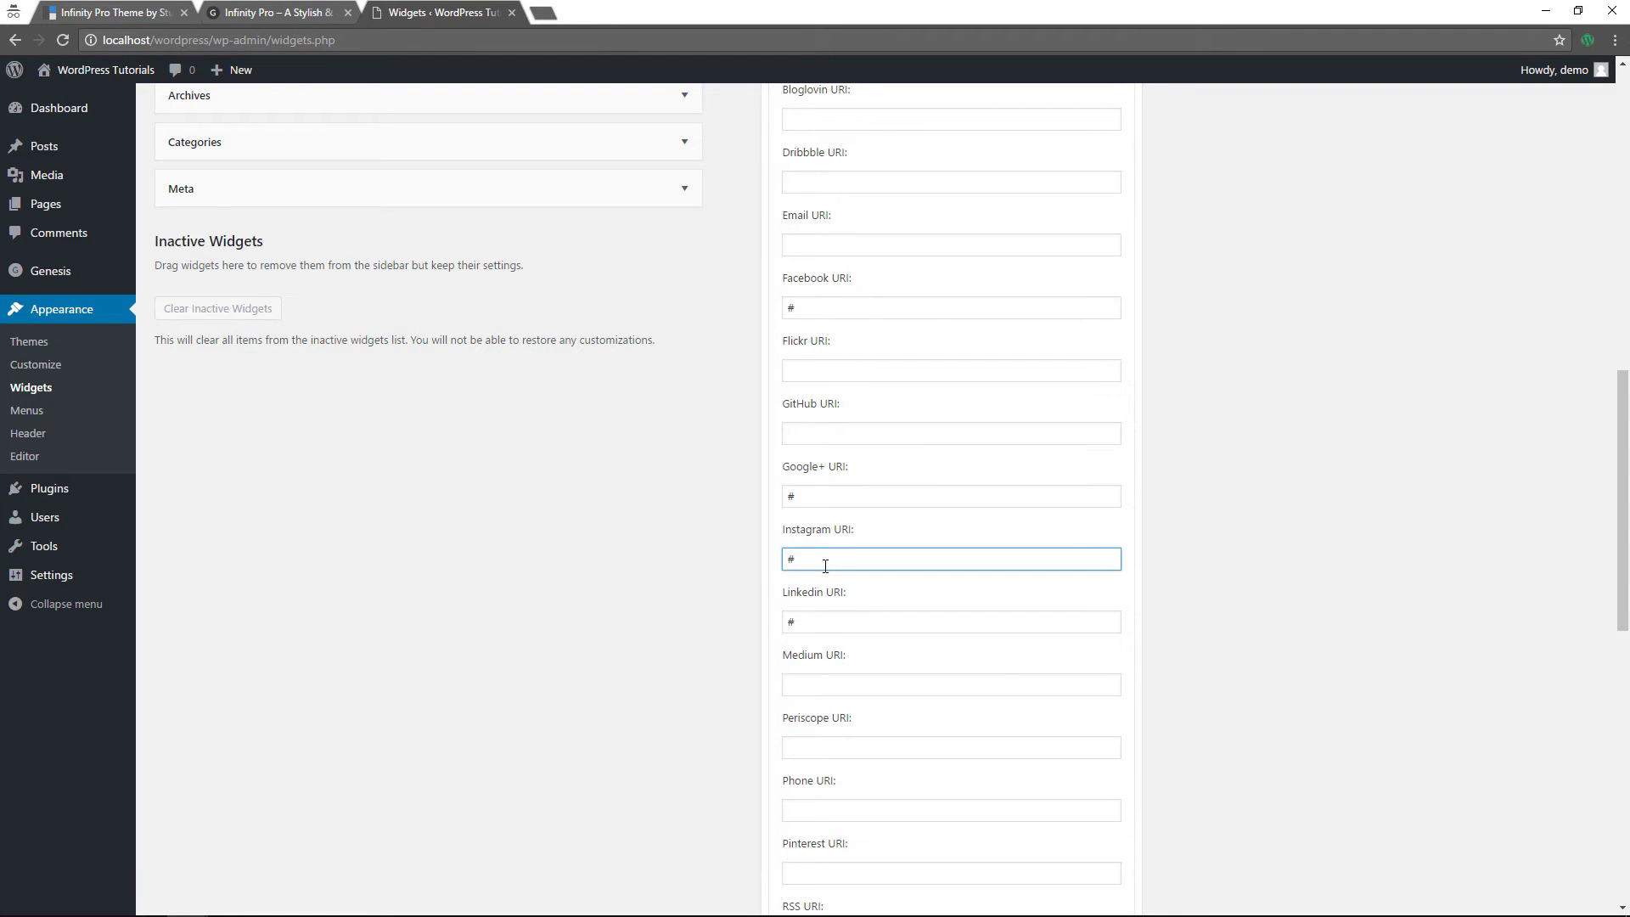
# - Enter # as the placeholder for the Periscope URI and save the Simple Social Icons widget
pyautogui.click(832, 745)
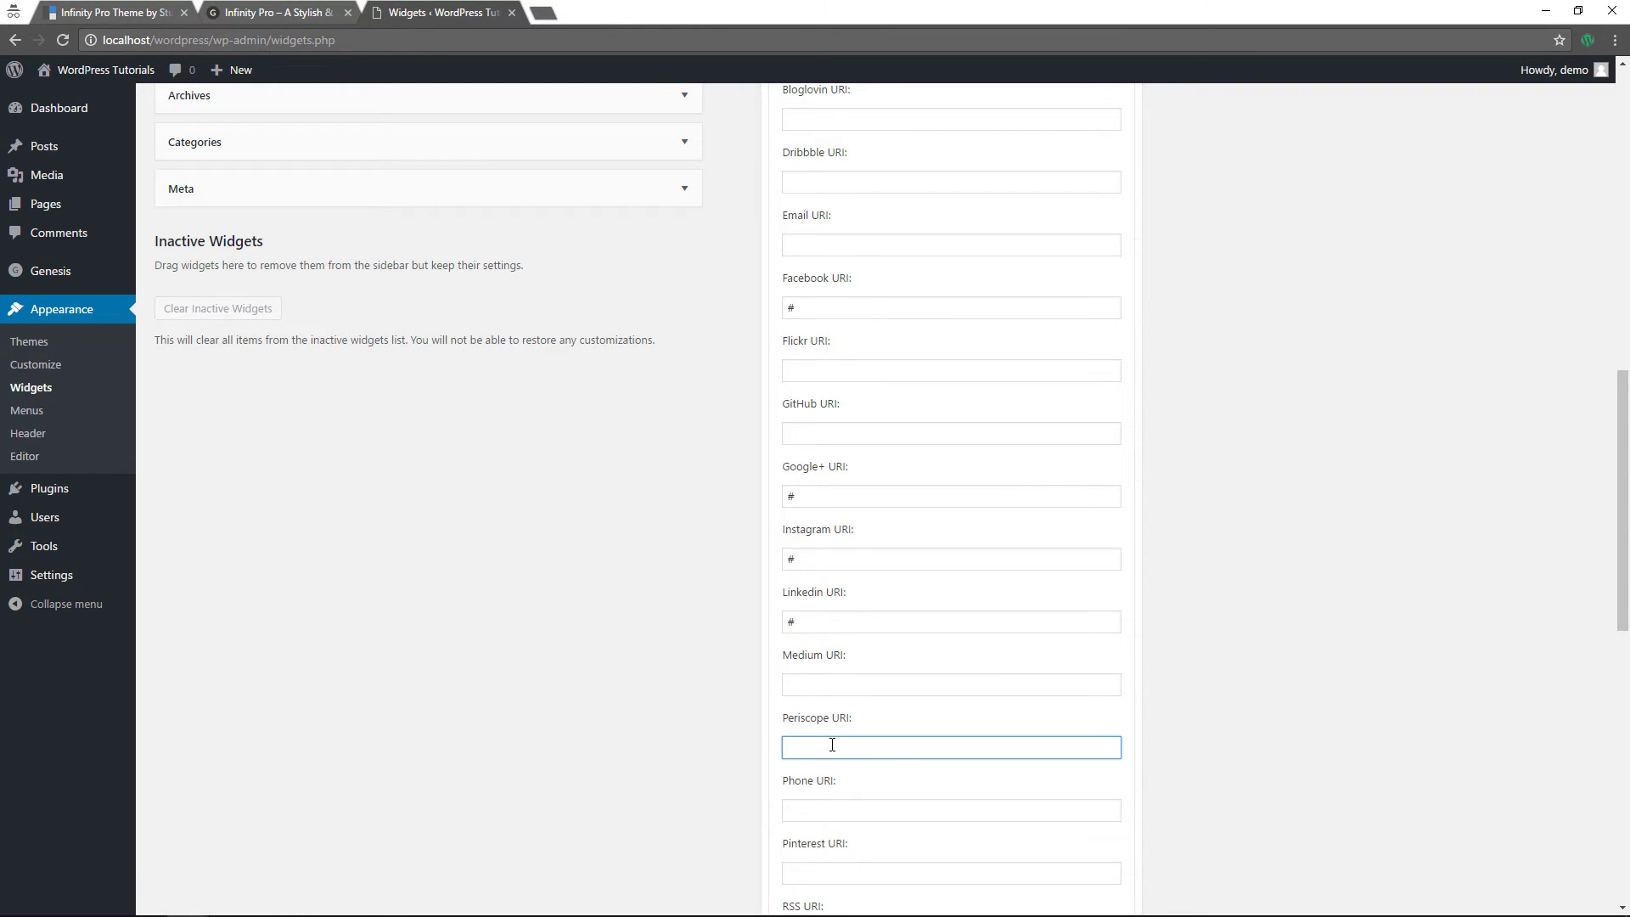
pyautogui.write('#')
pyautogui.scroll(-8, 832, 745)
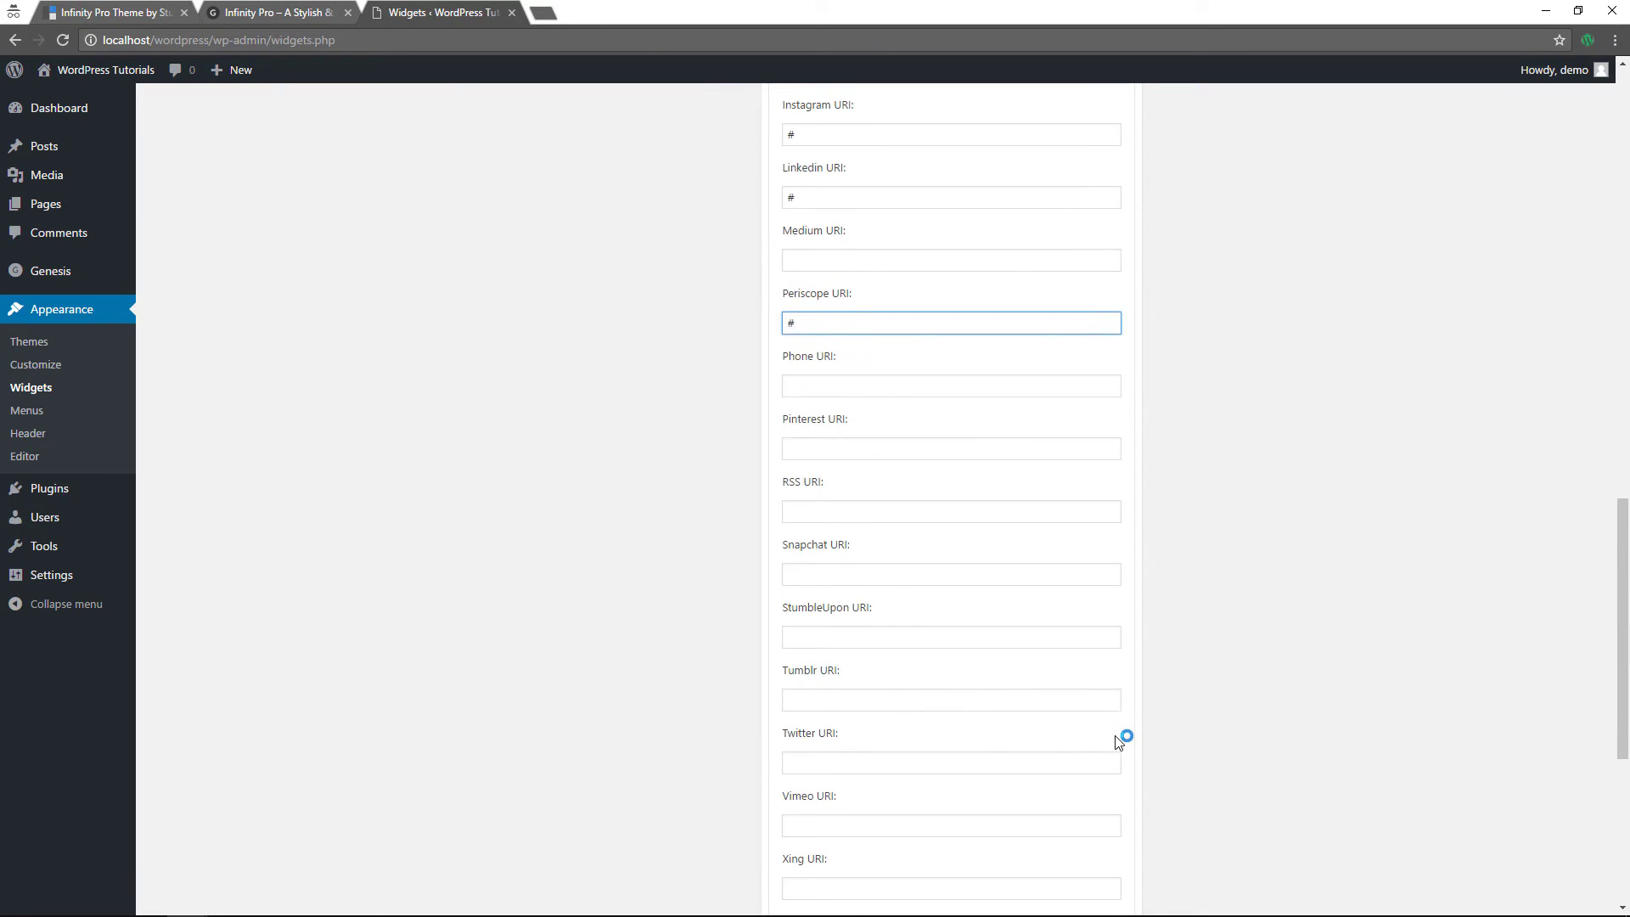
pyautogui.click(1096, 721)
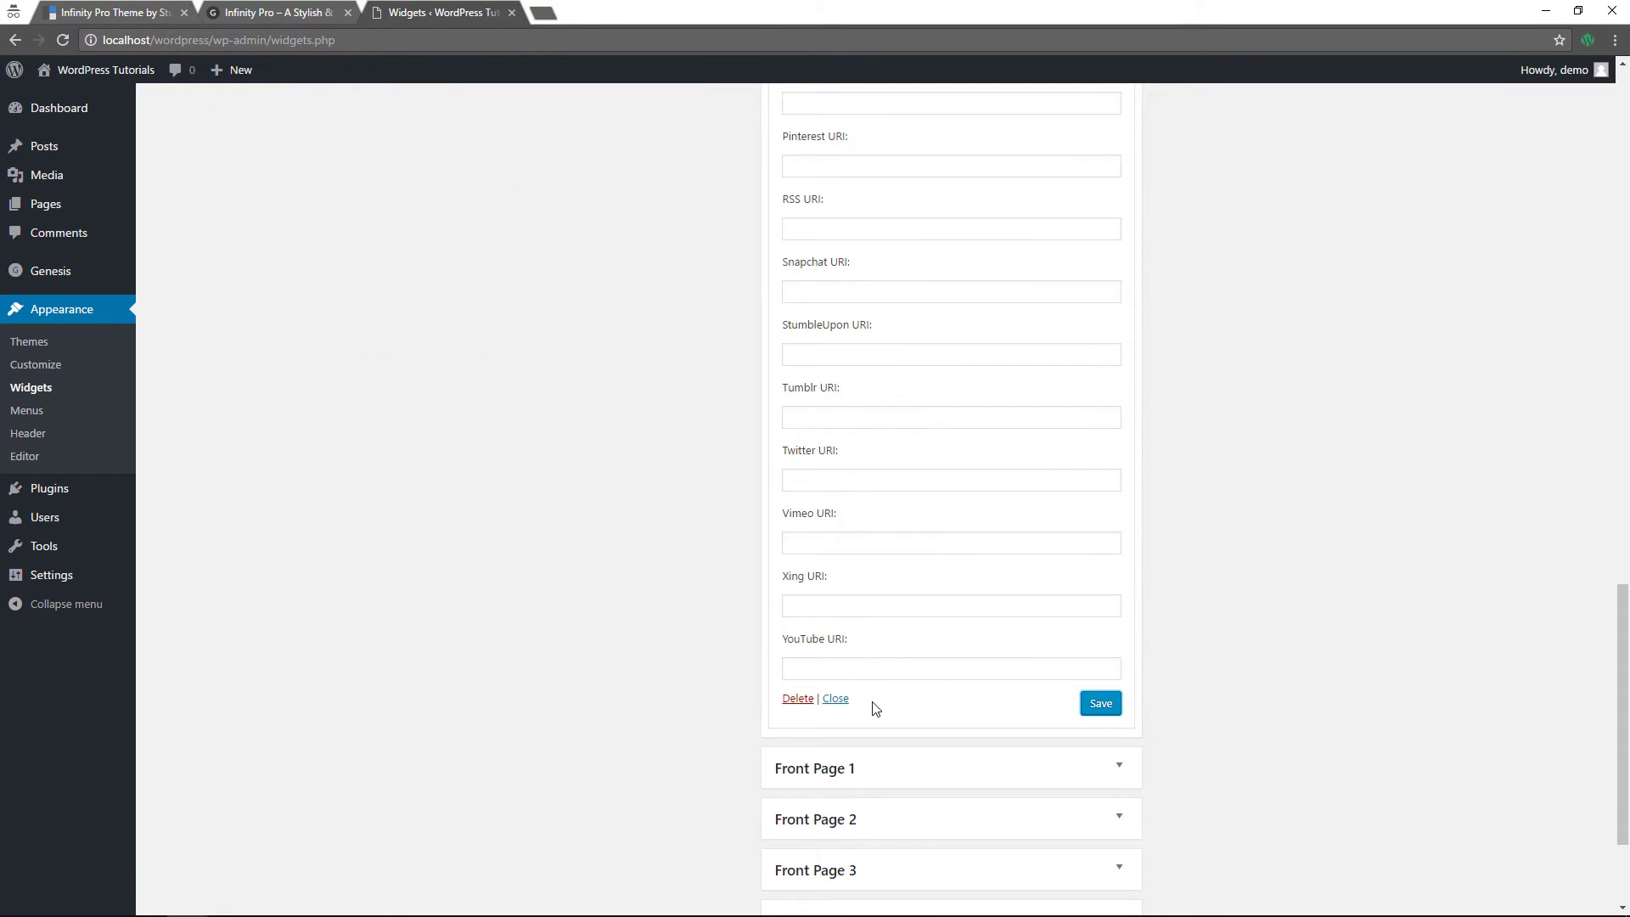
pyautogui.scroll(8, 873, 705)
pyautogui.scroll(8, 856, 600)
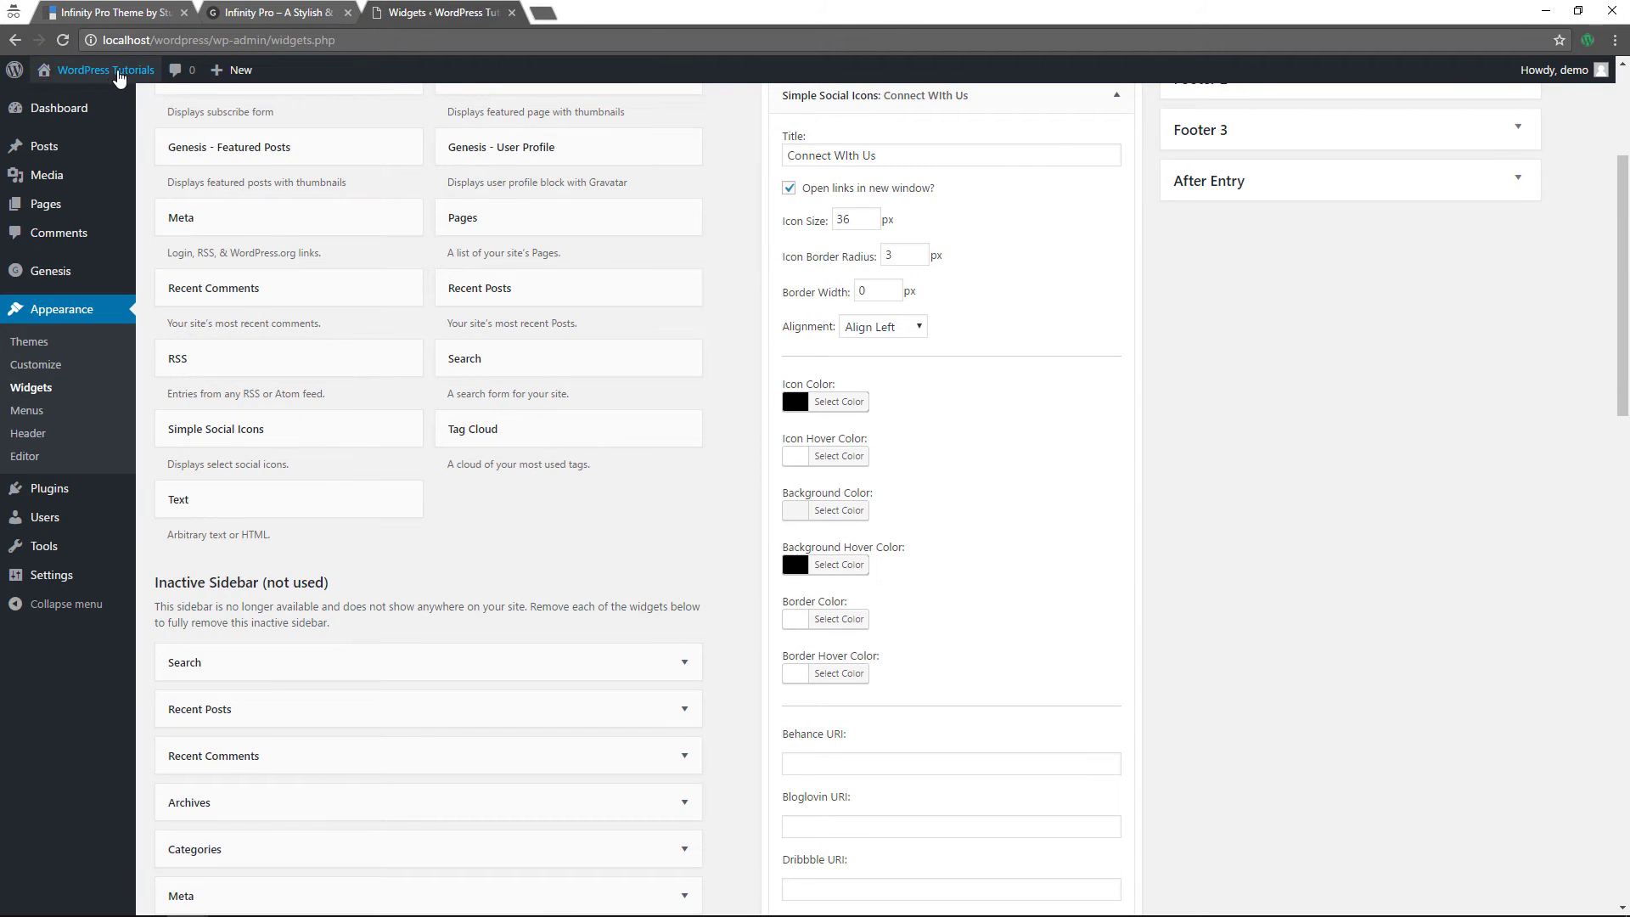
# - Start a new blog post from the site's front end and title it "Blog Post 1"
pyautogui.click(105, 70)
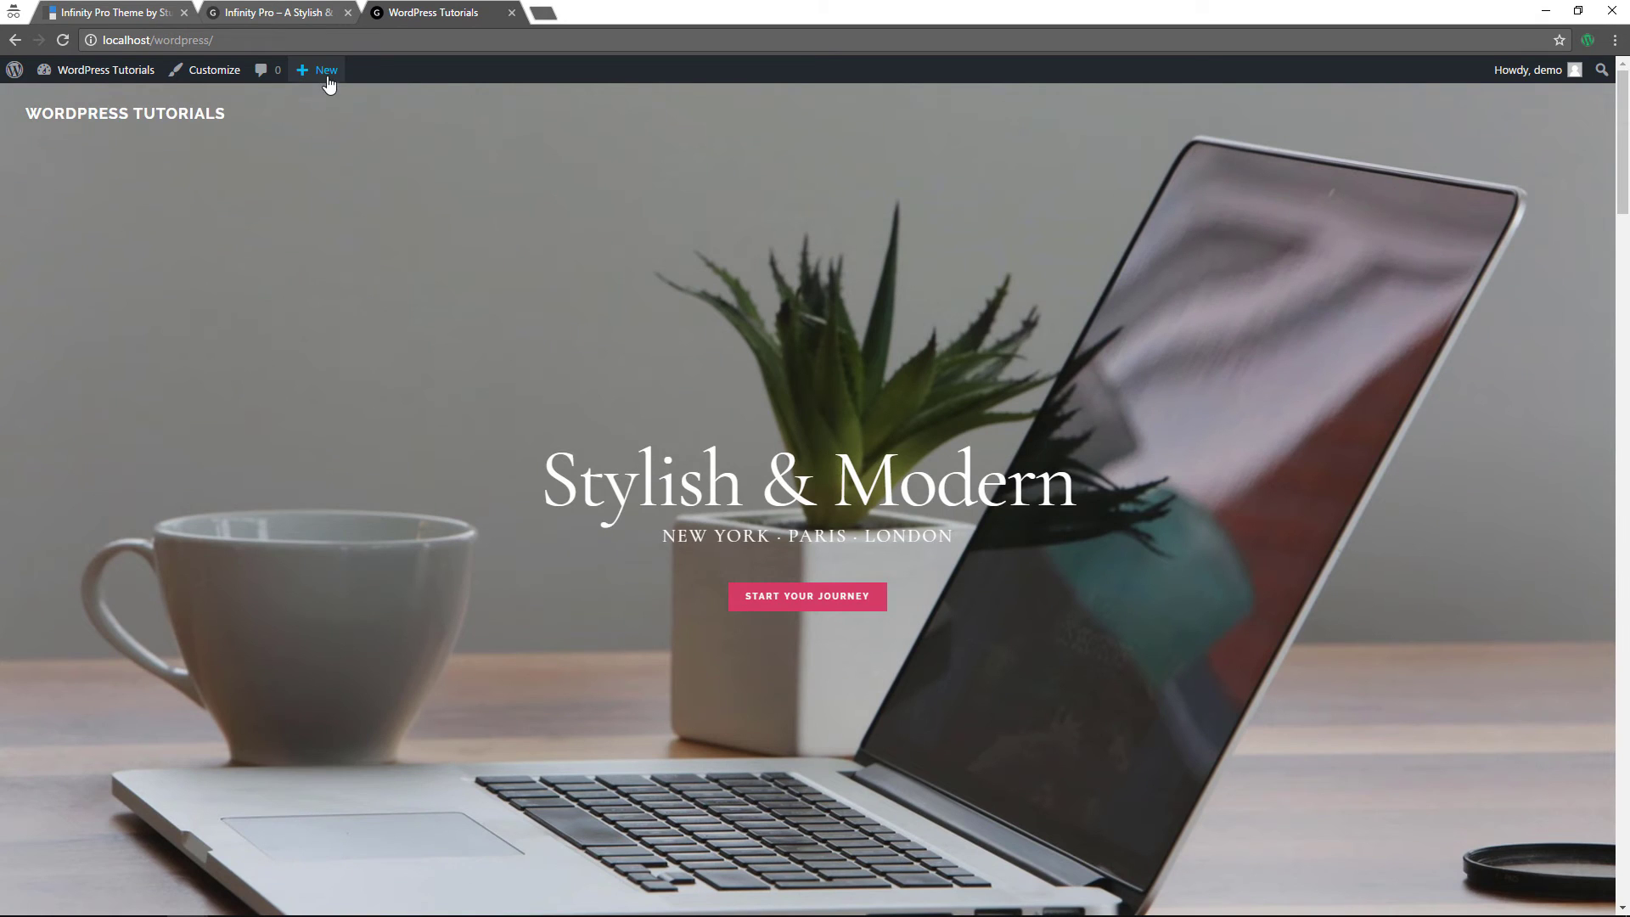
pyautogui.click(317, 101)
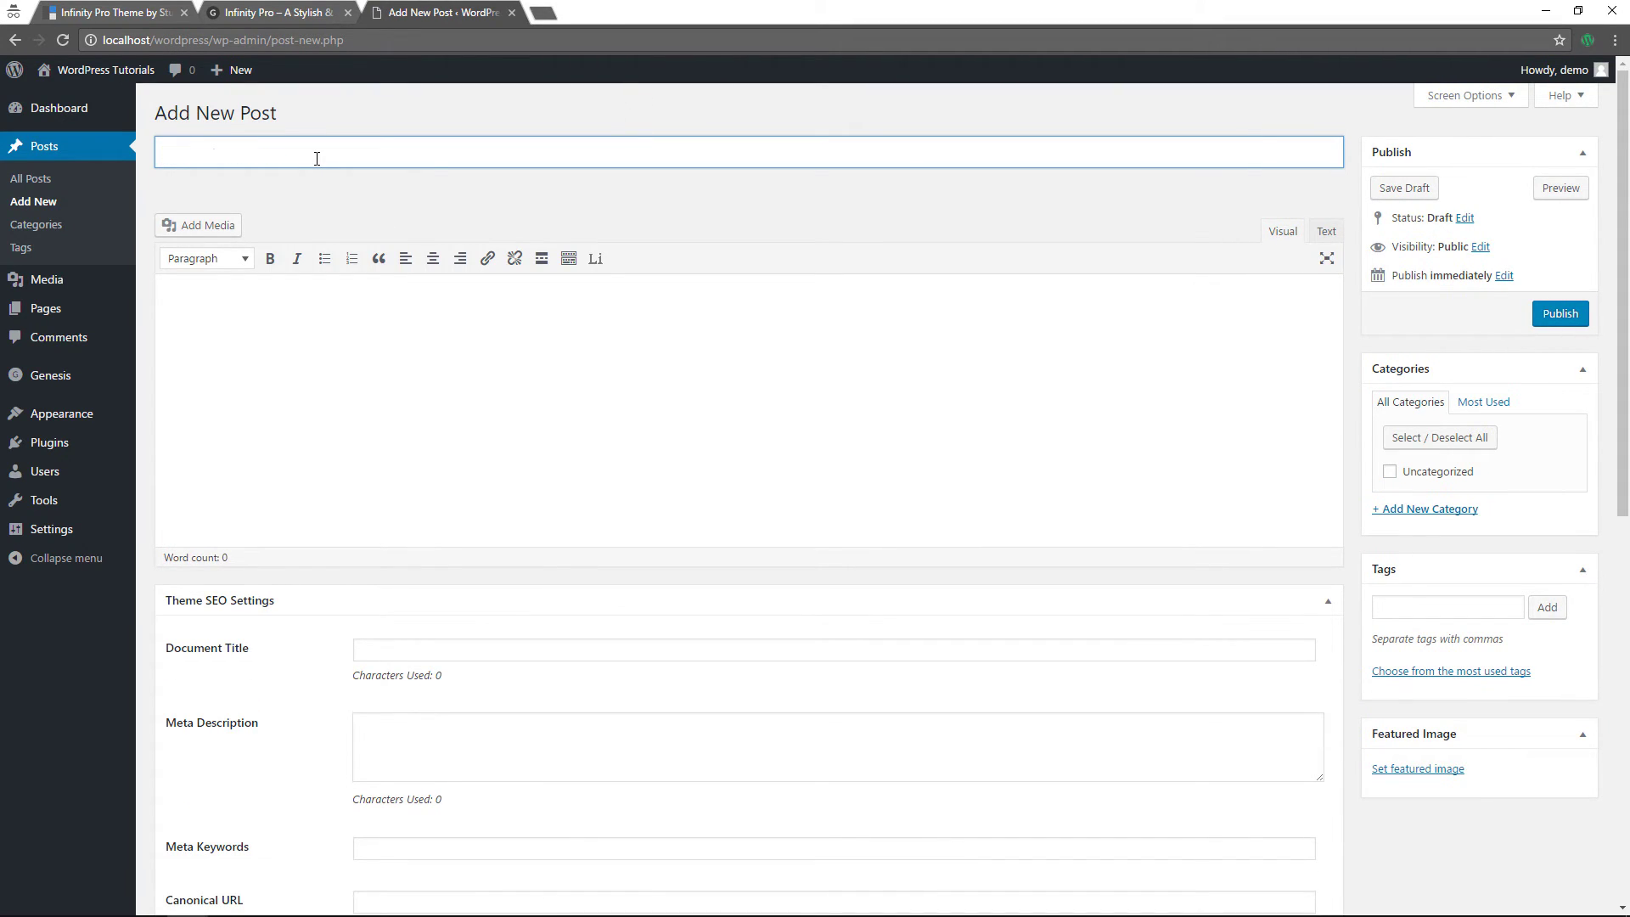
pyautogui.write('Blog Post 1')
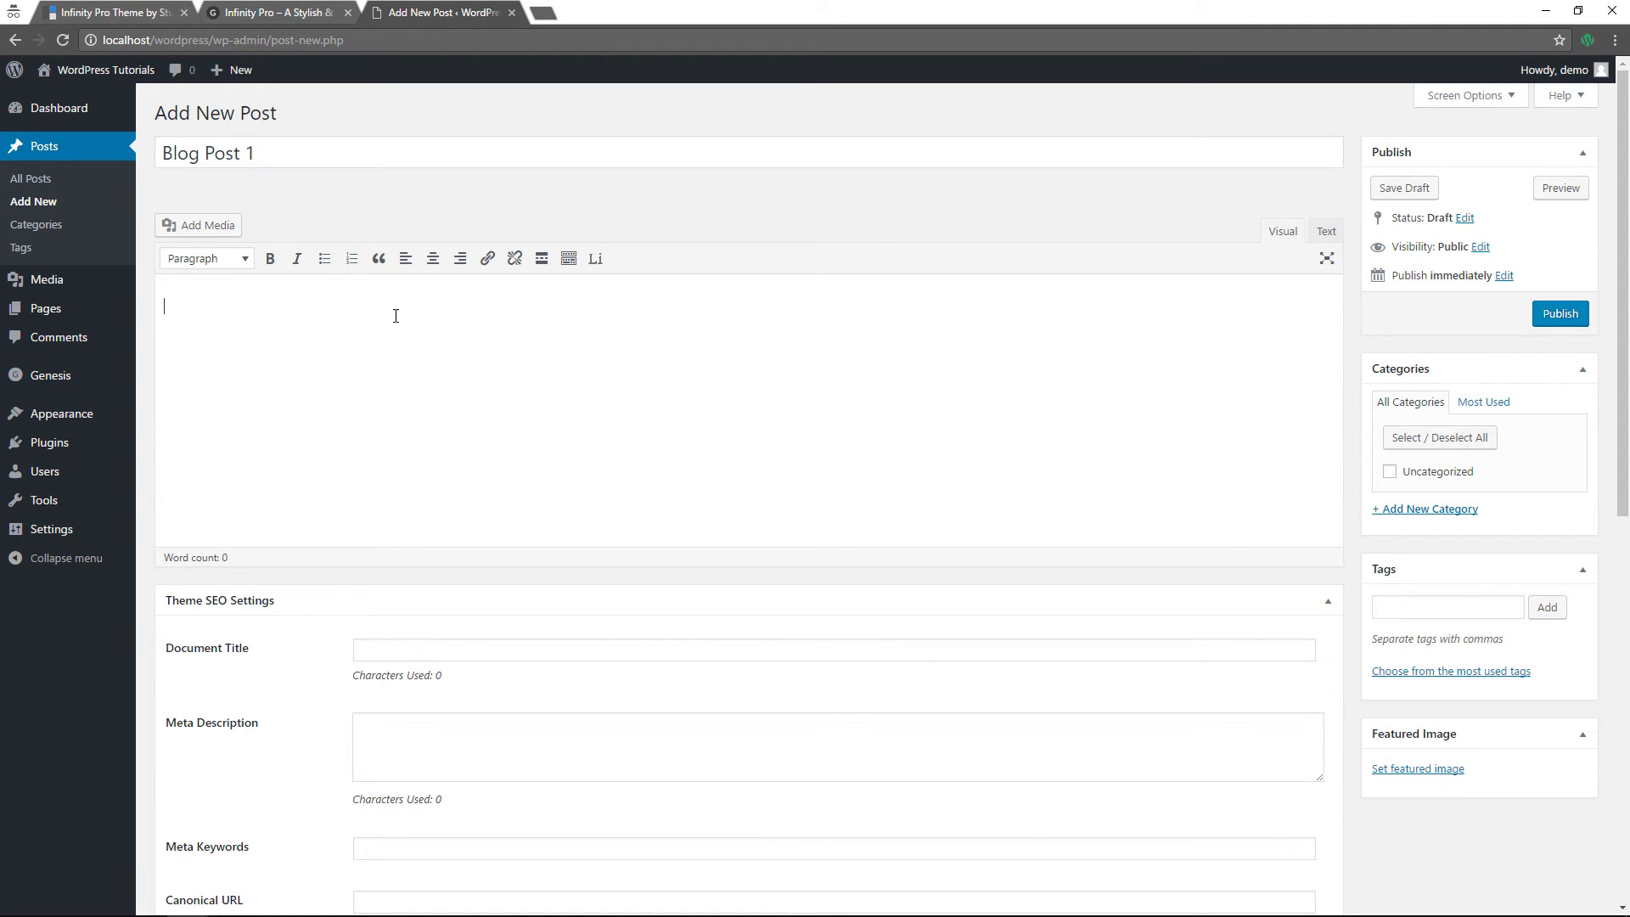
# - Insert the pexels-photo-305829-1.jpeg image at full size into the post, with generated lorem ipsum paragraphs below it
pyautogui.click(211, 224)
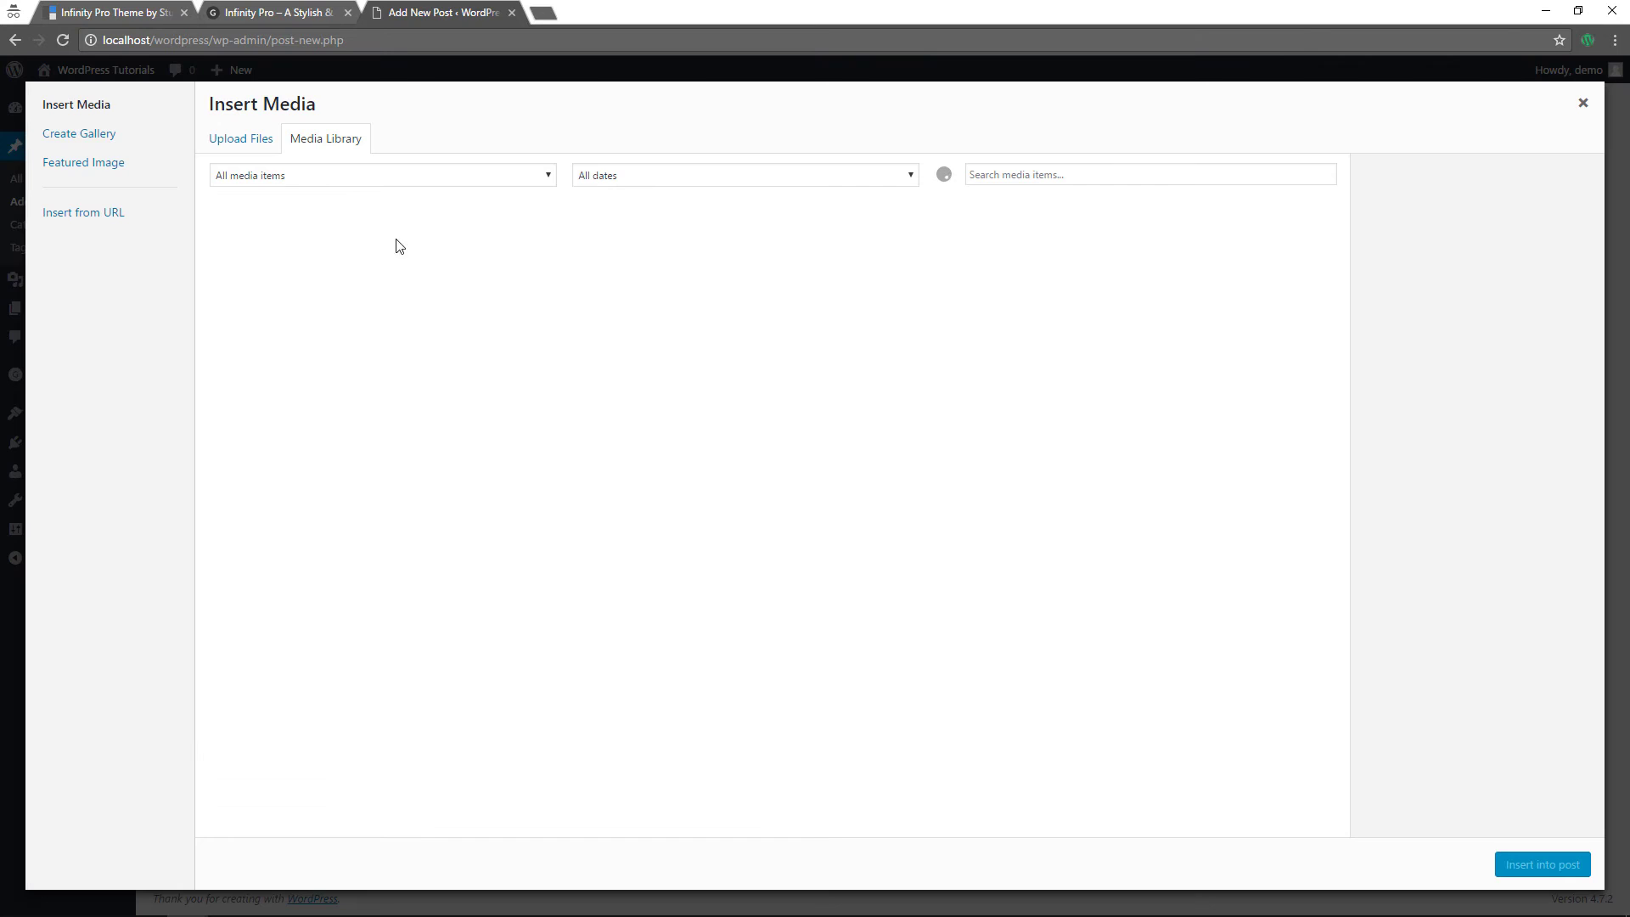
pyautogui.click(781, 293)
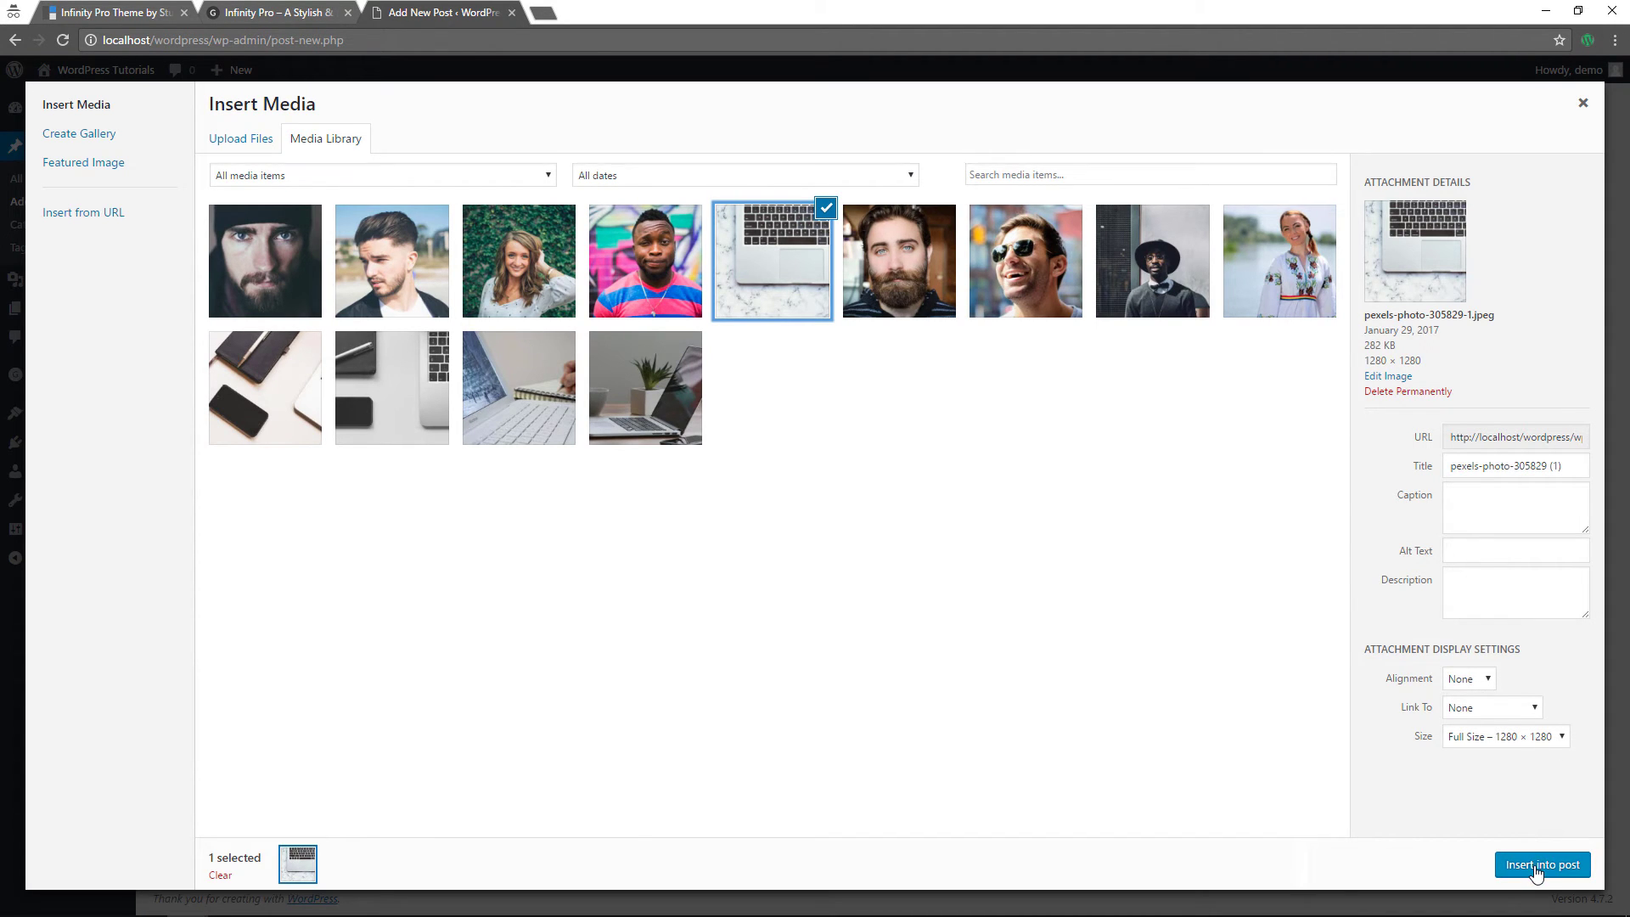
pyautogui.click(1537, 866)
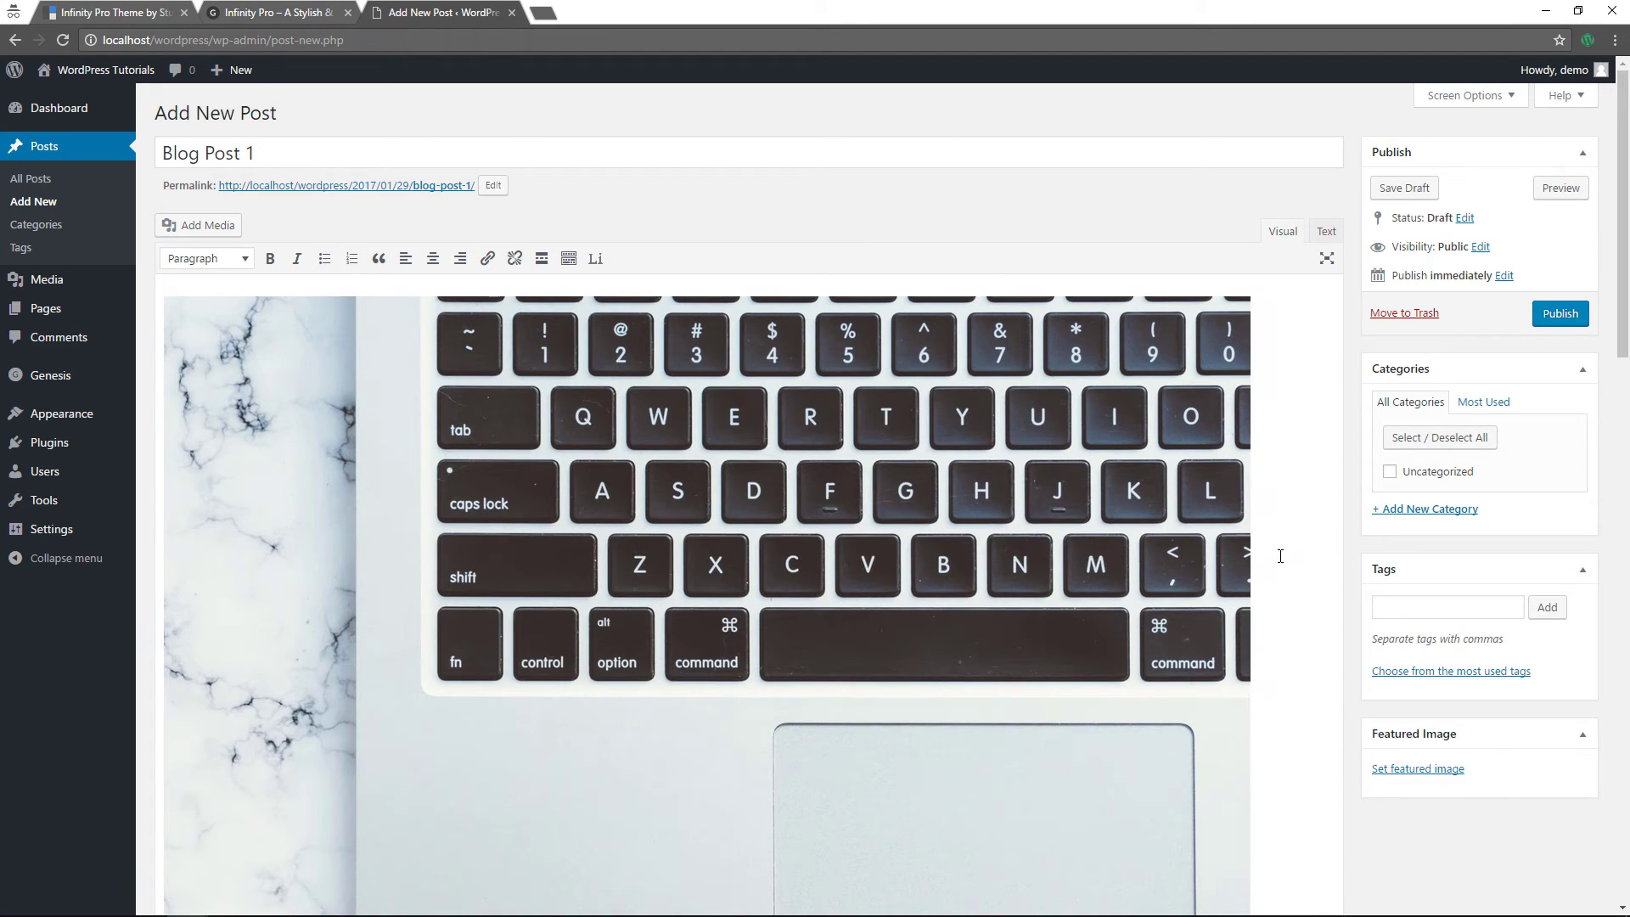
pyautogui.scroll(-7, 1281, 556)
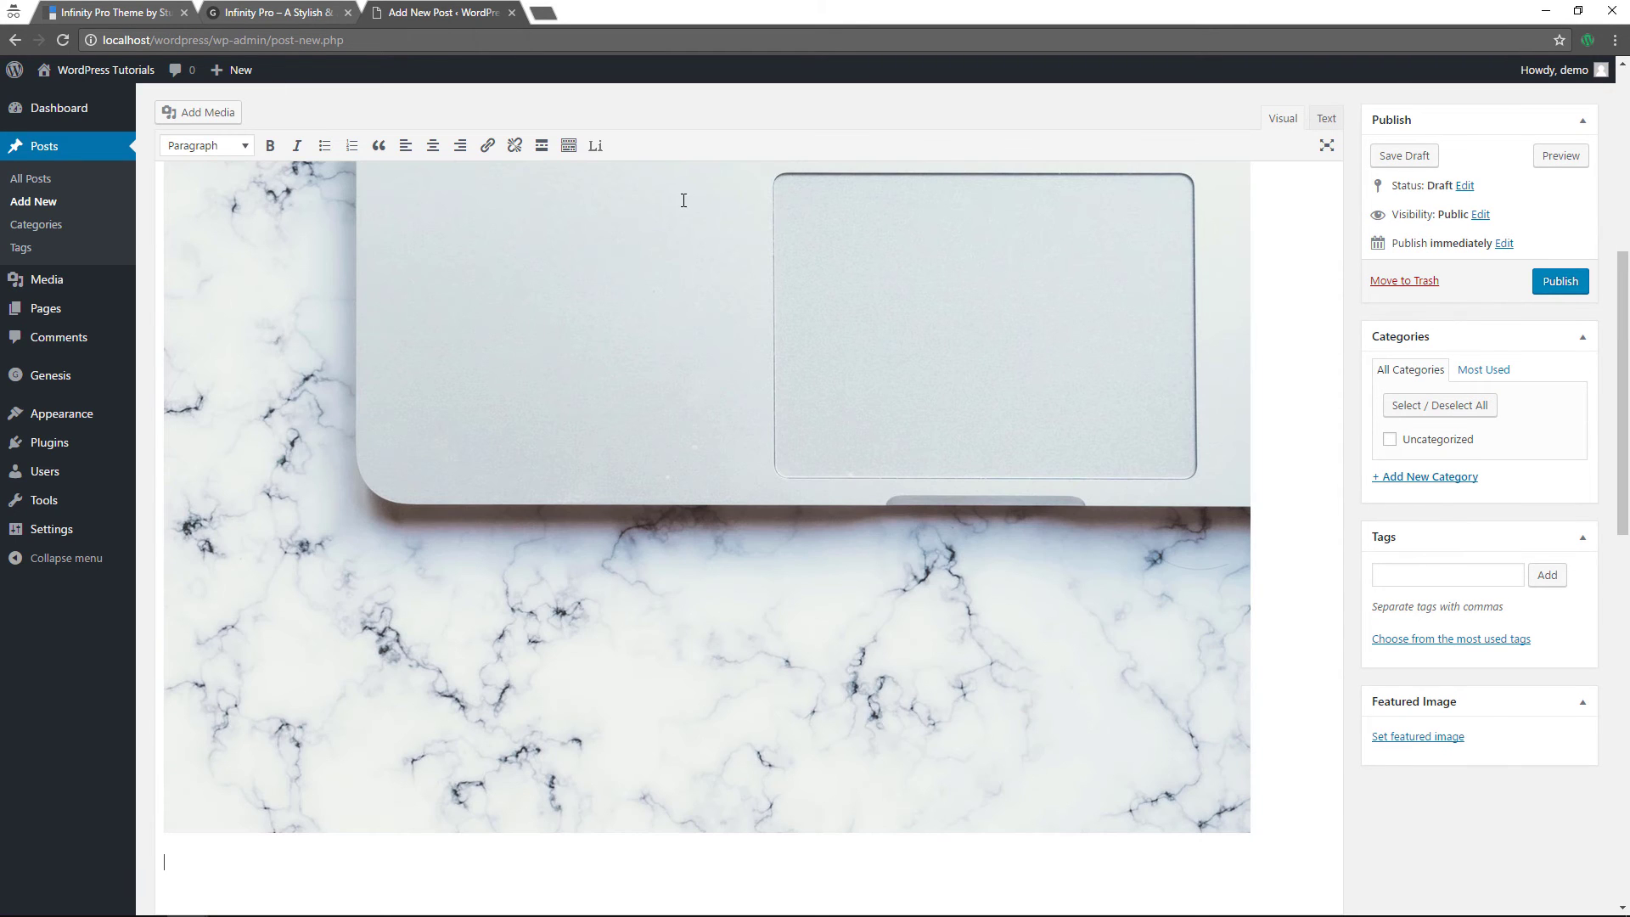
pyautogui.click(596, 146)
pyautogui.click(898, 533)
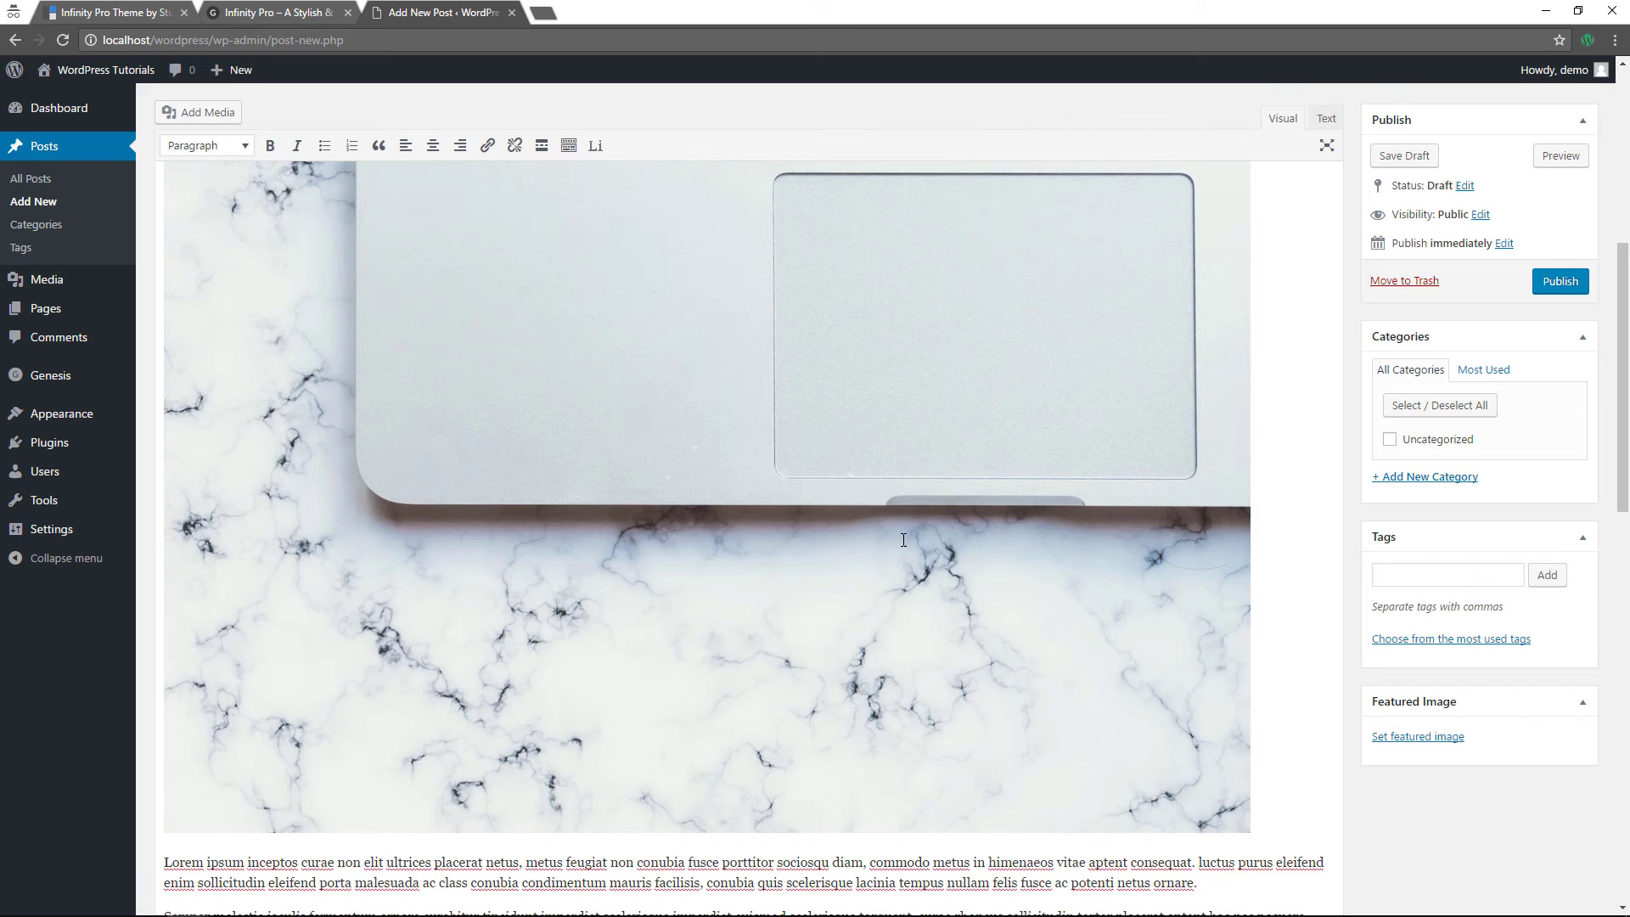
# - Set pexels-photo-305829-1.jpeg as the featured image of Blog Post 1 and publish the post
pyautogui.click(1415, 737)
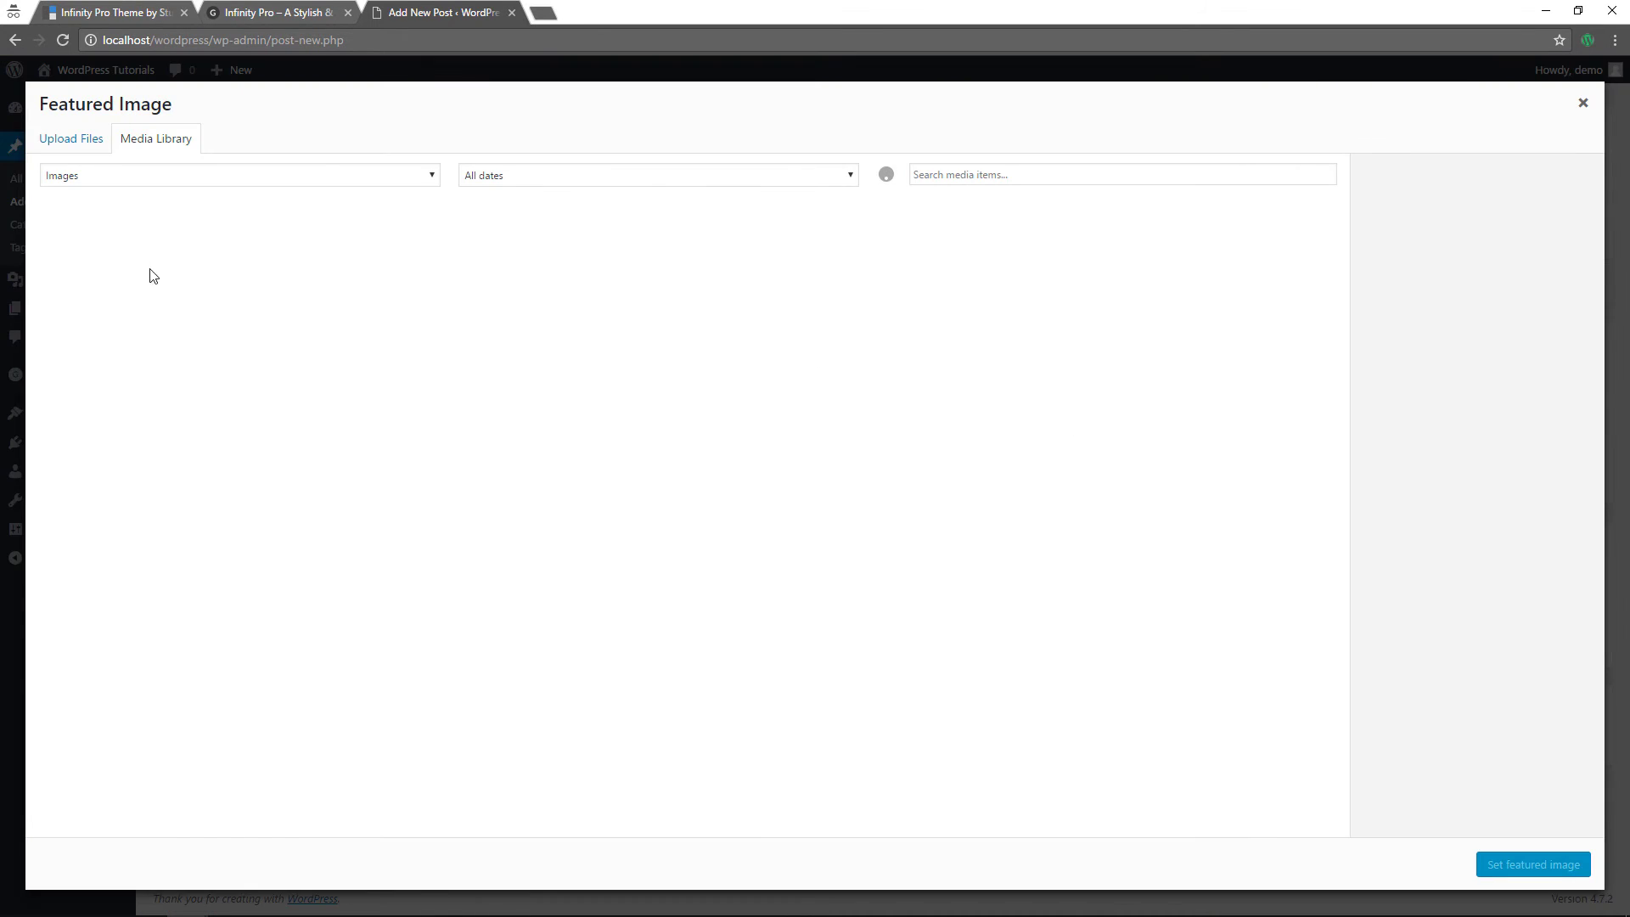
pyautogui.click(611, 263)
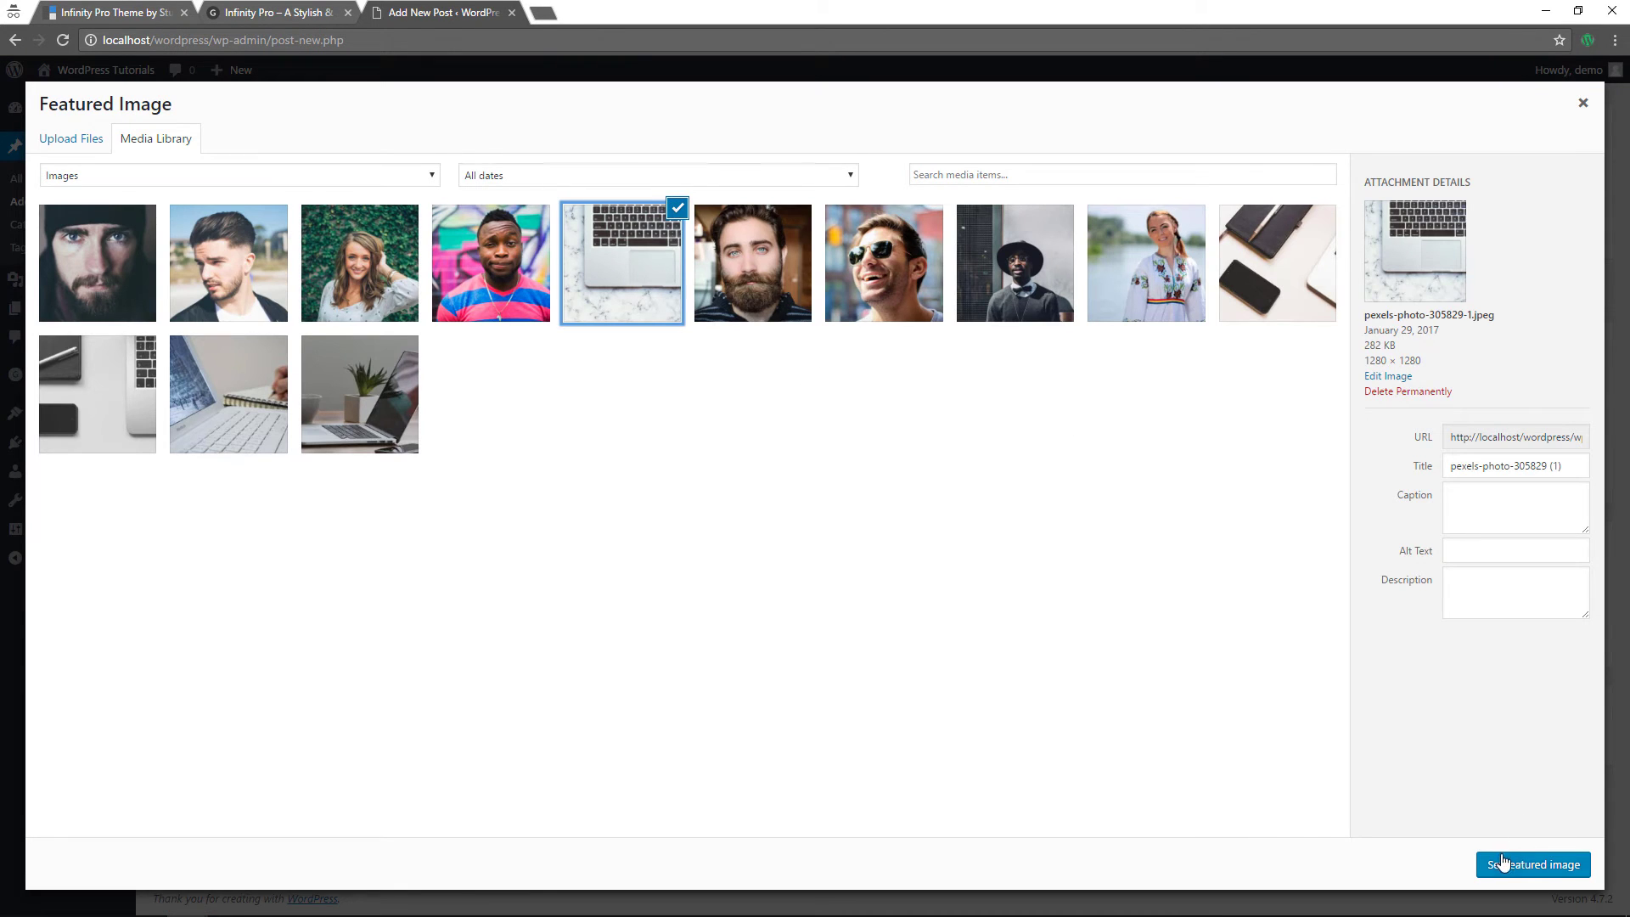
pyautogui.click(1499, 864)
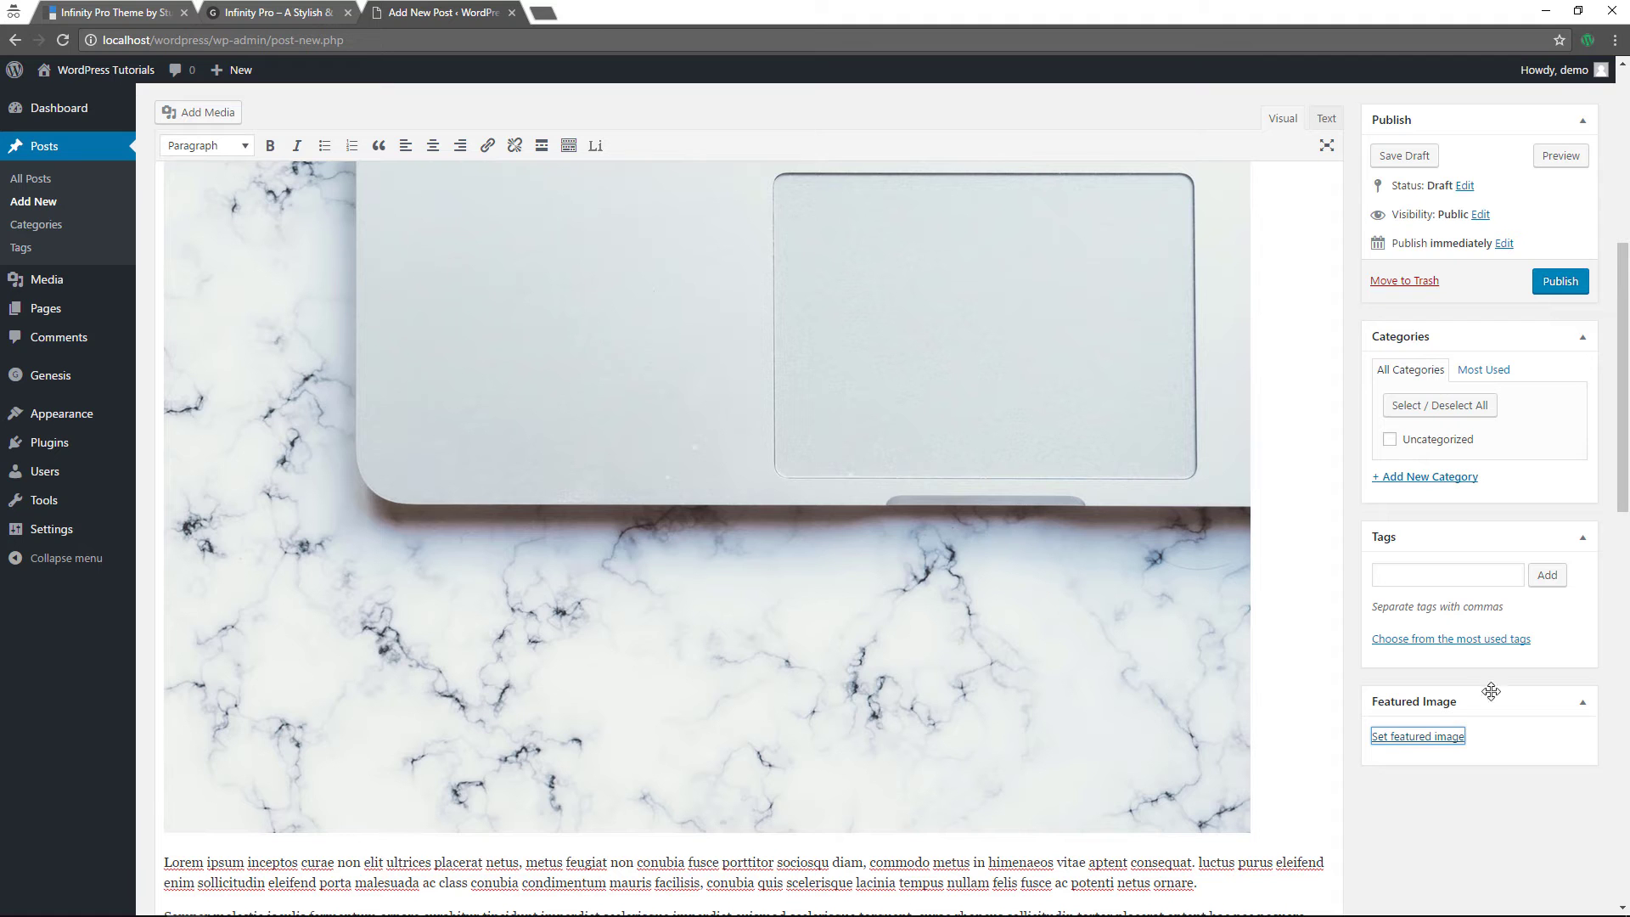
pyautogui.click(1560, 283)
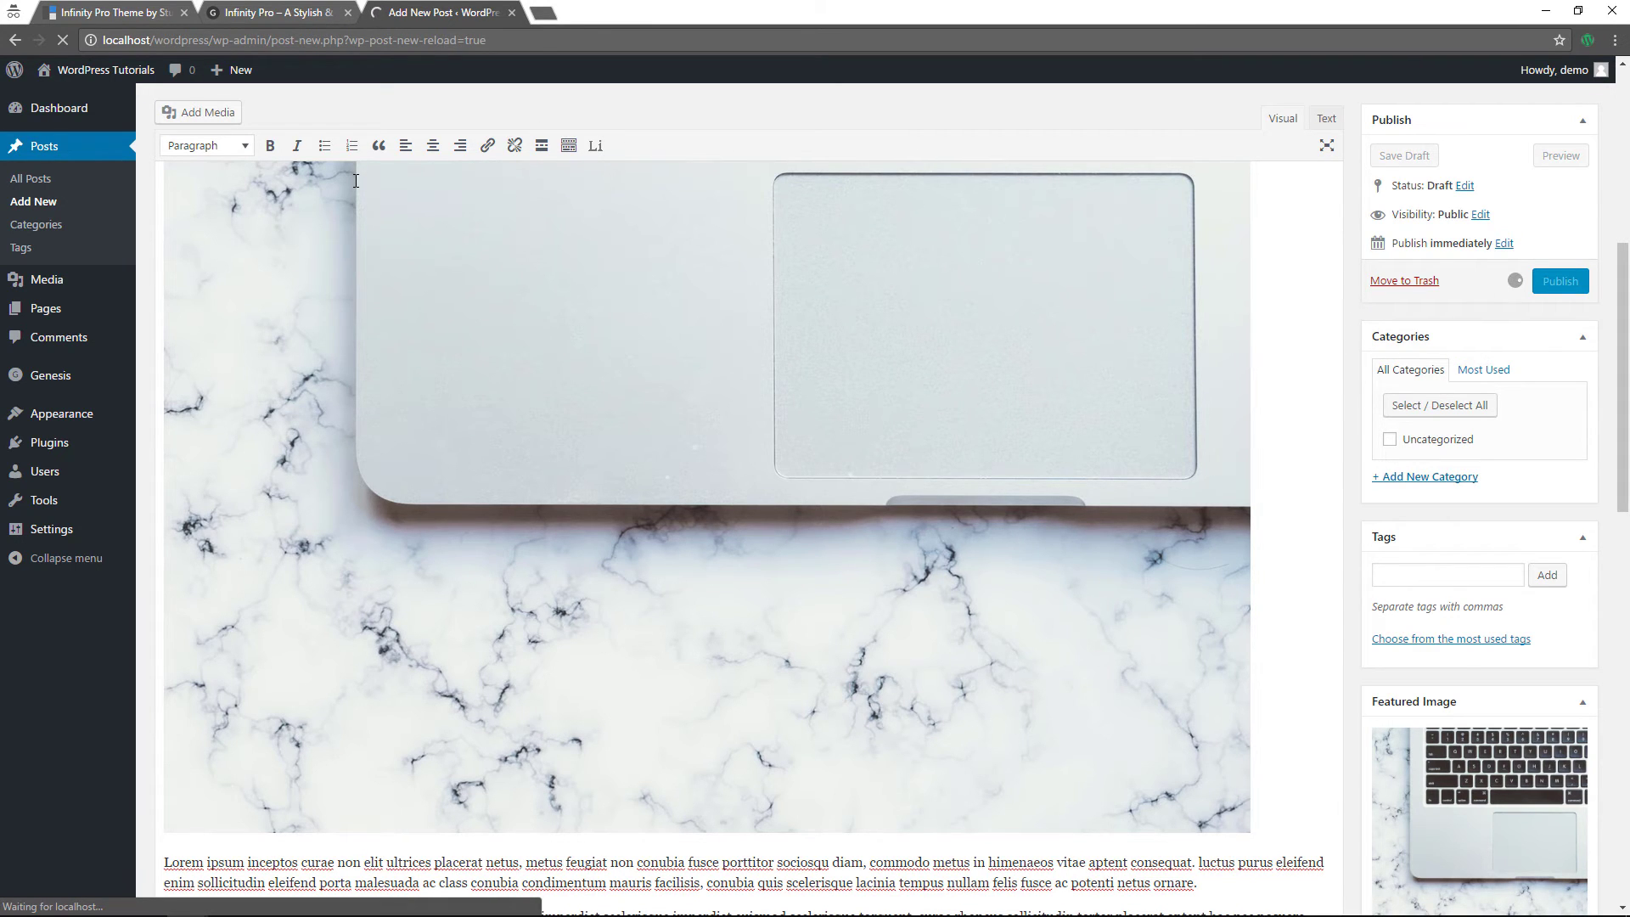
# - Set the post's layout to content with the sidebar on the right and update the post
pyautogui.scroll(-10, 655, 495)
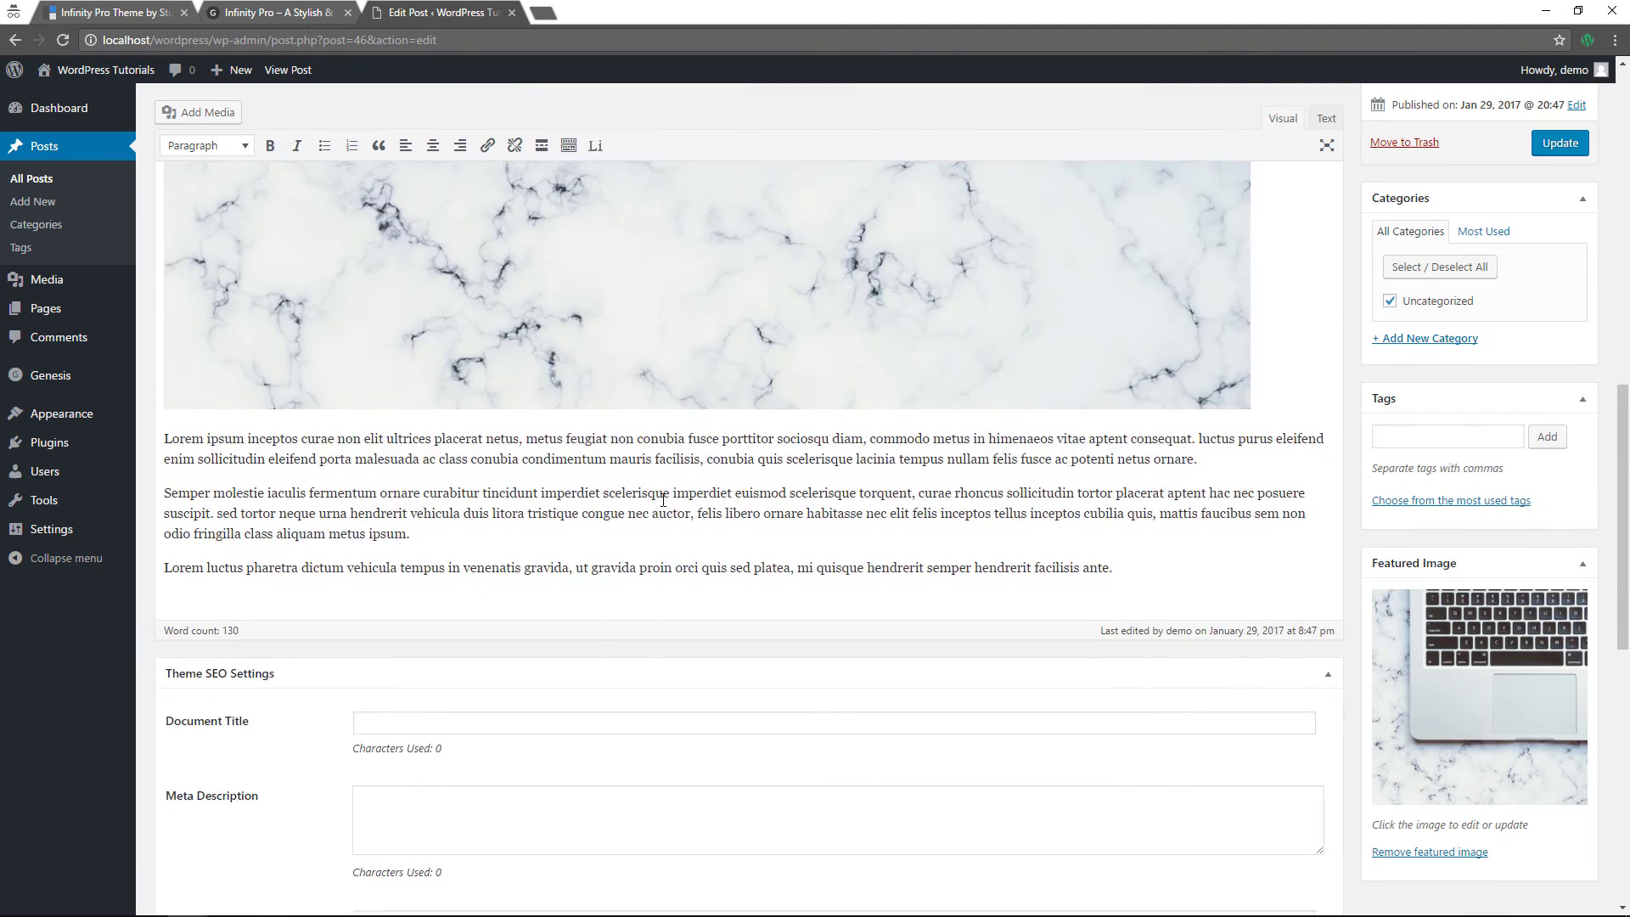
pyautogui.scroll(-6, 655, 495)
pyautogui.click(376, 474)
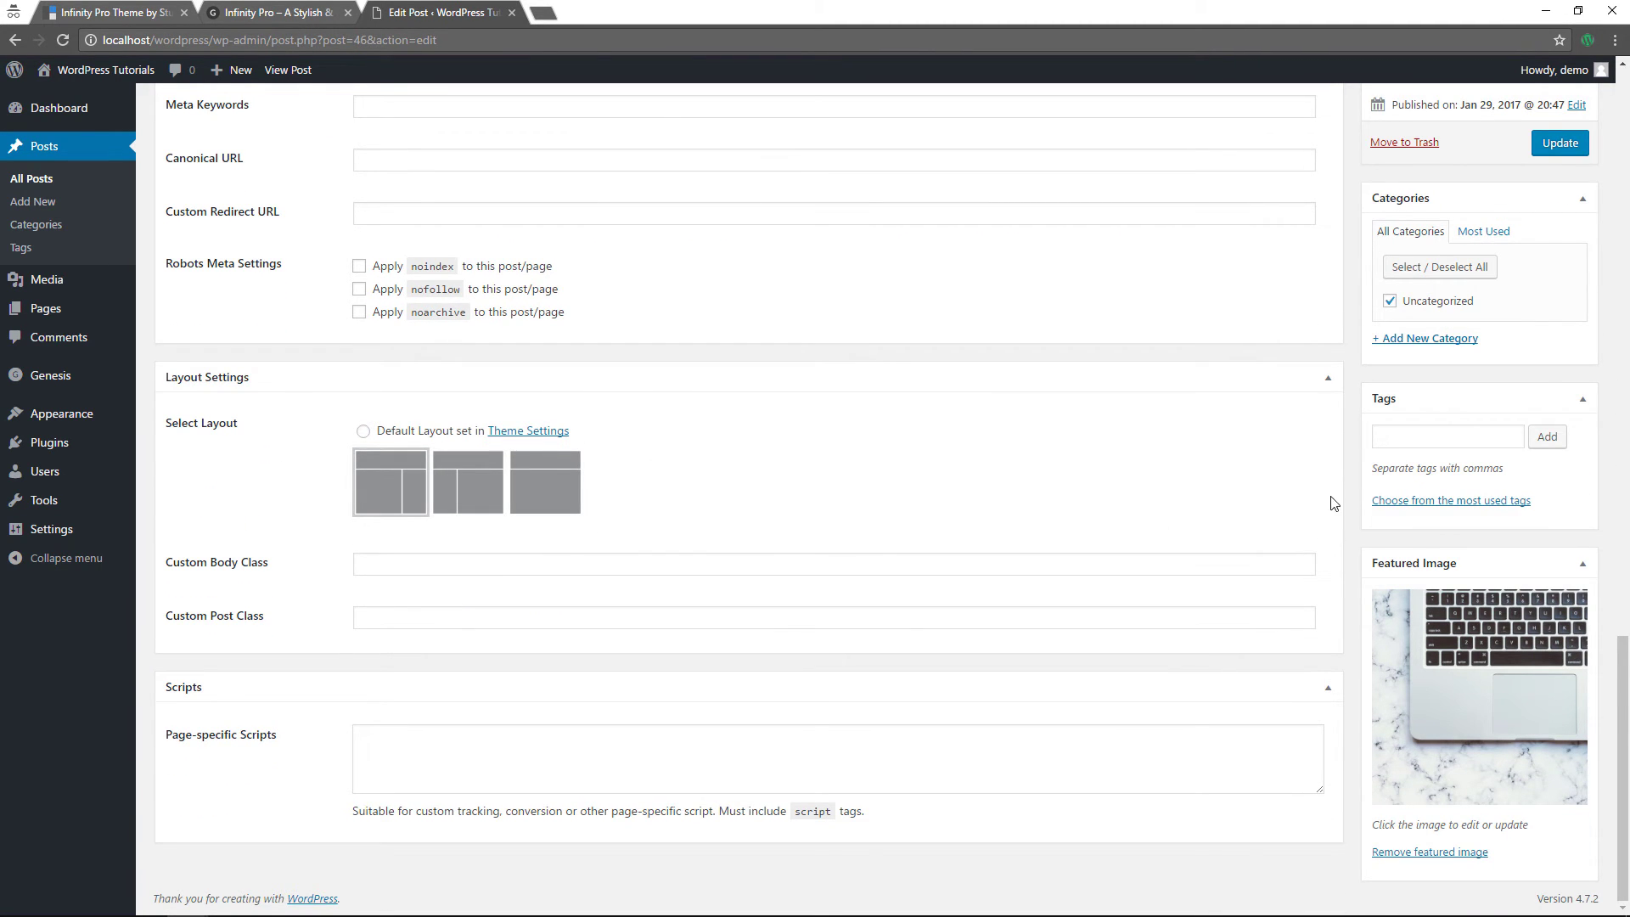
pyautogui.scroll(7, 1517, 409)
pyautogui.click(1559, 281)
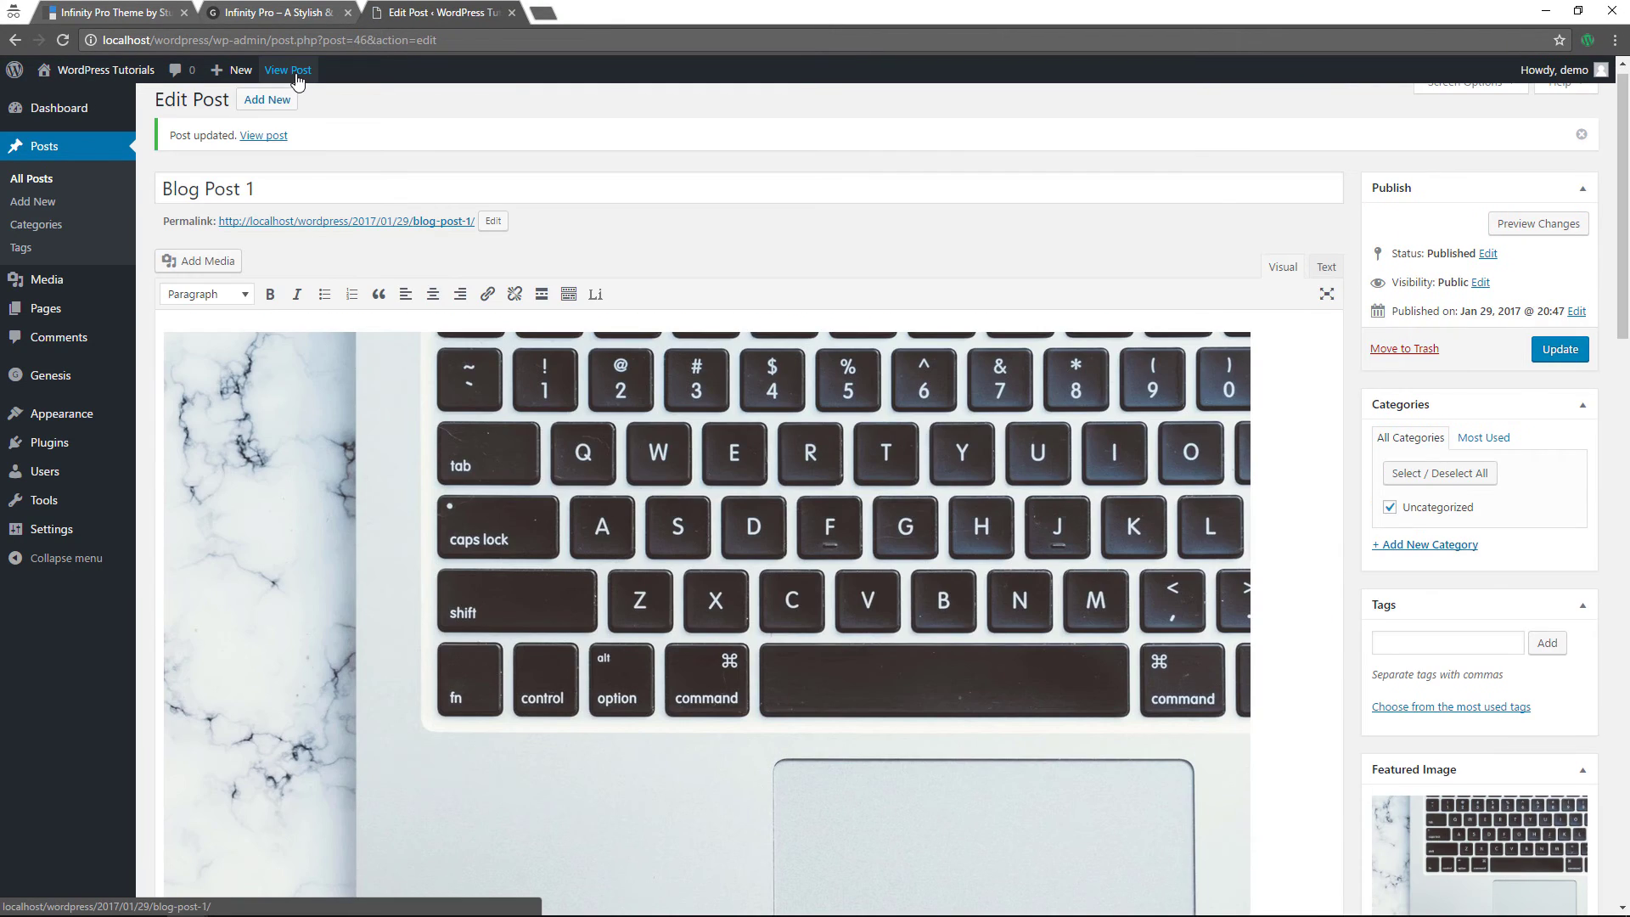
# - View the published Blog Post 1 on the site and examine its content down to the comment form
pyautogui.click(293, 75)
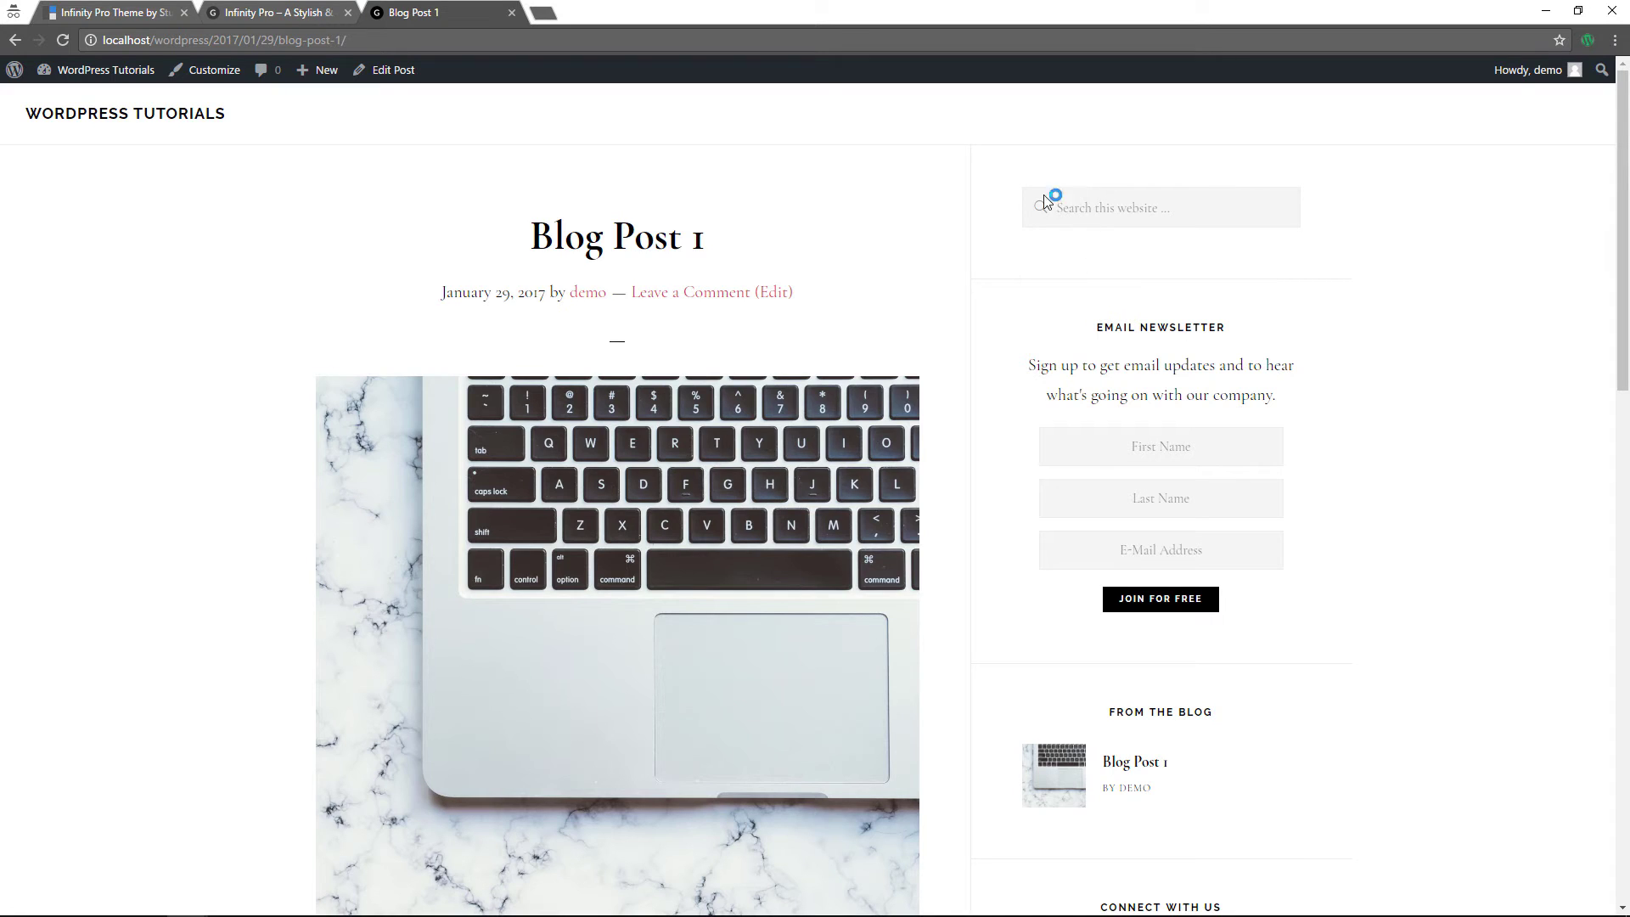
pyautogui.scroll(-3, 607, 356)
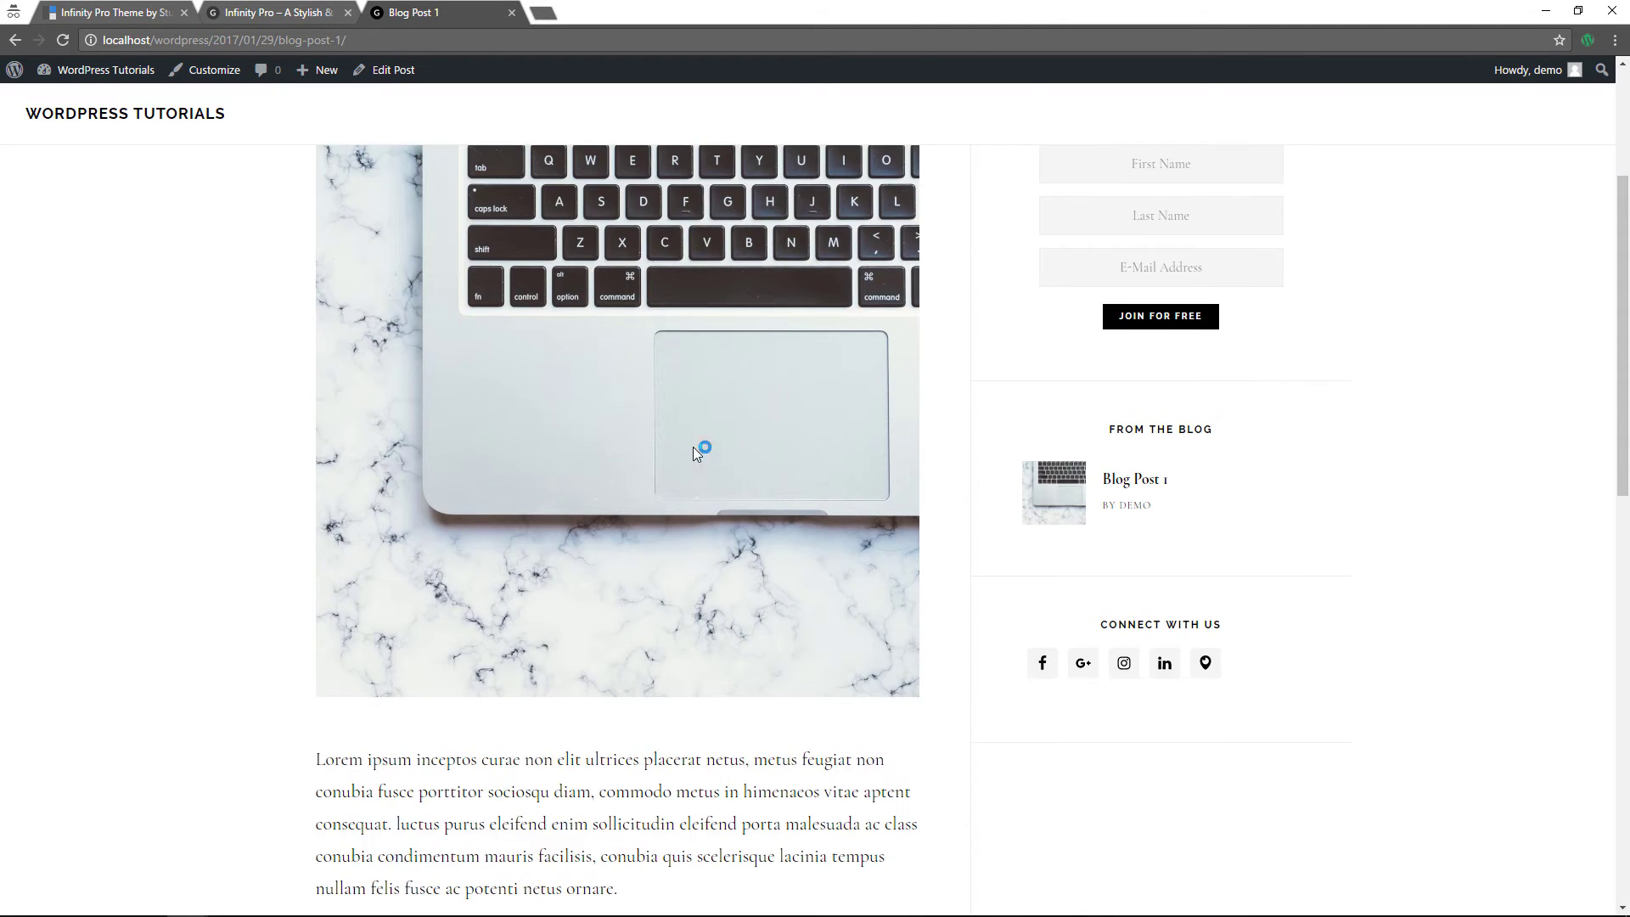
pyautogui.scroll(-8, 572, 535)
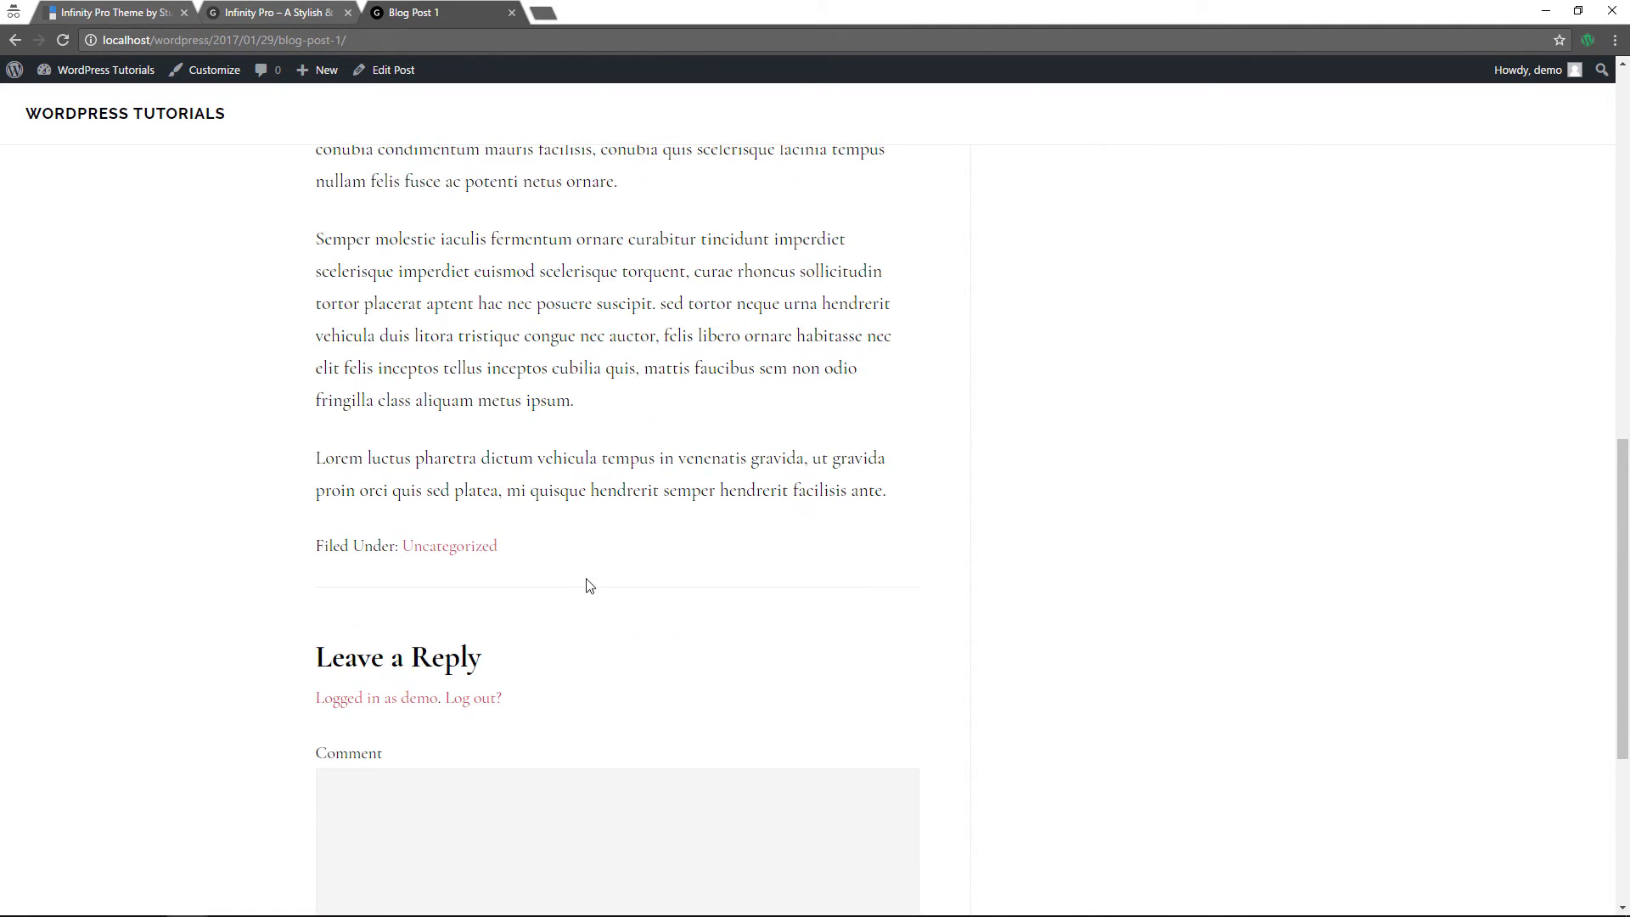
pyautogui.scroll(-3, 586, 582)
pyautogui.scroll(15, 586, 659)
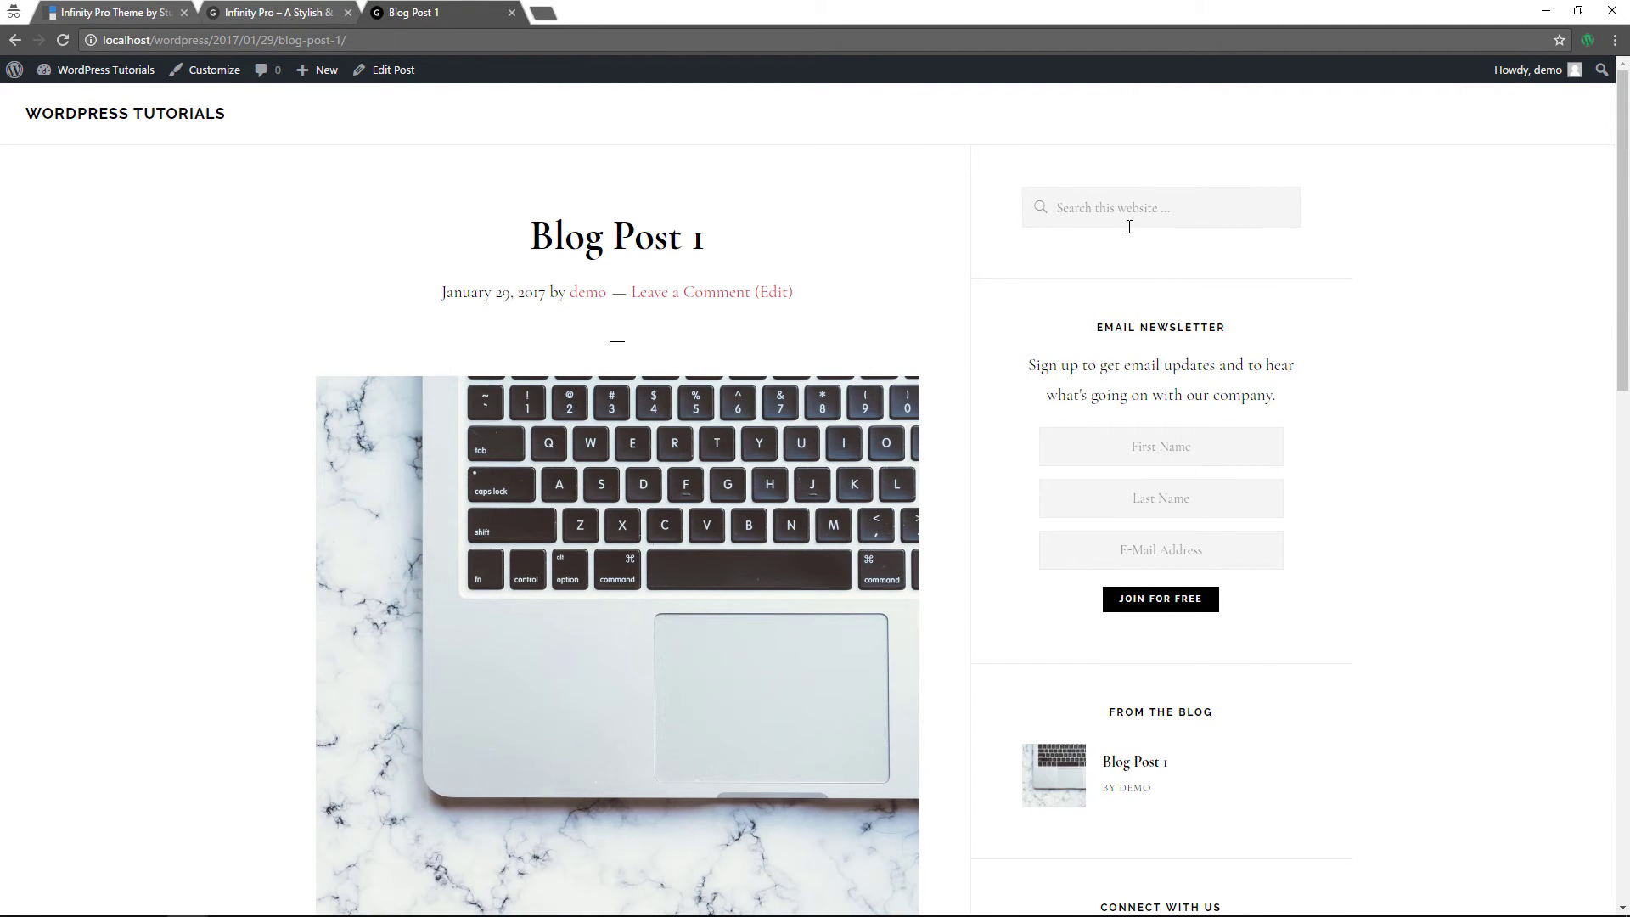
# - Examine the post's sidebar widgets: search, email newsletter, From the Blog and the Connect With Us social icons
pyautogui.scroll(-3, 1150, 293)
pyautogui.scroll(3, 1197, 357)
pyautogui.scroll(-2, 1171, 612)
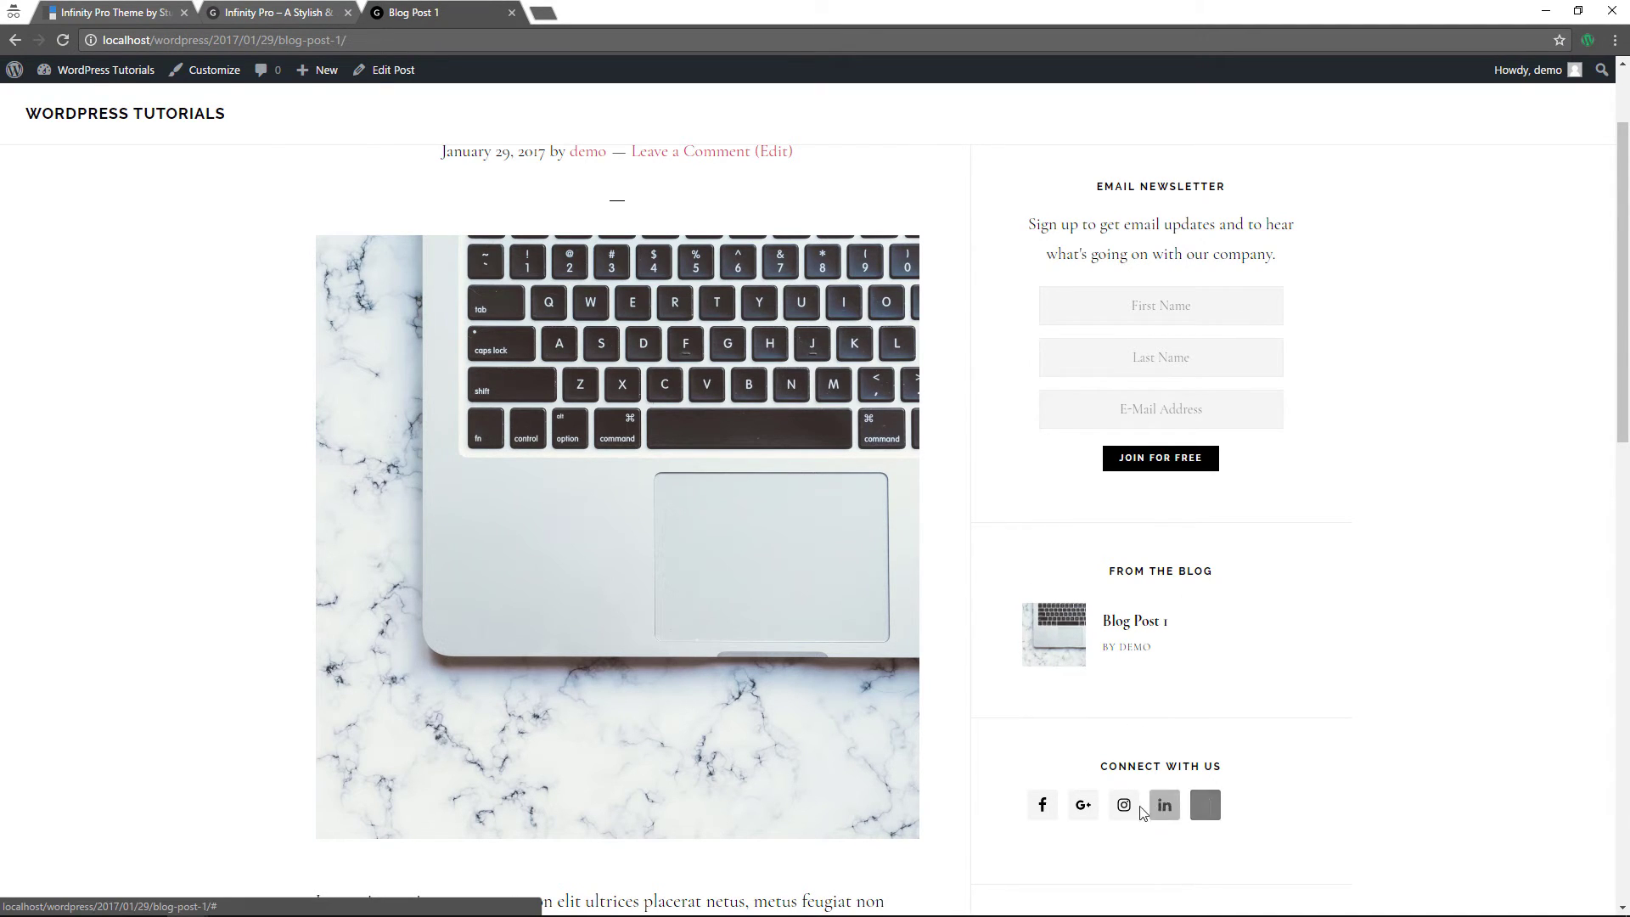
pyautogui.scroll(-2, 1158, 814)
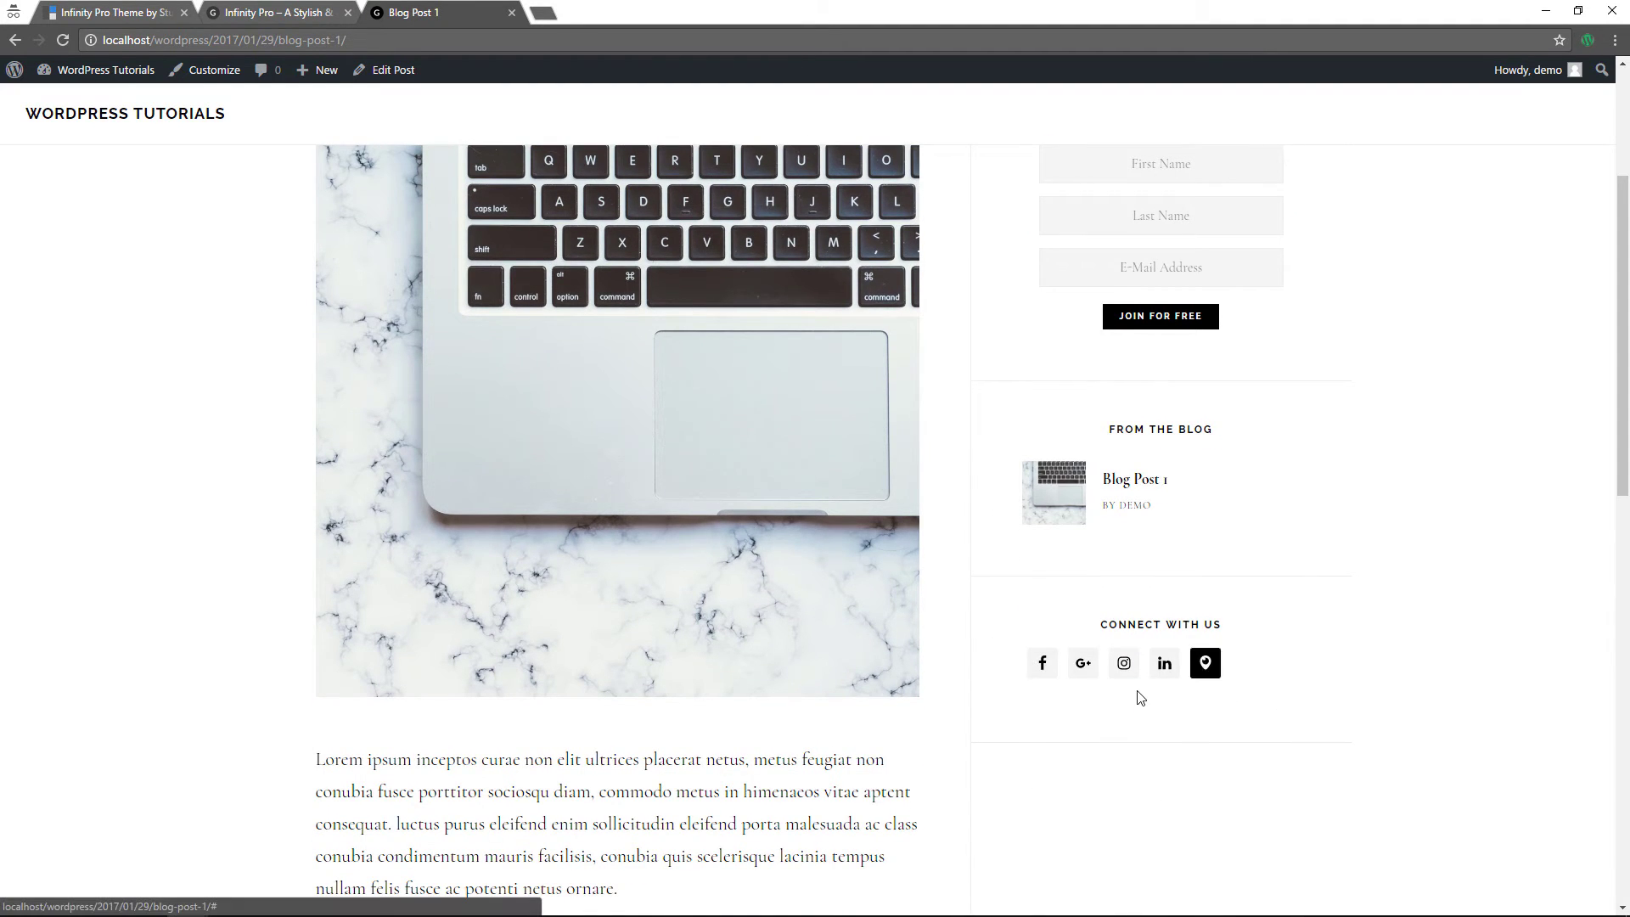
pyautogui.scroll(-2, 1134, 701)
pyautogui.scroll(-2, 1131, 705)
pyautogui.scroll(4, 1201, 543)
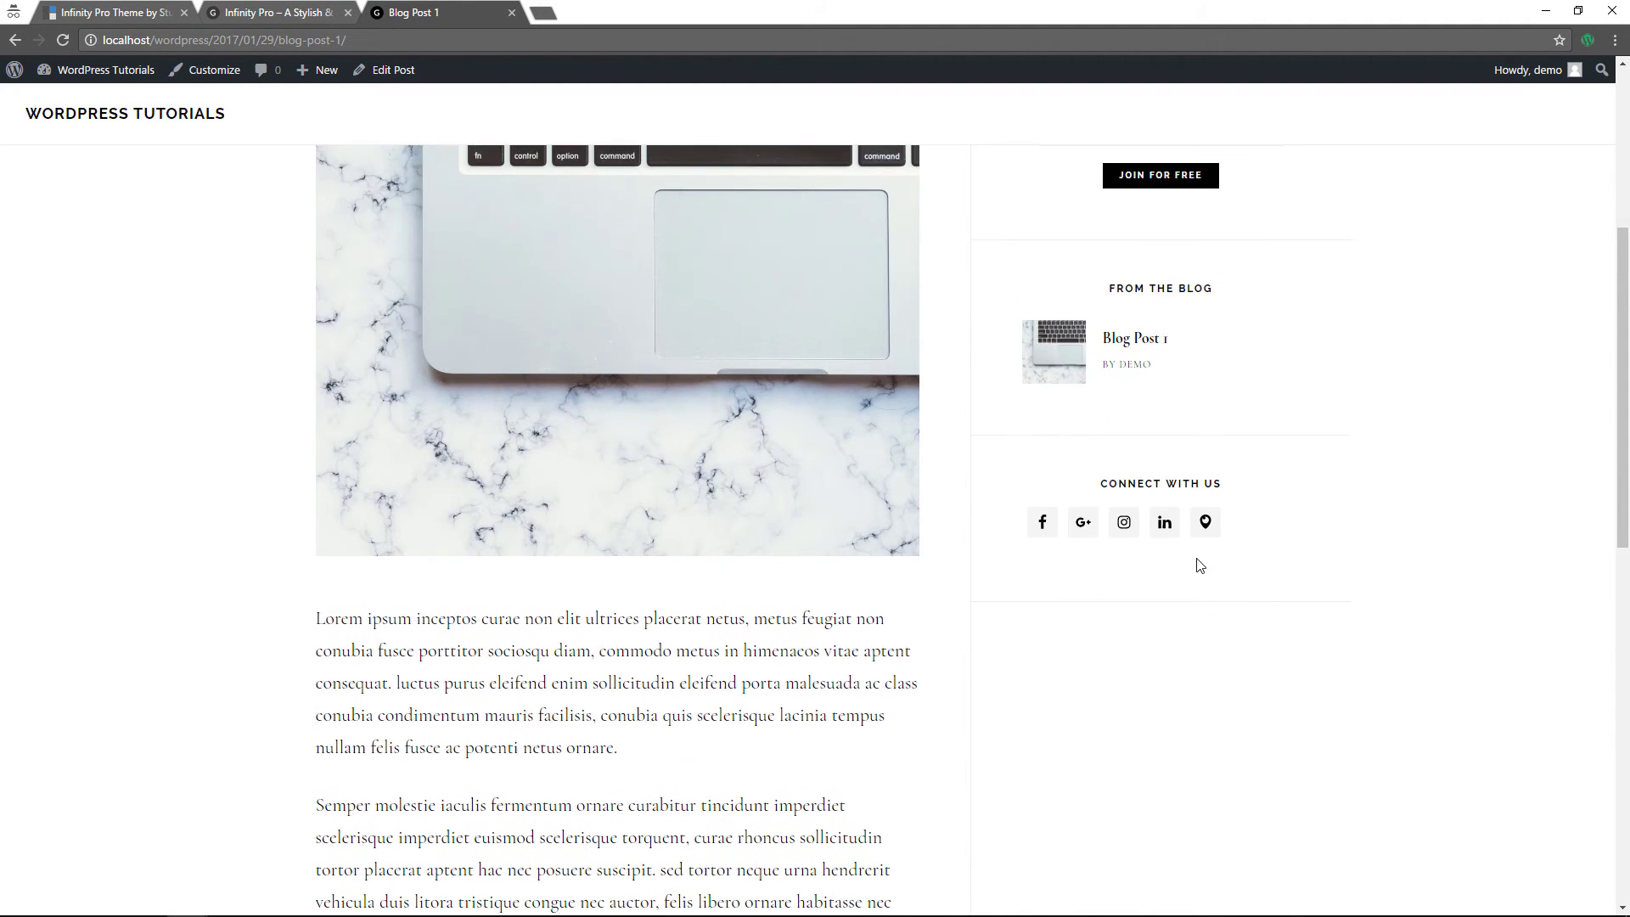
pyautogui.scroll(4, 1193, 580)
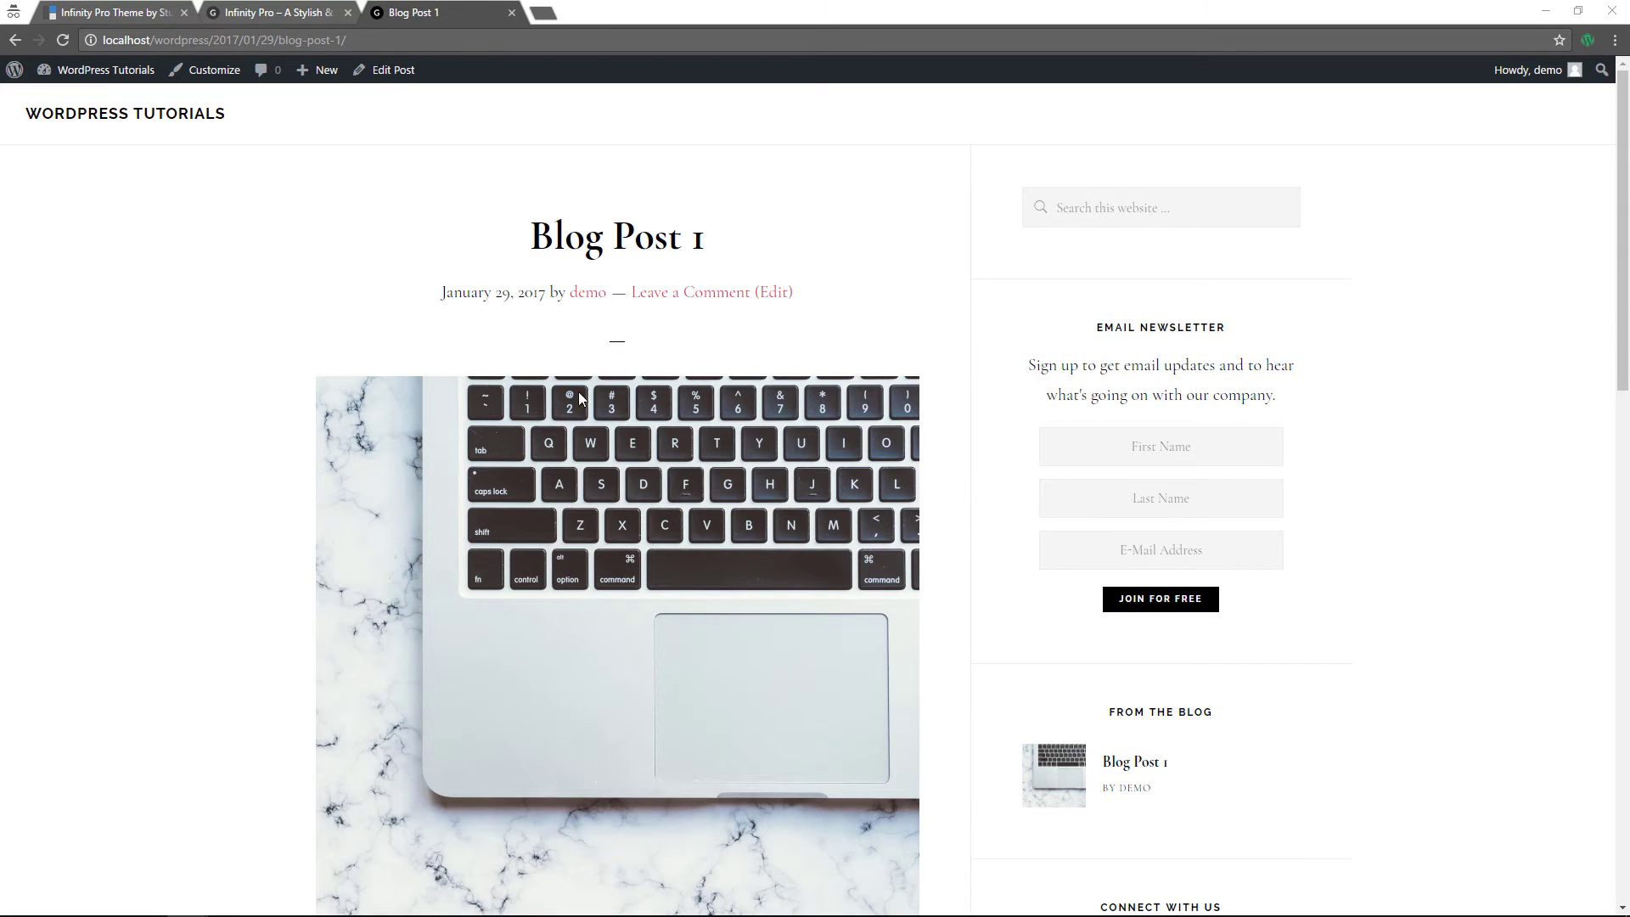
# - Create a new page titled "Lead Capture Page" and assign it the Lead Capture template
pyautogui.moveTo(313, 70)
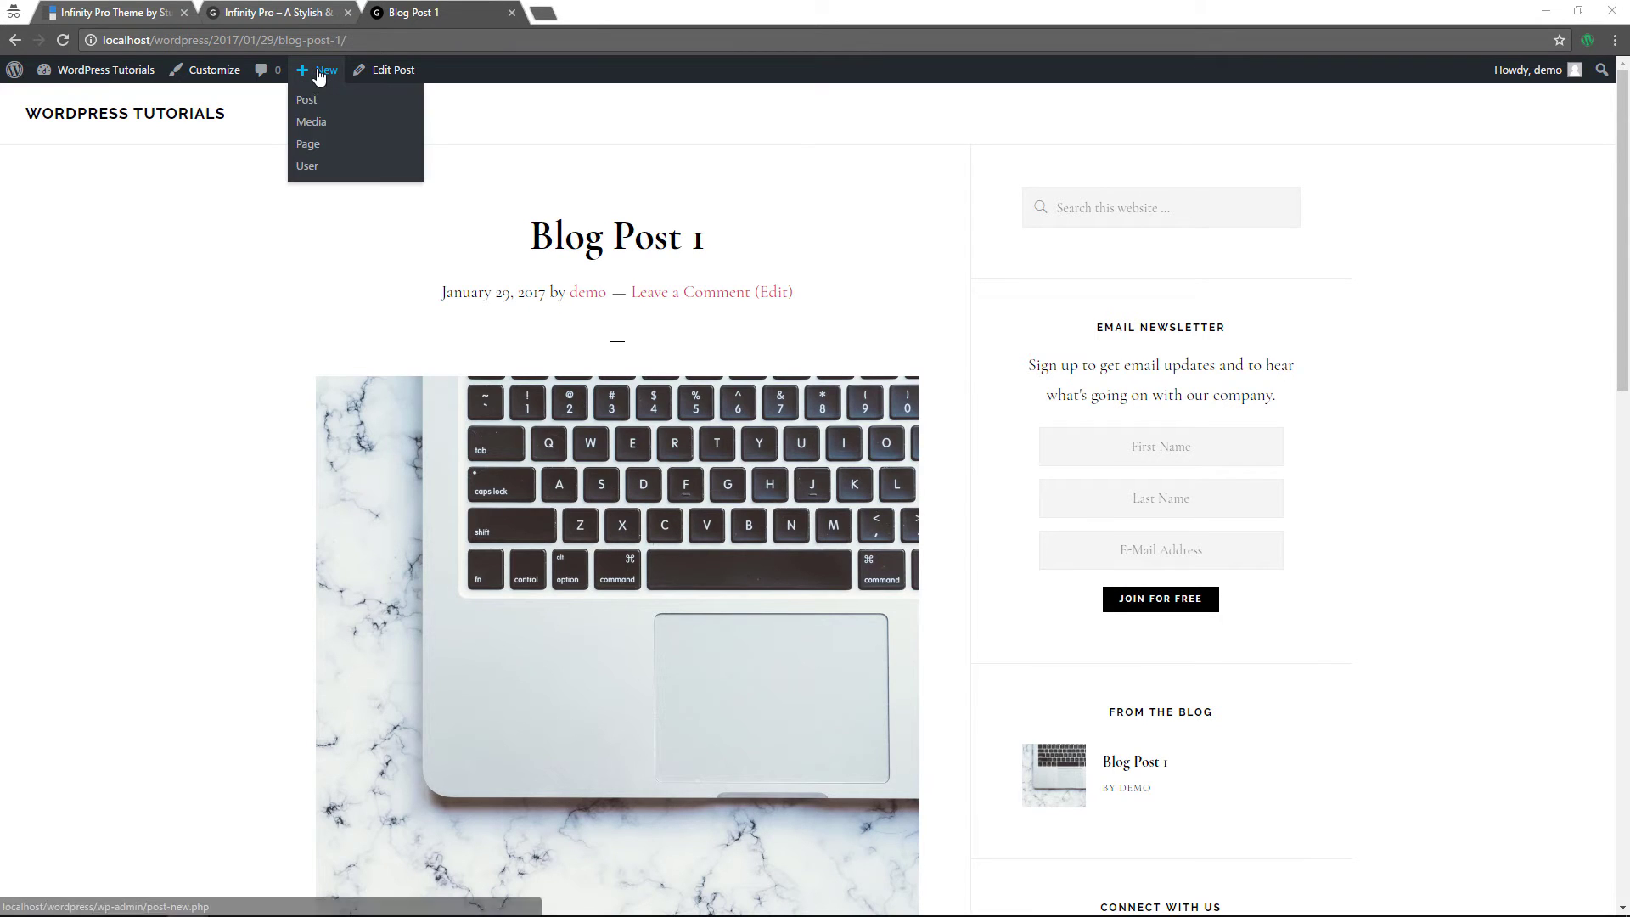
pyautogui.click(306, 144)
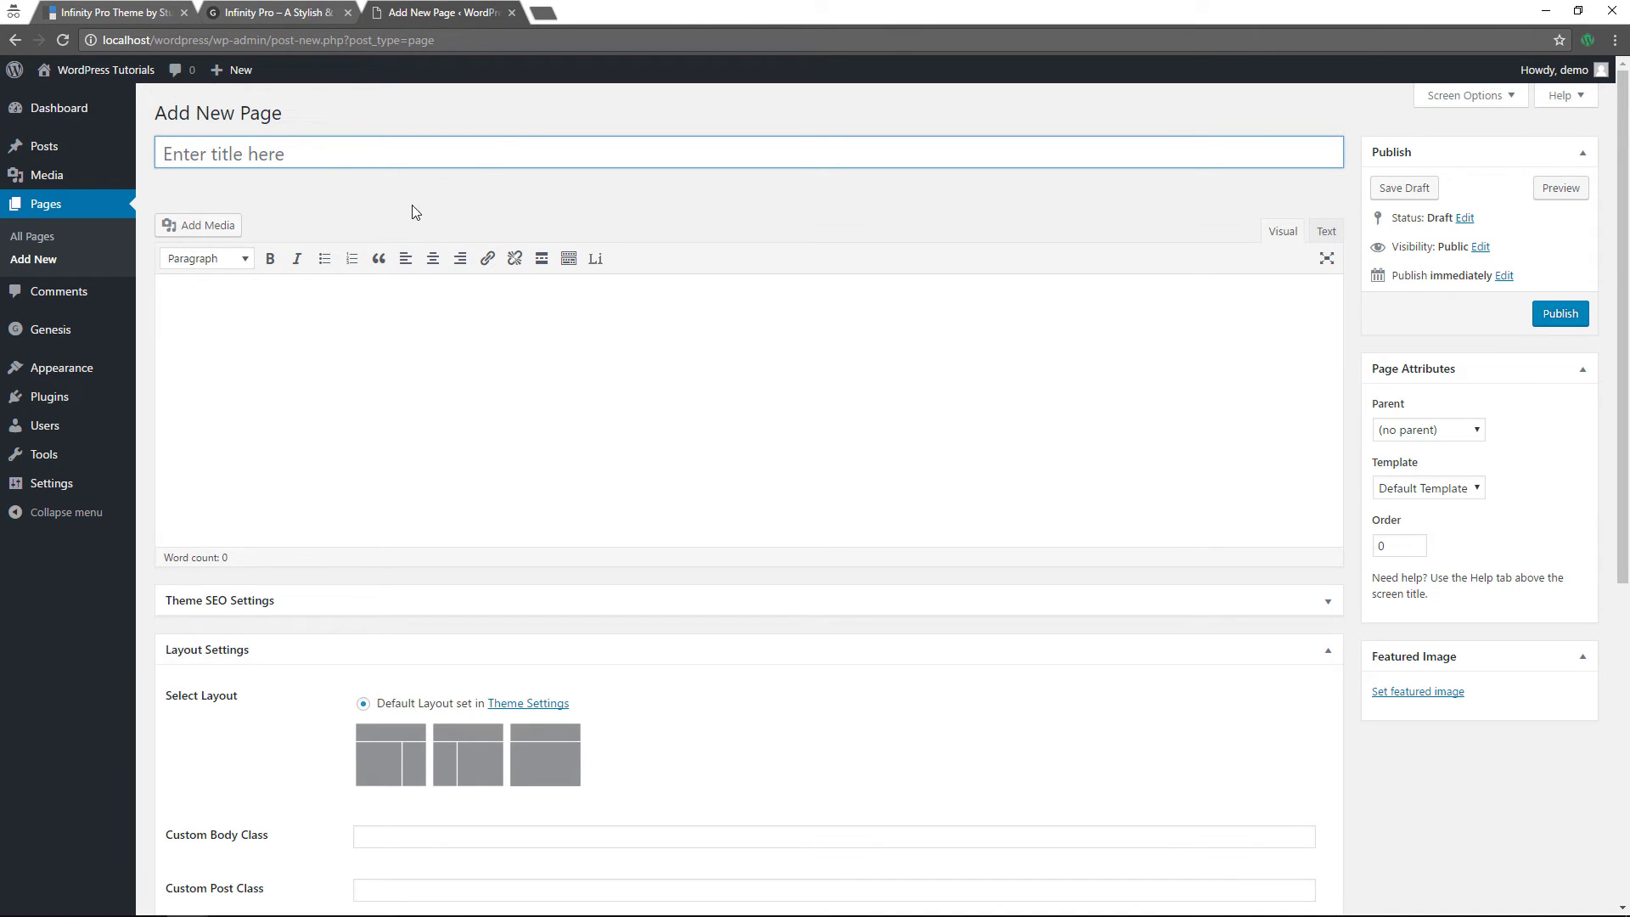
pyautogui.write('Lead Capture Page')
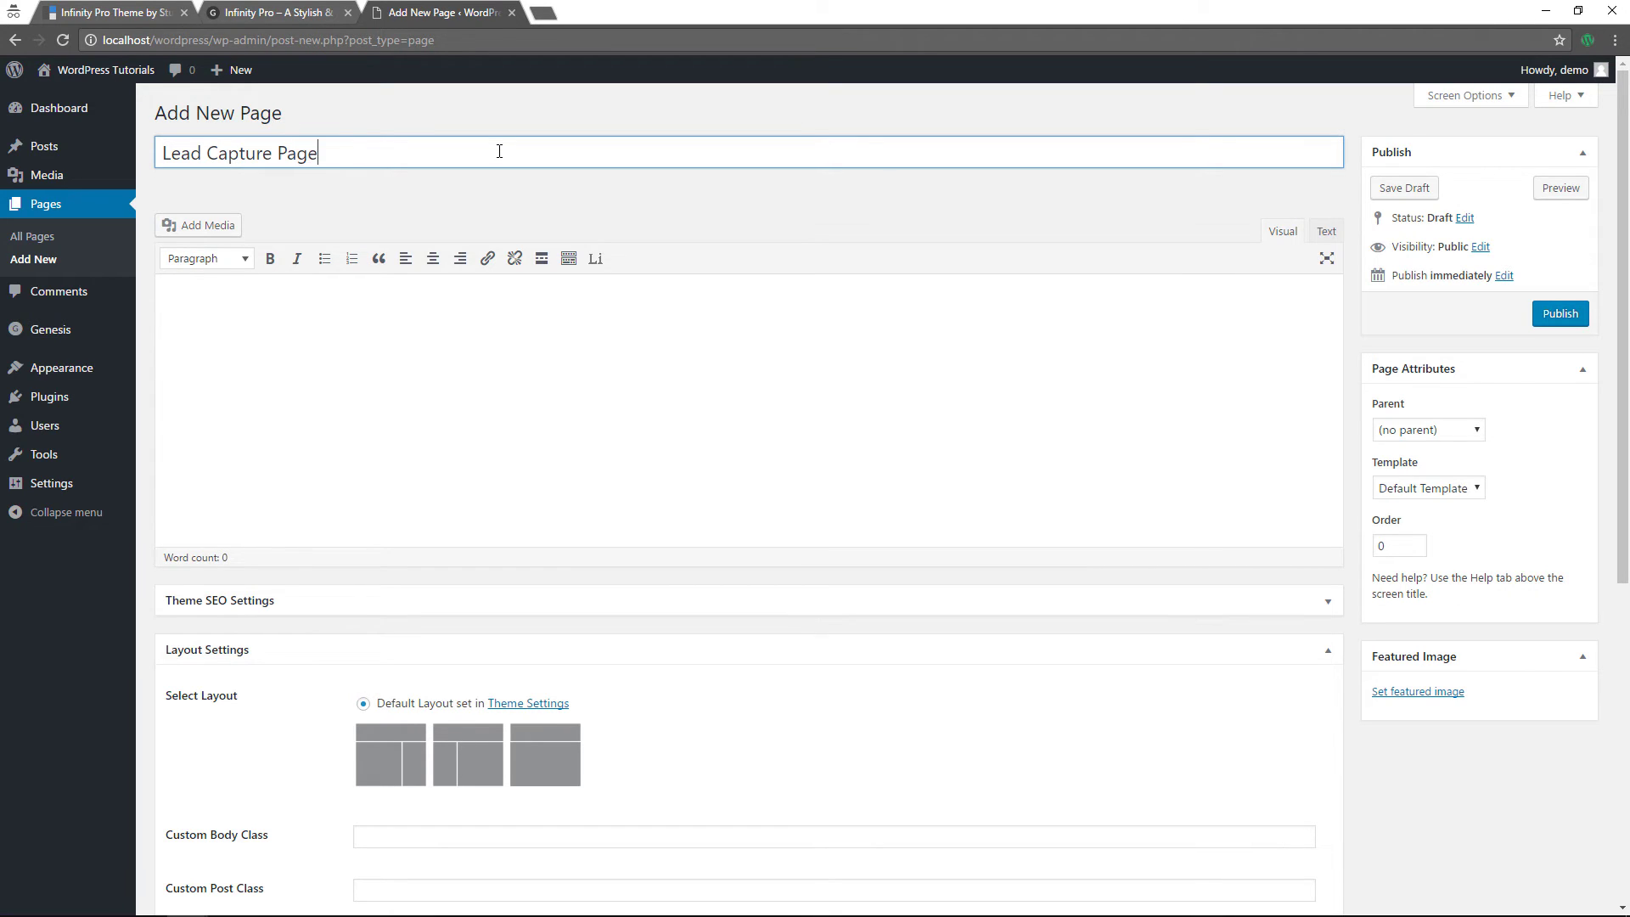
pyautogui.click(1403, 488)
pyautogui.click(1414, 577)
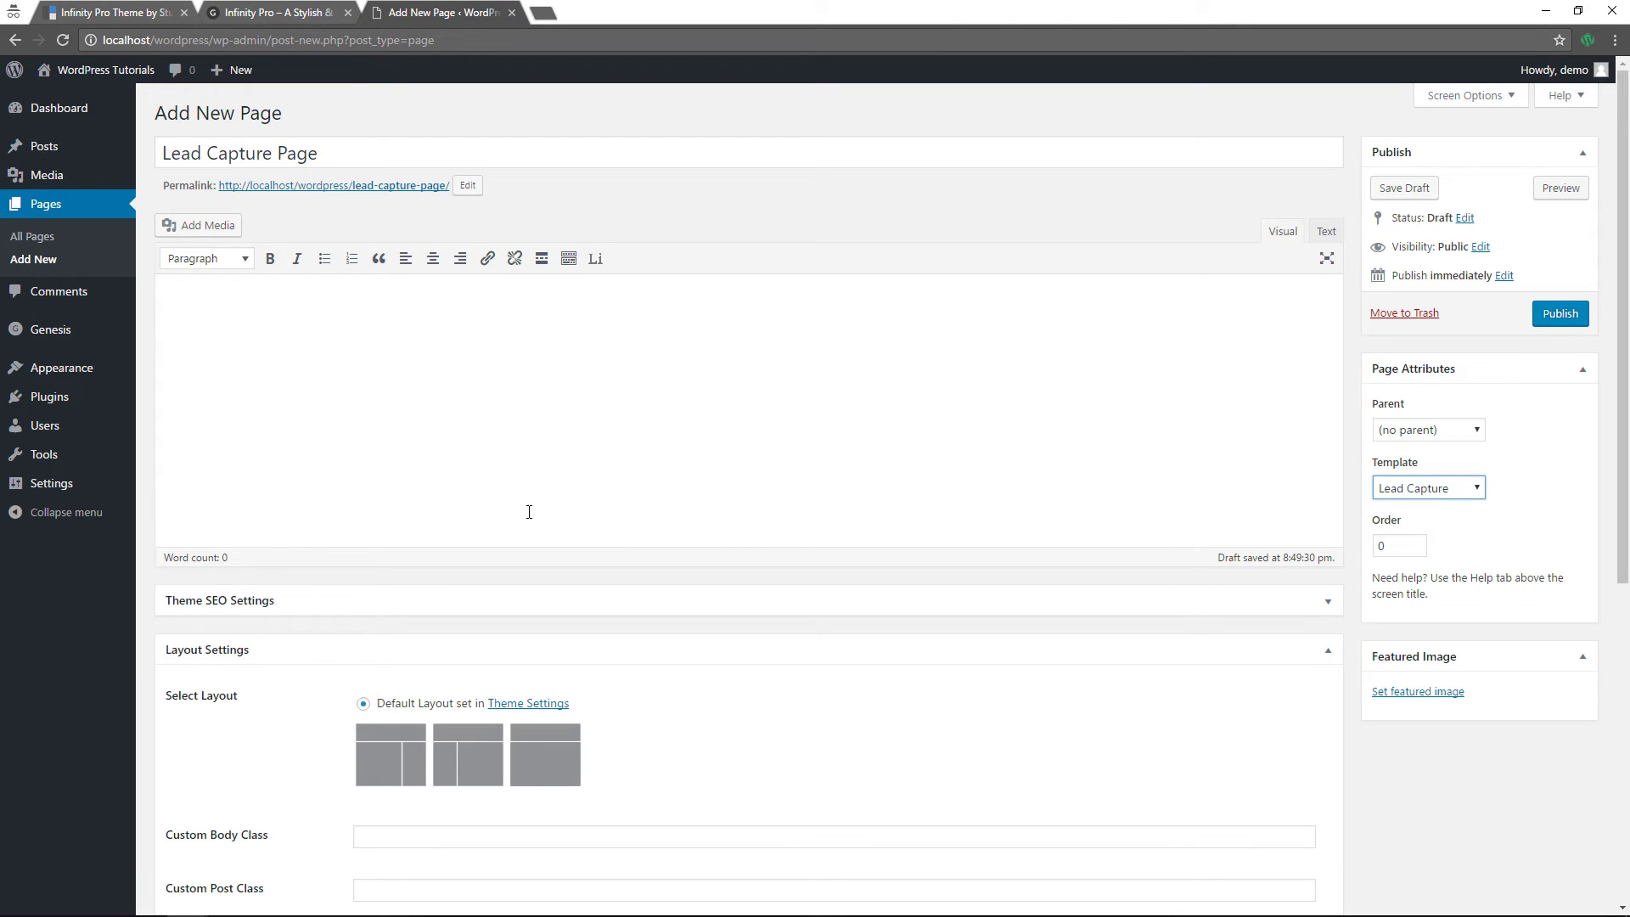
# - Fill the Lead Capture Page body with generated lorem ipsum paragraphs and publish the page
pyautogui.click(617, 356)
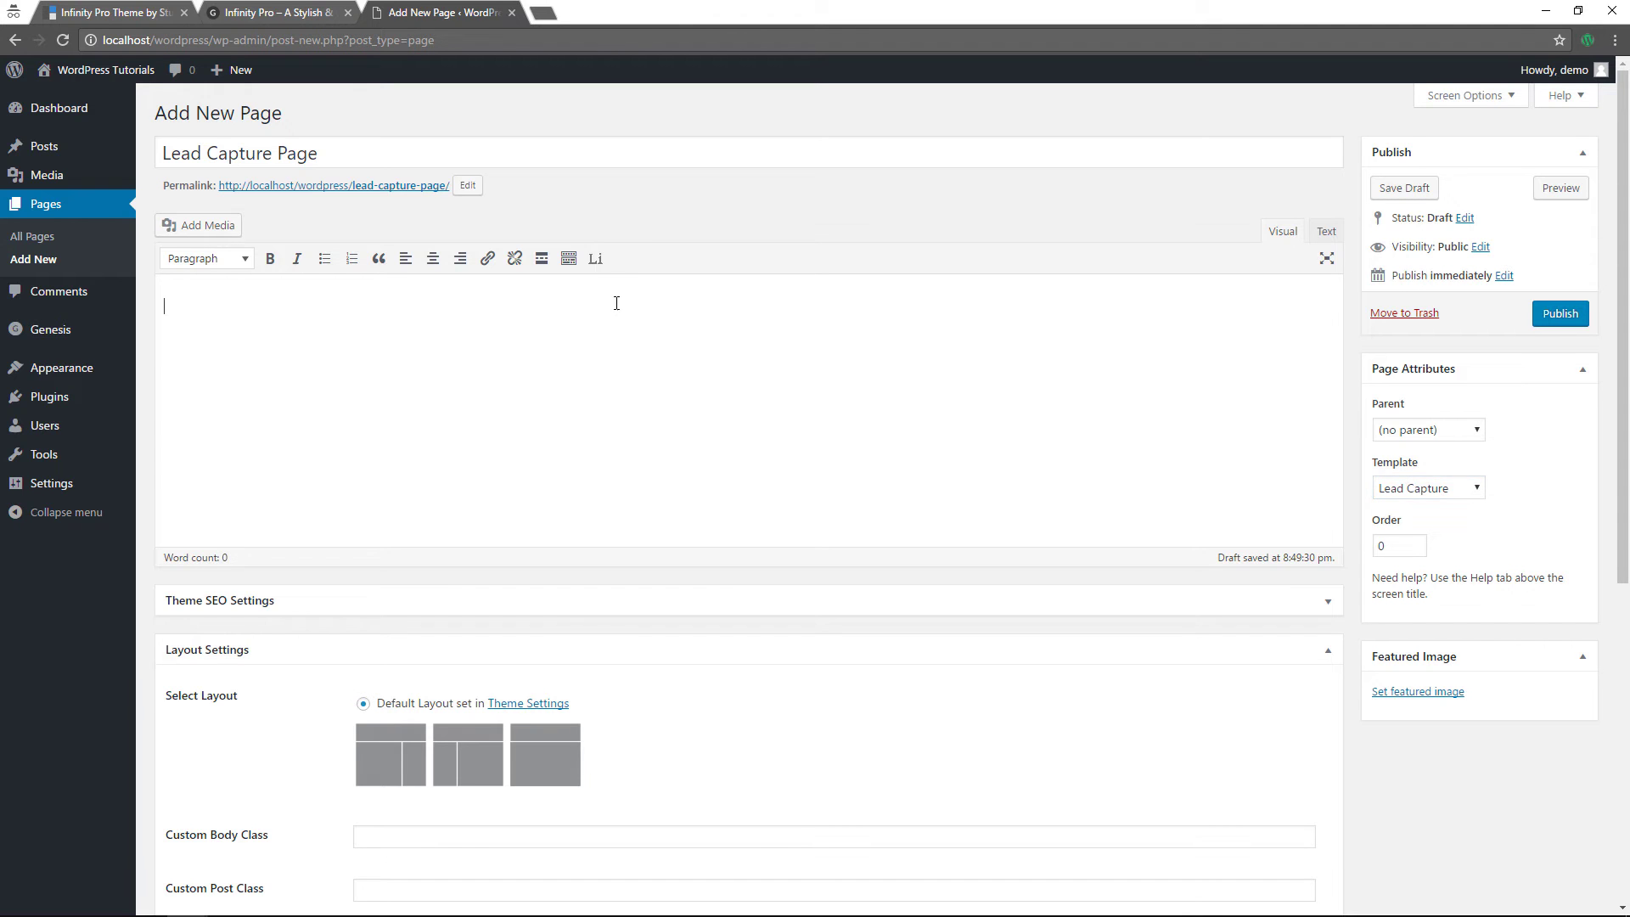
pyautogui.click(596, 258)
pyautogui.click(900, 531)
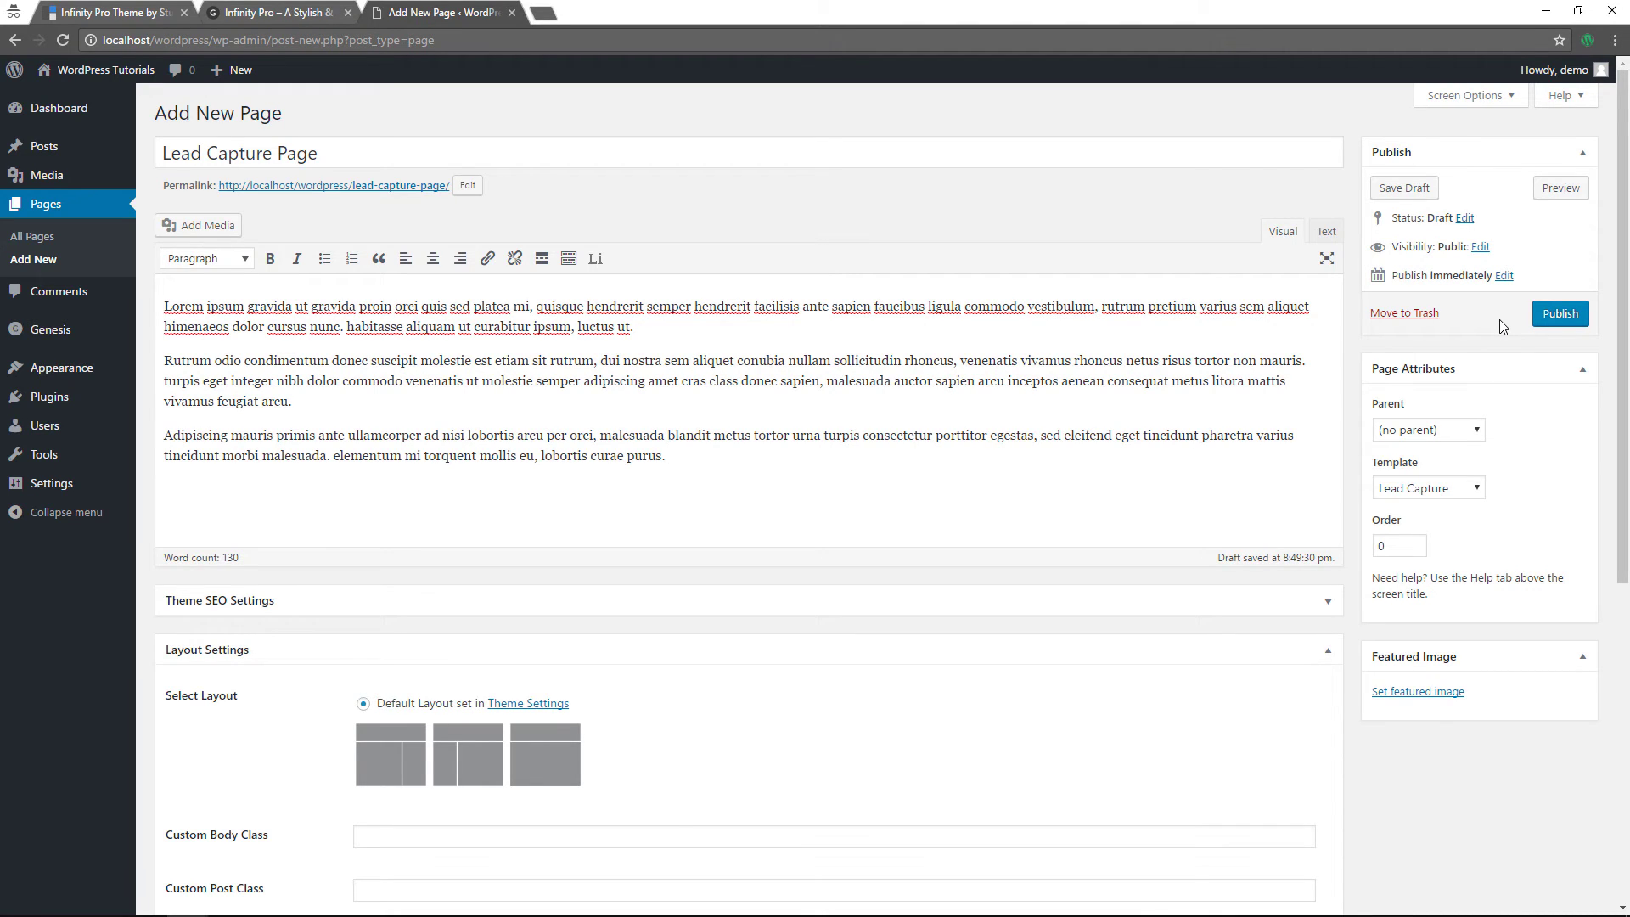
pyautogui.click(1550, 316)
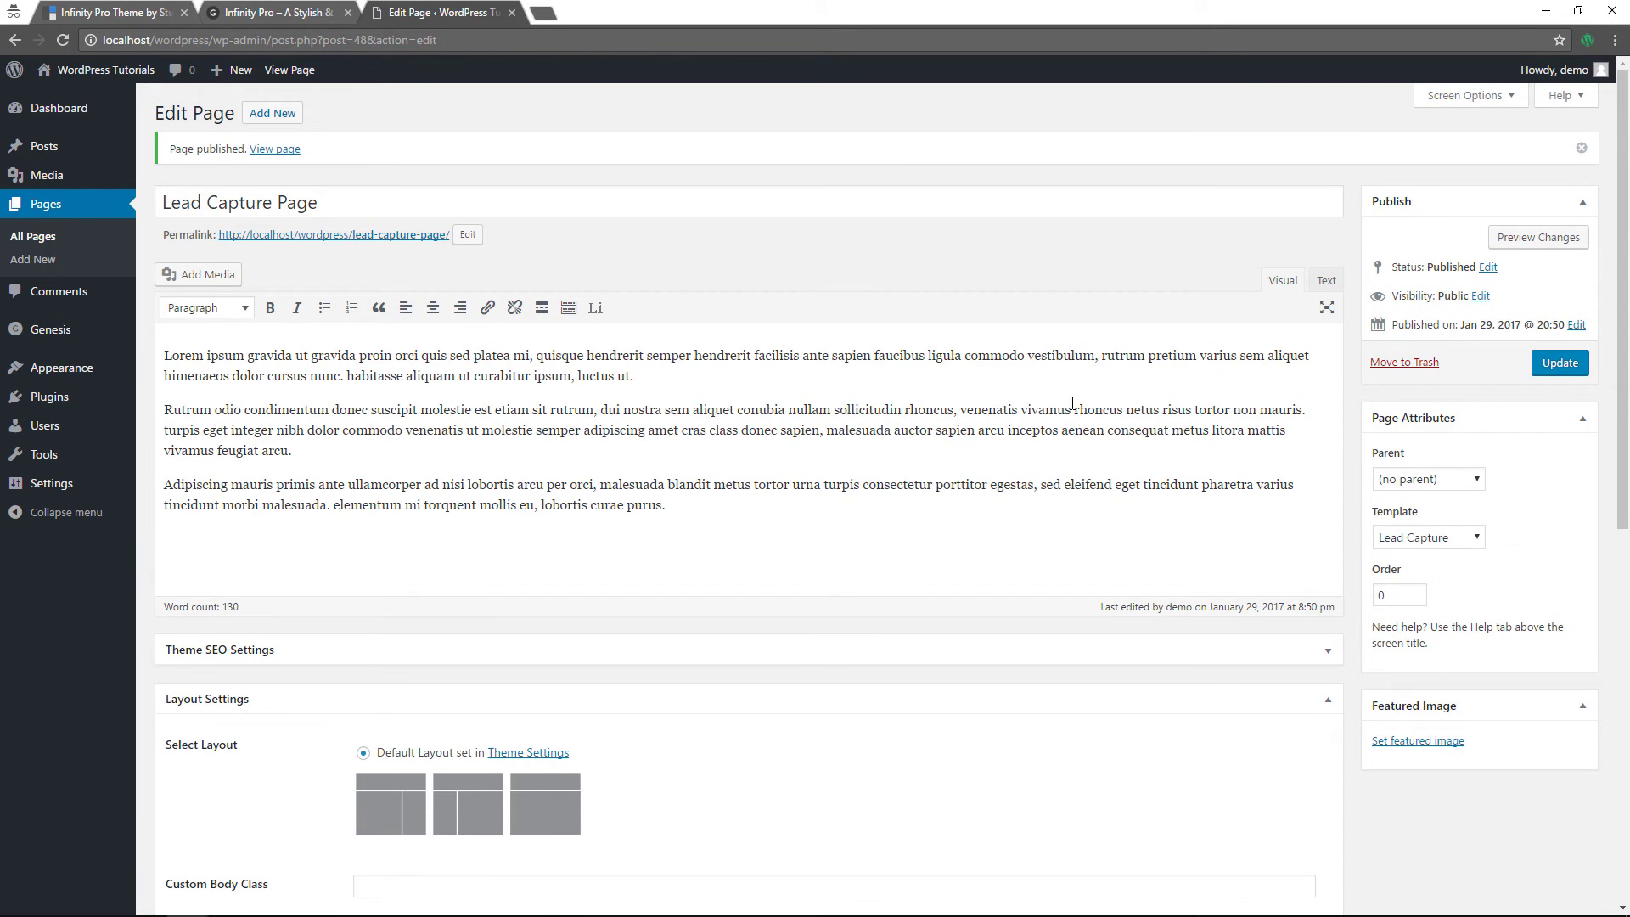
# - Open the published Lead Capture Page in a new browser tab and view it
pyautogui.click(289, 151)
pyautogui.rightClick(290, 153)
pyautogui.click(332, 160)
pyautogui.click(594, 13)
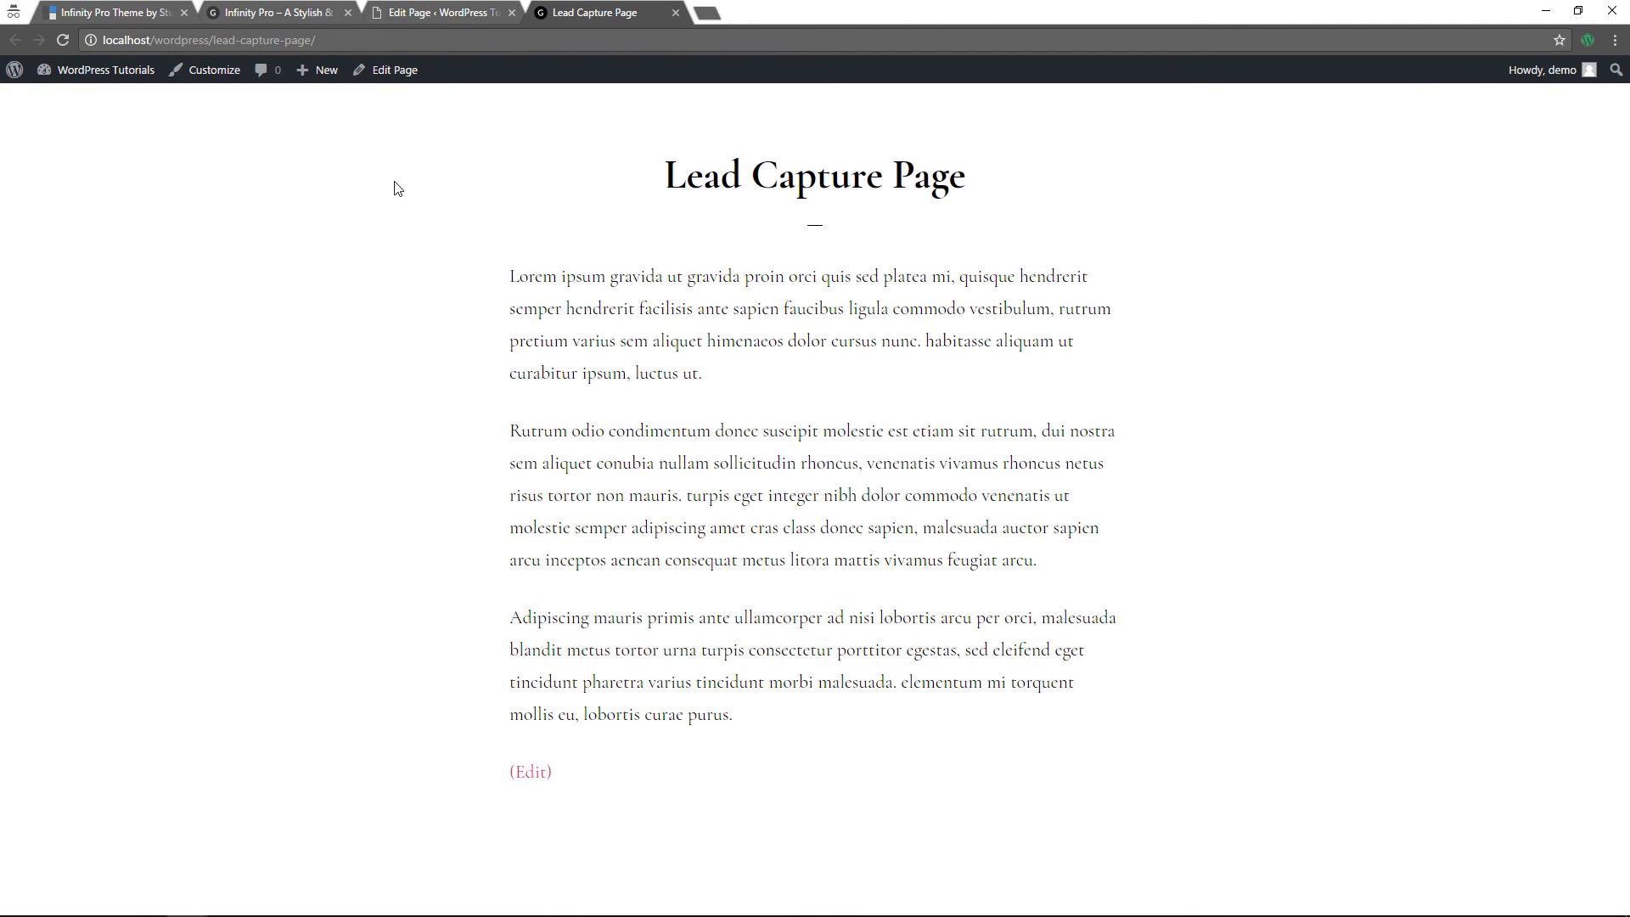
# - Add a Genesis - eNews Extended widget to the Lead Capture widget area
pyautogui.click(453, 13)
pyautogui.moveTo(63, 370)
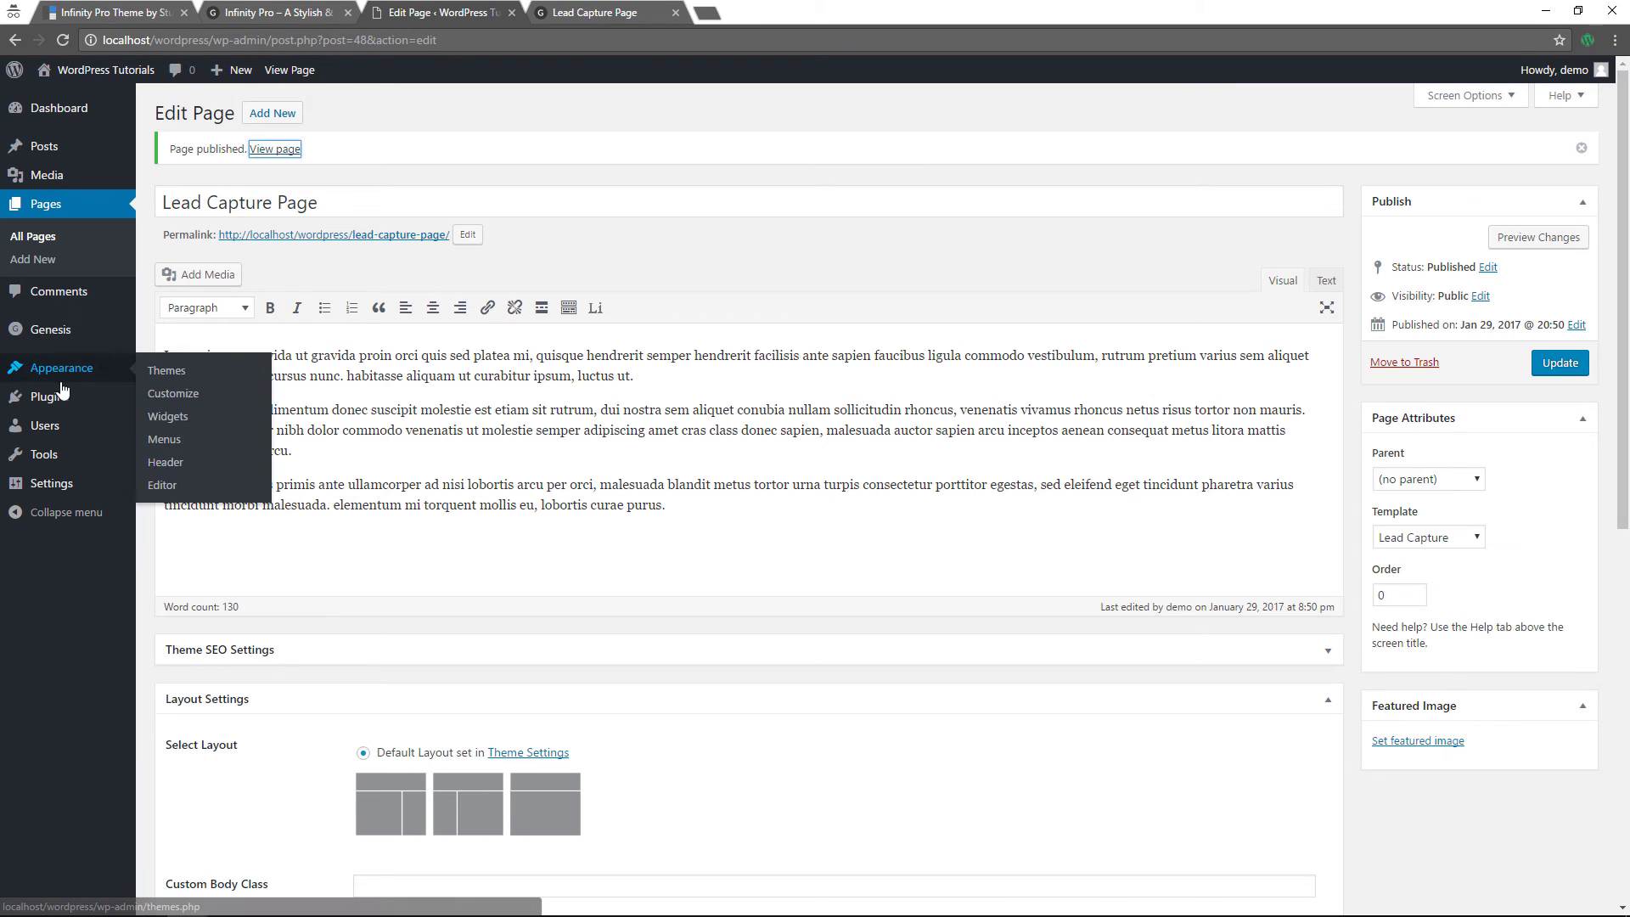
pyautogui.click(181, 418)
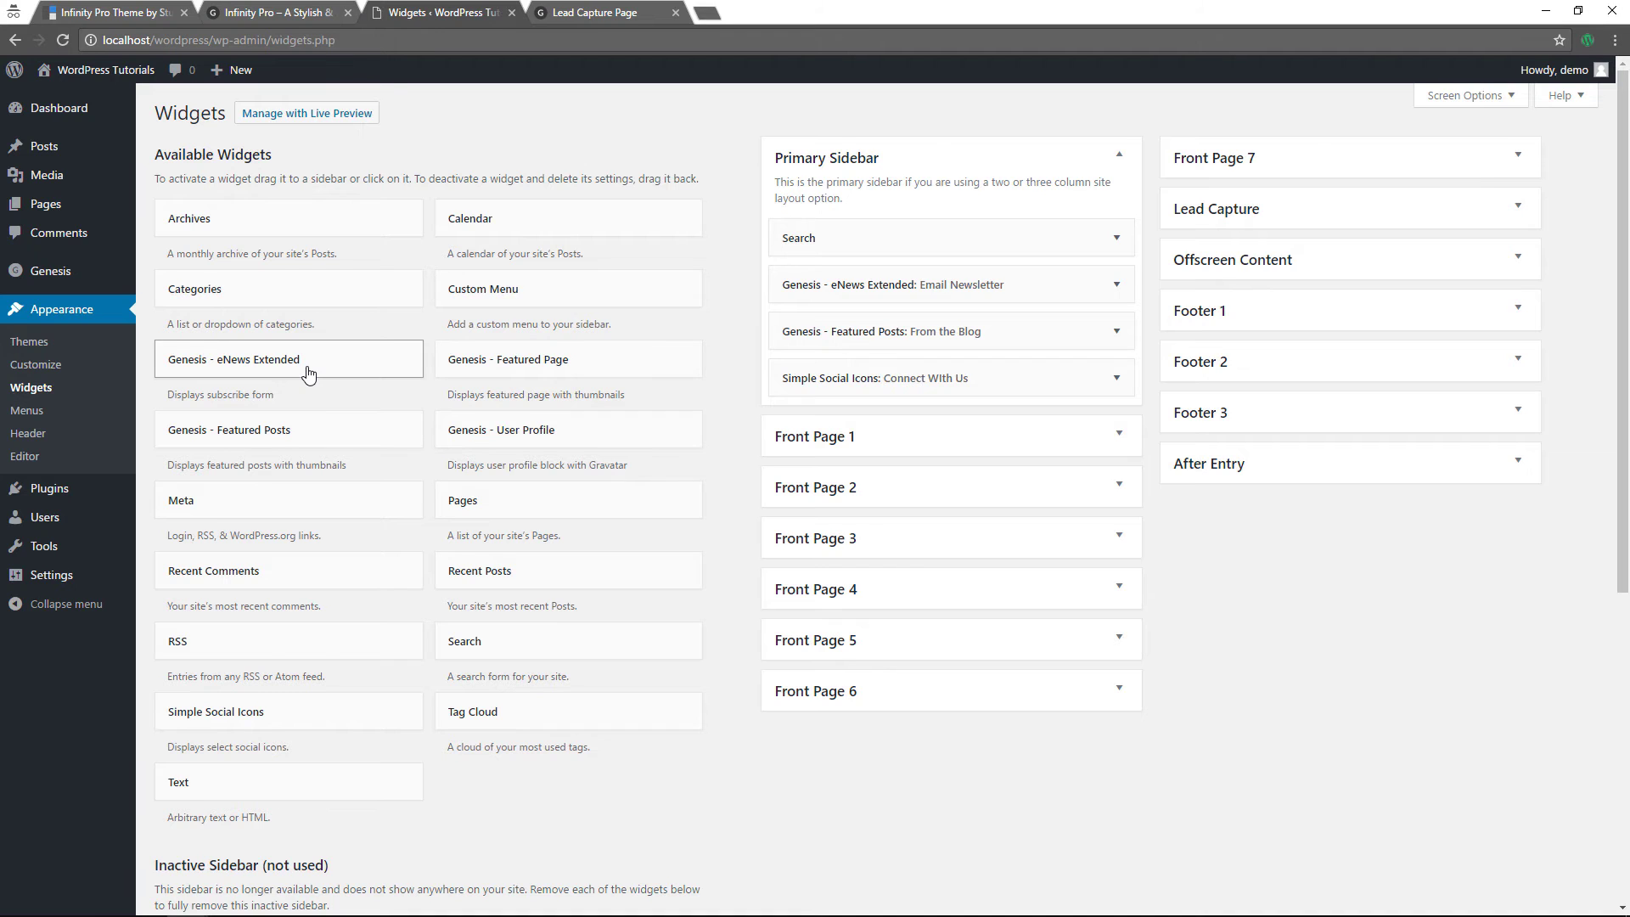
pyautogui.moveTo(308, 373); pyautogui.dragTo(1328, 307)
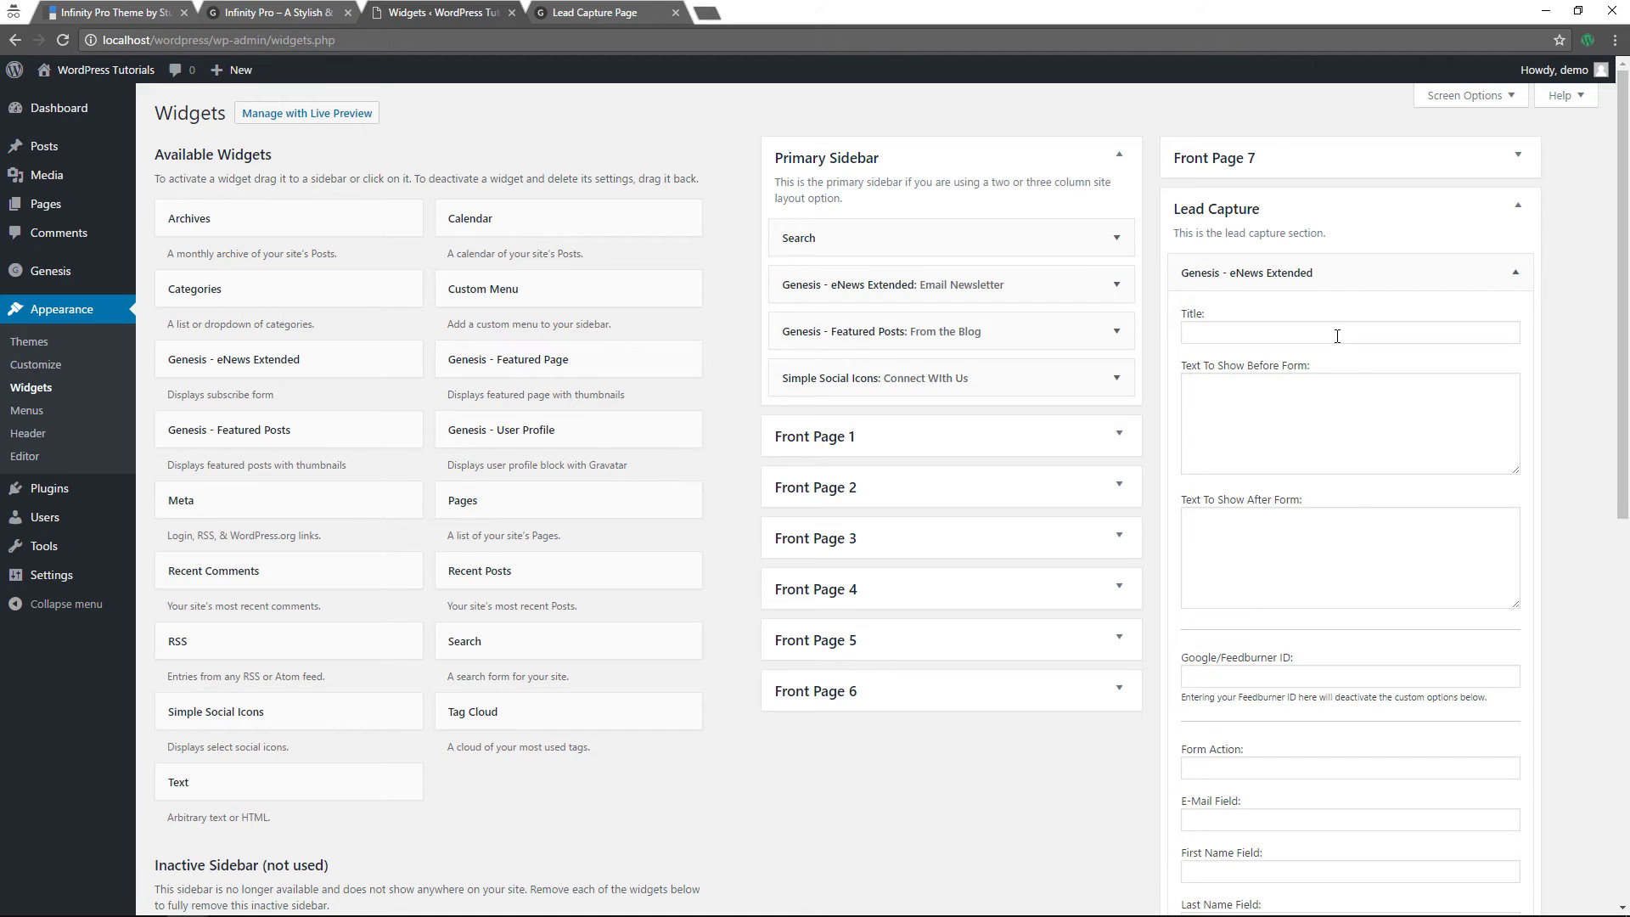
# - Set the lead capture widget's text before the form to "<strong> Sign up for quick access to our exclusive content!</strong>"
pyautogui.click(1220, 486)
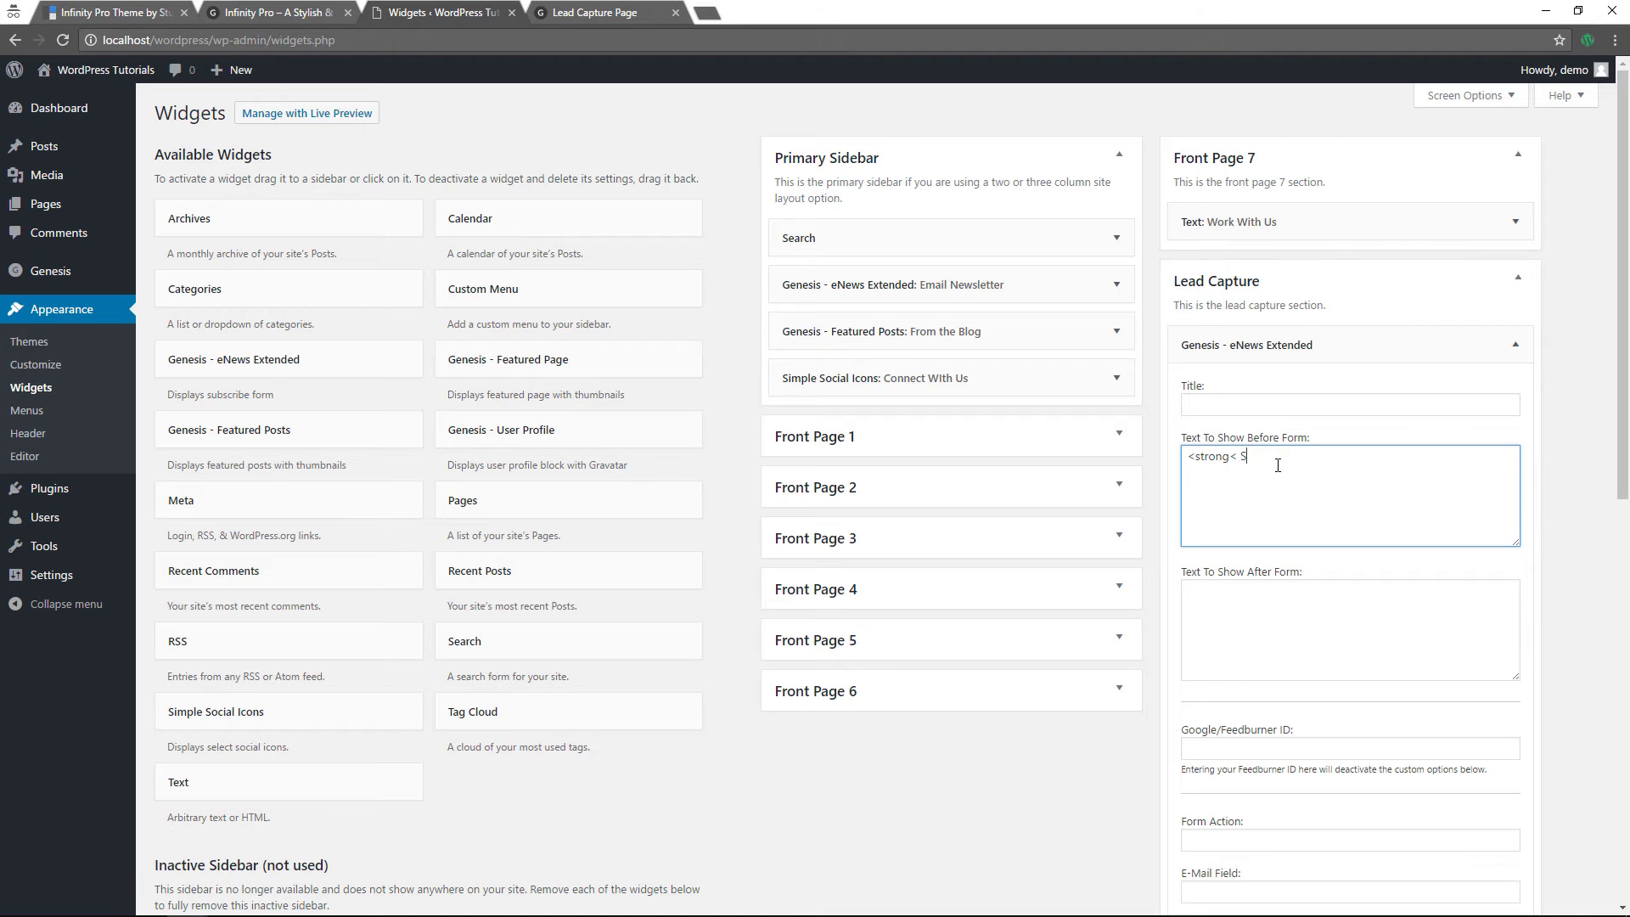
pyautogui.press('BackSpace')
pyautogui.press('BackSpace')
pyautogui.write('> Sign up for quick access to our exclusive content! <')
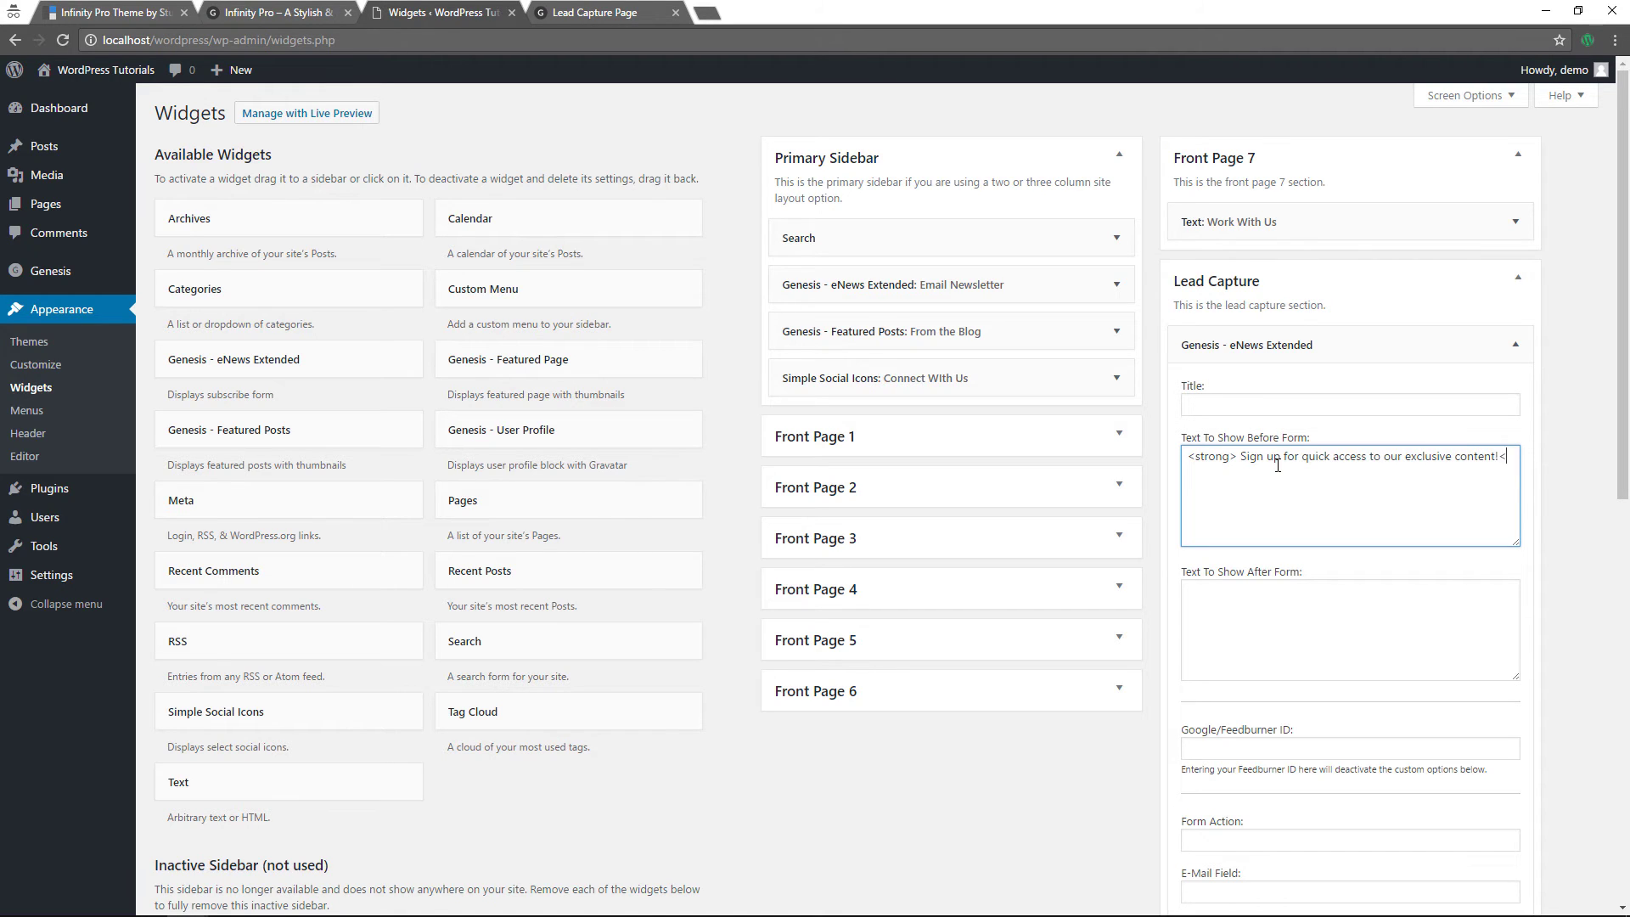
pyautogui.write('/strong>')
# - Enter "#" as the lead capture widget's Form Action, E-Mail Field, First Name Field and Last Name Field
pyautogui.scroll(-2, 1299, 701)
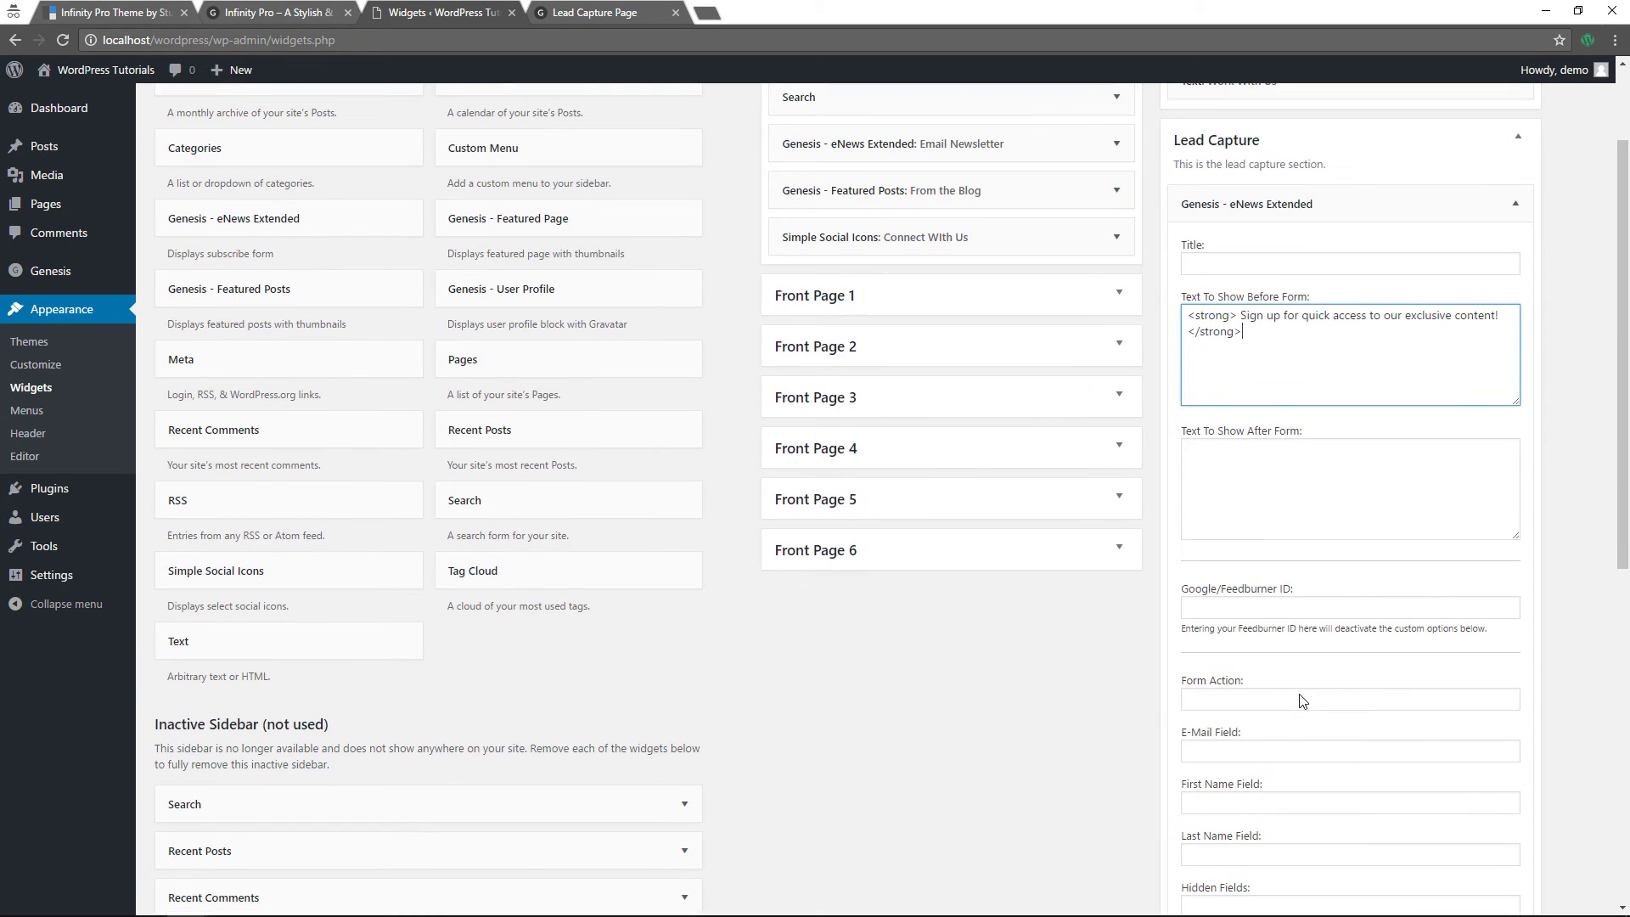
pyautogui.click(1280, 697)
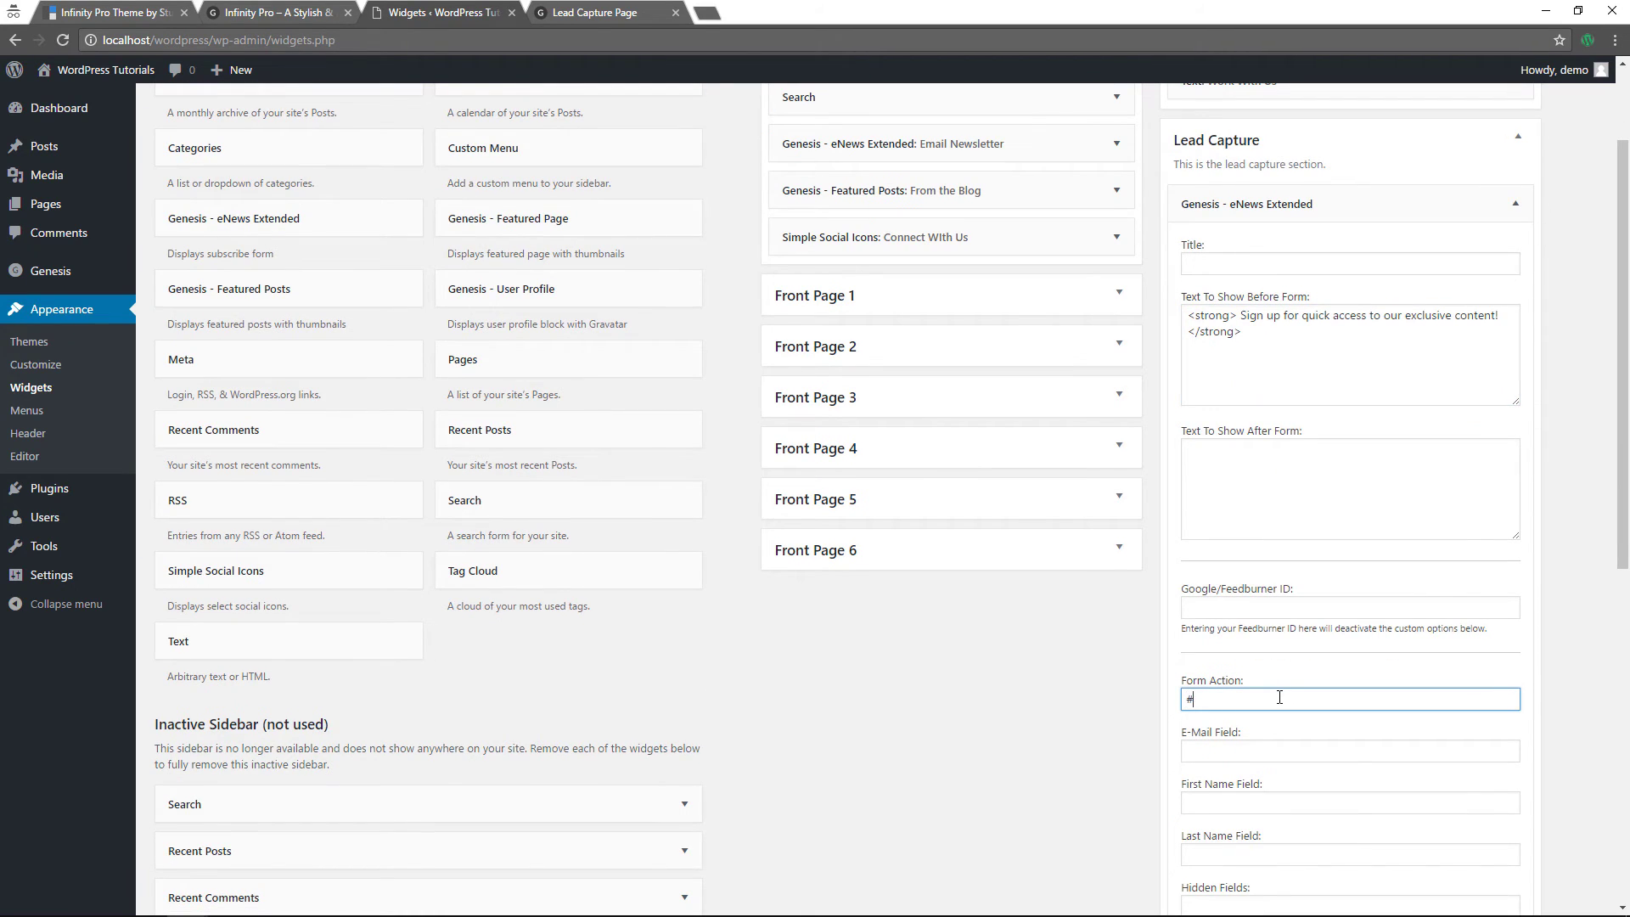
pyautogui.click(1260, 747)
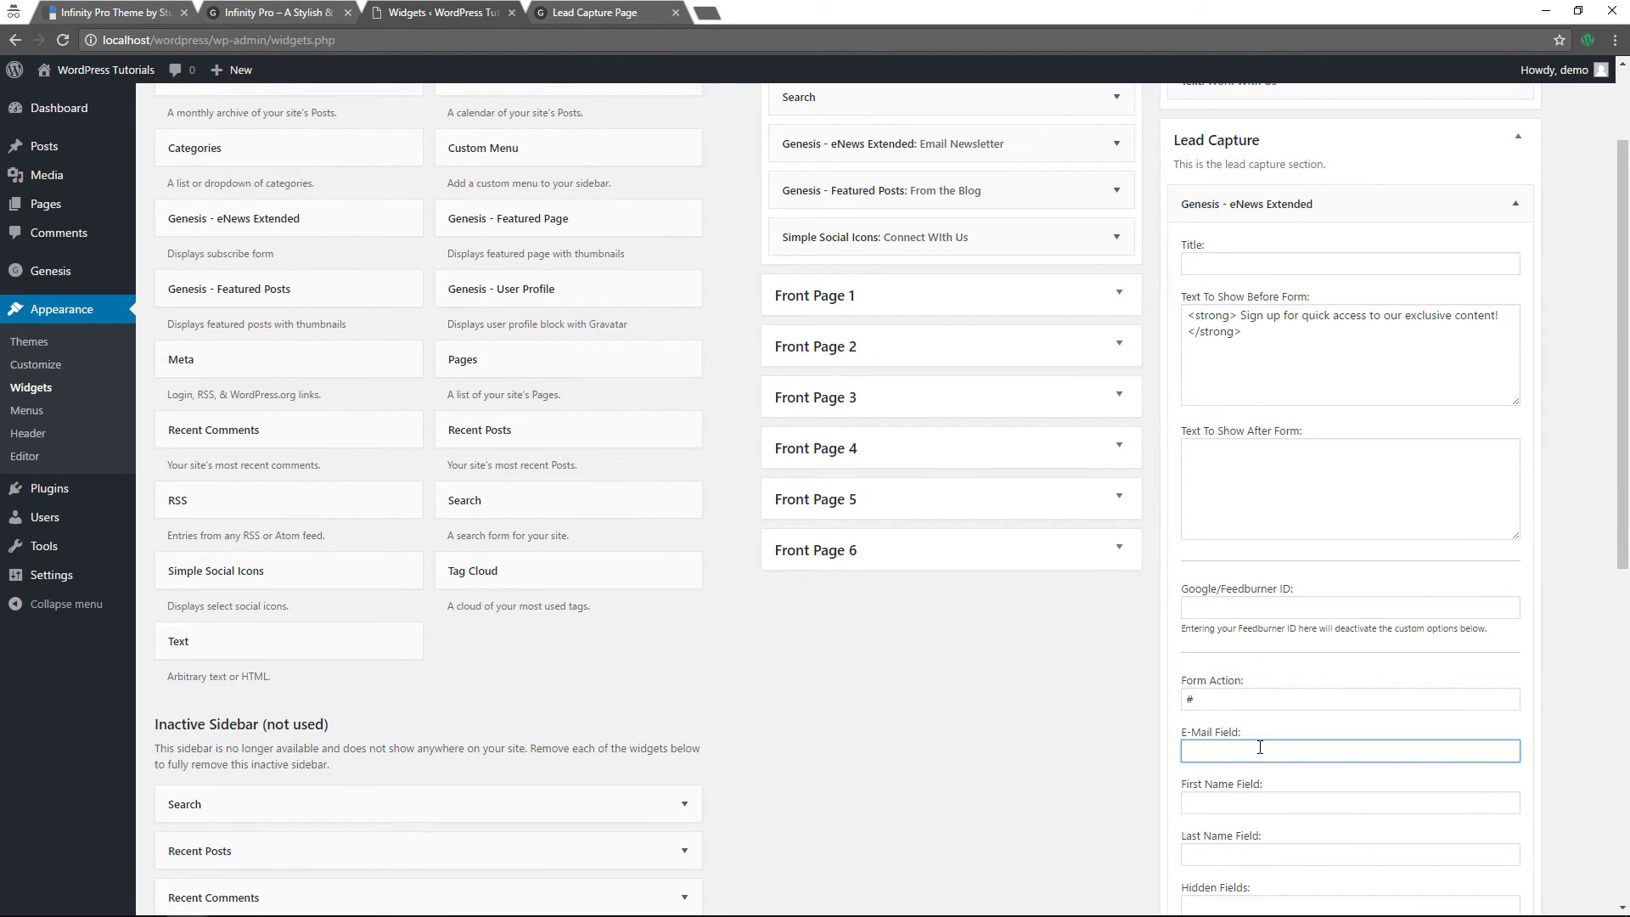
pyautogui.write('#')
pyautogui.scroll(-2, 1260, 747)
pyautogui.click(1251, 663)
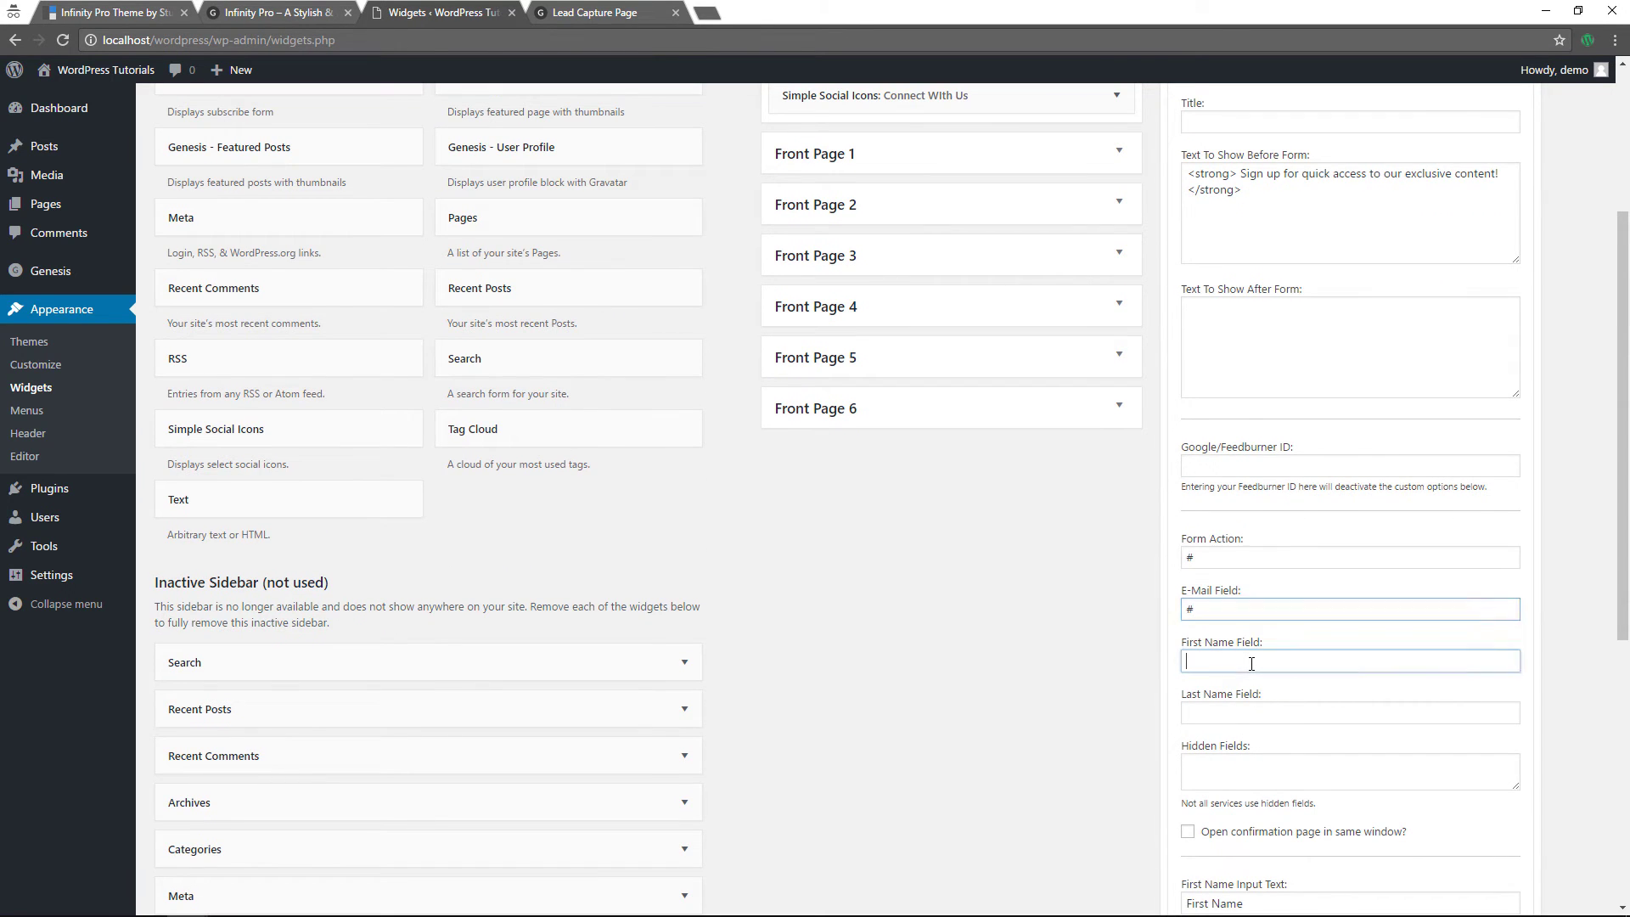
pyautogui.click(1229, 722)
pyautogui.write('#')
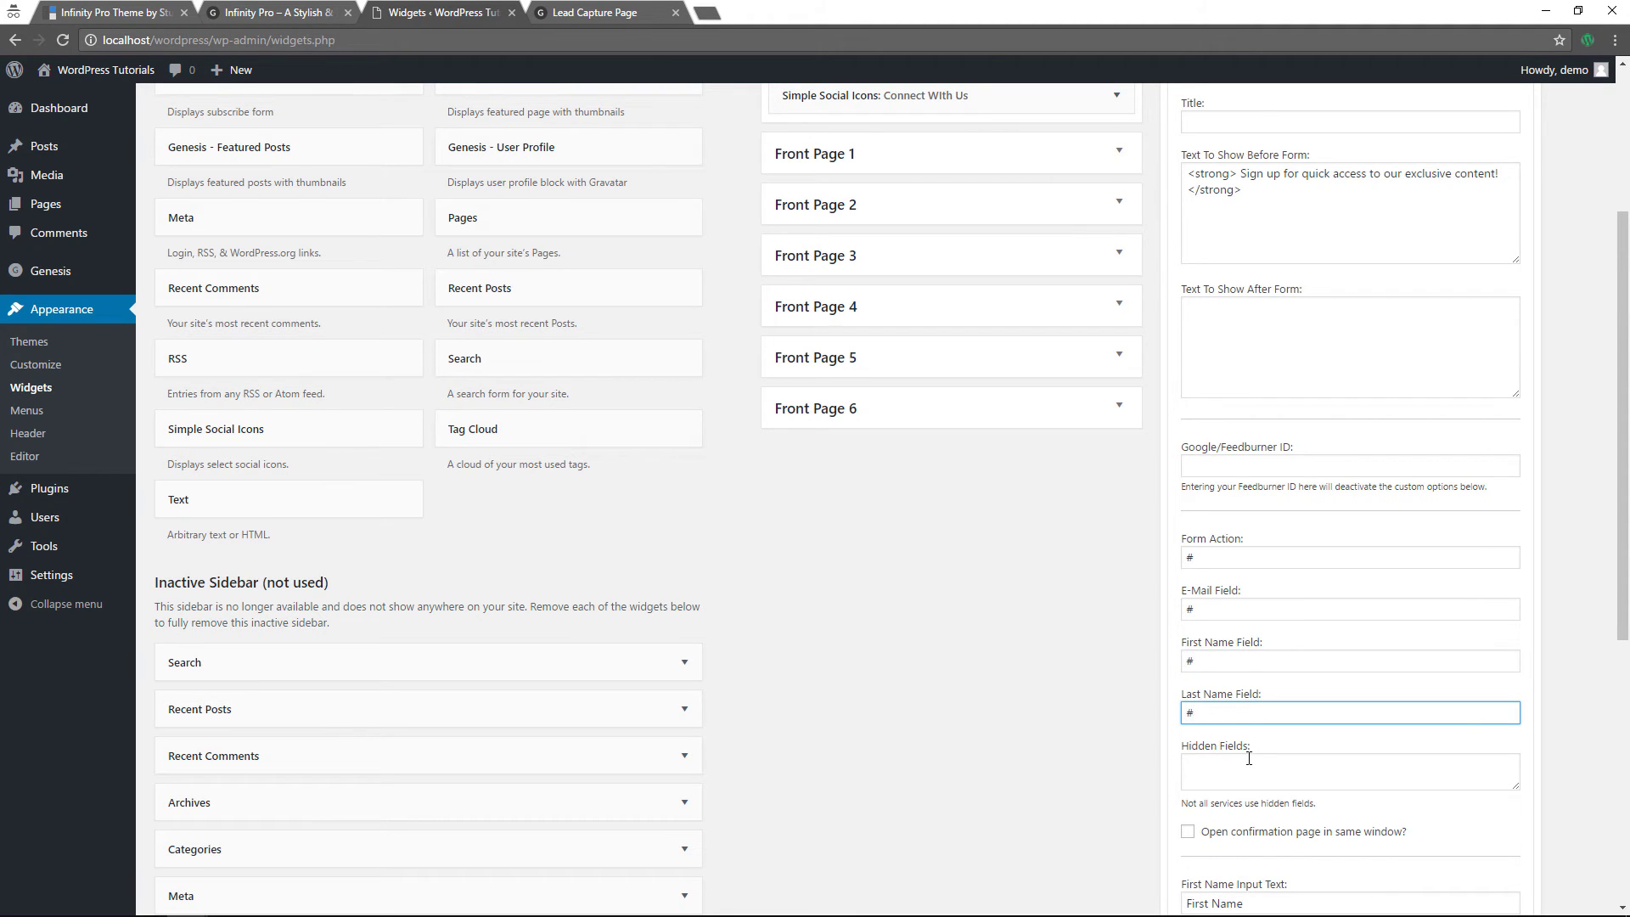
# - Change the lead capture form's button text to "Download" and save the widget
pyautogui.scroll(-2, 1249, 758)
pyautogui.scroll(-4, 1274, 763)
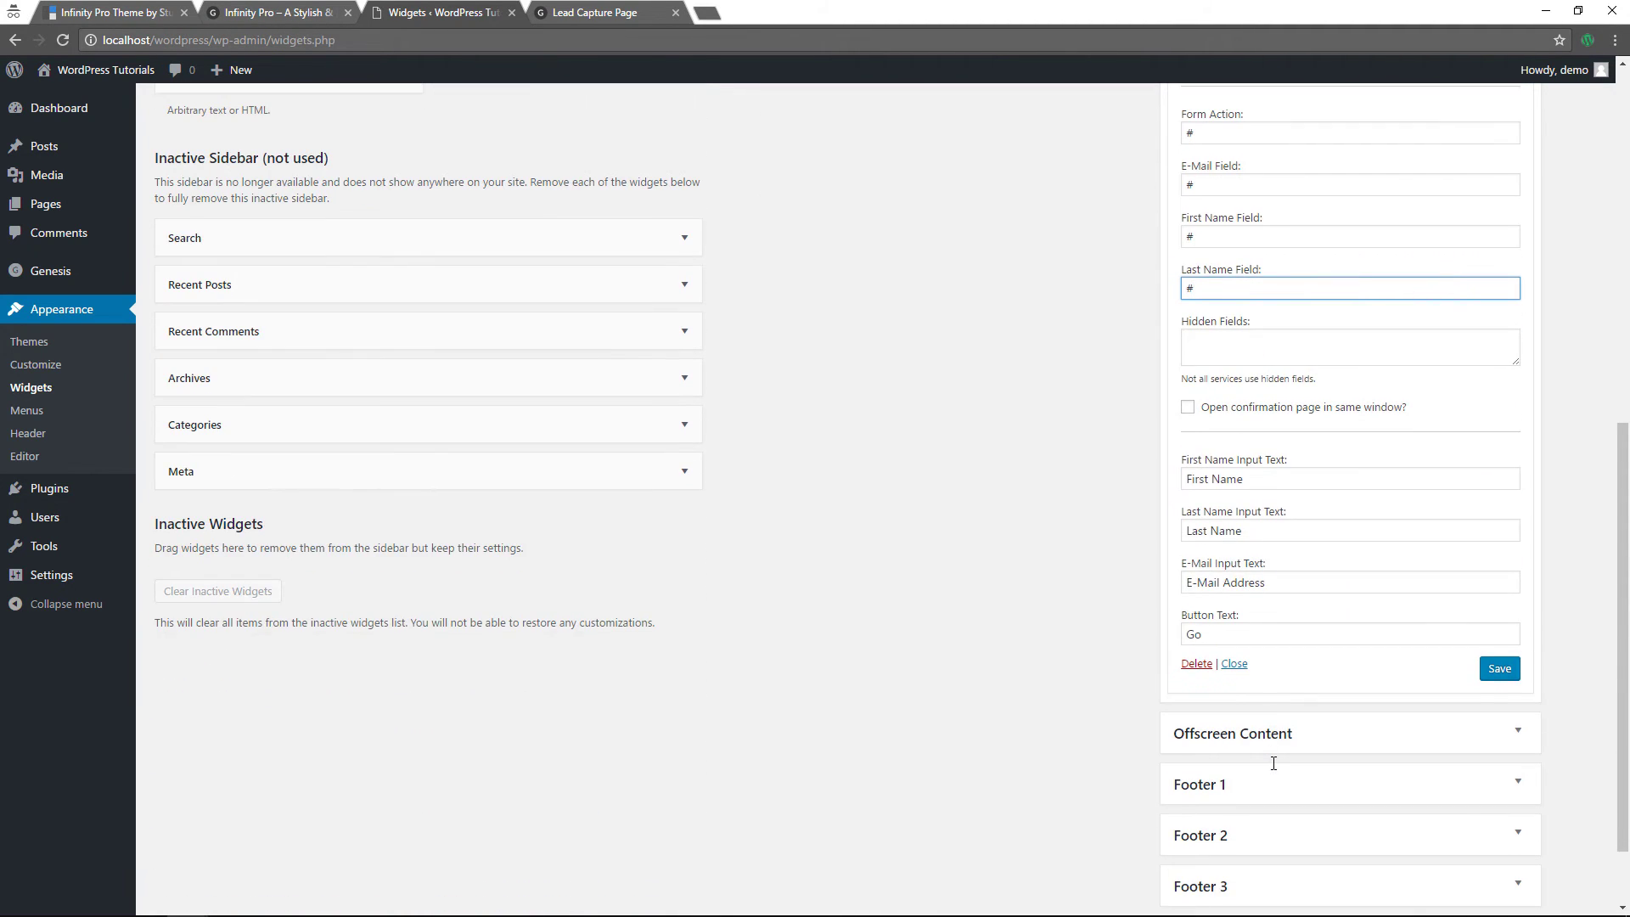
pyautogui.moveTo(1210, 635); pyautogui.dragTo(1154, 630)
pyautogui.write('Downlo')
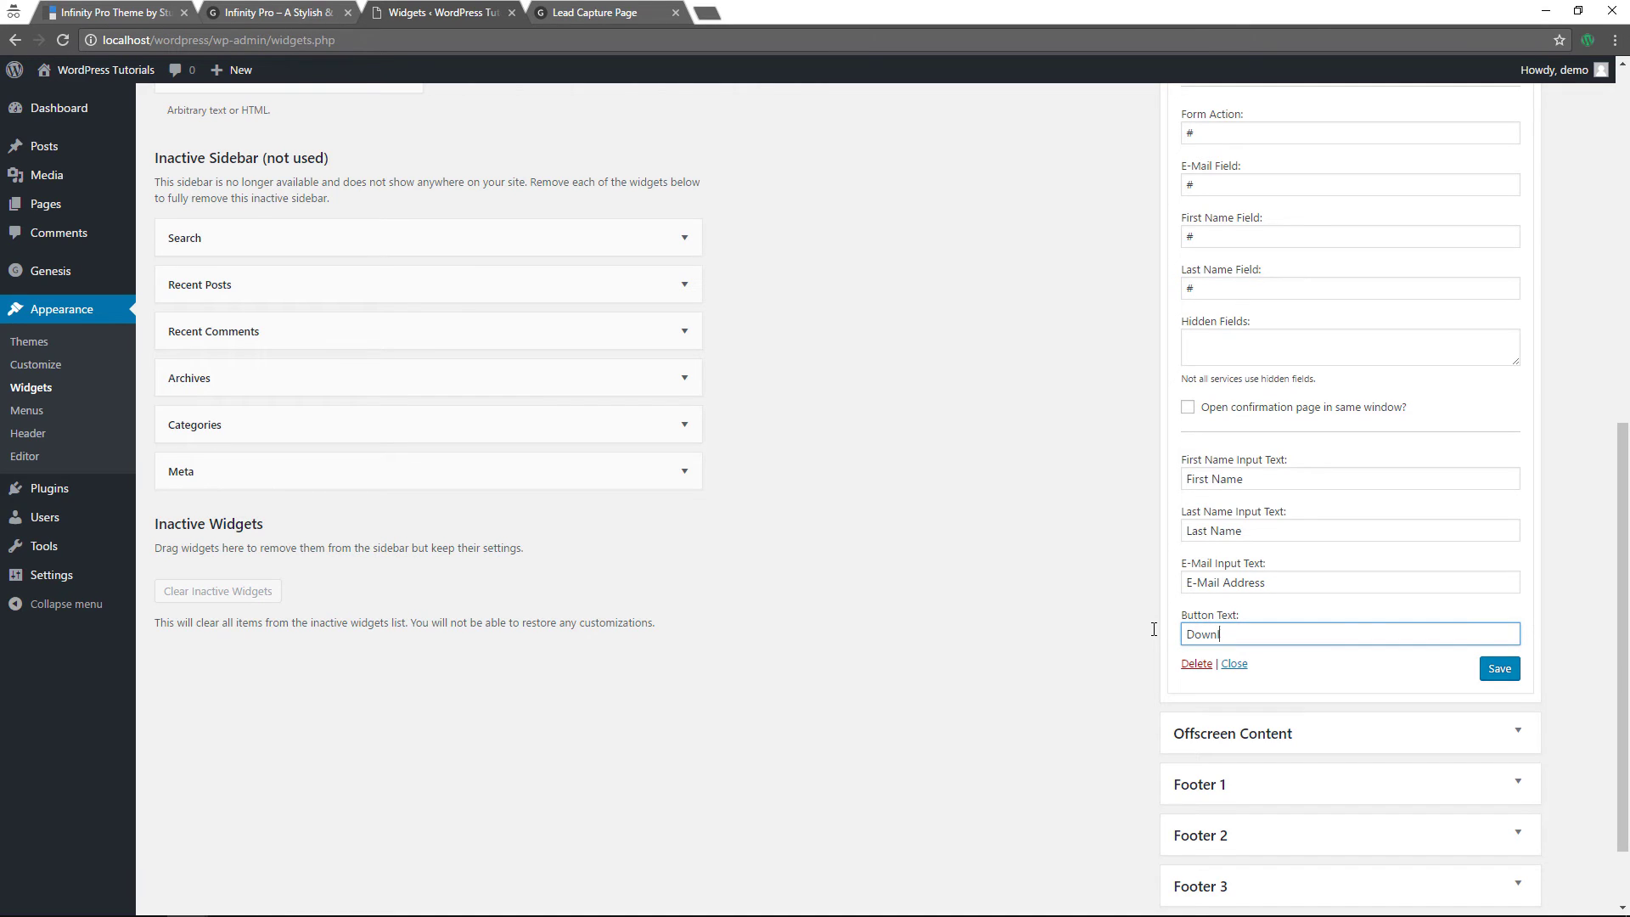
pyautogui.press('BackSpace')
pyautogui.press('BackSpace')
pyautogui.write('oad')
pyautogui.click(1499, 670)
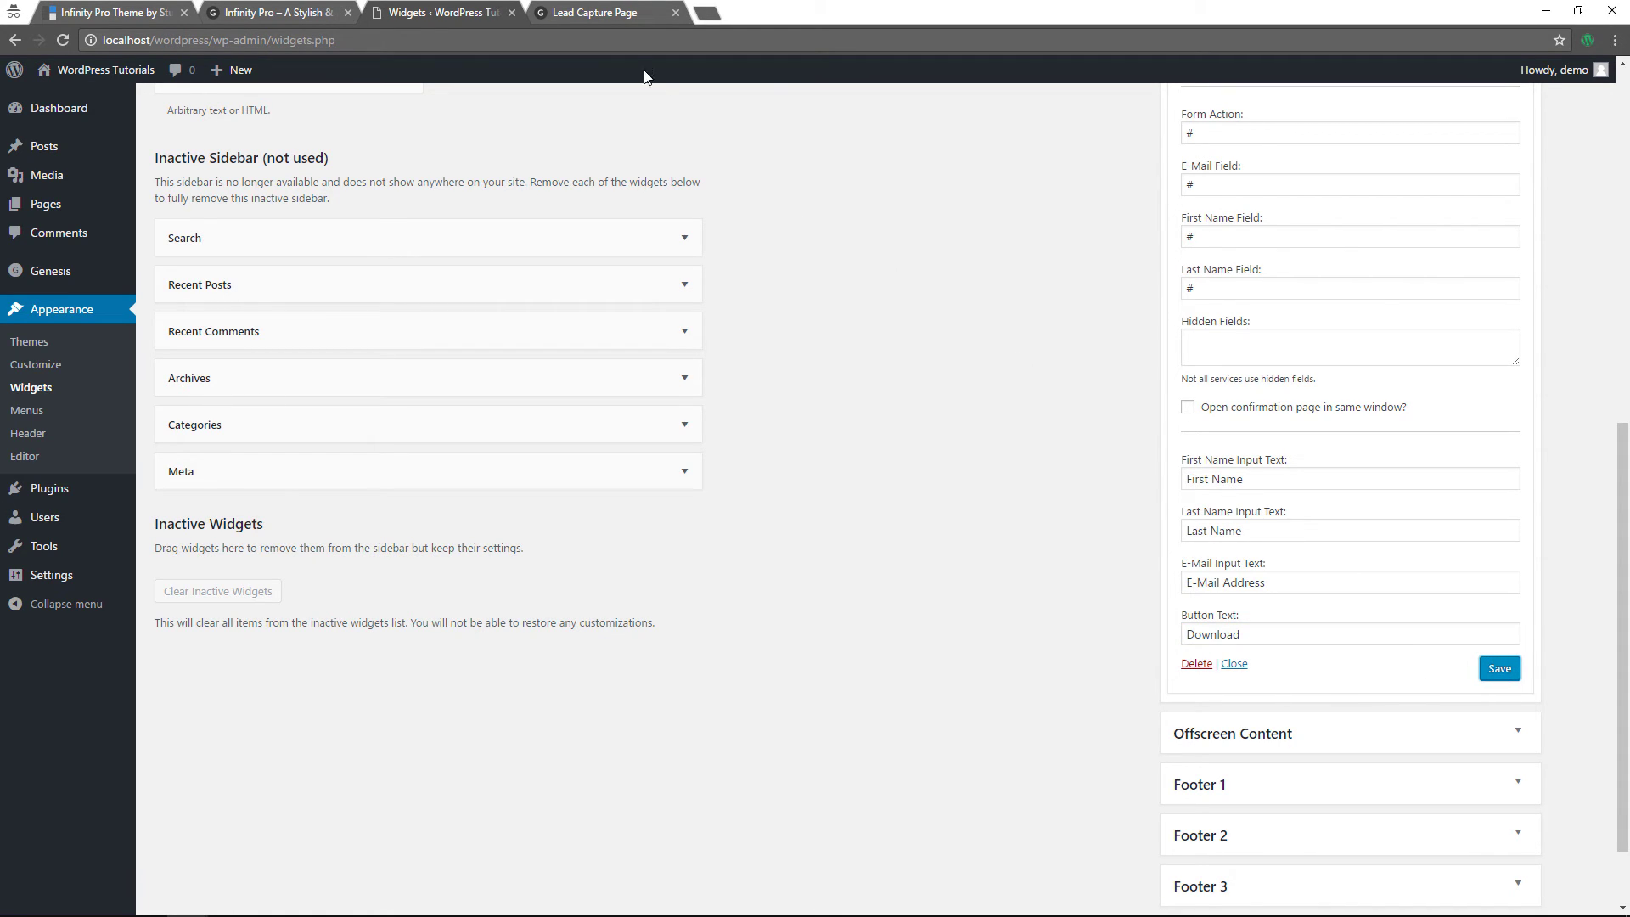
# - Reload the published Lead Capture Page, look over its sign-up form, and close the page's browser tab
pyautogui.click(616, 17)
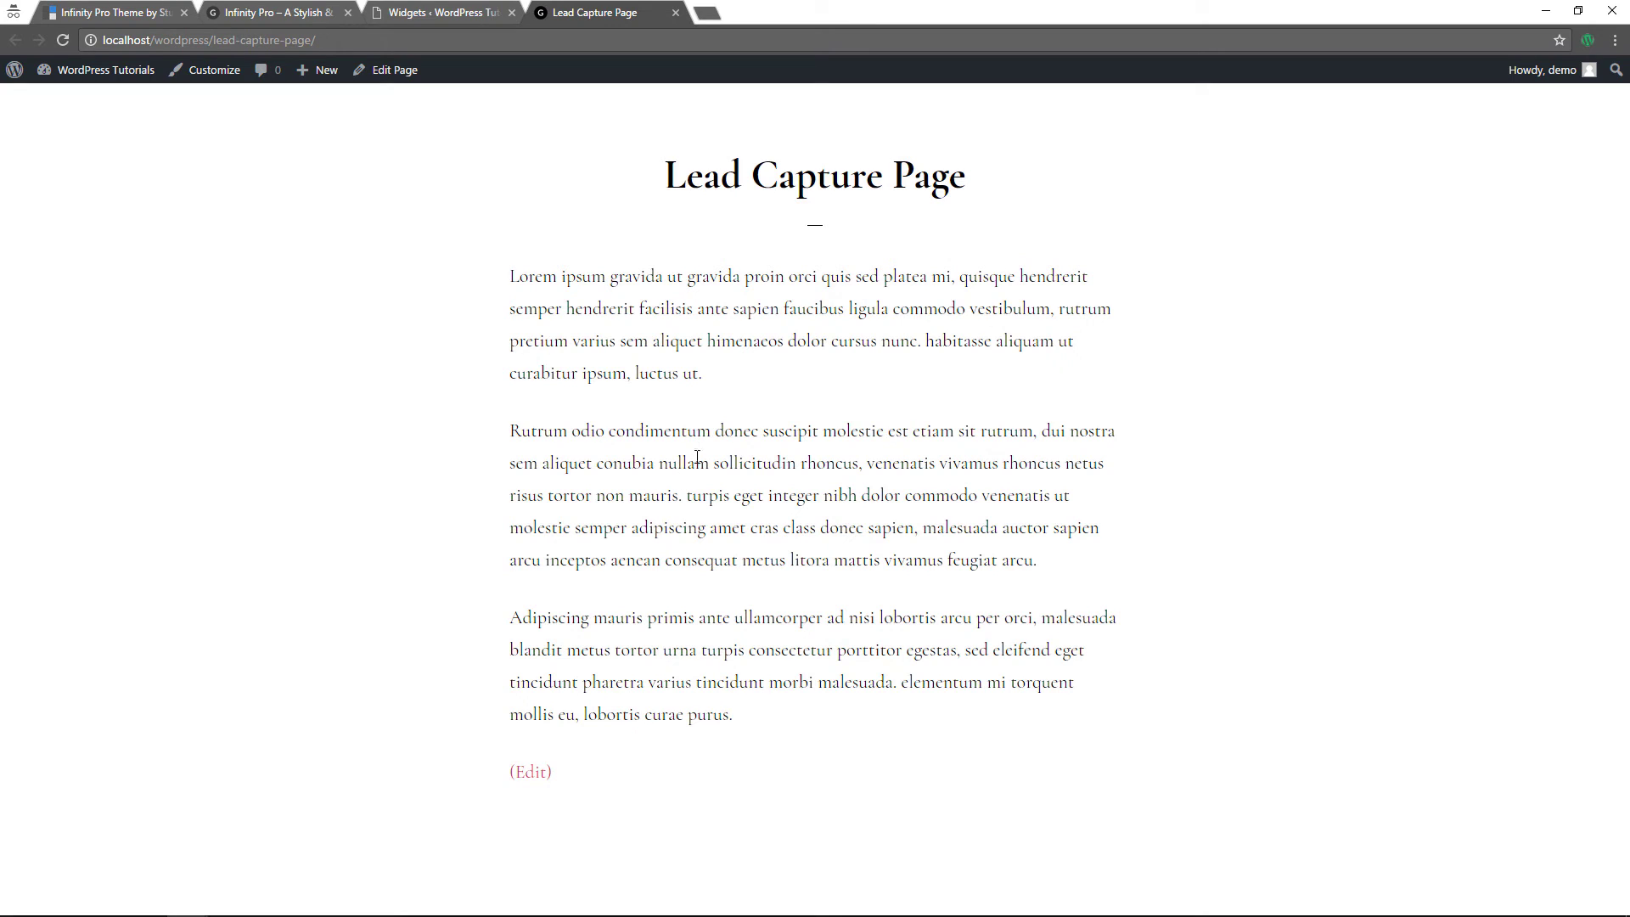
pyautogui.click(61, 41)
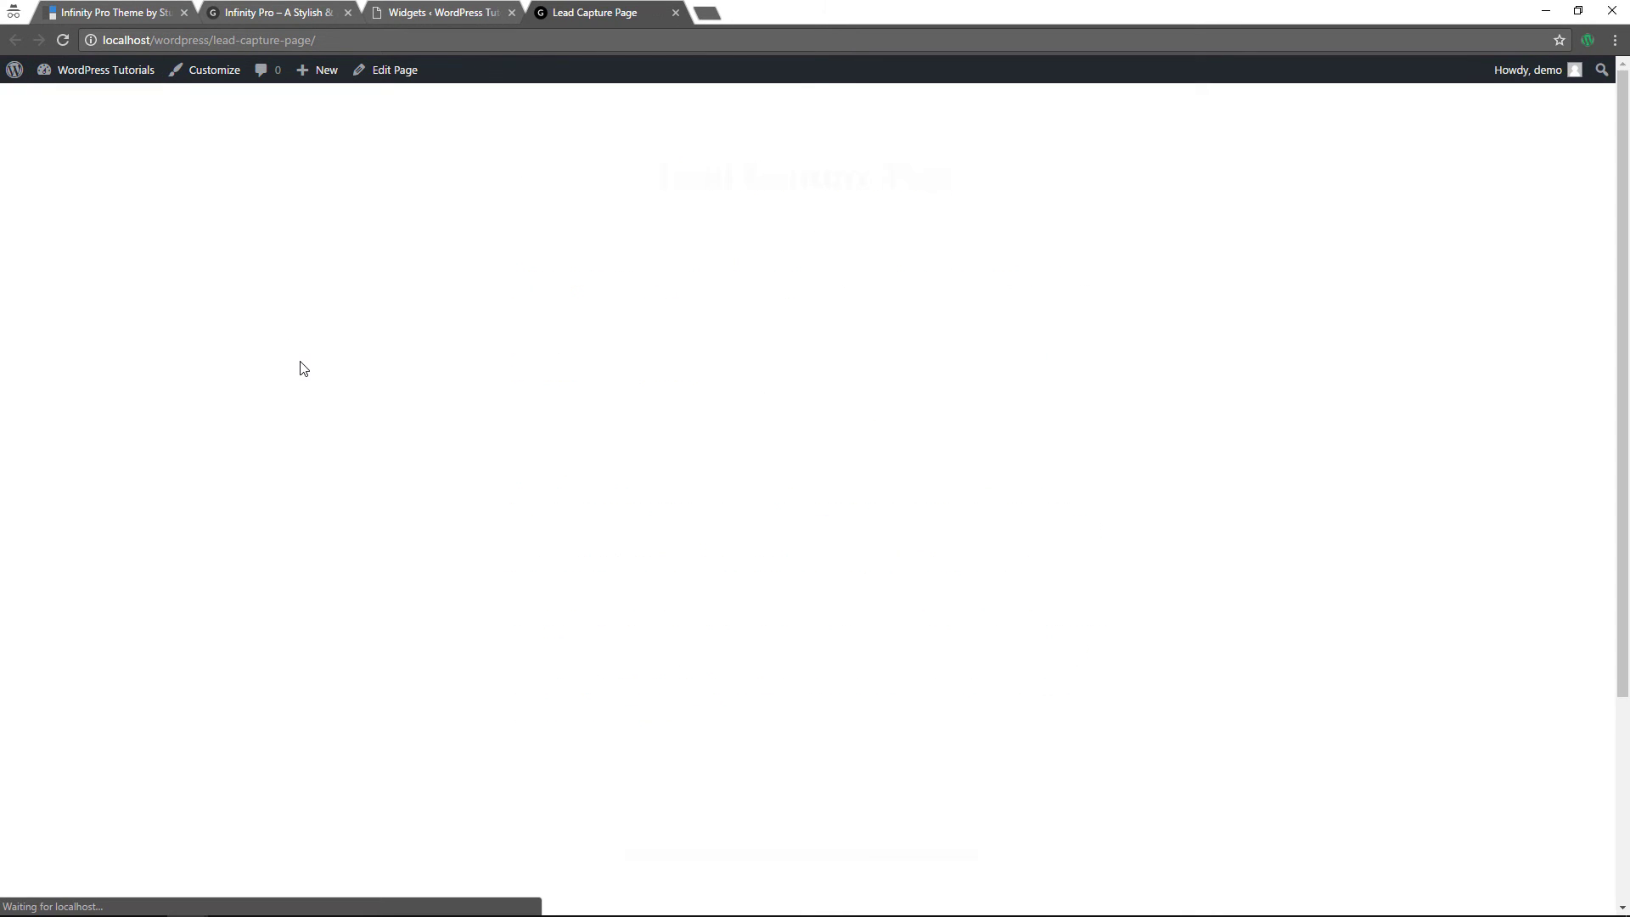
pyautogui.scroll(-3, 302, 365)
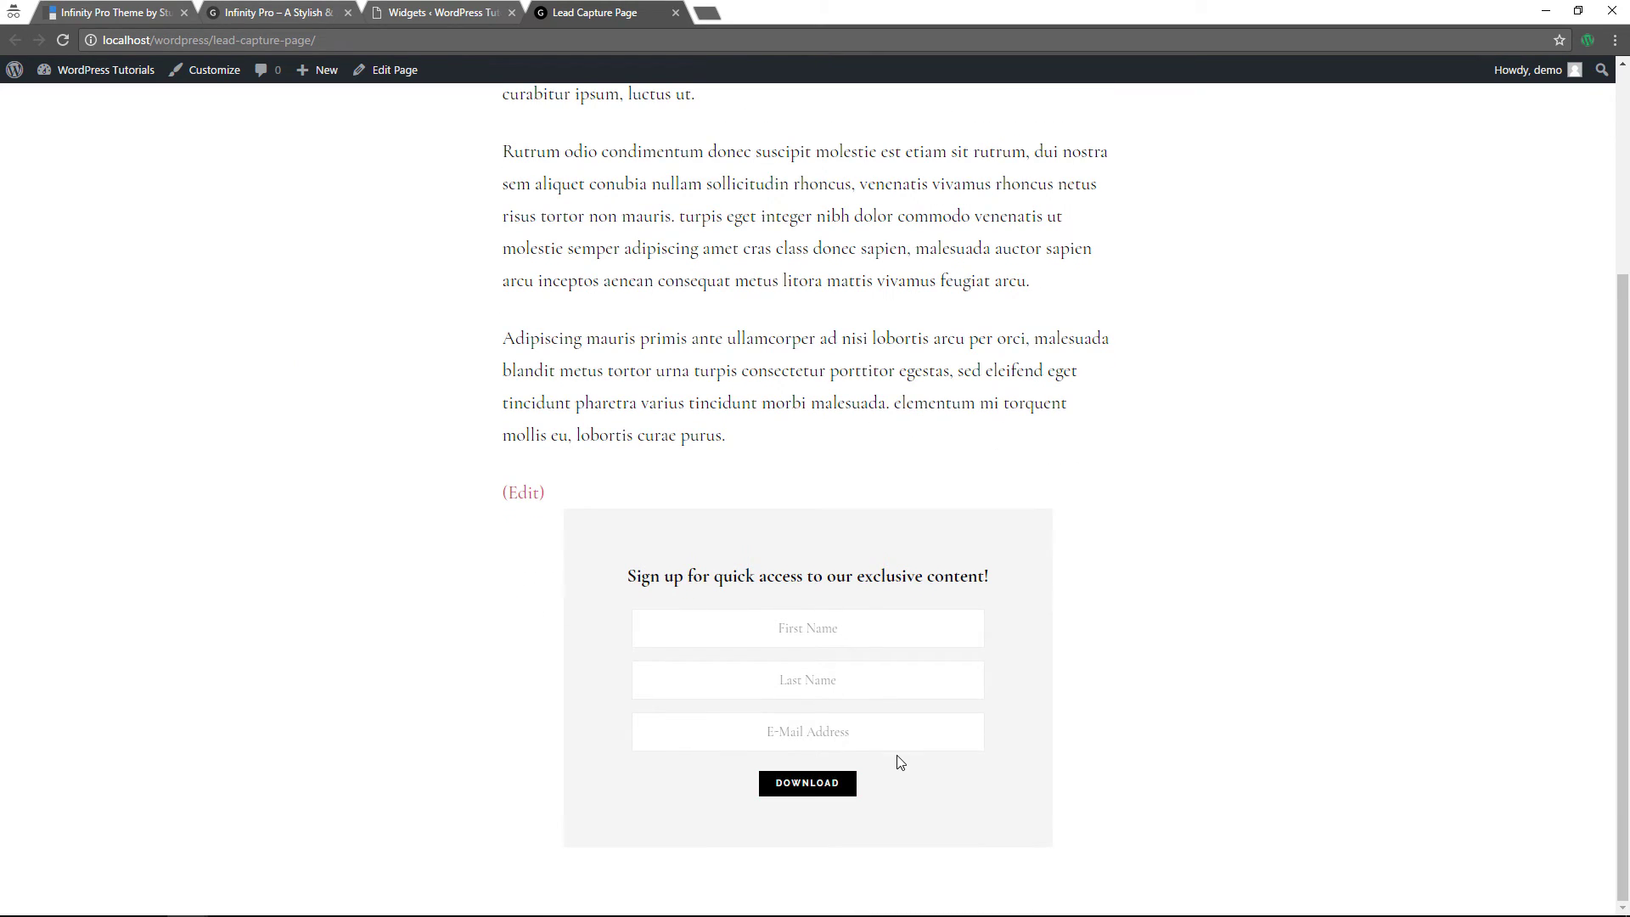
pyautogui.scroll(3, 900, 762)
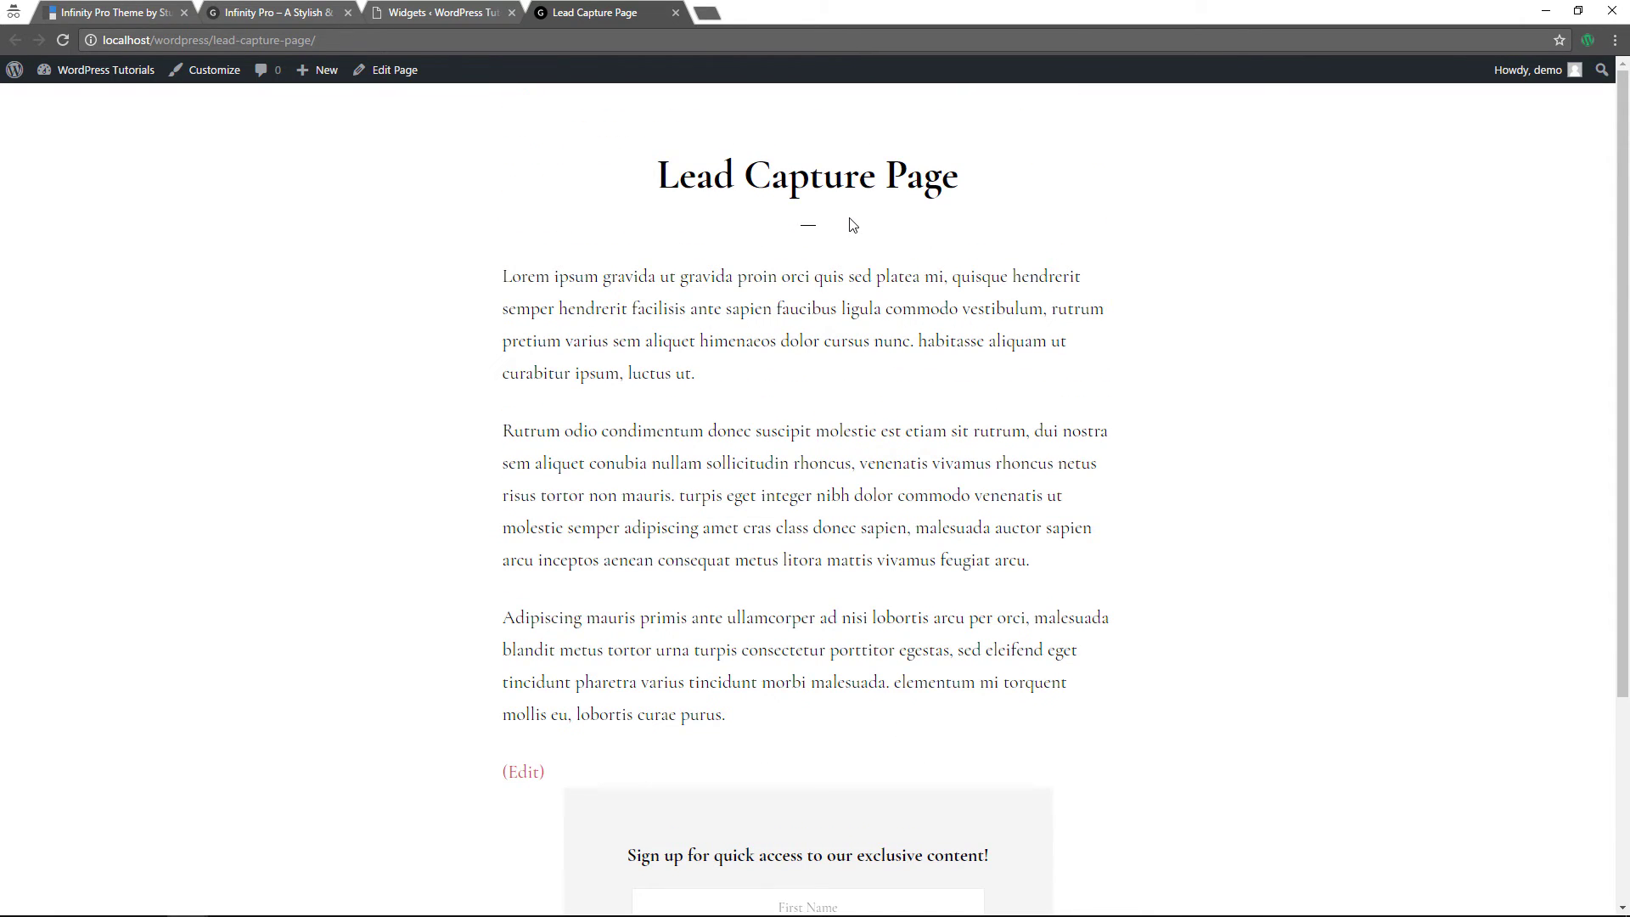
pyautogui.hotkey('ctrl', 'w')
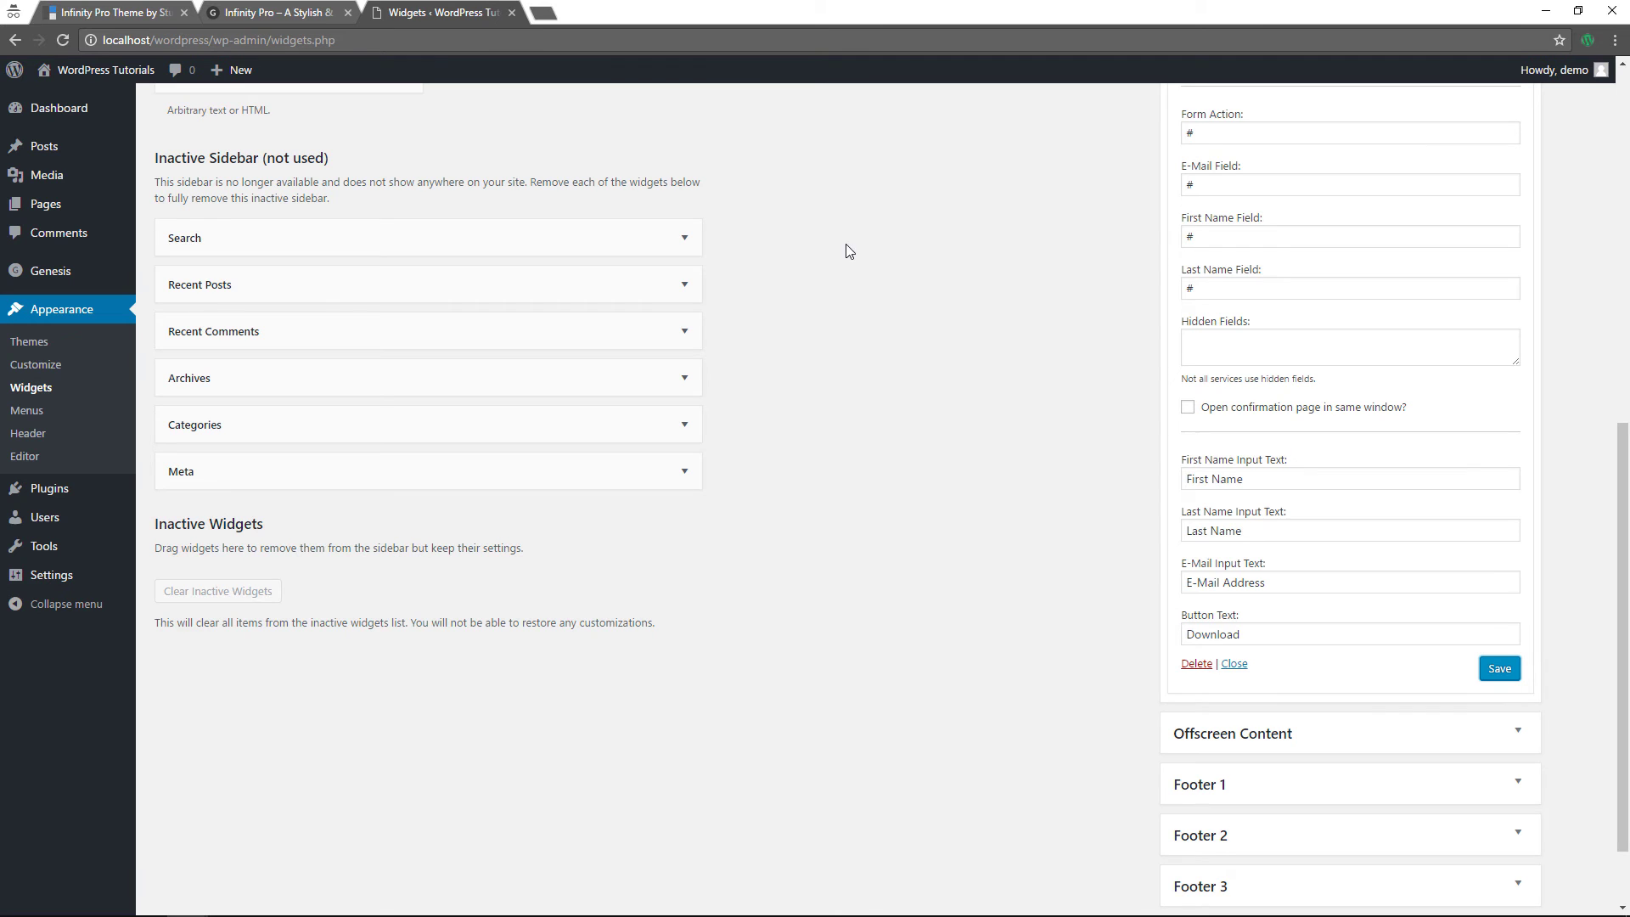
# - Add a Genesis - eNews Extended widget to the Offscreen Content area with "Sign Up for updates and tips." before the form
pyautogui.scroll(7, 949, 306)
pyautogui.scroll(1, 950, 319)
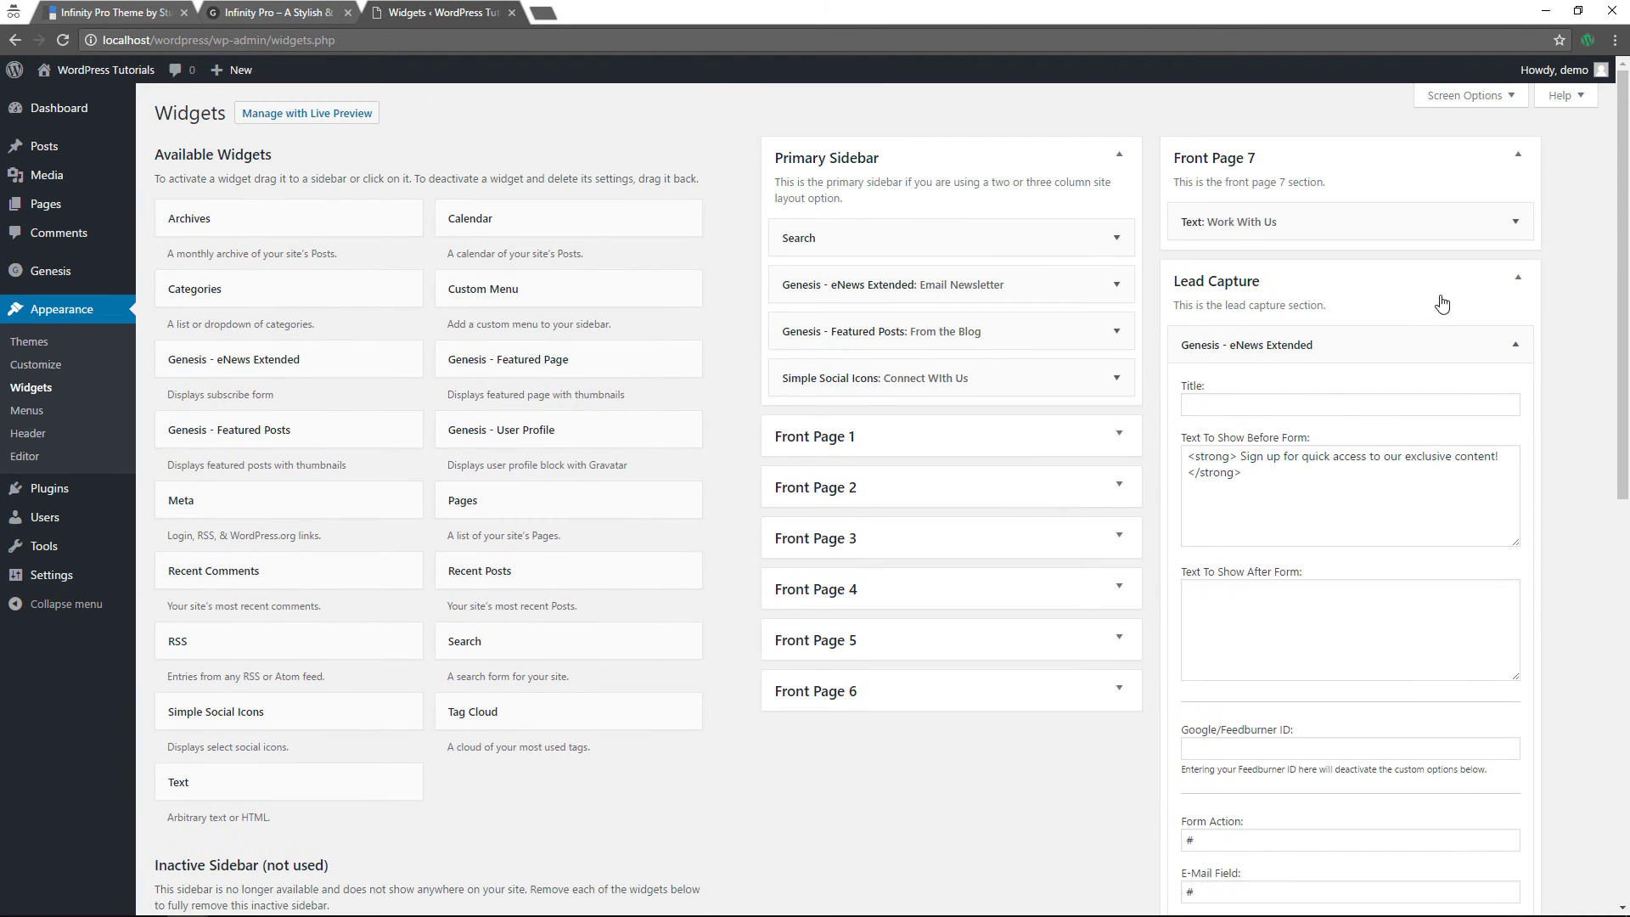
pyautogui.click(1515, 284)
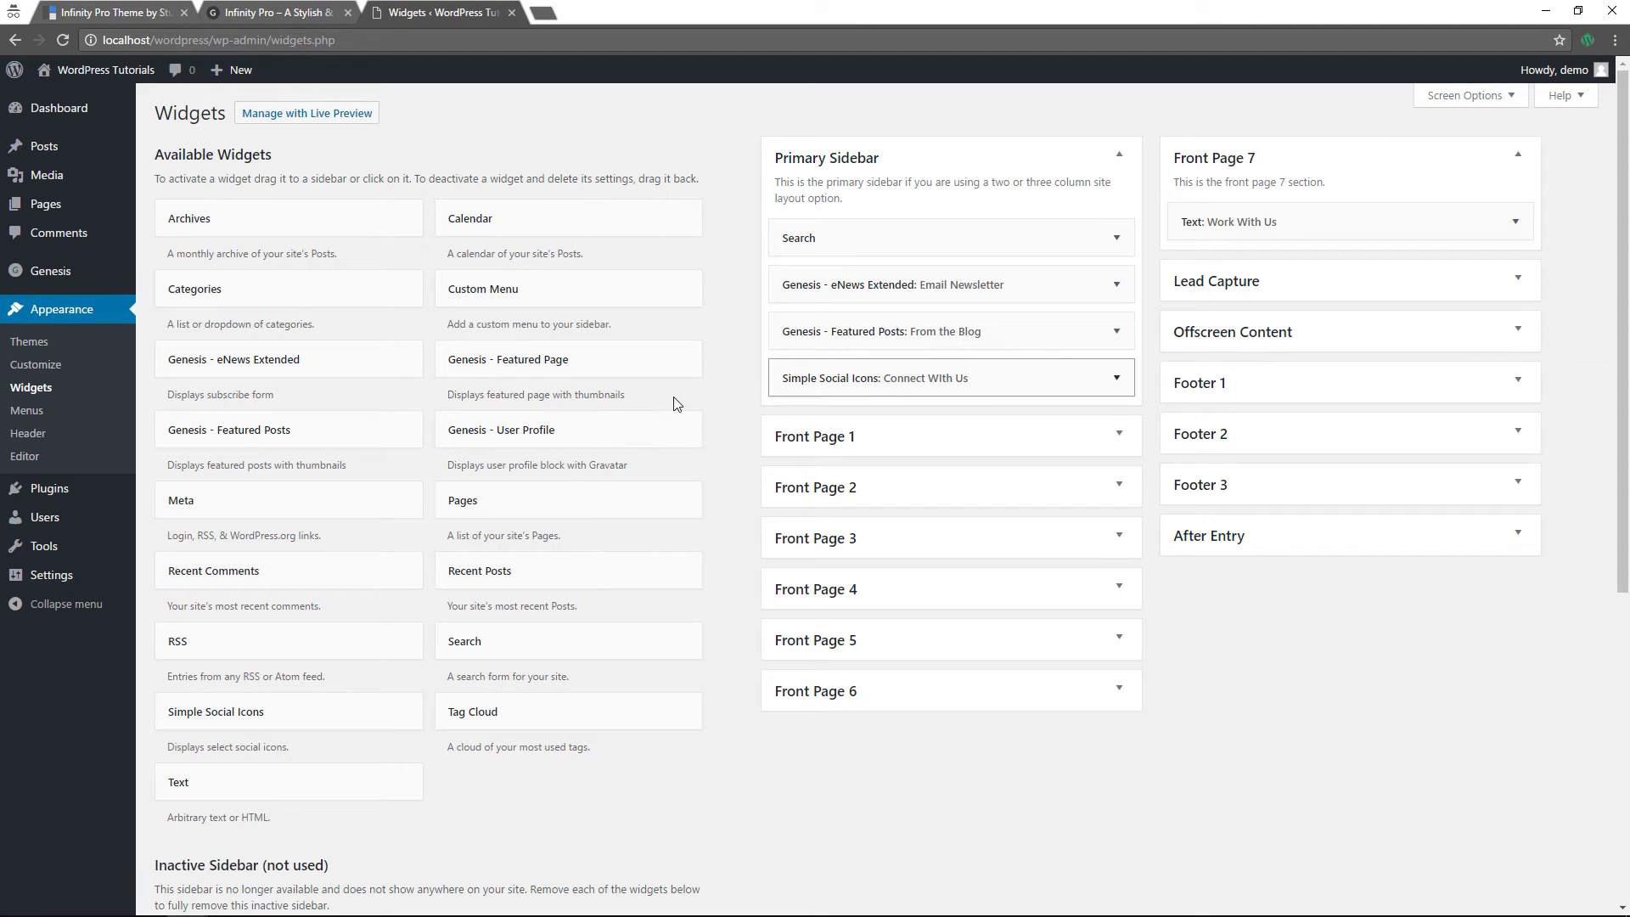
pyautogui.moveTo(353, 373); pyautogui.dragTo(1280, 379)
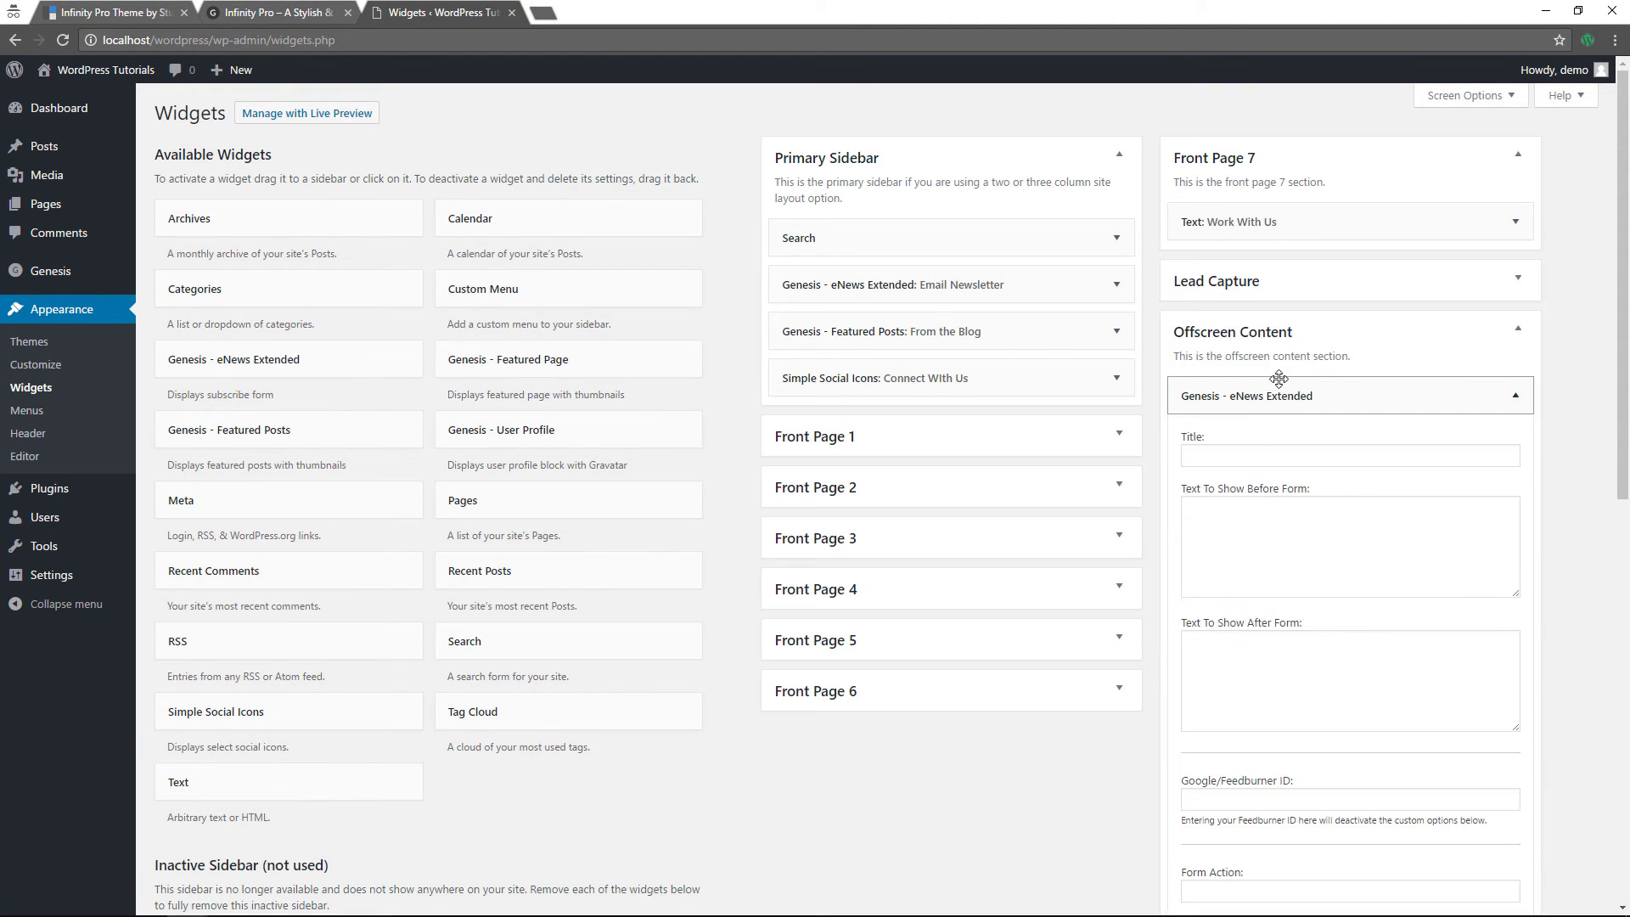
pyautogui.click(1249, 529)
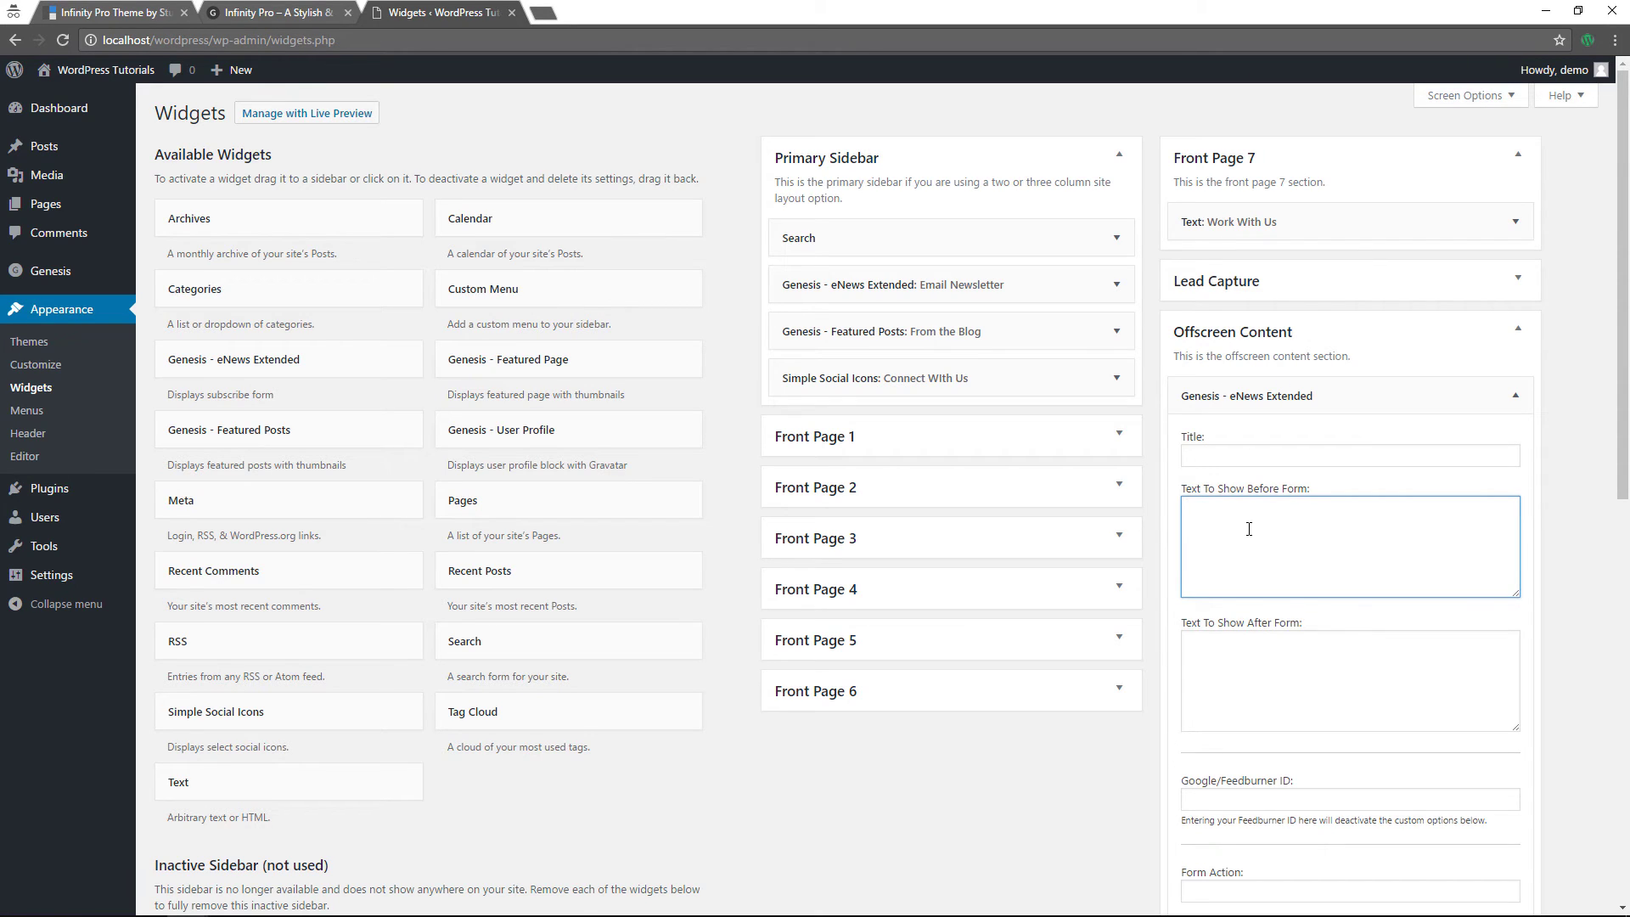
pyautogui.write('Sign Up for updates and tips.')
# - Enter "#" as the offscreen widget's Form Action, E-Mail Field, First Name Field and Last Name Field
pyautogui.scroll(-5, 1273, 554)
pyautogui.click(1268, 465)
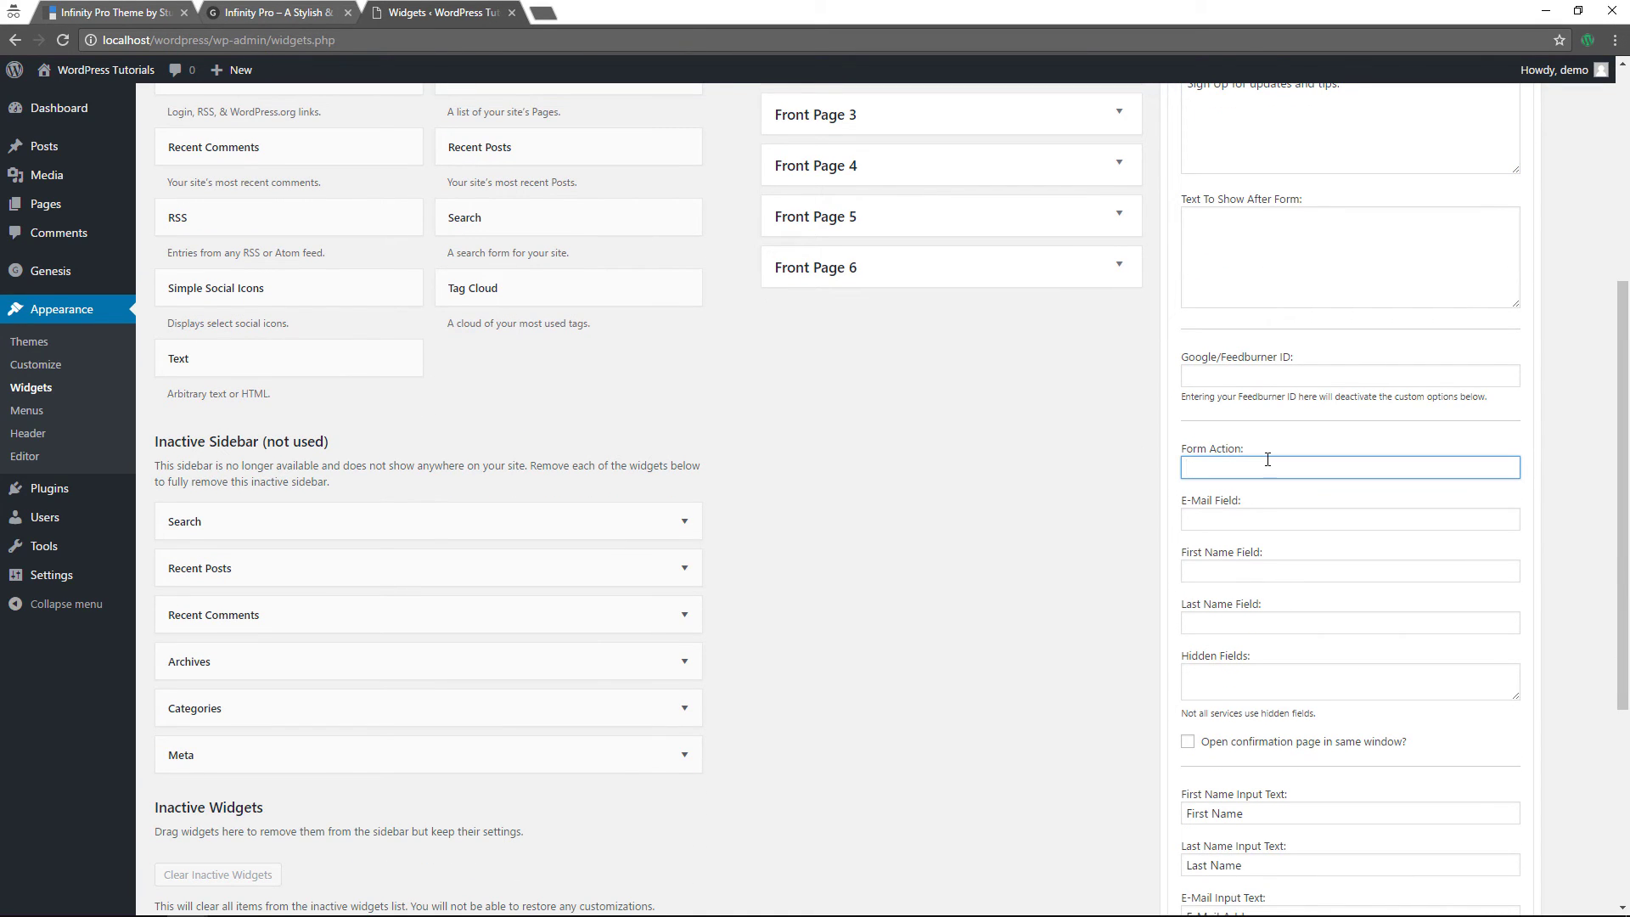
pyautogui.press('Tab')
pyautogui.write('#')
pyautogui.press('Tab')
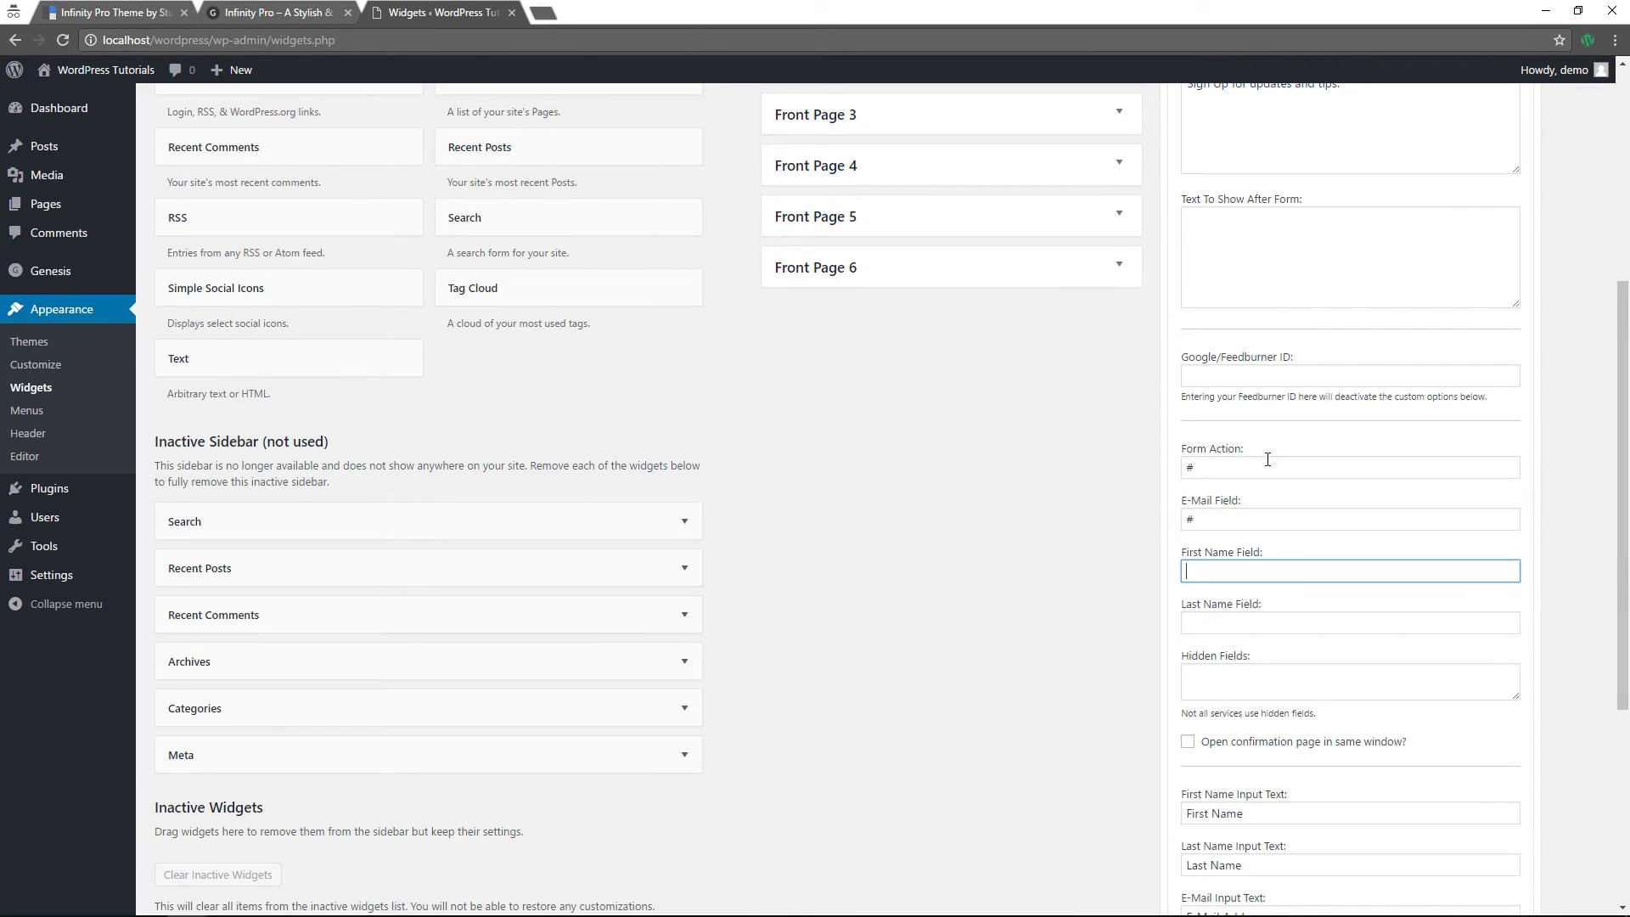
pyautogui.write('#')
pyautogui.press('Tab')
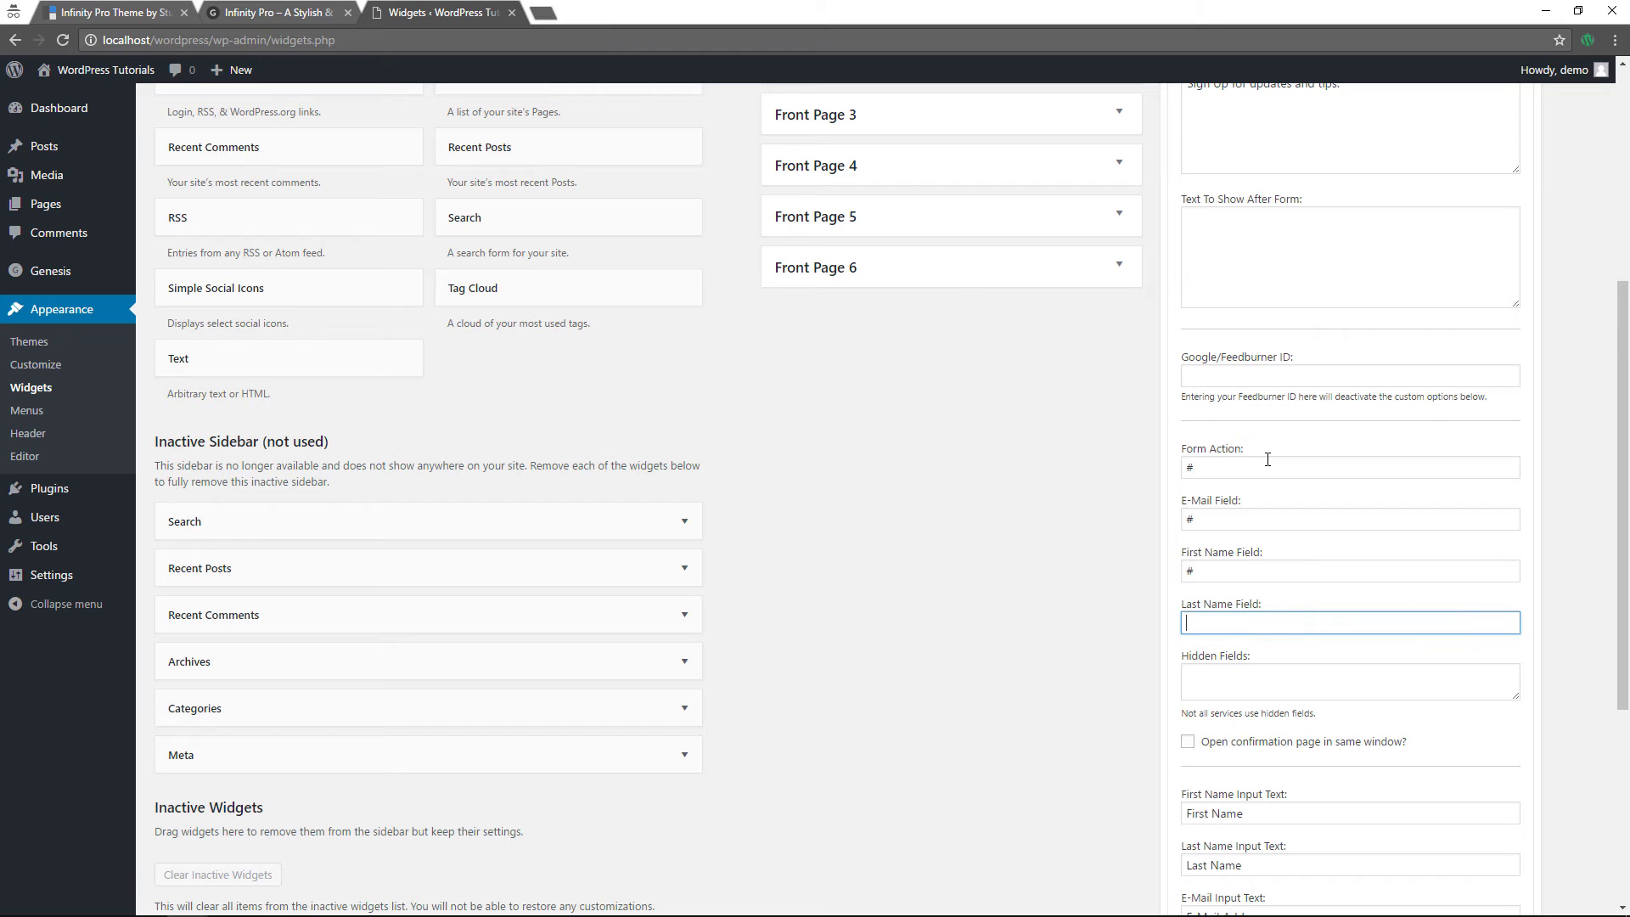
pyautogui.write('#')
# - Change the offscreen form's button text to "Join for Free" and save the widget
pyautogui.scroll(-5, 1270, 463)
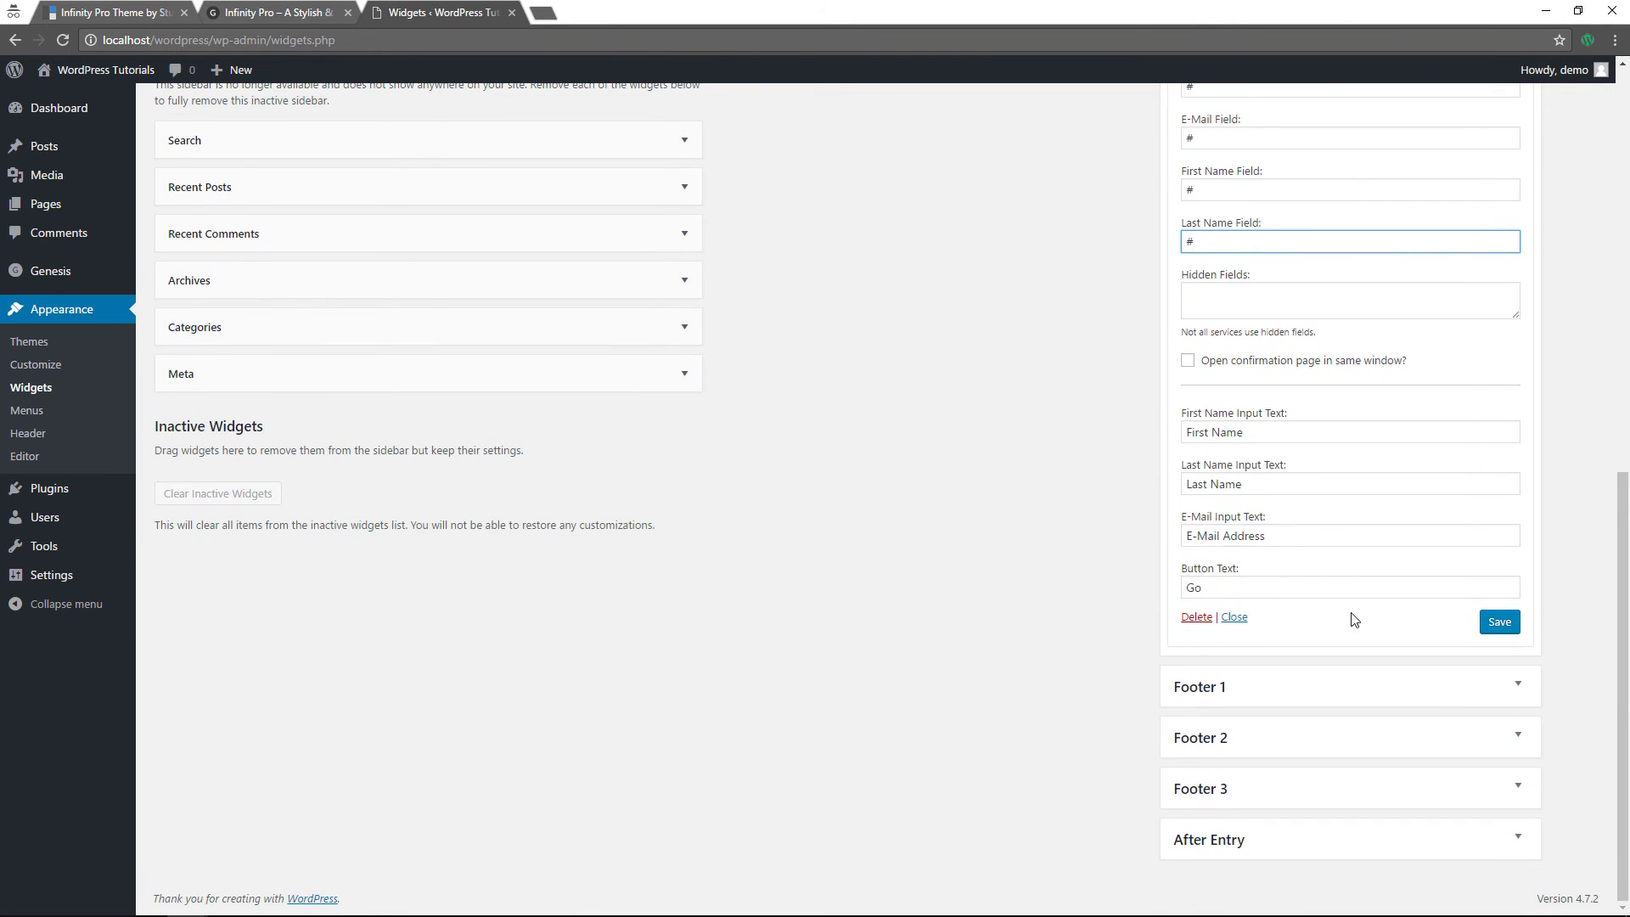
pyautogui.doubleClick(1282, 586)
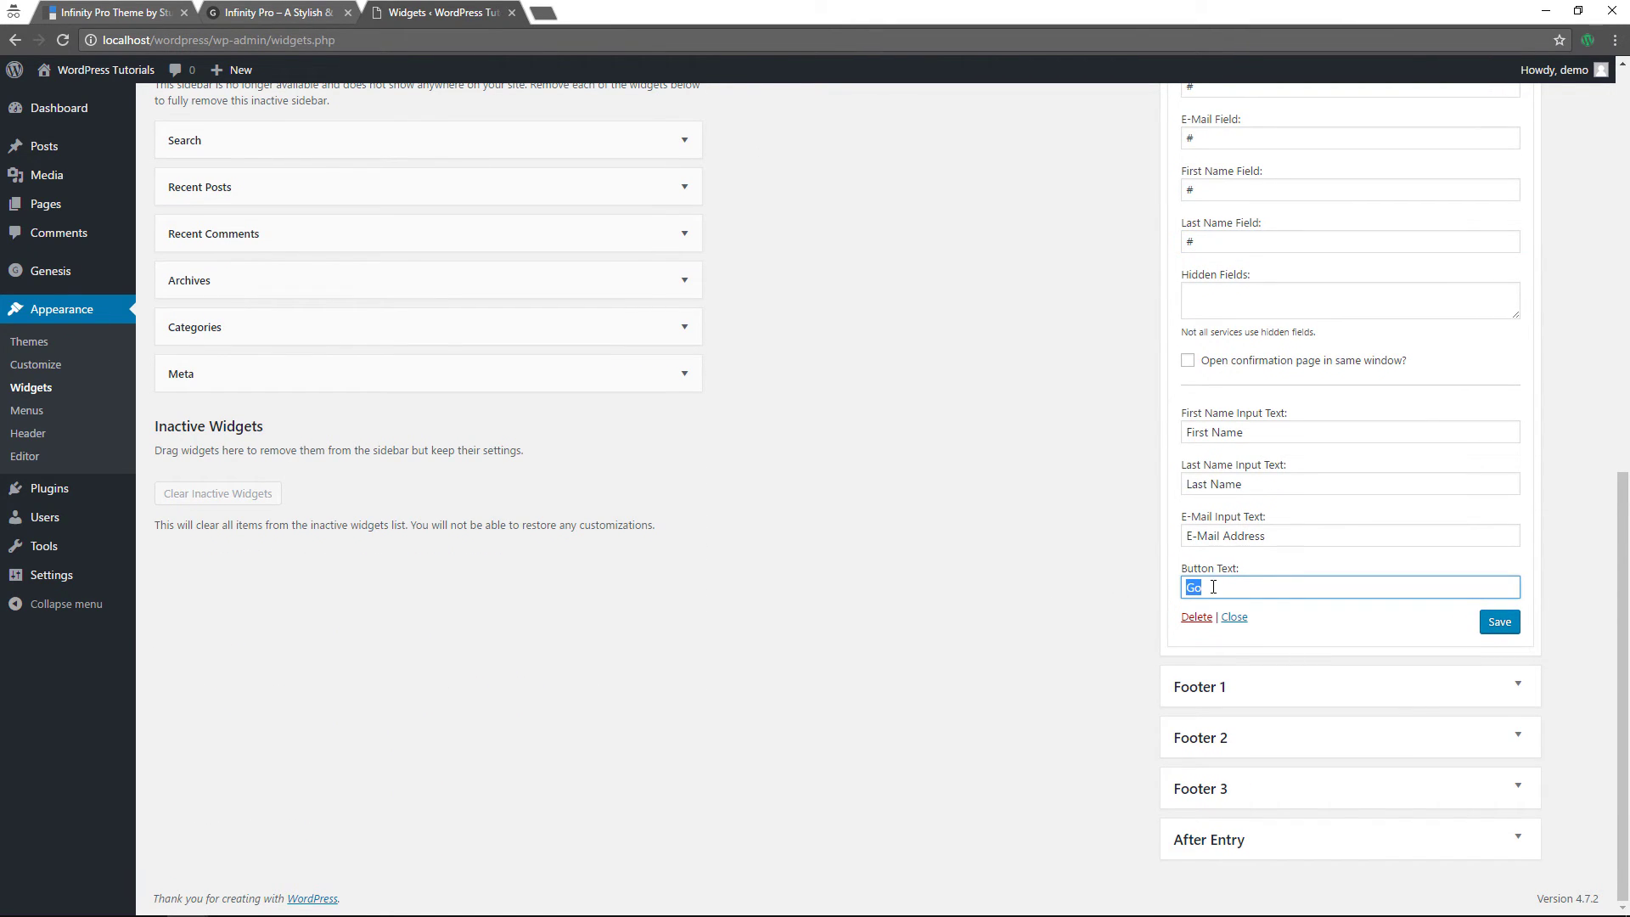
pyautogui.write('Join for Free')
pyautogui.click(1489, 623)
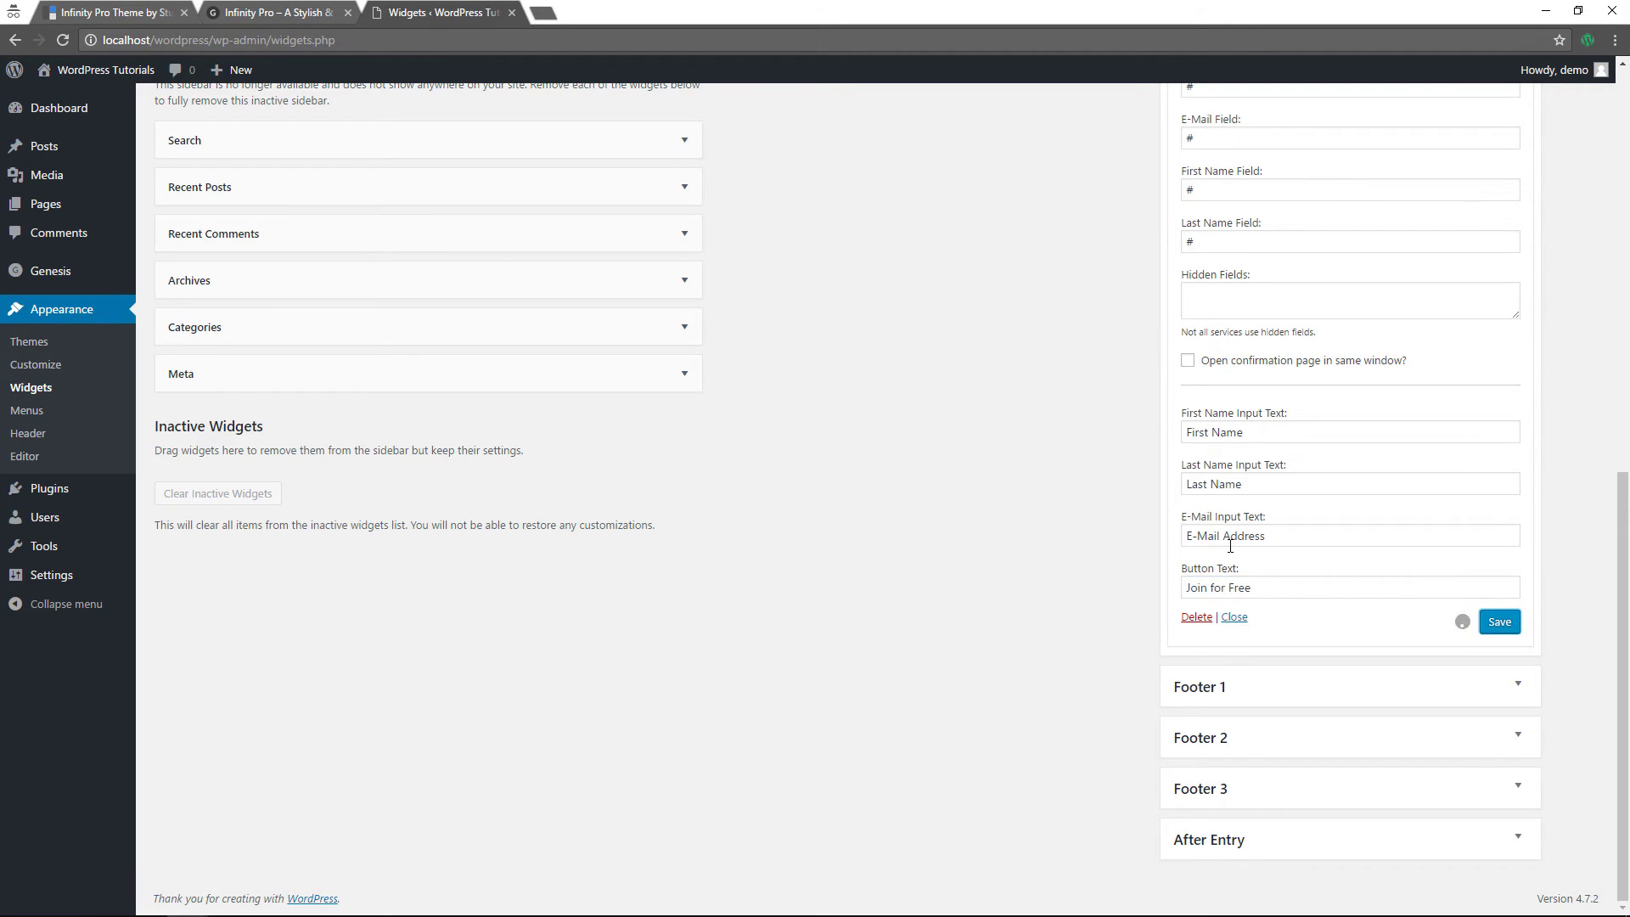
# - View the site's front page, open its offscreen content, try the sign-up form's input fields, and close the overlay
pyautogui.scroll(8, 1113, 520)
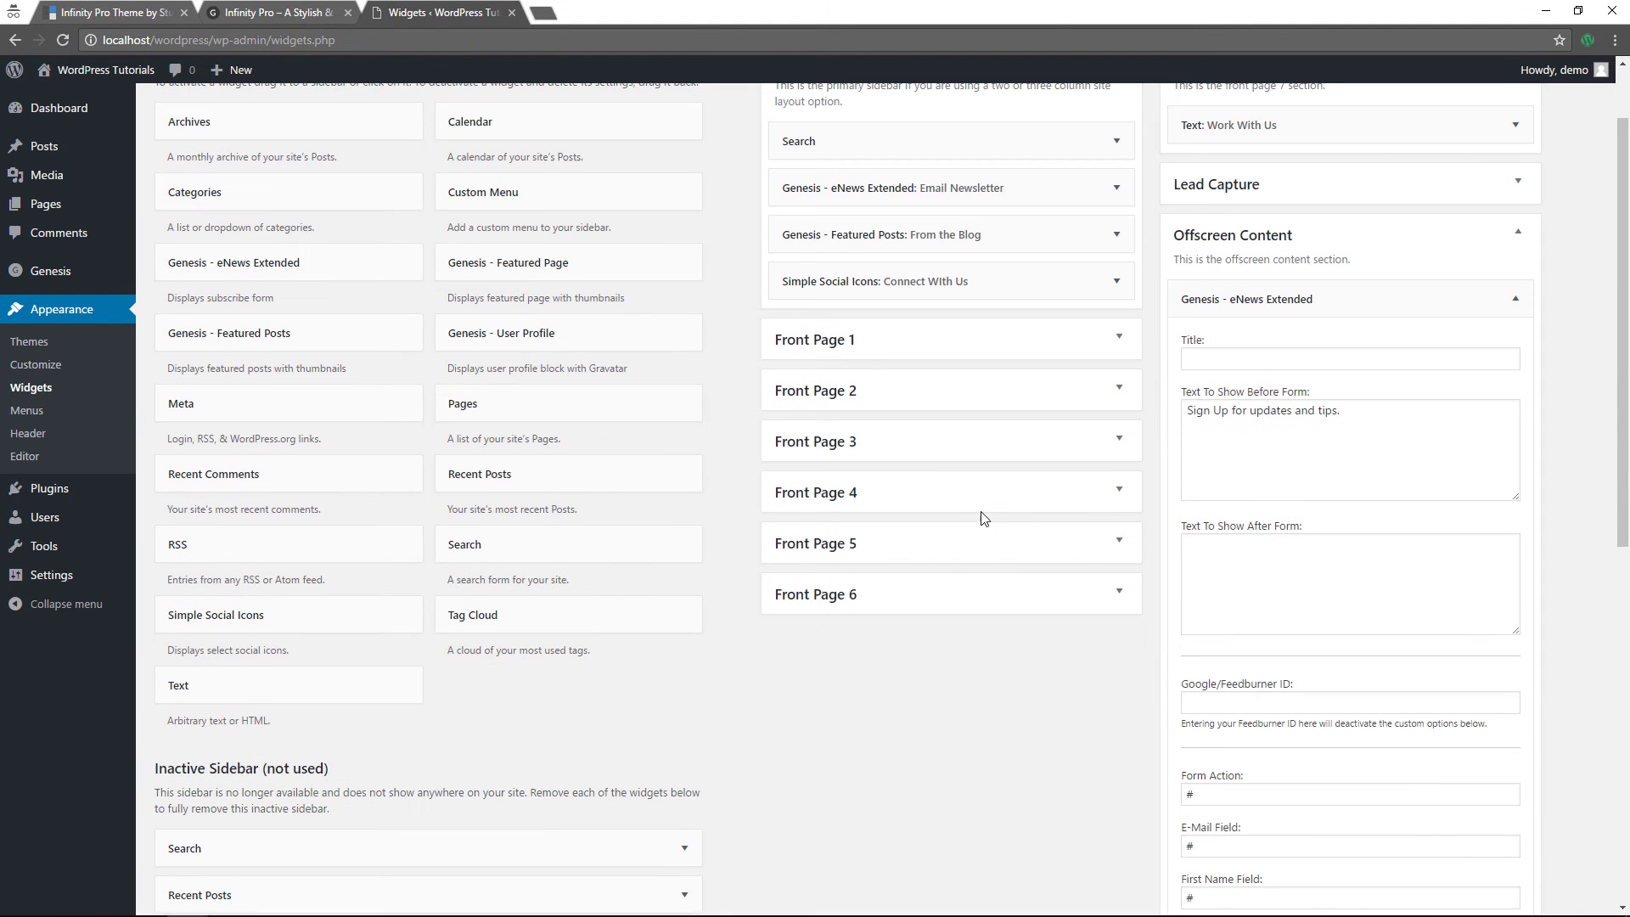
pyautogui.click(106, 70)
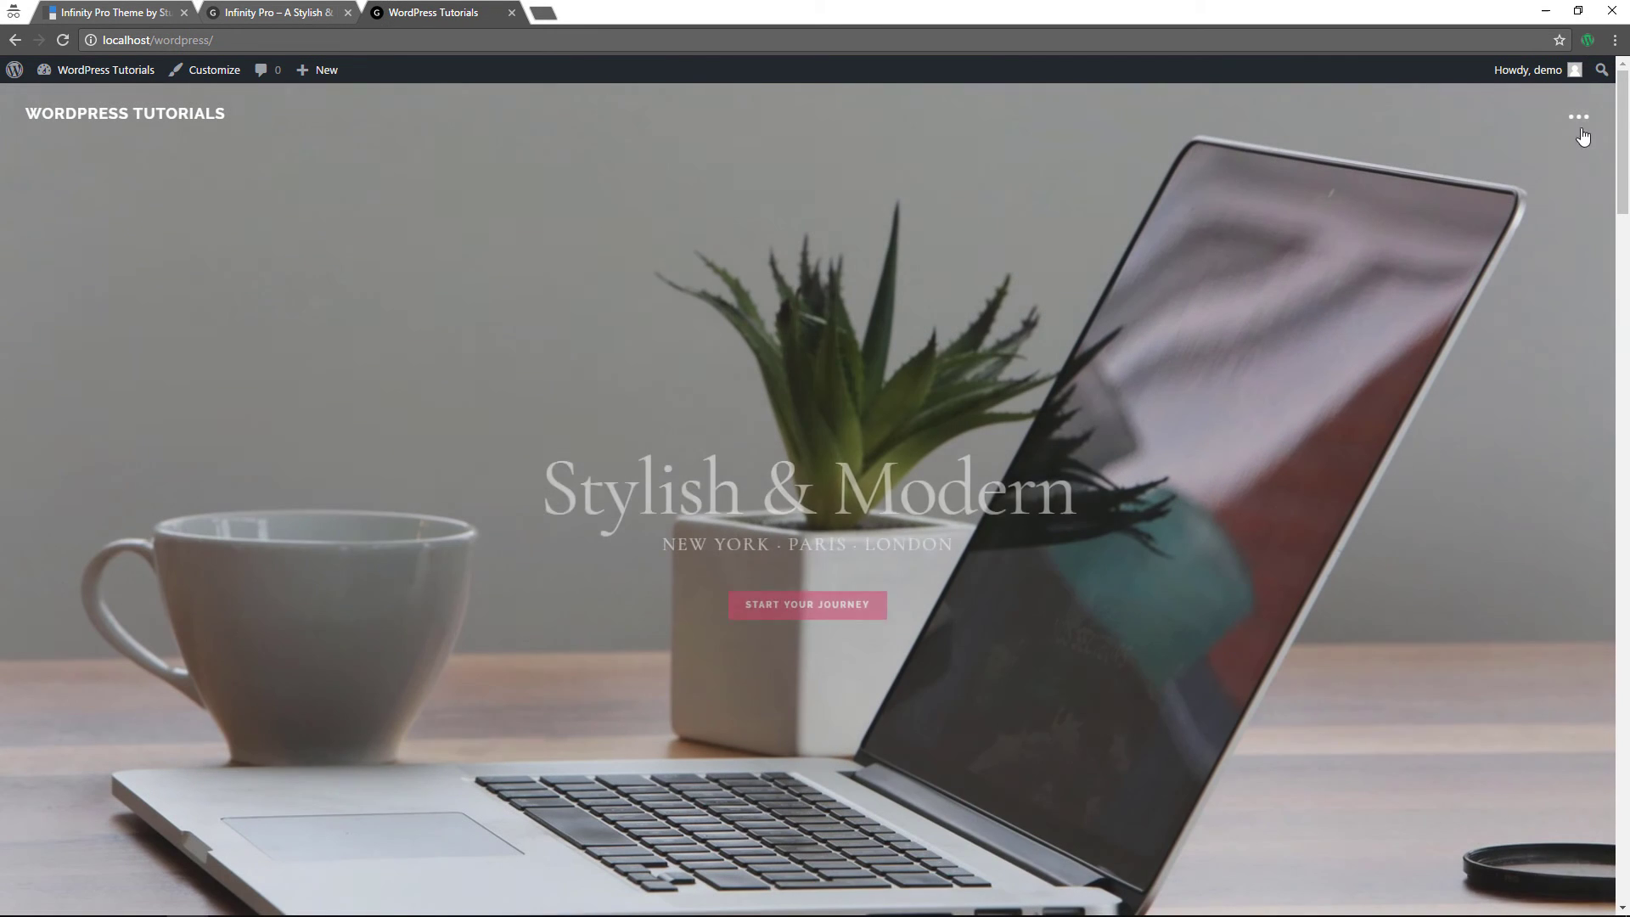
pyautogui.click(1581, 129)
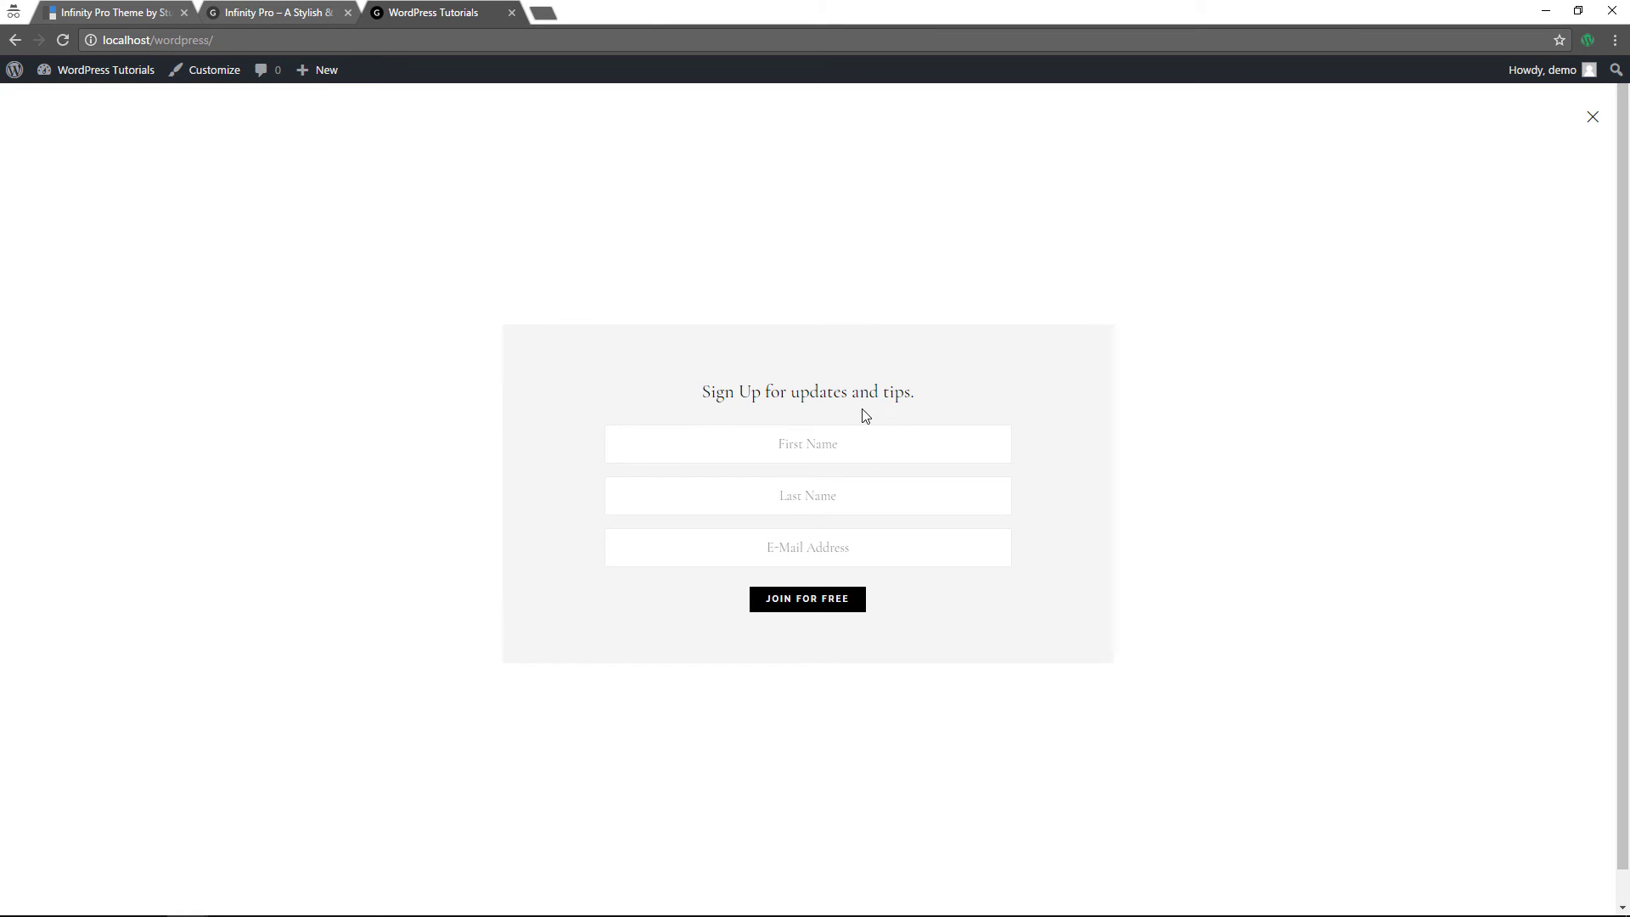
pyautogui.click(825, 493)
pyautogui.click(799, 548)
pyautogui.click(1592, 117)
# - Return to the widget settings from the front page and add a Text widget to the Footer 1 area
pyautogui.moveTo(93, 70)
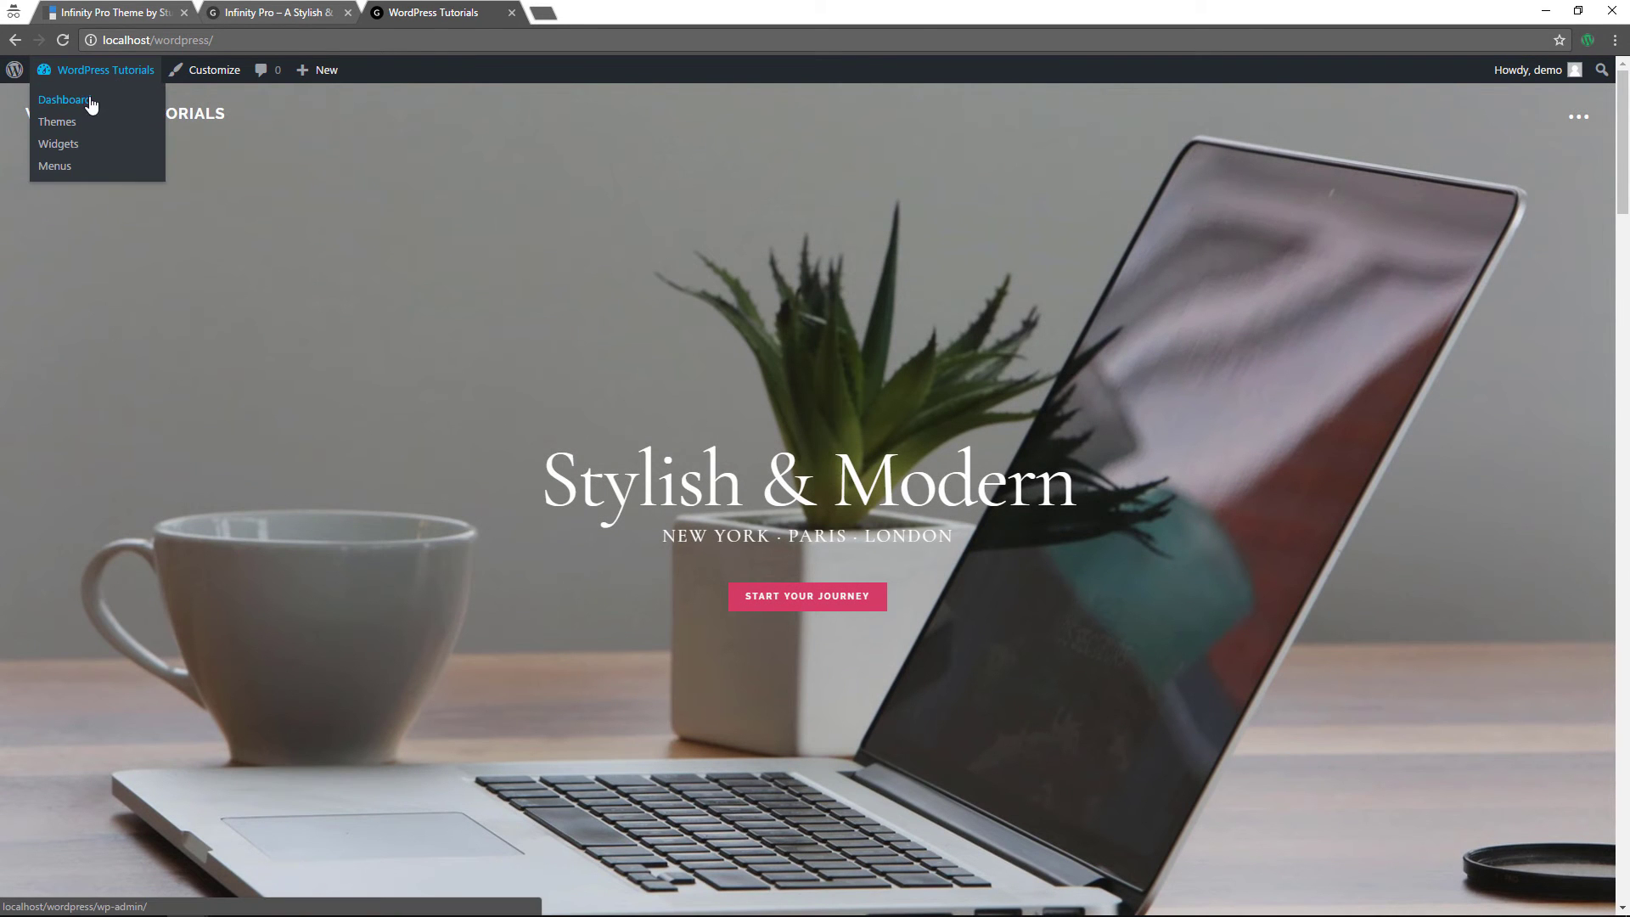
pyautogui.click(90, 99)
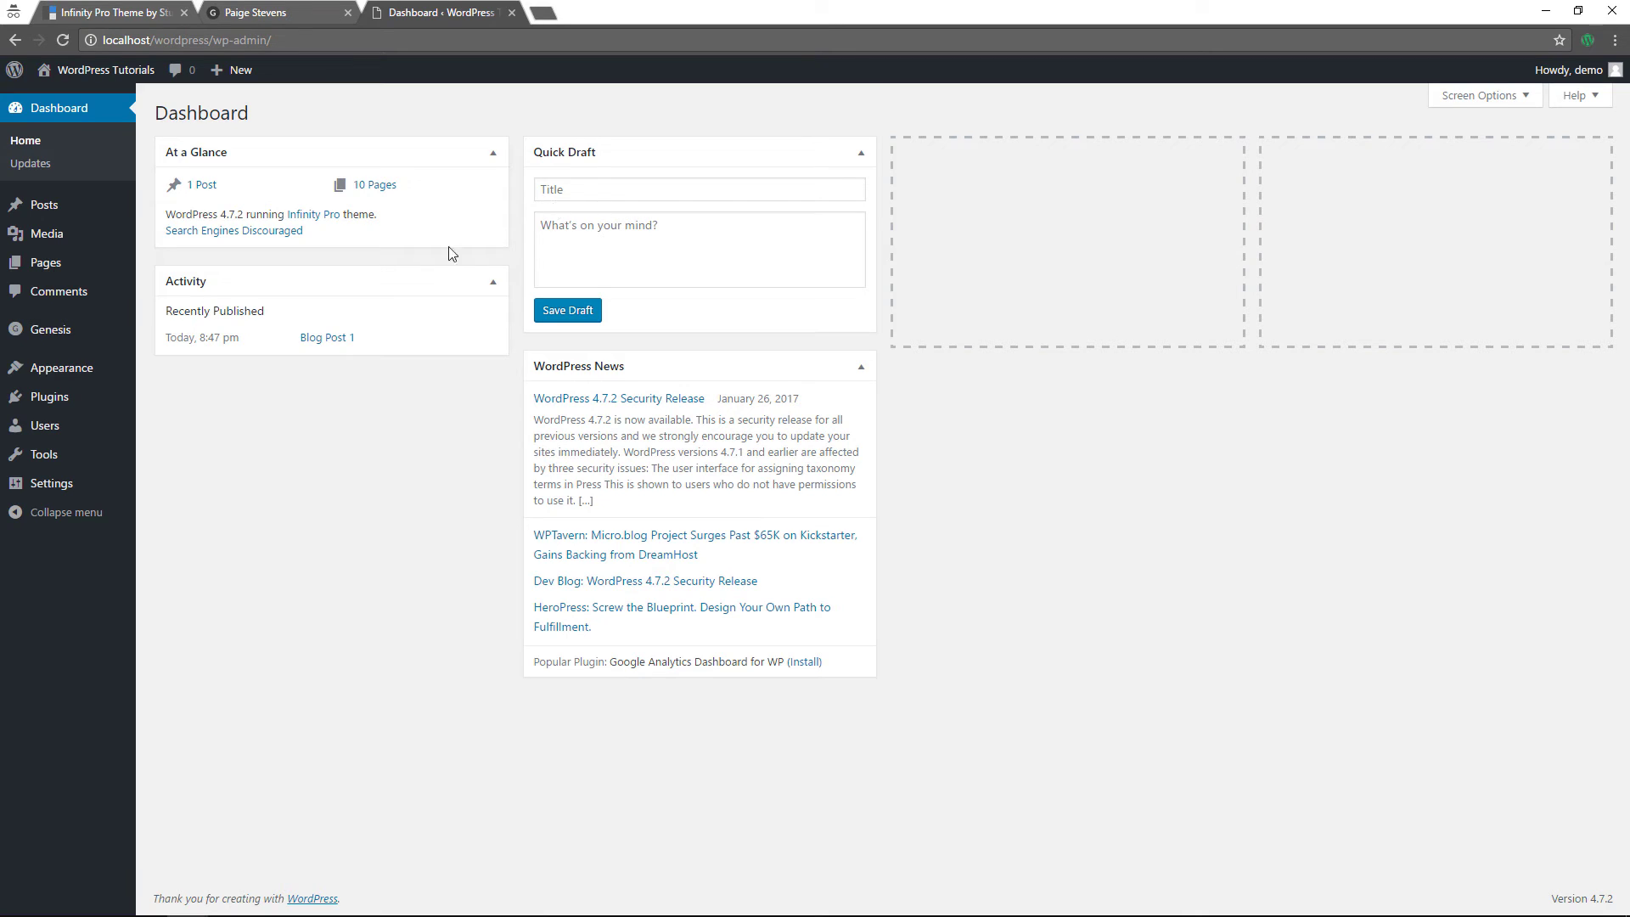
pyautogui.moveTo(102, 369)
pyautogui.click(173, 419)
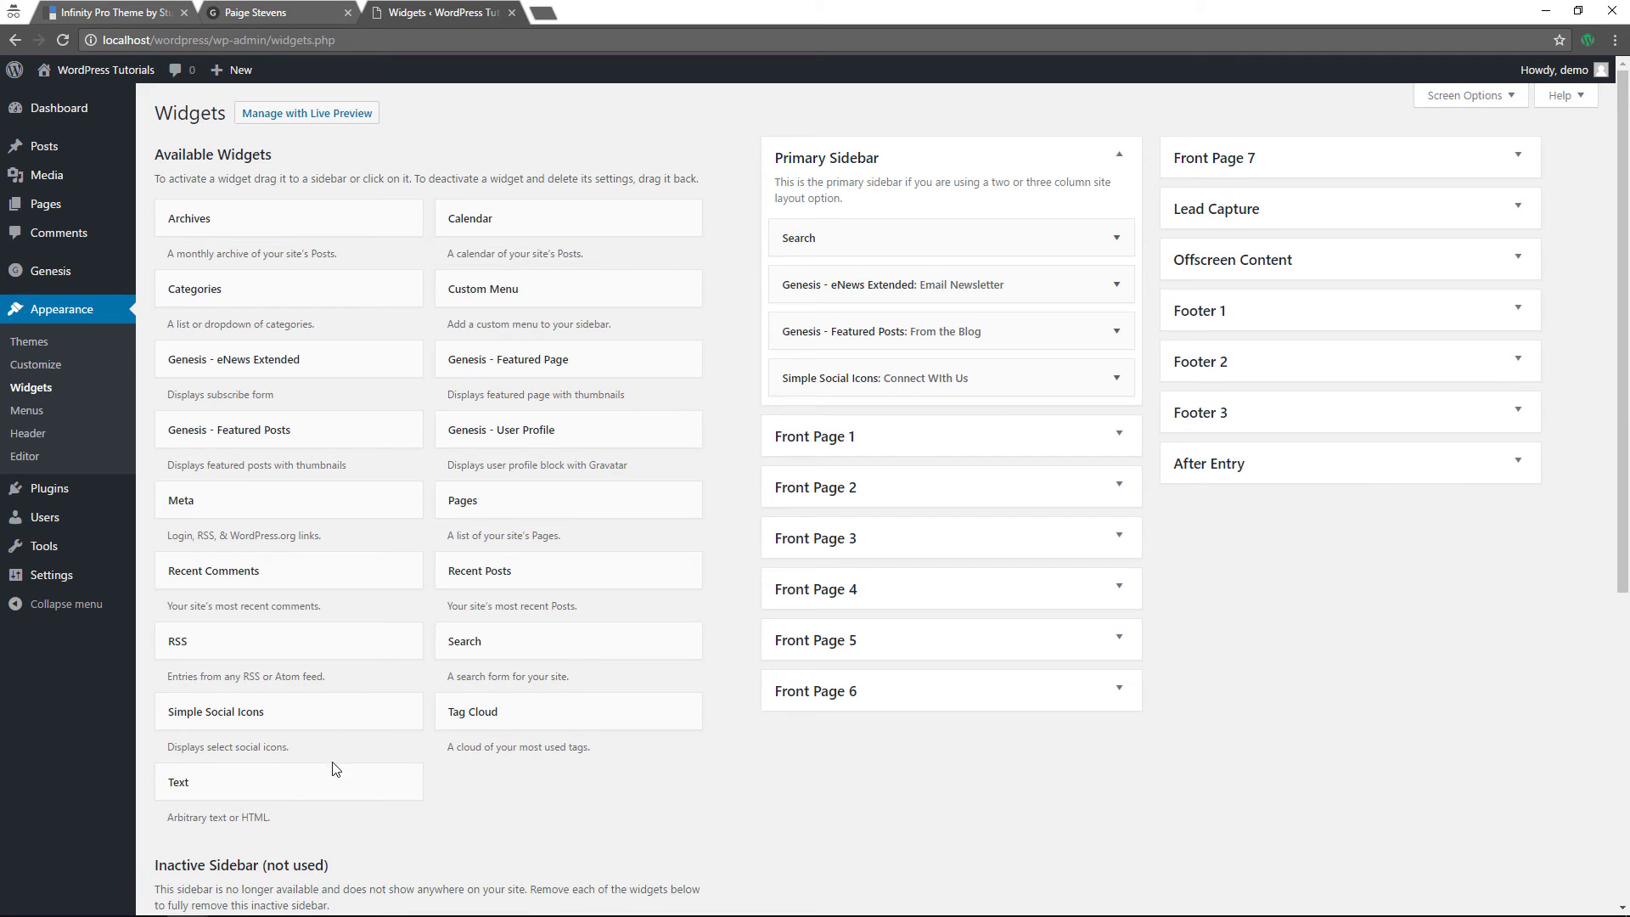
pyautogui.moveTo(335, 774); pyautogui.dragTo(1290, 327)
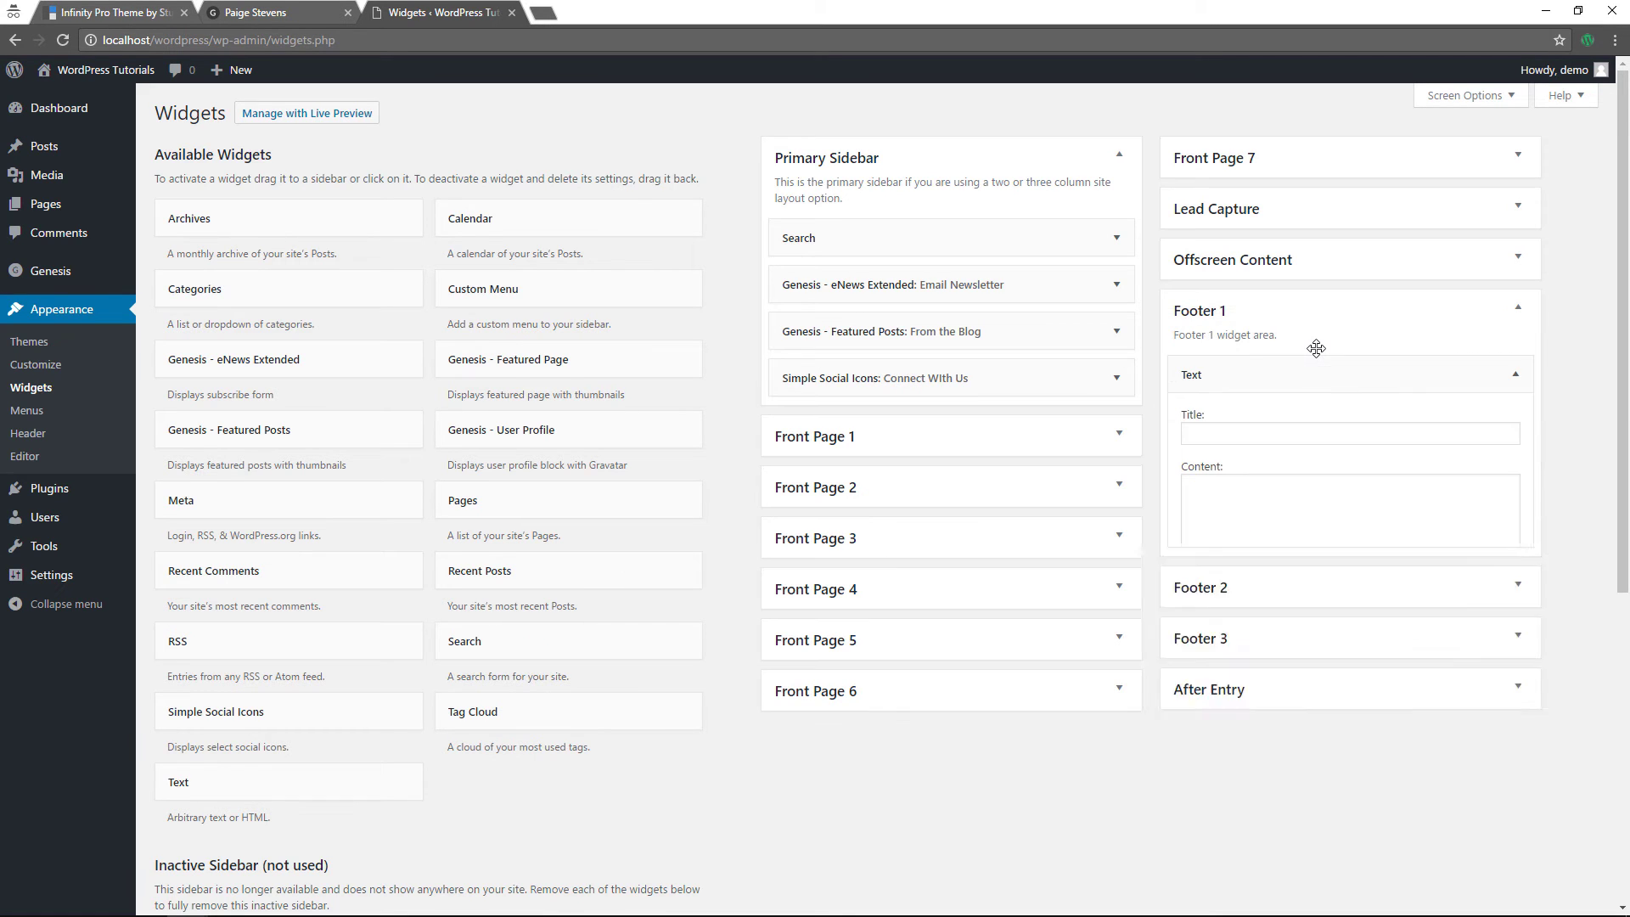
# - Title the Footer 1 text widget "About Us", add the introduction with a "Learn more about us" button link, enable automatic paragraphs, and save it
pyautogui.click(1244, 430)
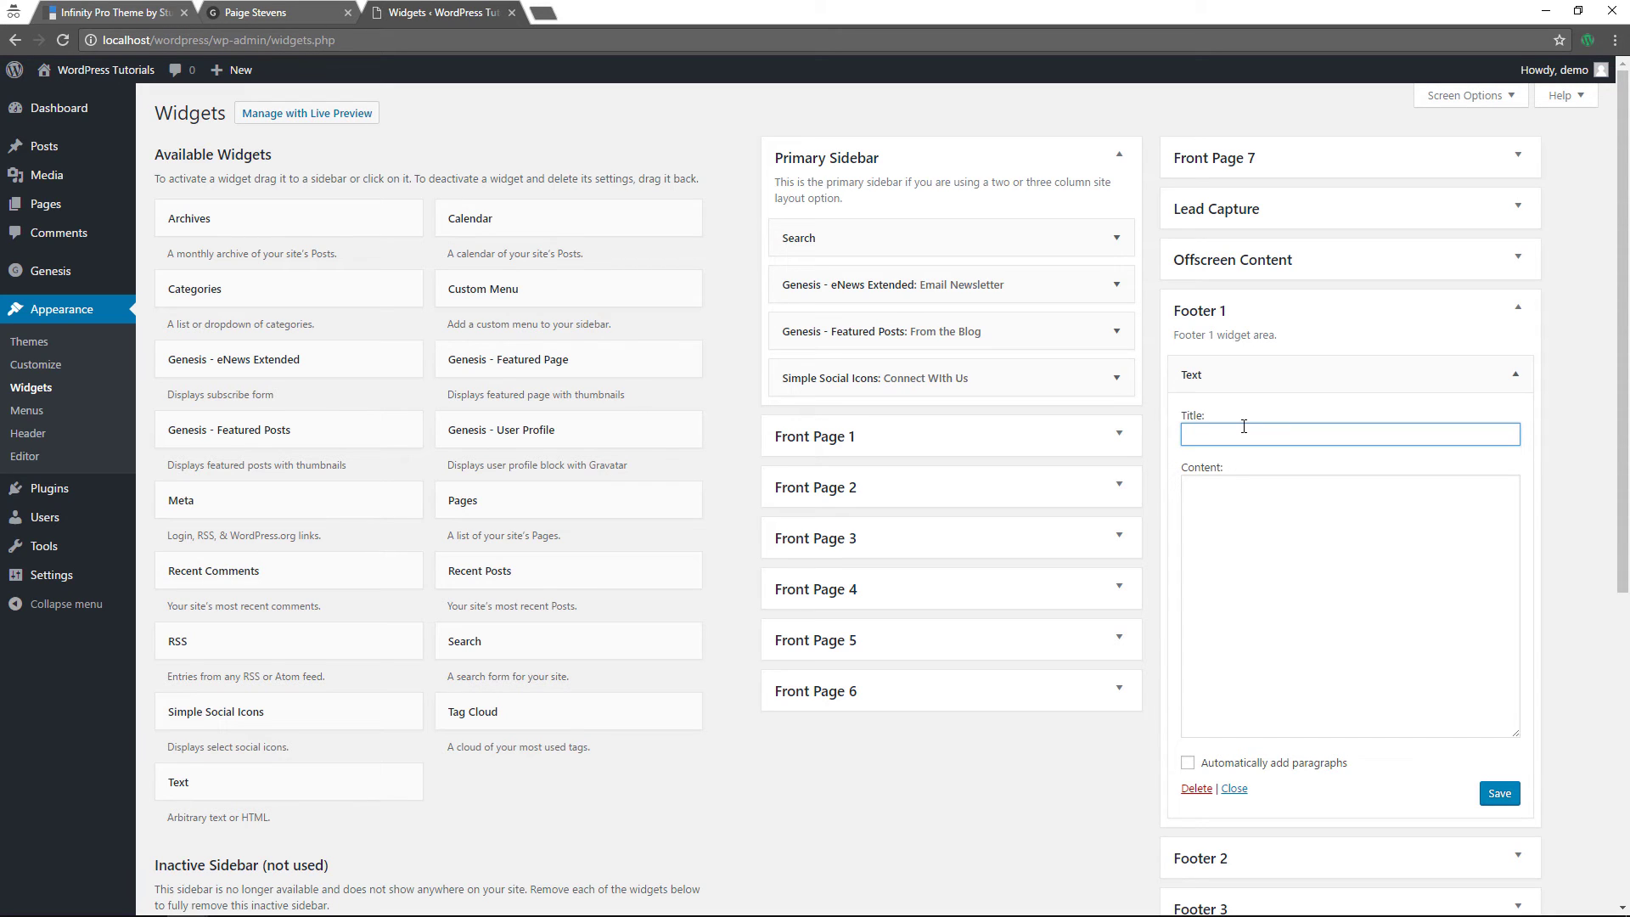
pyautogui.write('About Us')
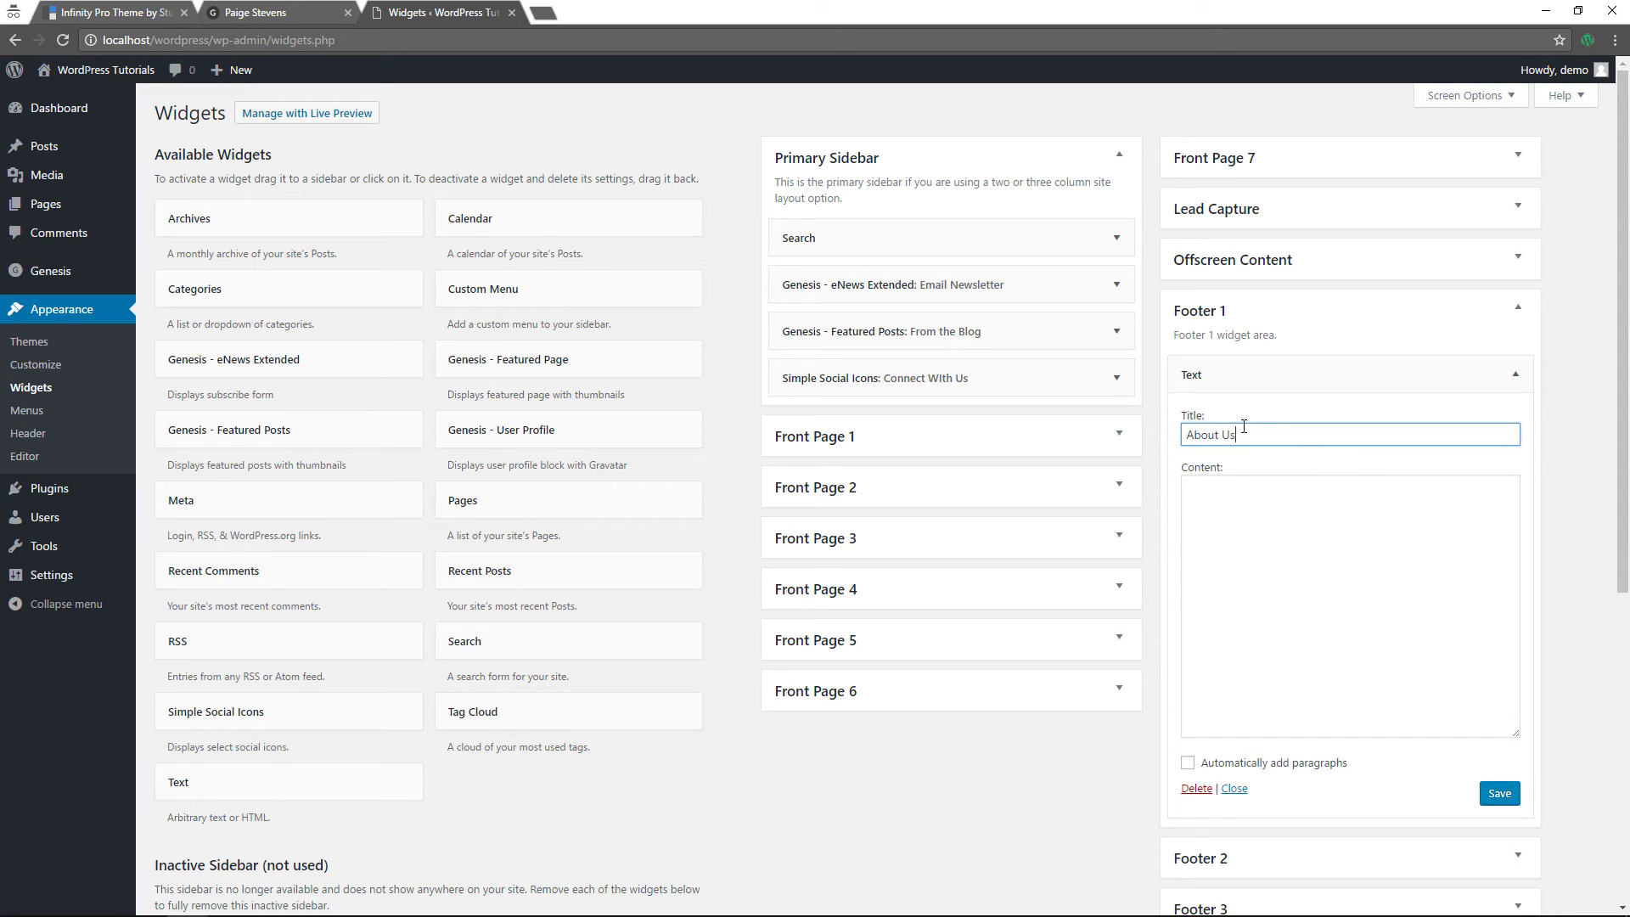
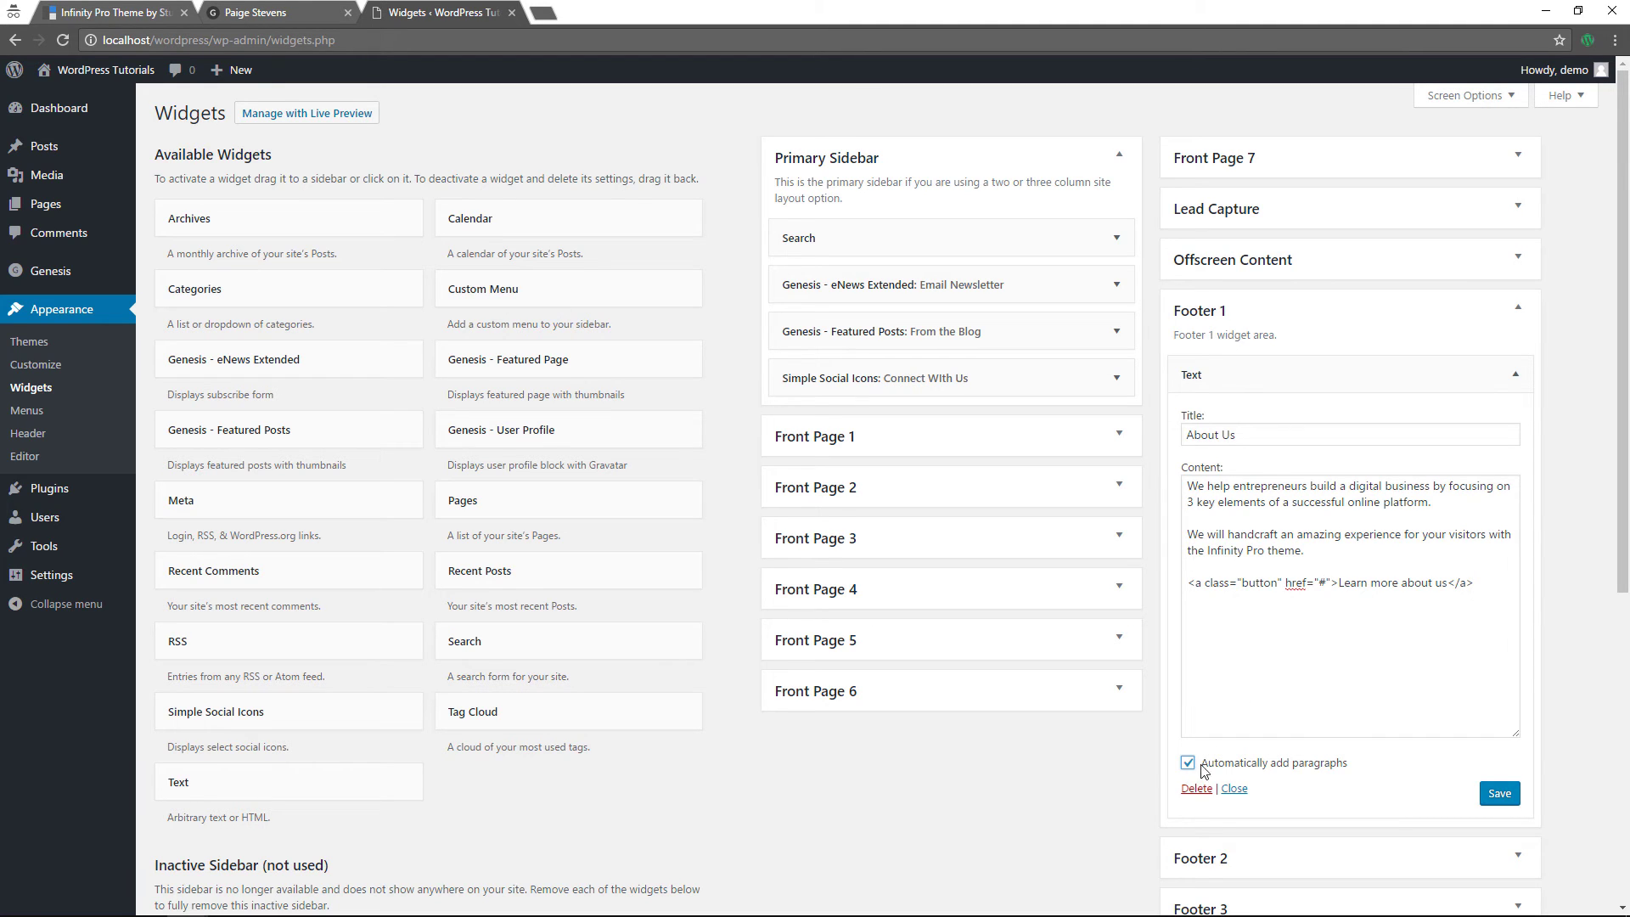
pyautogui.click(1496, 789)
pyautogui.click(1516, 376)
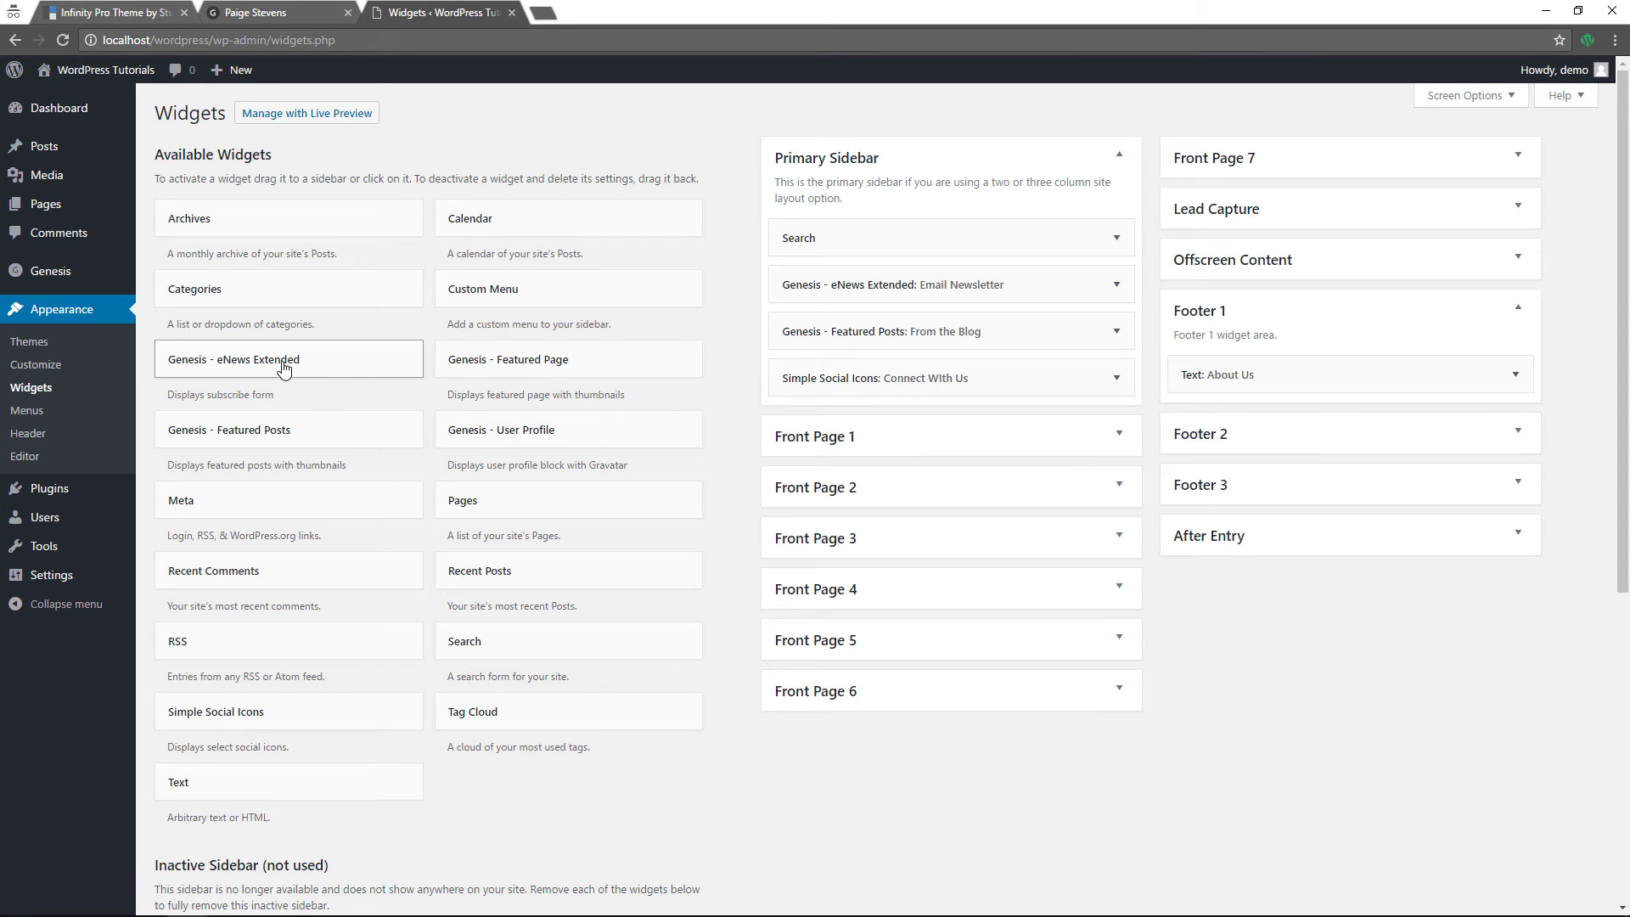
# - Add a Genesis - eNews Extended widget to Footer 2 titled "Email Newsletter" with "Sign up for theme updates." before the form
pyautogui.moveTo(291, 363); pyautogui.dragTo(1290, 505)
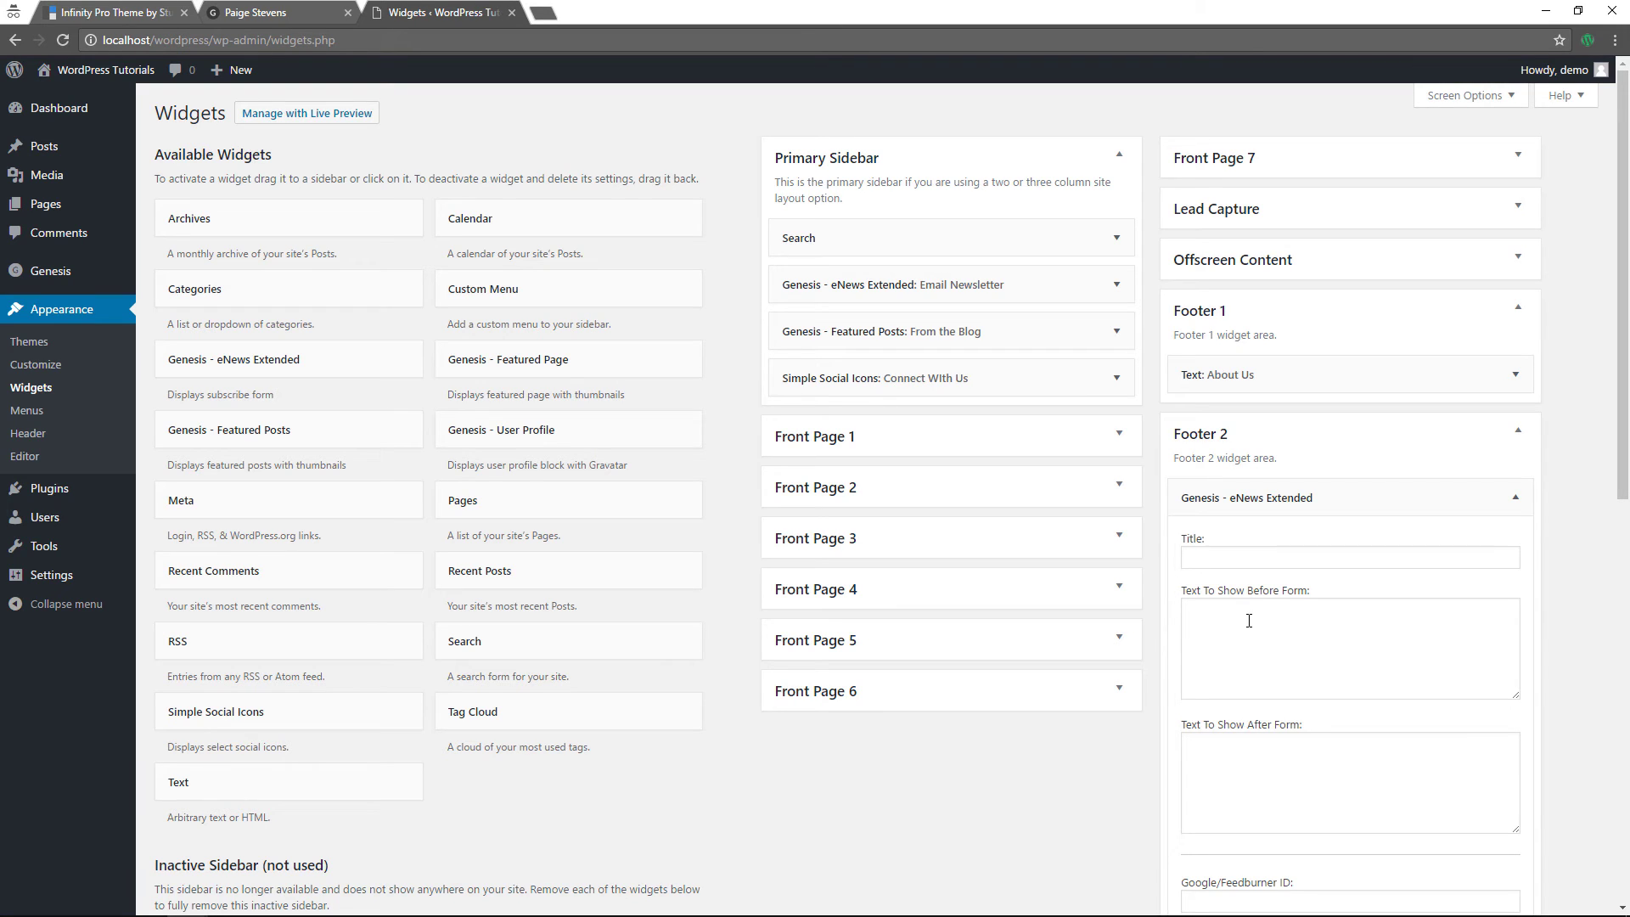
pyautogui.click(1289, 557)
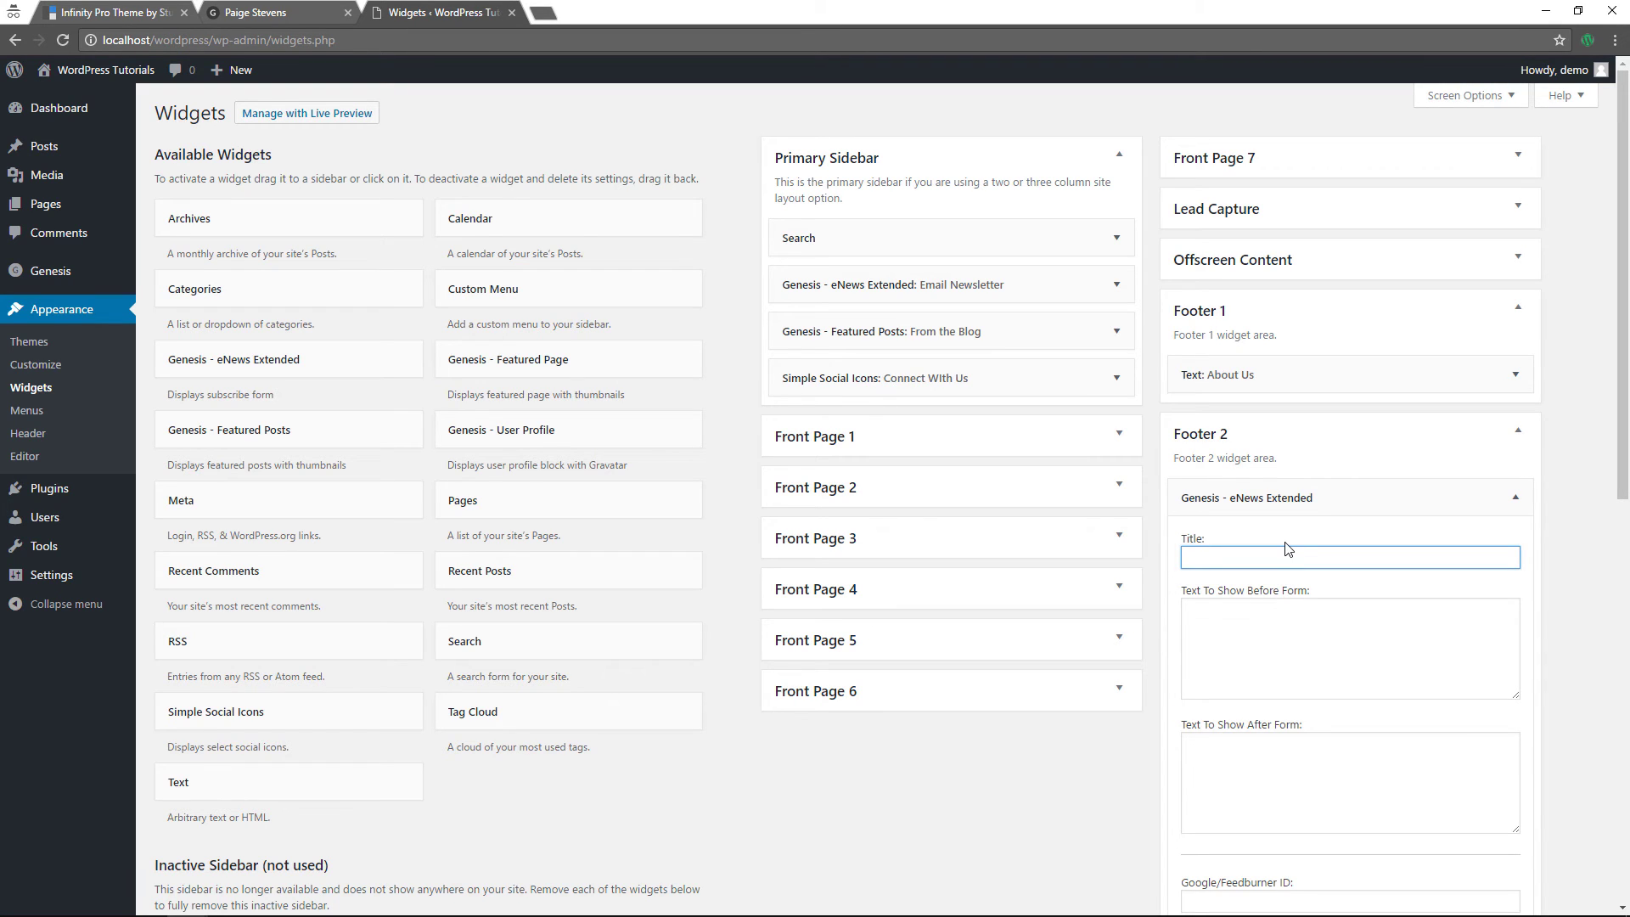
pyautogui.write('Email Newsletter')
pyautogui.click(1250, 619)
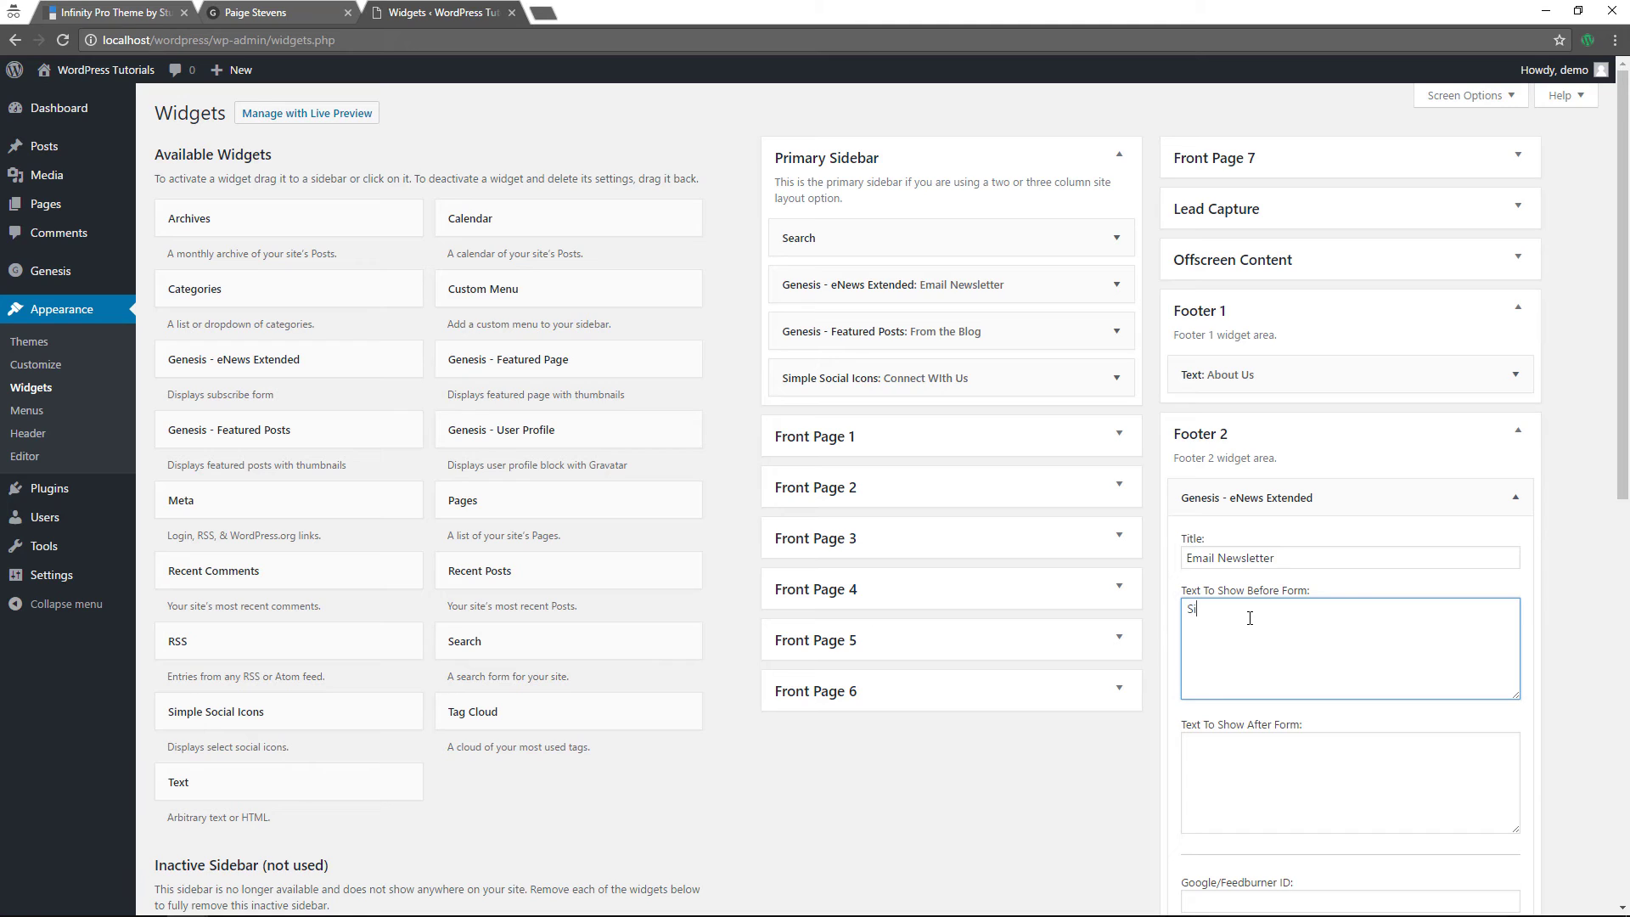
pyautogui.write('gn up for theme updates.')
# - Enter "#" as the Footer 2 newsletter widget's Form Action, E-Mail Field, First Name Field and Last Name Field
pyautogui.scroll(-5, 1248, 608)
pyautogui.click(1251, 563)
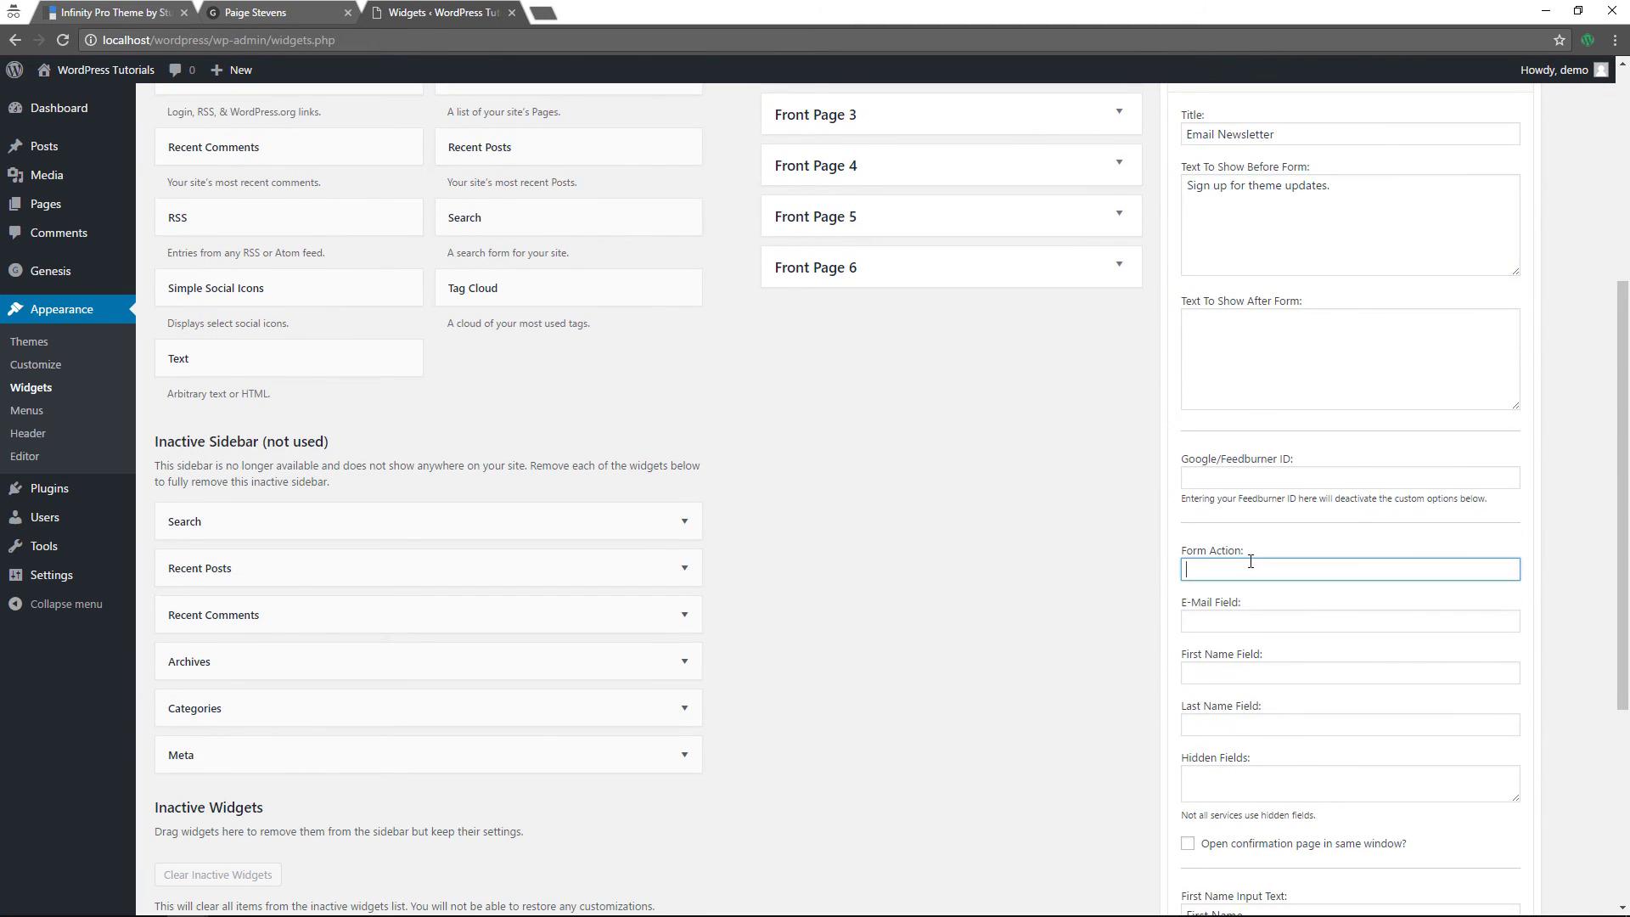
pyautogui.press('Tab')
pyautogui.write('#')
pyautogui.press('Tab')
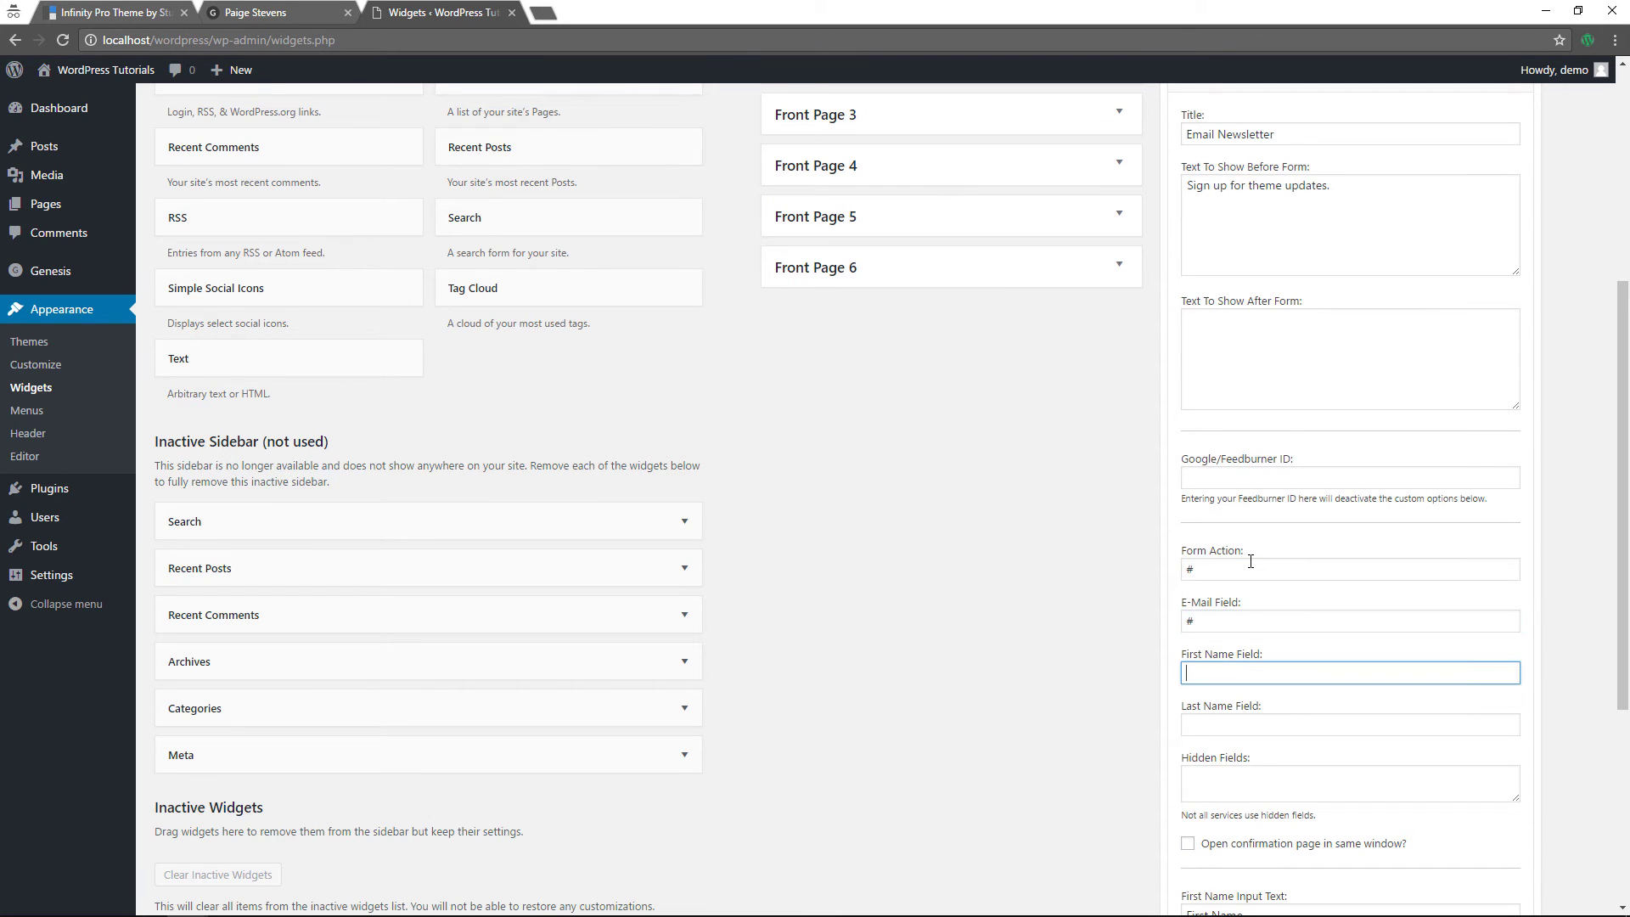
pyautogui.write('#')
pyautogui.press('Tab')
pyautogui.write('#')
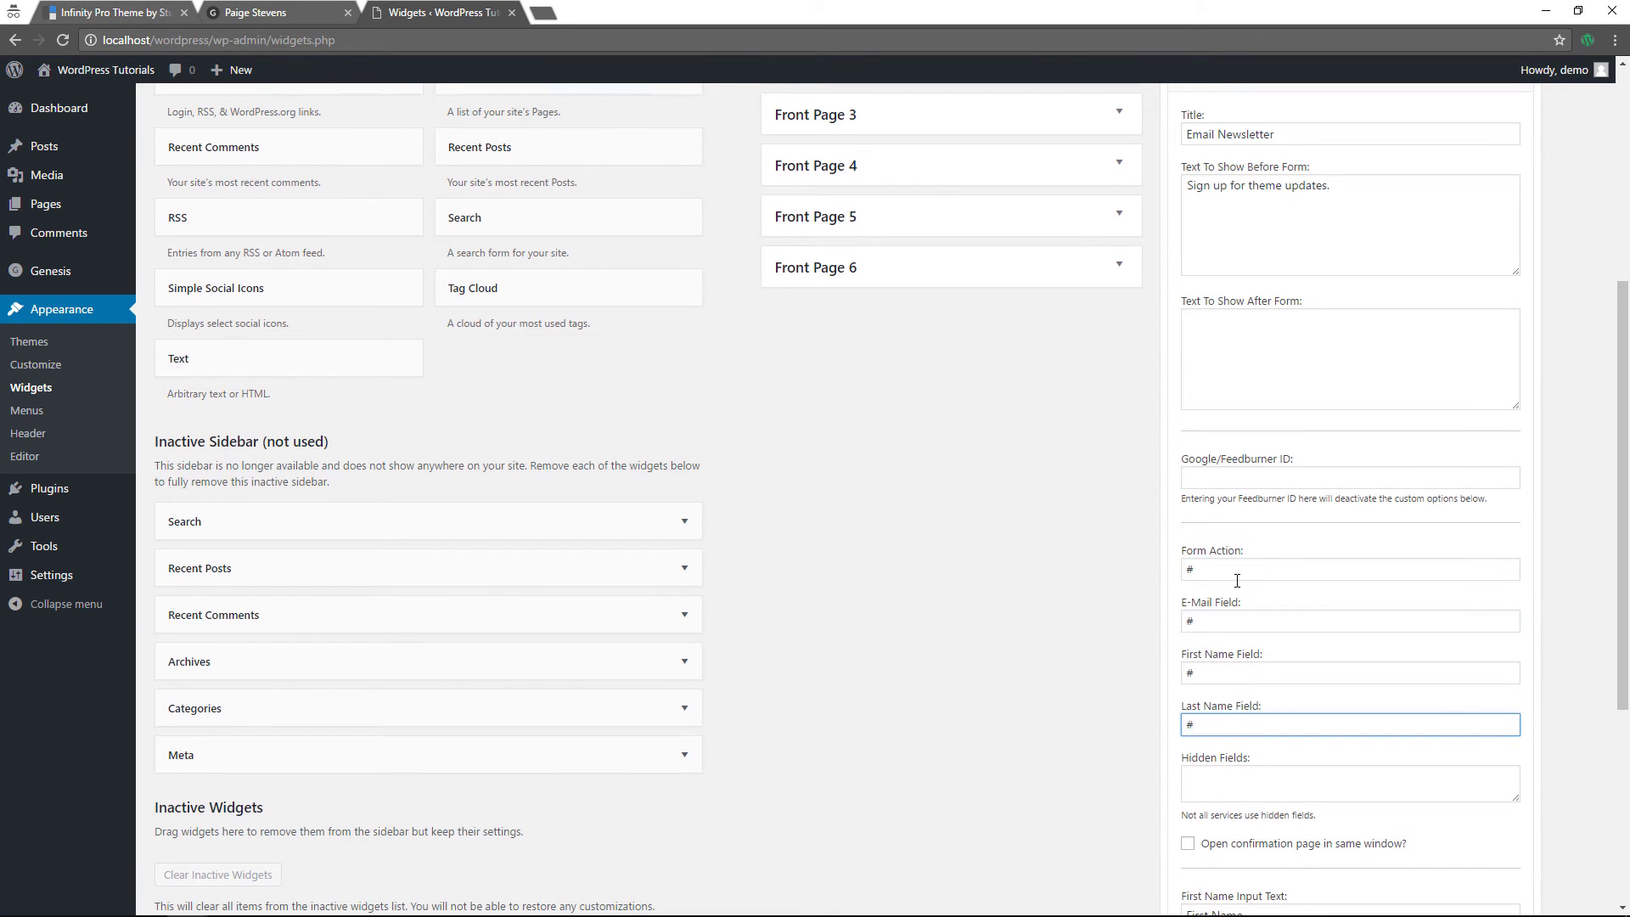
# - Change the Footer 2 newsletter form's button text to "Sign Up", save the widget, and collapse the area
pyautogui.scroll(-5, 1238, 581)
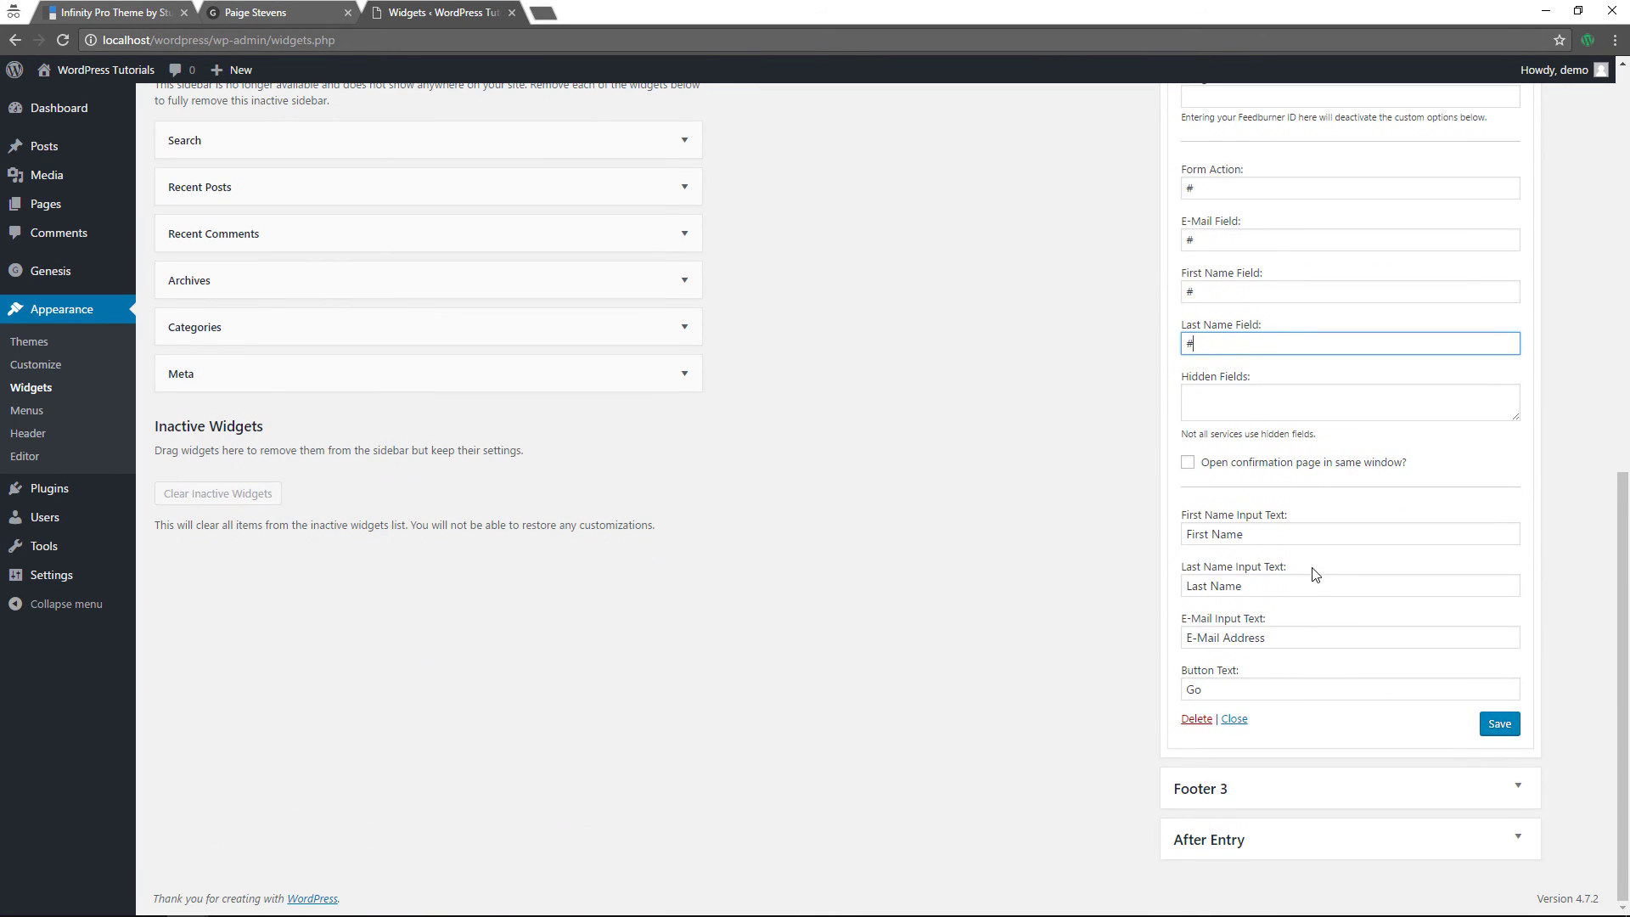
pyautogui.click(1242, 689)
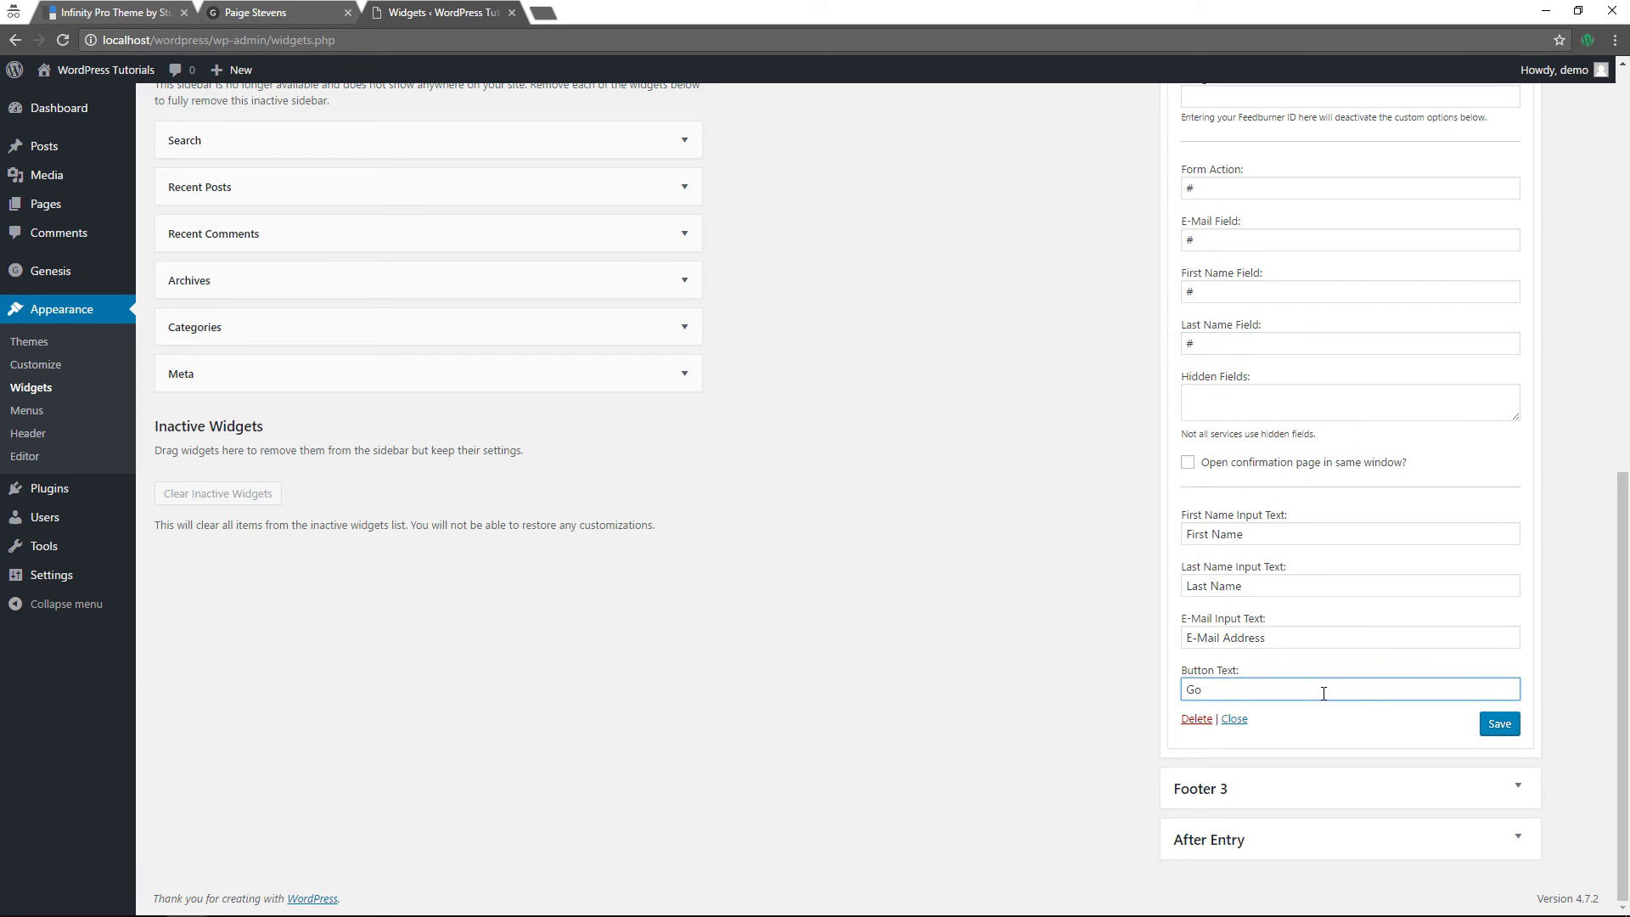
pyautogui.moveTo(1306, 689); pyautogui.dragTo(1172, 690)
pyautogui.write('Sign Up')
pyautogui.click(1498, 726)
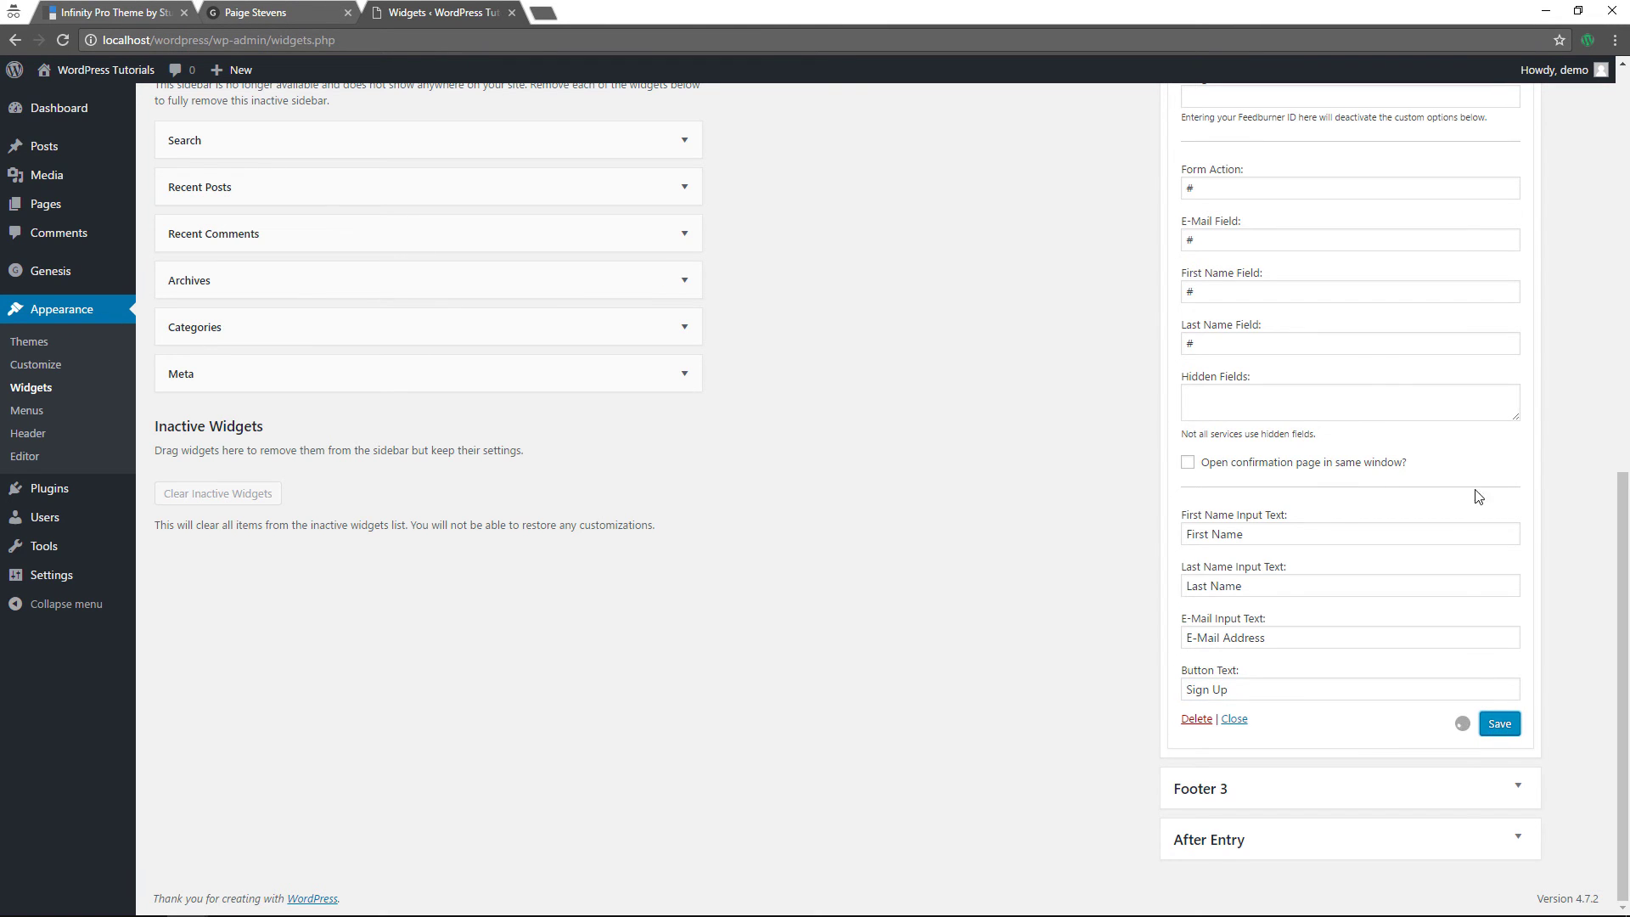
pyautogui.scroll(6, 1520, 493)
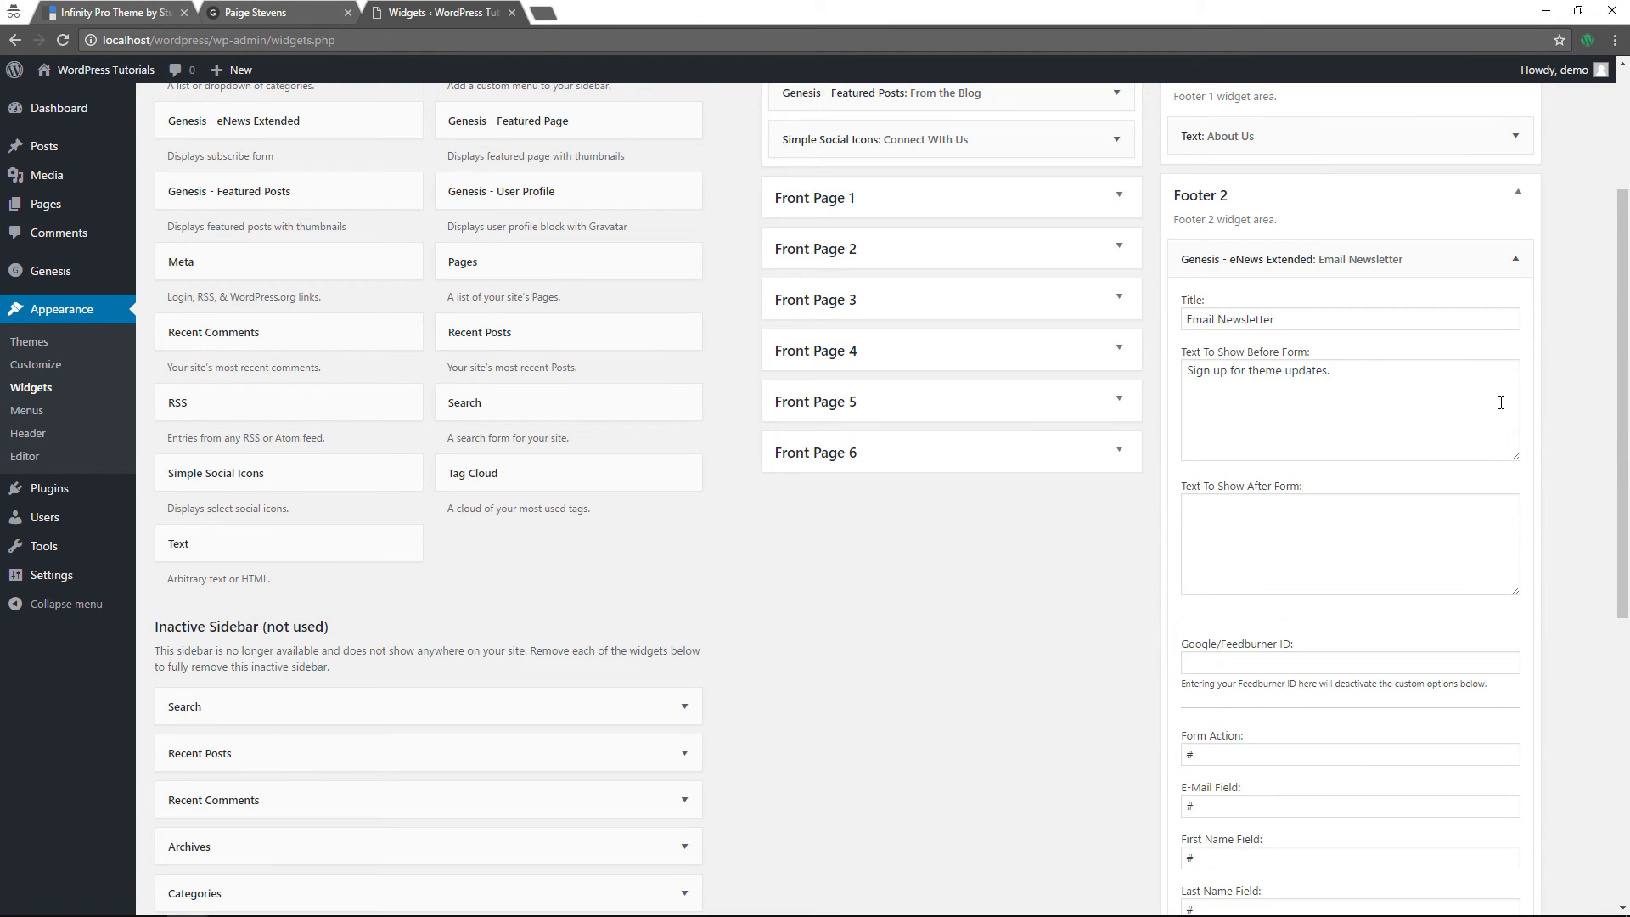
pyautogui.click(1517, 196)
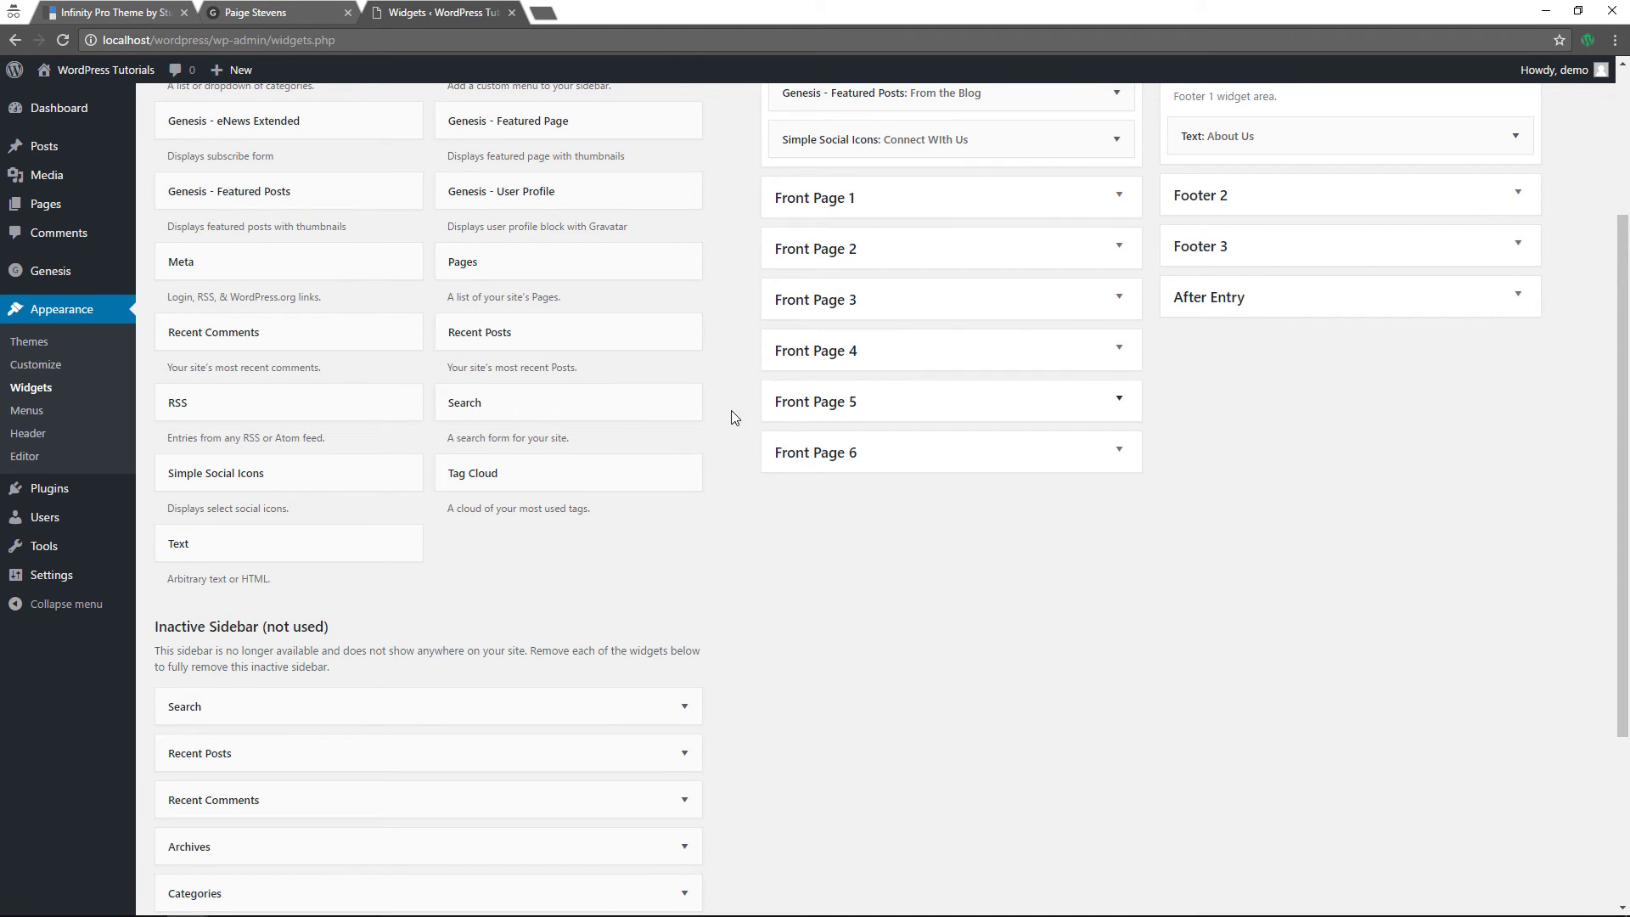
# - Add a Genesis - Featured Posts widget to Footer 3, set to show 3 posts with their post titles
pyautogui.scroll(2, 710, 424)
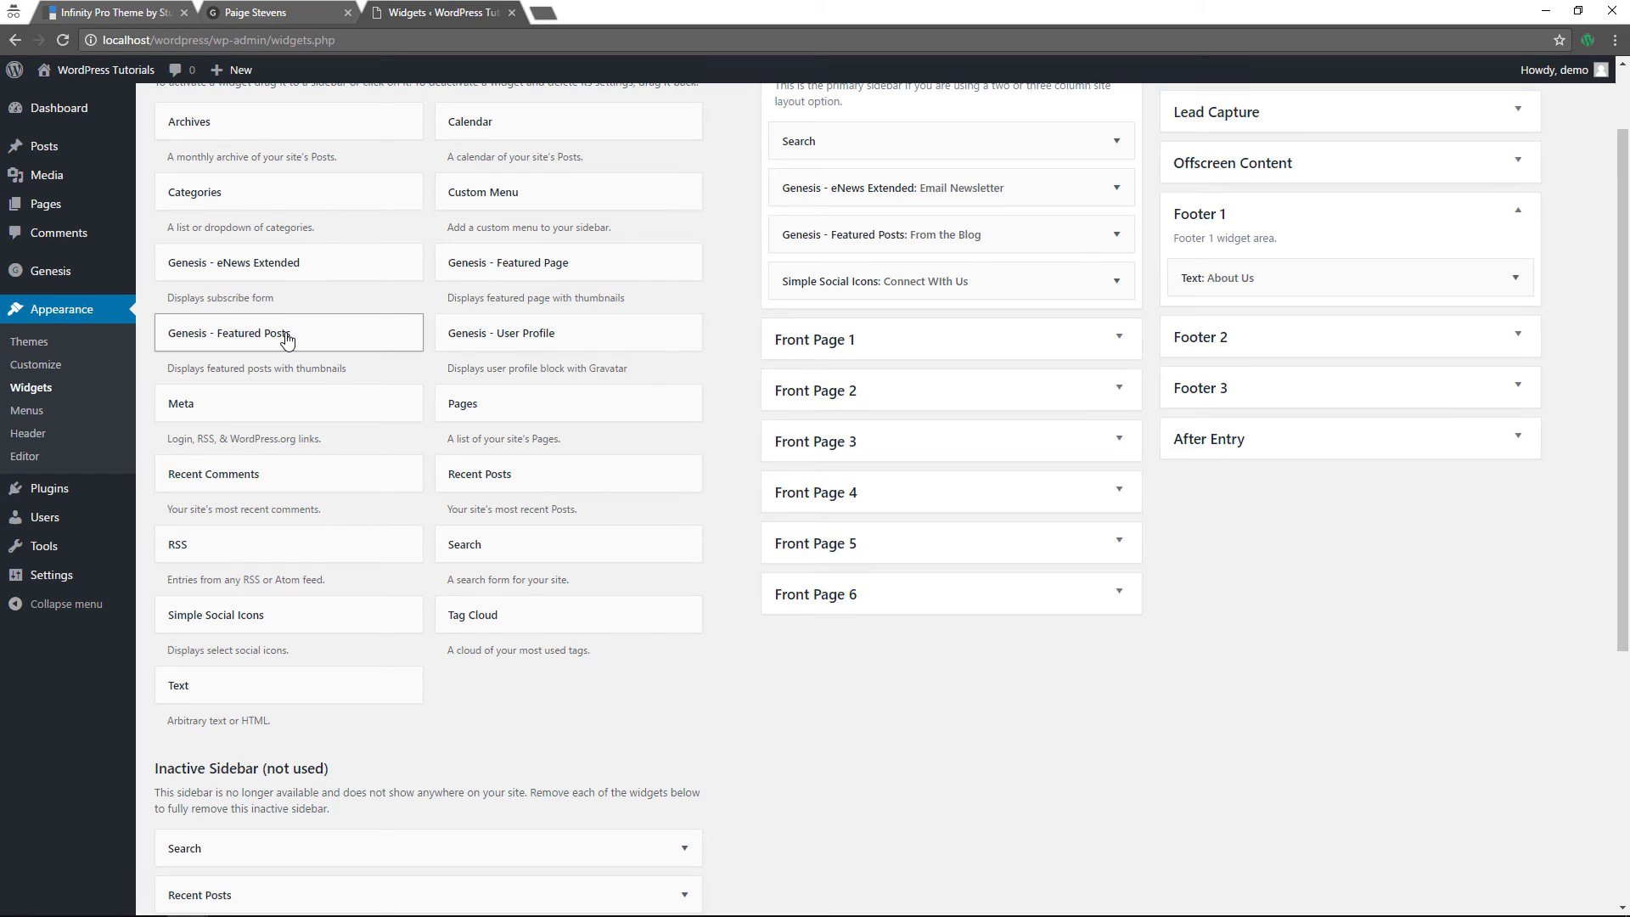
pyautogui.moveTo(288, 339); pyautogui.dragTo(1265, 412)
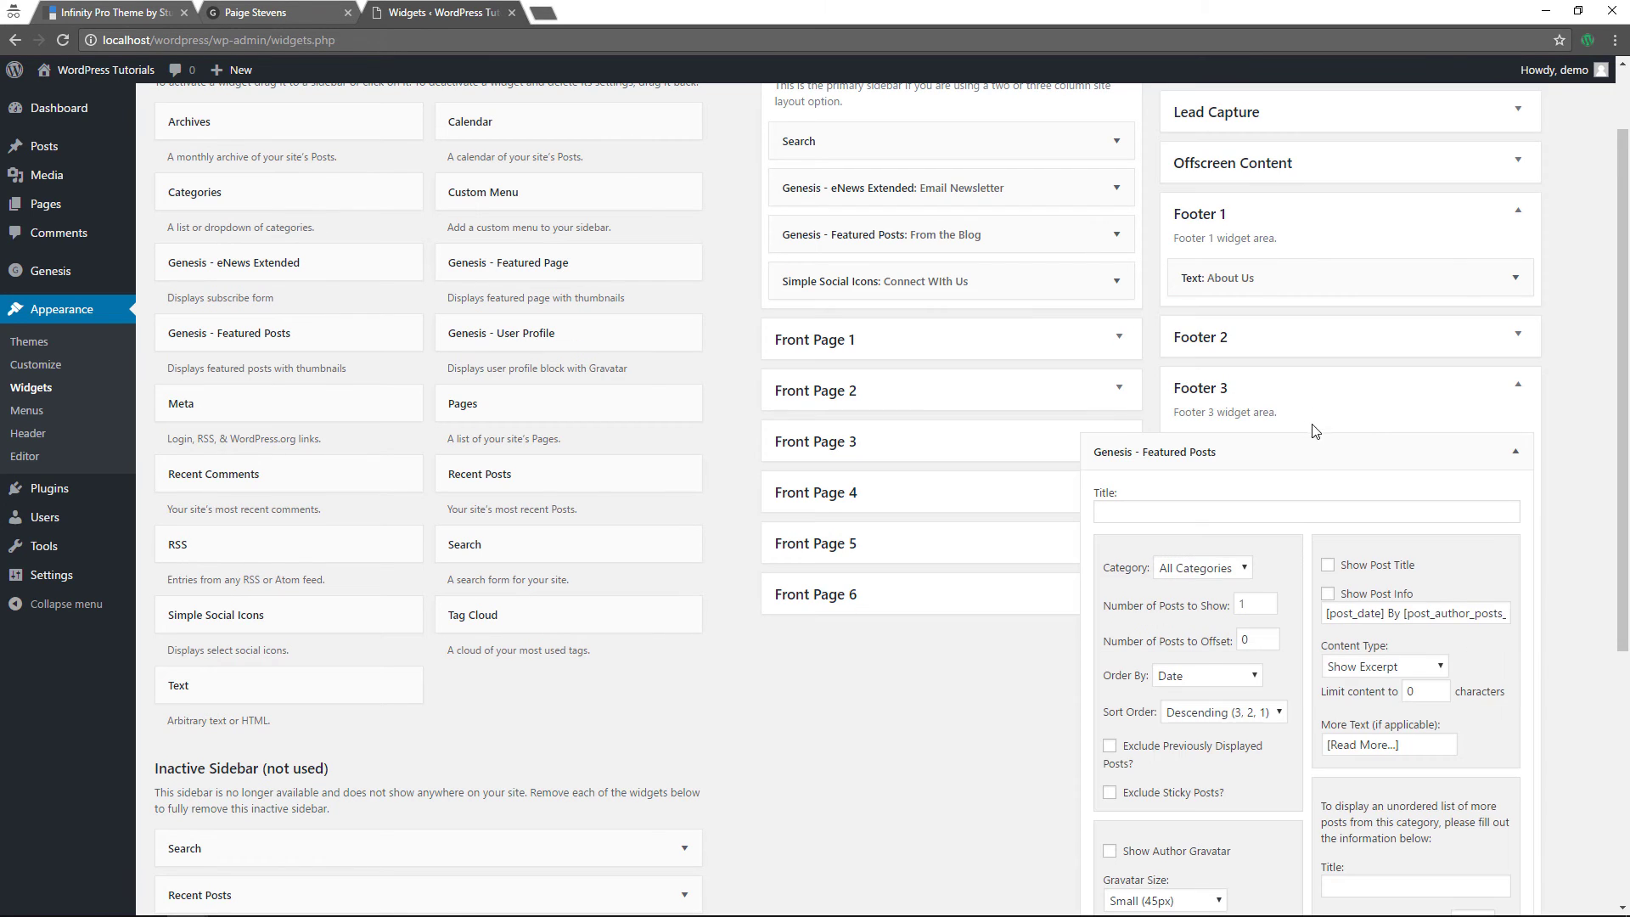
pyautogui.click(1250, 604)
pyautogui.press('BackSpace')
pyautogui.write('3')
pyautogui.click(1328, 565)
# - Show post info reduced to "By [post_author_posts_link]" in the Footer 3 featured posts and set the content type to No Content
pyautogui.moveTo(1386, 613); pyautogui.dragTo(1297, 613)
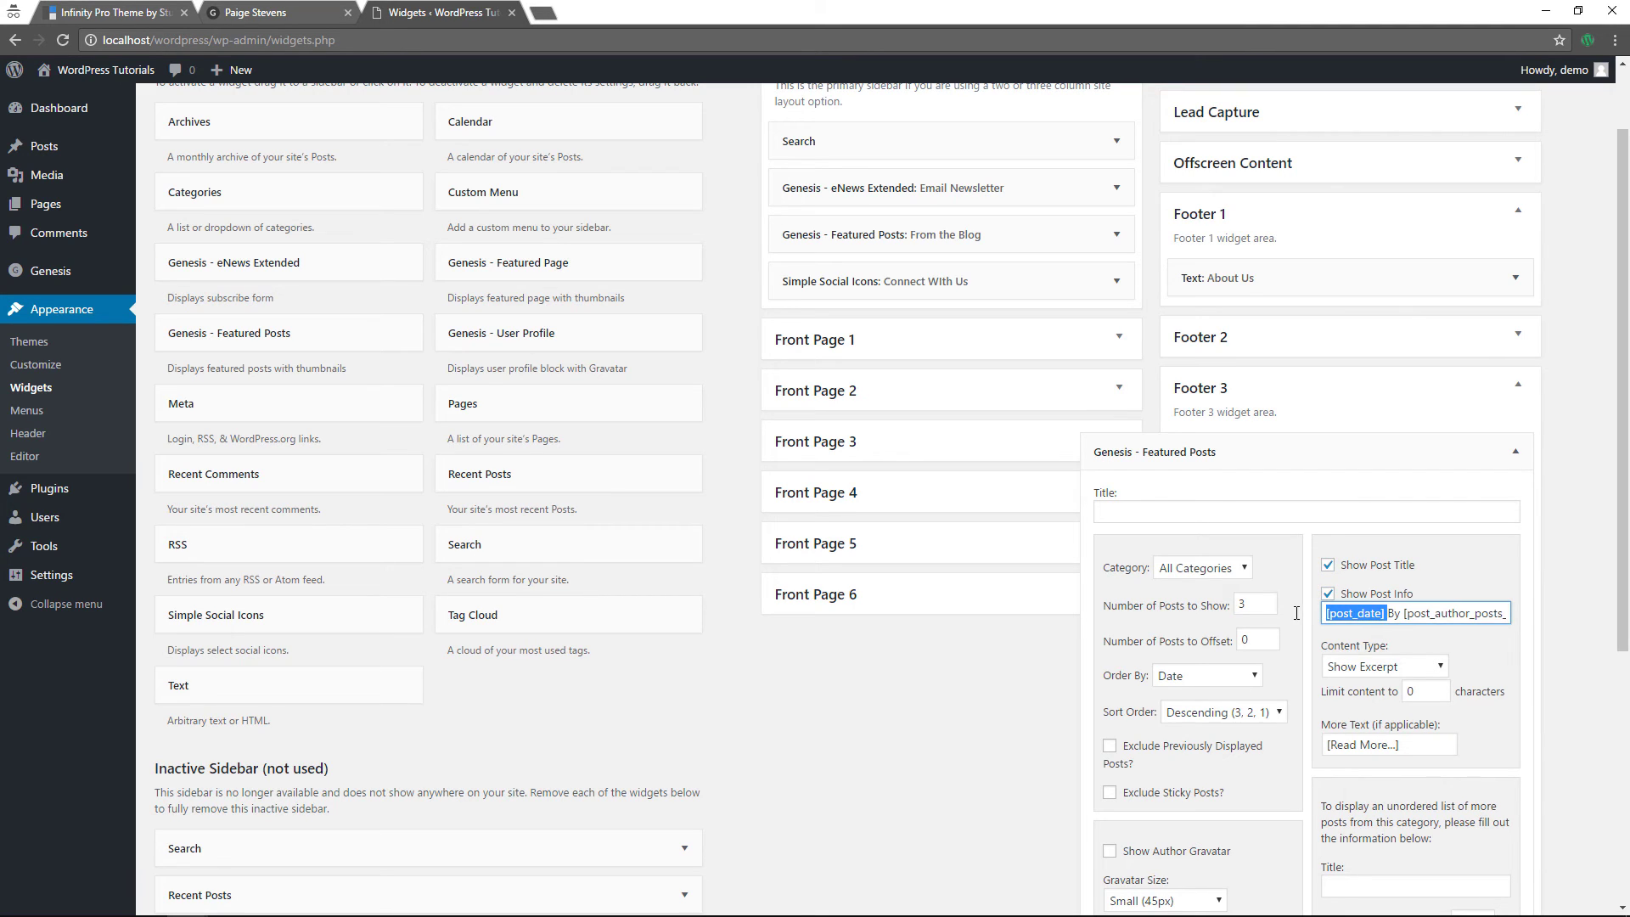
pyautogui.press('Delete')
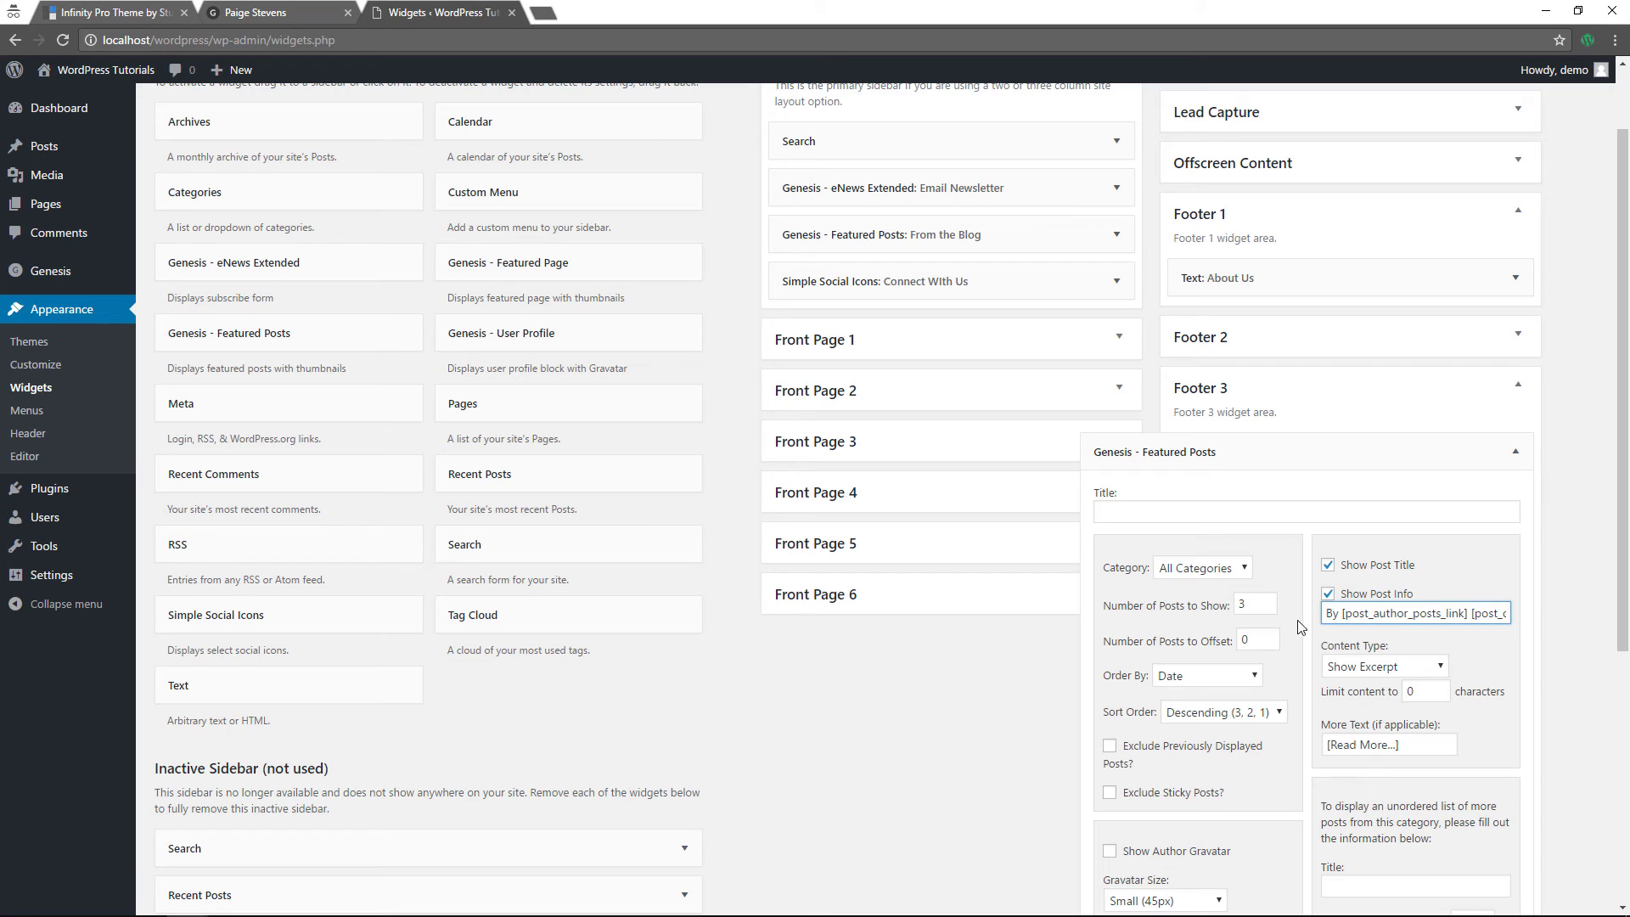
pyautogui.moveTo(1470, 613); pyautogui.dragTo(1499, 619)
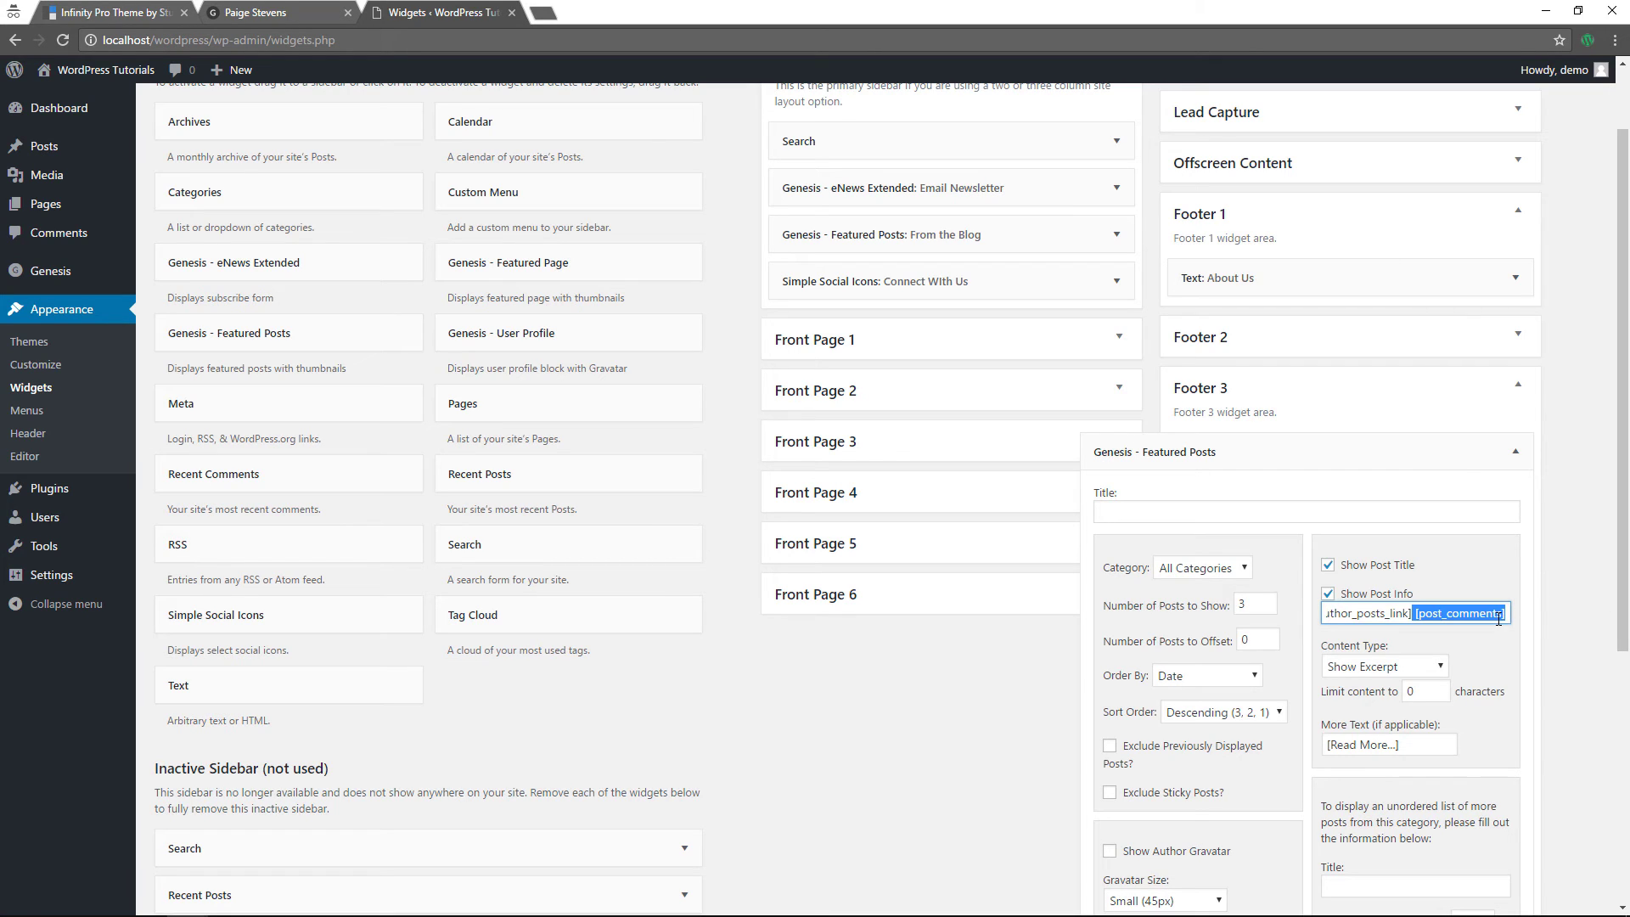
pyautogui.press('Delete')
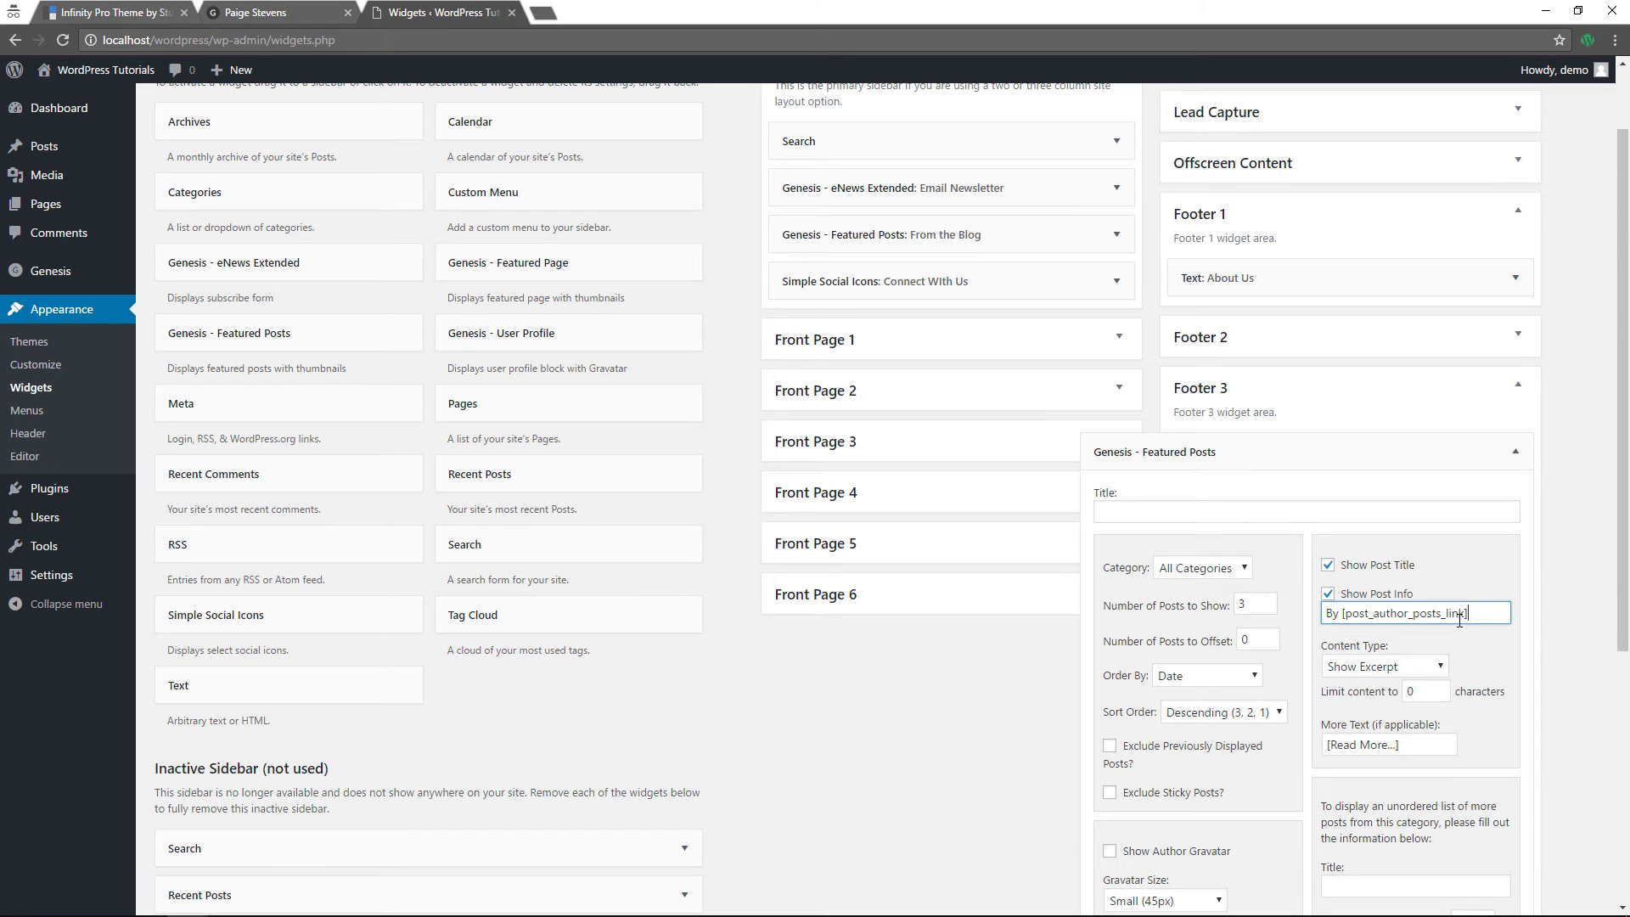
pyautogui.click(1420, 669)
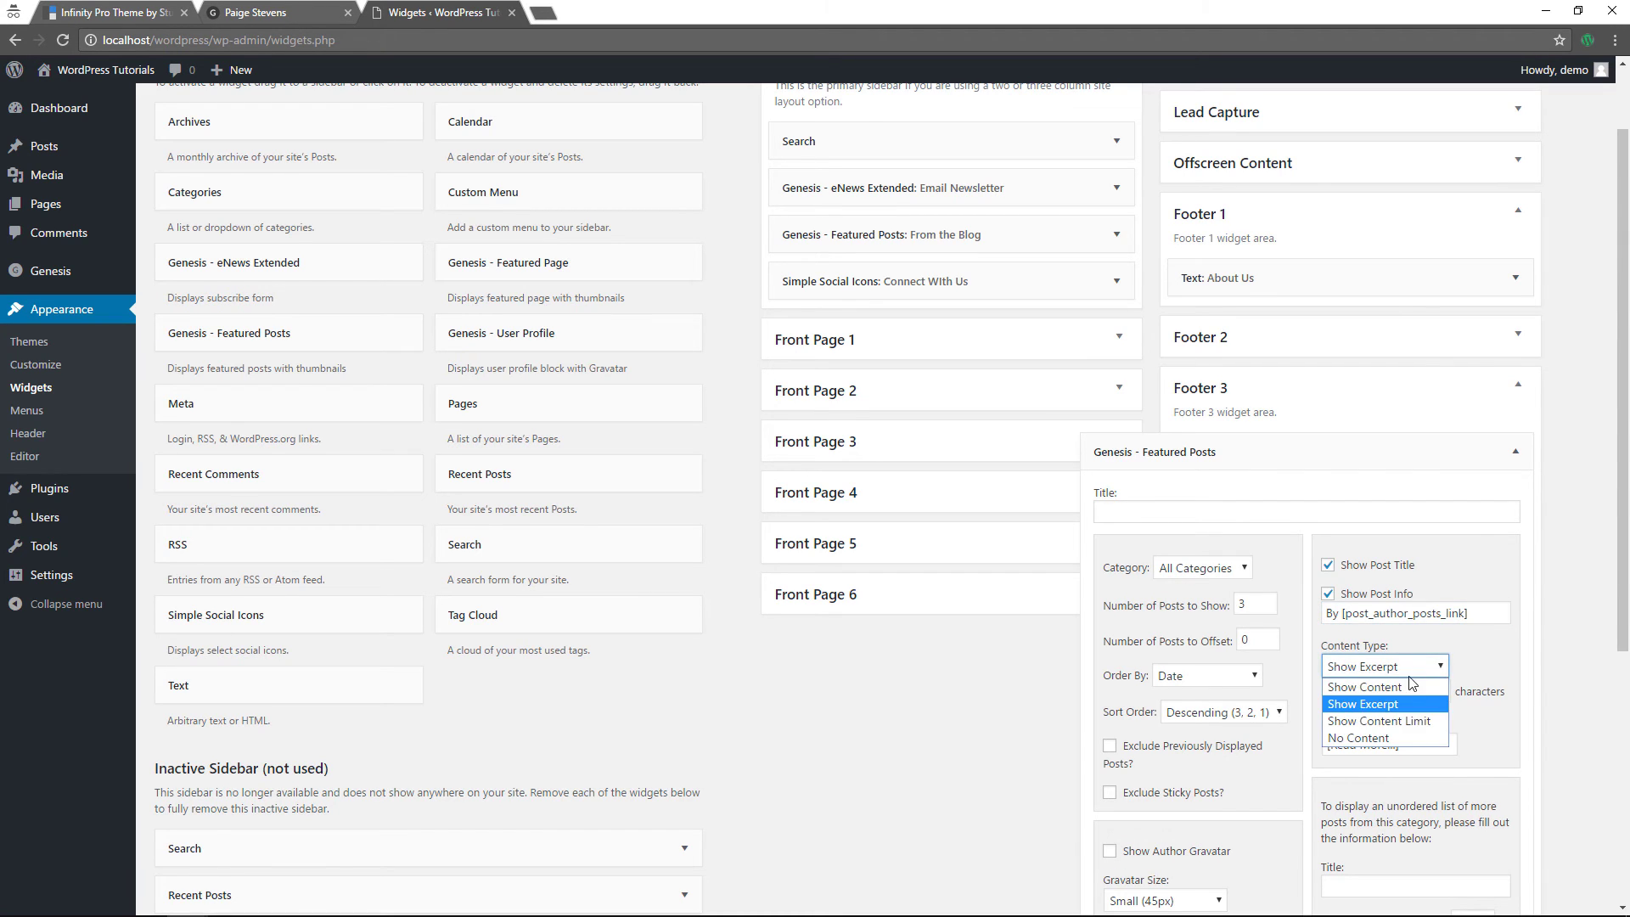
pyautogui.click(1399, 738)
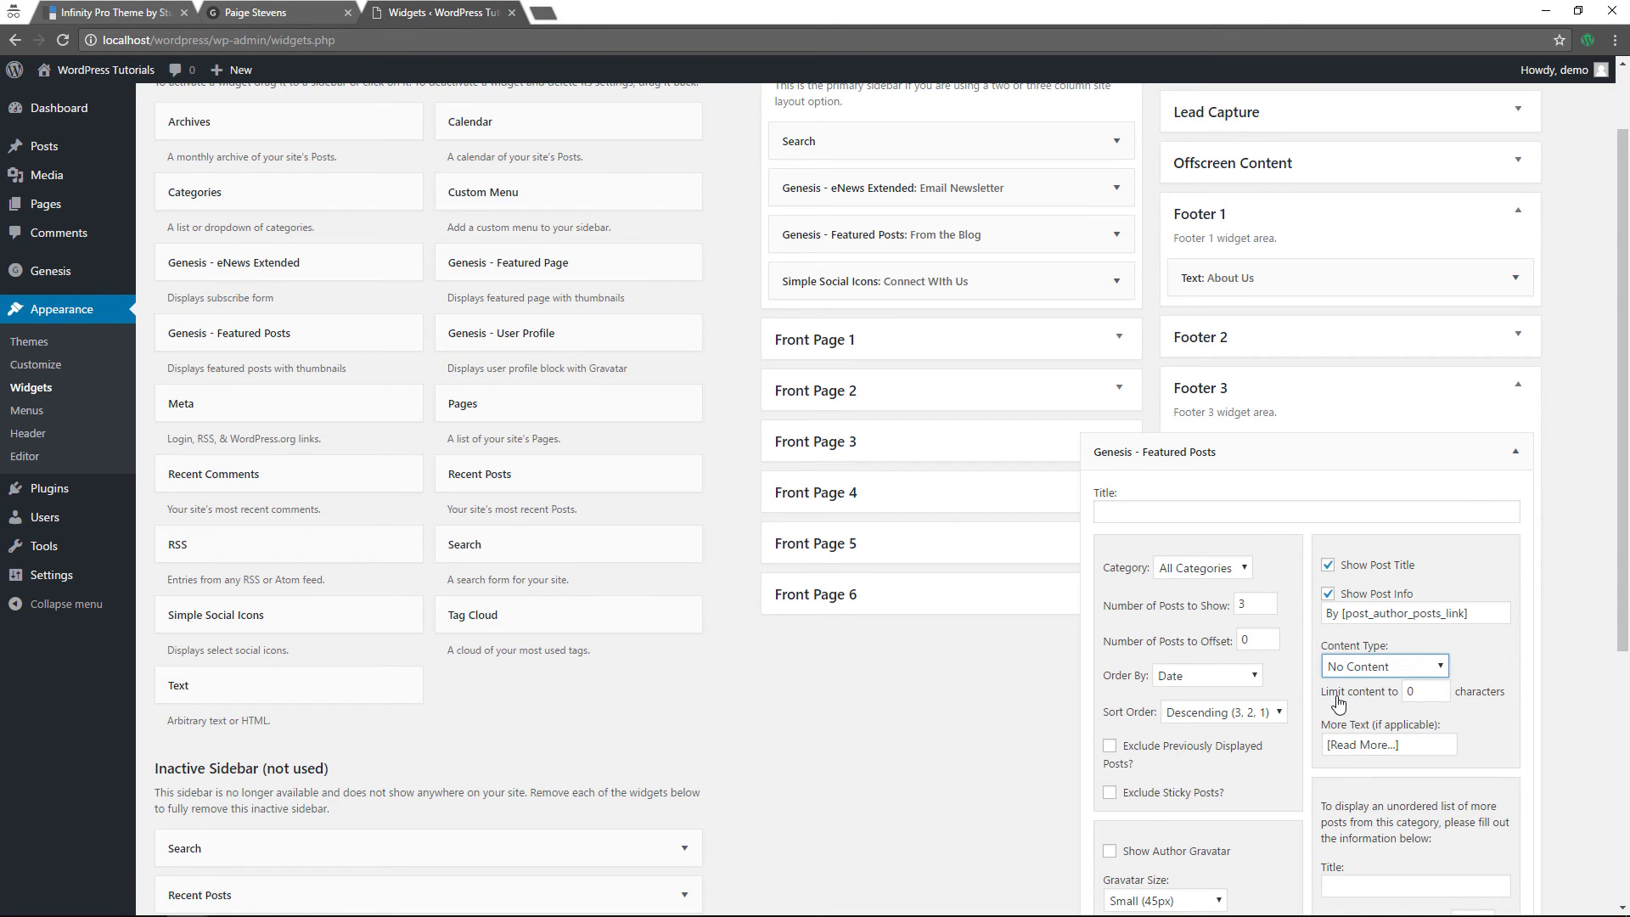
# - Show the Footer 3 posts' featured image as mini-thumbnail (75x75) with Left alignment, save the widget, and collapse the area
pyautogui.scroll(-3, 1339, 703)
pyautogui.scroll(-2, 1339, 703)
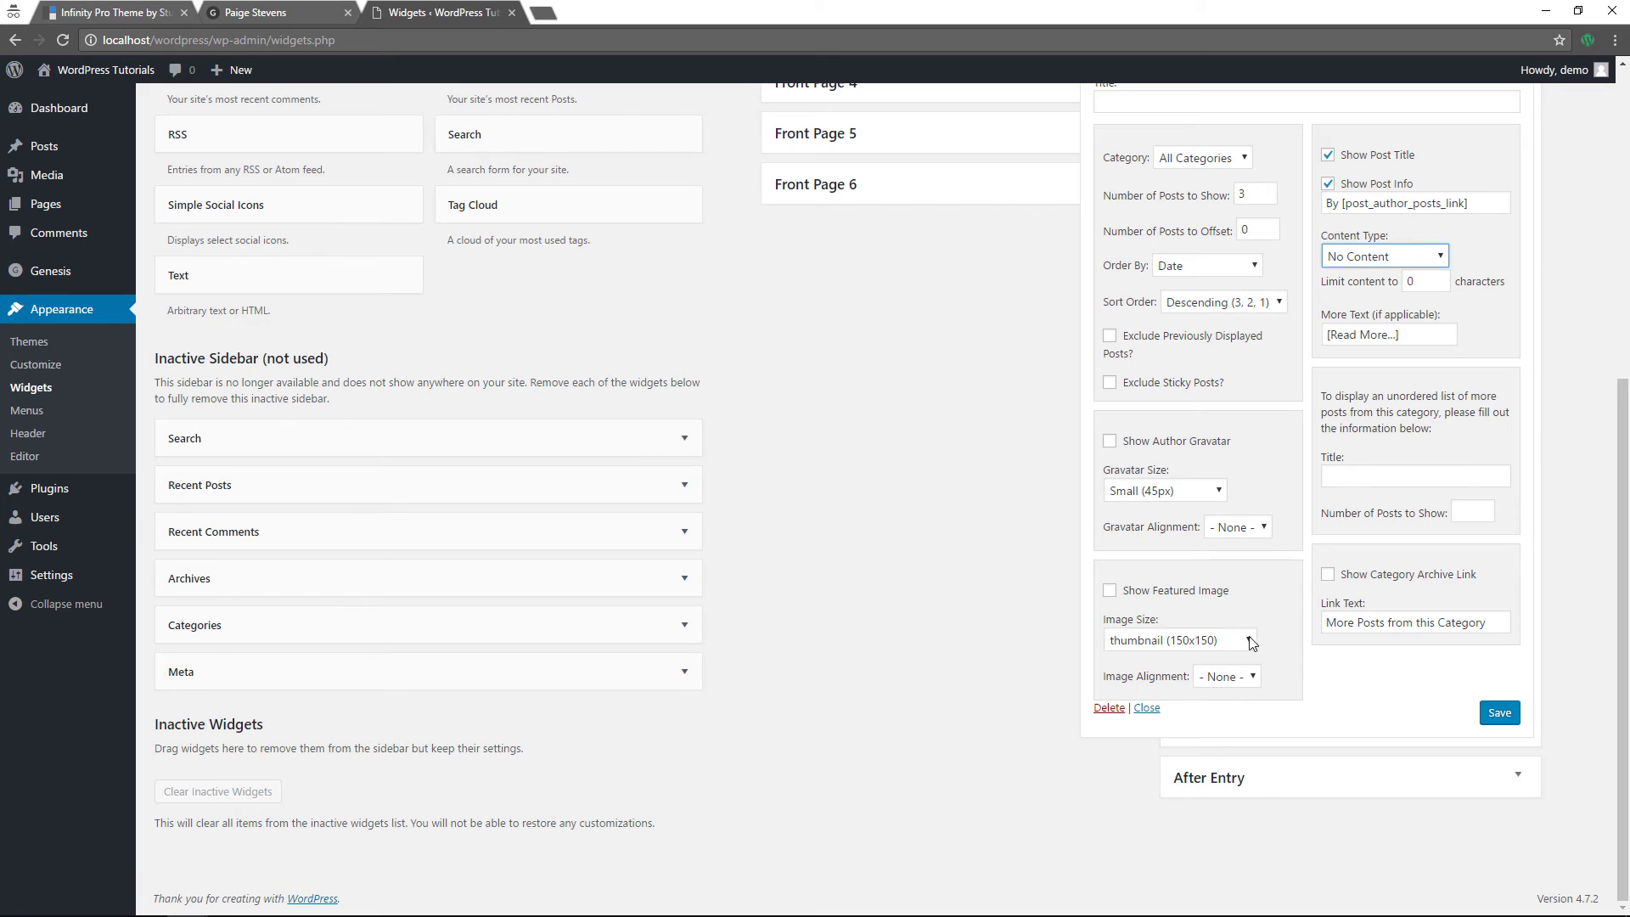
pyautogui.click(1110, 593)
pyautogui.click(1164, 642)
pyautogui.click(1170, 712)
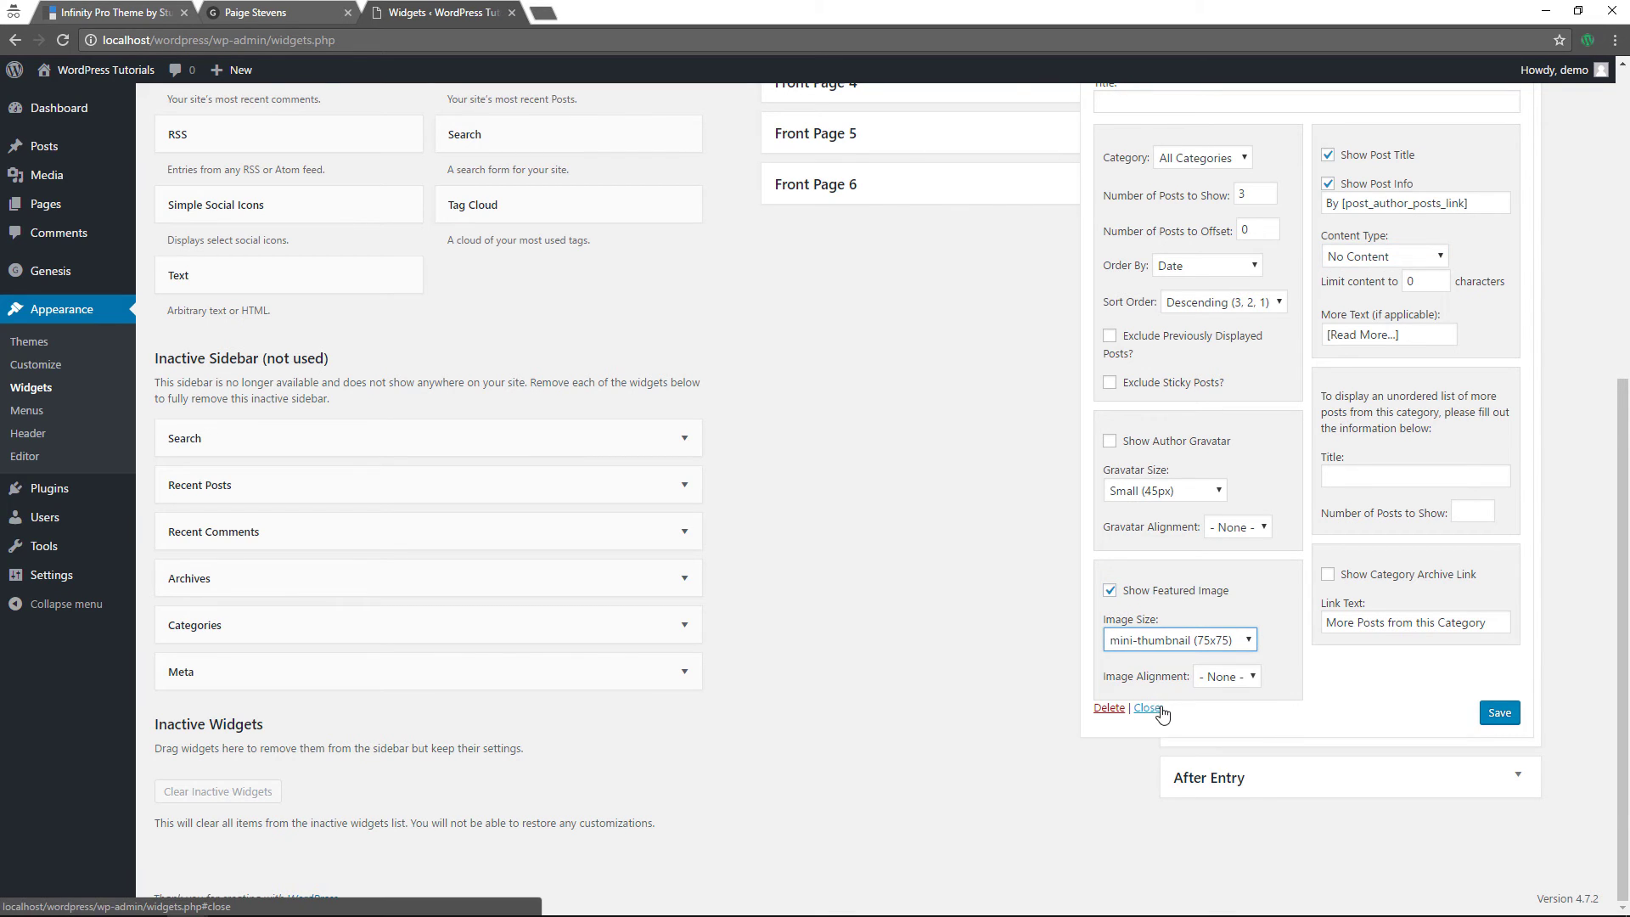
pyautogui.click(1241, 680)
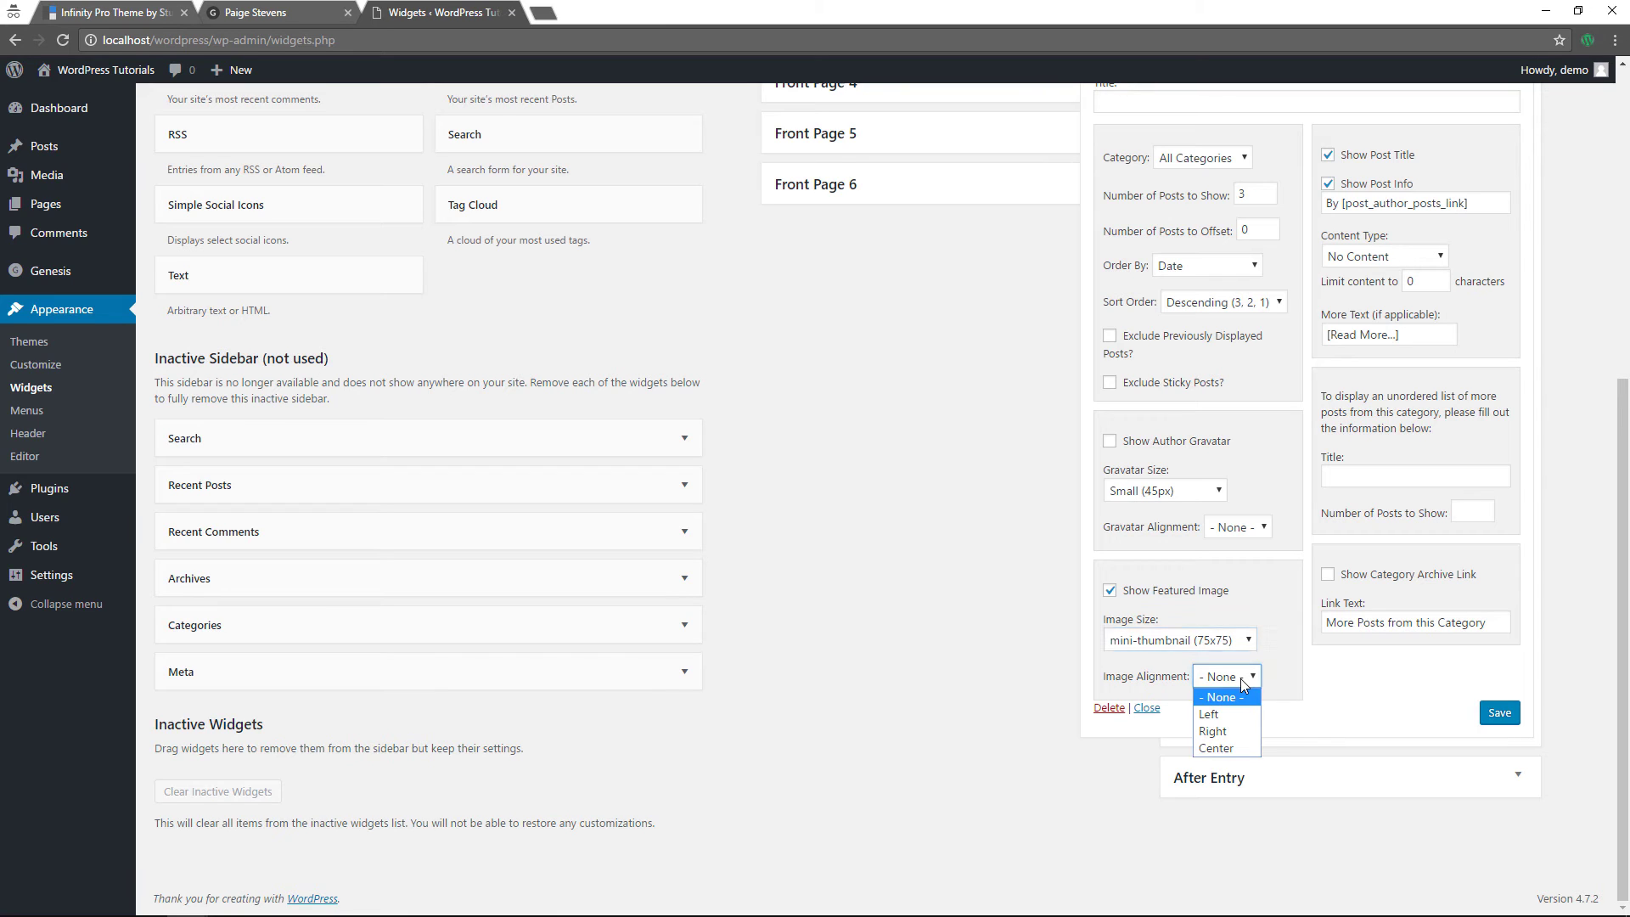
pyautogui.click(1226, 716)
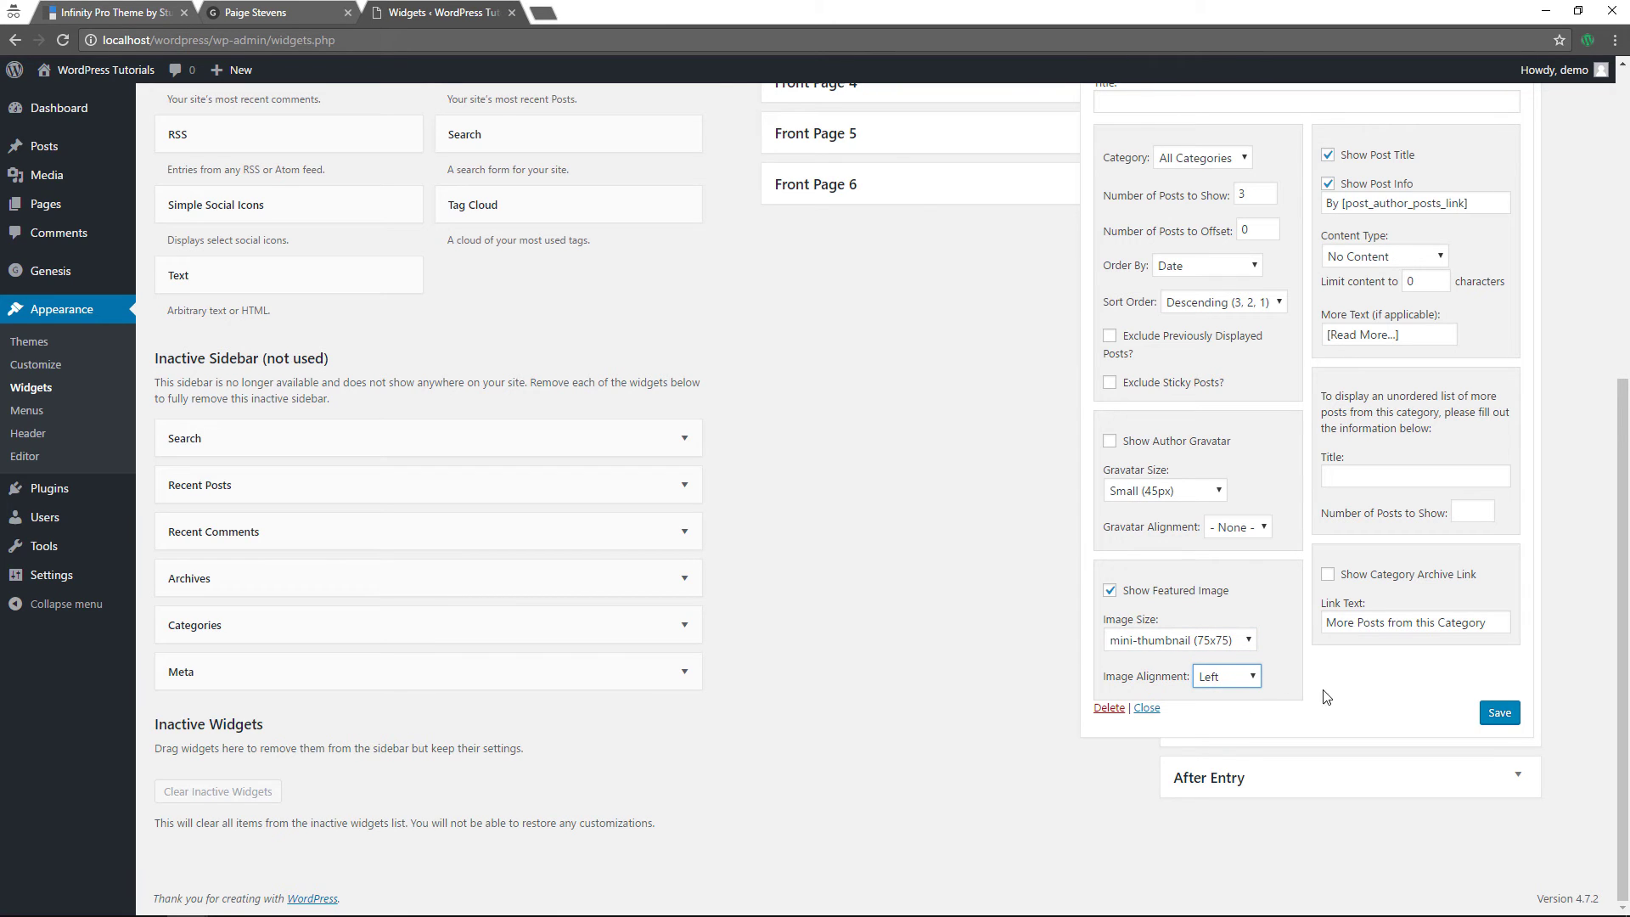
pyautogui.click(1505, 716)
pyautogui.scroll(10, 1525, 639)
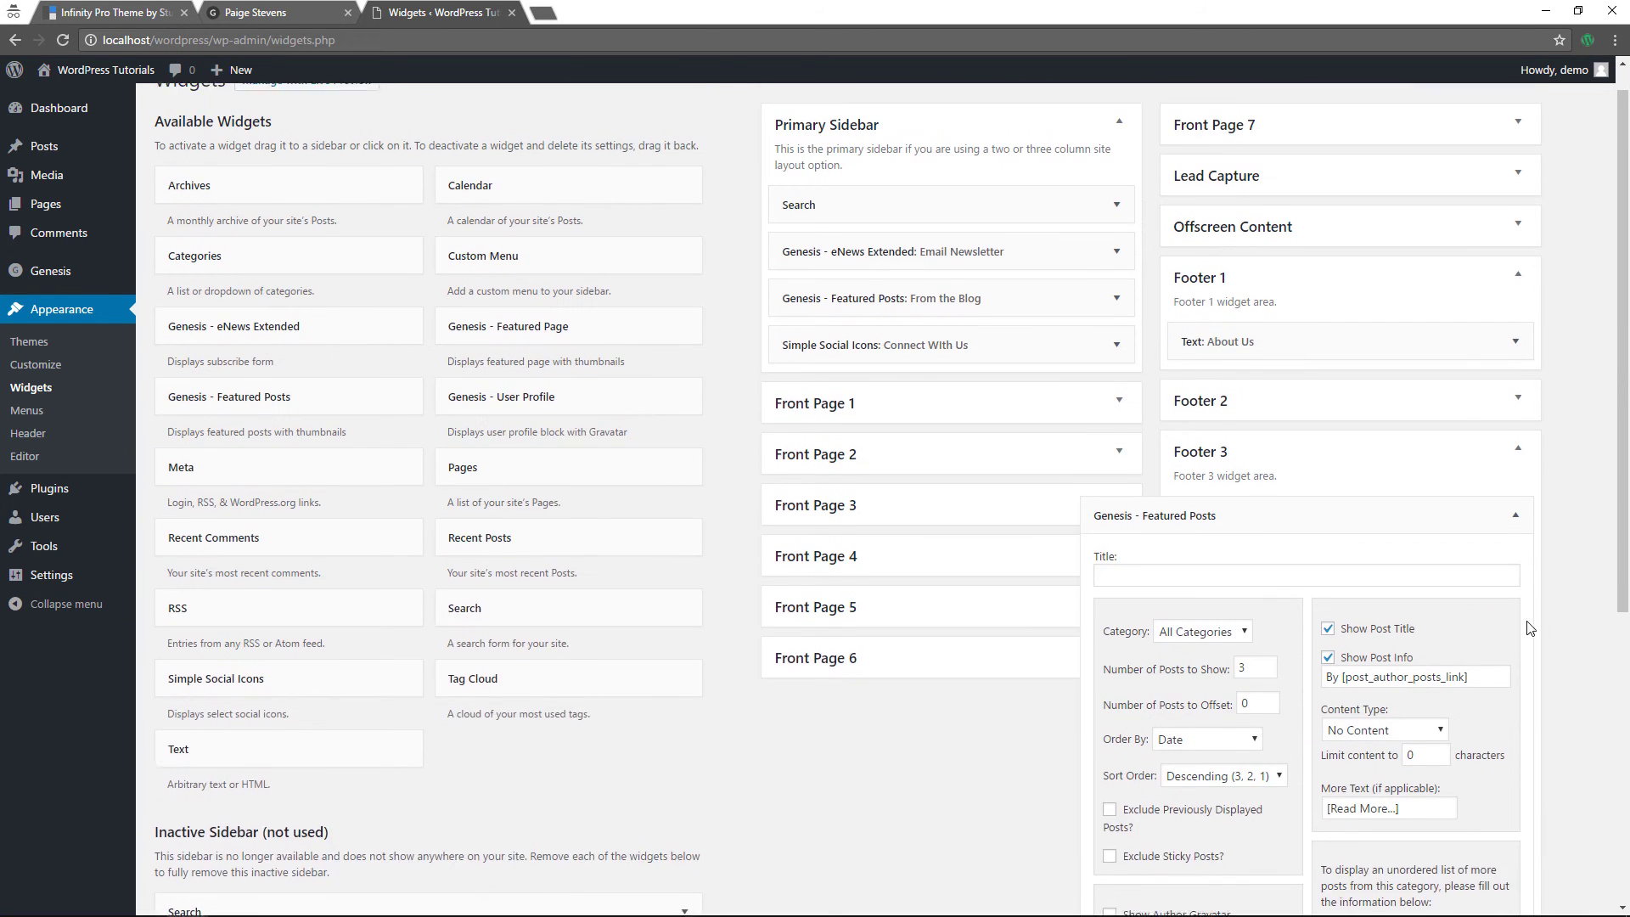
pyautogui.click(1519, 497)
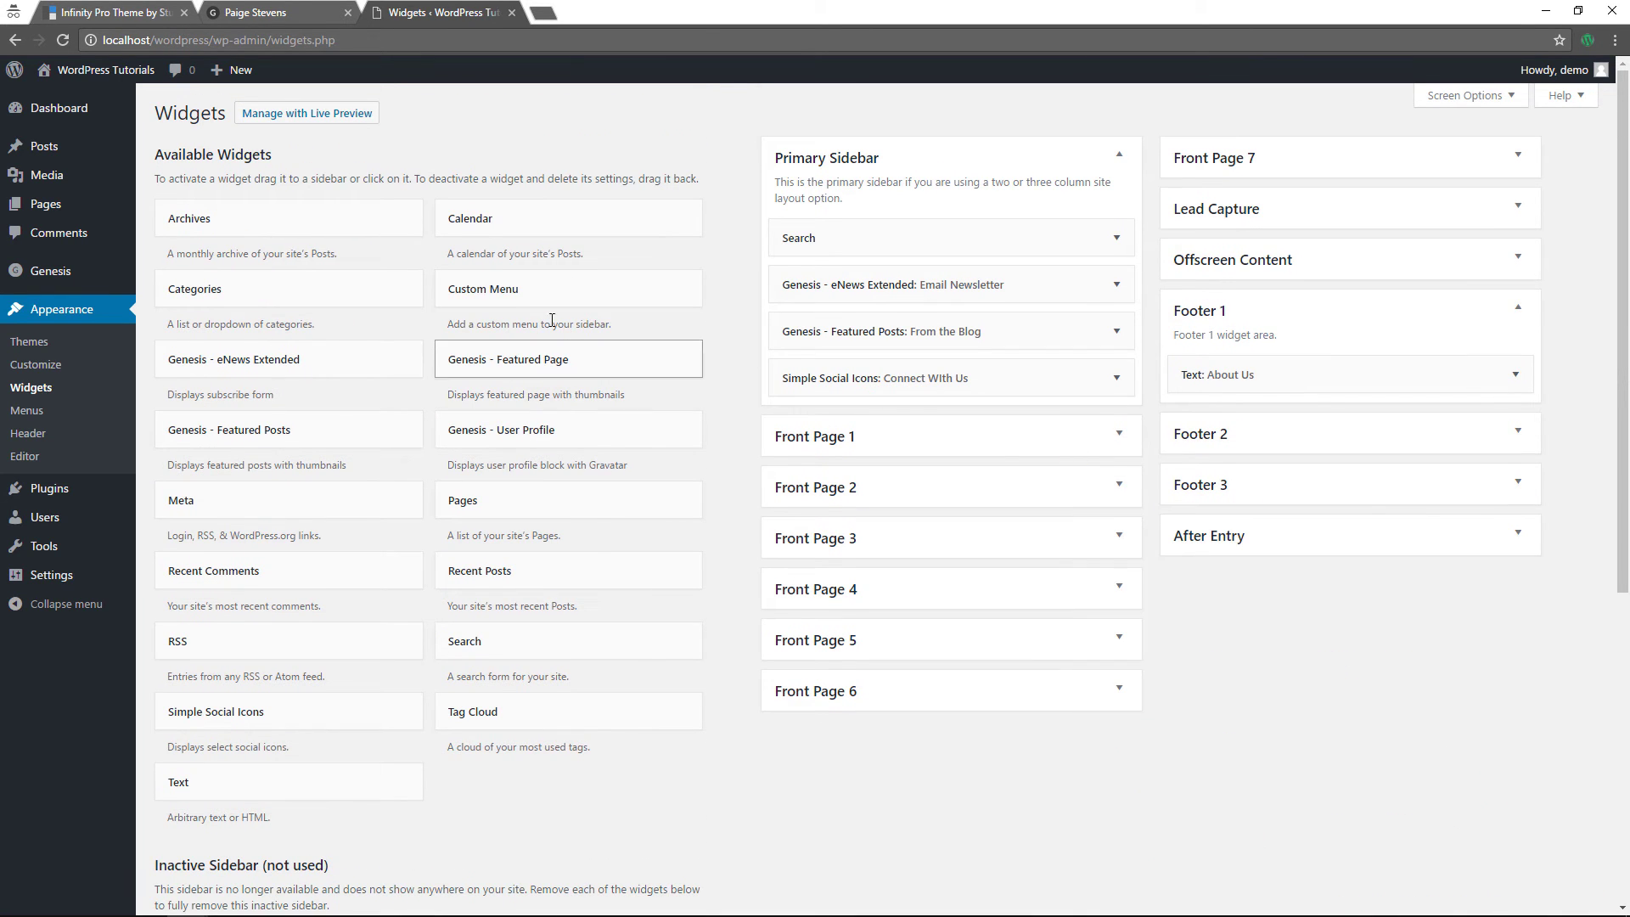
# - View the site's front page, open the Chief Executive Officer's team page, and examine the three footer widget areas
pyautogui.click(111, 101)
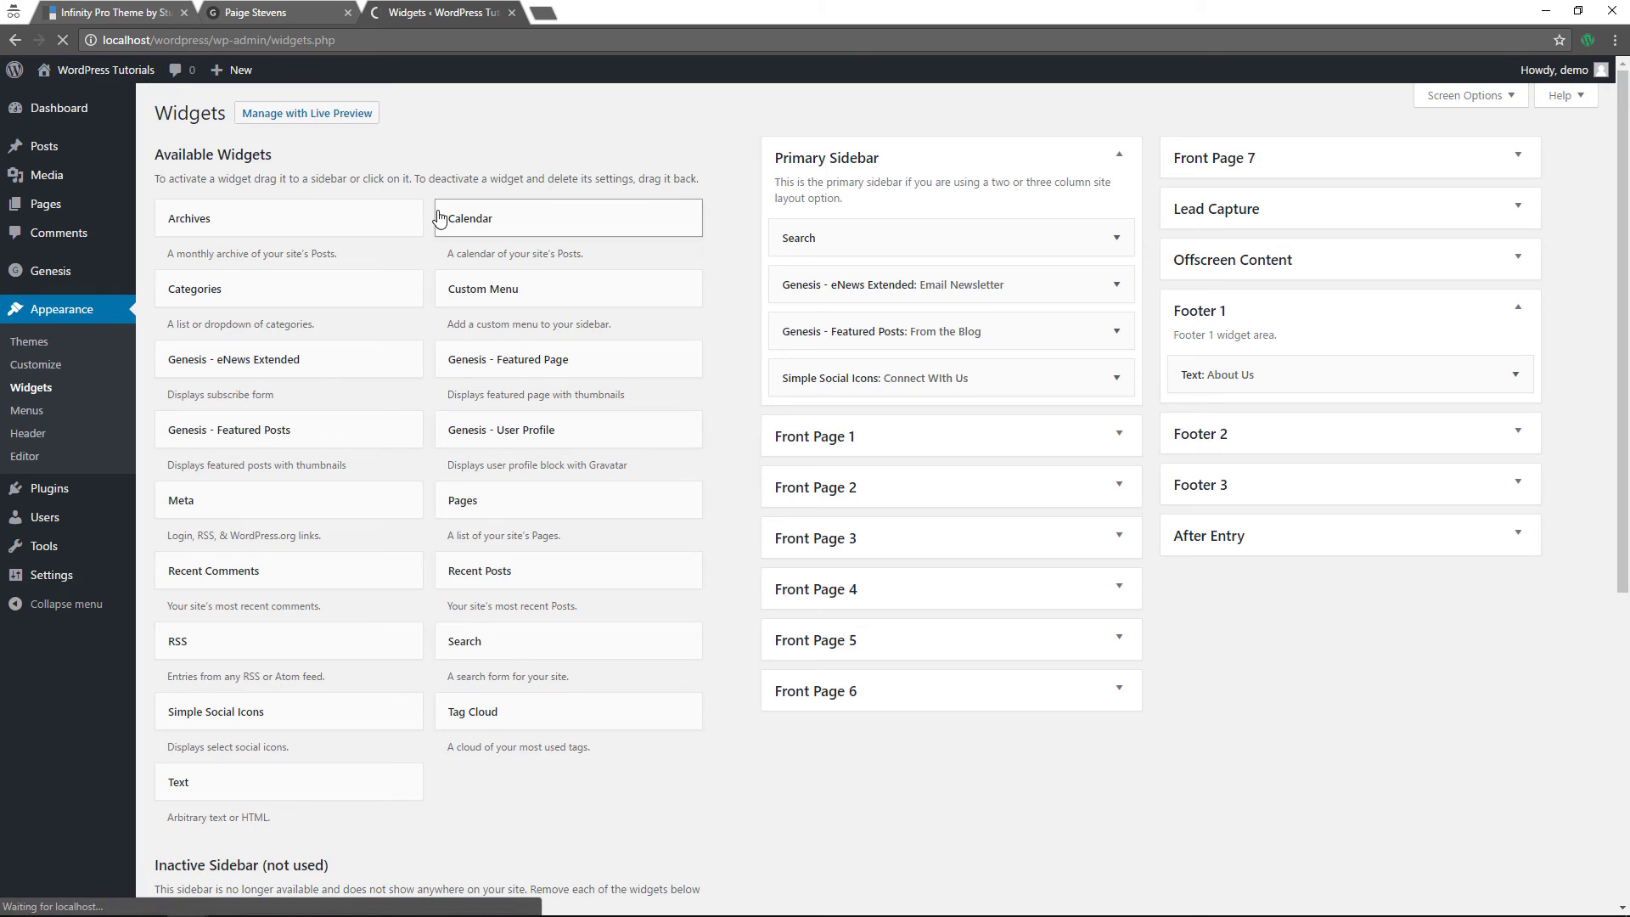
pyautogui.scroll(-5, 476, 210)
pyautogui.scroll(-10, 477, 219)
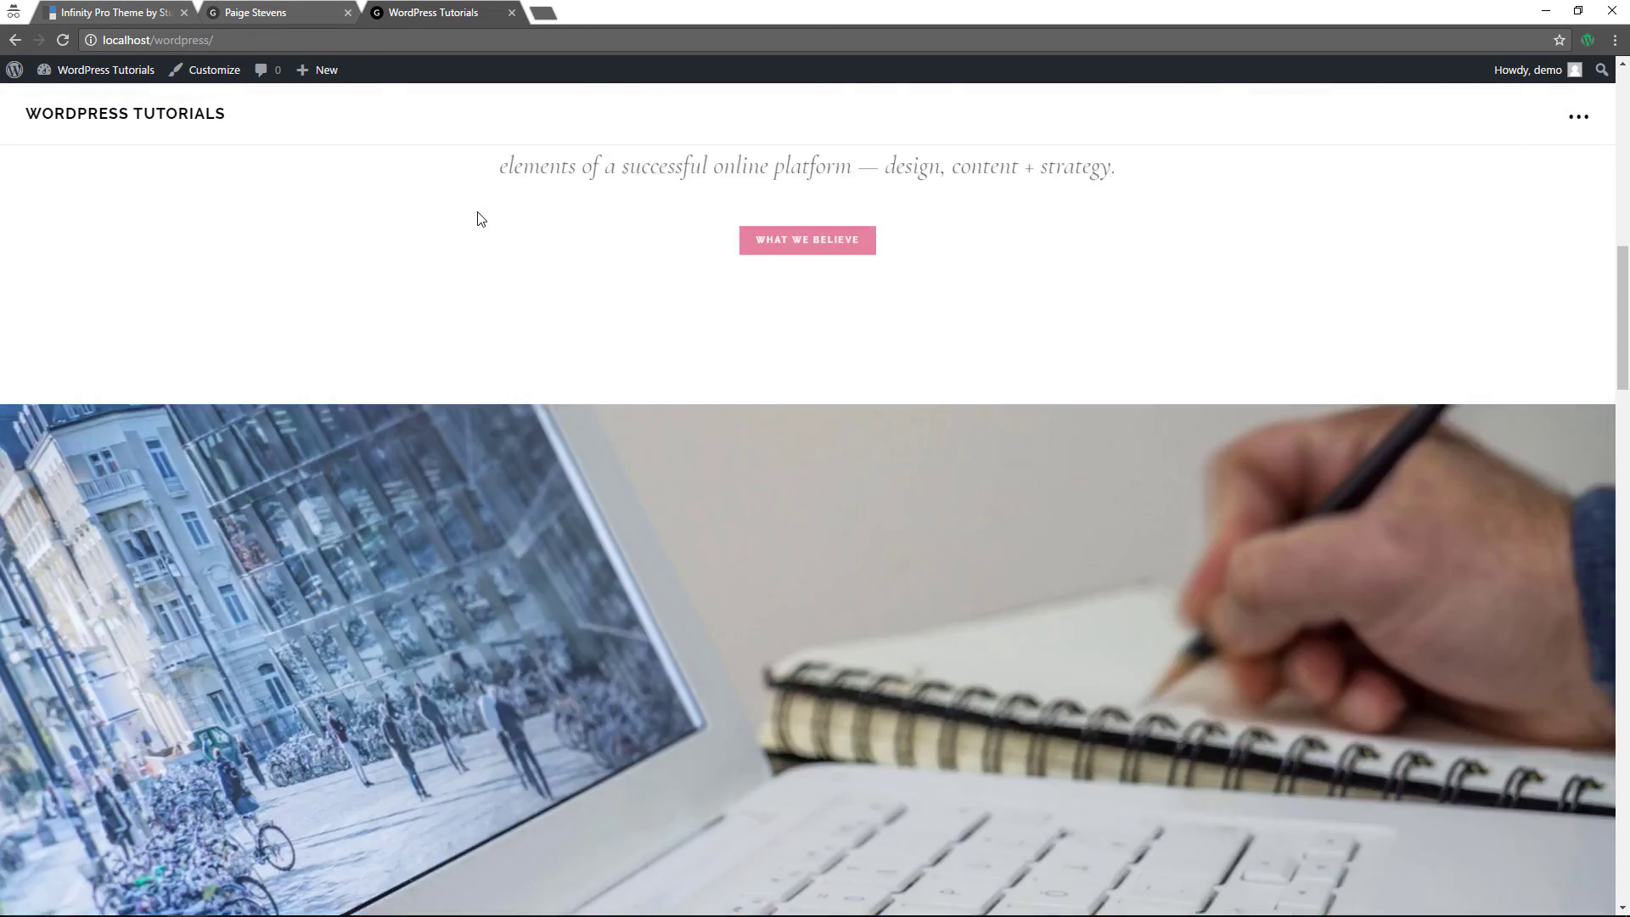
pyautogui.scroll(15, 477, 219)
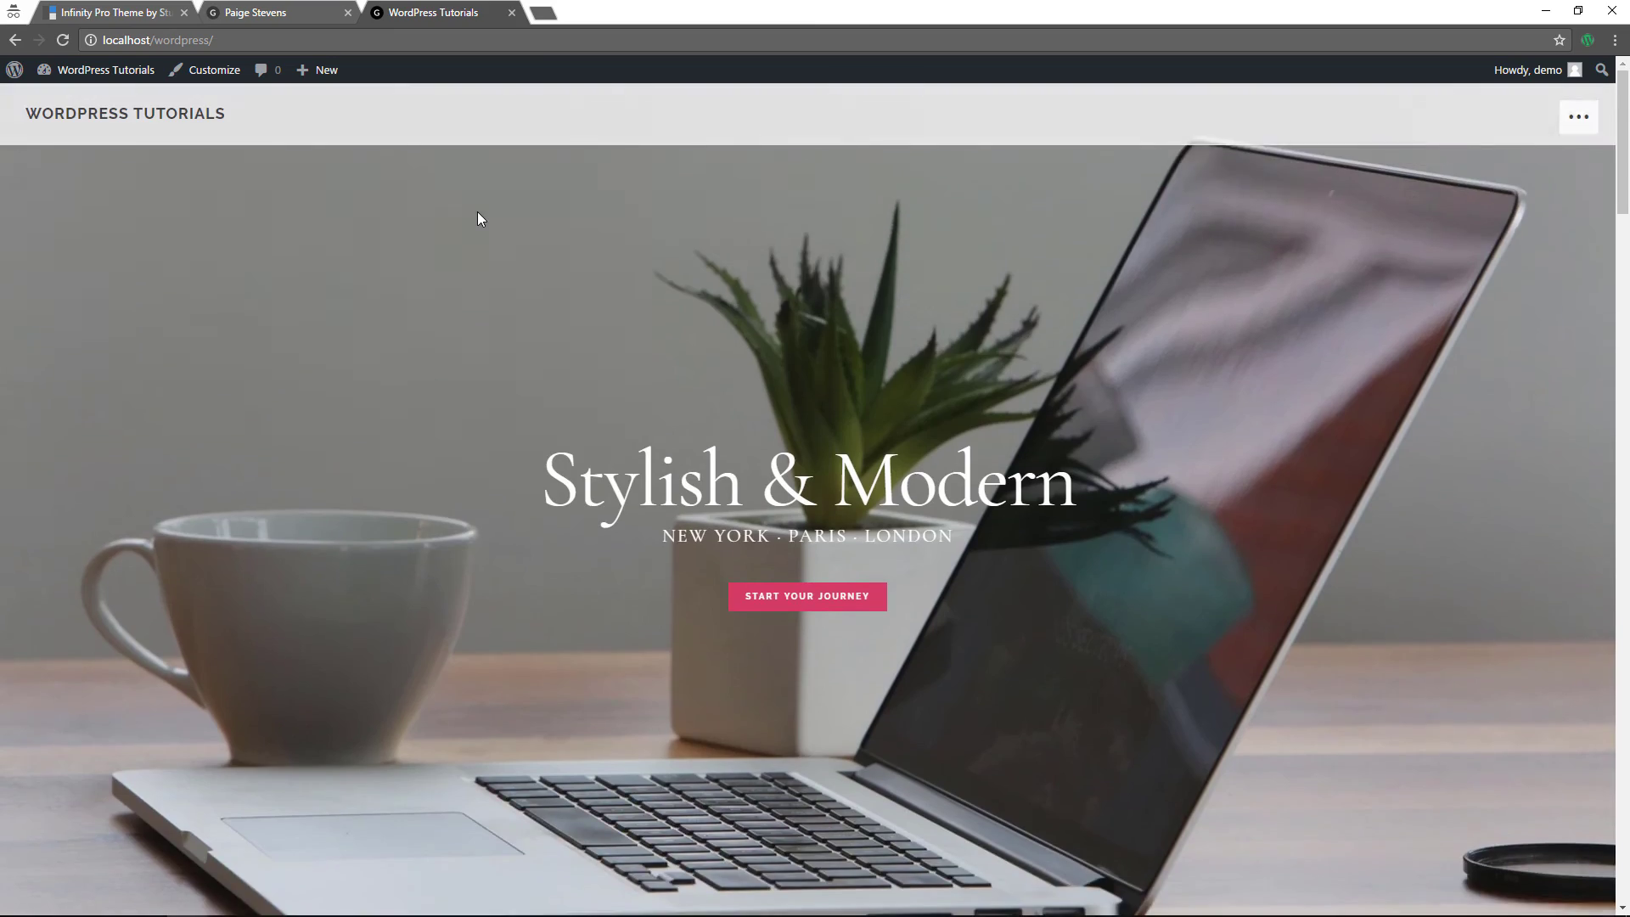
pyautogui.scroll(-8, 477, 220)
pyautogui.scroll(-10, 481, 219)
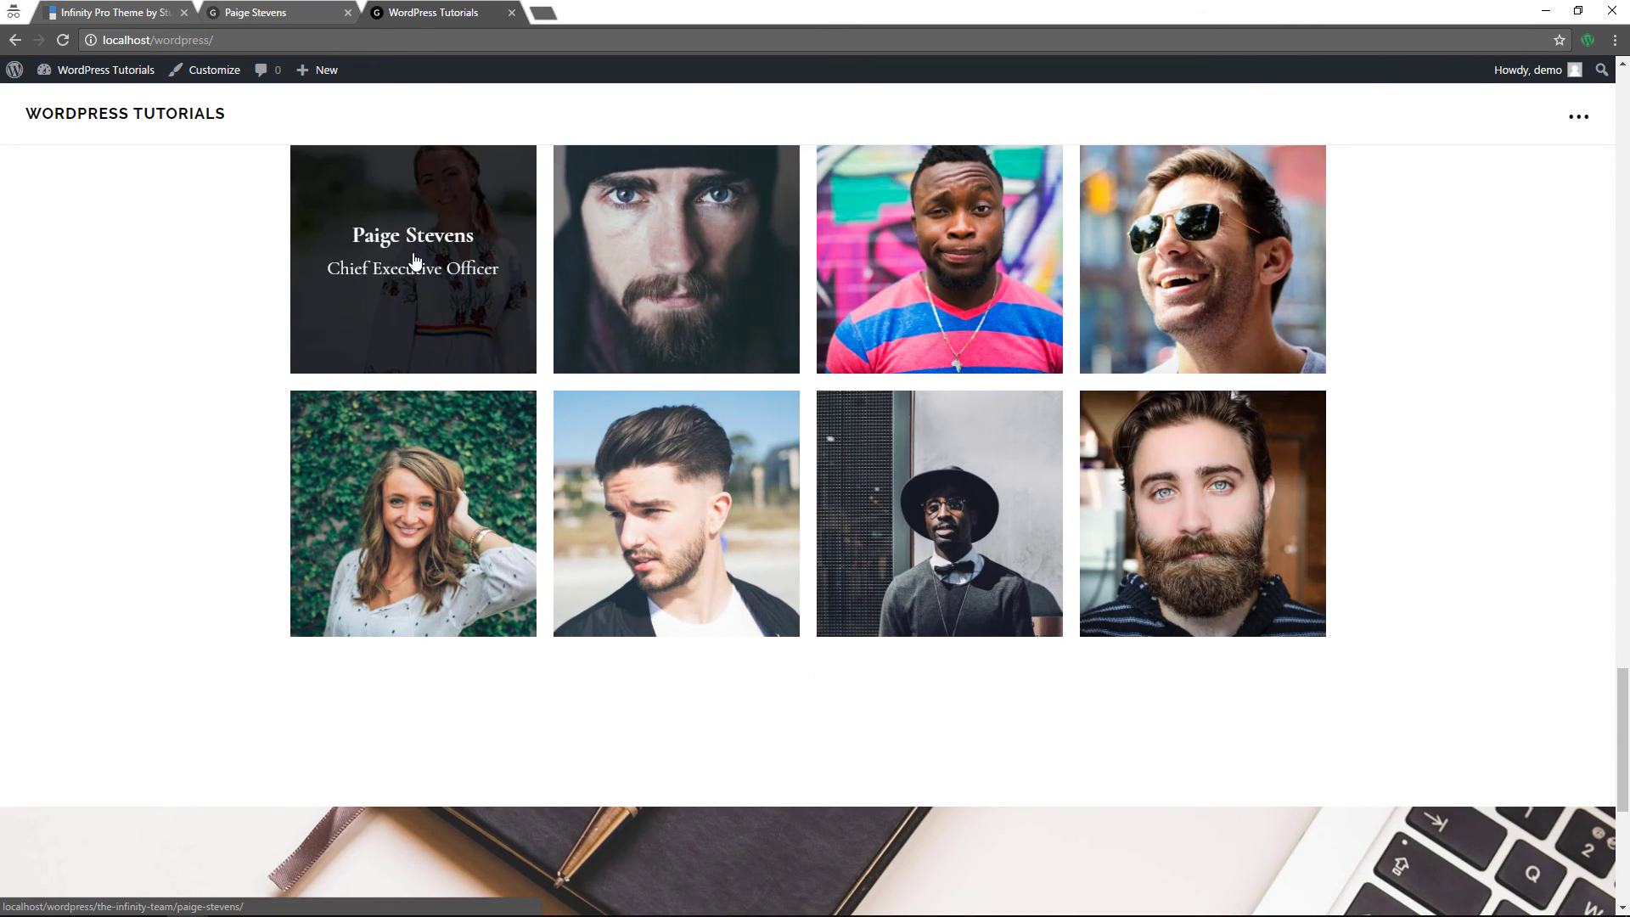
pyautogui.click(415, 261)
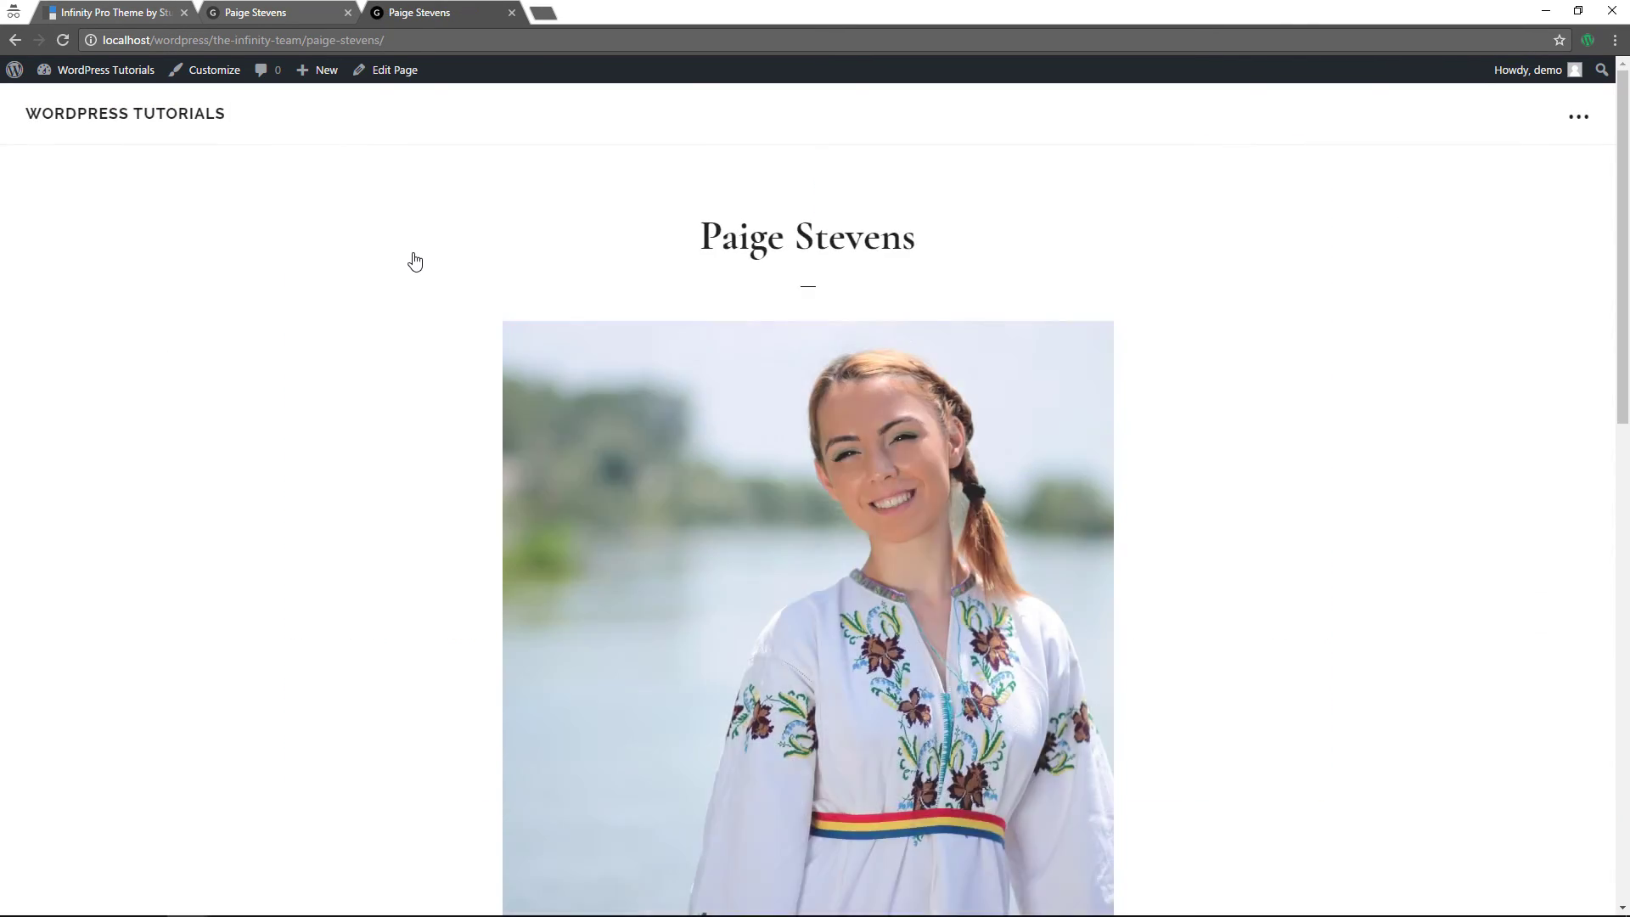
pyautogui.scroll(-10, 416, 260)
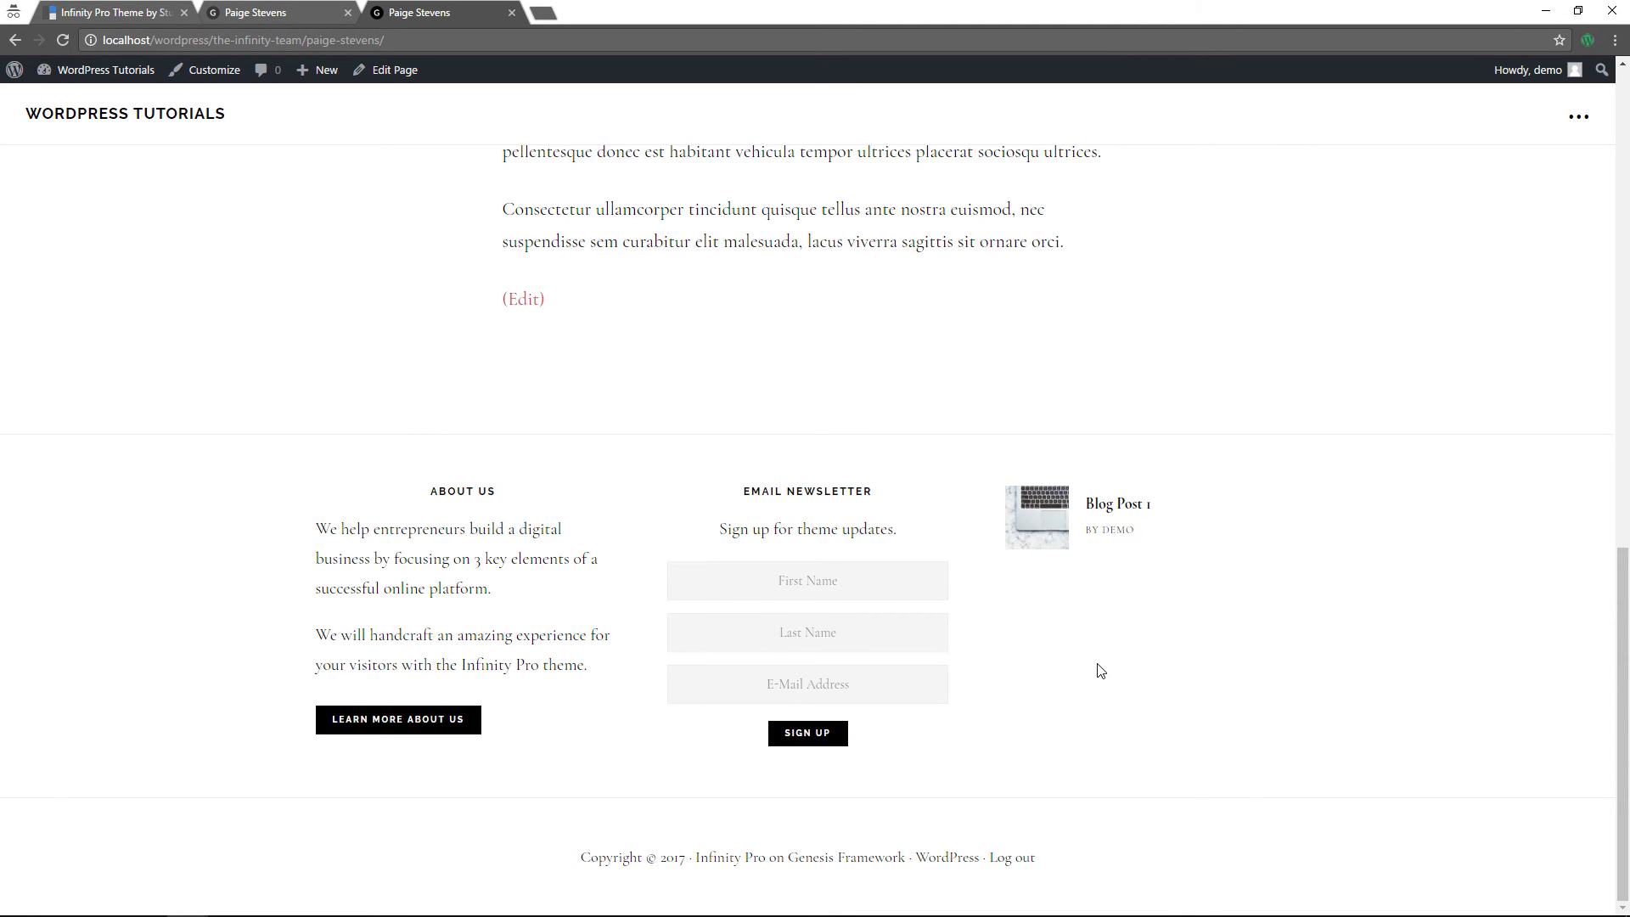
# - Add a Genesis - eNews Extended widget to After Entry, titled "Email Newsletter", with "Sign up for updates" shown before the form
pyautogui.scroll(15, 1101, 671)
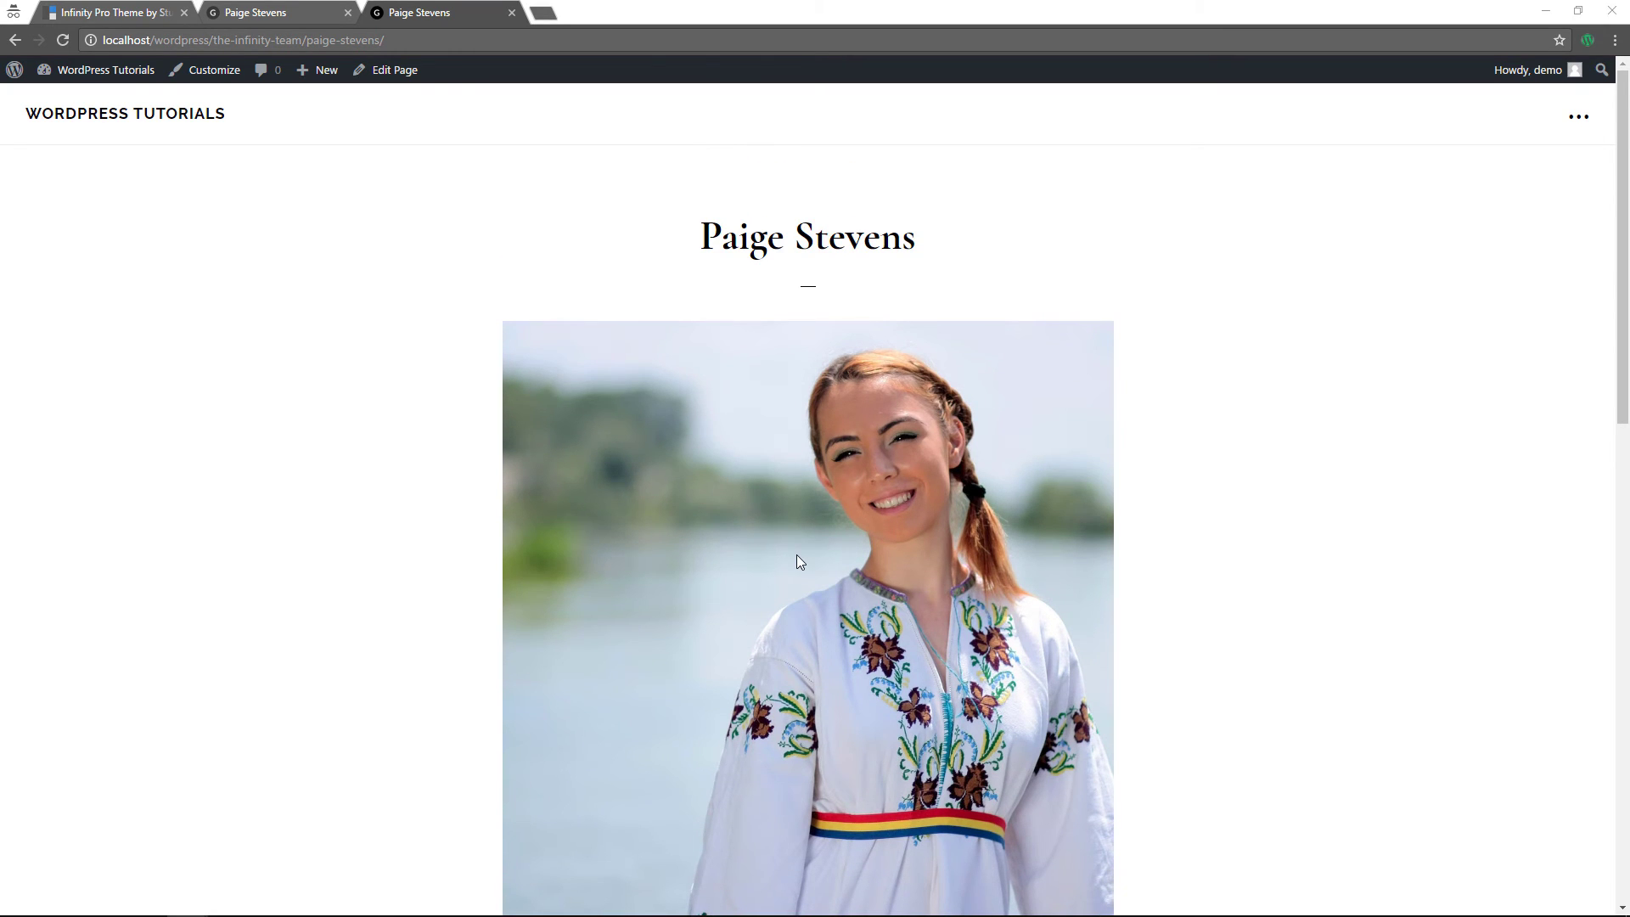
pyautogui.moveTo(102, 69)
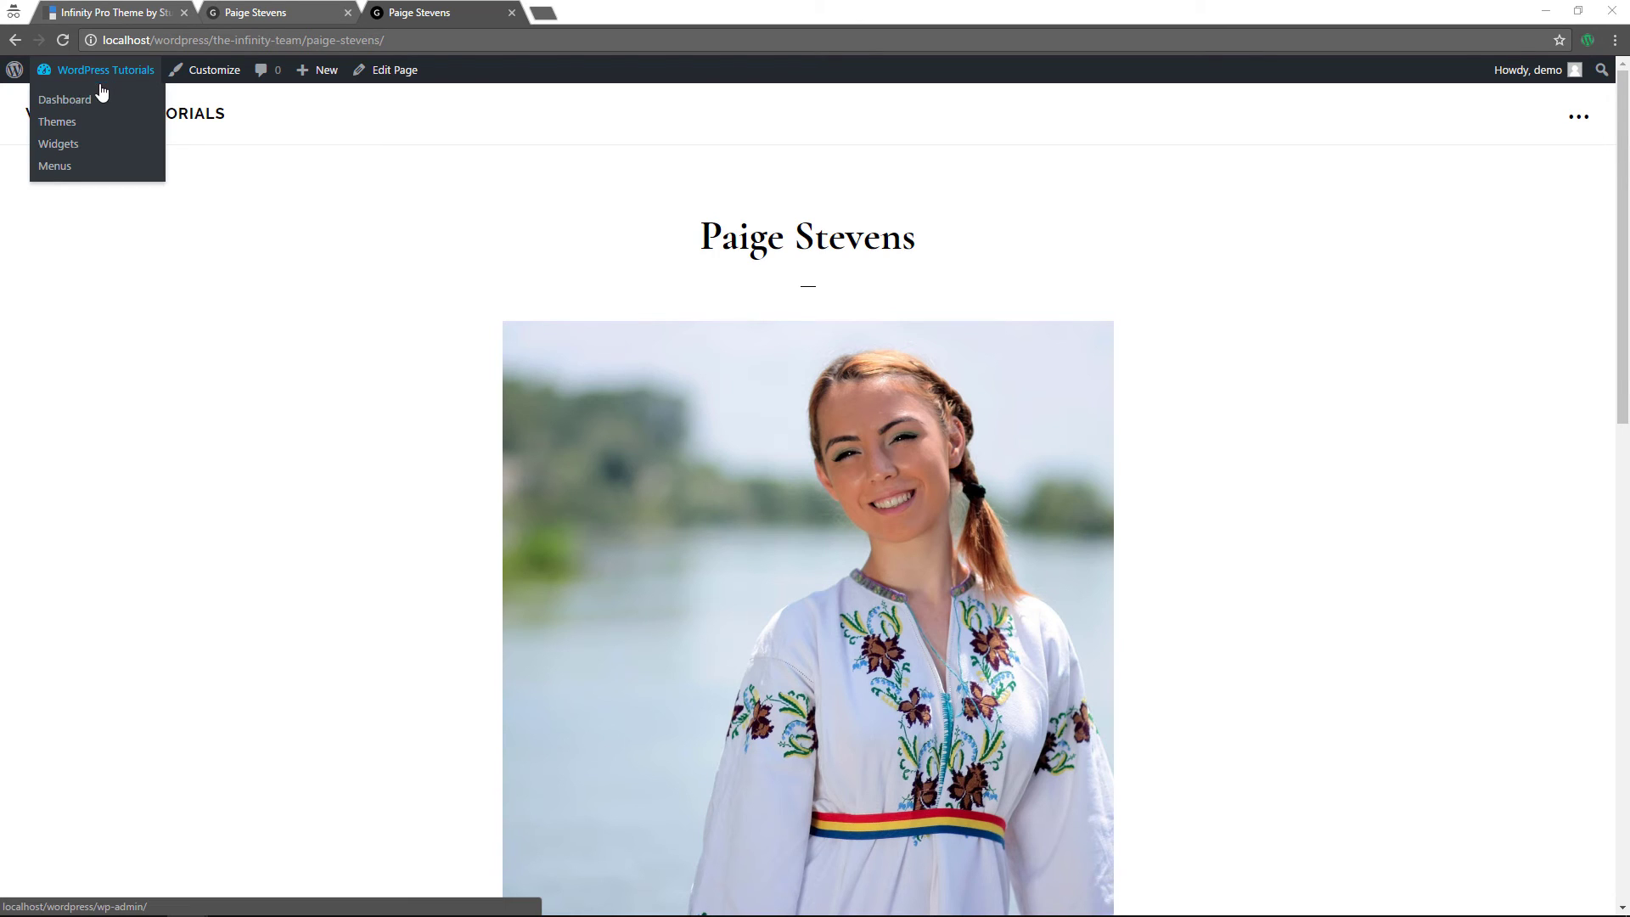
pyautogui.click(76, 141)
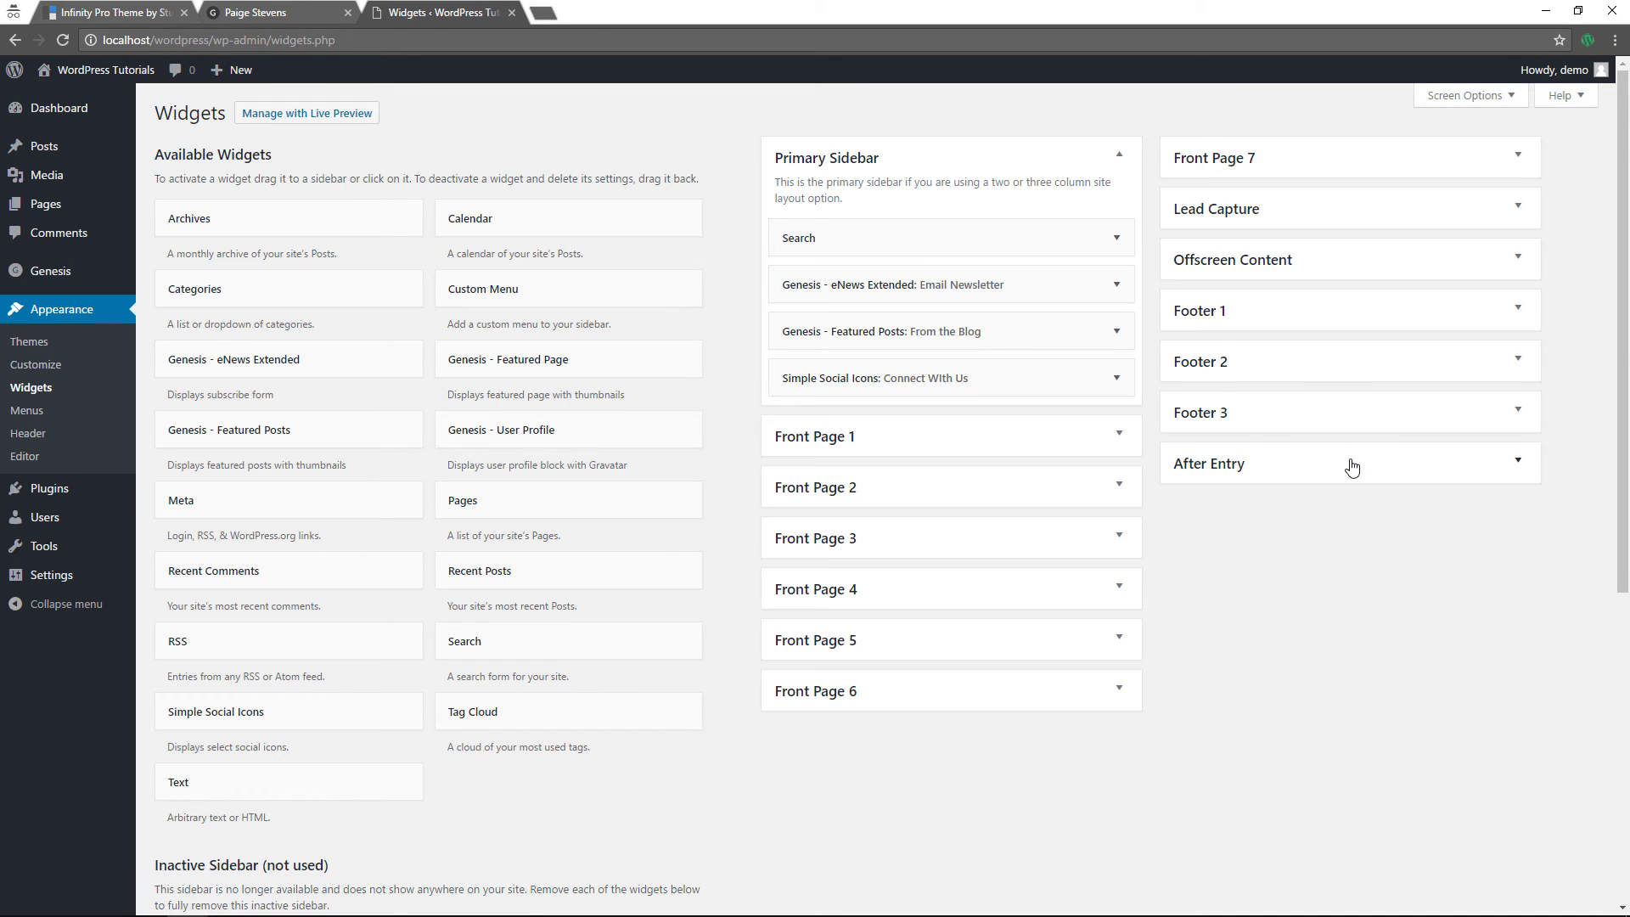
pyautogui.moveTo(328, 360); pyautogui.dragTo(1290, 482)
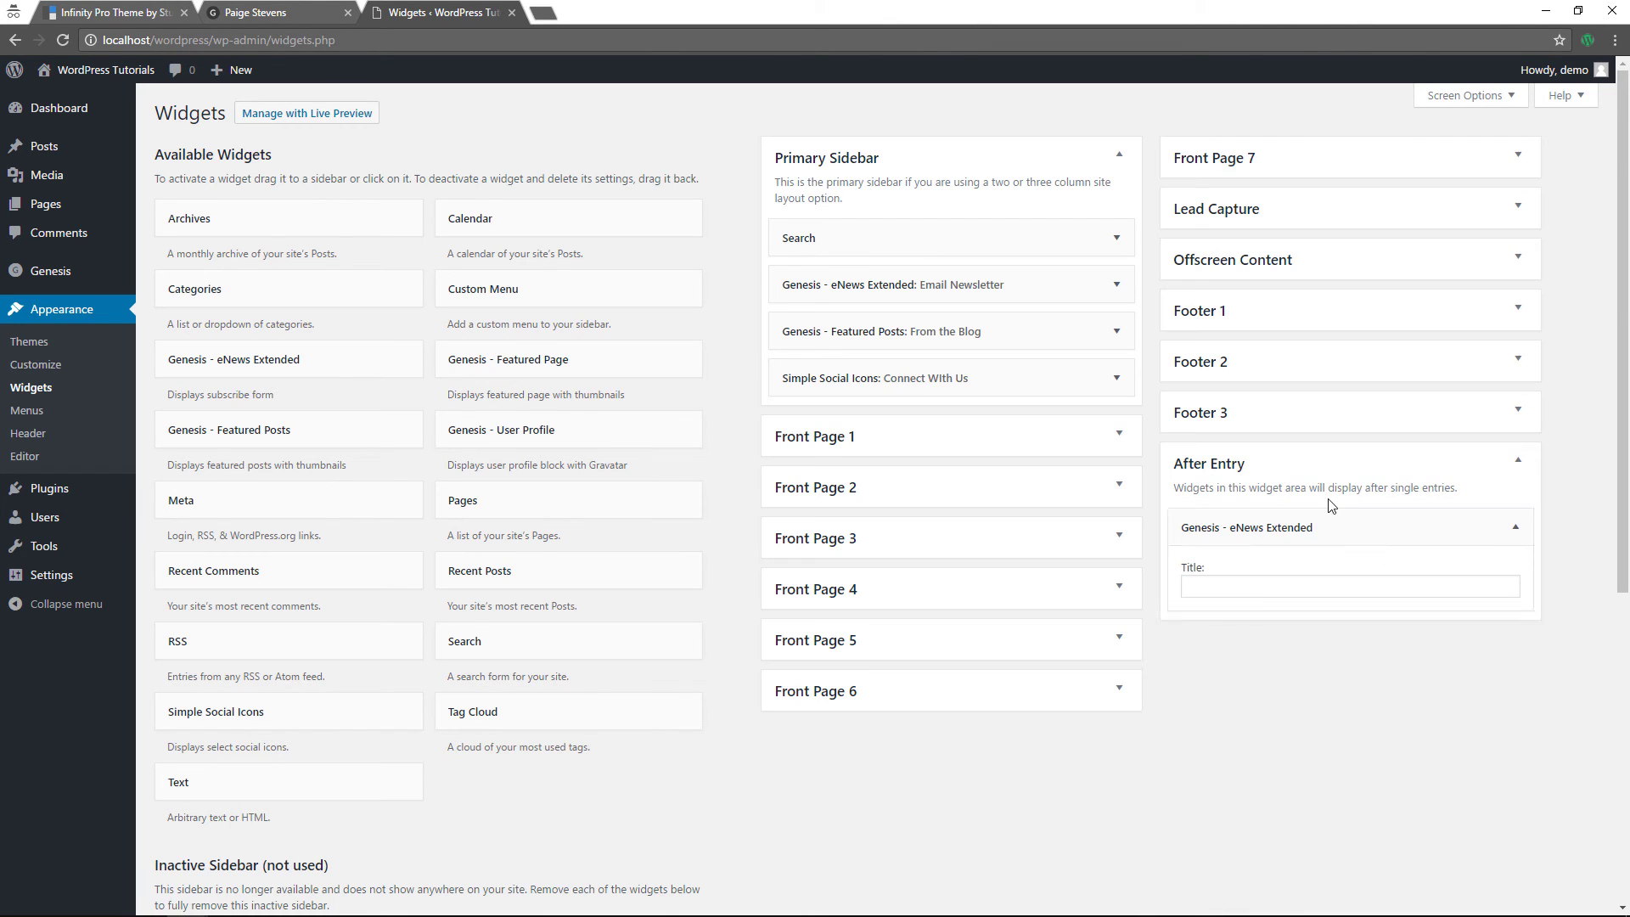
pyautogui.click(1278, 591)
pyautogui.write('Em')
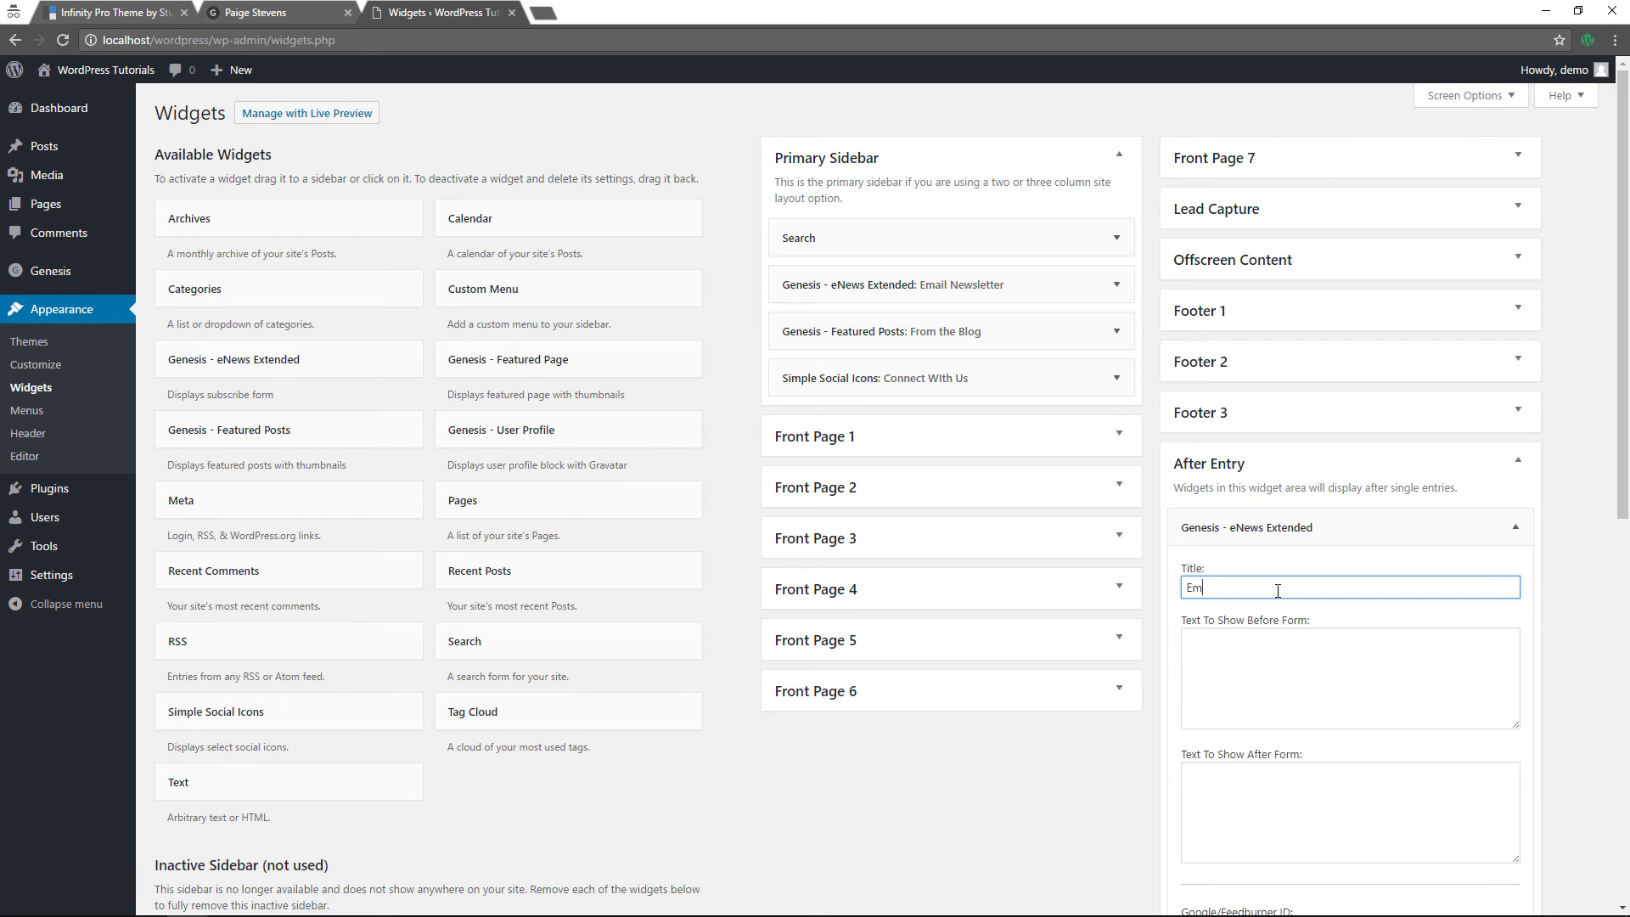
pyautogui.write('ail Newsletter')
pyautogui.click(1268, 663)
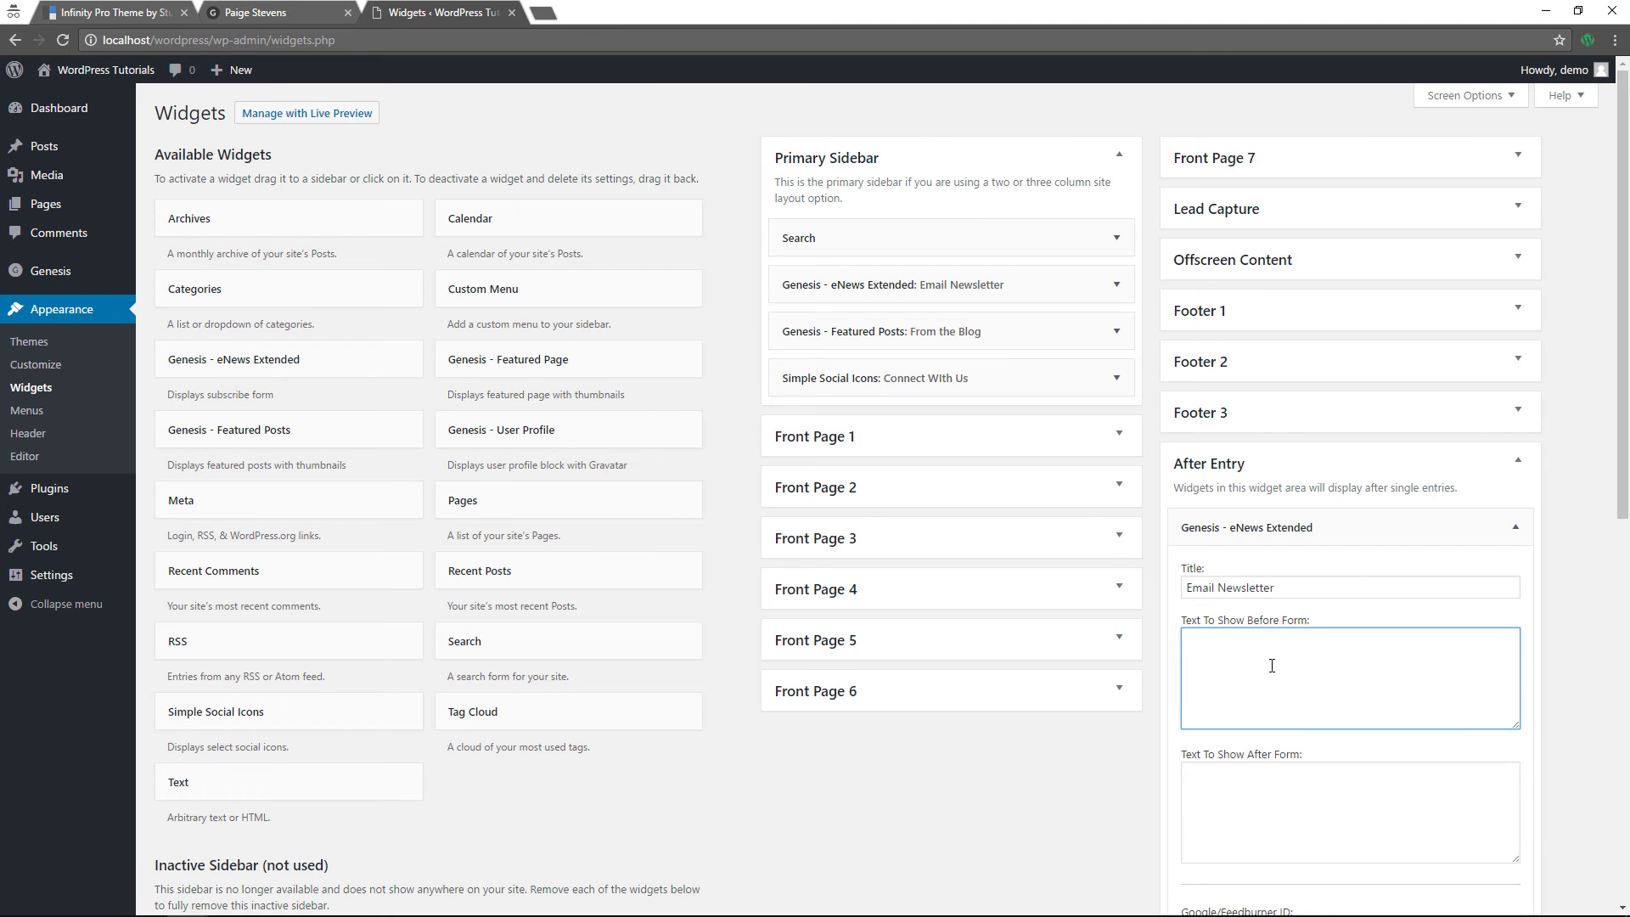
pyautogui.write('ign up for updates')
# - Enter "#" as the After Entry newsletter's form action, e-mail field, first name field and last name field
pyautogui.scroll(-5, 1272, 666)
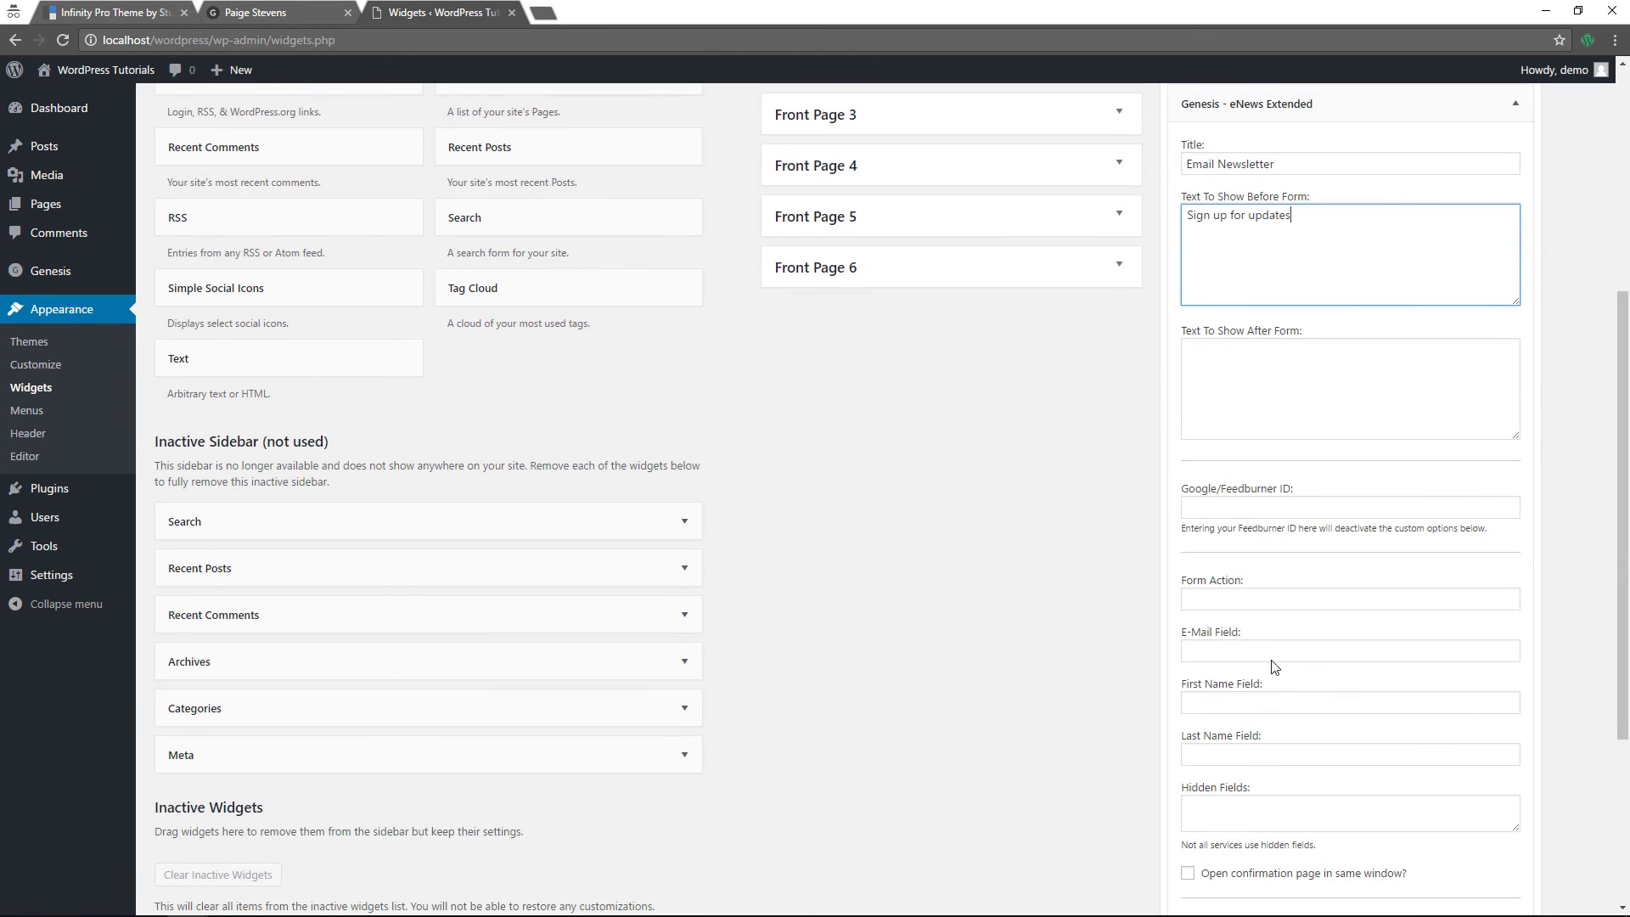
pyautogui.click(1262, 599)
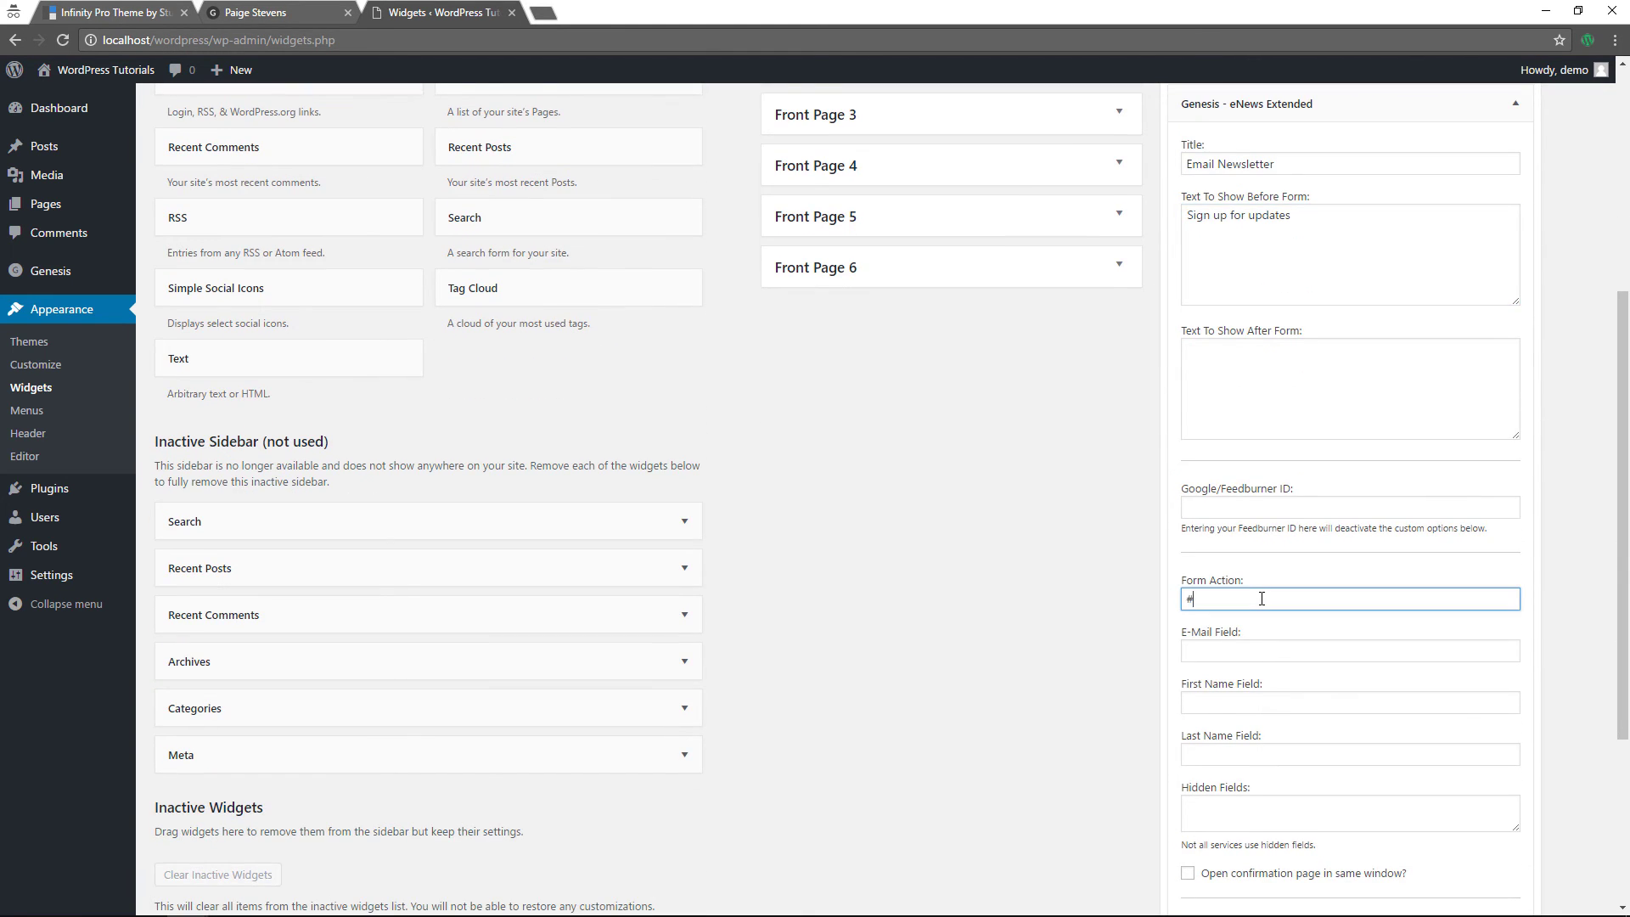
pyautogui.press('Tab')
pyautogui.write('#')
pyautogui.press('Tab')
pyautogui.write('#')
pyautogui.press('Tab')
pyautogui.write('#')
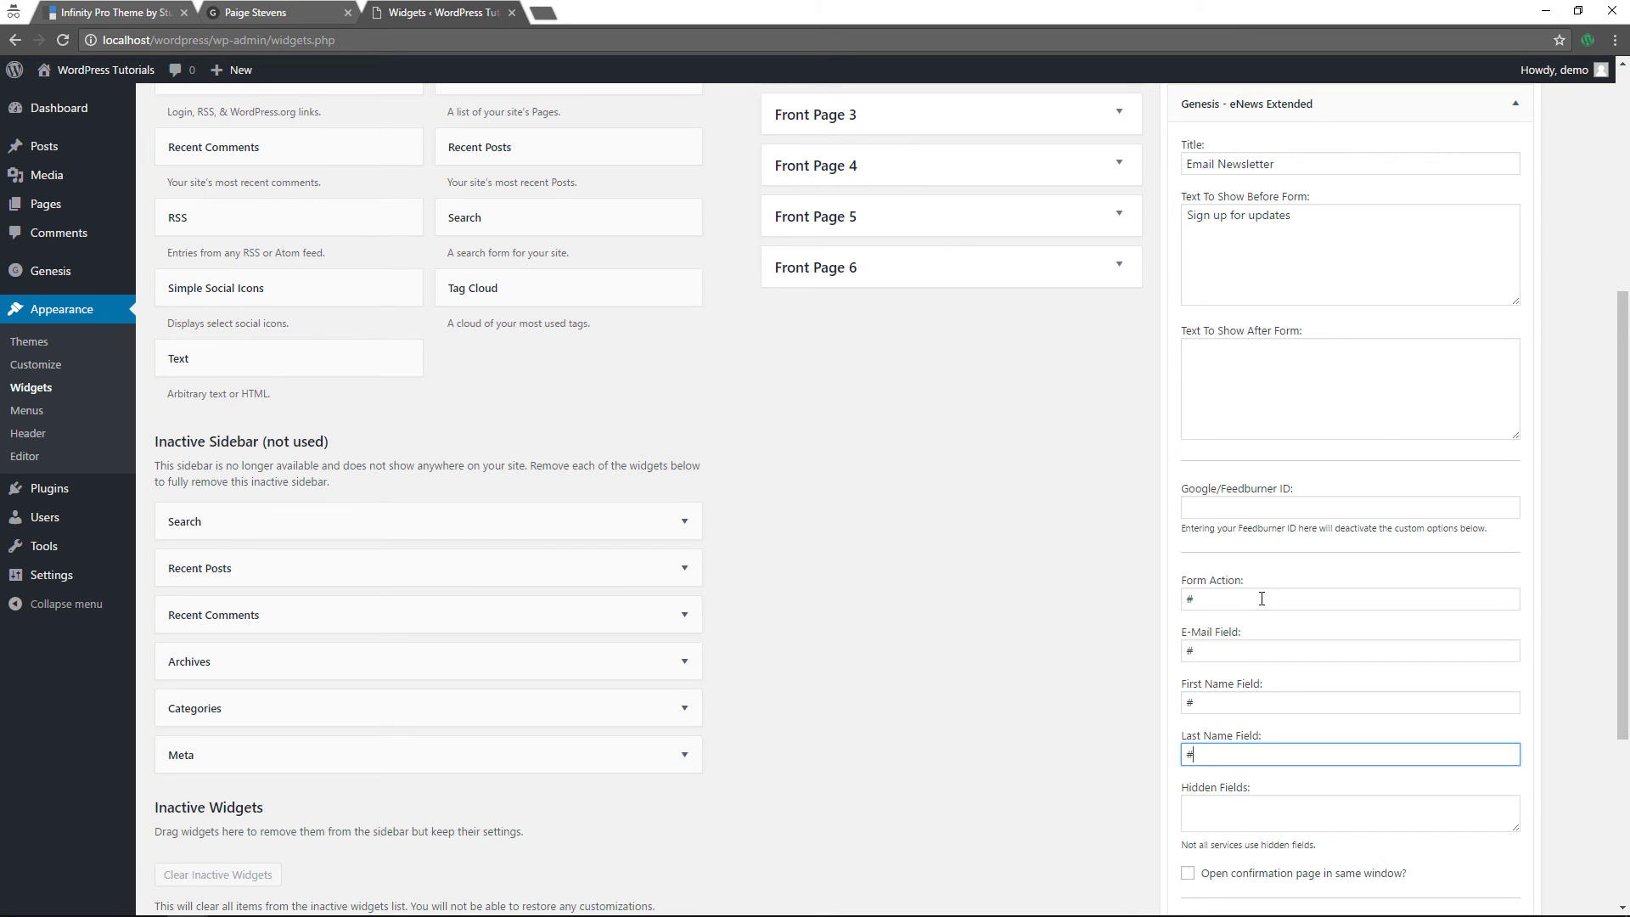
pyautogui.press('Tab')
# - Set the After Entry newsletter's button text to "Sign Up", save the widget and reload the widgets page
pyautogui.scroll(-4, 1257, 645)
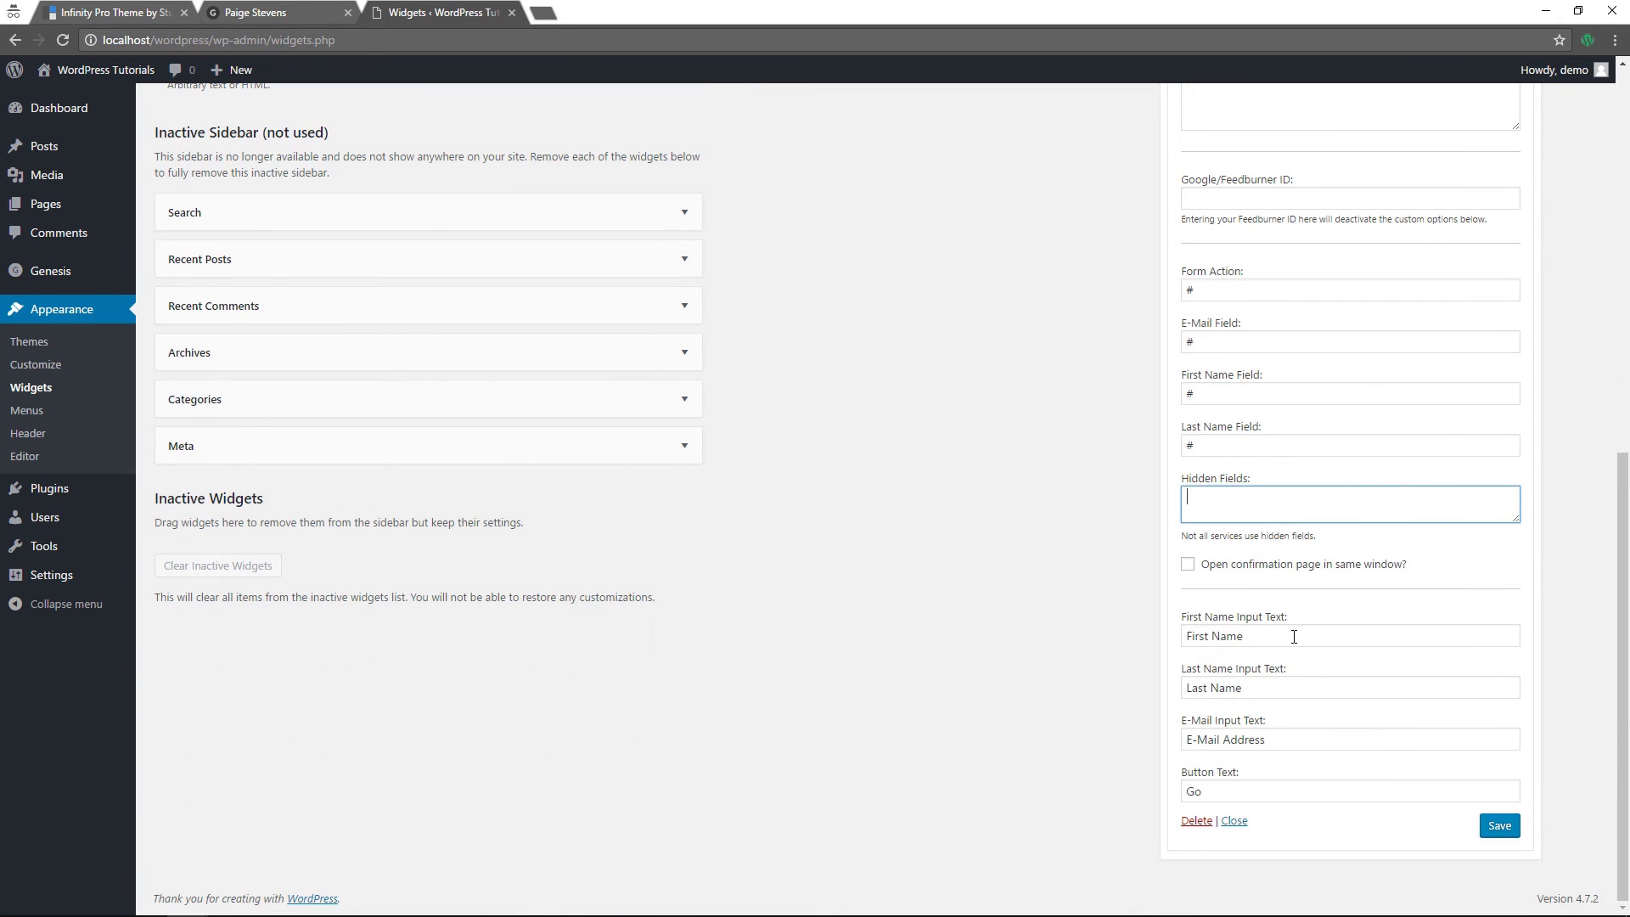
pyautogui.moveTo(1239, 791); pyautogui.dragTo(1151, 790)
pyautogui.write('Sig')
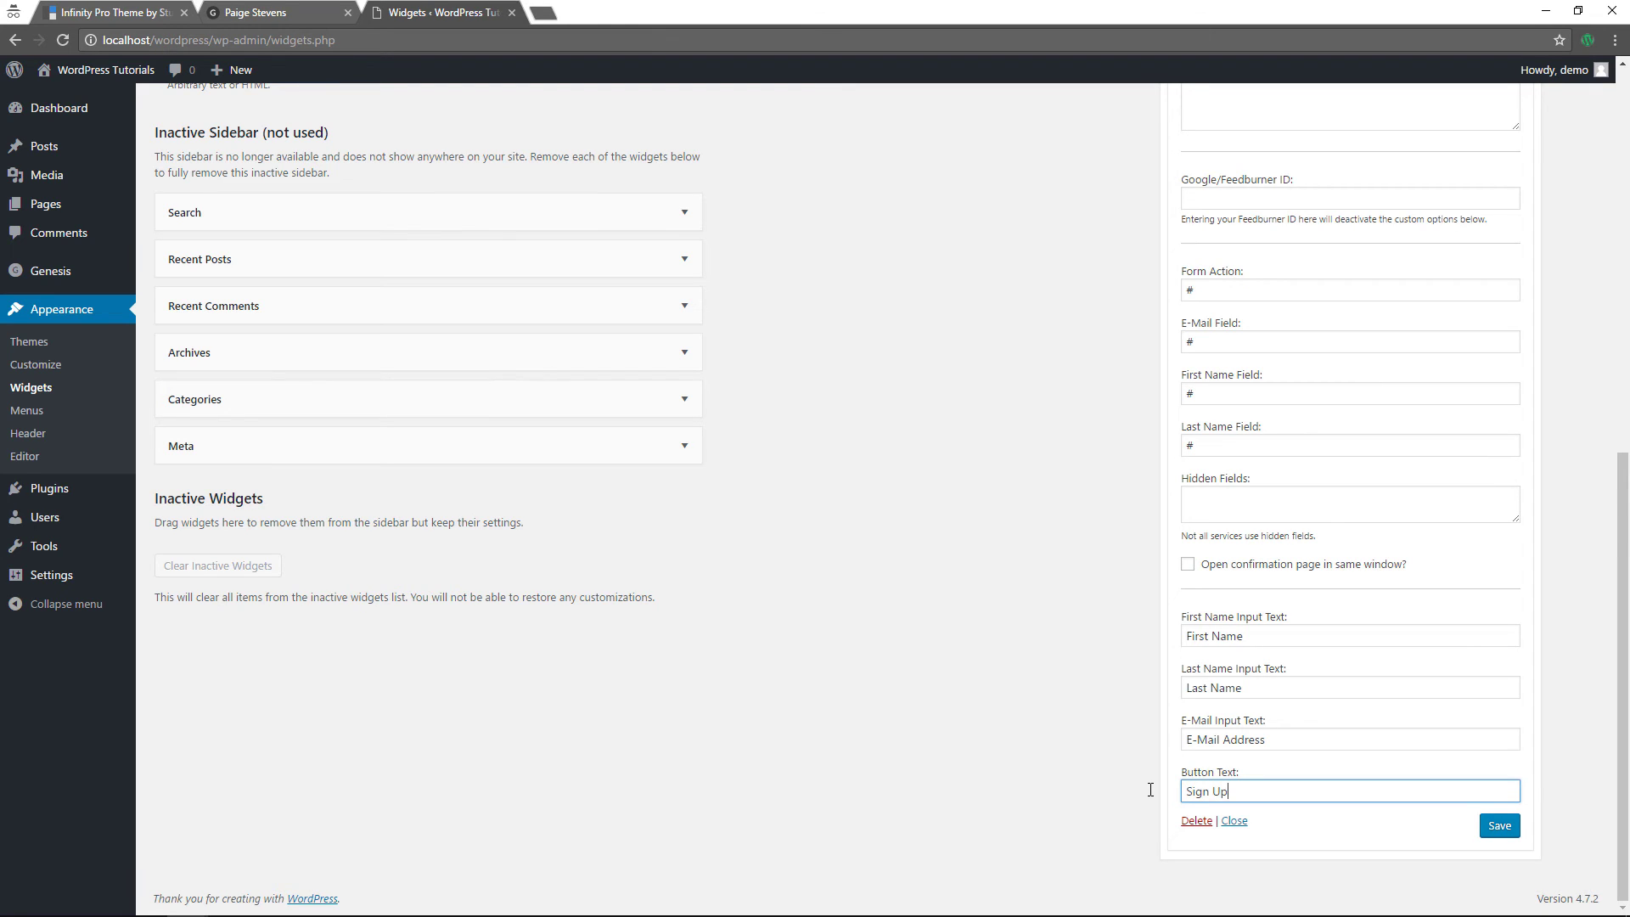
pyautogui.write('n Up')
pyautogui.click(1503, 830)
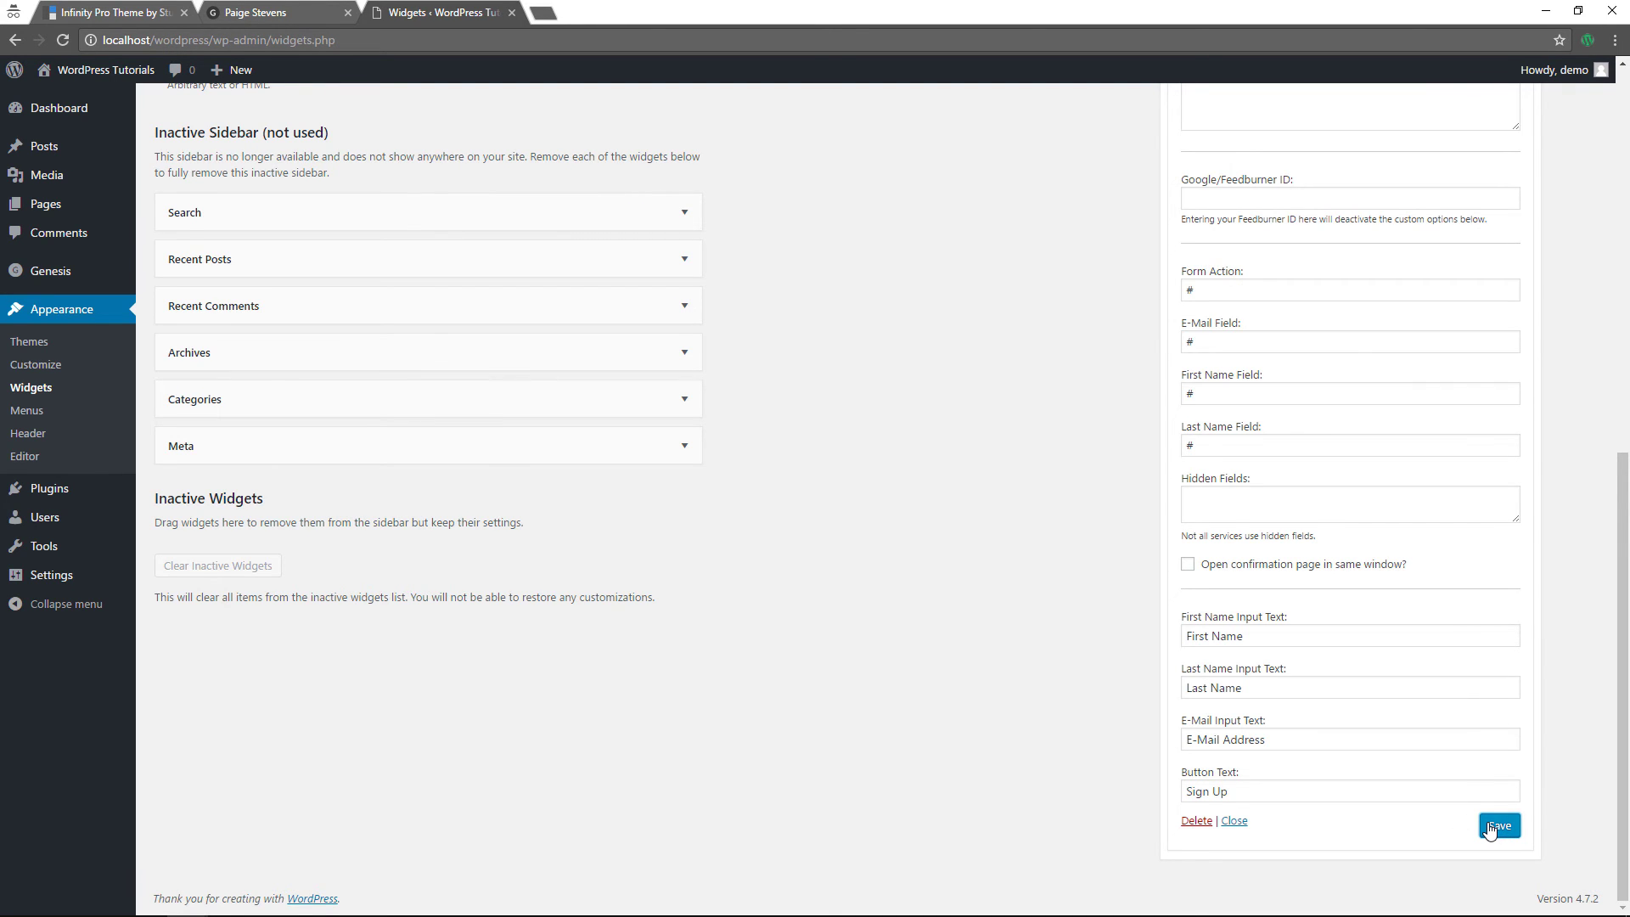
pyautogui.press('F5')
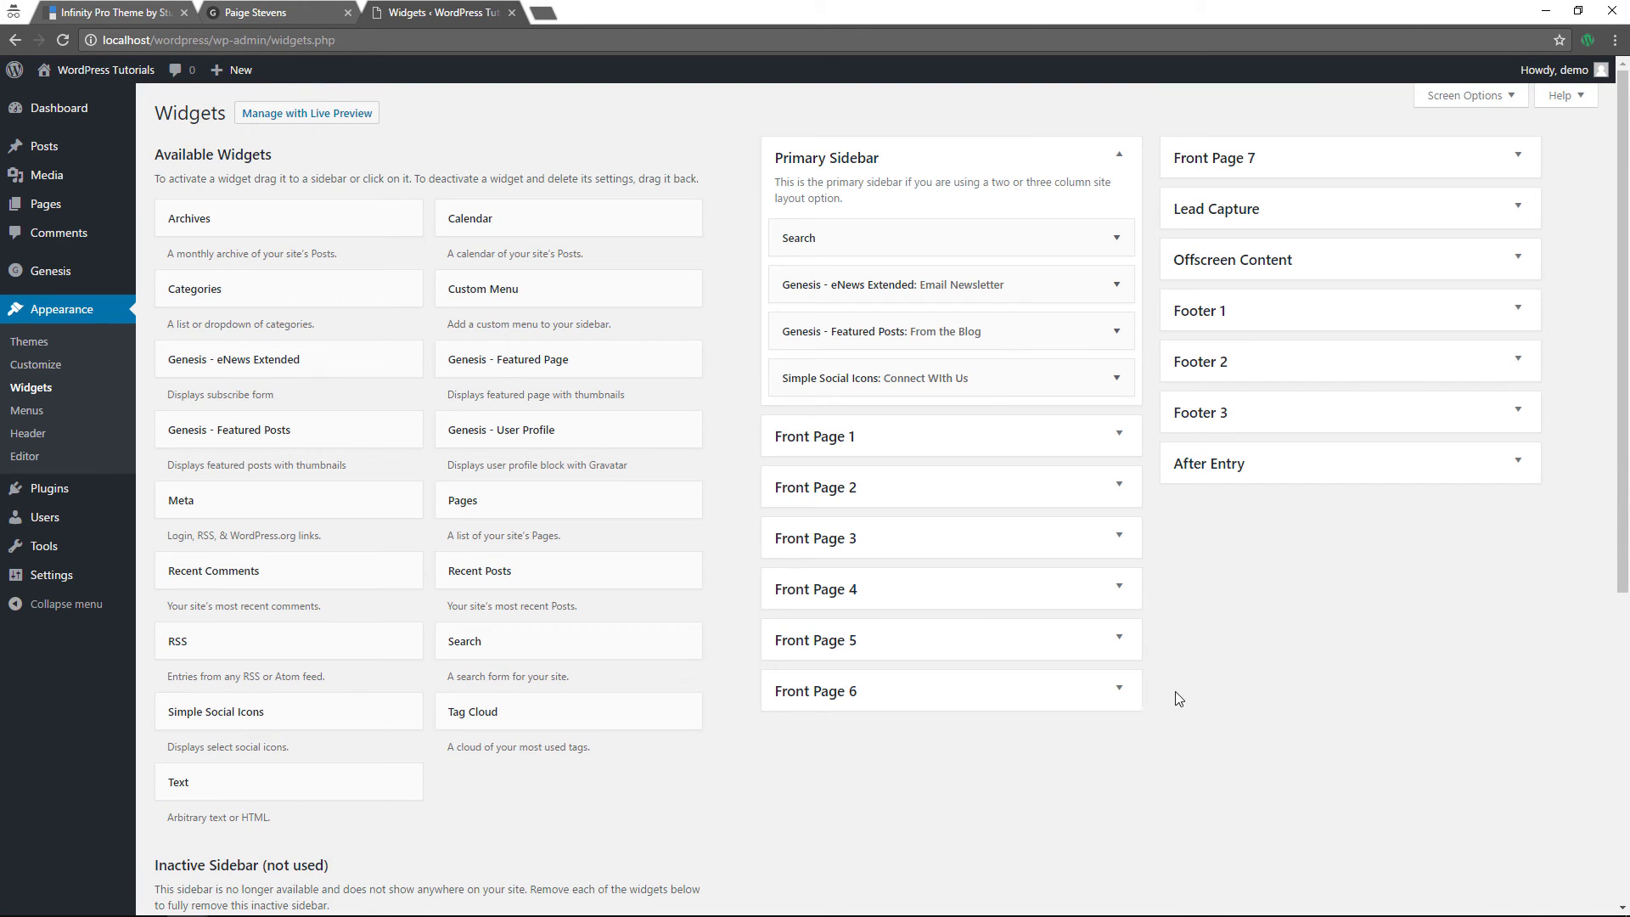
# - Create a new page titled "Blog" with the Blog template and publish it
pyautogui.moveTo(241, 76)
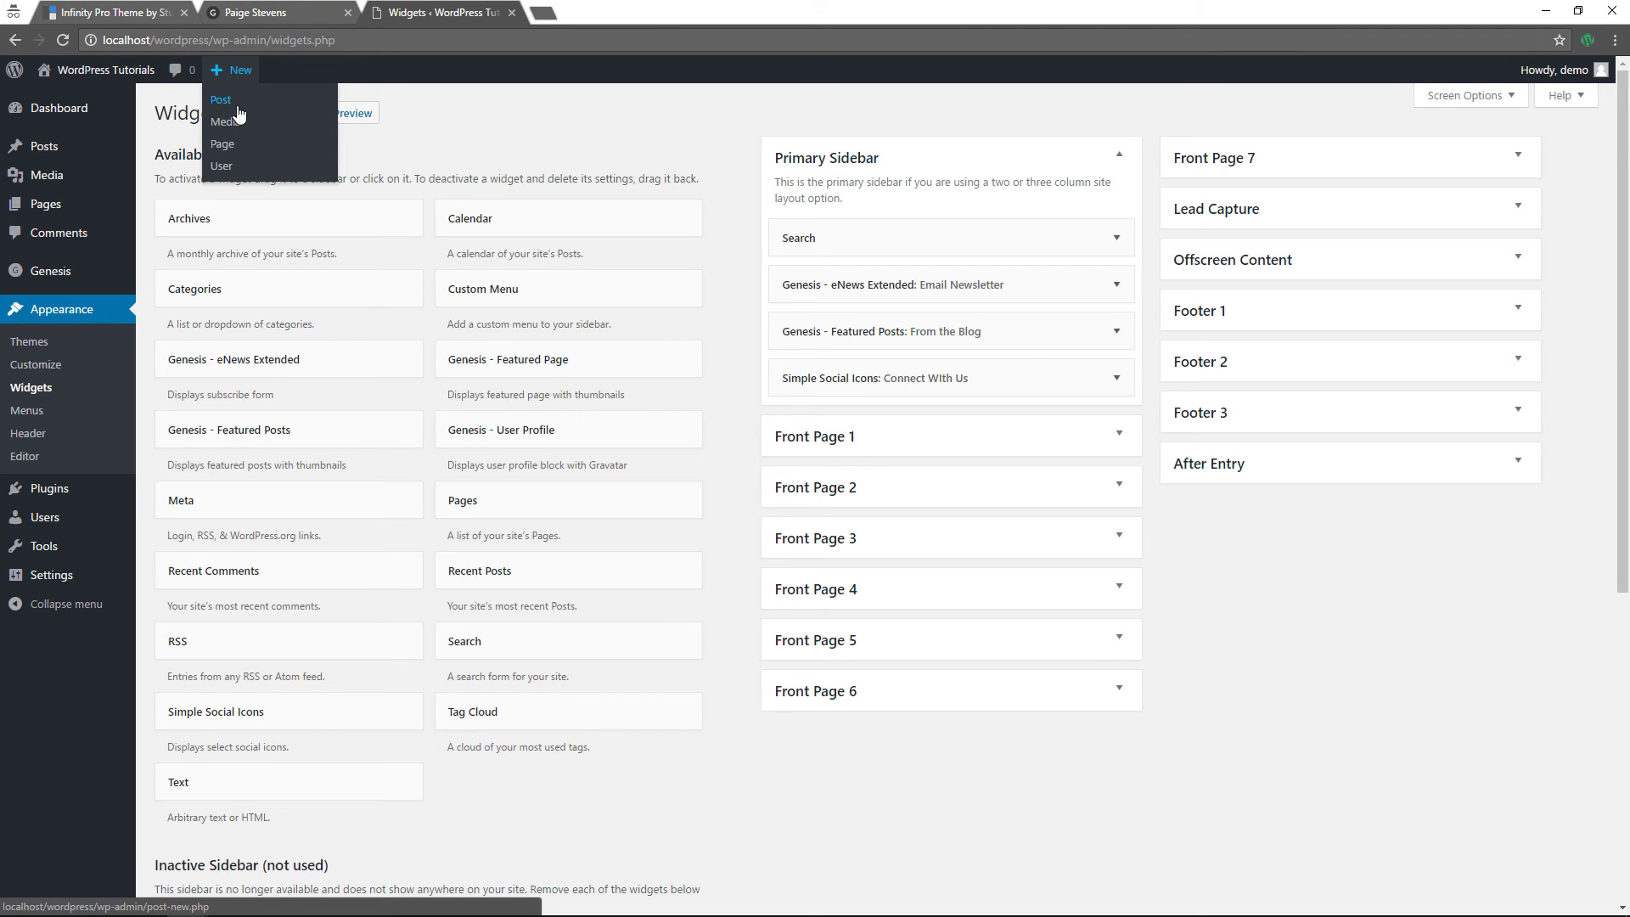
pyautogui.click(224, 146)
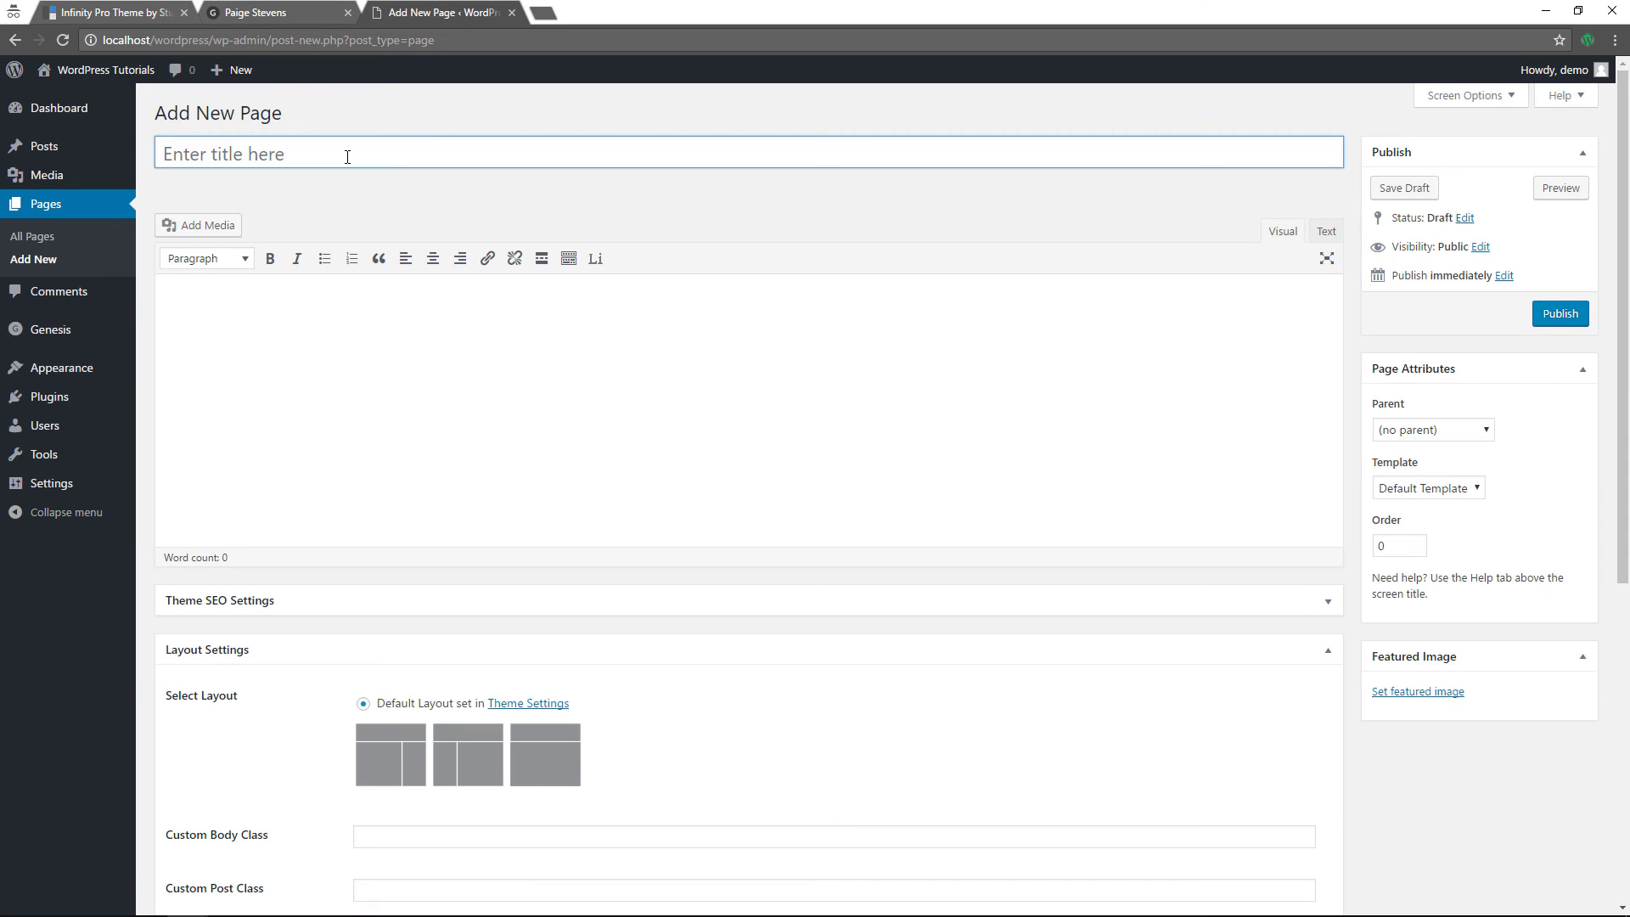
pyautogui.write('Blog')
pyautogui.click(1452, 489)
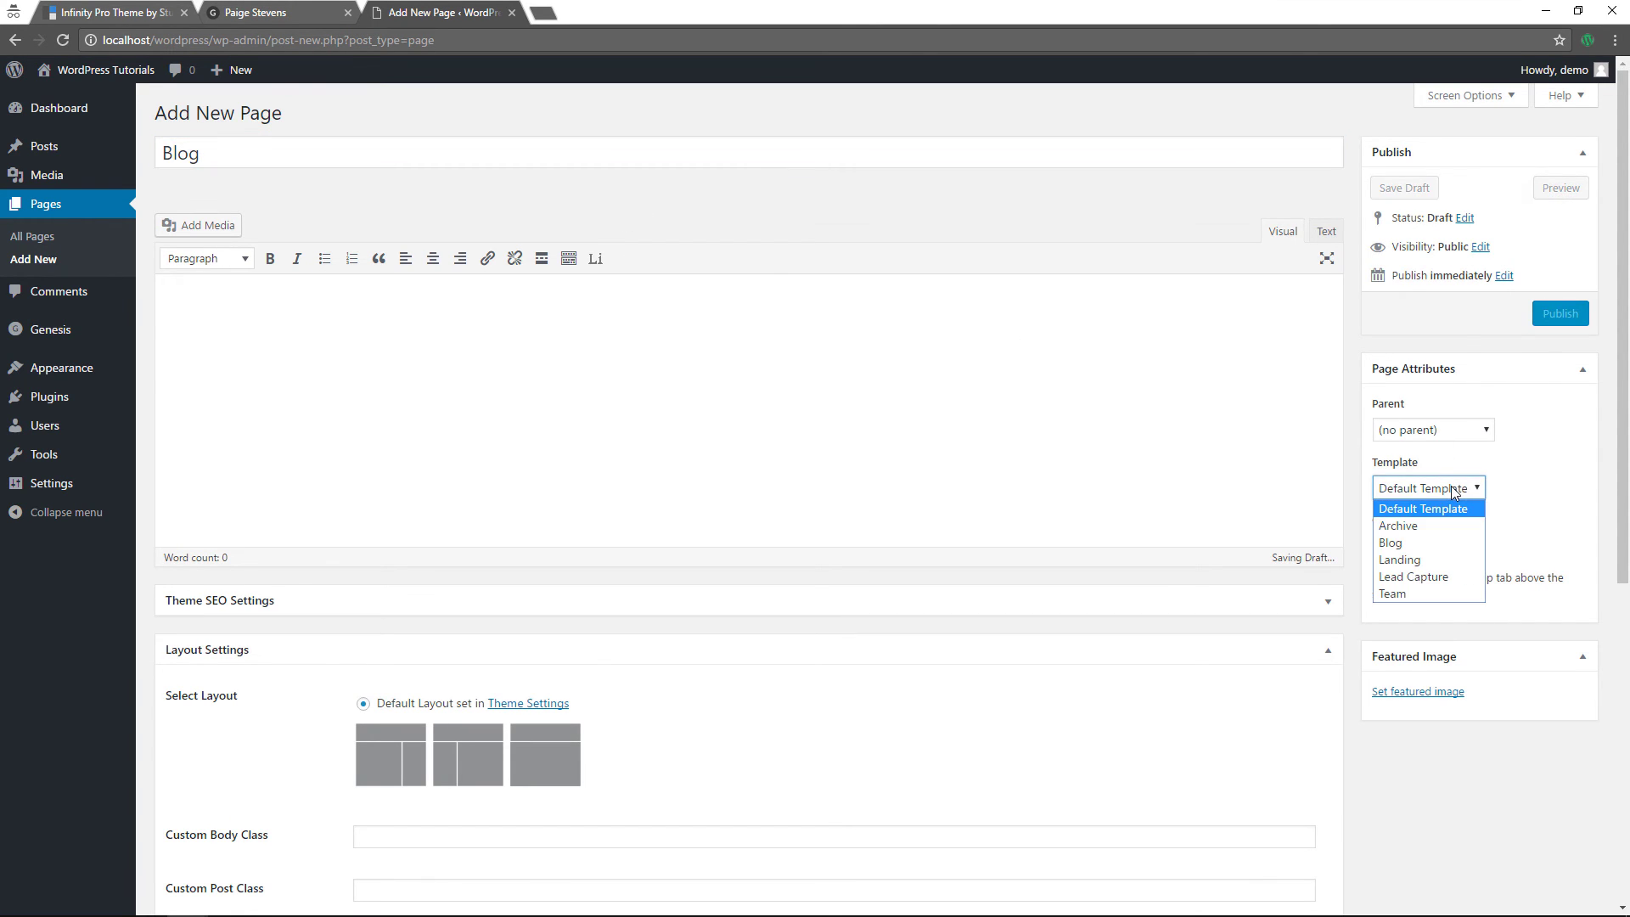
pyautogui.click(1414, 544)
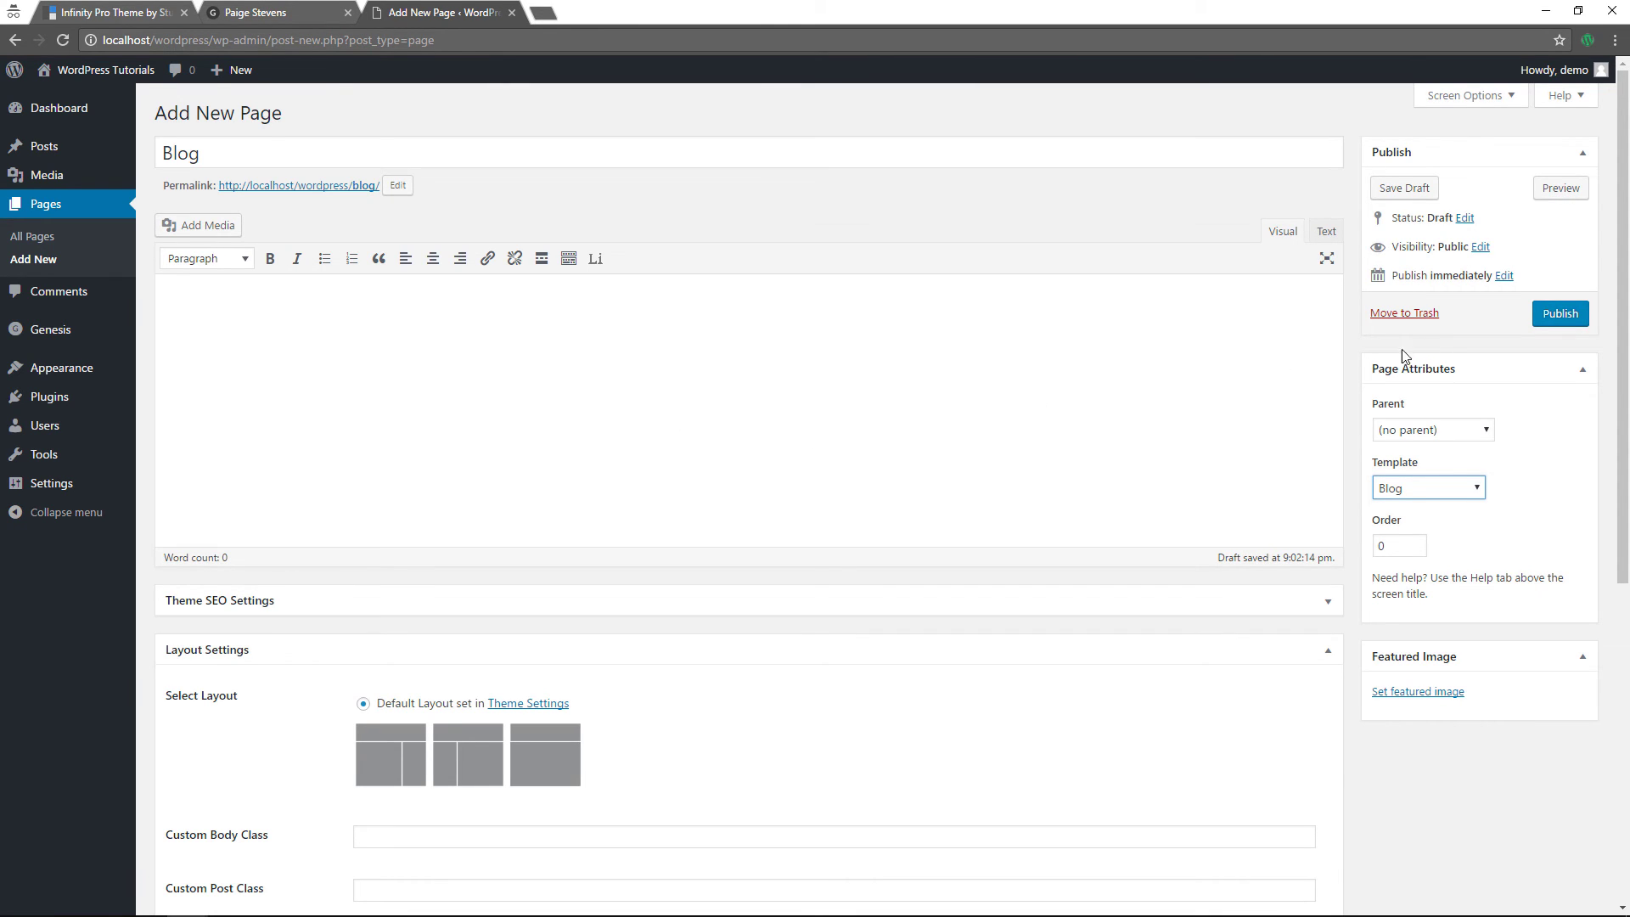
pyautogui.click(1559, 314)
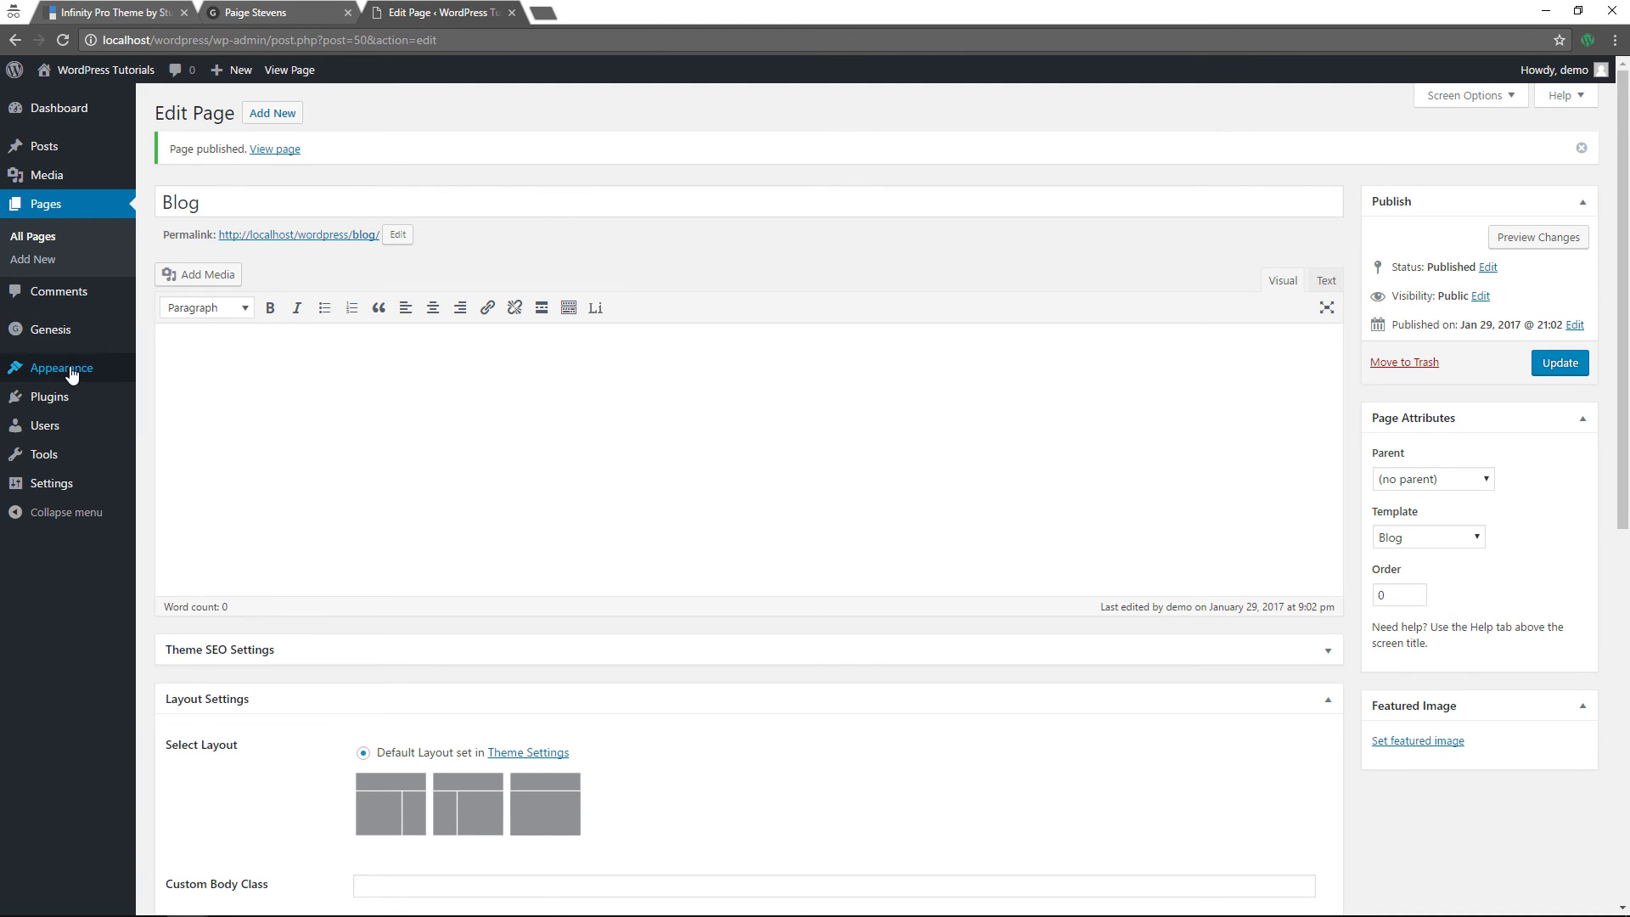
# - Create a menu named "Main Menu", assign it to the Header Menu location and save it
pyautogui.moveTo(68, 368)
pyautogui.click(174, 442)
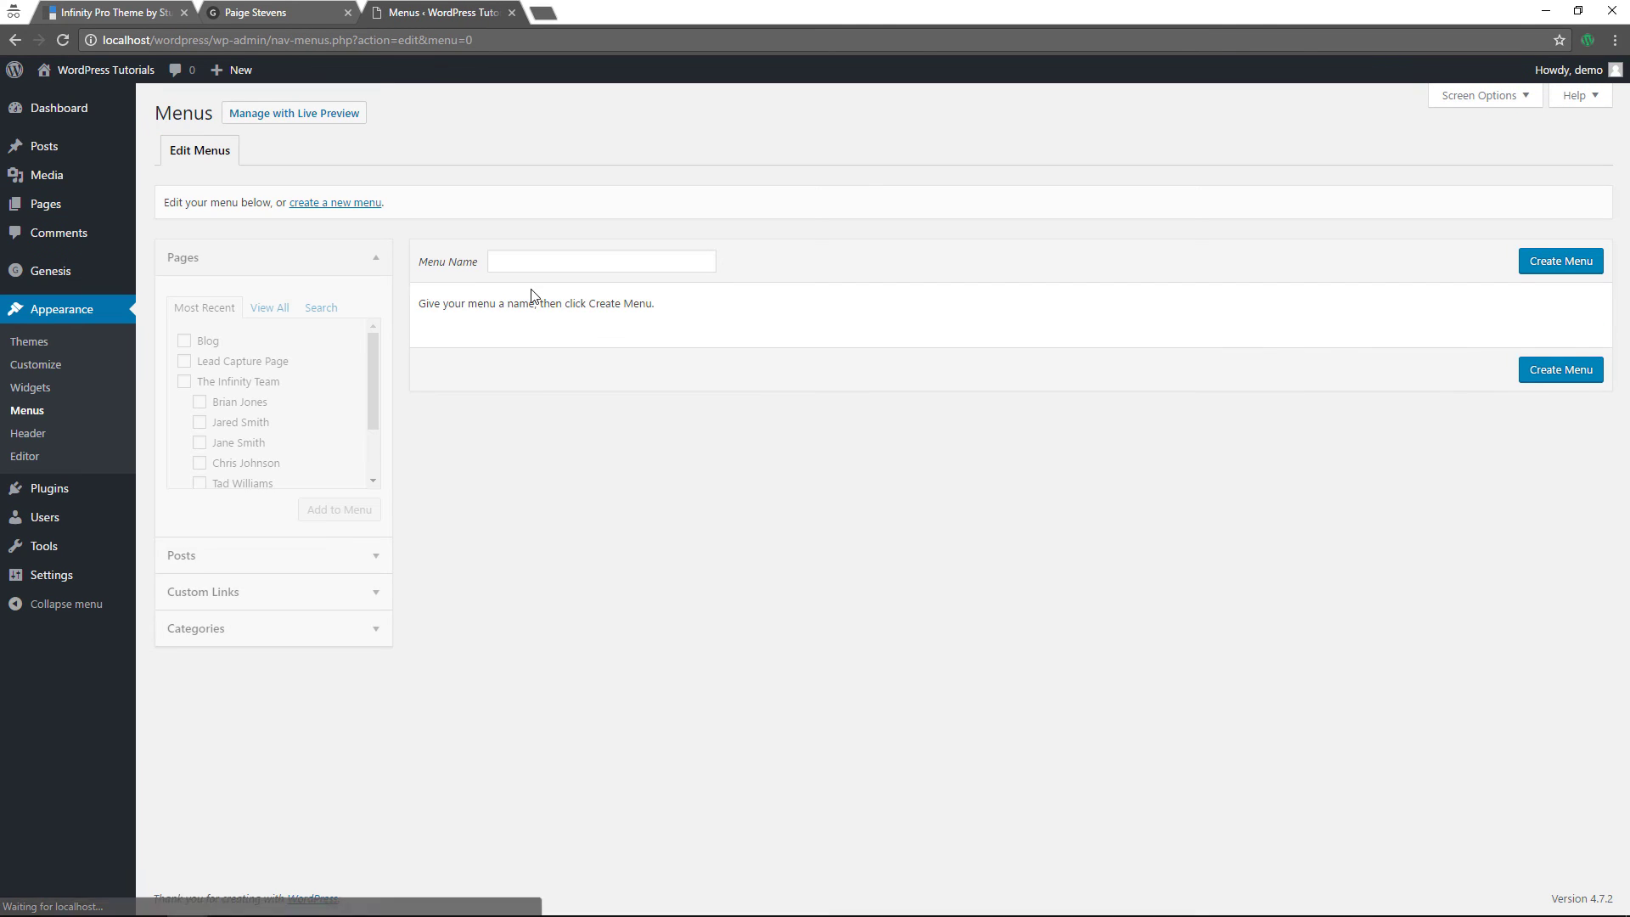
pyautogui.click(554, 263)
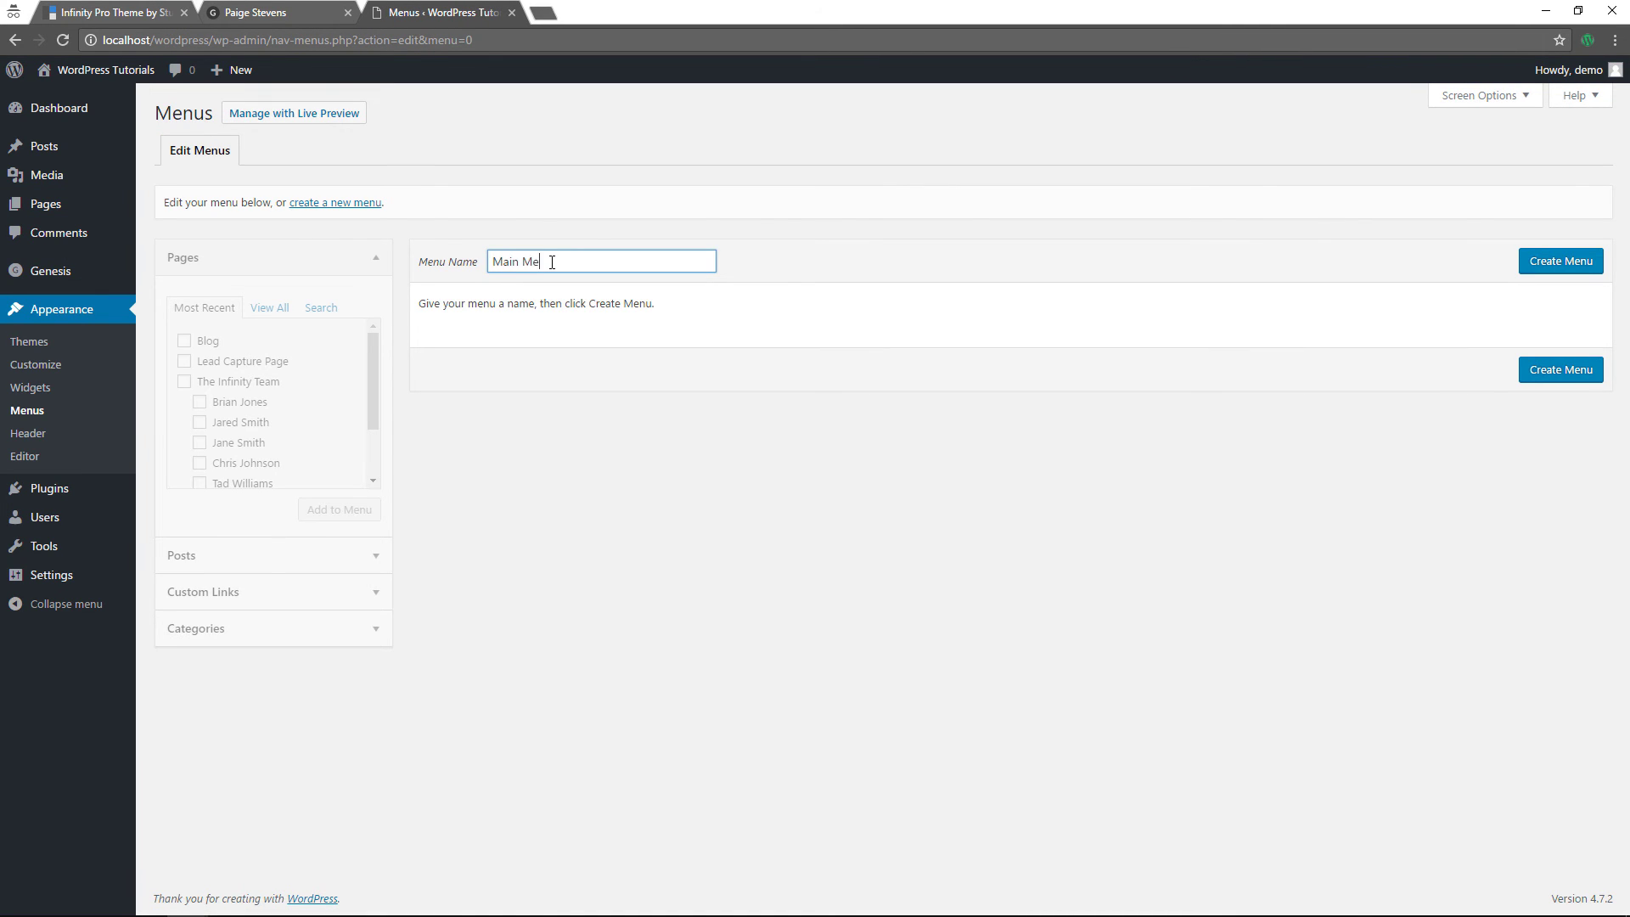
pyautogui.click(1525, 264)
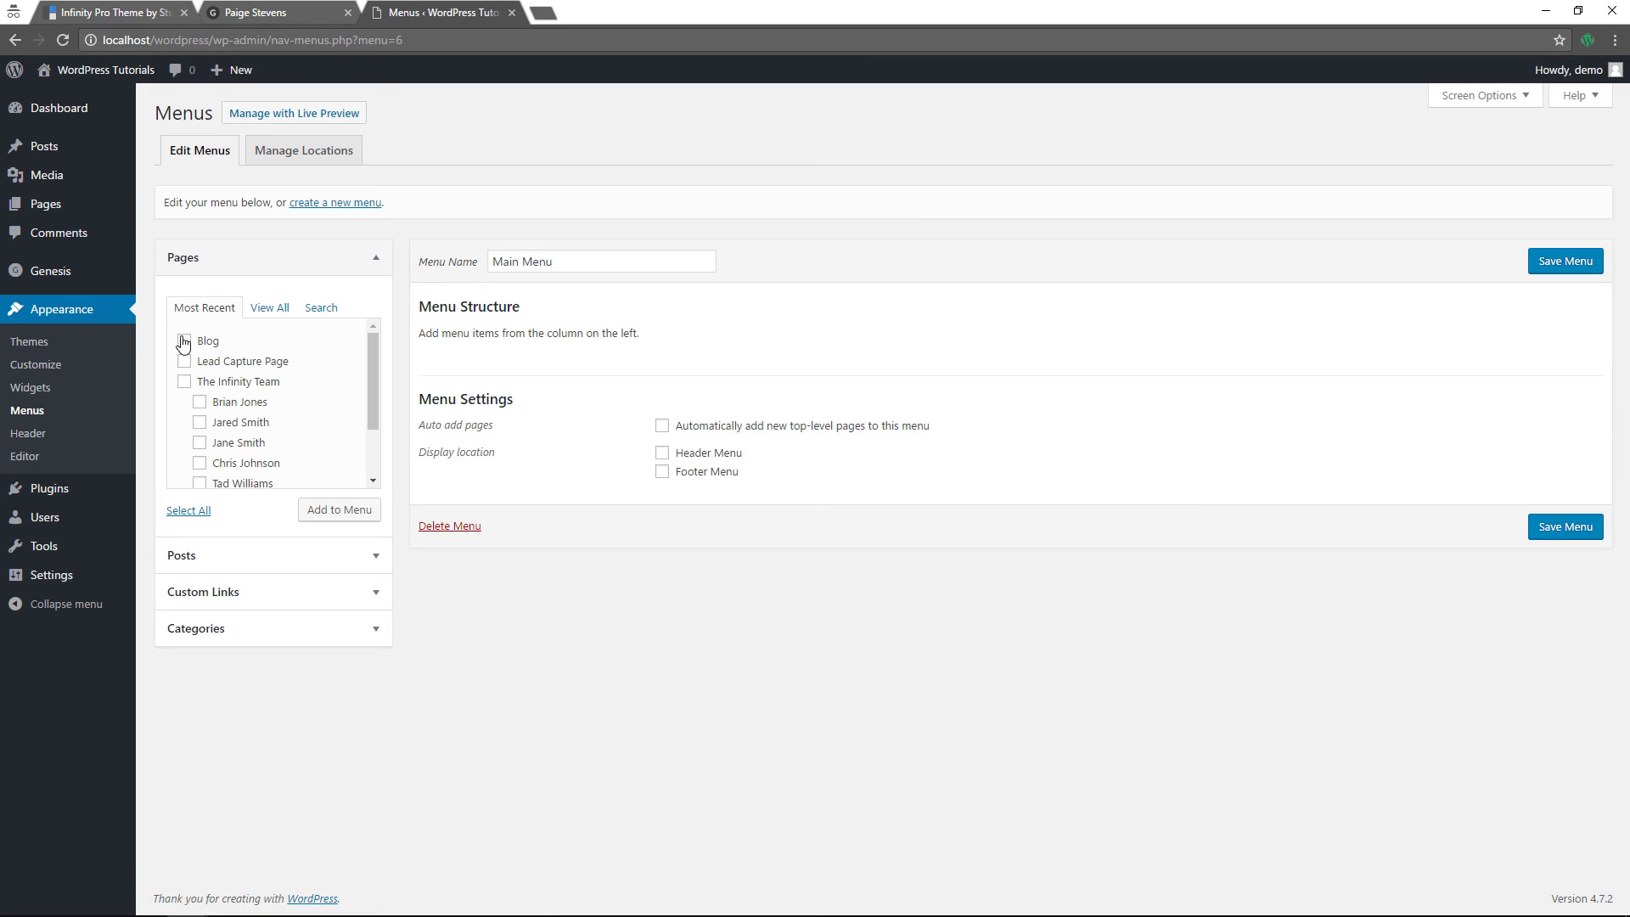
pyautogui.click(185, 341)
pyautogui.click(698, 455)
pyautogui.click(1538, 525)
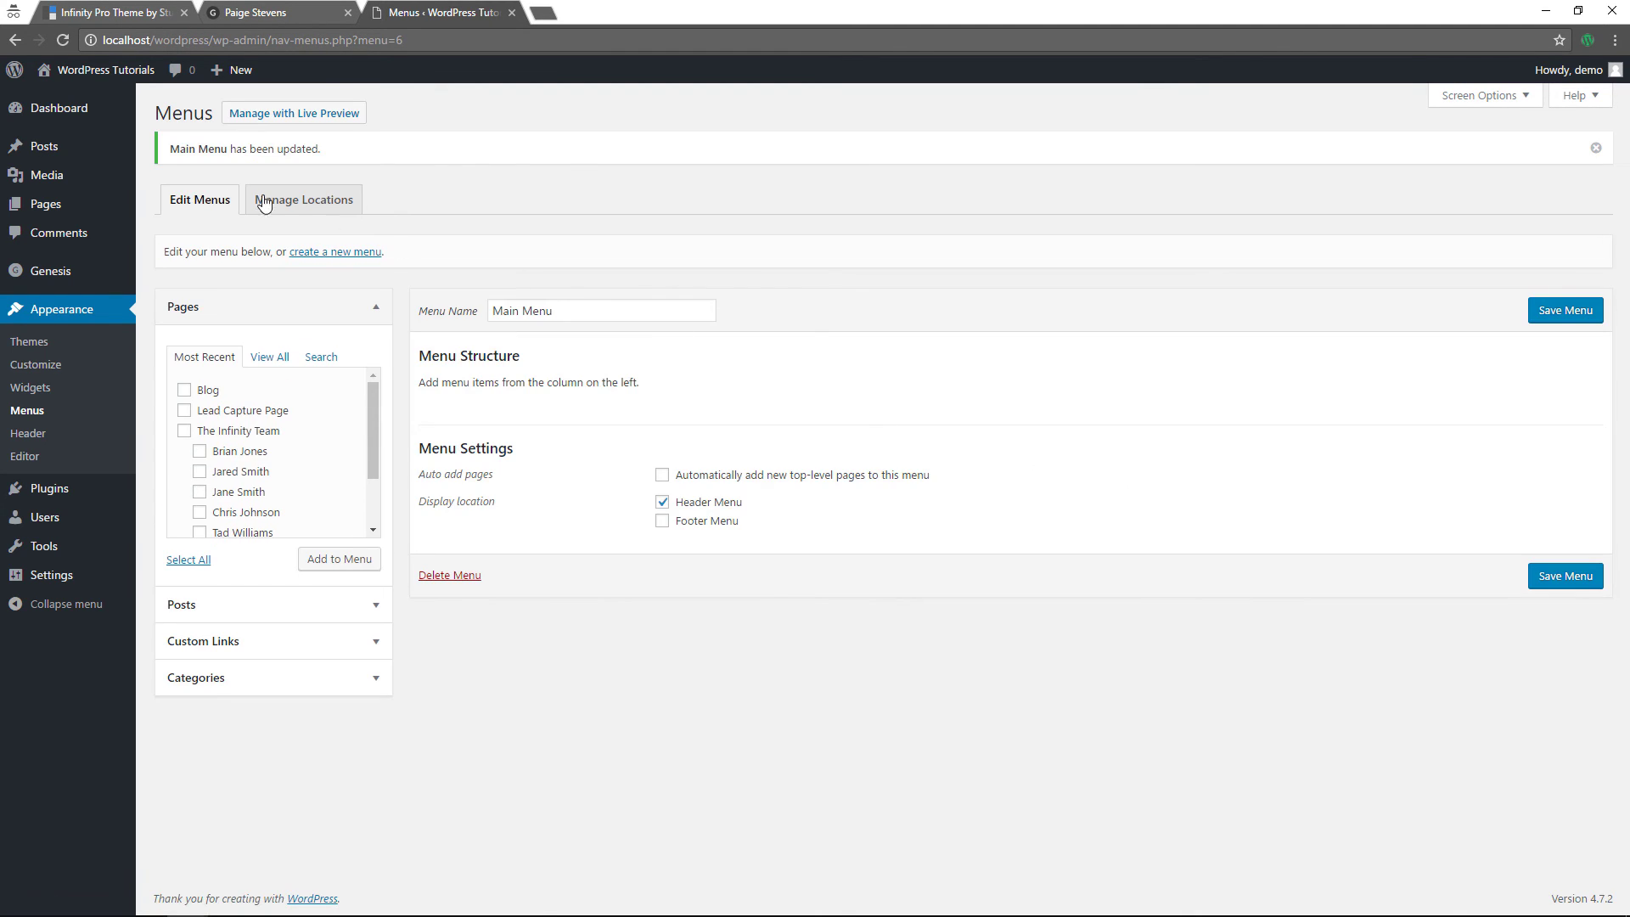
# - View the site's front page to check for the header menu, opening and closing the offscreen content
pyautogui.moveTo(98, 72)
pyautogui.click(98, 101)
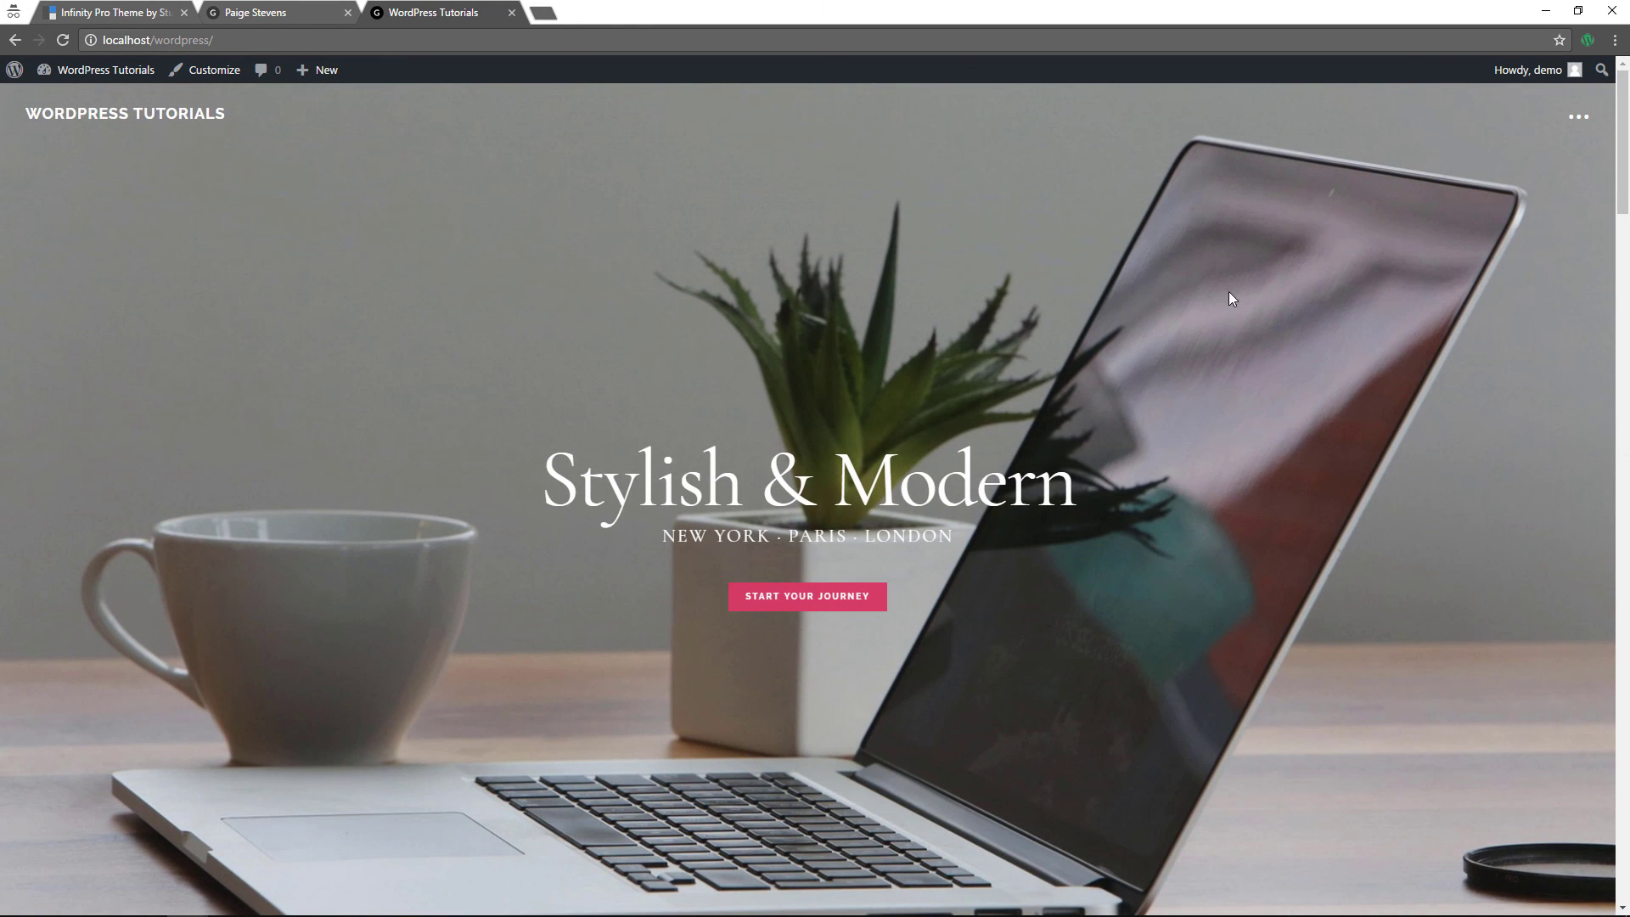
pyautogui.scroll(-15, 1200, 259)
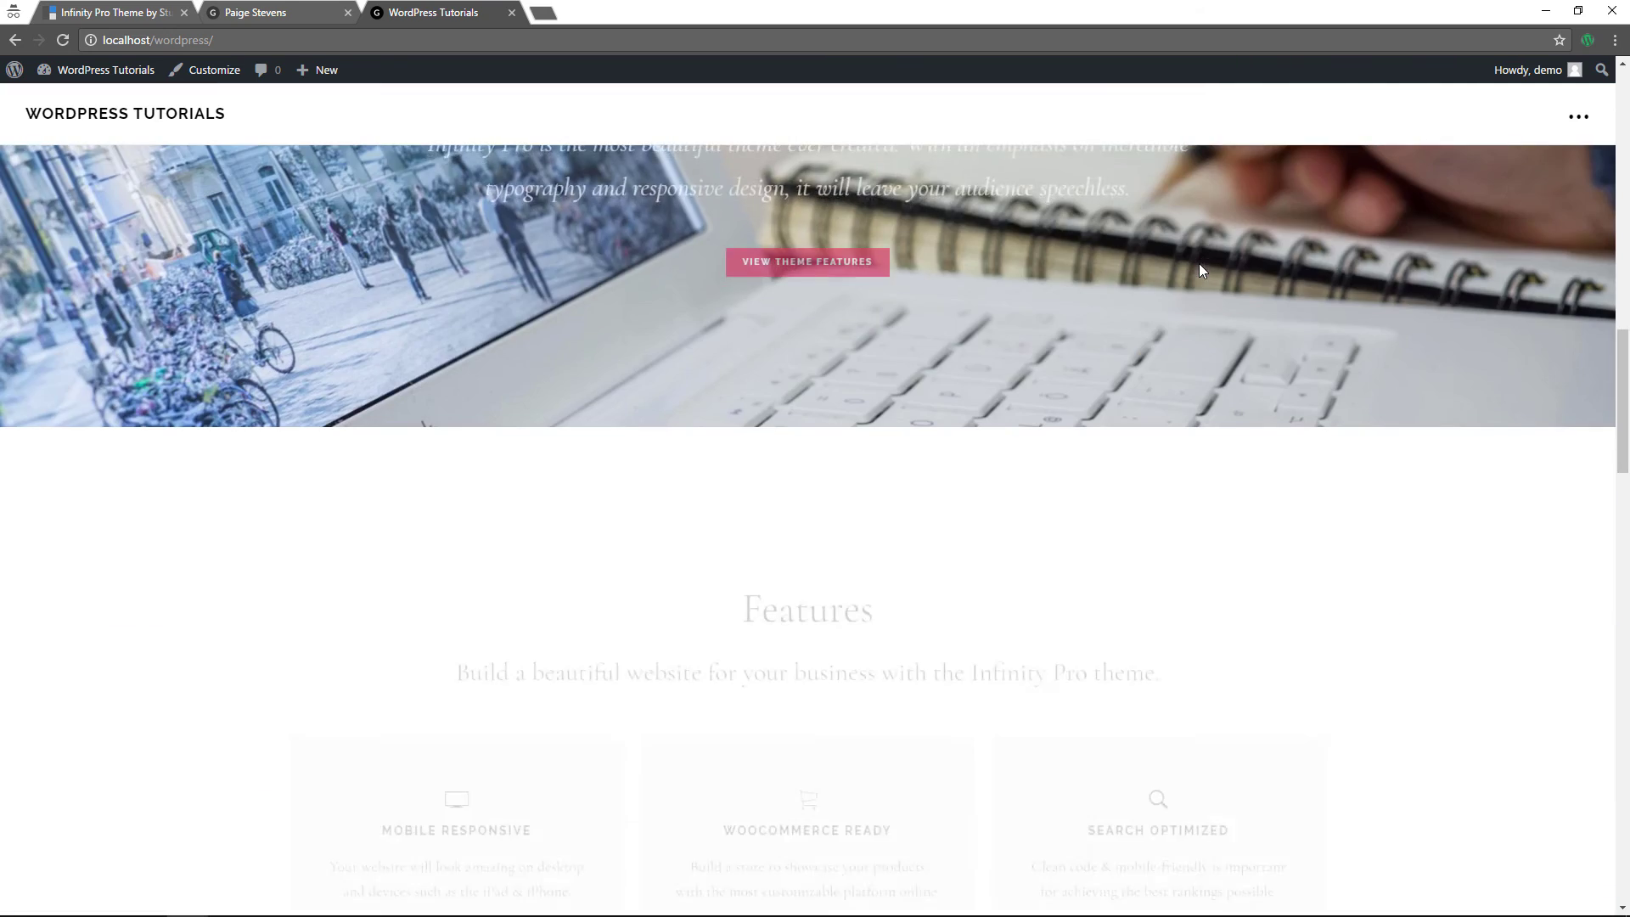
pyautogui.scroll(15, 1214, 270)
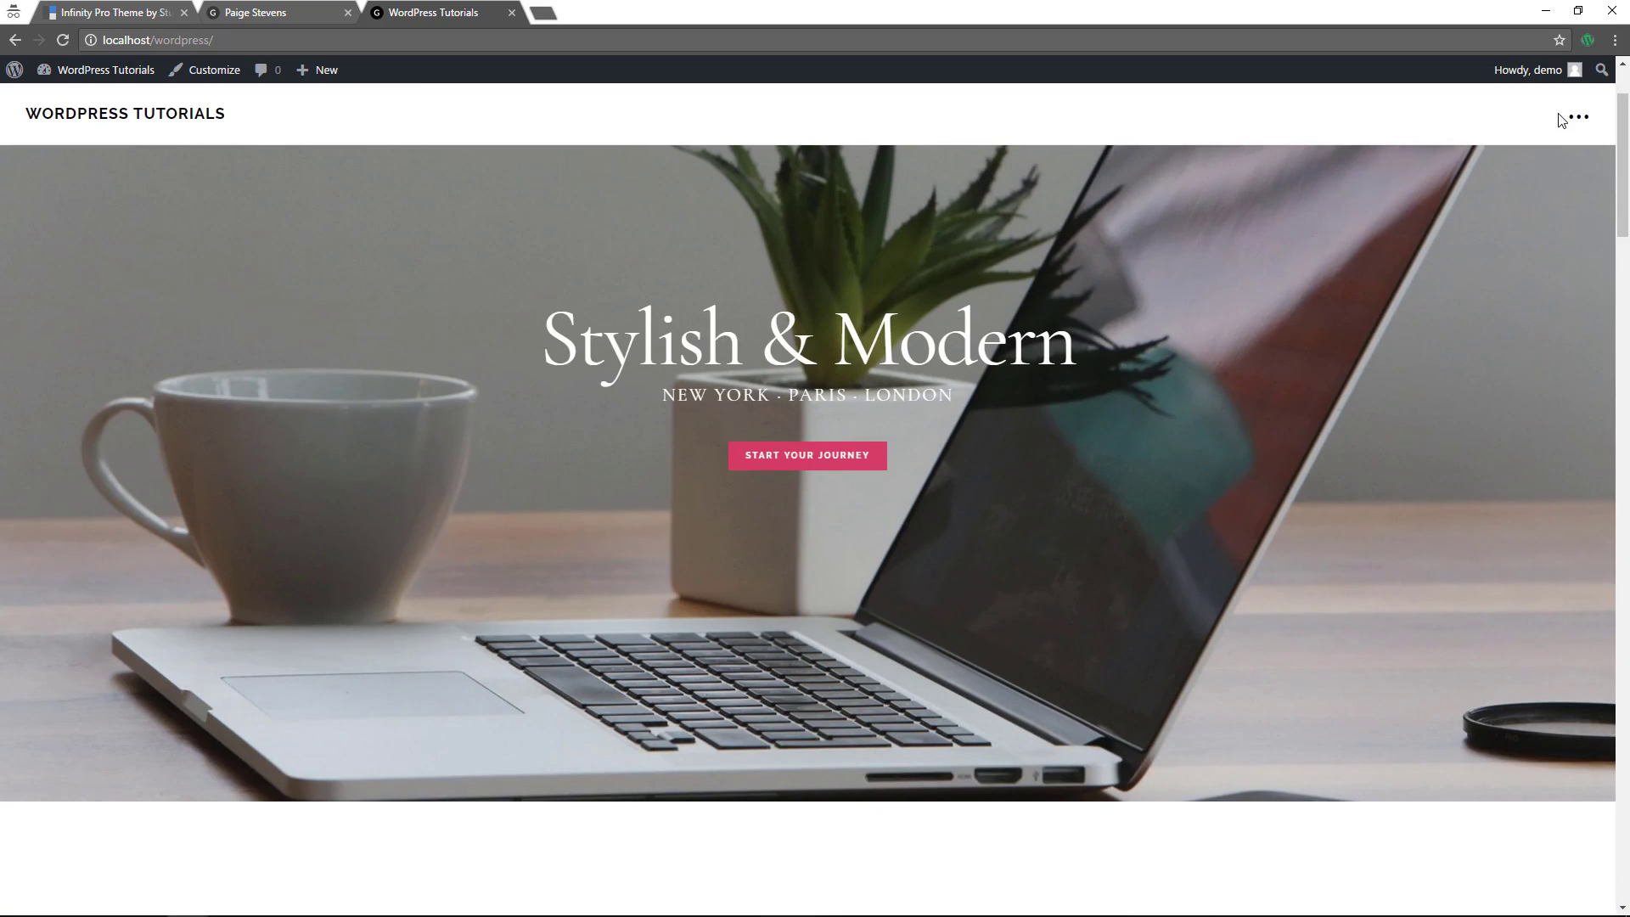
pyautogui.click(1578, 118)
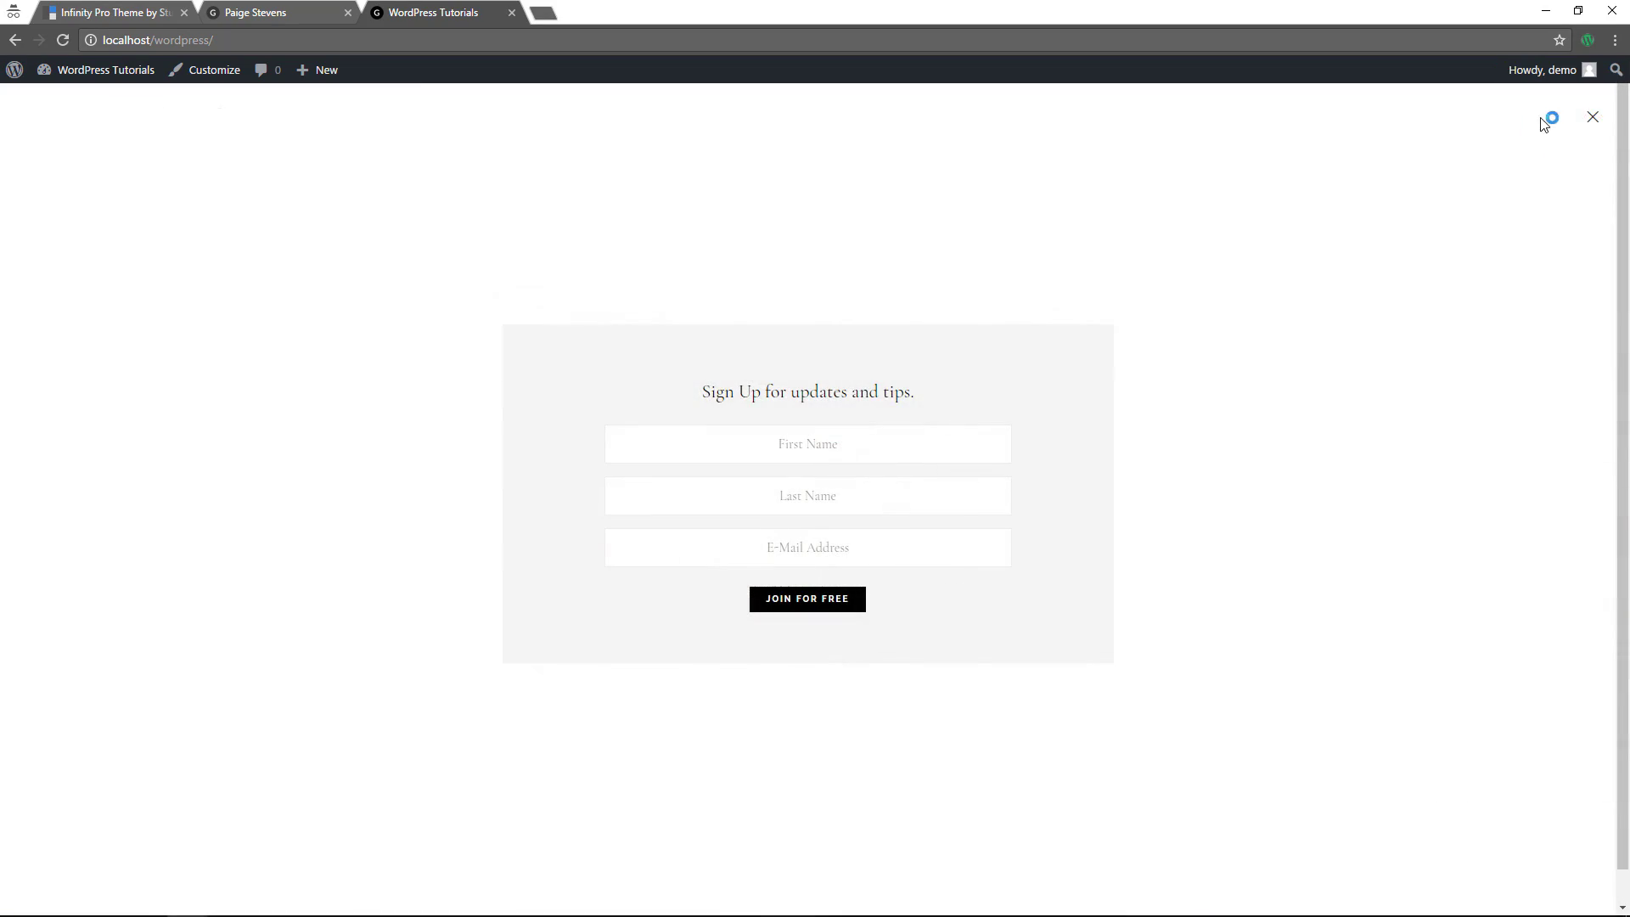
pyautogui.click(1592, 117)
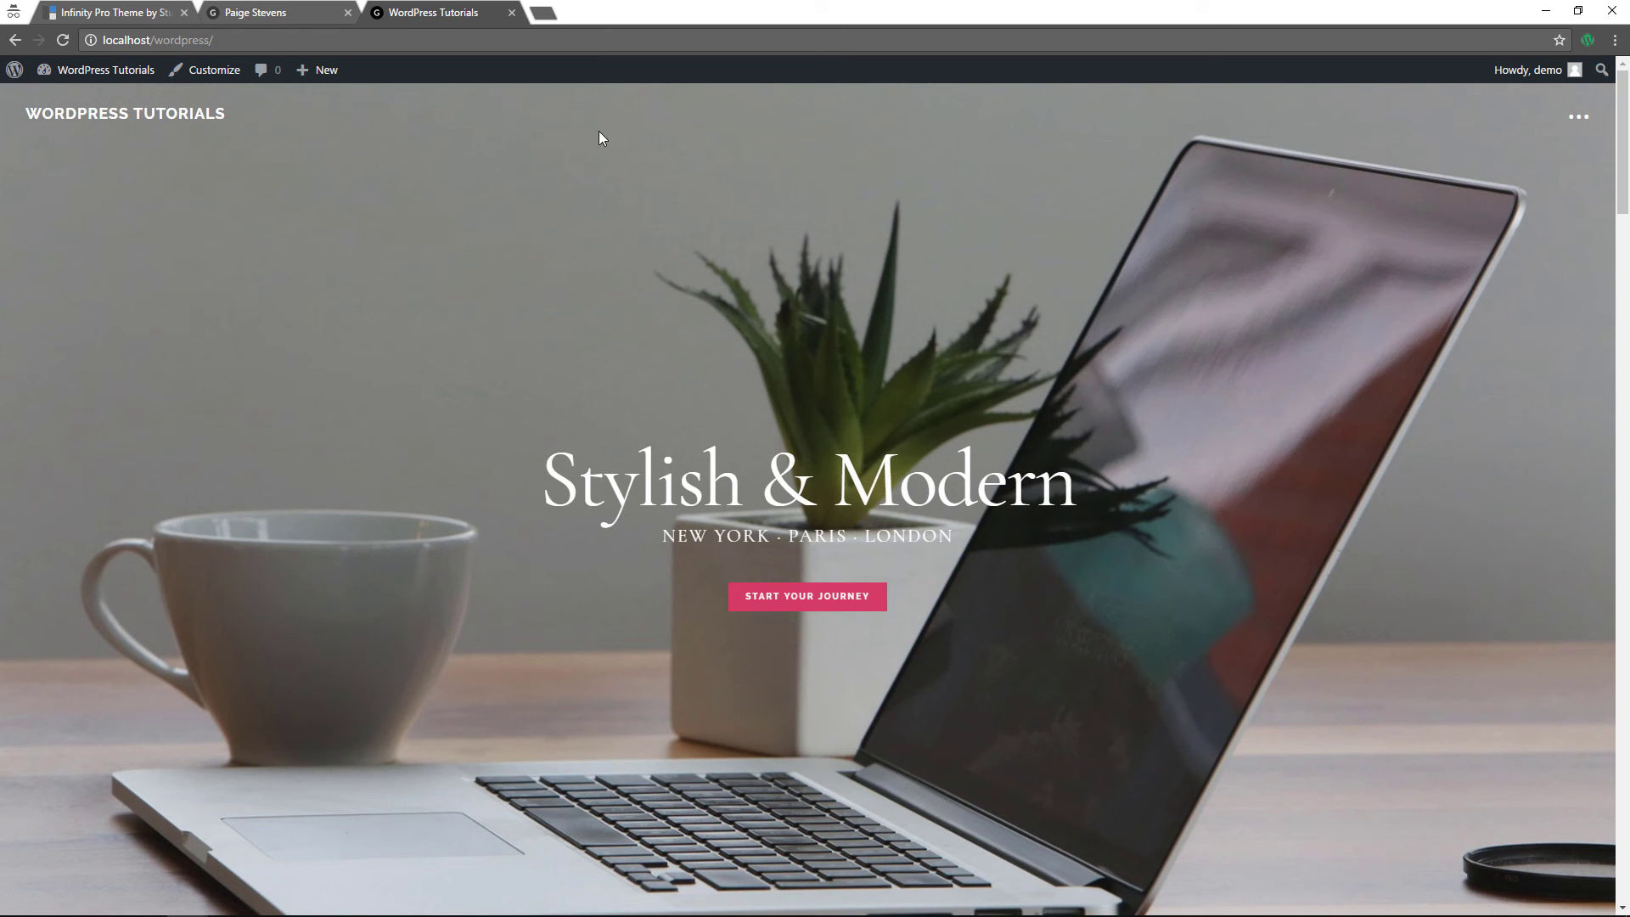
# - Review the menu locations in the Customizer and add the Blog page to the Main Menu
pyautogui.moveTo(68, 71)
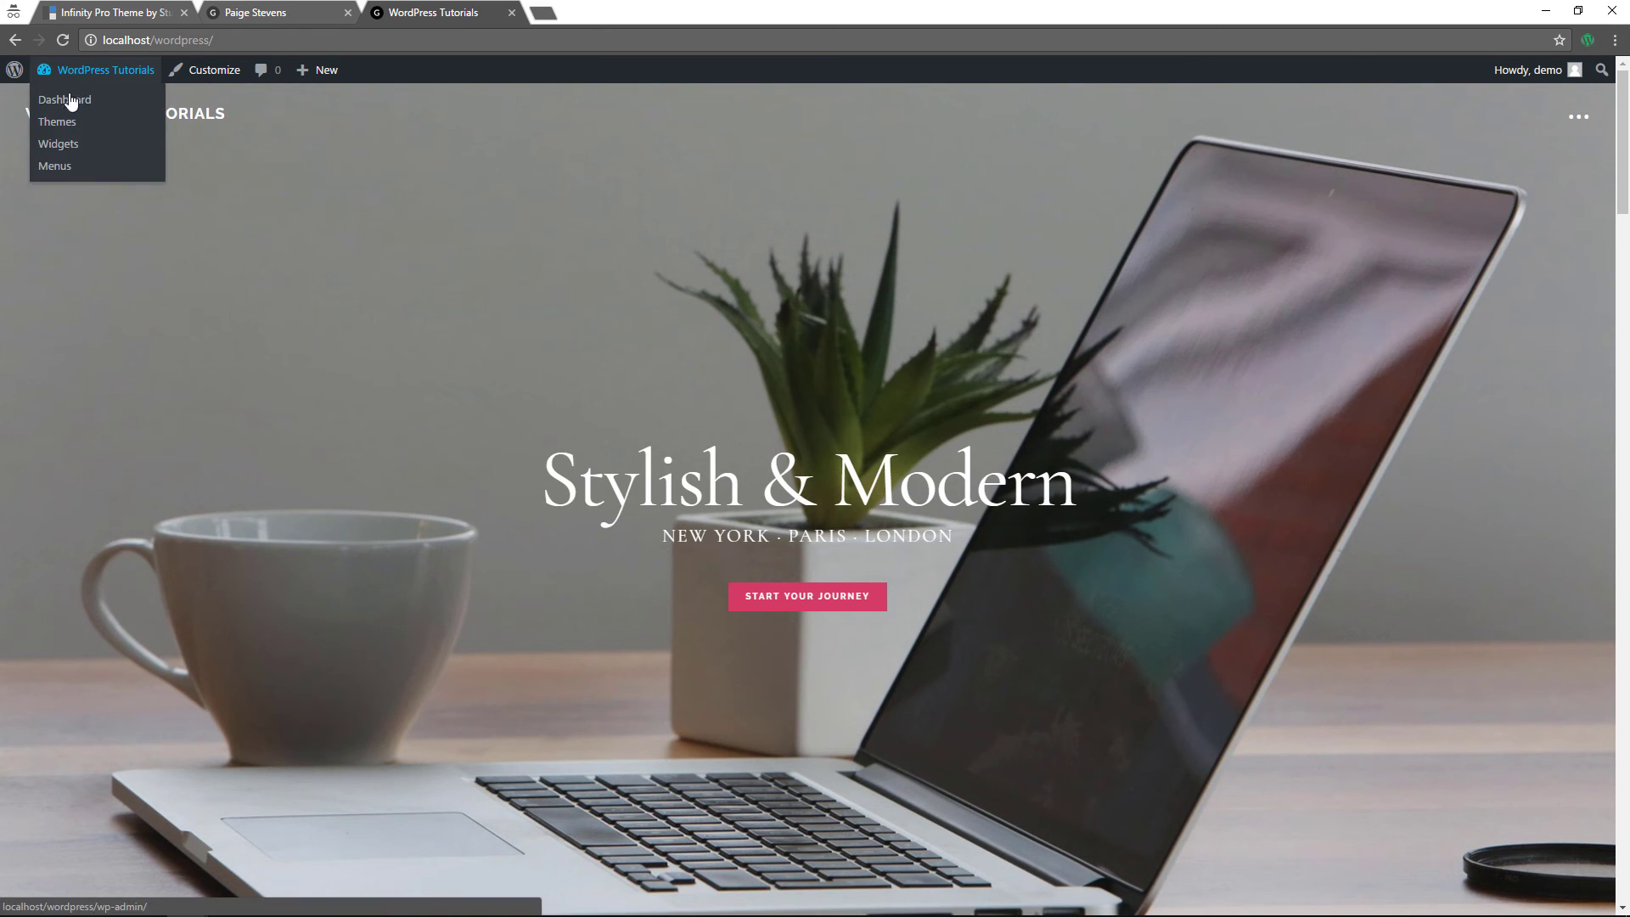
pyautogui.click(54, 166)
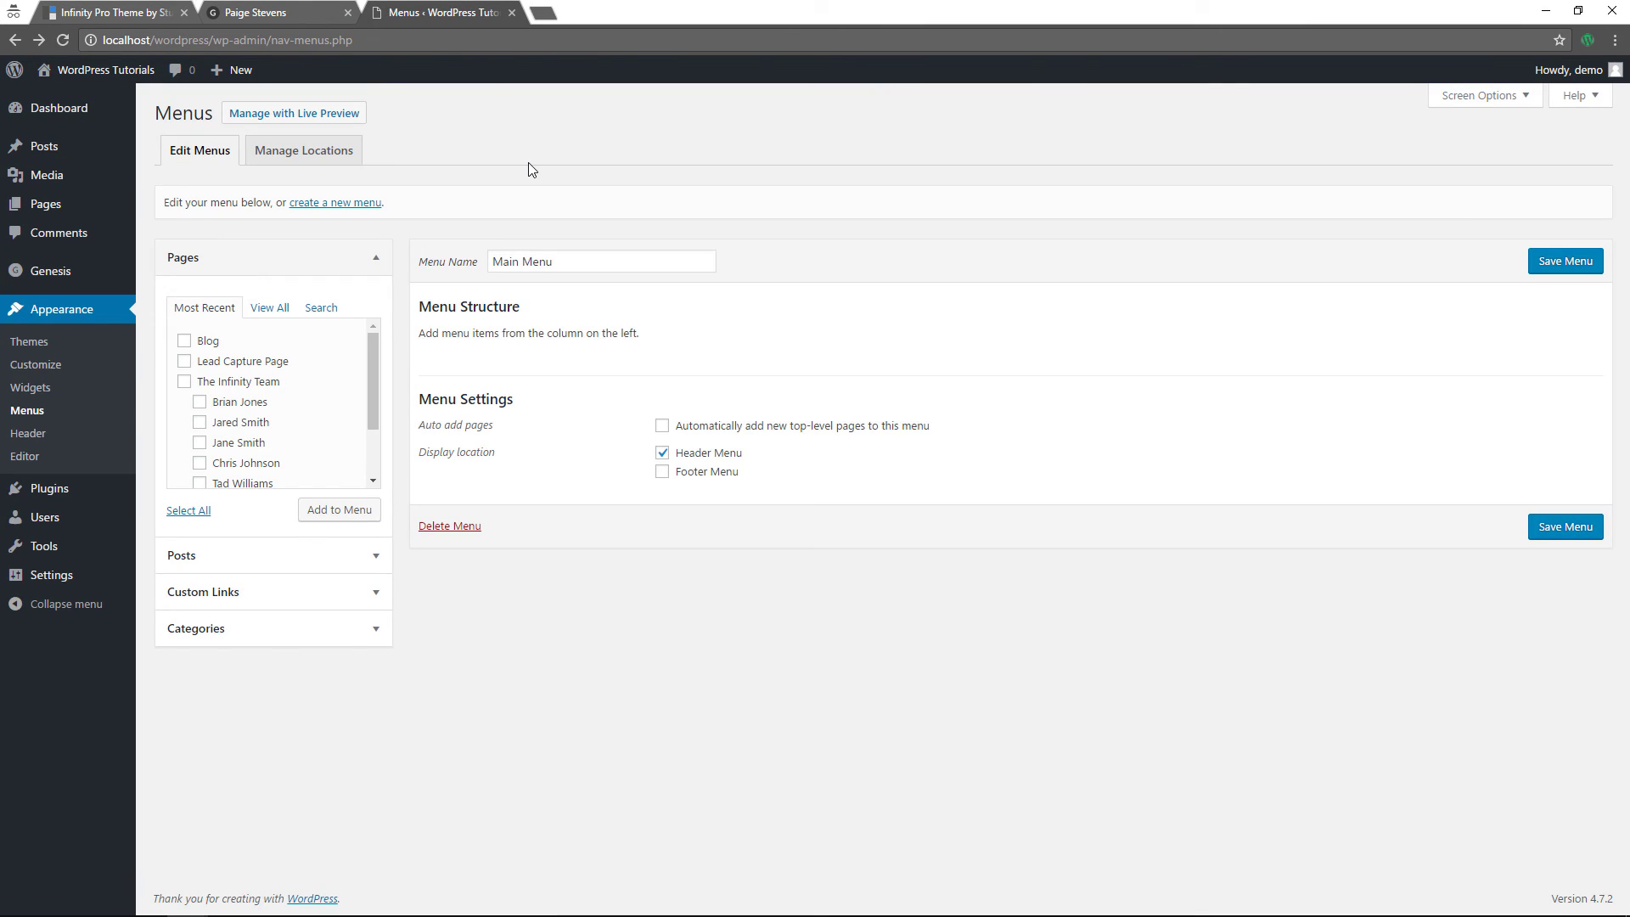
pyautogui.click(53, 367)
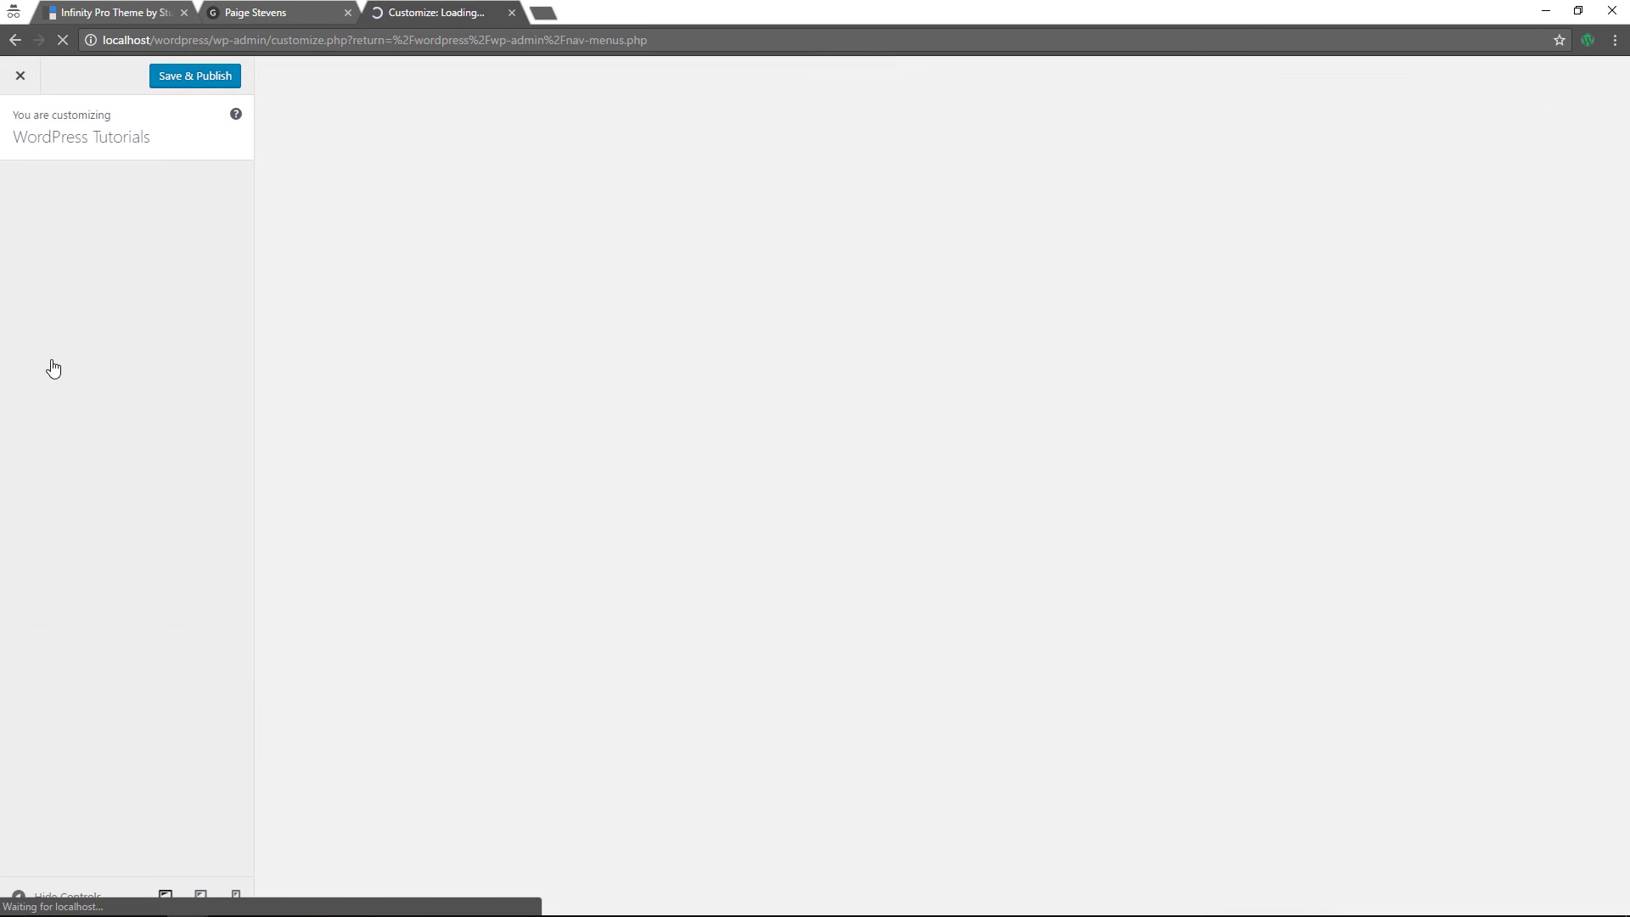
pyautogui.click(125, 407)
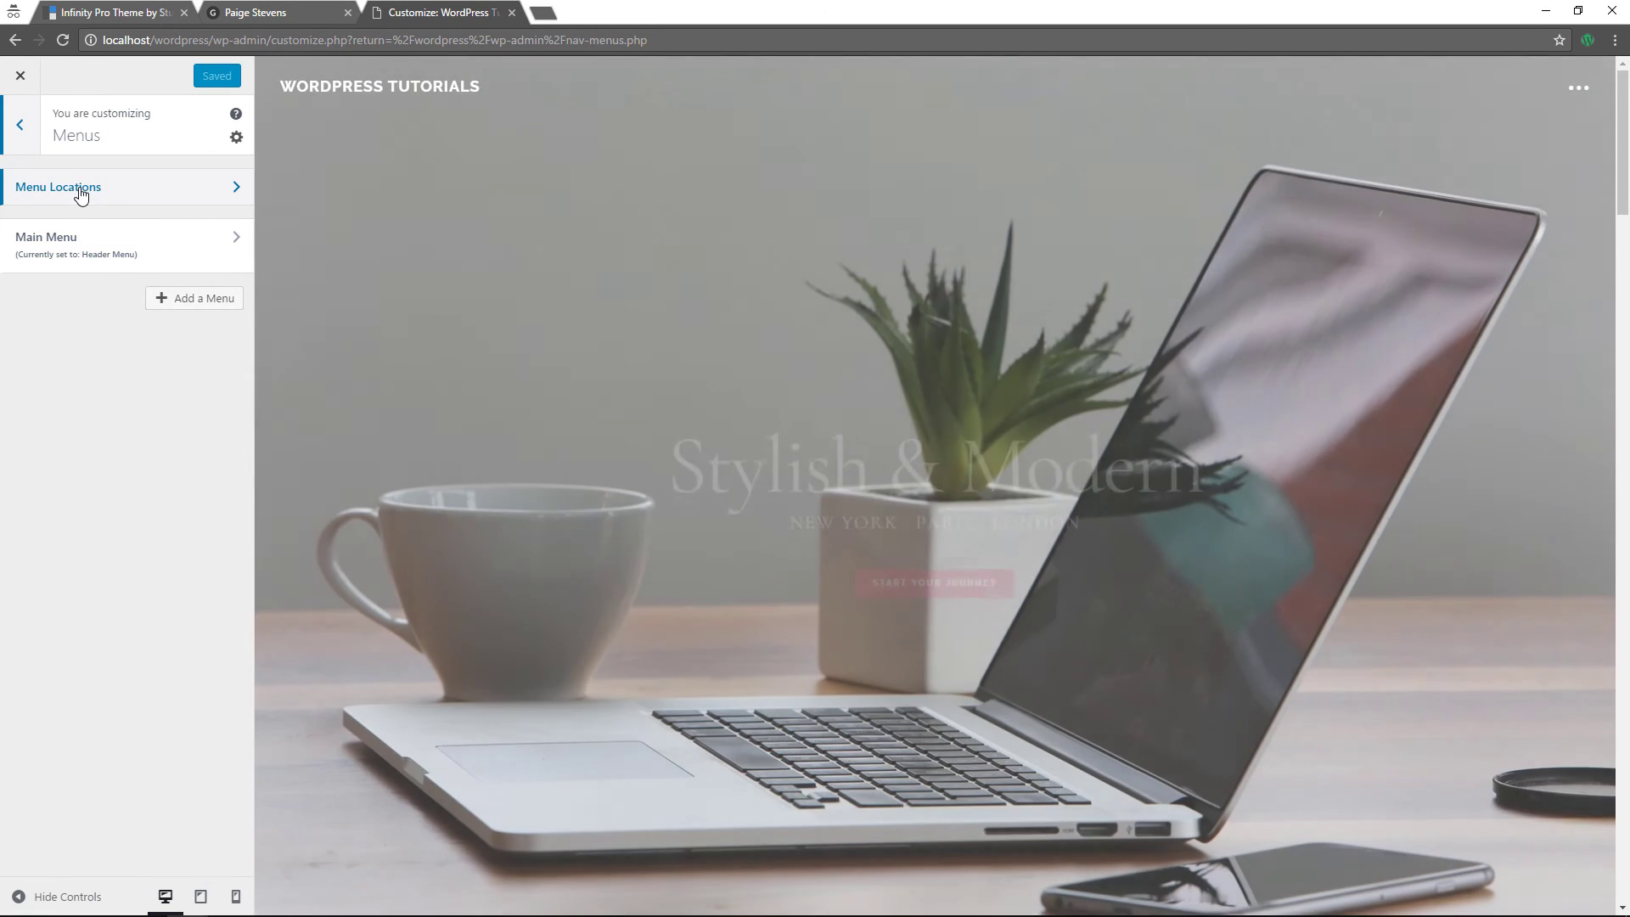
pyautogui.click(80, 188)
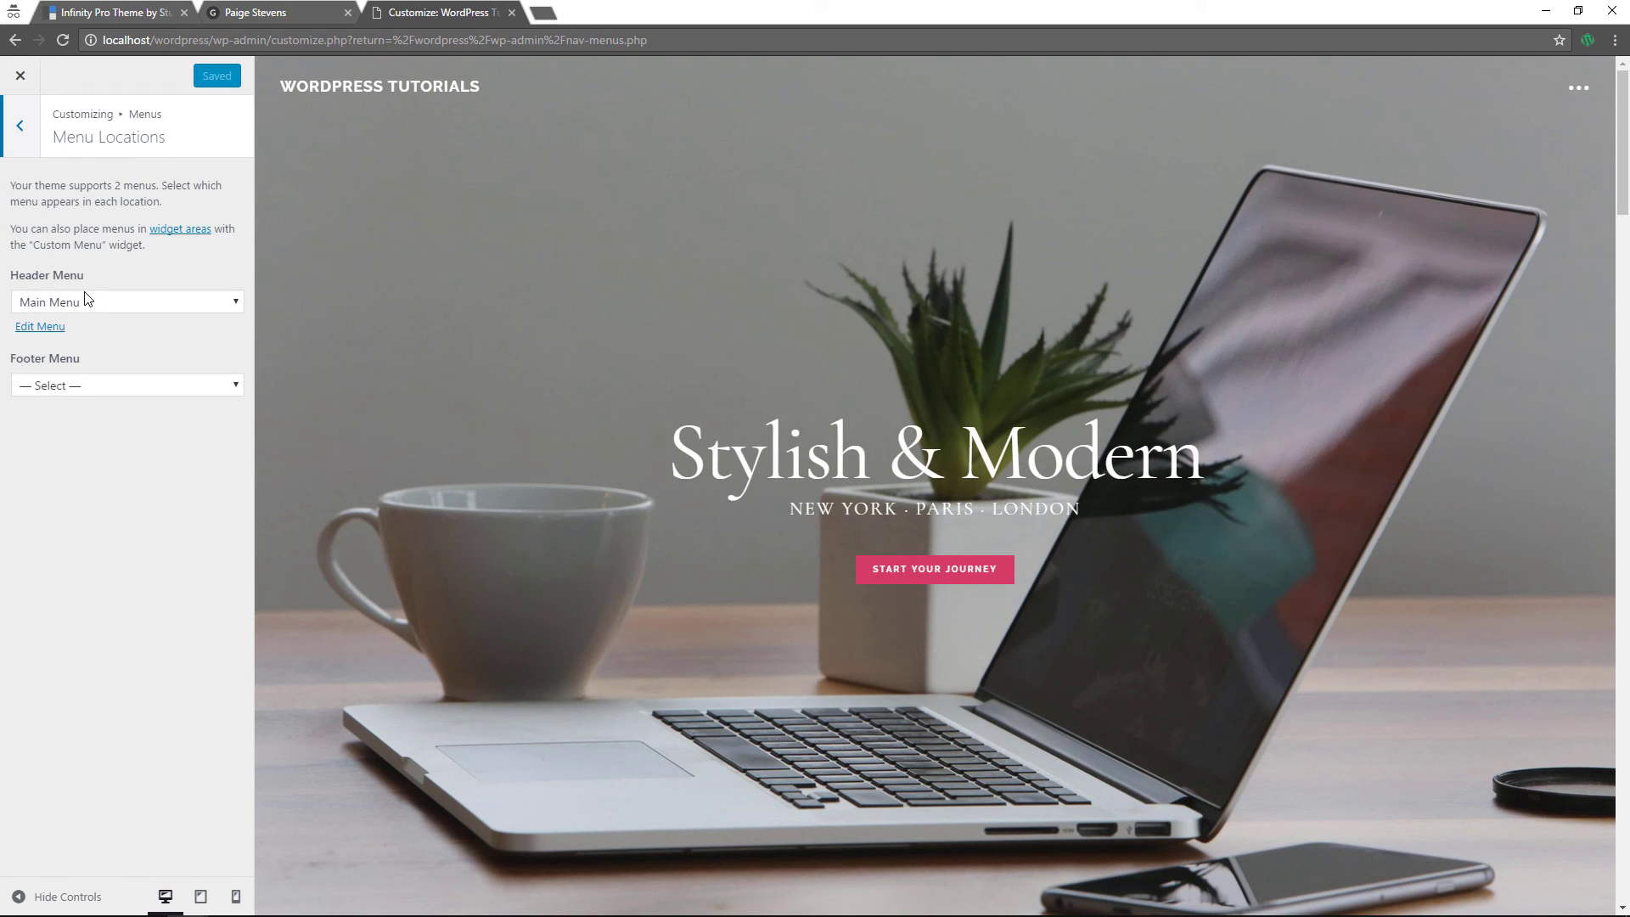
pyautogui.click(25, 152)
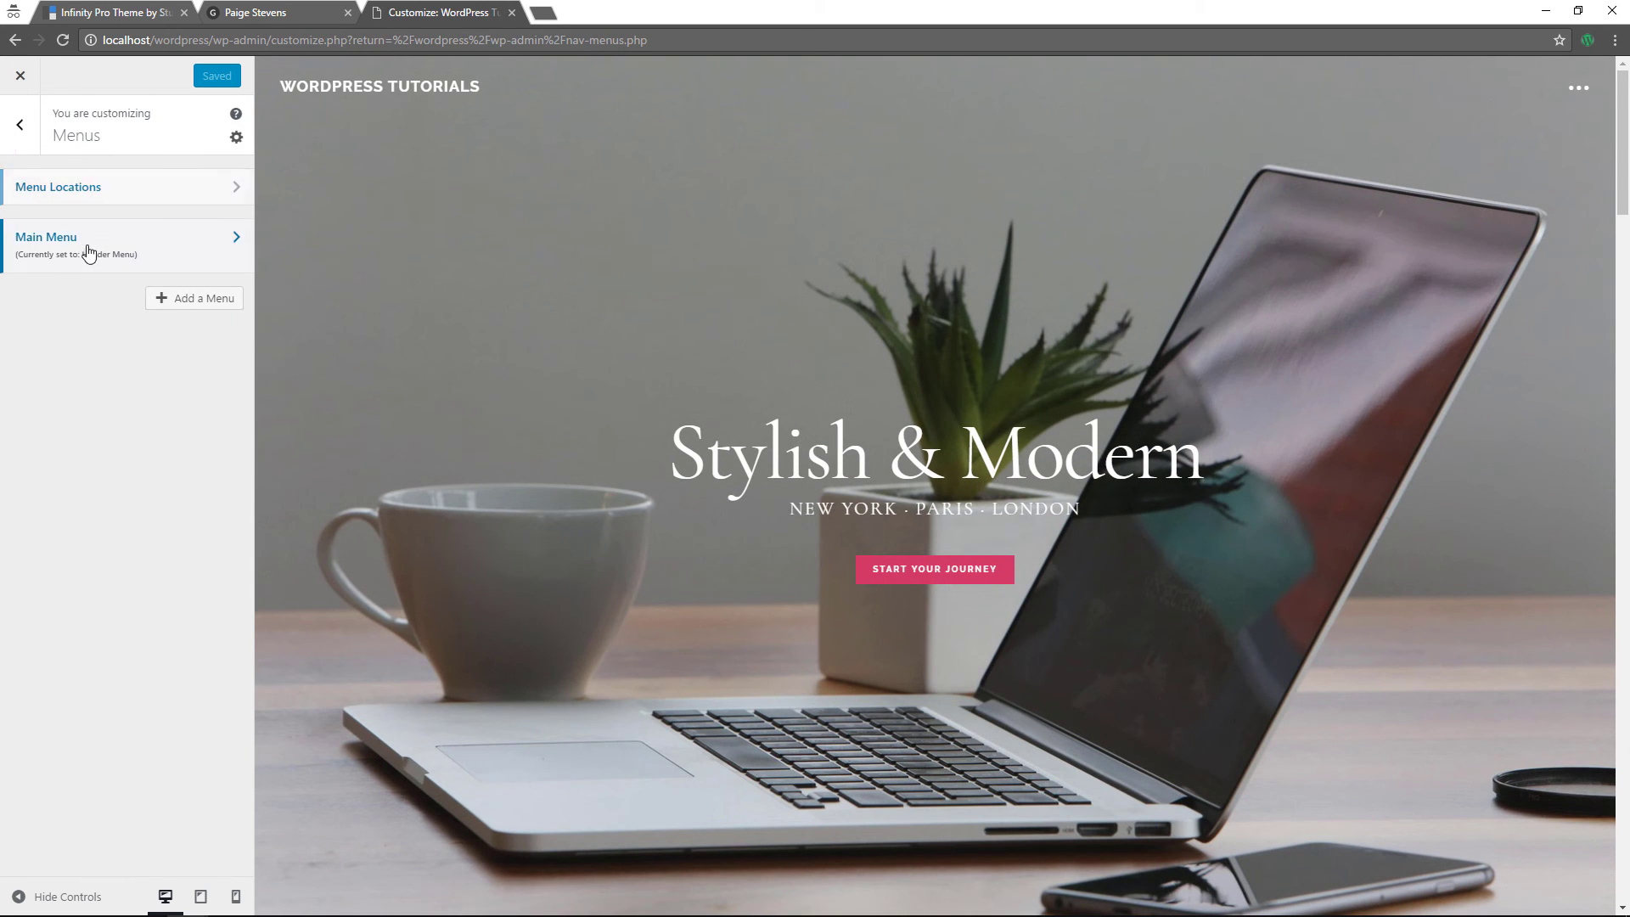
pyautogui.click(87, 255)
pyautogui.click(194, 223)
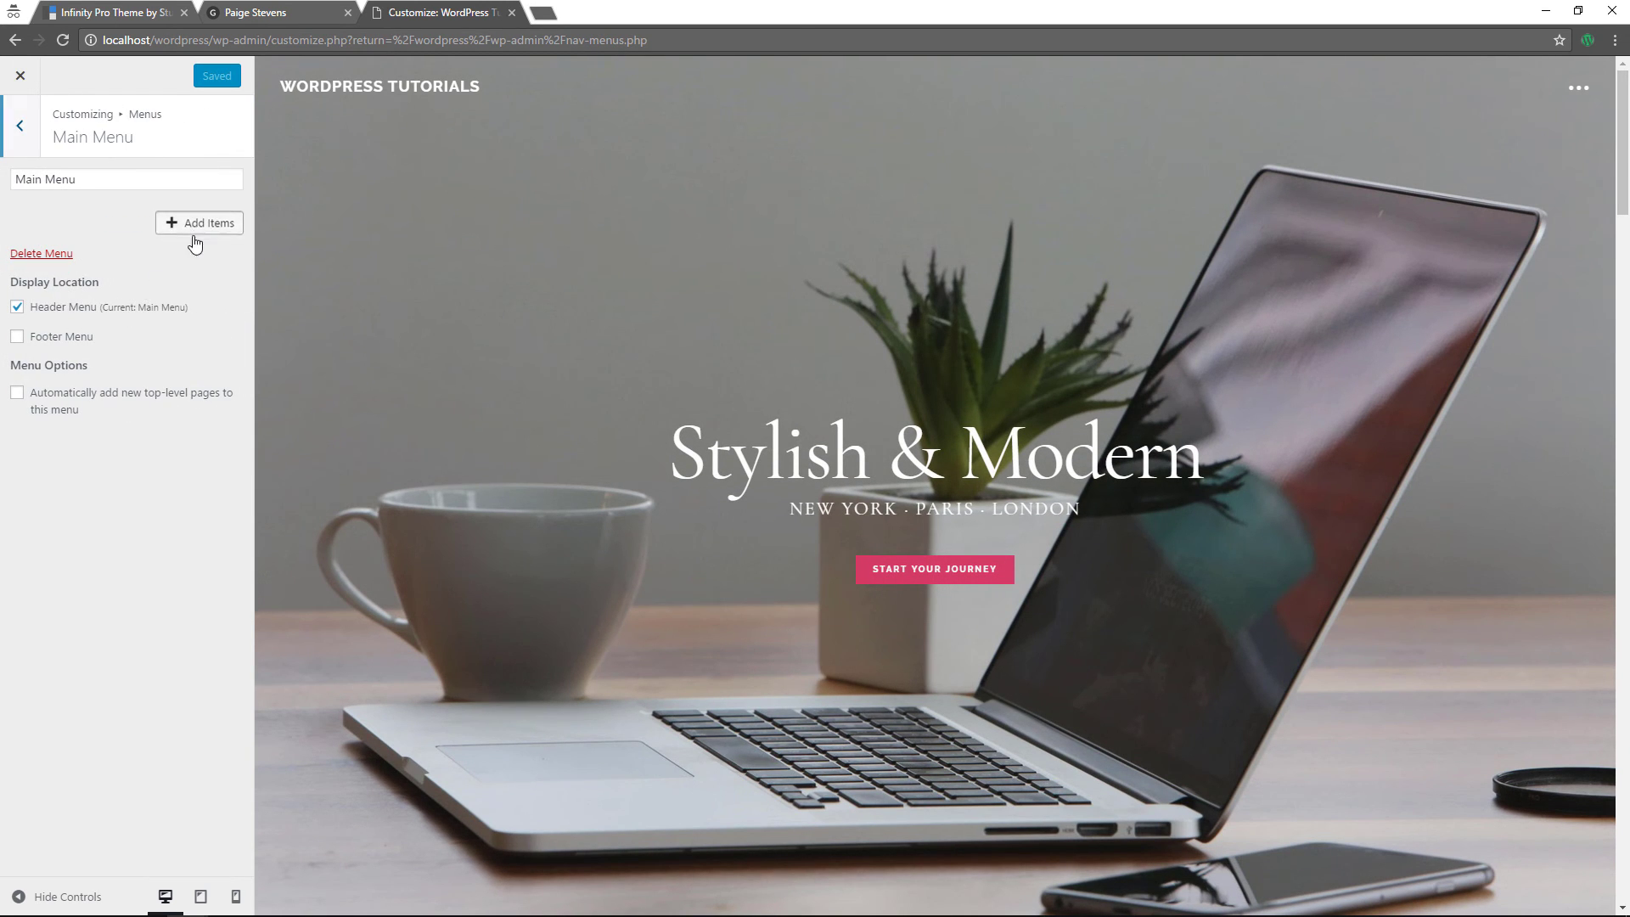
pyautogui.click(297, 240)
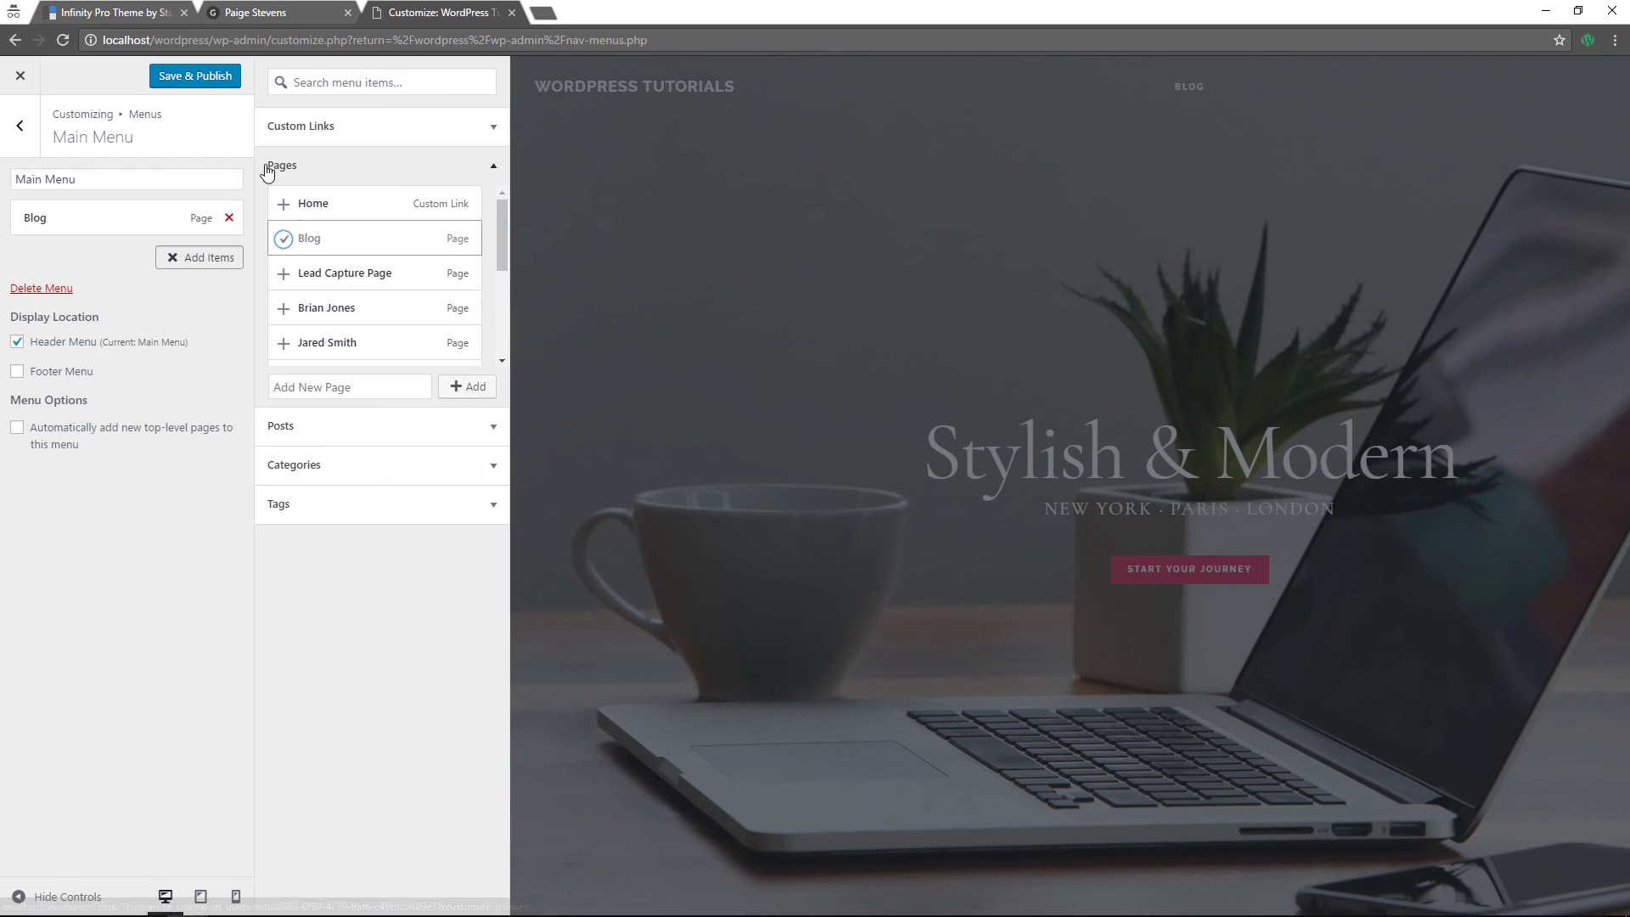
# - Publish the Main Menu changes, leave the Customizer and open the site's front page
pyautogui.click(206, 84)
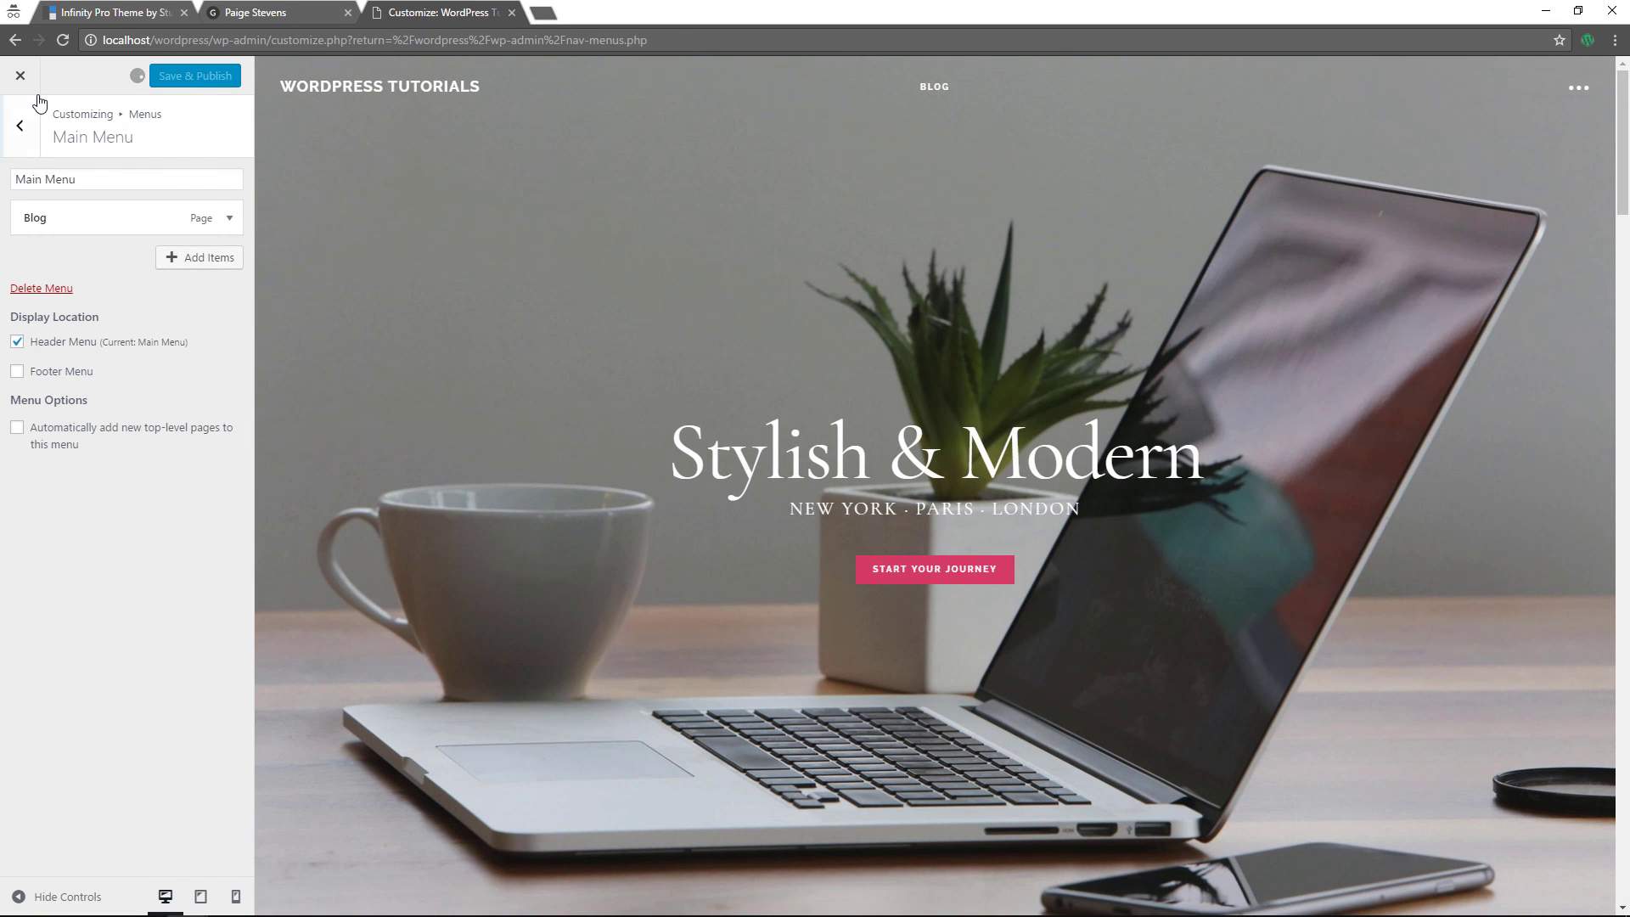
pyautogui.click(23, 79)
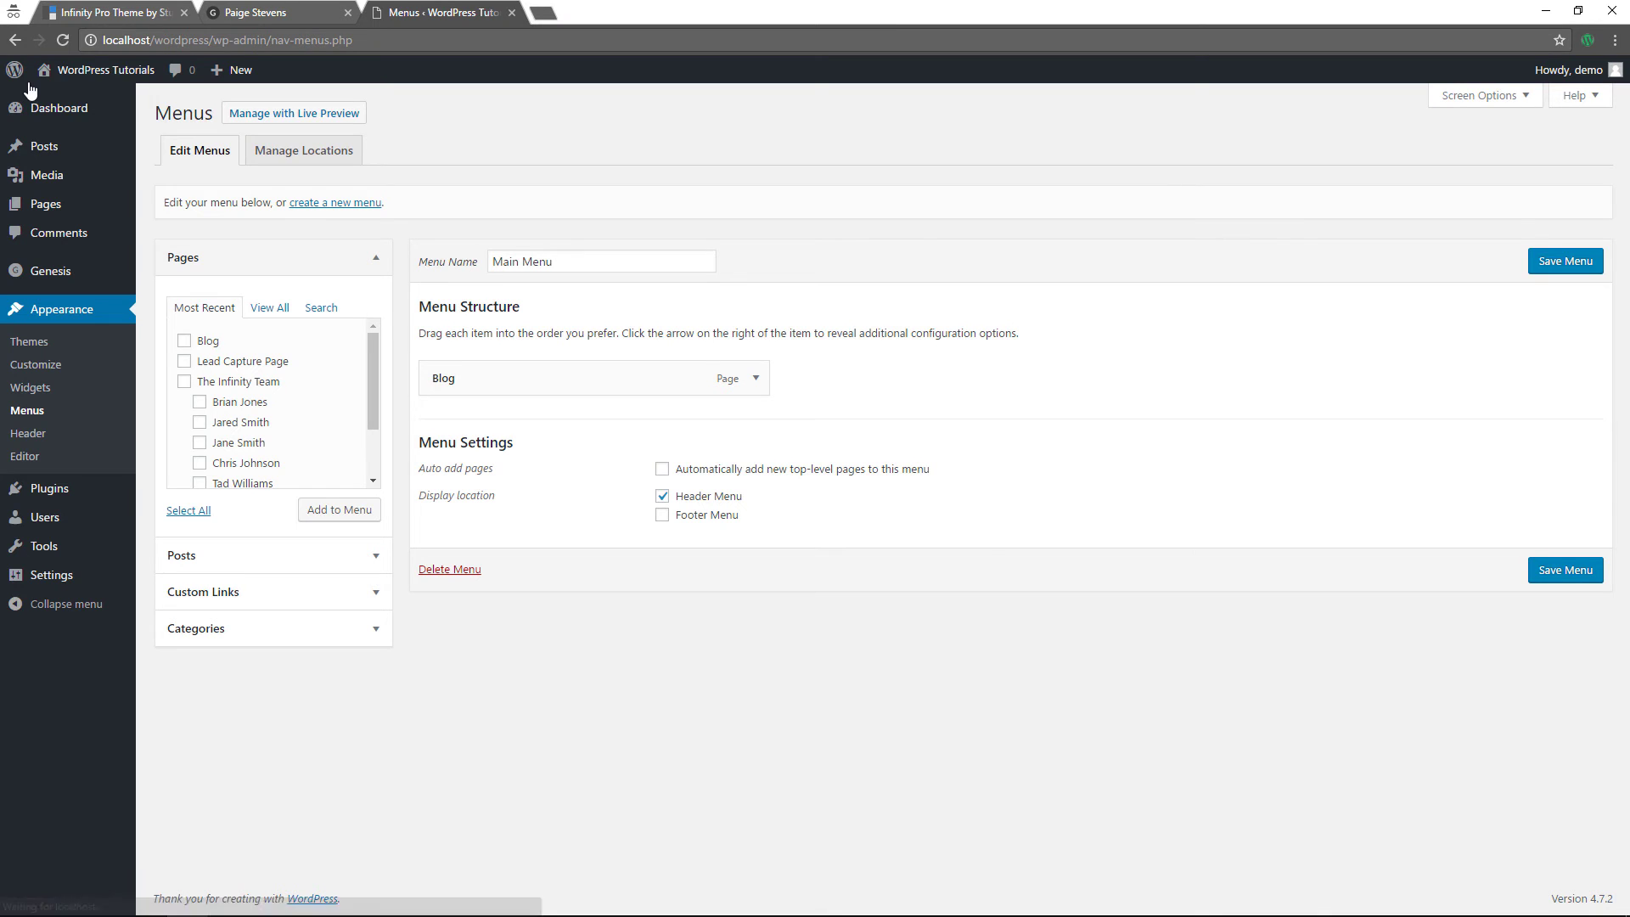
pyautogui.moveTo(66, 71)
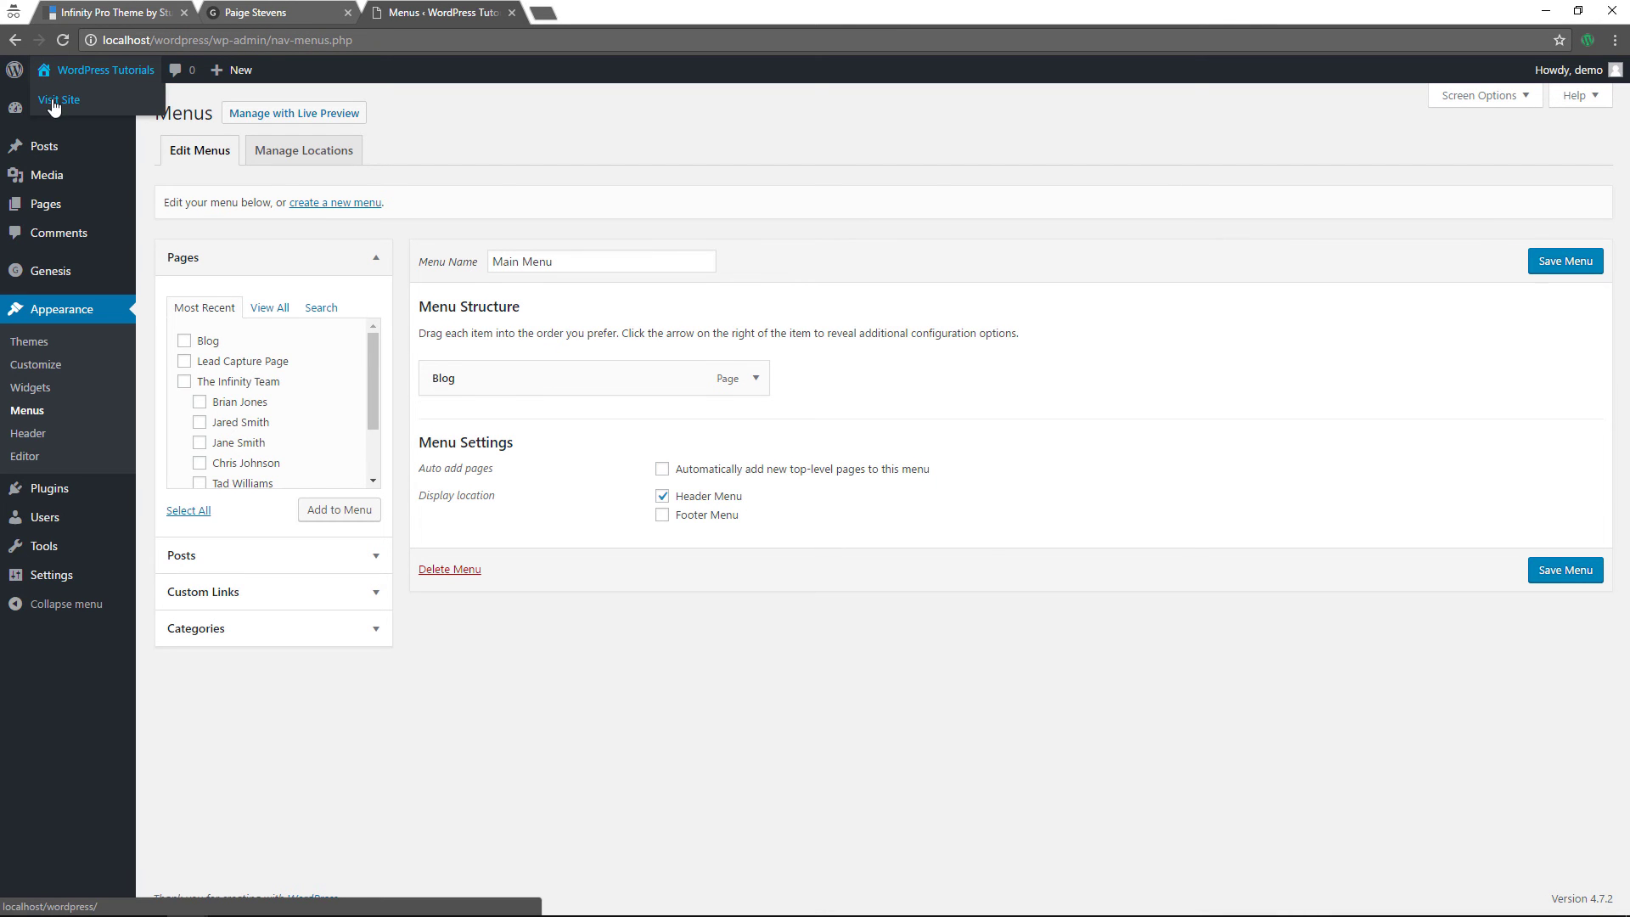
pyautogui.click(53, 104)
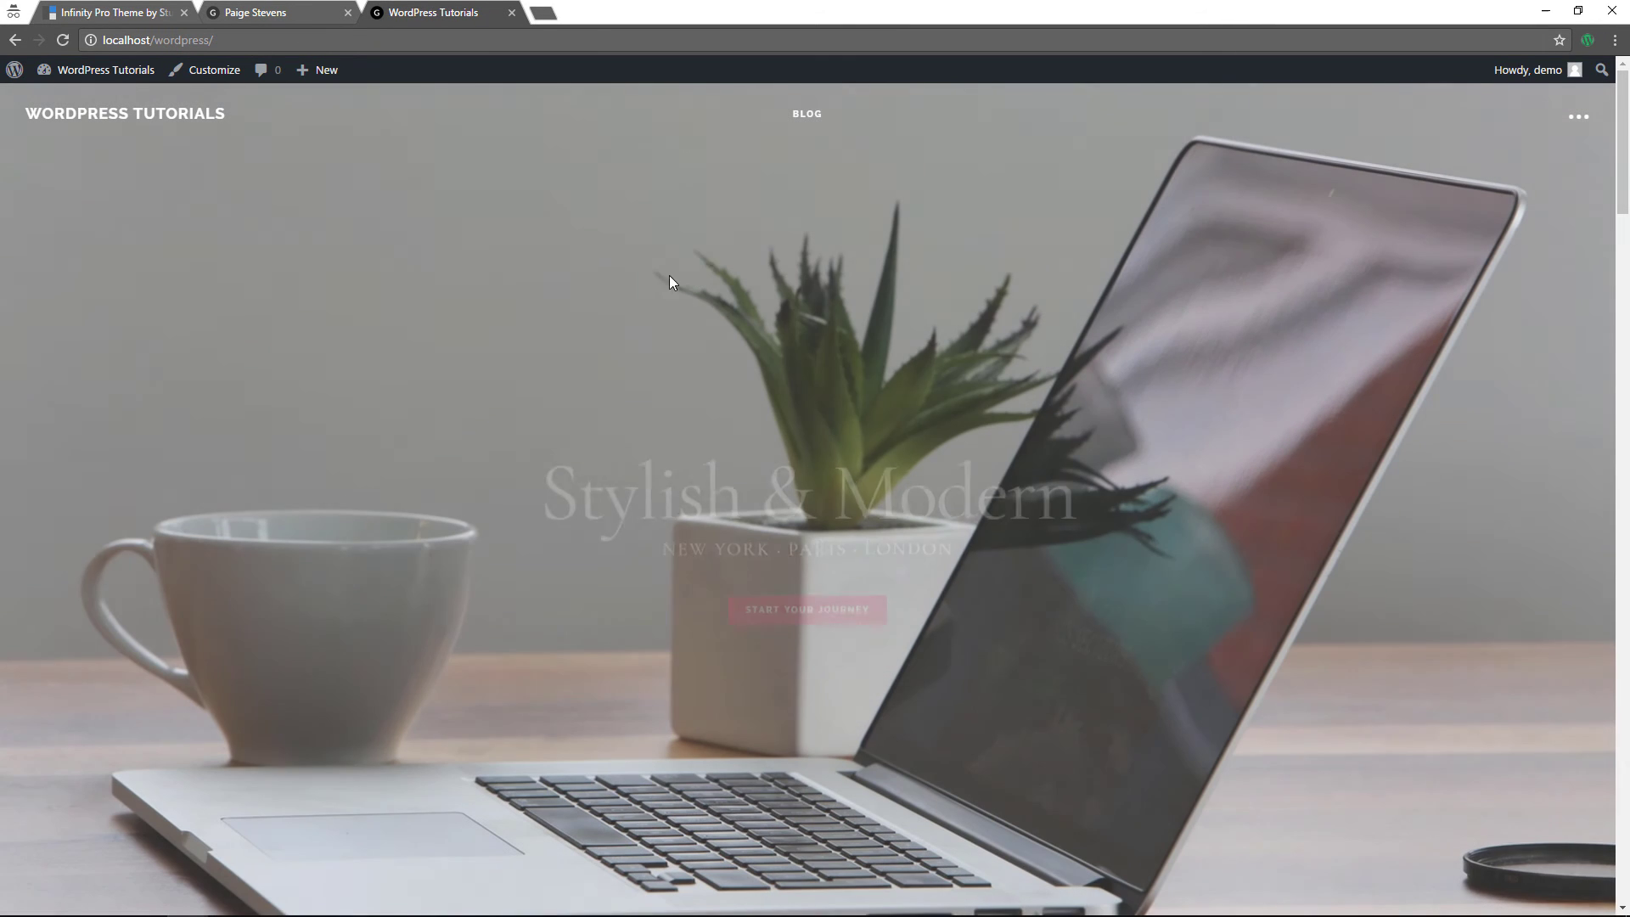
# - Open the Blog page from the header menu and review its post content and footer widgets
pyautogui.click(808, 124)
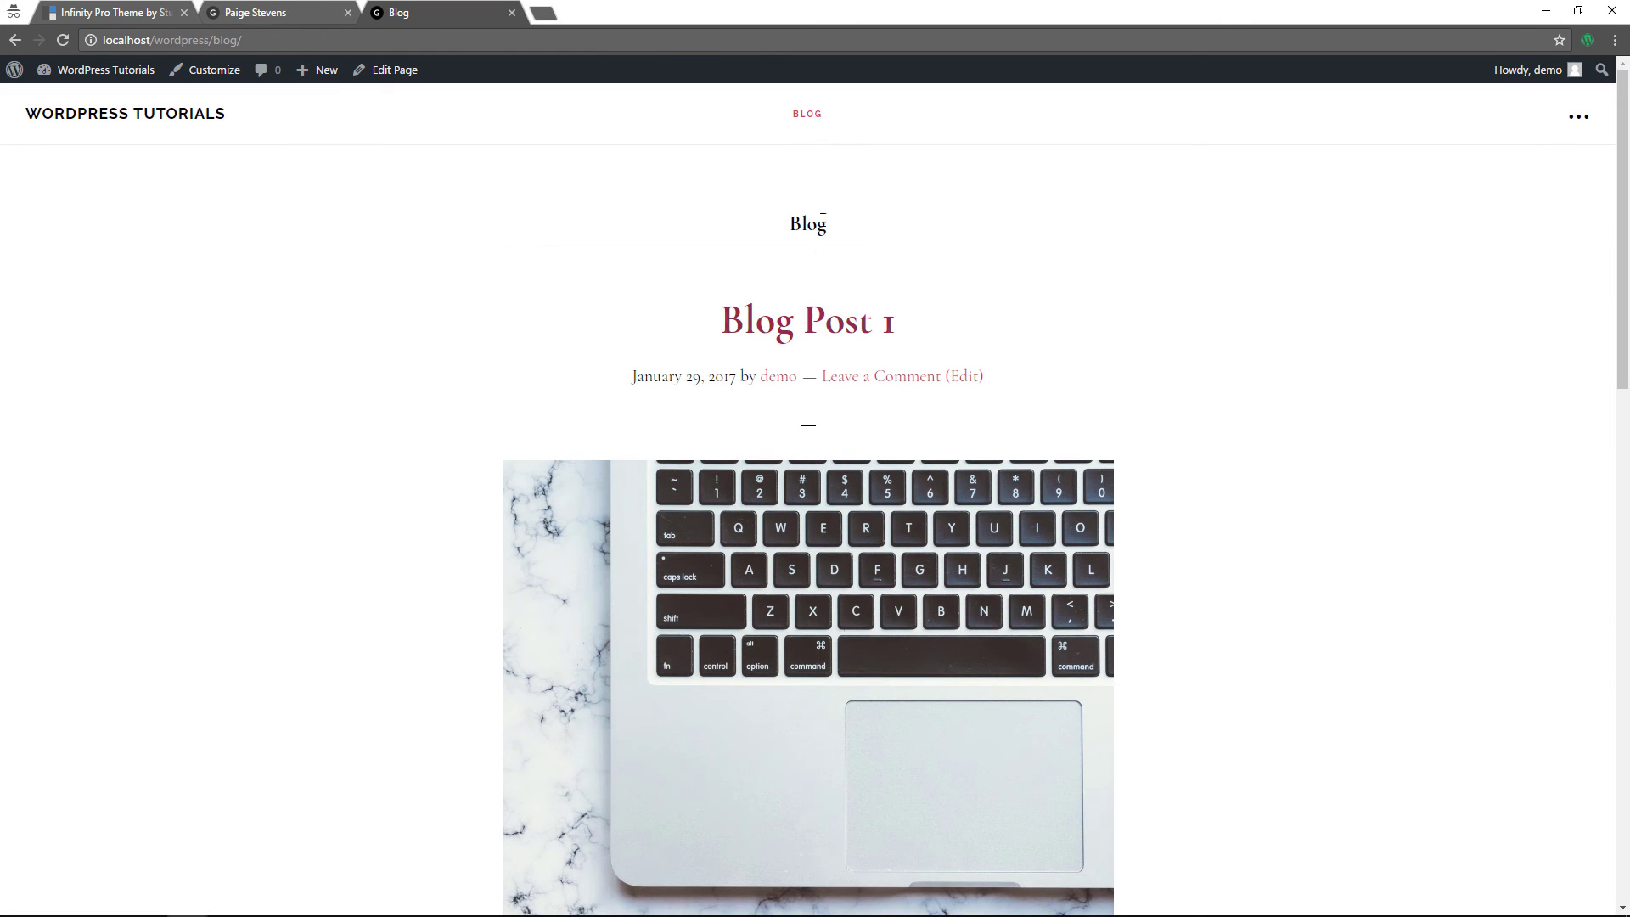
pyautogui.scroll(-8, 822, 334)
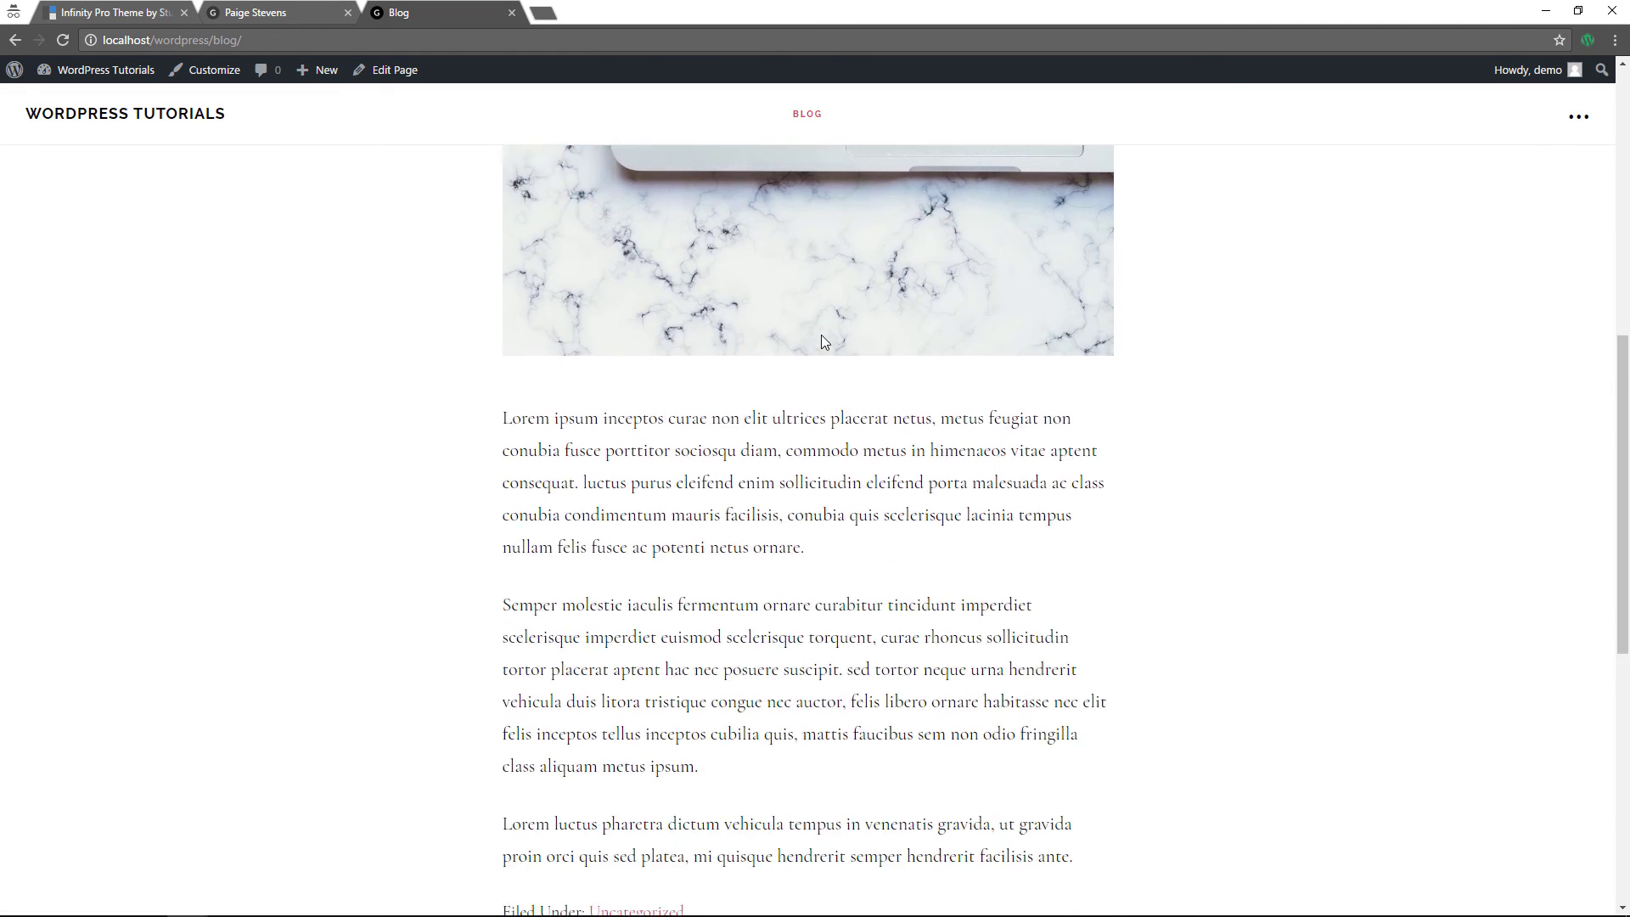
pyautogui.scroll(-8, 822, 336)
pyautogui.scroll(12, 822, 336)
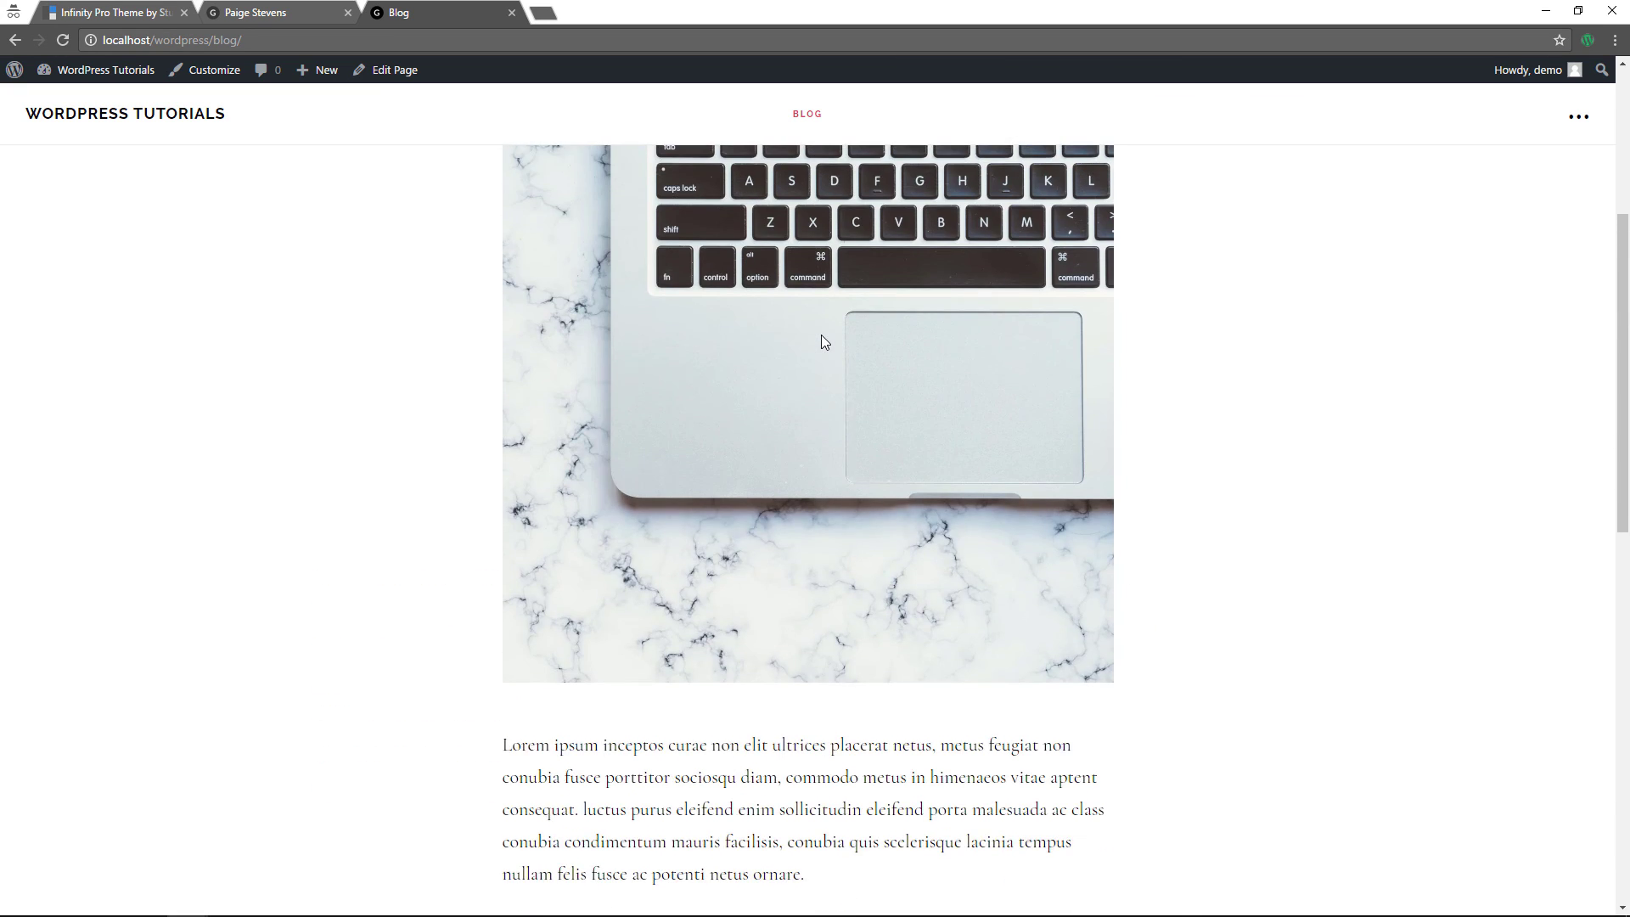
pyautogui.scroll(5, 822, 339)
pyautogui.scroll(-12, 826, 328)
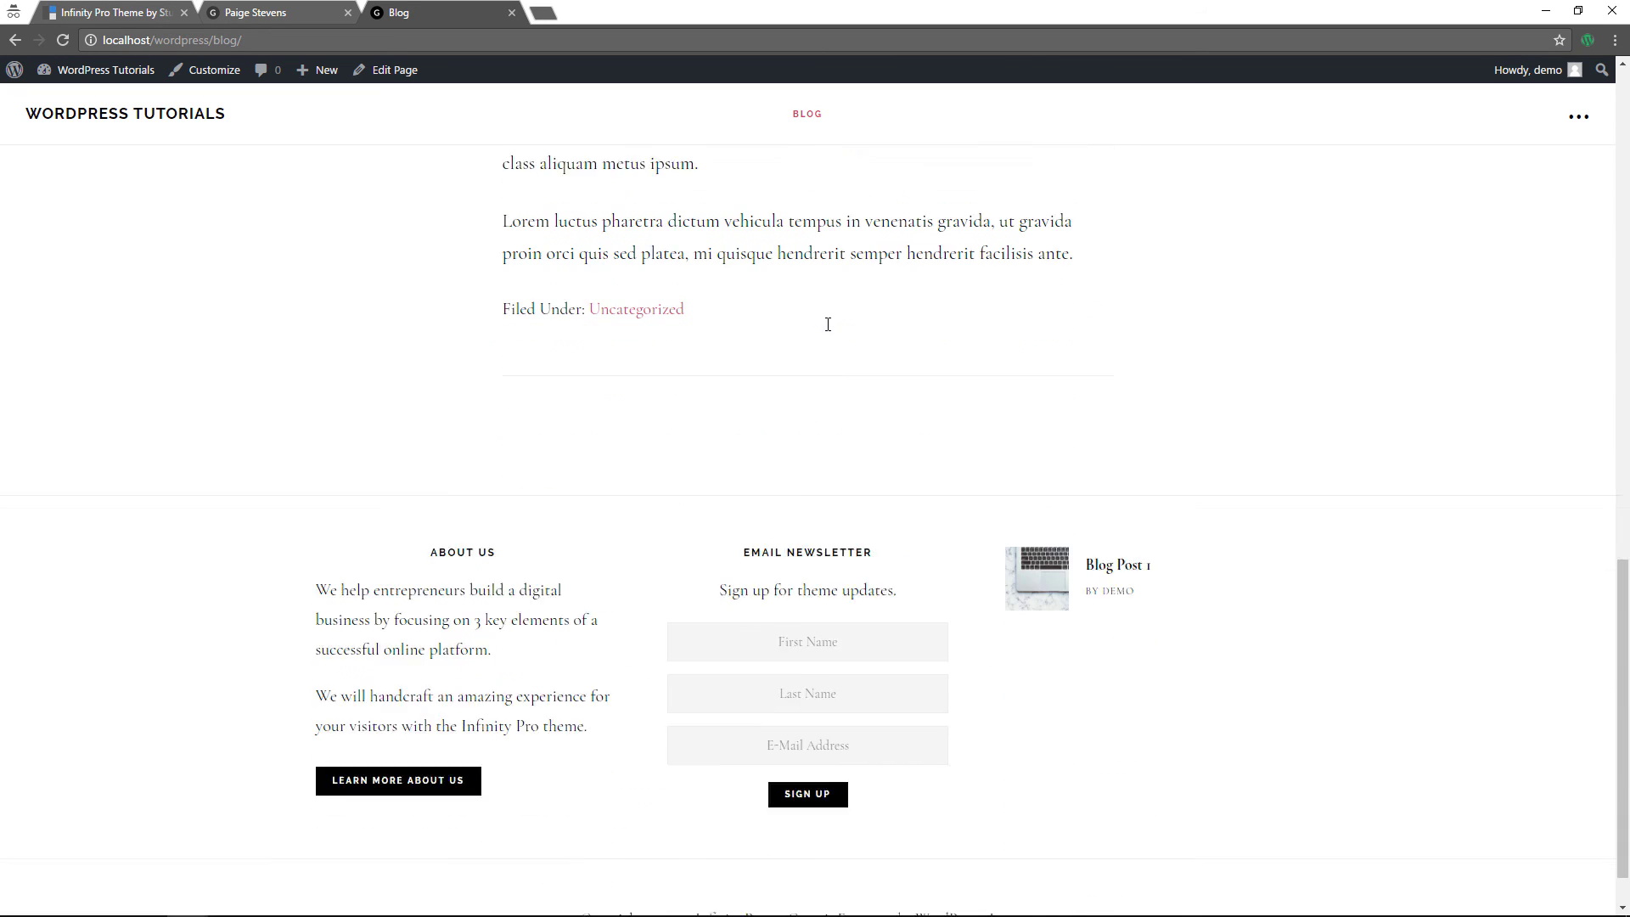
pyautogui.scroll(-2, 828, 325)
pyautogui.scroll(14, 734, 666)
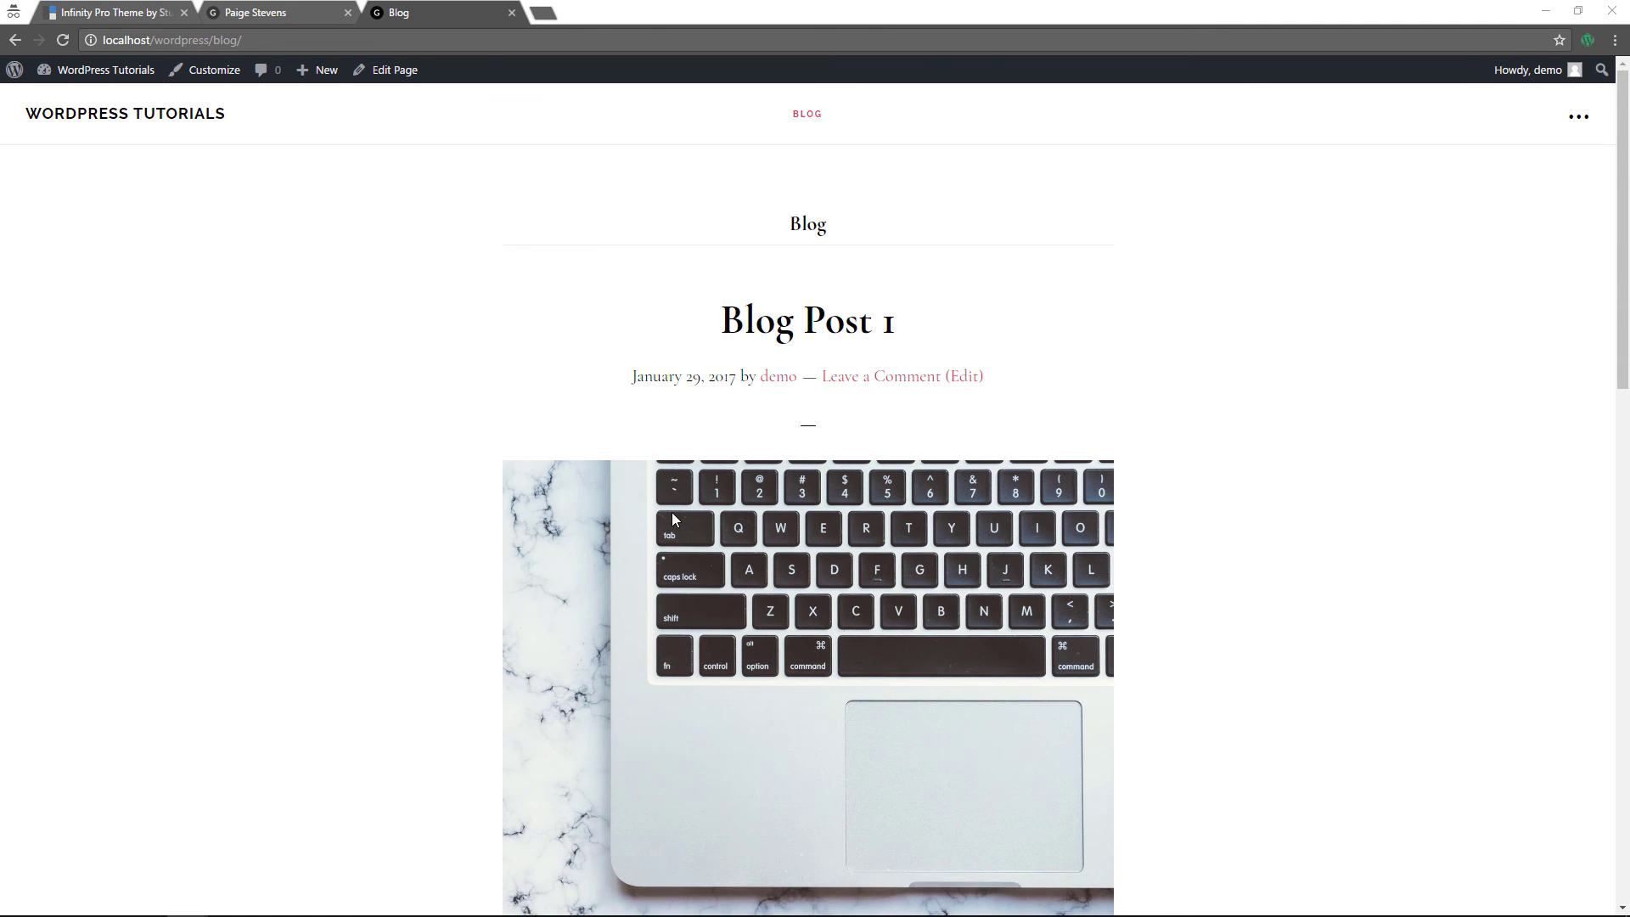
# - Start a new page titled "Landing Page"
pyautogui.moveTo(312, 82)
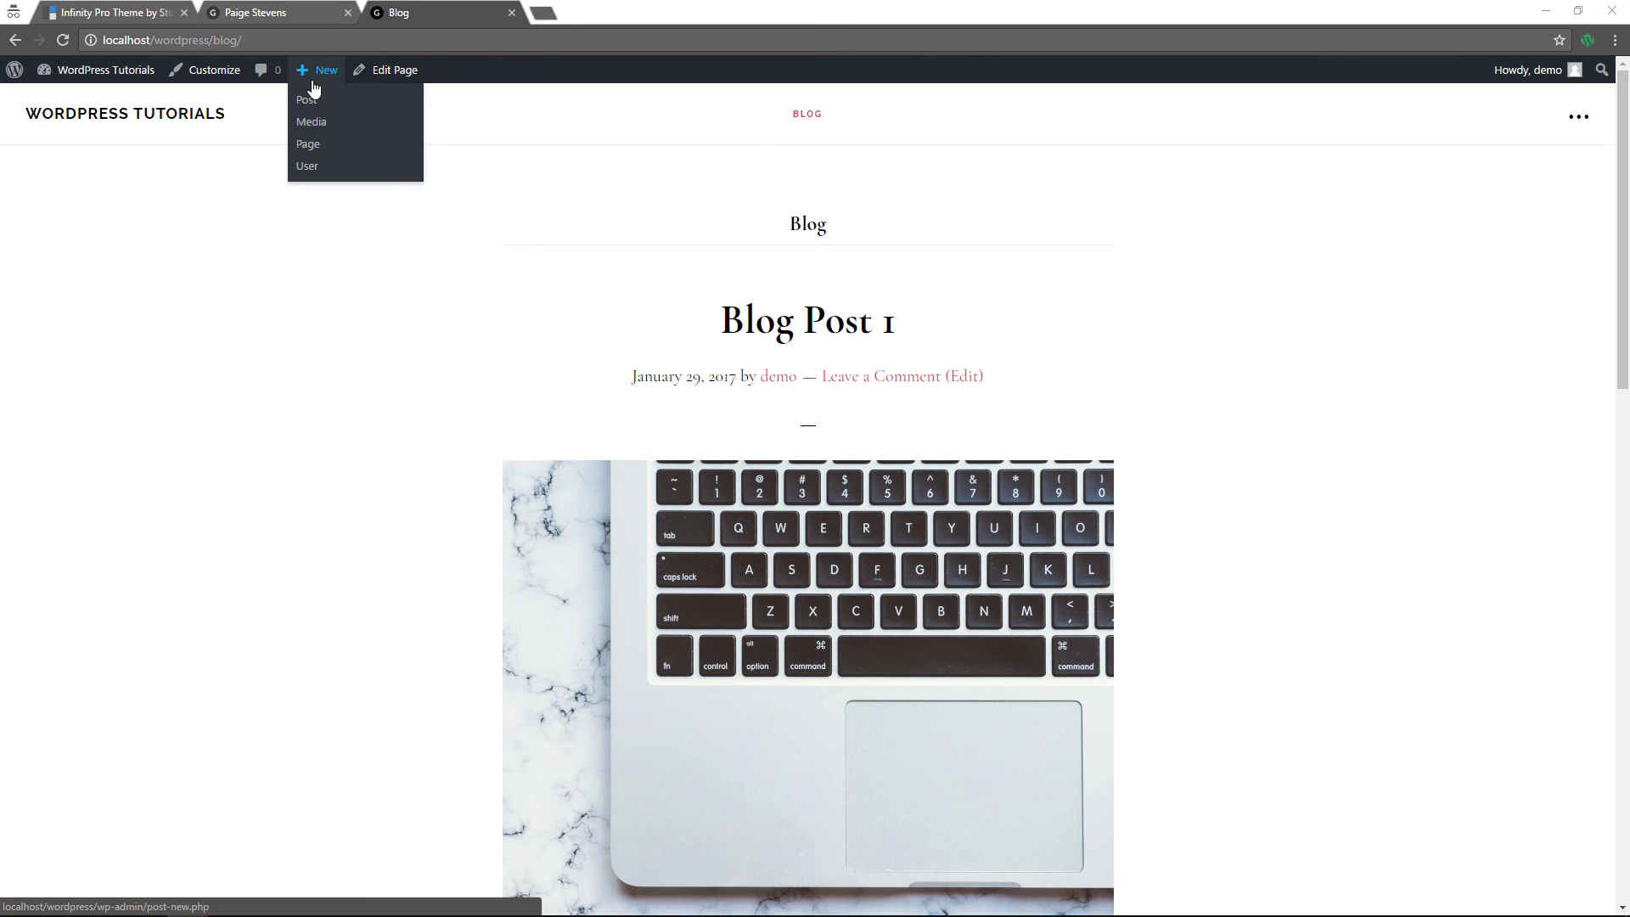
pyautogui.click(312, 145)
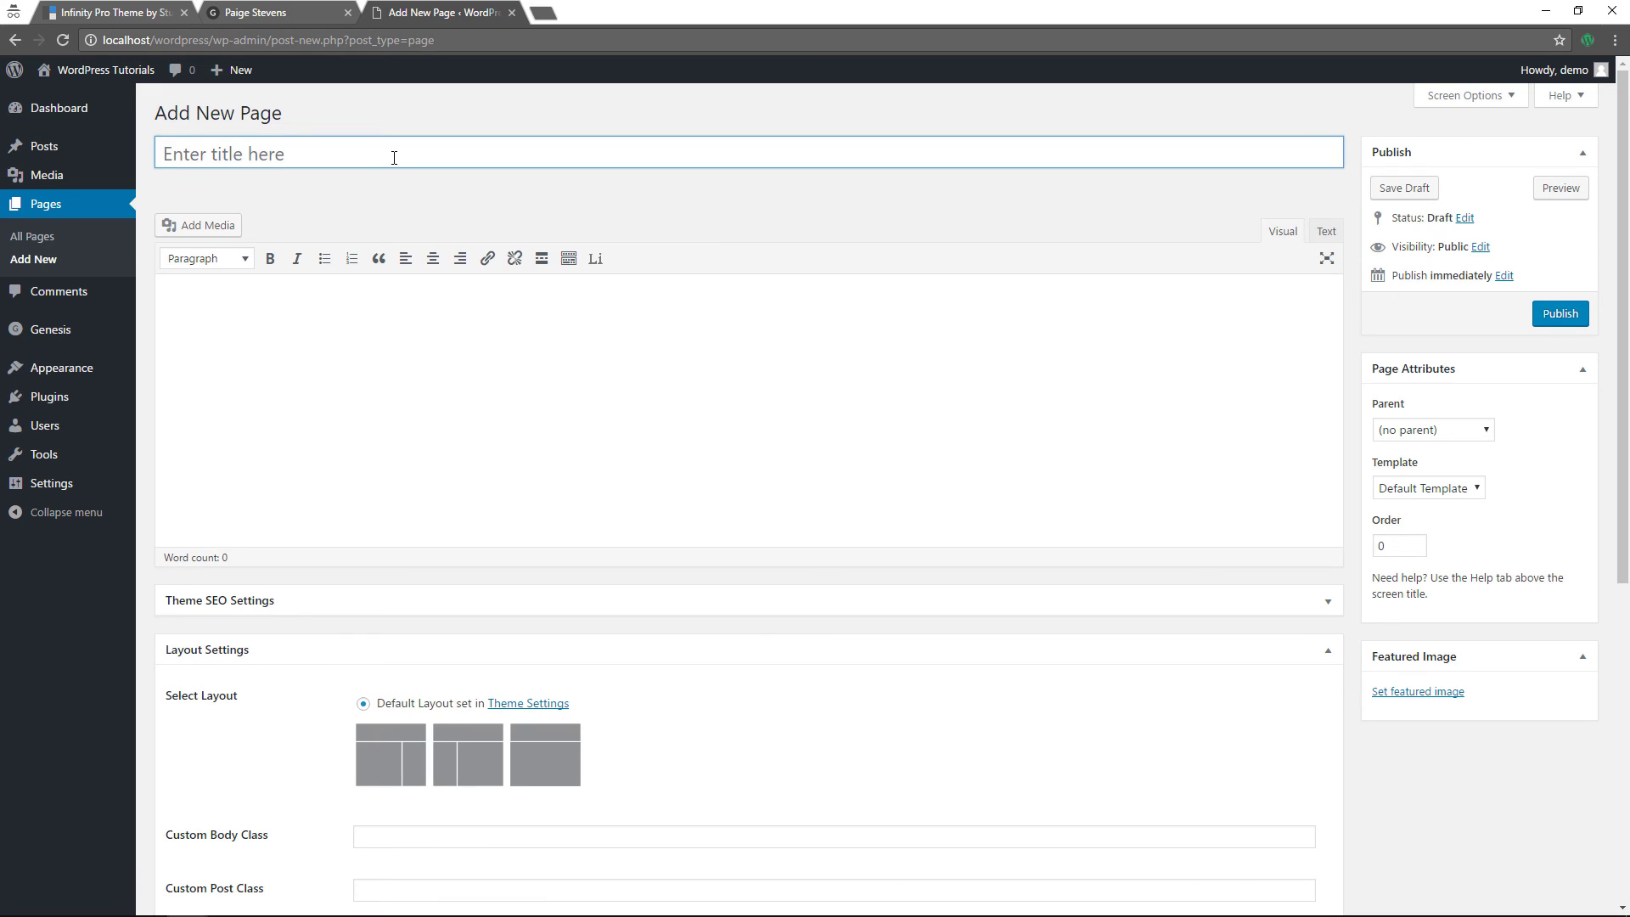
pyautogui.write('Landing Page')
# - Insert the laptop-on-marble image at Large – 1024 × 1024 size and add lorem ipsum paragraphs below it
pyautogui.click(208, 225)
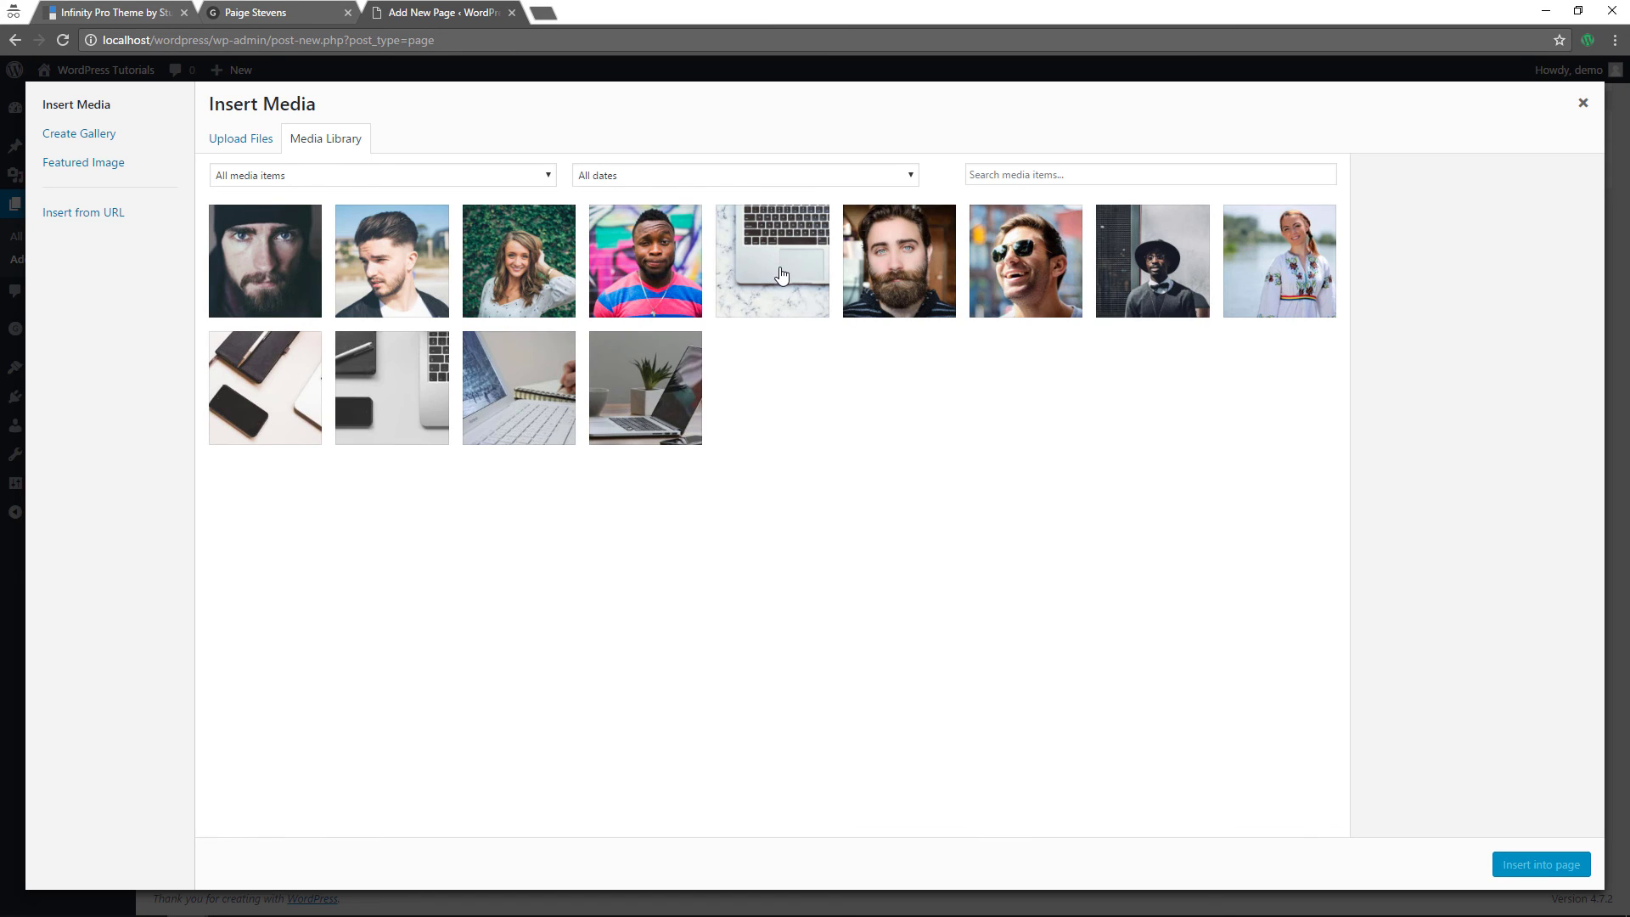
pyautogui.click(772, 280)
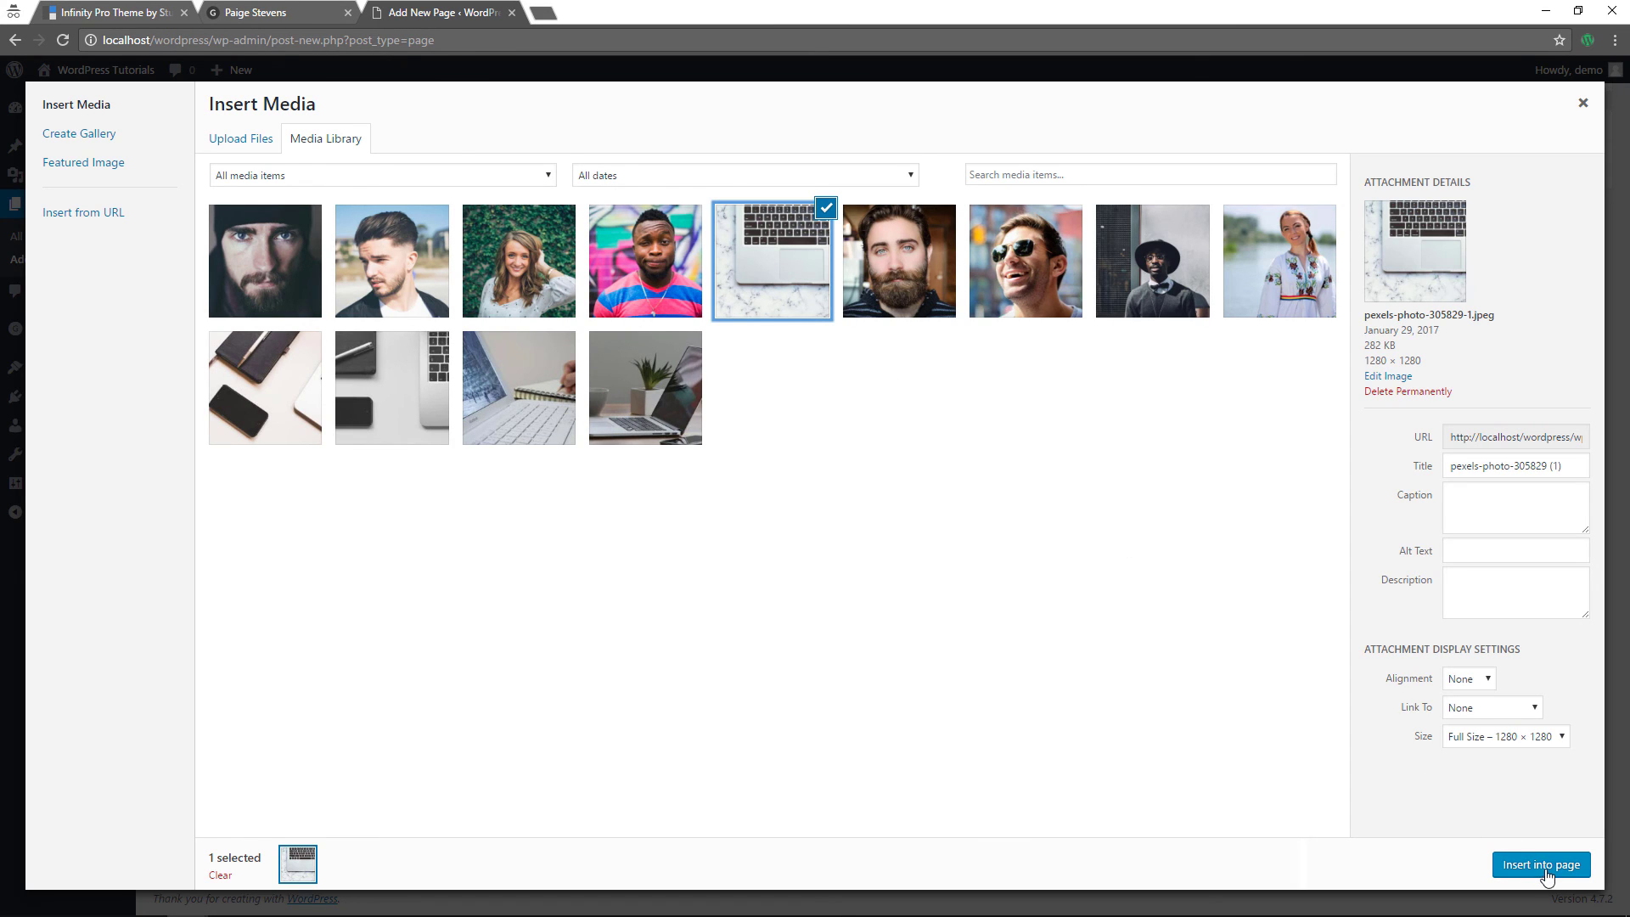
pyautogui.click(1562, 737)
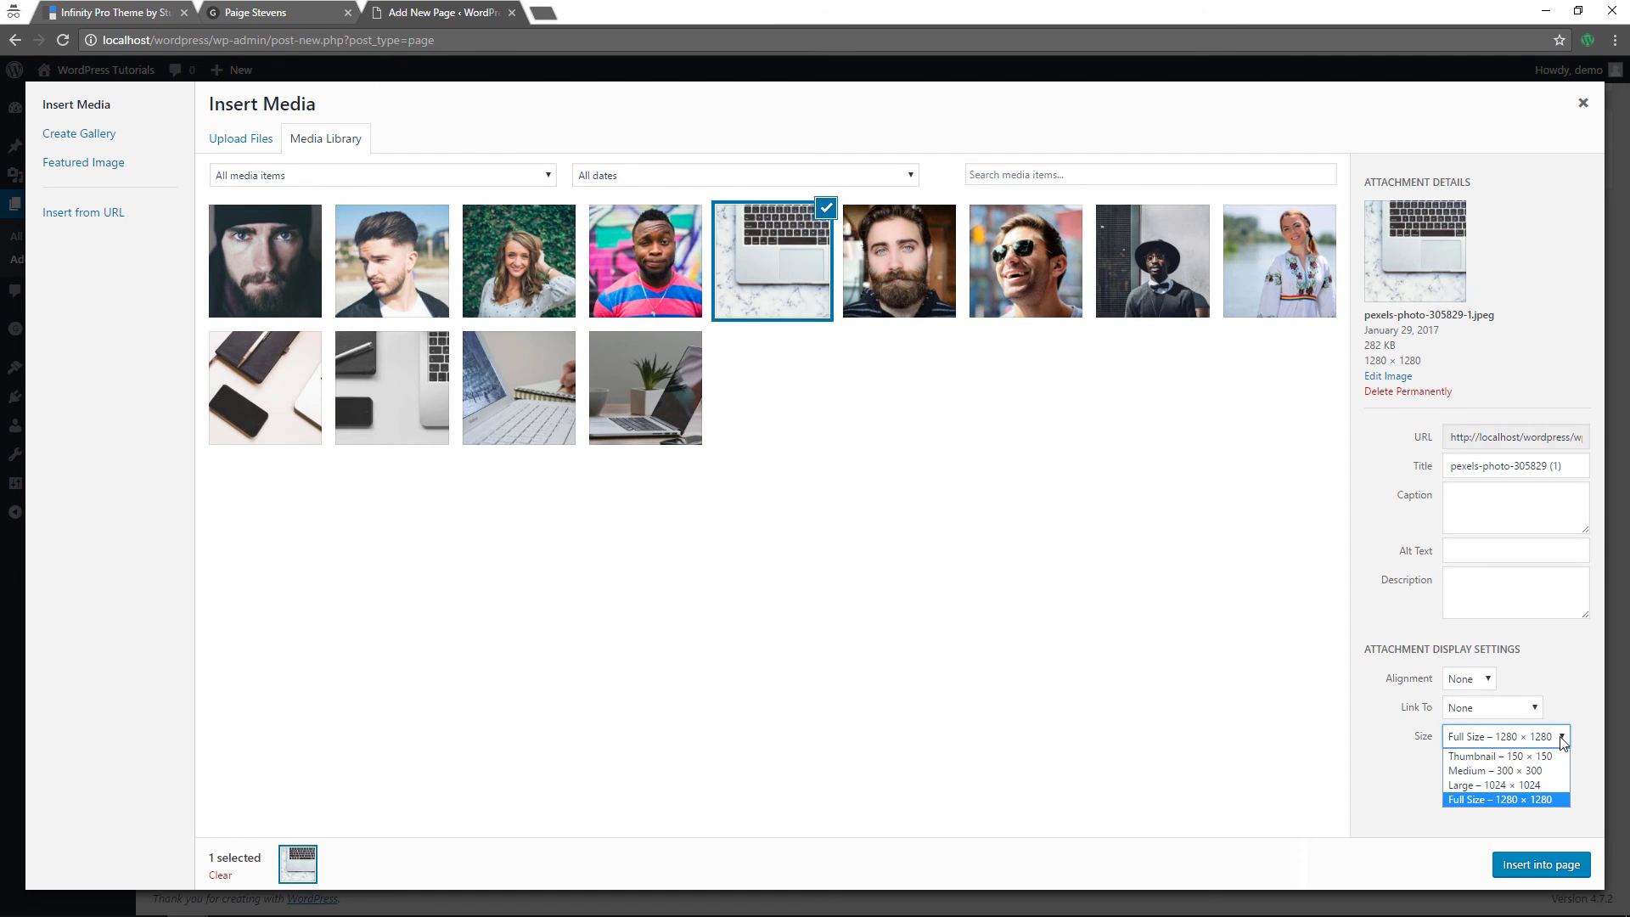
pyautogui.click(1520, 785)
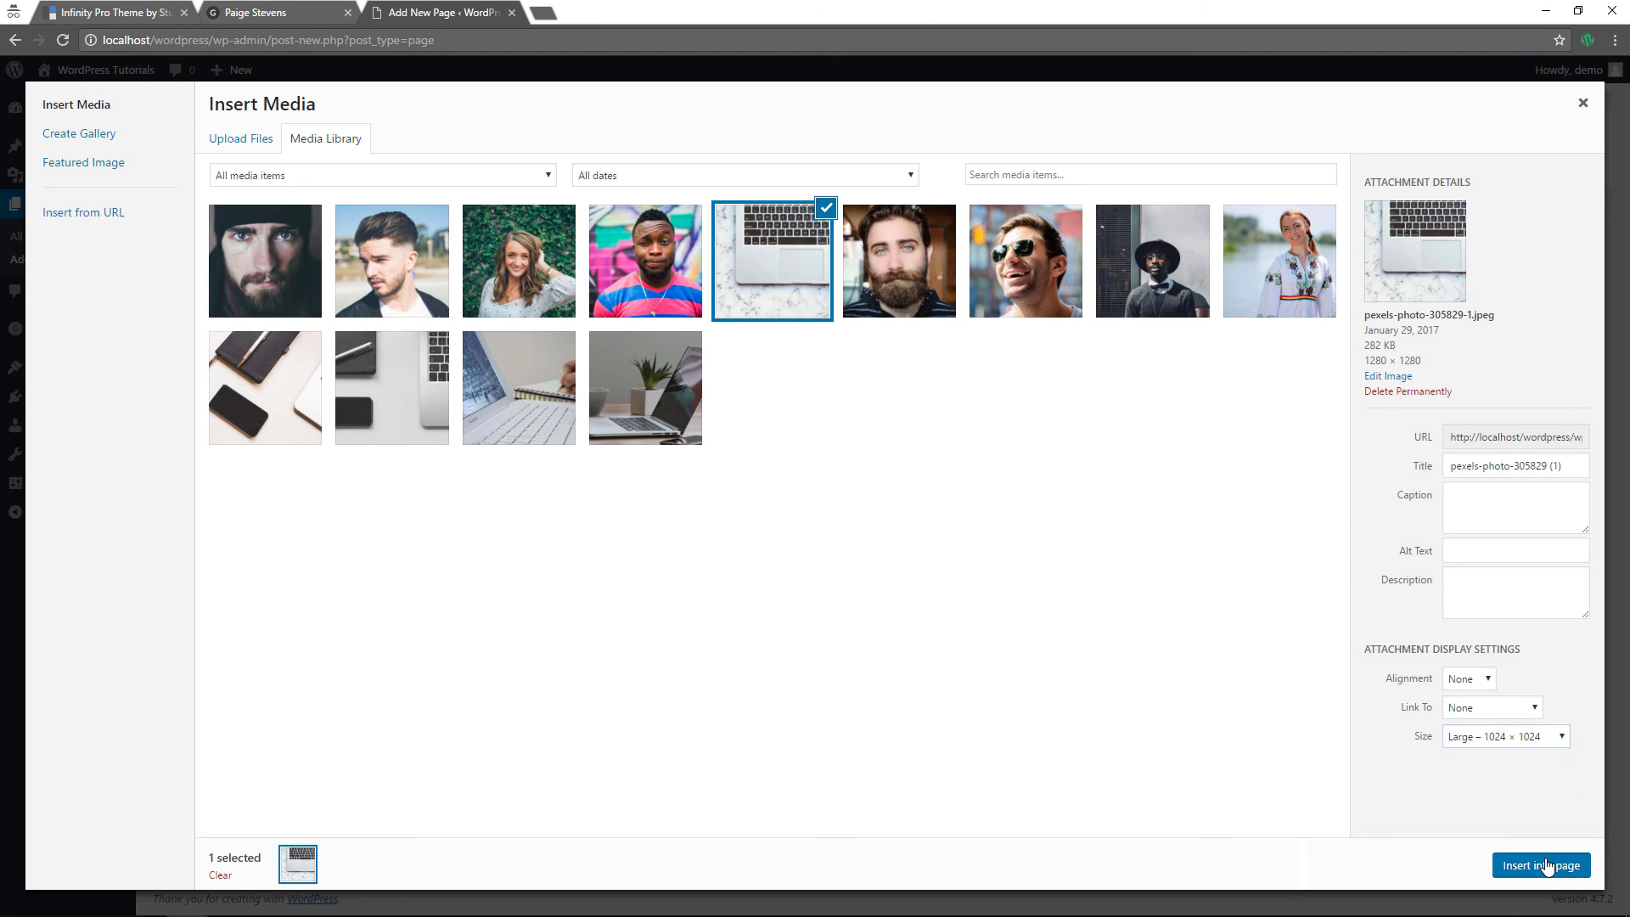
pyautogui.click(1542, 866)
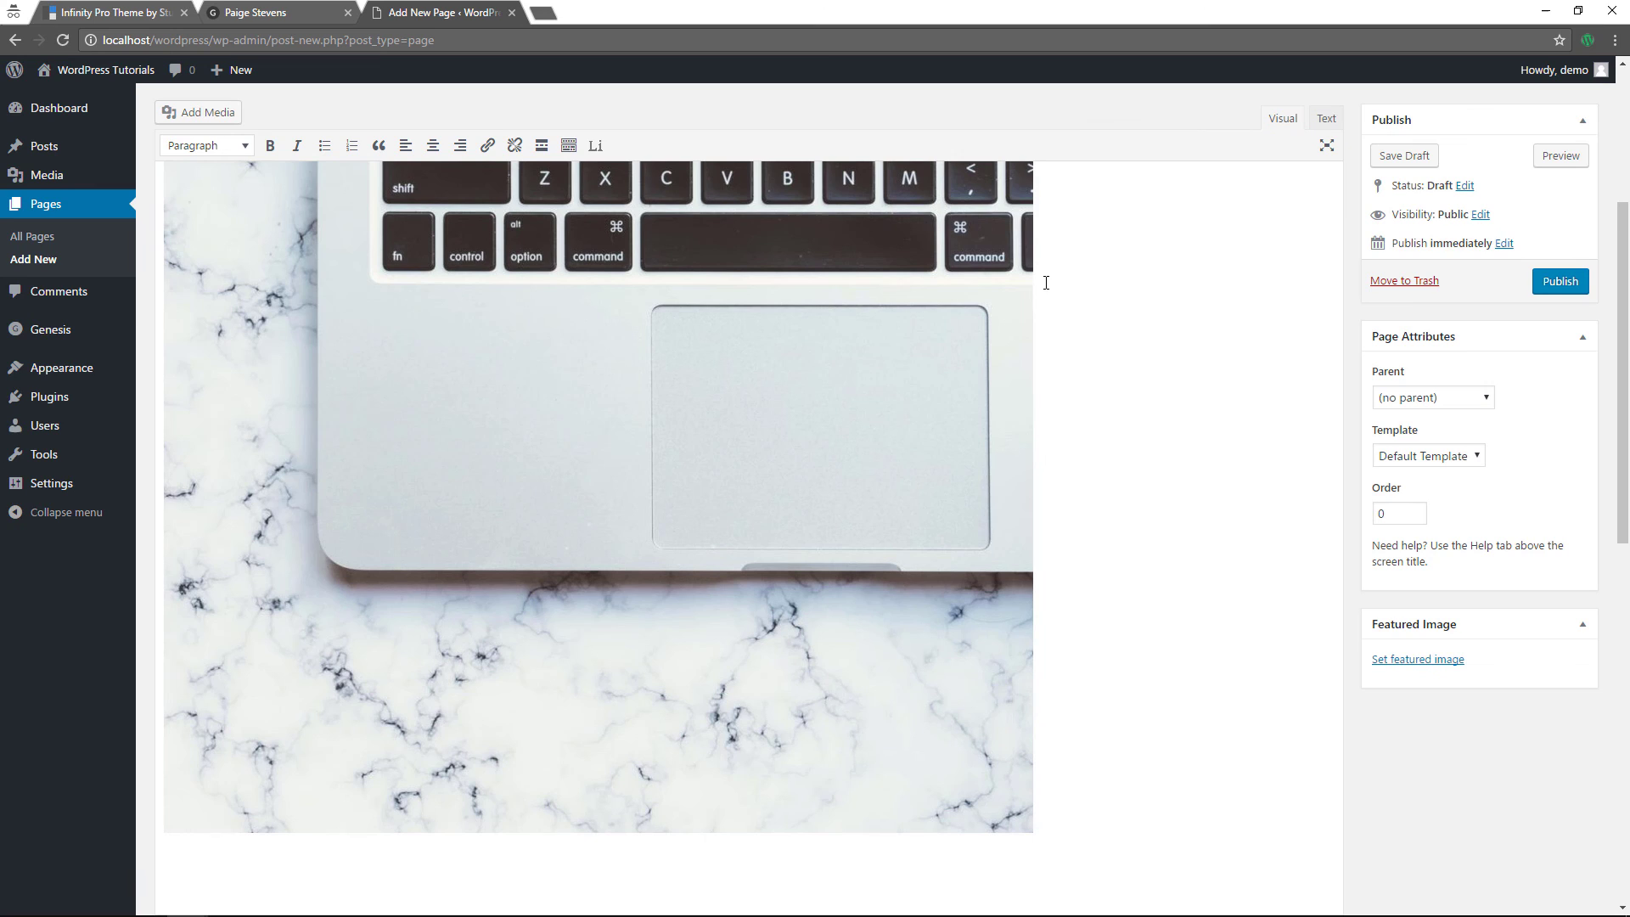
pyautogui.click(595, 145)
pyautogui.click(895, 533)
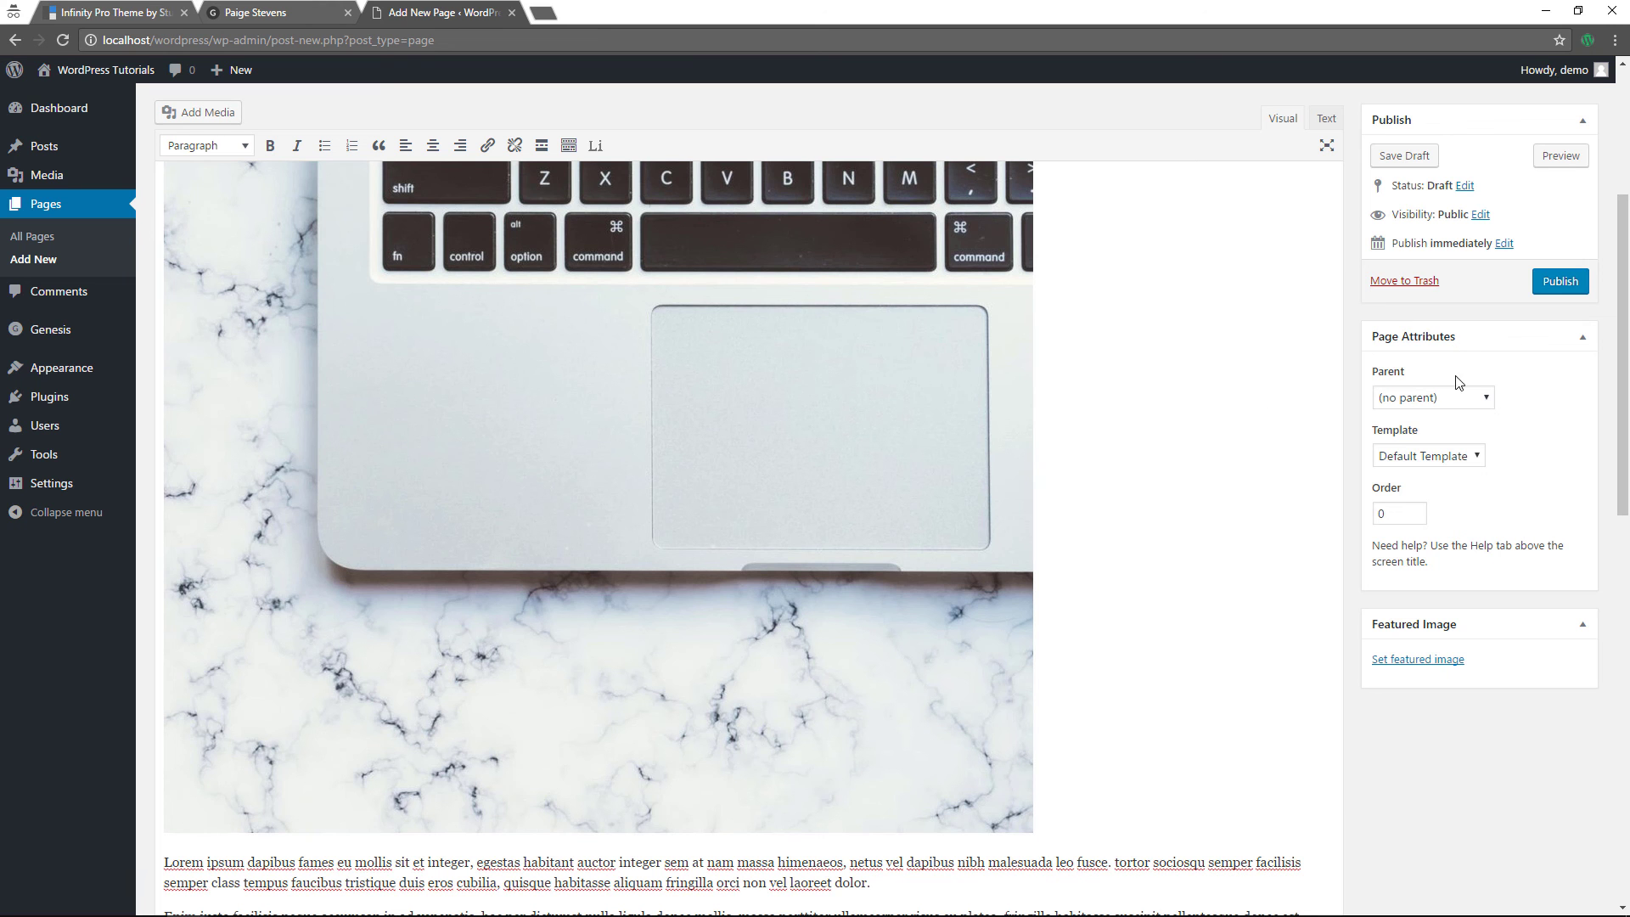
# - Assign the Landing template to the page and publish it
pyautogui.click(1450, 460)
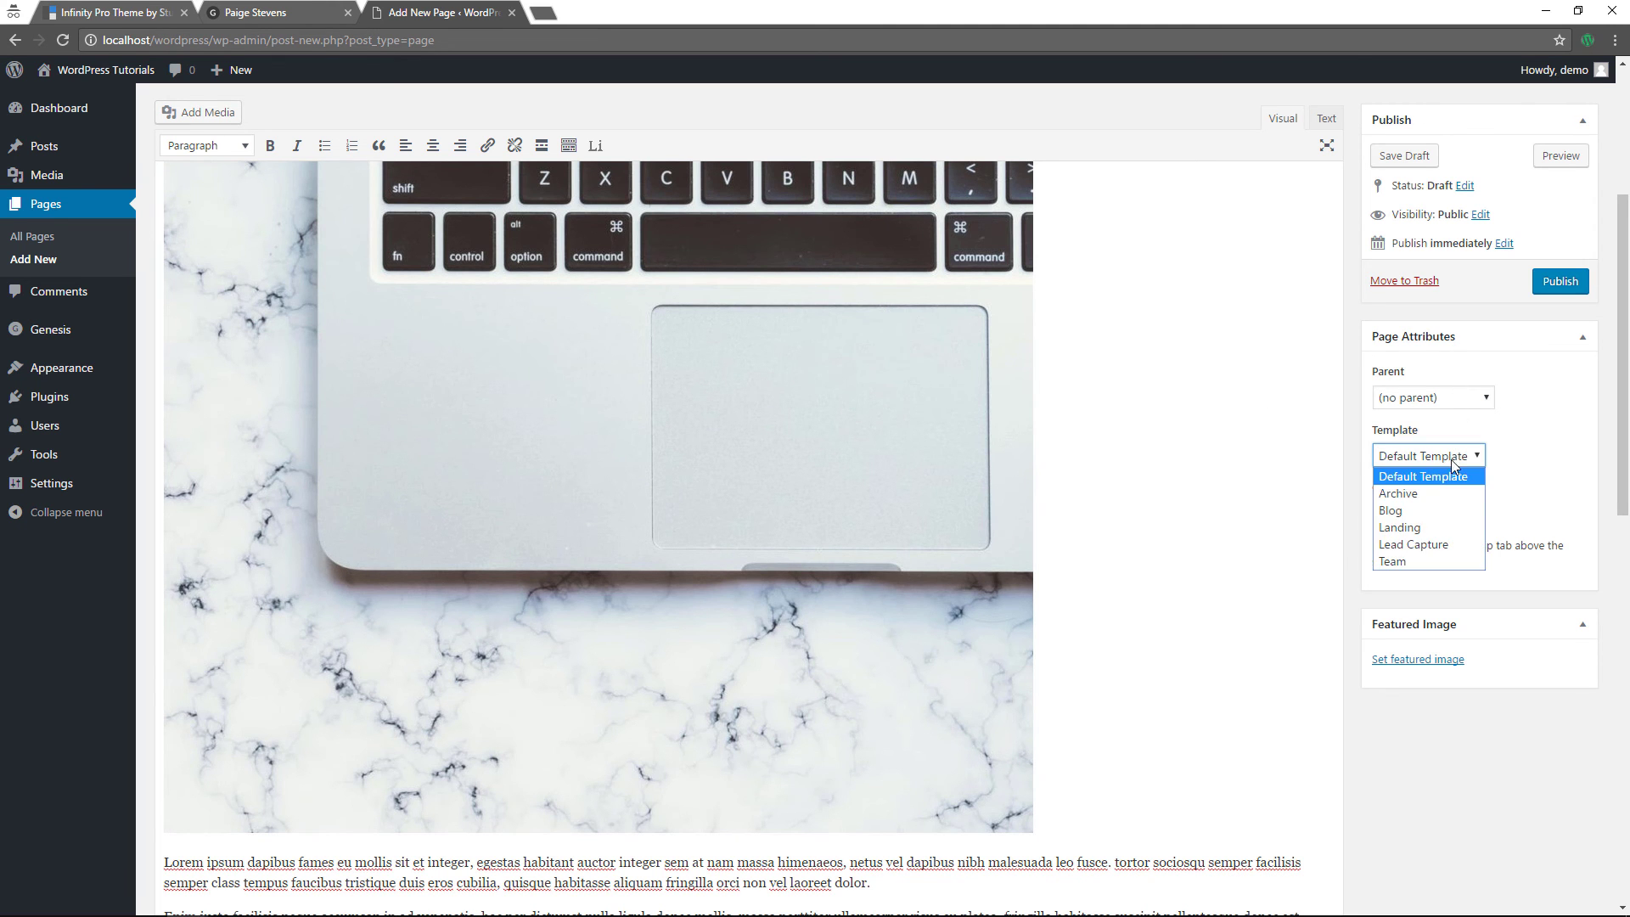
pyautogui.click(1420, 520)
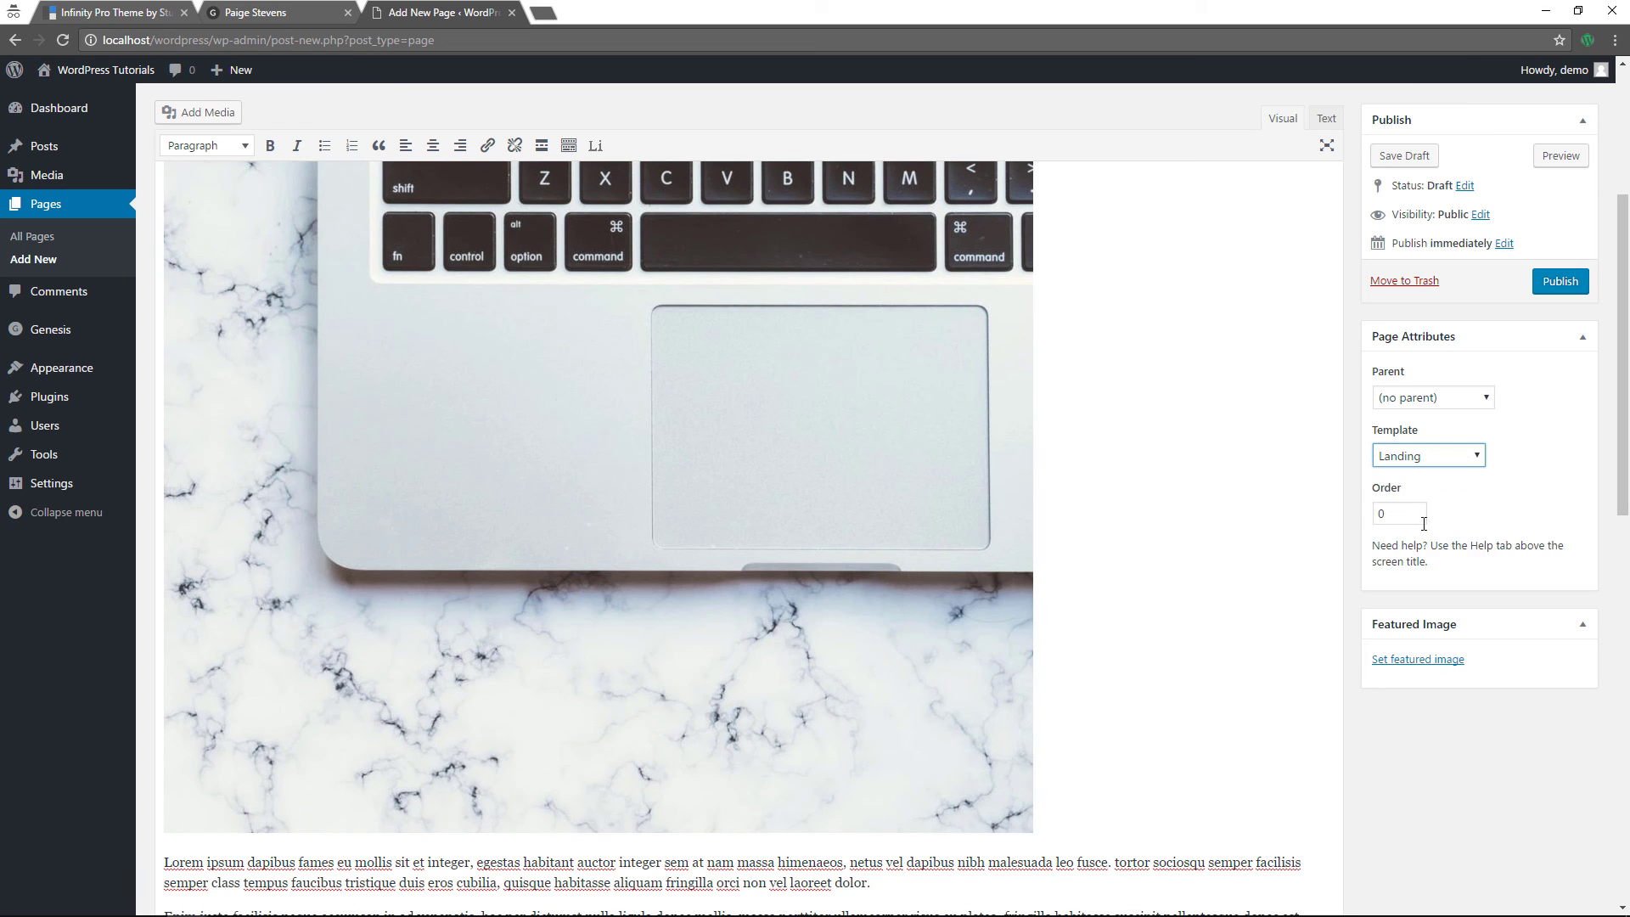
pyautogui.click(1562, 281)
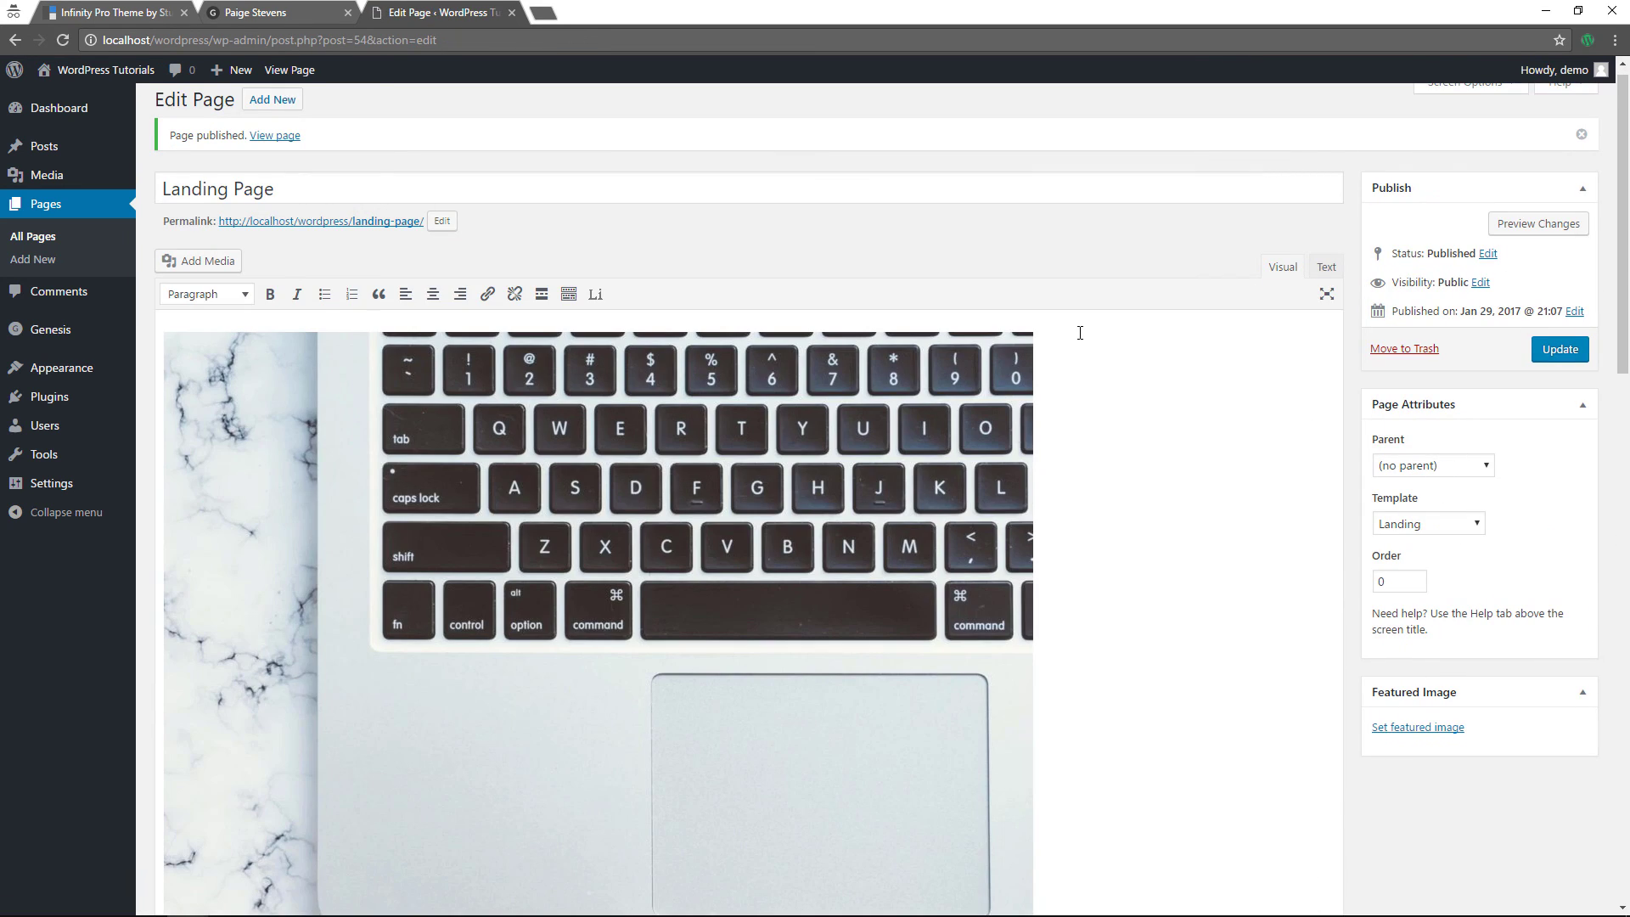
# - View the published landing page and examine its layout from the title down to the end of the content
pyautogui.click(279, 138)
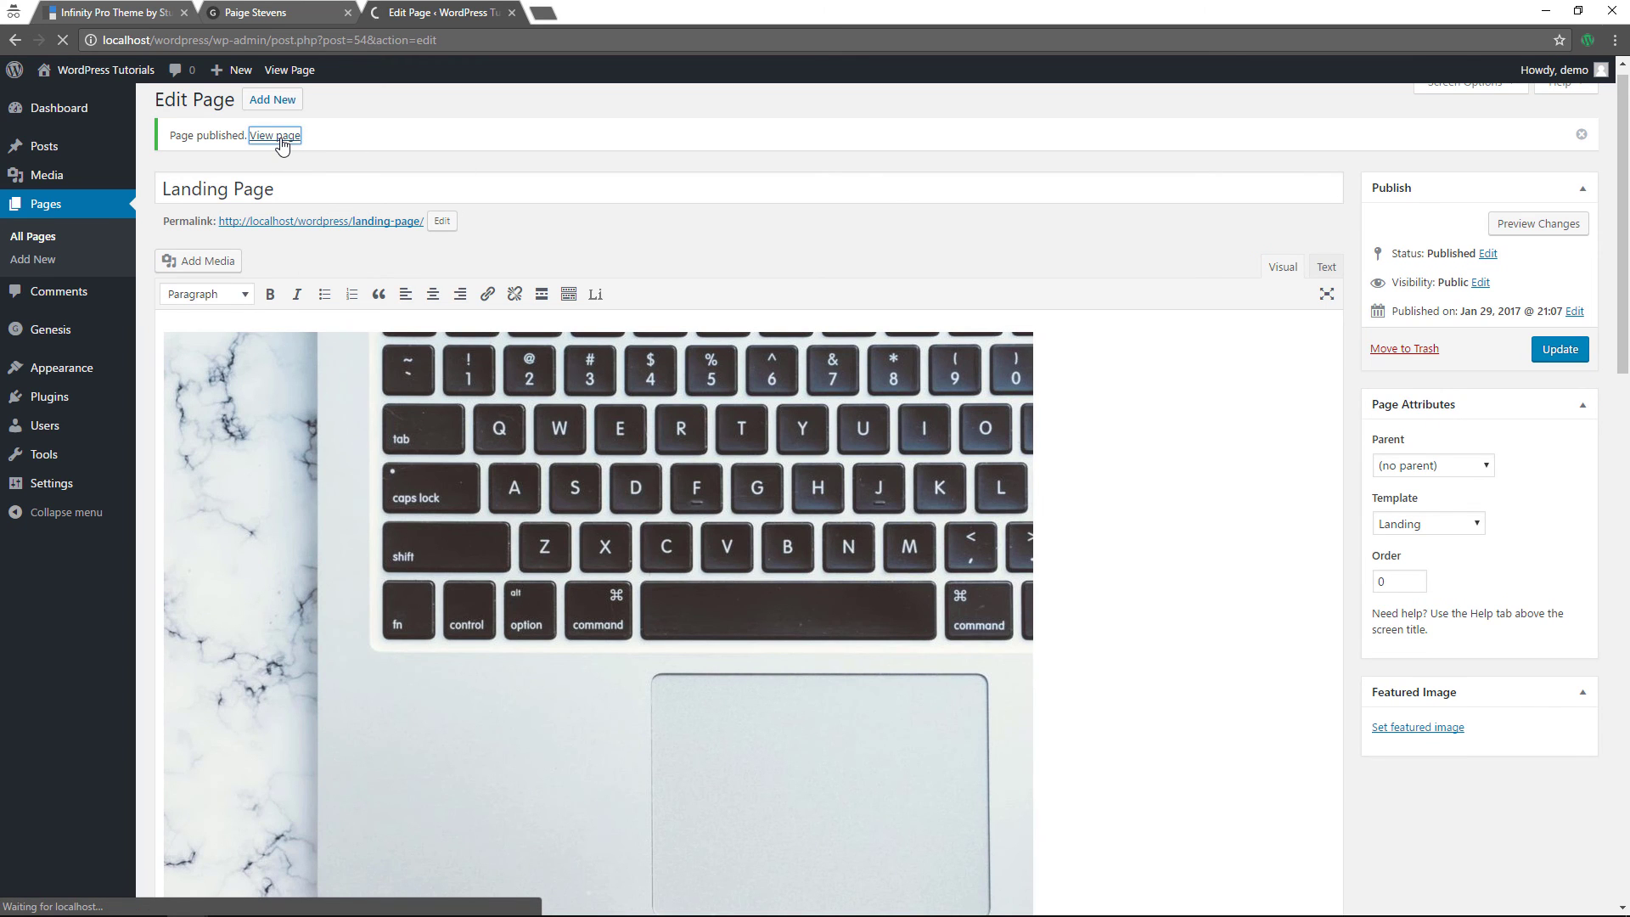
pyautogui.scroll(-7, 797, 262)
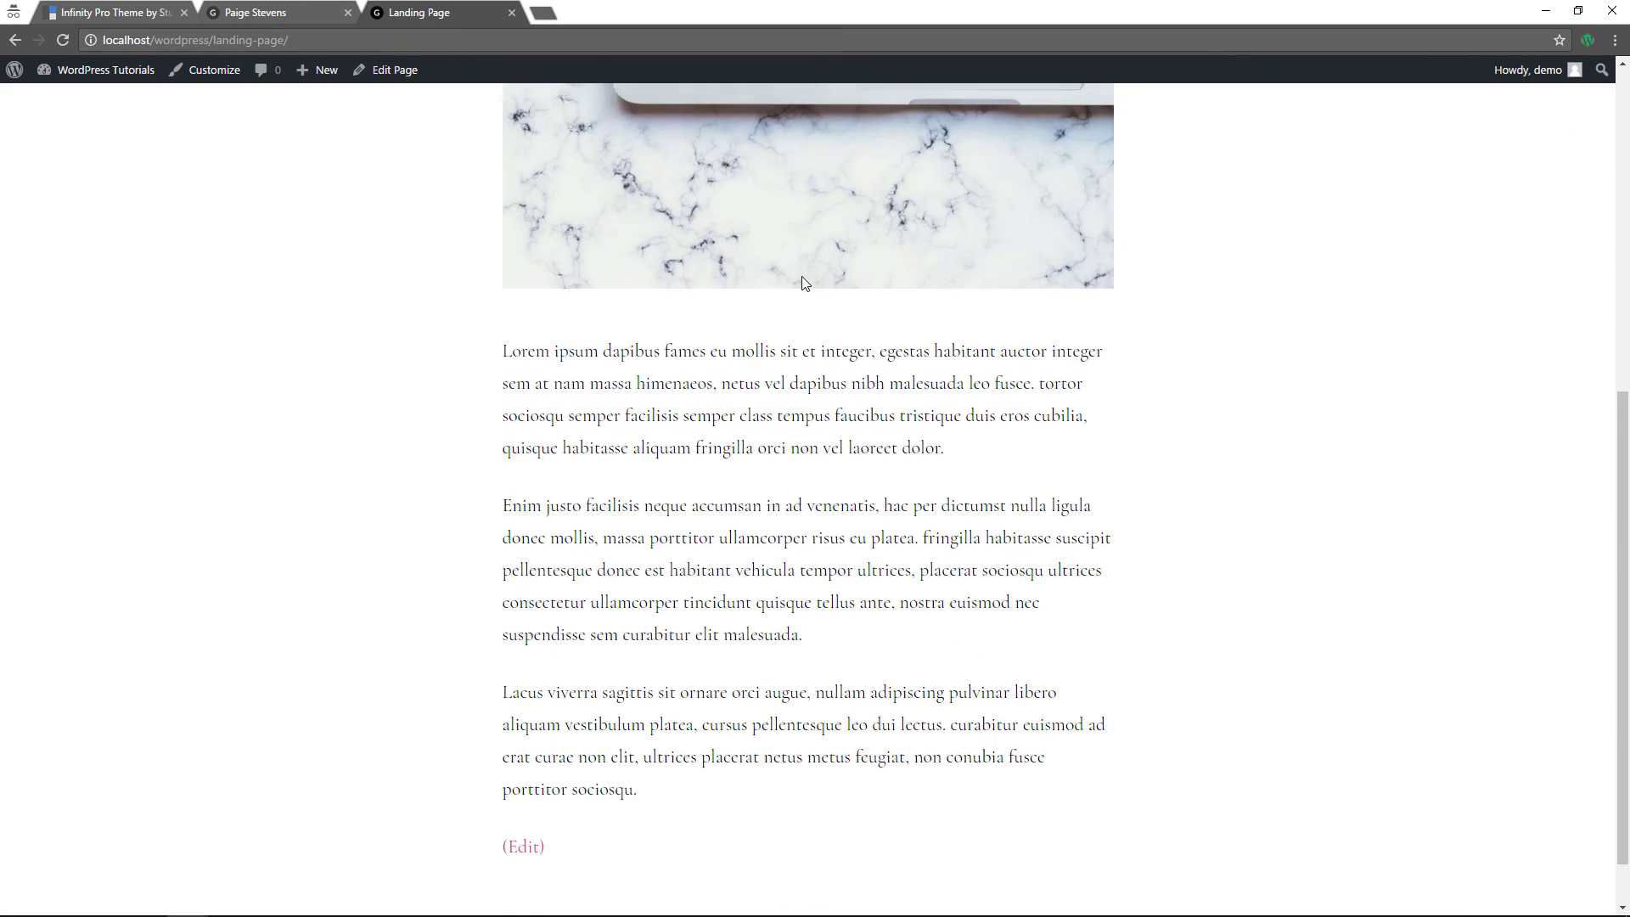
pyautogui.scroll(7, 794, 312)
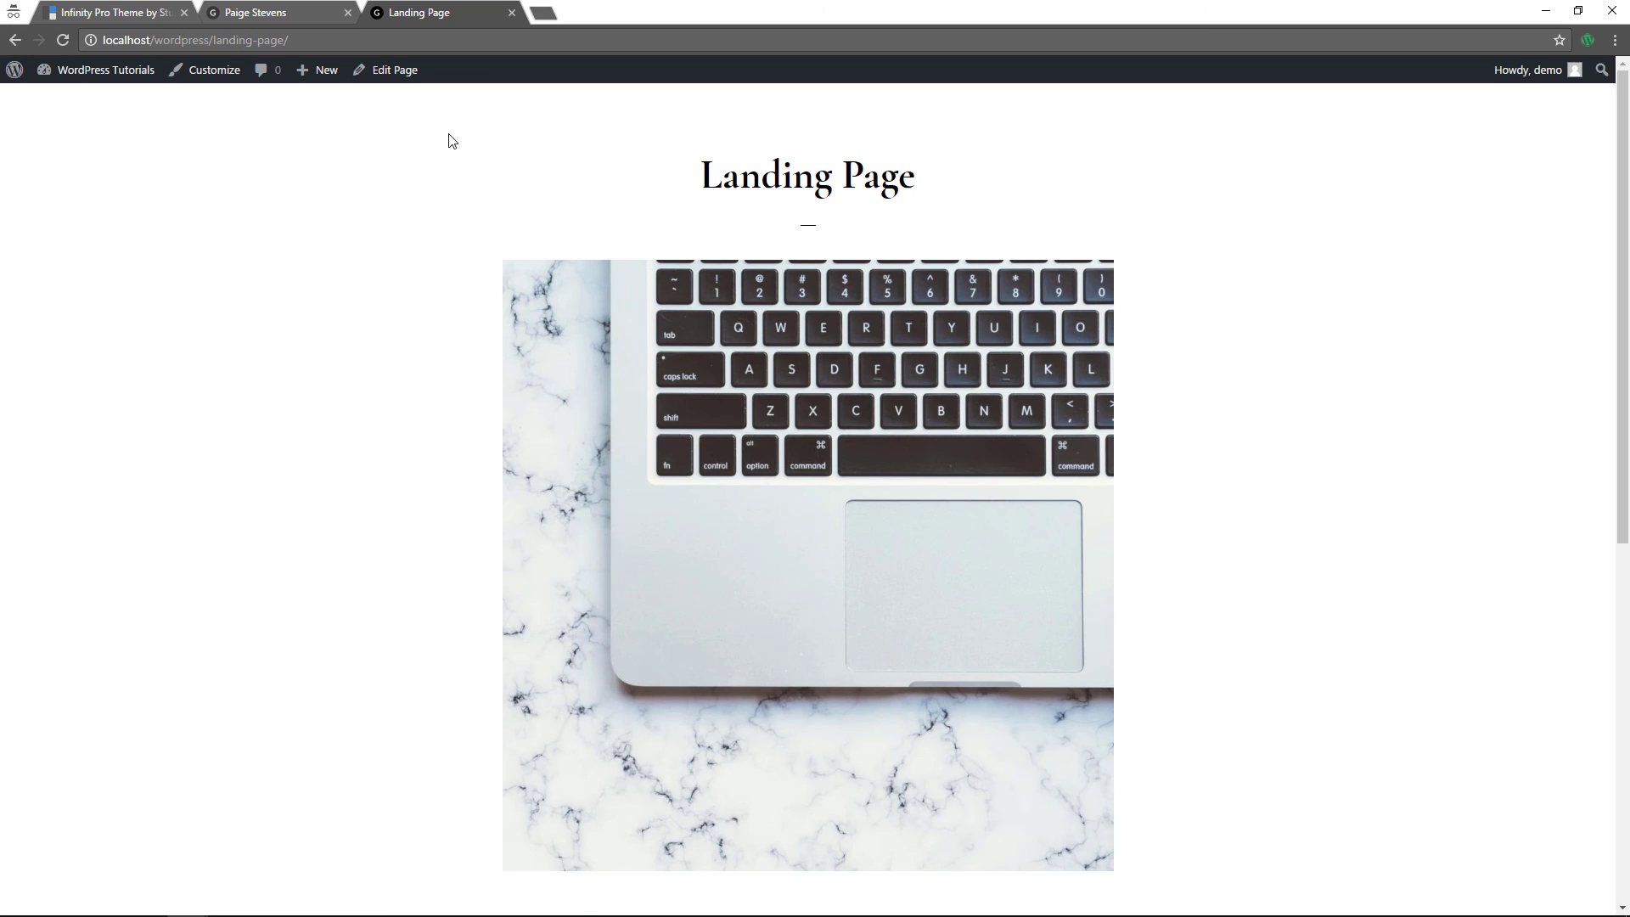
pyautogui.scroll(-8, 508, 356)
pyautogui.scroll(8, 739, 798)
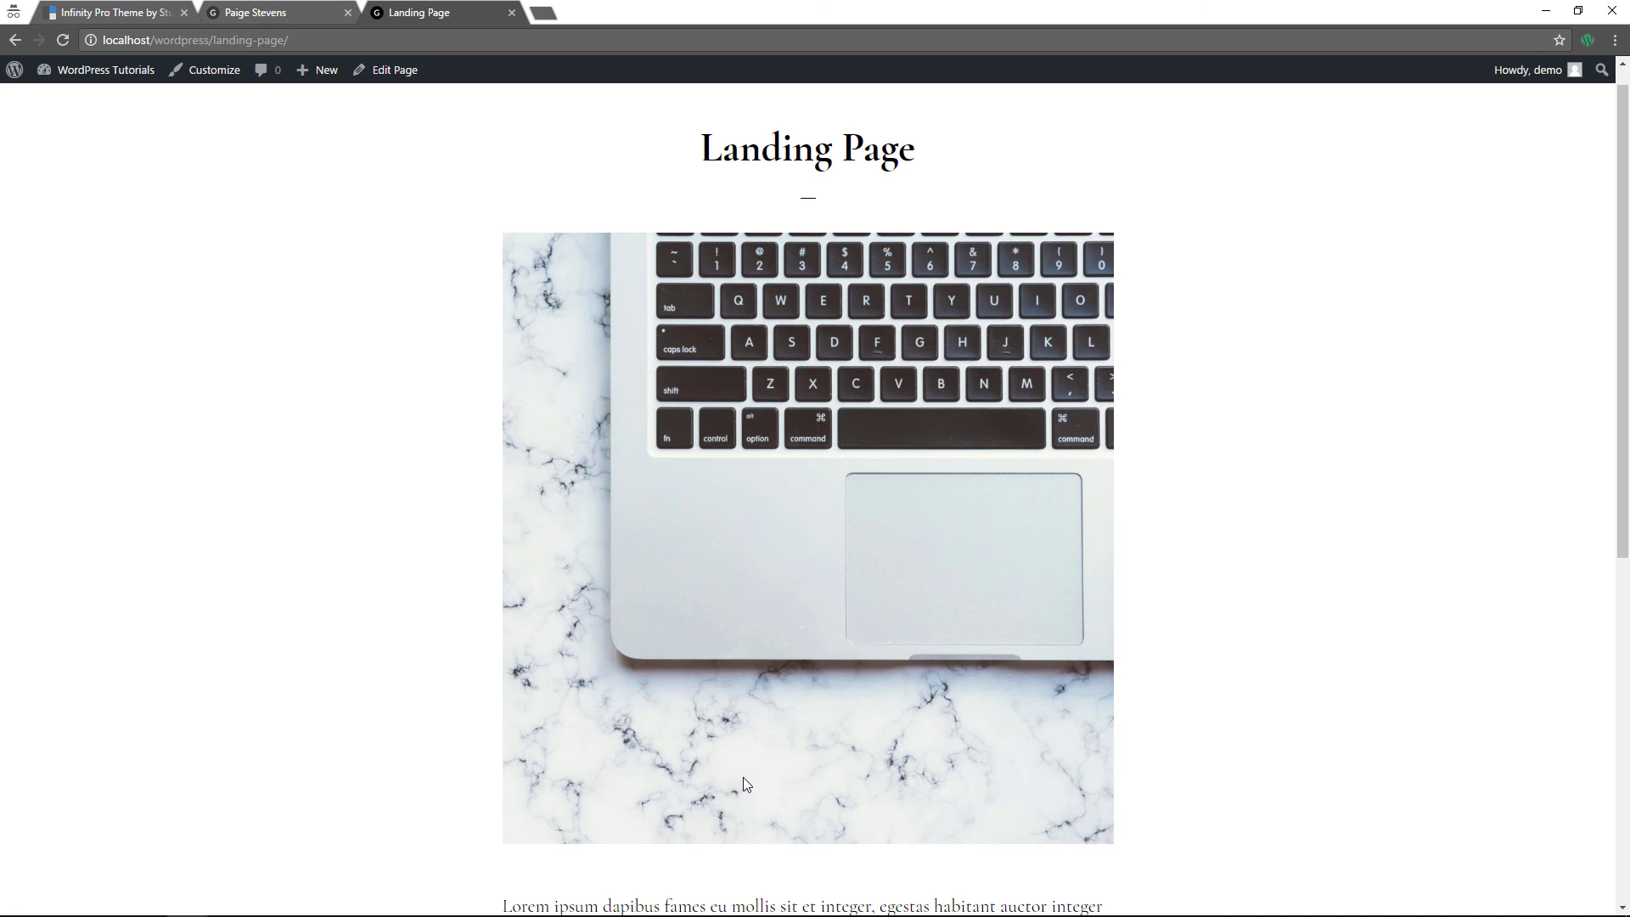
pyautogui.scroll(-8, 752, 488)
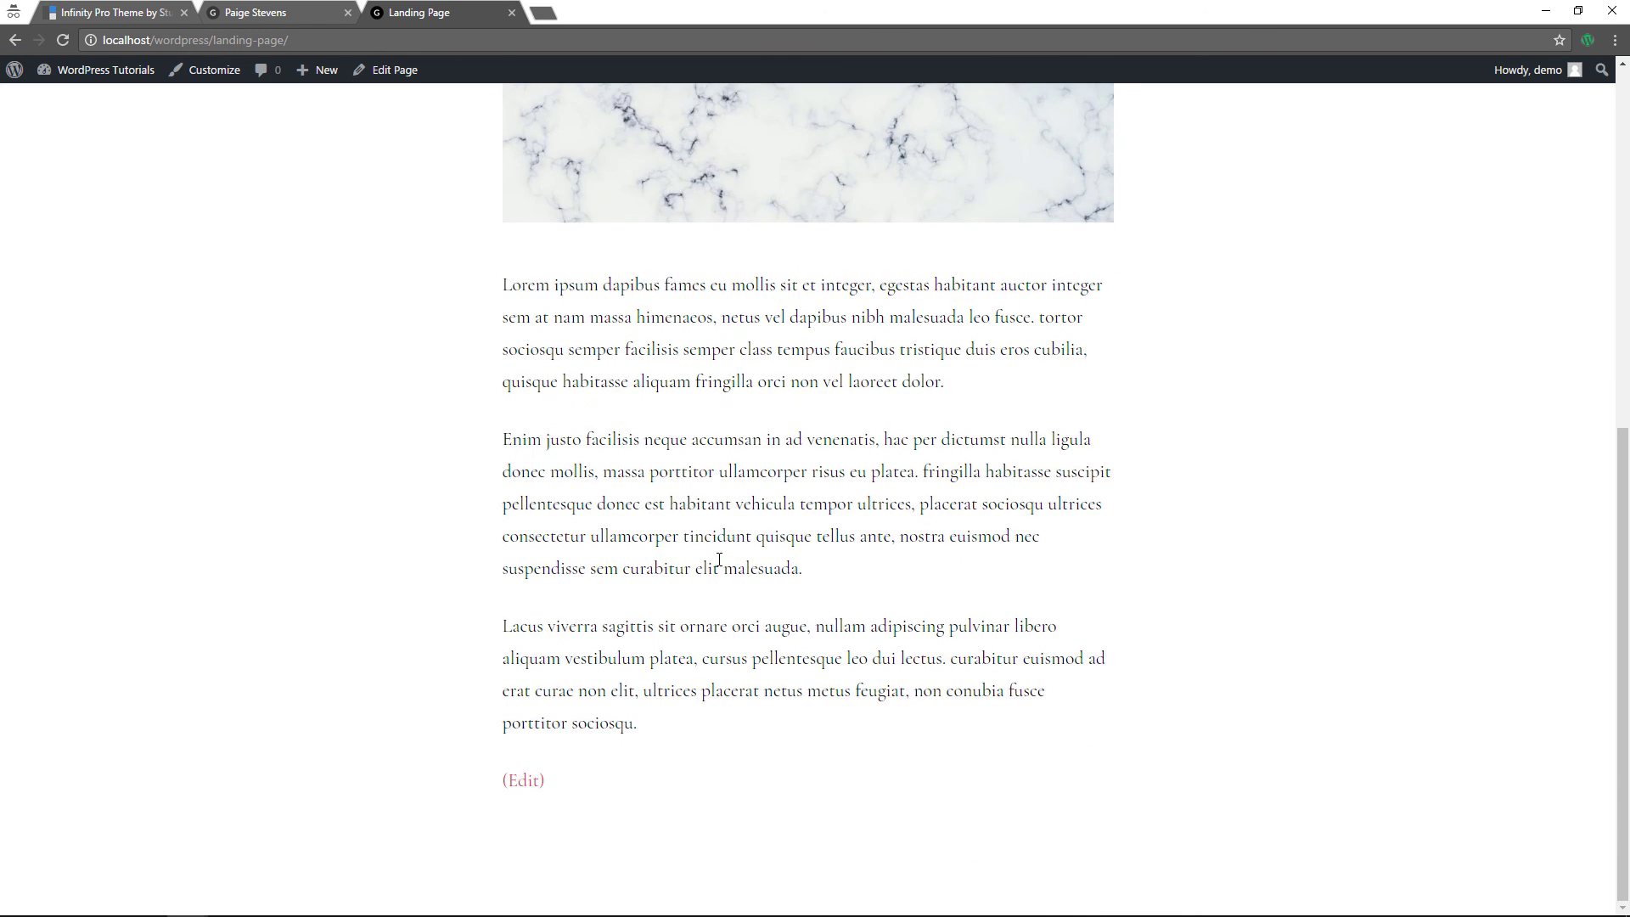
pyautogui.scroll(8, 717, 543)
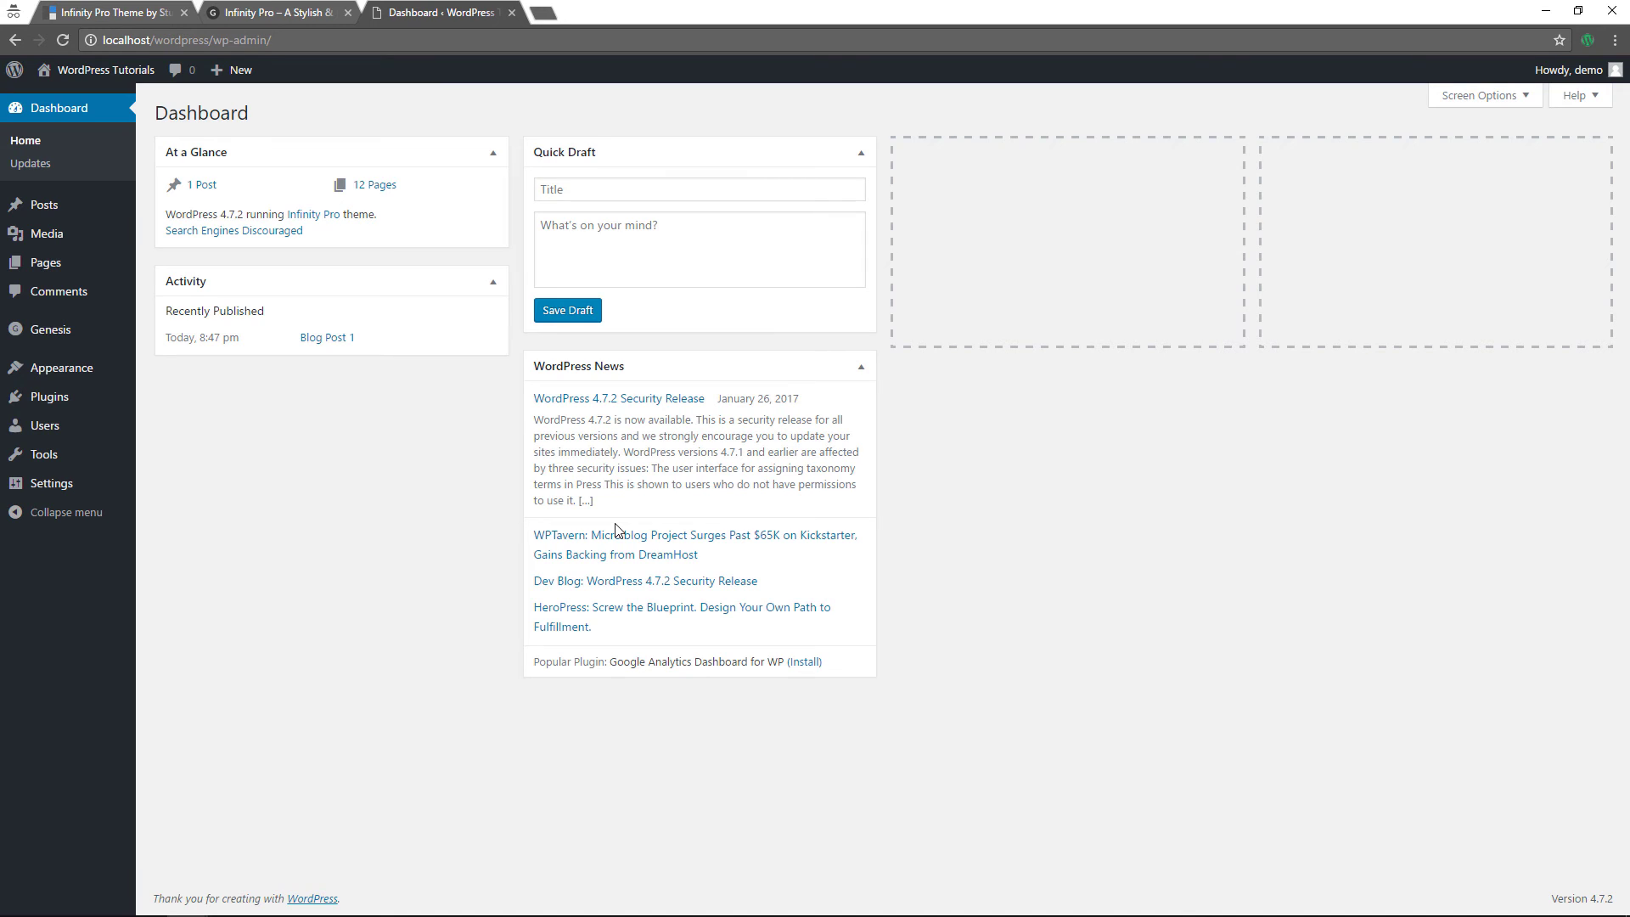
# - Open the menu management page in the WordPress admin
pyautogui.moveTo(61, 374)
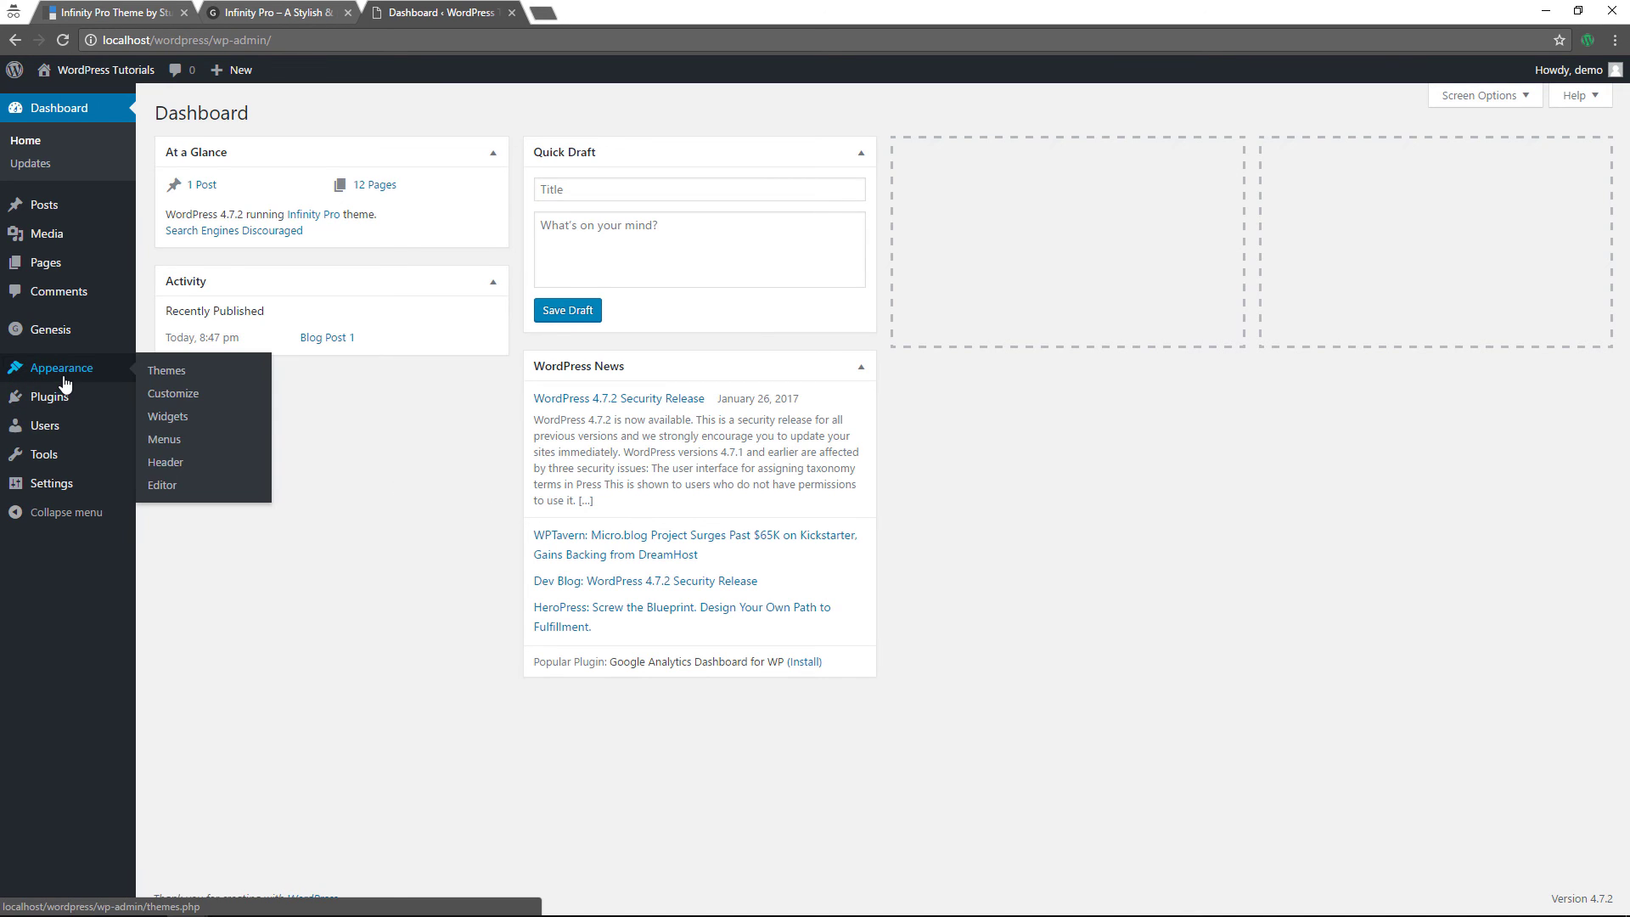
pyautogui.click(175, 431)
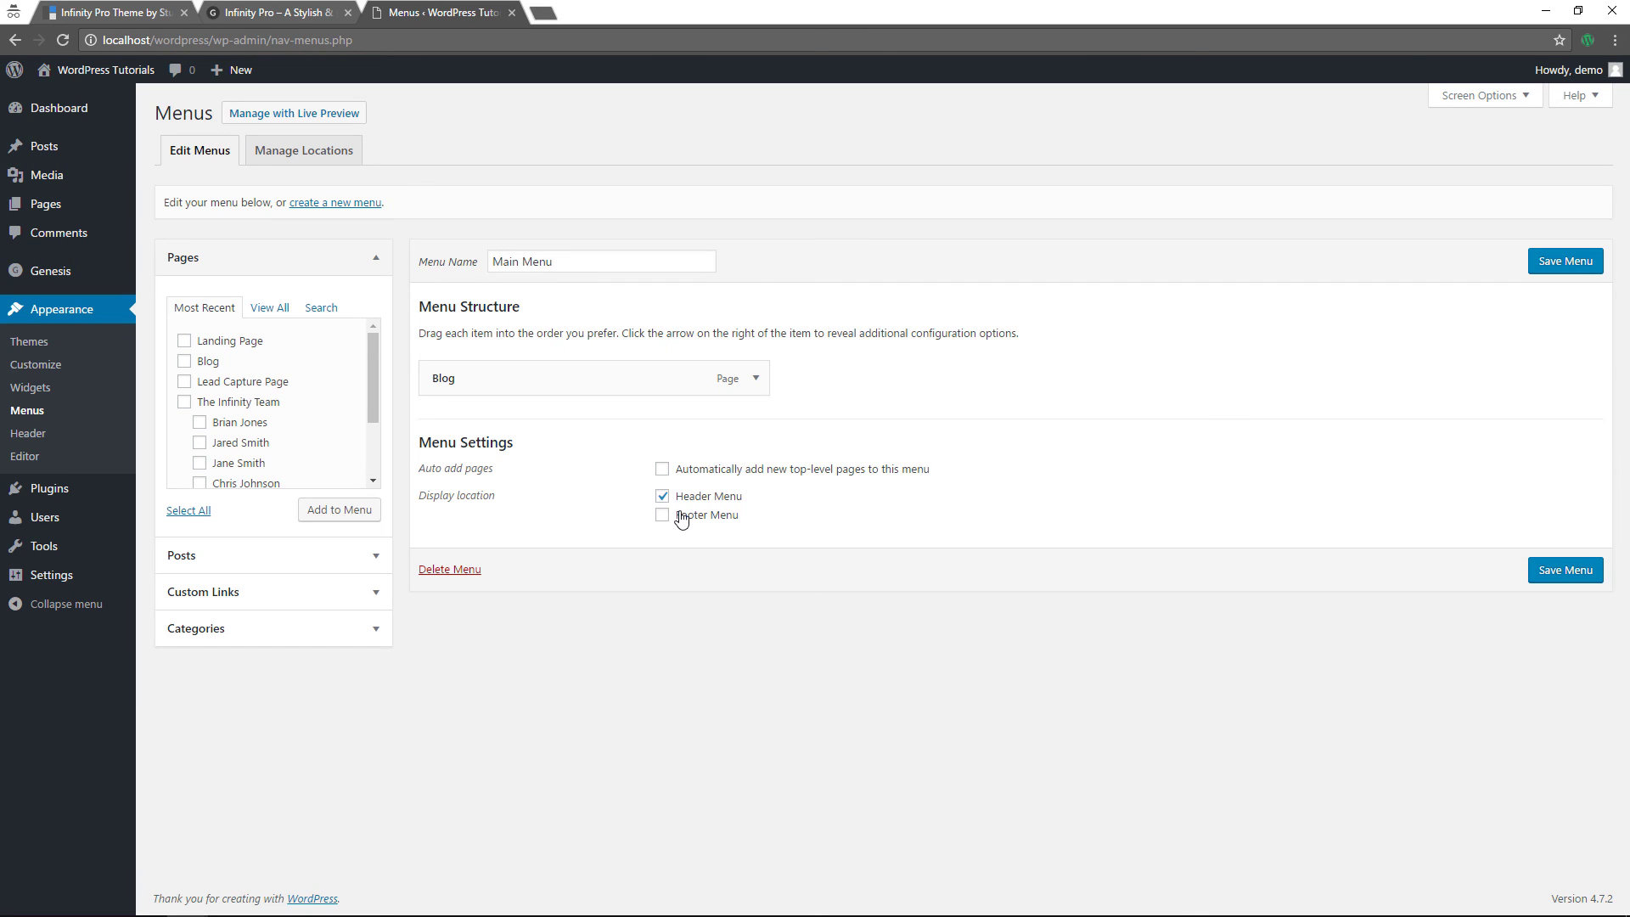
pyautogui.click(662, 516)
pyautogui.click(662, 515)
pyautogui.click(329, 204)
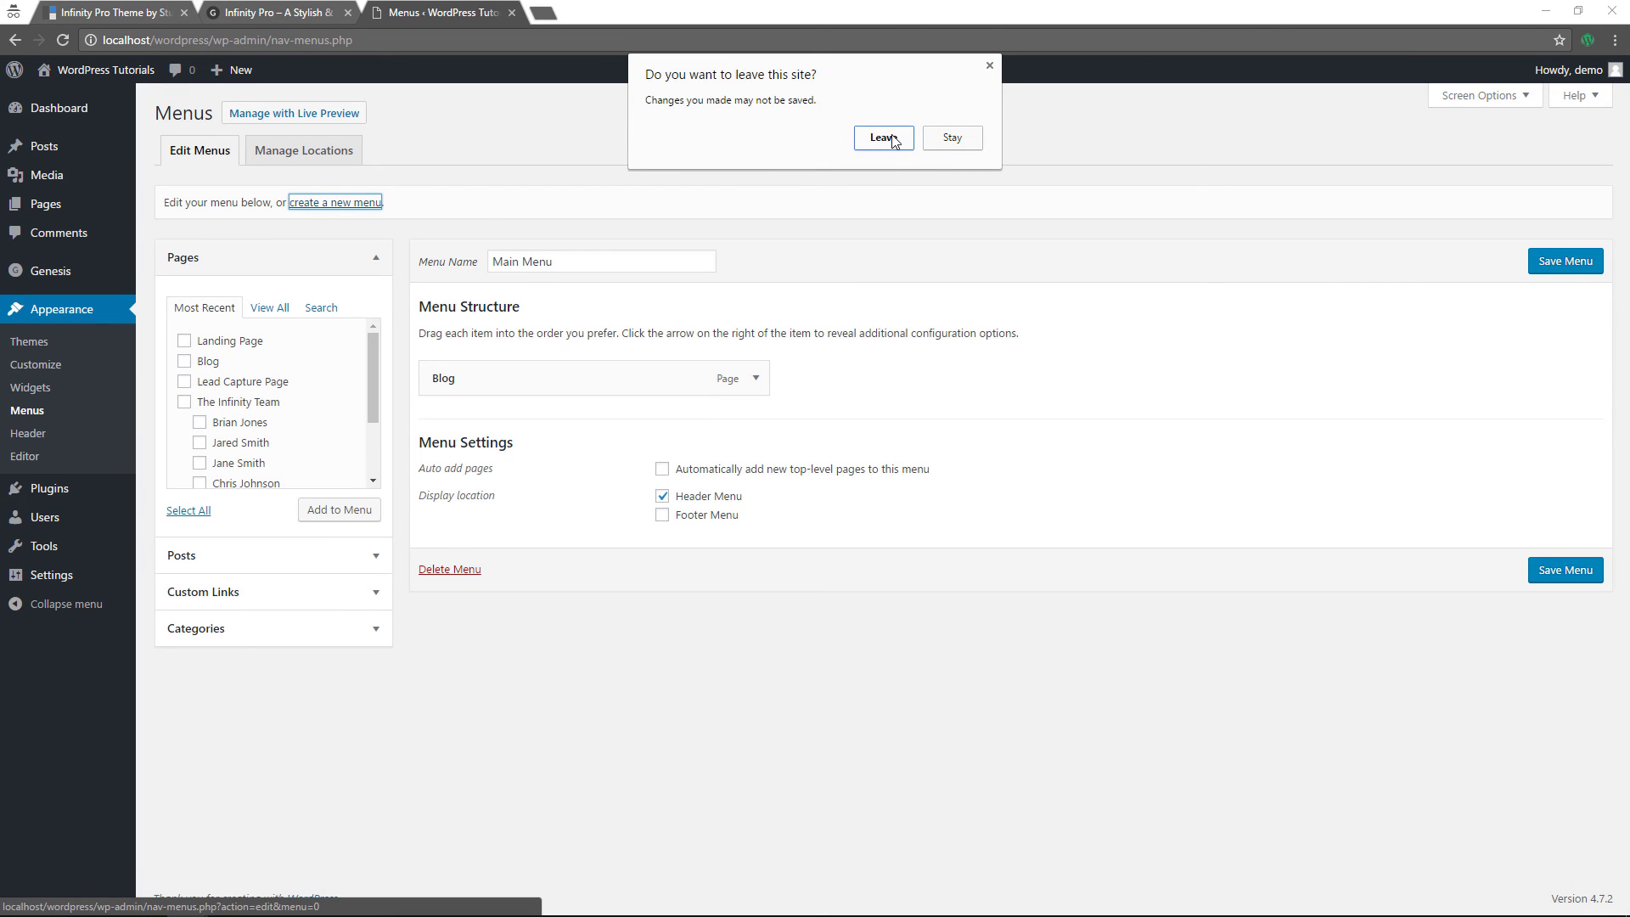
pyautogui.click(935, 141)
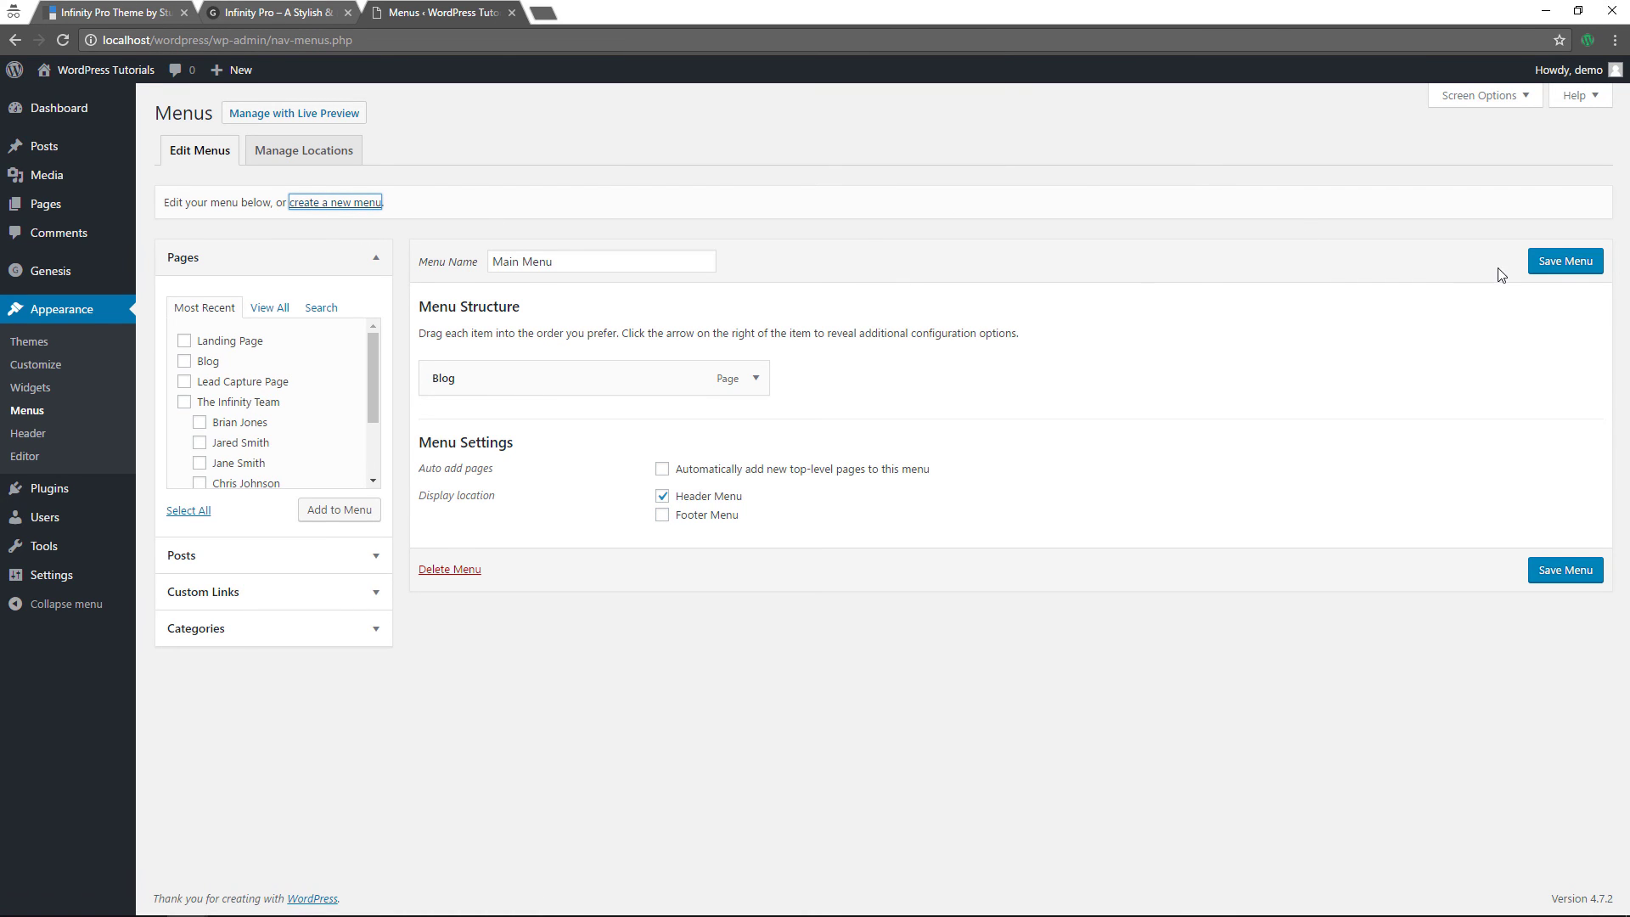
pyautogui.click(1542, 263)
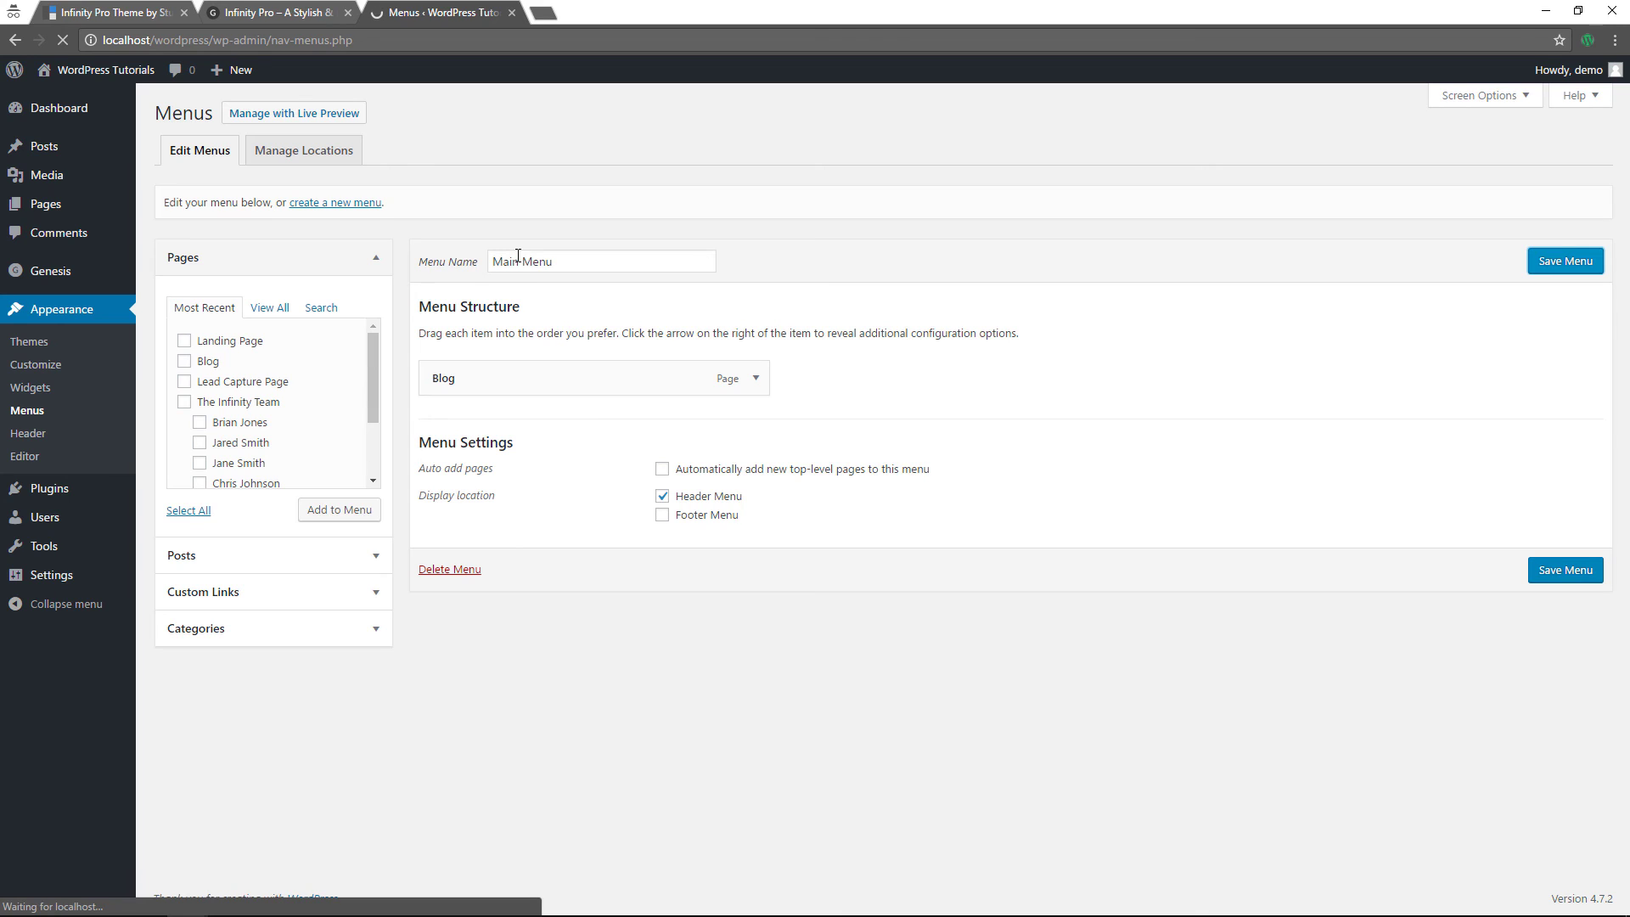
# - Create a menu named "Footer Menu", assign it to the Footer Menu location and save it
pyautogui.click(343, 253)
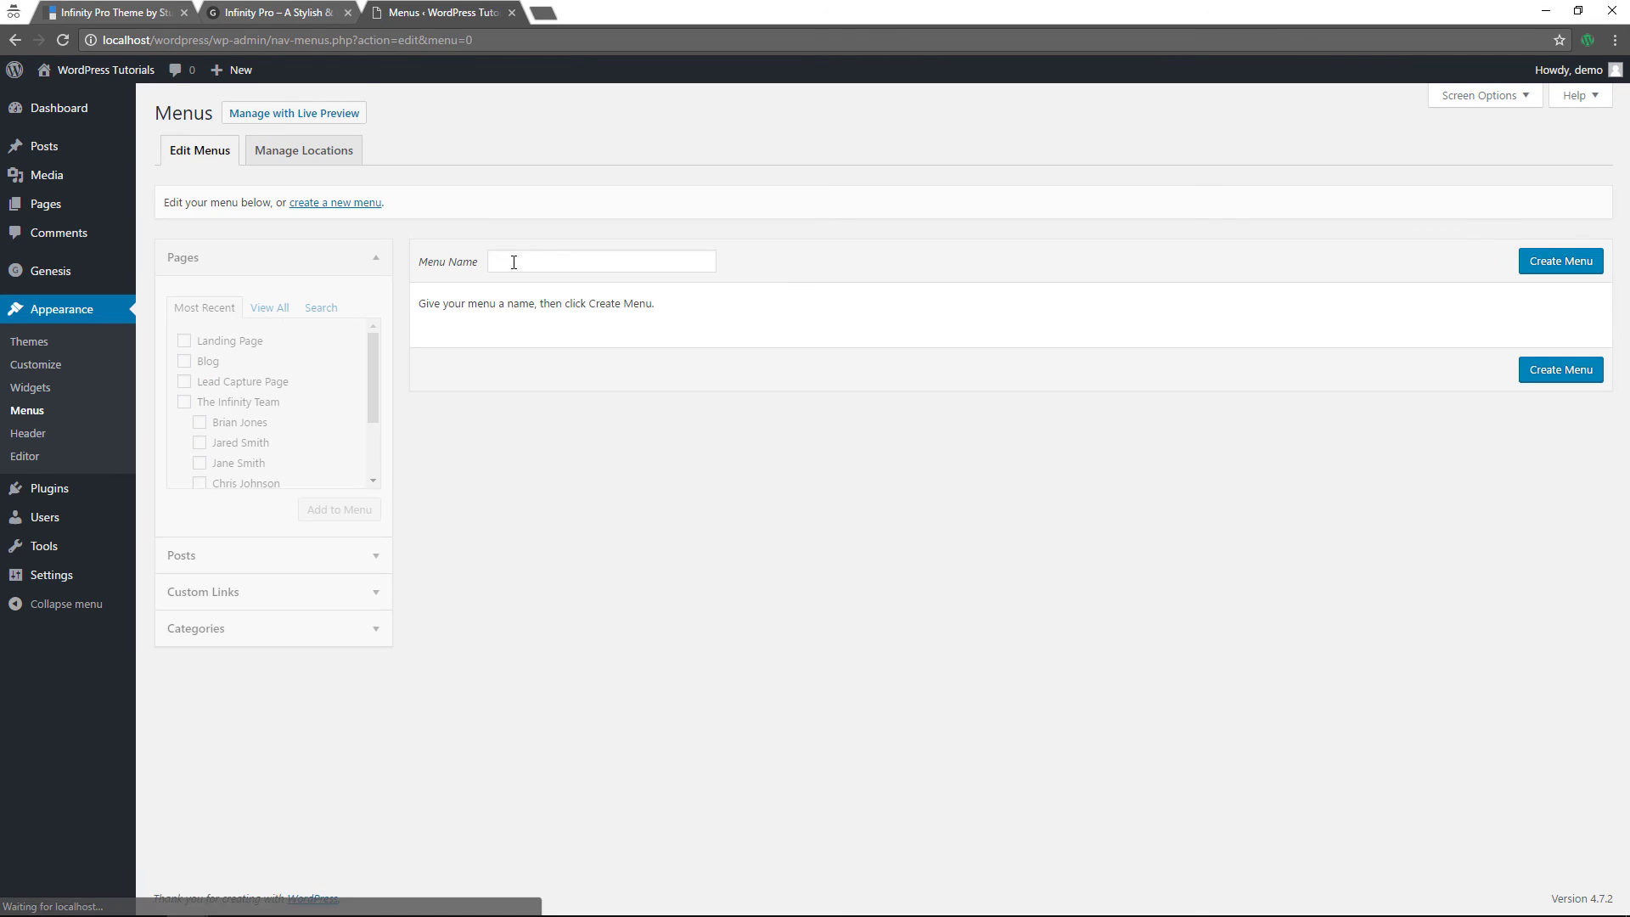
pyautogui.click(502, 262)
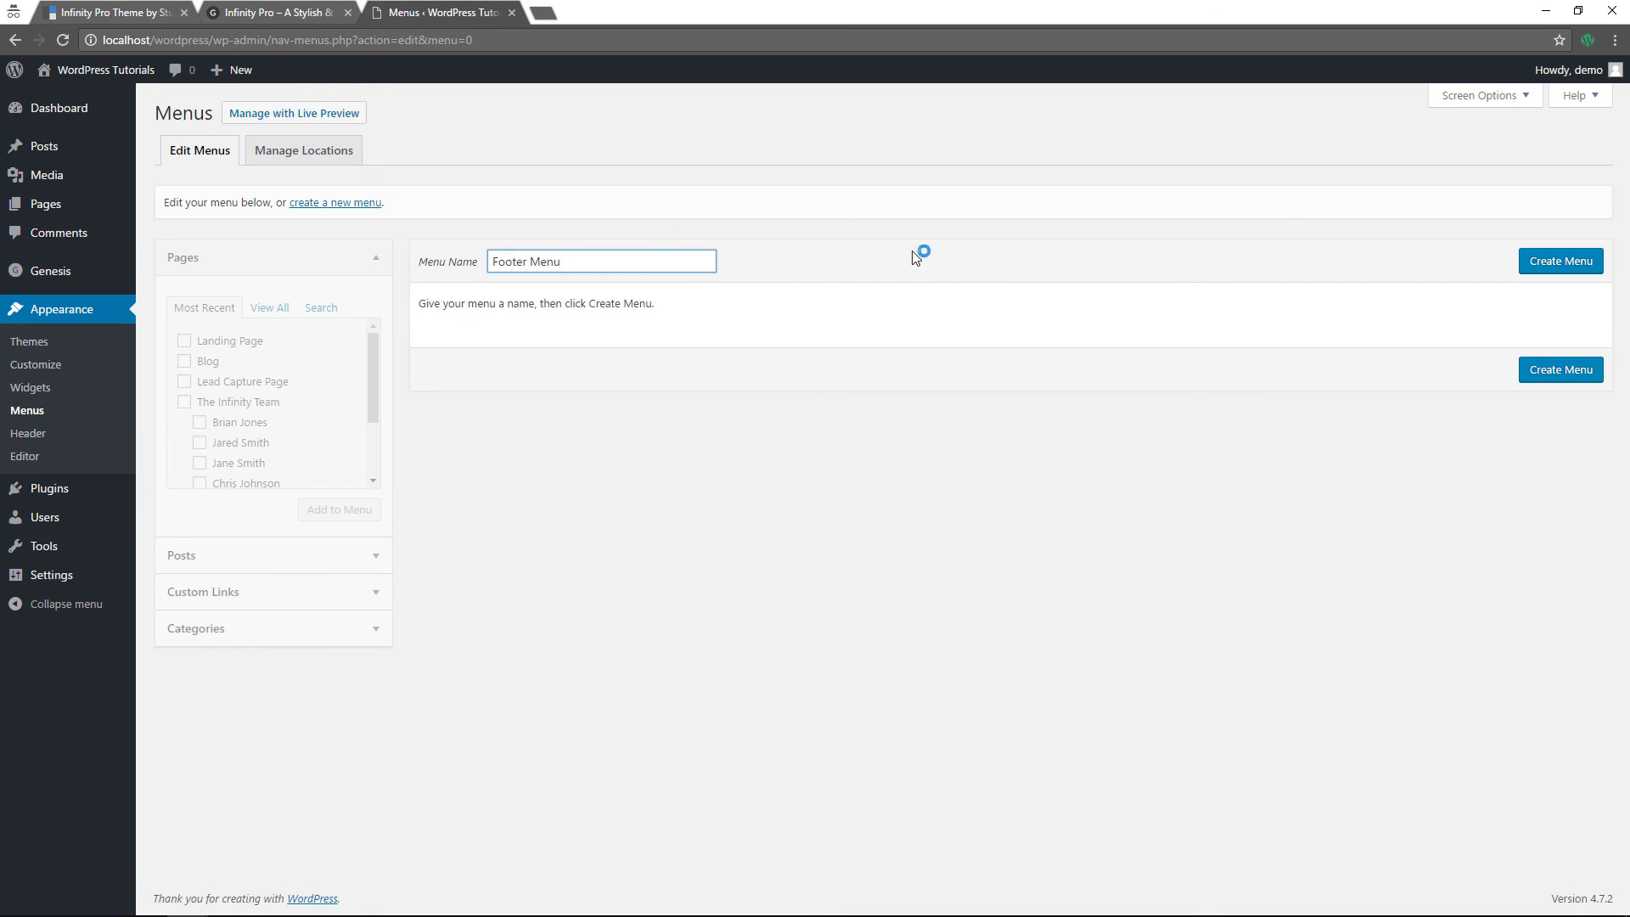
pyautogui.click(1554, 260)
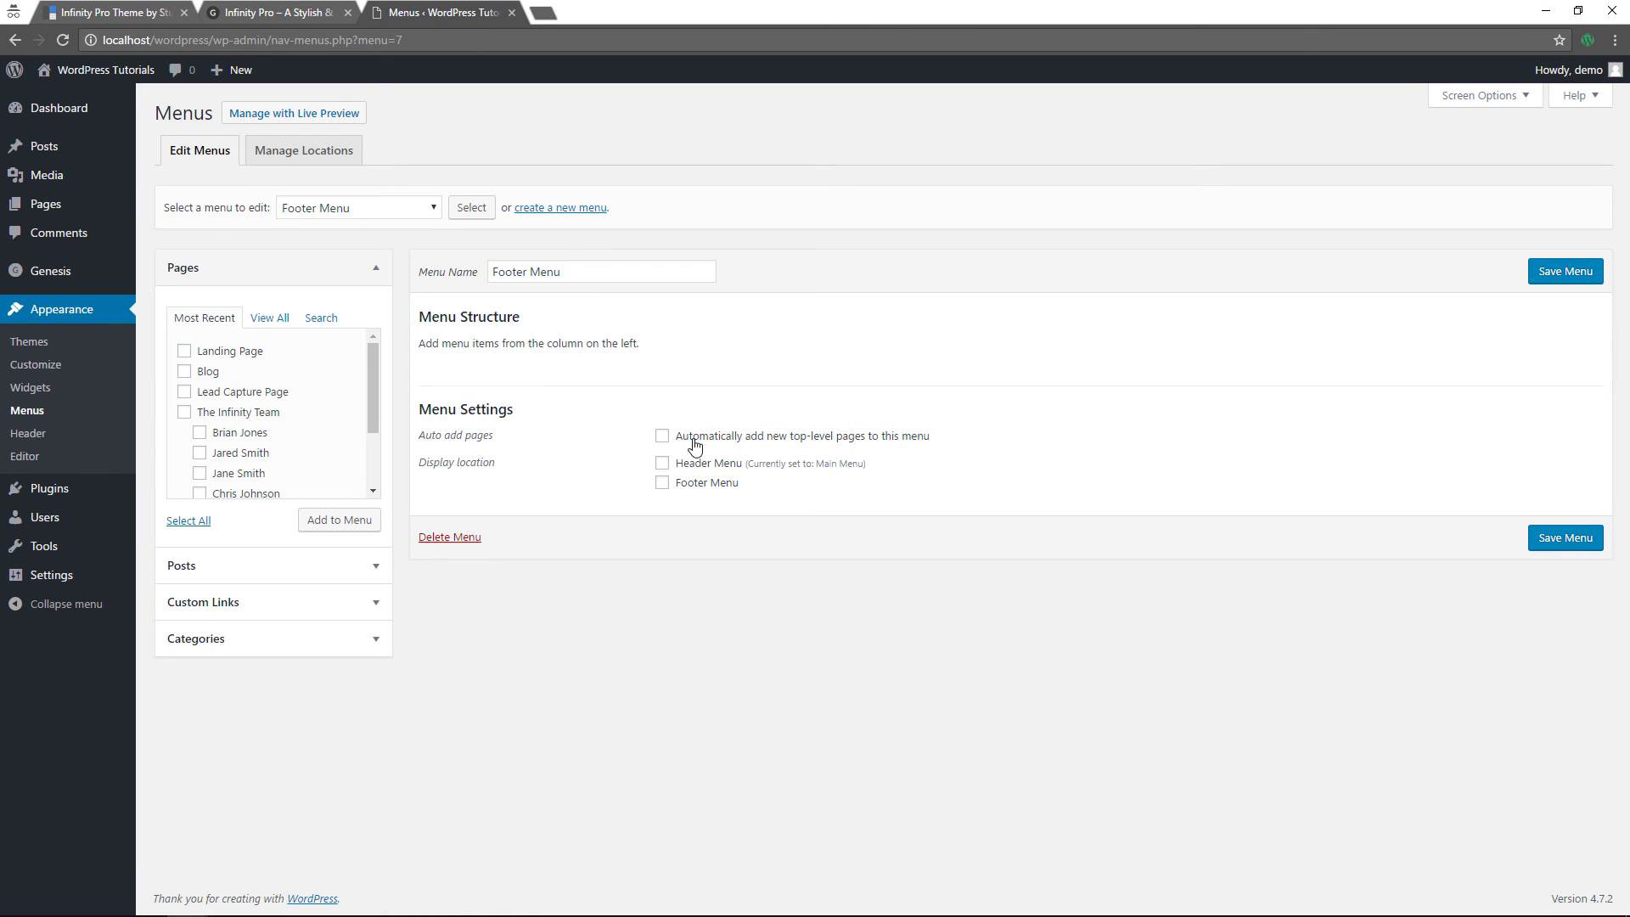
pyautogui.click(662, 483)
pyautogui.click(1549, 546)
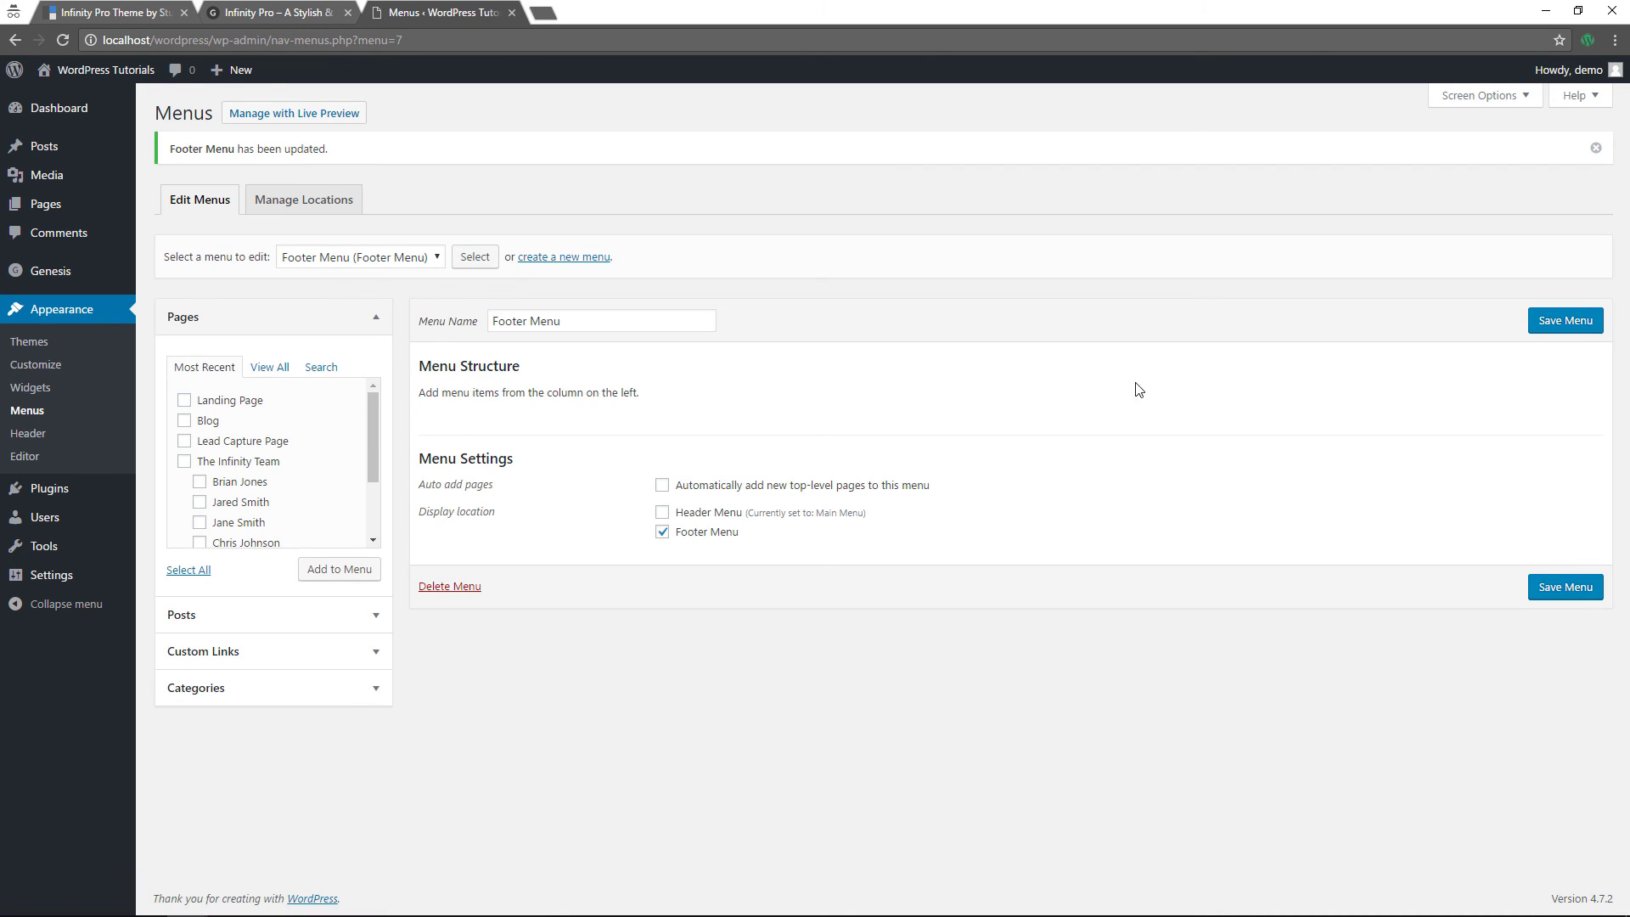
# - Open the Footer Menu in the theme Customizer and bring up the choices for adding menu items
pyautogui.click(41, 367)
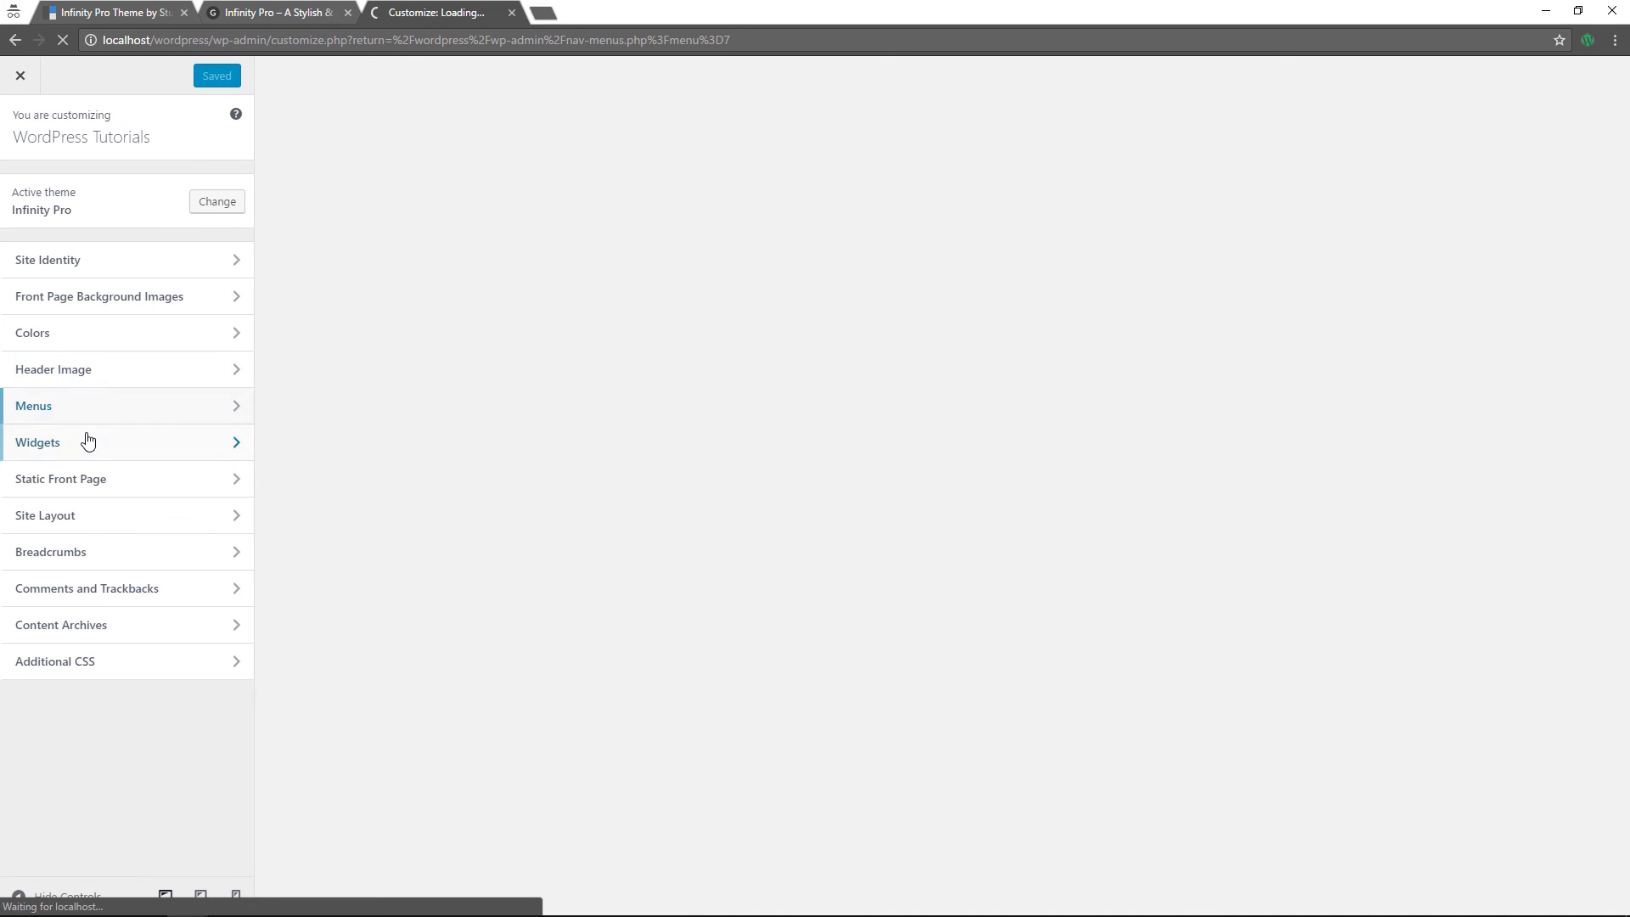
pyautogui.click(95, 415)
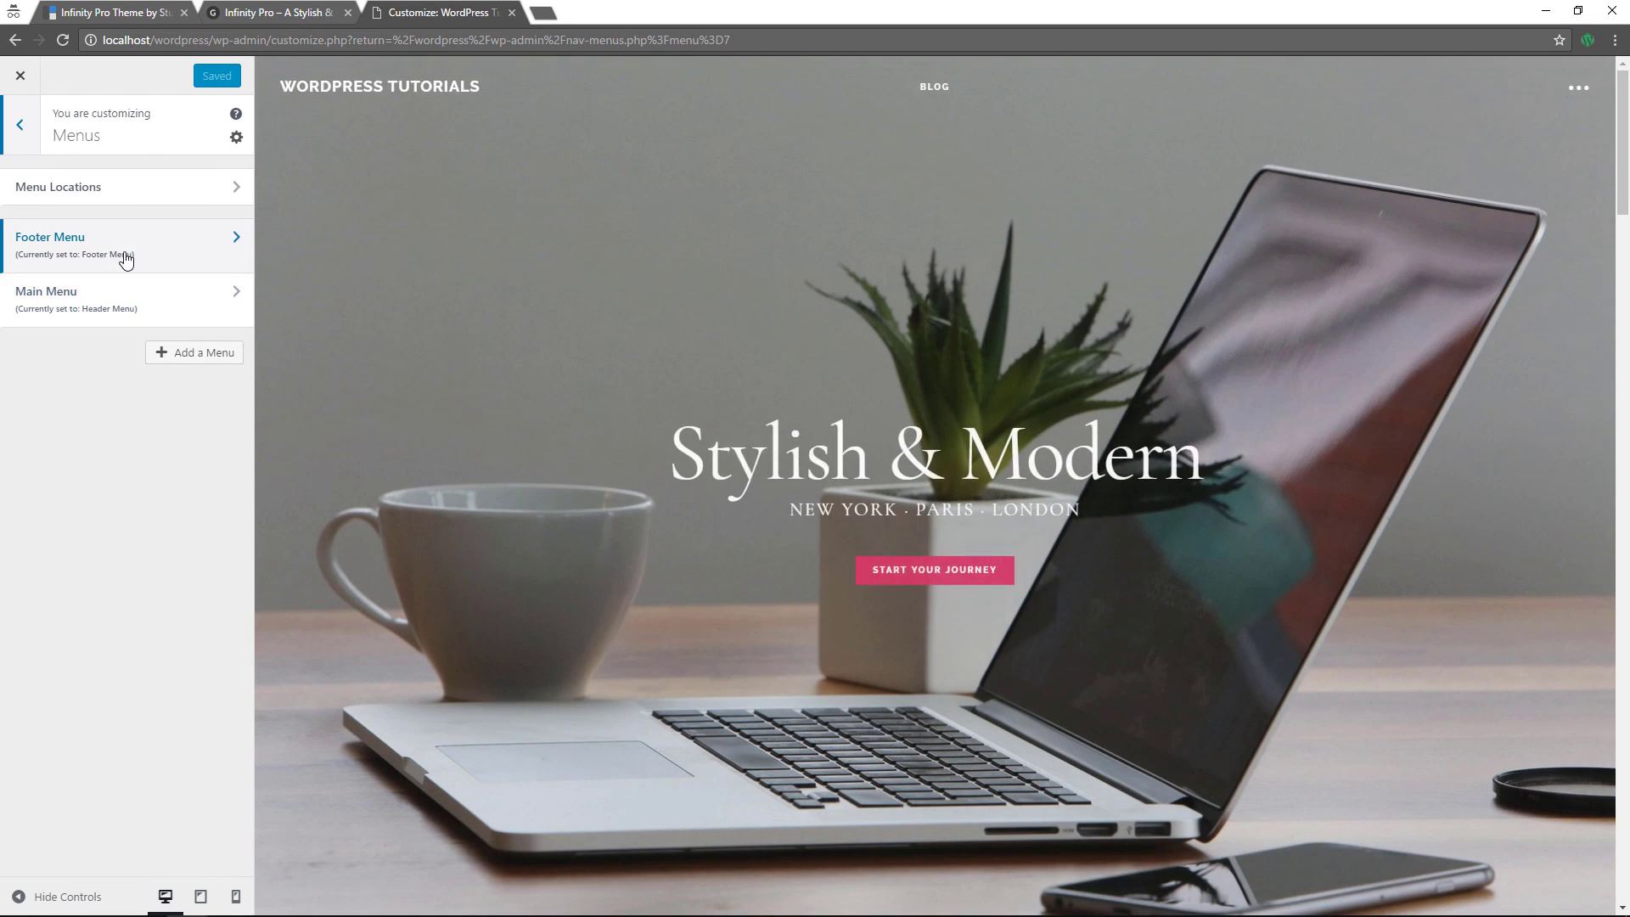
pyautogui.click(125, 256)
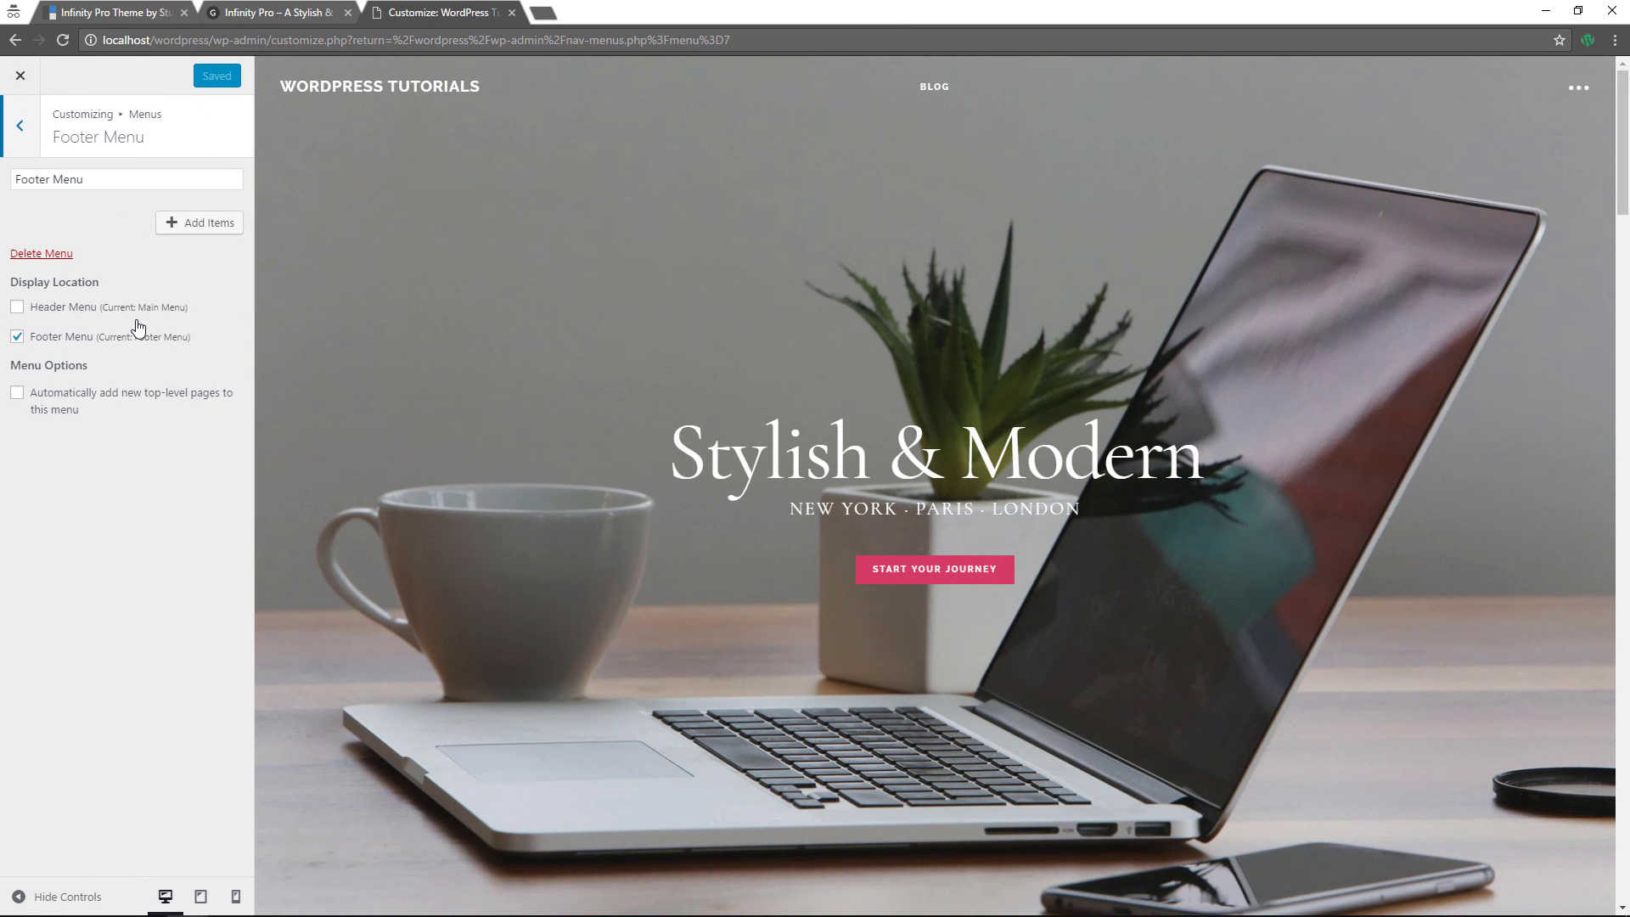
pyautogui.click(186, 229)
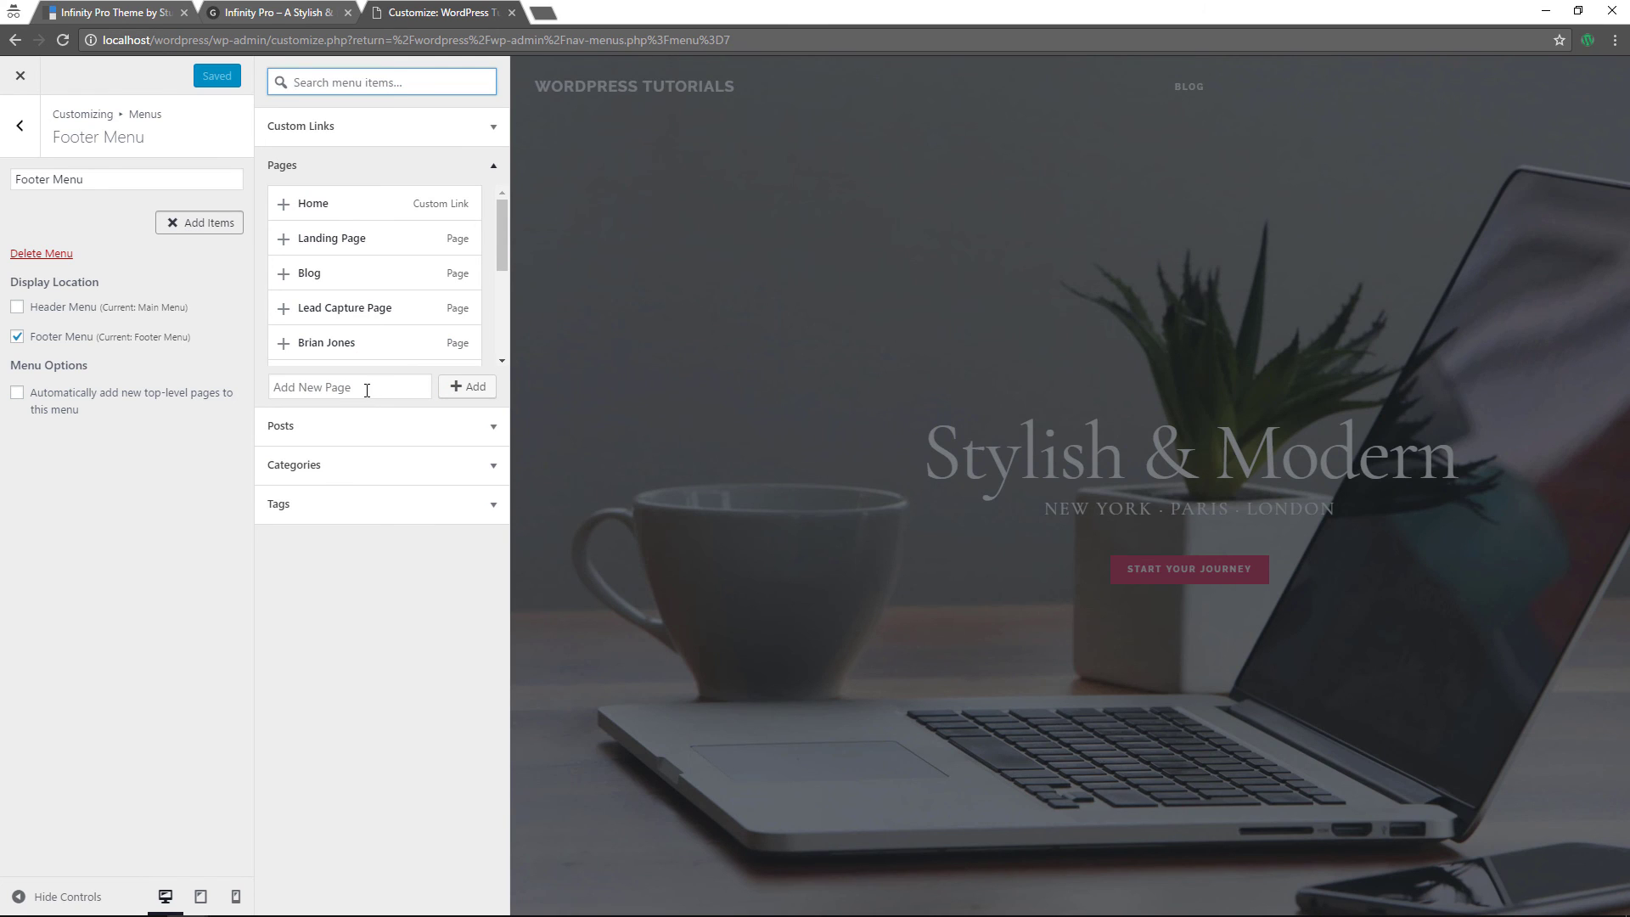
pyautogui.click(489, 127)
pyautogui.click(443, 156)
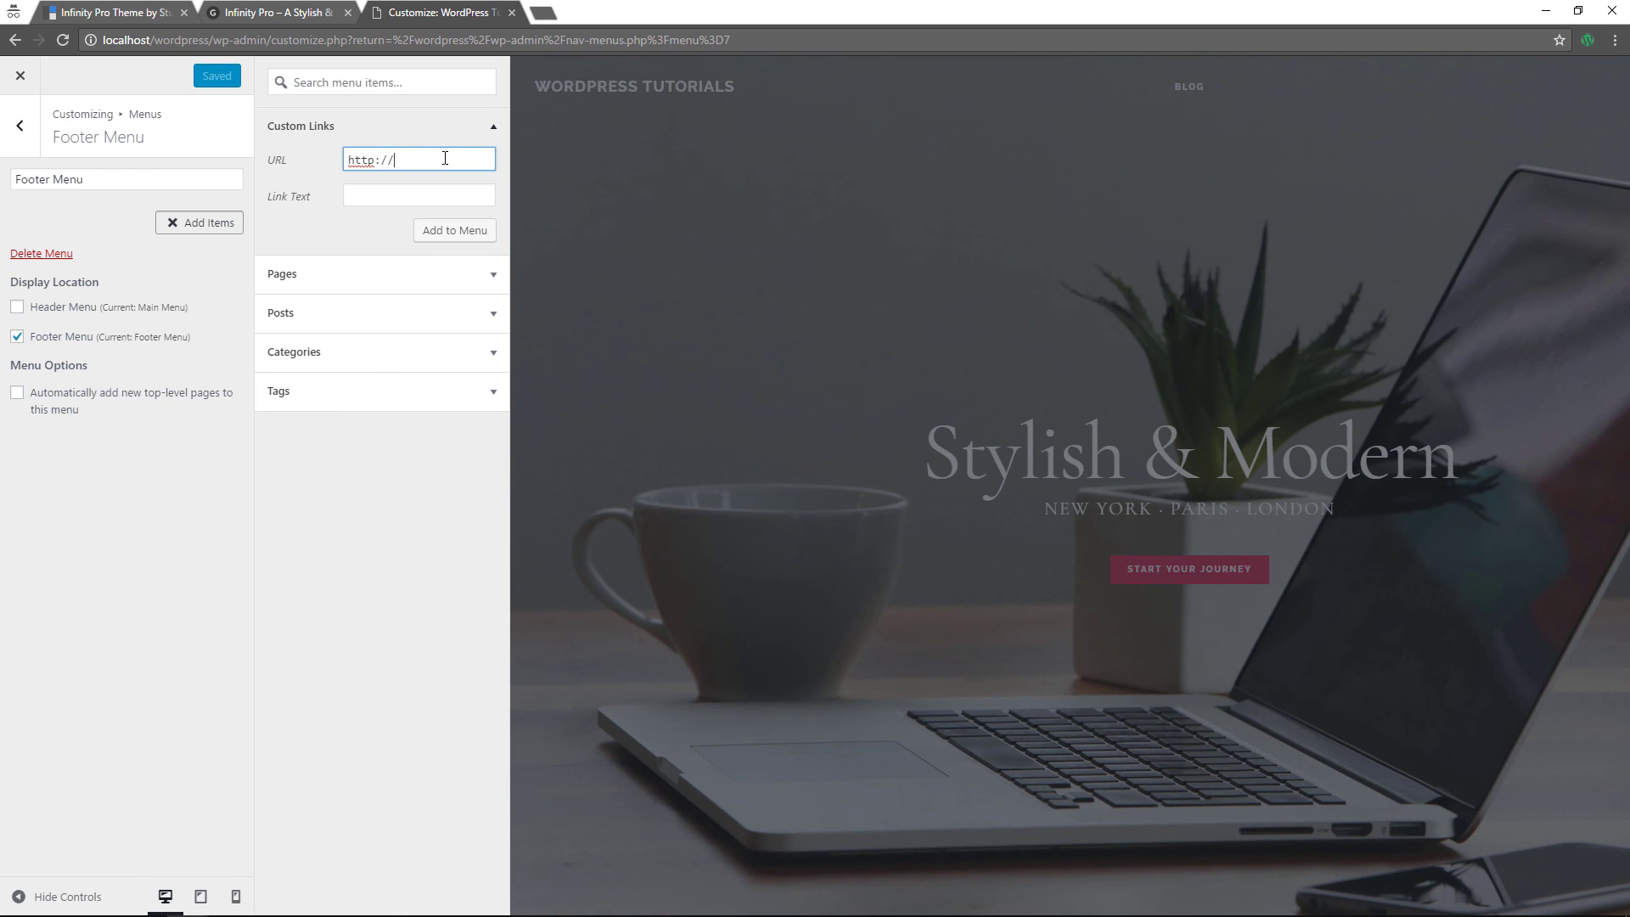
pyautogui.write('Fa')
pyautogui.press('BackSpace')
pyautogui.press('BackSpace')
pyautogui.press('BackSpace')
pyautogui.press('BackSpace')
pyautogui.write('facebook.c')
pyautogui.click(427, 193)
pyautogui.write('Face')
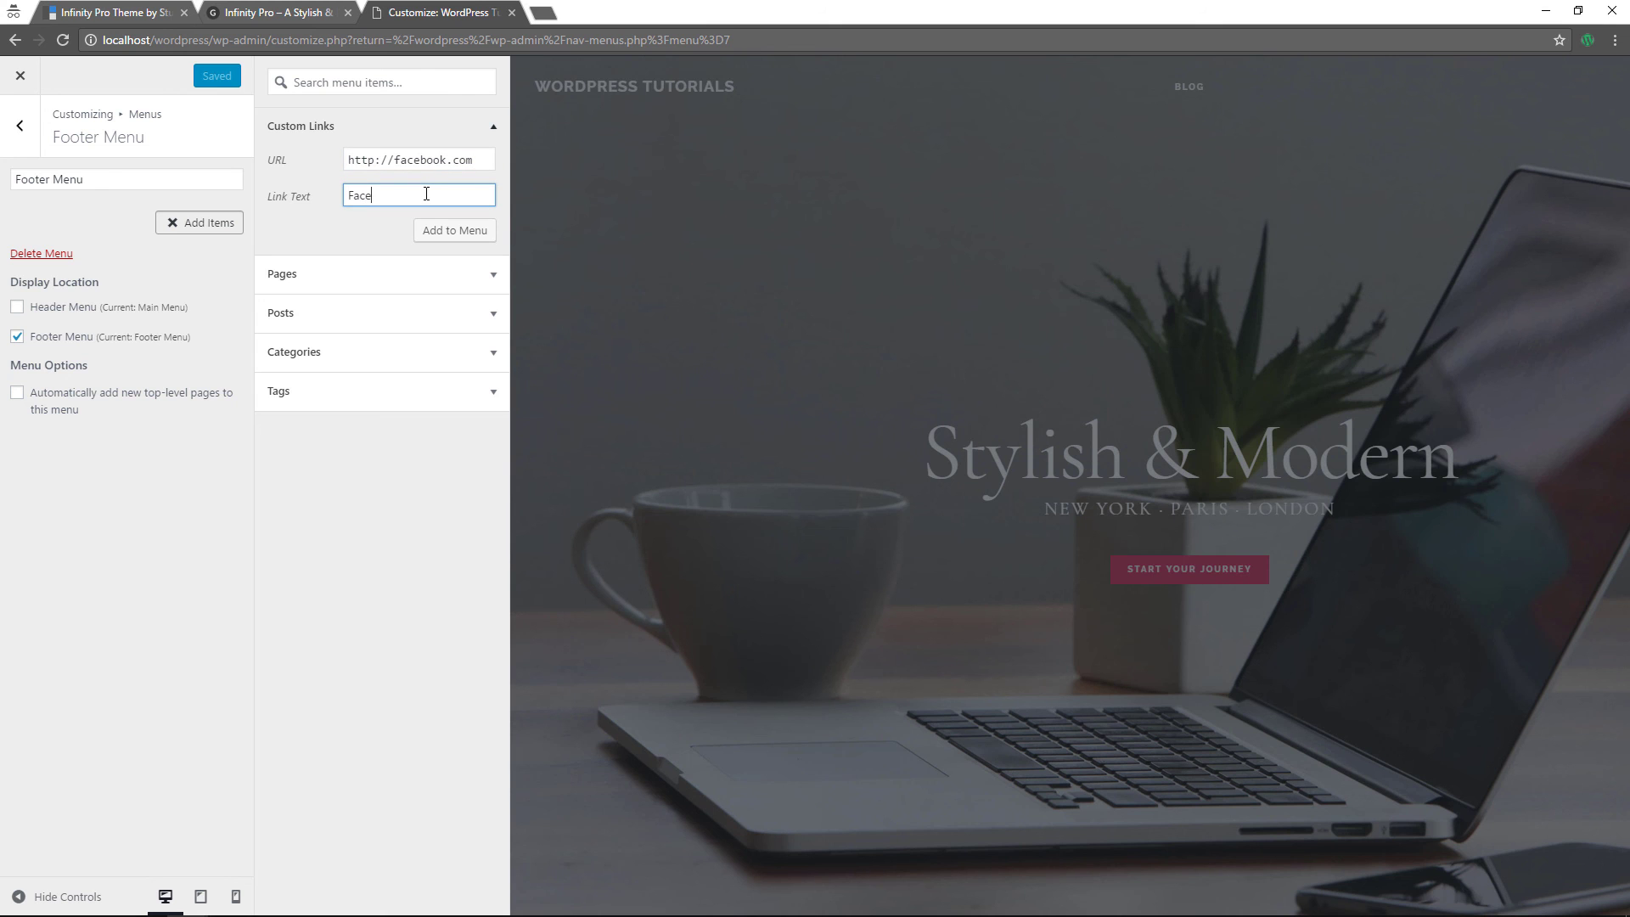
pyautogui.write('book')
pyautogui.click(446, 230)
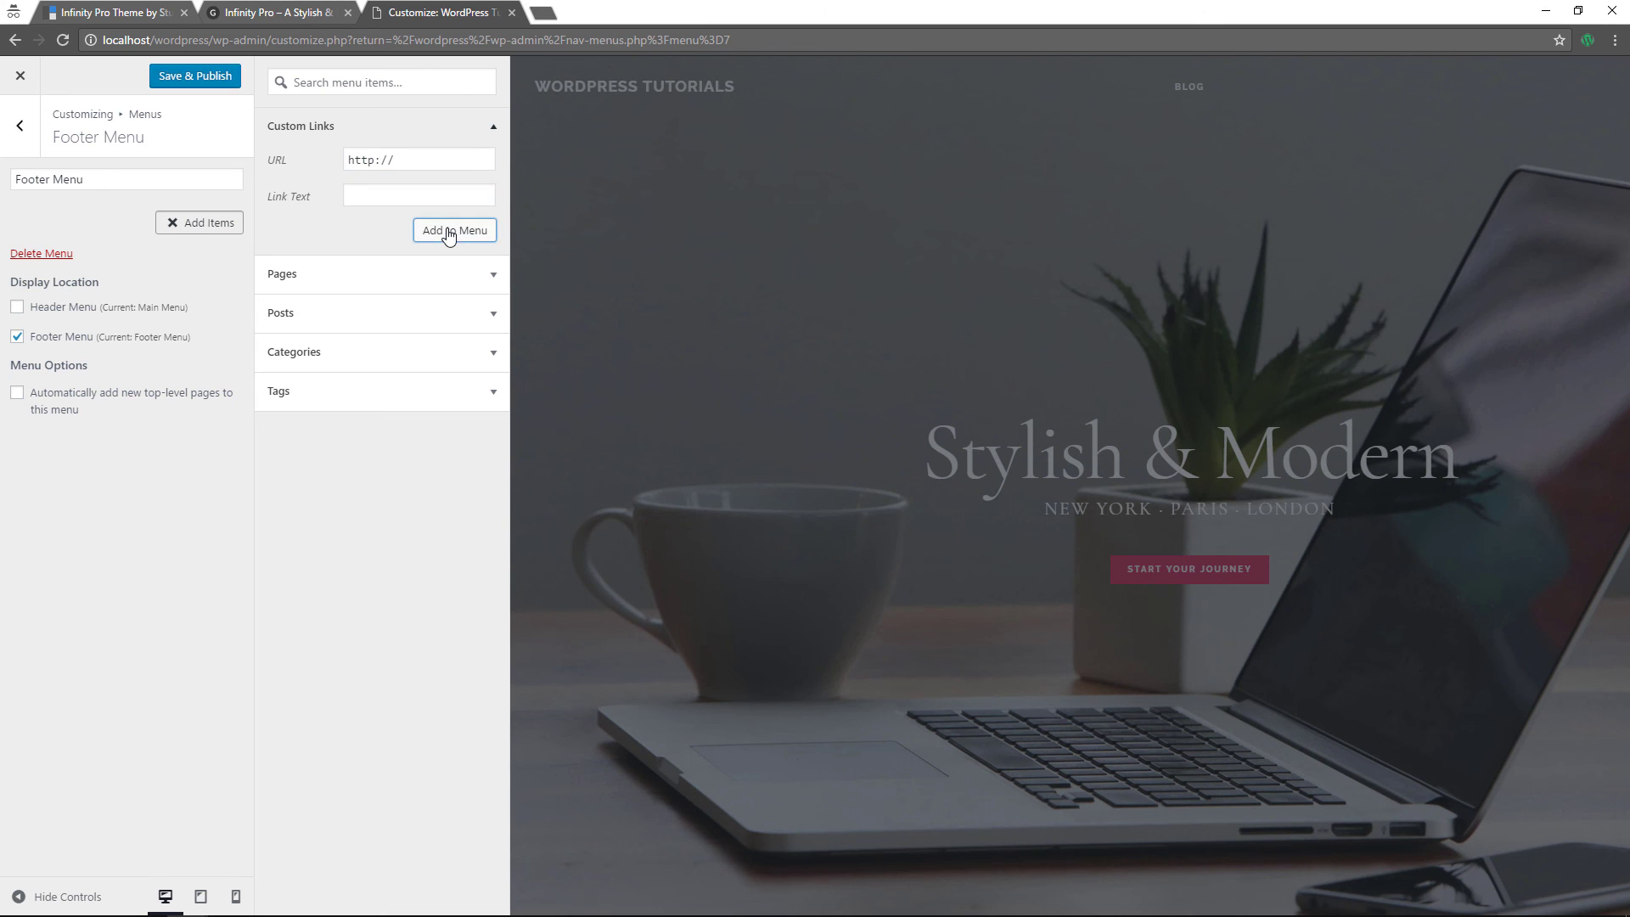
# - Add a custom link to the Footer Menu with the URL # and the link text "Twitter"
pyautogui.click(436, 160)
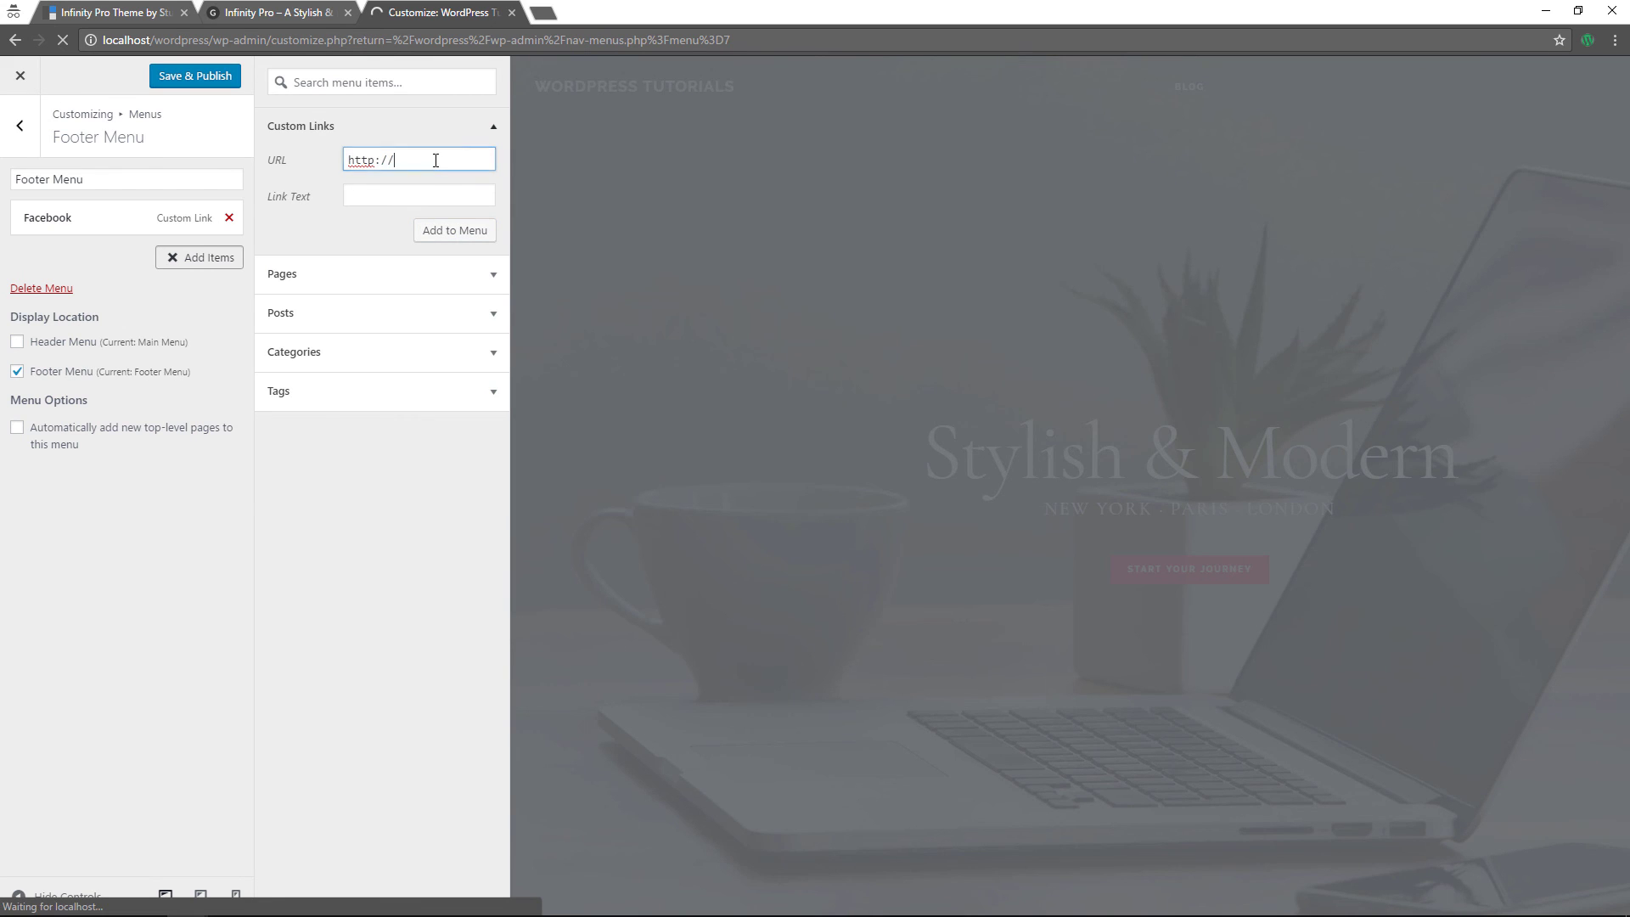
pyautogui.write('#')
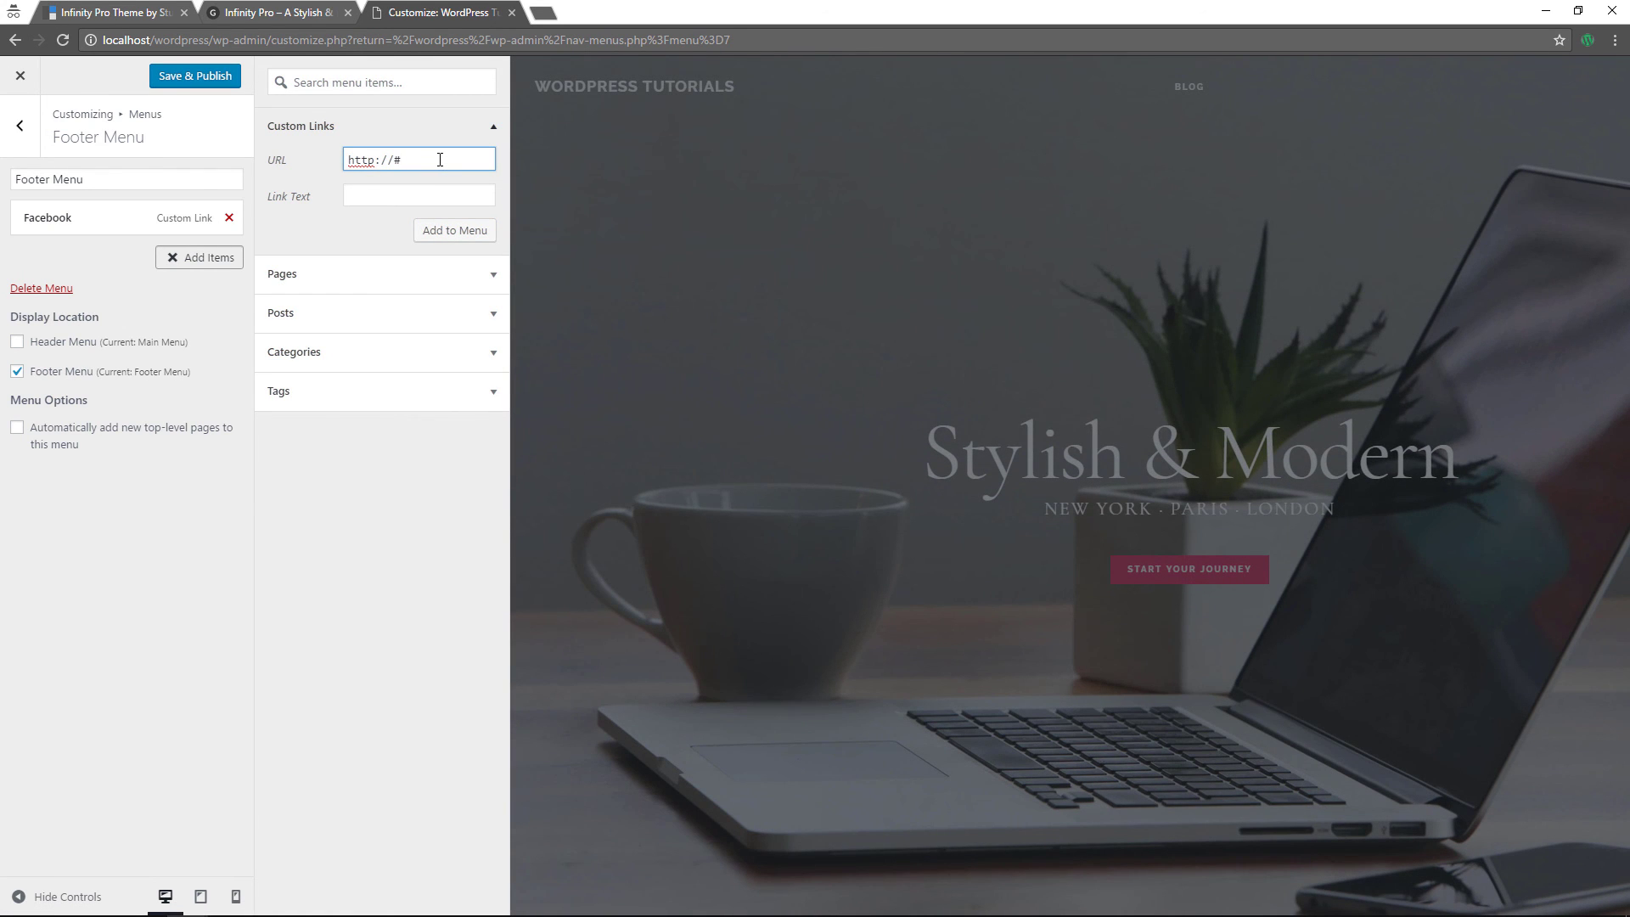
pyautogui.moveTo(439, 160); pyautogui.dragTo(310, 160)
pyautogui.write('#')
pyautogui.click(399, 193)
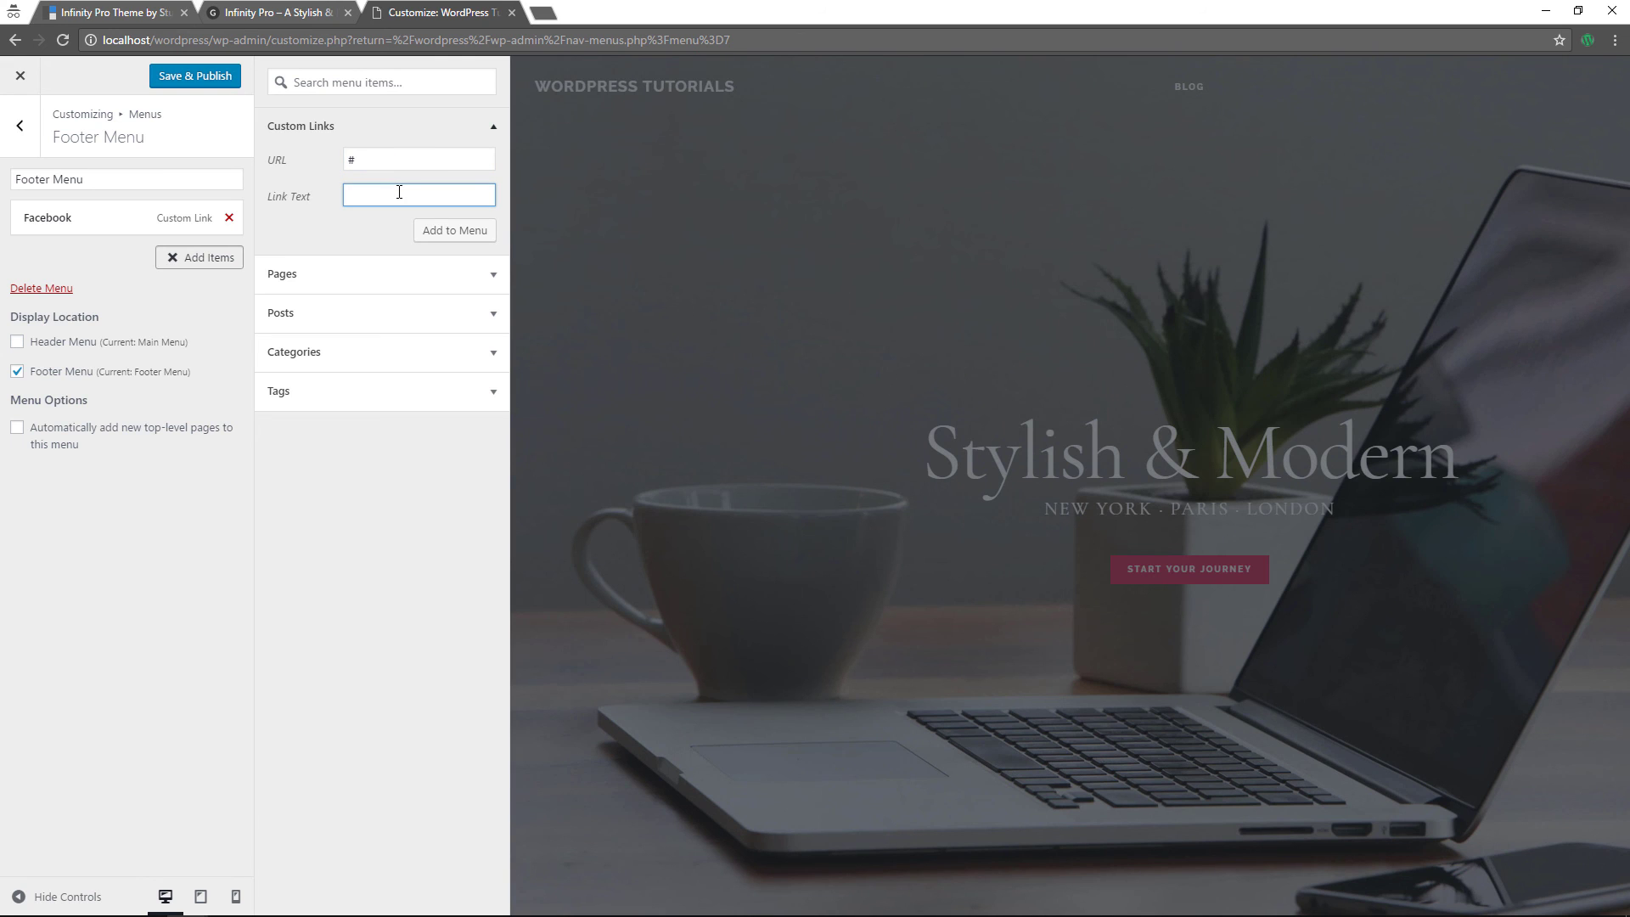
pyautogui.write('Twitter')
pyautogui.click(456, 231)
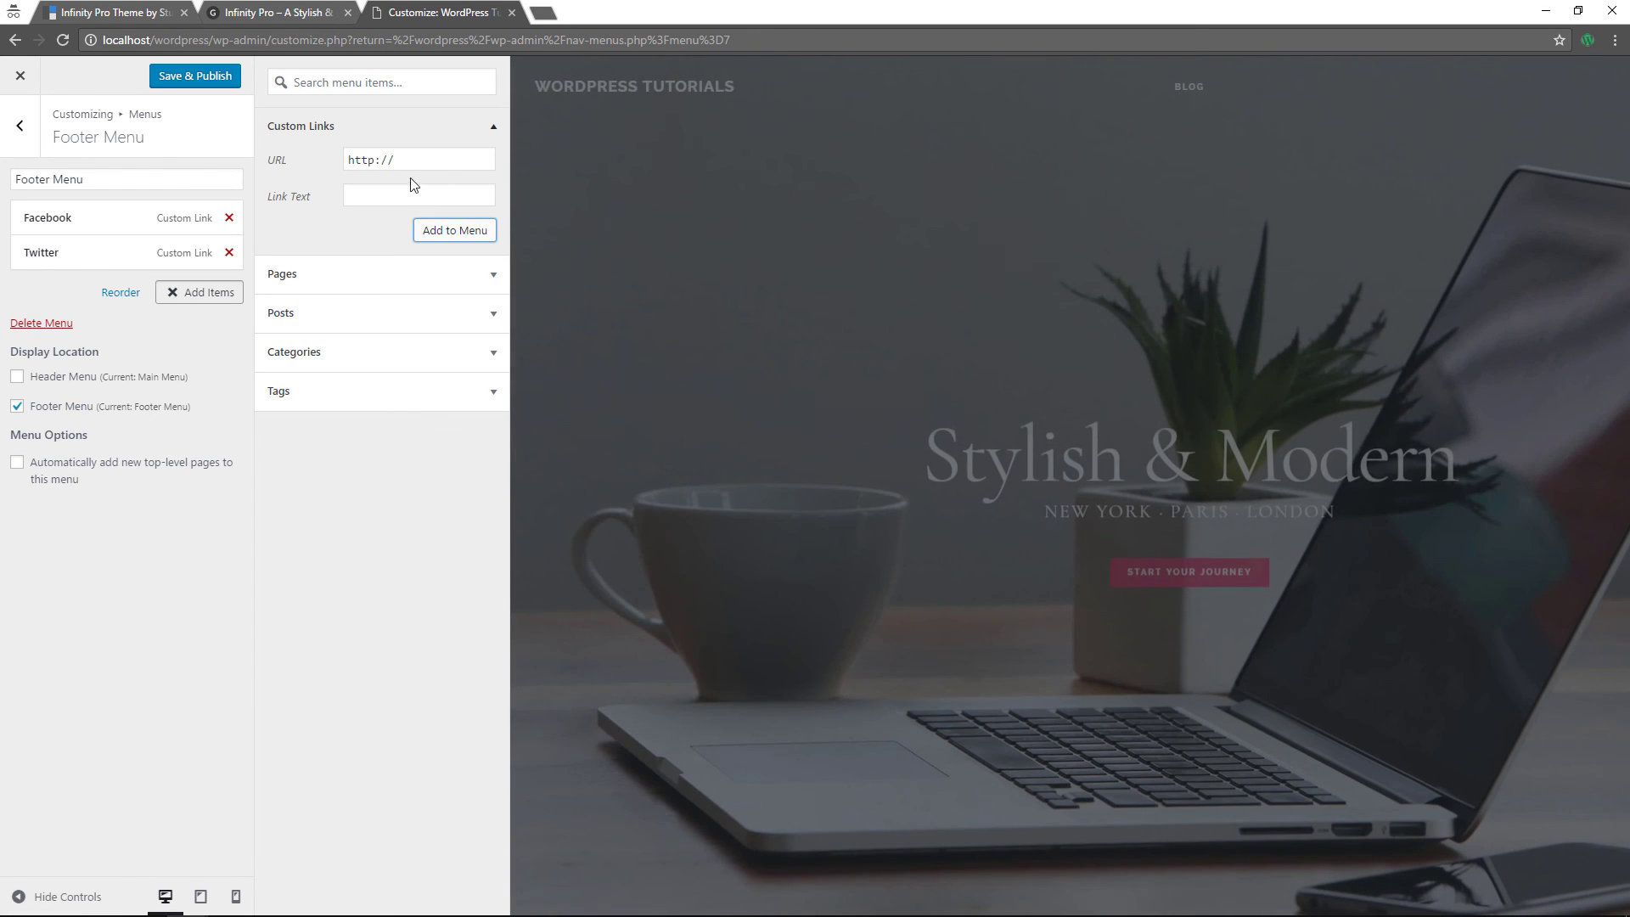
# - Add a custom link named "LinkedIn" with the URL # to the Footer Menu, and publish the changes
pyautogui.scroll(-8, 853, 370)
pyautogui.scroll(-10, 866, 382)
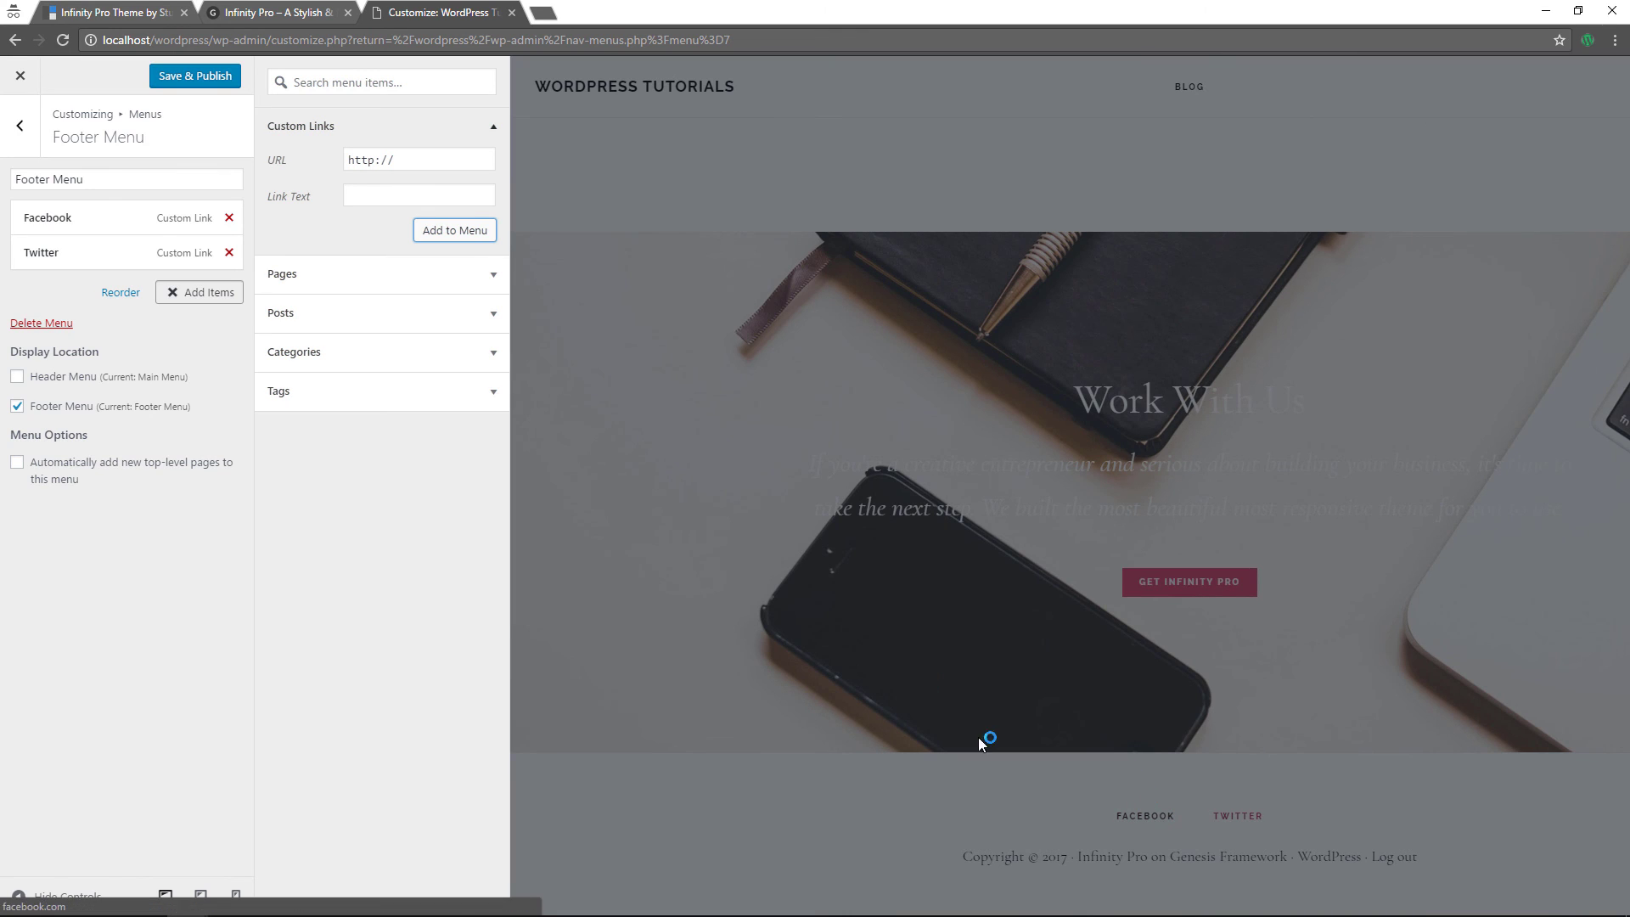
pyautogui.moveTo(424, 161); pyautogui.dragTo(317, 160)
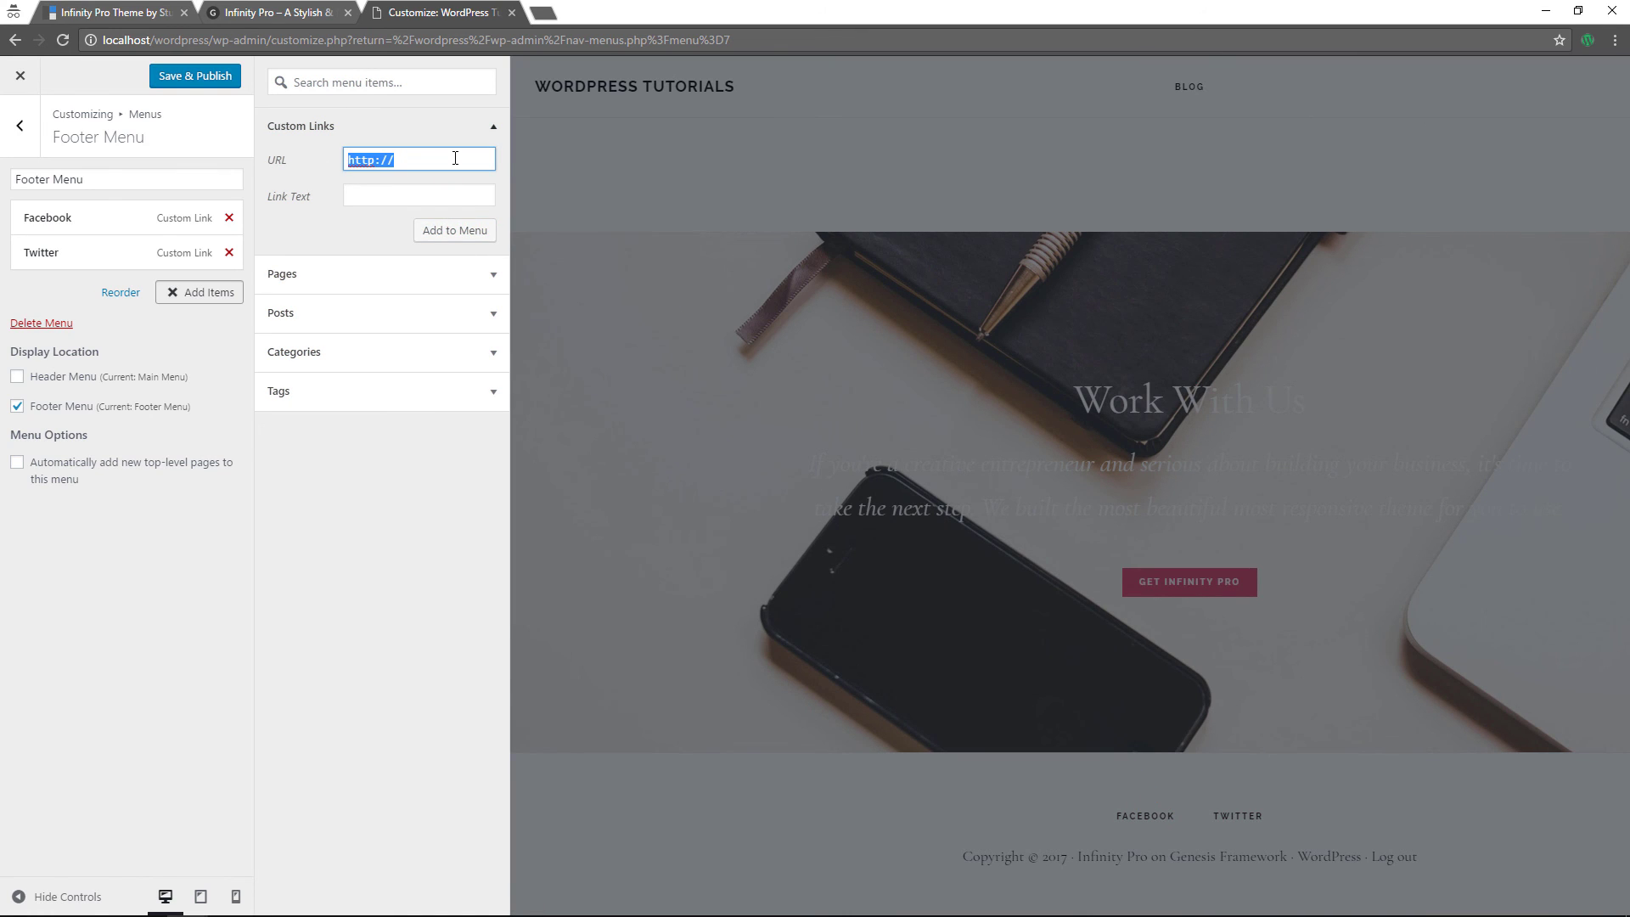
pyautogui.write('#')
pyautogui.press('Tab')
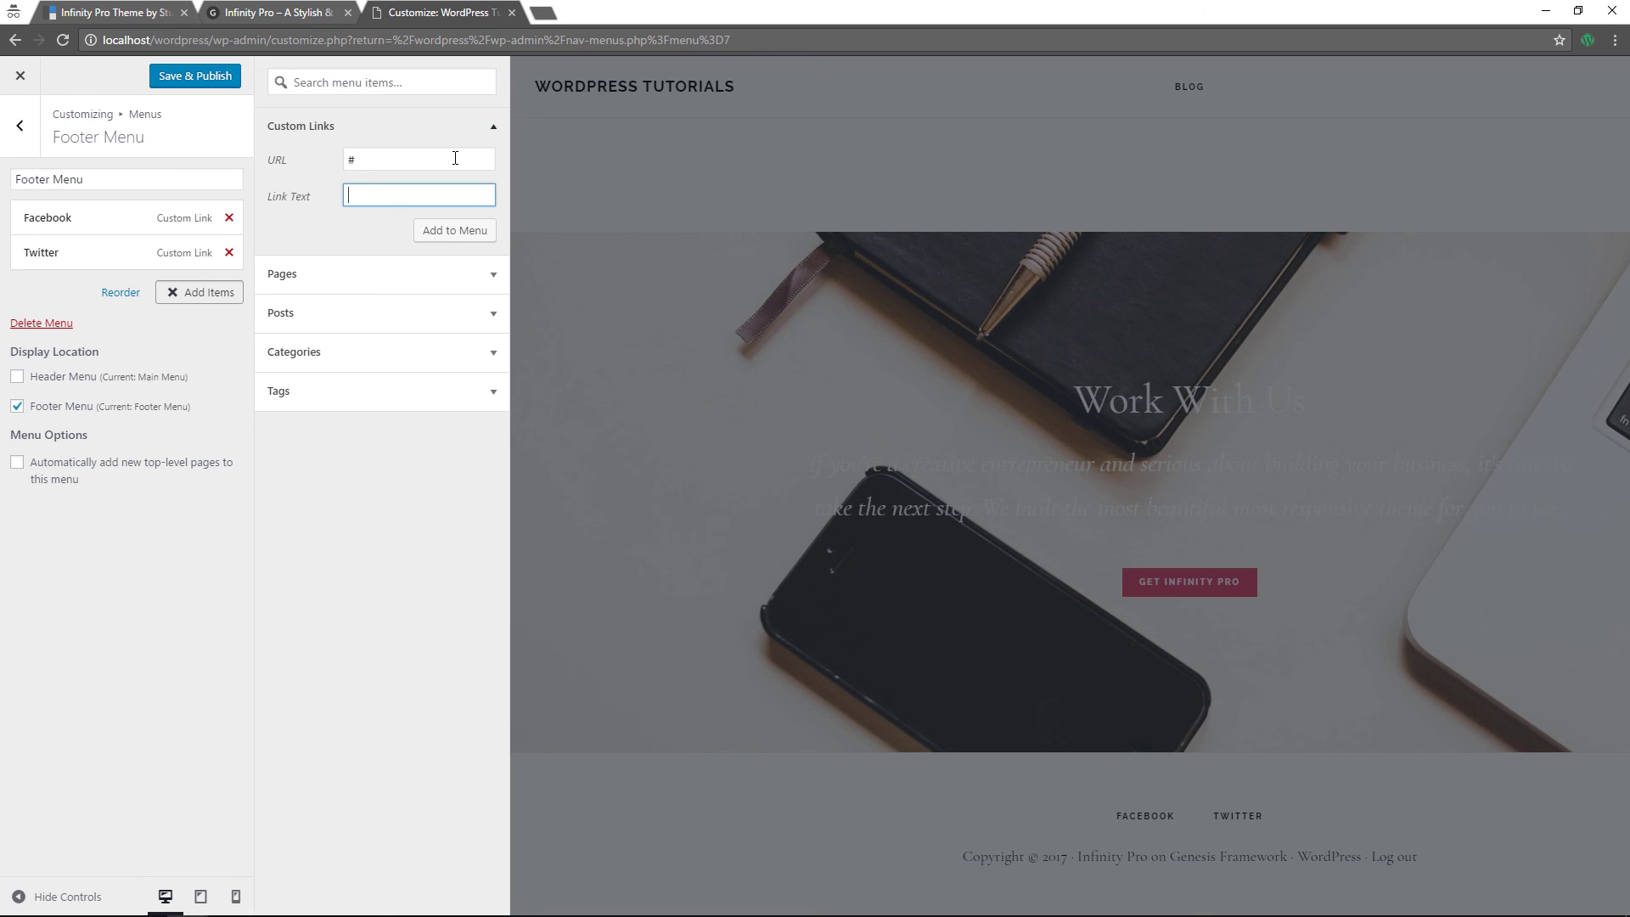
pyautogui.write('LinkedIn')
pyautogui.click(450, 230)
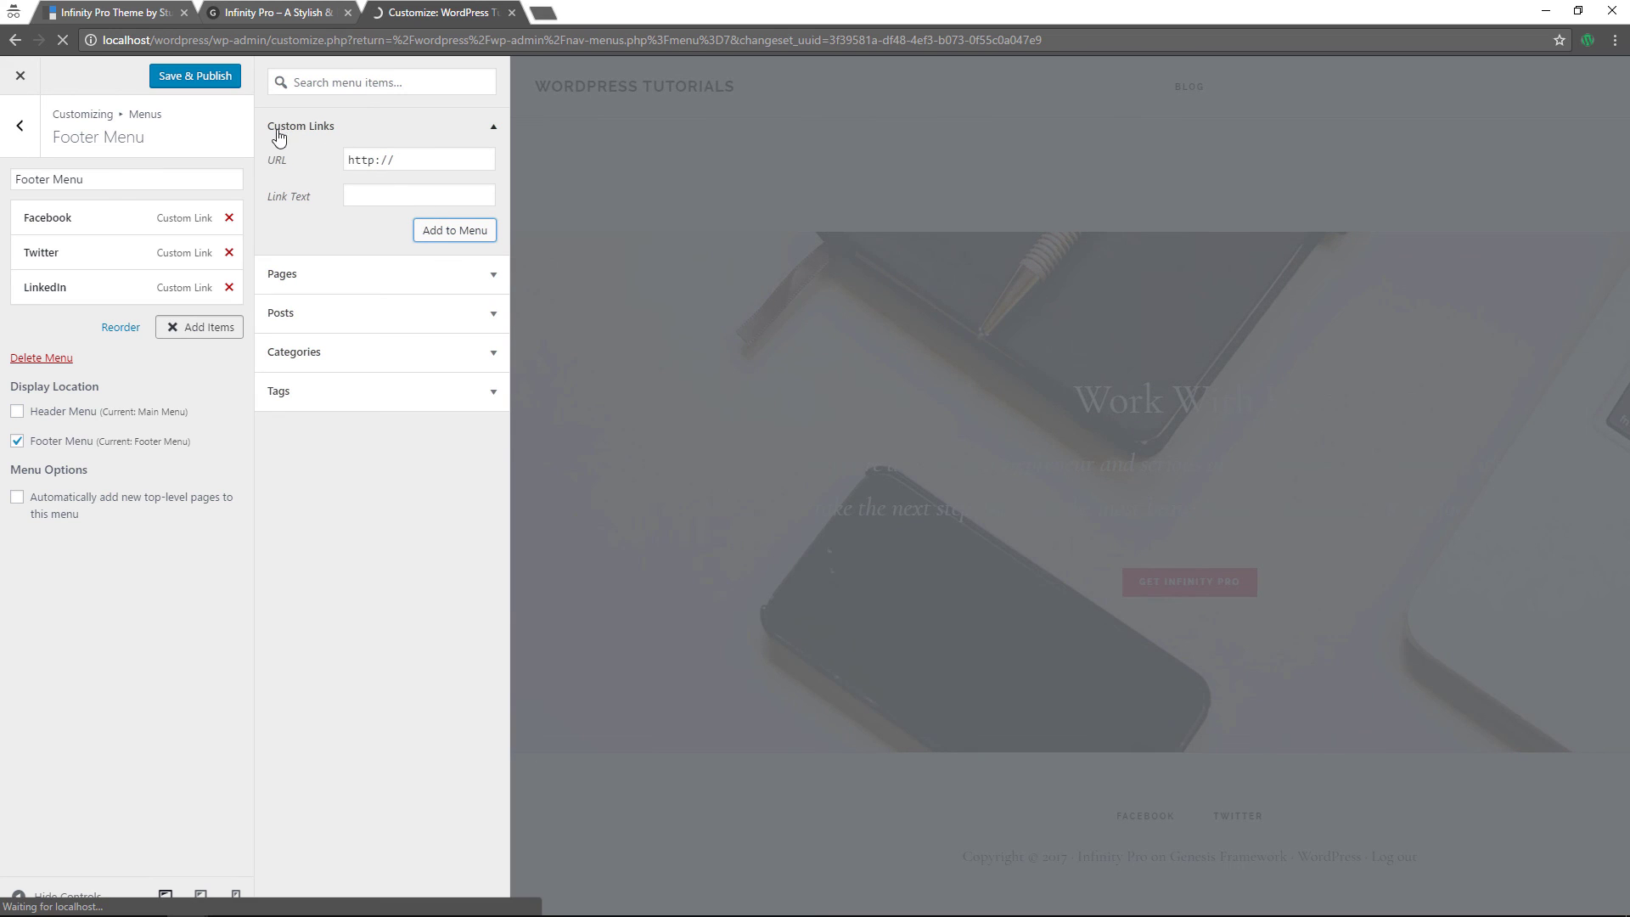
pyautogui.click(207, 77)
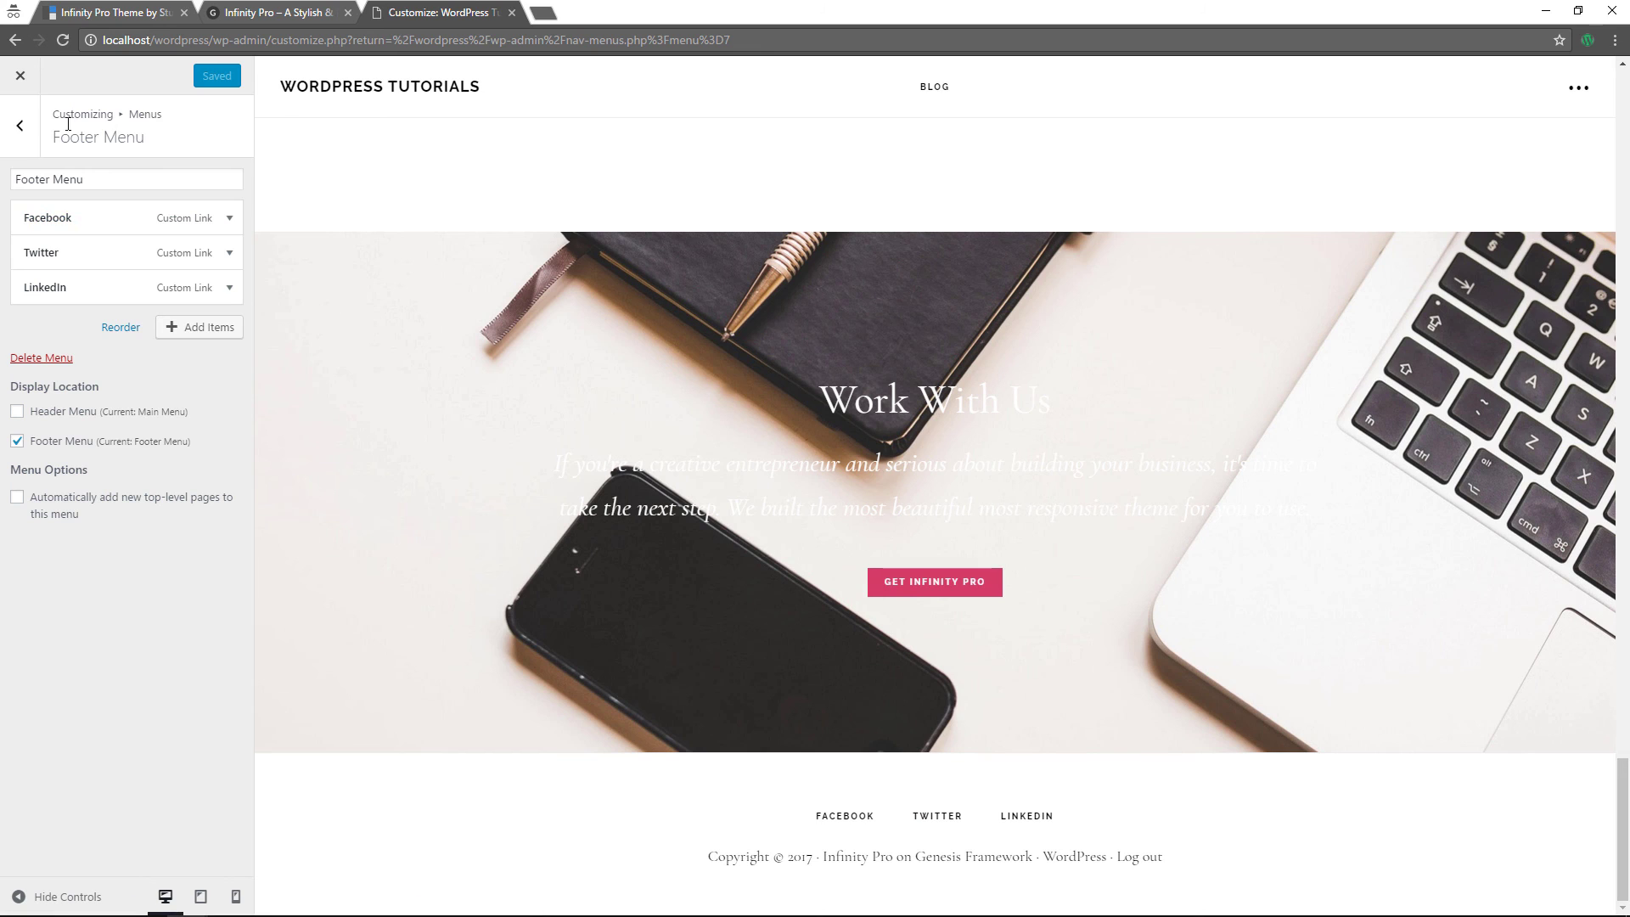
# - Change the Facebook menu item's URL to #, publish the change and close the Customizer
pyautogui.click(229, 219)
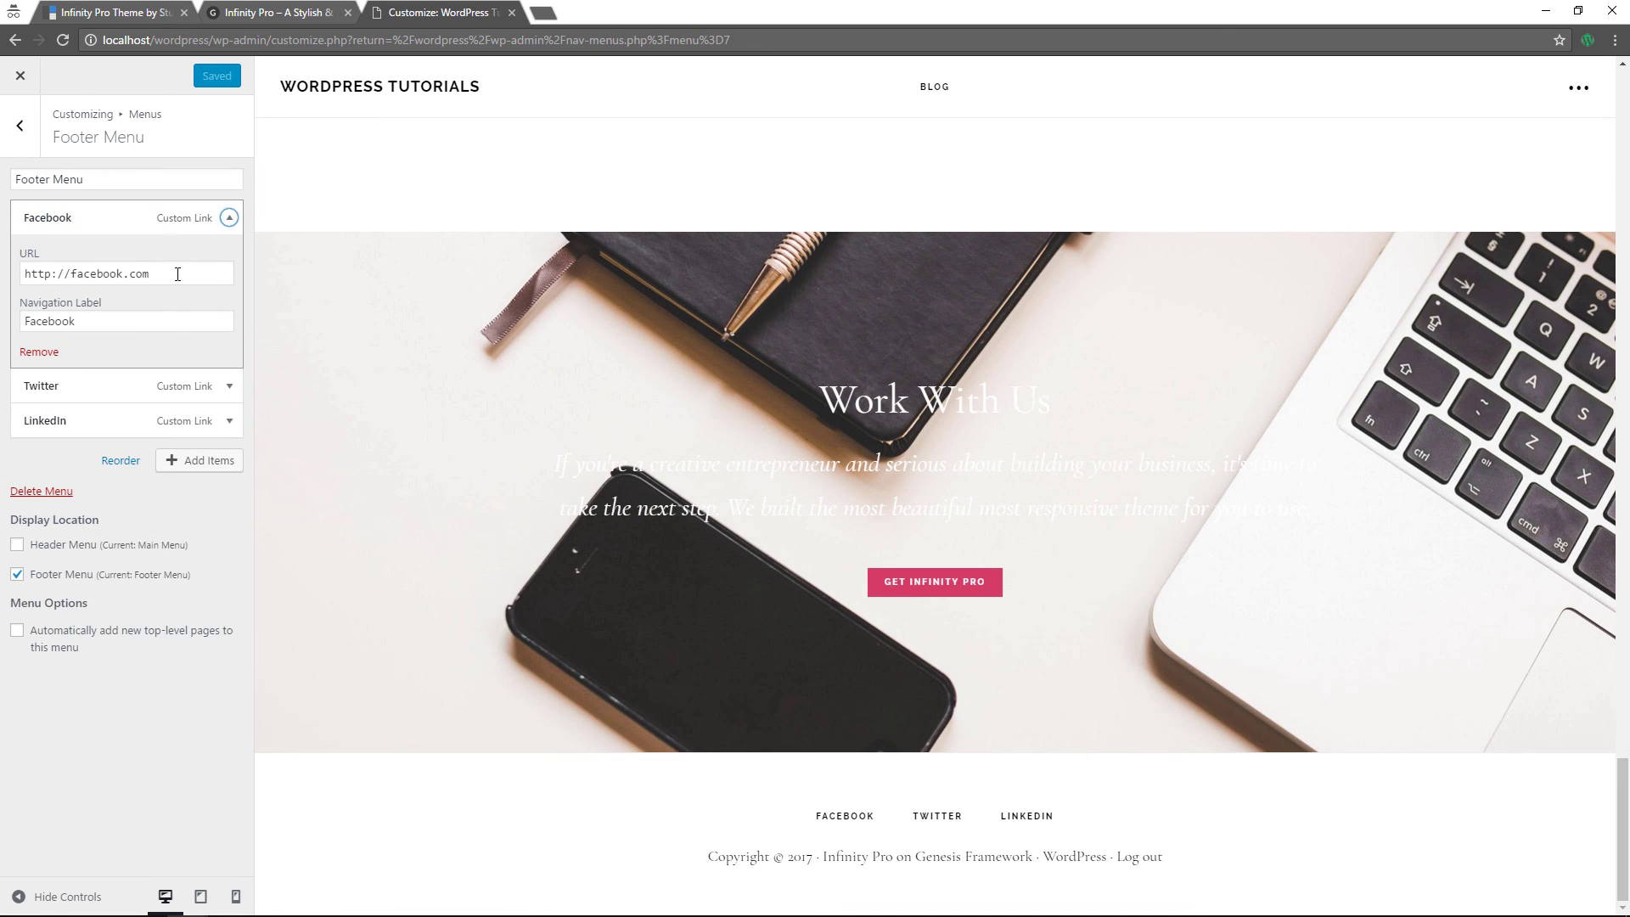
pyautogui.moveTo(178, 272); pyautogui.dragTo(20, 270)
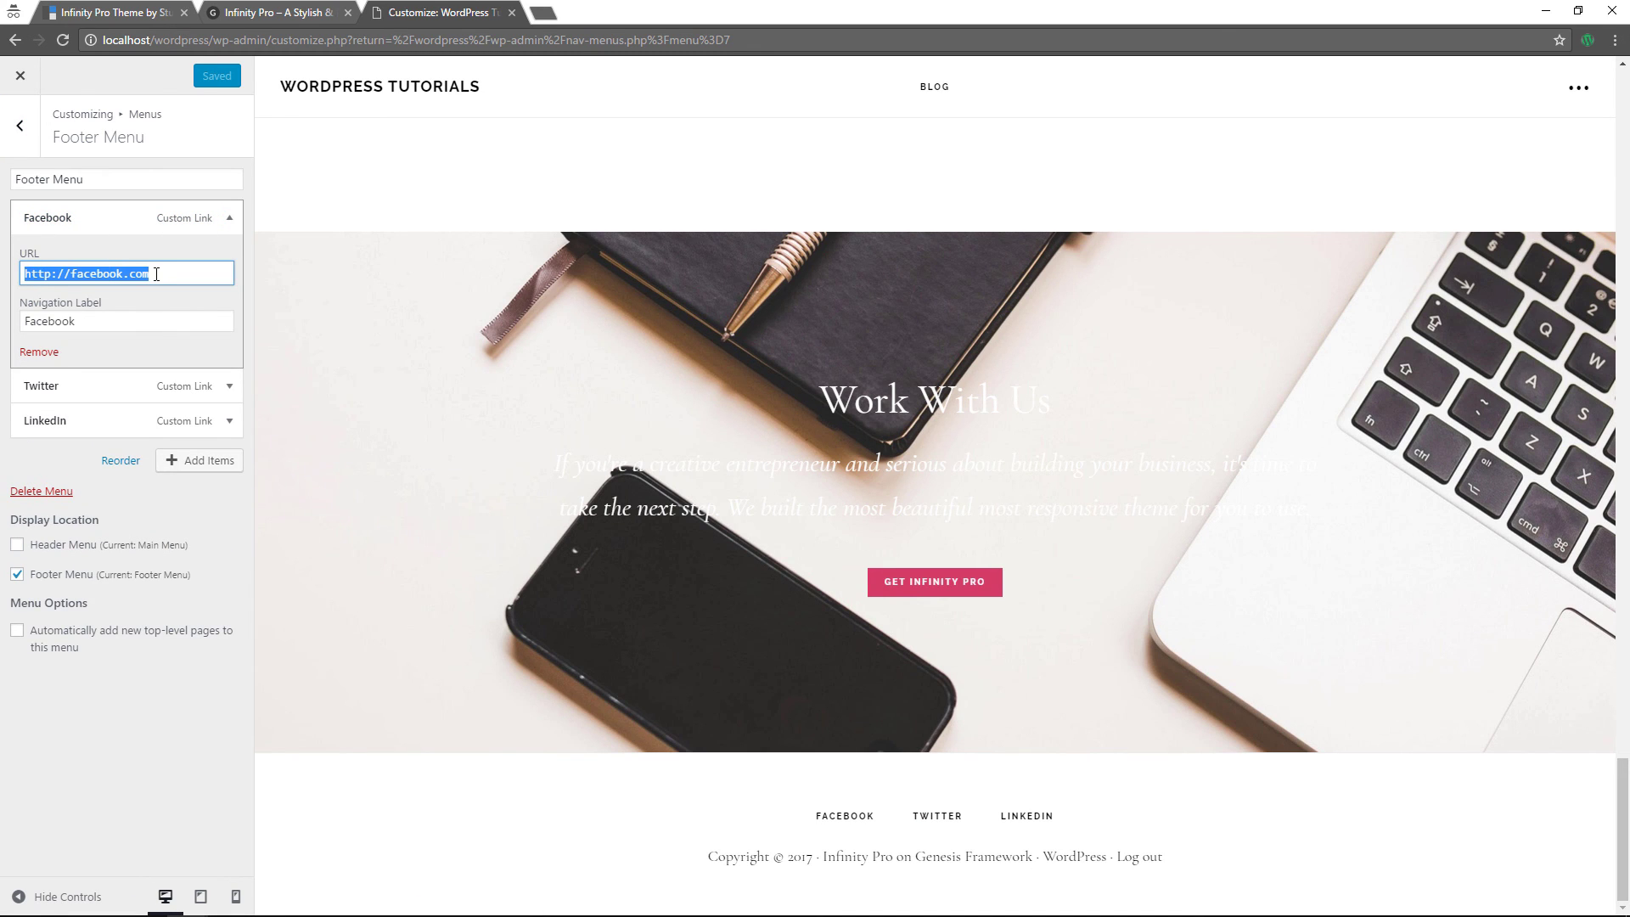
pyautogui.write('#')
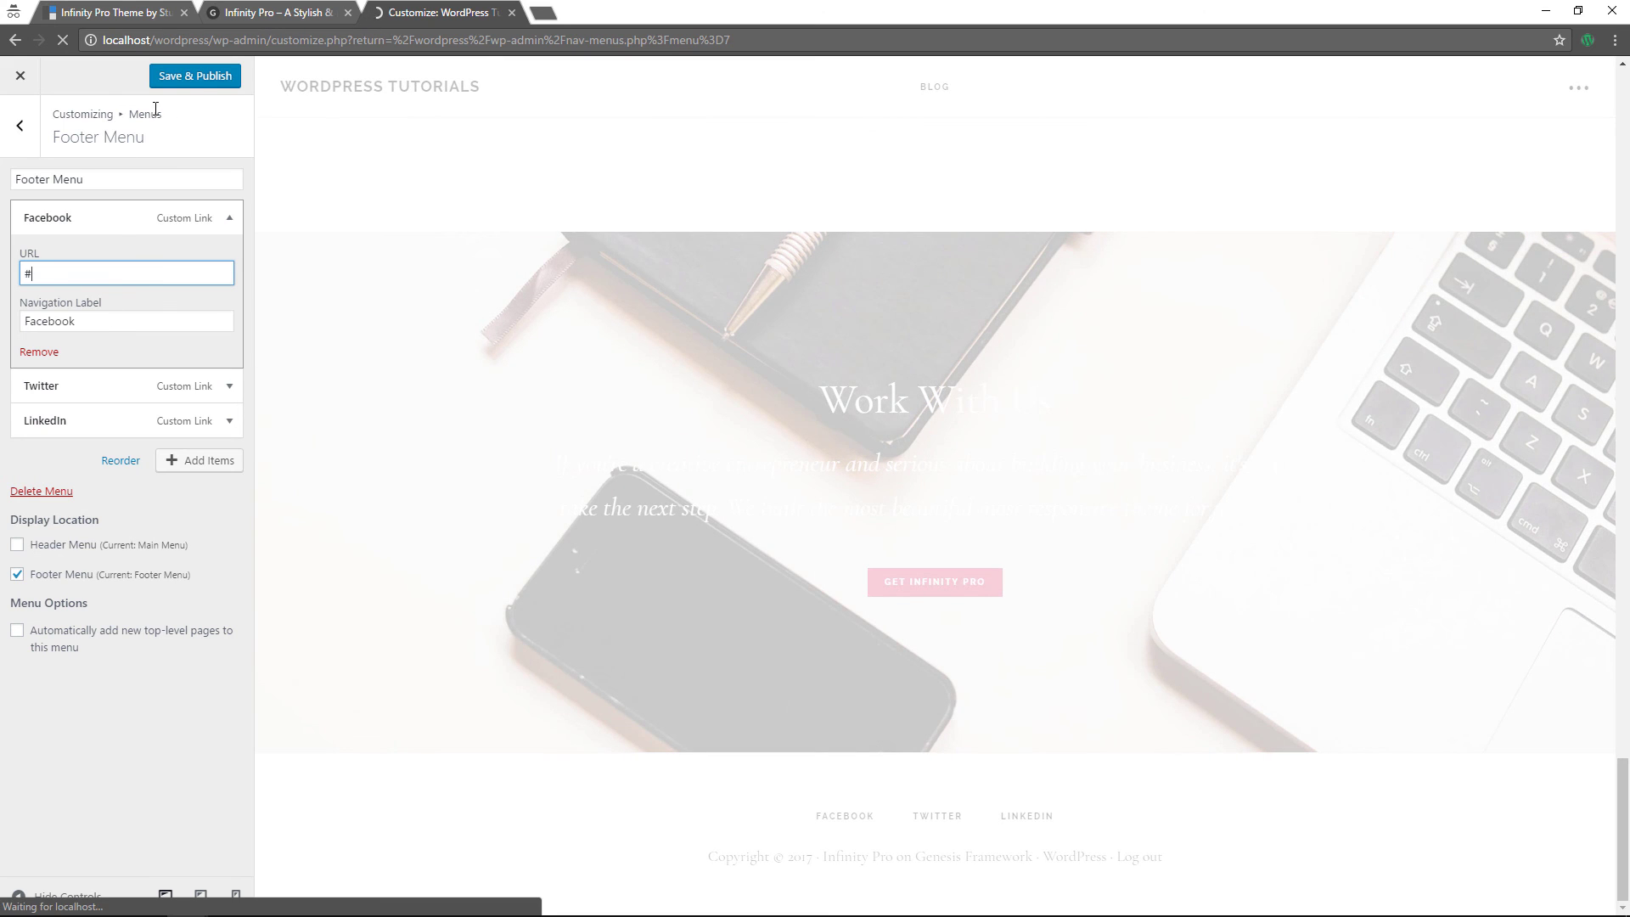
pyautogui.click(202, 79)
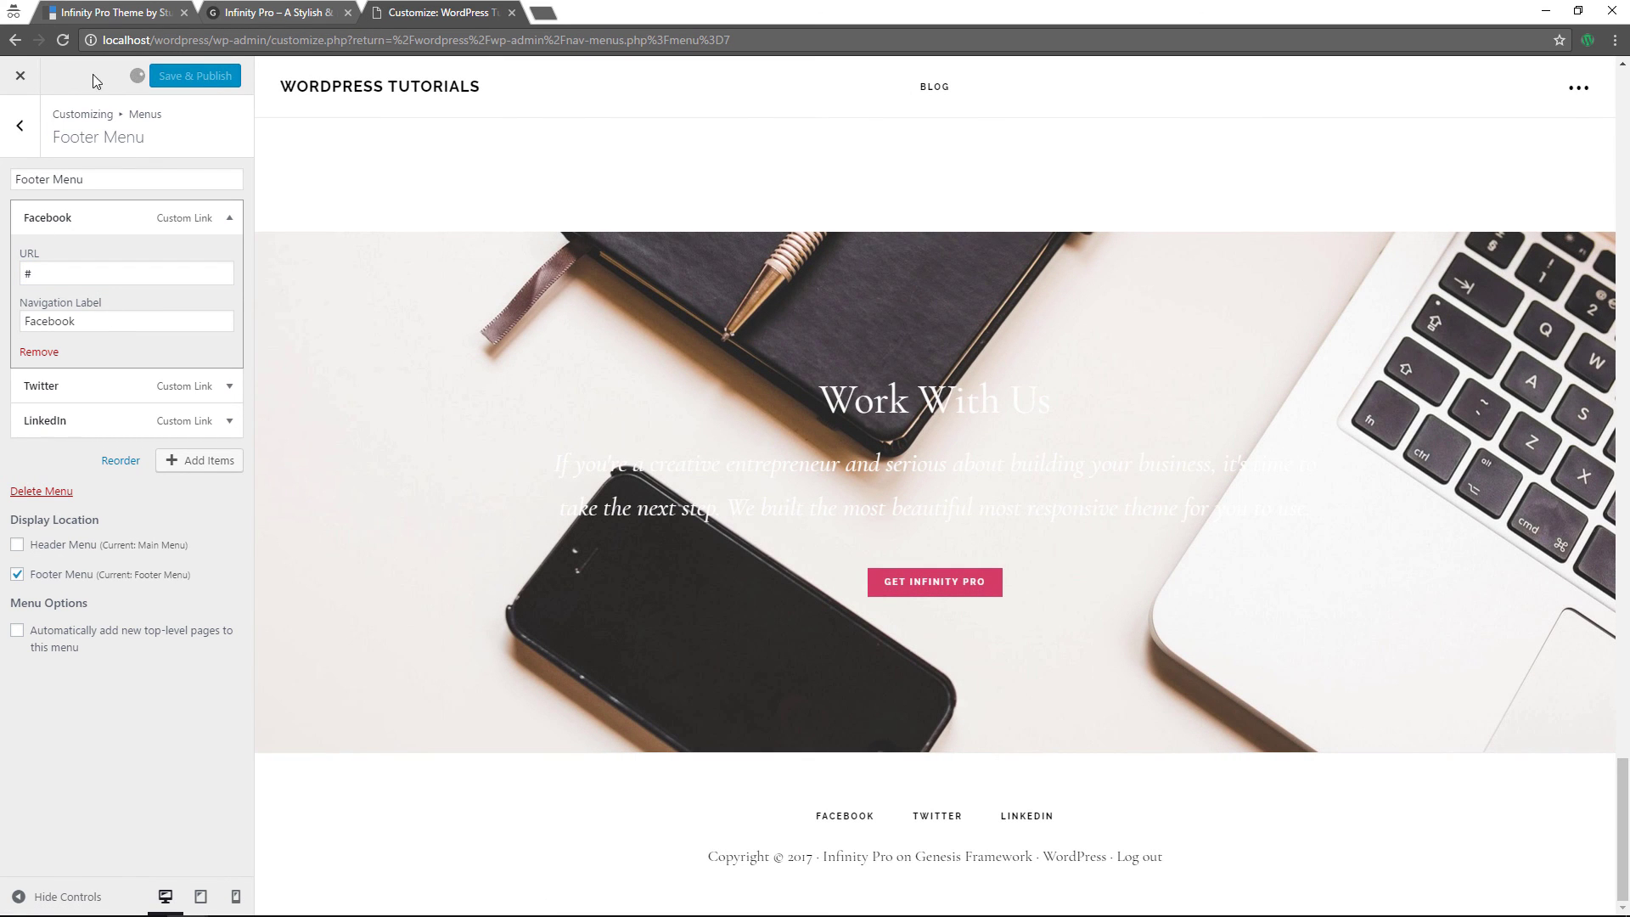
pyautogui.click(20, 75)
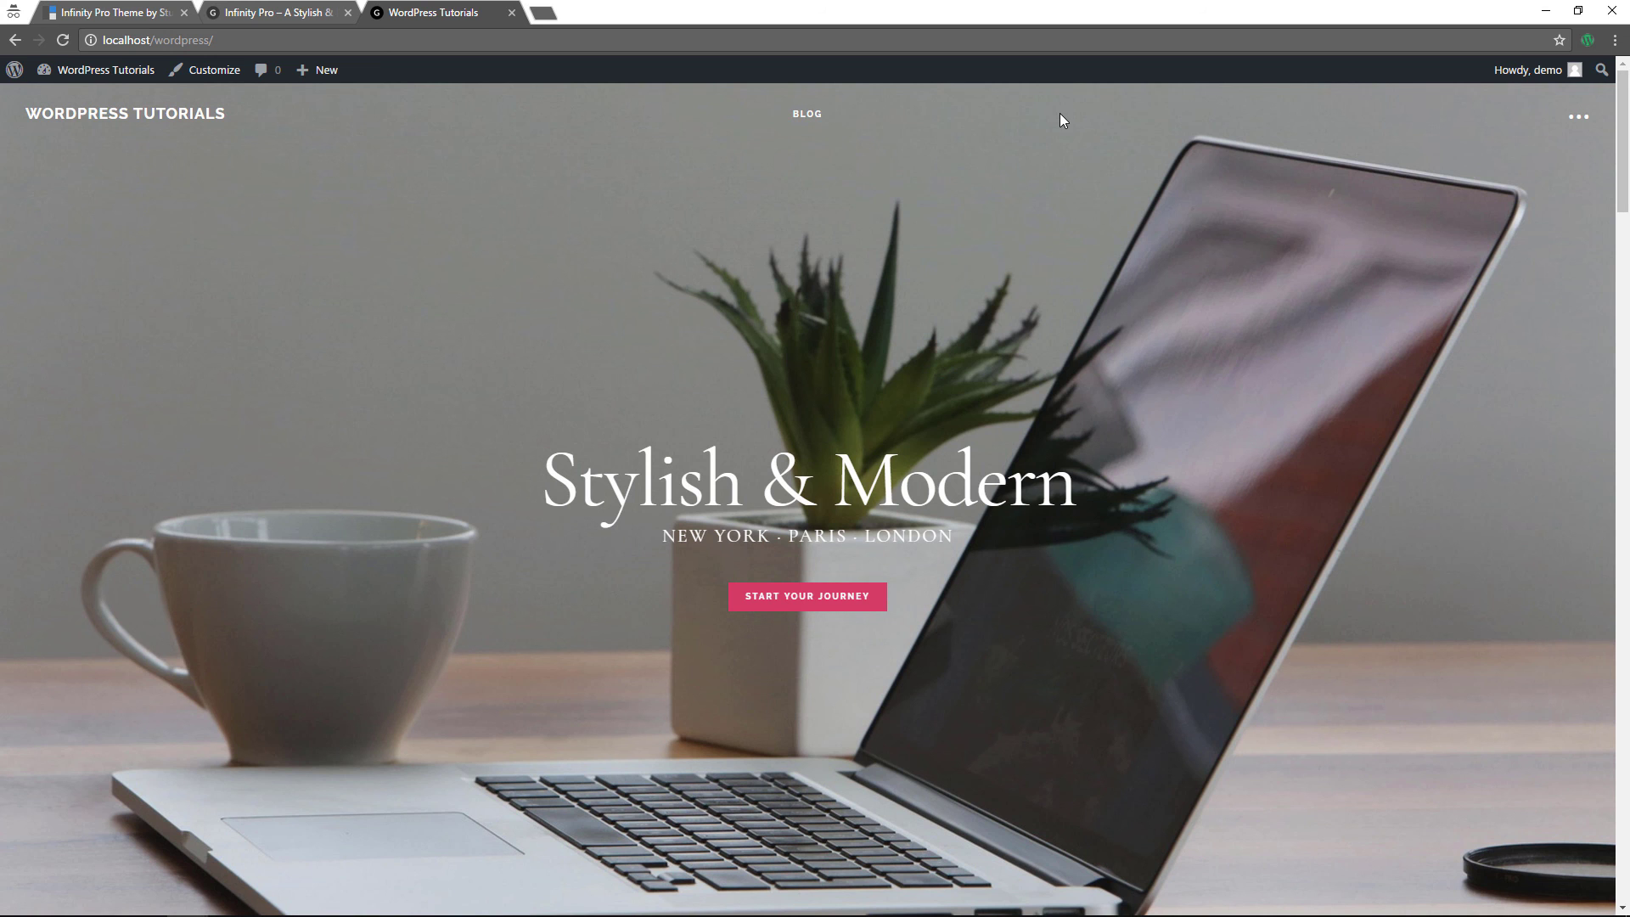
# - Look through the sections of the live front page and return to its top
pyautogui.scroll(-5, 894, 323)
pyautogui.scroll(-5, 894, 321)
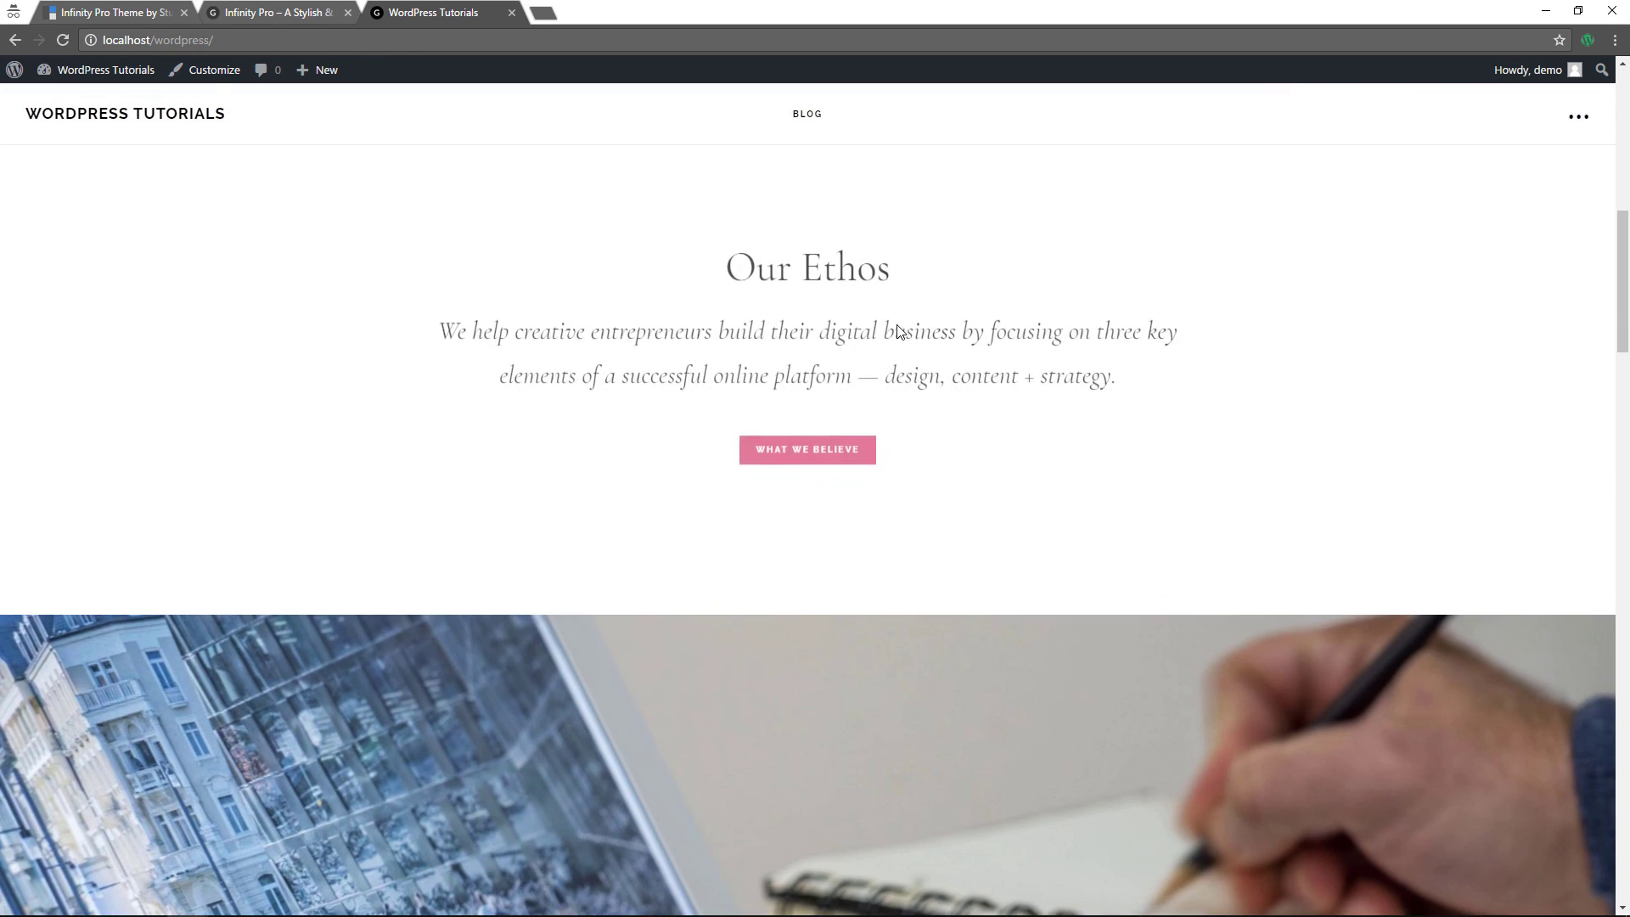
pyautogui.scroll(-5, 920, 357)
pyautogui.scroll(-15, 928, 375)
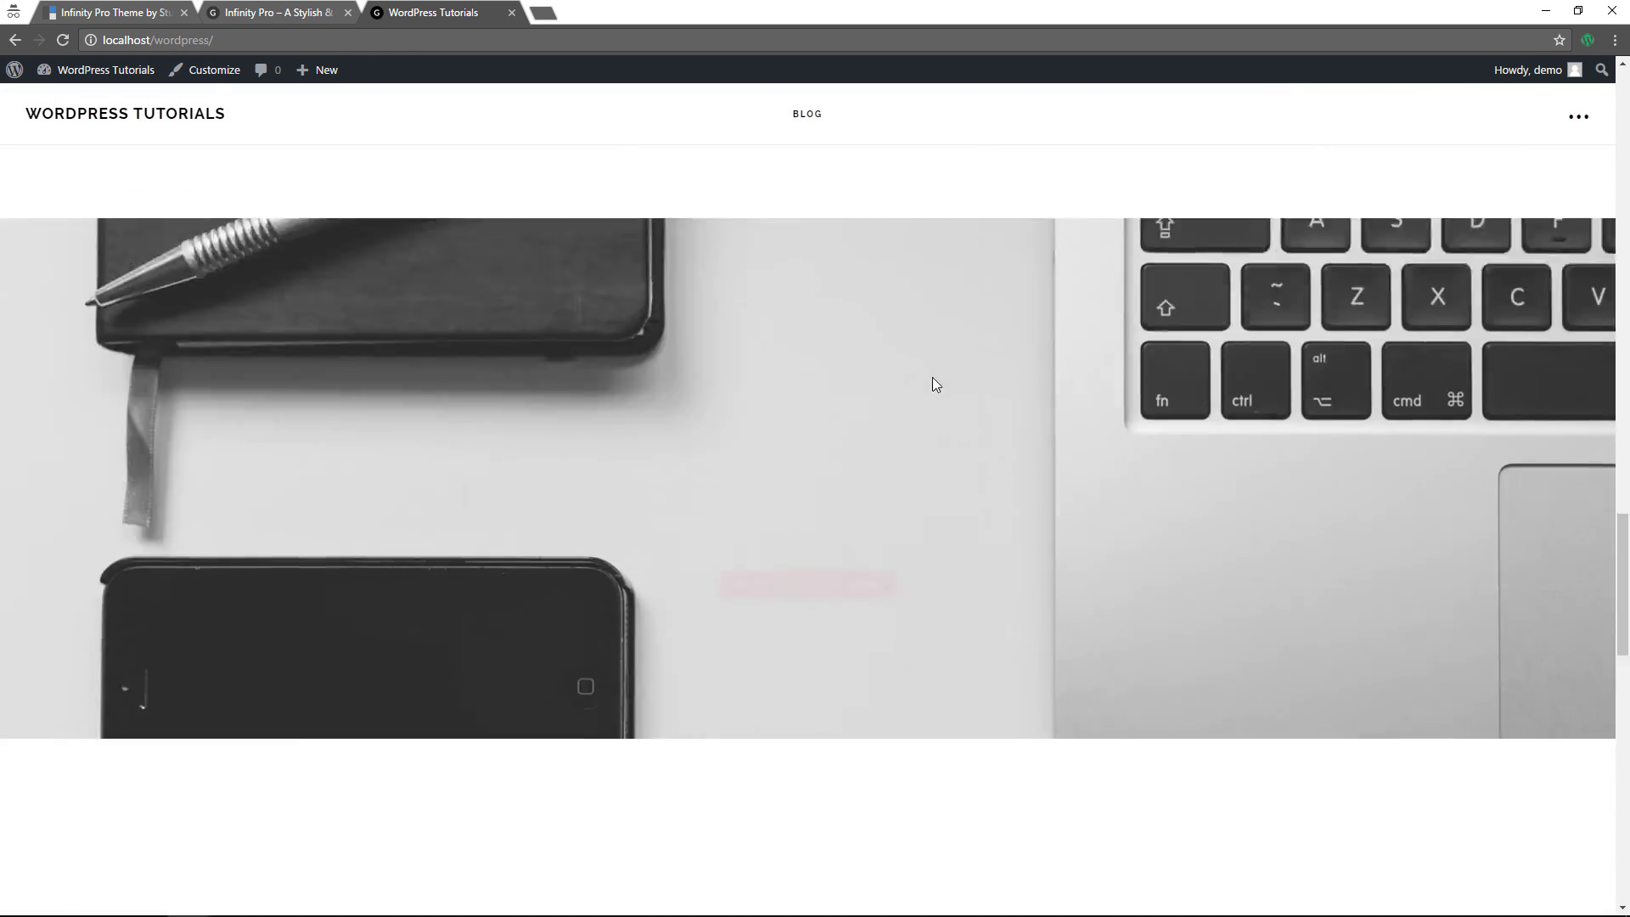
pyautogui.scroll(20, 945, 400)
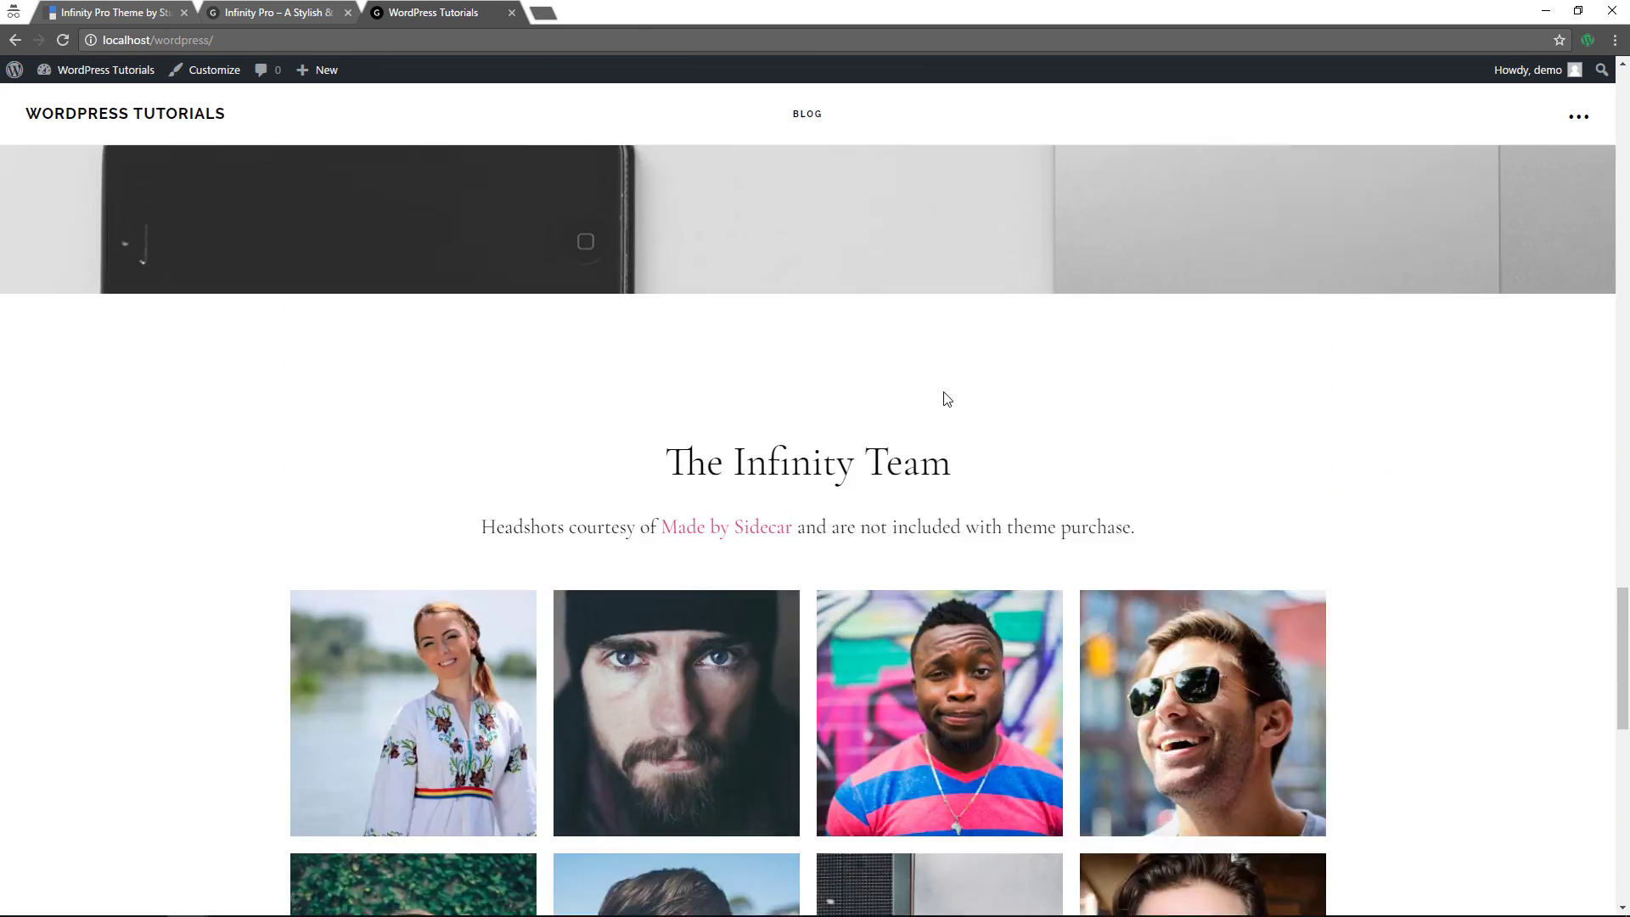
pyautogui.scroll(8, 947, 399)
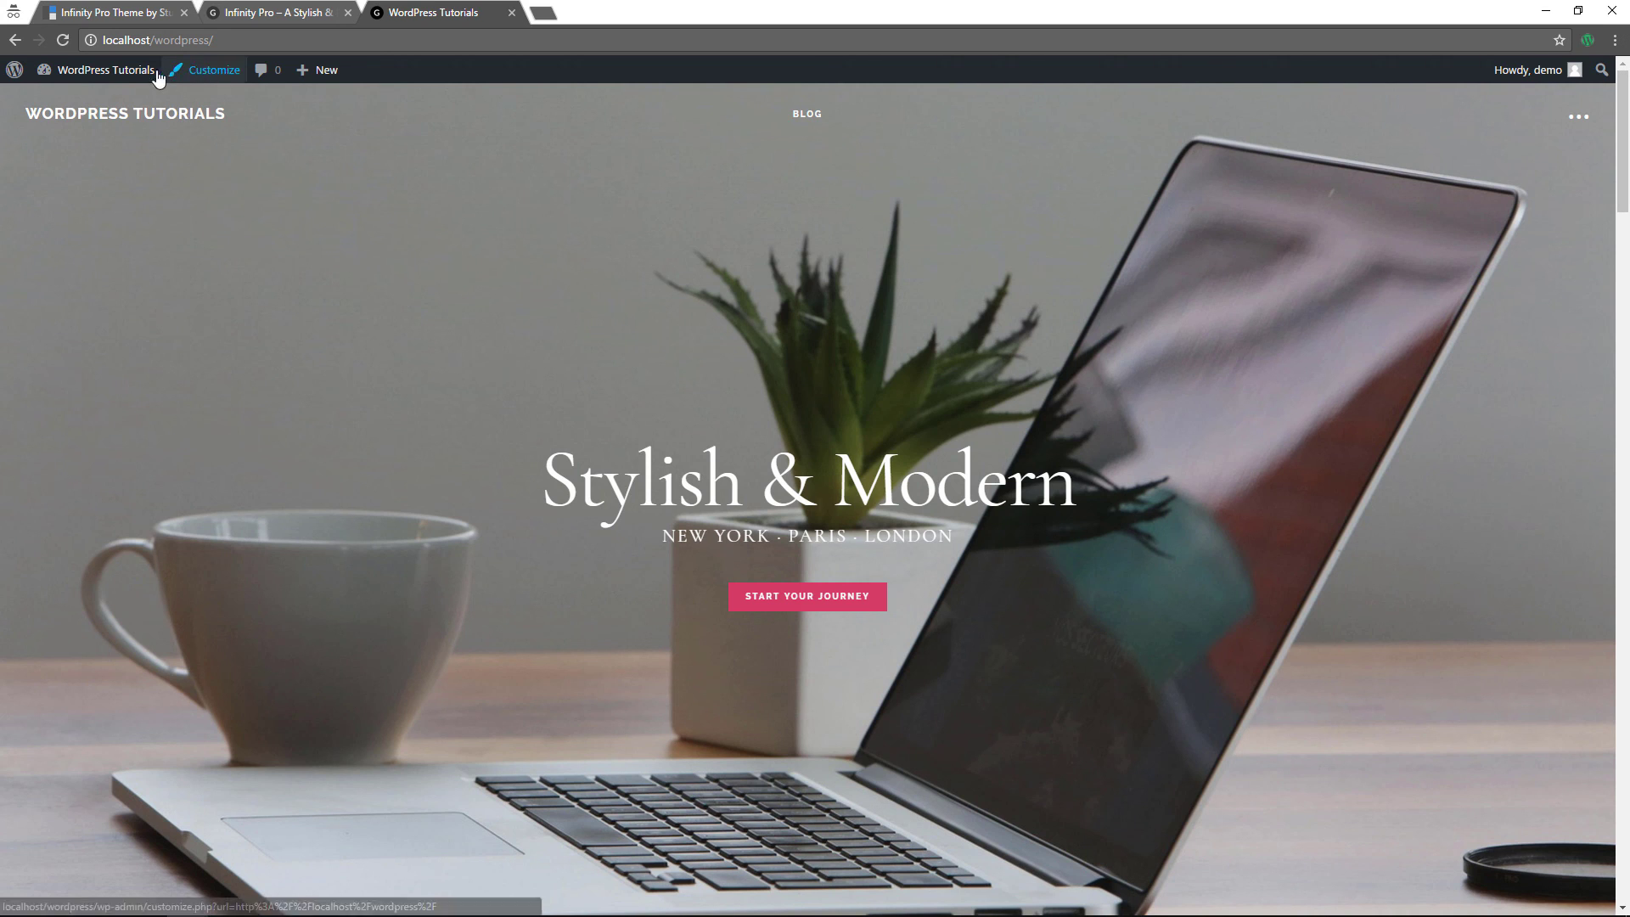
# - Open Blog Post 1 from the blog page for editing and examine its Theme SEO Settings, from document title to custom redirect URL
pyautogui.click(806, 114)
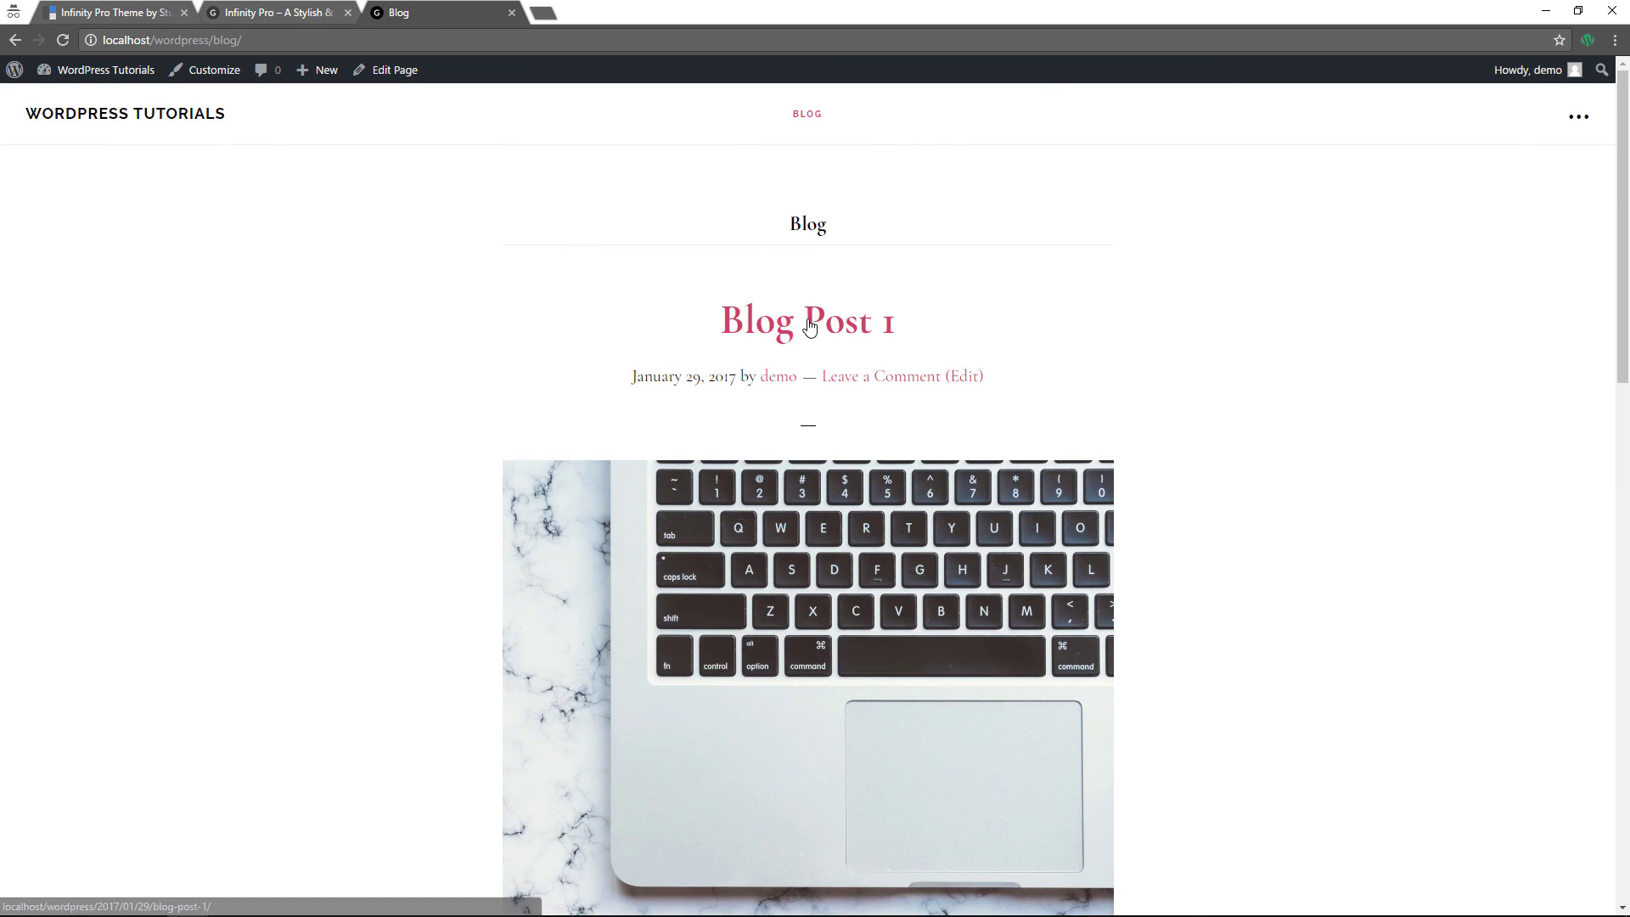
pyautogui.click(806, 325)
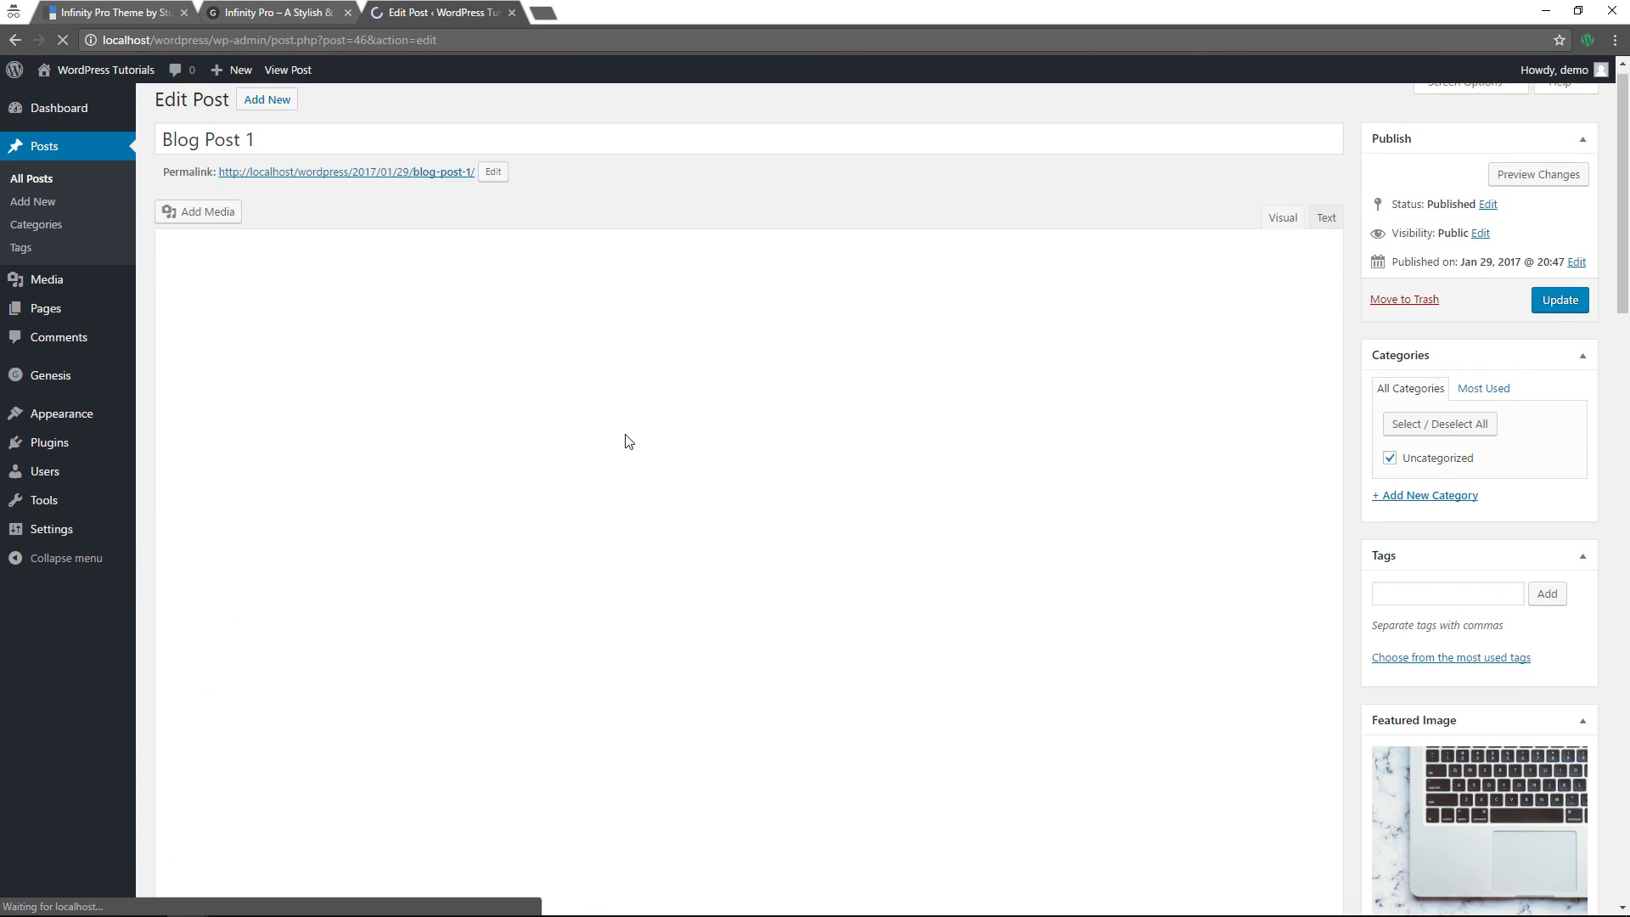
pyautogui.scroll(-3, 626, 436)
pyautogui.scroll(-10, 626, 436)
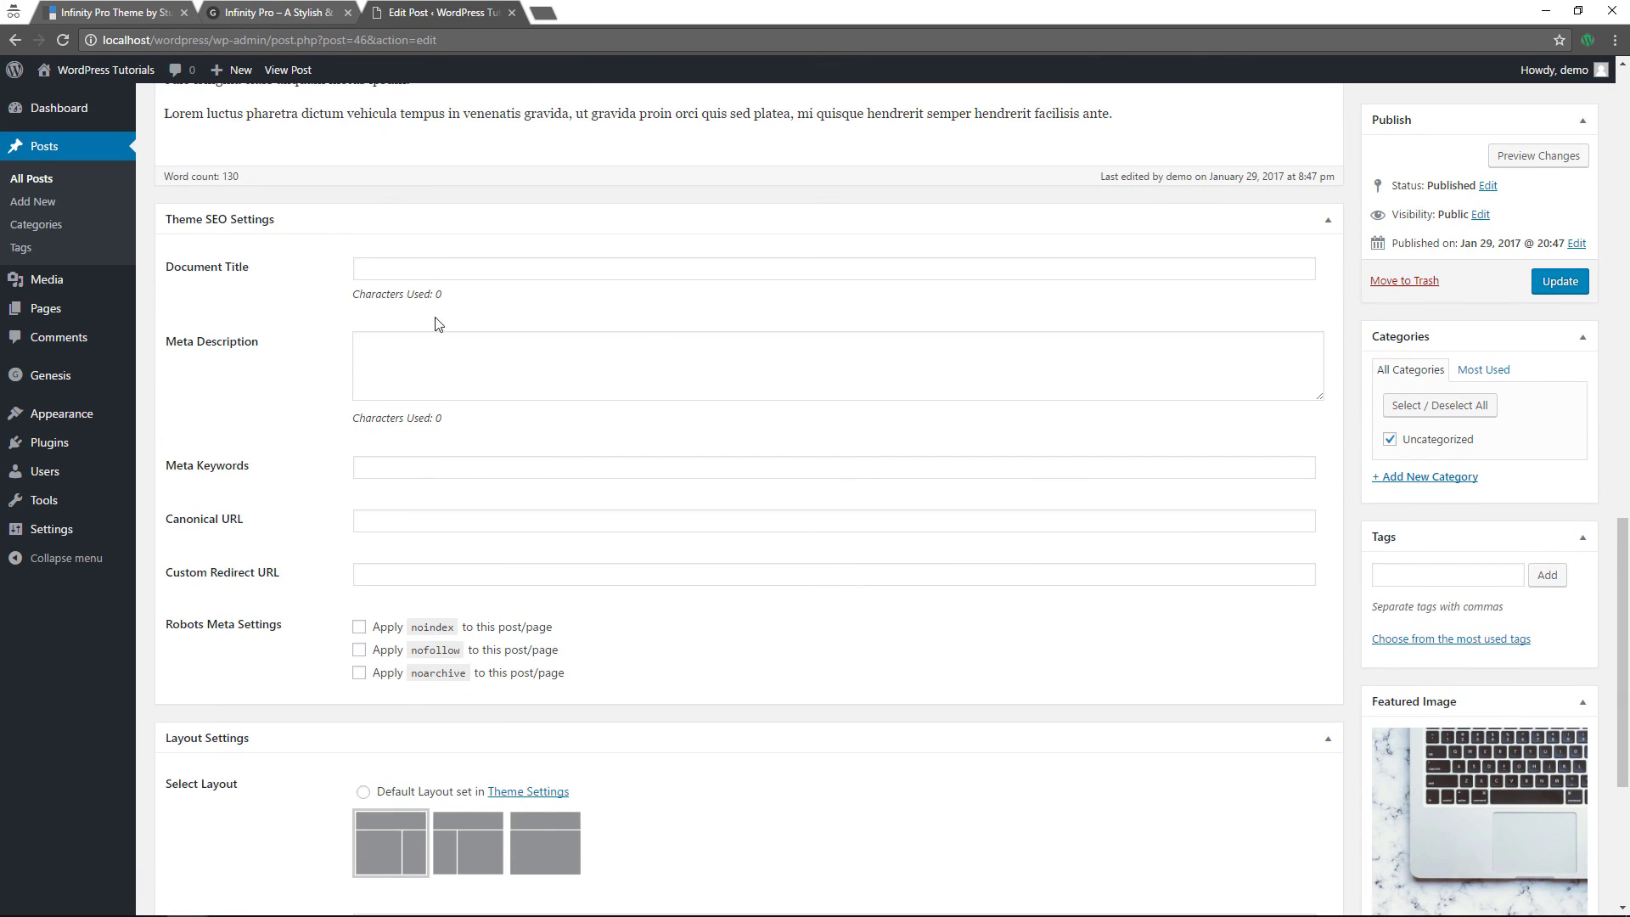
pyautogui.click(411, 266)
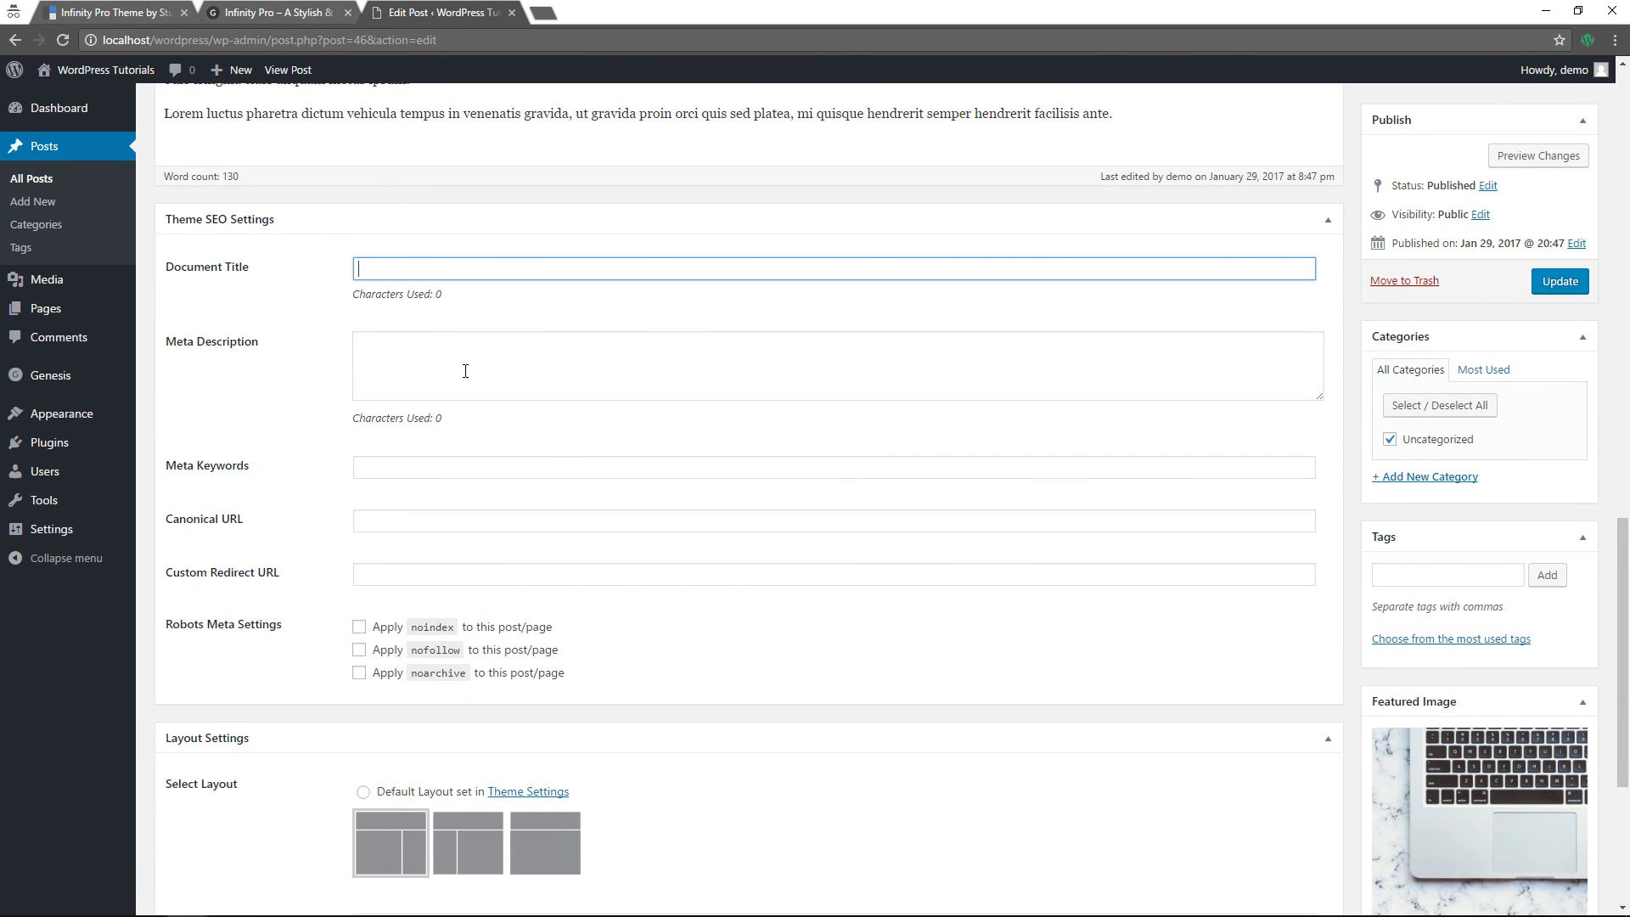
pyautogui.click(540, 364)
pyautogui.click(475, 471)
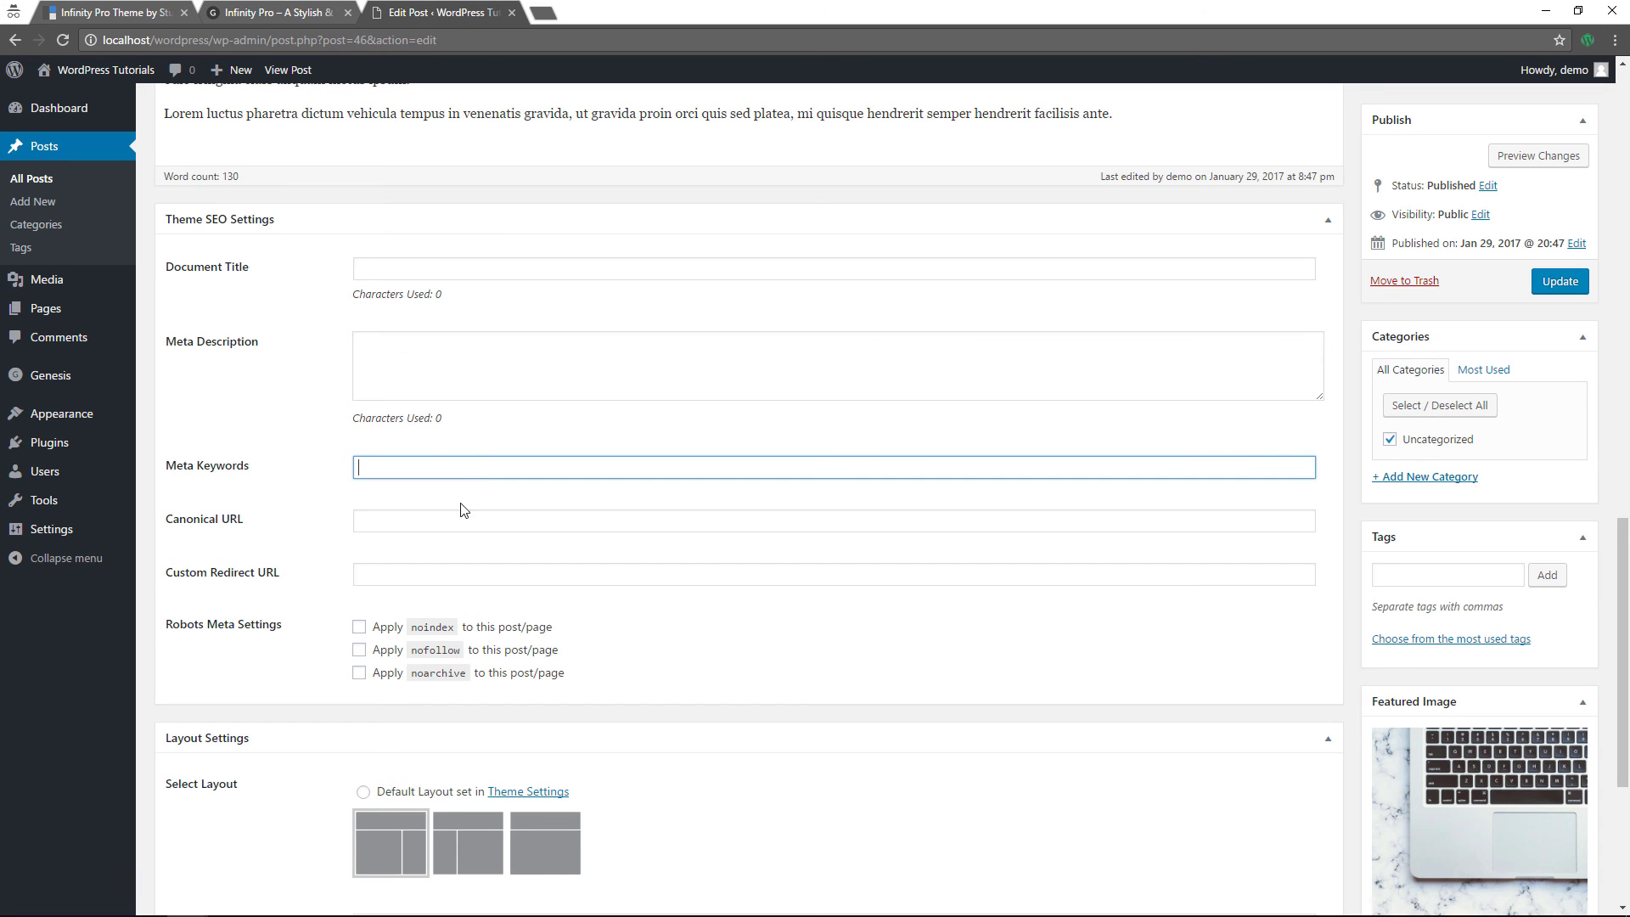
pyautogui.click(380, 526)
pyautogui.click(422, 572)
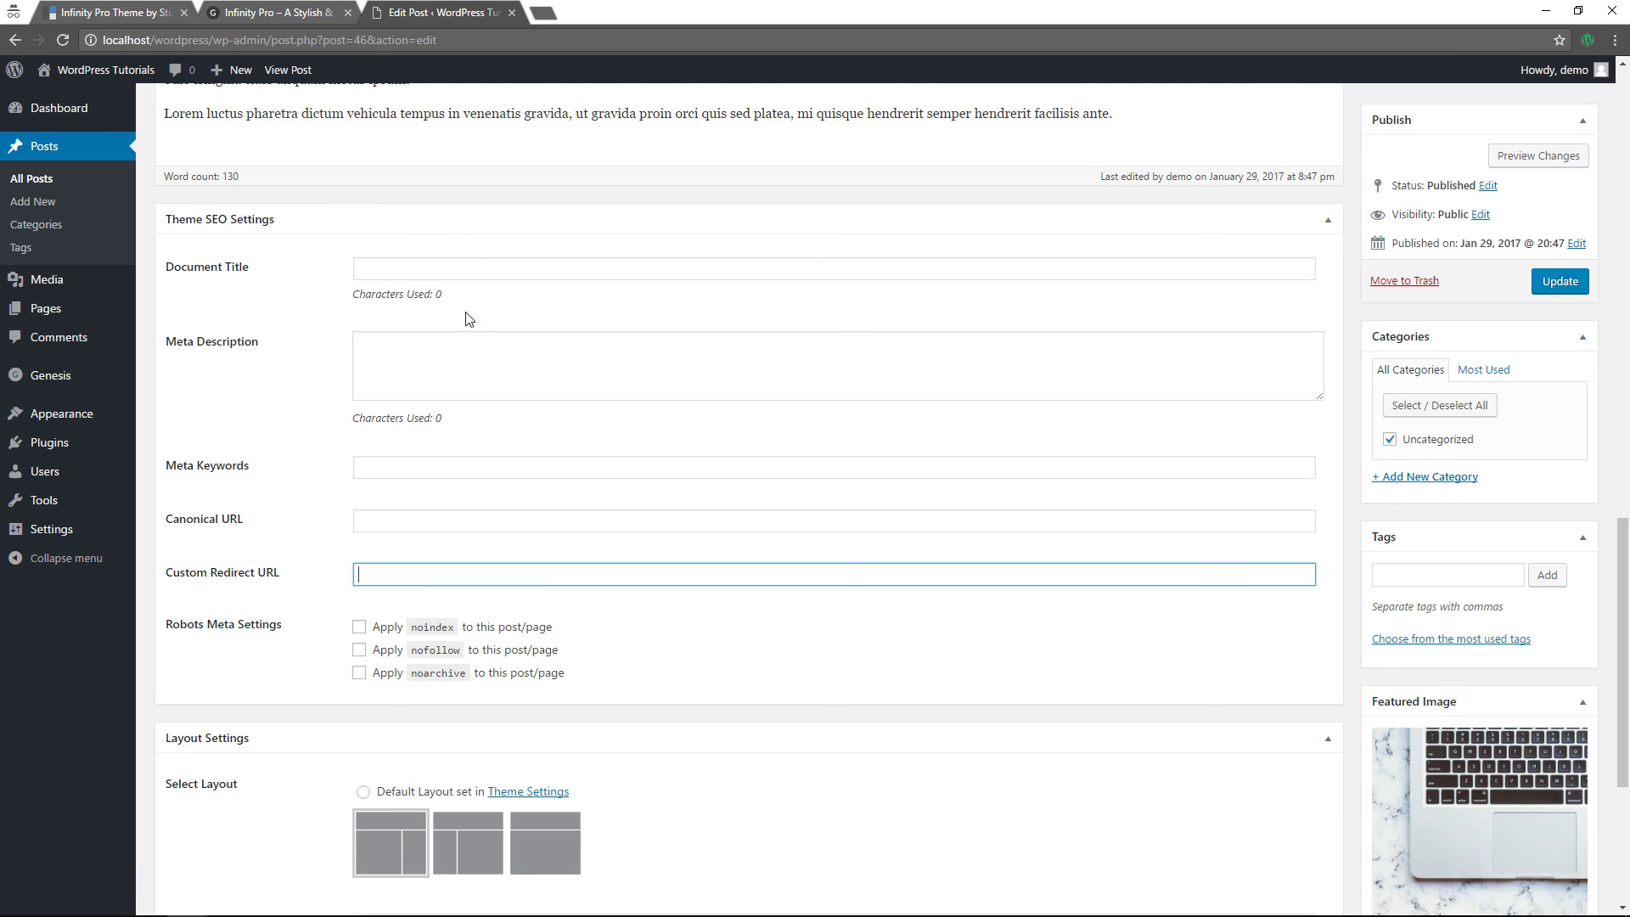
pyautogui.scroll(8, 466, 320)
# - Visit the site's front page from the post editor and review its finished sections
pyautogui.click(101, 99)
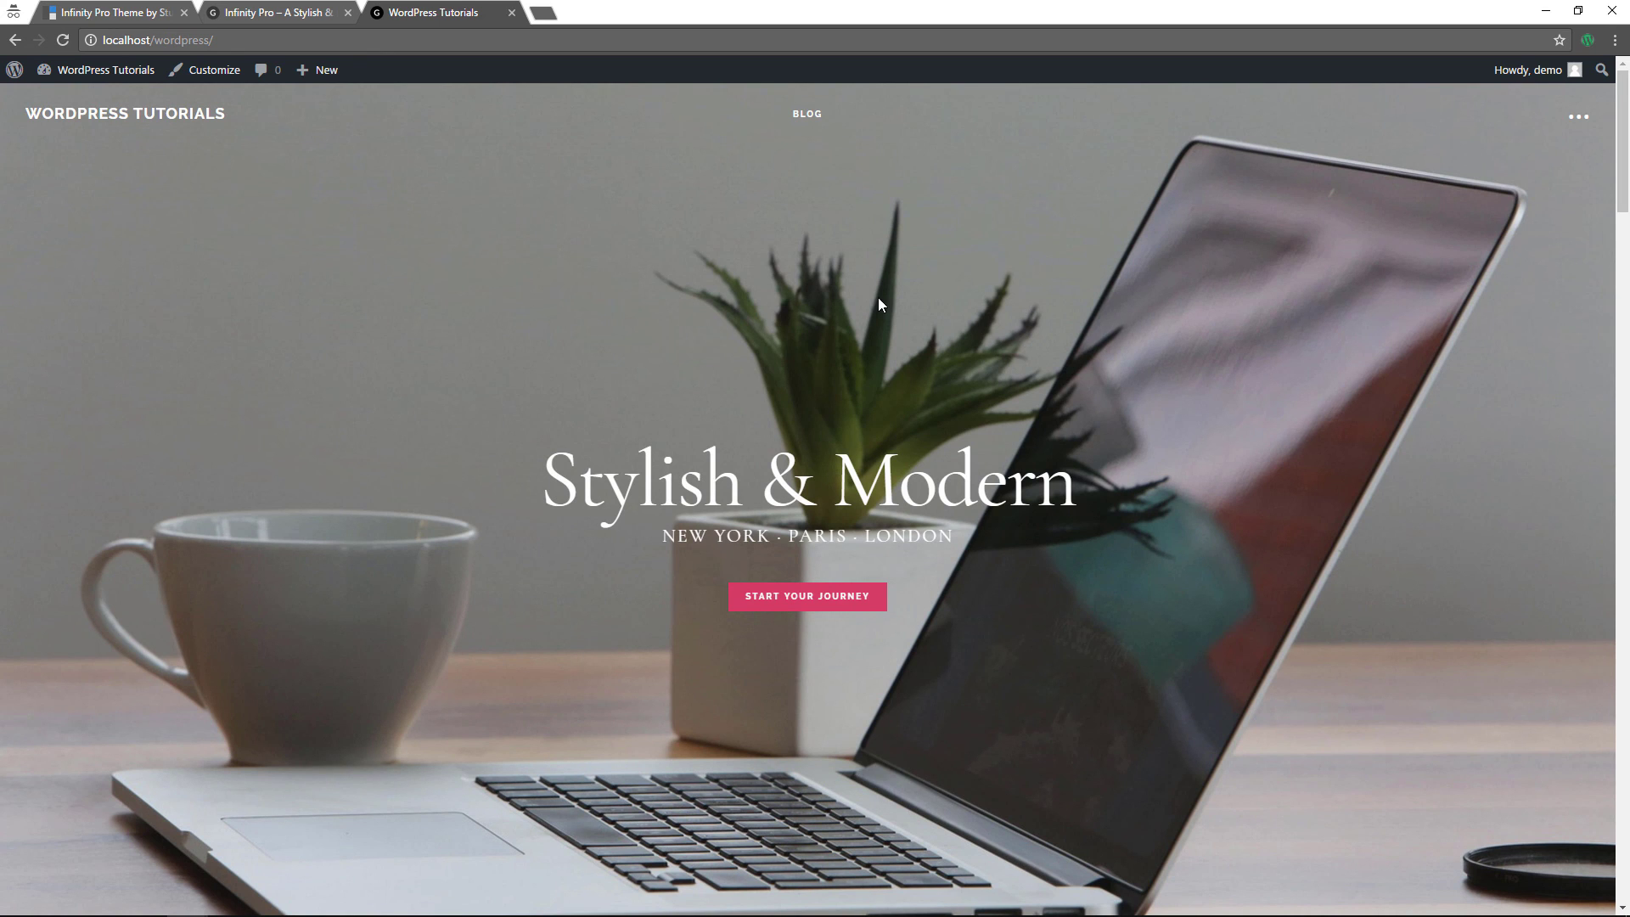
pyautogui.scroll(-10, 1137, 274)
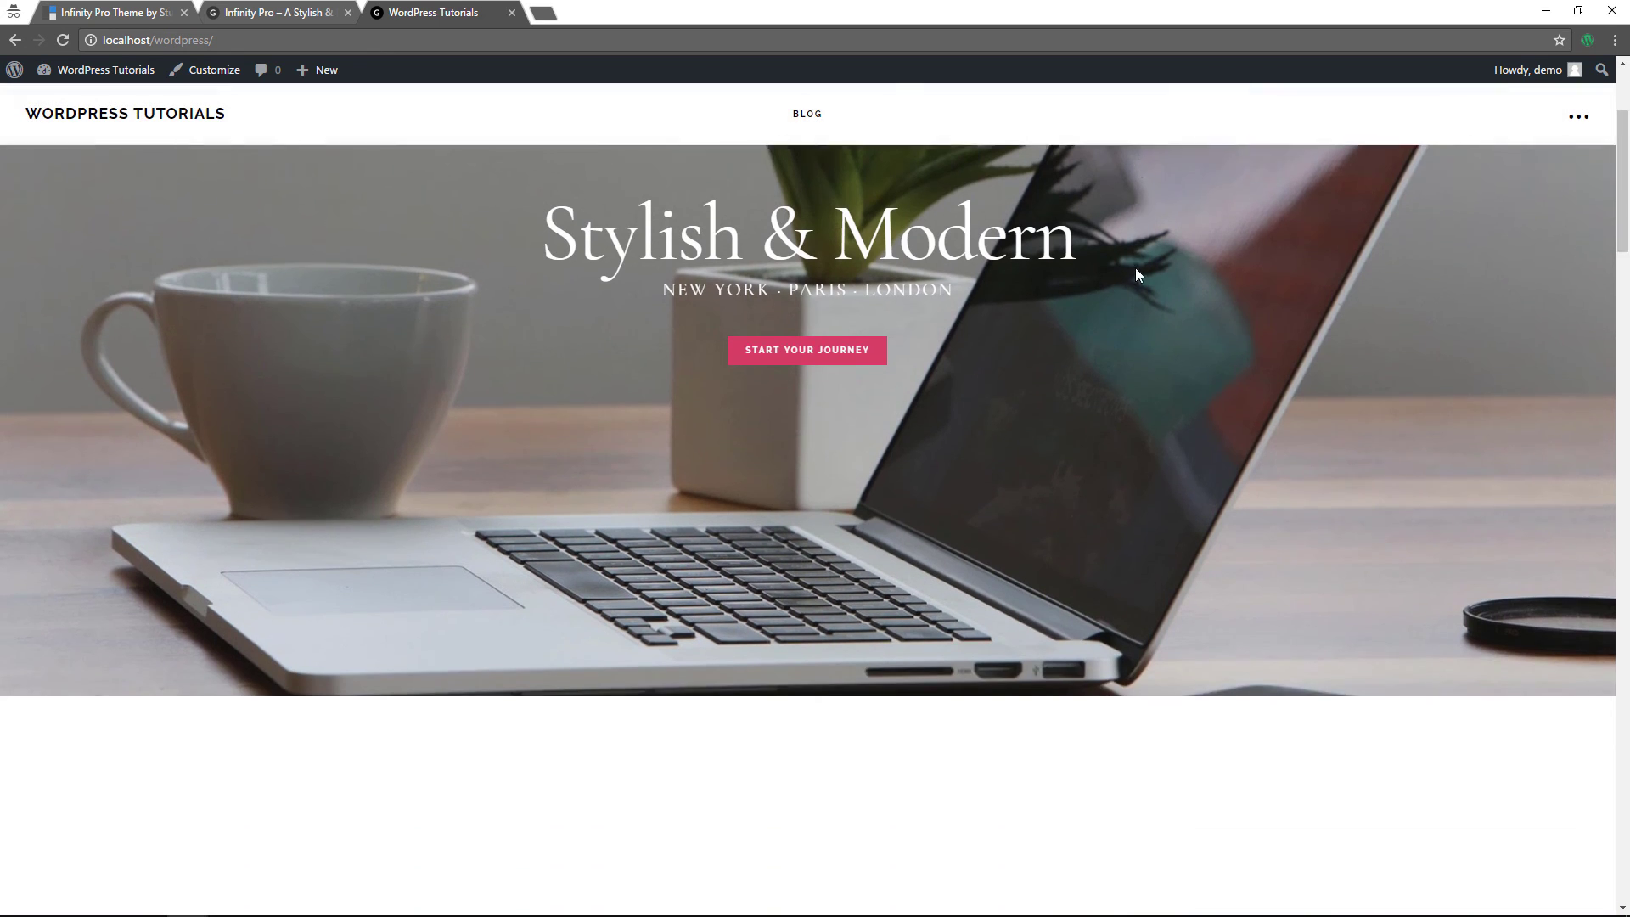
pyautogui.scroll(-12, 1139, 274)
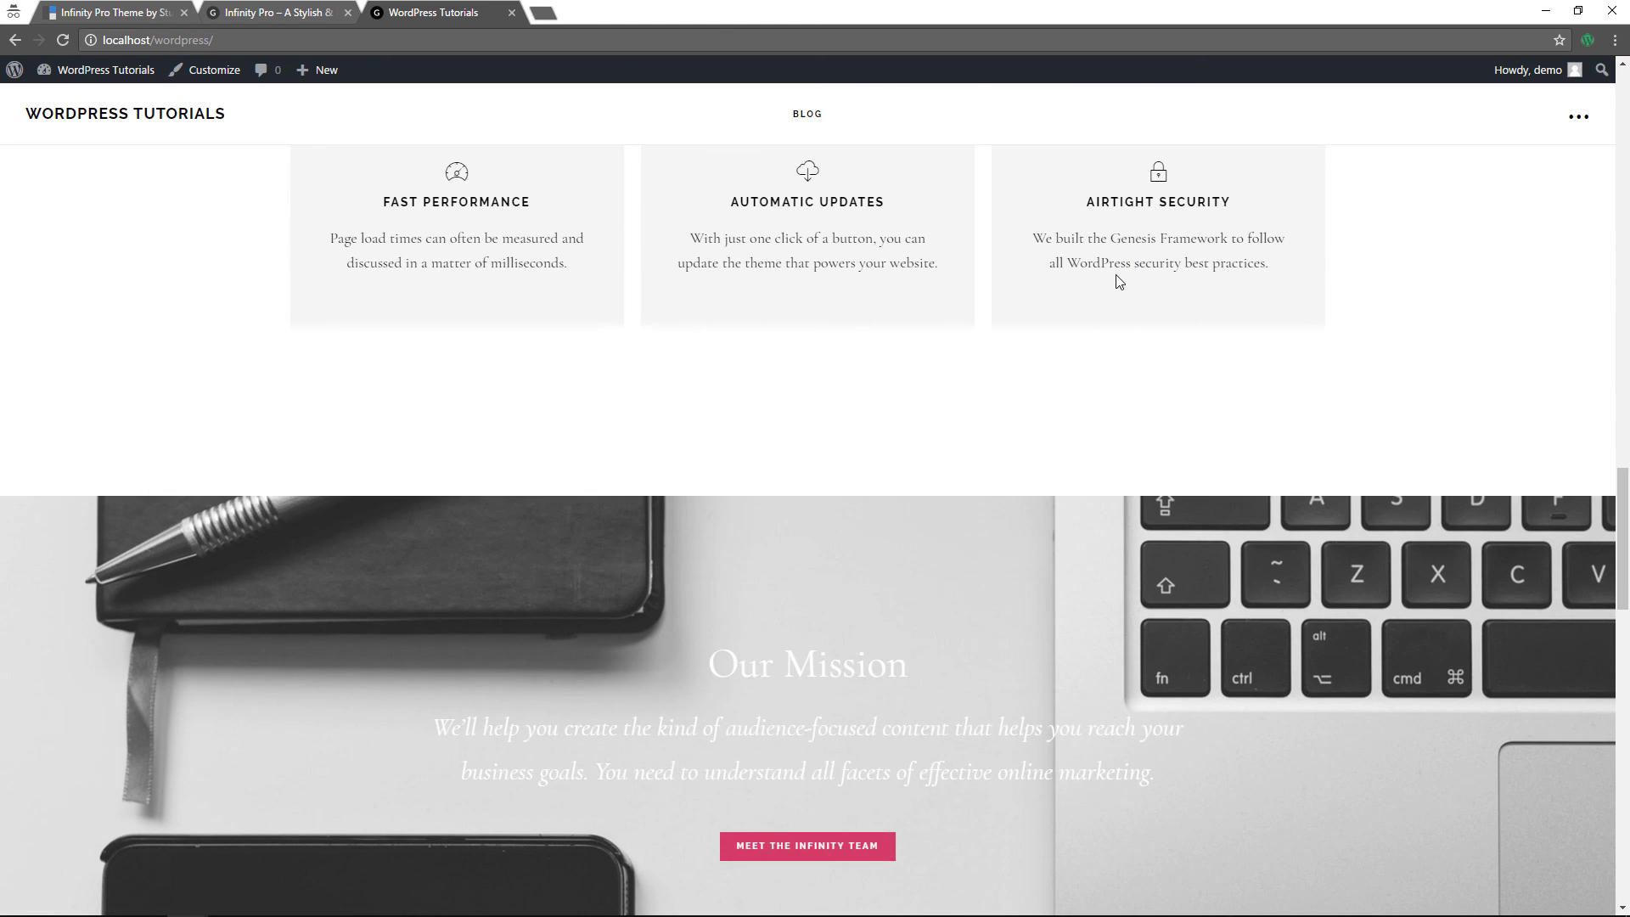
pyautogui.scroll(-5, 901, 334)
pyautogui.scroll(20, 898, 329)
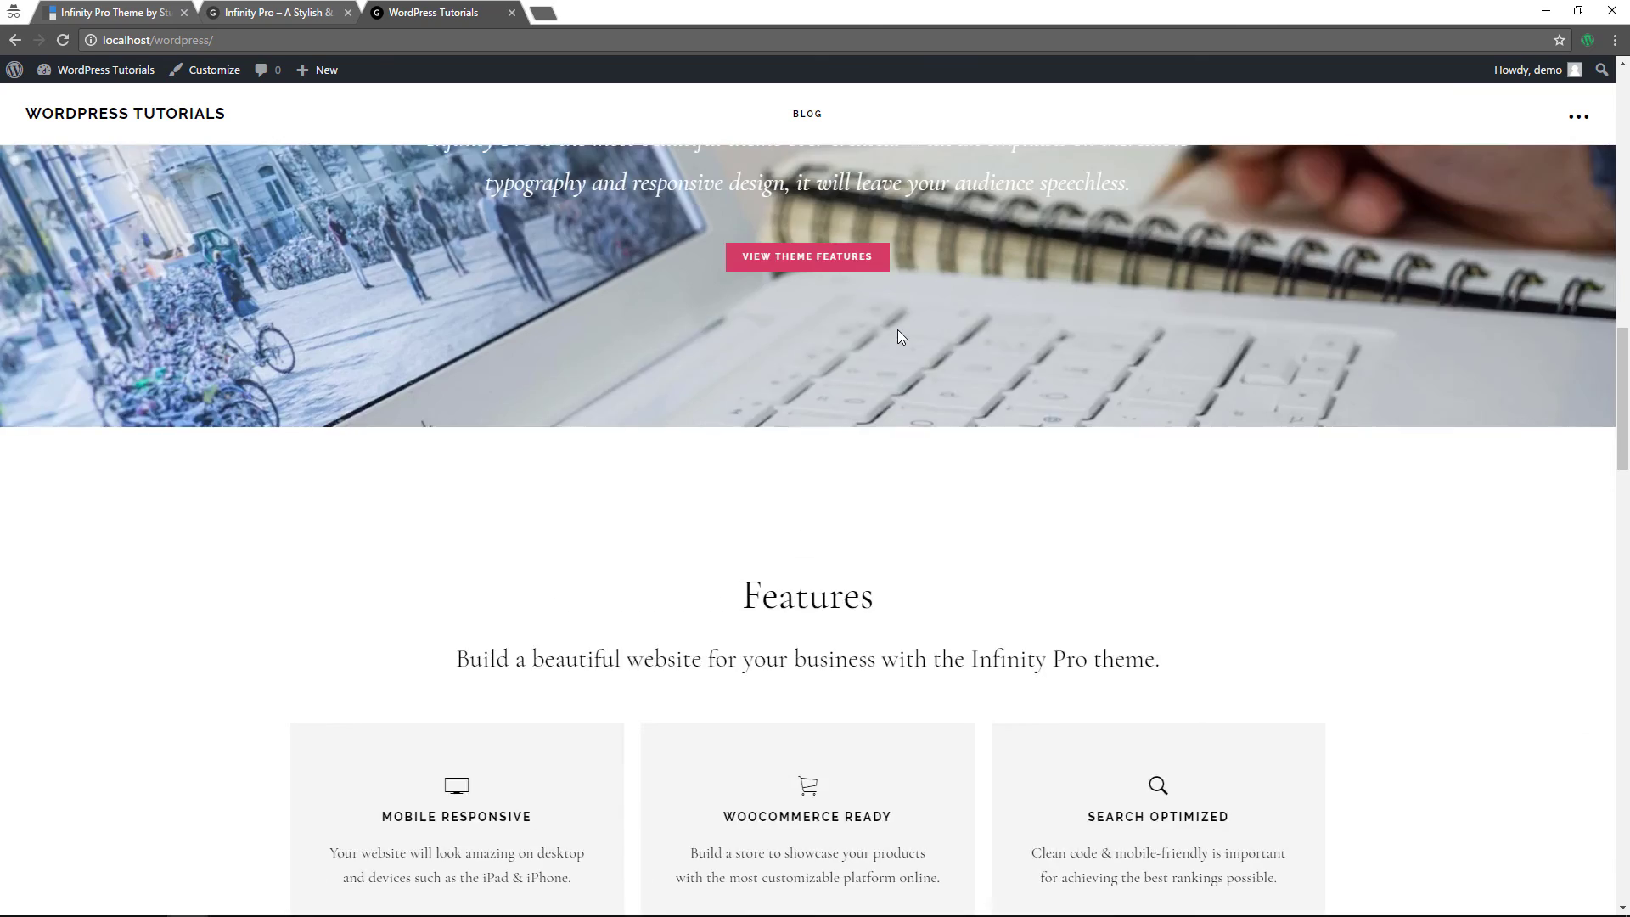
# - Switch to the StudioPress product page for Infinity Pro and review its features and pricing options
pyautogui.scroll(4, 899, 330)
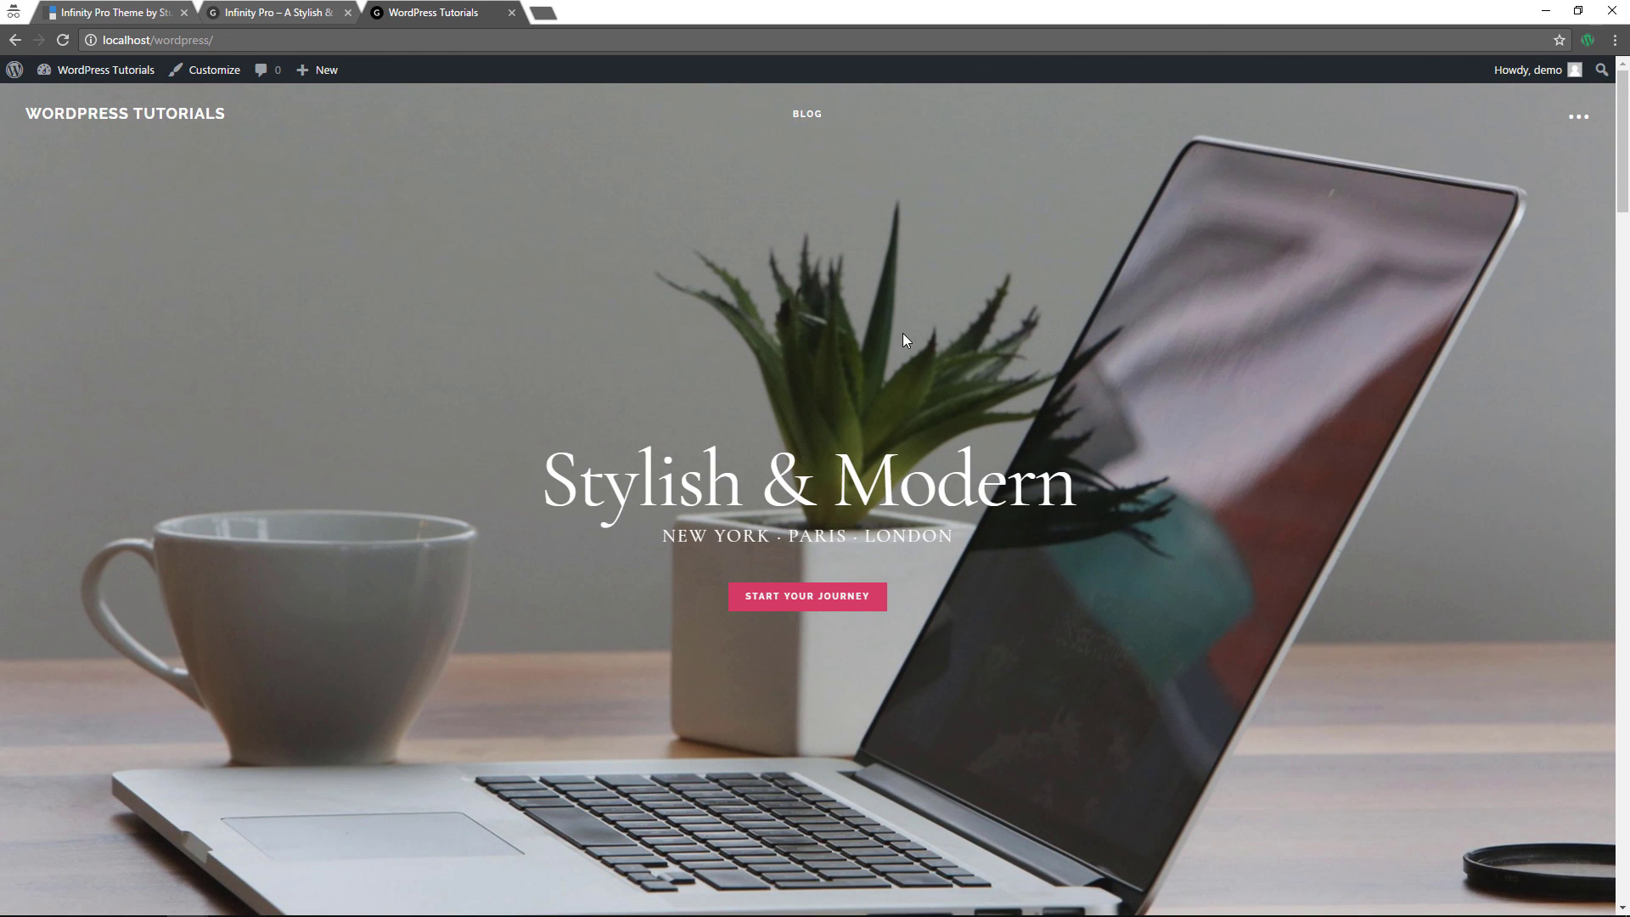
pyautogui.click(130, 15)
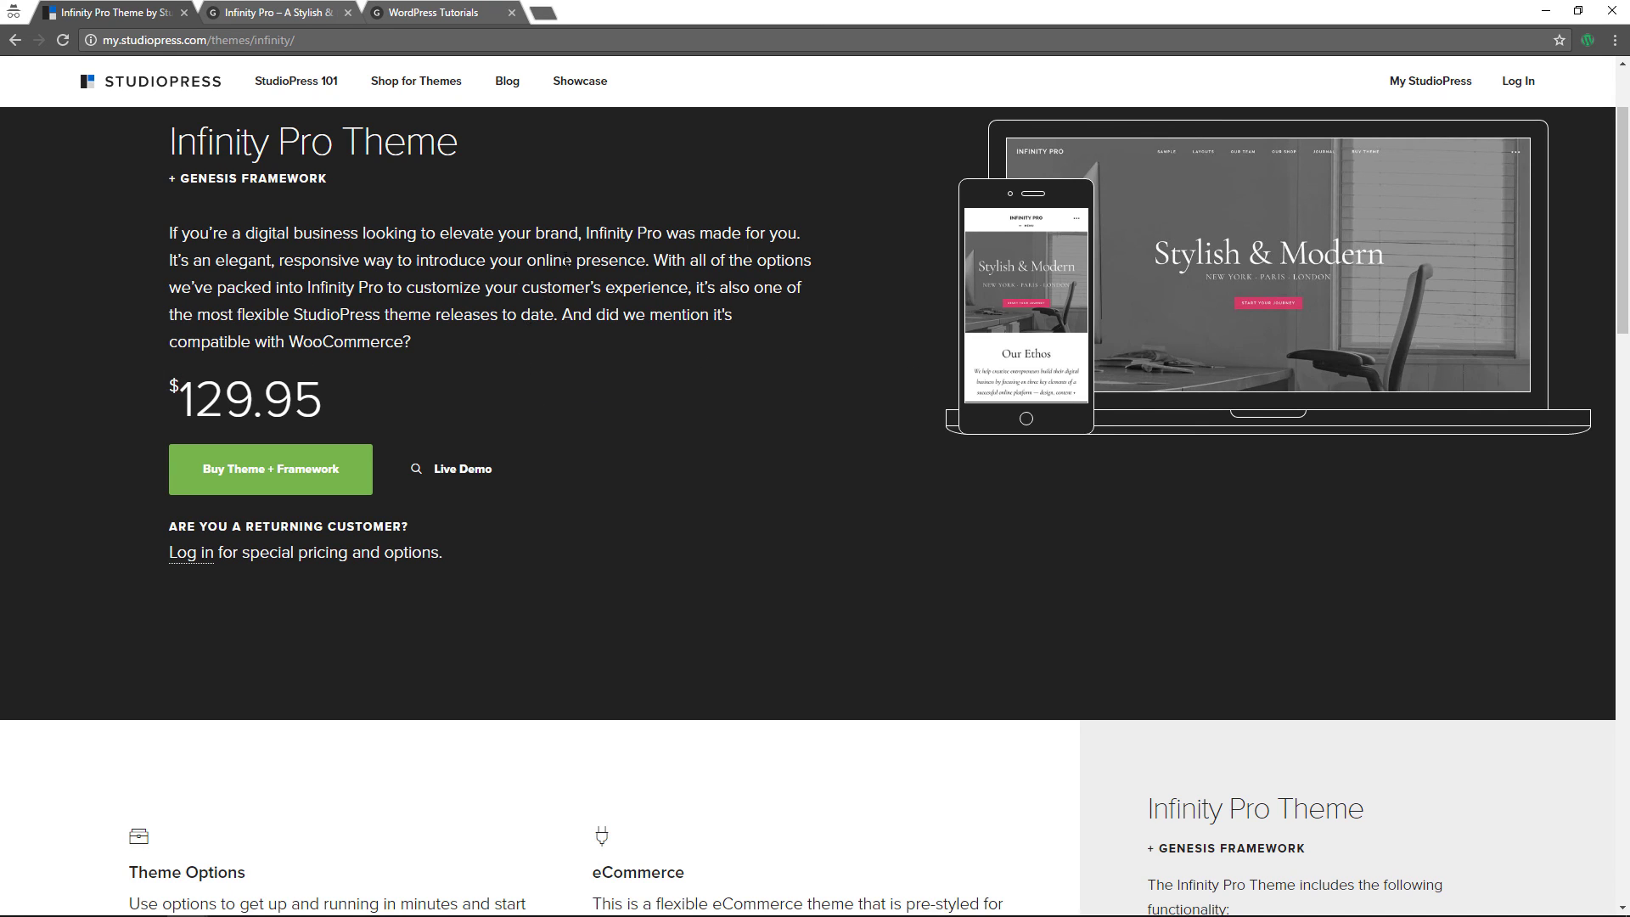
pyautogui.click(405, 15)
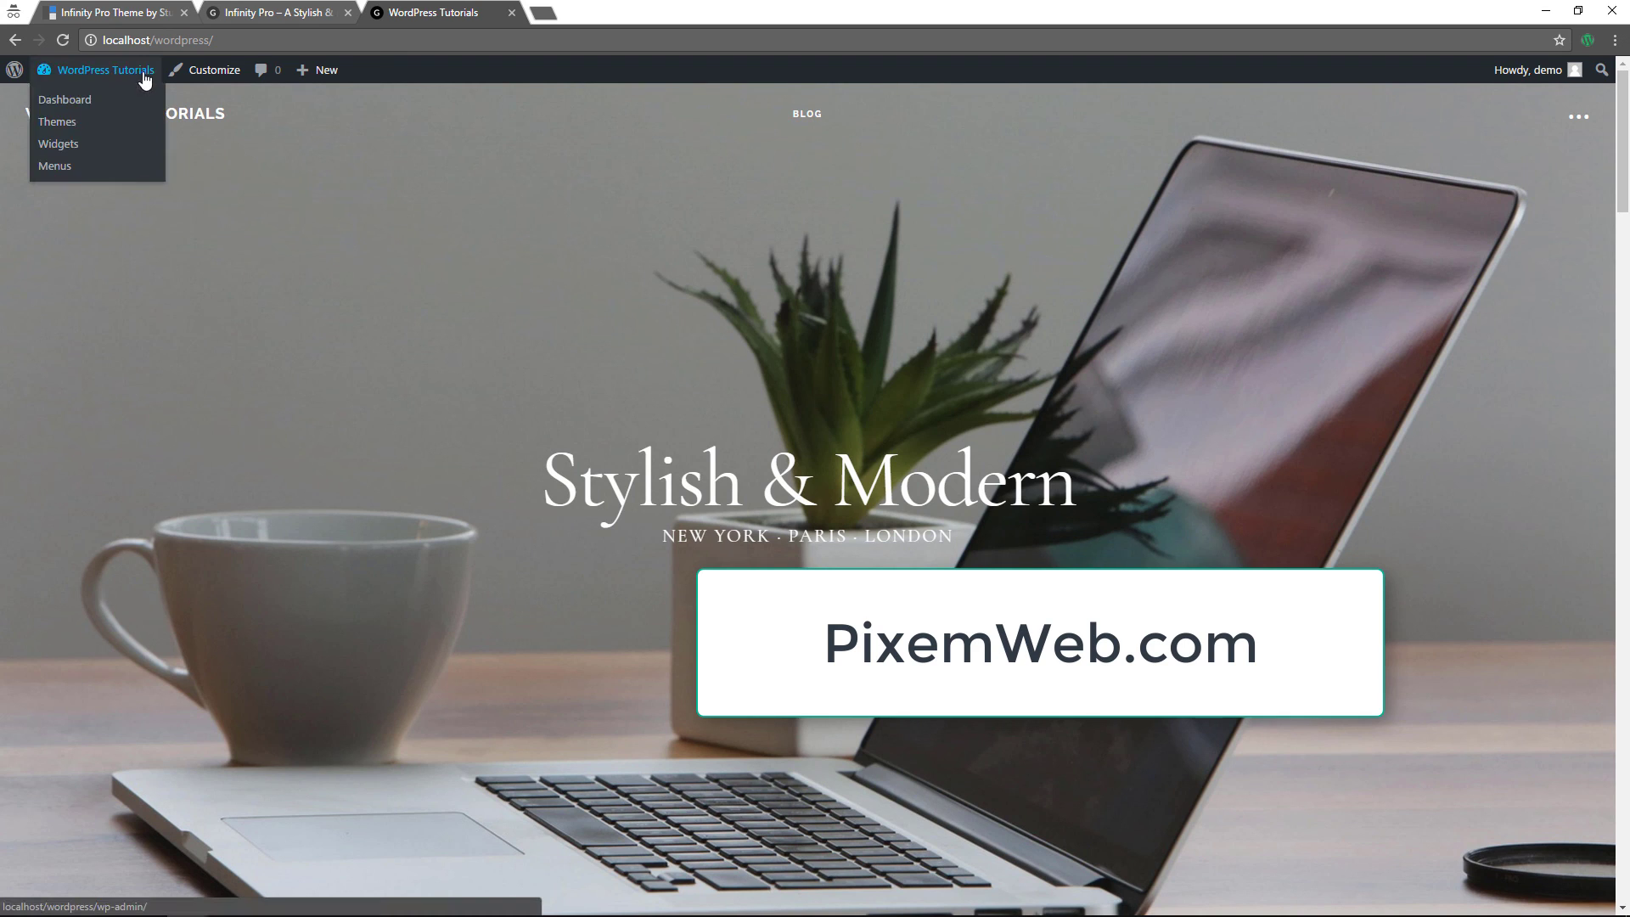
pyautogui.click(157, 14)
pyautogui.scroll(-15, 954, 458)
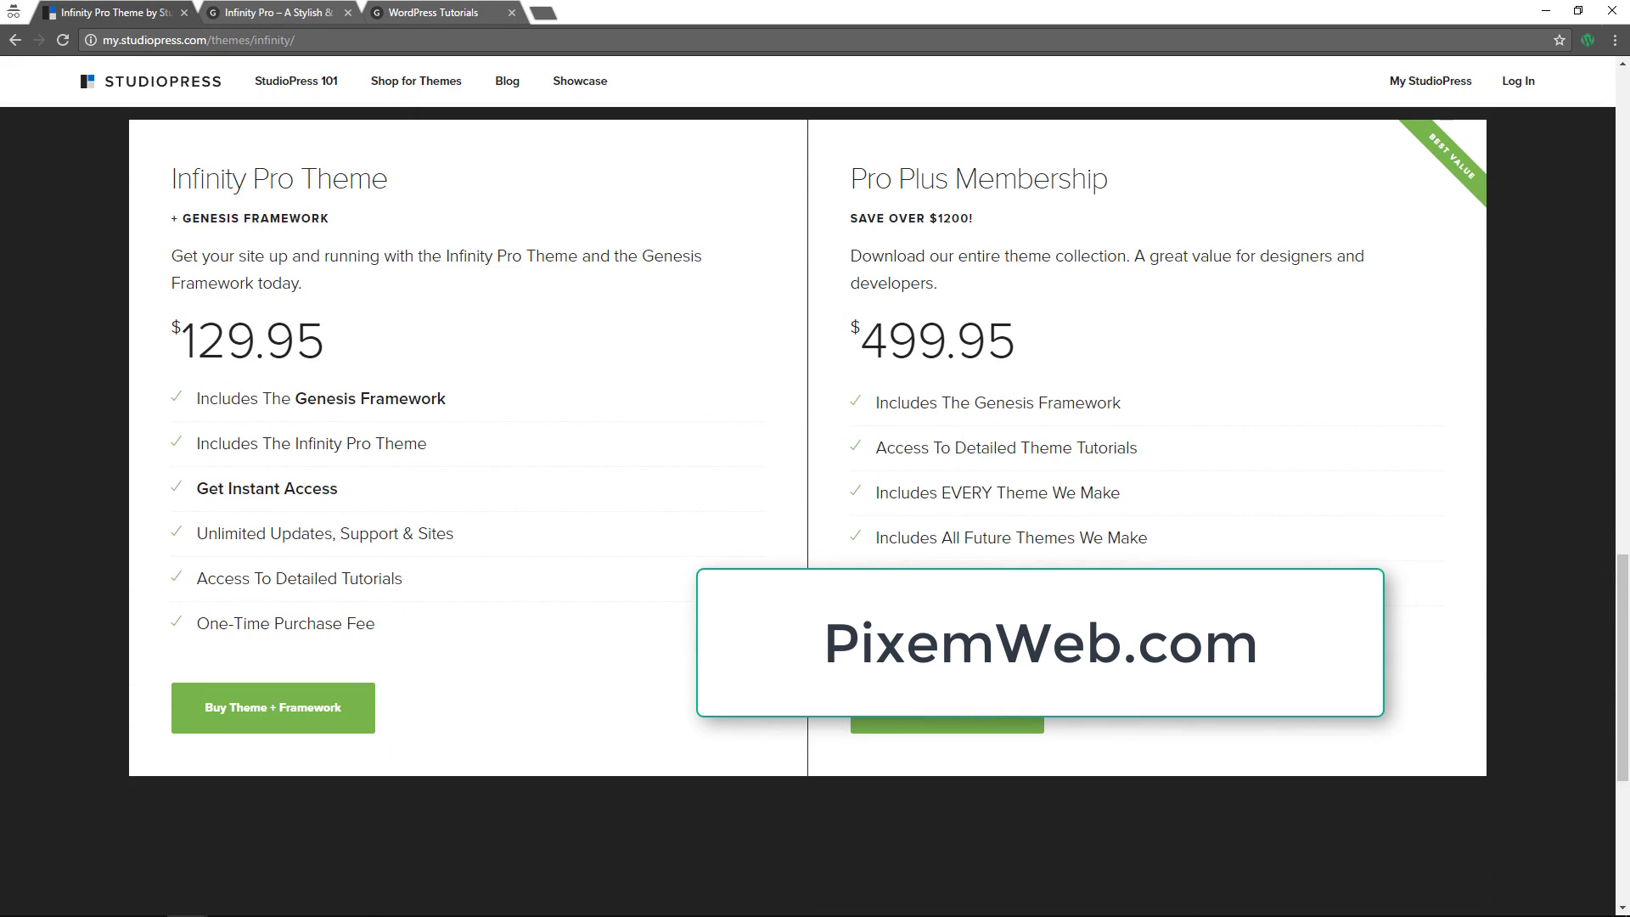
pyautogui.scroll(10, 815, 510)
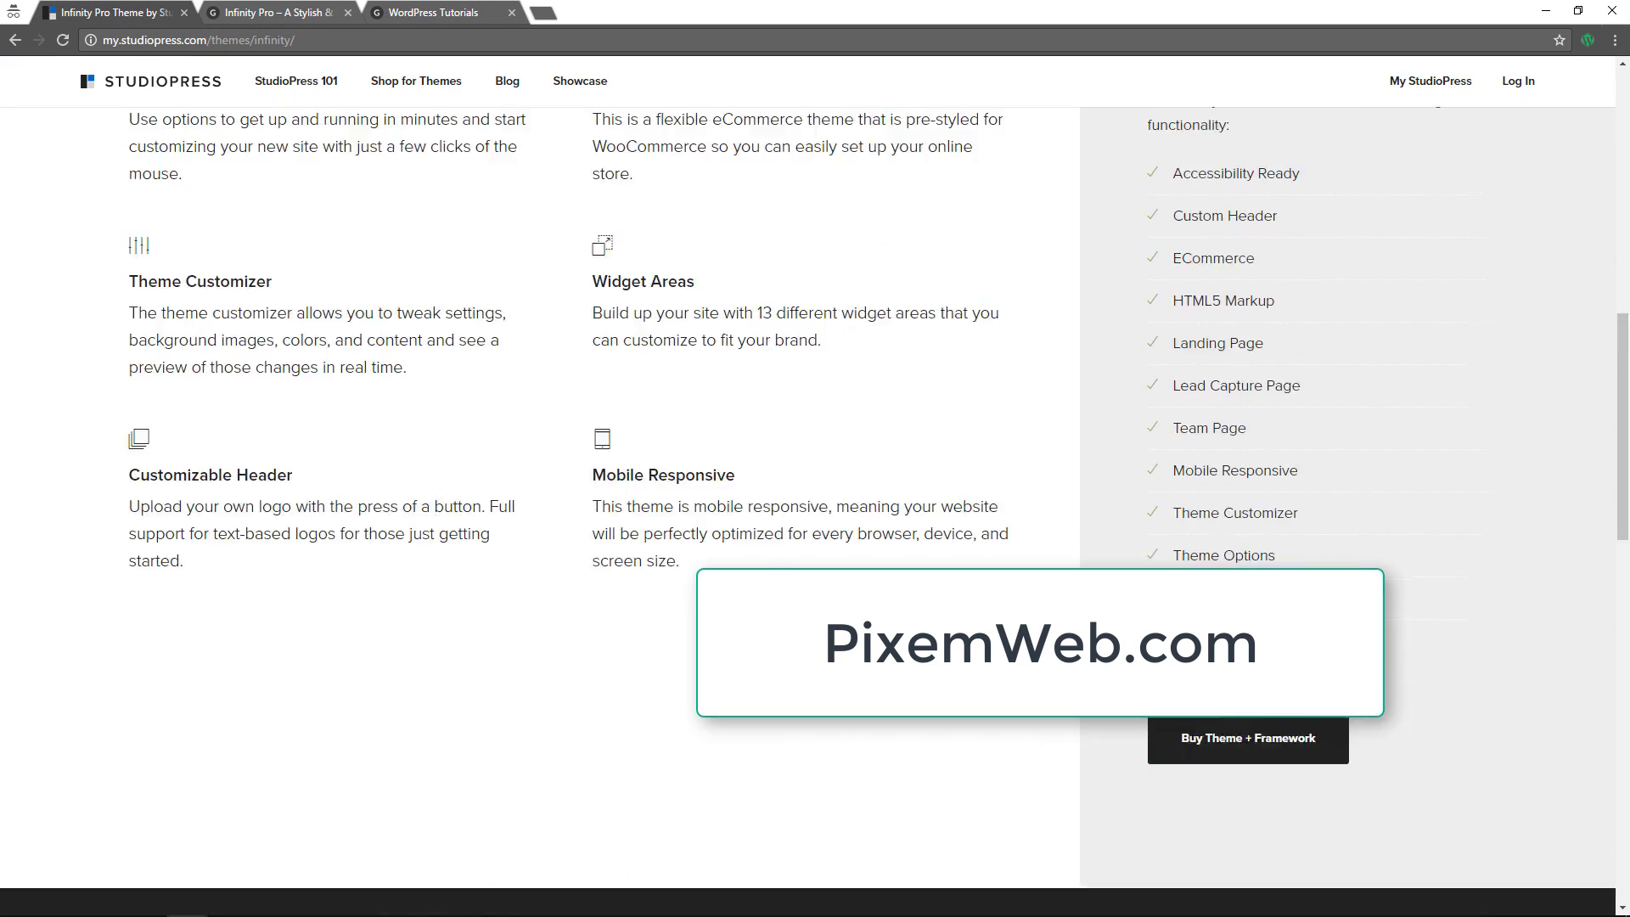
pyautogui.scroll(5, 720, 467)
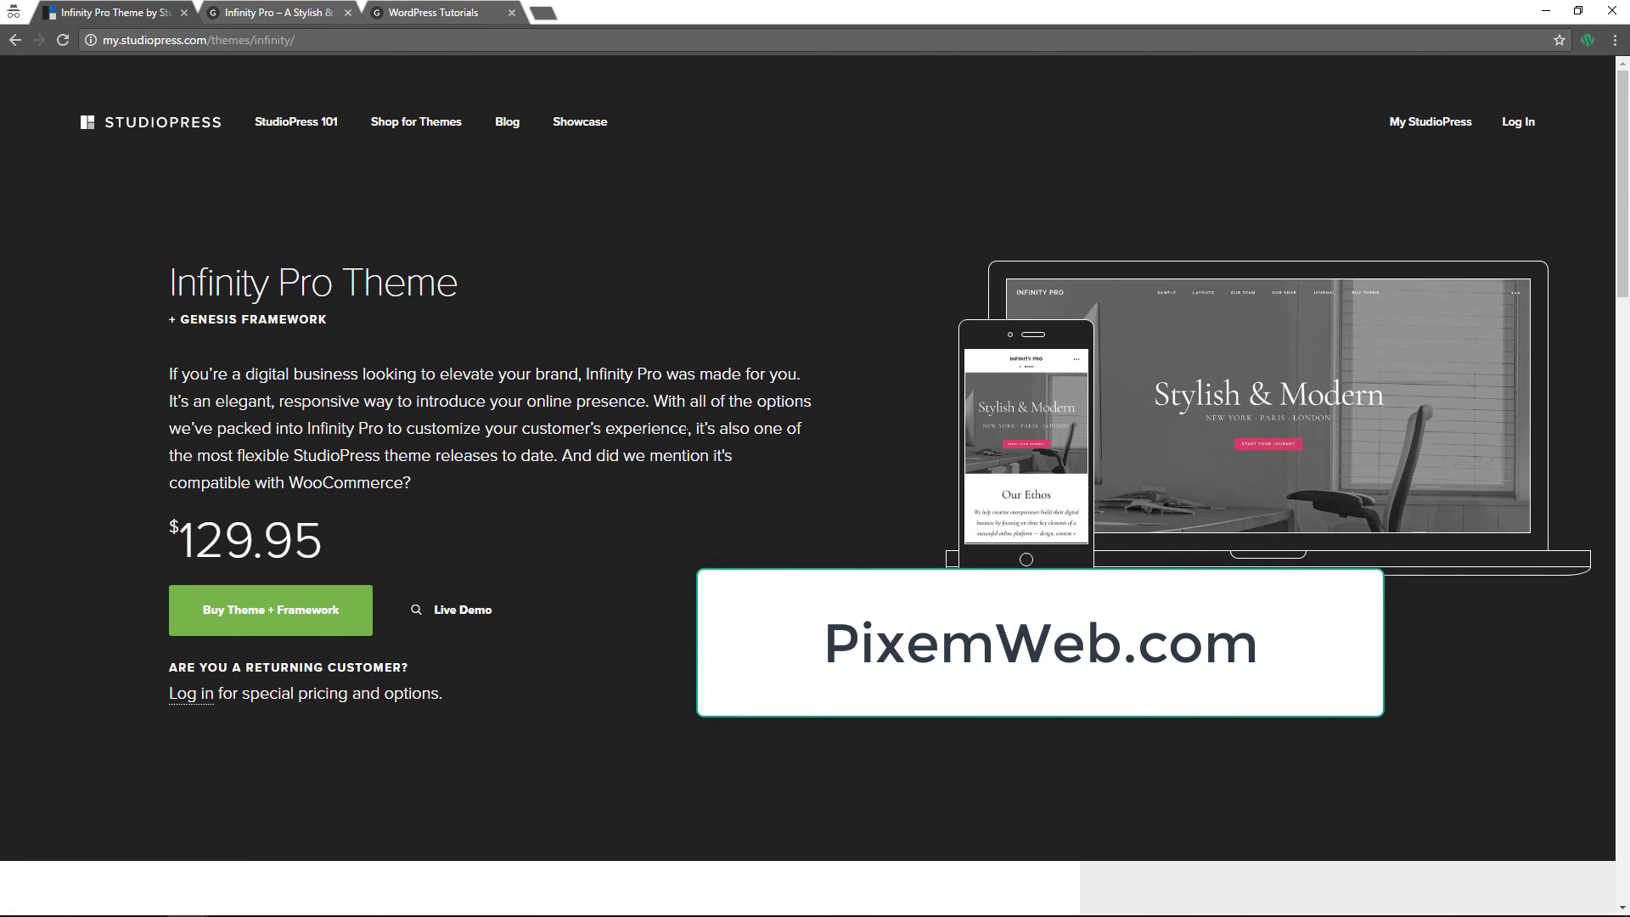
# - Open StudioPress's theme shop and browse the catalogue of premium WordPress themes, returning to its start
pyautogui.click(429, 120)
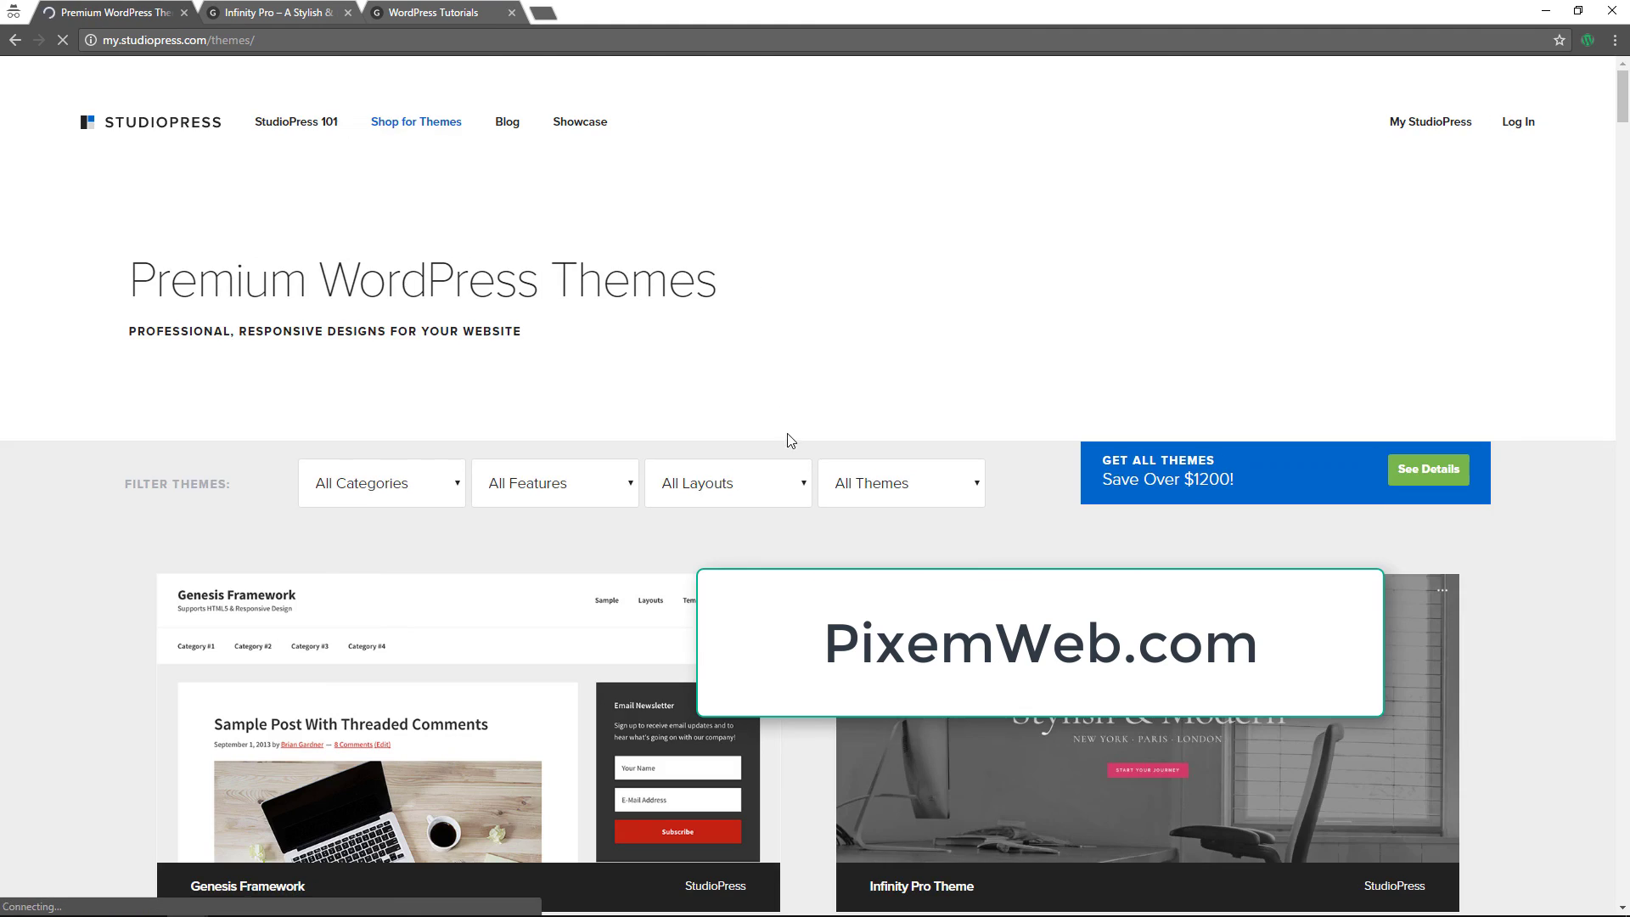
pyautogui.scroll(-10, 814, 412)
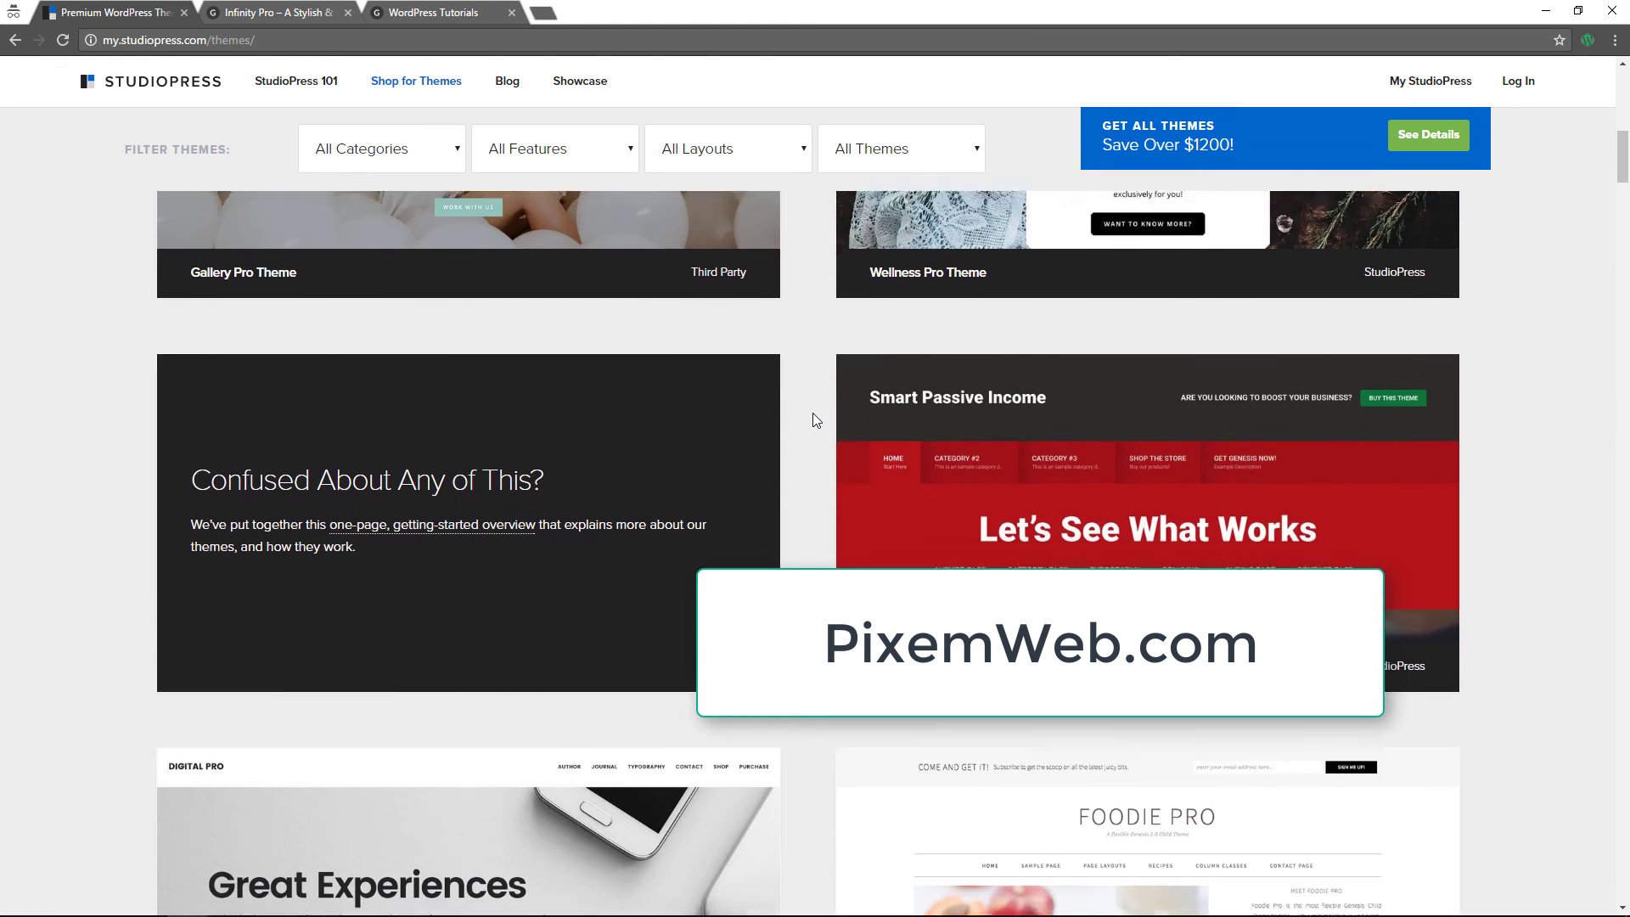
pyautogui.scroll(-9, 812, 413)
pyautogui.scroll(-7, 811, 411)
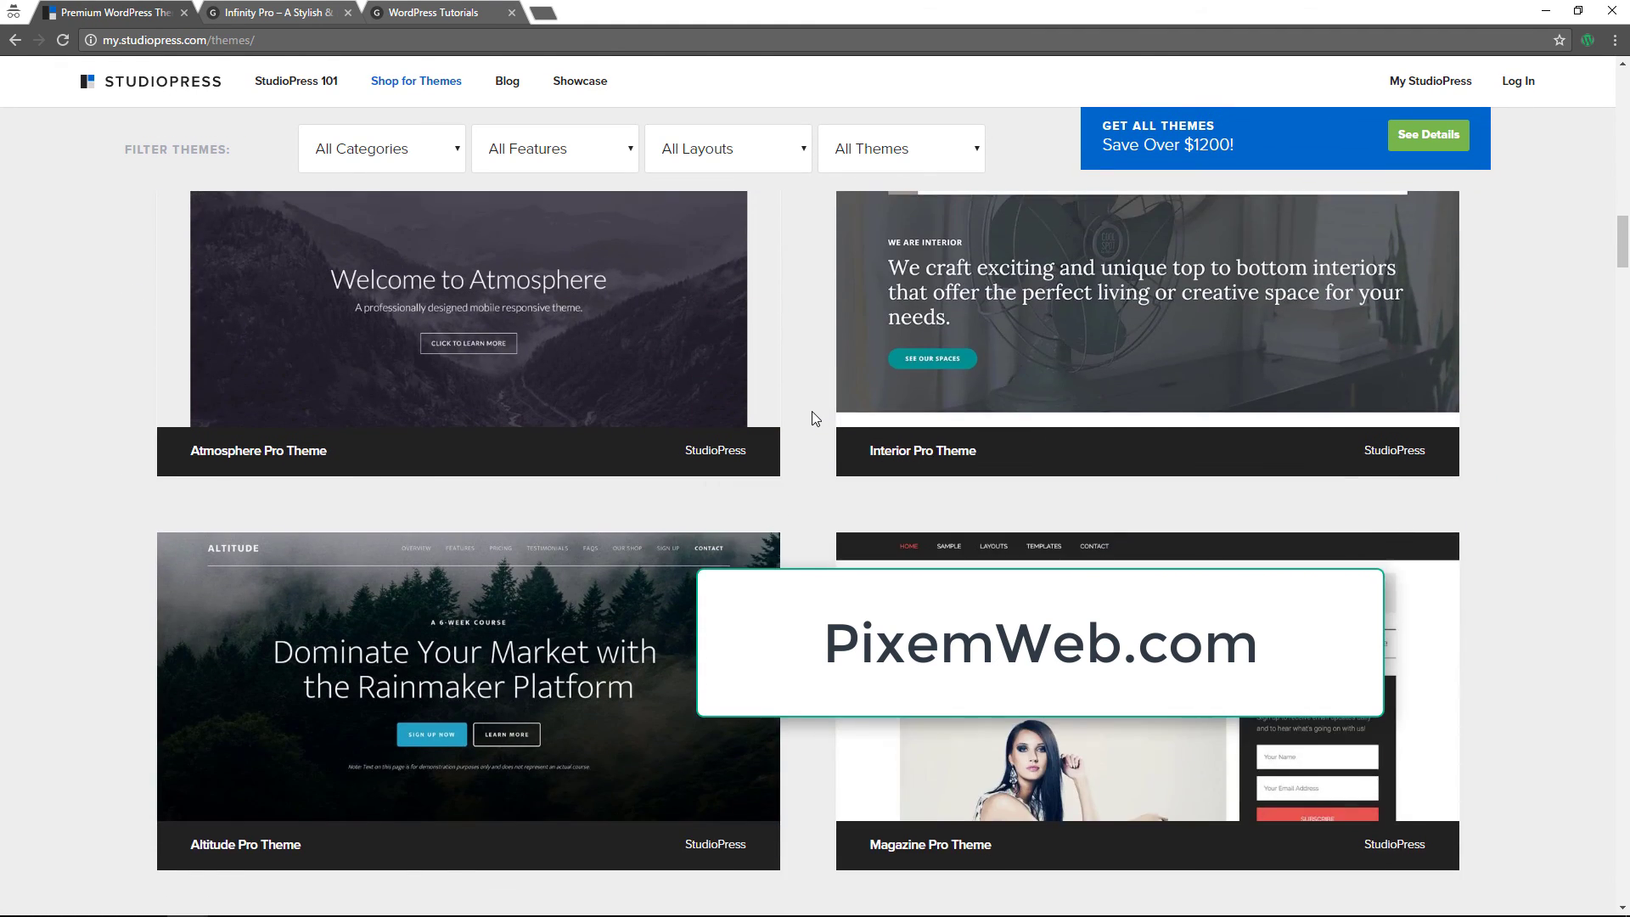
pyautogui.scroll(-8, 812, 411)
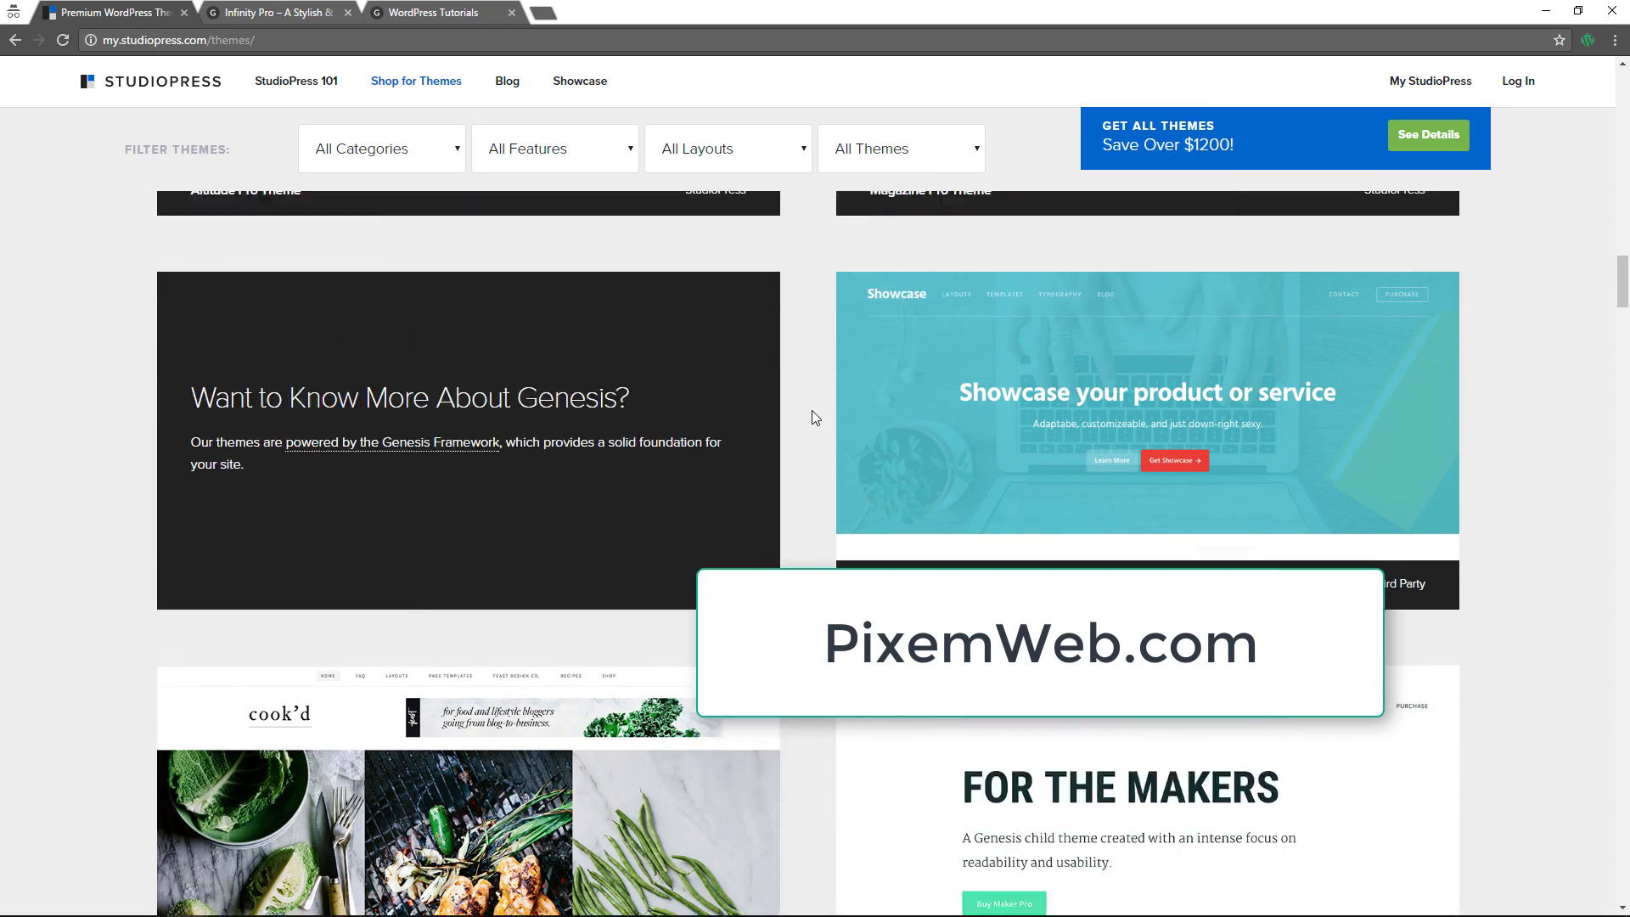
pyautogui.scroll(20, 812, 411)
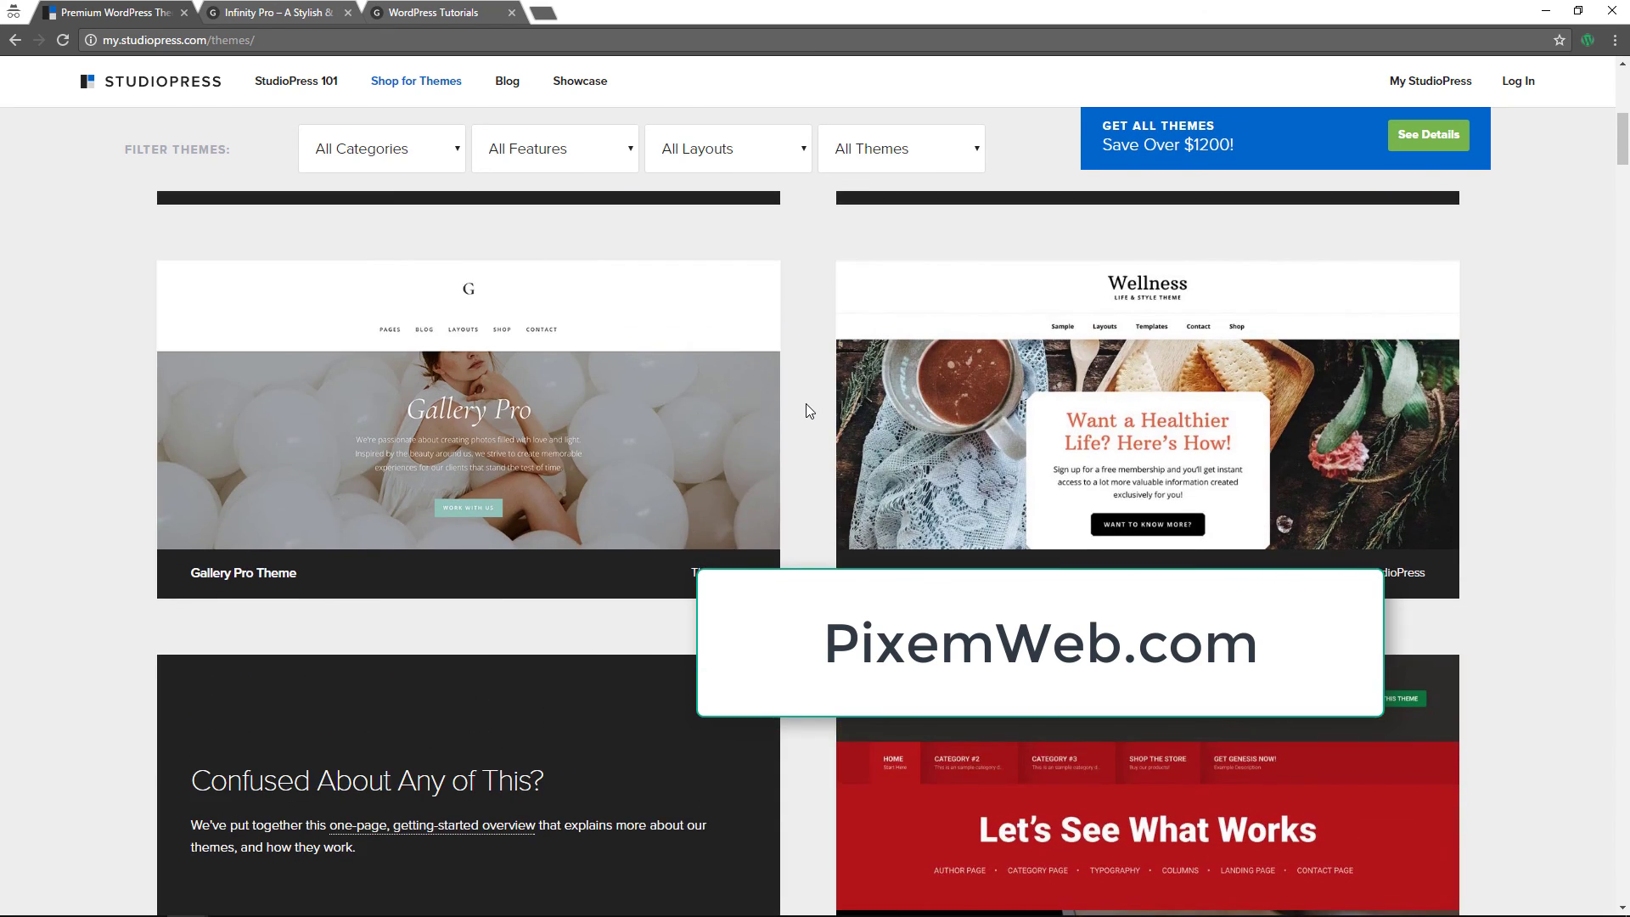
pyautogui.scroll(10, 809, 411)
pyautogui.scroll(-7, 809, 422)
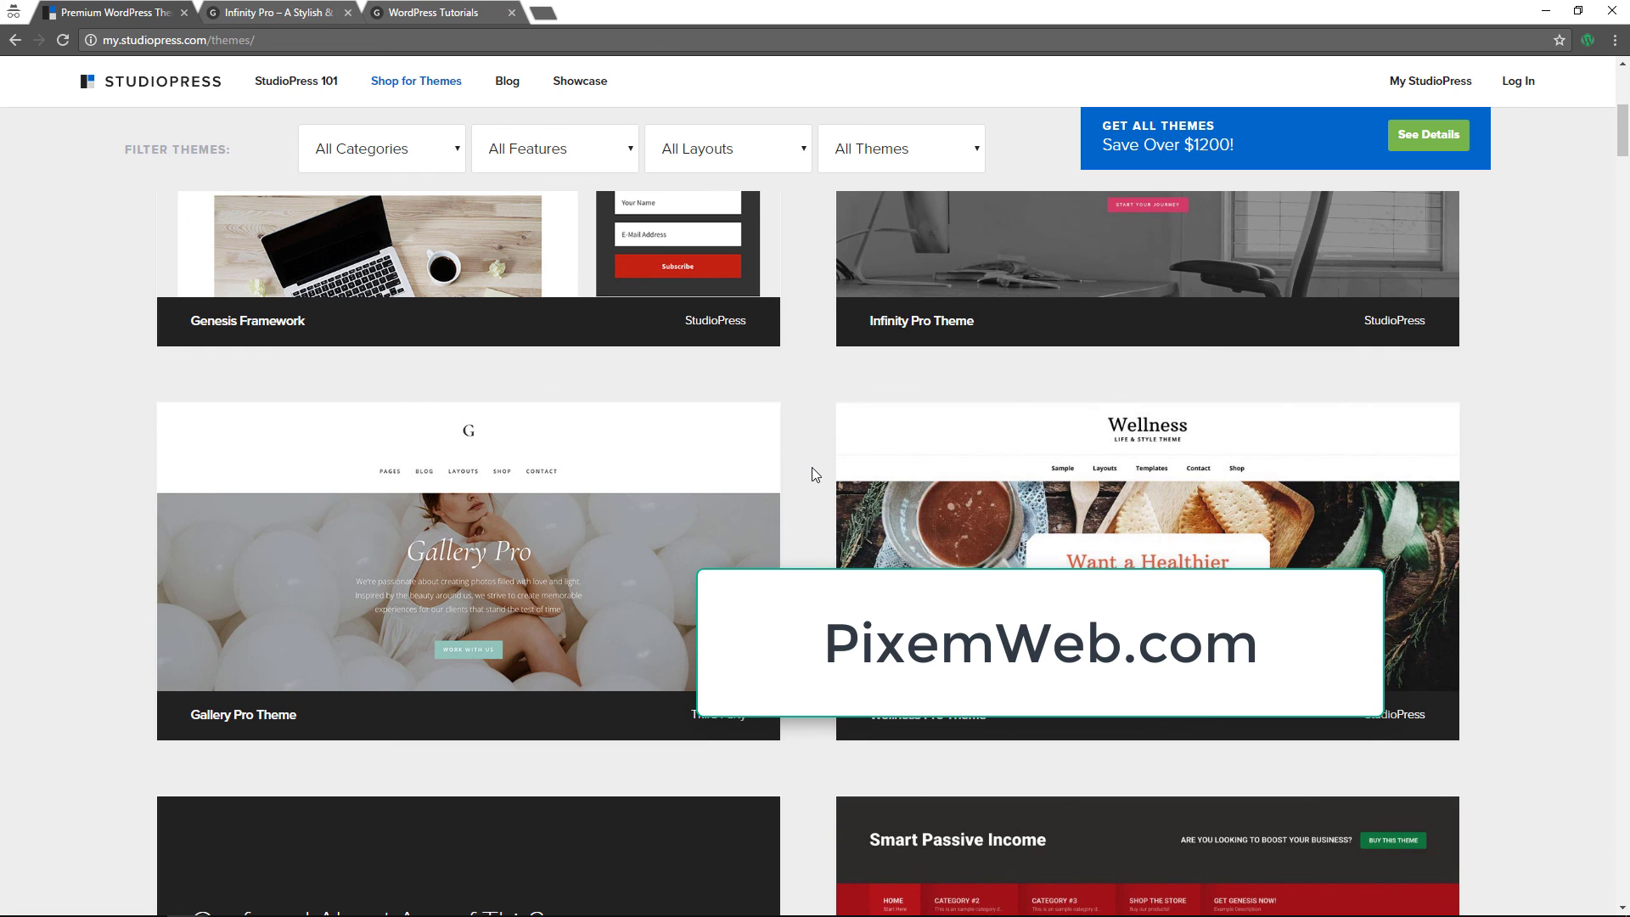
pyautogui.scroll(7, 812, 473)
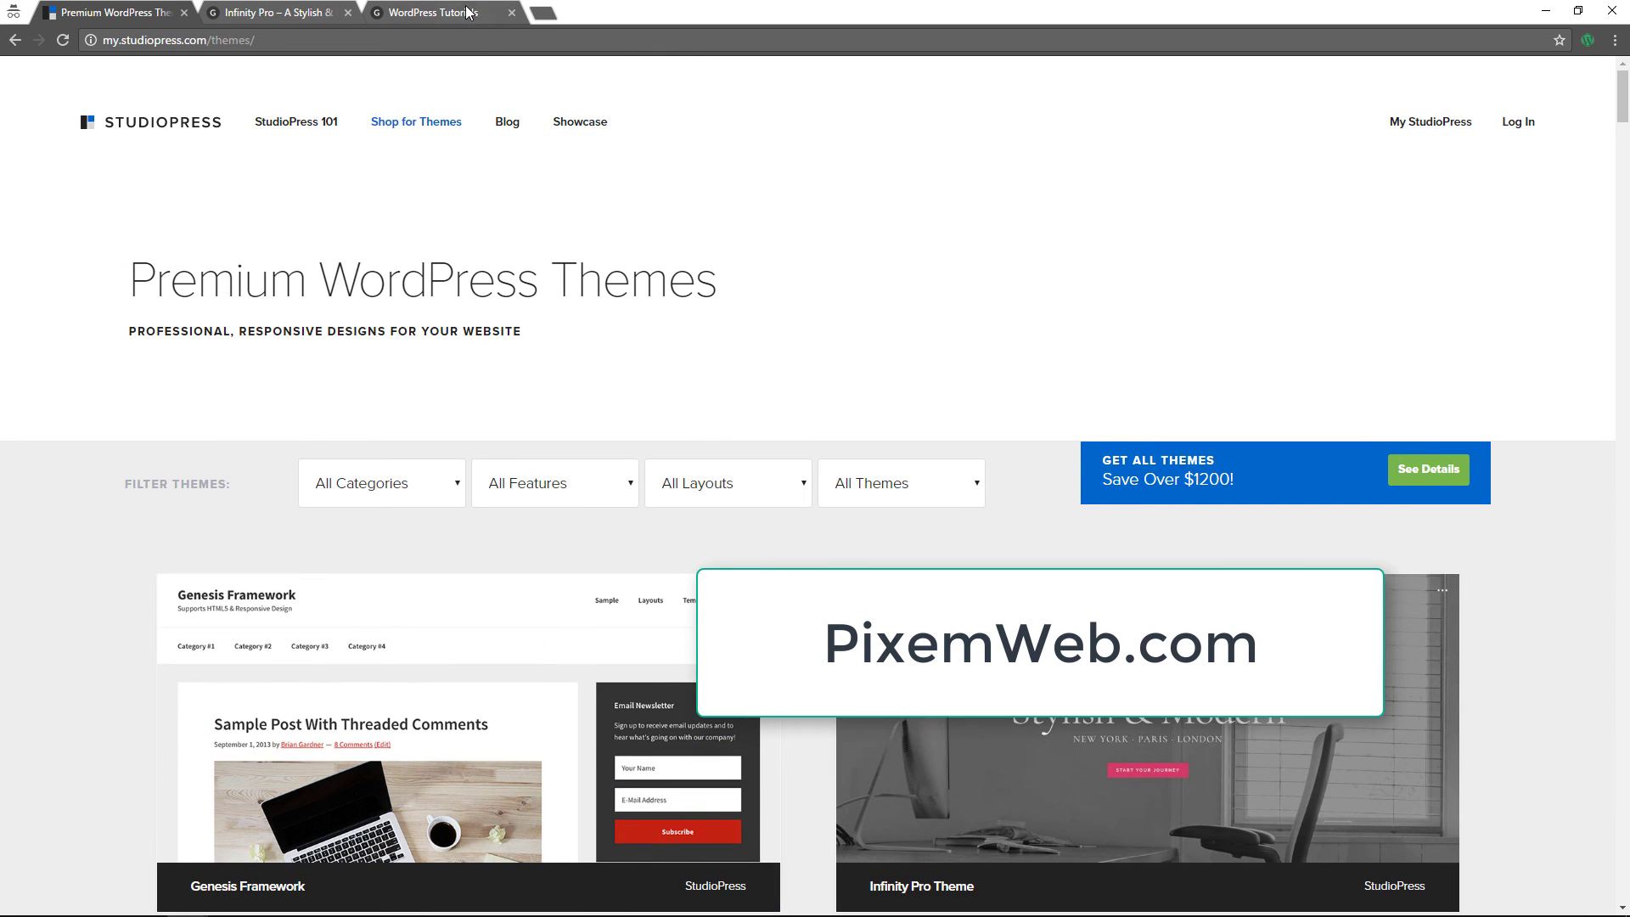
# - Switch back to the local WordPress site and review the front page sections down to the footer menu
pyautogui.click(467, 12)
pyautogui.scroll(-10, 824, 430)
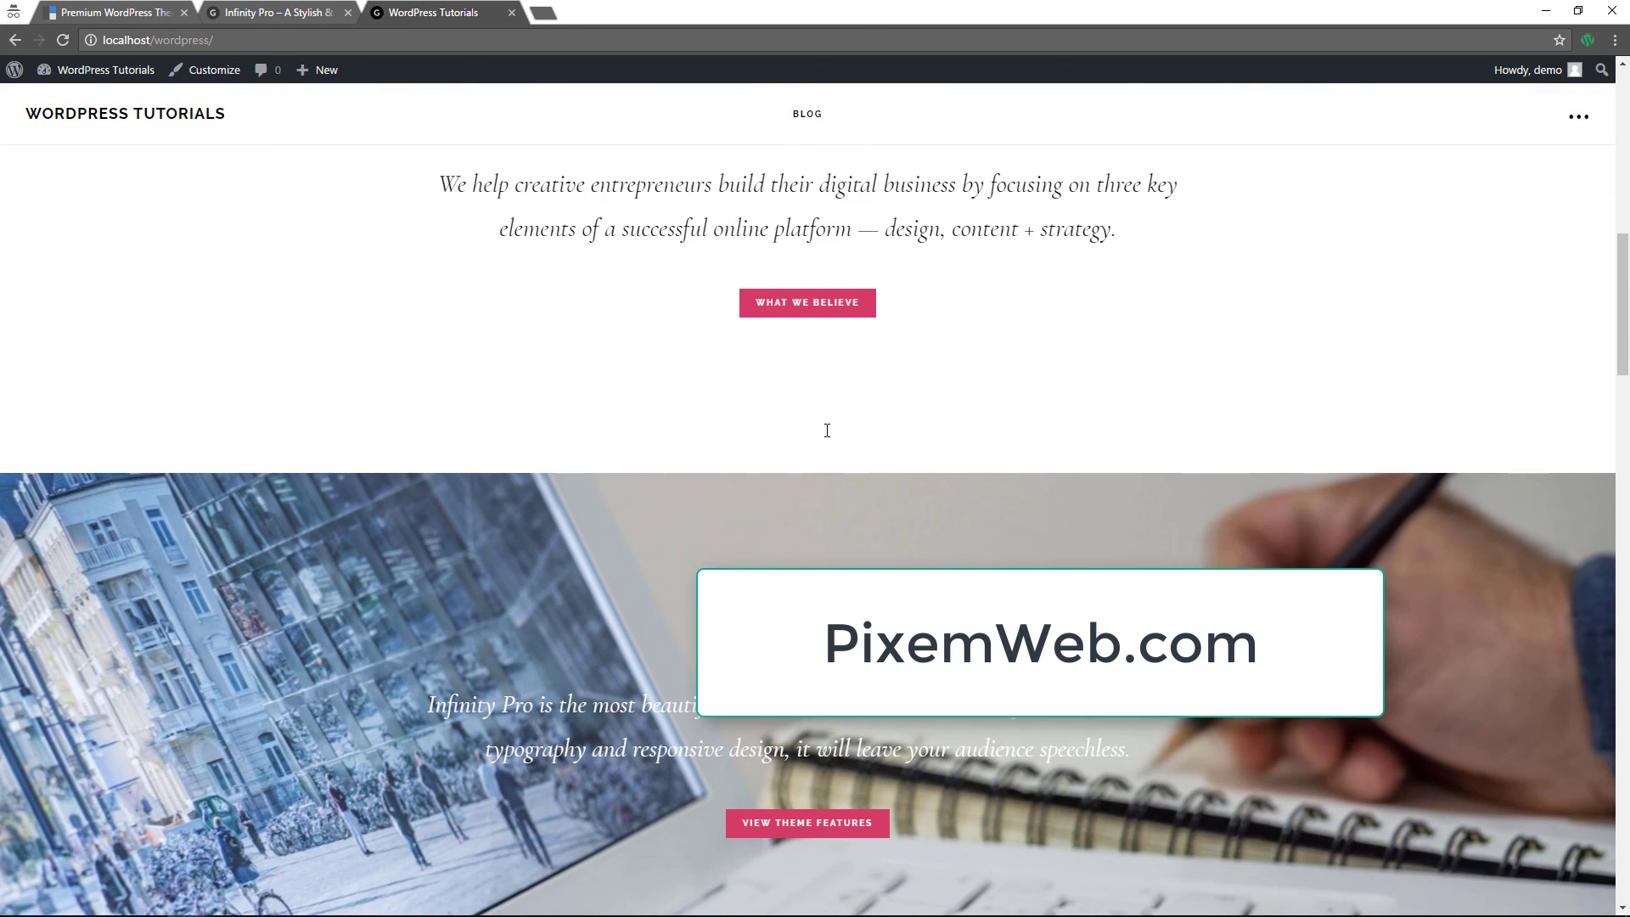
pyautogui.scroll(-15, 827, 431)
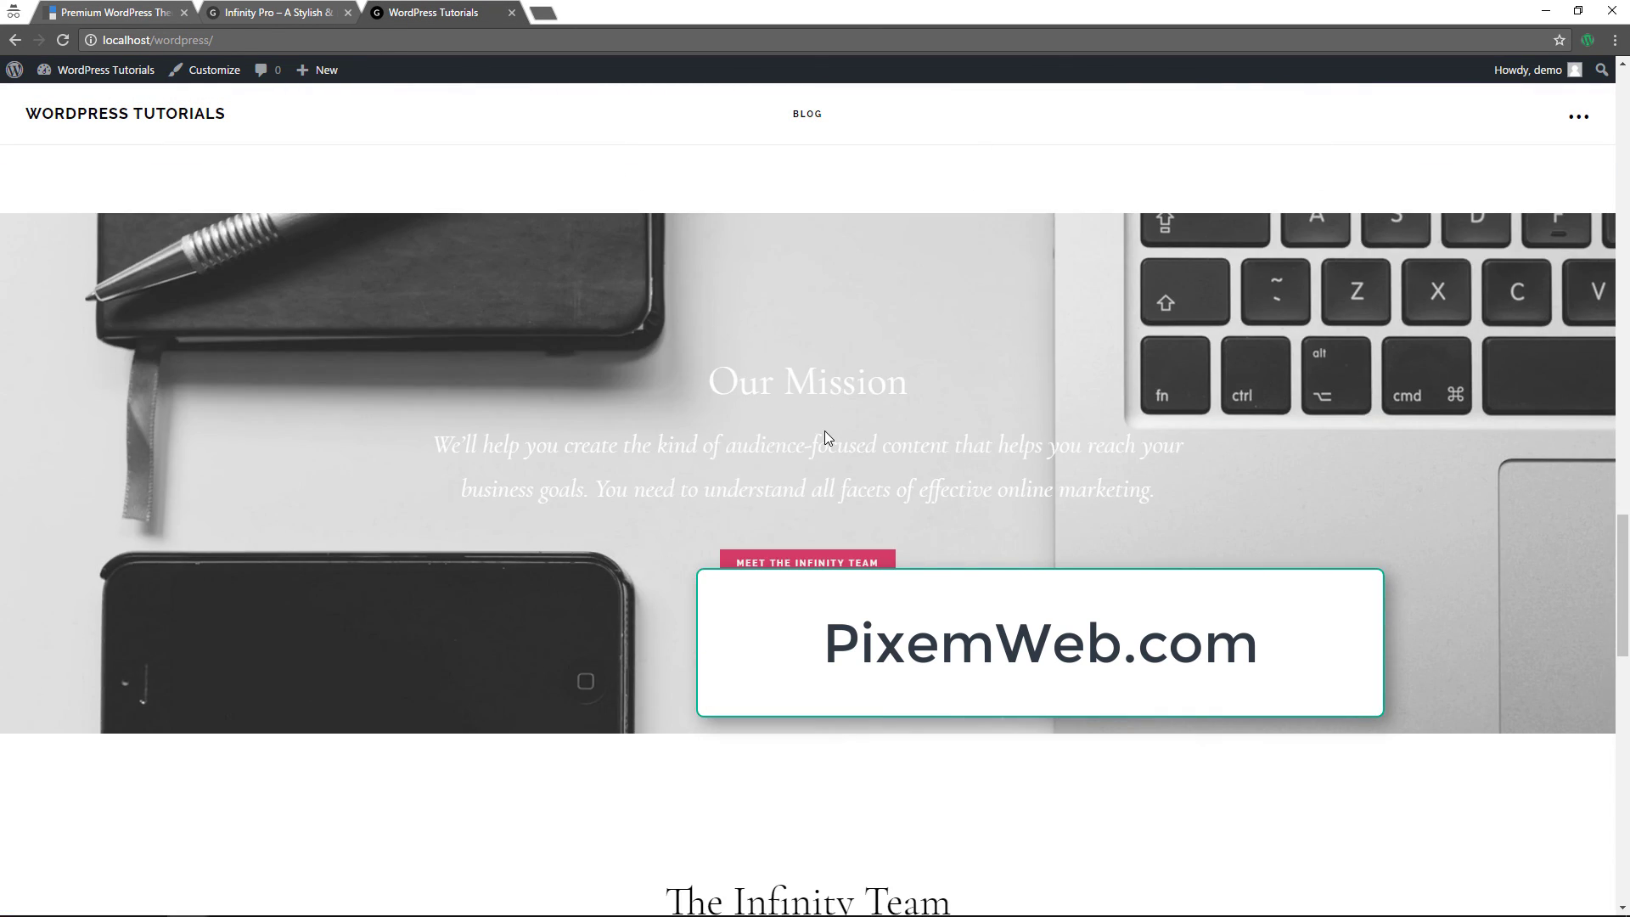
pyautogui.scroll(-15, 823, 431)
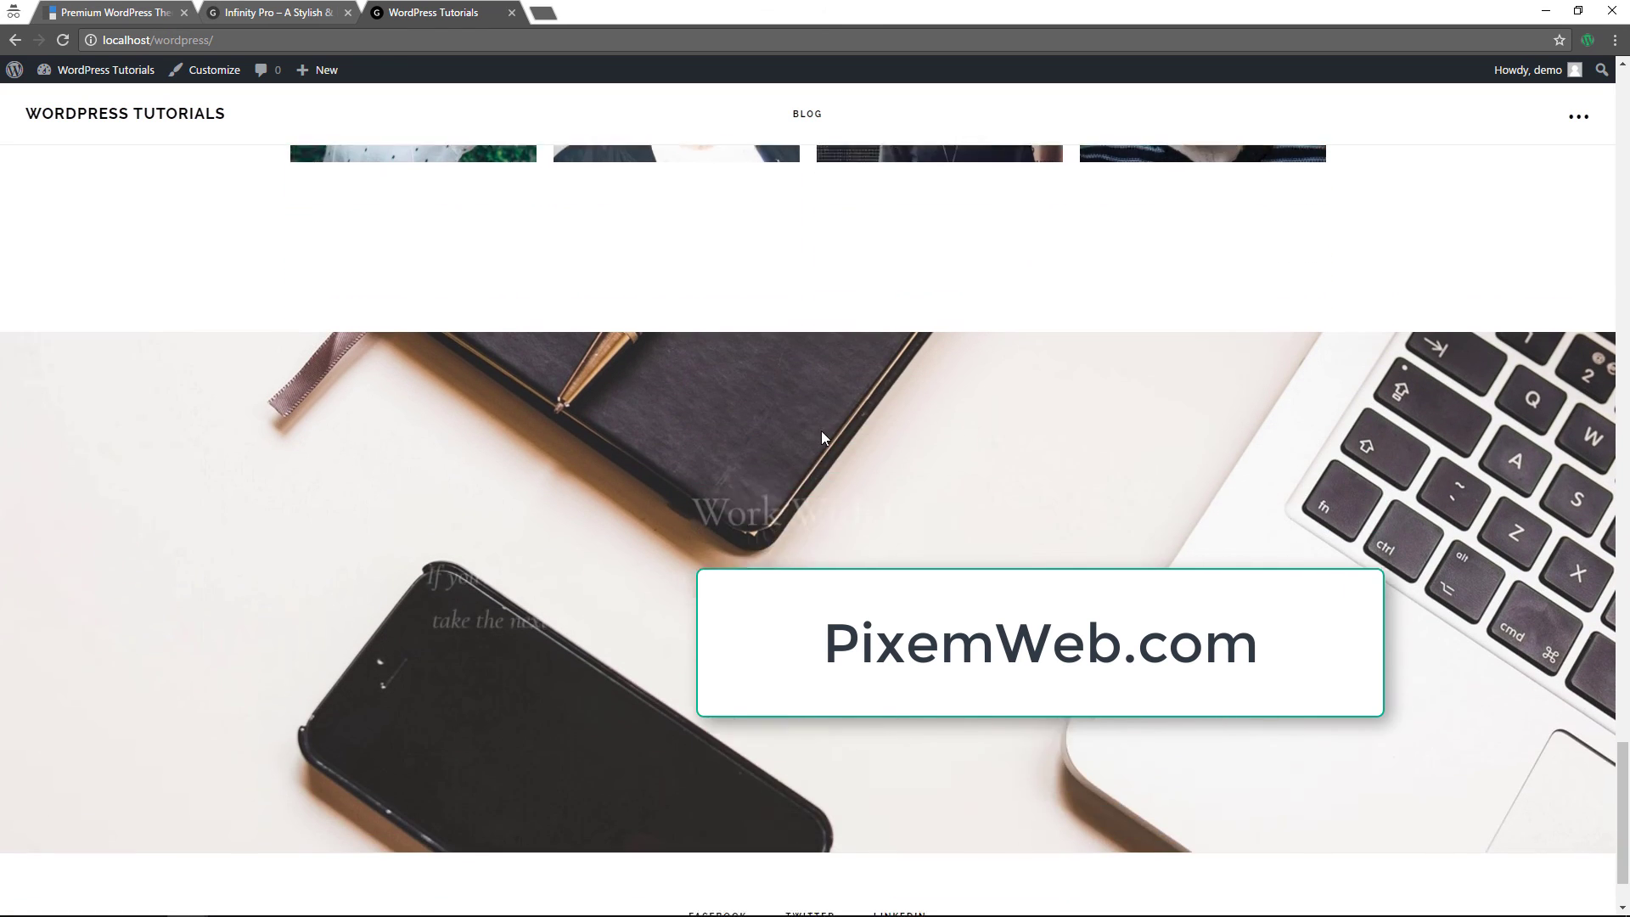
pyautogui.scroll(-3, 822, 431)
pyautogui.scroll(20, 822, 431)
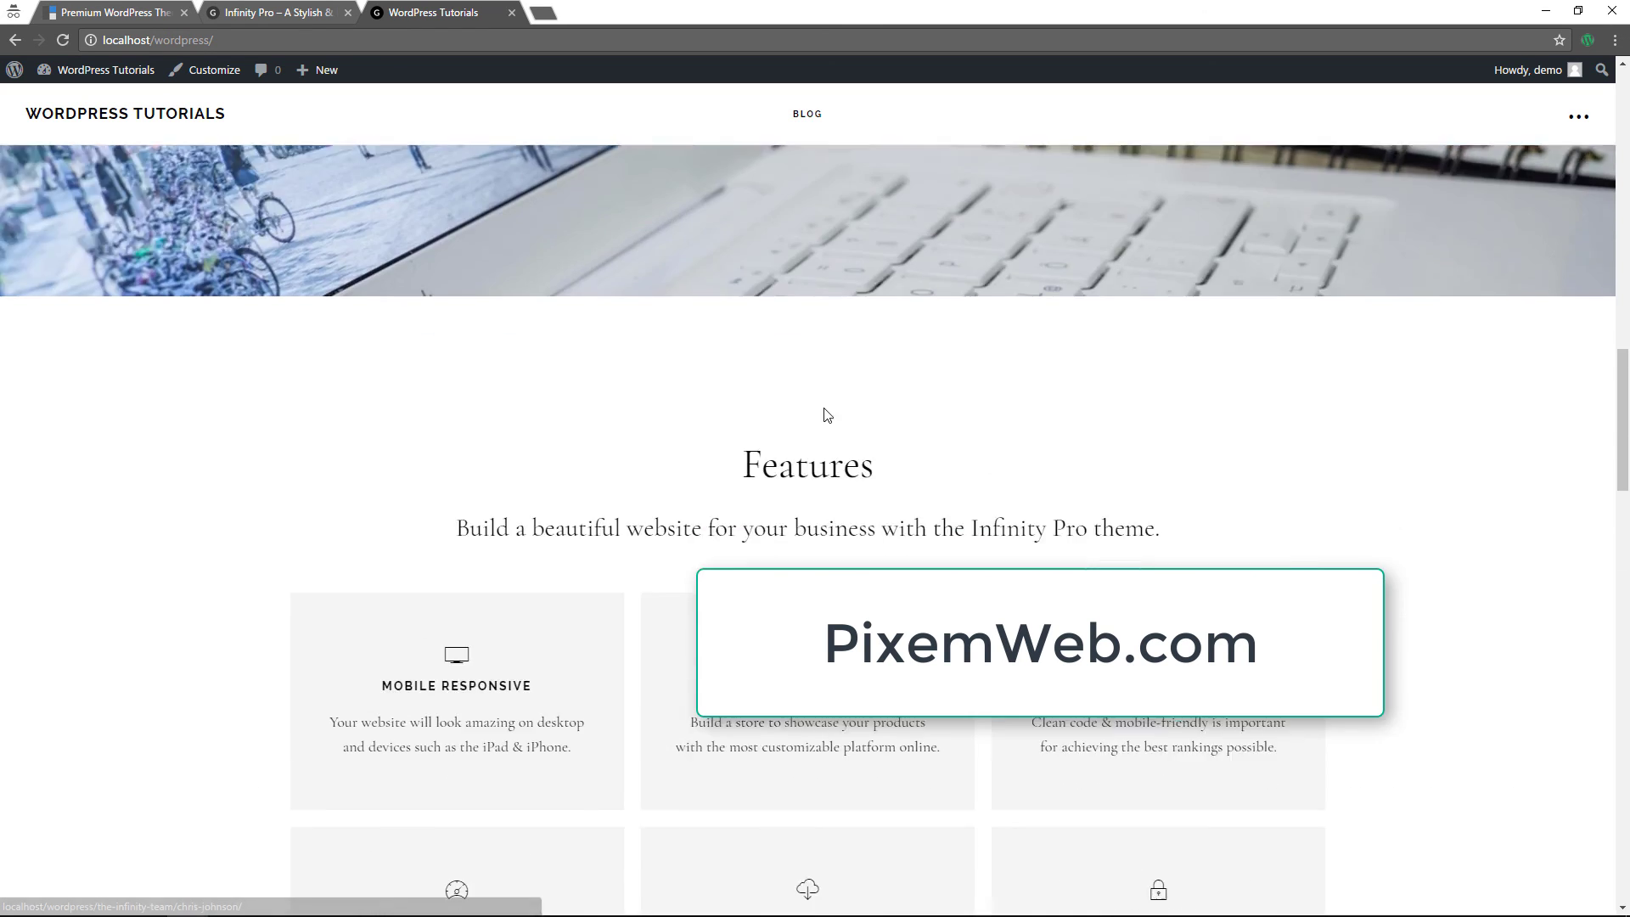
pyautogui.scroll(6, 825, 407)
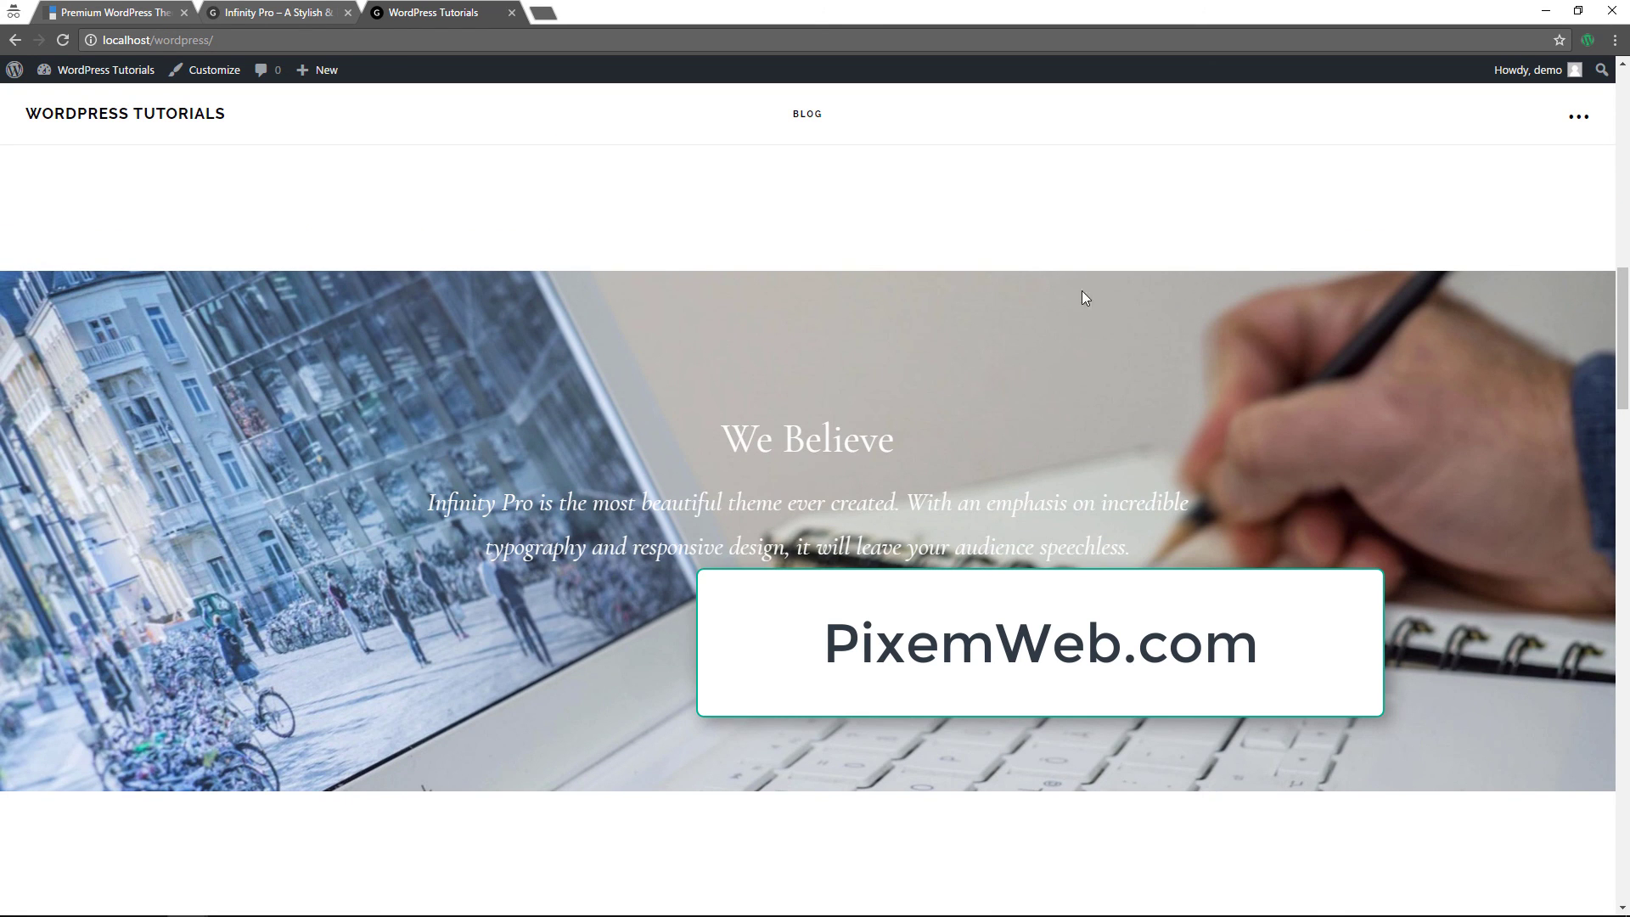
# - Open and close the site's sign-up overlay, view the sections through Our Mission, and return to the front page's top
pyautogui.click(1578, 116)
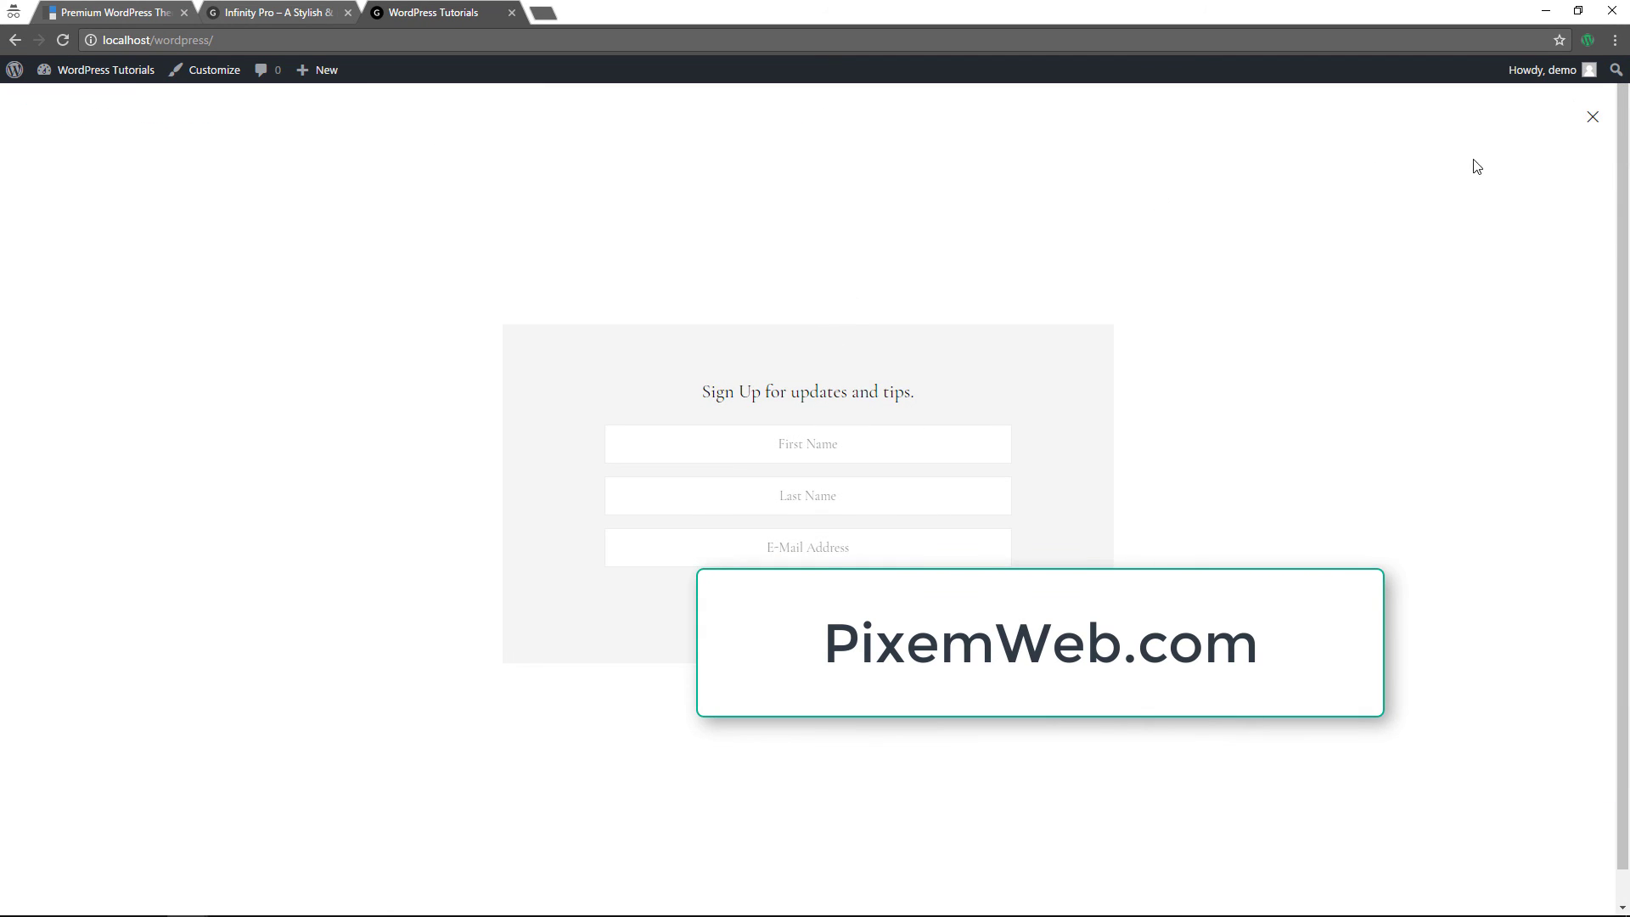
pyautogui.click(1590, 116)
pyautogui.scroll(-1, 884, 349)
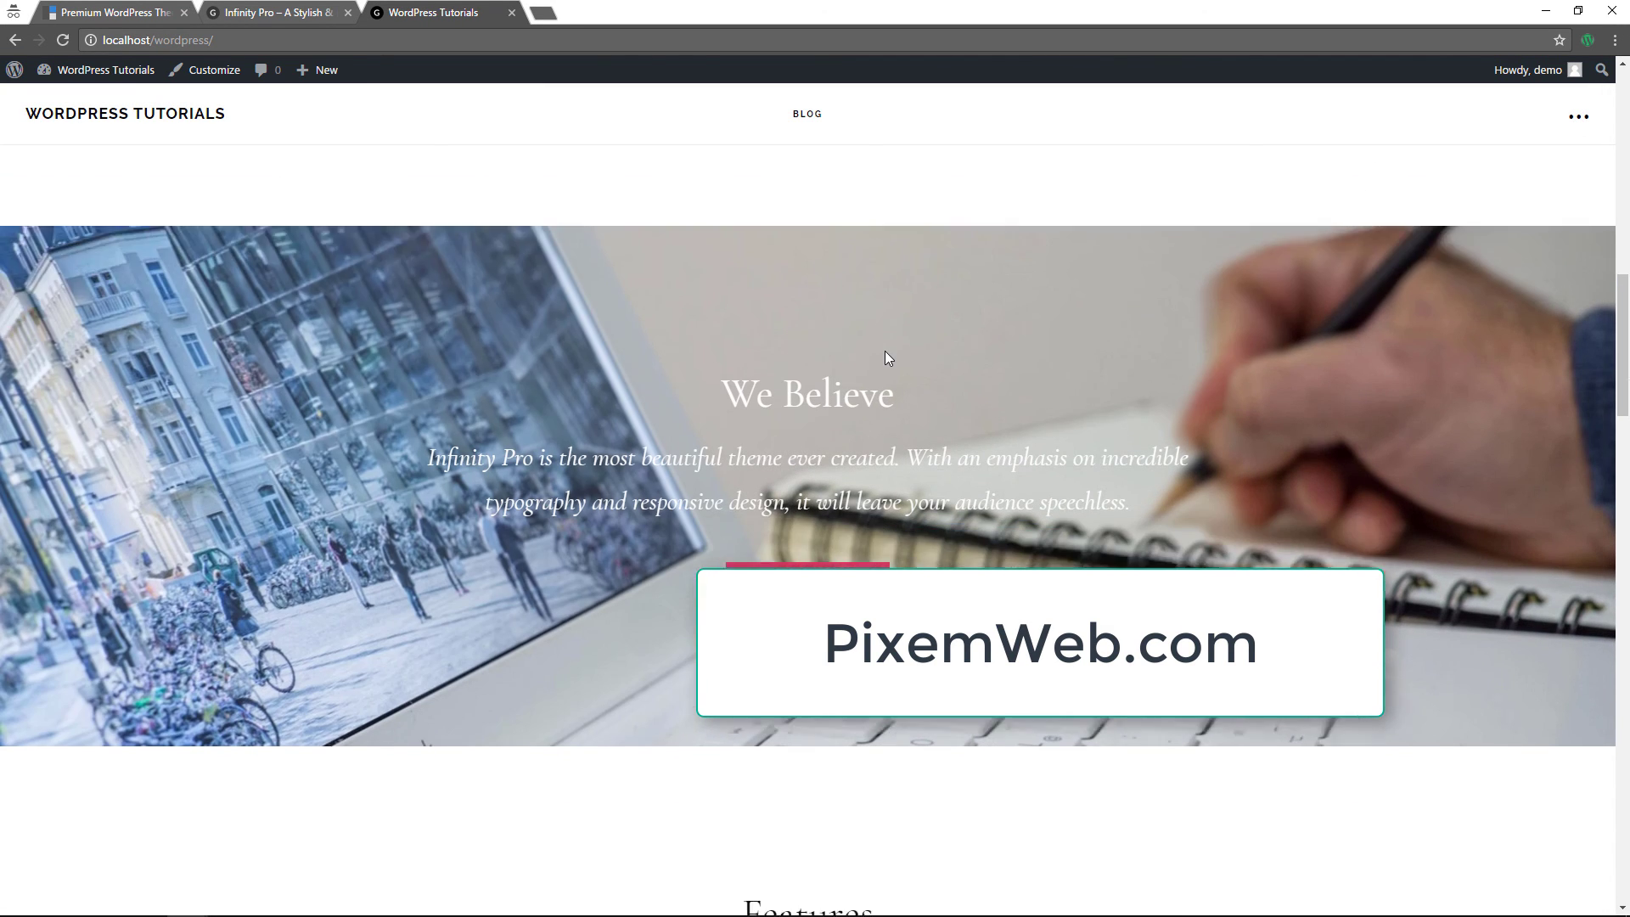
pyautogui.scroll(-15, 885, 350)
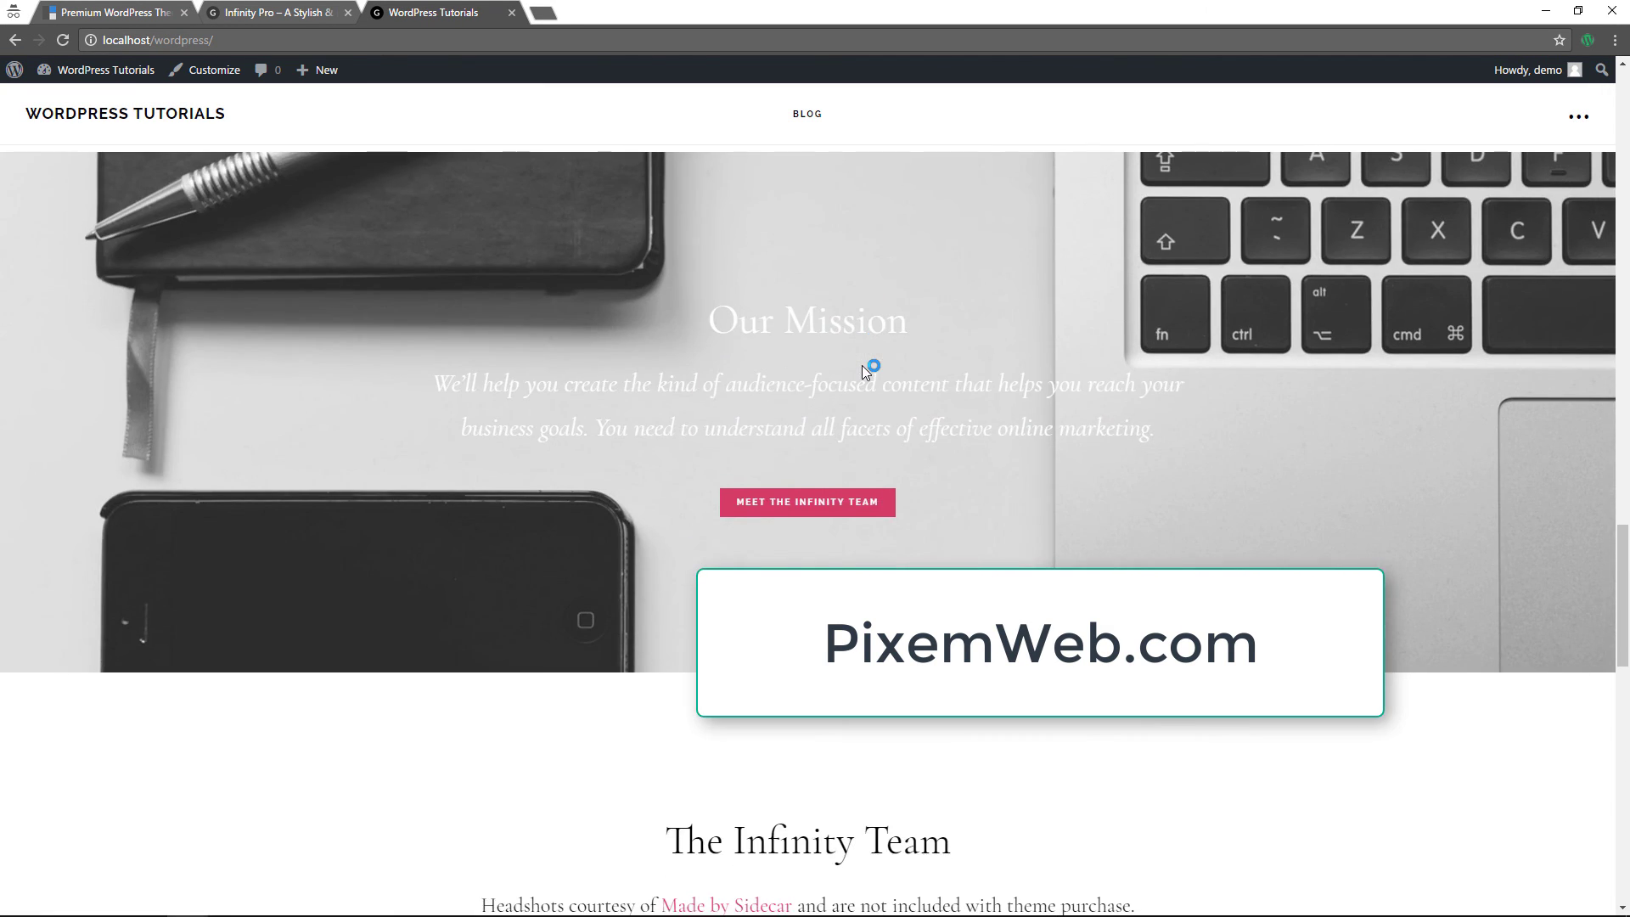
pyautogui.scroll(12, 863, 365)
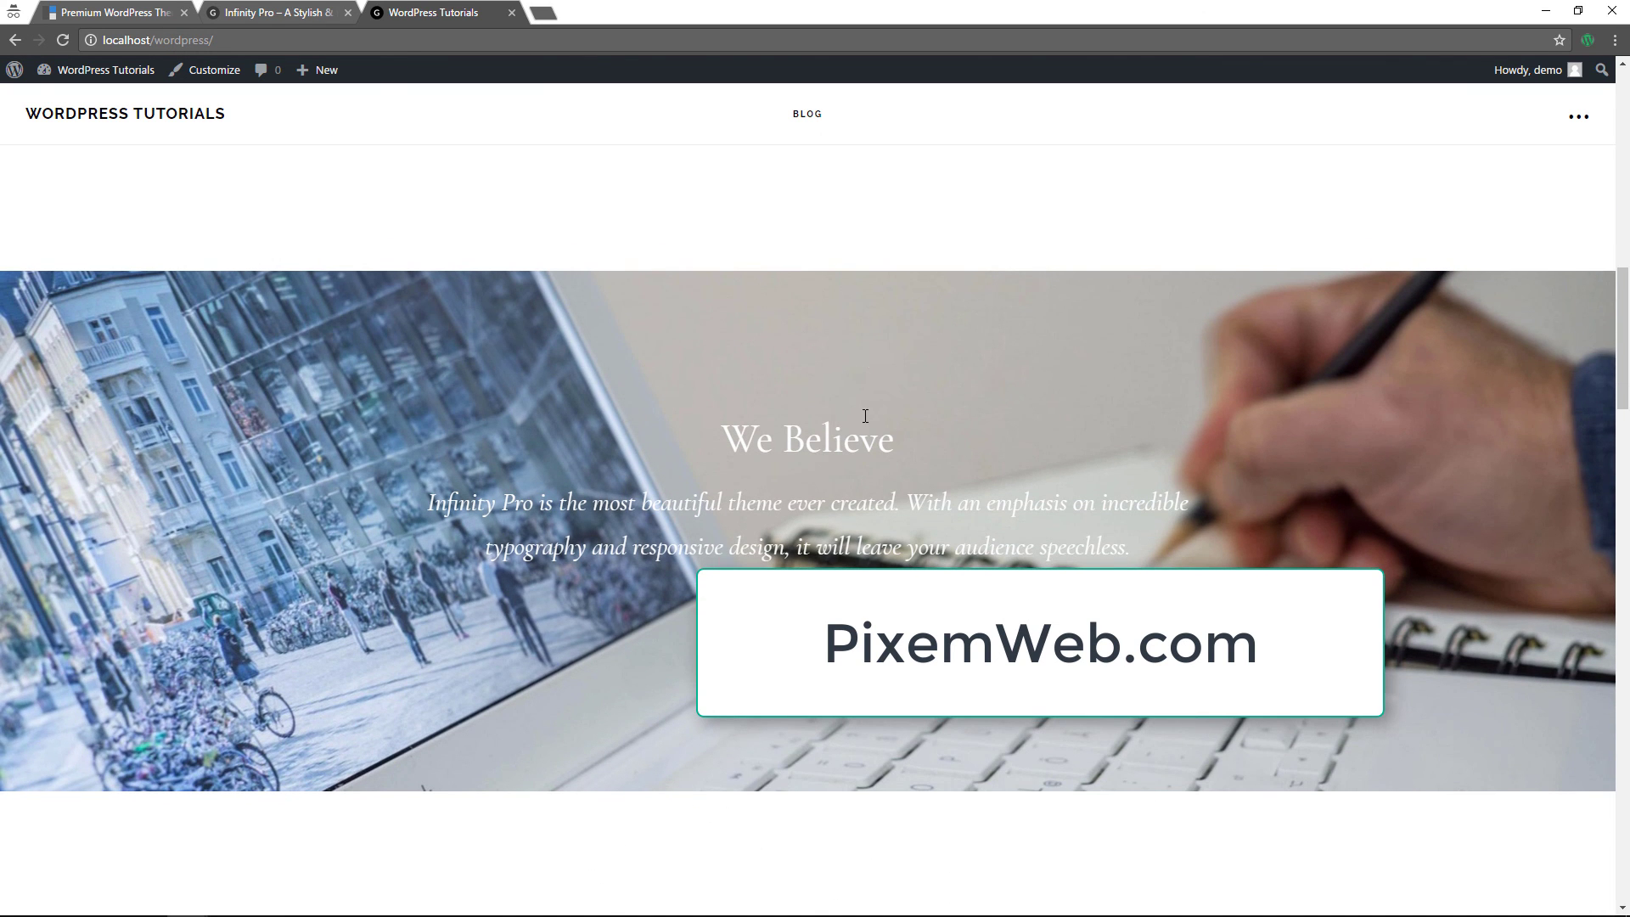
pyautogui.scroll(8, 864, 416)
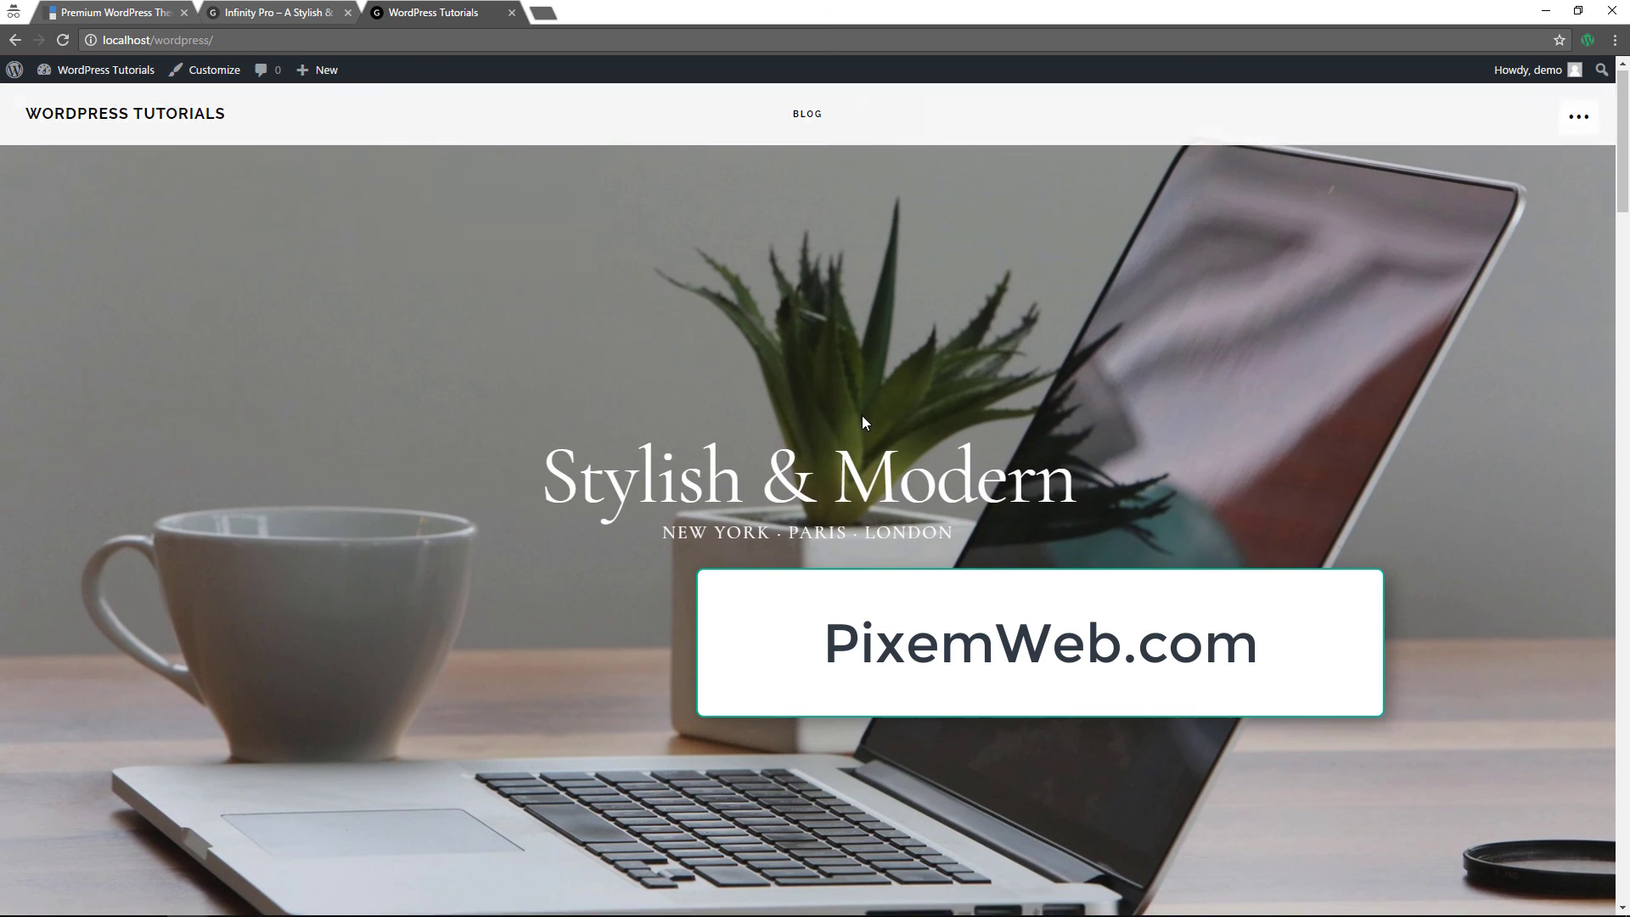